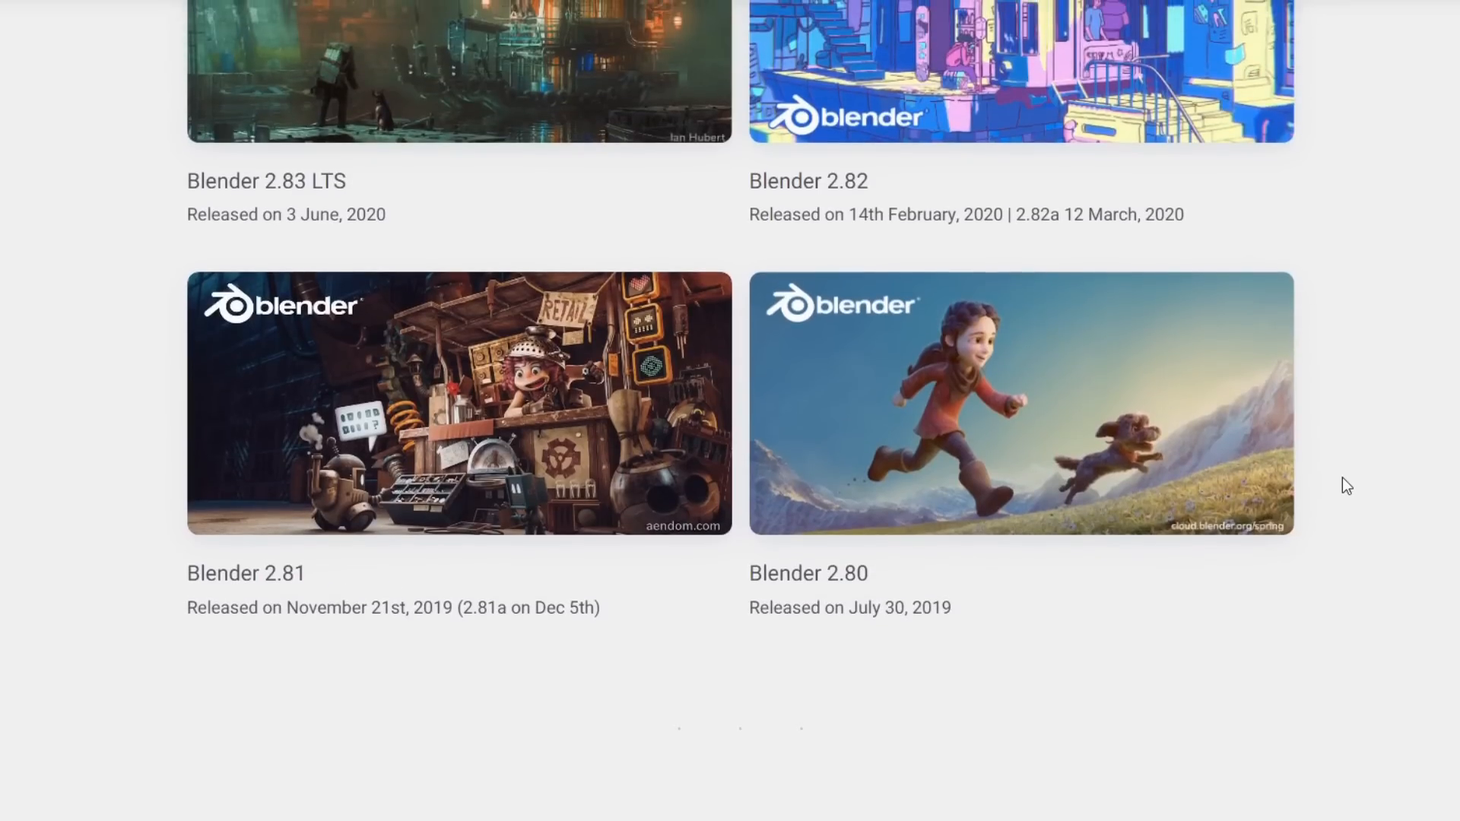
Browse the Blender release notes upward from version 2.80 through the 2.9 series to the 3.x releases.
{"action": "scroll", "coordinate": [1339, 482], "scroll_direction": "up", "scroll_amount": 1}
{"action": "scroll", "coordinate": [1031, 443], "scroll_direction": "up", "scroll_amount": 3}
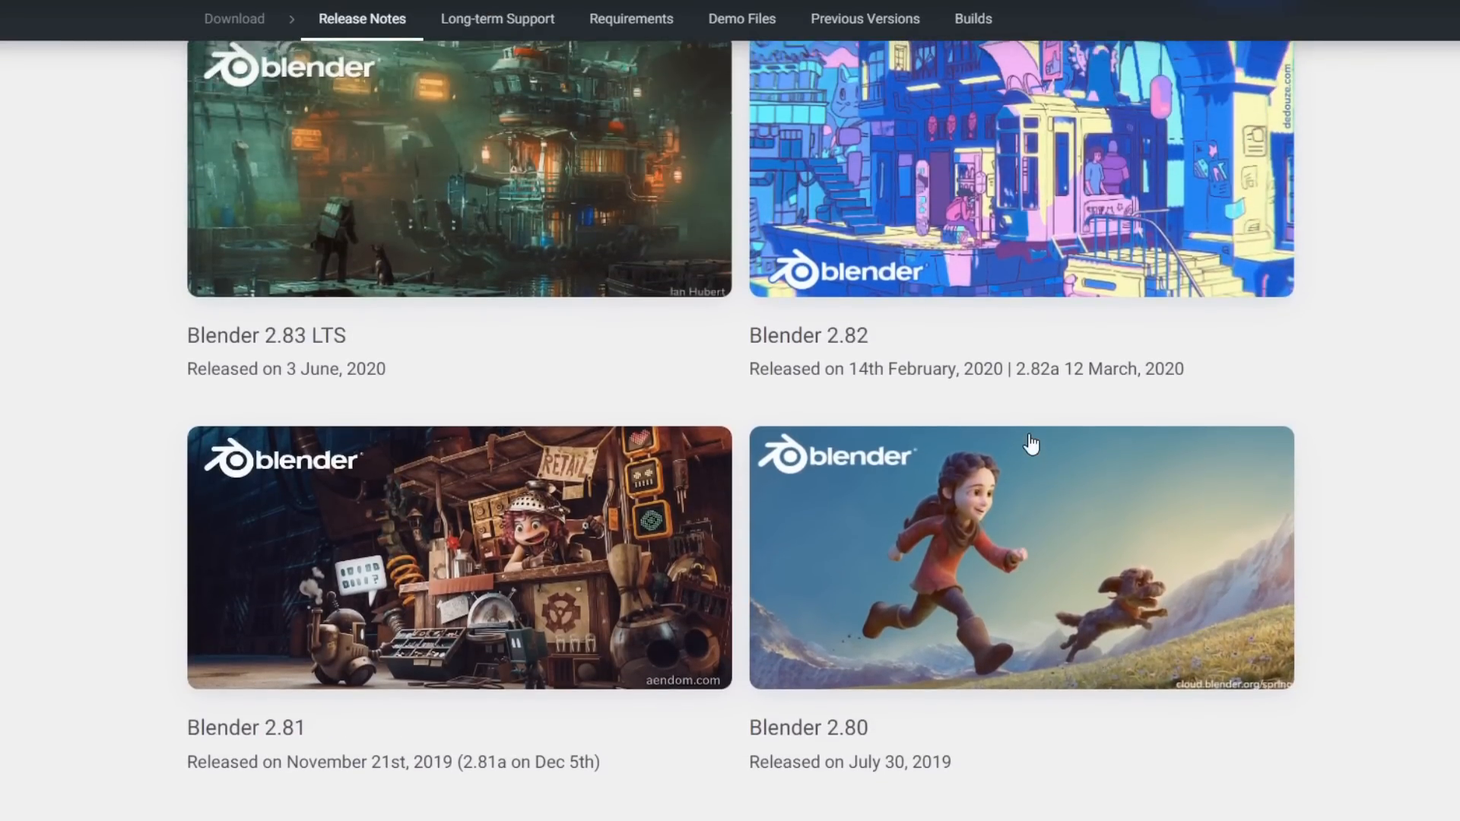
{"action": "scroll", "coordinate": [621, 360], "scroll_direction": "up", "scroll_amount": 7}
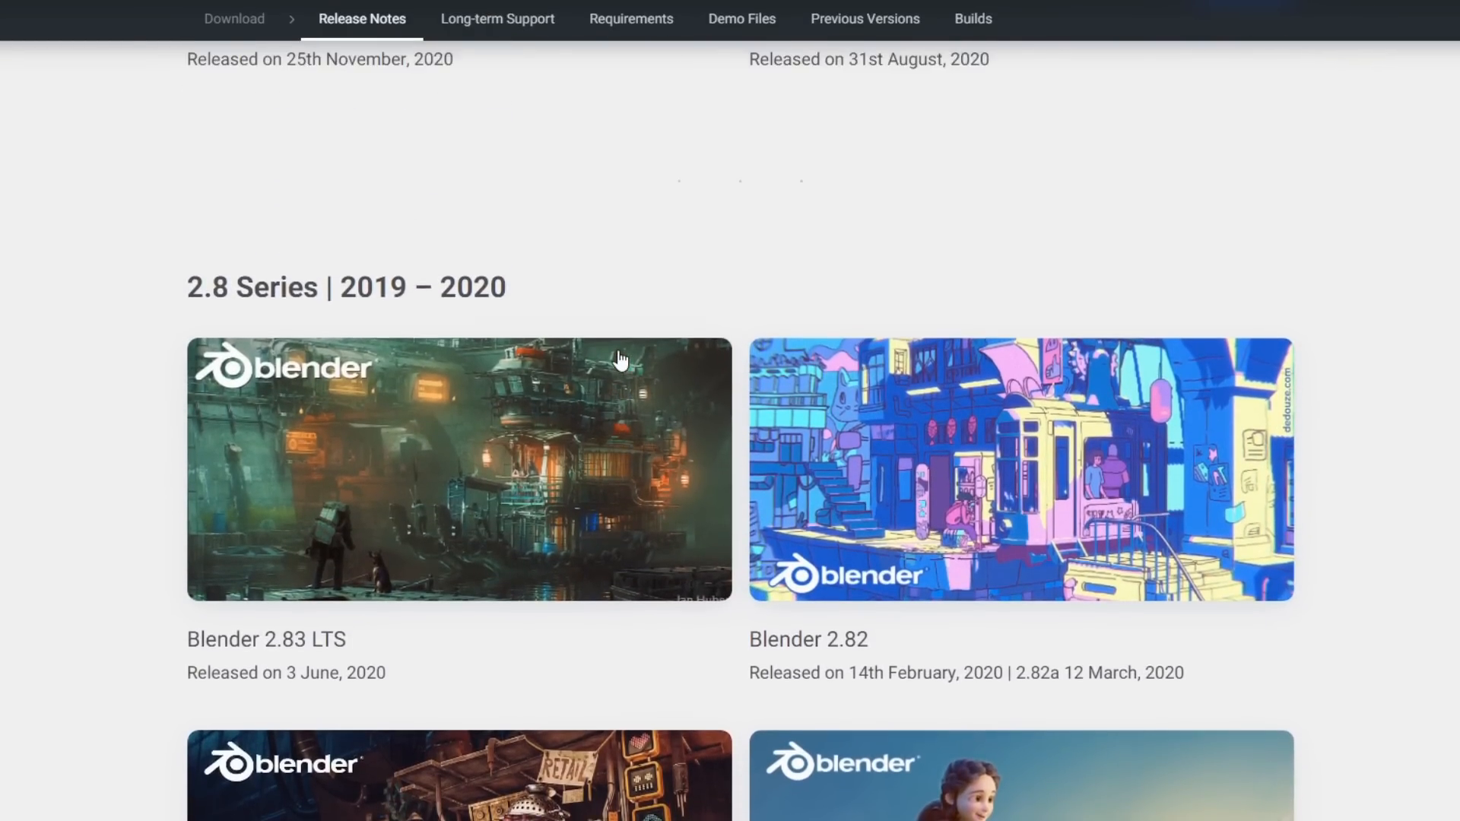
{"action": "scroll", "coordinate": [621, 361], "scroll_direction": "up", "scroll_amount": 5}
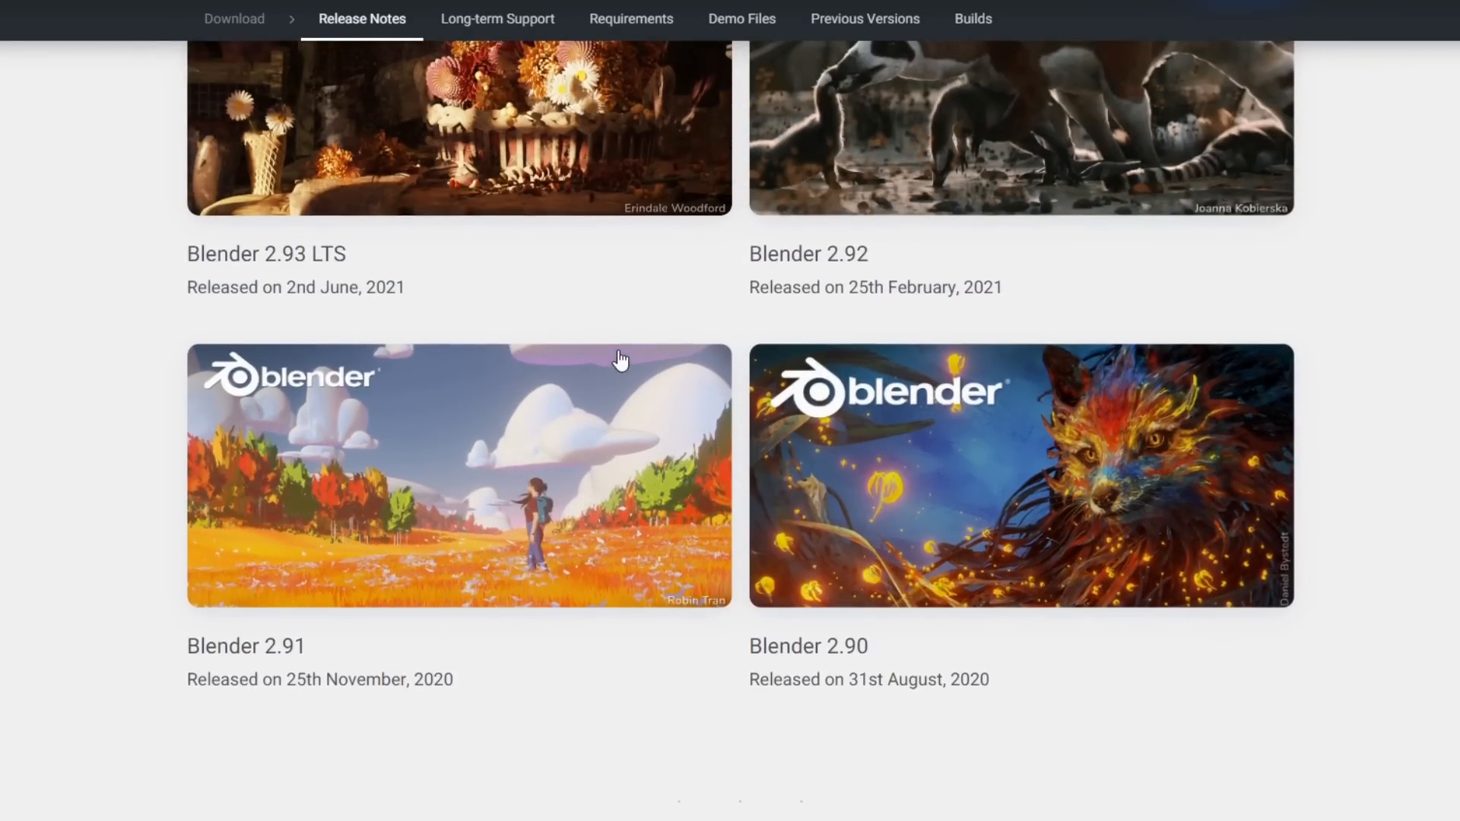
{"action": "scroll", "coordinate": [894, 365], "scroll_direction": "up", "scroll_amount": 7}
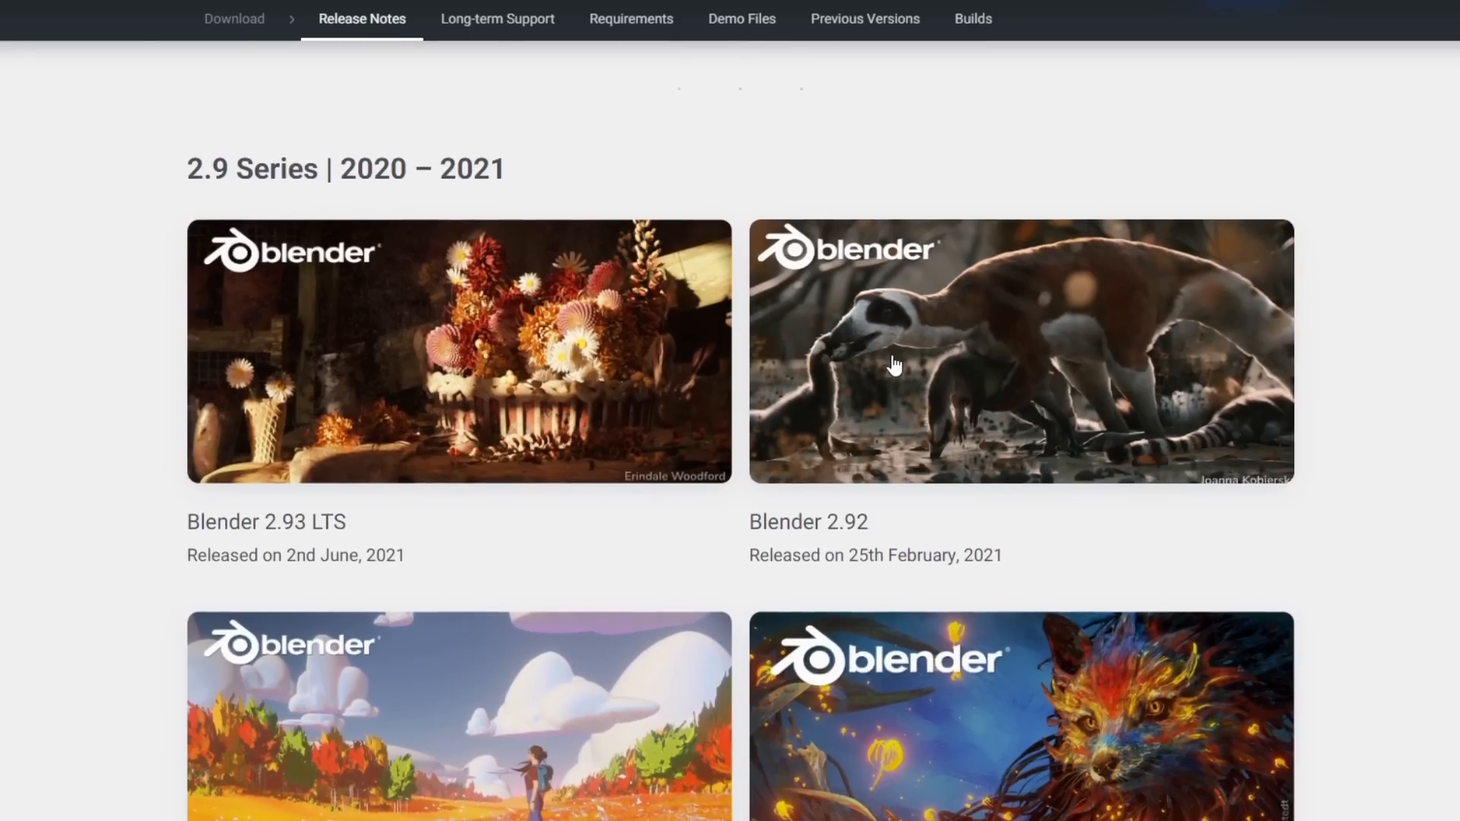
{"action": "scroll", "coordinate": [895, 365], "scroll_direction": "up", "scroll_amount": 2}
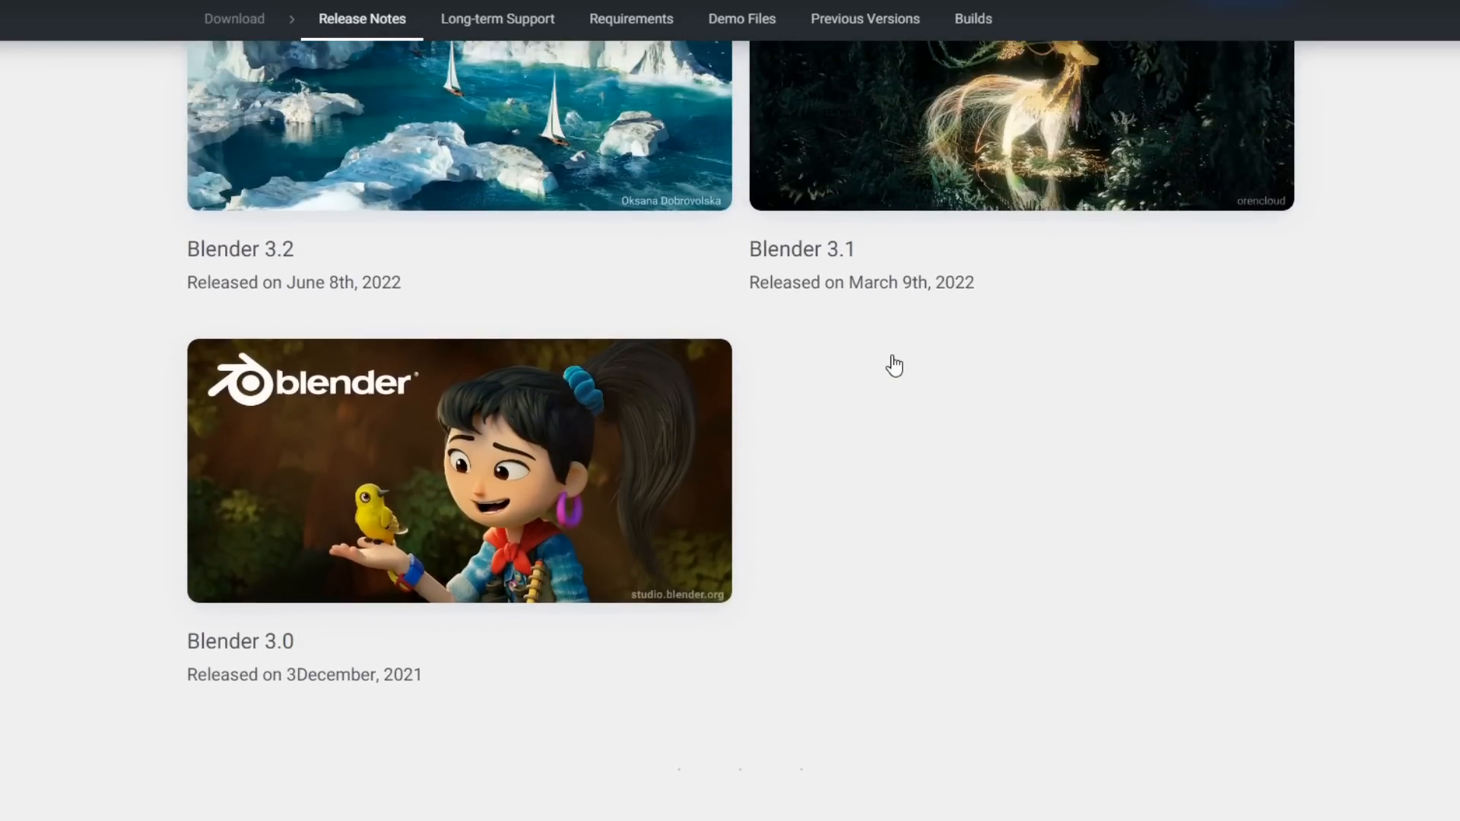
{"action": "scroll", "coordinate": [570, 430], "scroll_direction": "up", "scroll_amount": 2}
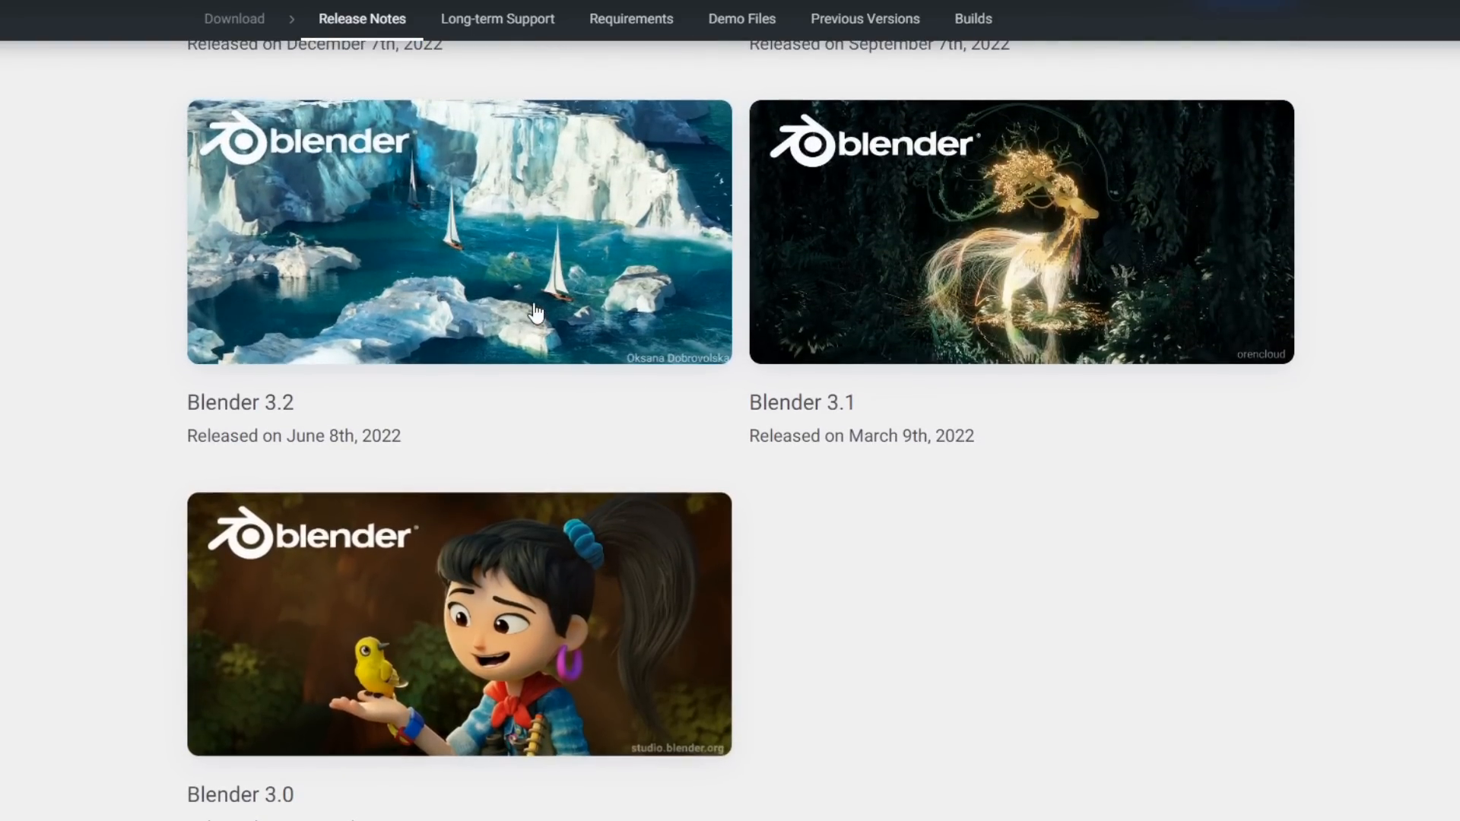
{"action": "scroll", "coordinate": [536, 310], "scroll_direction": "up", "scroll_amount": 3}
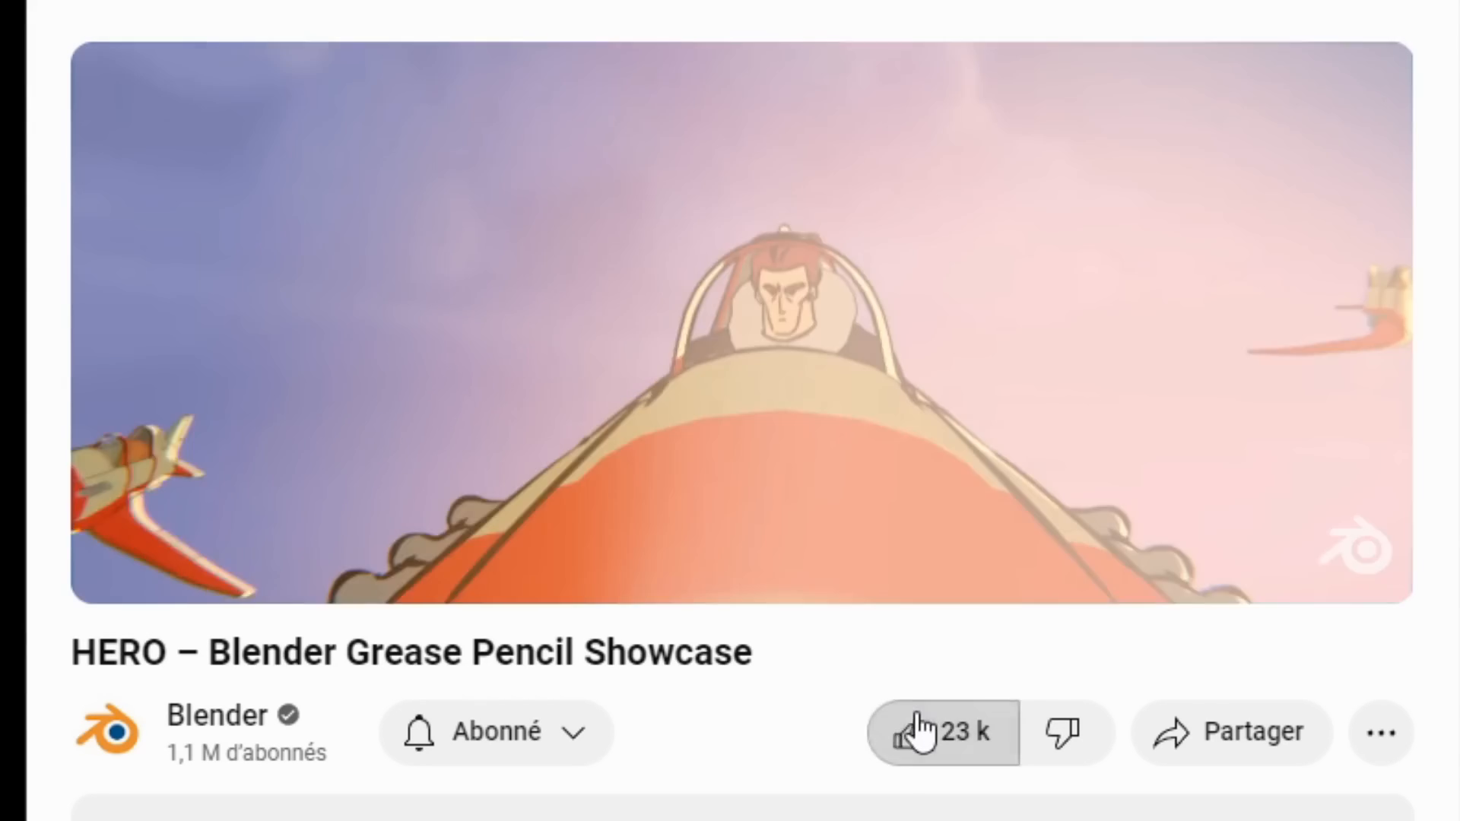
Like the HERO – Blender Grease Pencil Showcase video.
{"action": "left_click", "coordinate": [920, 732]}
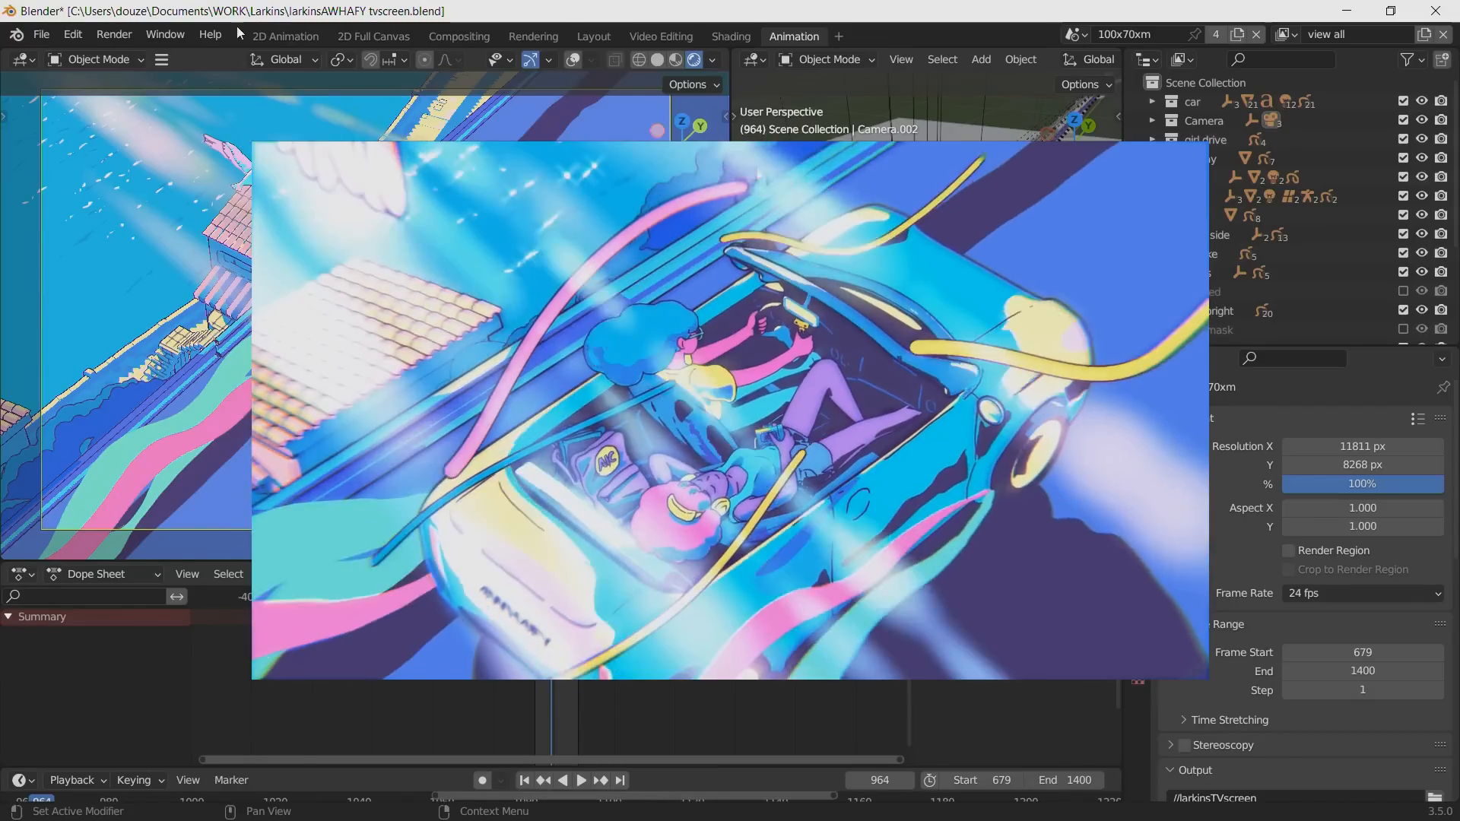
Enlarge the Properties editor by shrinking the Outliner above it.
{"action": "left_click", "coordinate": [160, 36]}
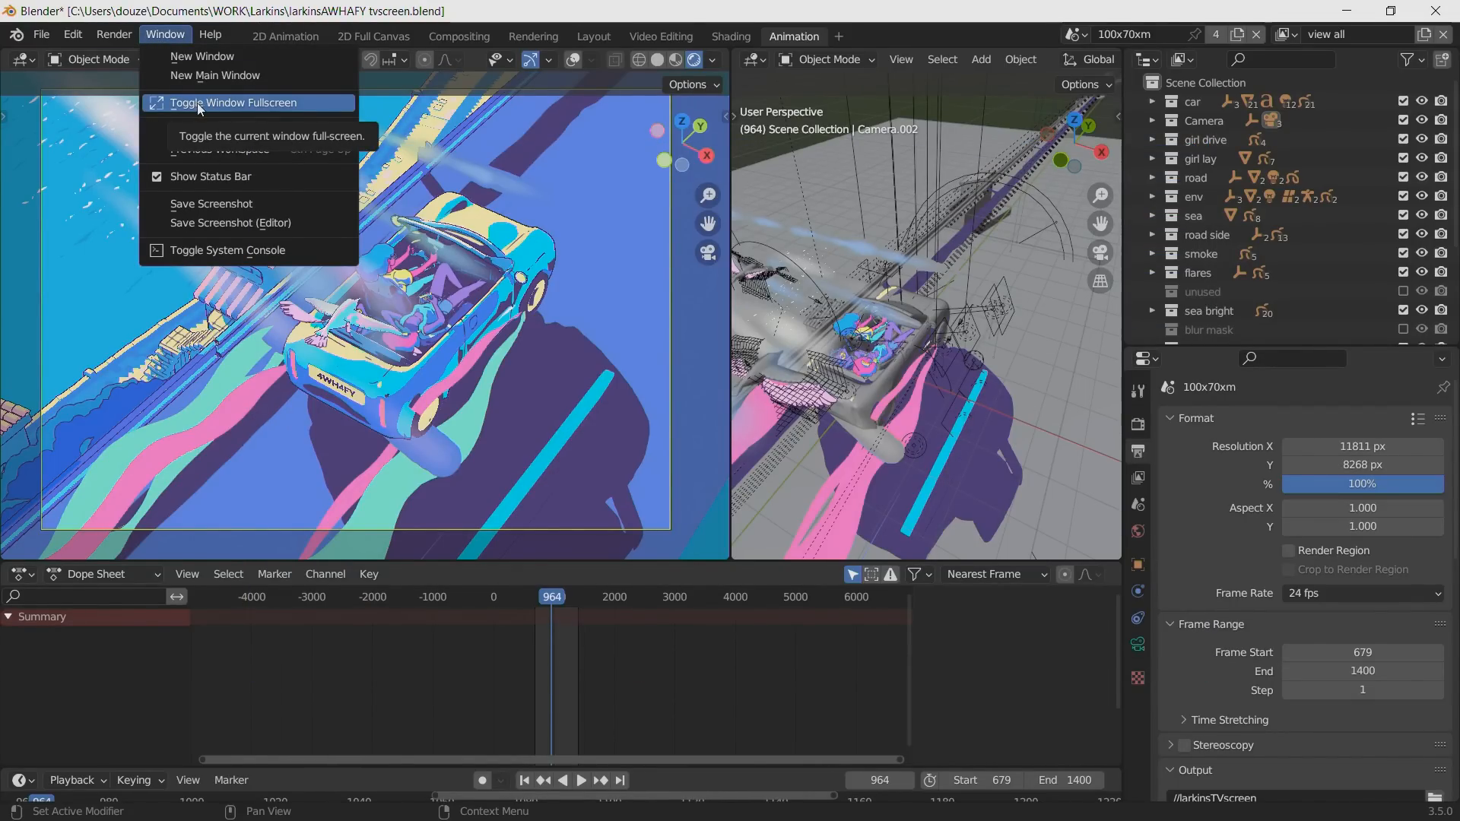
{"action": "left_click_drag", "start_coordinate": [1180, 346], "coordinate": [1180, 215]}
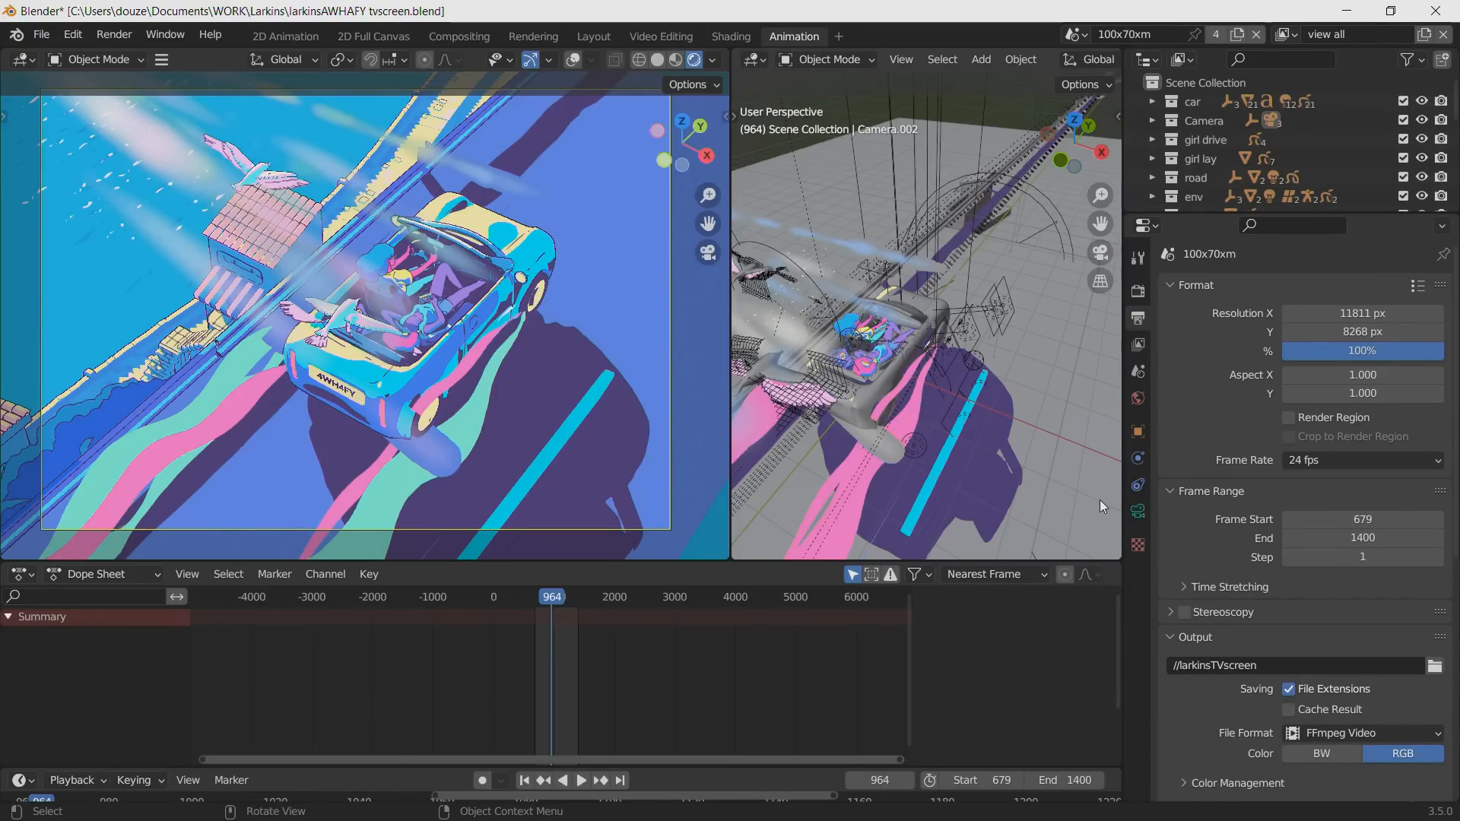
Select the driving girl's Grease Pencil drawing and turn on the overlays in the camera viewport.
{"action": "left_click", "coordinate": [359, 310]}
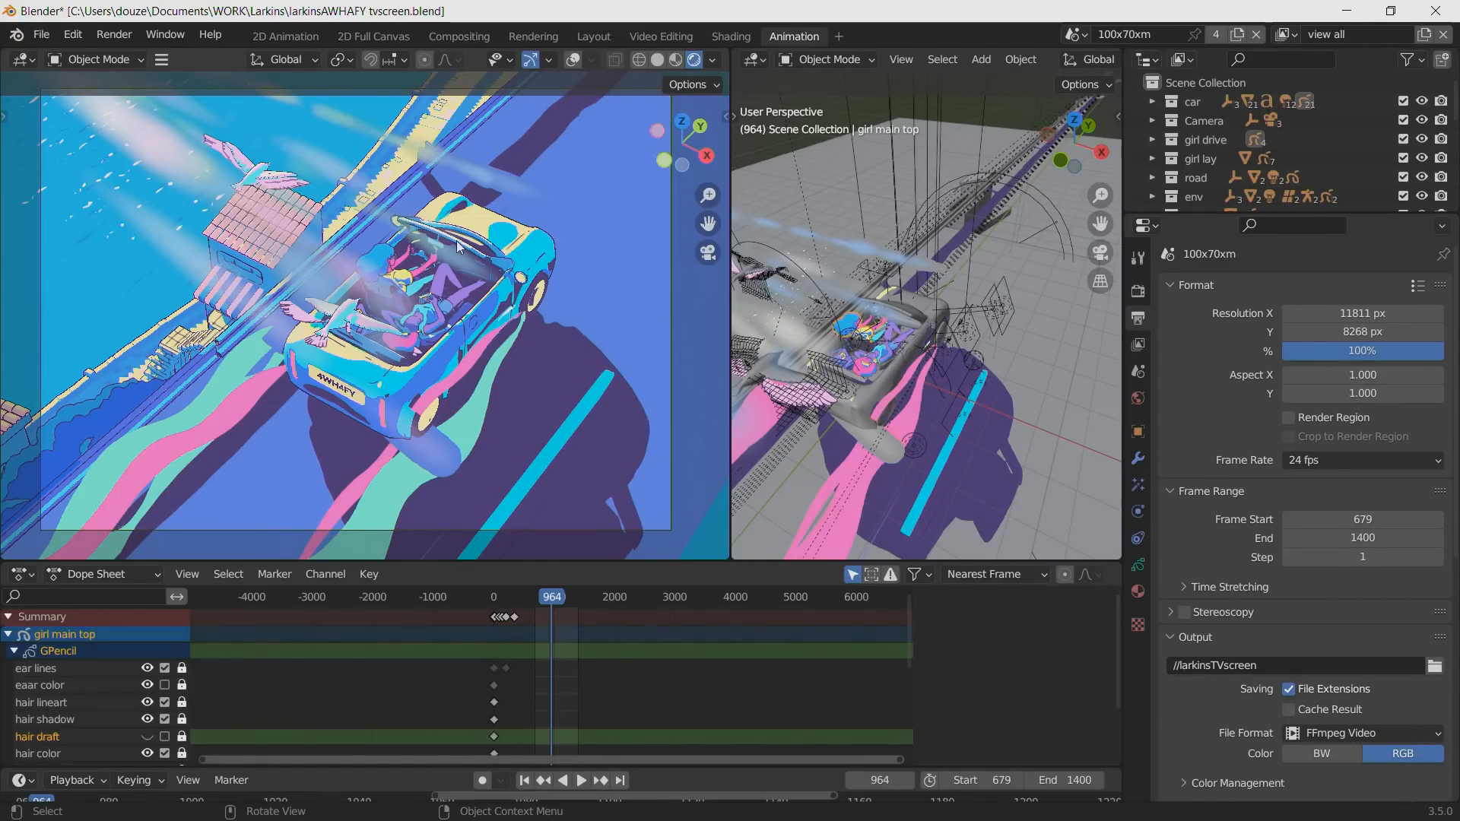
{"action": "left_click", "coordinate": [572, 59]}
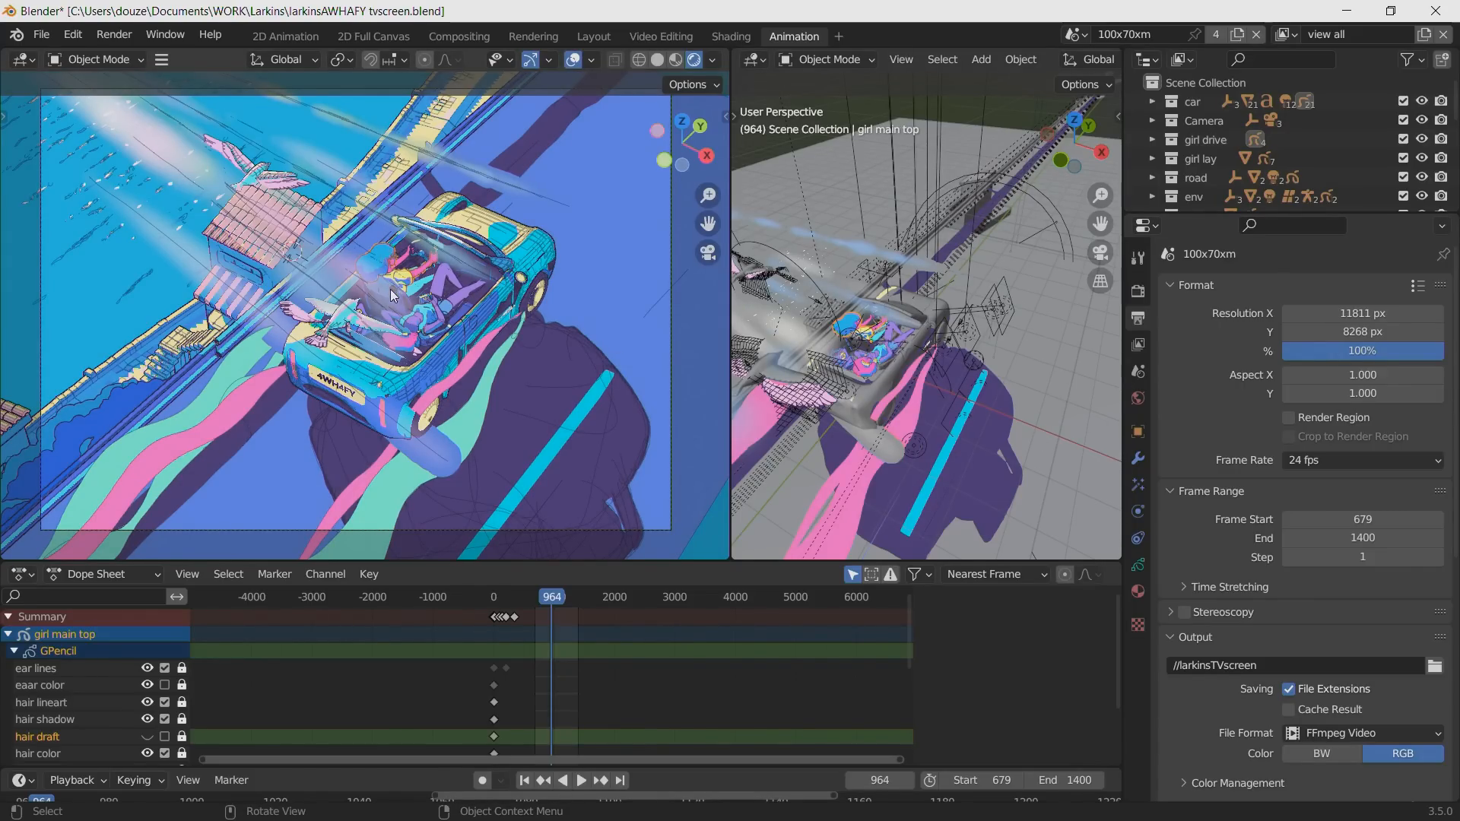
{"action": "left_click_drag", "start_coordinate": [372, 312], "coordinate": [402, 294], "text": "alt"}
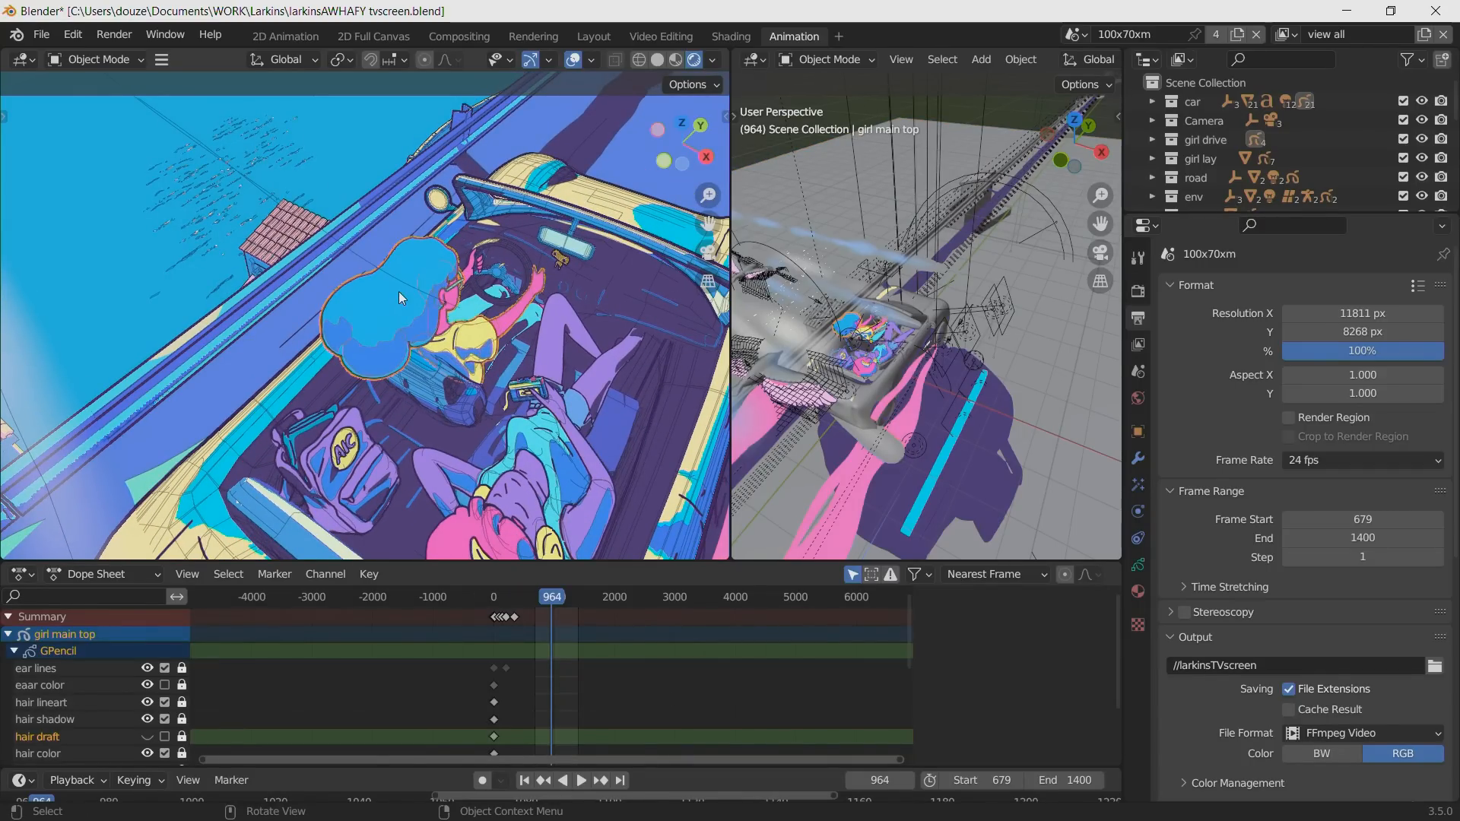
{"action": "right_click", "coordinate": [384, 321]}
{"action": "right_click", "coordinate": [362, 300]}
{"action": "left_click_drag", "start_coordinate": [384, 326], "coordinate": [327, 257], "text": "alt"}
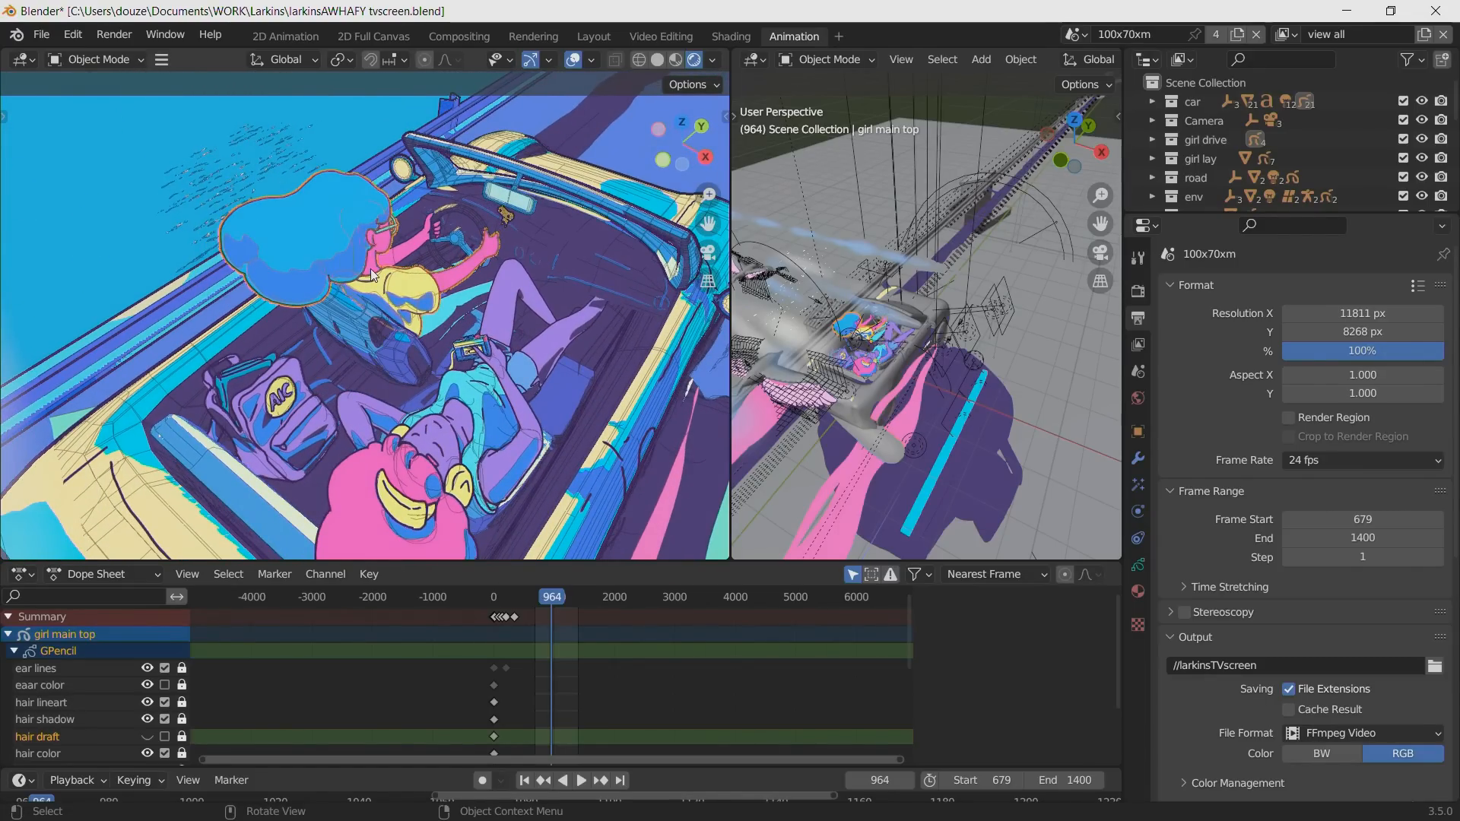
Show the Grease Pencil layers of the driving girl's drawing and hide its ear lines layer.
{"action": "left_click", "coordinate": [1137, 564]}
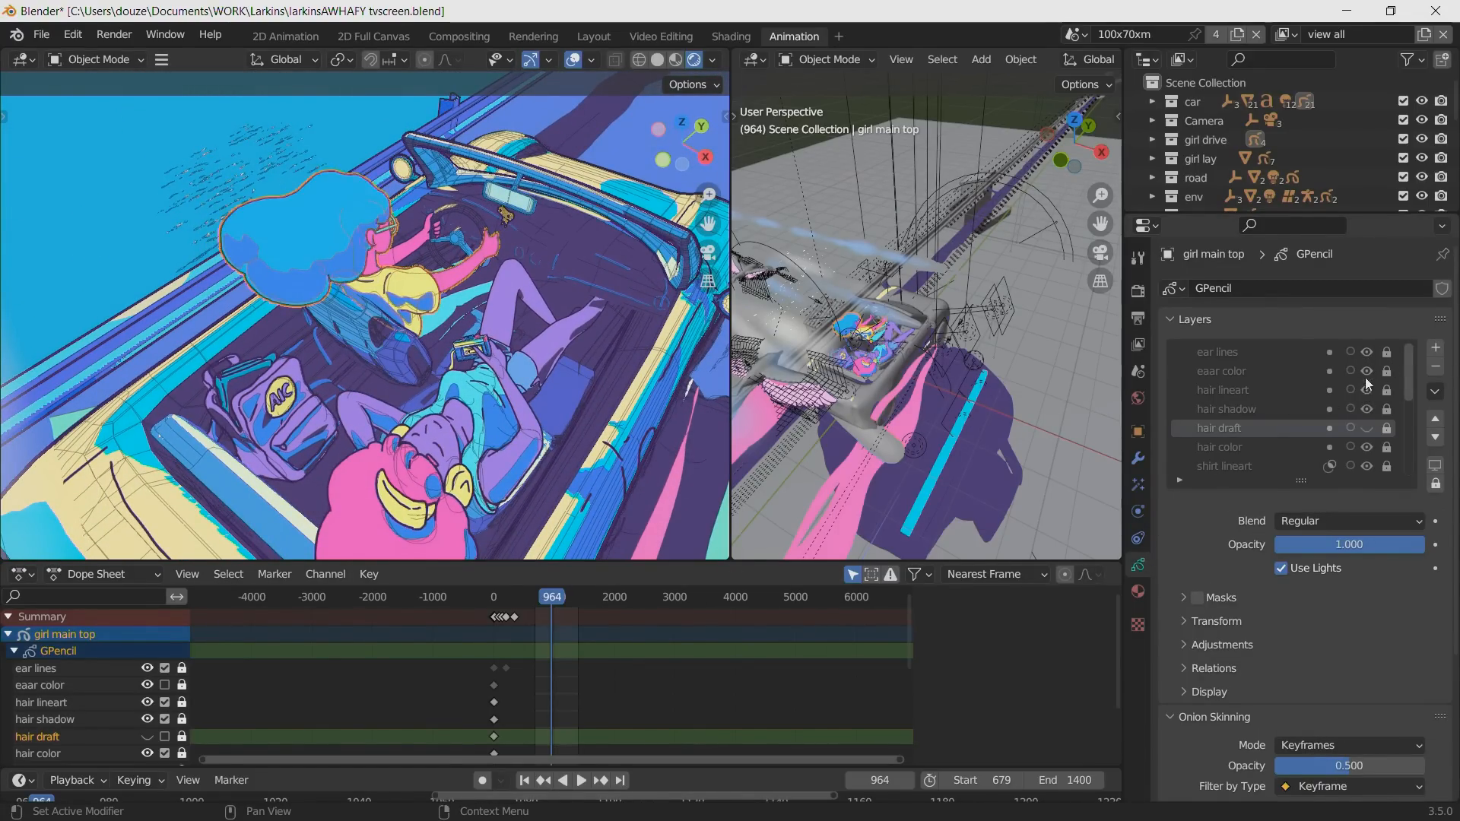
{"action": "left_click", "coordinate": [435, 450]}
{"action": "left_click", "coordinate": [345, 280]}
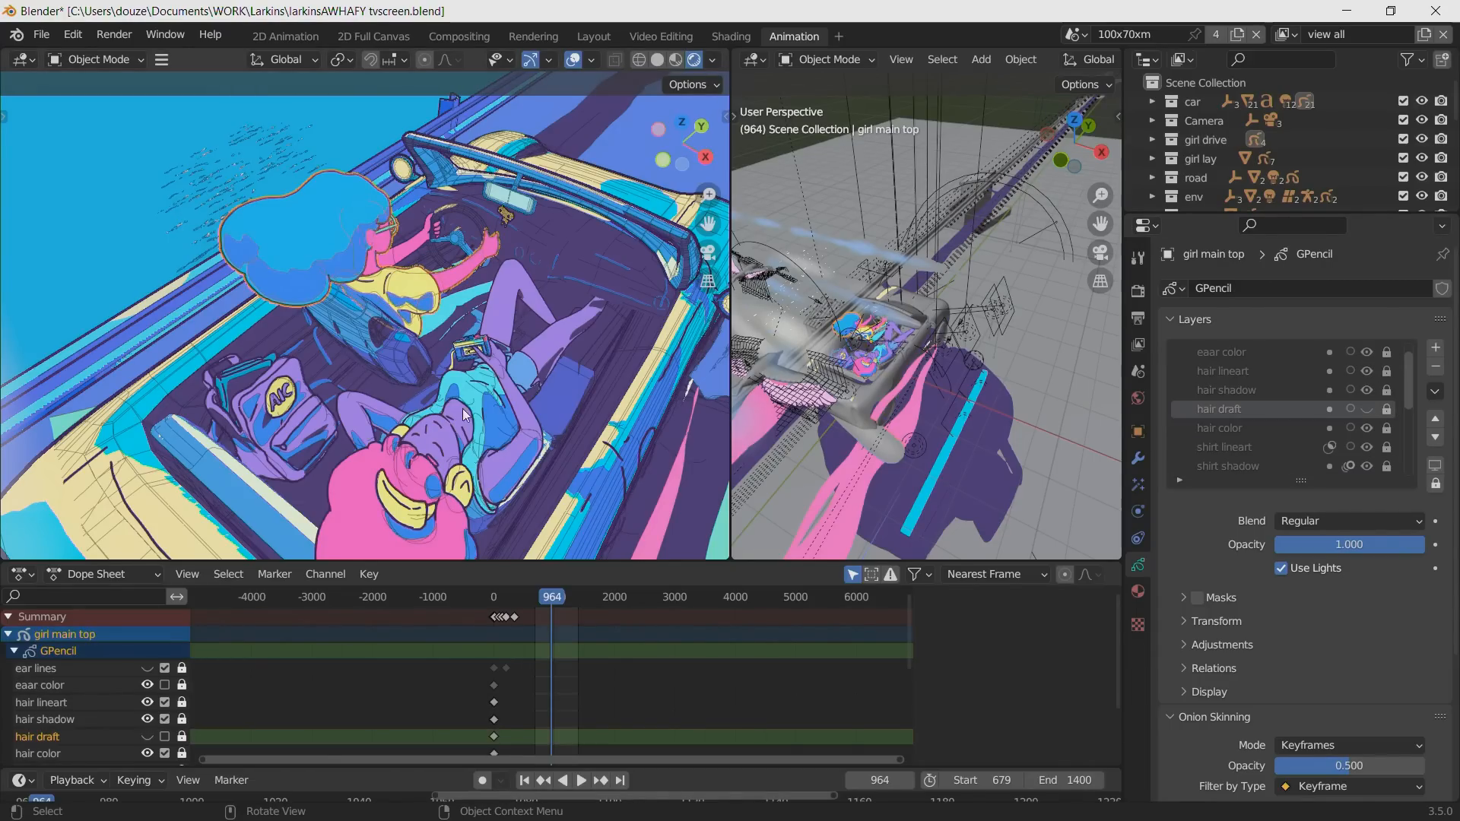
Select the lying girl's shirt drawing in the car and maximize the viewport showing the colored scene.
{"action": "left_click", "coordinate": [362, 442]}
{"action": "left_click_drag", "start_coordinate": [346, 441], "coordinate": [368, 371], "text": "alt"}
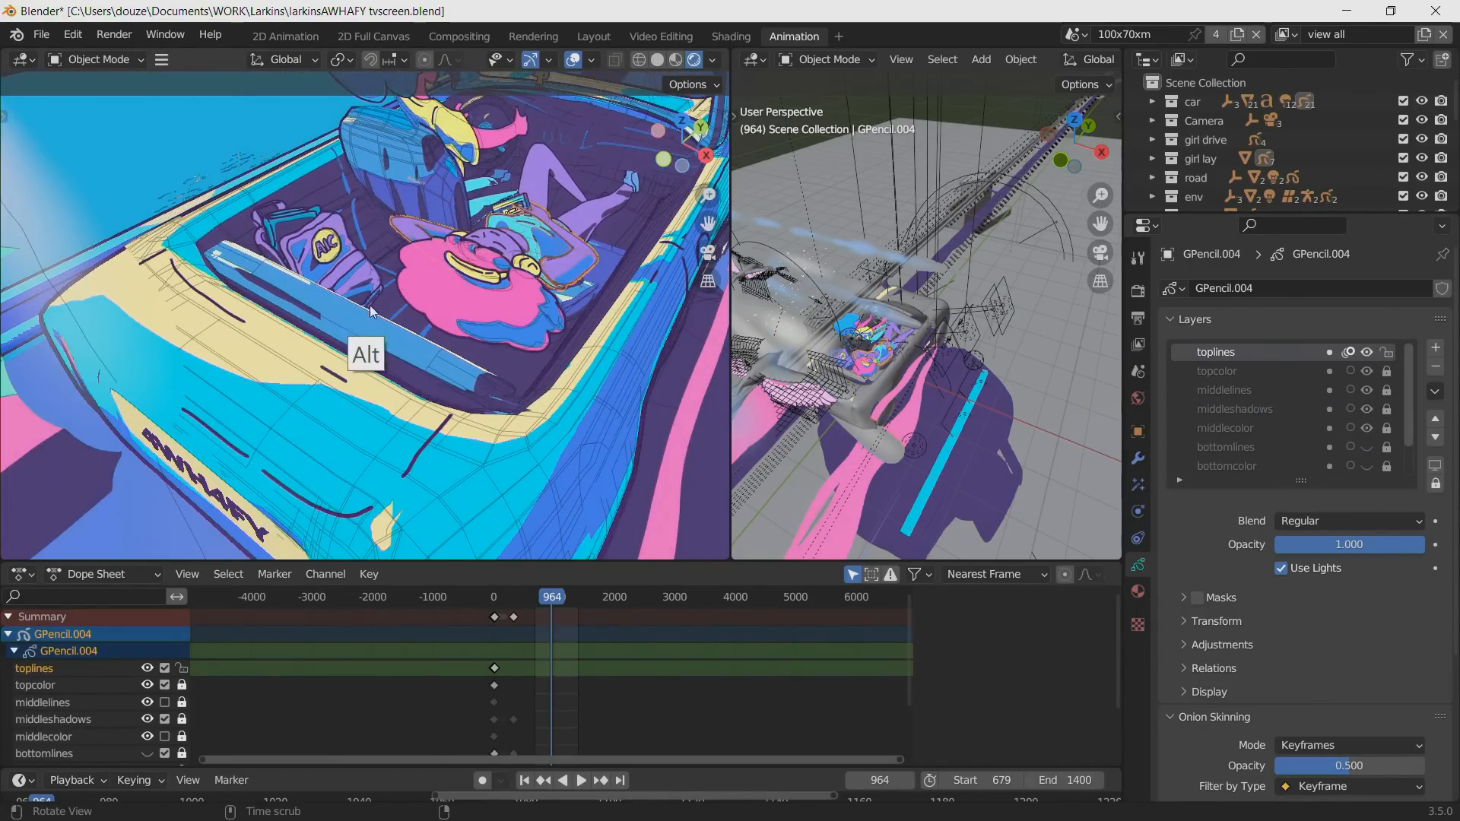
{"action": "left_click_drag", "start_coordinate": [360, 273], "coordinate": [368, 290], "text": "ctrl+alt"}
{"action": "key", "text": "ctrl+space"}
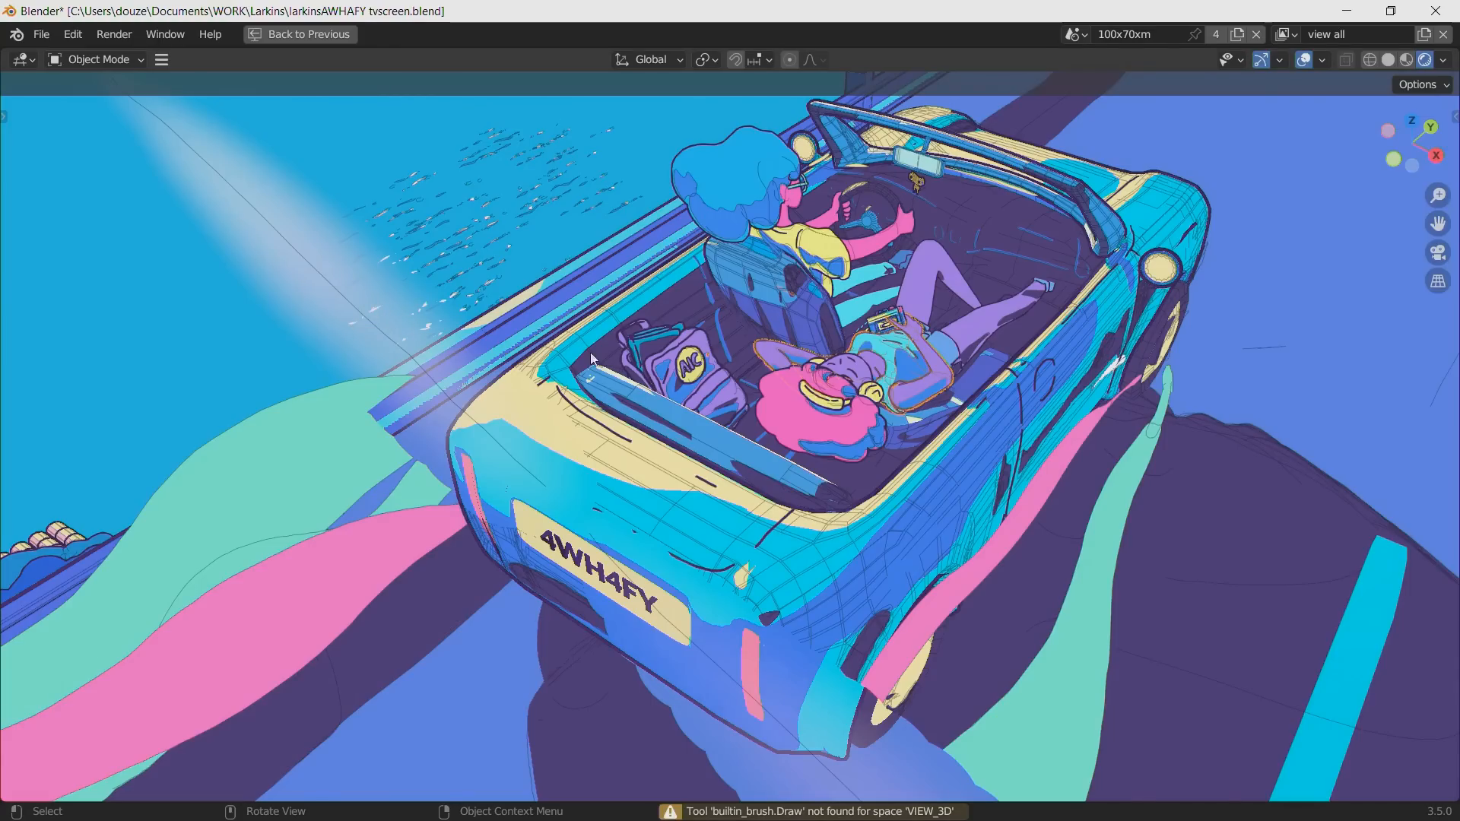
Switch the Blender window to fullscreen and return to the multi-editor layout.
{"action": "left_click", "coordinate": [163, 33]}
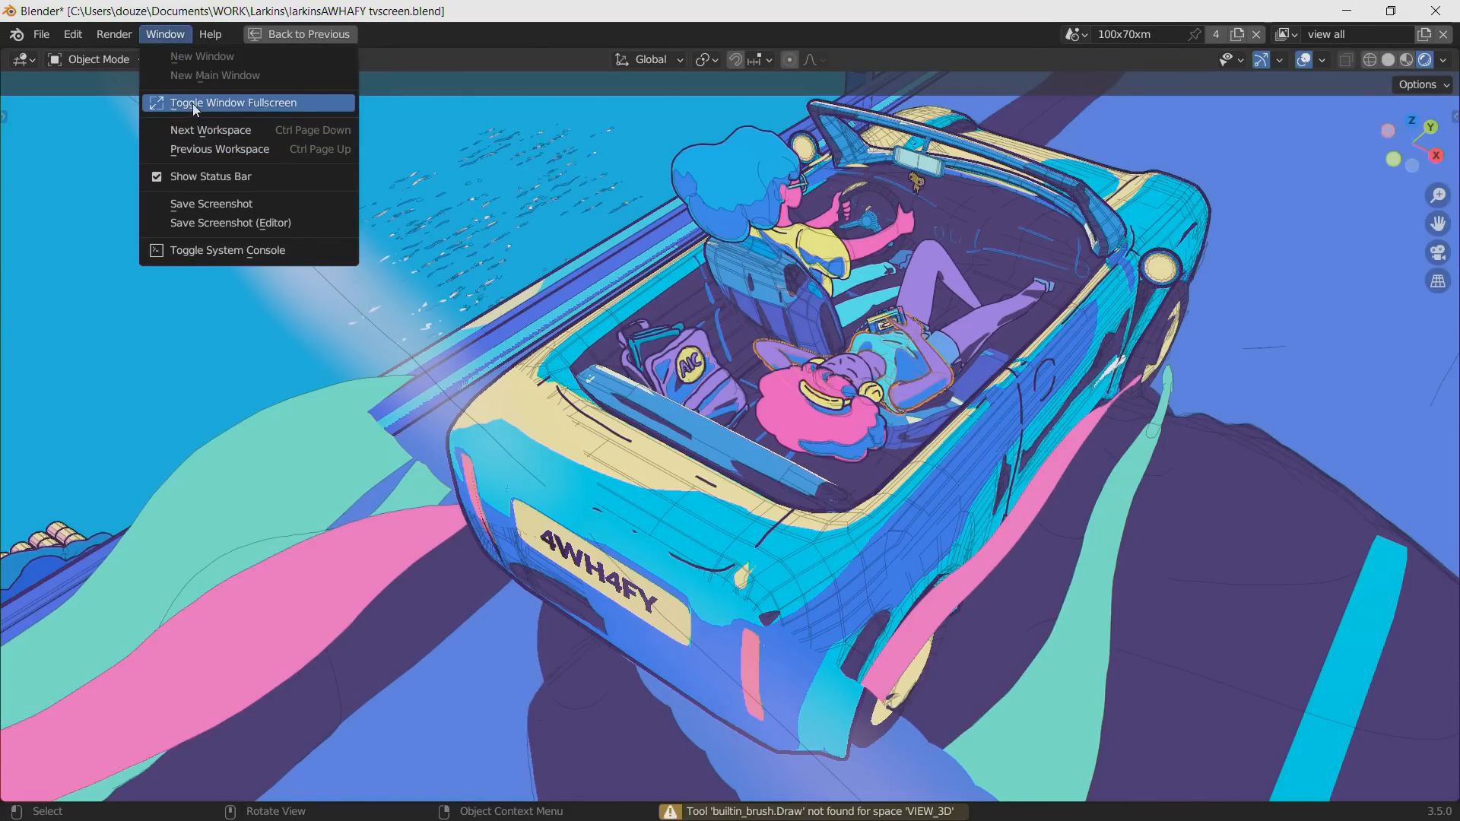
{"action": "left_click", "coordinate": [193, 103]}
{"action": "left_click_drag", "start_coordinate": [780, 474], "coordinate": [493, 599], "text": "alt"}
{"action": "key", "text": "ctrl+space"}
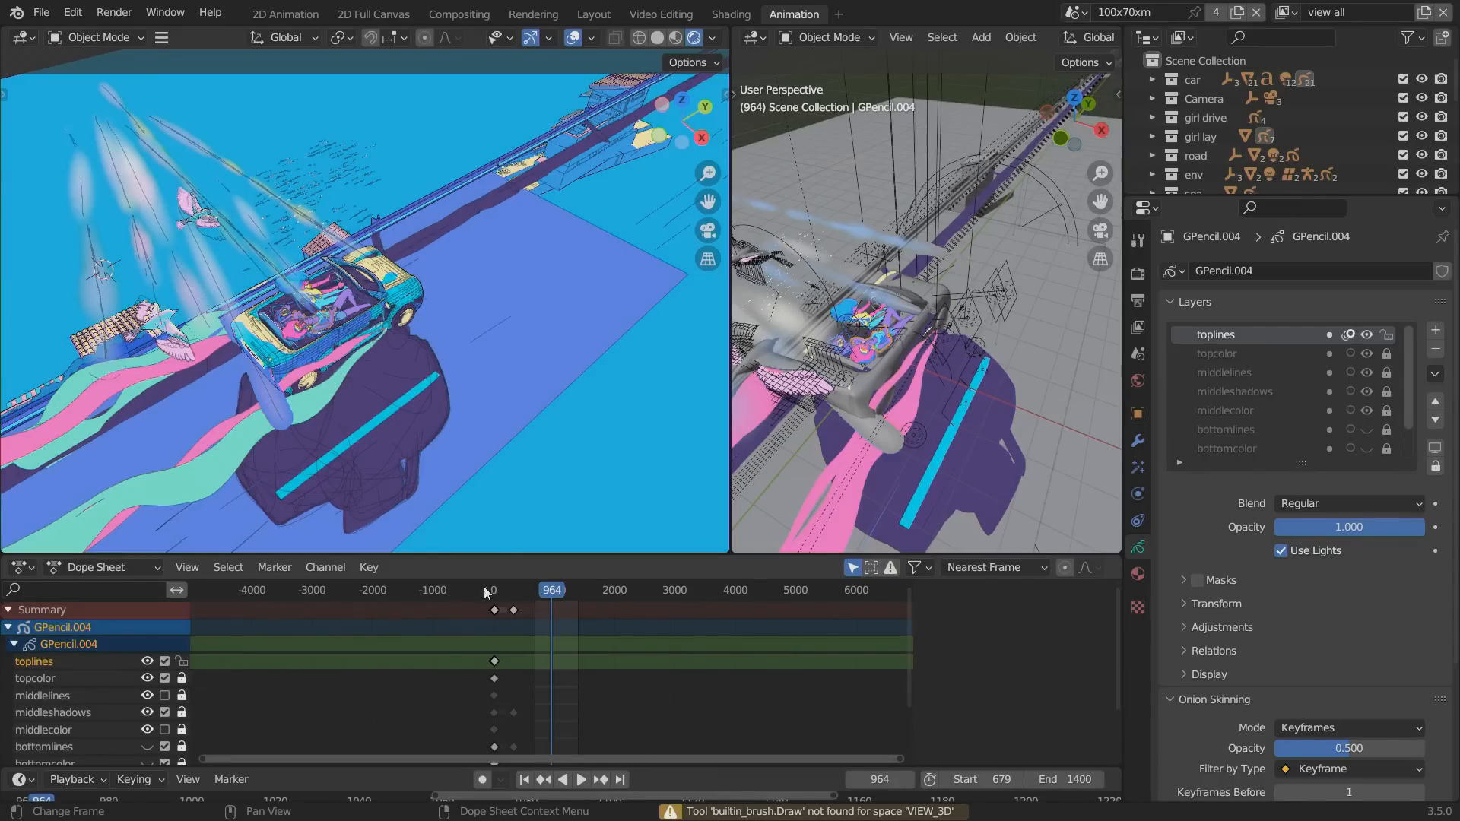
Play the car animation with the whole scene in view and scrub through its frame range.
{"action": "key", "text": "space"}
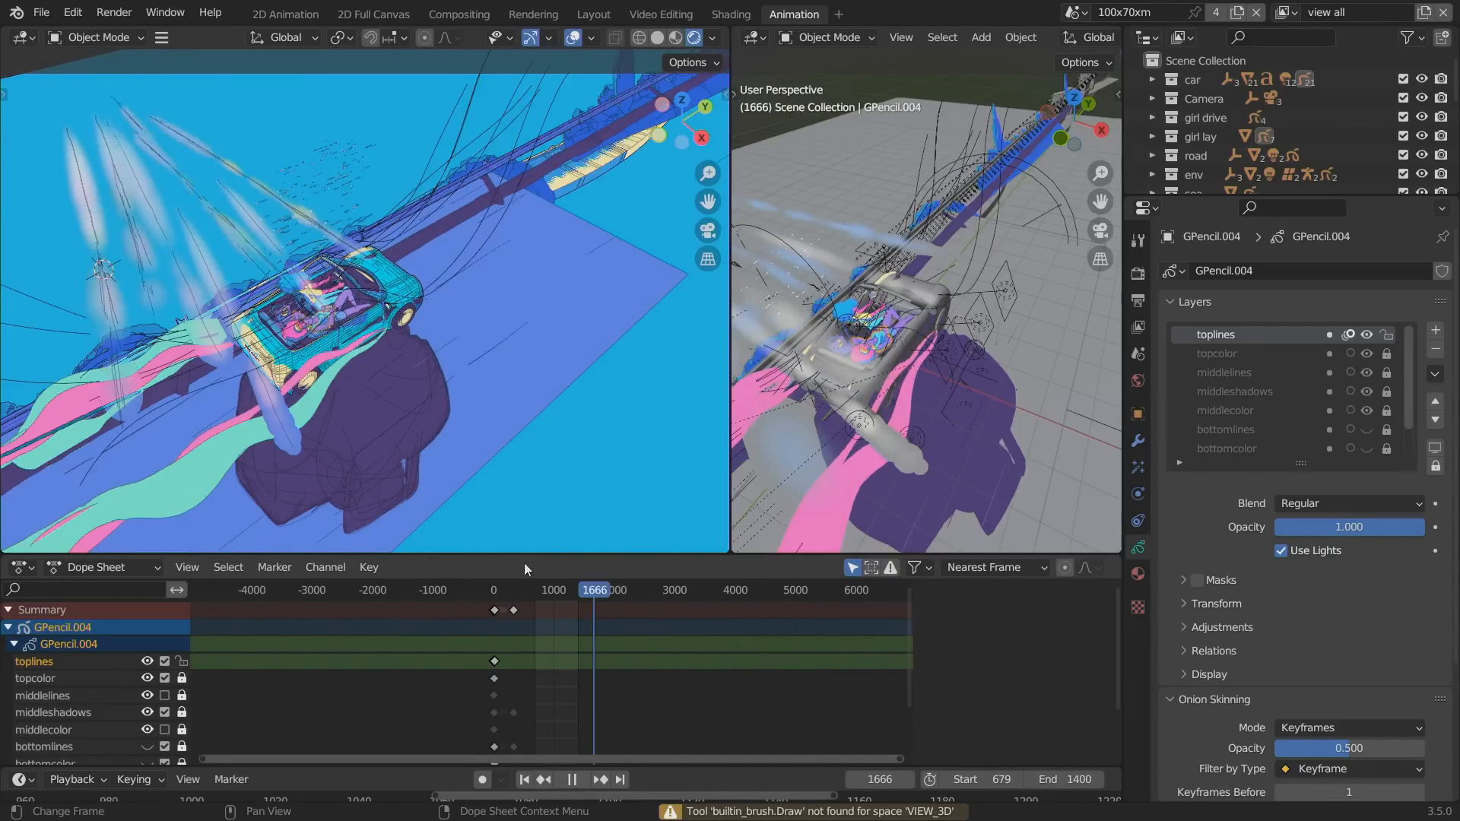
{"action": "mouse_move", "coordinate": [525, 565]}
{"action": "left_mouse_down"}
{"action": "mouse_move", "coordinate": [577, 561]}
{"action": "mouse_move", "coordinate": [515, 566]}
{"action": "mouse_move", "coordinate": [539, 582]}
{"action": "left_mouse_up"}
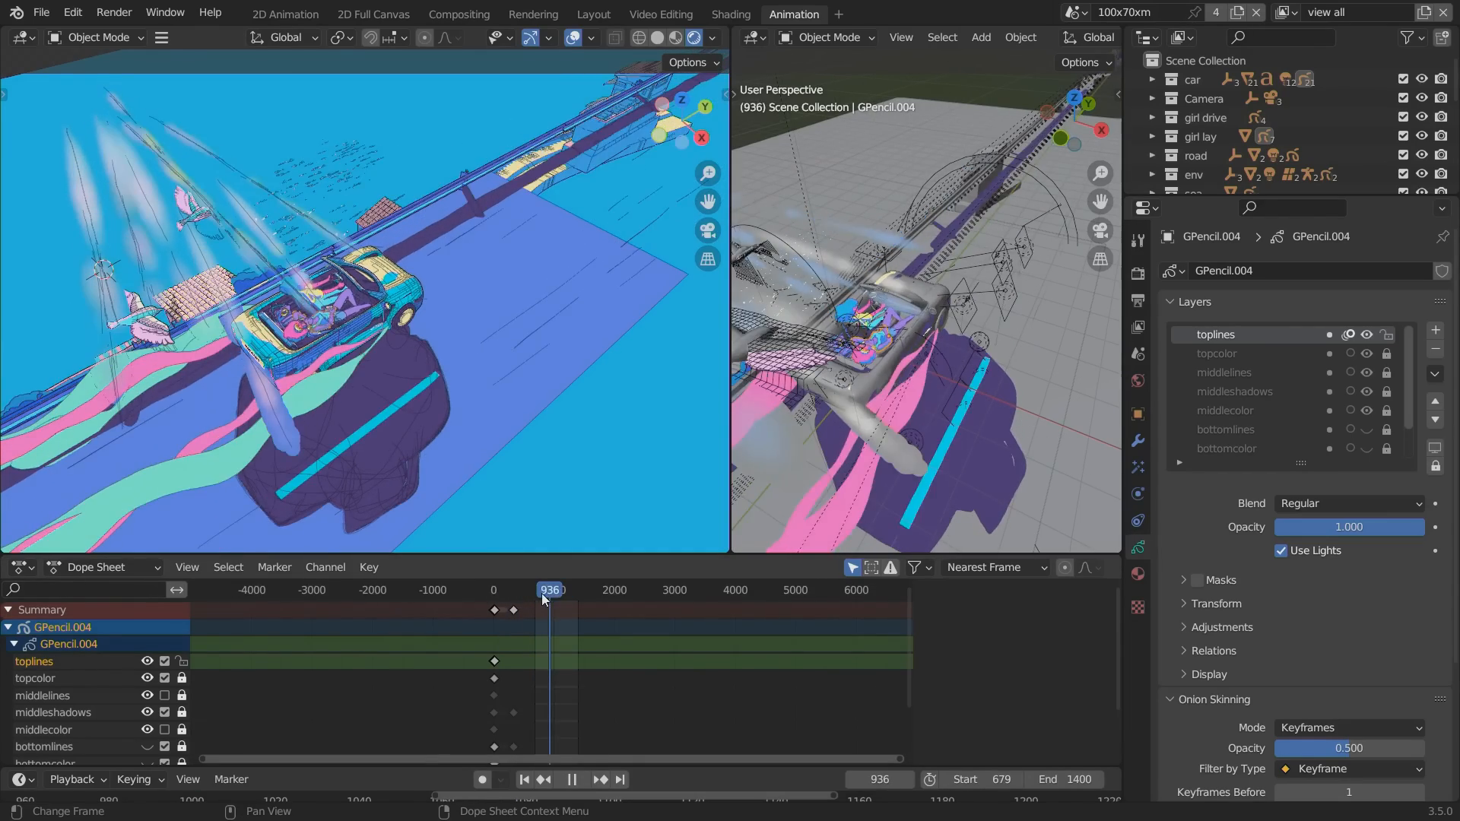
{"action": "key", "text": "space"}
Play the animation again with the two girls in close-up and stop it at frame 873.
{"action": "left_click_drag", "start_coordinate": [285, 341], "coordinate": [158, 292], "text": "ctrl+alt"}
{"action": "key", "text": "space"}
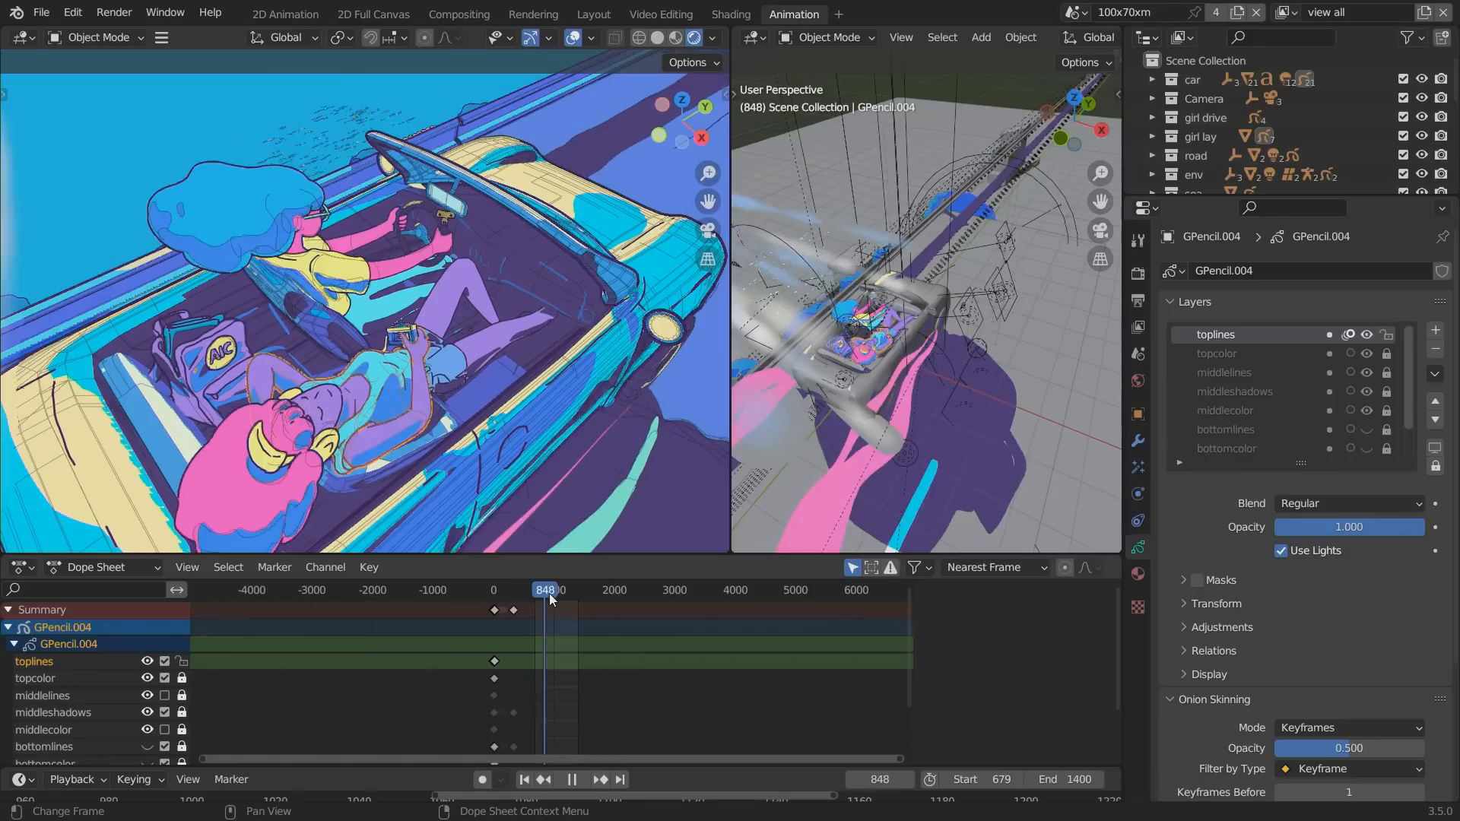
{"action": "key", "text": "space"}
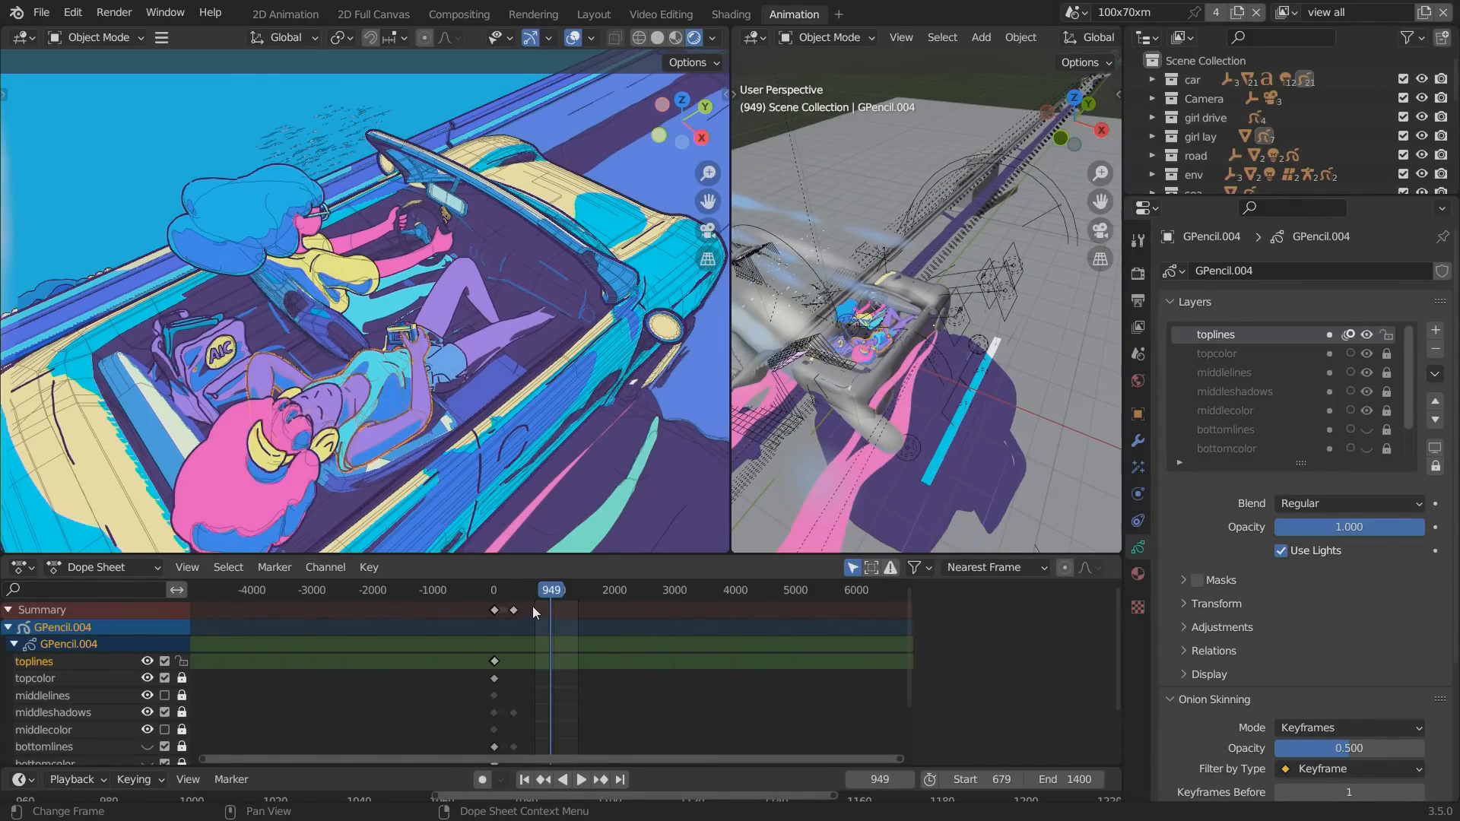
{"action": "left_click", "coordinate": [546, 592]}
{"action": "key", "text": "space"}
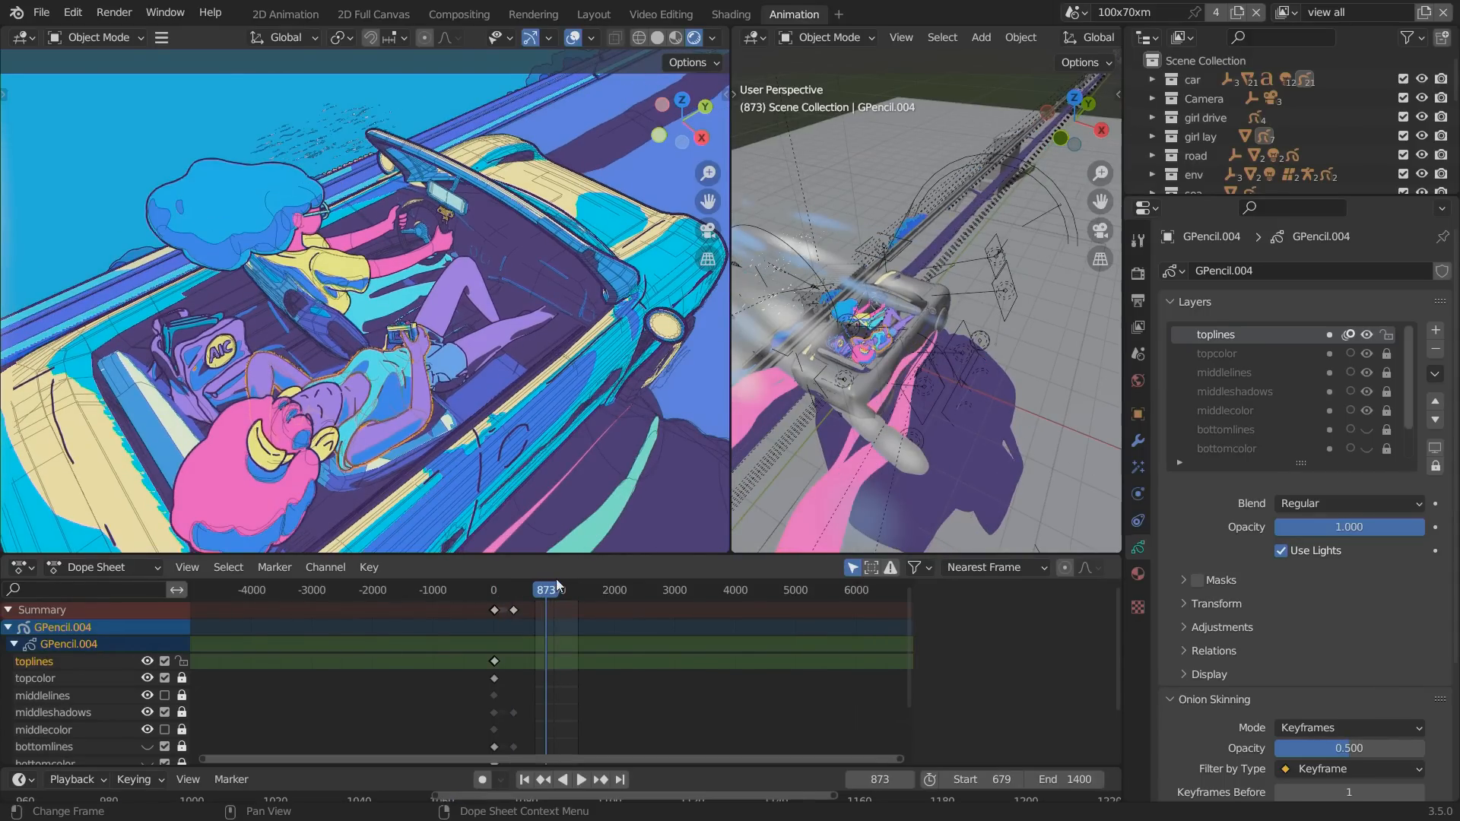
Enlarge the Outliner slightly and try moving the driving girl's drawing inside the car.
{"action": "left_click_drag", "start_coordinate": [1191, 191], "coordinate": [1175, 218]}
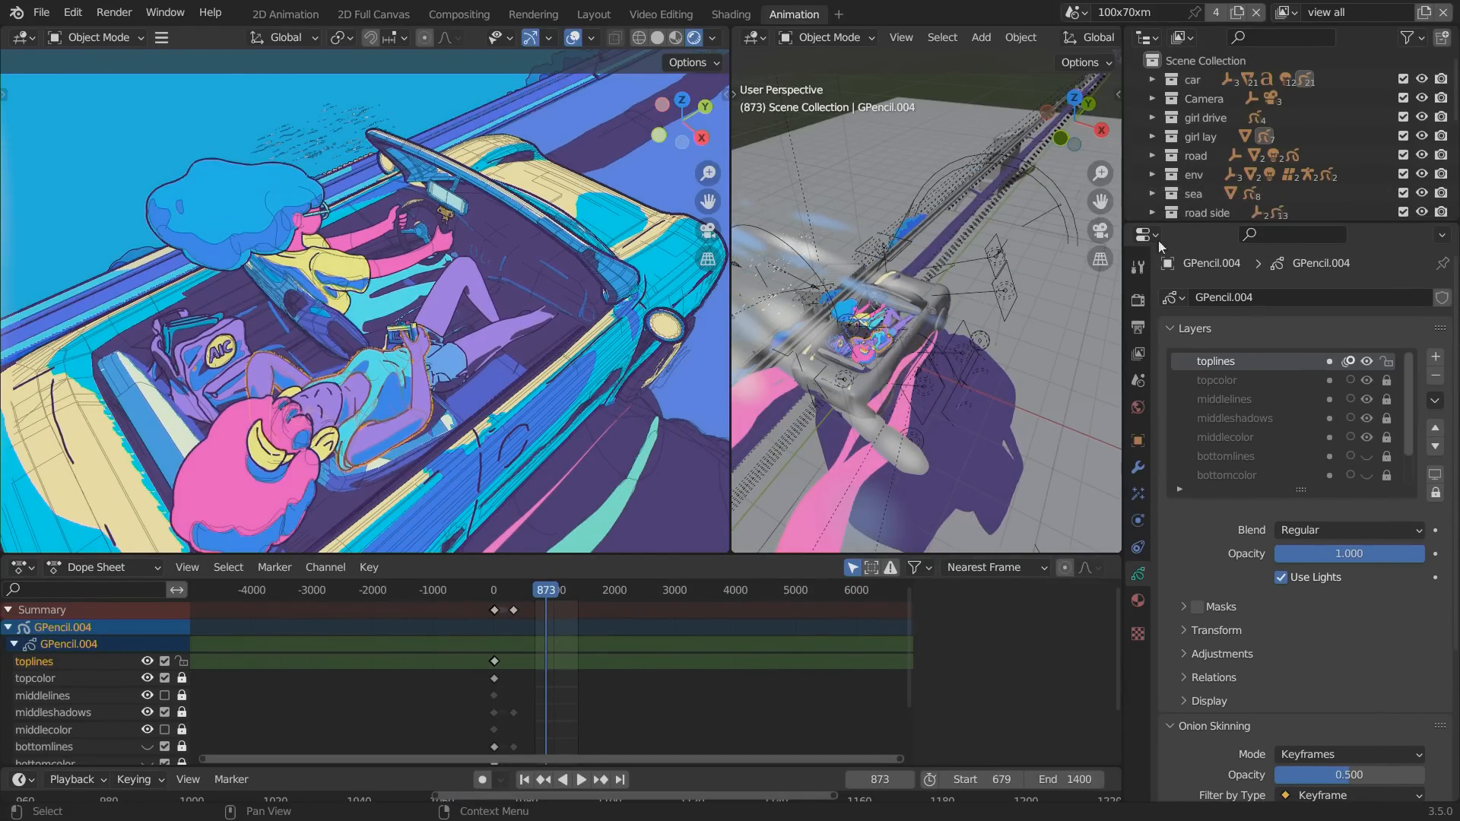
{"action": "left_click", "coordinate": [218, 219]}
{"action": "key", "text": "g"}
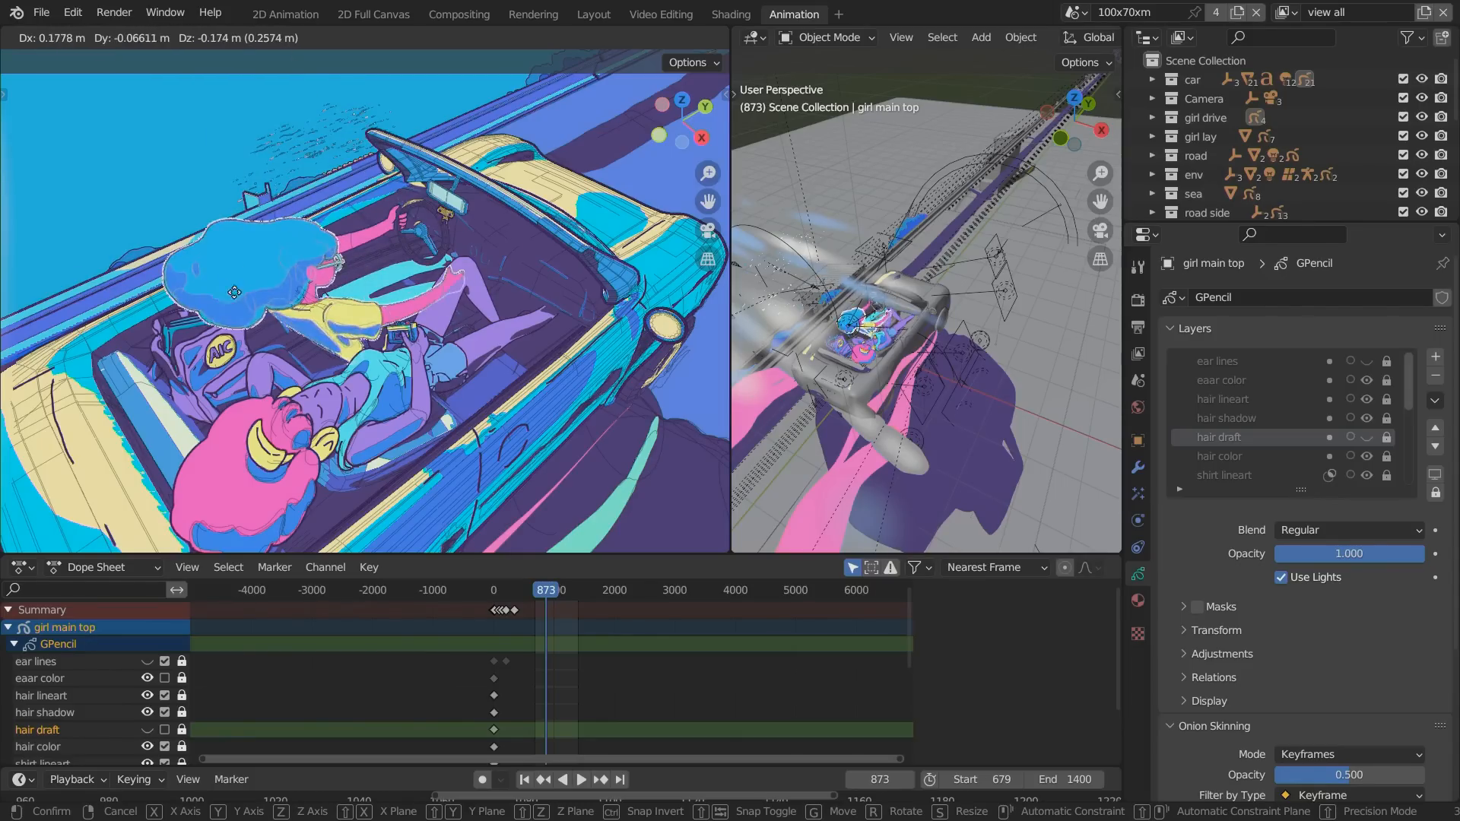
{"action": "left_click", "coordinate": [180, 230]}
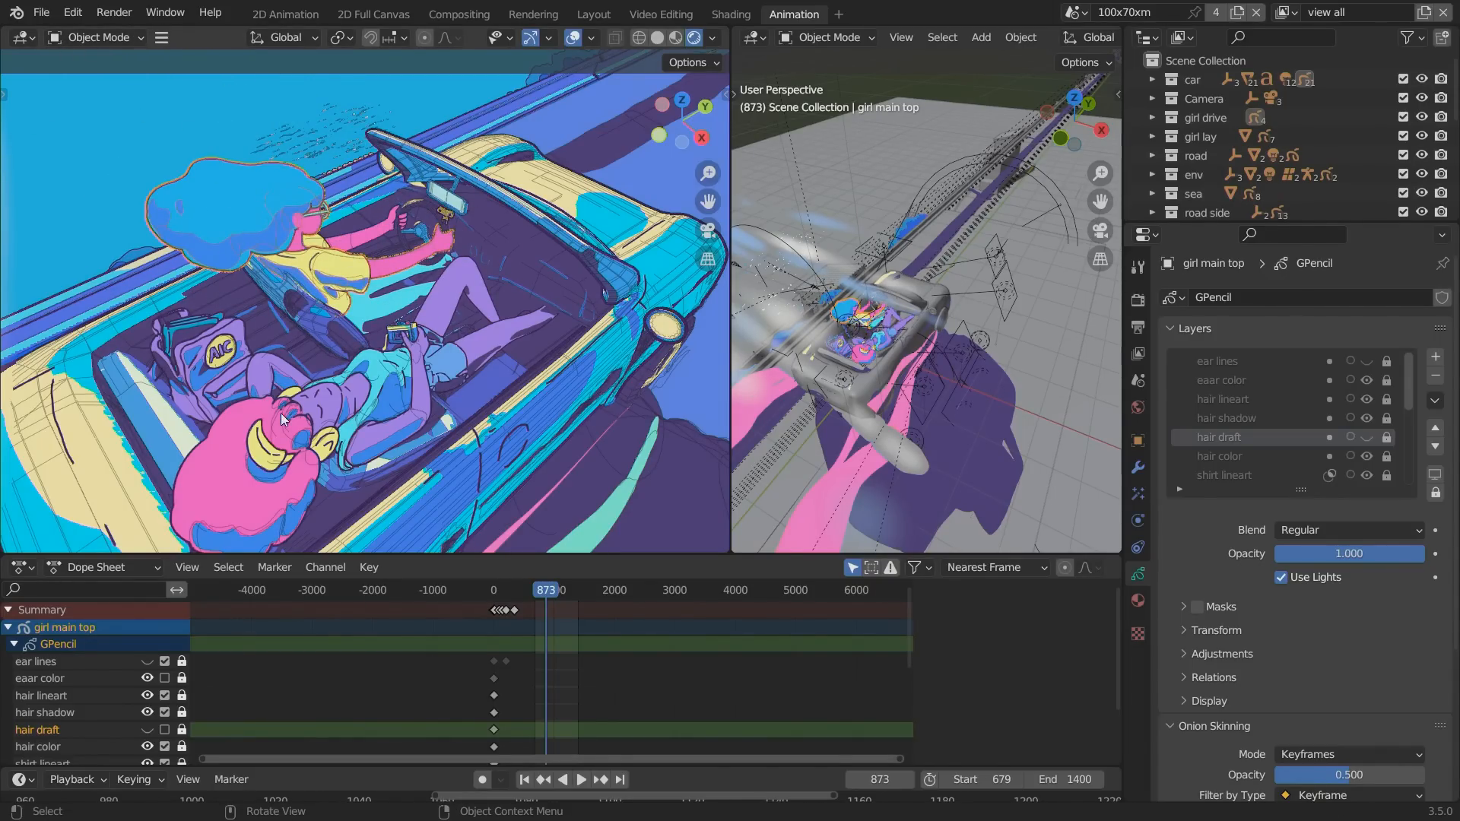
{"action": "left_click_drag", "start_coordinate": [231, 346], "coordinate": [294, 353], "text": "alt"}
{"action": "left_click_drag", "start_coordinate": [487, 472], "coordinate": [394, 258], "text": "alt"}
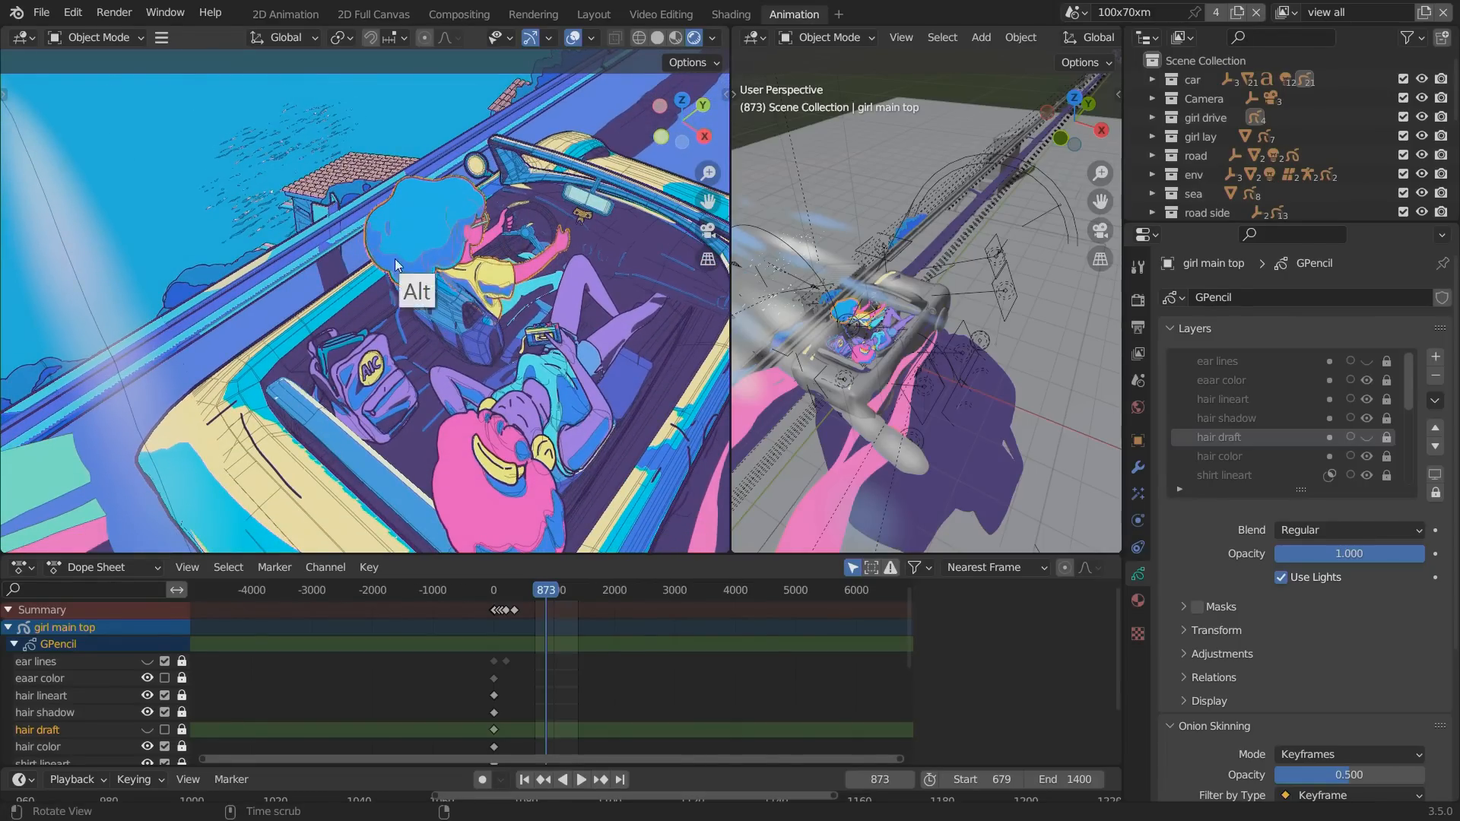
Open the balcony and teapot scene from the recent files, saving the changes to larkinsAWHAFY tvscreen.blend.
{"action": "left_click", "coordinate": [41, 12]}
{"action": "mouse_move", "coordinate": [86, 78]}
{"action": "left_click", "coordinate": [252, 90]}
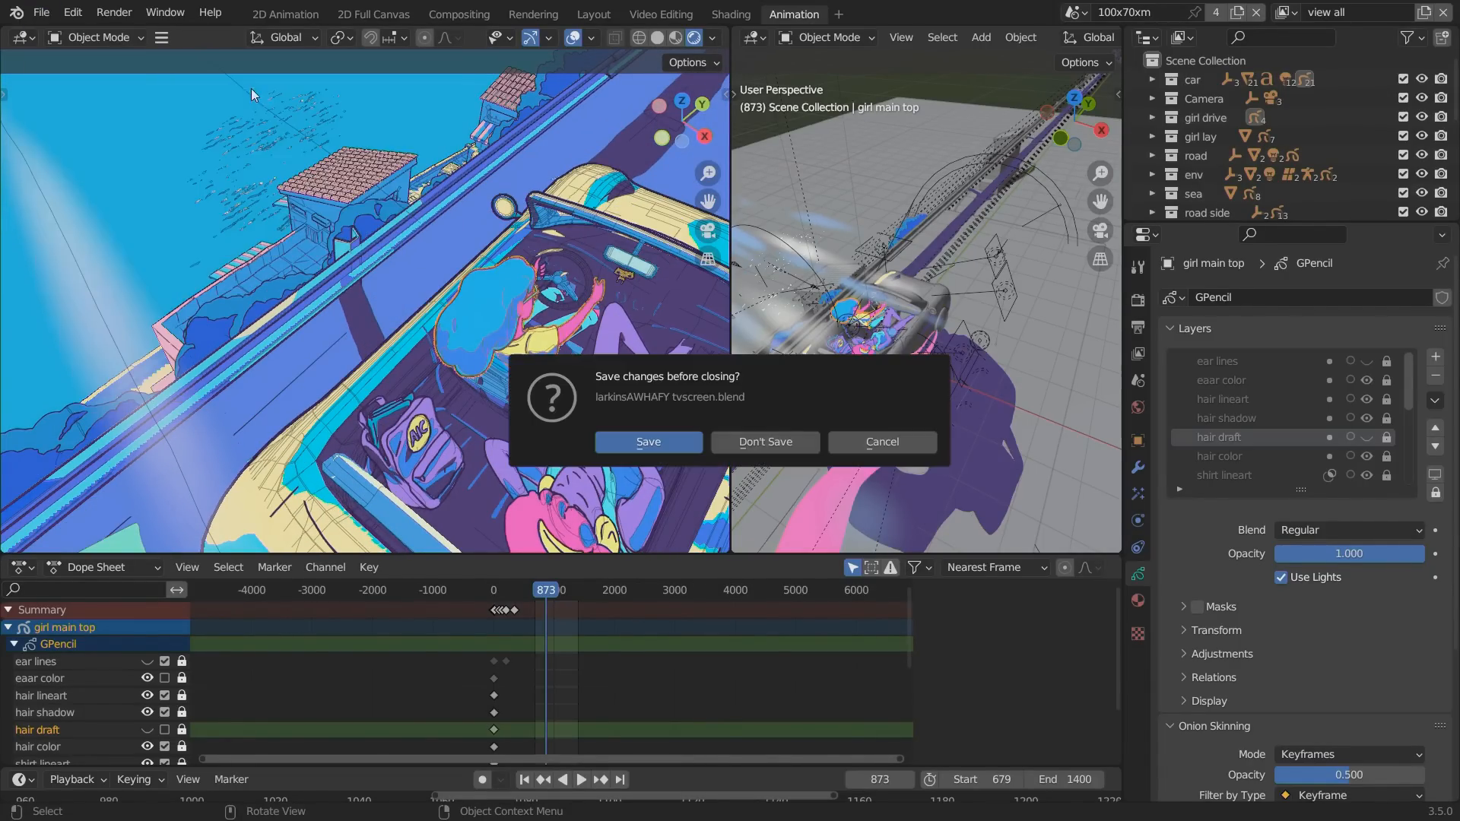
{"action": "key", "text": "Return"}
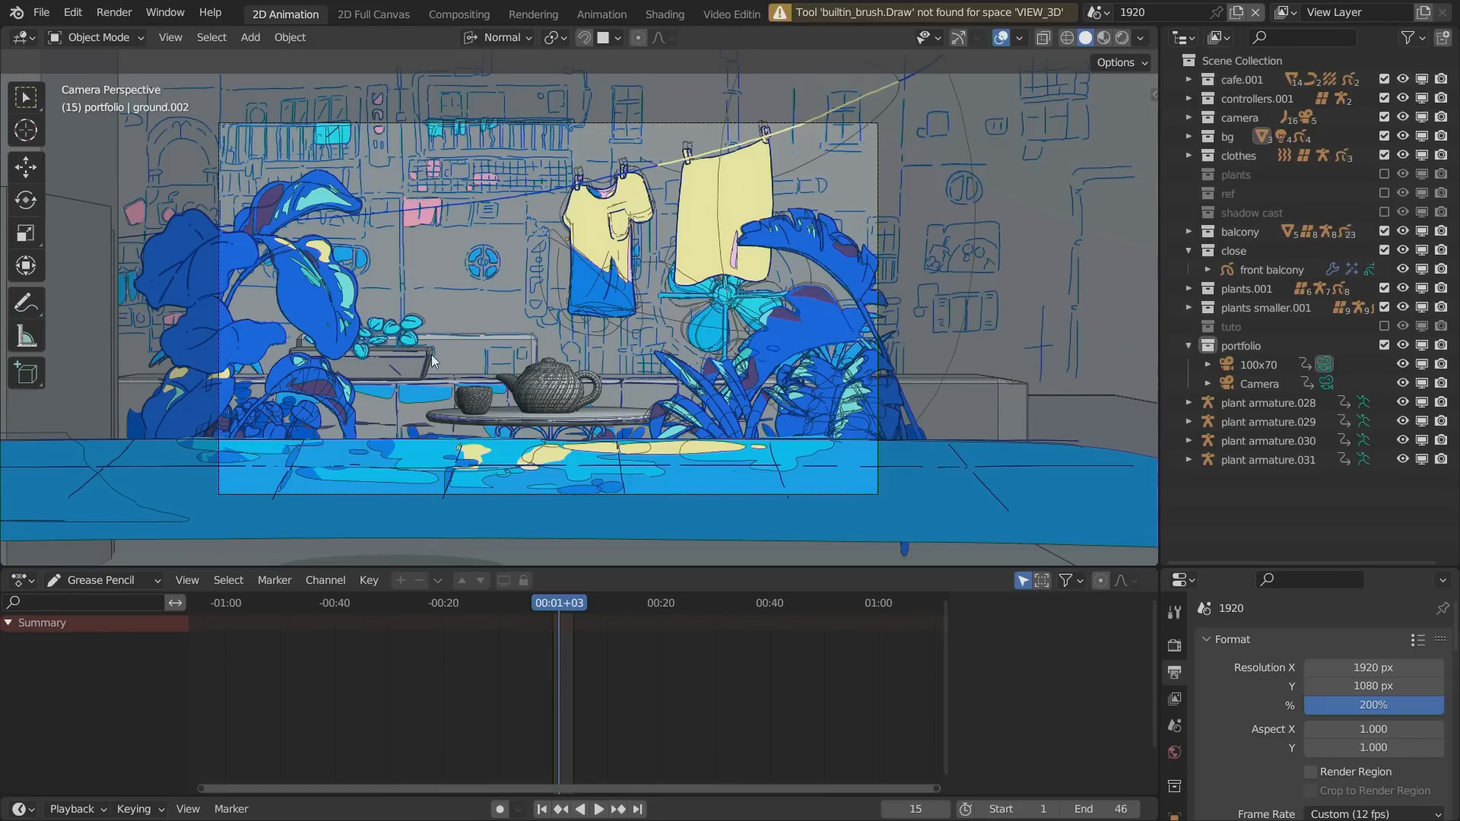
Display the balcony scene in Rendered shading in a maximized viewport.
{"action": "left_click", "coordinate": [1121, 37]}
{"action": "key", "text": "ctrl+alt+space"}
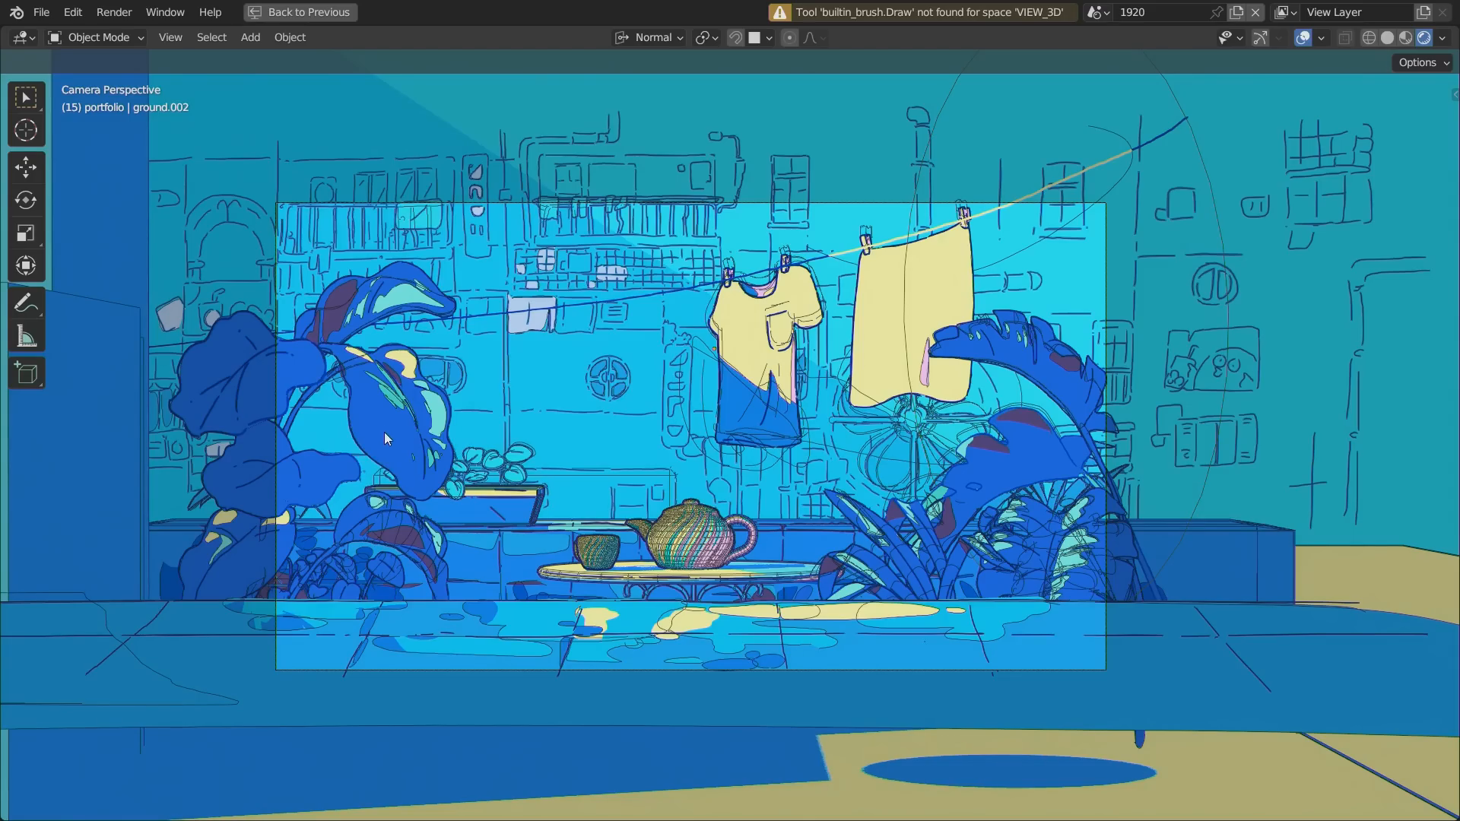
Play the balcony animation with the viewport overlays hidden.
{"action": "key", "text": "space"}
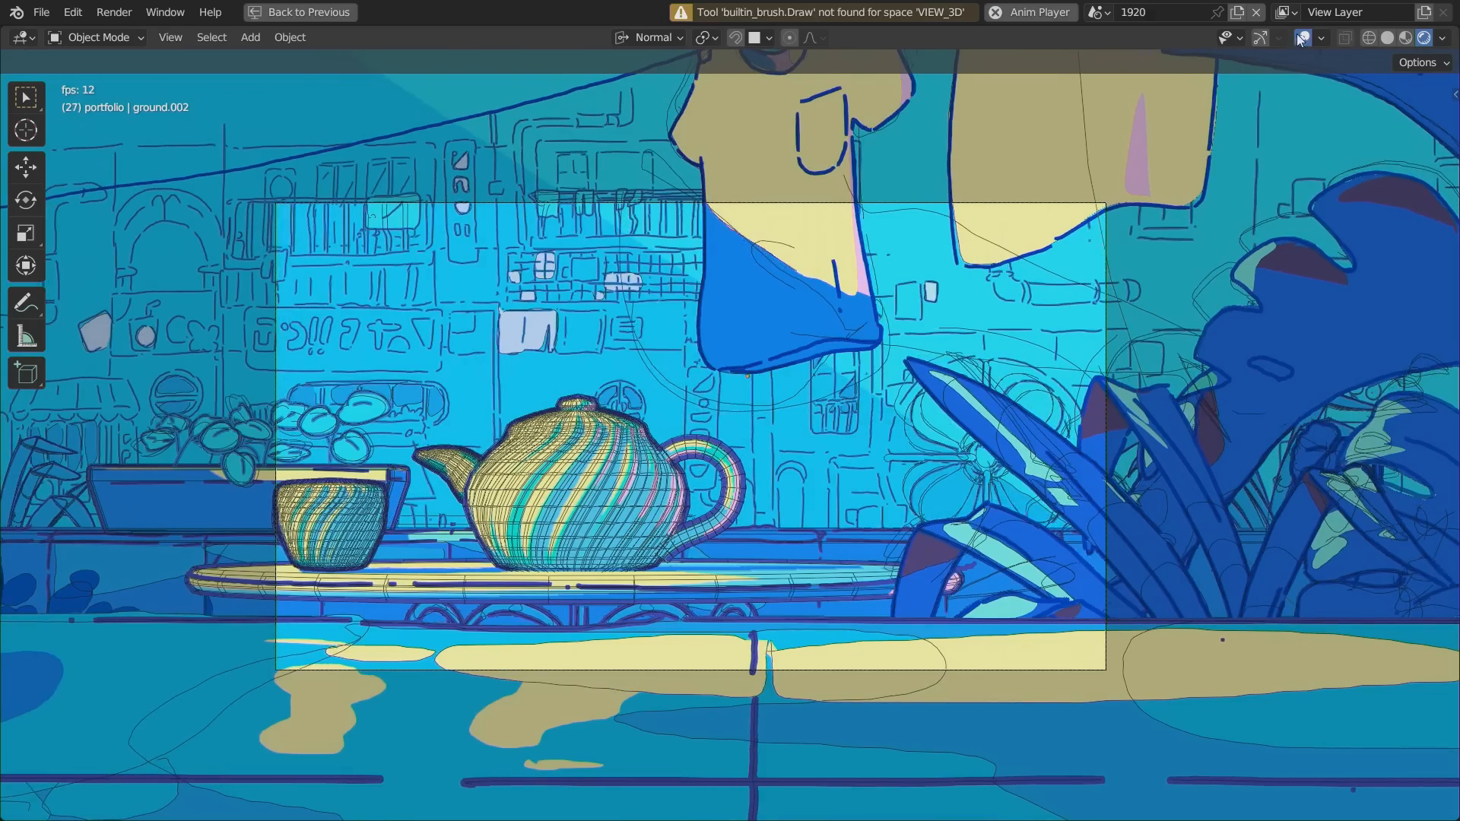
{"action": "left_click", "coordinate": [1299, 36]}
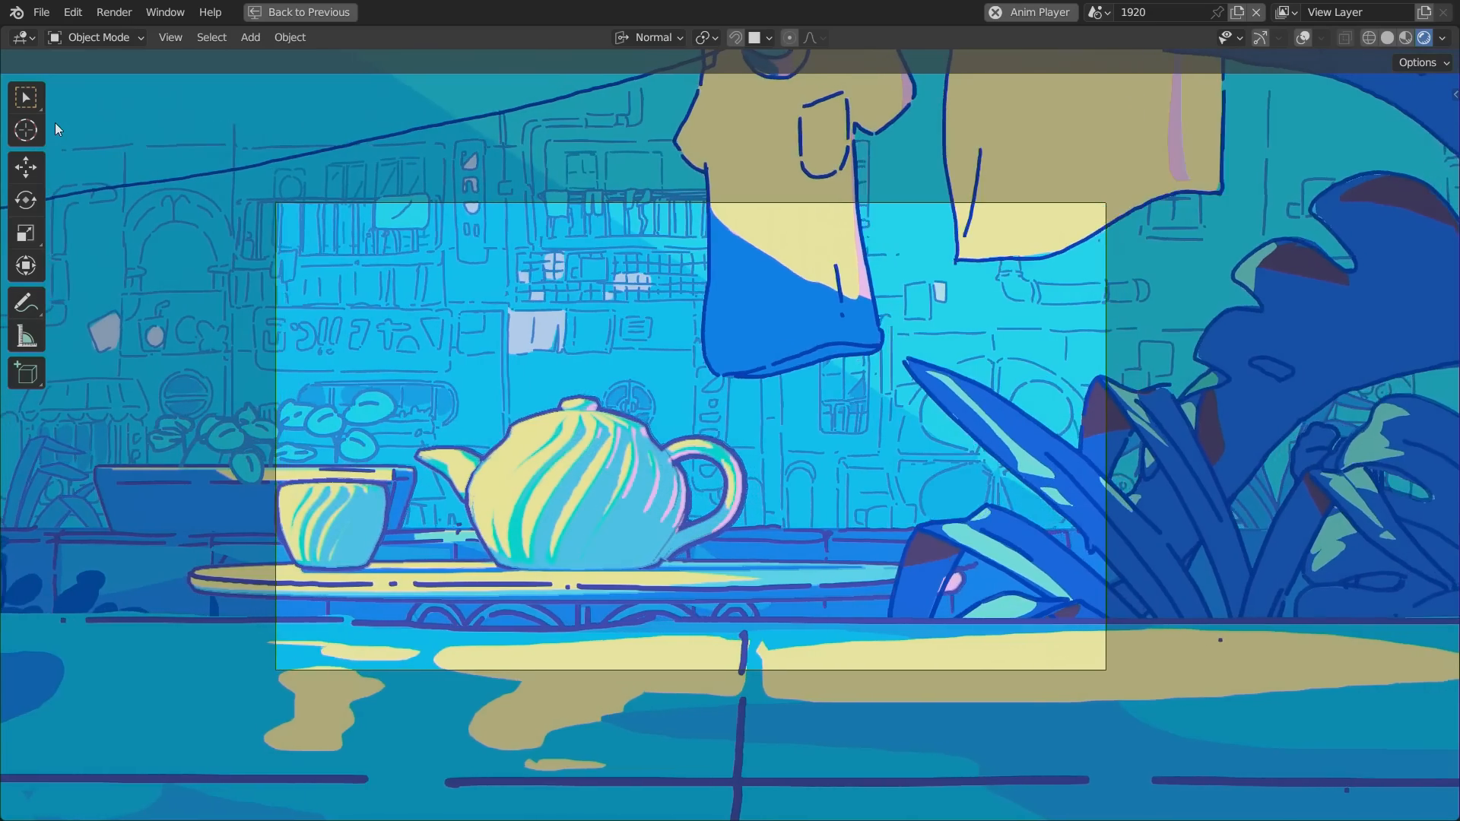
Select the teapot with the Select Box tool and turn the viewport overlays back on.
{"action": "left_click", "coordinate": [25, 97]}
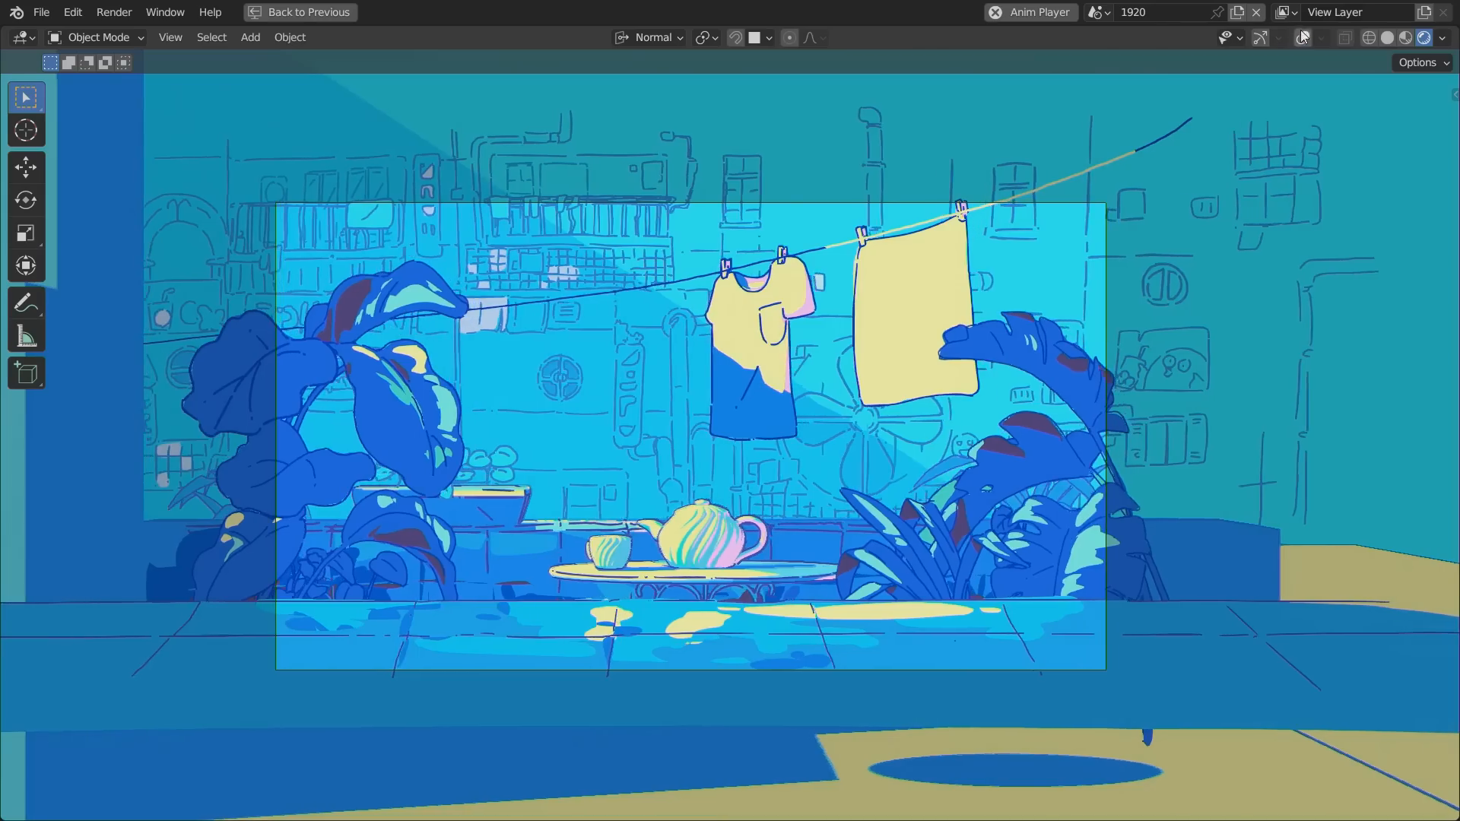
{"action": "left_click", "coordinate": [1302, 37]}
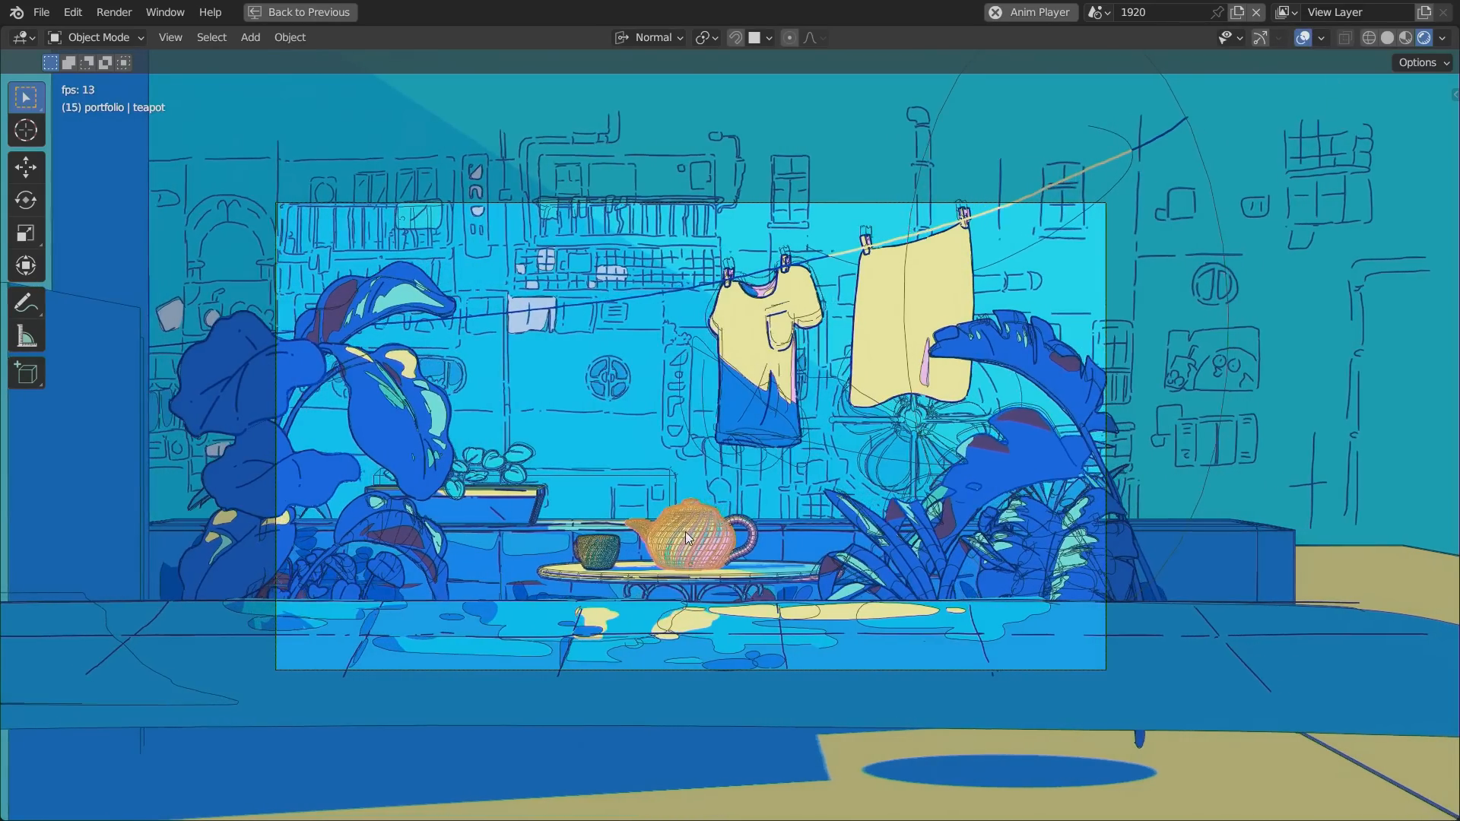
Select the background buildings' line art and, with playback stopped, select the teapot.
{"action": "left_click", "coordinate": [640, 480]}
{"action": "left_click", "coordinate": [681, 531]}
{"action": "left_click", "coordinate": [515, 468]}
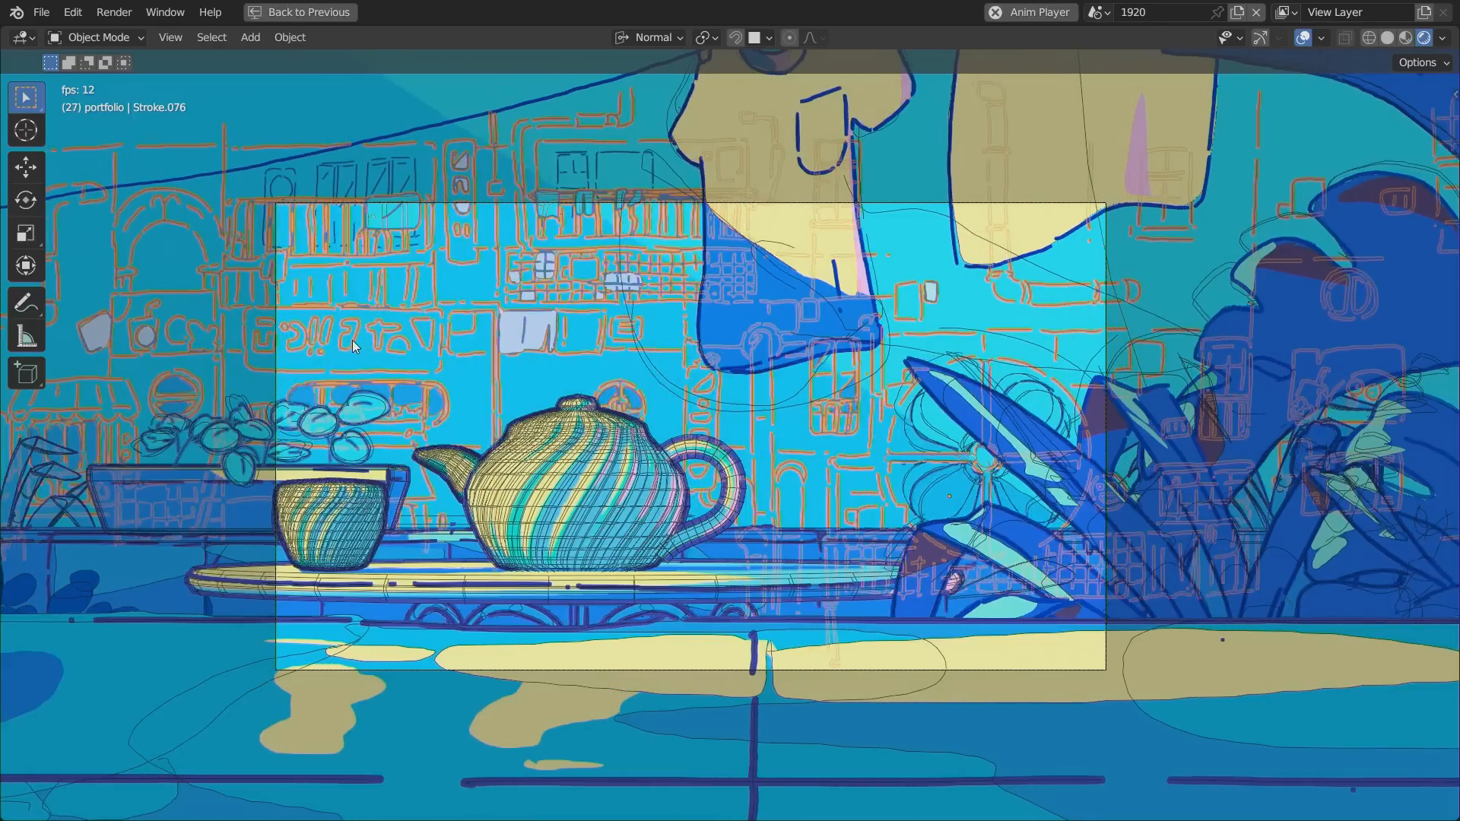
{"action": "left_click", "coordinate": [39, 13]}
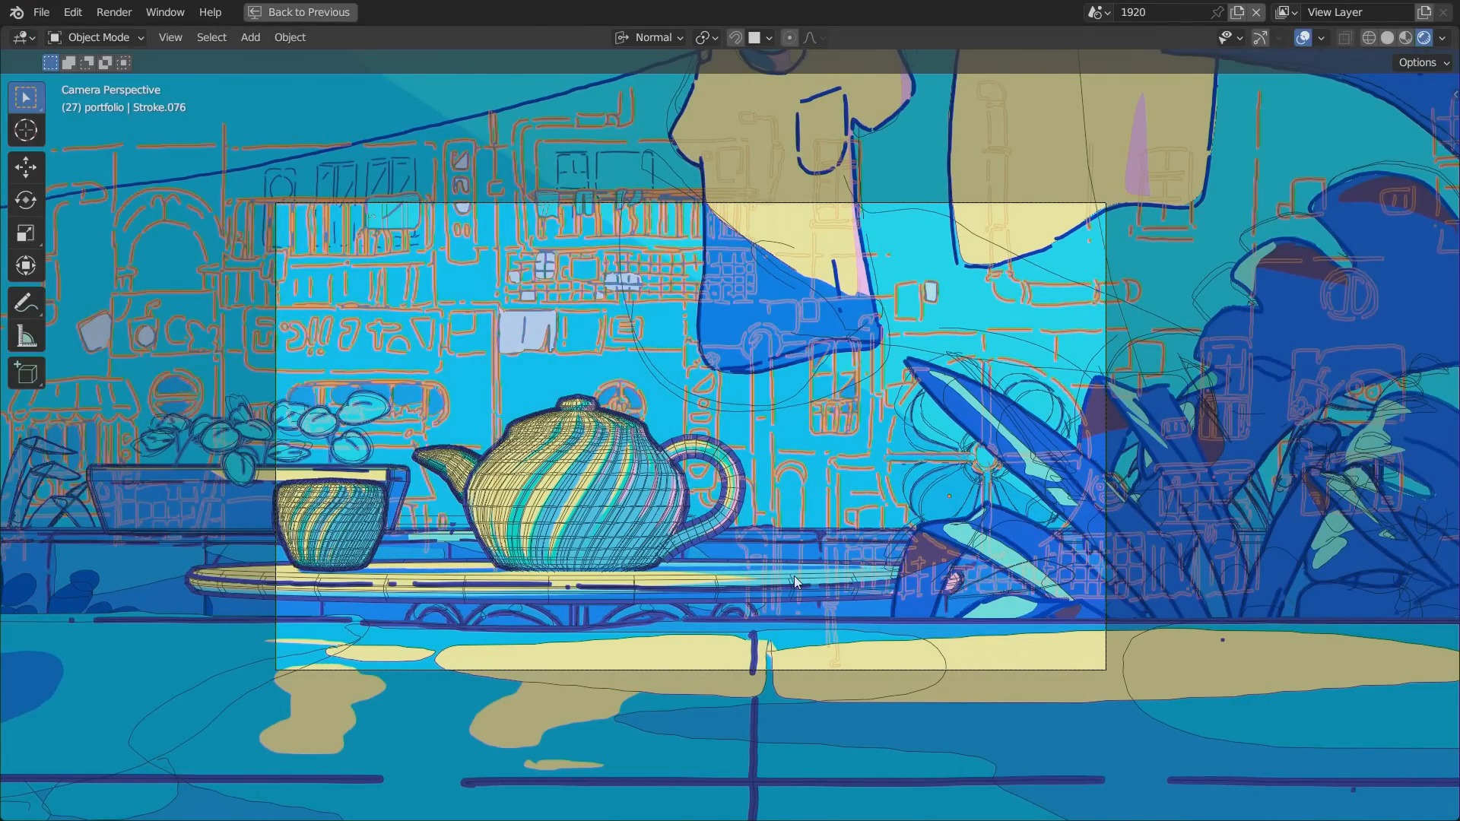
{"action": "left_click", "coordinate": [526, 487]}
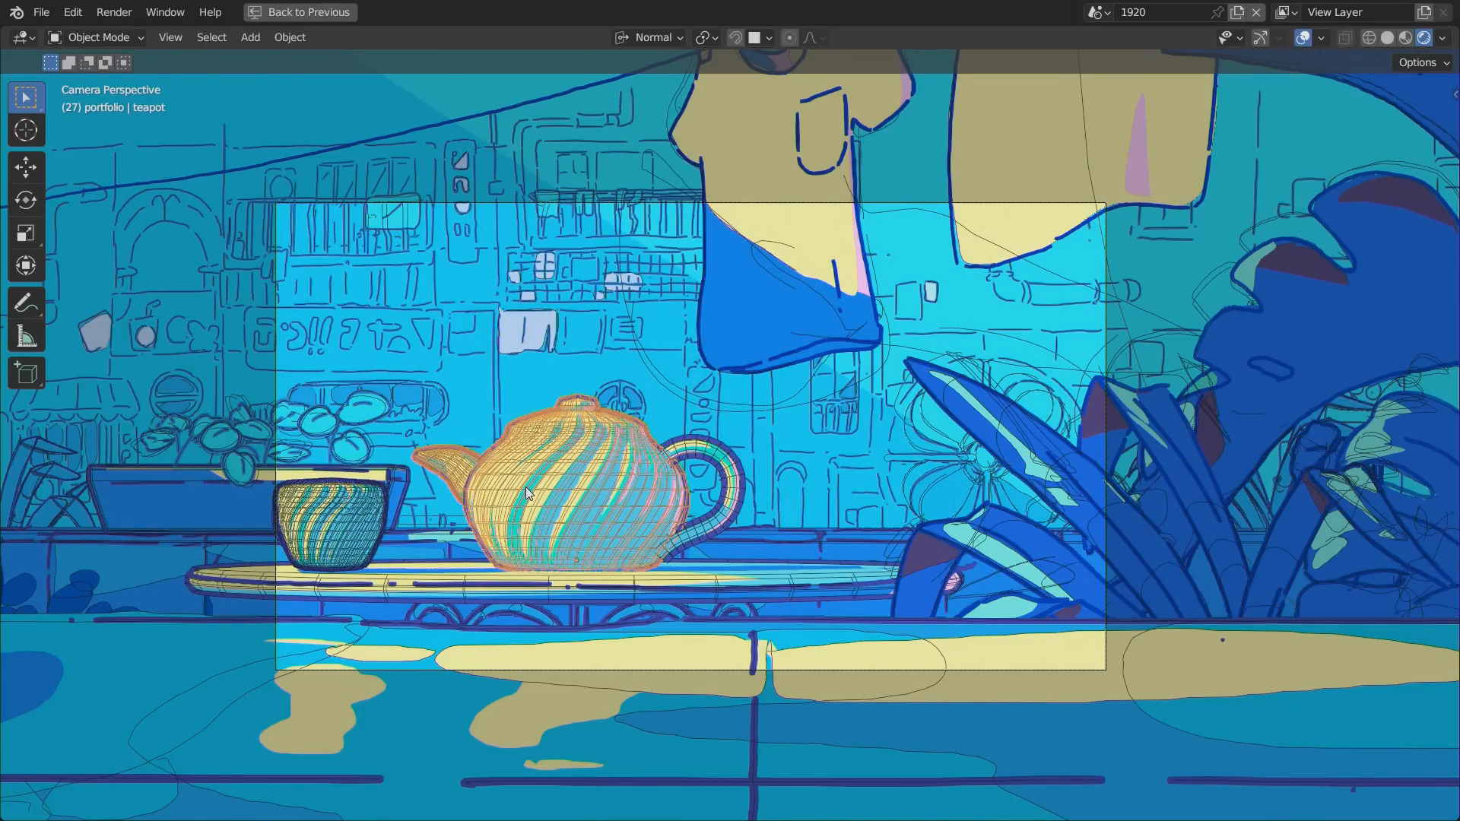
Play the balcony animation with the viewport overlays hidden, then watch it with overlays on before stopping playback.
{"action": "left_click", "coordinate": [1300, 35]}
{"action": "key", "text": "space"}
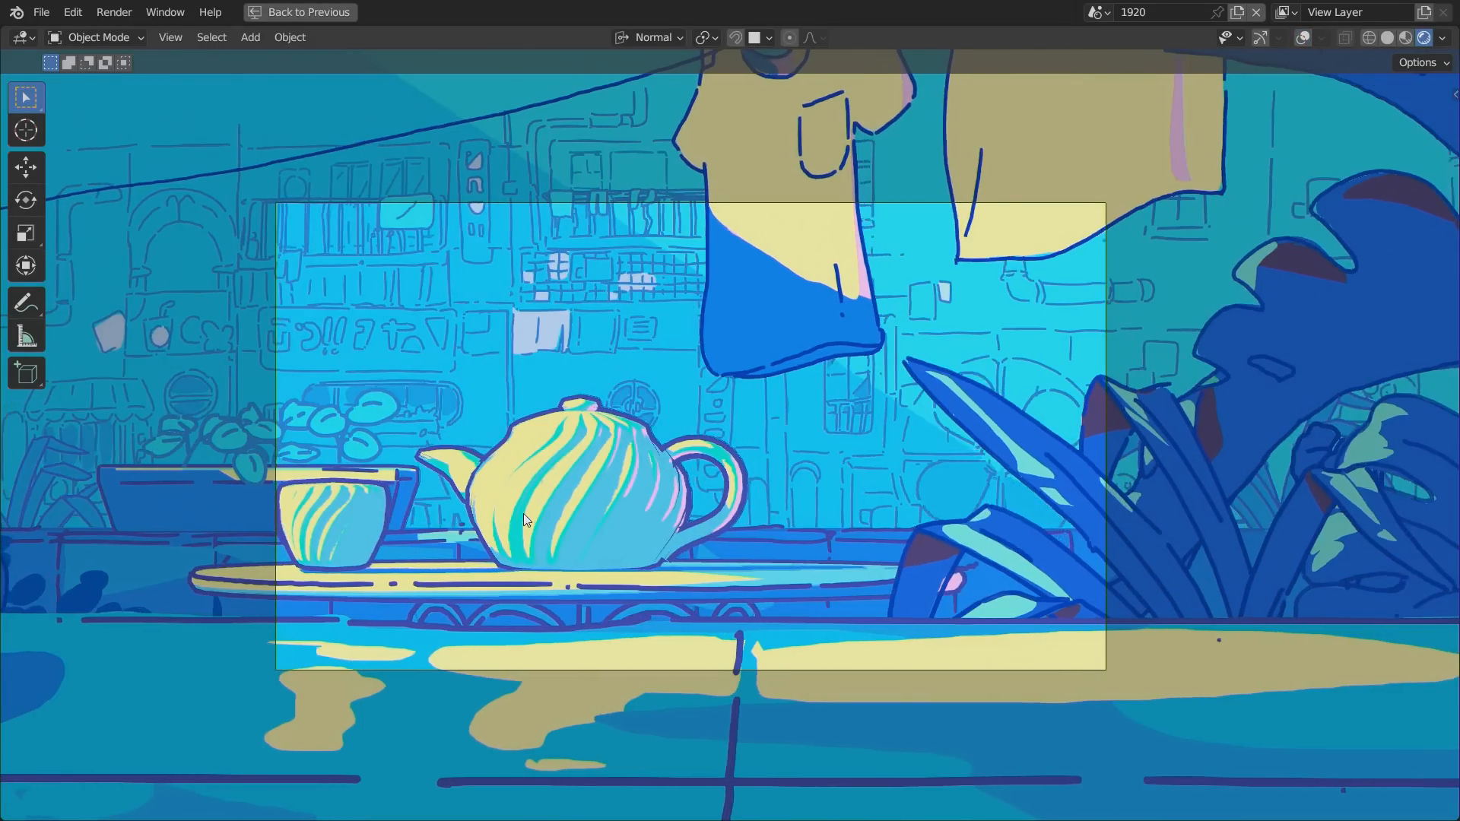
{"action": "left_click", "coordinate": [1302, 37]}
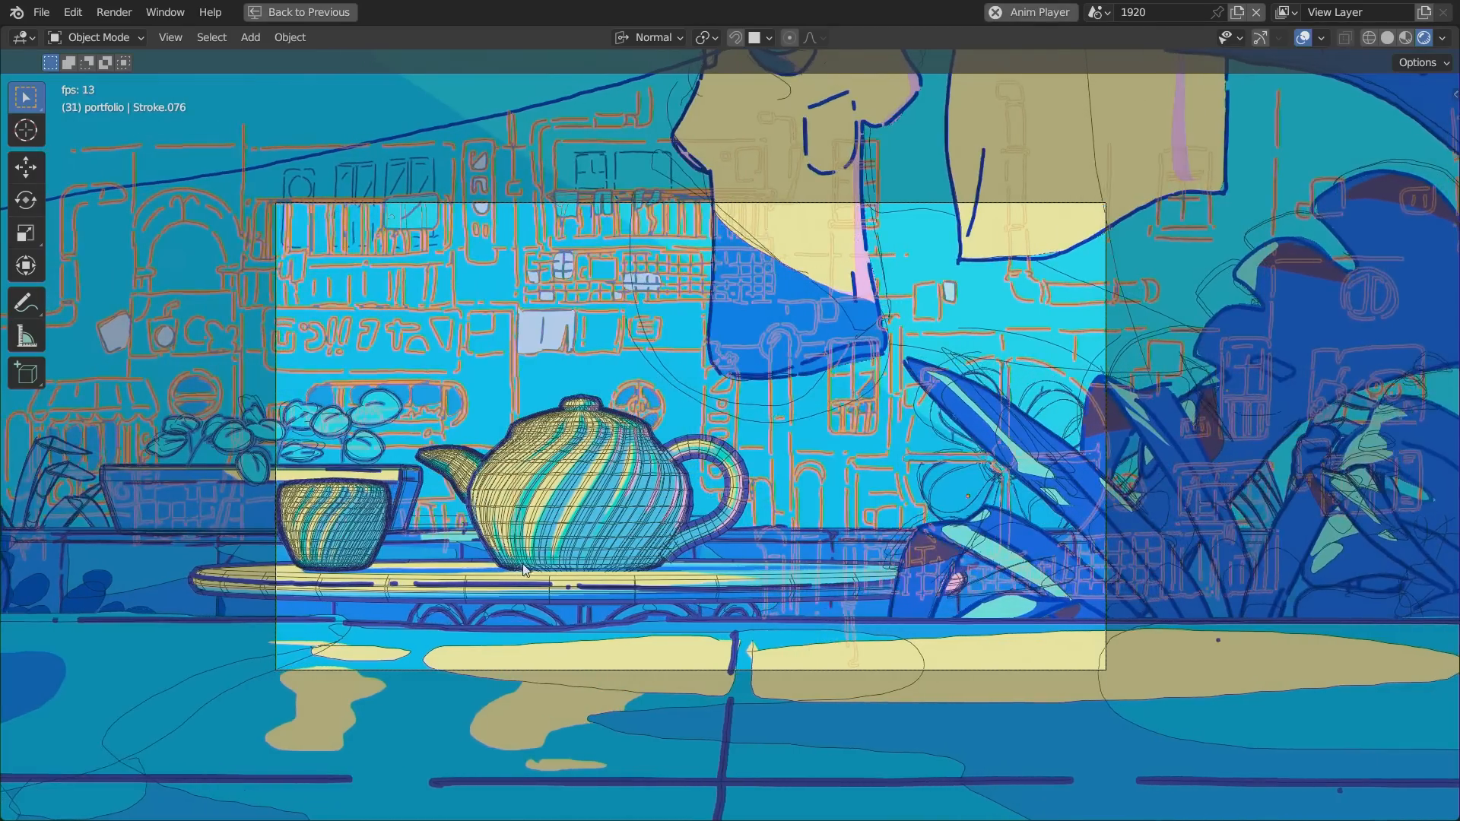
{"action": "left_click", "coordinate": [528, 552]}
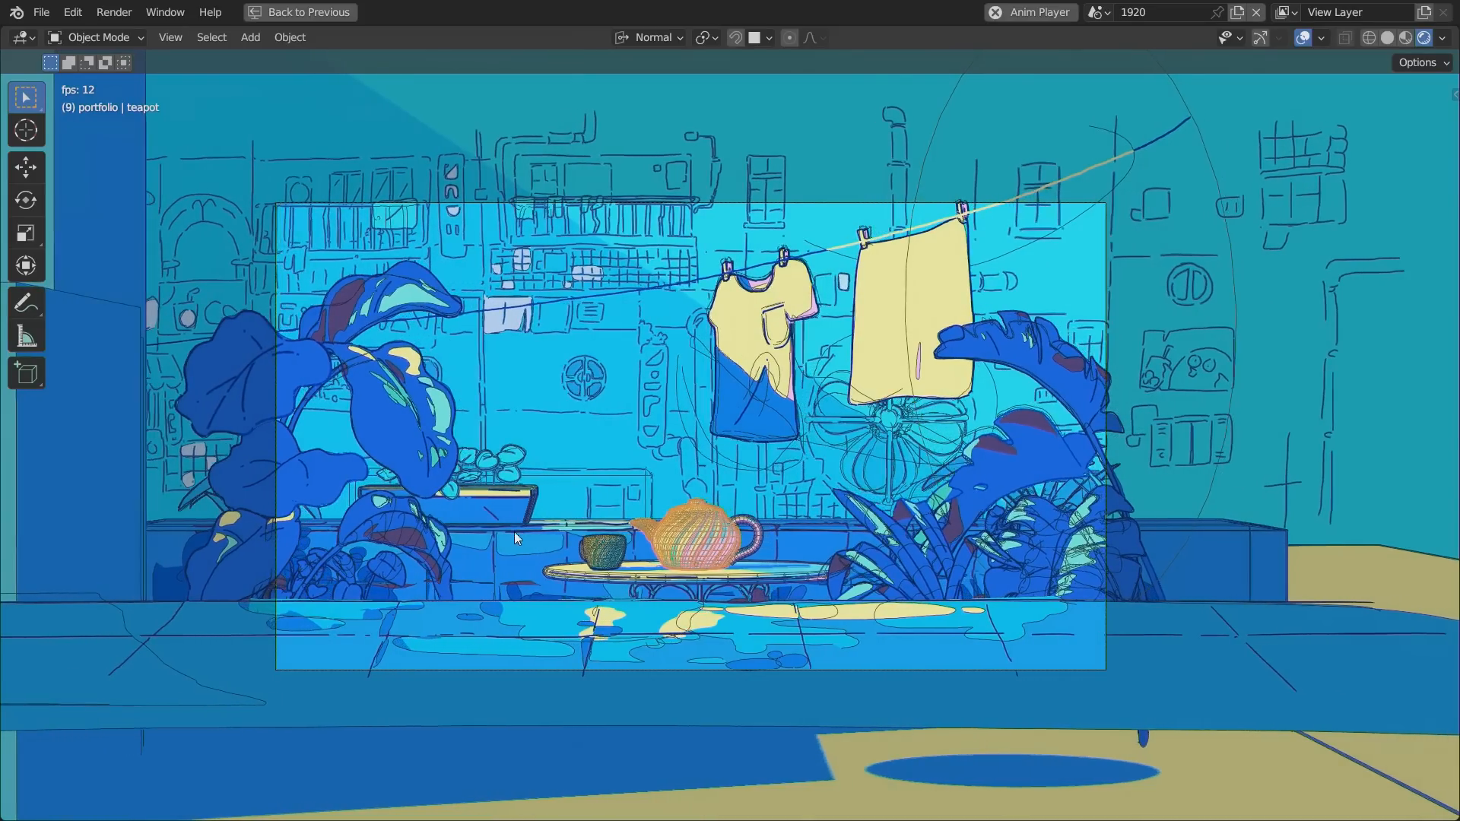
{"action": "key", "text": "space"}
Select the large-leaved plant and the hanging T-shirt in turn, and restore the full workspace layout.
{"action": "left_click", "coordinate": [409, 423]}
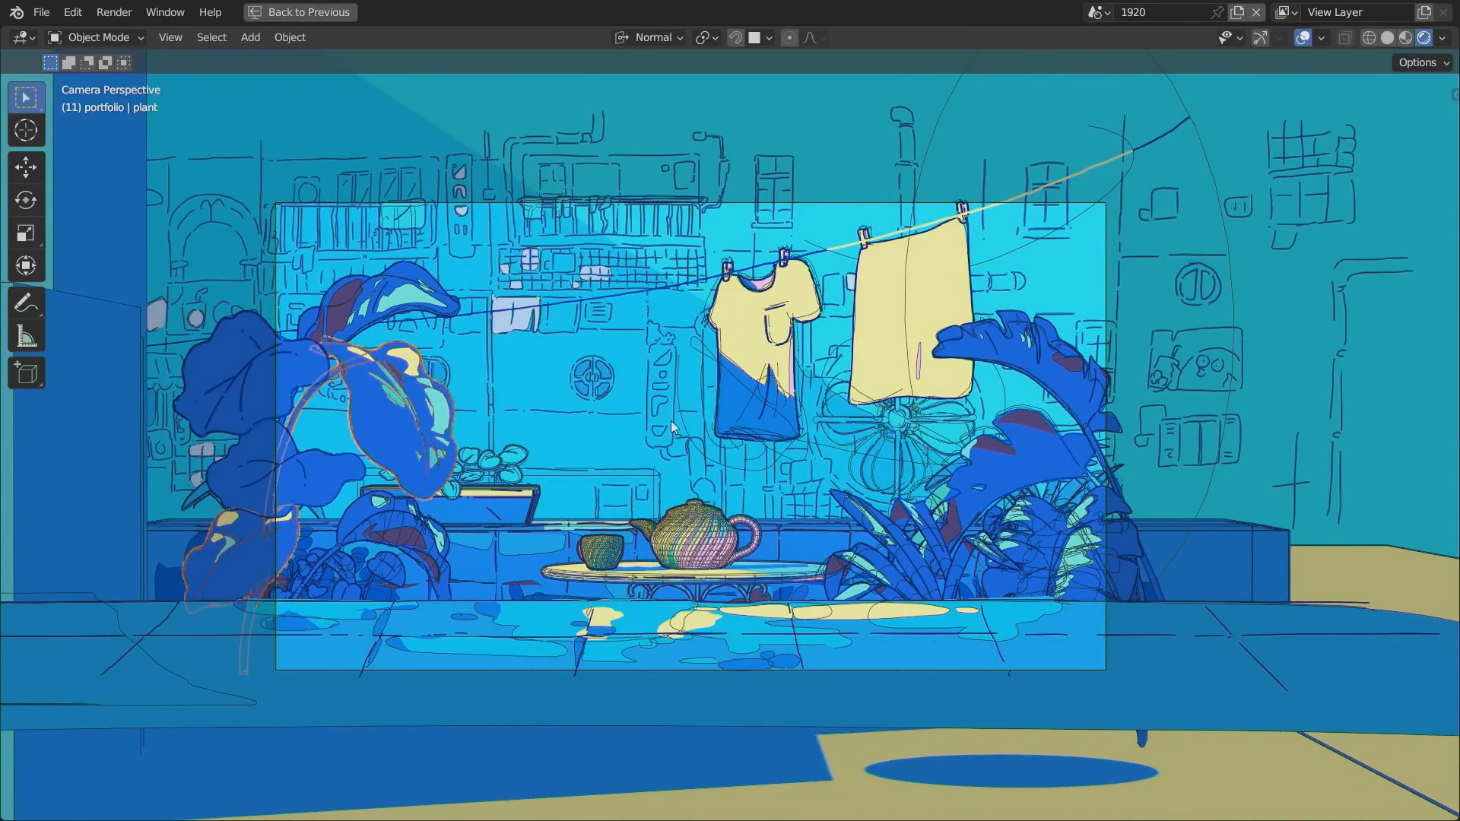
{"action": "left_click", "coordinate": [738, 349]}
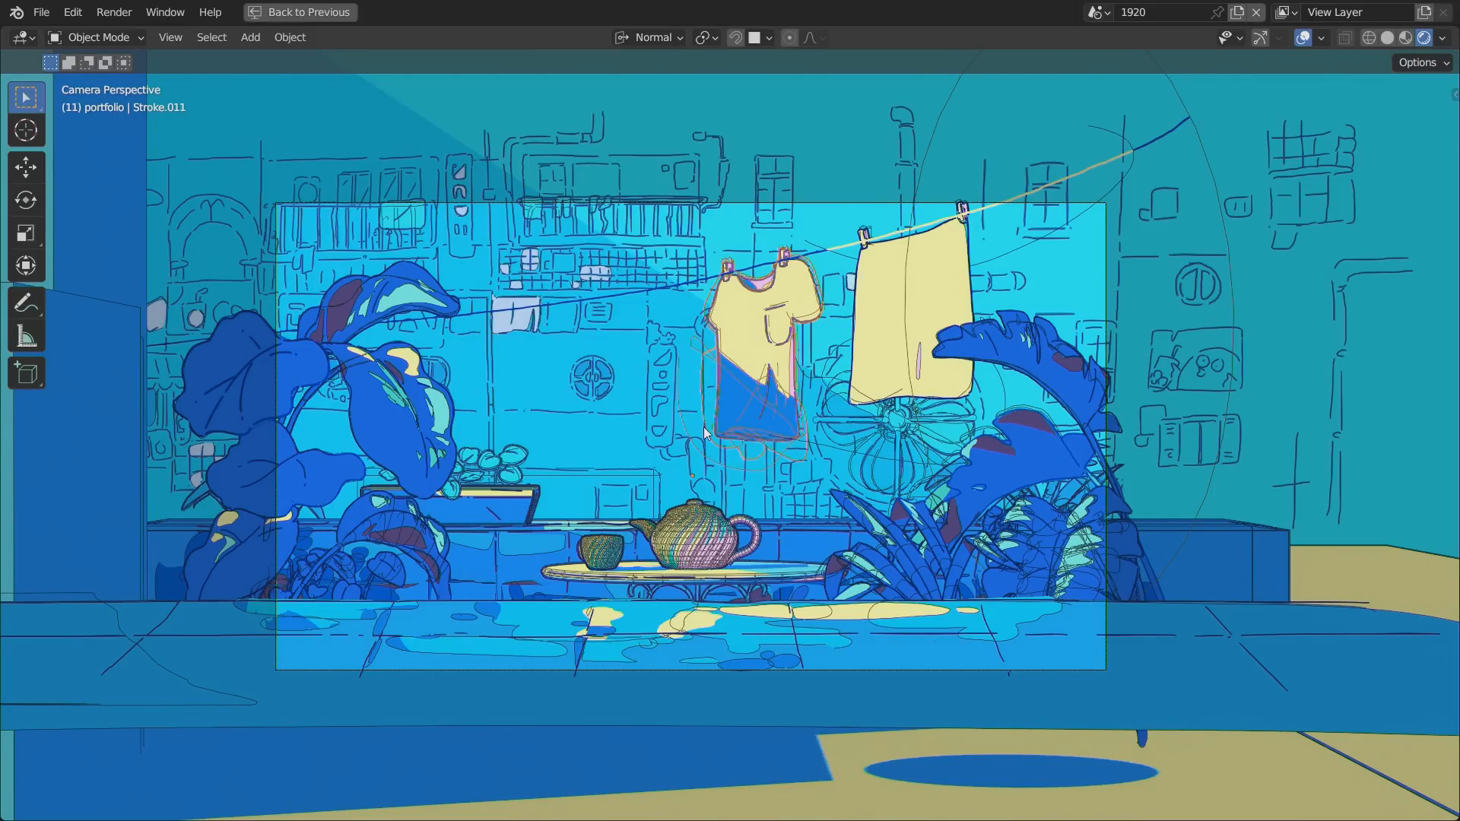
{"action": "key", "text": "ctrl+space"}
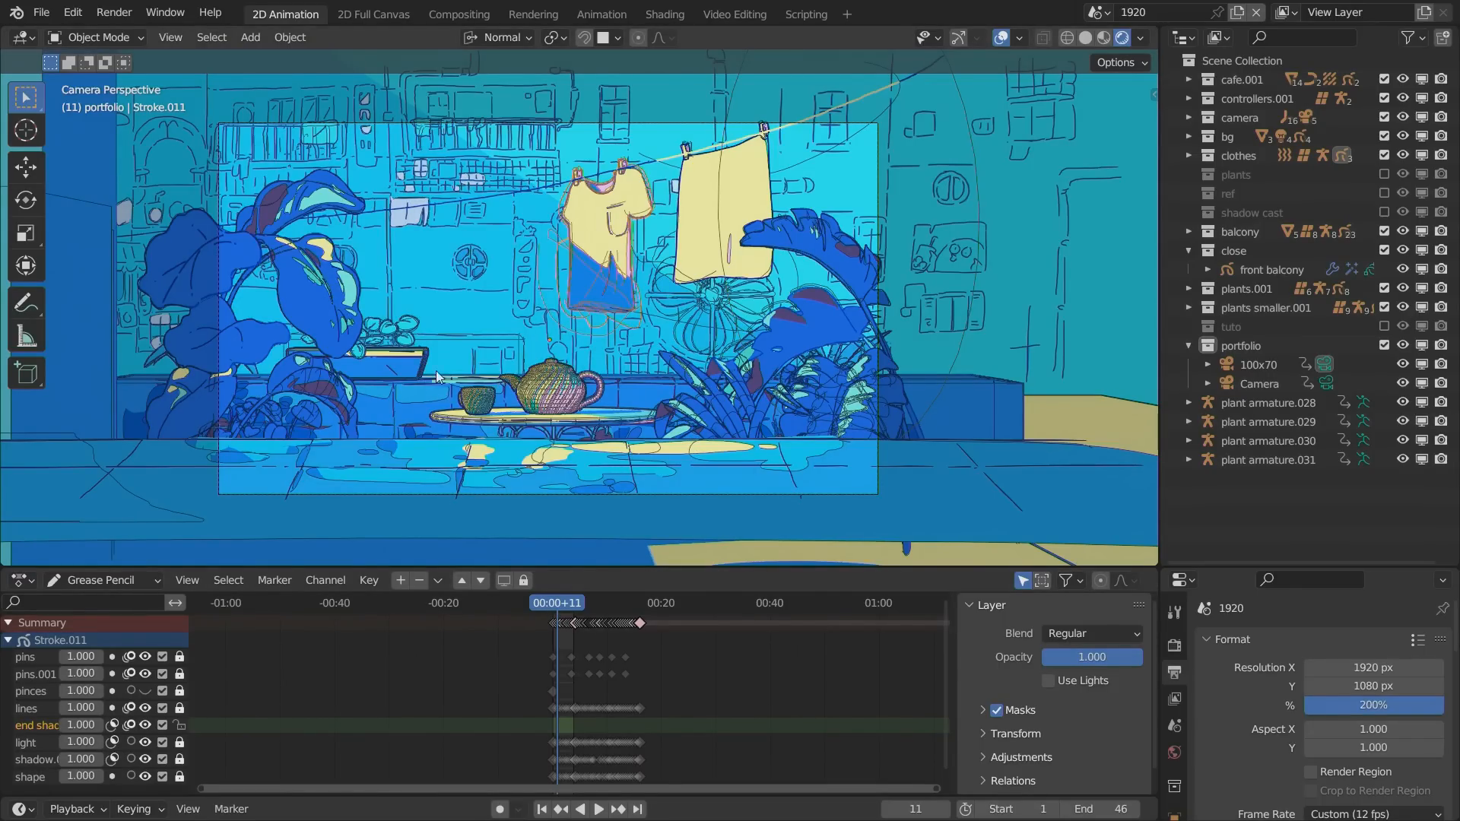
Examine the depth of the balcony scene around the teapot, background and clothesline from several angles, with the viewport overlays hidden.
{"action": "left_click", "coordinate": [1001, 37]}
{"action": "scroll", "coordinate": [549, 189], "scroll_direction": "up", "scroll_amount": 4}
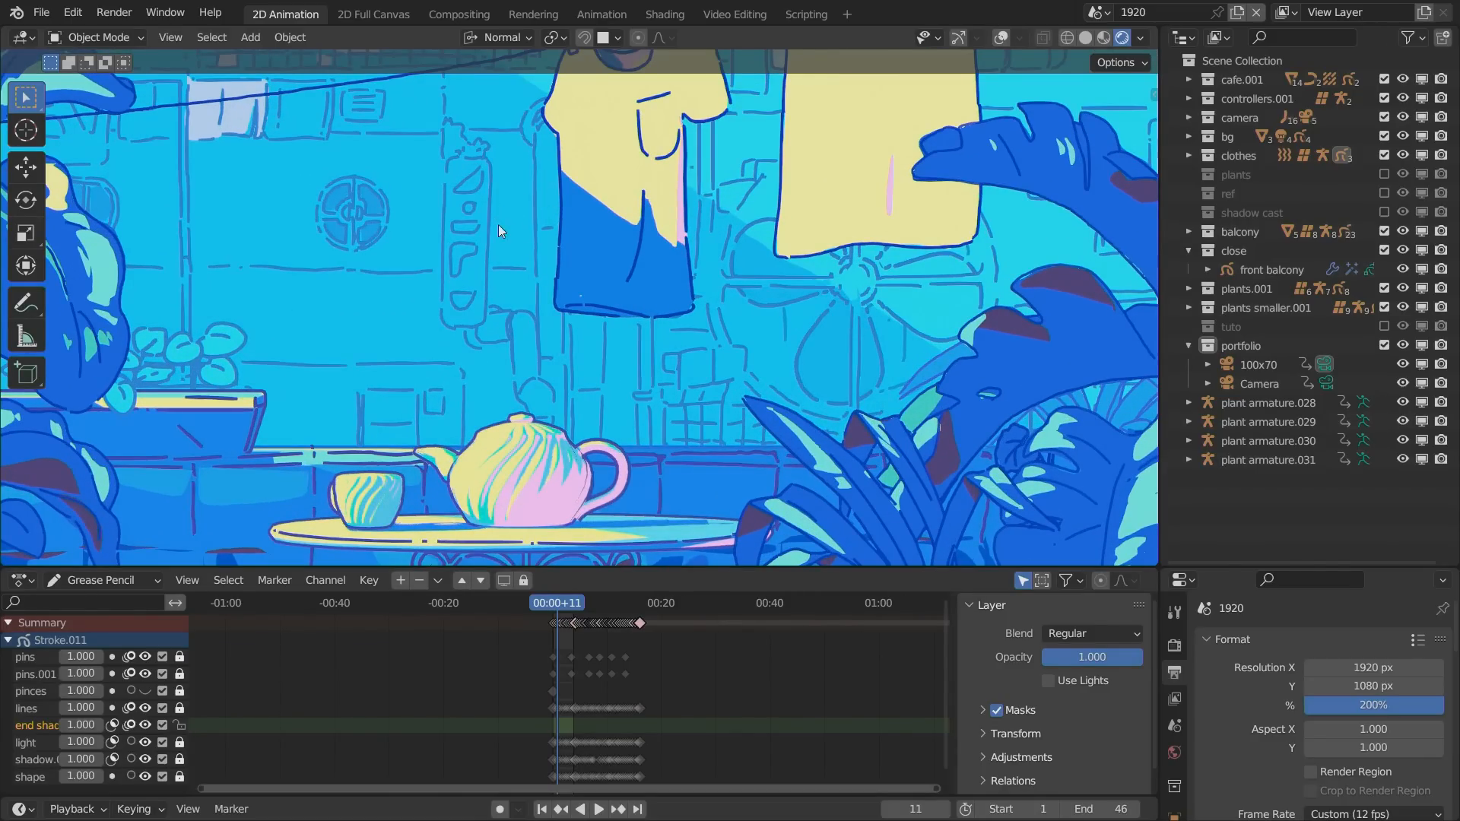
{"action": "right_click", "coordinate": [439, 401]}
{"action": "scroll", "coordinate": [493, 327], "scroll_direction": "down", "scroll_amount": 5}
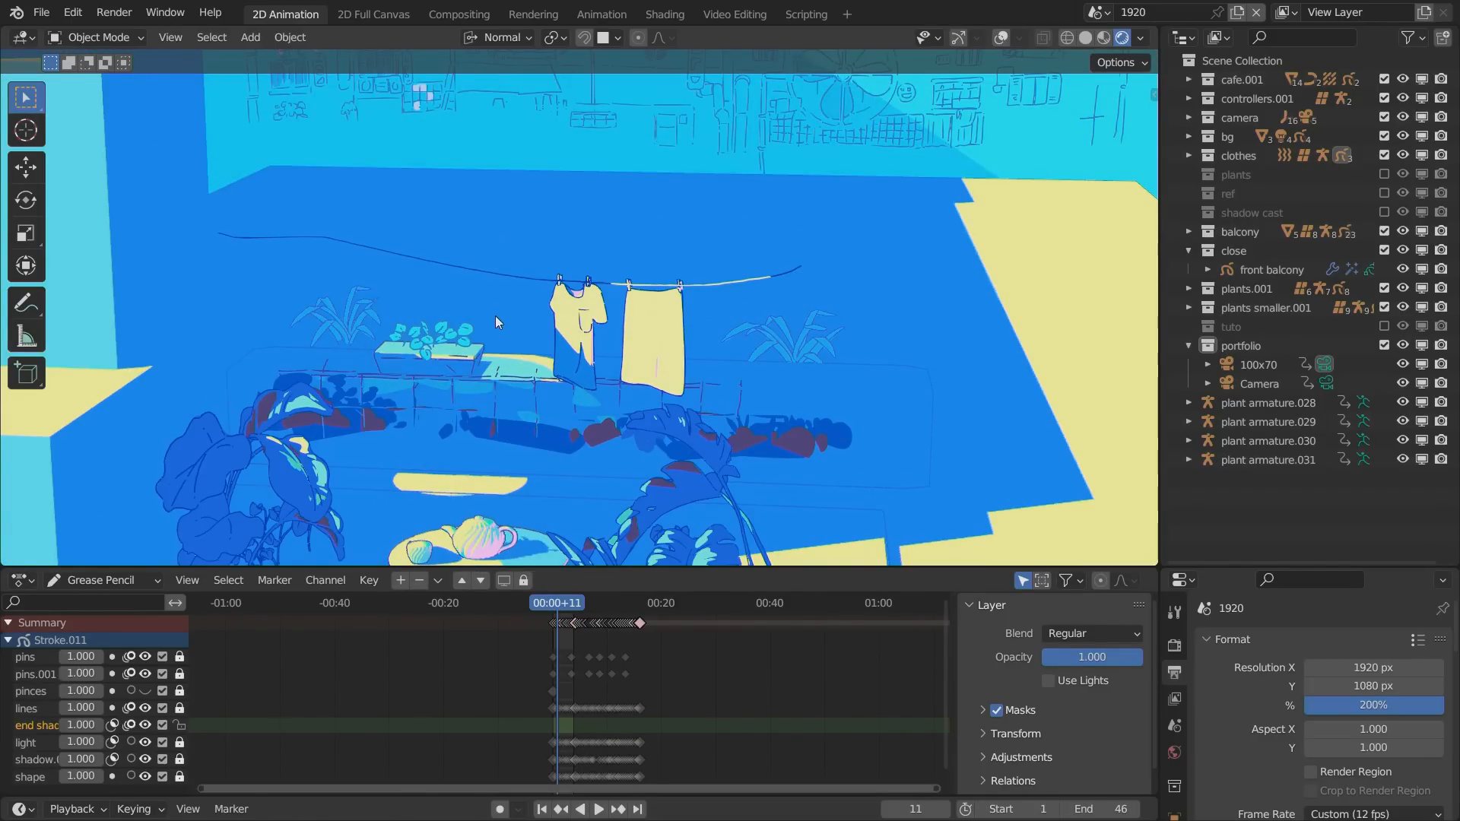
{"action": "left_click_drag", "start_coordinate": [521, 343], "coordinate": [508, 223], "text": "alt"}
{"action": "left_click_drag", "start_coordinate": [407, 403], "coordinate": [404, 316], "text": "alt+shift"}
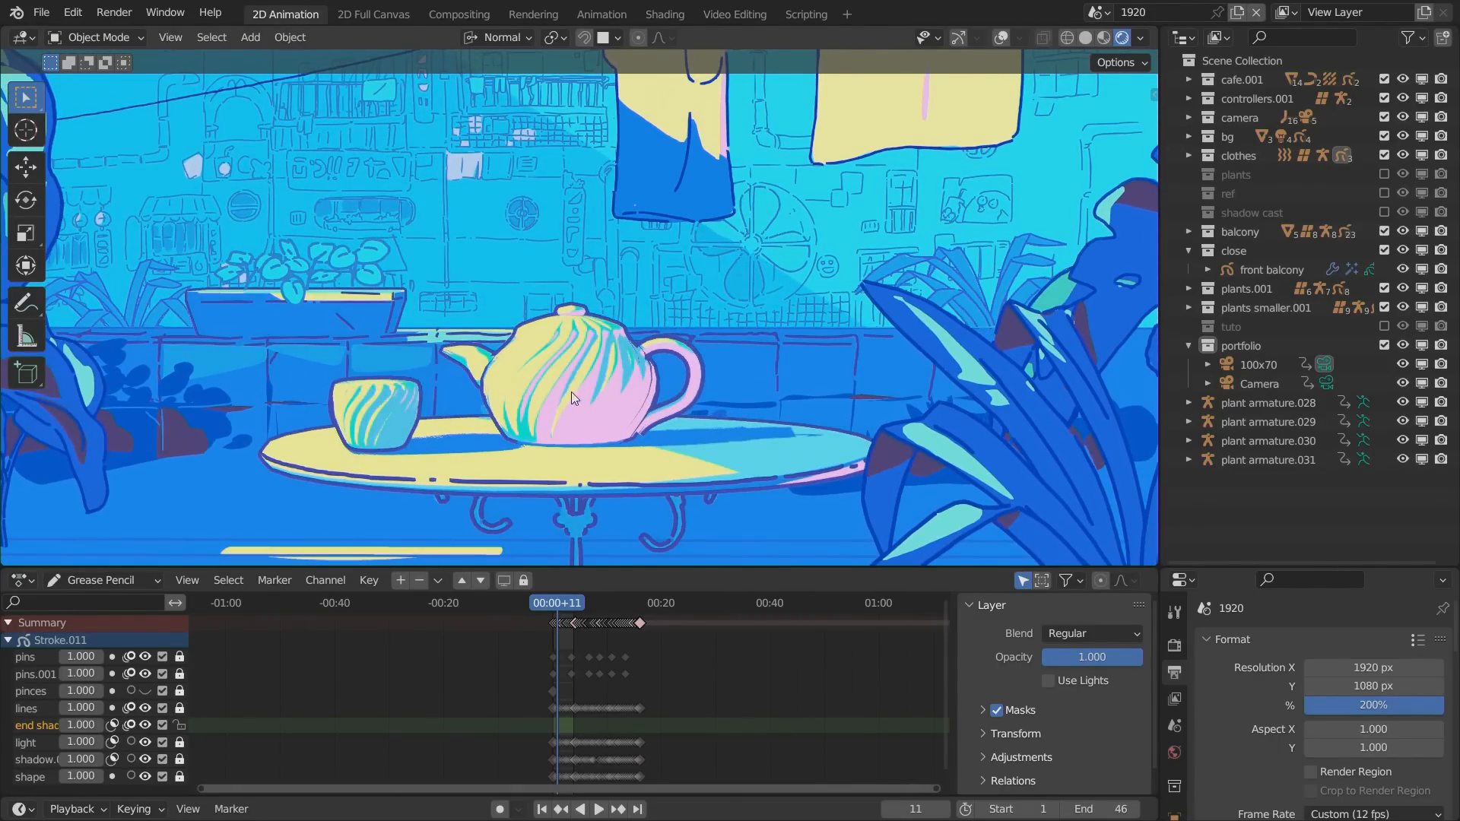
{"action": "left_click", "coordinate": [596, 449]}
{"action": "left_click", "coordinate": [739, 235]}
{"action": "mouse_move", "coordinate": [563, 198]}
{"action": "left_mouse_down", "text": "alt+shift"}
{"action": "mouse_move", "coordinate": [528, 270]}
{"action": "mouse_move", "coordinate": [554, 212]}
{"action": "left_mouse_up", "text": "alt+shift"}
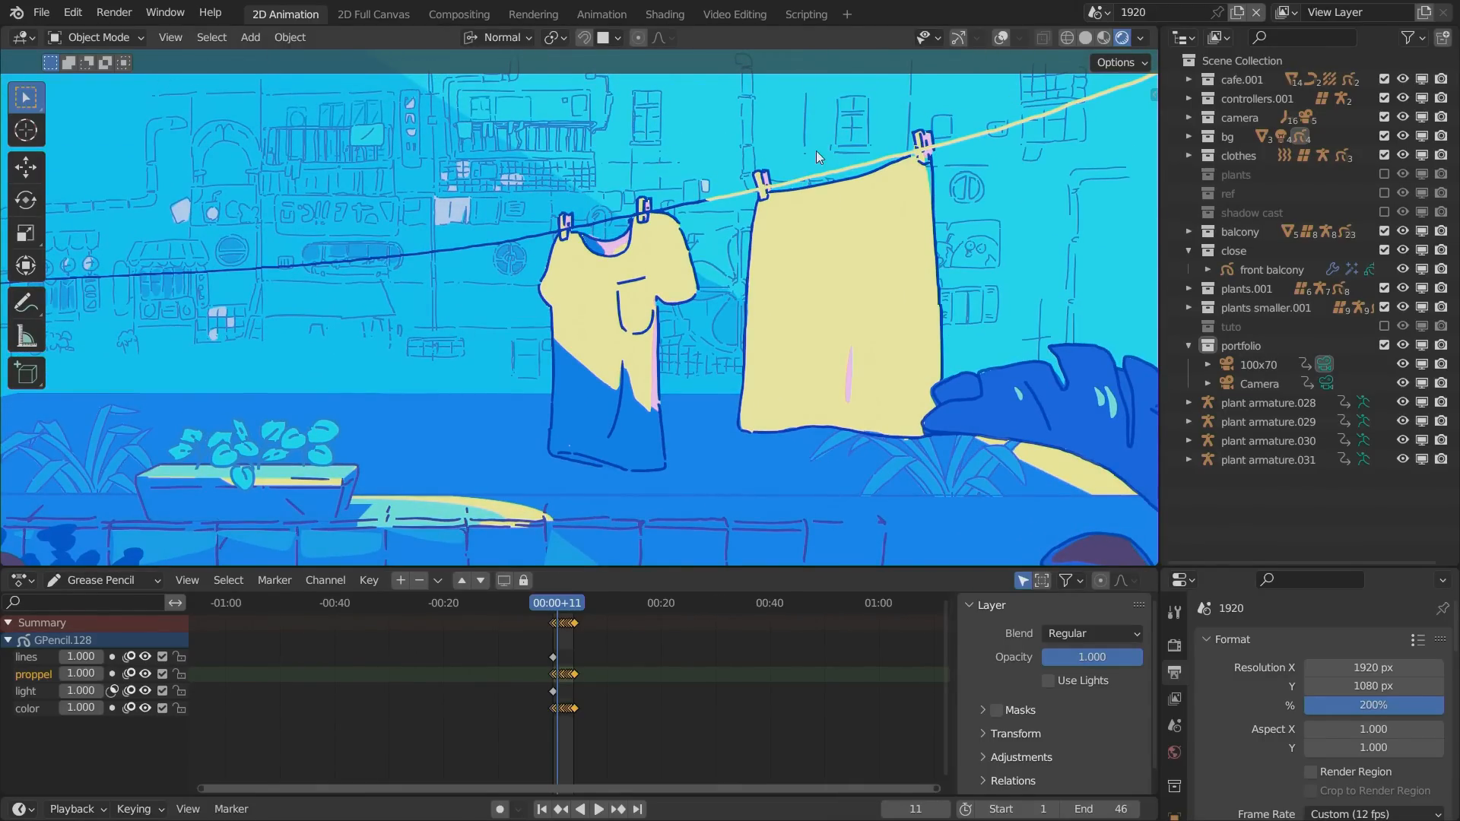
Select the hanging T-shirt and turn the viewport overlays back on.
{"action": "left_click", "coordinate": [606, 300]}
{"action": "left_click", "coordinate": [1000, 38]}
{"action": "left_click_drag", "start_coordinate": [388, 398], "coordinate": [417, 415], "text": "alt"}
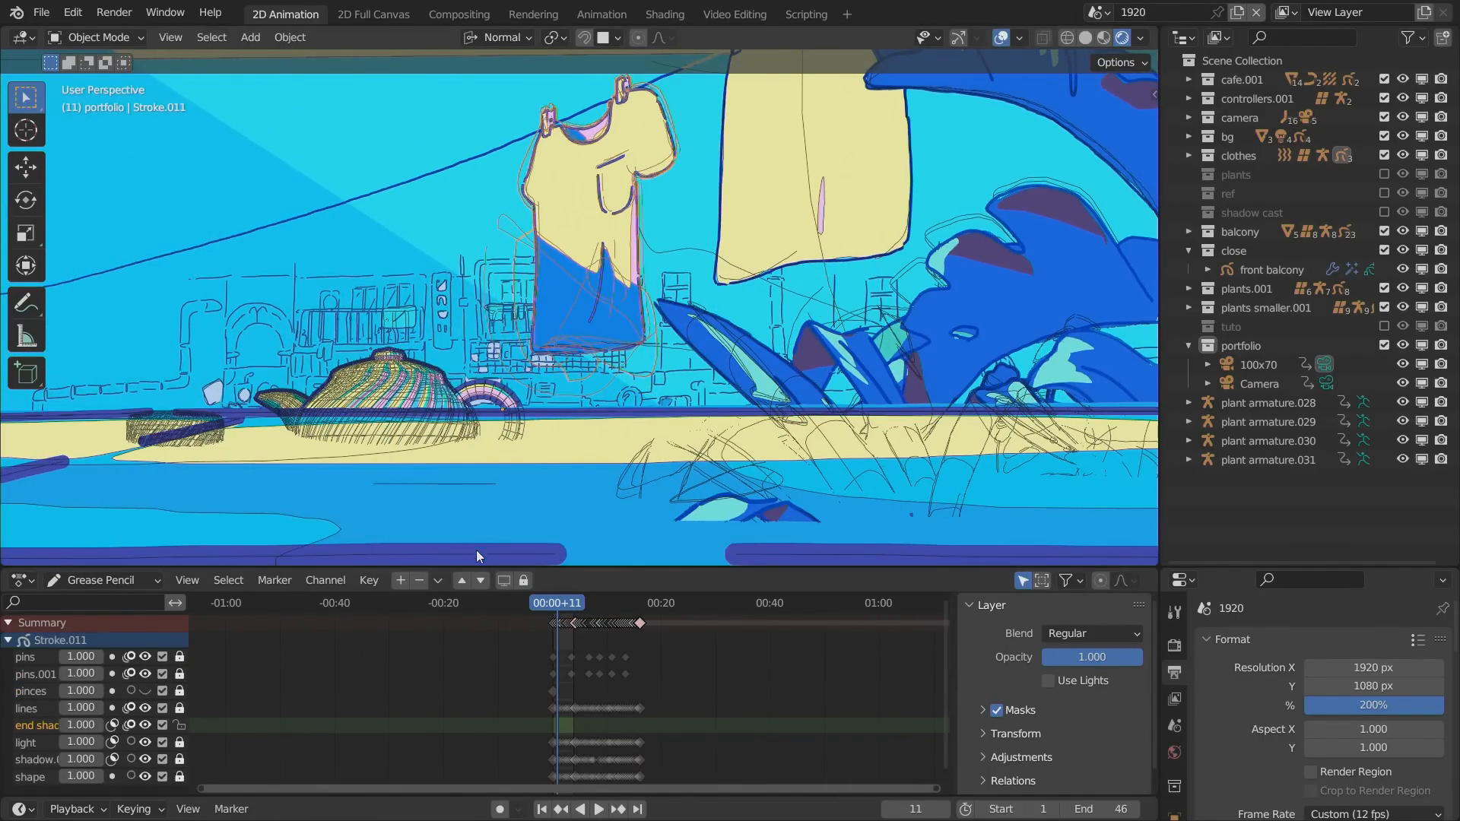
Scrub and play the T-shirt's keyframed drawings in the timeline, and try to move the shirt sideways.
{"action": "scroll", "coordinate": [511, 659], "scroll_direction": "up", "scroll_amount": 10}
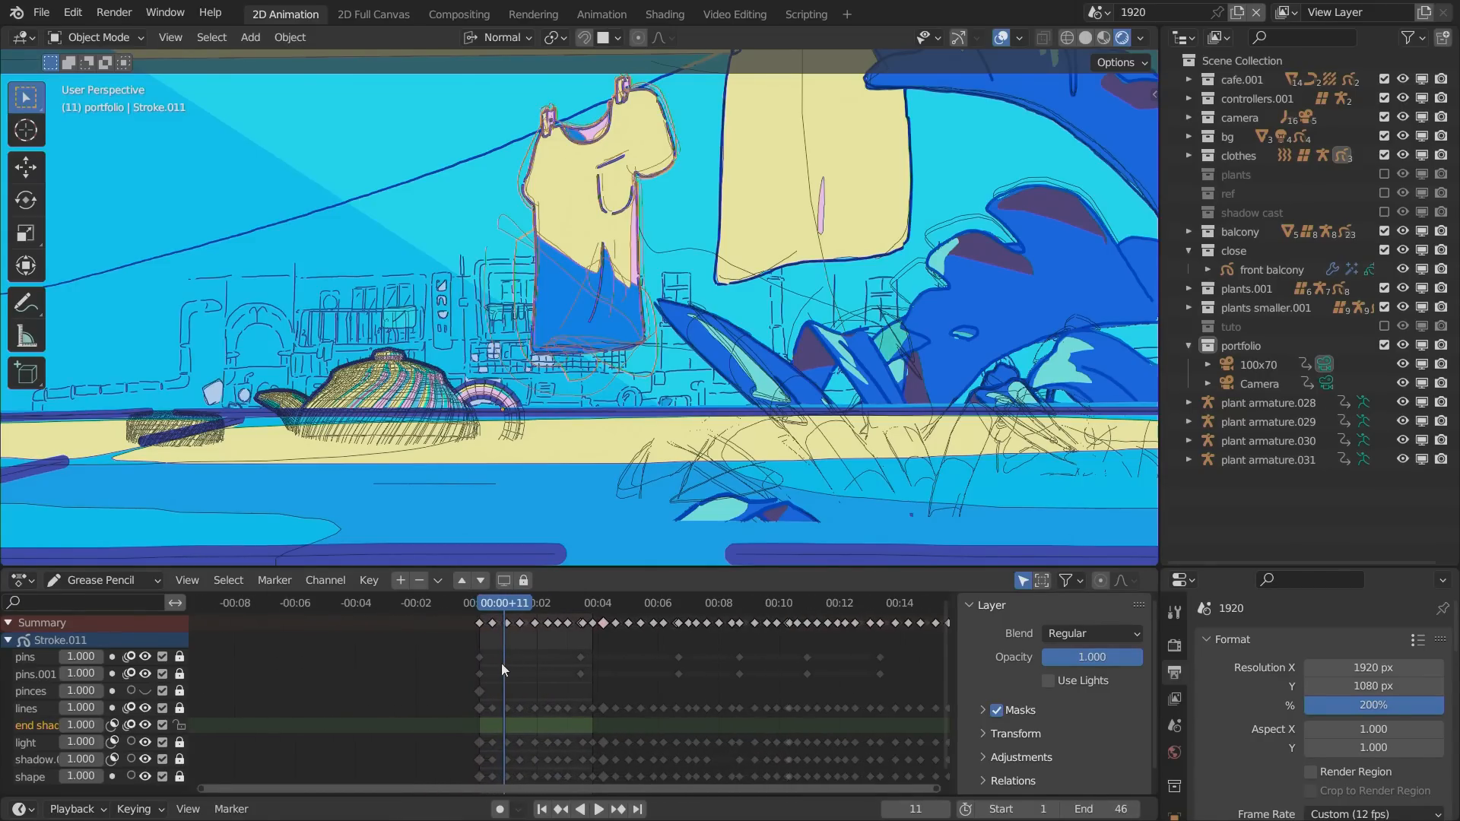
{"action": "scroll", "coordinate": [403, 634], "scroll_direction": "up", "scroll_amount": 4}
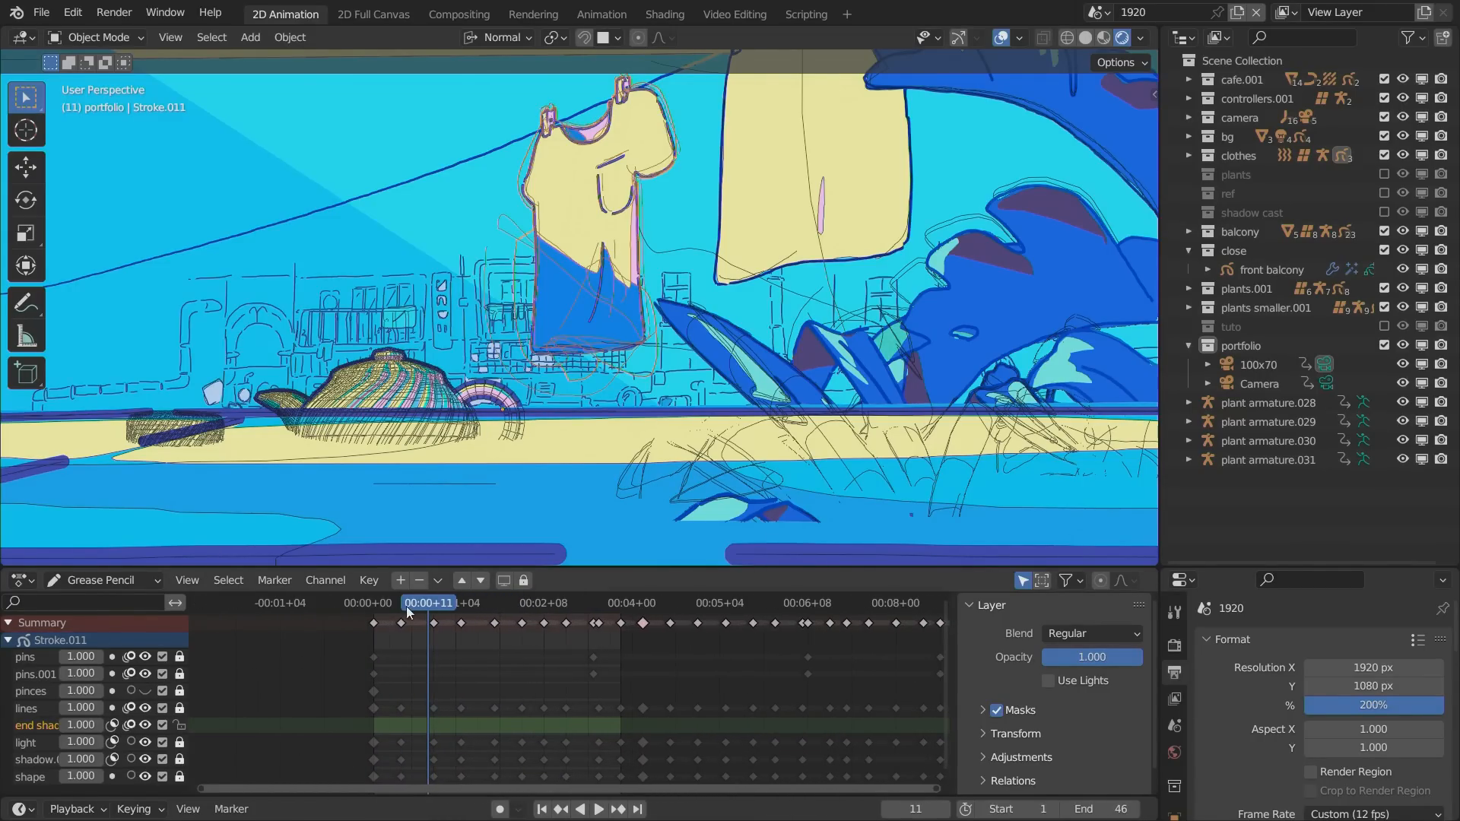
{"action": "left_click_drag", "start_coordinate": [409, 612], "coordinate": [511, 608]}
{"action": "key", "text": "space"}
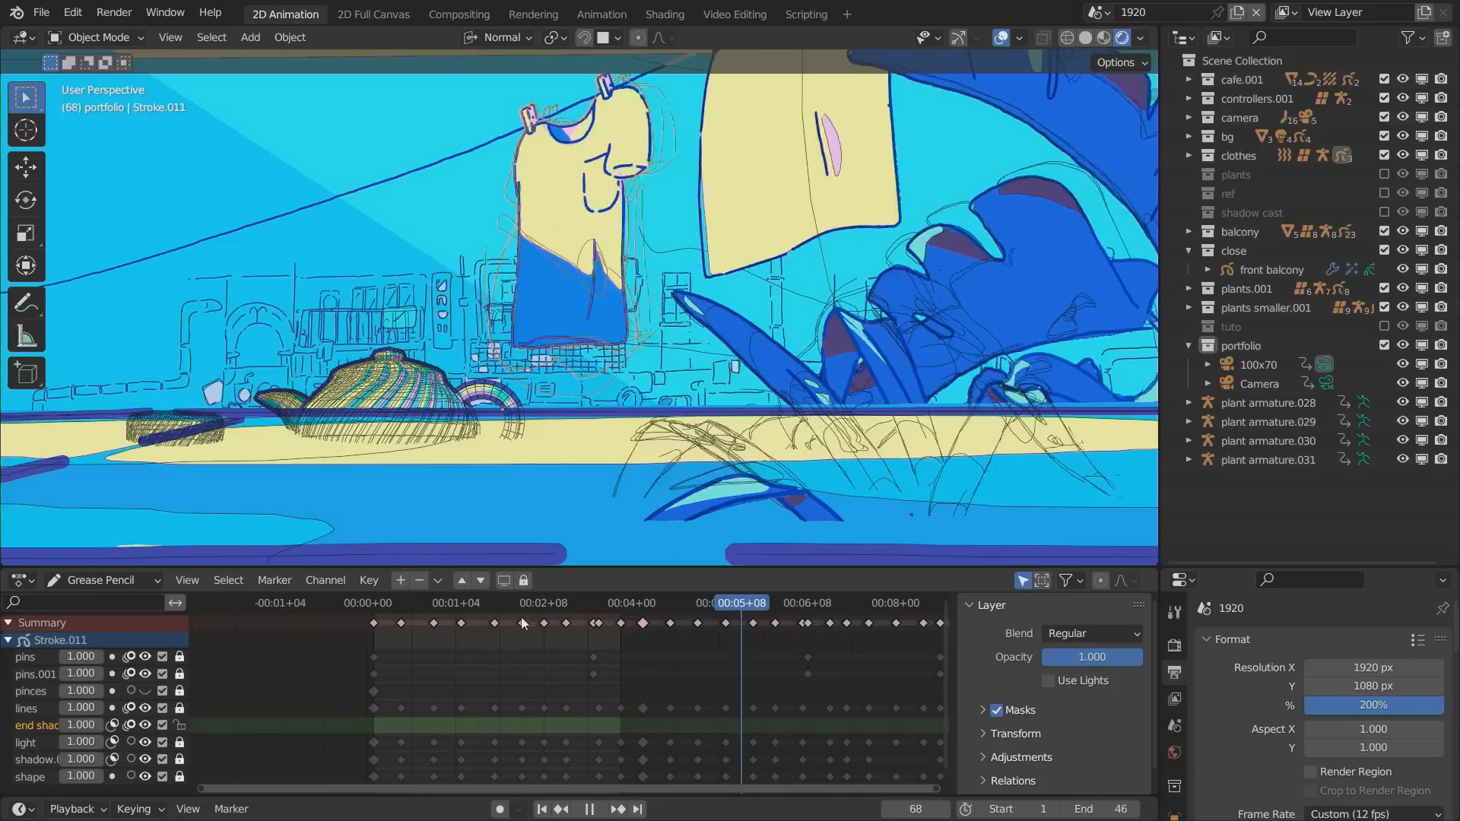
{"action": "key", "text": "Escape"}
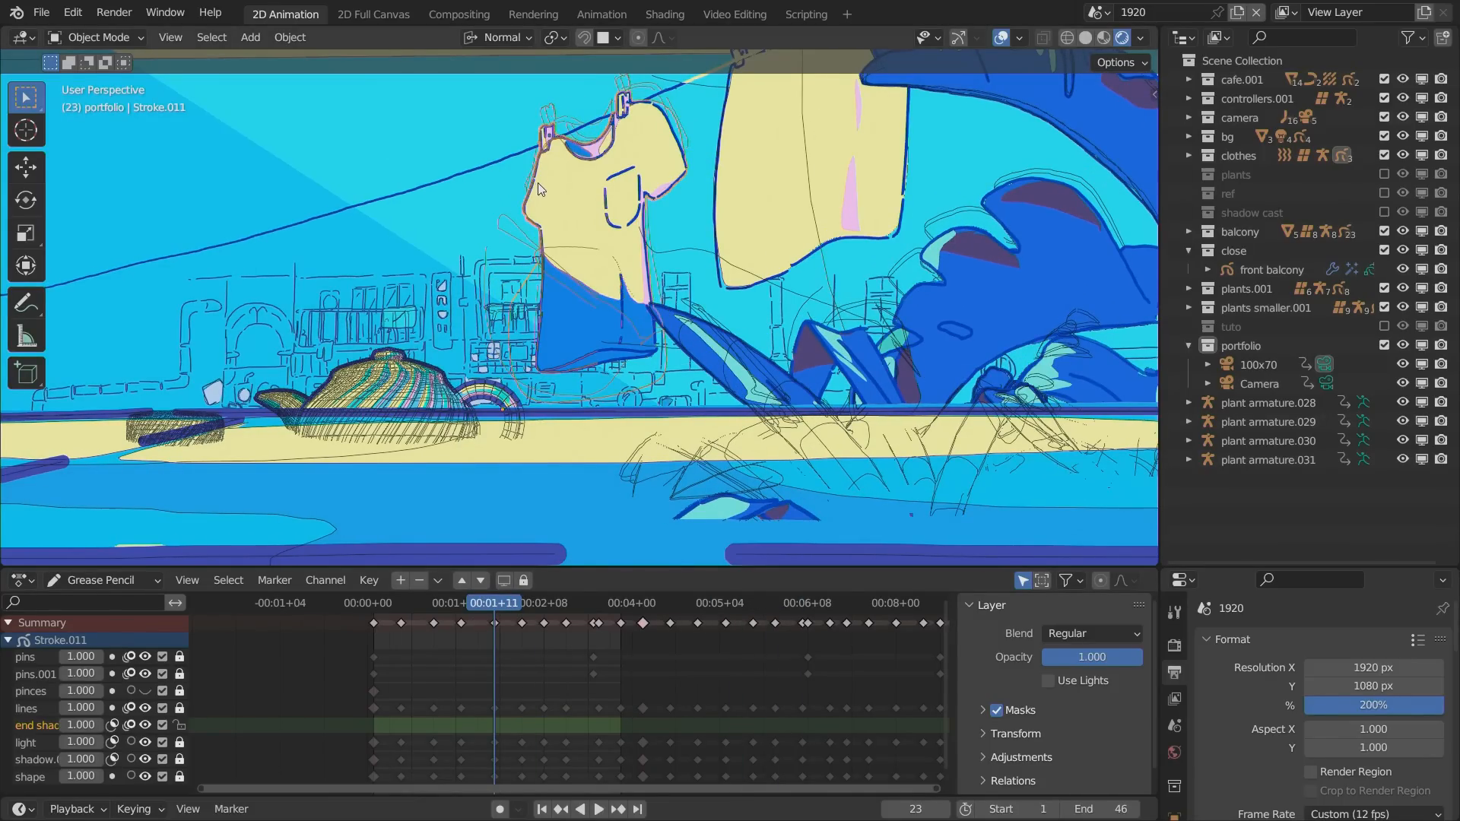
{"action": "key", "text": "g"}
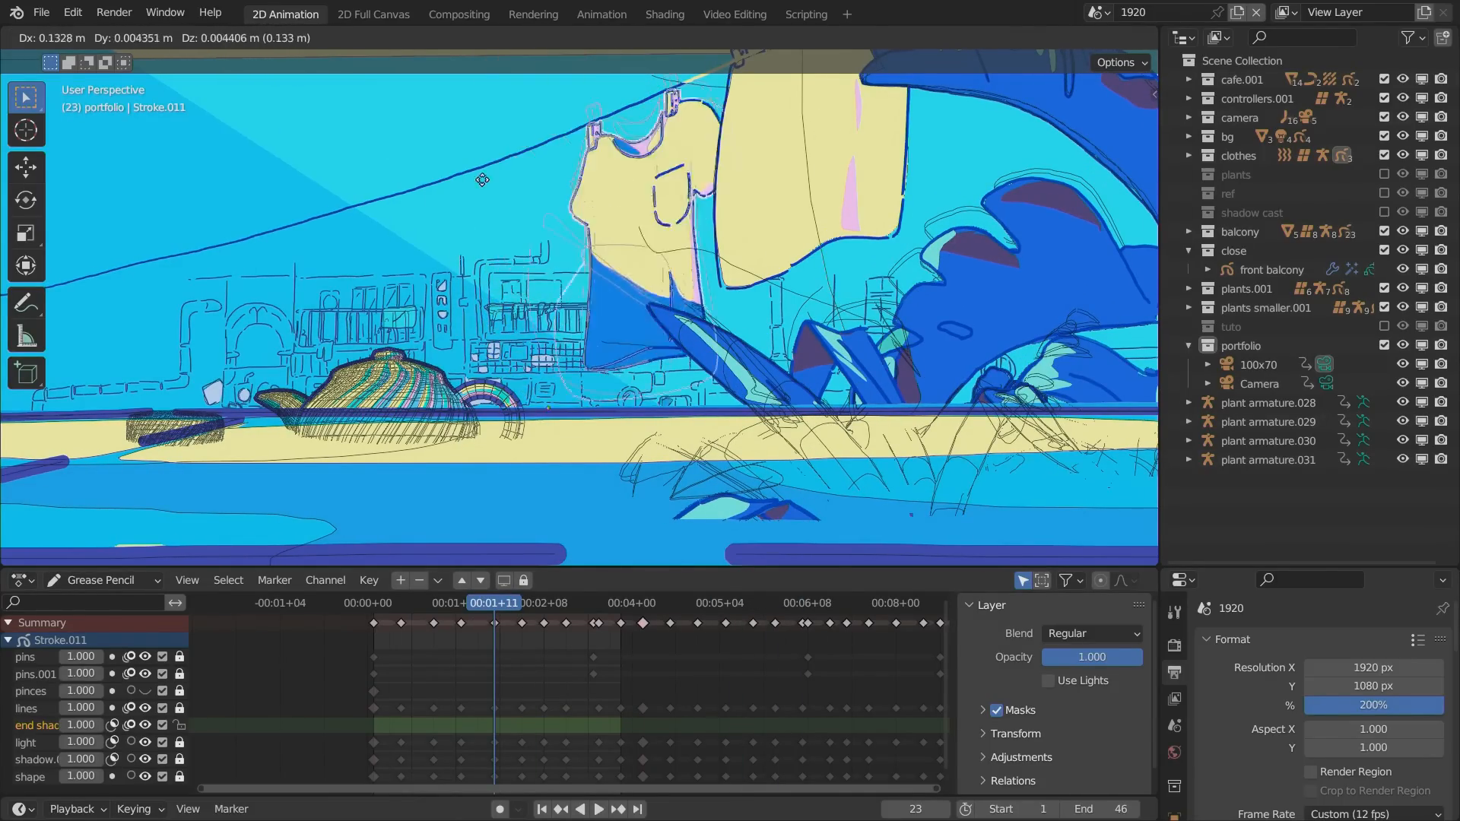
{"action": "key", "text": "Escape"}
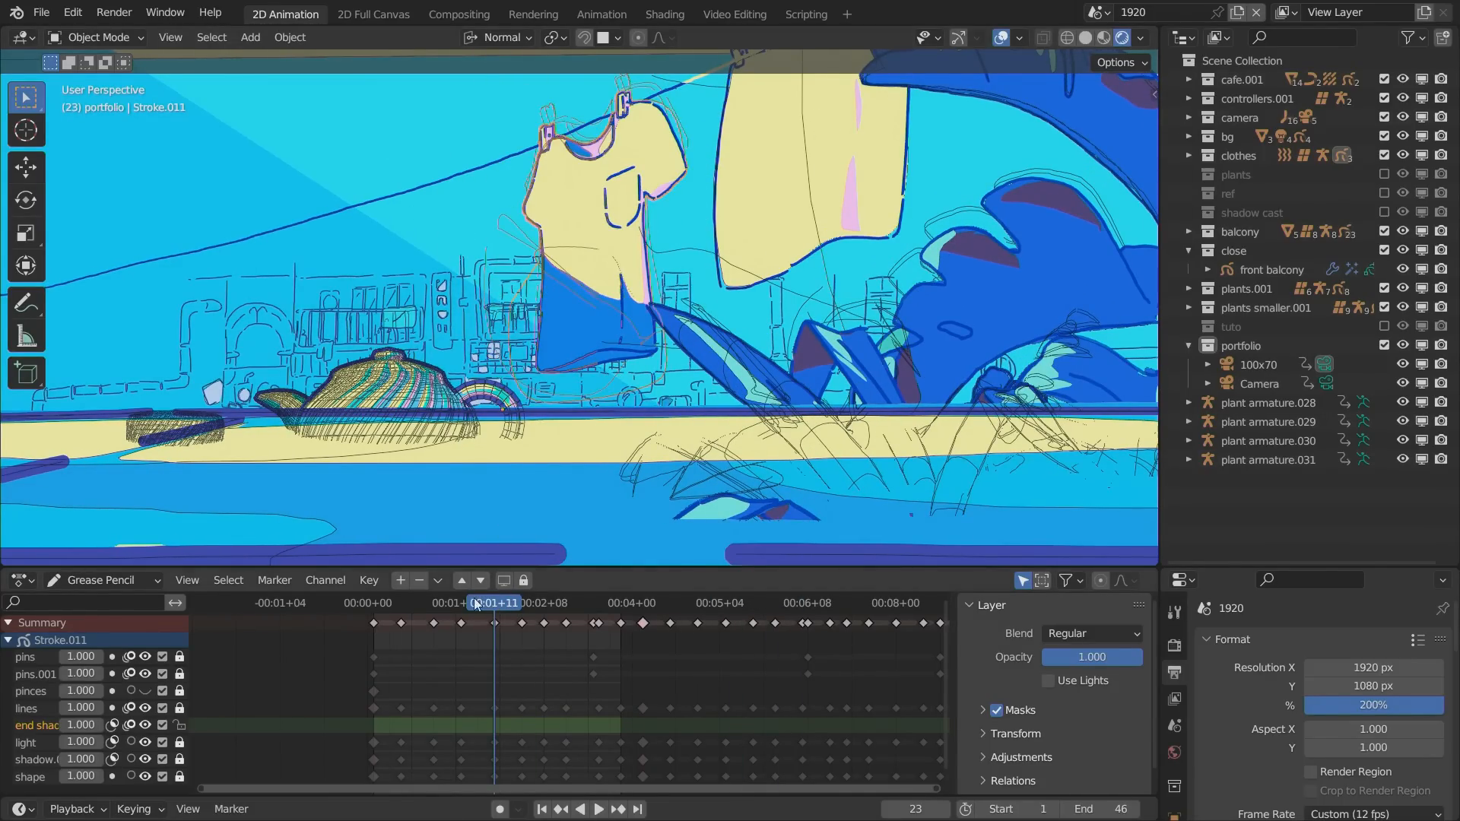
Turn on the display of bones in the viewport overlays and select the clothesline's armature.
{"action": "left_click", "coordinate": [1019, 37]}
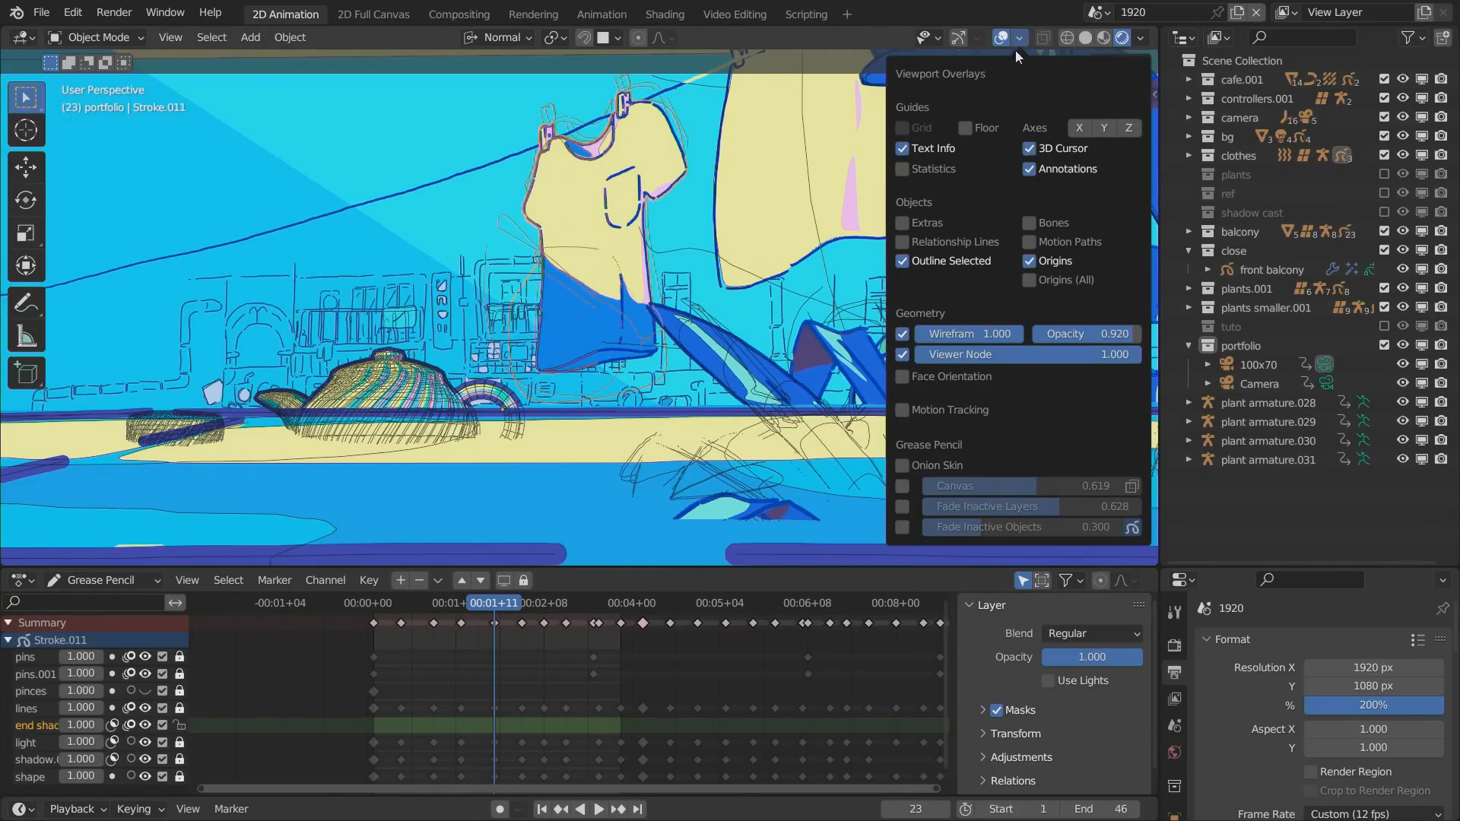
{"action": "left_click", "coordinate": [1029, 223]}
{"action": "scroll", "coordinate": [295, 407], "scroll_direction": "down", "scroll_amount": 3}
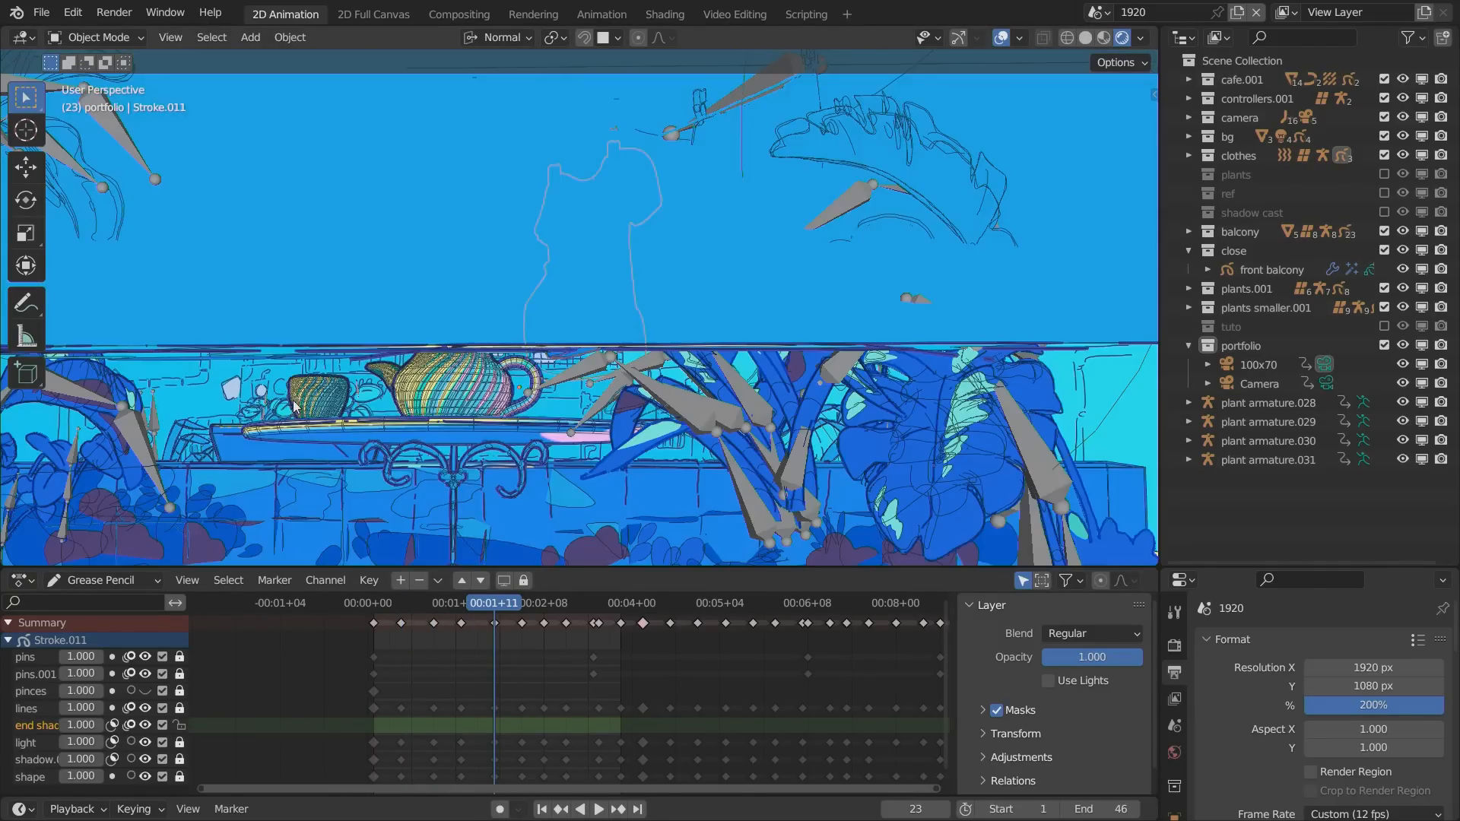
{"action": "scroll", "coordinate": [295, 407], "scroll_direction": "up", "scroll_amount": 4}
{"action": "scroll", "coordinate": [297, 358], "scroll_direction": "down", "scroll_amount": 6}
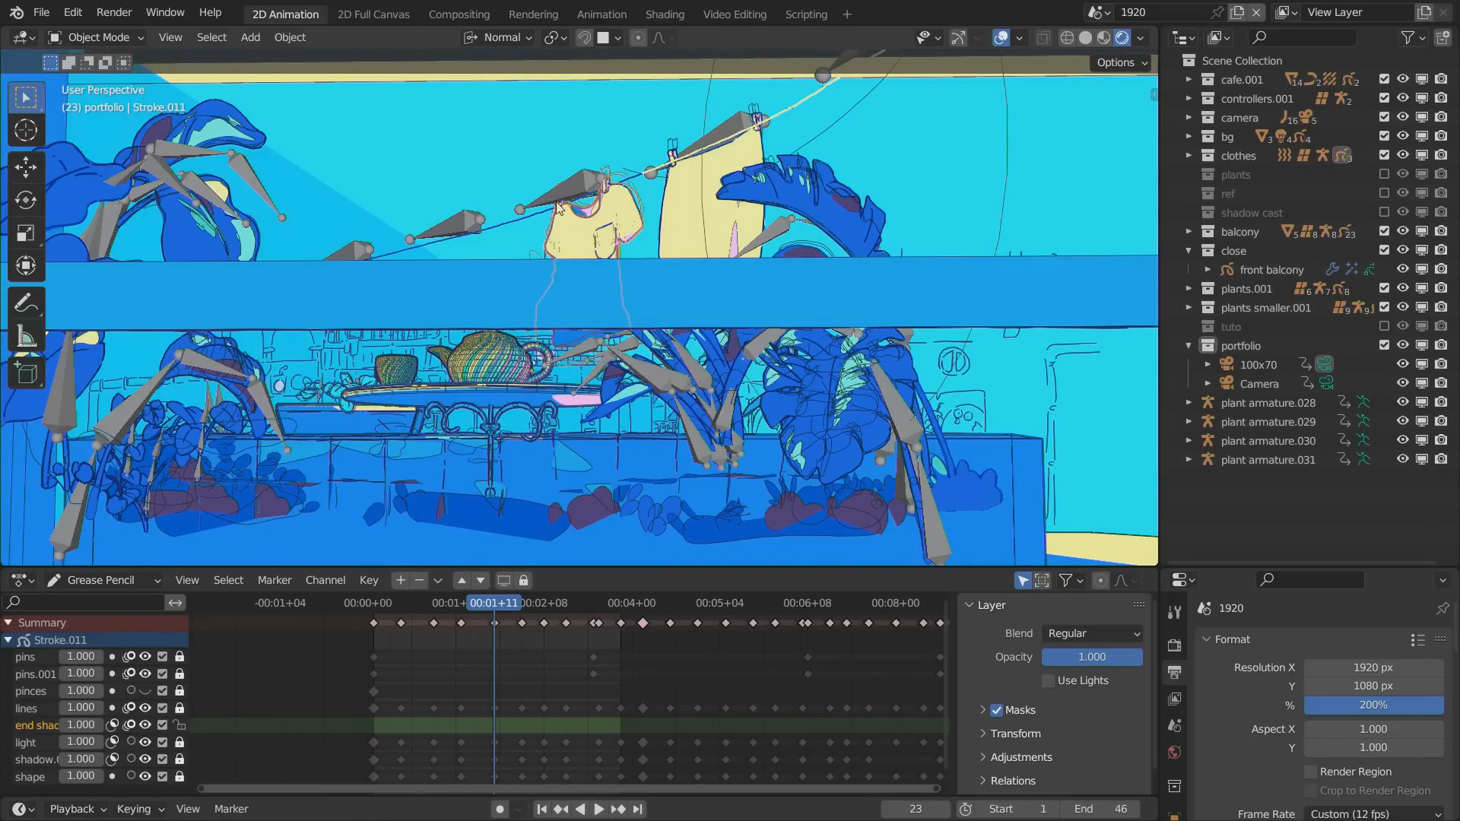
{"action": "left_click", "coordinate": [558, 204]}
Select the armature of the large-leaved plant and maximize the viewport.
{"action": "left_click_drag", "start_coordinate": [480, 327], "coordinate": [496, 354], "text": "alt"}
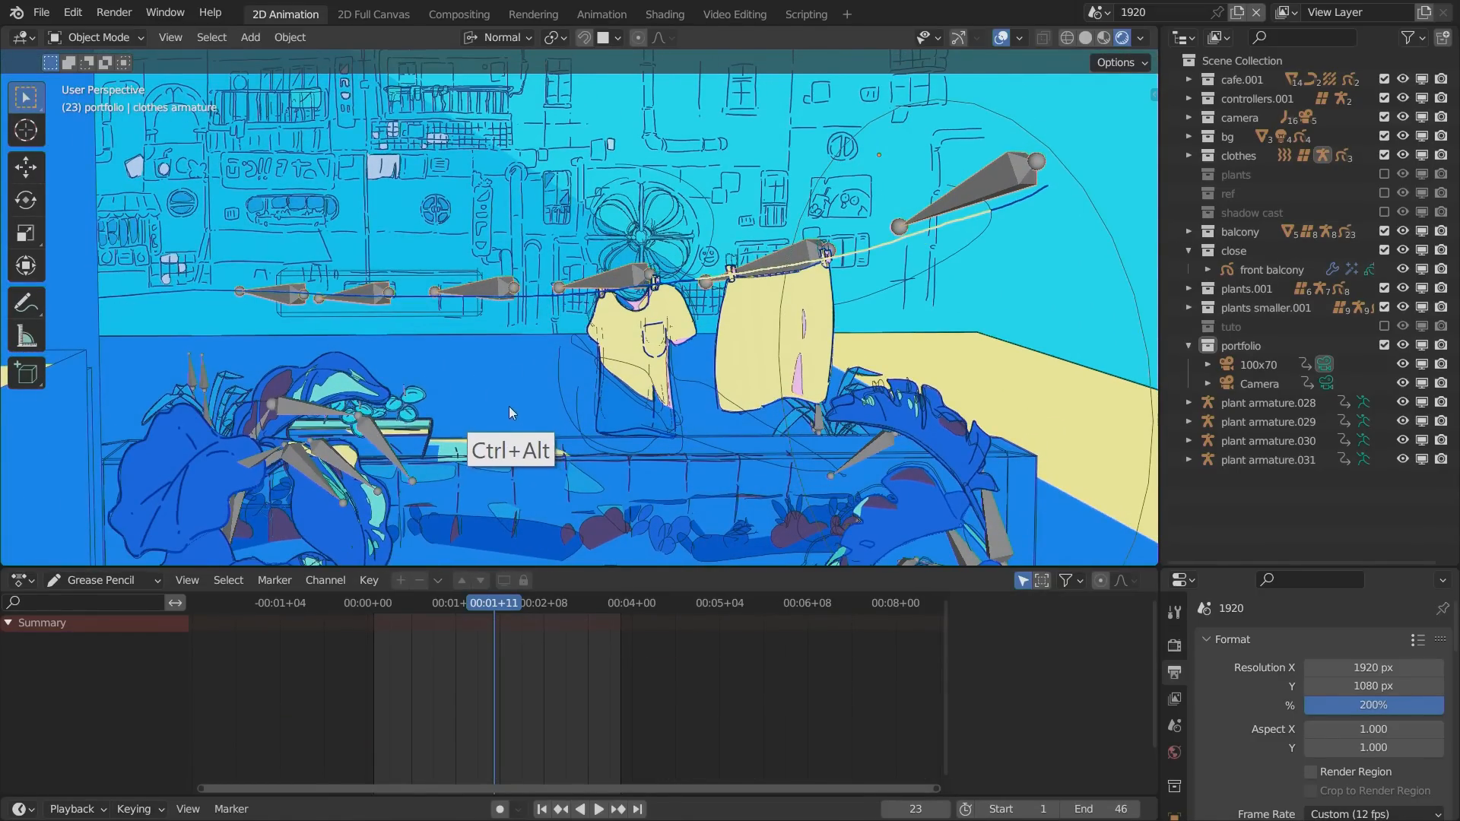
{"action": "left_click_drag", "start_coordinate": [509, 413], "coordinate": [634, 271], "text": "ctrl+alt"}
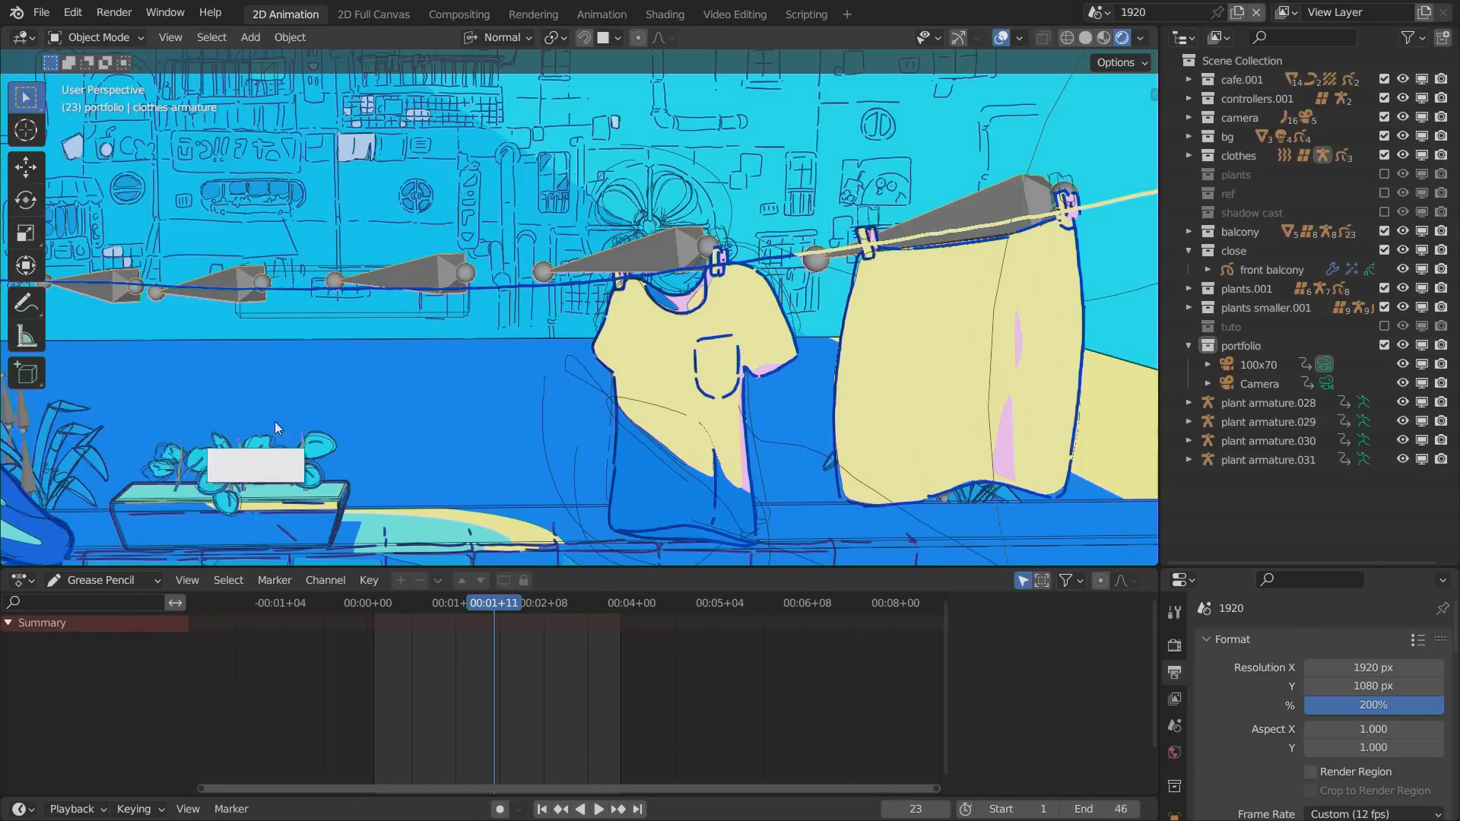
{"action": "left_click_drag", "start_coordinate": [275, 423], "coordinate": [613, 375], "text": "alt+shift"}
{"action": "key", "text": "ctrl+space"}
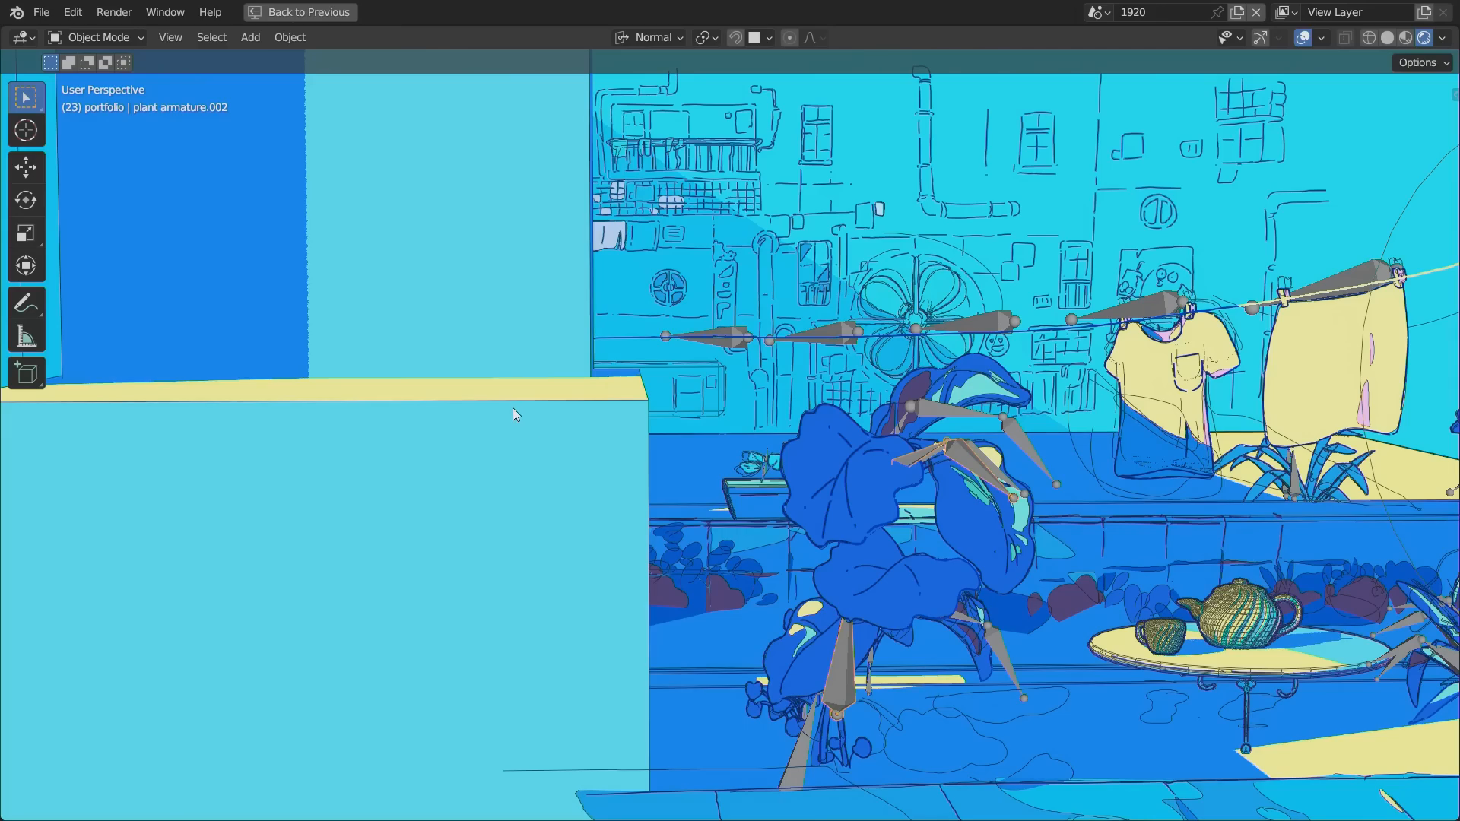
Play the animation close to the large-leaved plant, selecting the plant and its armature while it runs, and stop playback.
{"action": "key", "text": "space"}
{"action": "left_click_drag", "start_coordinate": [651, 485], "coordinate": [508, 391], "text": "alt+shift"}
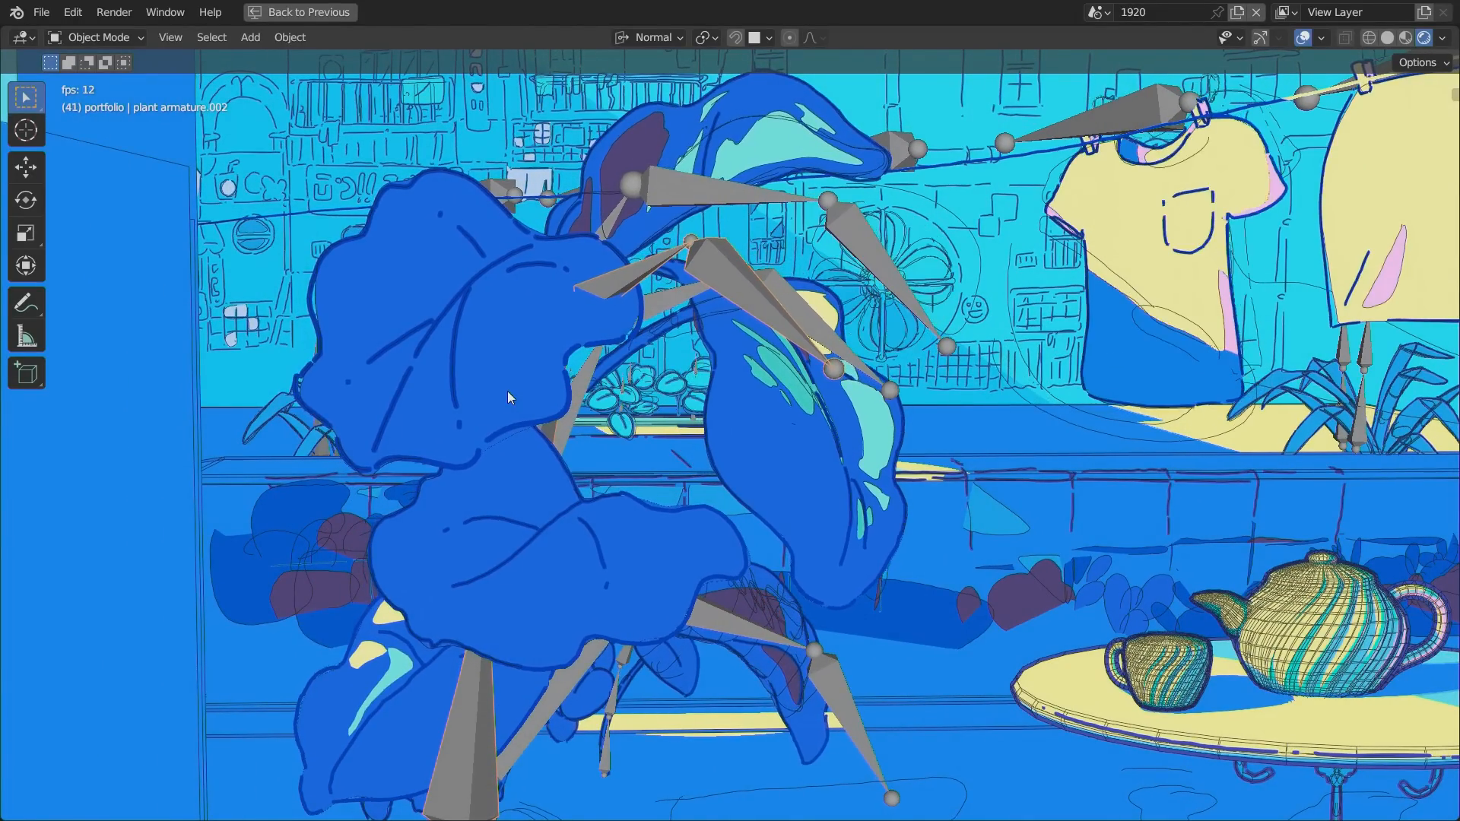
{"action": "left_click", "coordinate": [723, 409]}
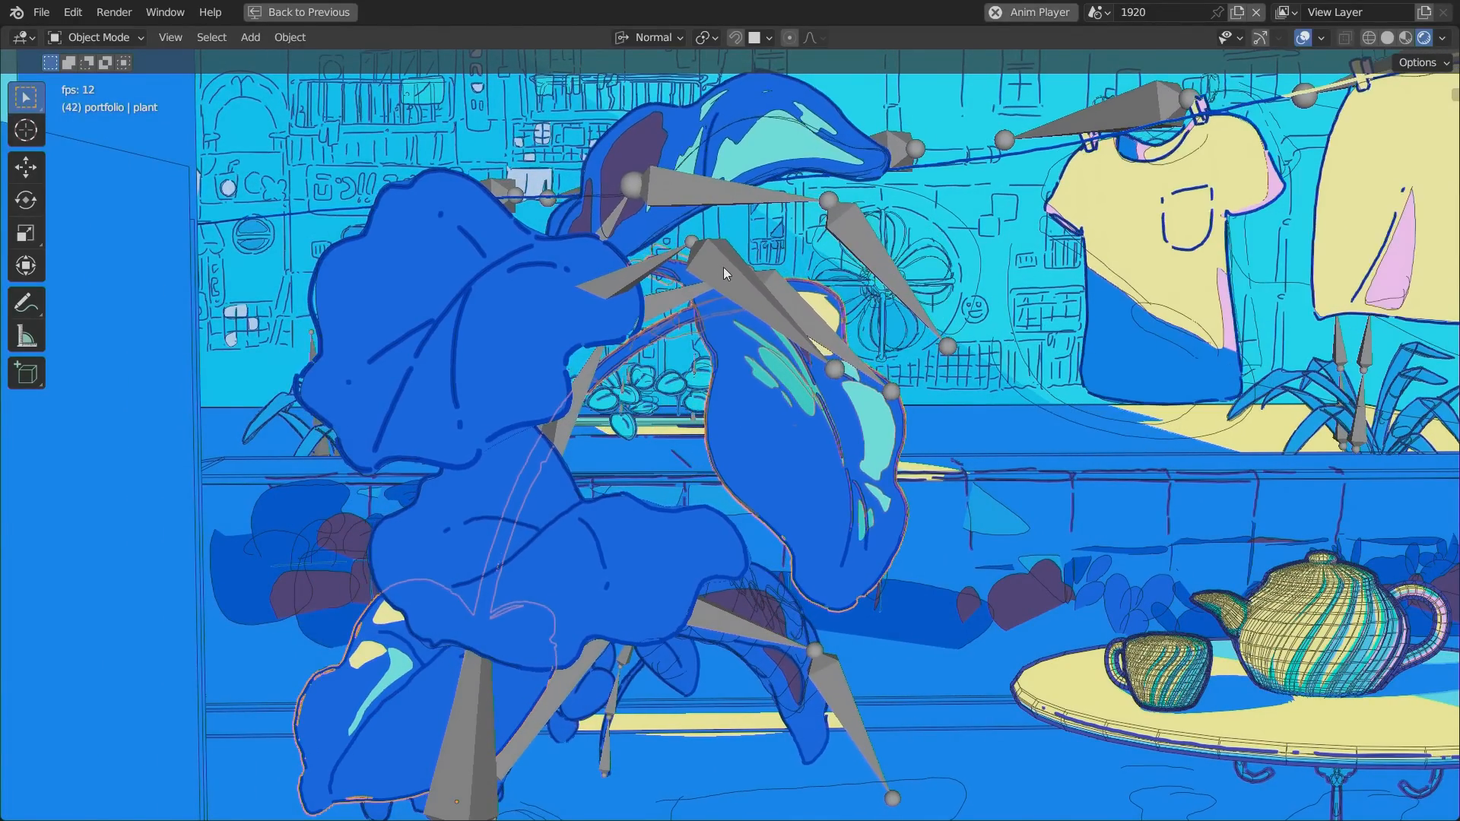
{"action": "left_click", "coordinate": [720, 297]}
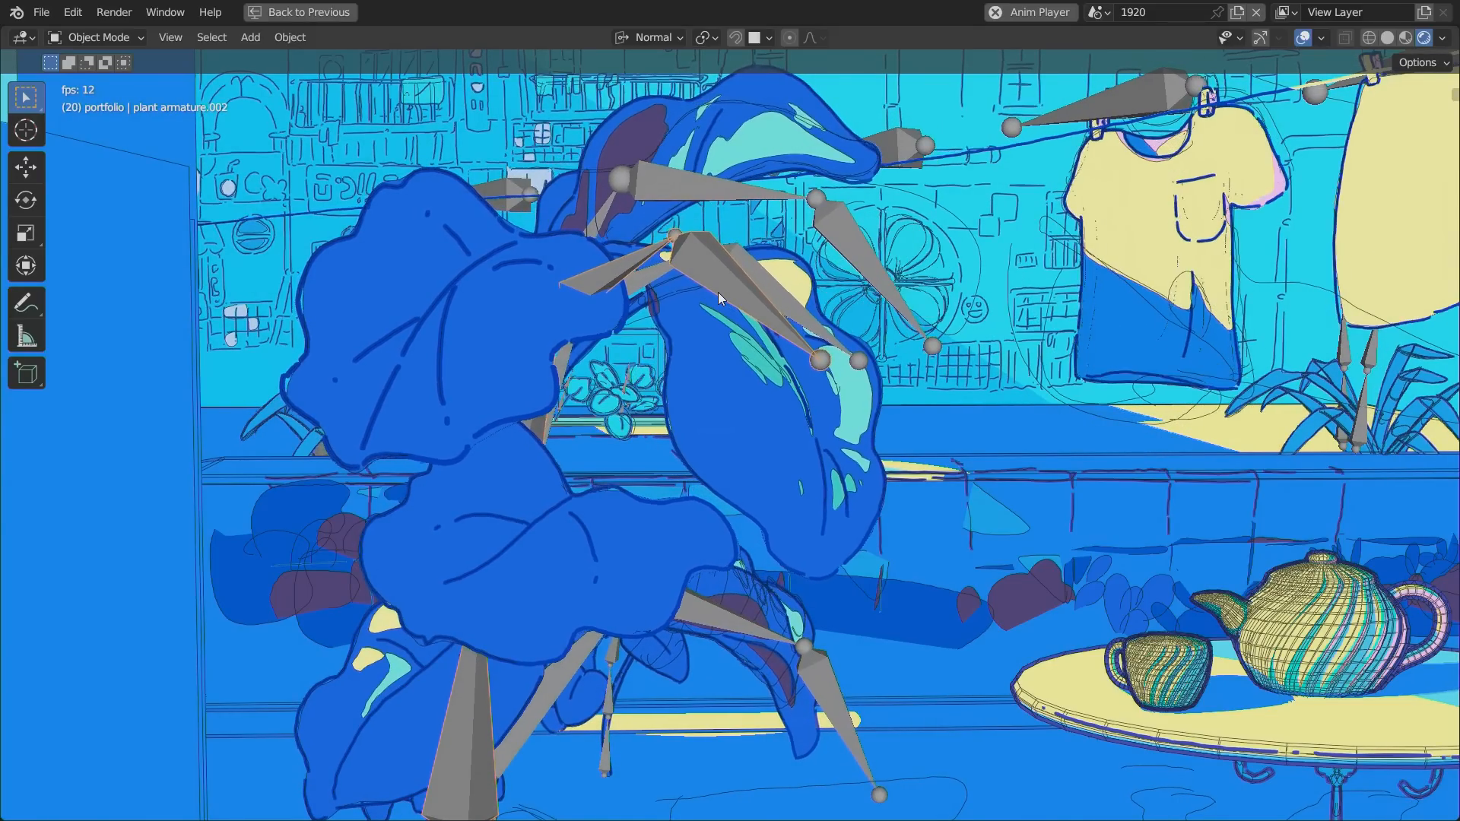
{"action": "key", "text": "space"}
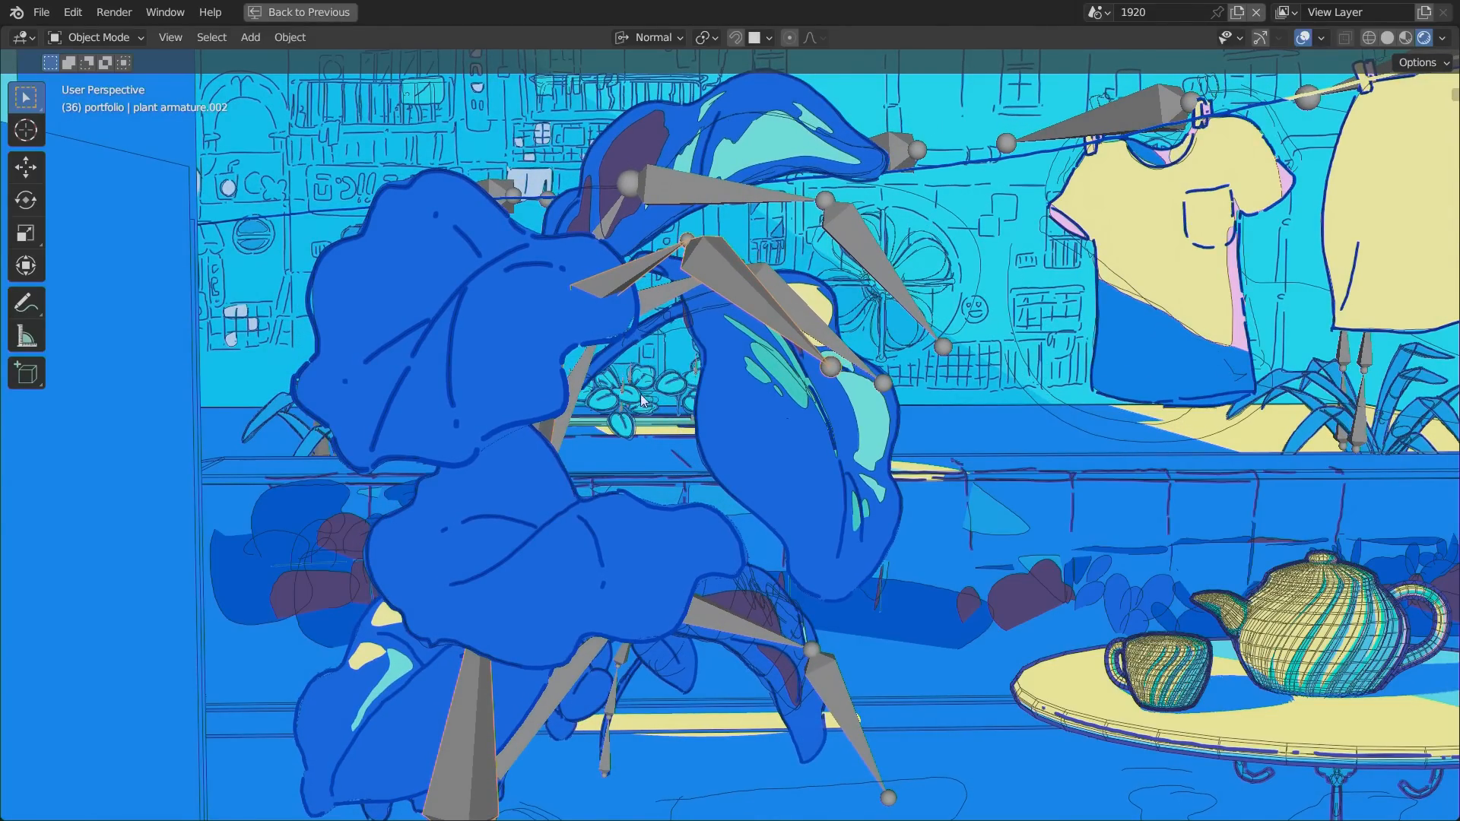
Replay the animation in short runs to examine how the bones move the plant's leaves, selecting its other armature.
{"action": "key", "text": "space"}
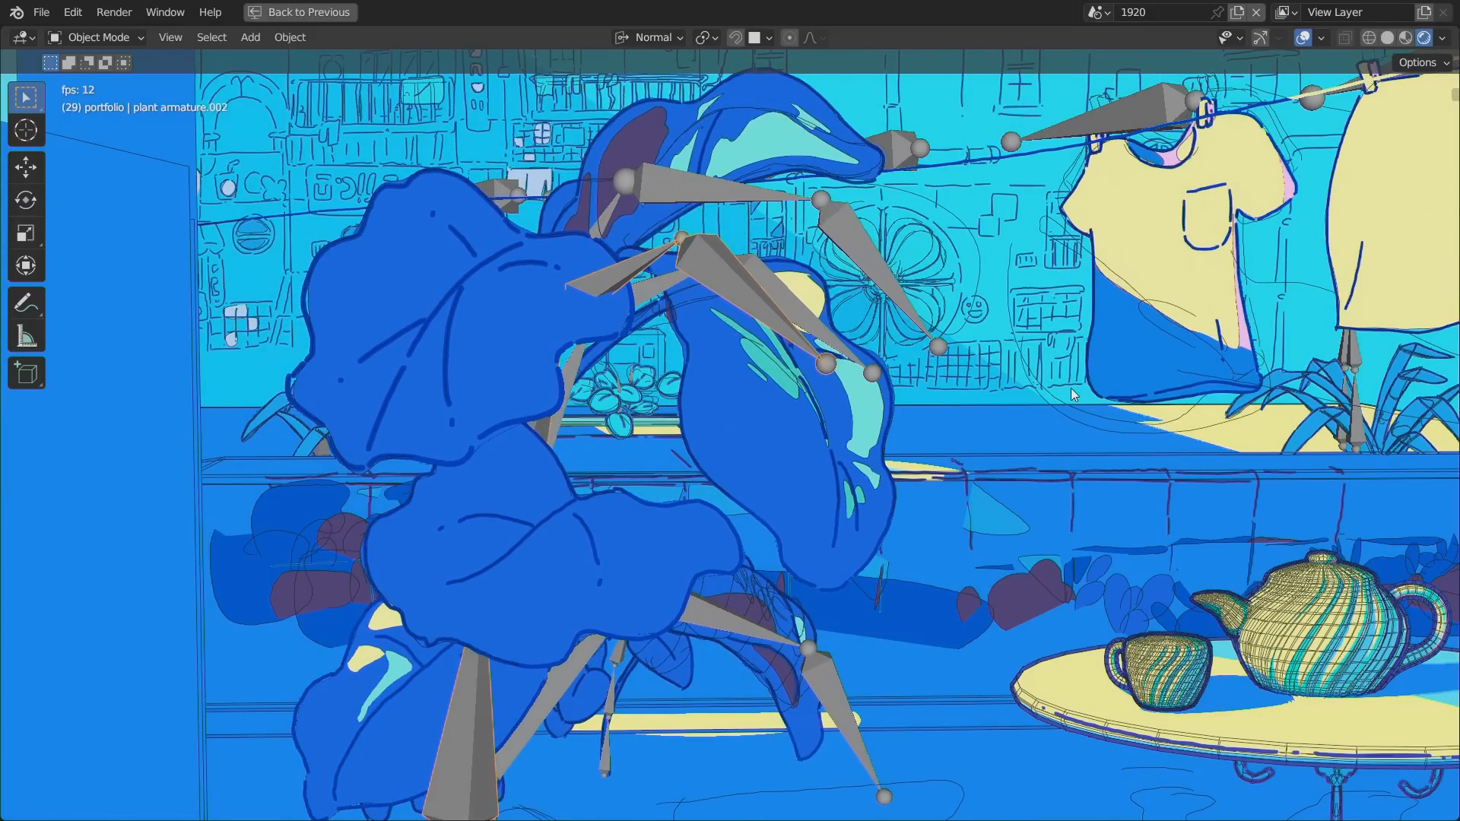
{"action": "key", "text": "space"}
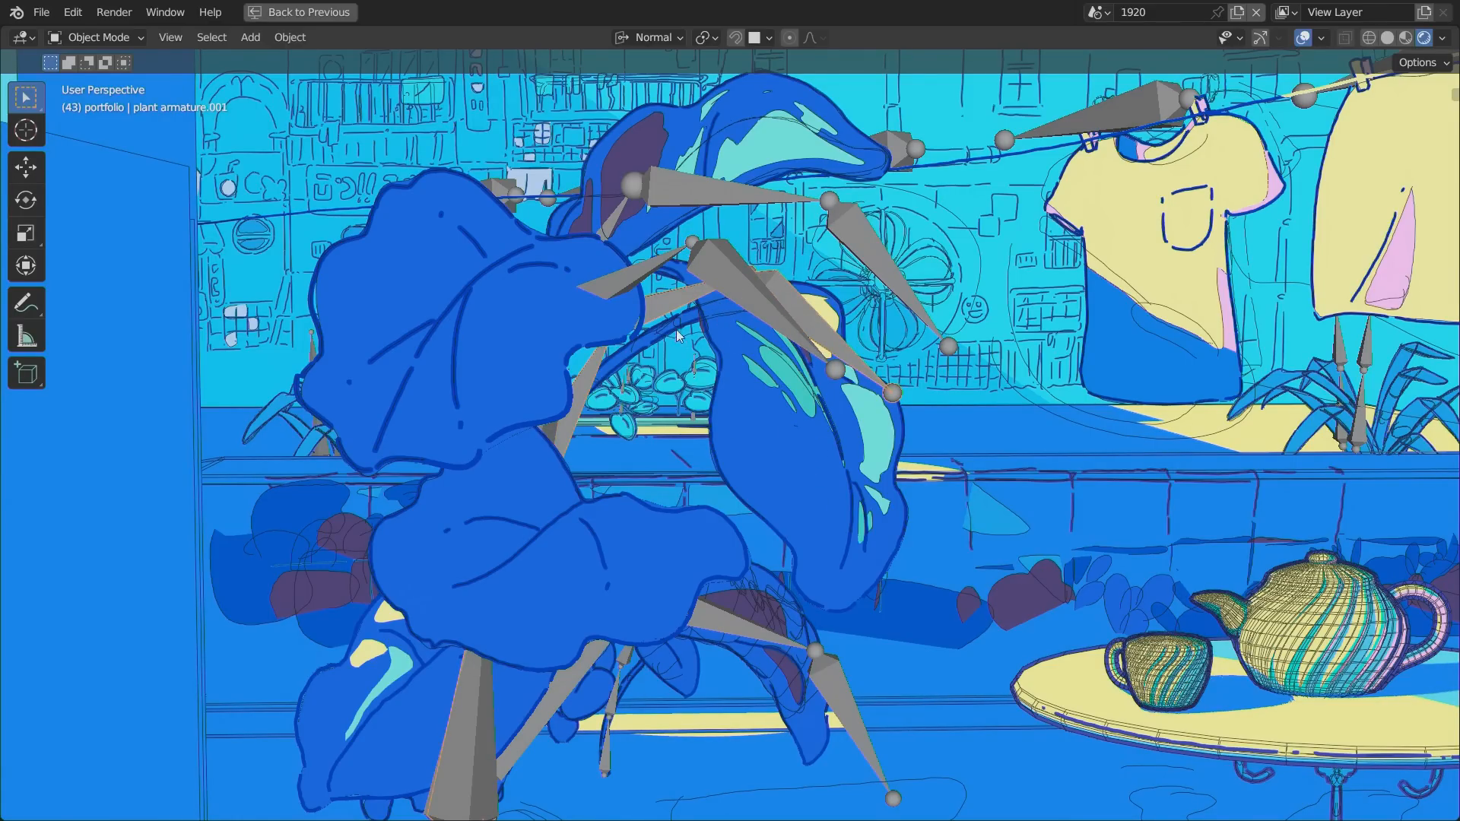
{"action": "key", "text": "space"}
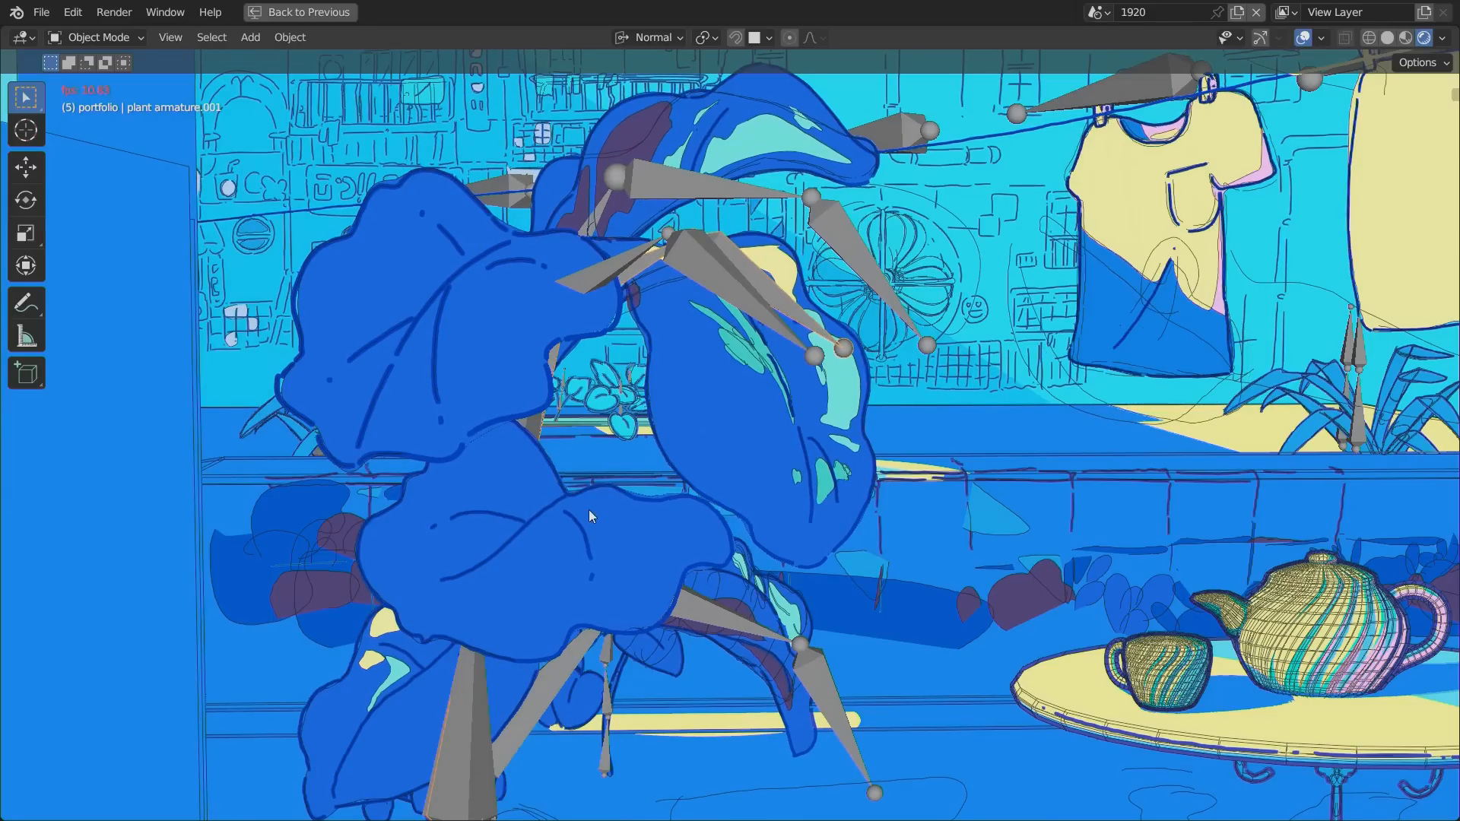
{"action": "key", "text": "space"}
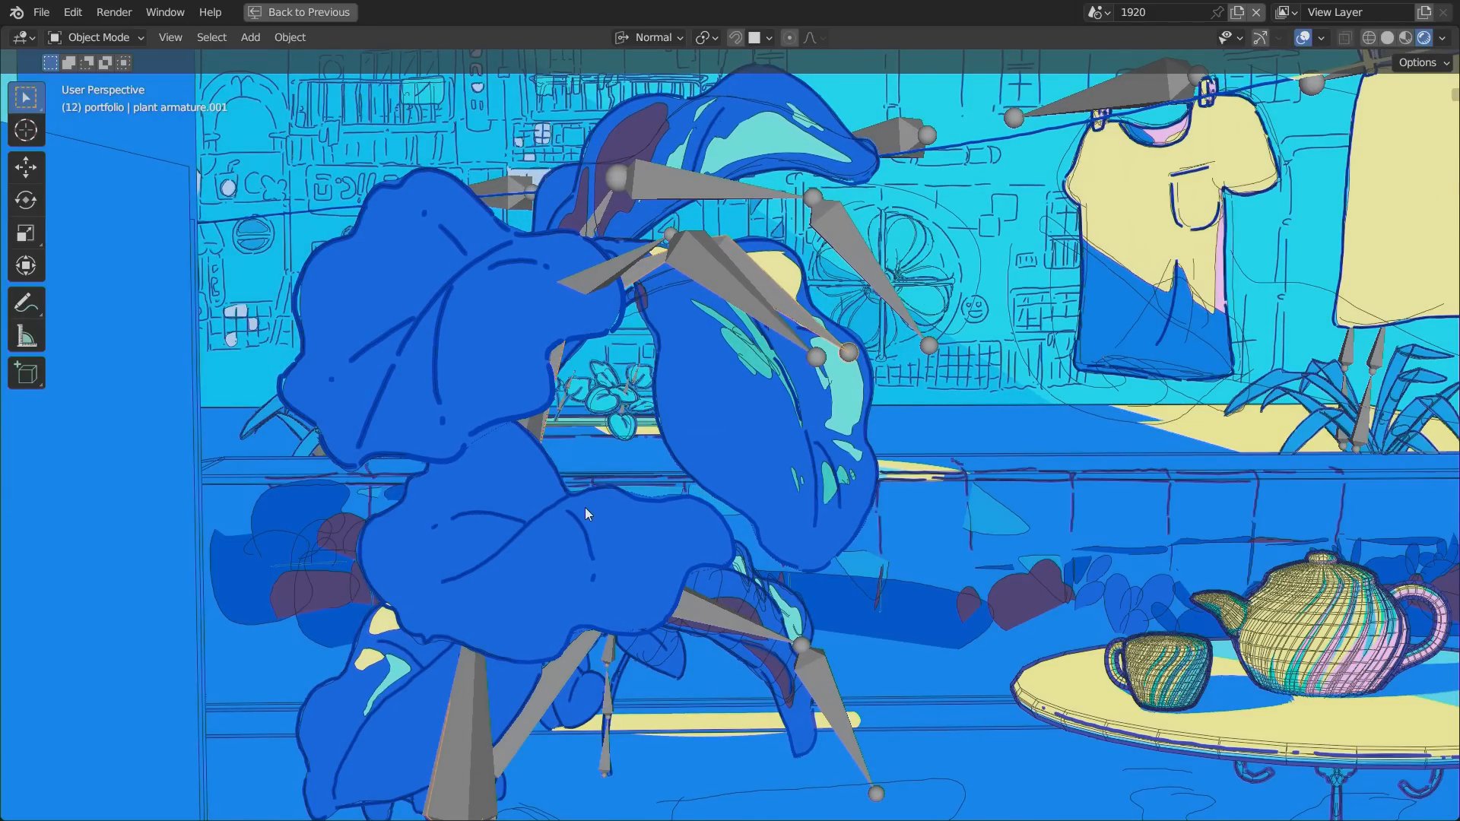
Open google scene 02 departure reel.blend from the Google folder, discarding the changes to the current file.
{"action": "left_click", "coordinate": [38, 16]}
{"action": "left_click", "coordinate": [127, 72]}
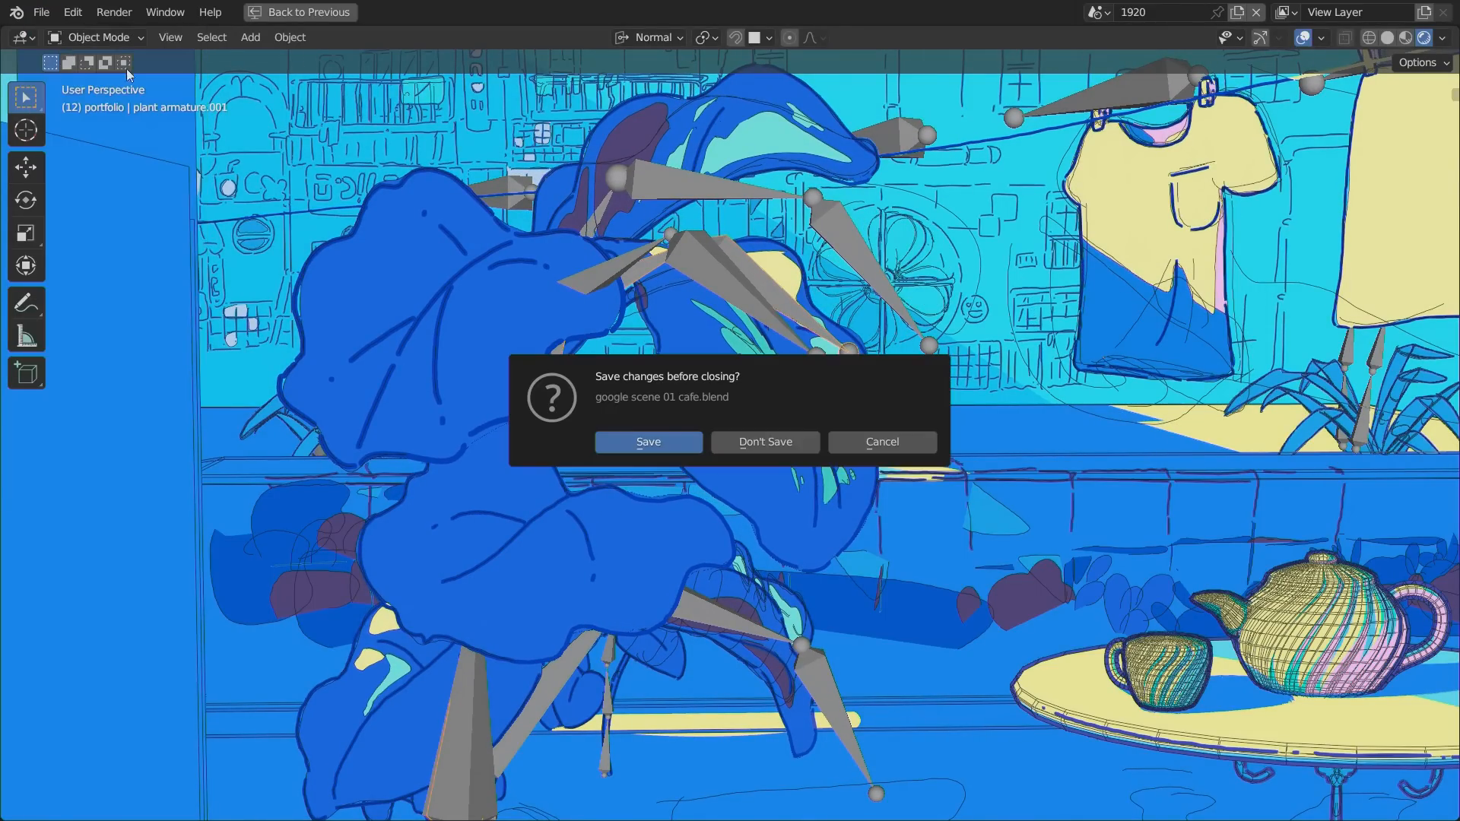
{"action": "left_click", "coordinate": [764, 442]}
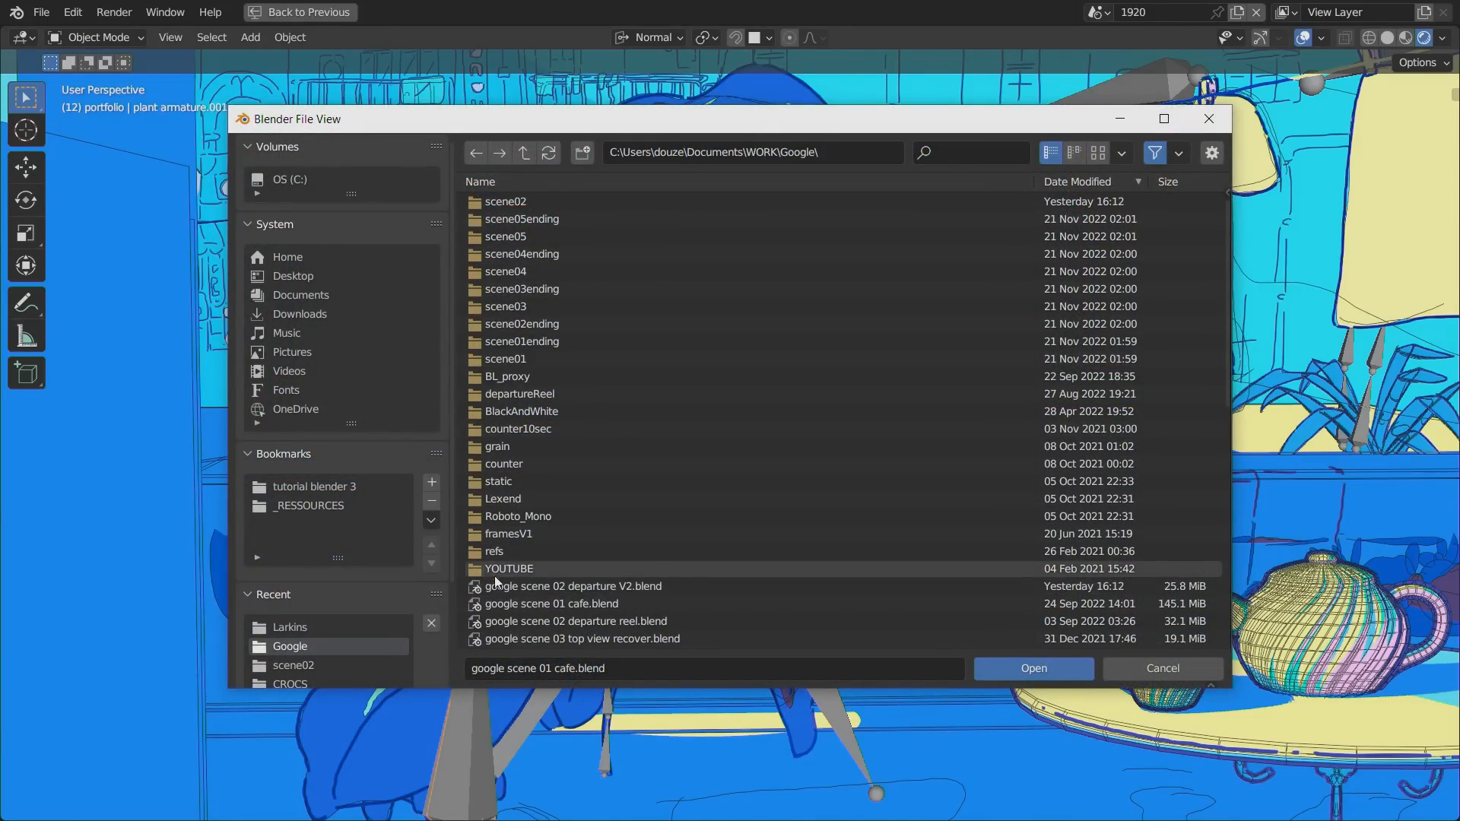
{"action": "scroll", "coordinate": [517, 570], "scroll_direction": "down", "scroll_amount": 6}
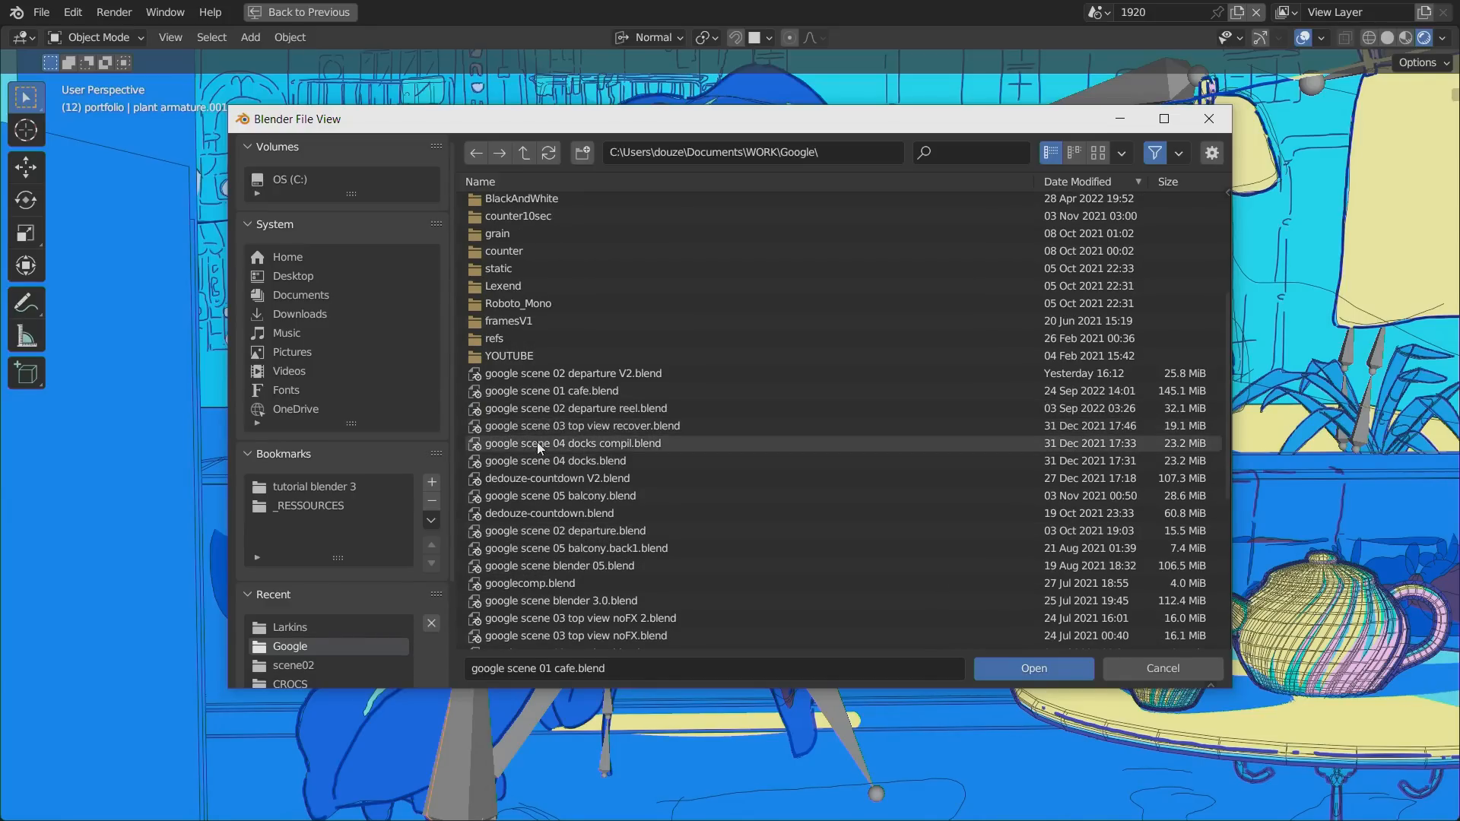
{"action": "left_click", "coordinate": [531, 410]}
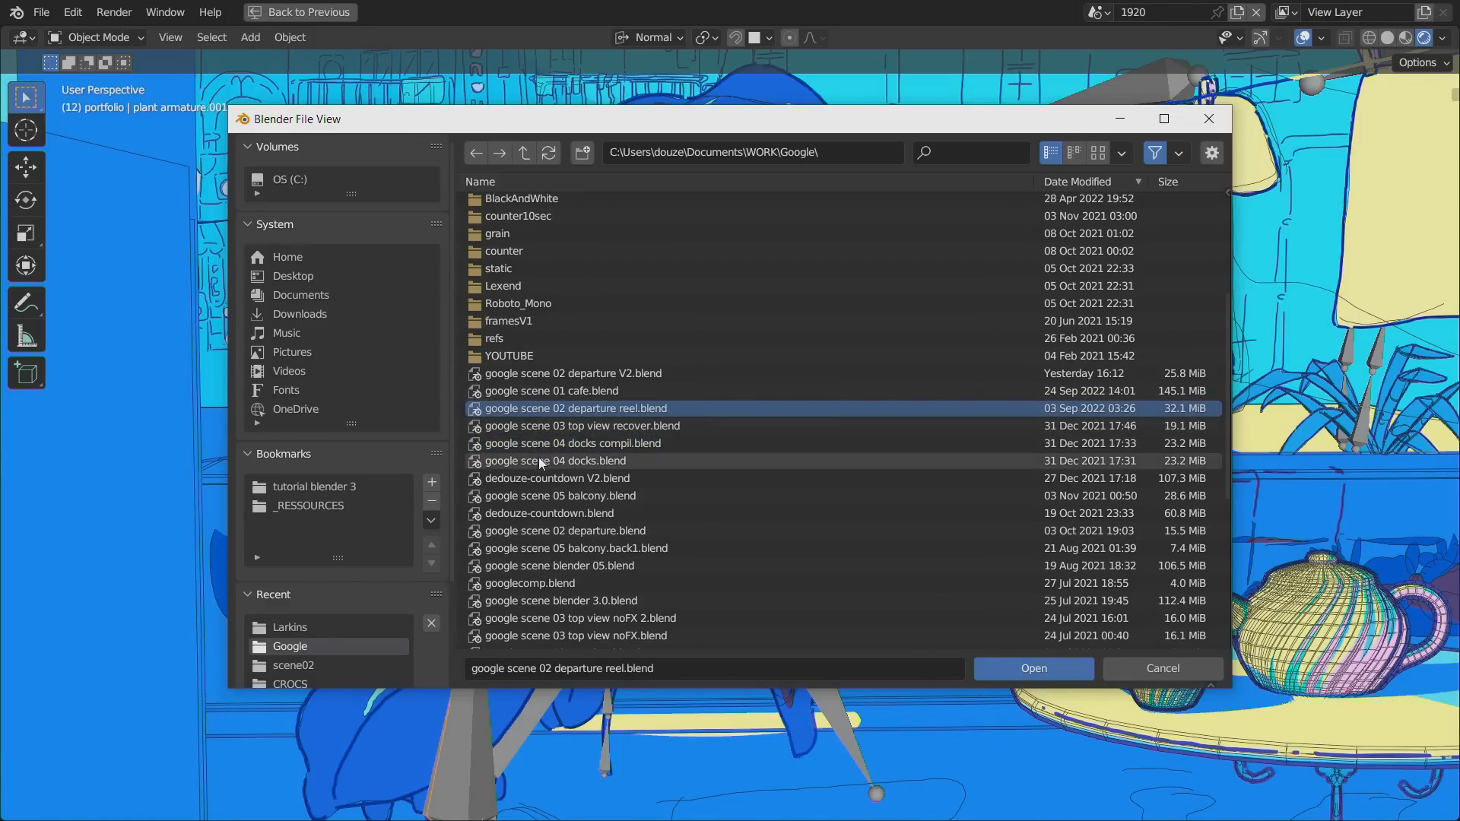
{"action": "double_click", "coordinate": [532, 408]}
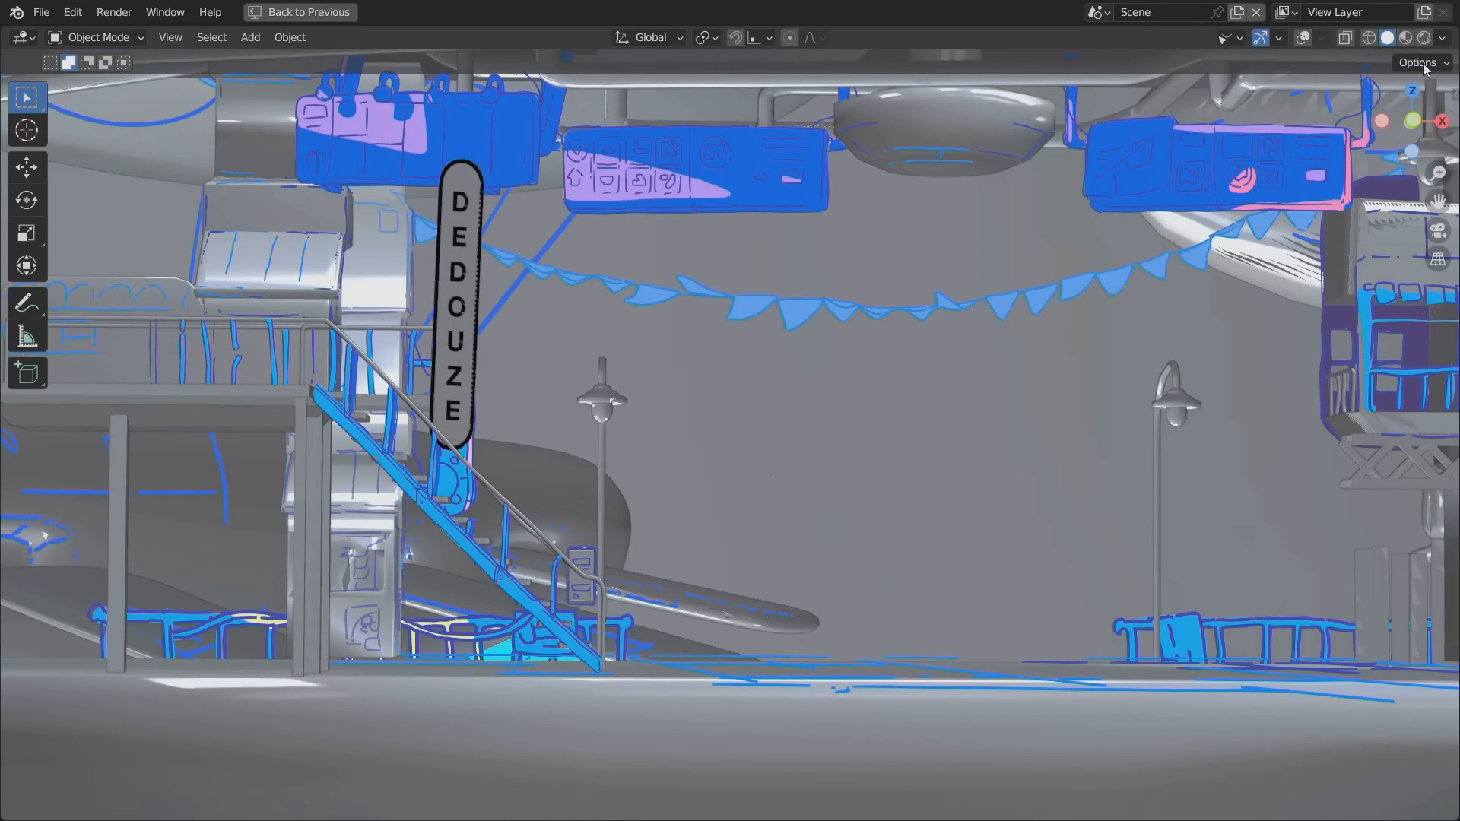
Show the scene in rendered shading with viewport overlays, and select the near zeppelin's hull and its line drawing.
{"action": "left_click", "coordinate": [1423, 38]}
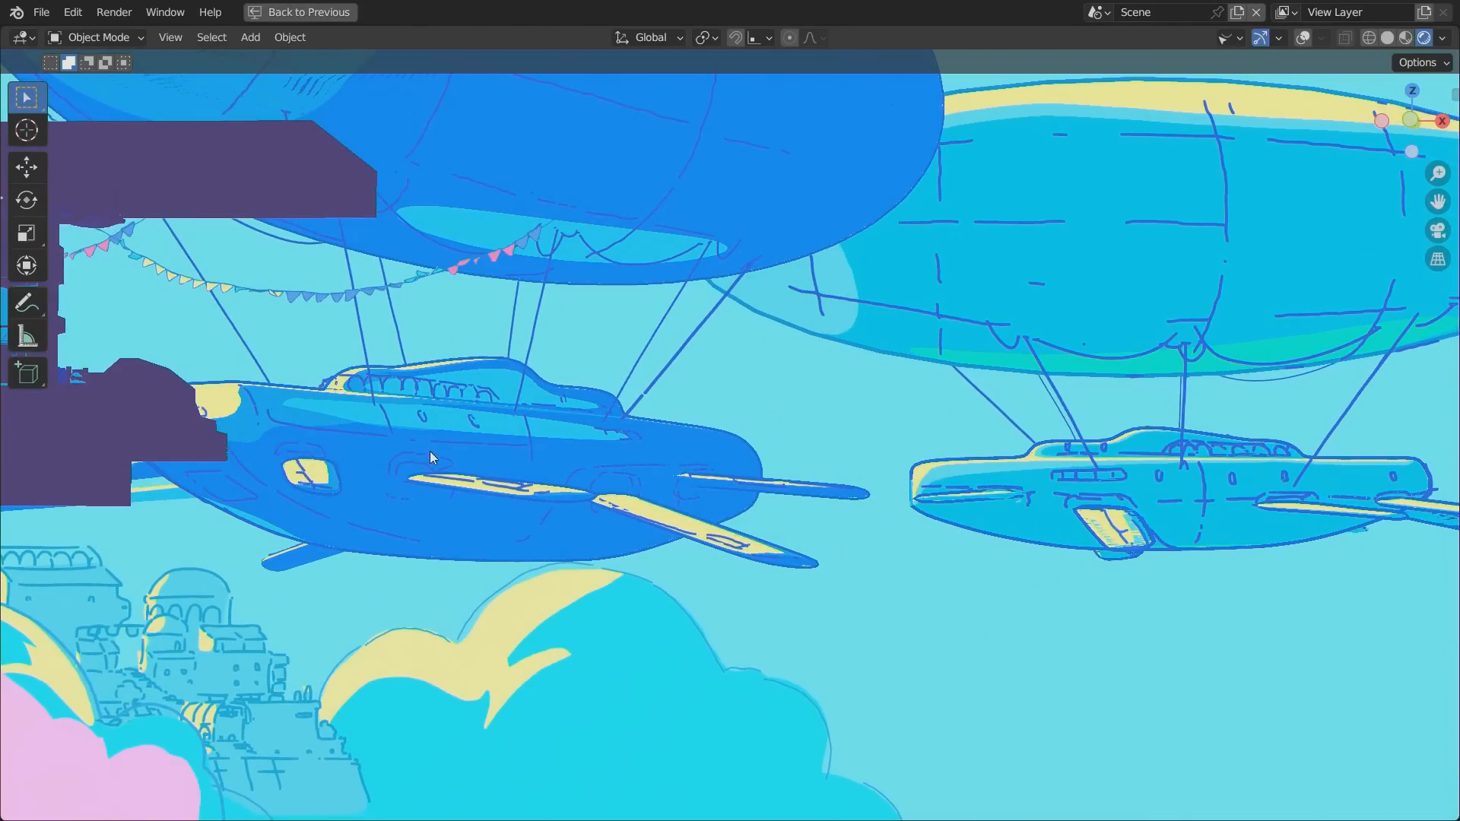
{"action": "left_click", "coordinate": [1304, 38]}
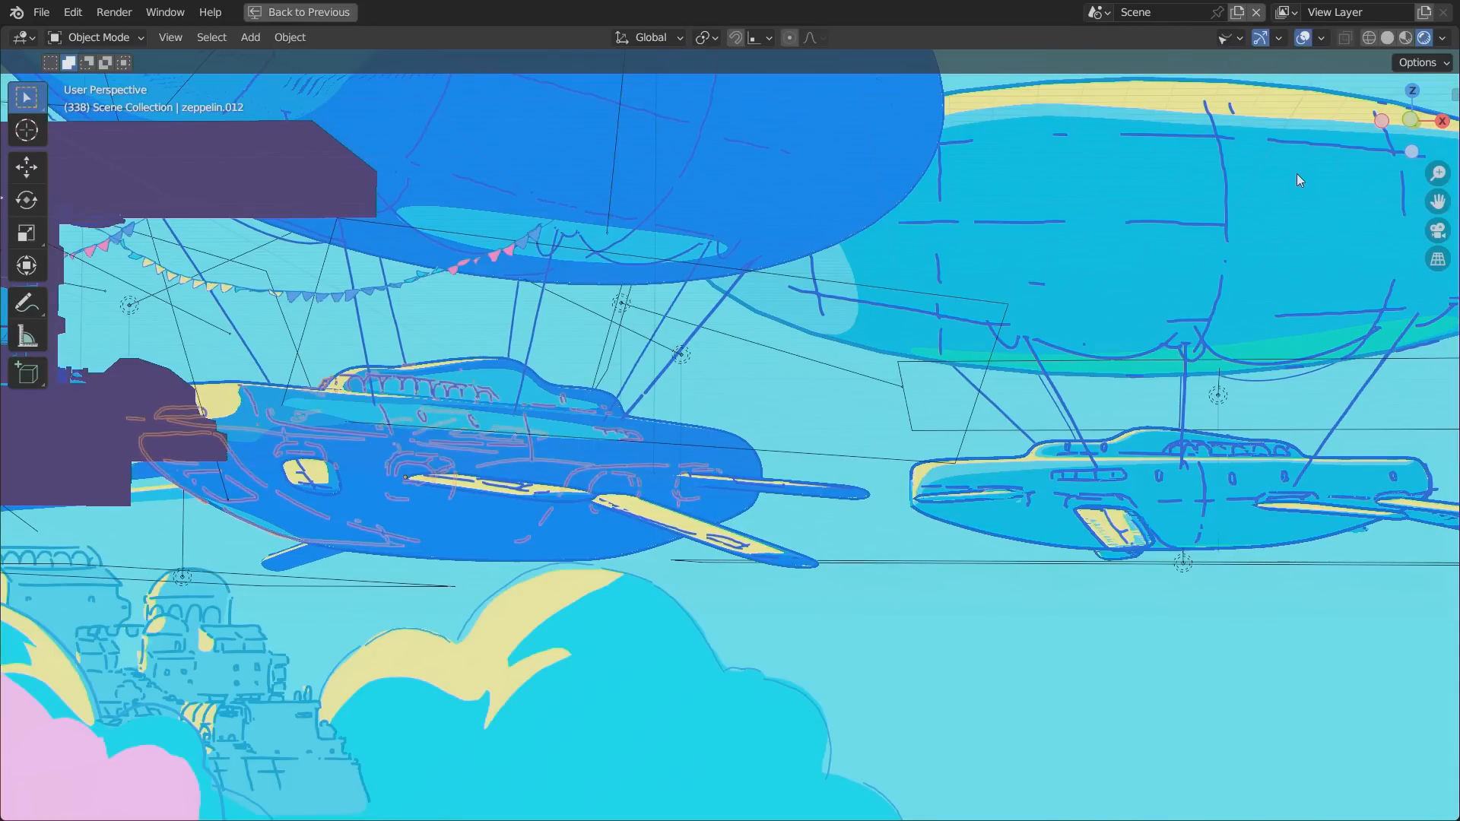
{"action": "left_click", "coordinate": [459, 536]}
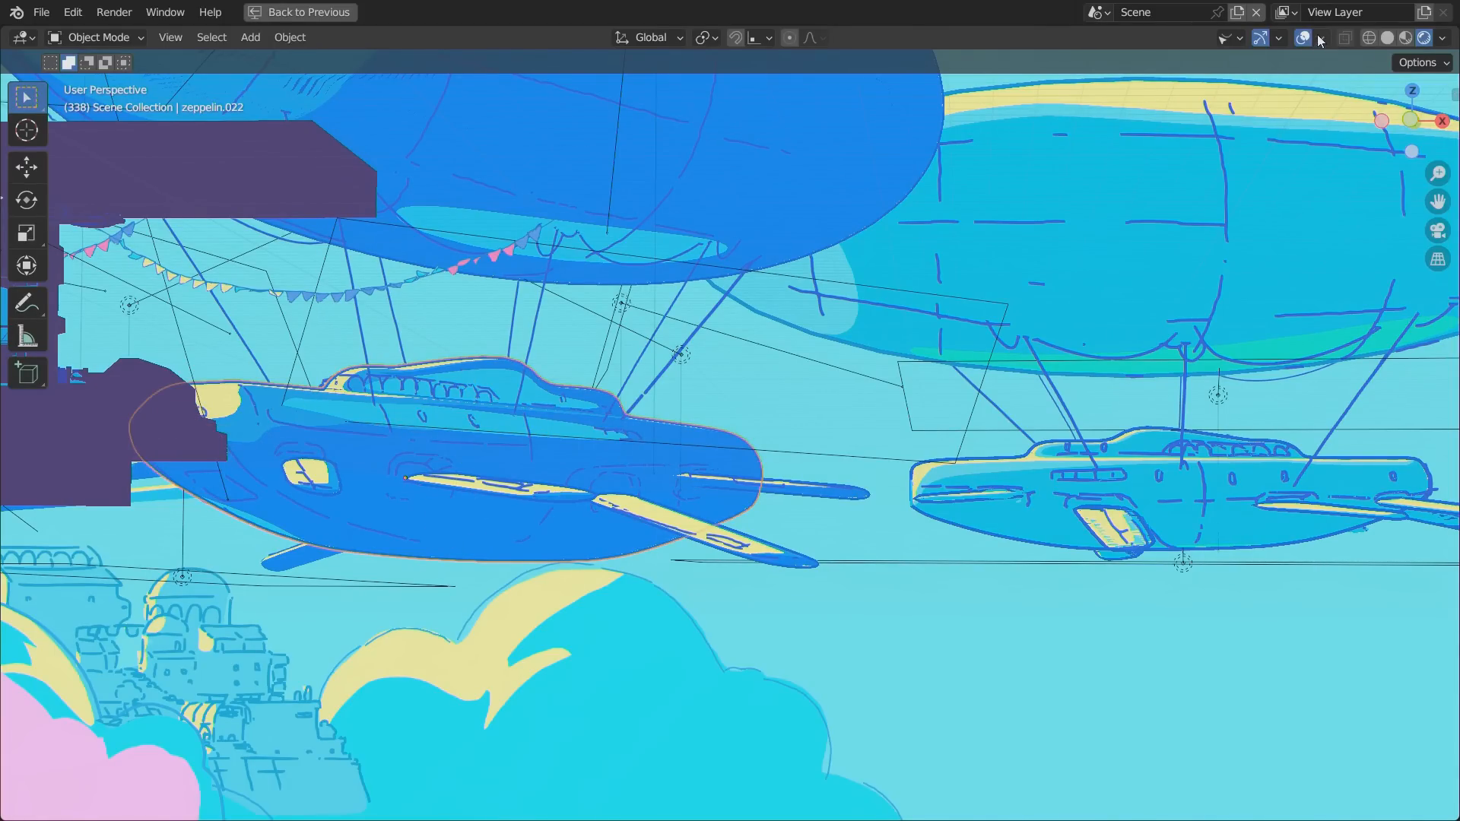
{"action": "left_click", "coordinate": [526, 441]}
In Draw Mode, erase line work on the near zeppelin's hull and sketch a narrow window strip with the Pen.
{"action": "left_click", "coordinate": [95, 43]}
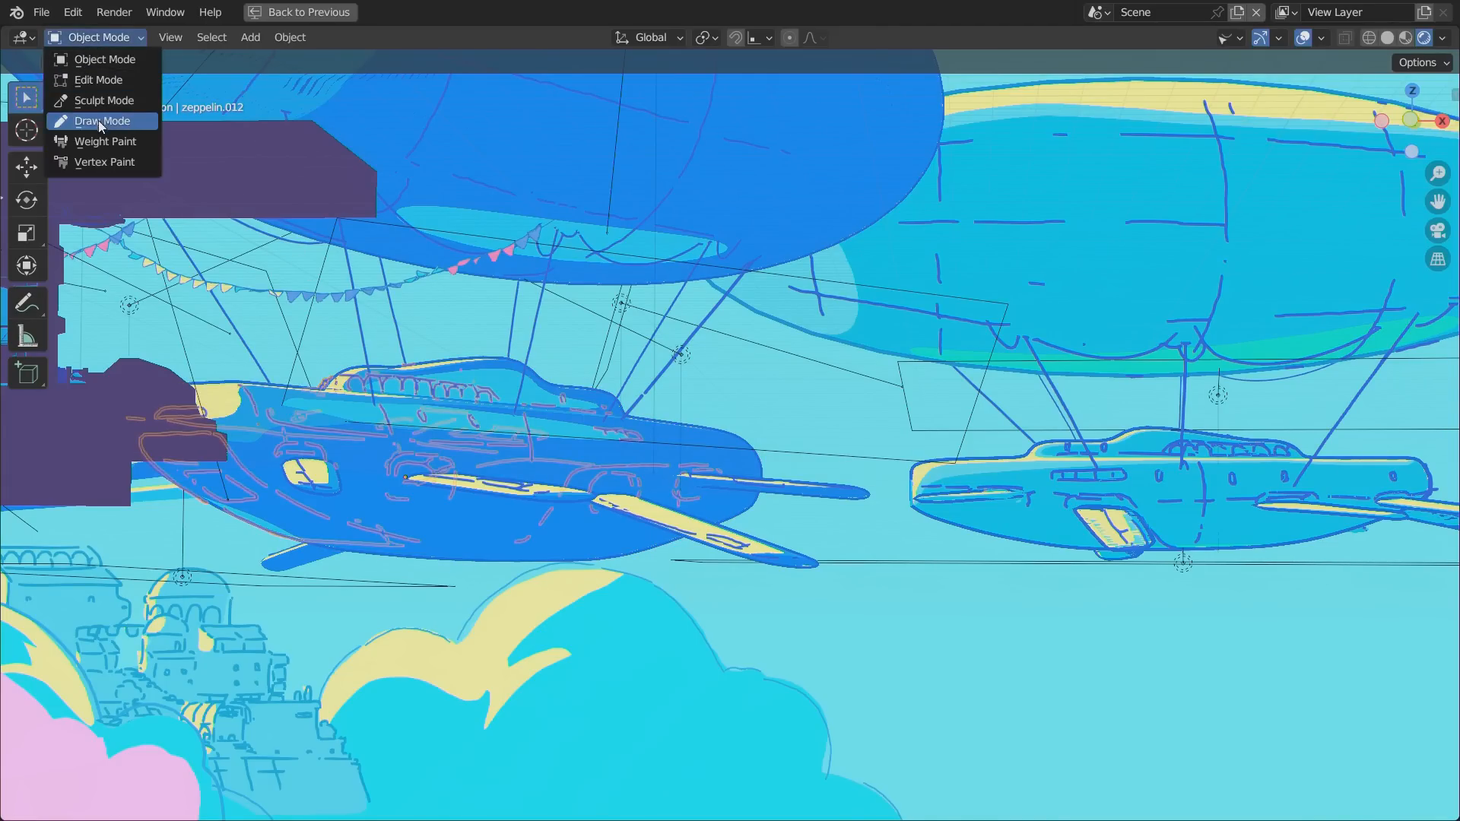
{"action": "left_click", "coordinate": [98, 120]}
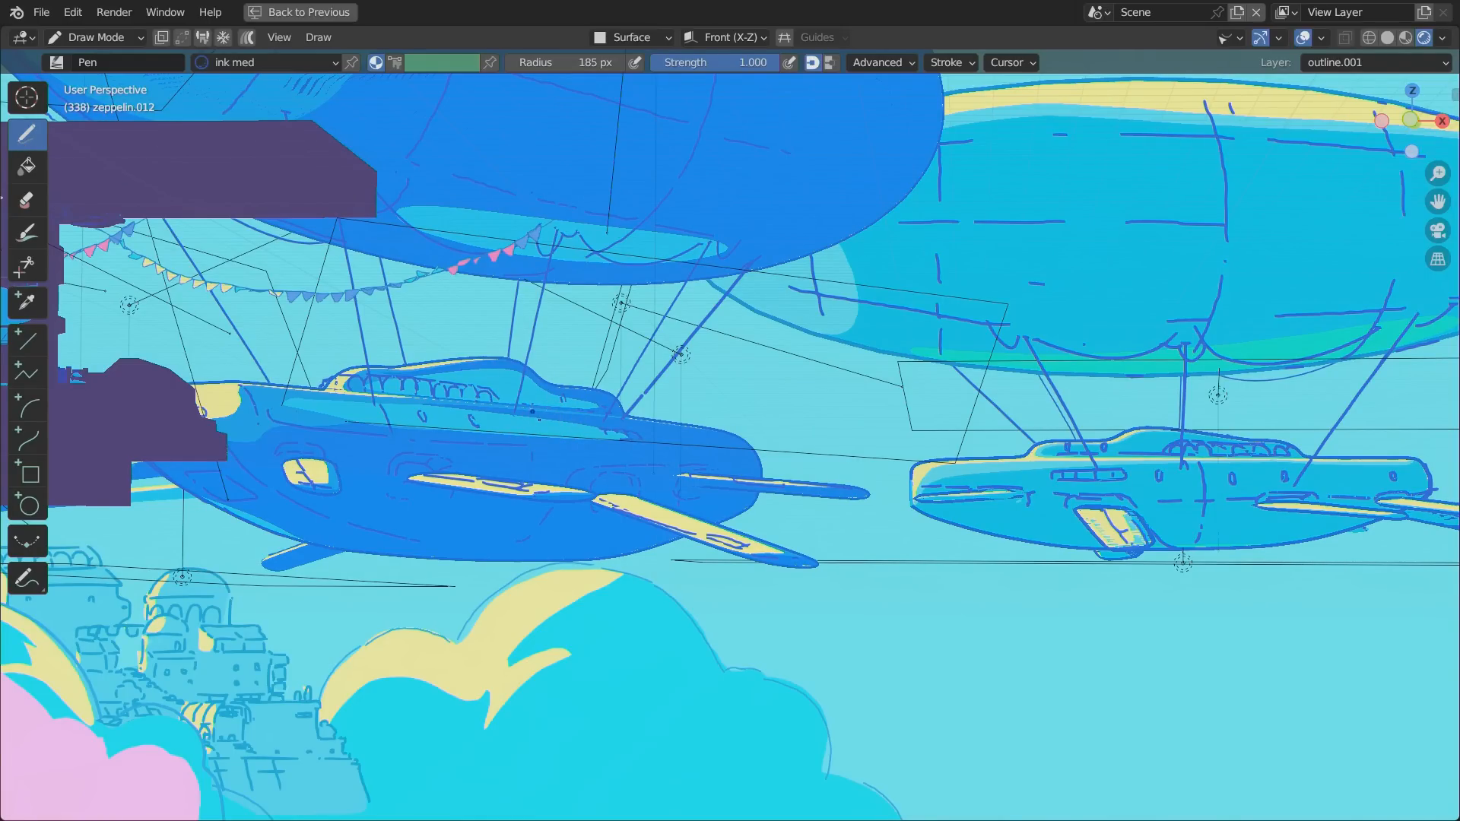
{"action": "left_click", "coordinate": [39, 207]}
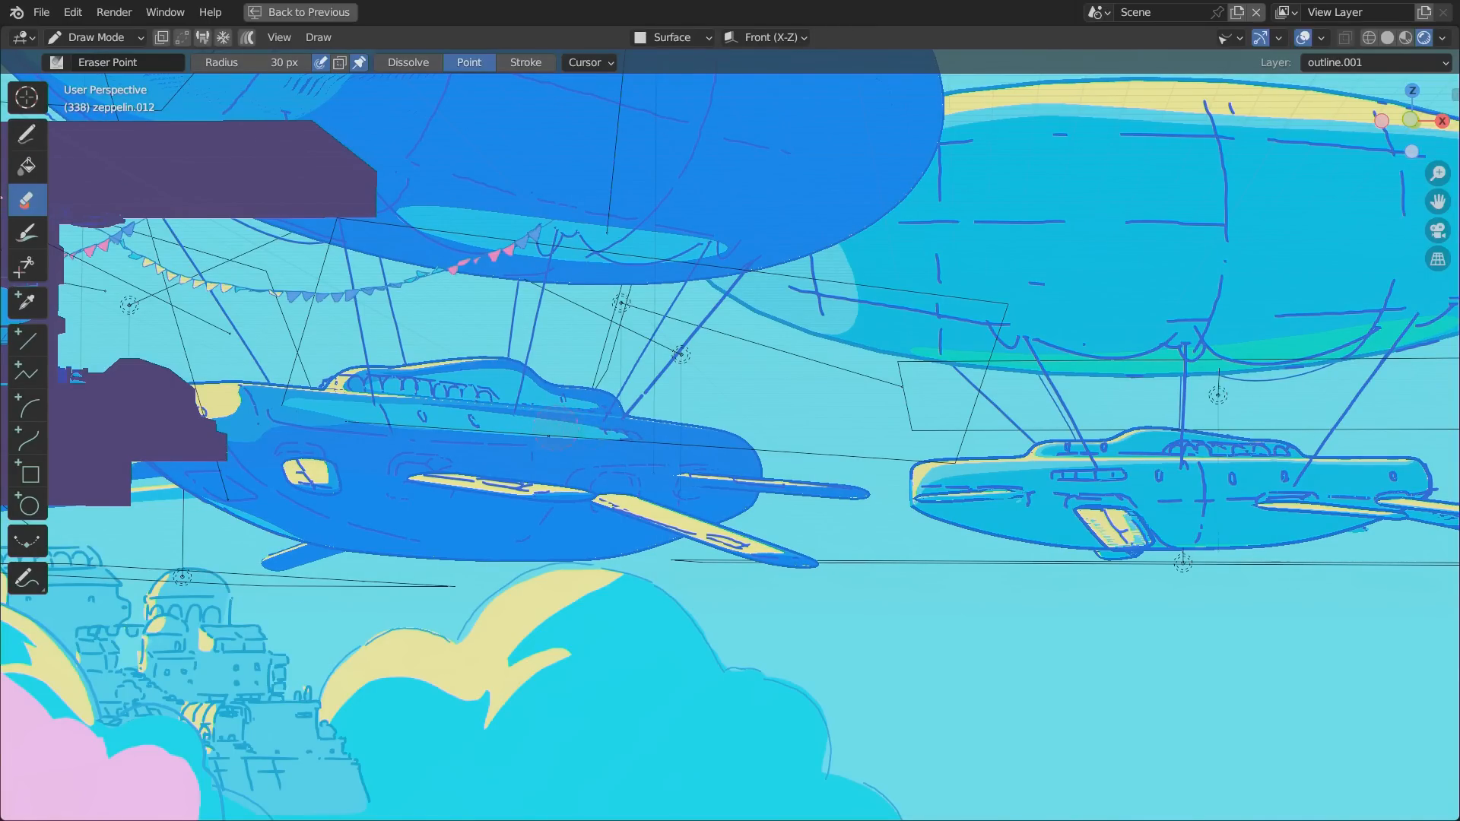
{"action": "left_click", "coordinate": [26, 134]}
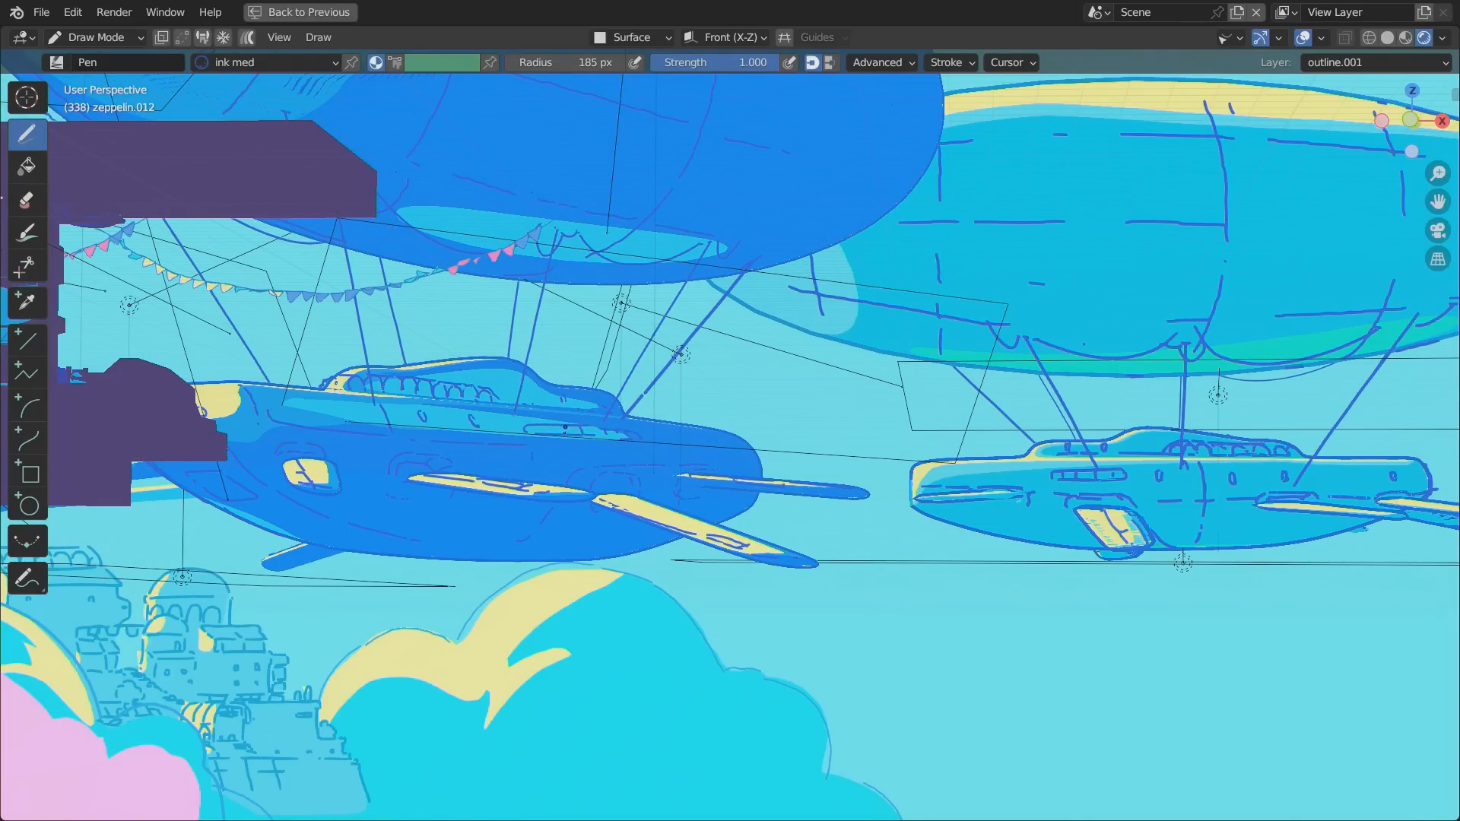
Play the animation in short runs to examine the strokes on the moving zeppelin, and return to Object Mode.
{"action": "key", "text": "space"}
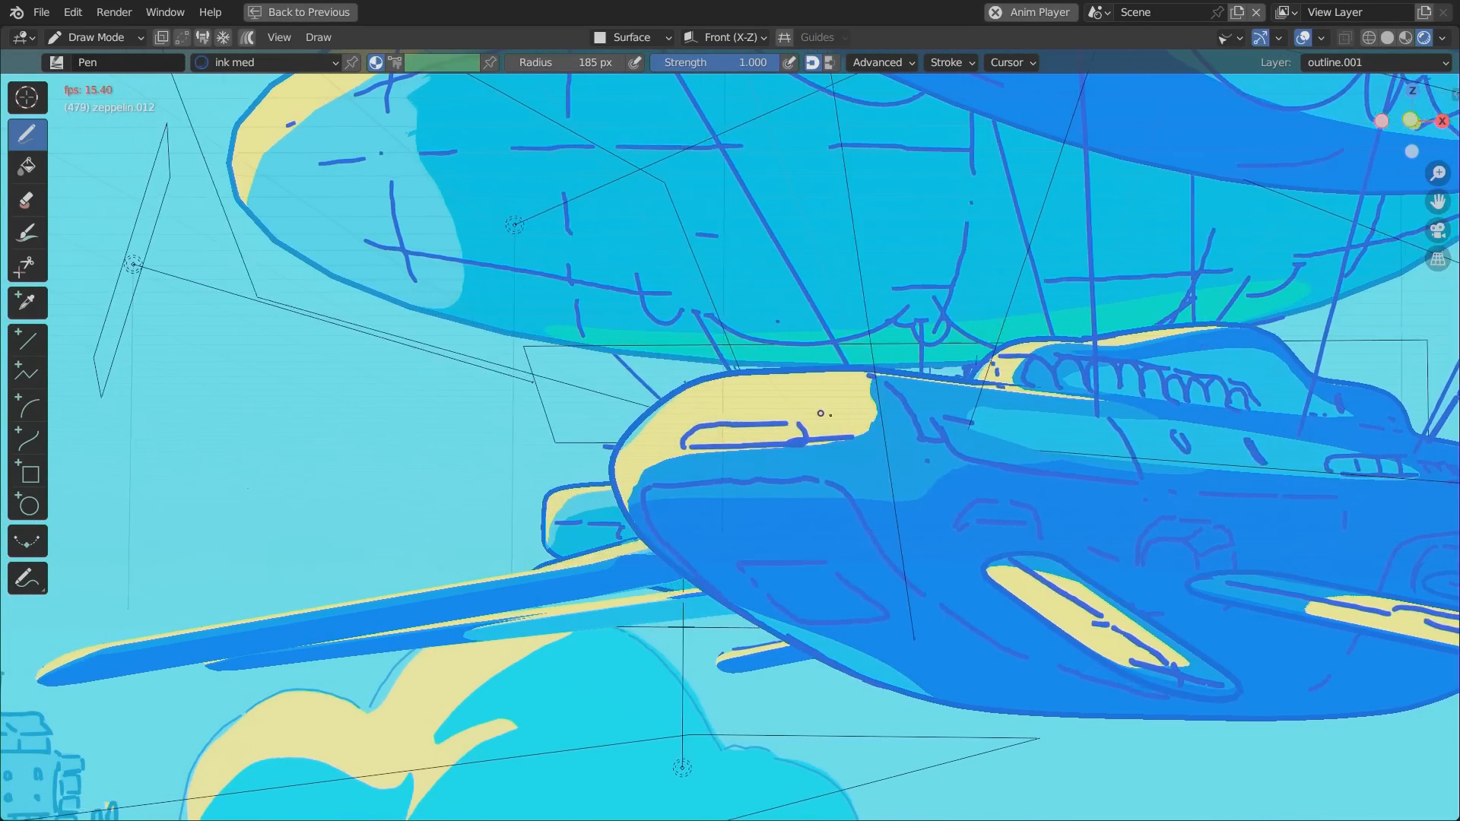
{"action": "key", "text": "space"}
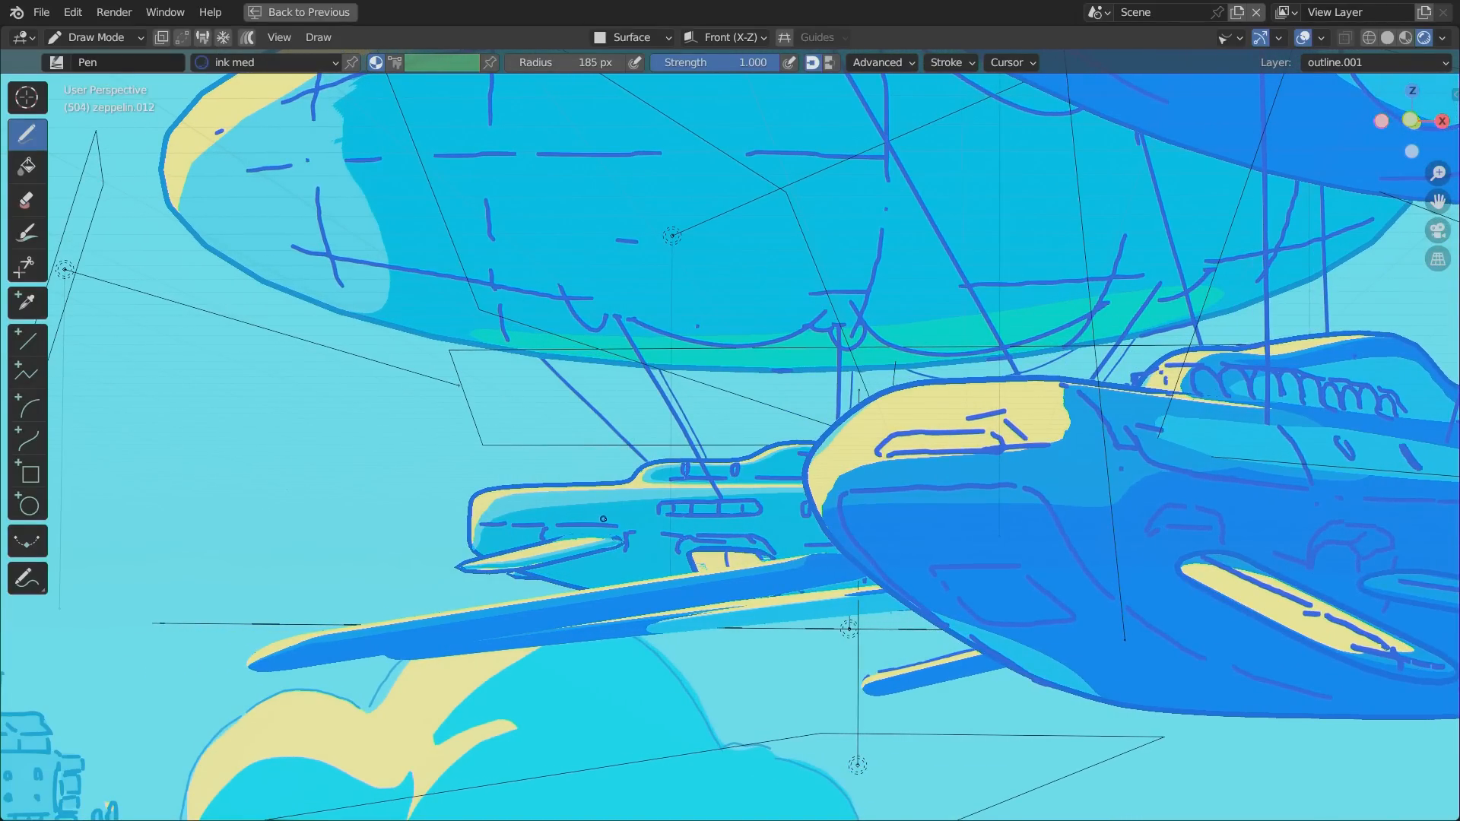
{"action": "key", "text": "space"}
{"action": "key", "text": "space"}
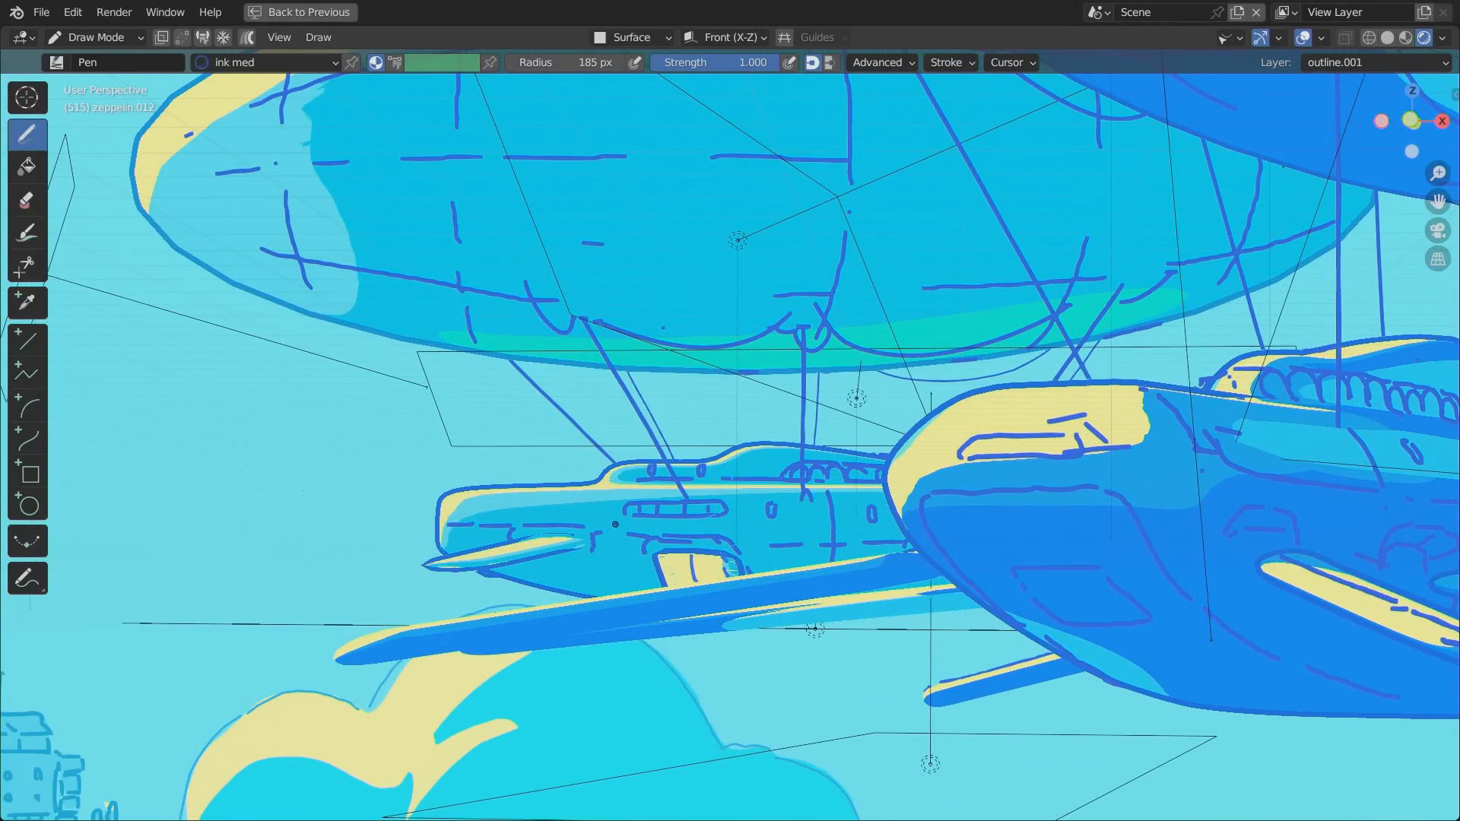
{"action": "key", "text": "space"}
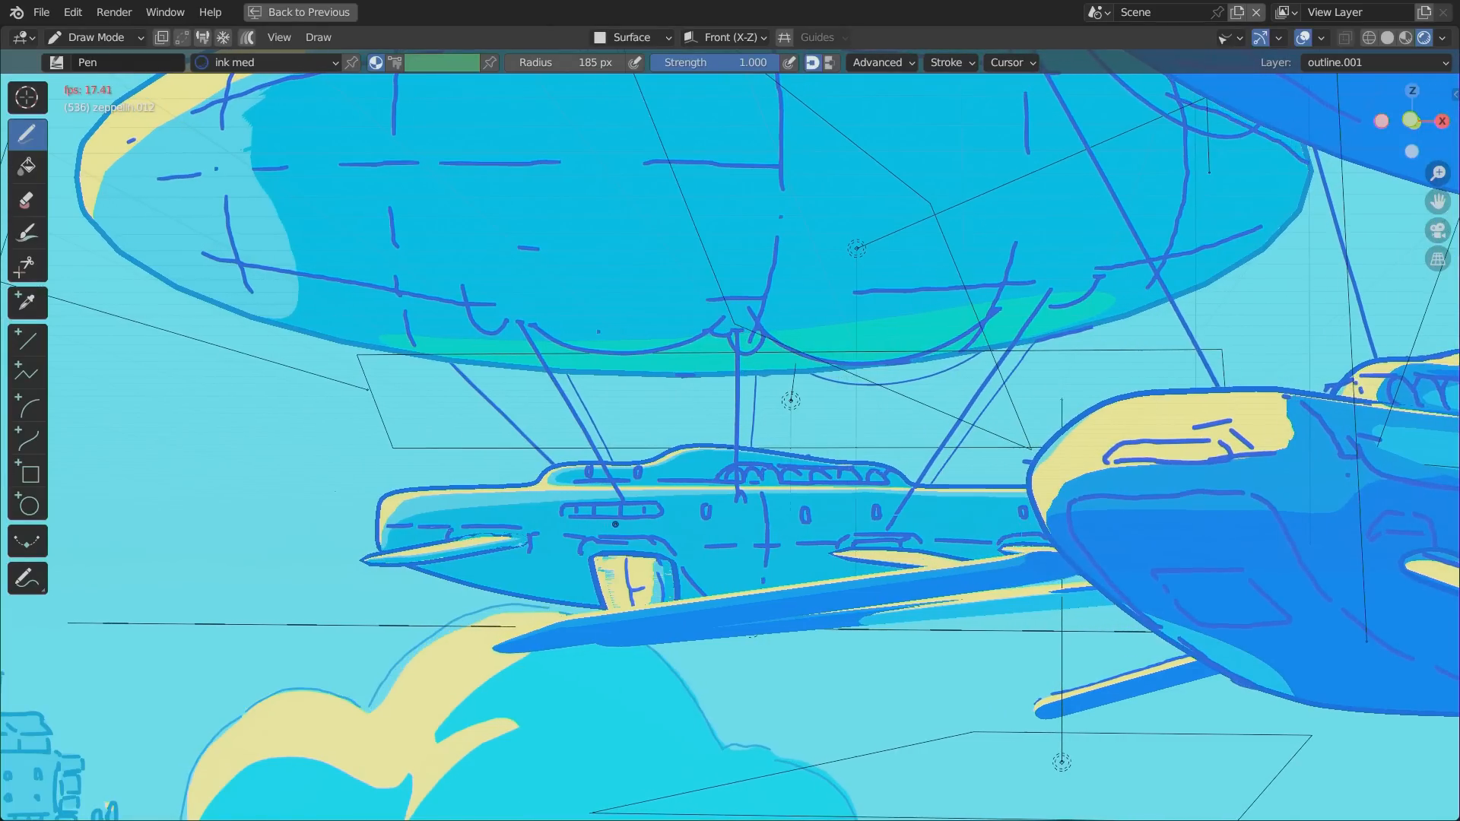
{"action": "key", "text": "space"}
{"action": "left_click", "coordinate": [94, 37]}
{"action": "left_click", "coordinate": [106, 60]}
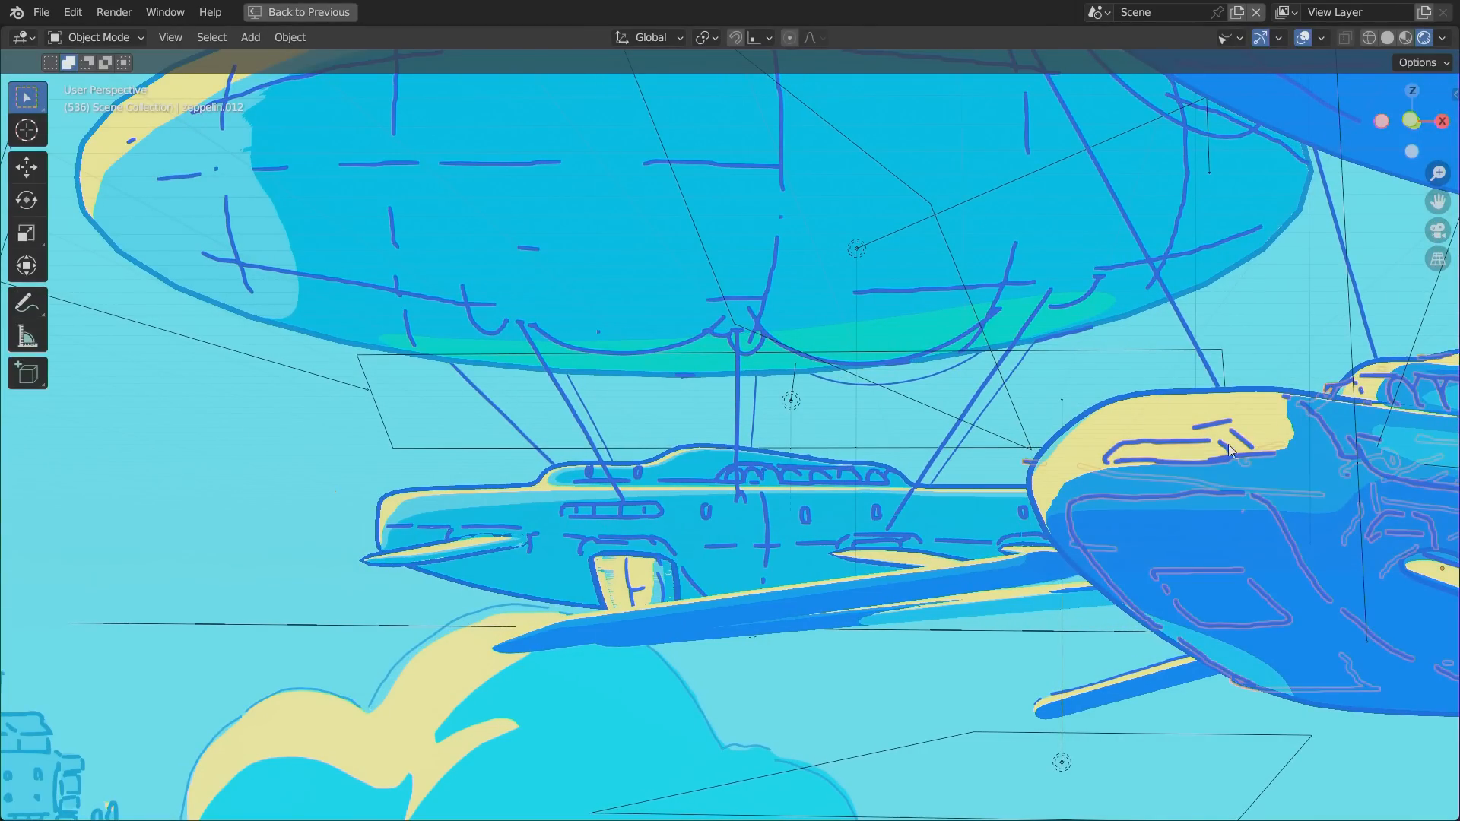
Try moving the near zeppelin's line drawing off its hull, and undo both moves.
{"action": "key", "text": "g"}
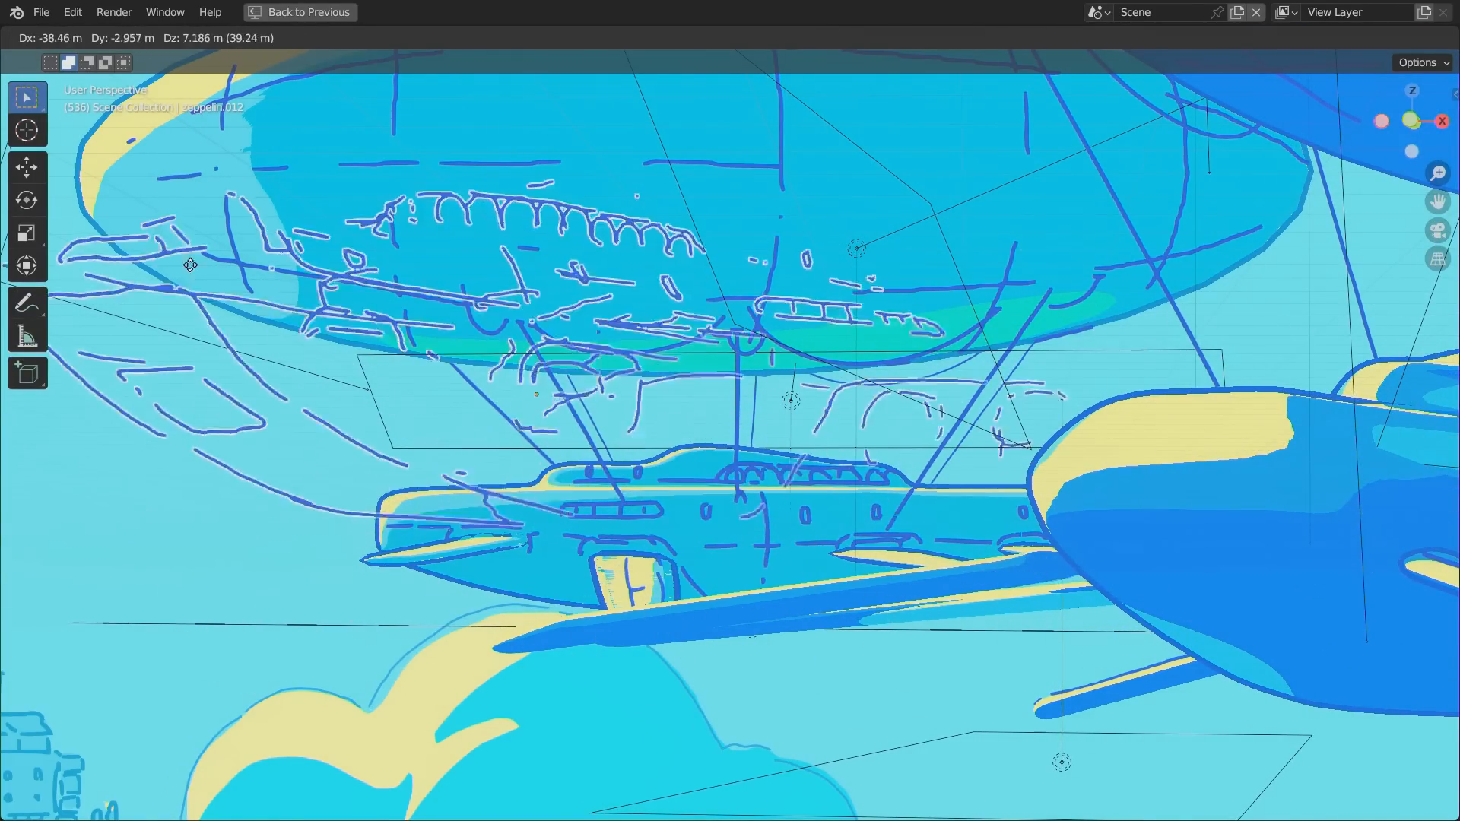
{"action": "left_click", "coordinate": [192, 458]}
{"action": "key", "text": "g"}
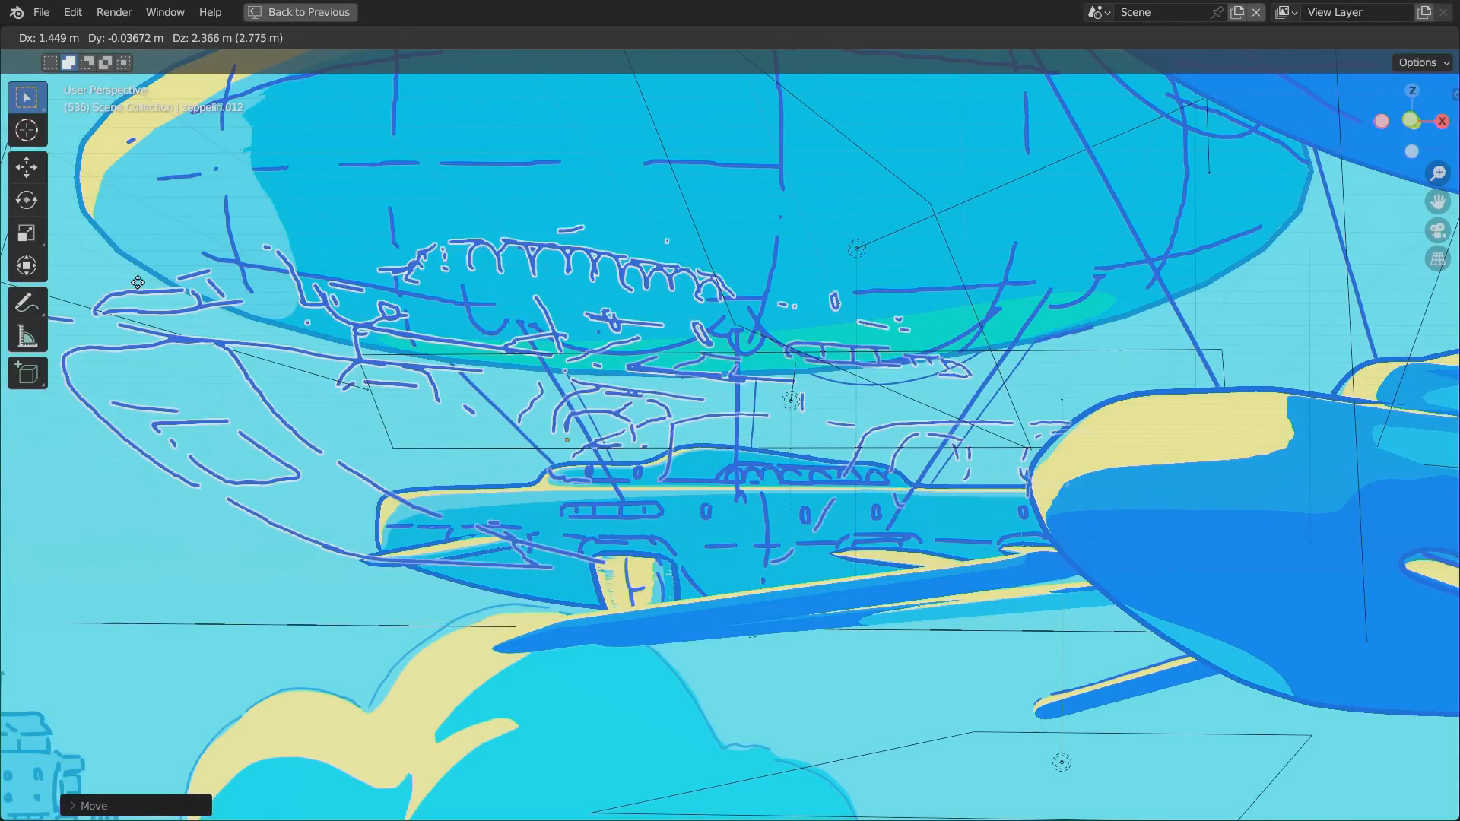
{"action": "left_click", "coordinate": [273, 318]}
{"action": "key", "text": "ctrl+z"}
{"action": "key", "text": "ctrl+z"}
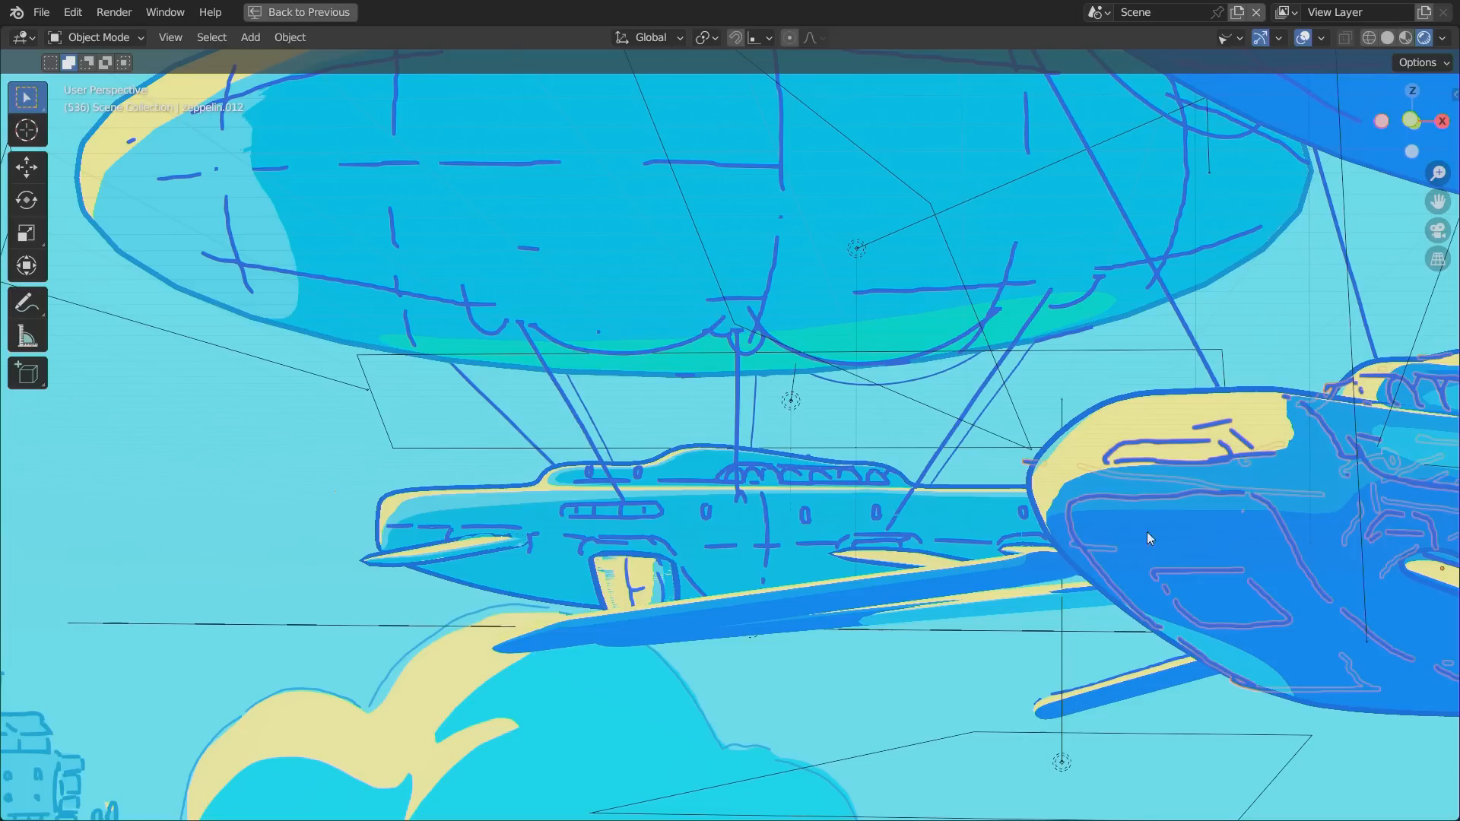
Select the near zeppelin's hull and play the animation, selecting the distant zeppelin's line drawing while it runs, and stop playback.
{"action": "left_click", "coordinate": [1067, 465]}
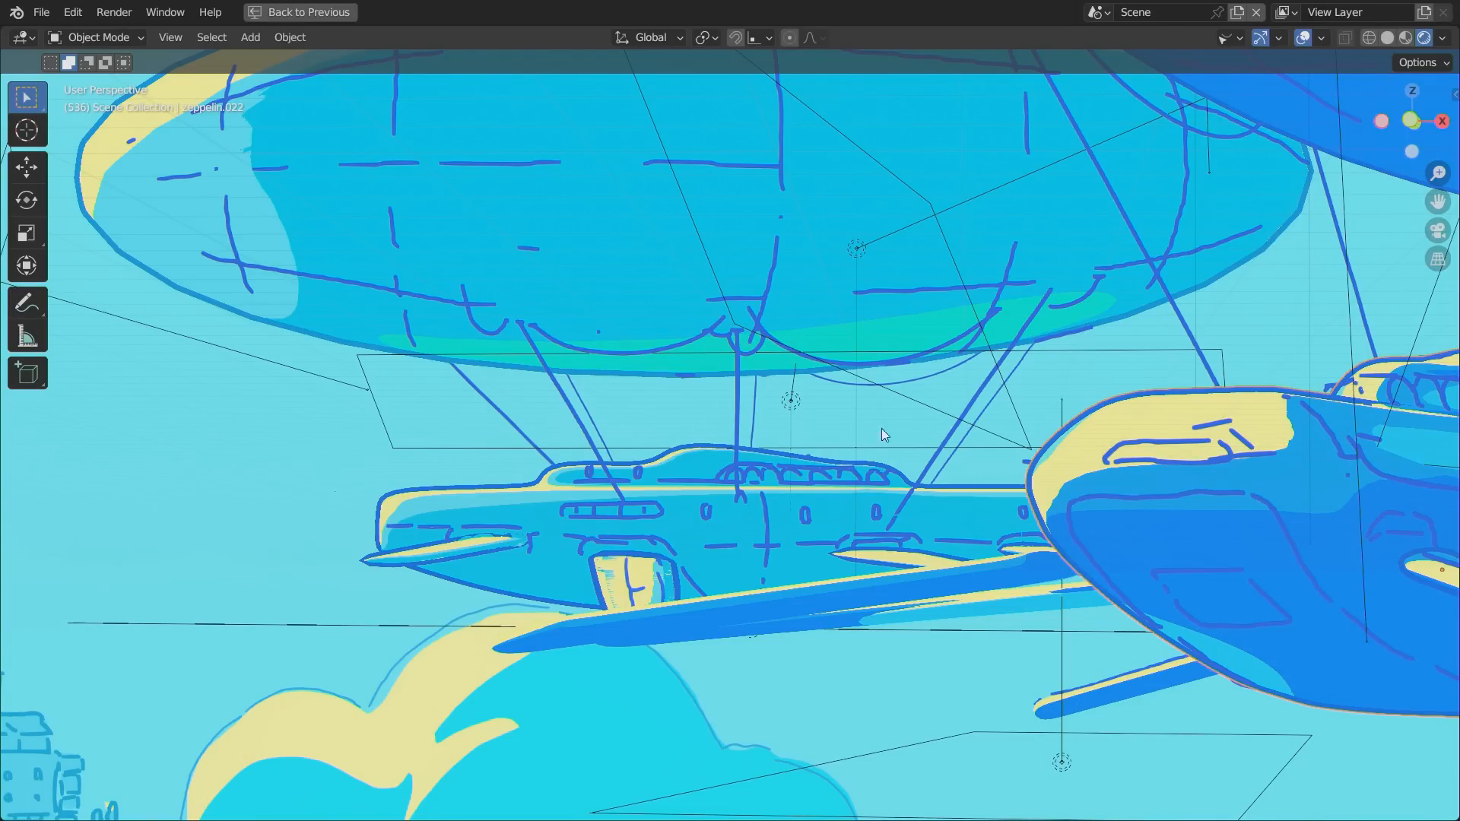
{"action": "key", "text": "space"}
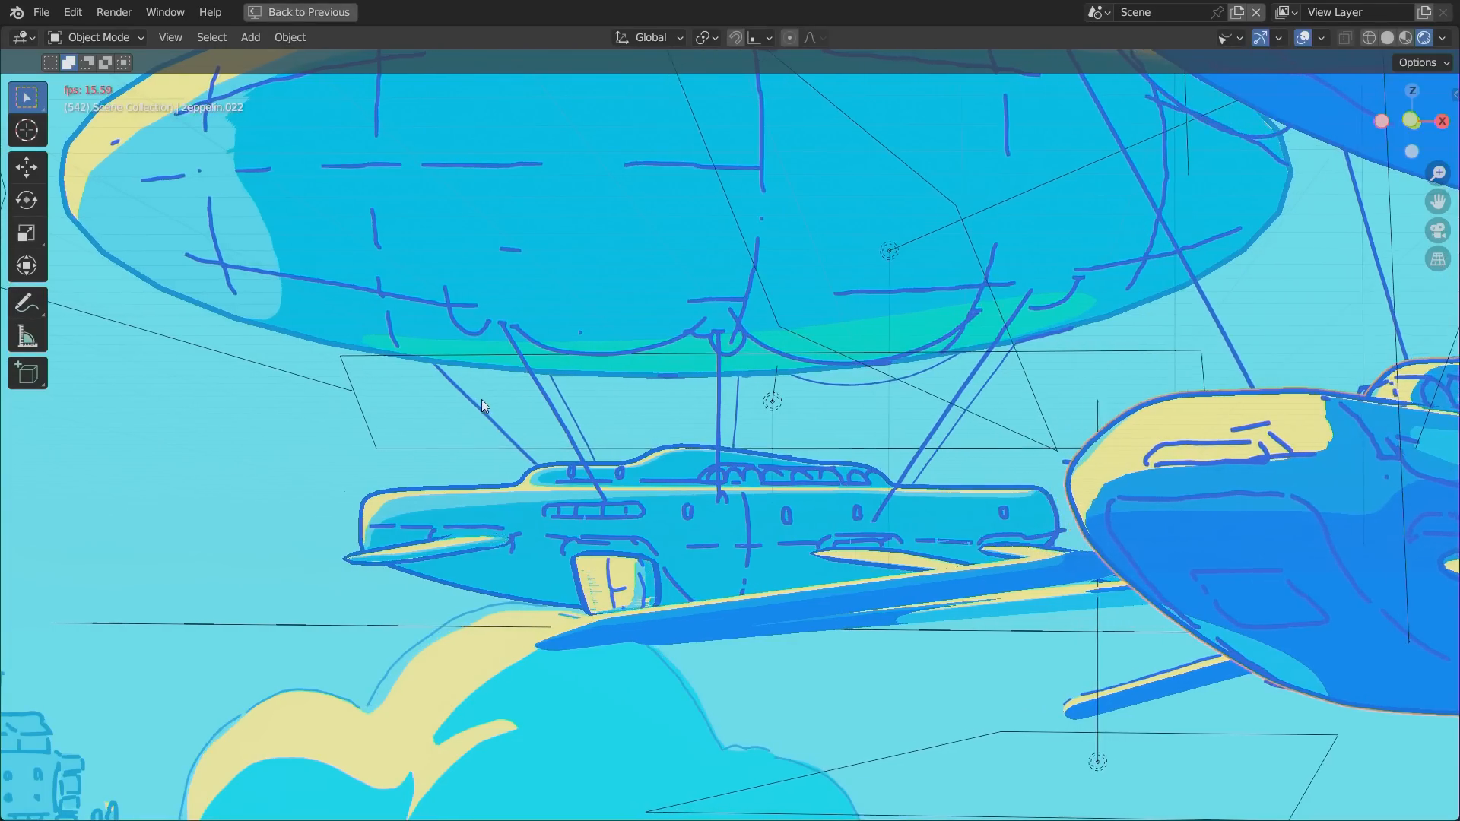
{"action": "key", "text": "space"}
{"action": "key", "text": "space"}
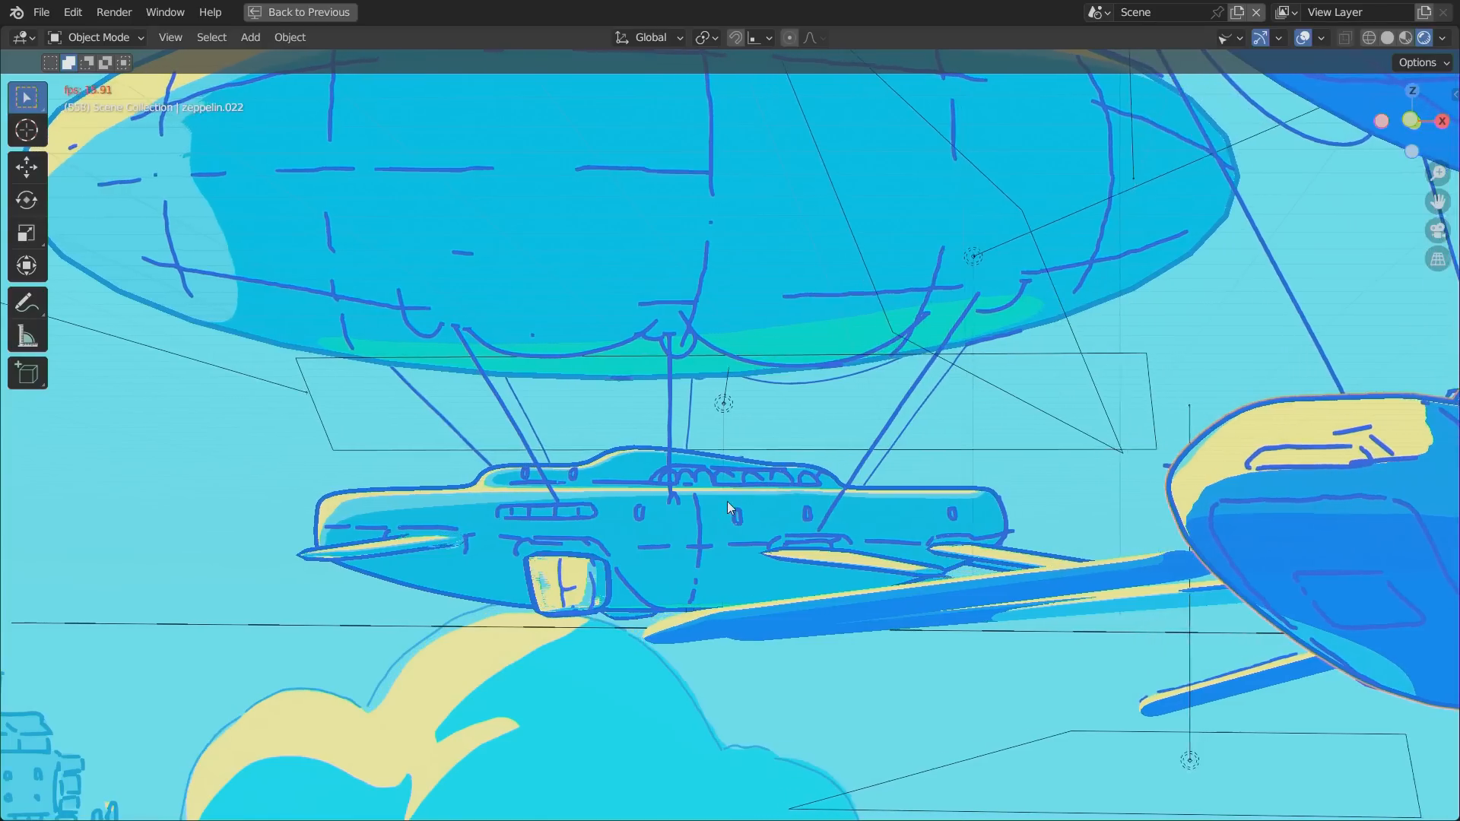
{"action": "left_click", "coordinate": [620, 553]}
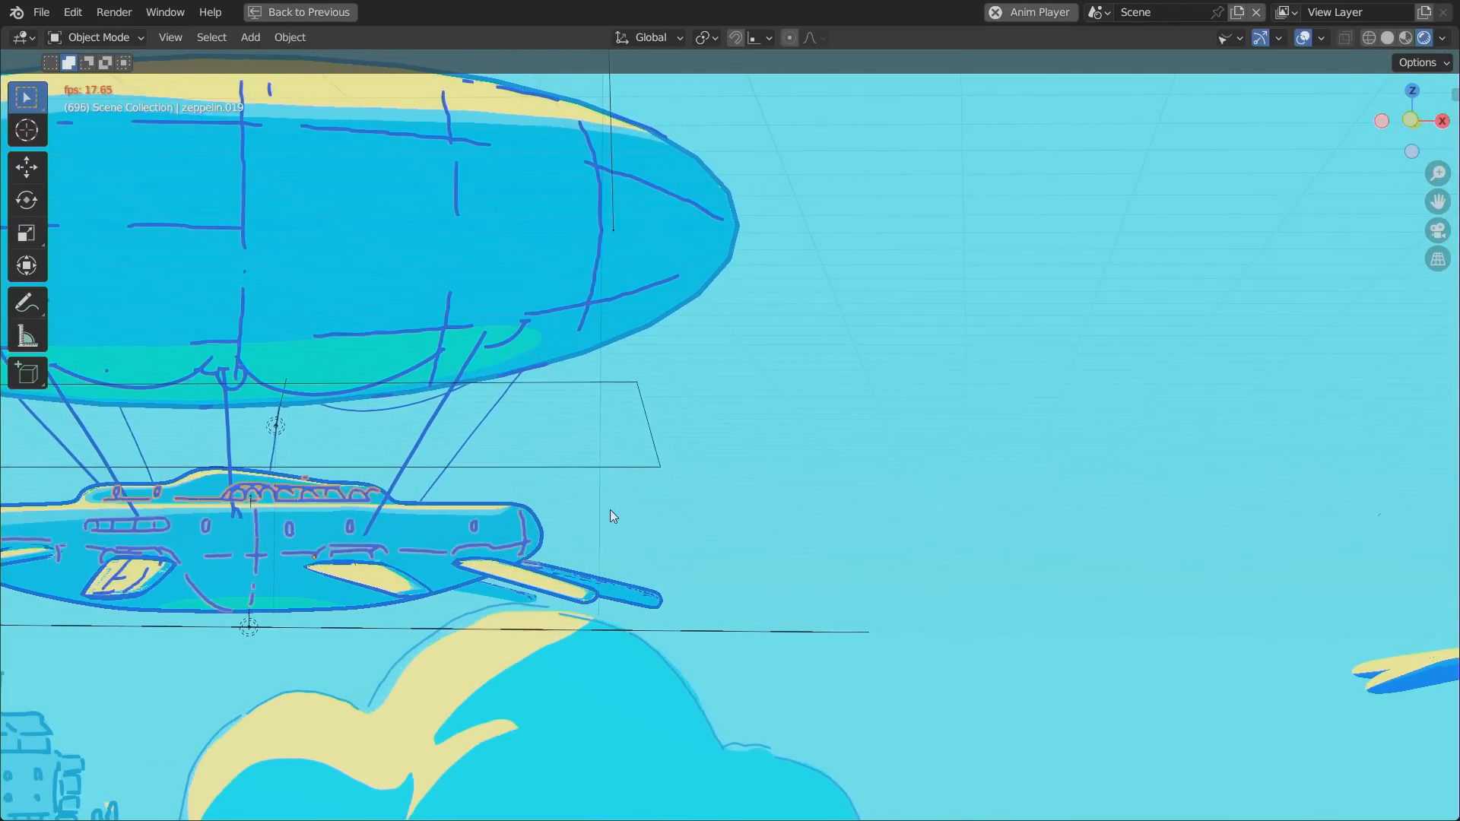
{"action": "key", "text": "space"}
Restore the full layout, frame the departure station in the camera view, and play the animation from frame 396.
{"action": "key", "text": "ctrl+space"}
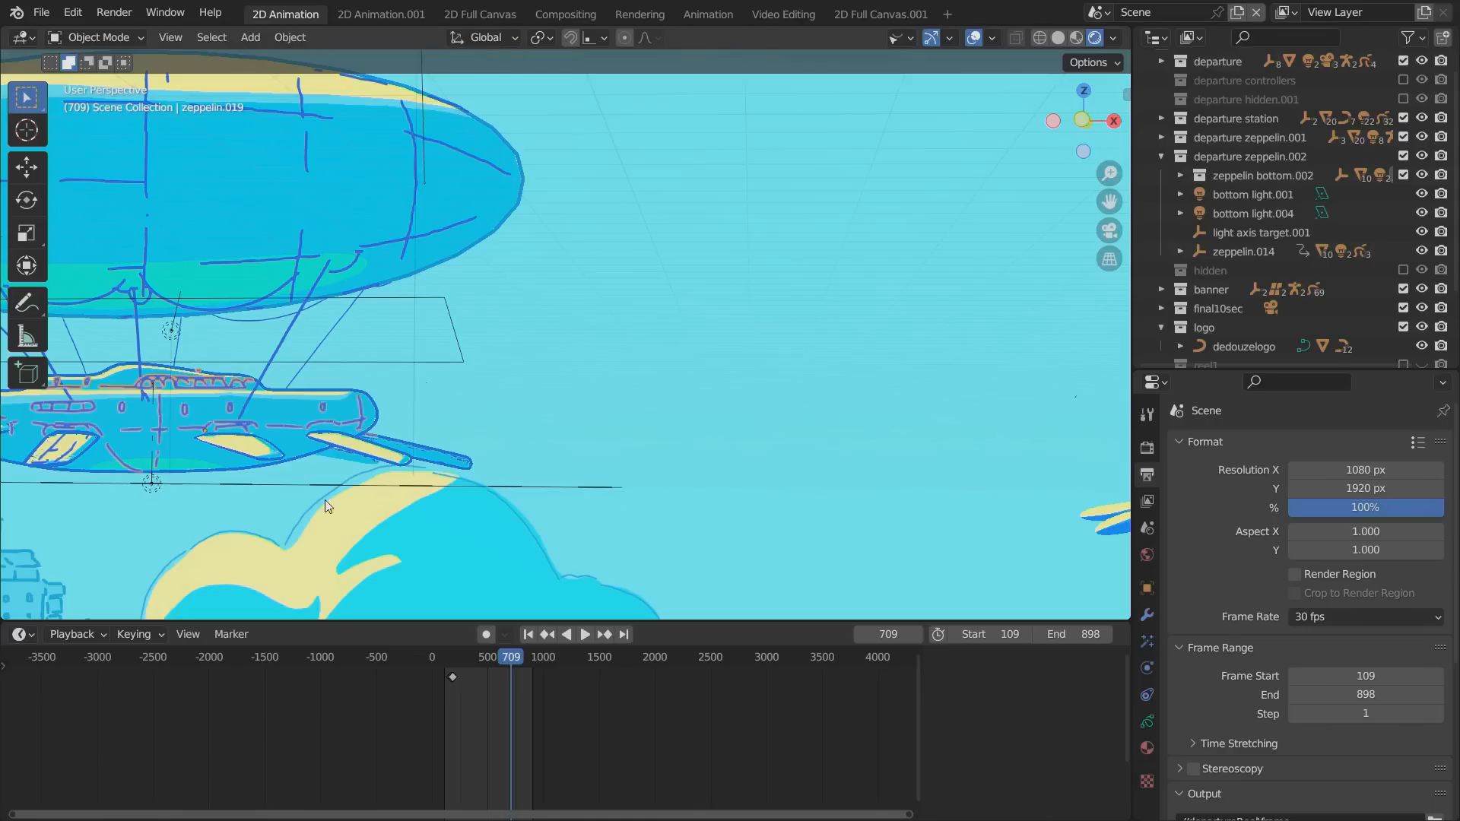
{"action": "mouse_move", "coordinate": [468, 655]}
{"action": "left_mouse_down"}
{"action": "mouse_move", "coordinate": [454, 654]}
{"action": "mouse_move", "coordinate": [485, 655]}
{"action": "left_mouse_up"}
{"action": "key", "text": "KP_0"}
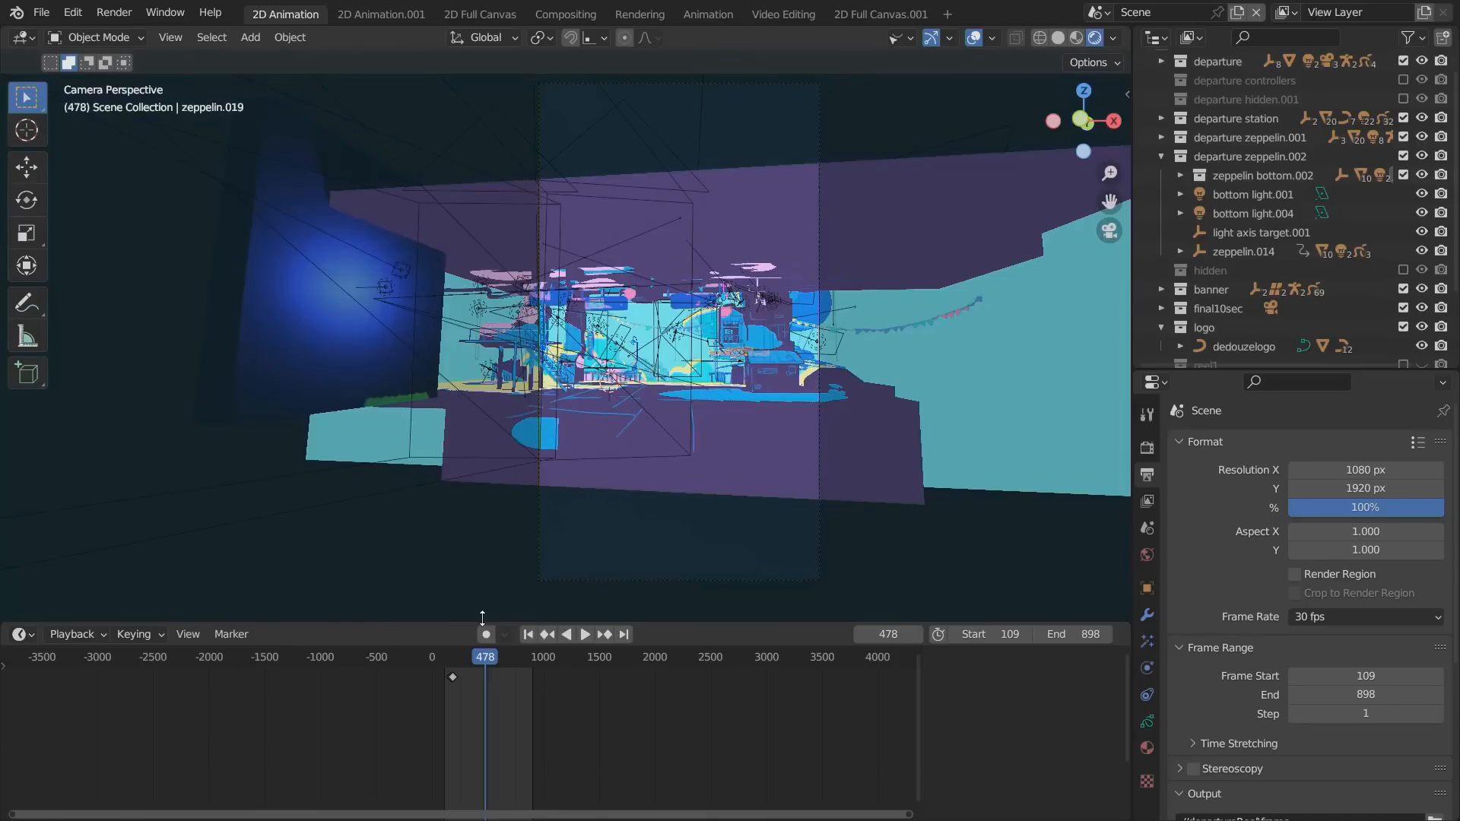
{"action": "scroll", "coordinate": [483, 618], "scroll_direction": "down", "scroll_amount": 1}
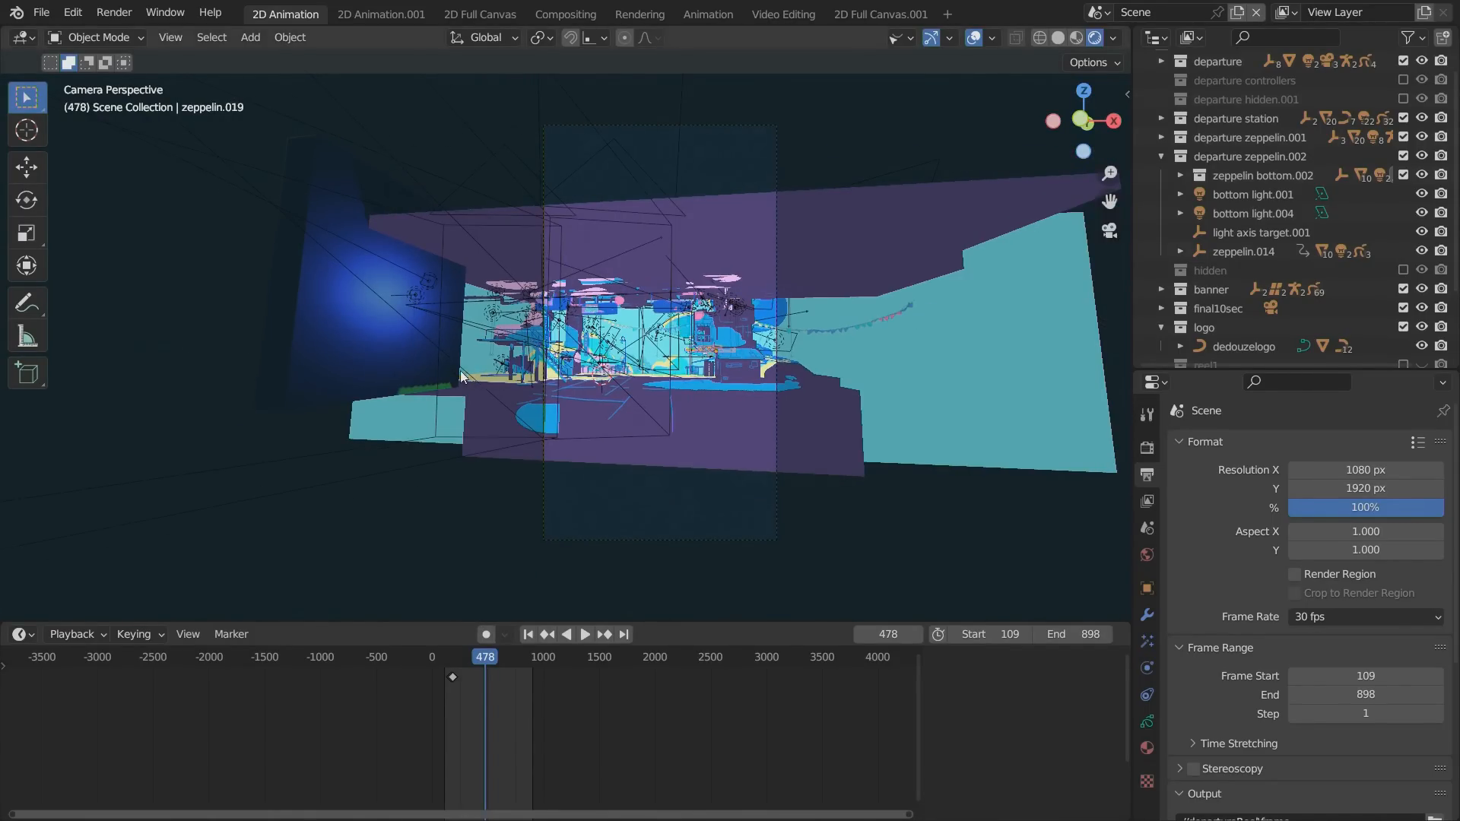
{"action": "scroll", "coordinate": [459, 371], "scroll_direction": "up", "scroll_amount": 8}
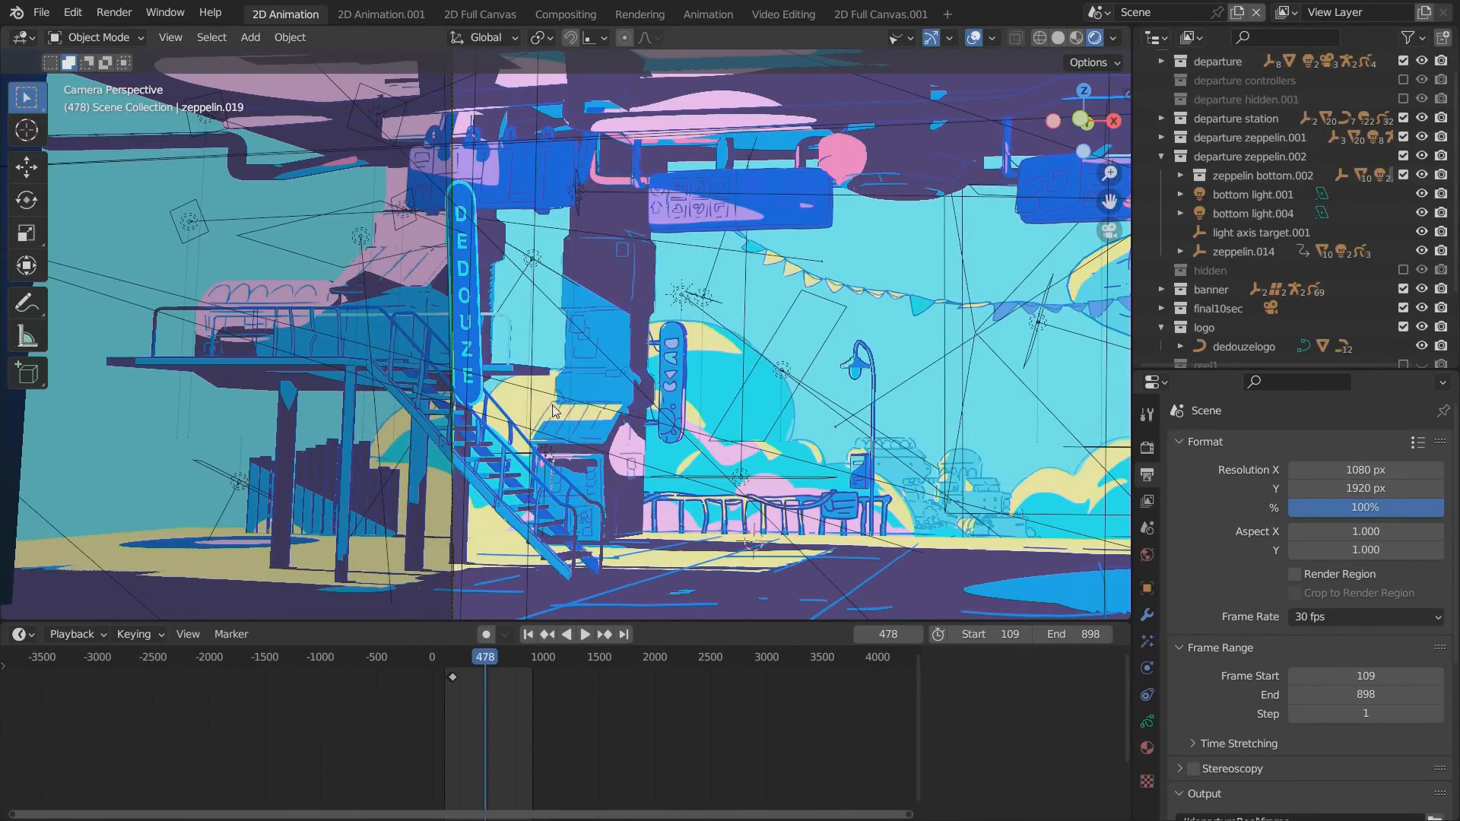
{"action": "left_click_drag", "start_coordinate": [515, 389], "coordinate": [332, 359], "text": "alt+shift"}
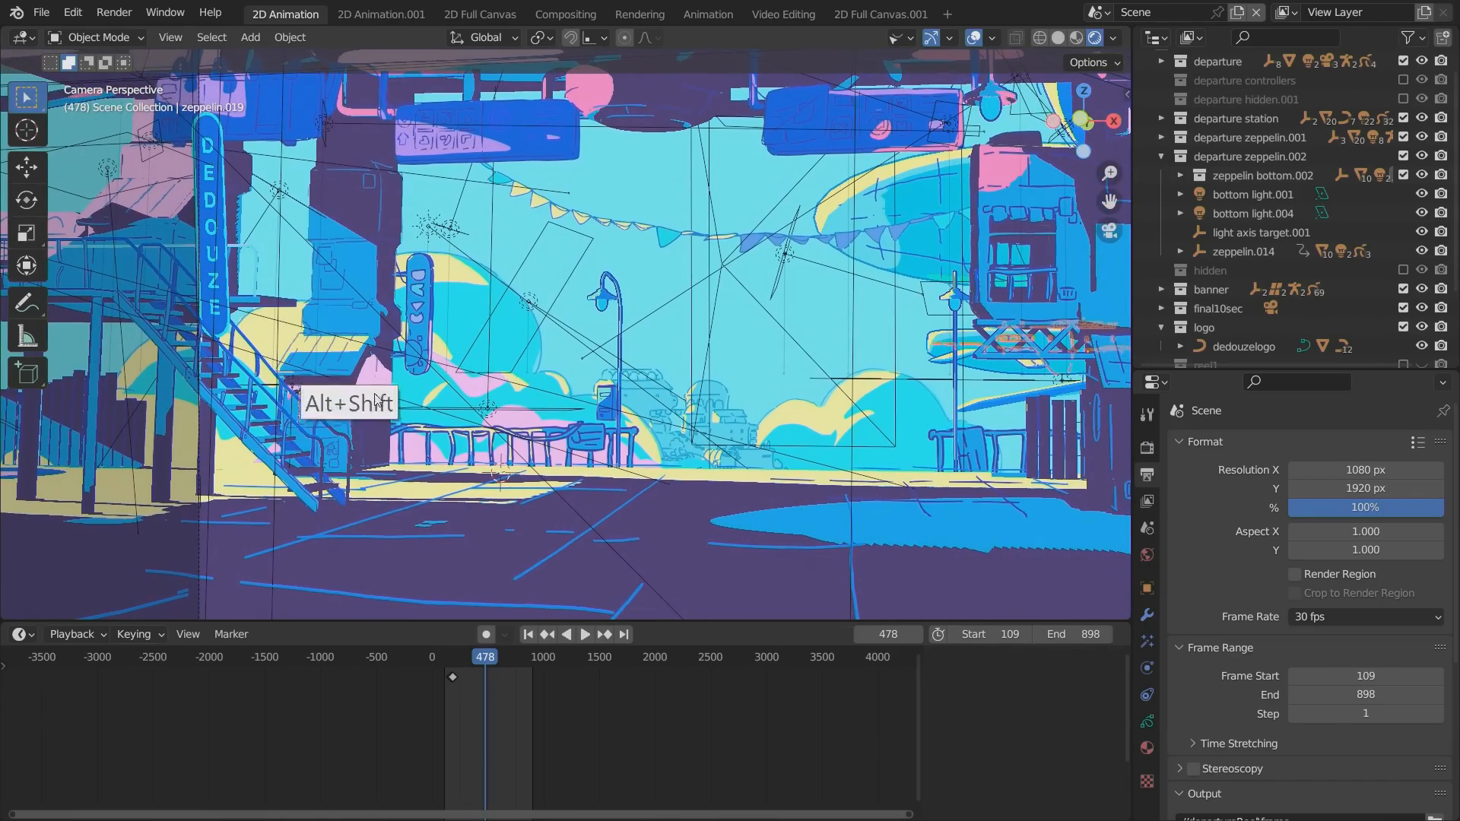
{"action": "mouse_move", "coordinate": [488, 651]}
{"action": "left_mouse_down"}
{"action": "mouse_move", "coordinate": [451, 660]}
{"action": "mouse_move", "coordinate": [508, 661]}
{"action": "mouse_move", "coordinate": [445, 654]}
{"action": "mouse_move", "coordinate": [476, 659]}
{"action": "left_mouse_up"}
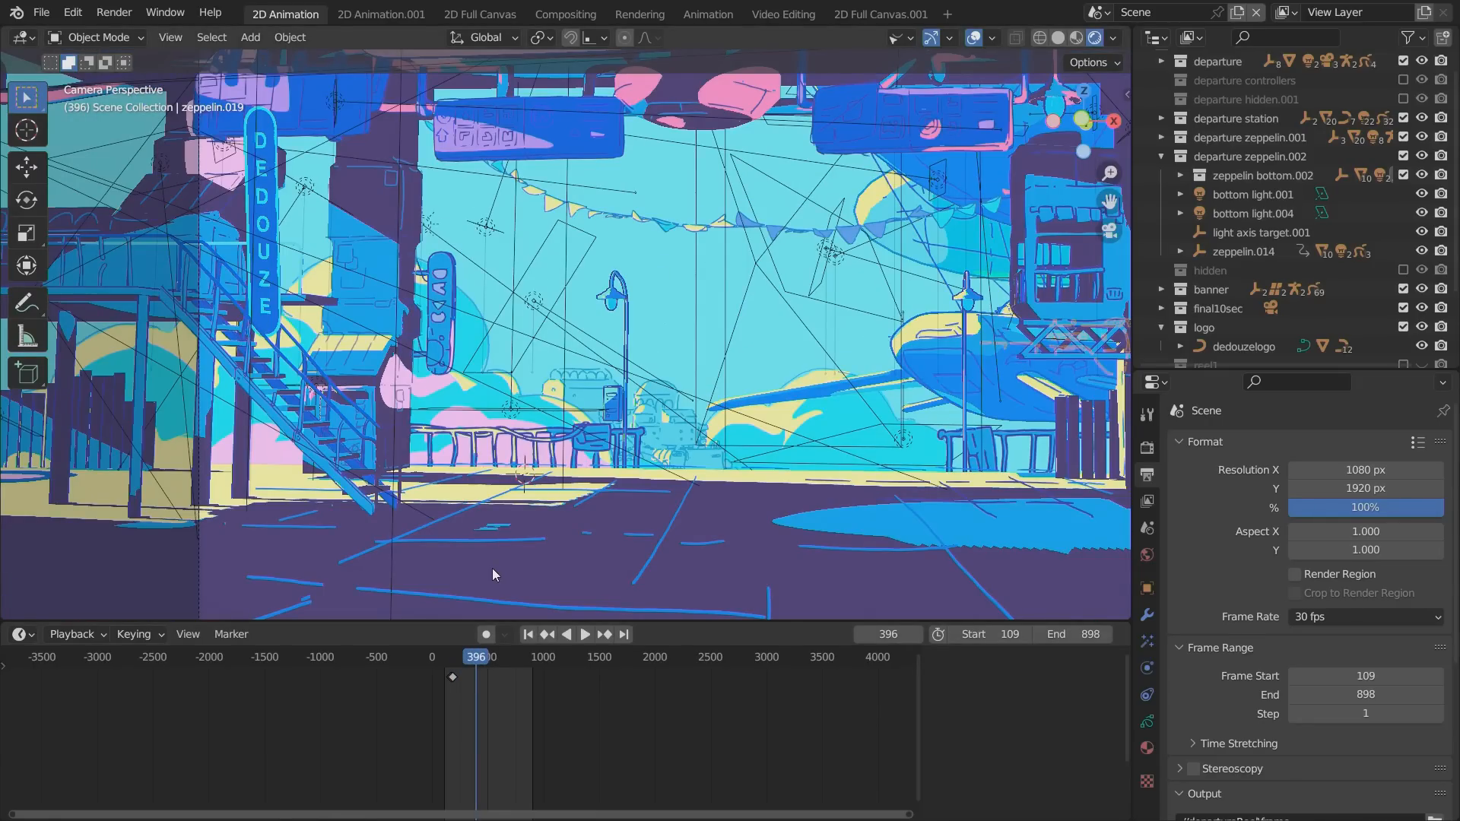
{"action": "key", "text": "space"}
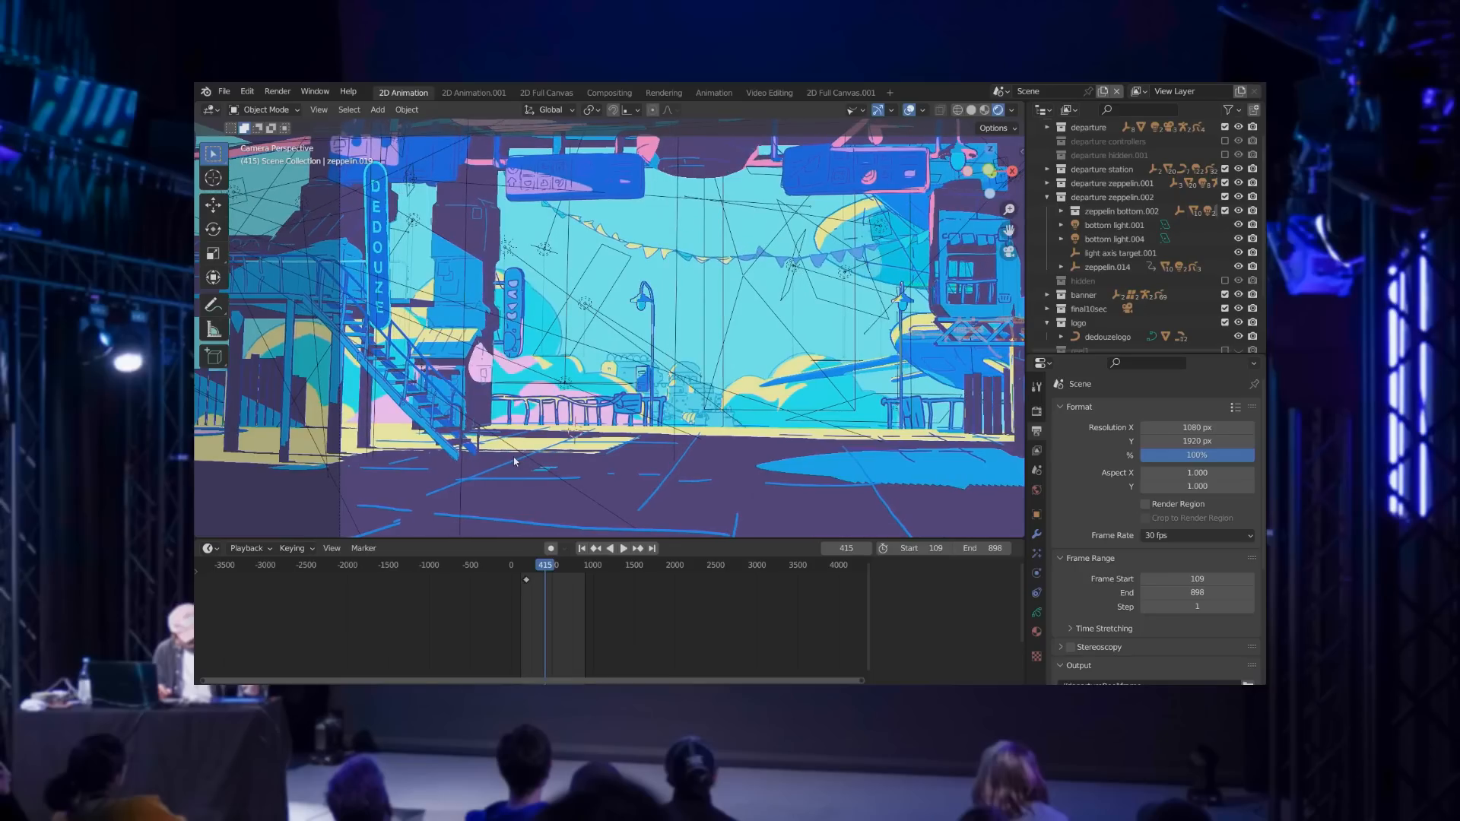
Start a new 2D Animation file, discarding unsaved changes to the departure scene.
{"action": "left_click", "coordinate": [225, 92]}
{"action": "mouse_move", "coordinate": [236, 109]}
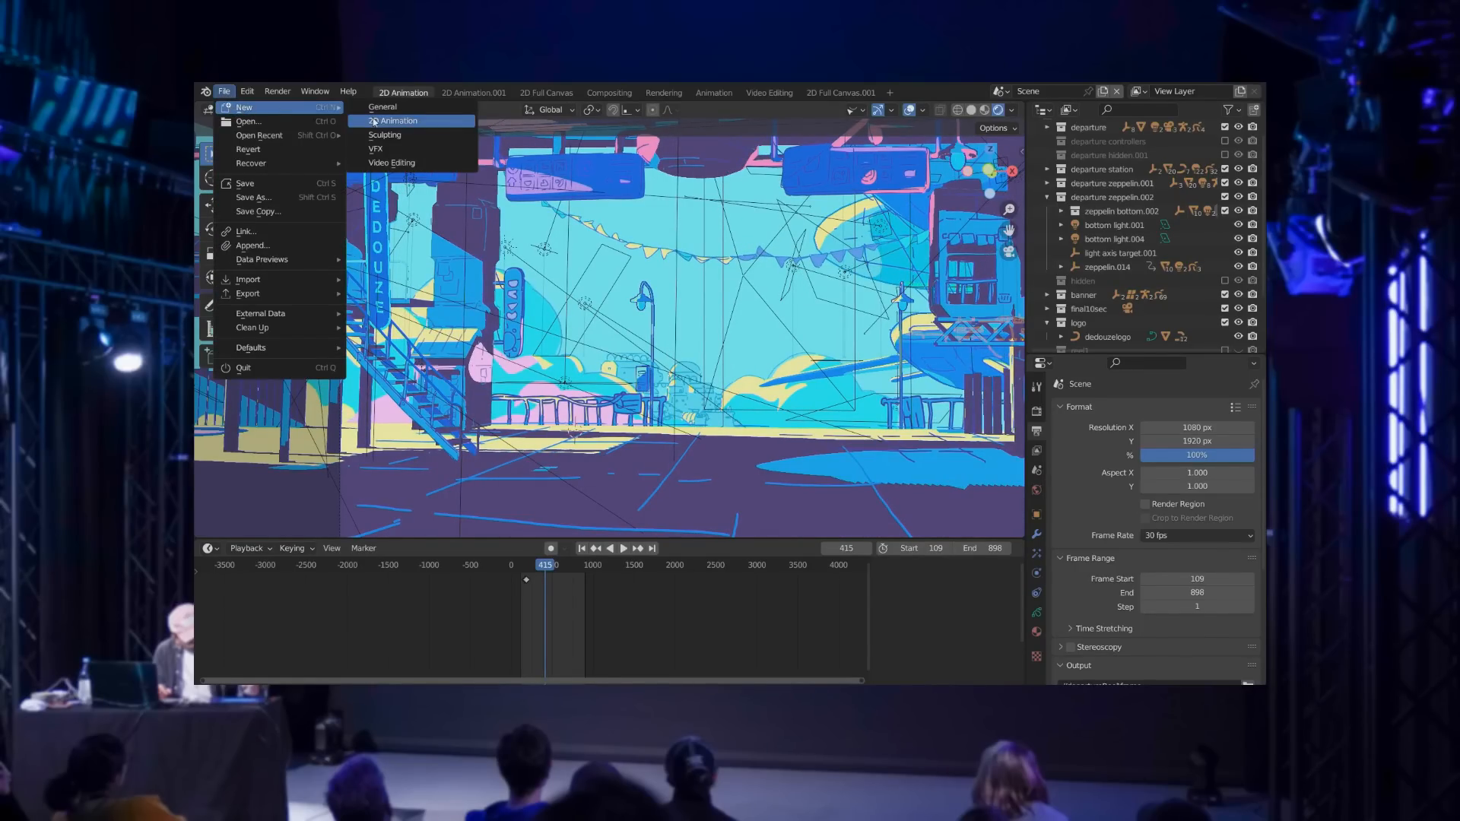
{"action": "left_click", "coordinate": [225, 92]}
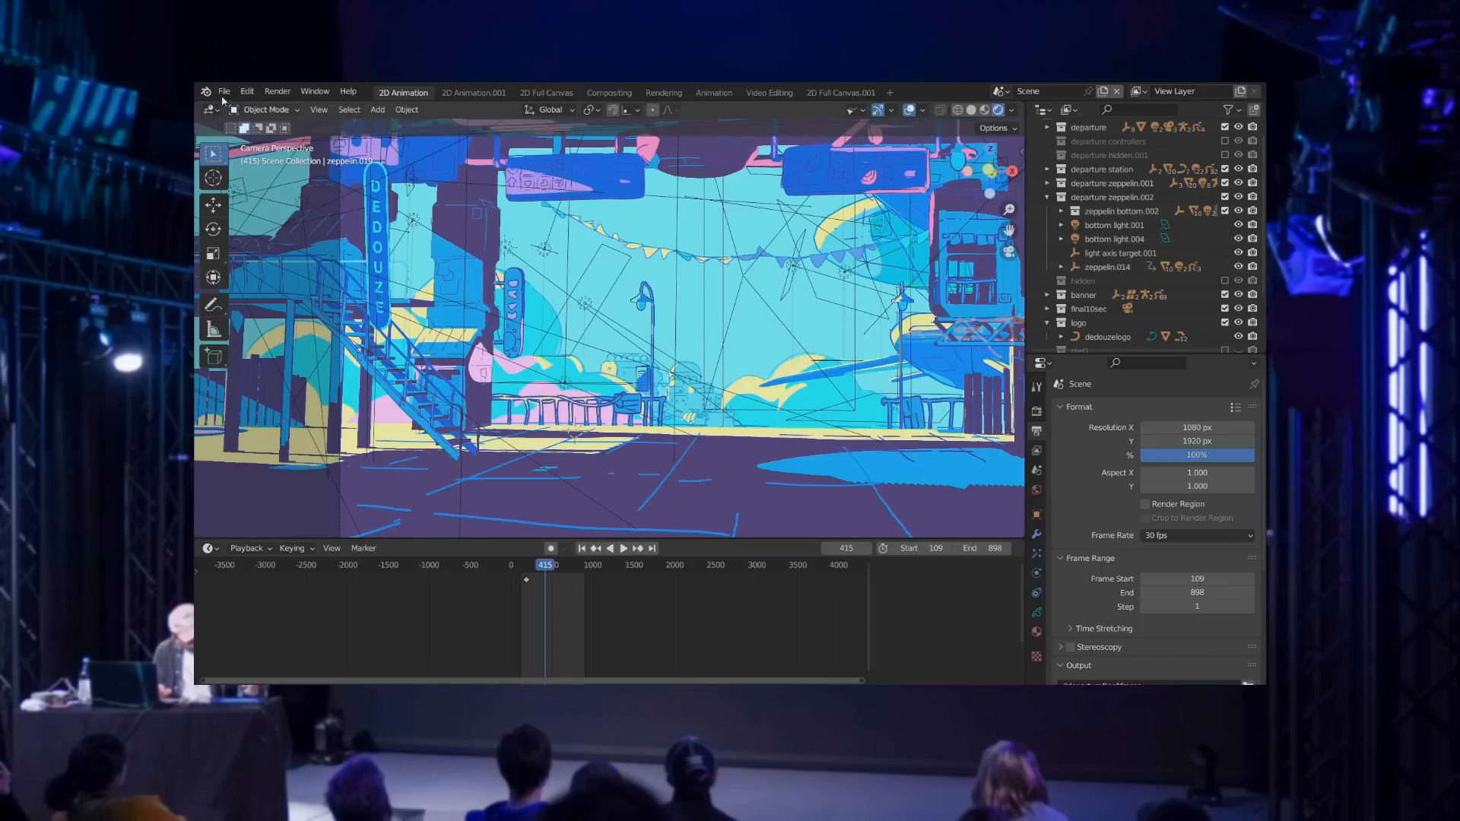
{"action": "left_click", "coordinate": [224, 92]}
{"action": "mouse_move", "coordinate": [234, 113]}
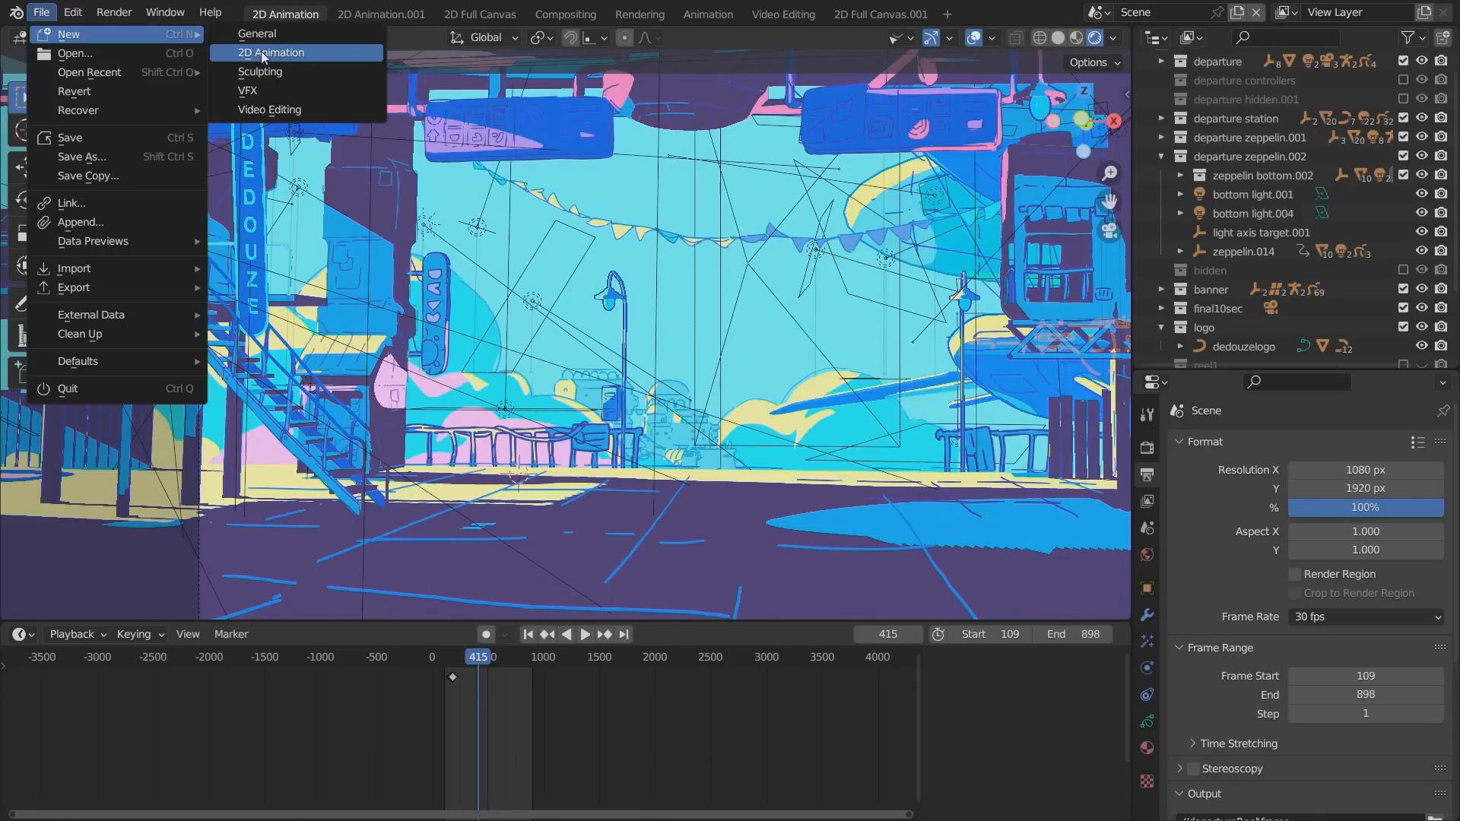
{"action": "left_click", "coordinate": [252, 53]}
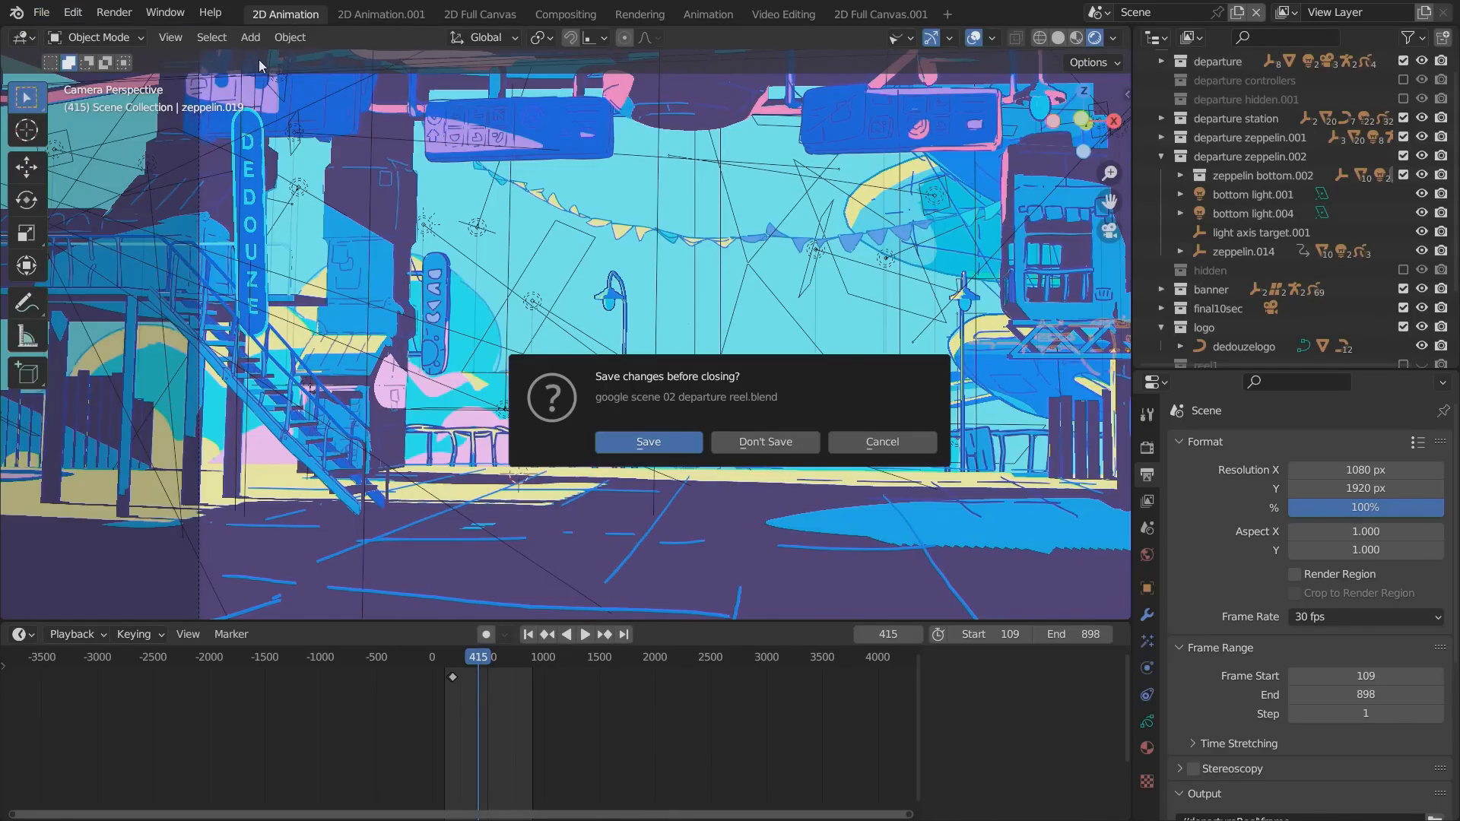
{"action": "left_click", "coordinate": [713, 450]}
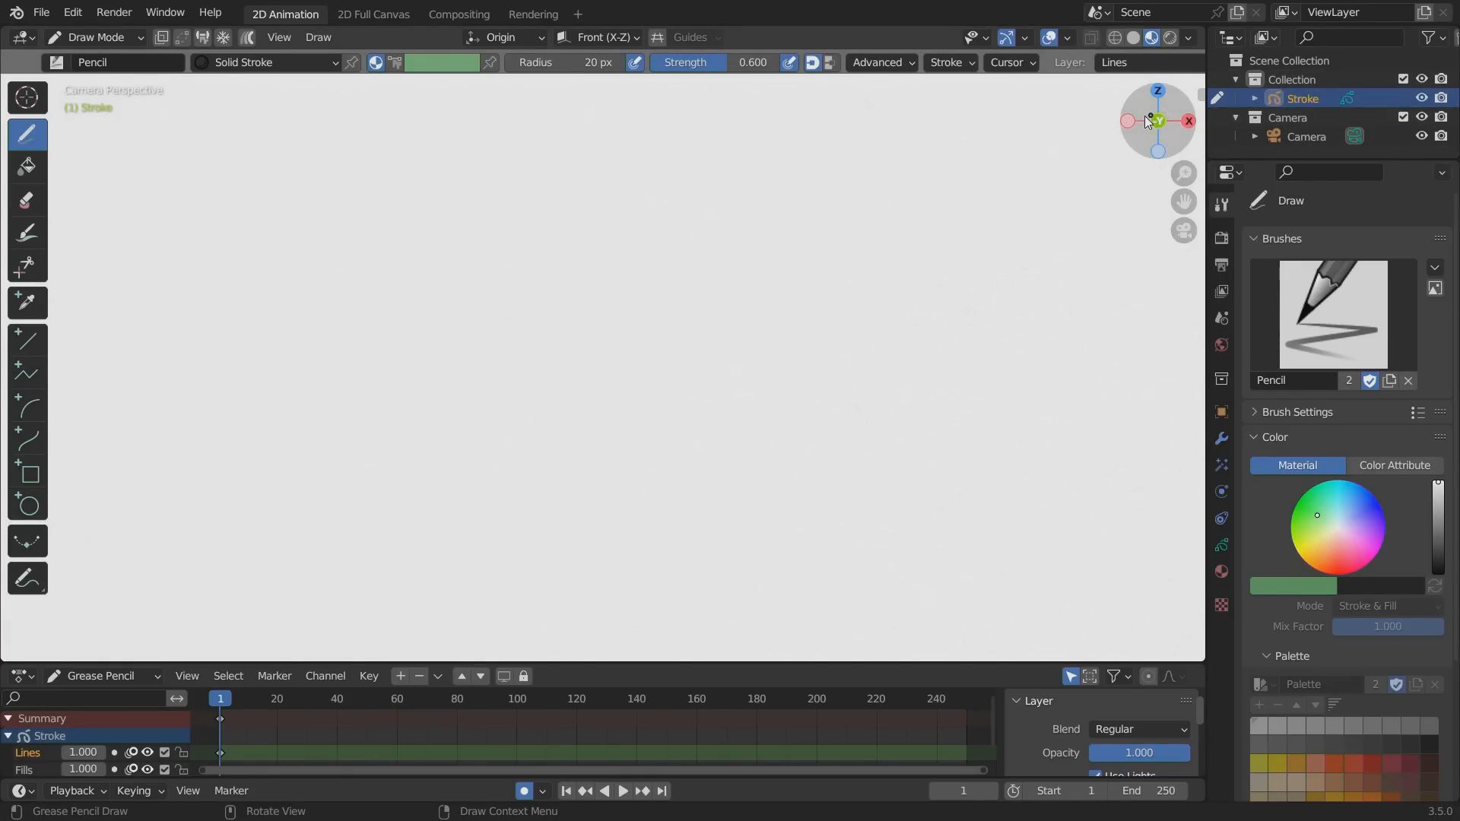
Draw a freehand zigzag stroke across the canvas with the Pencil brush and view it in perspective and through the camera.
{"action": "mouse_move", "coordinate": [876, 367]}
{"action": "left_mouse_down"}
{"action": "mouse_move", "coordinate": [471, 293]}
{"action": "mouse_move", "coordinate": [166, 477]}
{"action": "left_mouse_up"}
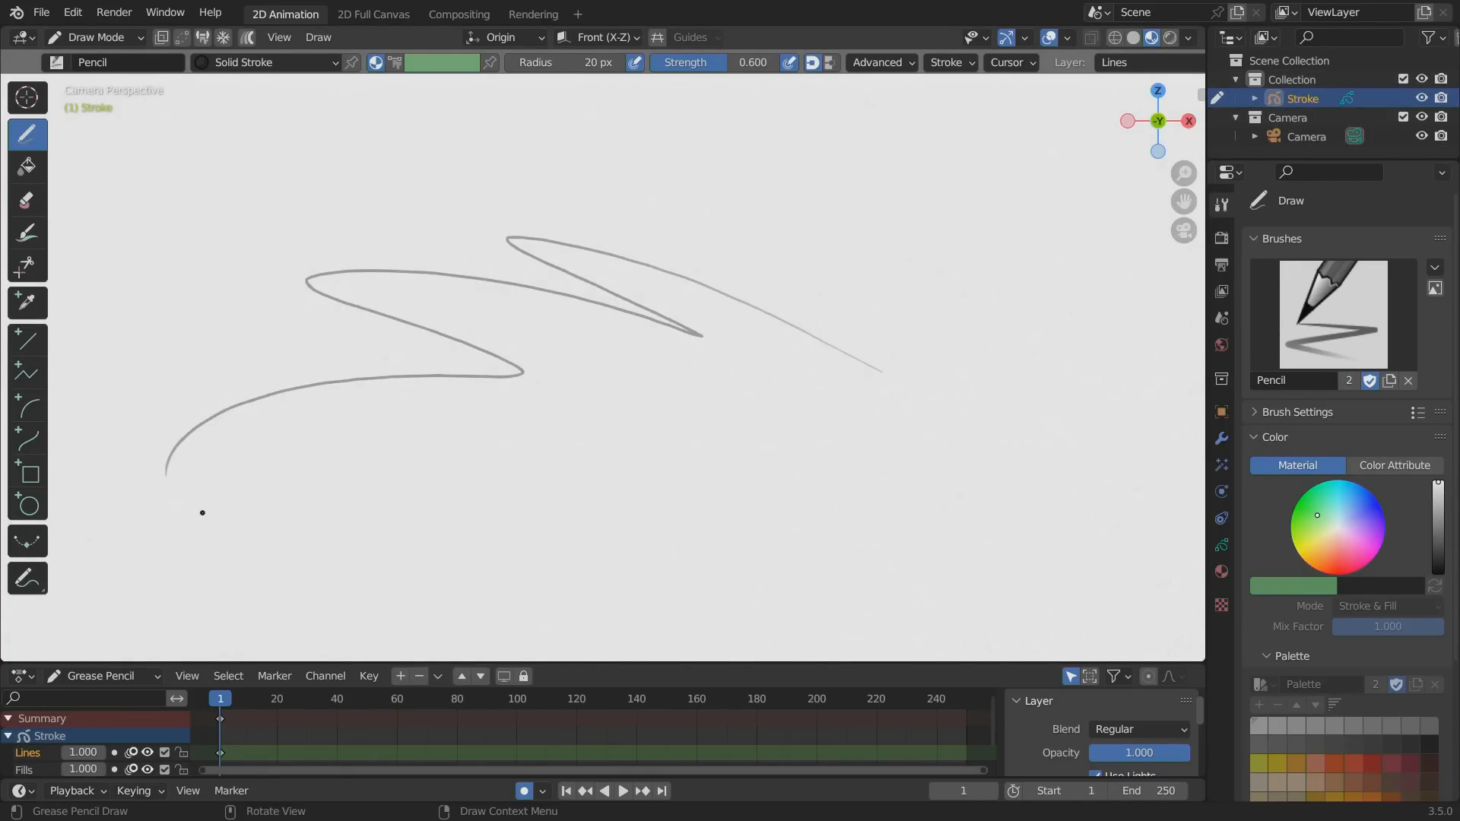
{"action": "mouse_move", "coordinate": [1152, 107]}
{"action": "left_mouse_down"}
{"action": "mouse_move", "coordinate": [1081, 150]}
{"action": "mouse_move", "coordinate": [1178, 207]}
{"action": "mouse_move", "coordinate": [1159, 343]}
{"action": "left_mouse_up"}
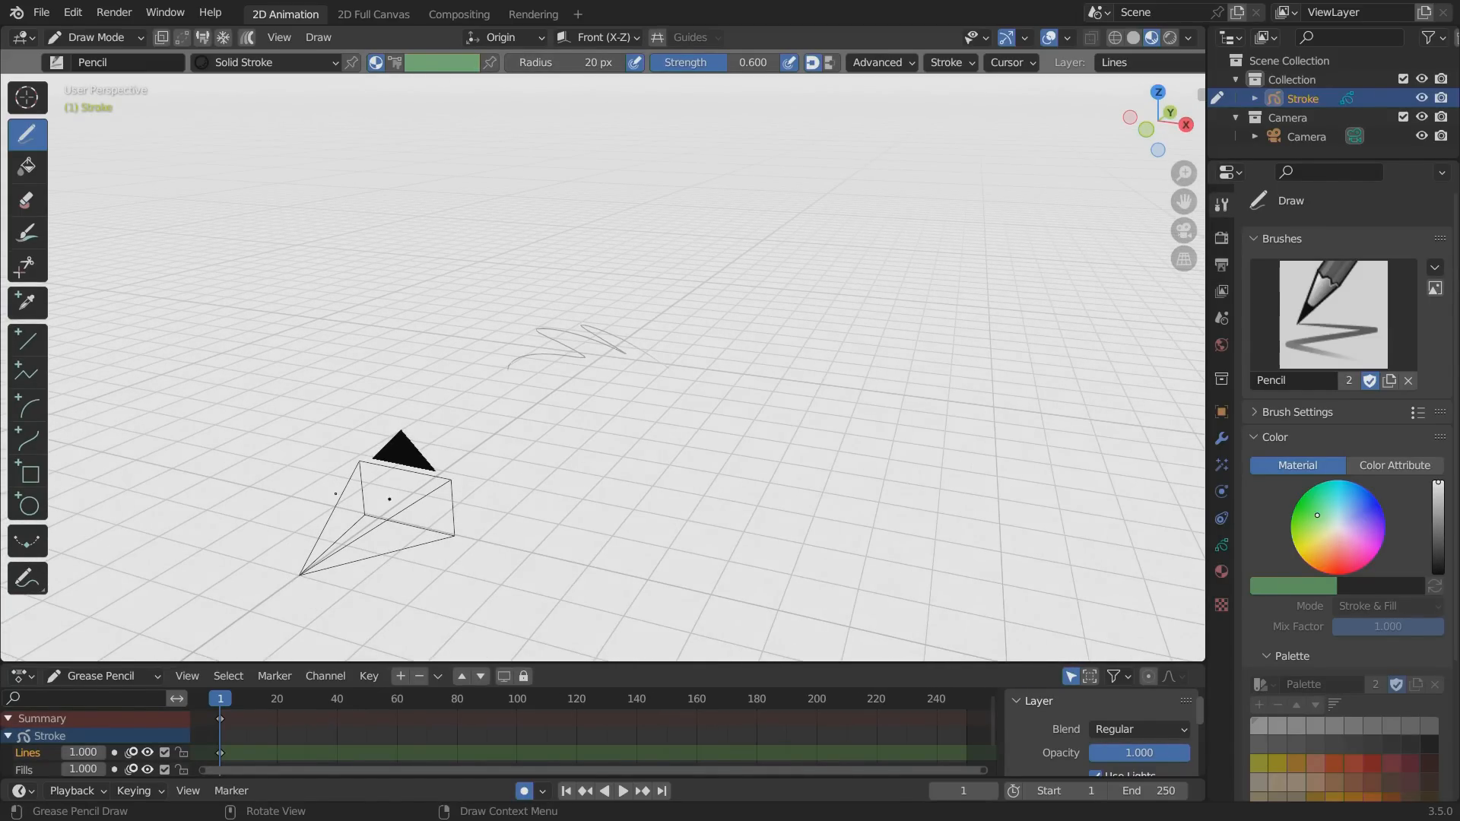
{"action": "key", "text": "KP_0"}
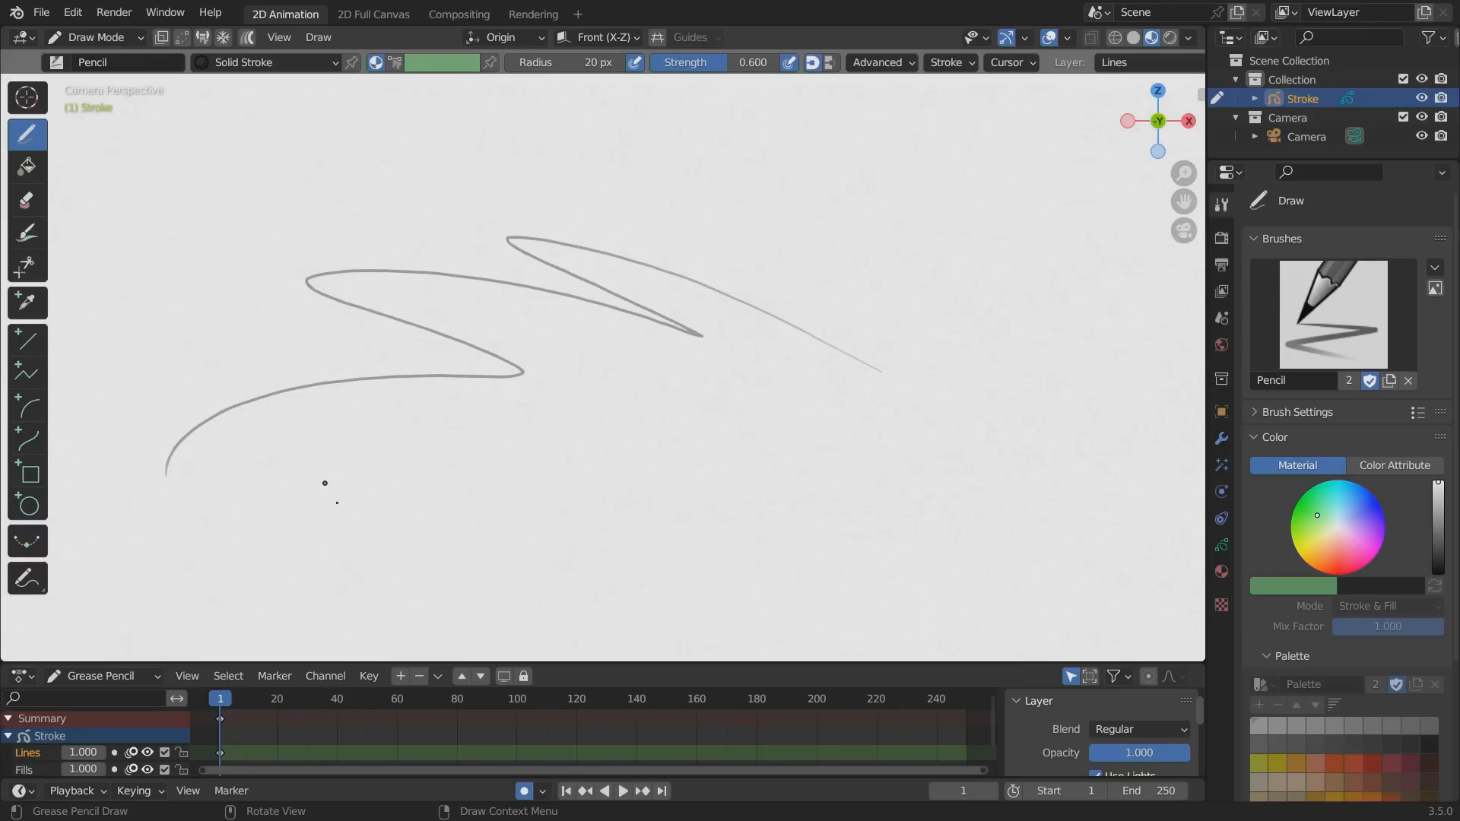
{"action": "key", "text": "KP_0"}
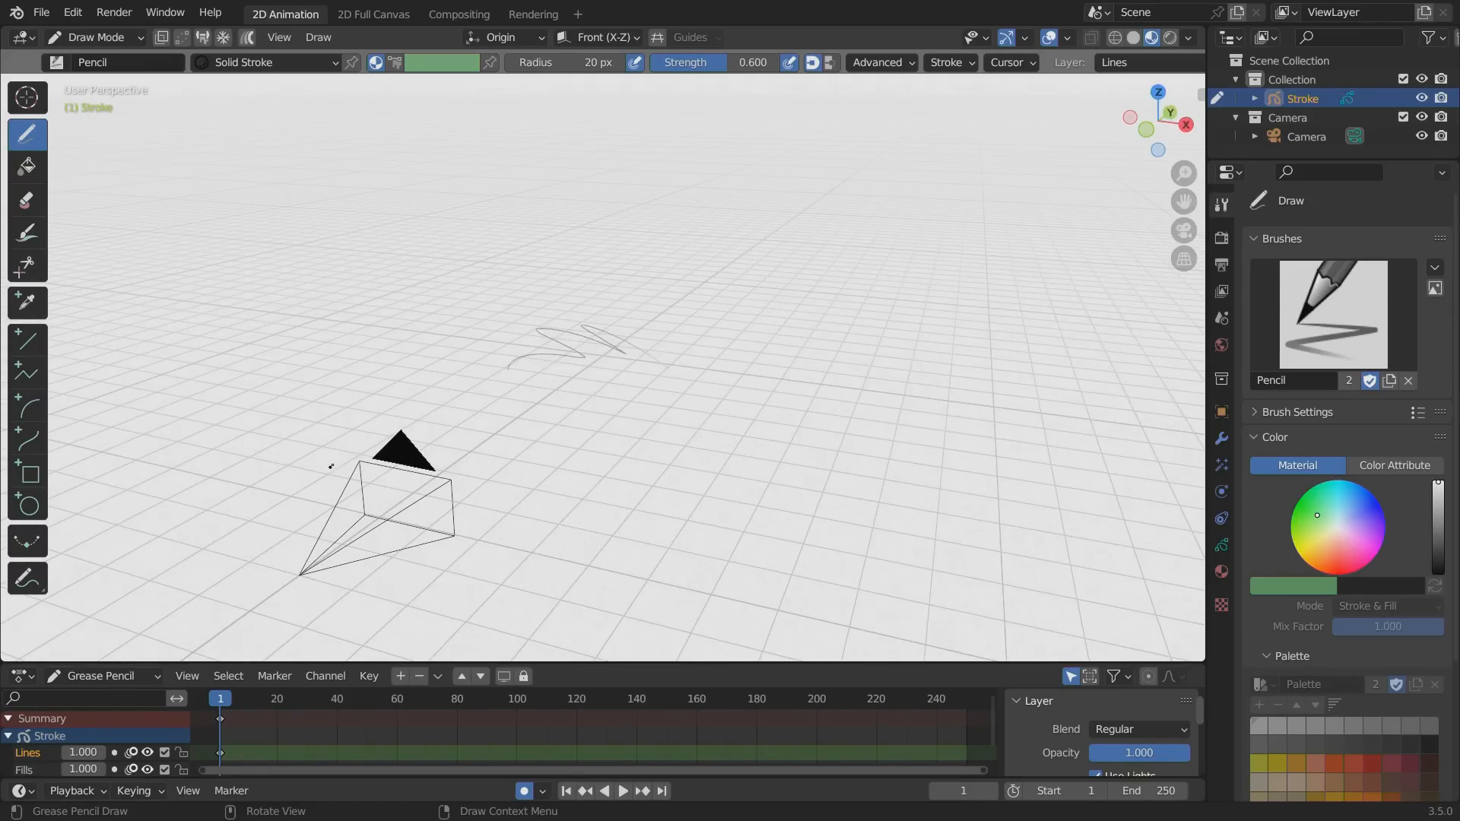
Switch to Object Mode and move the zigzag stroke slightly away from its original position.
{"action": "left_click", "coordinate": [87, 41]}
{"action": "left_click", "coordinate": [92, 59]}
{"action": "key", "text": "g"}
{"action": "left_click", "coordinate": [500, 351]}
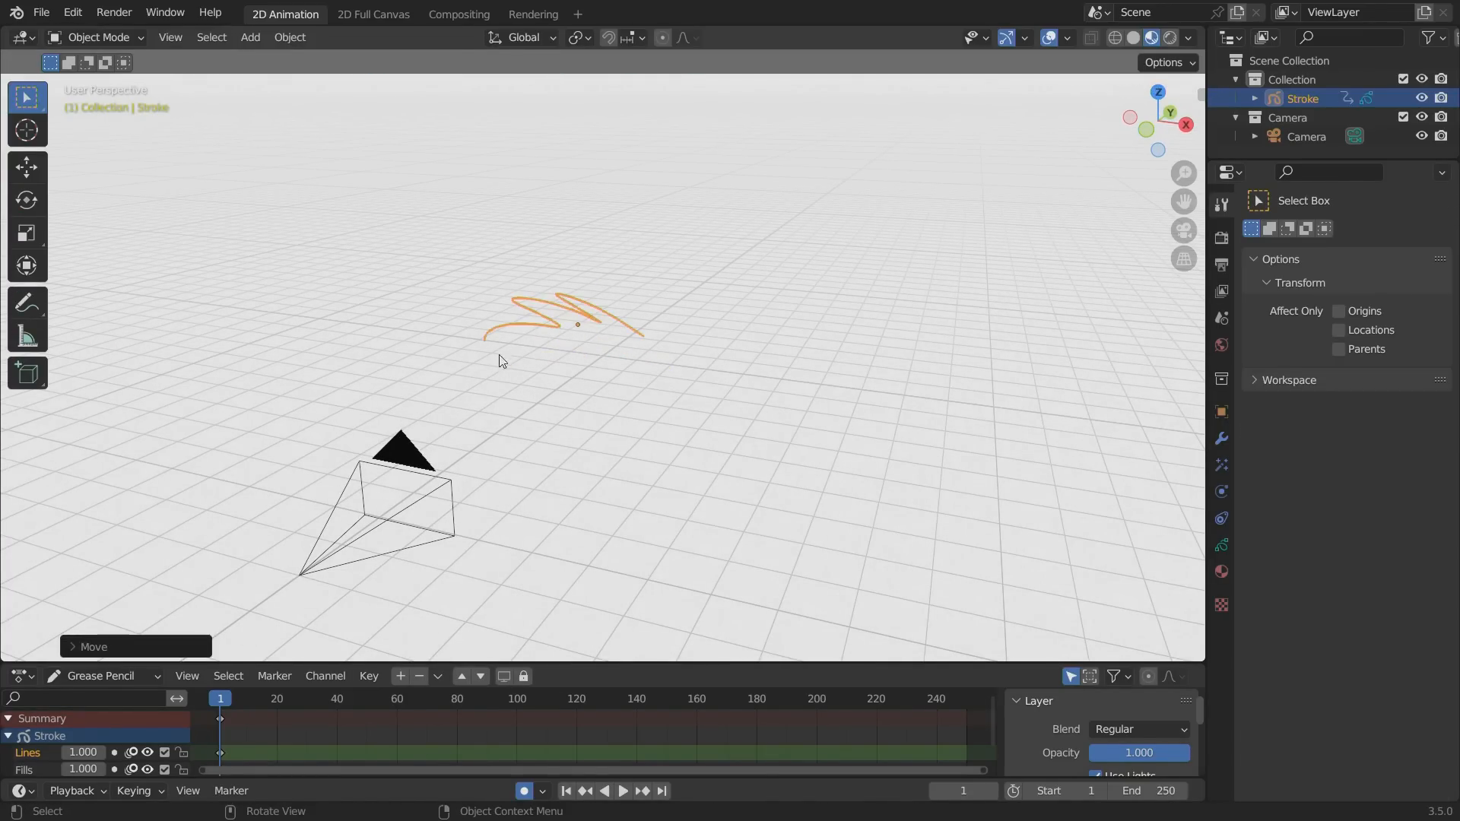
Duplicate the zigzag stroke twice, placing one copy beside the original and the other apart from both in the perspective view.
{"action": "key", "text": "shift+d"}
{"action": "left_click", "coordinate": [645, 398]}
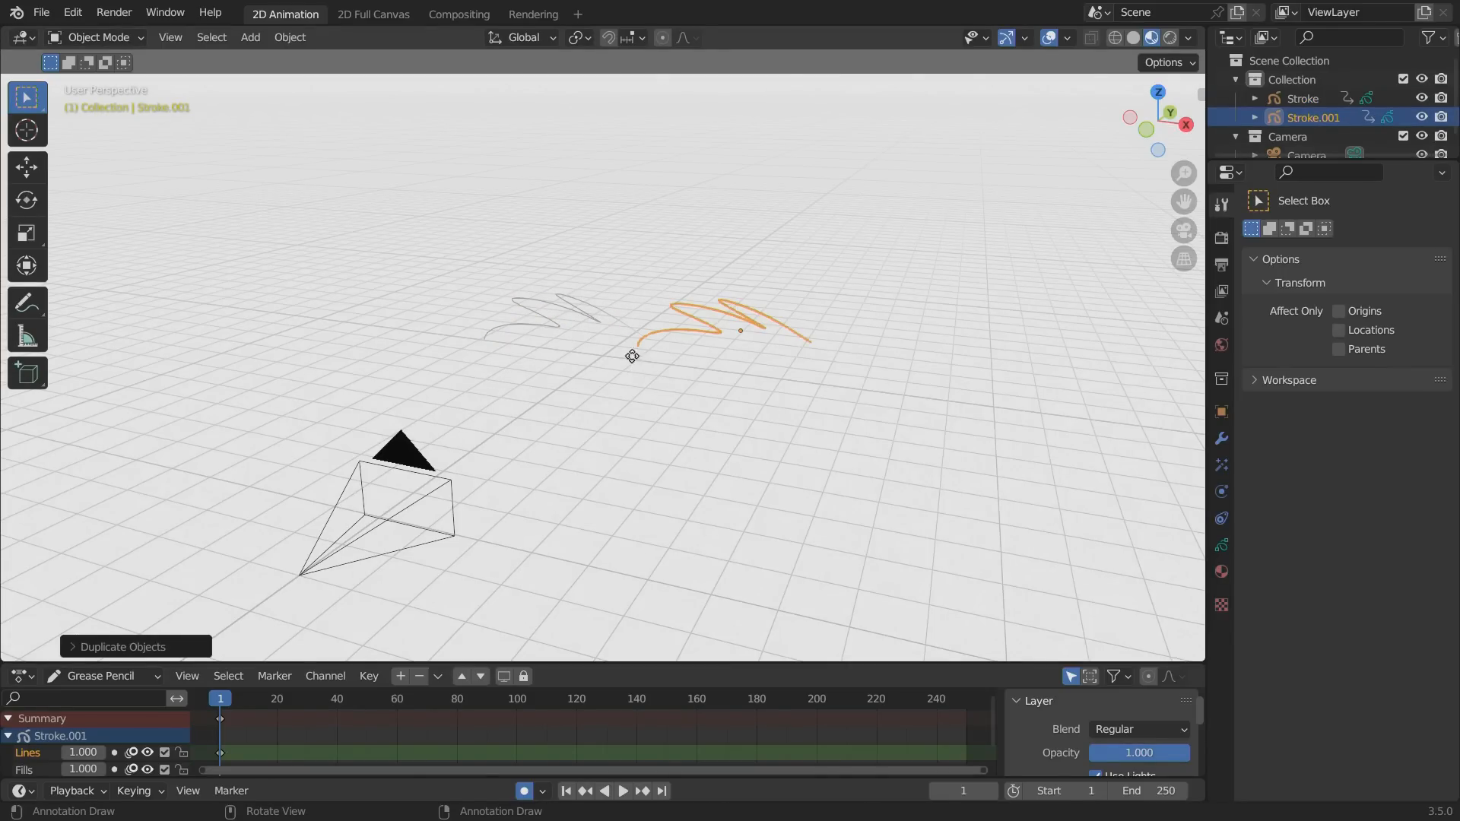
{"action": "key", "text": "g"}
{"action": "left_click", "coordinate": [689, 414]}
{"action": "left_click_drag", "start_coordinate": [599, 425], "coordinate": [542, 418], "text": "alt"}
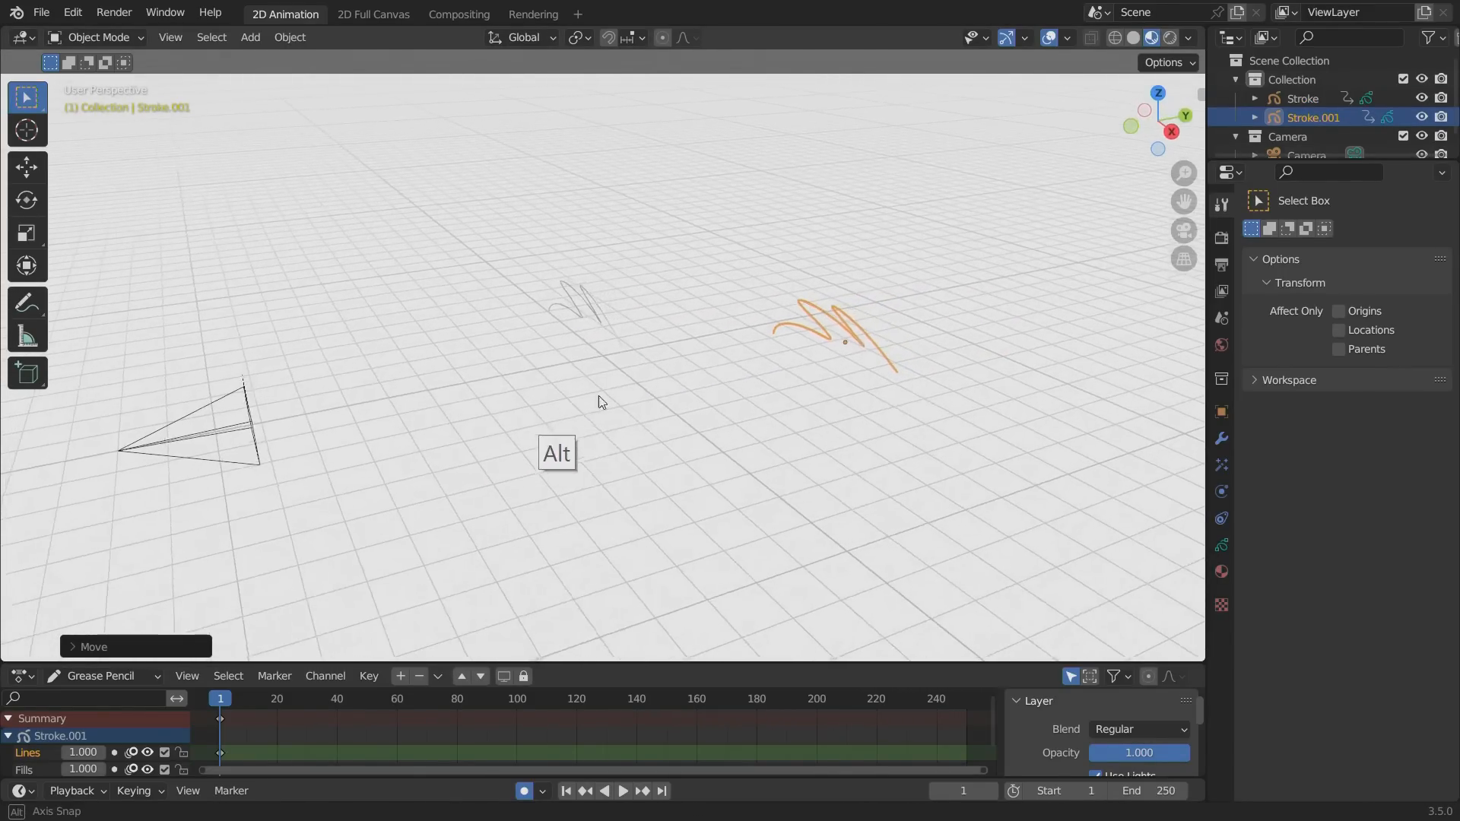
{"action": "key", "text": "shift+d"}
{"action": "left_click", "coordinate": [494, 262]}
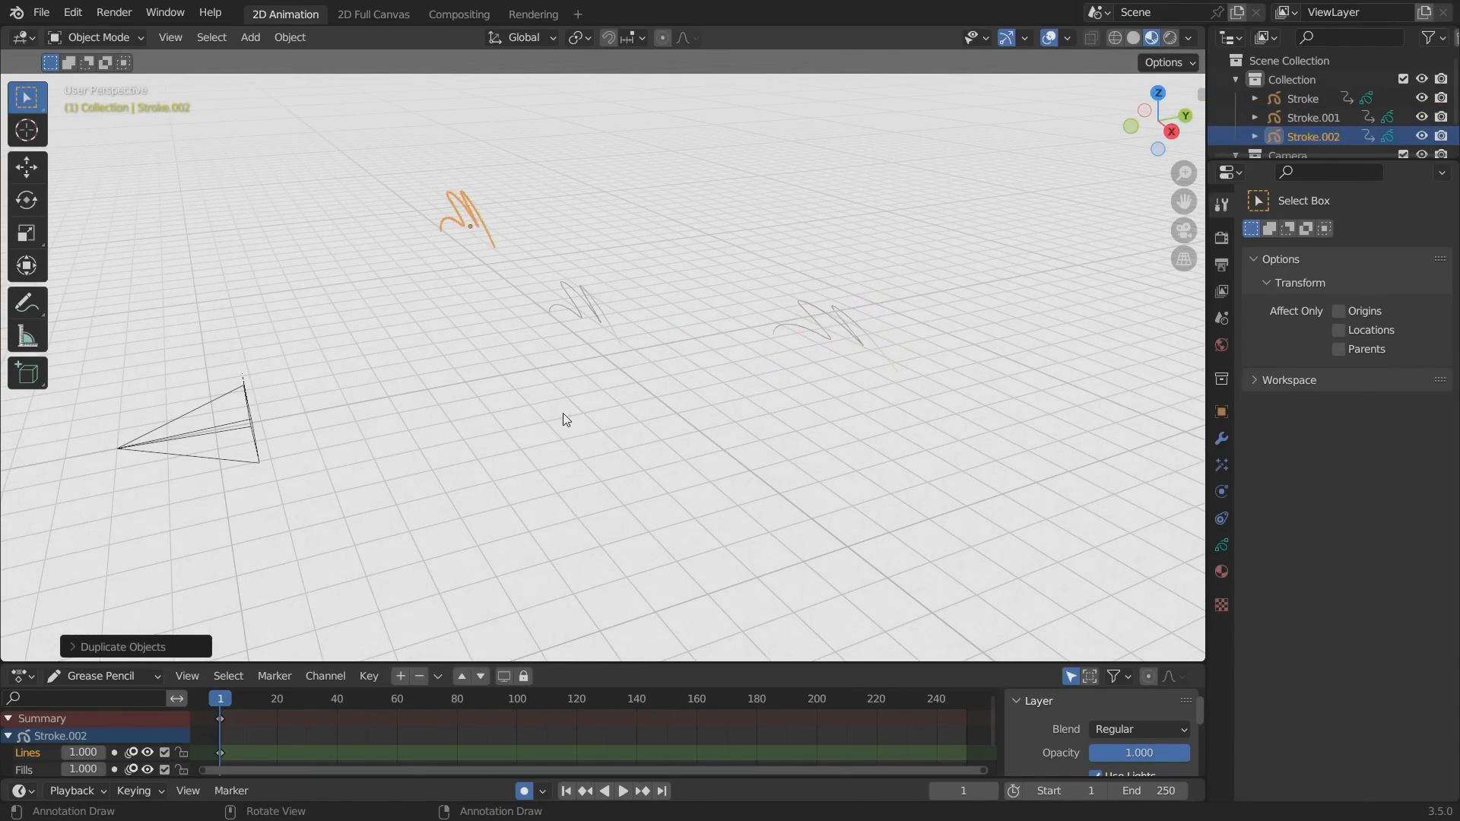
Fit the camera frame in view and move the second copy into it, in front of the other two strokes.
{"action": "key", "text": "KP_0"}
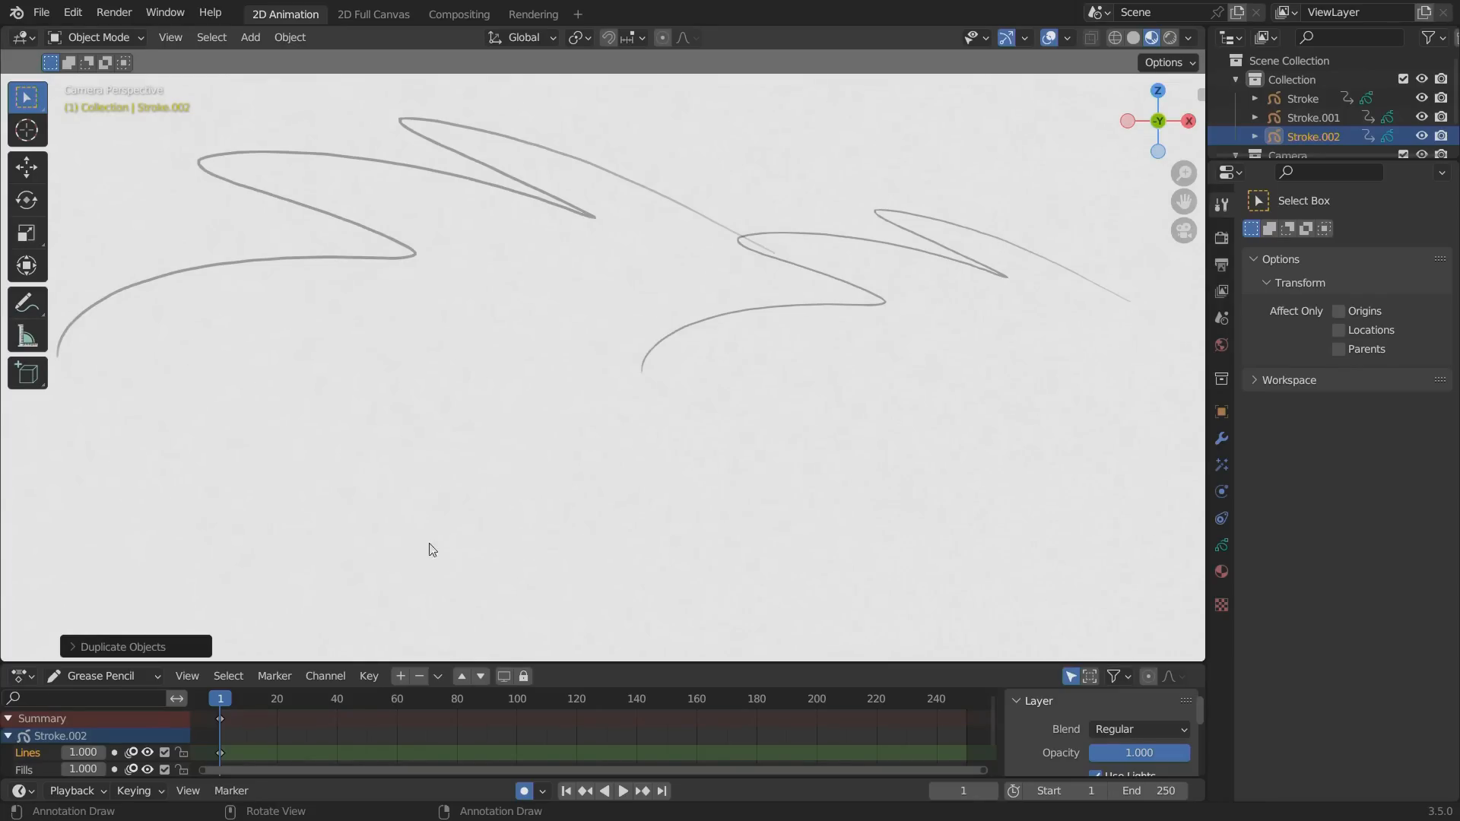
{"action": "key", "text": "Home"}
{"action": "left_click", "coordinate": [471, 572]}
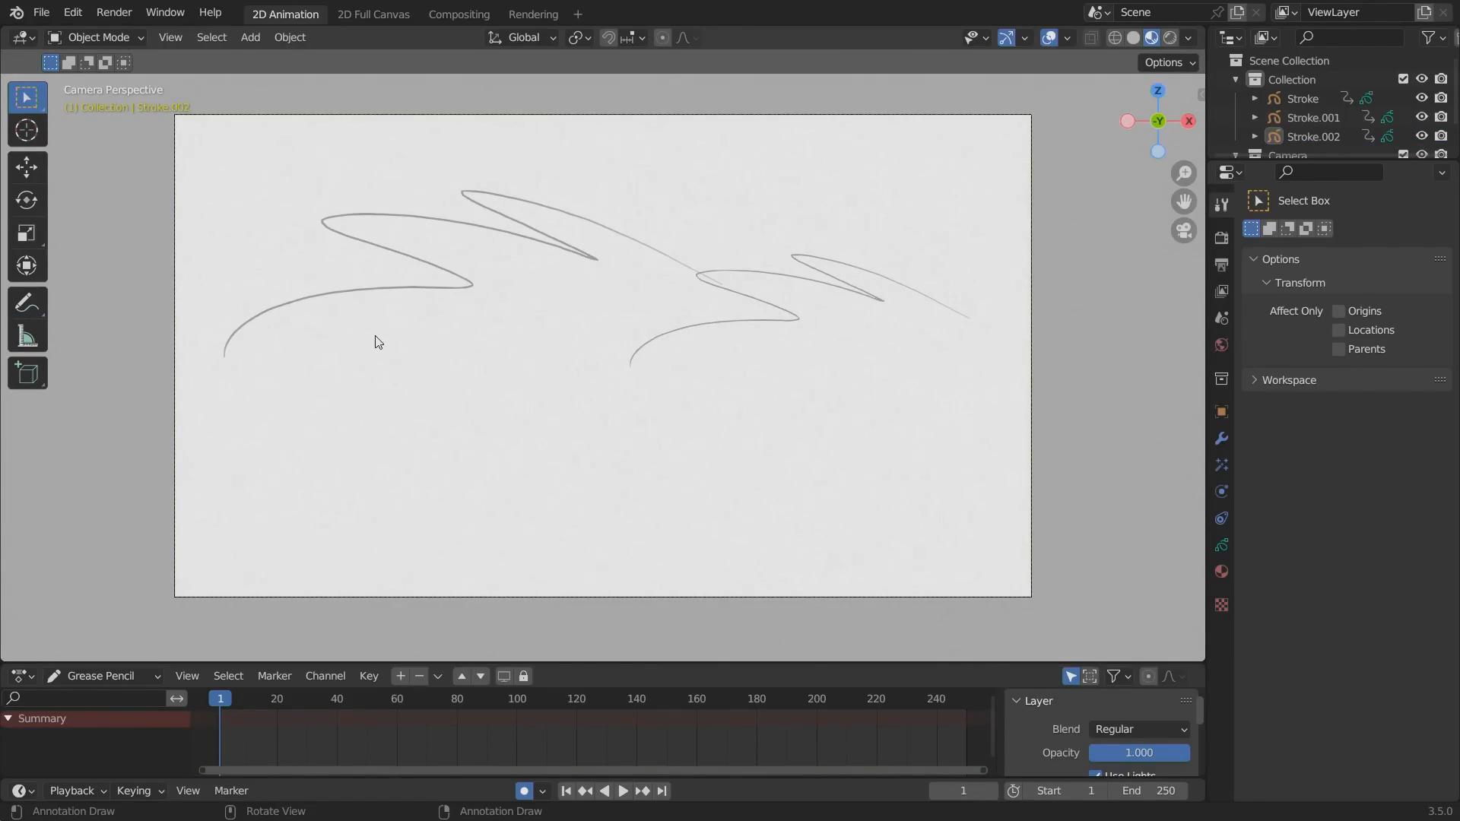
{"action": "left_click_drag", "start_coordinate": [386, 400], "coordinate": [423, 427], "text": "alt"}
{"action": "left_click", "coordinate": [410, 185]}
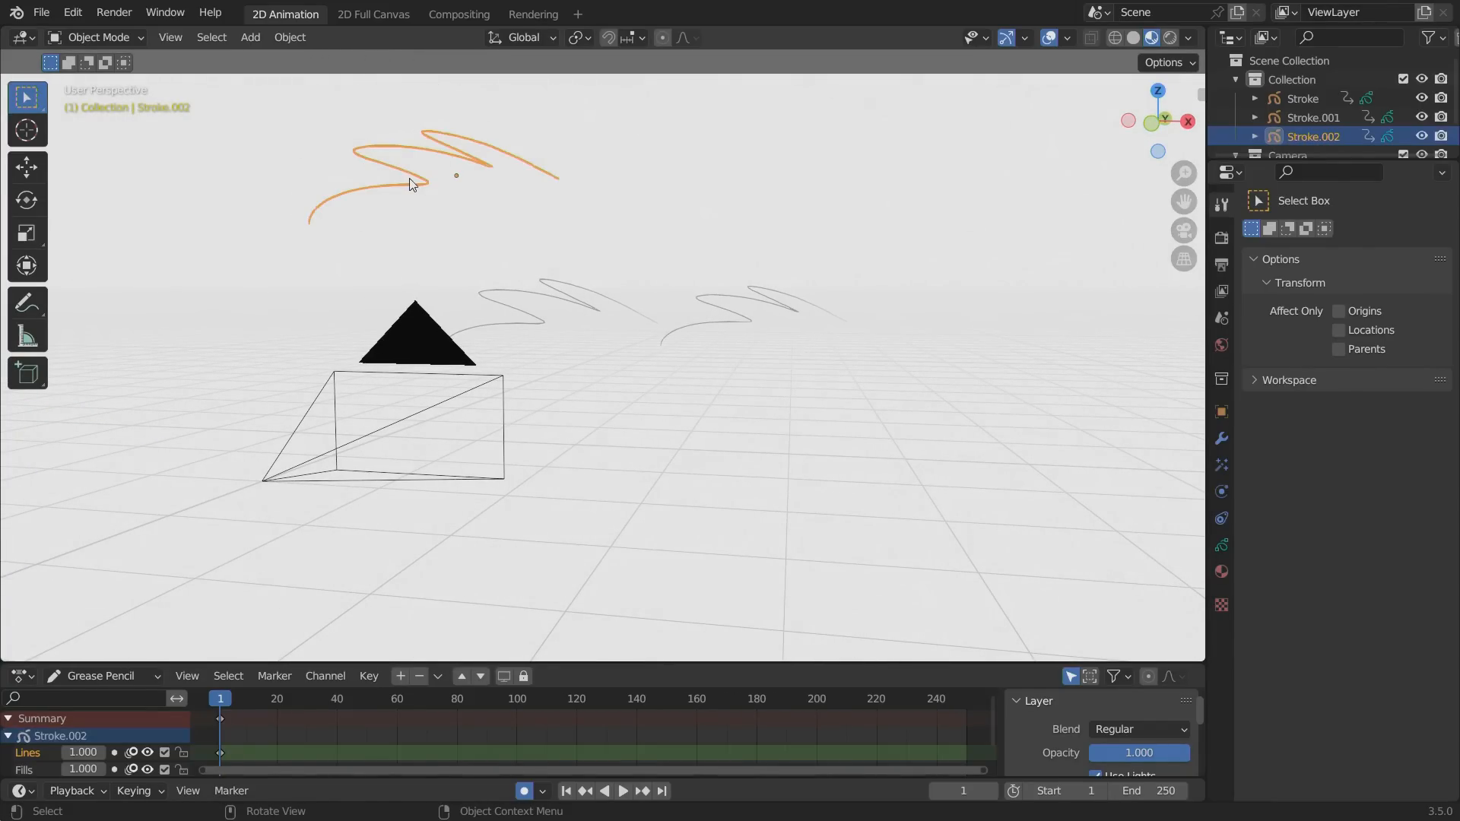
{"action": "key", "text": "g"}
{"action": "left_click", "coordinate": [508, 266]}
{"action": "left_click_drag", "start_coordinate": [436, 306], "coordinate": [443, 296], "text": "alt"}
{"action": "key", "text": "KP_0"}
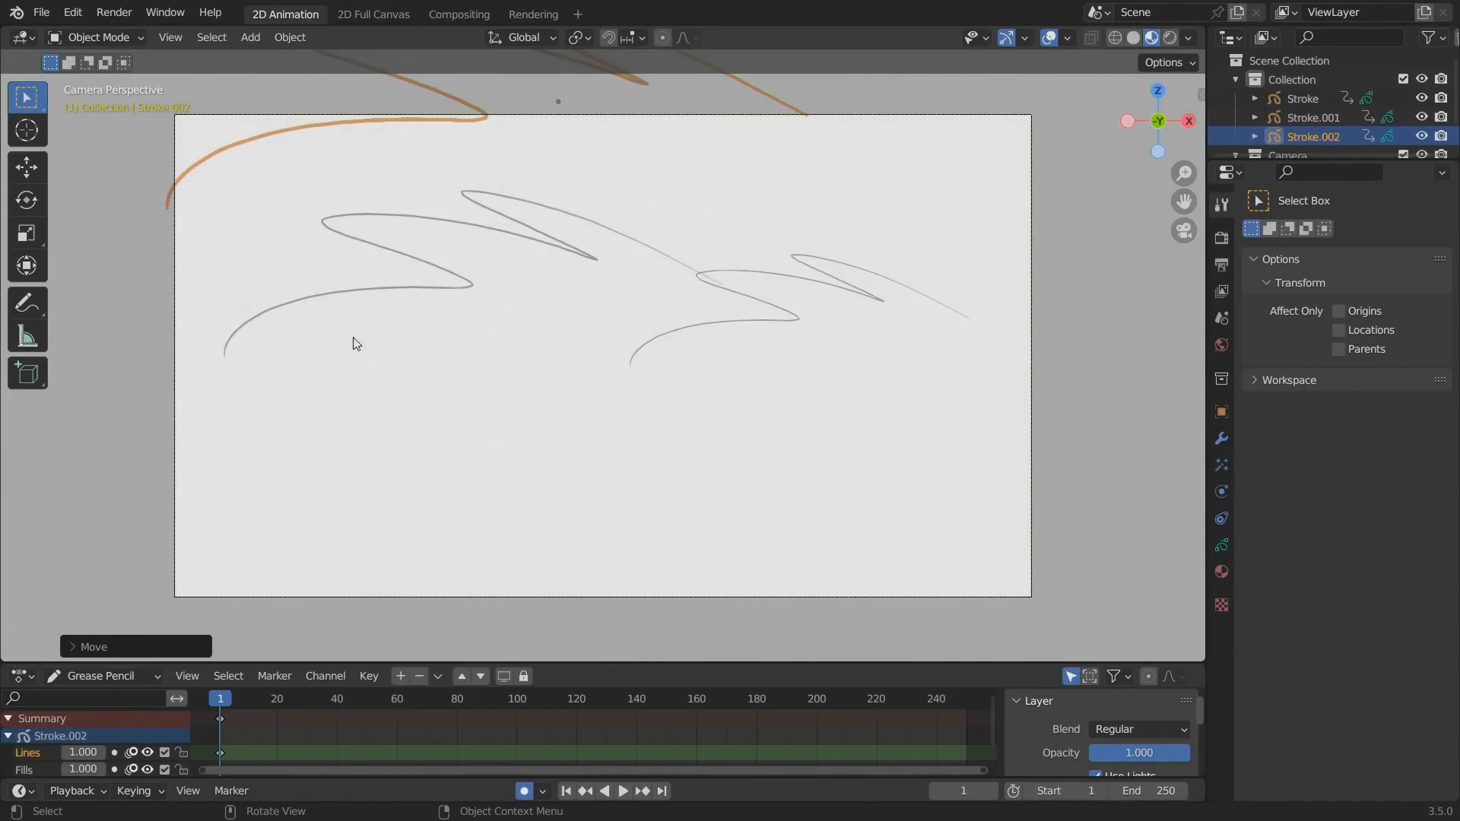
{"action": "key", "text": "g"}
{"action": "left_click", "coordinate": [409, 492]}
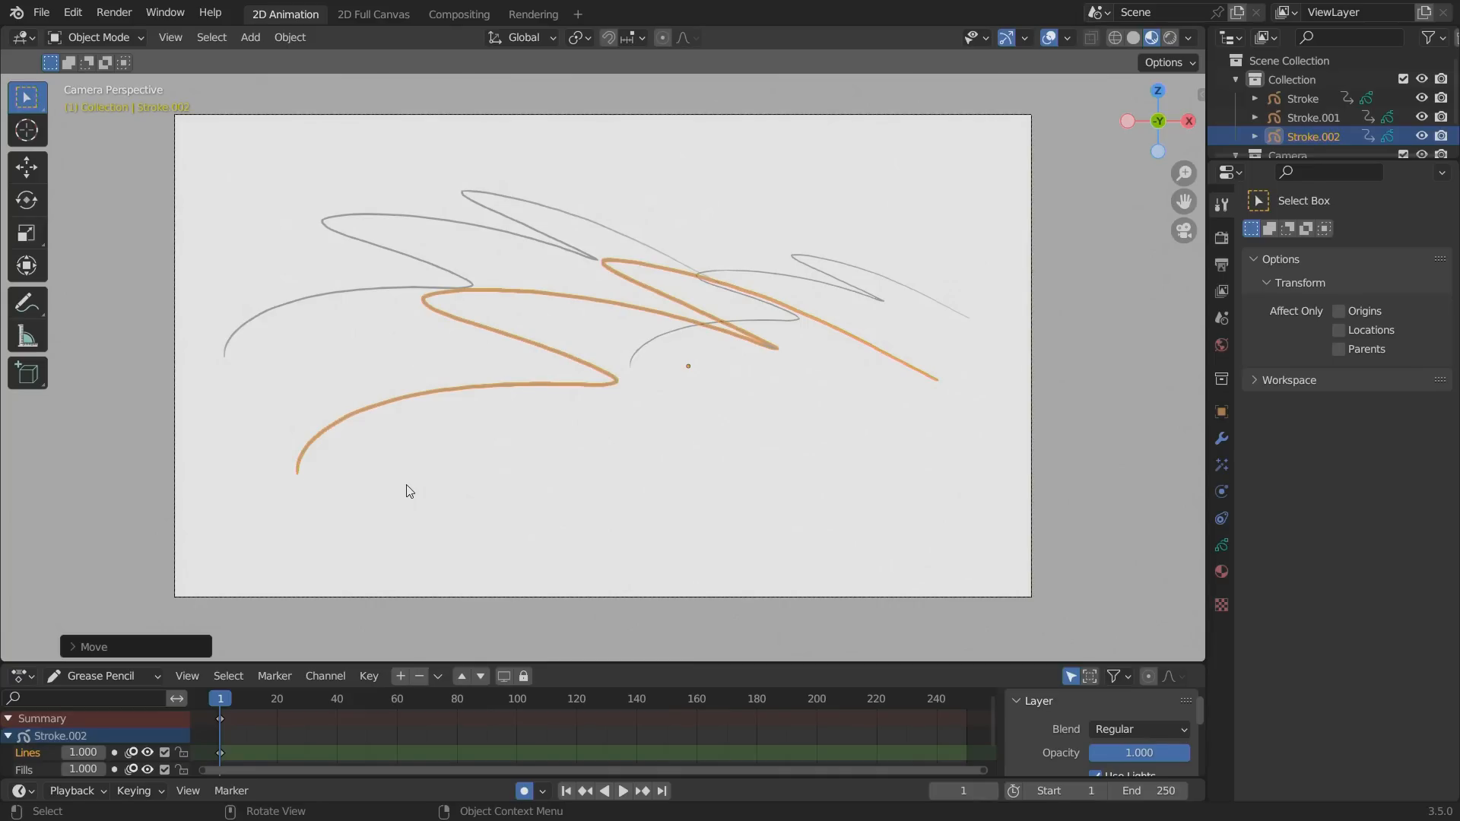
Delete both copies of the zigzag stroke, keeping the original.
{"action": "key", "text": "x"}
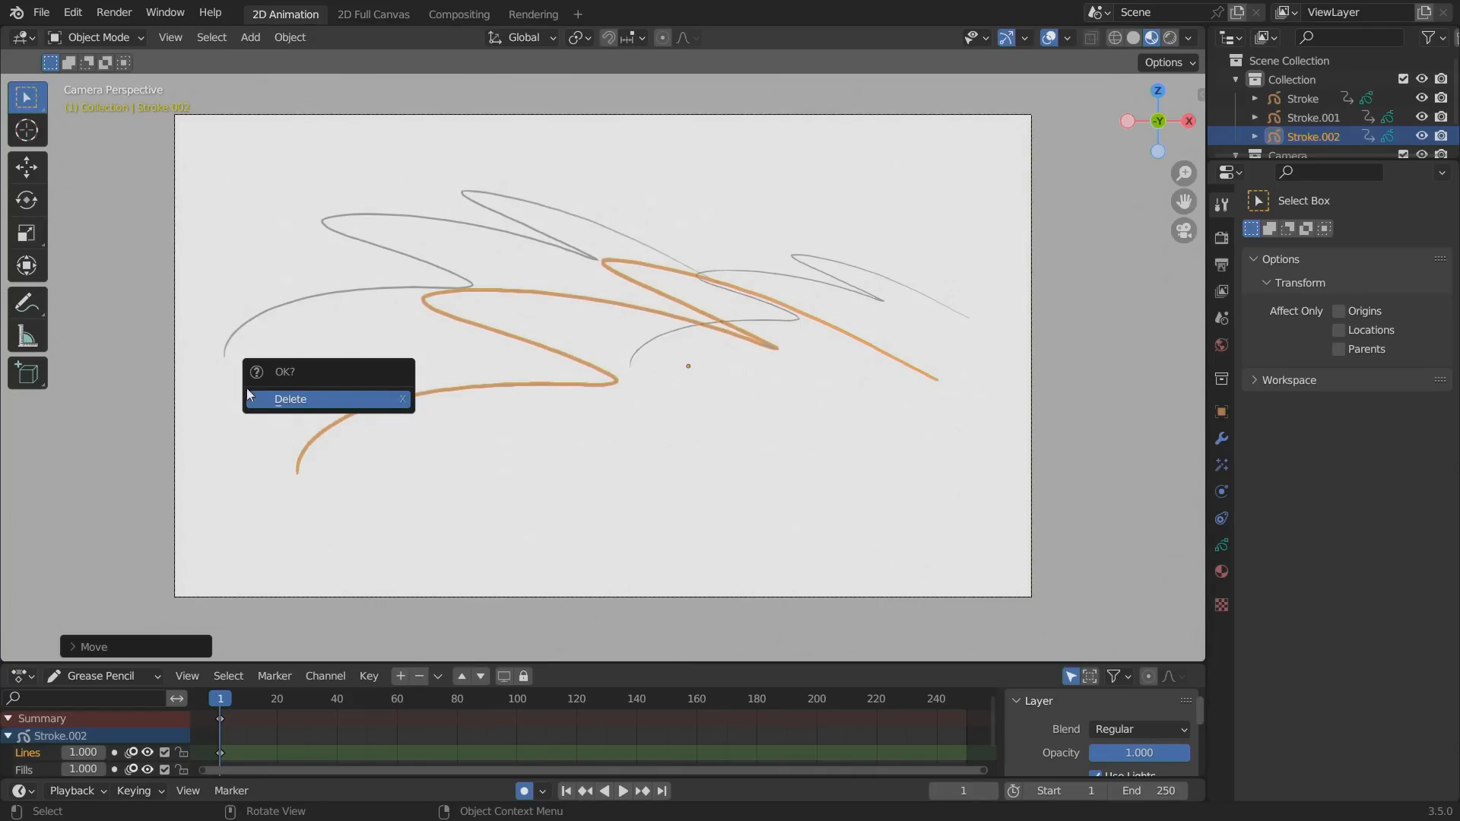
{"action": "left_click", "coordinate": [307, 406]}
{"action": "left_click", "coordinate": [837, 313]}
{"action": "key", "text": "Delete"}
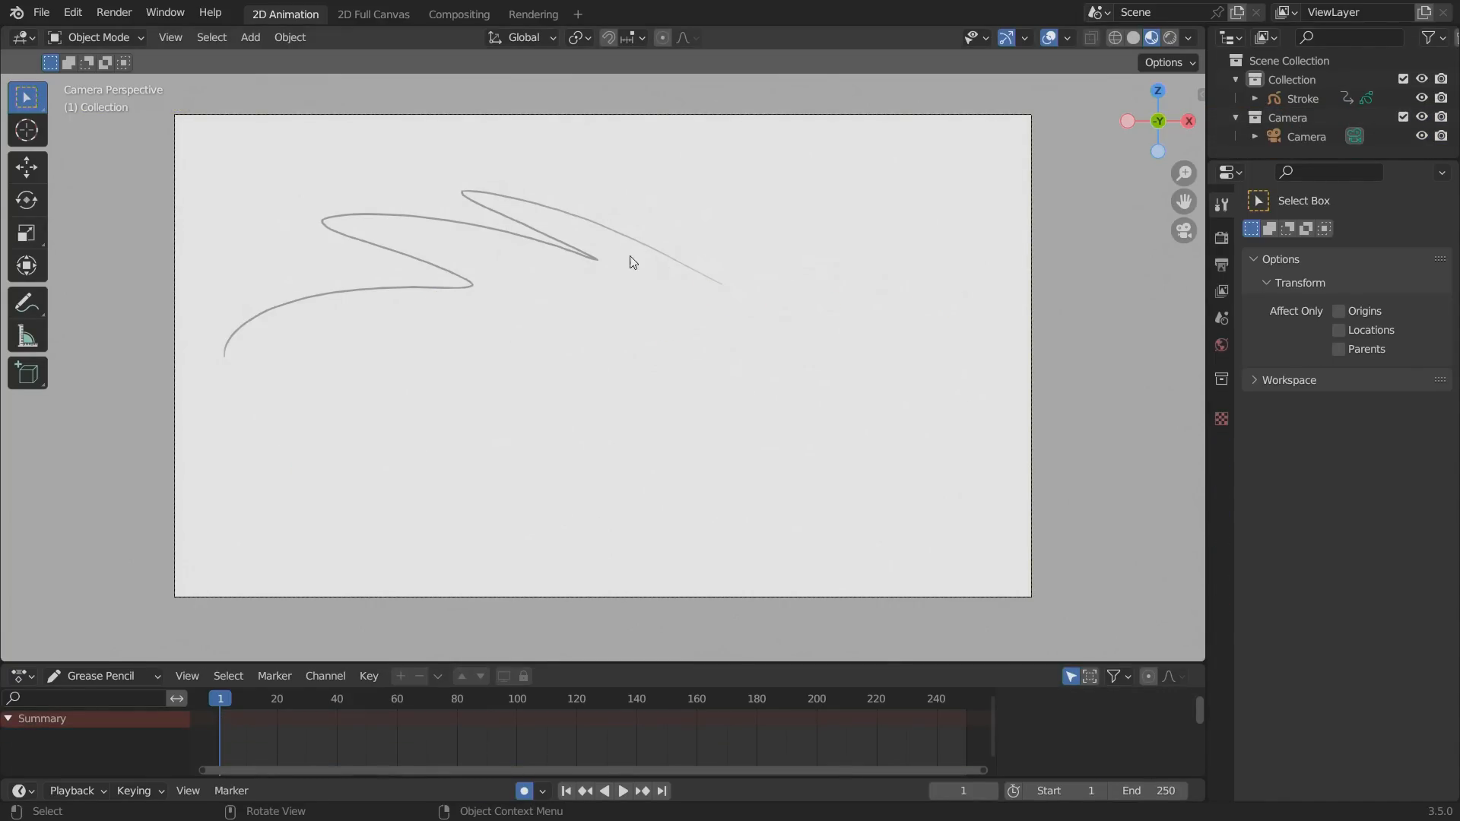
Select the remaining stroke, show its transform values, and turn off automatic keyframing.
{"action": "left_click", "coordinate": [454, 274]}
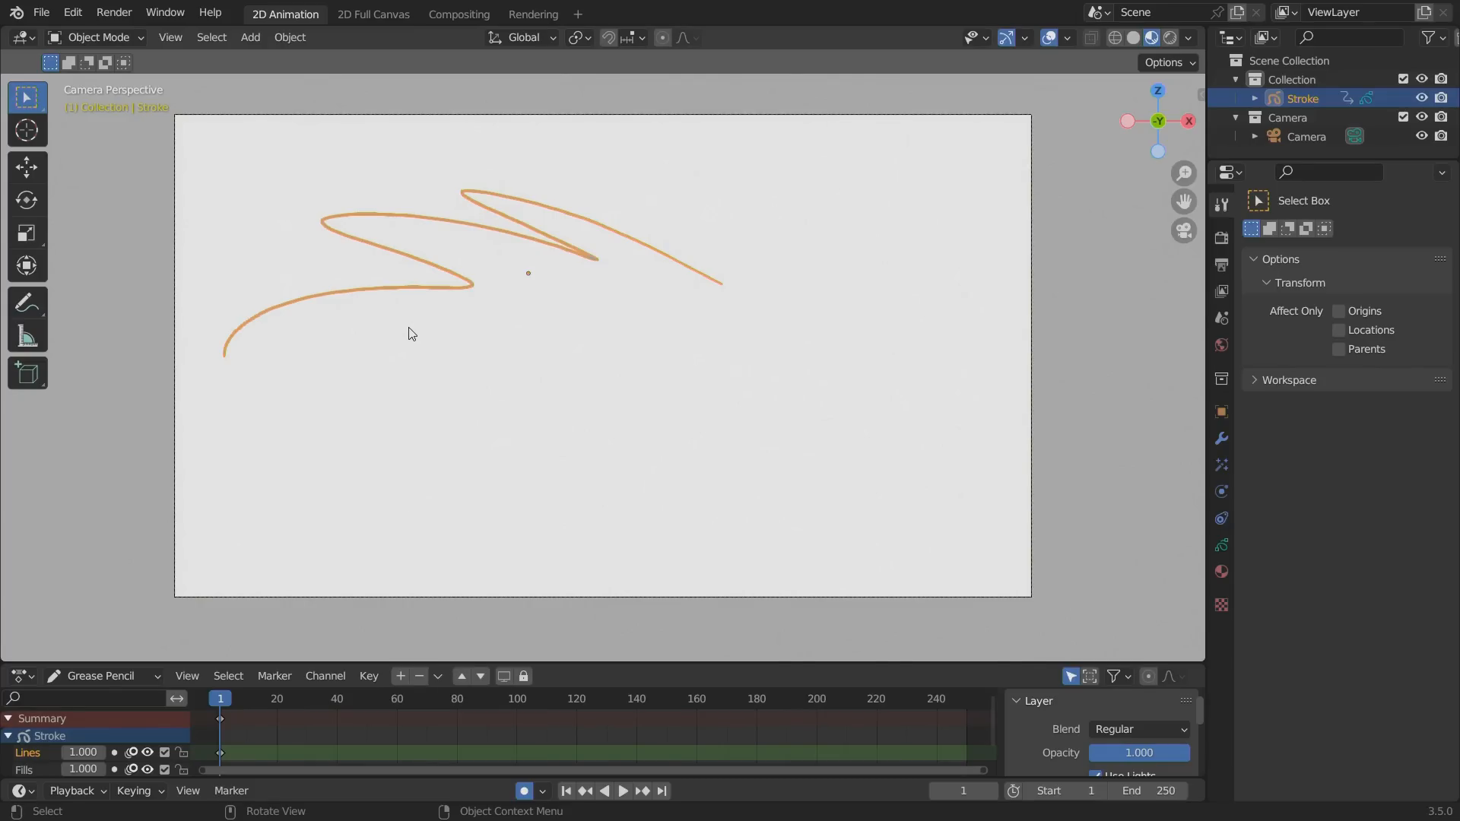
{"action": "key", "text": "n"}
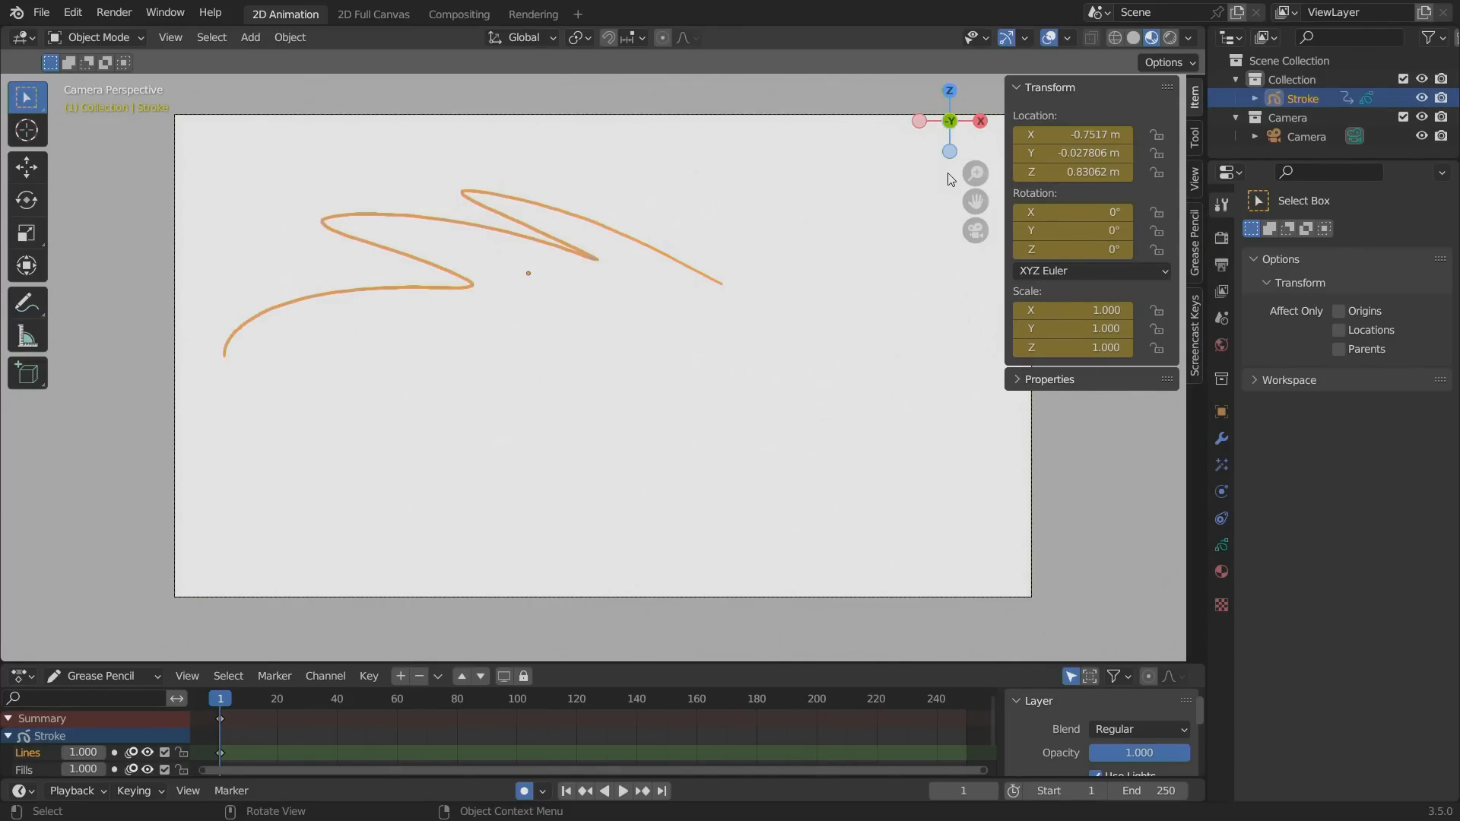
{"action": "left_click", "coordinate": [526, 791]}
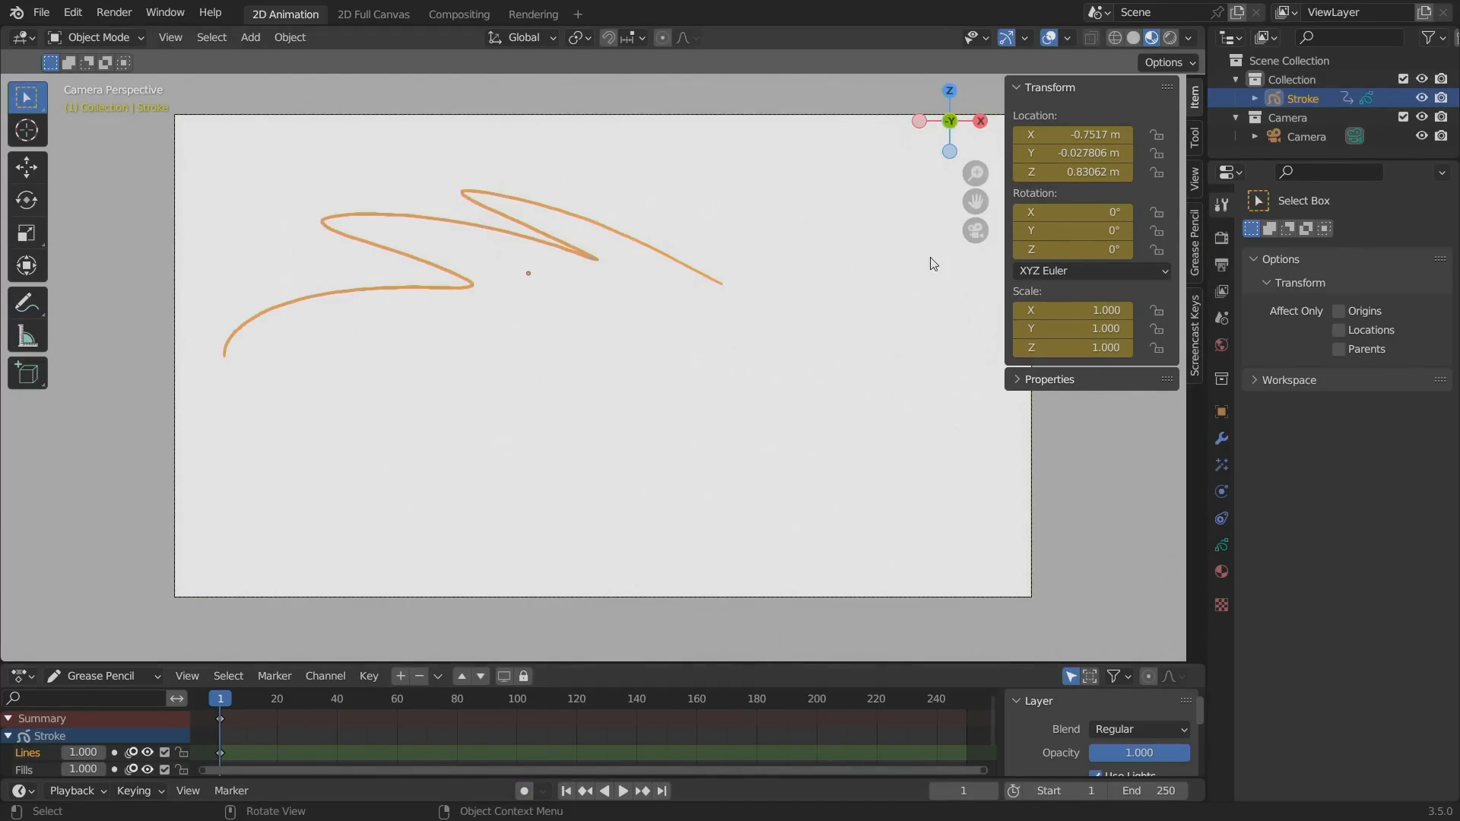
Delete the stroke's location, rotation and scale keyframes, and reset its location to 0 m on all axes.
{"action": "right_click", "coordinate": [1079, 137]}
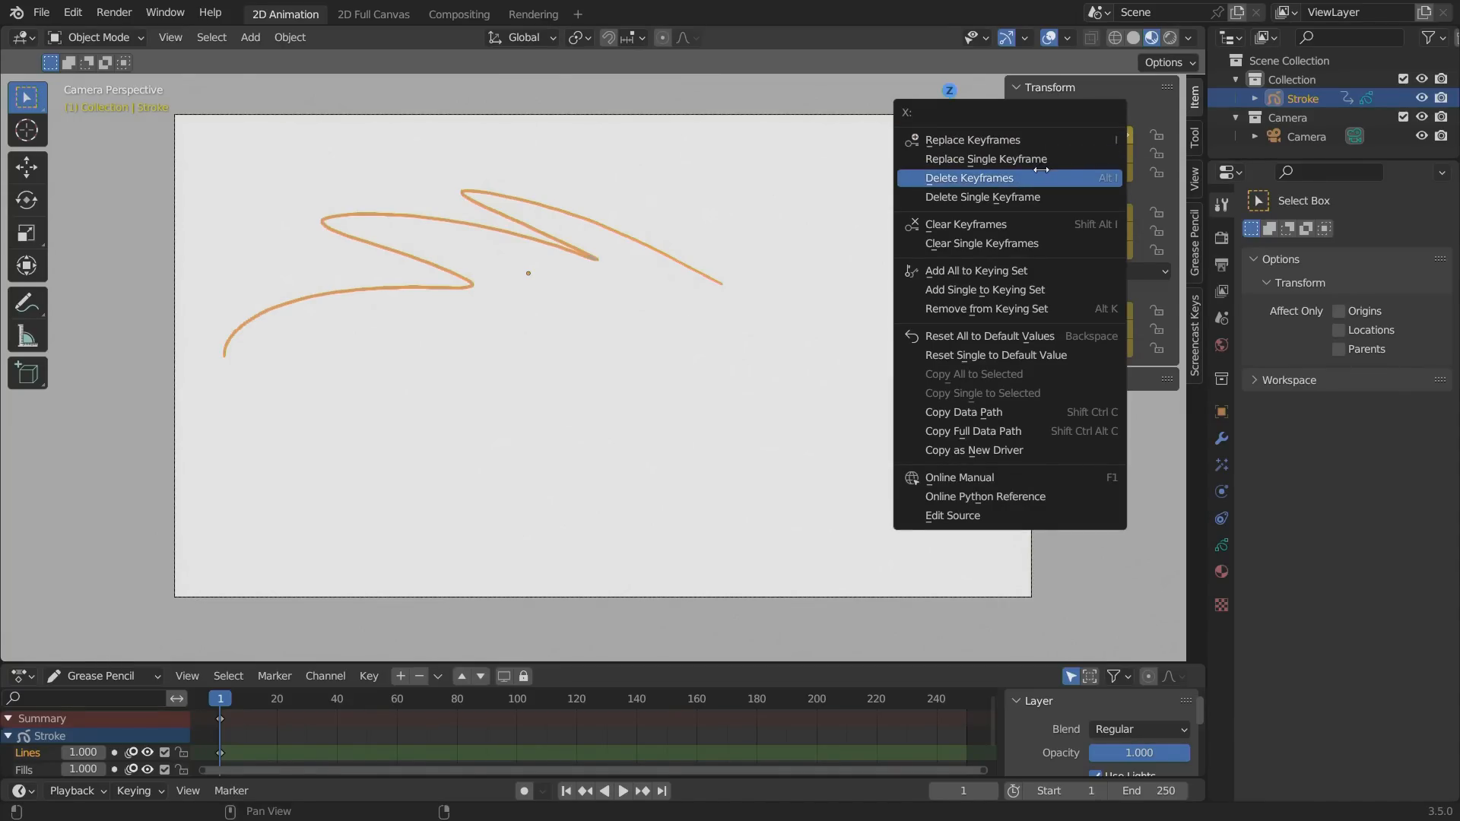
{"action": "left_click", "coordinate": [1076, 172]}
{"action": "right_click", "coordinate": [1065, 223]}
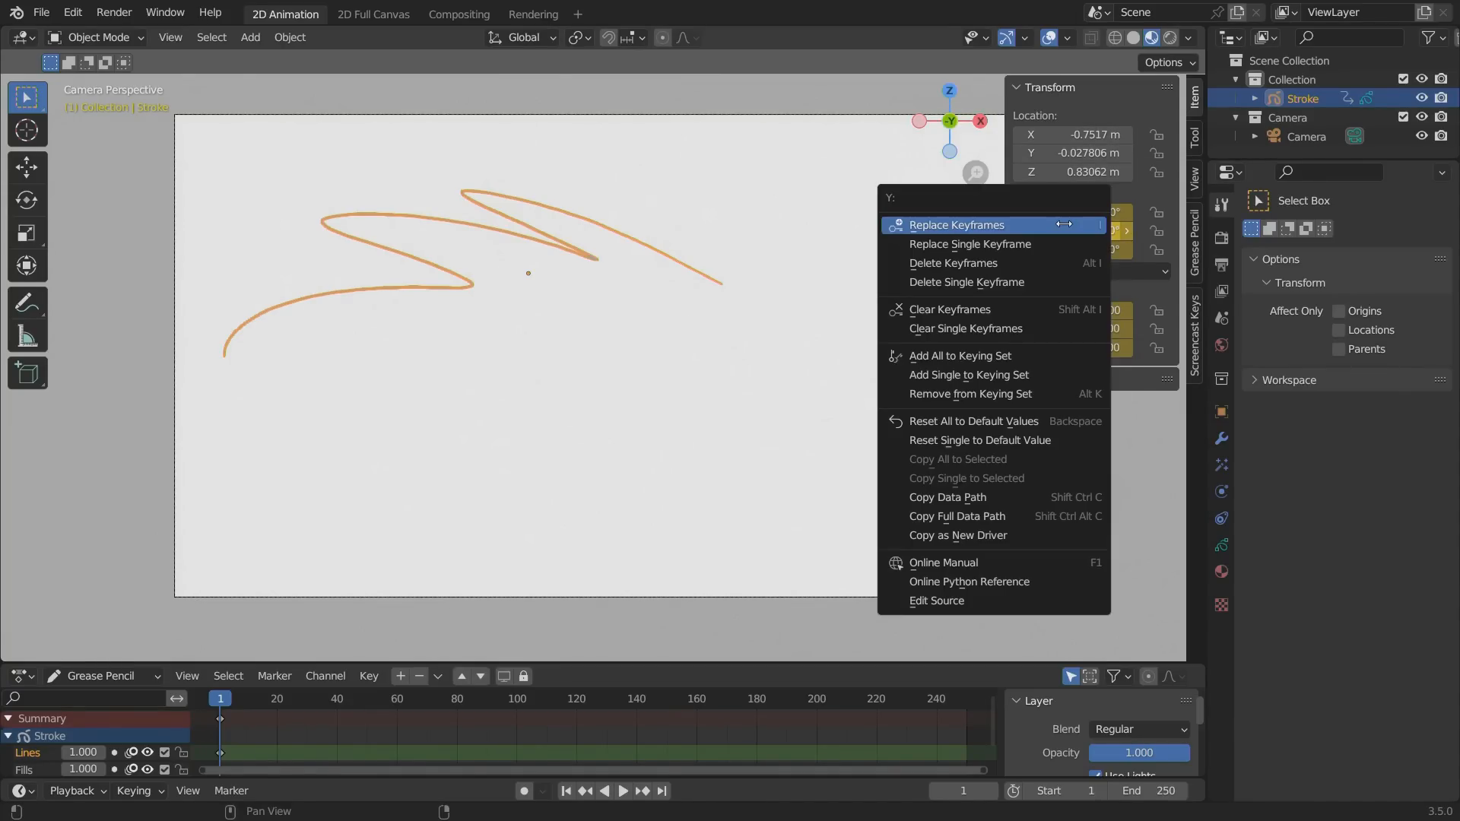
{"action": "left_click", "coordinate": [1034, 263]}
{"action": "right_click", "coordinate": [1038, 313]}
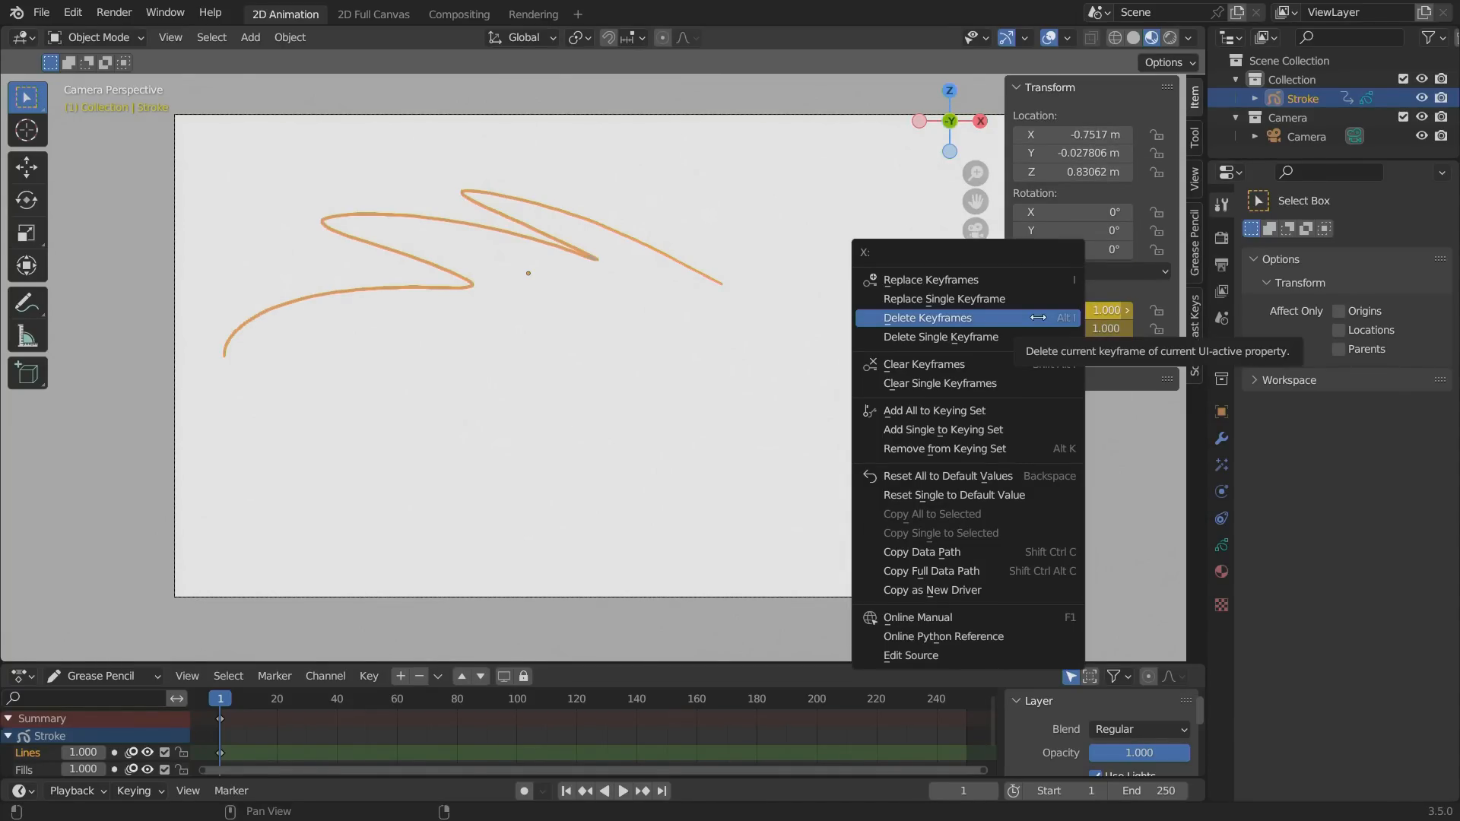
{"action": "left_click", "coordinate": [1038, 318]}
{"action": "key", "text": "BackSpace"}
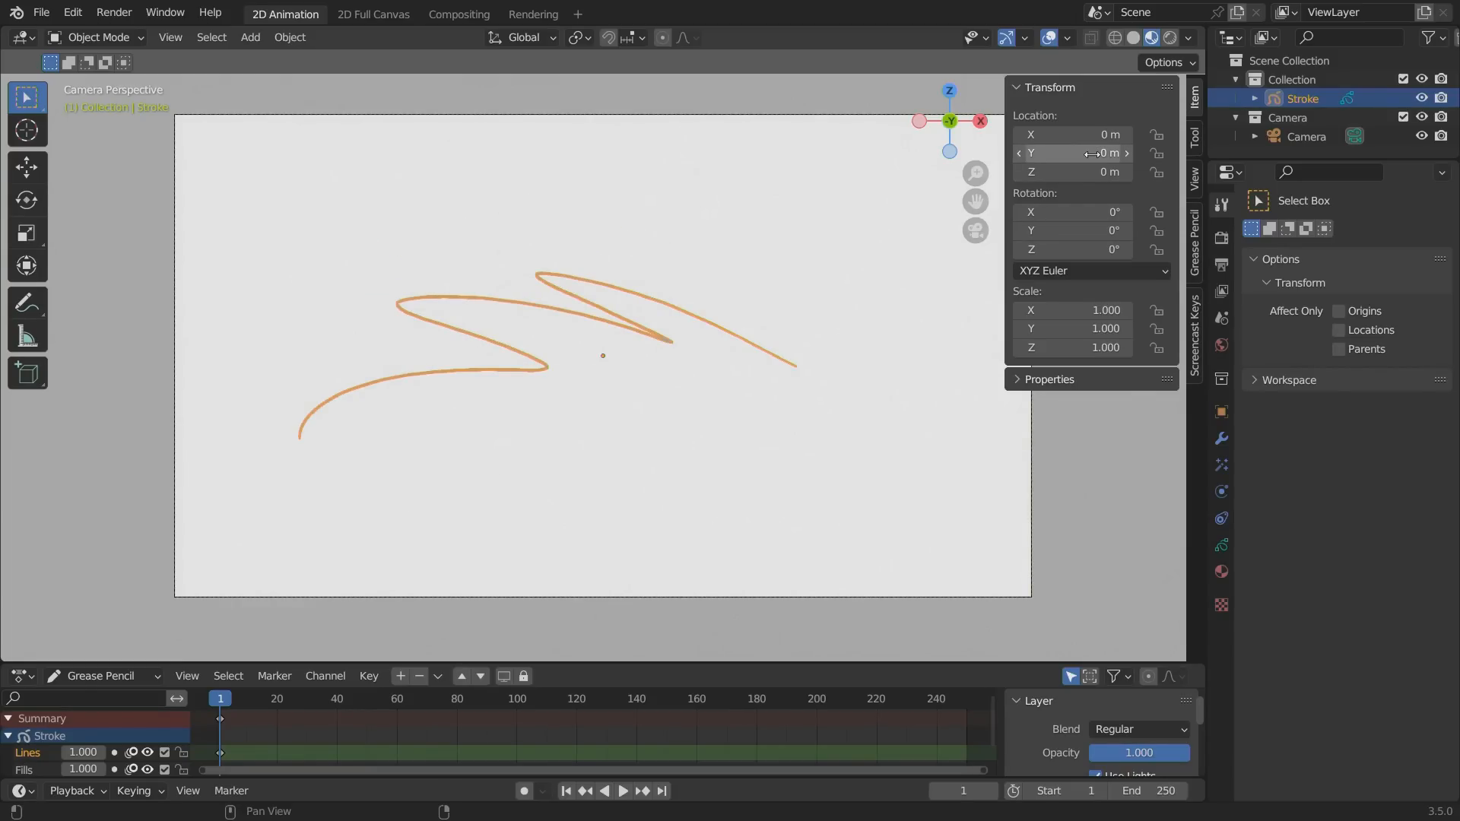
Return to Draw Mode and show the stroke's Lines and Fills layers, with Lines as the active layer.
{"action": "left_click", "coordinate": [98, 40]}
{"action": "left_click", "coordinate": [94, 122]}
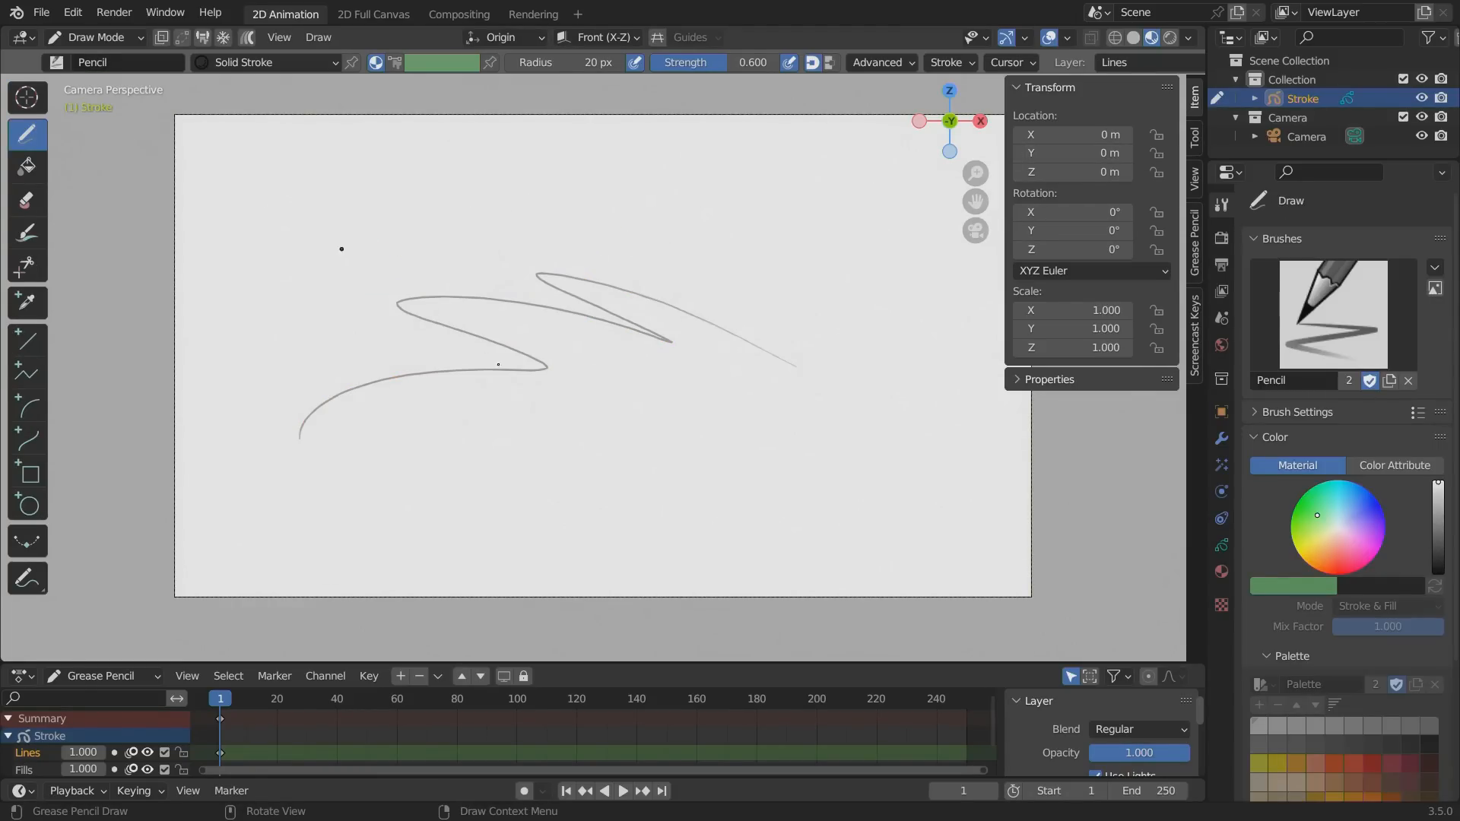
{"action": "left_click", "coordinate": [77, 38]}
{"action": "left_click", "coordinate": [79, 121]}
{"action": "left_click", "coordinate": [1221, 545]}
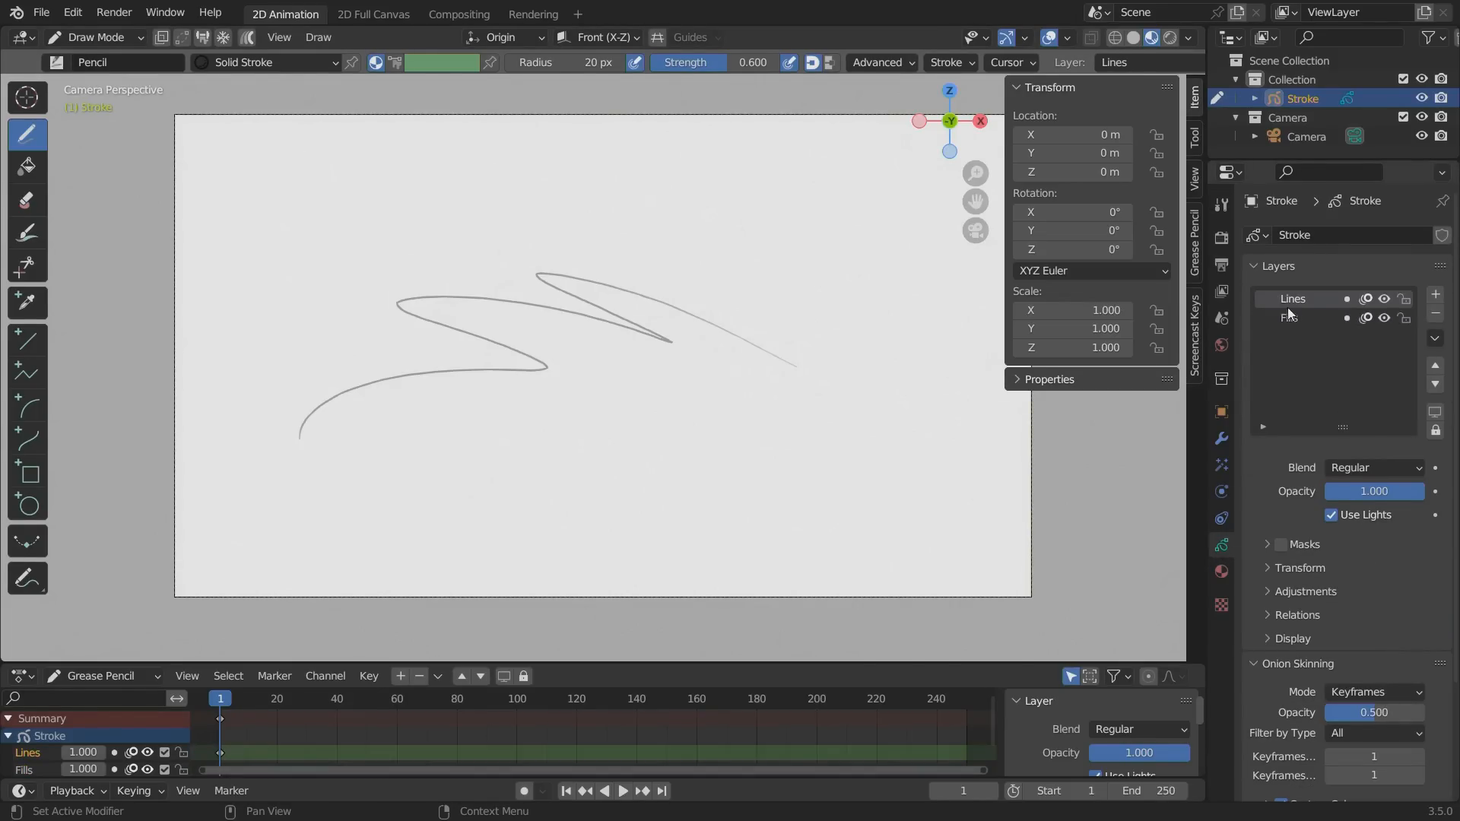
{"action": "left_click", "coordinate": [1283, 317]}
{"action": "left_click", "coordinate": [1282, 301]}
{"action": "left_click", "coordinate": [1284, 316]}
{"action": "left_click", "coordinate": [1284, 298]}
Choose the Pen brush and erase the zigzag stroke, hiding the transform values to leave a clear canvas.
{"action": "left_click", "coordinate": [41, 12]}
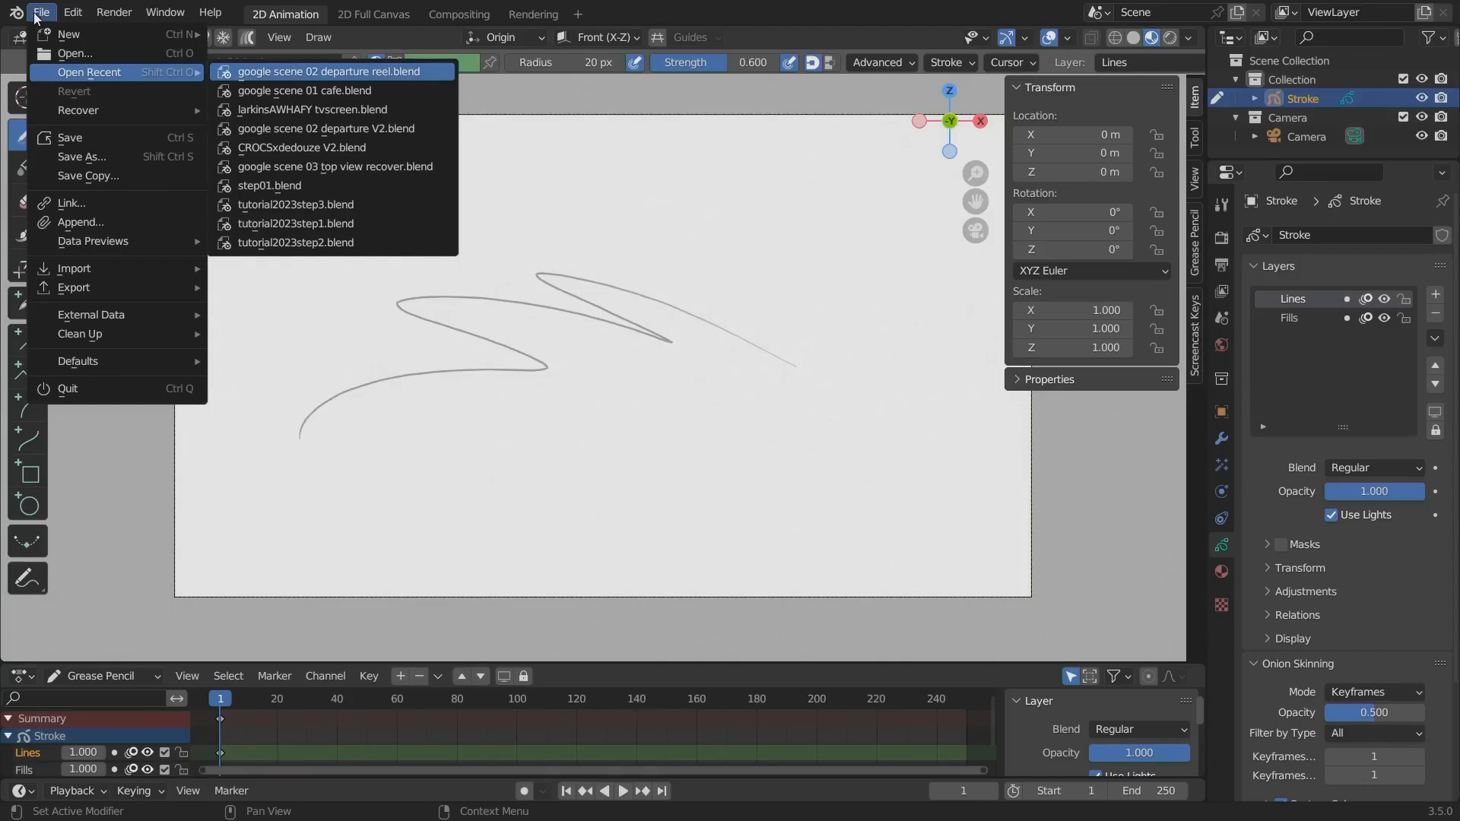
{"action": "left_click", "coordinate": [41, 15]}
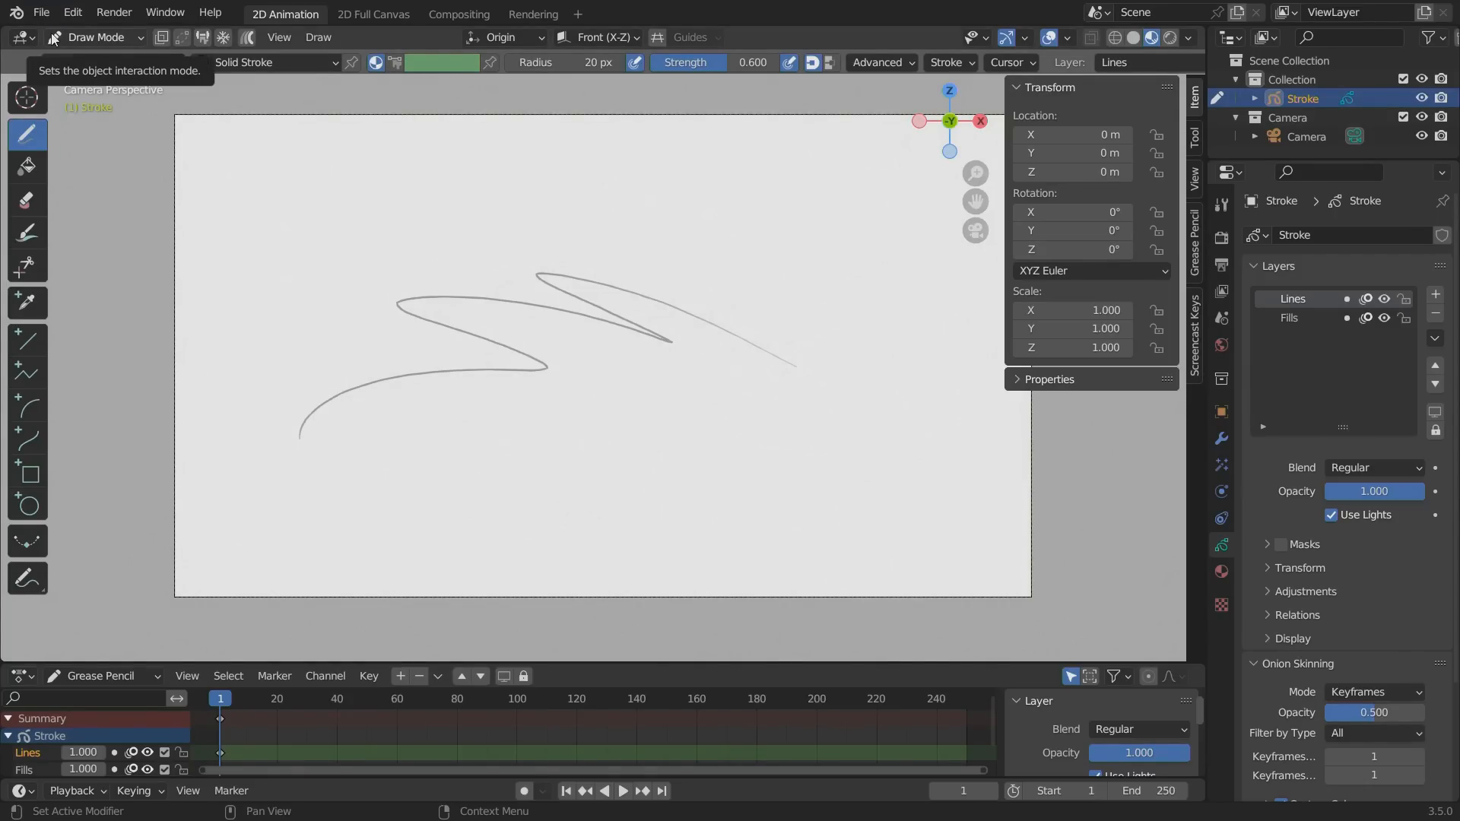
{"action": "left_click", "coordinate": [66, 64]}
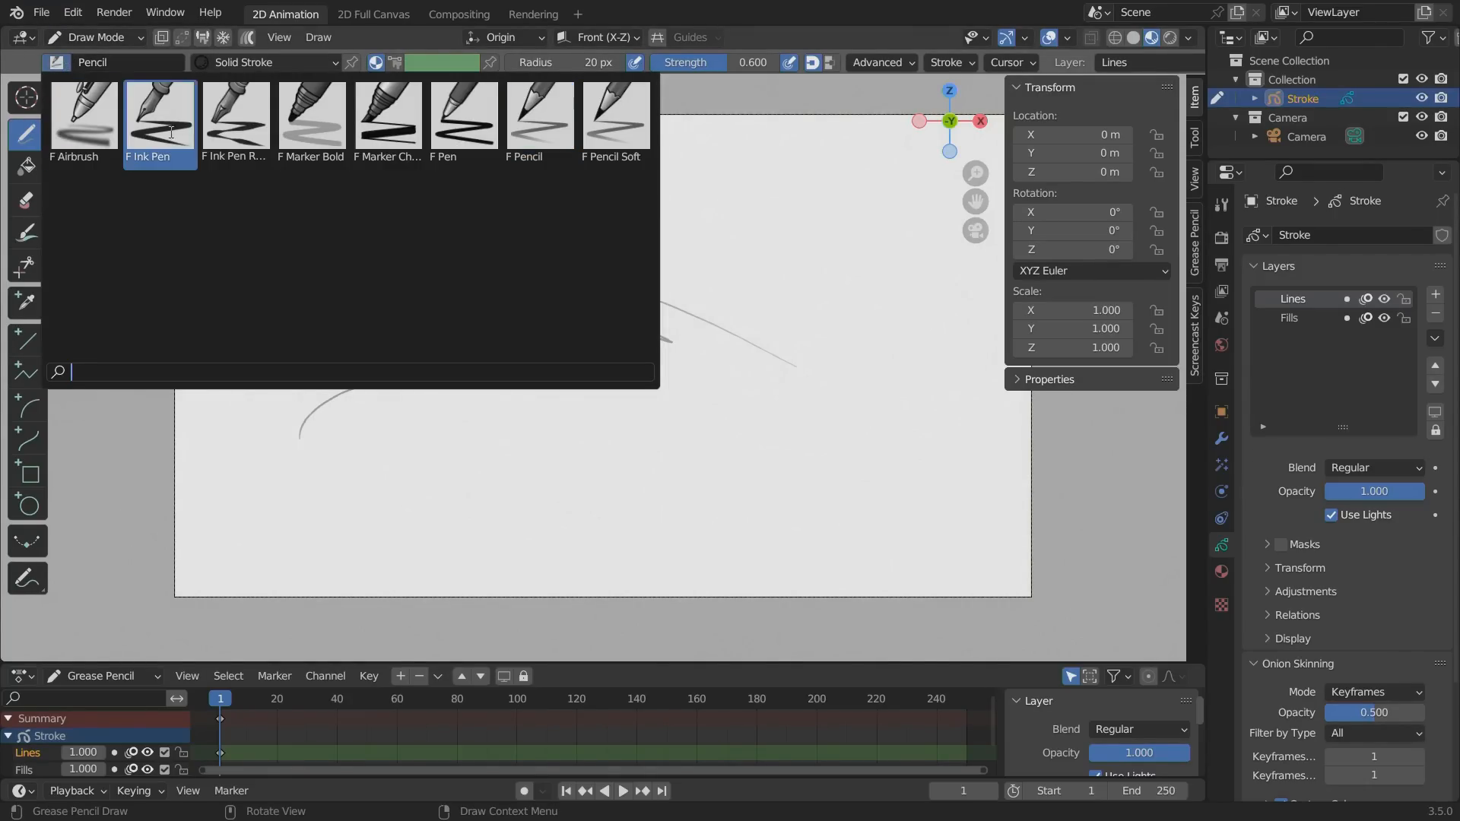
{"action": "left_click", "coordinate": [460, 122]}
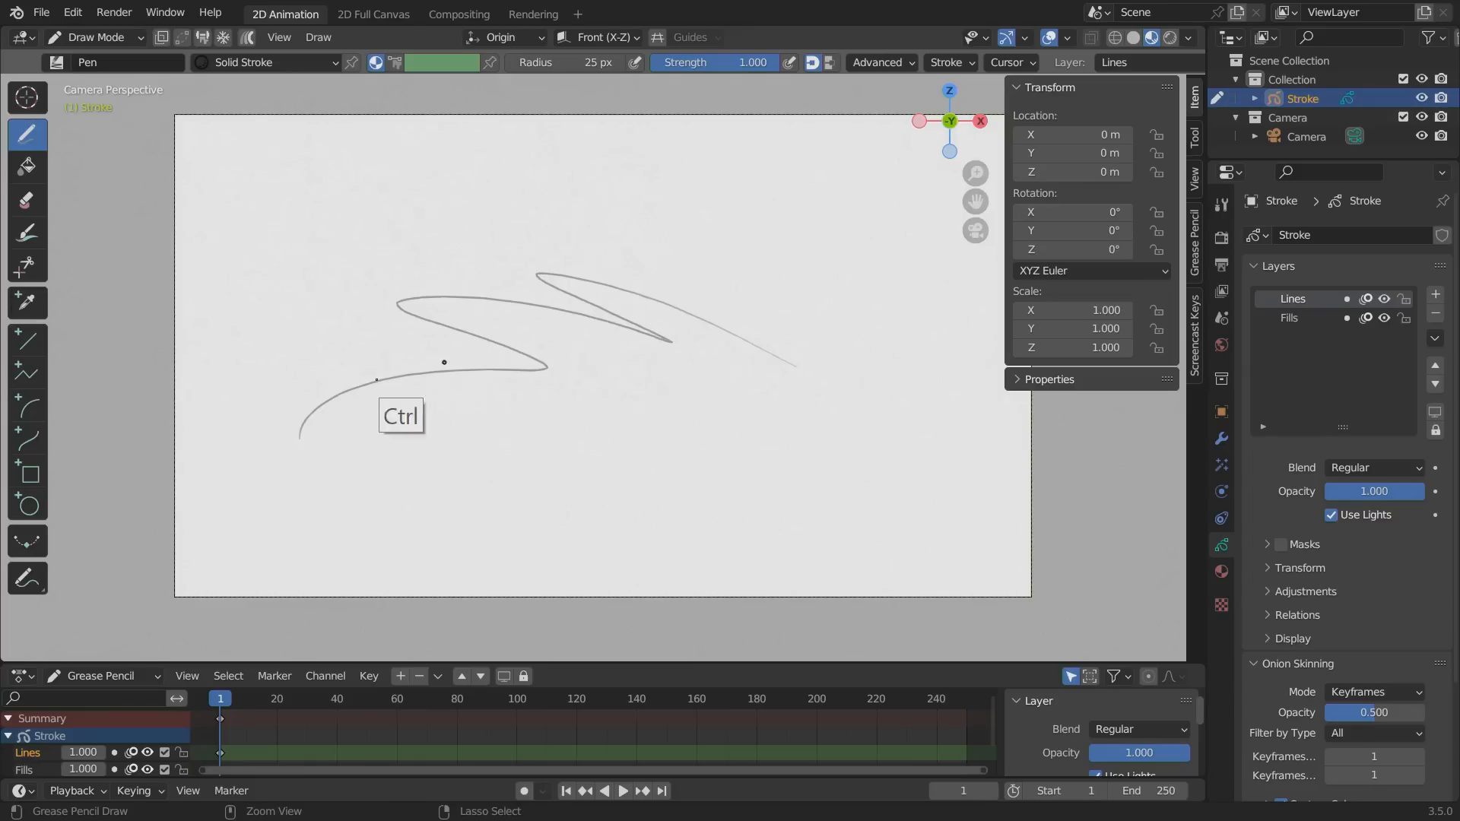
{"action": "mouse_move", "coordinate": [518, 369]}
{"action": "left_mouse_down", "text": "ctrl"}
{"action": "mouse_move", "coordinate": [641, 317]}
{"action": "mouse_move", "coordinate": [717, 316]}
{"action": "mouse_move", "coordinate": [661, 342]}
{"action": "mouse_move", "coordinate": [354, 382]}
{"action": "mouse_move", "coordinate": [391, 281]}
{"action": "mouse_move", "coordinate": [398, 398]}
{"action": "mouse_move", "coordinate": [532, 374]}
{"action": "mouse_move", "coordinate": [736, 385]}
{"action": "left_mouse_up", "text": "ctrl"}
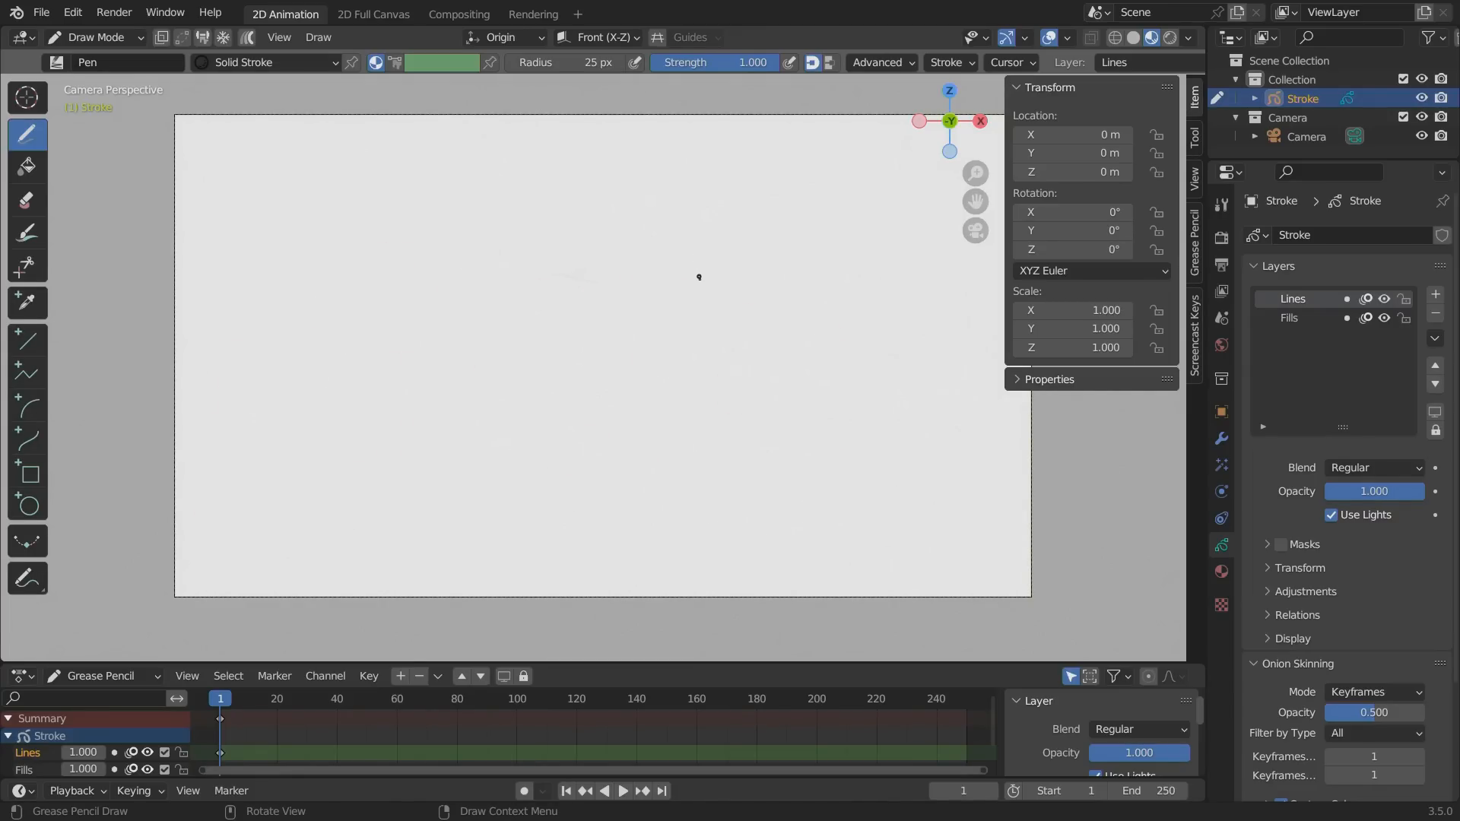
{"action": "key", "text": "n"}
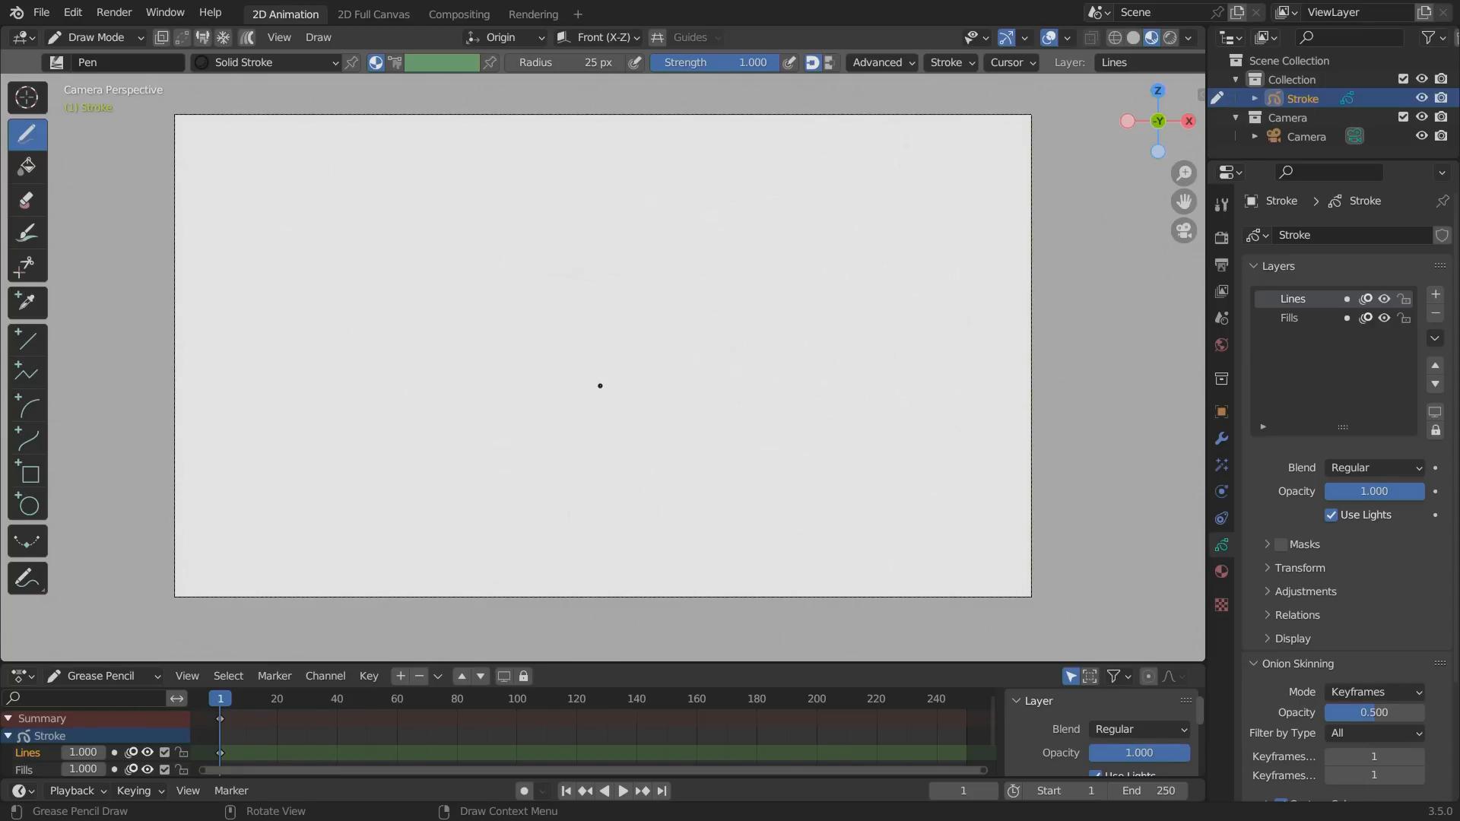
Draw a round bird character in the canvas with an open circular body, two eyes, a beak, two small wings and two legs.
{"action": "mouse_move", "coordinate": [601, 387]}
{"action": "left_mouse_down"}
{"action": "mouse_move", "coordinate": [638, 304]}
{"action": "mouse_move", "coordinate": [545, 265]}
{"action": "mouse_move", "coordinate": [496, 335]}
{"action": "mouse_move", "coordinate": [566, 393]}
{"action": "mouse_move", "coordinate": [591, 388]}
{"action": "left_mouse_up"}
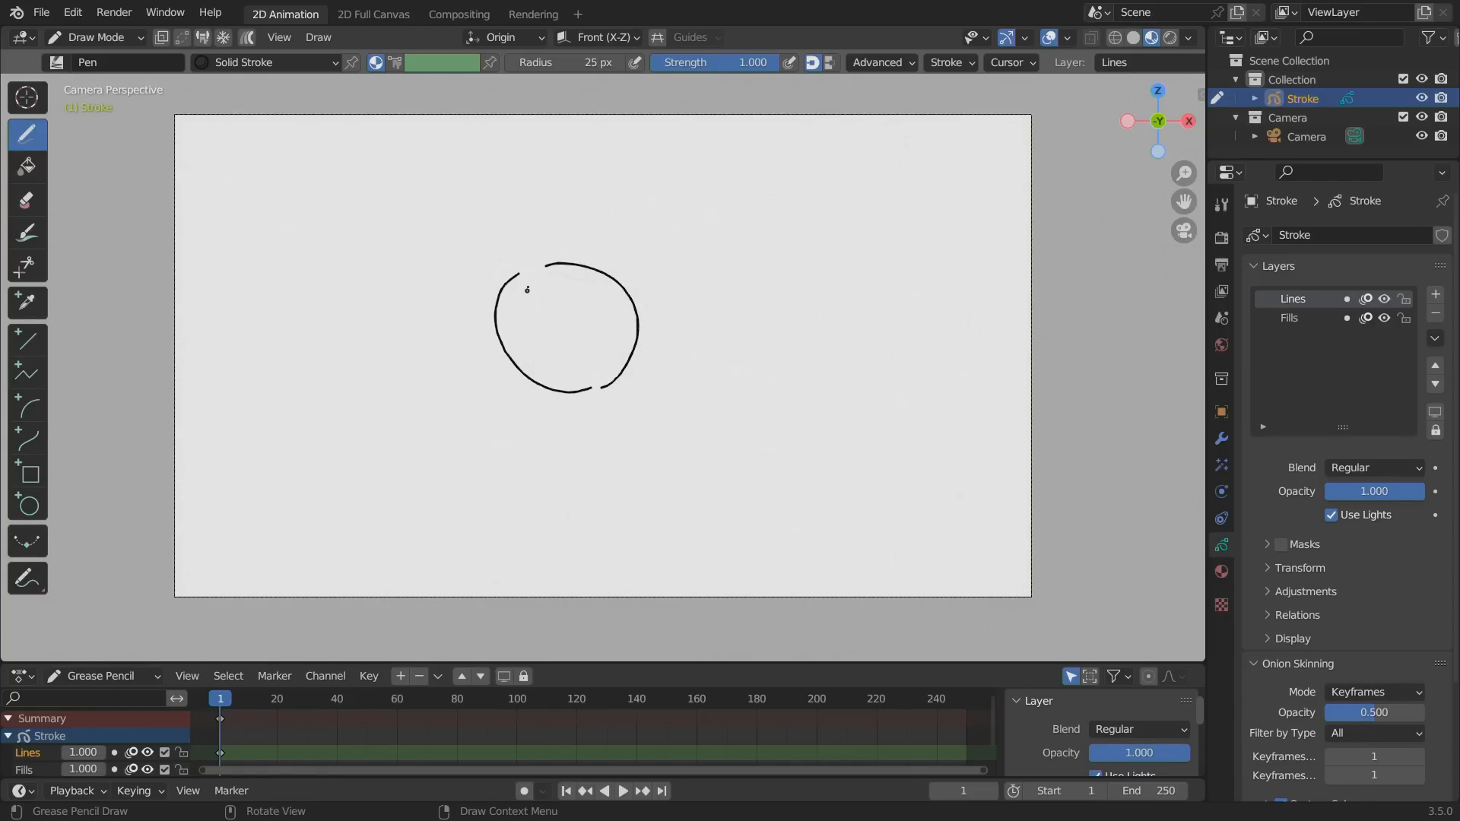
{"action": "key", "text": "ctrl+z"}
{"action": "mouse_move", "coordinate": [526, 267]}
{"action": "left_mouse_down"}
{"action": "mouse_move", "coordinate": [487, 348]}
{"action": "mouse_move", "coordinate": [566, 391]}
{"action": "left_mouse_up"}
{"action": "mouse_move", "coordinate": [522, 280]}
{"action": "left_mouse_down"}
{"action": "mouse_move", "coordinate": [553, 304]}
{"action": "mouse_move", "coordinate": [549, 276]}
{"action": "left_mouse_up"}
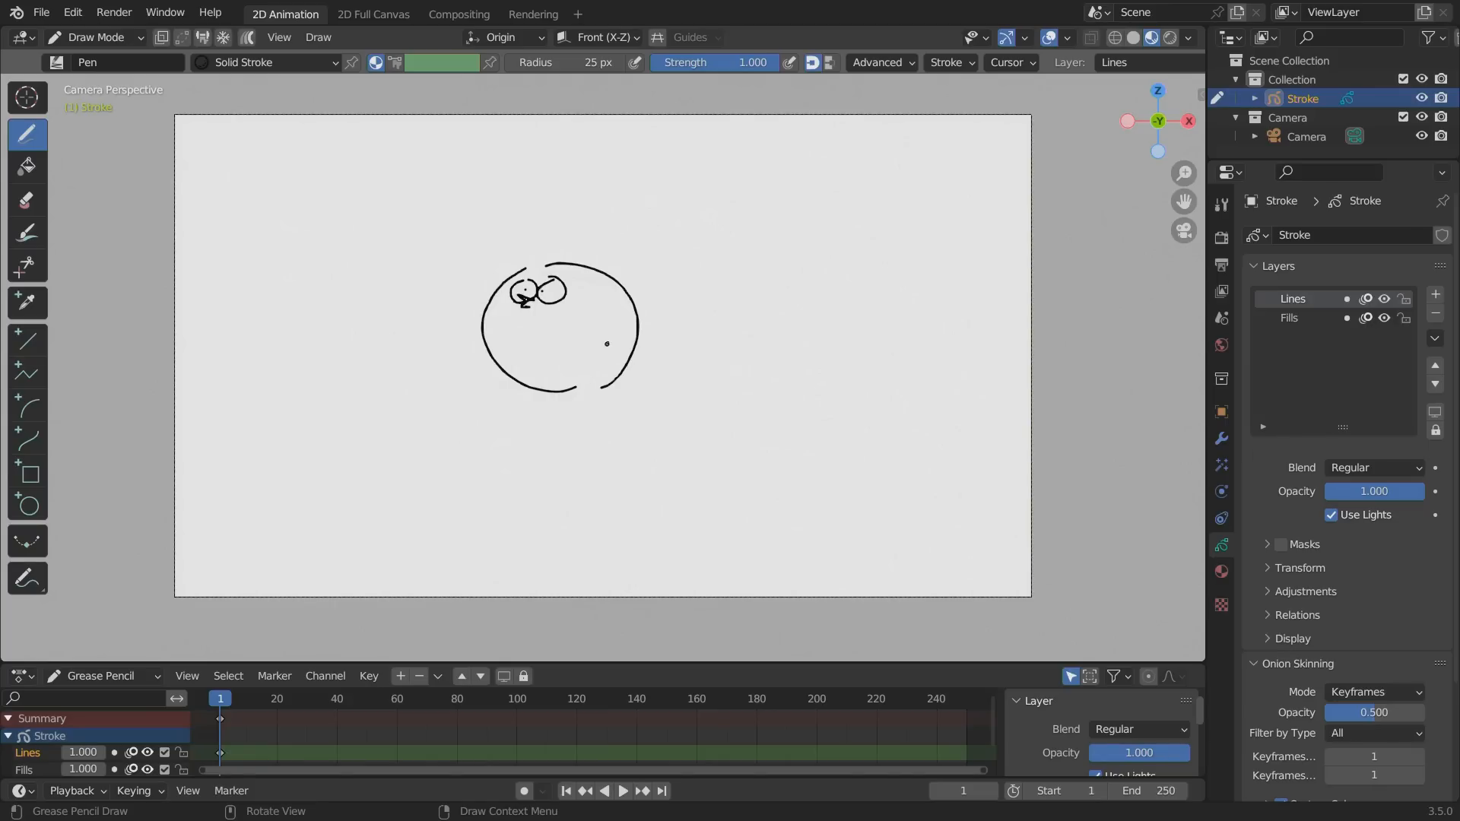
{"action": "mouse_move", "coordinate": [609, 340]}
{"action": "left_mouse_down"}
{"action": "mouse_move", "coordinate": [584, 351]}
{"action": "mouse_move", "coordinate": [599, 372]}
{"action": "left_mouse_up"}
{"action": "mouse_move", "coordinate": [489, 344]}
{"action": "left_mouse_down"}
{"action": "mouse_move", "coordinate": [524, 411]}
{"action": "mouse_move", "coordinate": [578, 405]}
{"action": "left_mouse_up"}
Switch to Object Mode, duplicate the bird drawing and place the copy about 2.1 m away along the X axis.
{"action": "left_click", "coordinate": [93, 37]}
{"action": "left_click", "coordinate": [87, 61]}
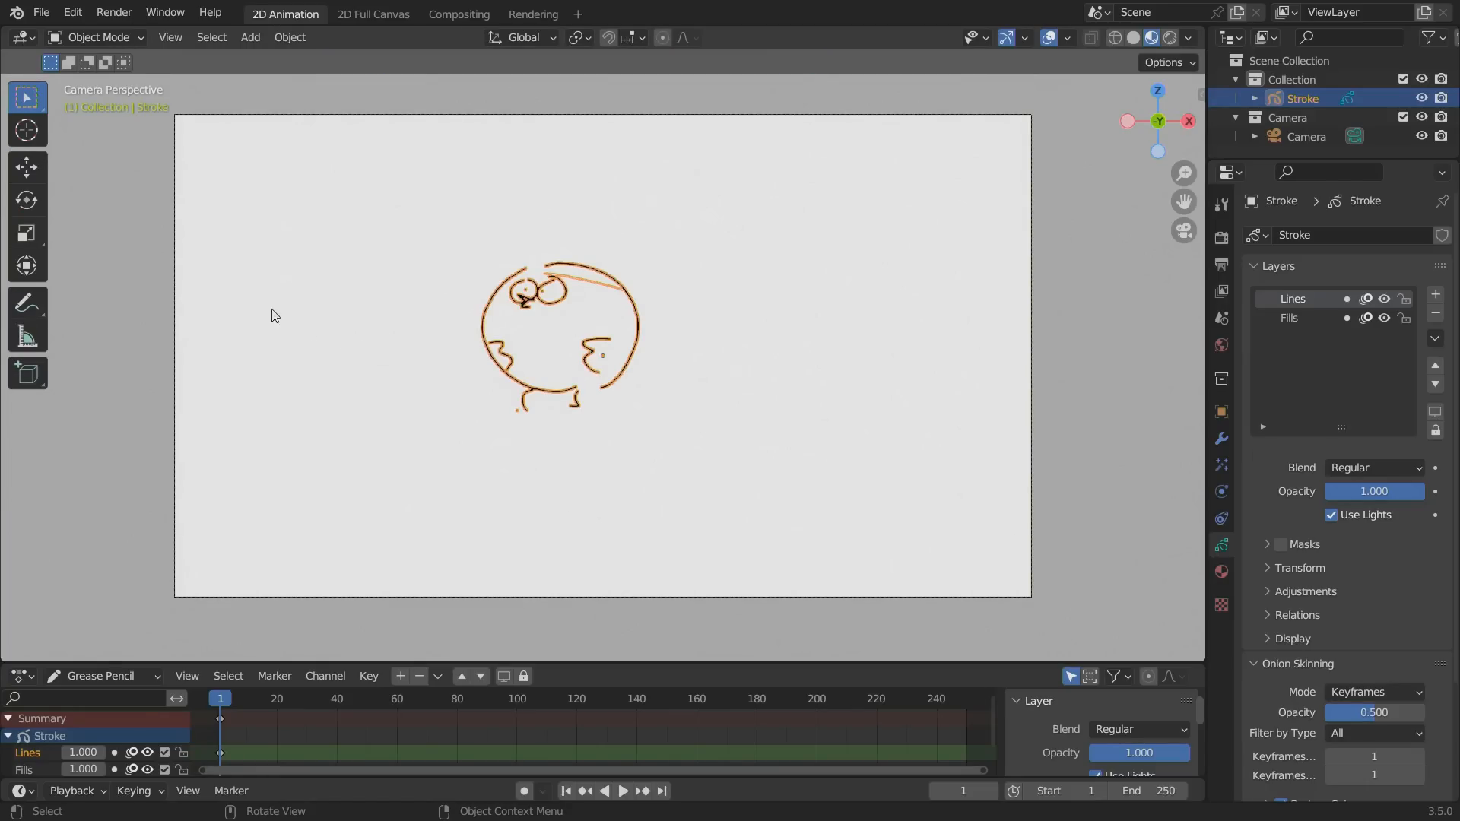
{"action": "left_click", "coordinate": [27, 128]}
{"action": "key", "text": "shift+d"}
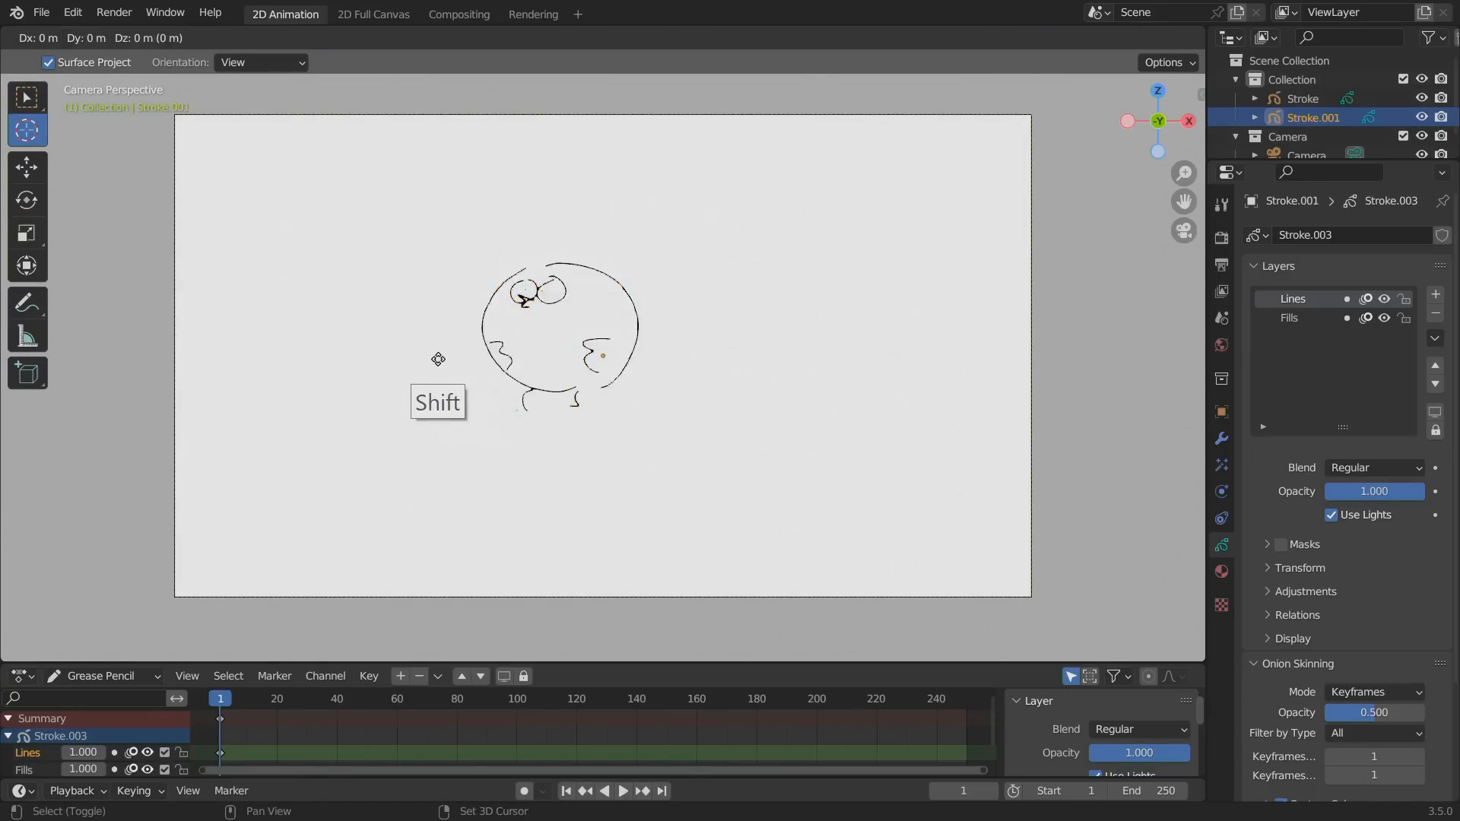
{"action": "key", "text": "x"}
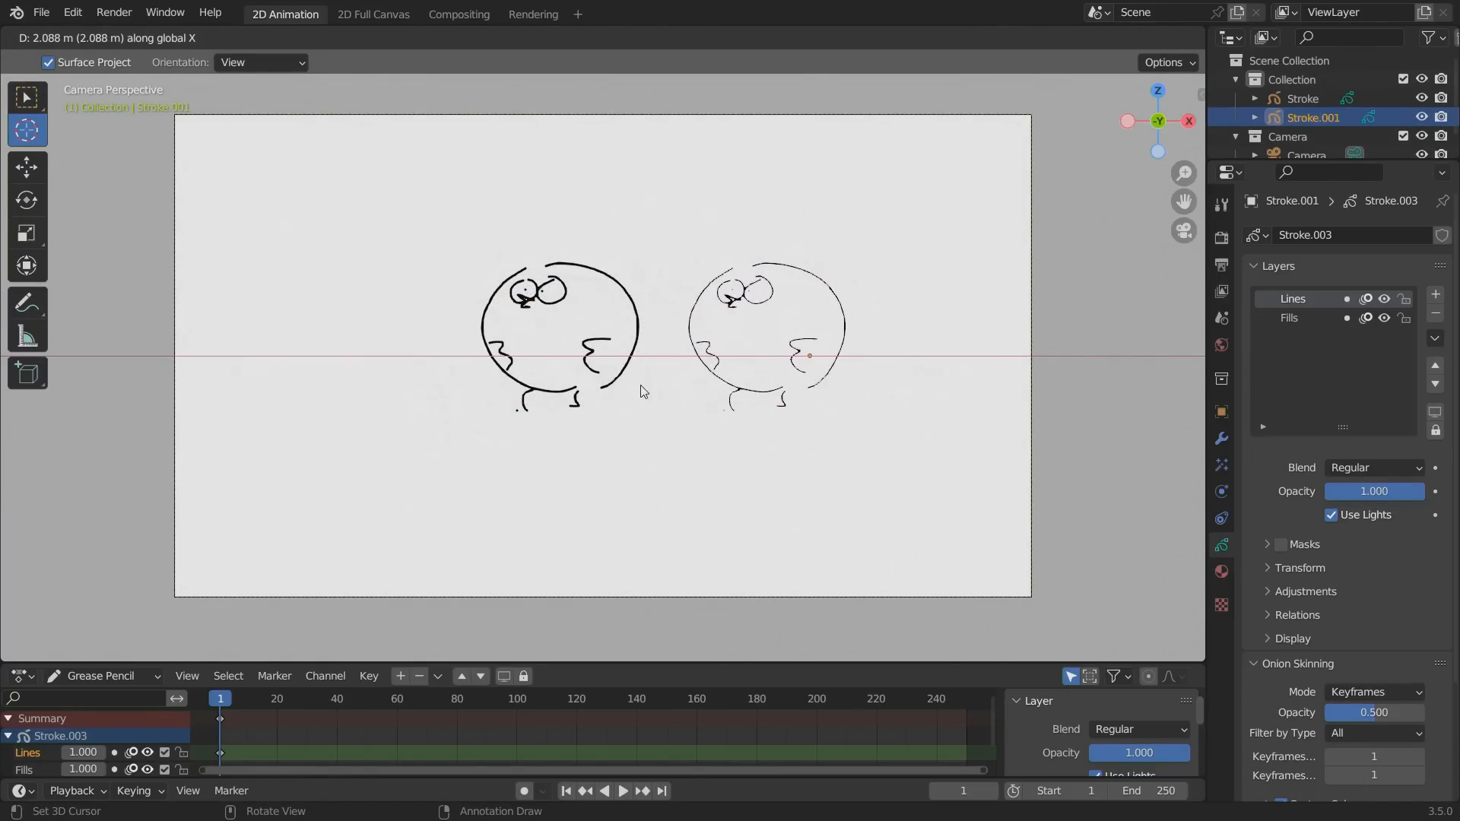
{"action": "left_click", "coordinate": [638, 384]}
Delete all strokes inside the duplicated object in Edit Mode and switch it to Draw Mode.
{"action": "key", "text": "Tab"}
{"action": "key", "text": "a"}
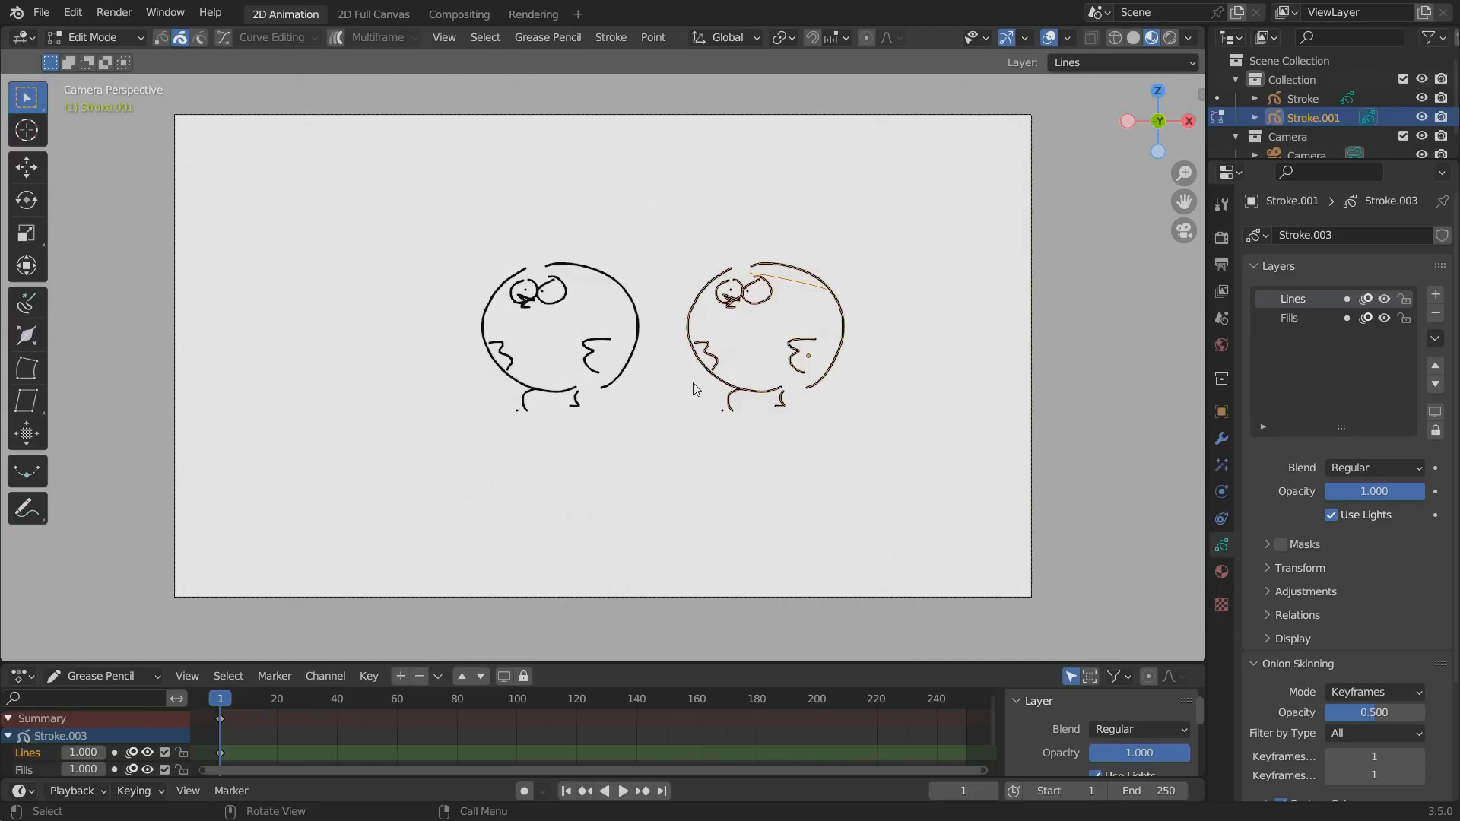
{"action": "key", "text": "x"}
{"action": "left_click", "coordinate": [690, 383]}
{"action": "key", "text": "ctrl+Tab"}
{"action": "left_click", "coordinate": [586, 192]}
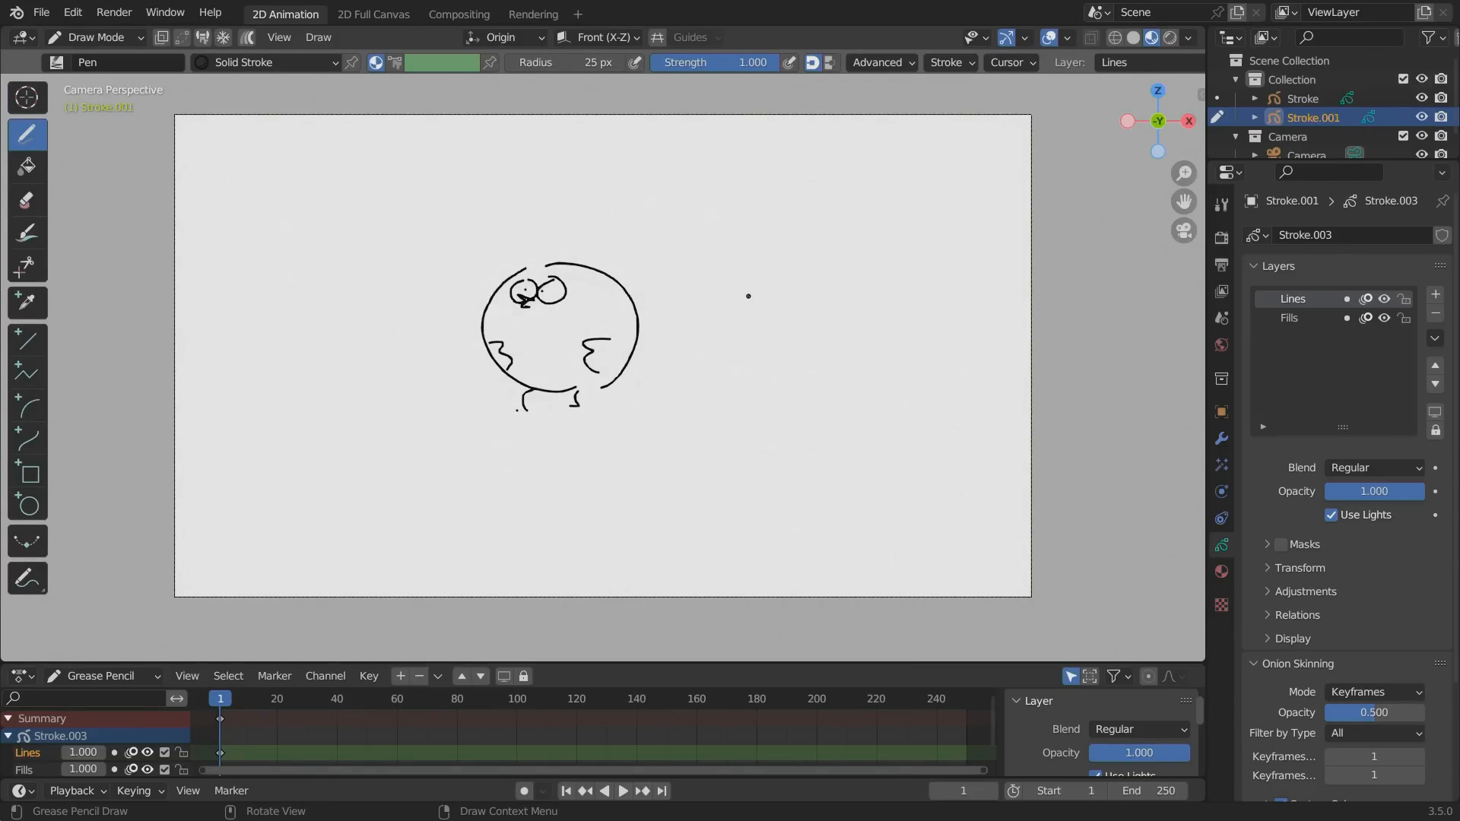
Draw a tall, narrow character beside the round bird with a domed head, eyes, beak, two wings and legs.
{"action": "mouse_move", "coordinate": [743, 288]}
{"action": "left_mouse_down"}
{"action": "mouse_move", "coordinate": [766, 289]}
{"action": "mouse_move", "coordinate": [762, 308]}
{"action": "mouse_move", "coordinate": [765, 272]}
{"action": "mouse_move", "coordinate": [728, 384]}
{"action": "left_mouse_up"}
{"action": "mouse_move", "coordinate": [732, 328]}
{"action": "left_mouse_down"}
{"action": "mouse_move", "coordinate": [751, 341]}
{"action": "mouse_move", "coordinate": [741, 363]}
{"action": "left_mouse_up"}
{"action": "mouse_move", "coordinate": [774, 300]}
{"action": "left_mouse_down"}
{"action": "mouse_move", "coordinate": [793, 360]}
{"action": "mouse_move", "coordinate": [774, 405]}
{"action": "mouse_move", "coordinate": [730, 391]}
{"action": "mouse_move", "coordinate": [724, 405]}
{"action": "left_mouse_up"}
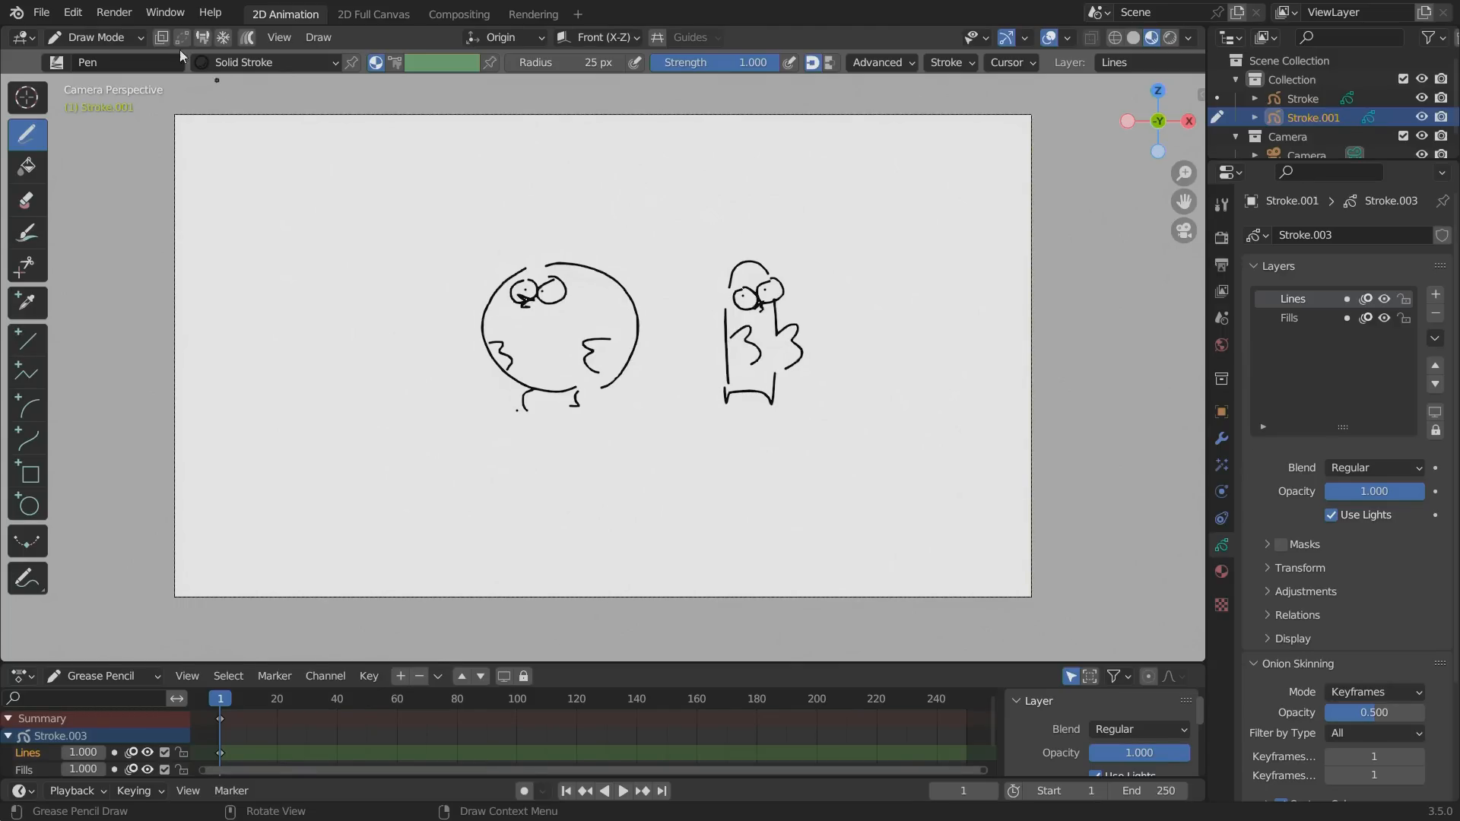
Return to Object Mode, make the round bird's Stroke object active and enter Draw Mode on it.
{"action": "left_click", "coordinate": [96, 37]}
{"action": "left_click", "coordinate": [101, 60]}
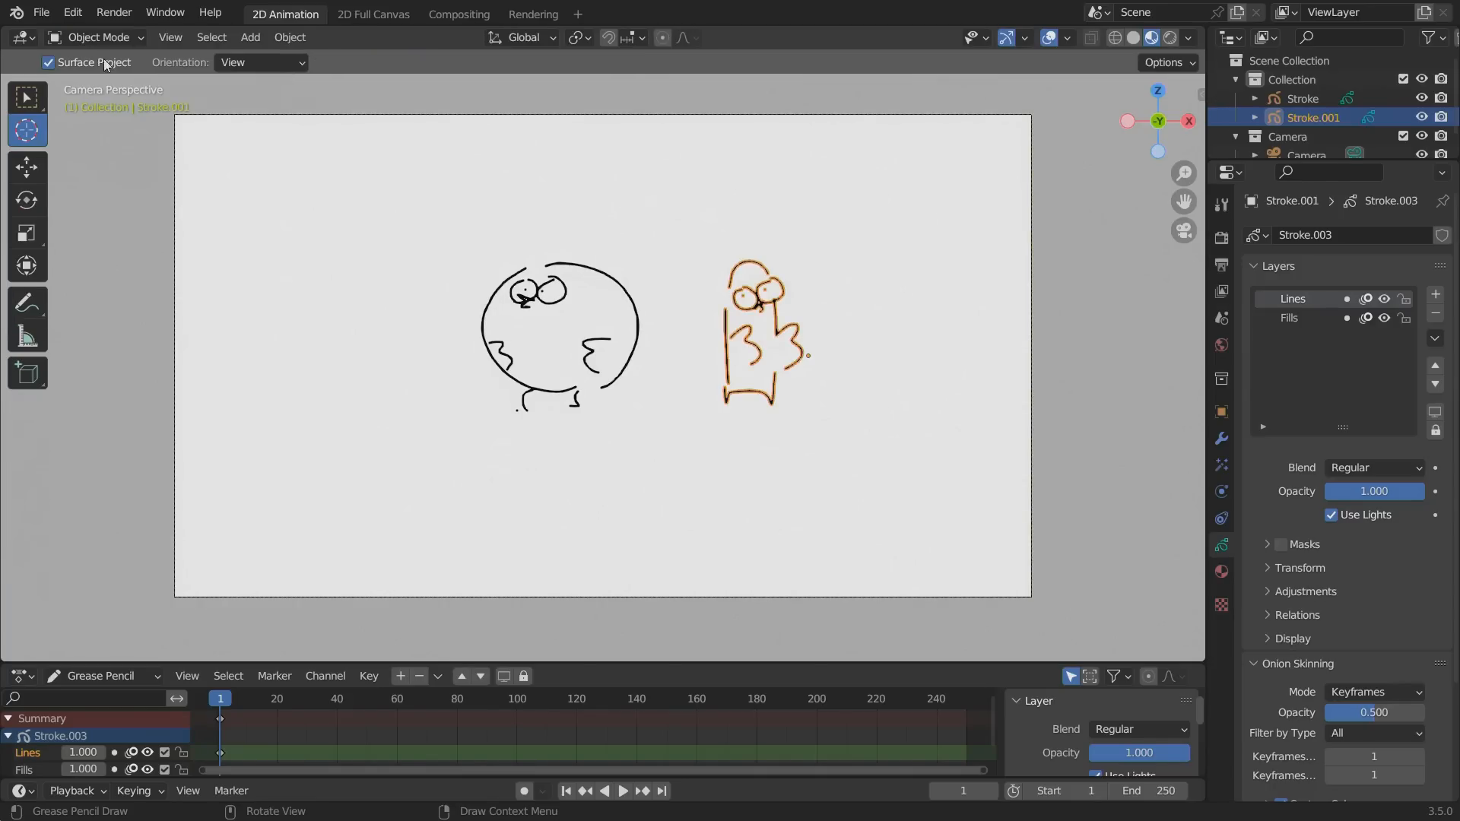
{"action": "left_click", "coordinate": [97, 37]}
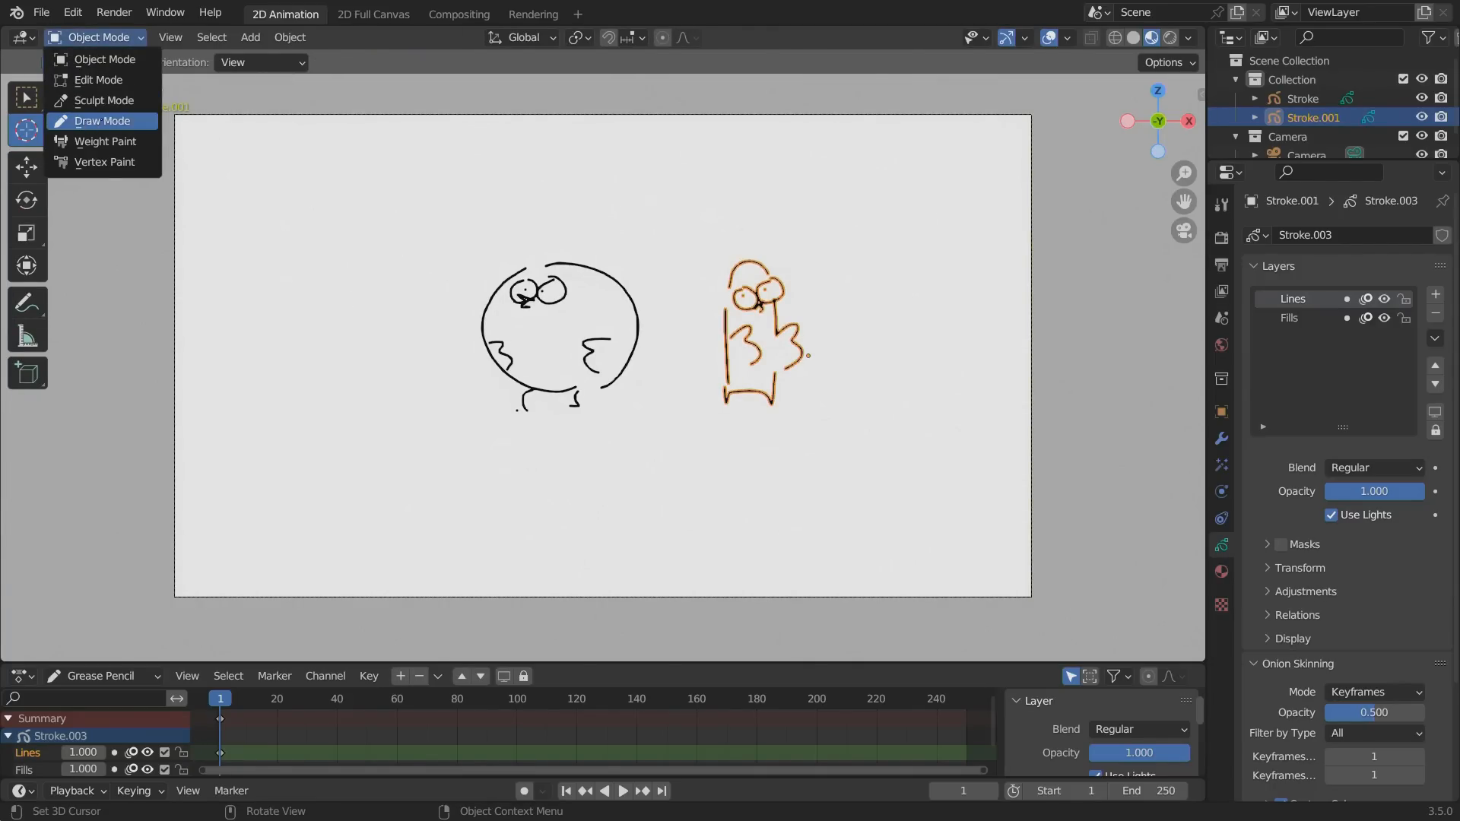
{"action": "left_click", "coordinate": [100, 121]}
{"action": "left_click", "coordinate": [96, 37]}
{"action": "left_click", "coordinate": [101, 60]}
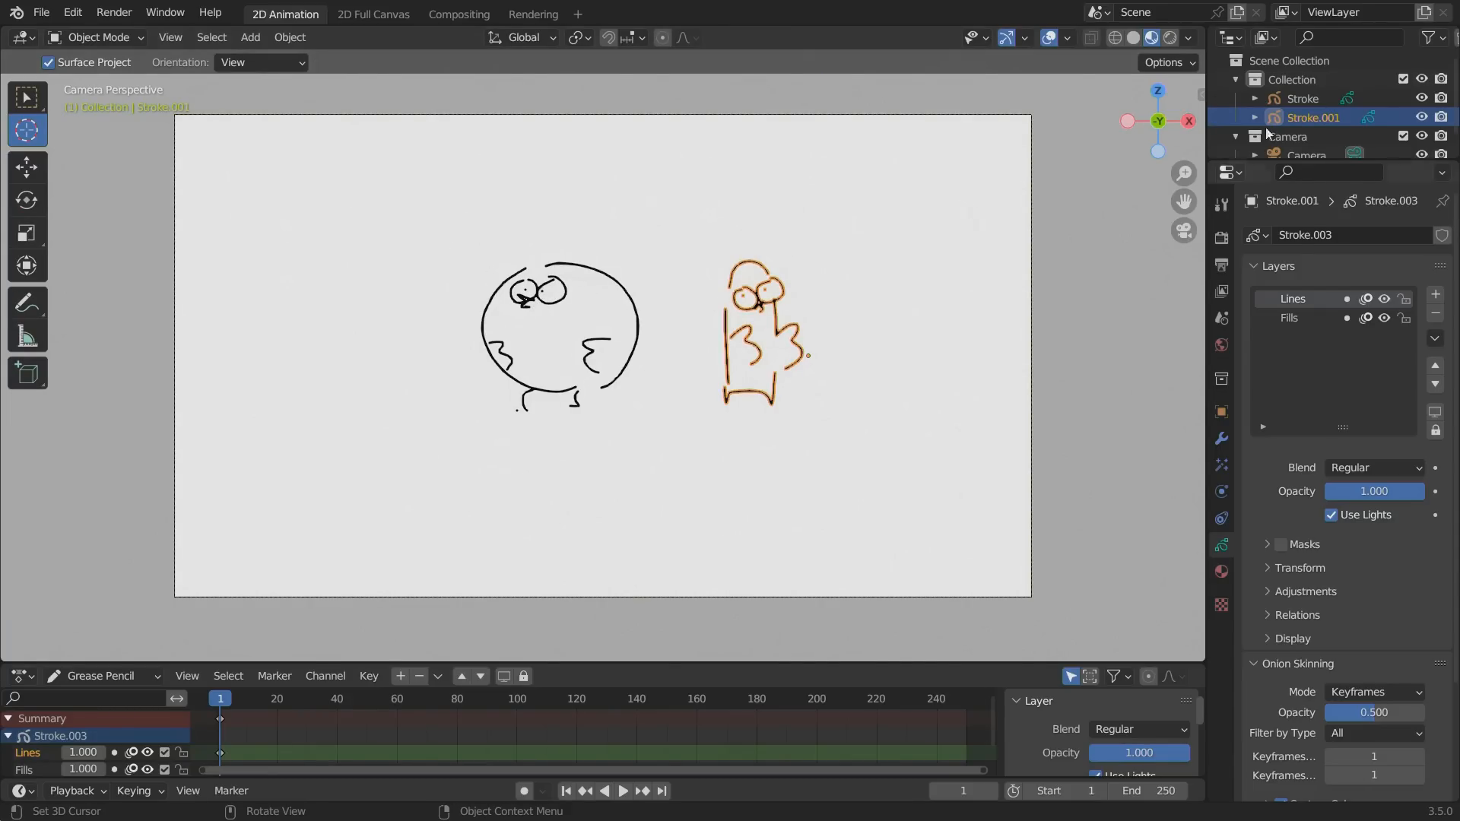
{"action": "left_click", "coordinate": [1286, 98]}
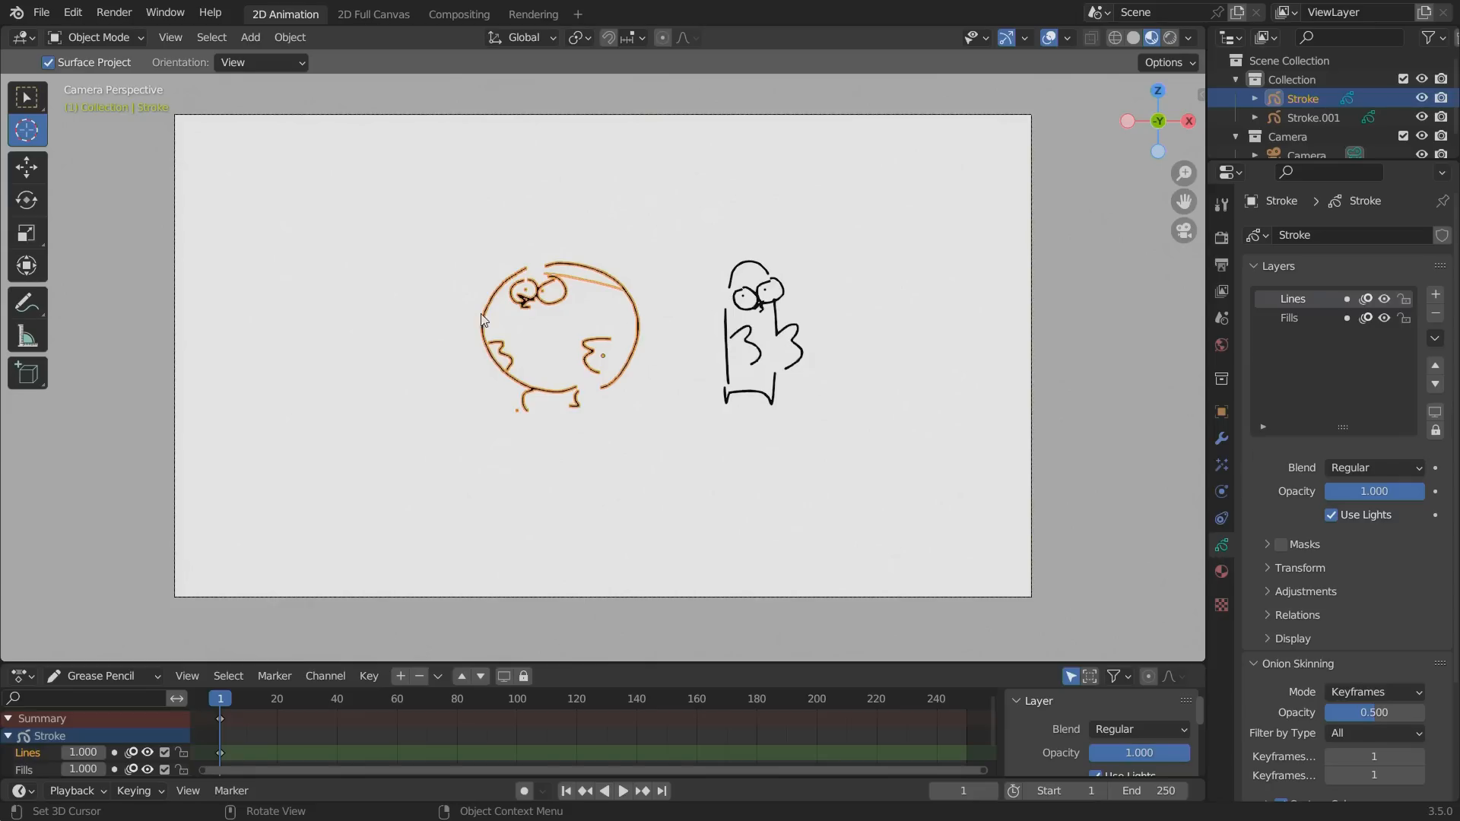
{"action": "key", "text": "ctrl+Tab"}
{"action": "left_click", "coordinate": [469, 225]}
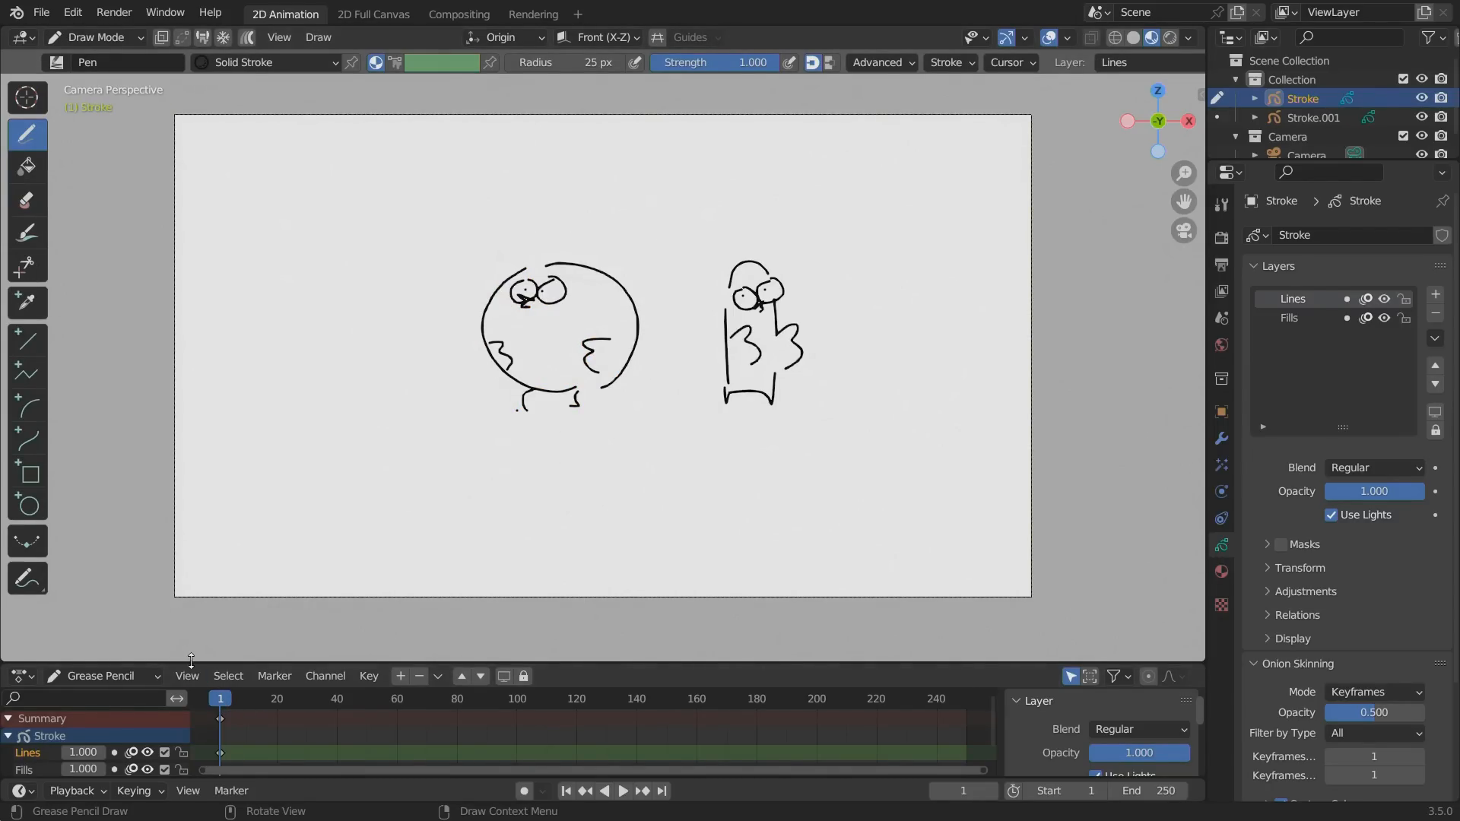
Enlarge the timeline area and set both the render and viewport samples to 4.
{"action": "left_click_drag", "start_coordinate": [192, 662], "coordinate": [157, 548]}
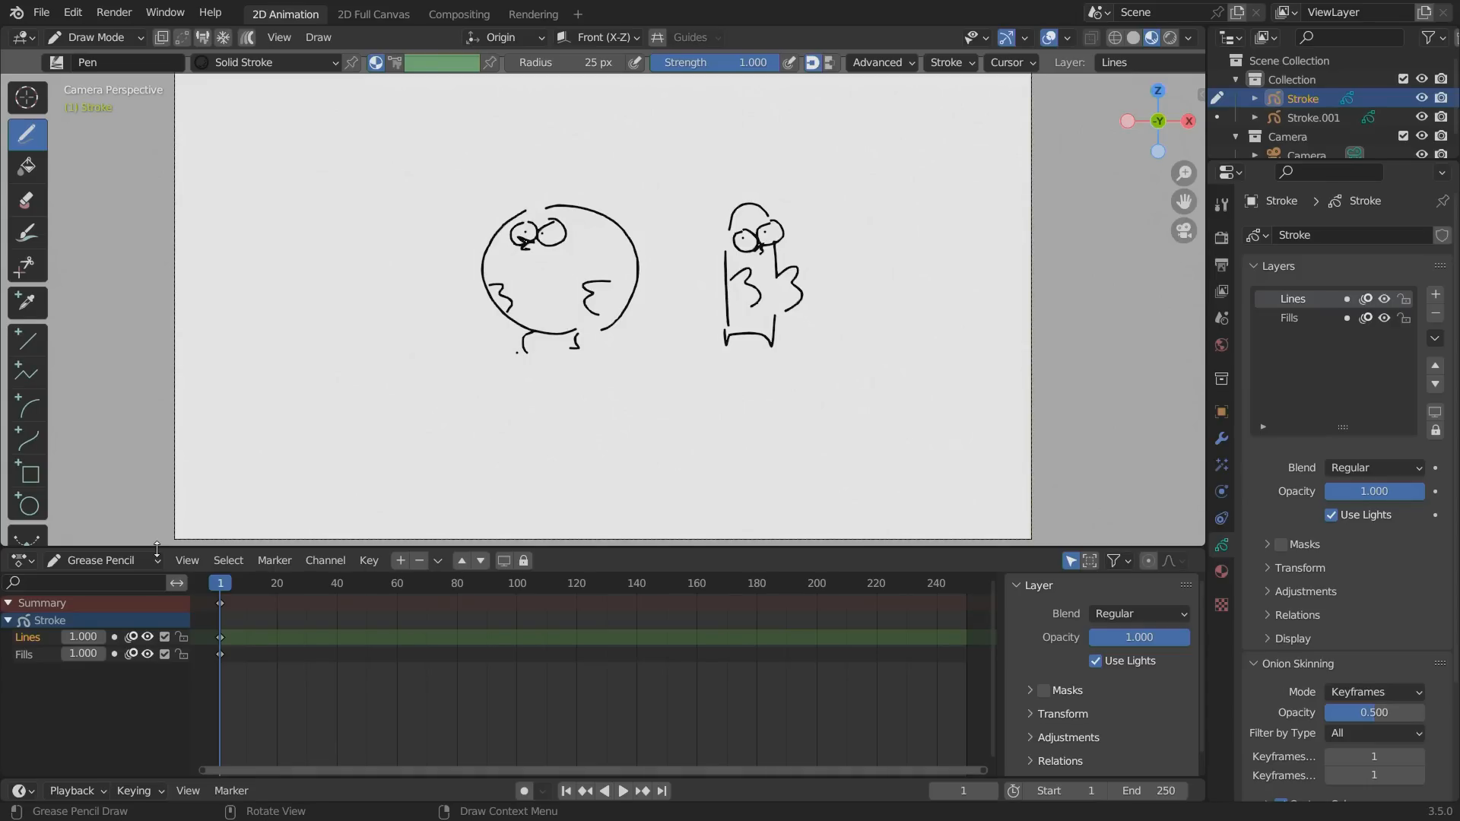
{"action": "left_click", "coordinate": [1222, 237]}
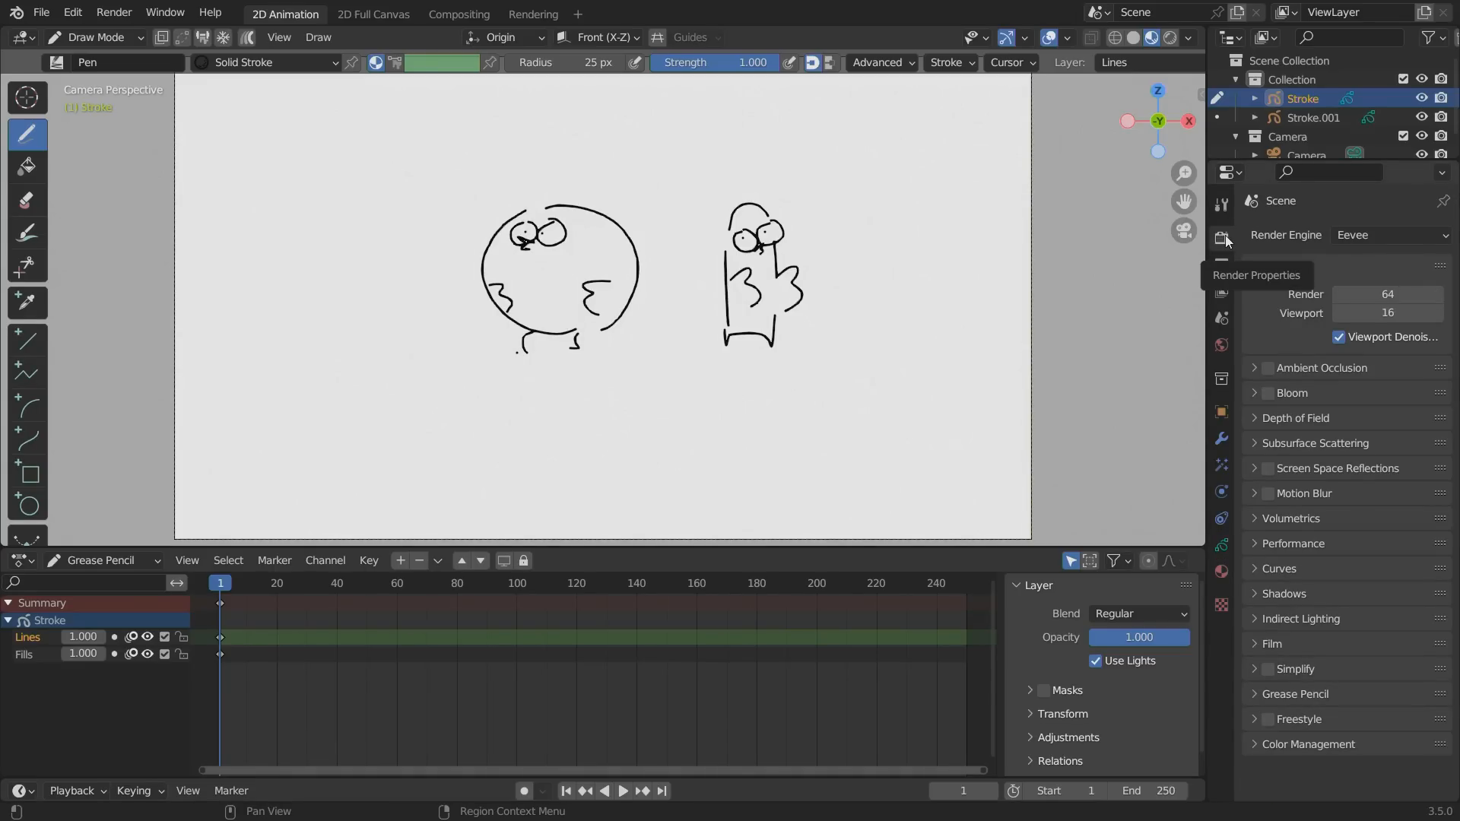
{"action": "left_click", "coordinate": [1389, 300]}
{"action": "type", "text": "4"}
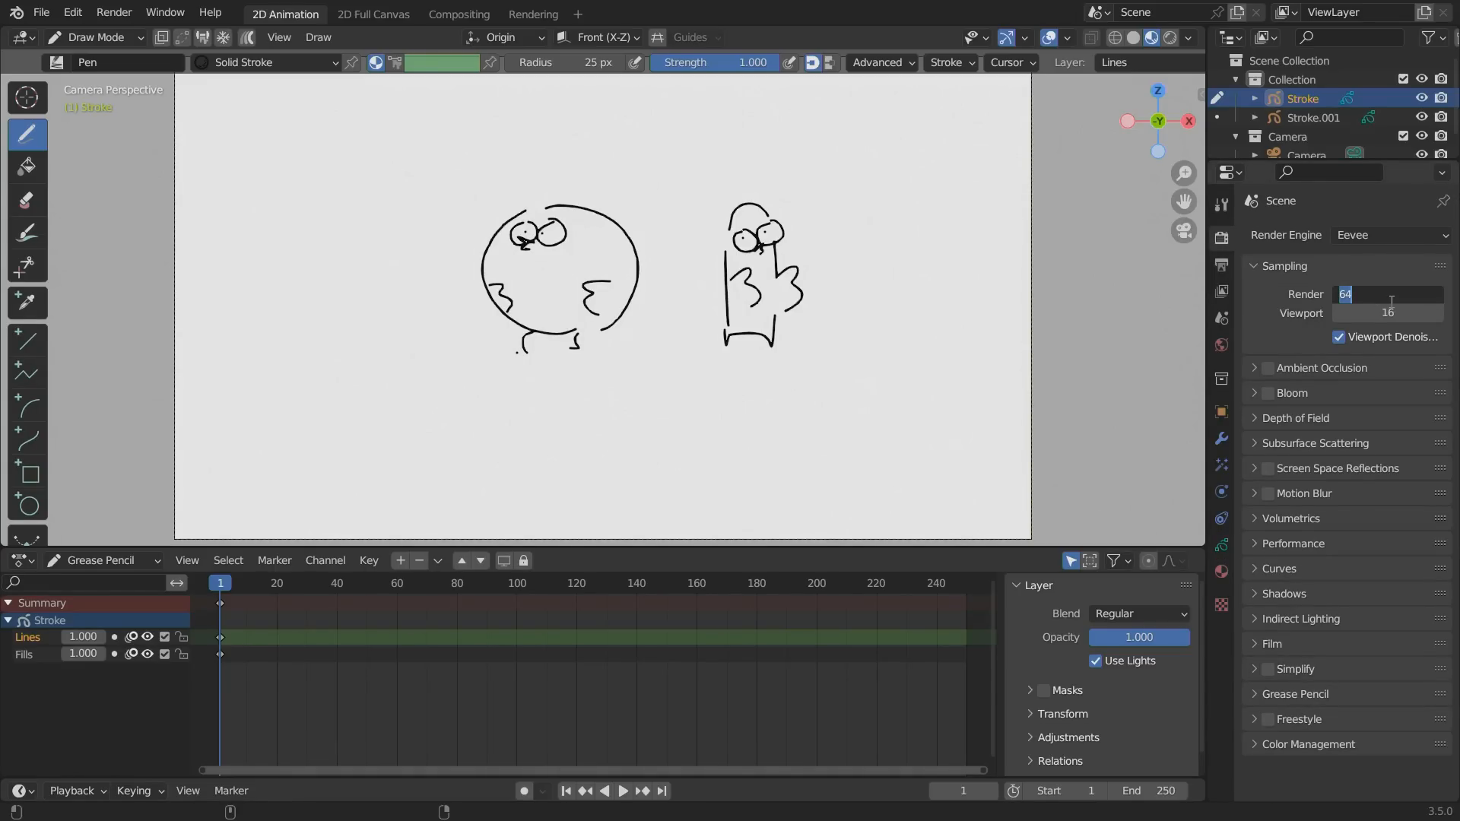
{"action": "key", "text": "Return"}
{"action": "left_click", "coordinate": [1387, 313]}
{"action": "type", "text": "4"}
{"action": "key", "text": "Return"}
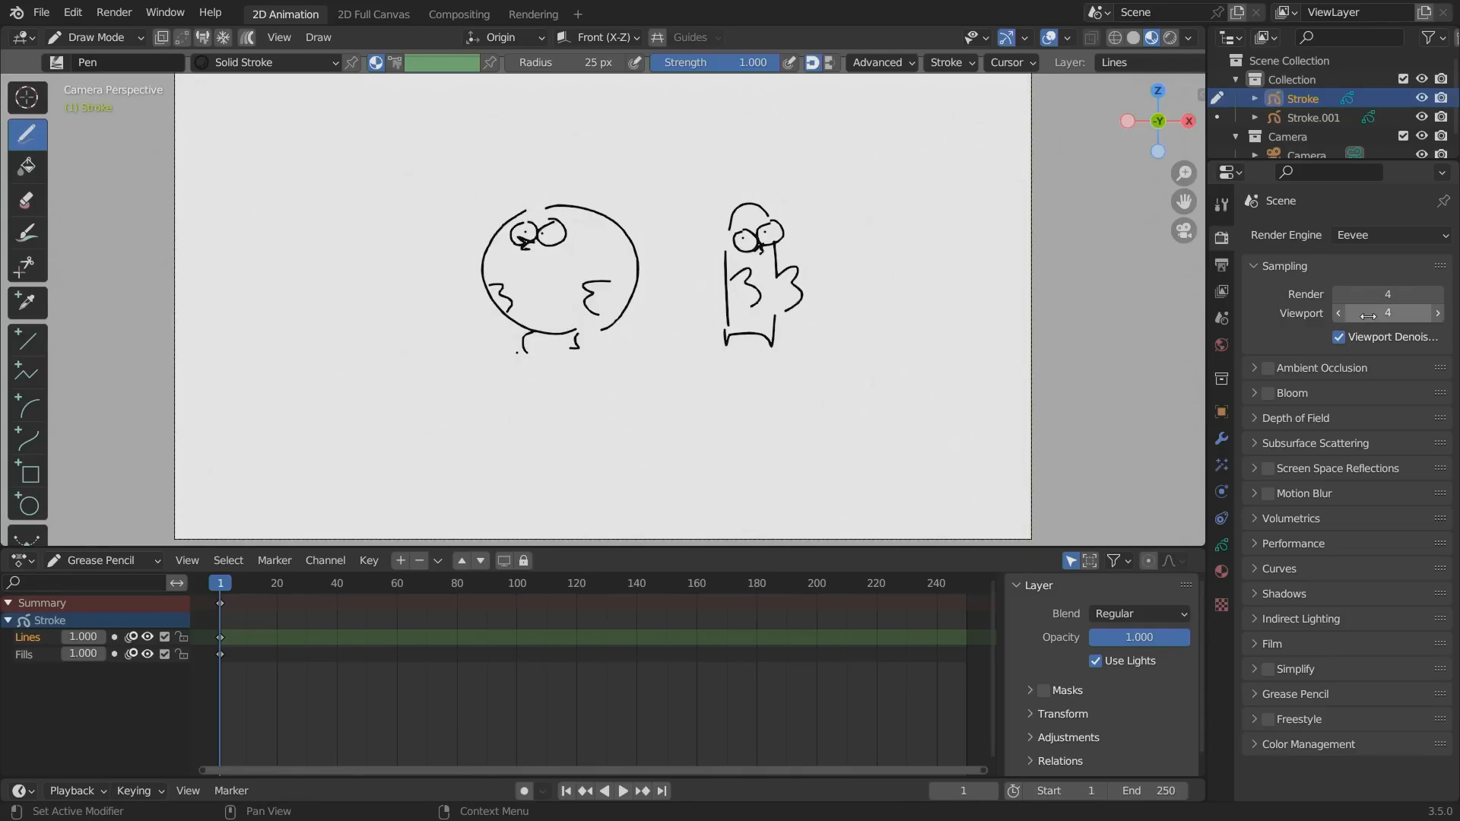
Examine the frame rate setting in the scene's output properties.
{"action": "left_click", "coordinate": [1222, 264]}
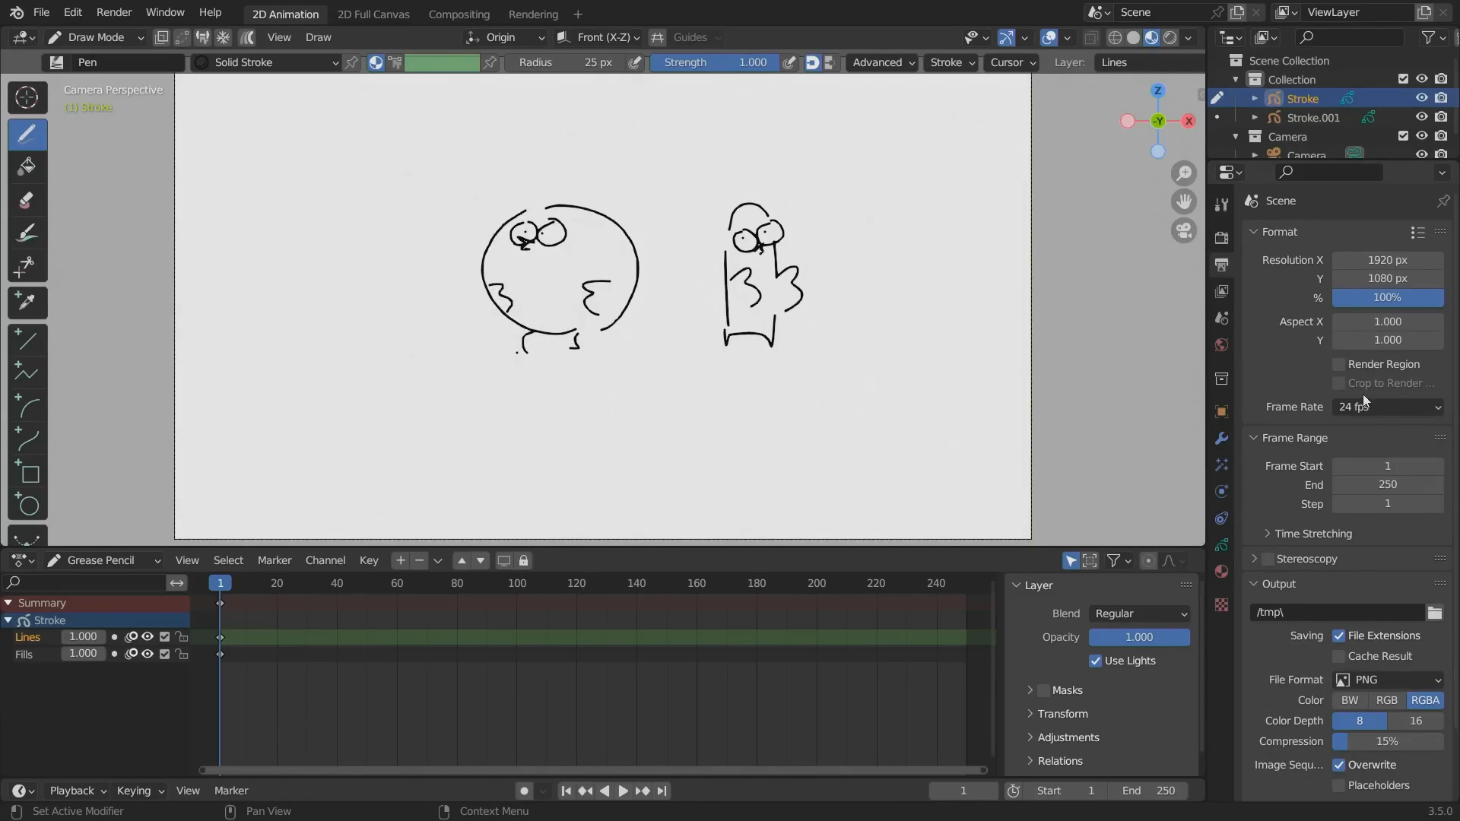
{"action": "left_click", "coordinate": [1345, 410]}
{"action": "left_click", "coordinate": [1344, 409]}
Go to frame 12, draw the round bird's two wings in a lowered pose, and refine them after comparing frames.
{"action": "mouse_move", "coordinate": [225, 583]}
{"action": "left_mouse_down"}
{"action": "mouse_move", "coordinate": [304, 605]}
{"action": "mouse_move", "coordinate": [287, 582]}
{"action": "mouse_move", "coordinate": [253, 589]}
{"action": "left_mouse_up"}
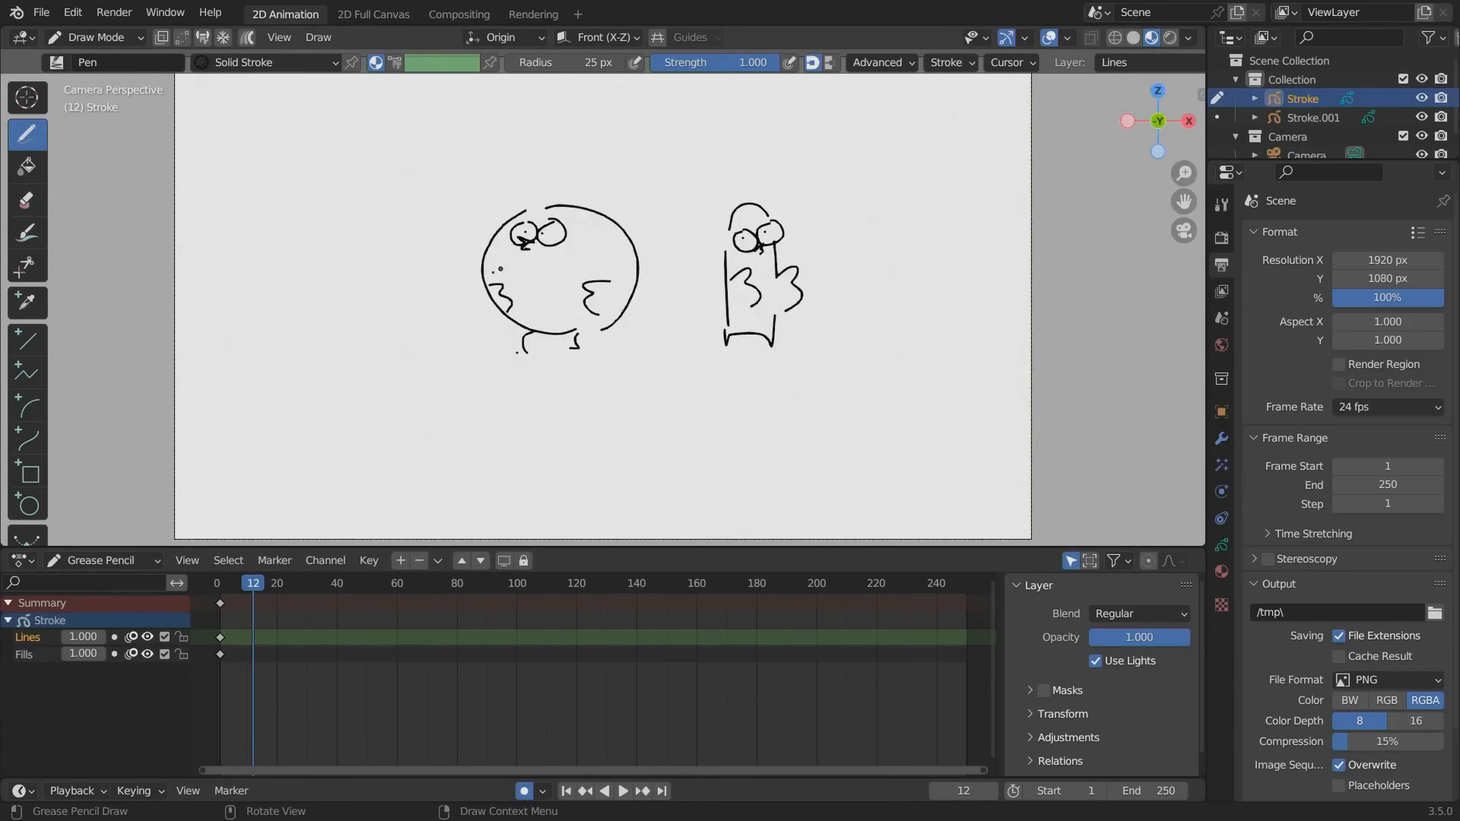
{"action": "left_click_drag", "start_coordinate": [492, 280], "coordinate": [503, 314]}
{"action": "mouse_move", "coordinate": [612, 282]}
{"action": "left_mouse_down"}
{"action": "mouse_move", "coordinate": [597, 295]}
{"action": "mouse_move", "coordinate": [610, 313]}
{"action": "left_mouse_up"}
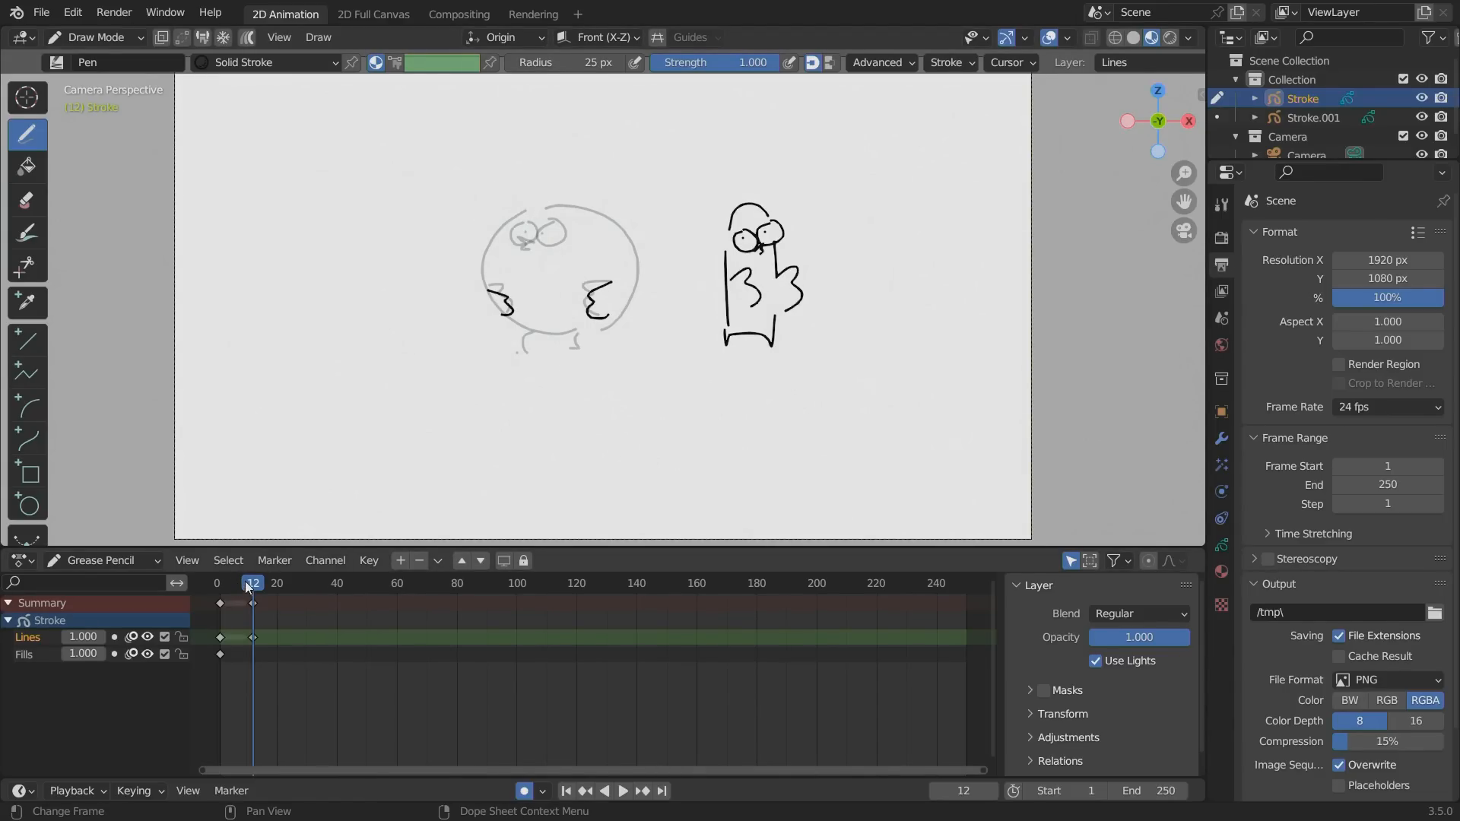
{"action": "mouse_move", "coordinate": [245, 581]}
{"action": "left_mouse_down"}
{"action": "mouse_move", "coordinate": [229, 581]}
{"action": "mouse_move", "coordinate": [252, 587]}
{"action": "left_mouse_up"}
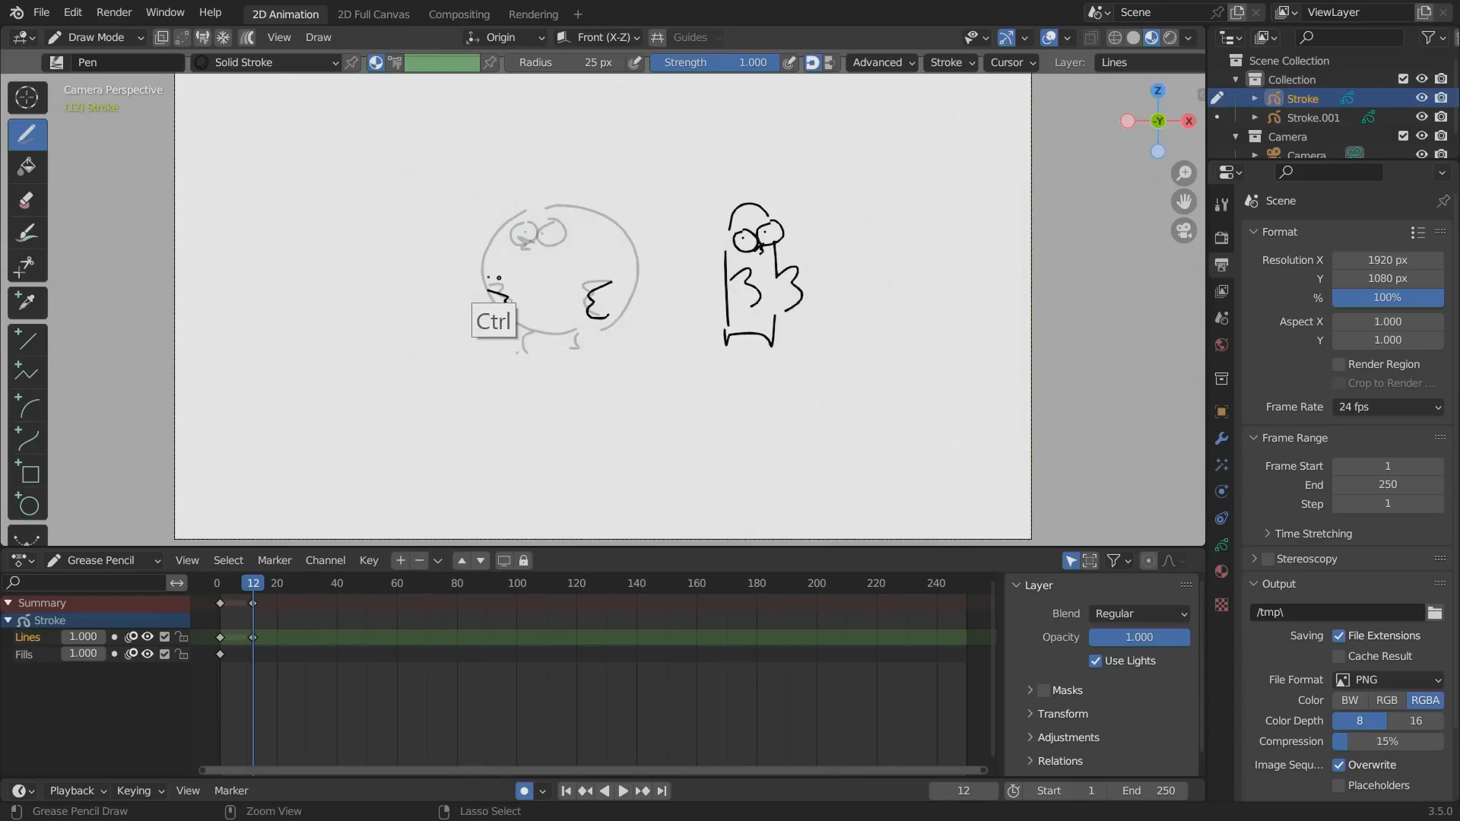
{"action": "left_click_drag", "start_coordinate": [495, 287], "coordinate": [504, 314], "text": "ctrl"}
{"action": "left_click_drag", "start_coordinate": [582, 291], "coordinate": [610, 315], "text": "ctrl"}
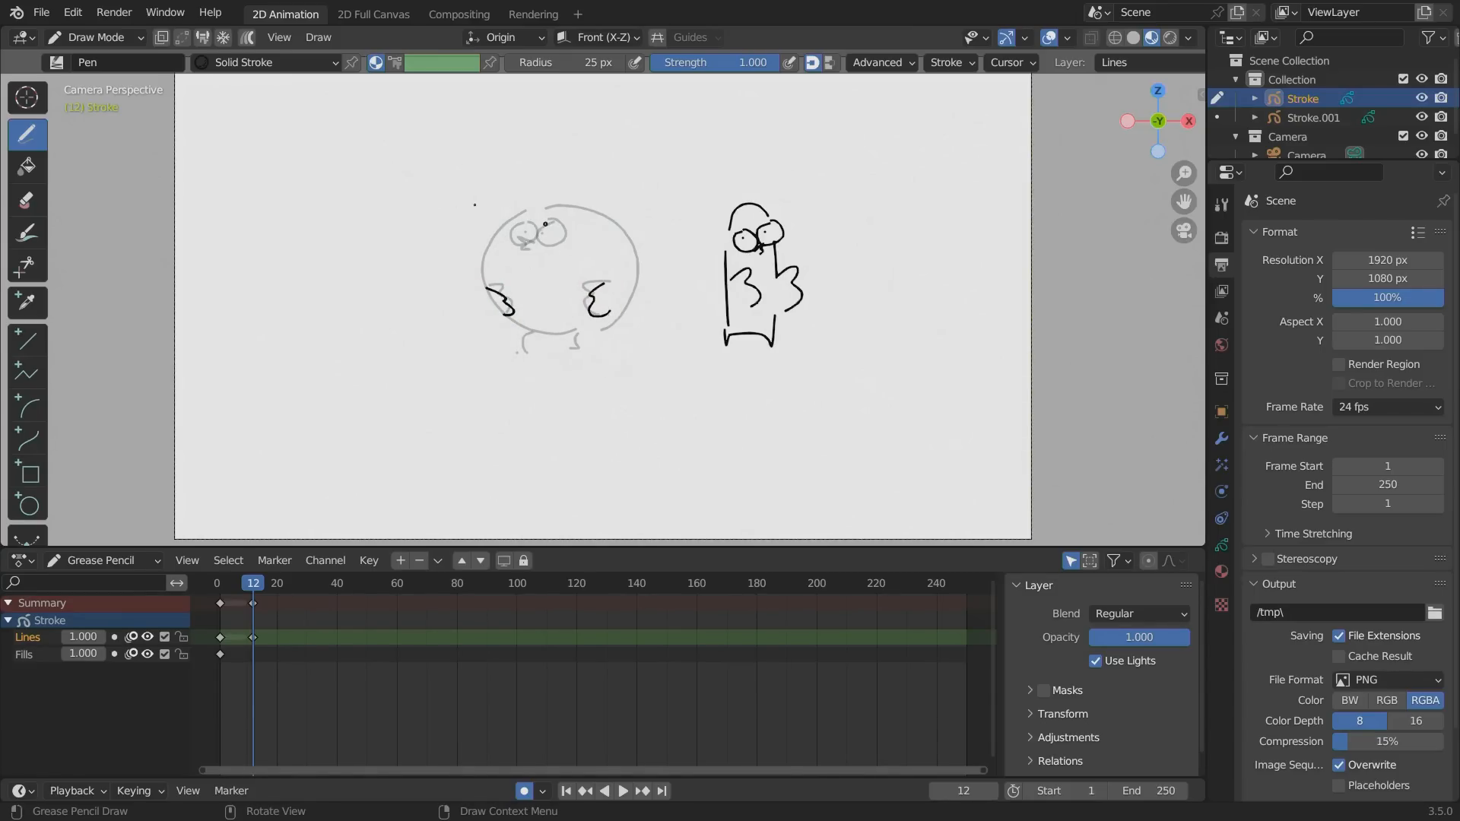
Draw the bird's eyes, pupils, beak and the curved left side of its body on frame 12.
{"action": "scroll", "coordinate": [371, 218], "scroll_direction": "up", "scroll_amount": 2}
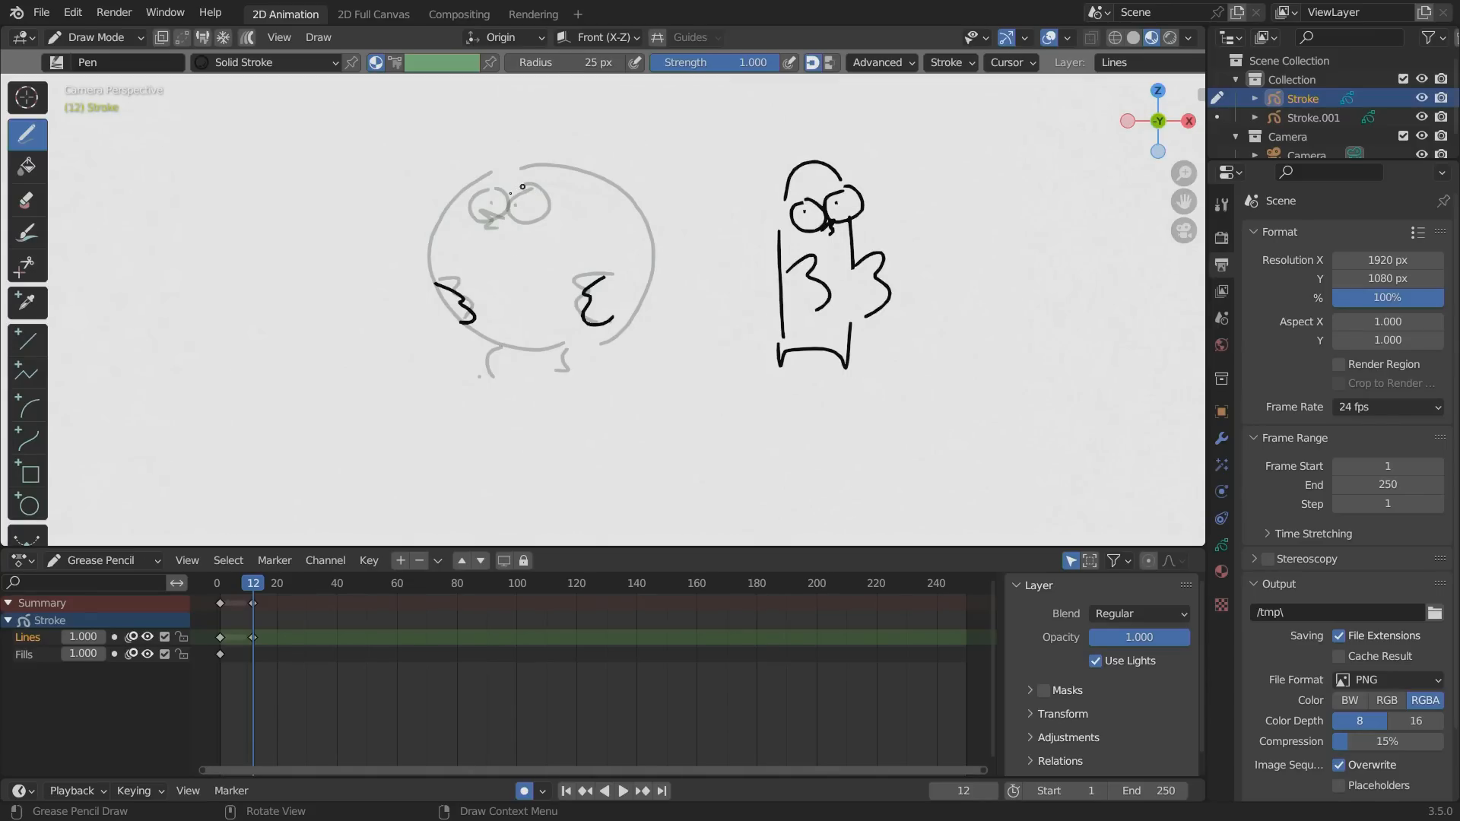
{"action": "mouse_move", "coordinate": [523, 186]}
{"action": "left_mouse_down"}
{"action": "mouse_move", "coordinate": [537, 218]}
{"action": "mouse_move", "coordinate": [519, 198]}
{"action": "mouse_move", "coordinate": [462, 201]}
{"action": "mouse_move", "coordinate": [499, 226]}
{"action": "mouse_move", "coordinate": [432, 220]}
{"action": "mouse_move", "coordinate": [434, 291]}
{"action": "mouse_move", "coordinate": [491, 342]}
{"action": "left_mouse_up"}
{"action": "left_click", "coordinate": [522, 203]}
On frame 1, erase the bird's small wings and draw larger raised wings, the left one outside the body.
{"action": "left_click_drag", "start_coordinate": [251, 582], "coordinate": [220, 583]}
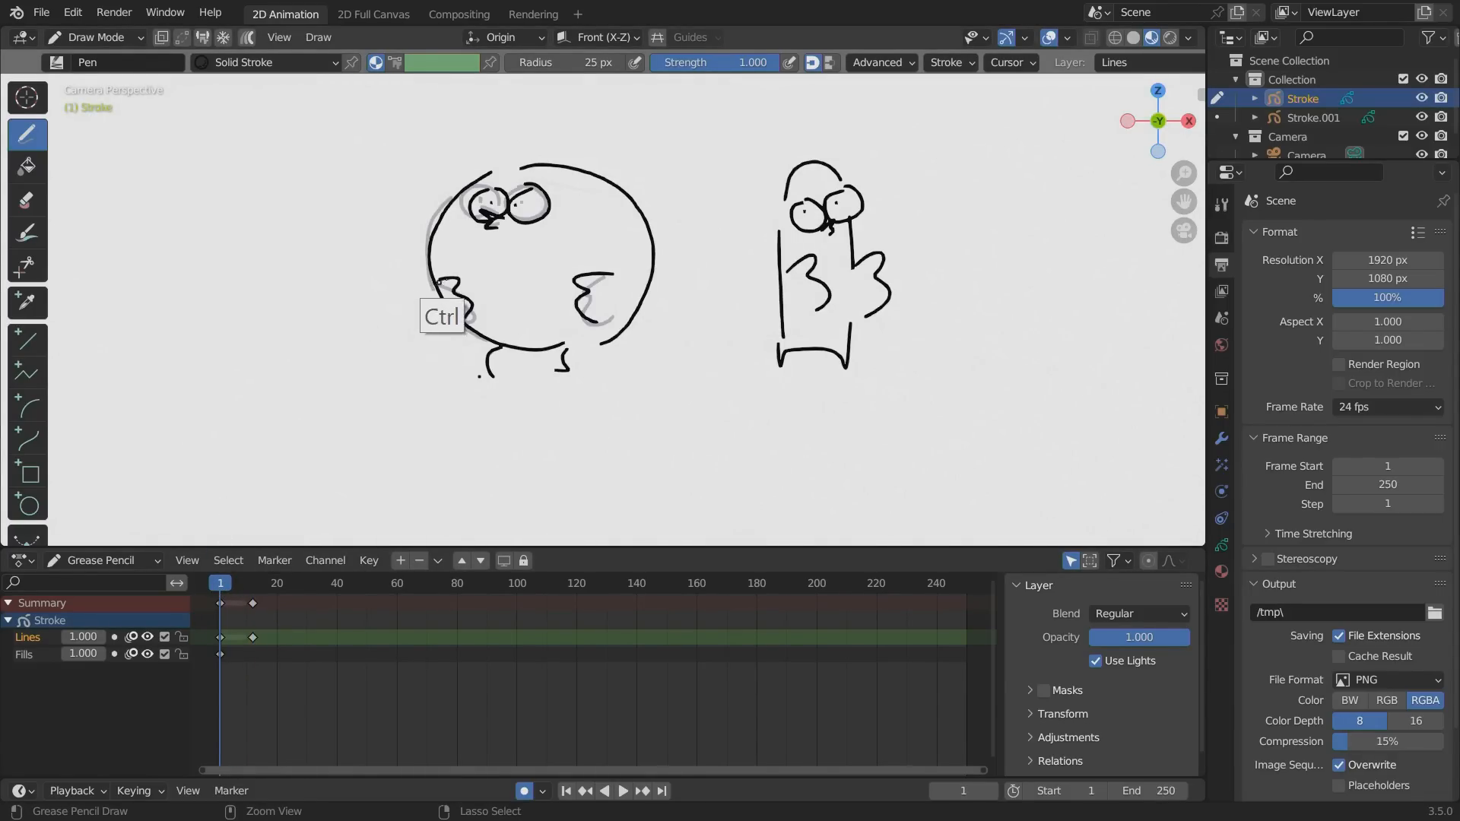
{"action": "left_click_drag", "start_coordinate": [447, 308], "coordinate": [447, 289], "text": "ctrl"}
{"action": "mouse_move", "coordinate": [602, 313]}
{"action": "left_mouse_down", "text": "ctrl"}
{"action": "mouse_move", "coordinate": [595, 280]}
{"action": "mouse_move", "coordinate": [586, 293]}
{"action": "left_mouse_up", "text": "ctrl"}
{"action": "mouse_move", "coordinate": [422, 247]}
{"action": "left_mouse_down"}
{"action": "mouse_move", "coordinate": [392, 233]}
{"action": "mouse_move", "coordinate": [441, 303]}
{"action": "left_mouse_up"}
{"action": "mouse_move", "coordinate": [608, 262]}
{"action": "left_mouse_down"}
{"action": "mouse_move", "coordinate": [587, 249]}
{"action": "mouse_move", "coordinate": [576, 308]}
{"action": "mouse_move", "coordinate": [617, 321]}
{"action": "left_mouse_up"}
On frame 12, erase the lowered wings, draw both wings swung to the right, and preview the two-pose animation.
{"action": "mouse_move", "coordinate": [256, 589]}
{"action": "left_mouse_down"}
{"action": "mouse_move", "coordinate": [221, 590]}
{"action": "mouse_move", "coordinate": [251, 594]}
{"action": "left_mouse_up"}
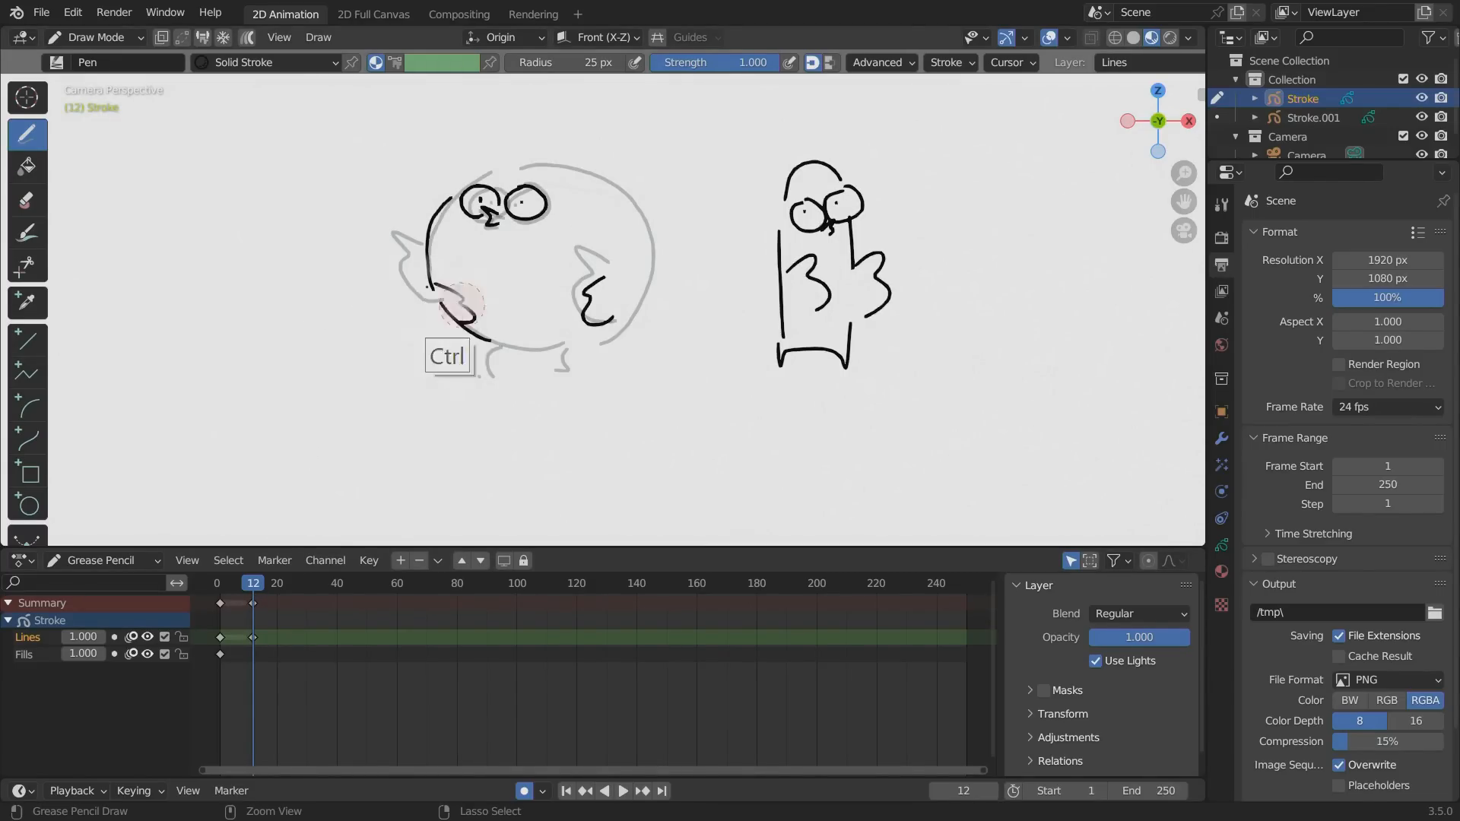
{"action": "mouse_move", "coordinate": [468, 335]}
{"action": "left_mouse_down", "text": "ctrl"}
{"action": "mouse_move", "coordinate": [438, 246]}
{"action": "mouse_move", "coordinate": [478, 262]}
{"action": "mouse_move", "coordinate": [460, 315]}
{"action": "left_mouse_up", "text": "ctrl"}
{"action": "mouse_move", "coordinate": [582, 293]}
{"action": "left_mouse_down"}
{"action": "mouse_move", "coordinate": [608, 278]}
{"action": "mouse_move", "coordinate": [589, 298]}
{"action": "left_mouse_up"}
{"action": "mouse_move", "coordinate": [641, 253]}
{"action": "left_mouse_down"}
{"action": "mouse_move", "coordinate": [660, 276]}
{"action": "mouse_move", "coordinate": [631, 306]}
{"action": "left_mouse_up"}
{"action": "key", "text": "space"}
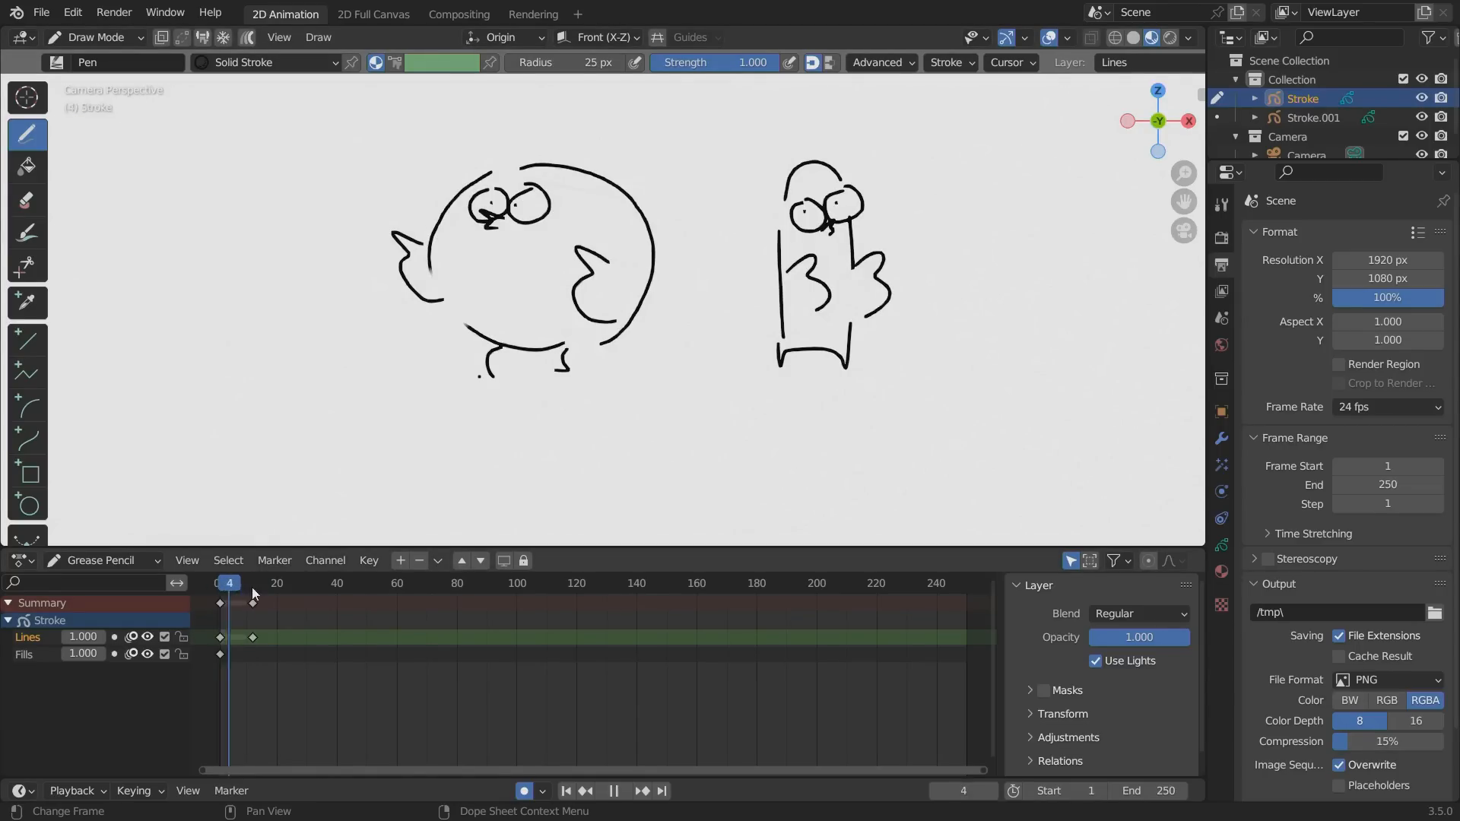
{"action": "left_click_drag", "start_coordinate": [229, 595], "coordinate": [255, 604]}
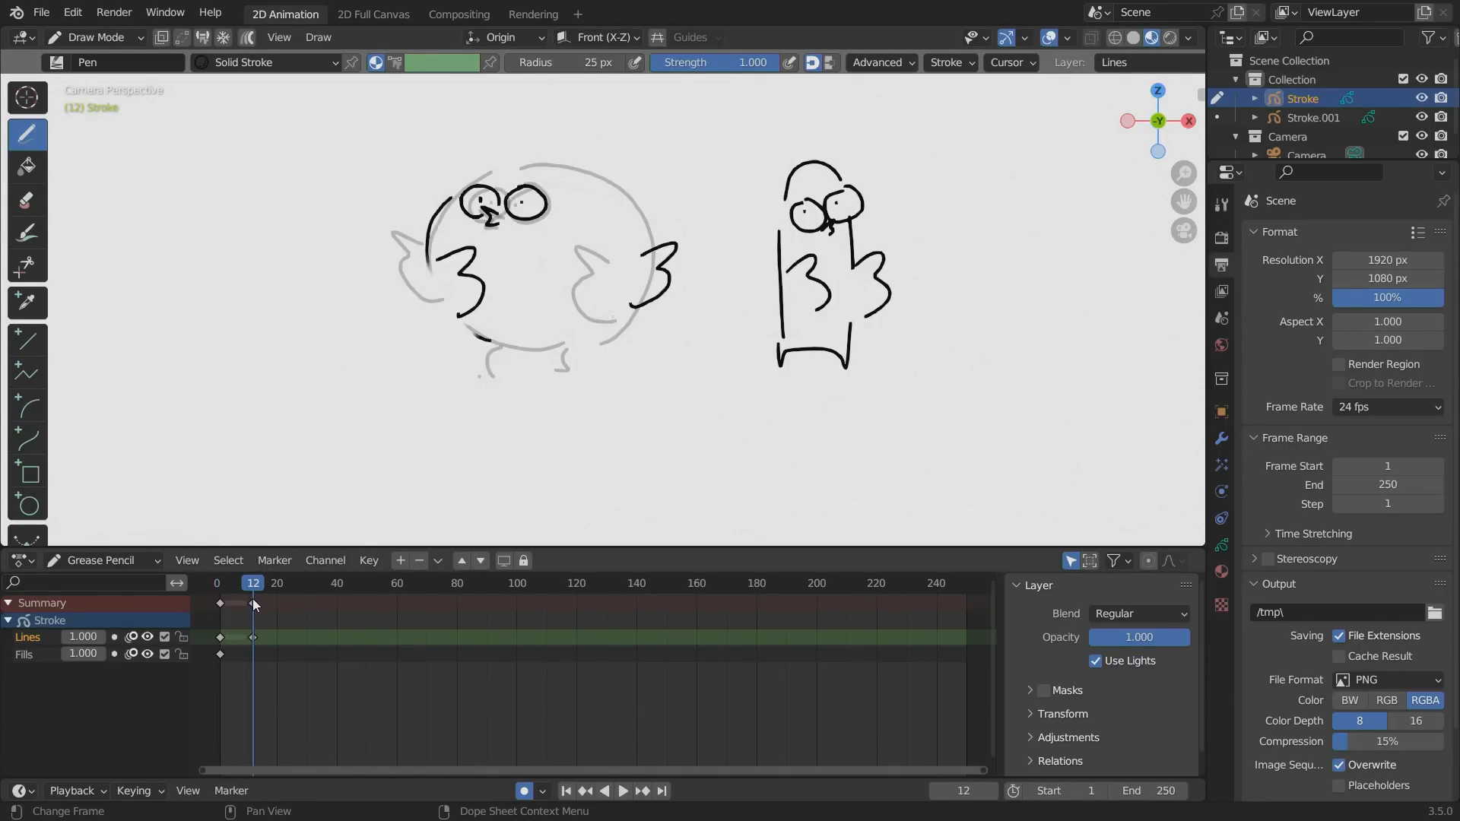
Choose the Eraser Point brush and erase the leftover lower body line on frame 12.
{"action": "left_click", "coordinate": [25, 200]}
{"action": "left_click", "coordinate": [57, 62]}
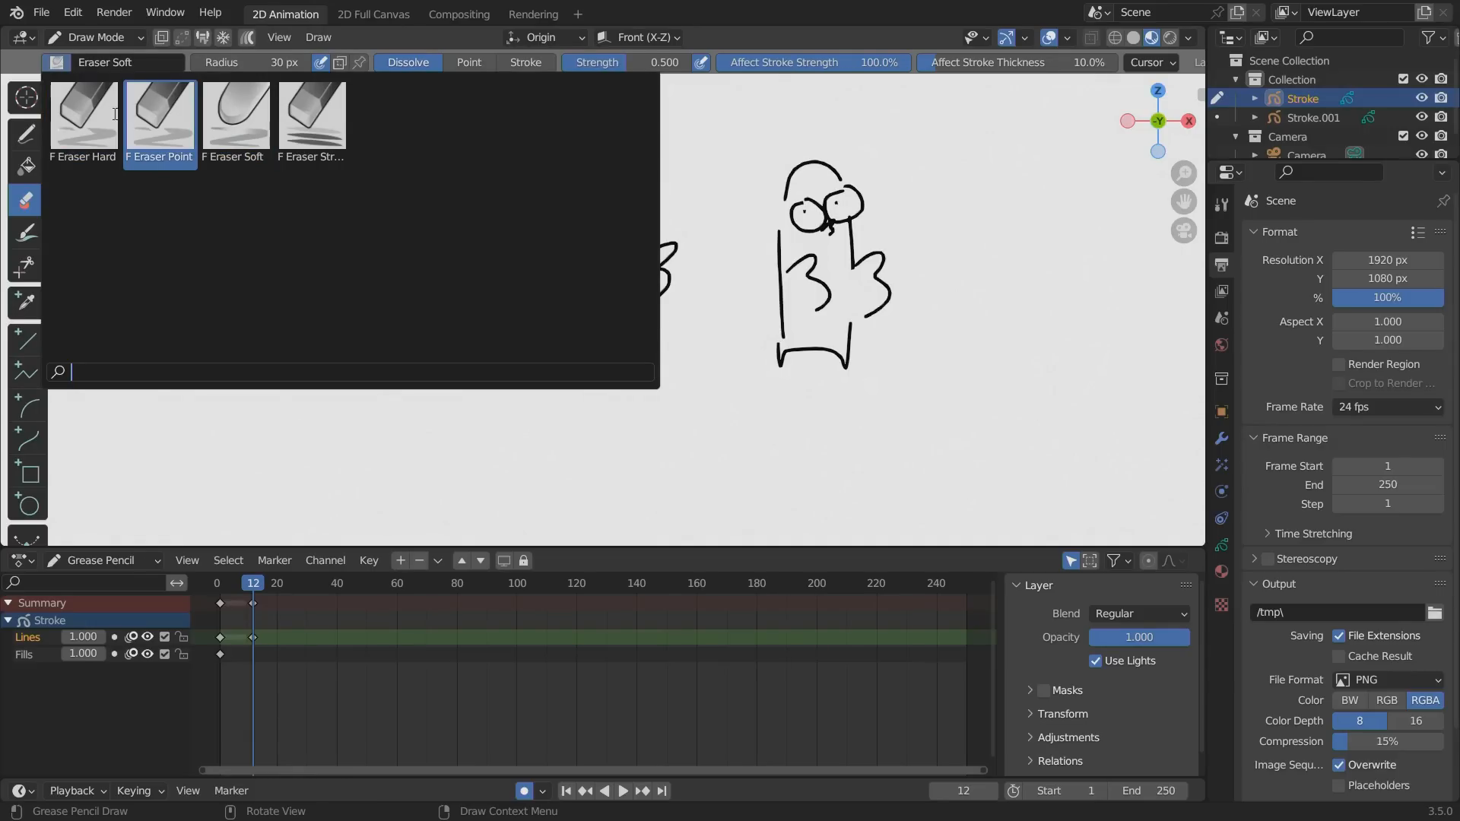
{"action": "left_click", "coordinate": [160, 118]}
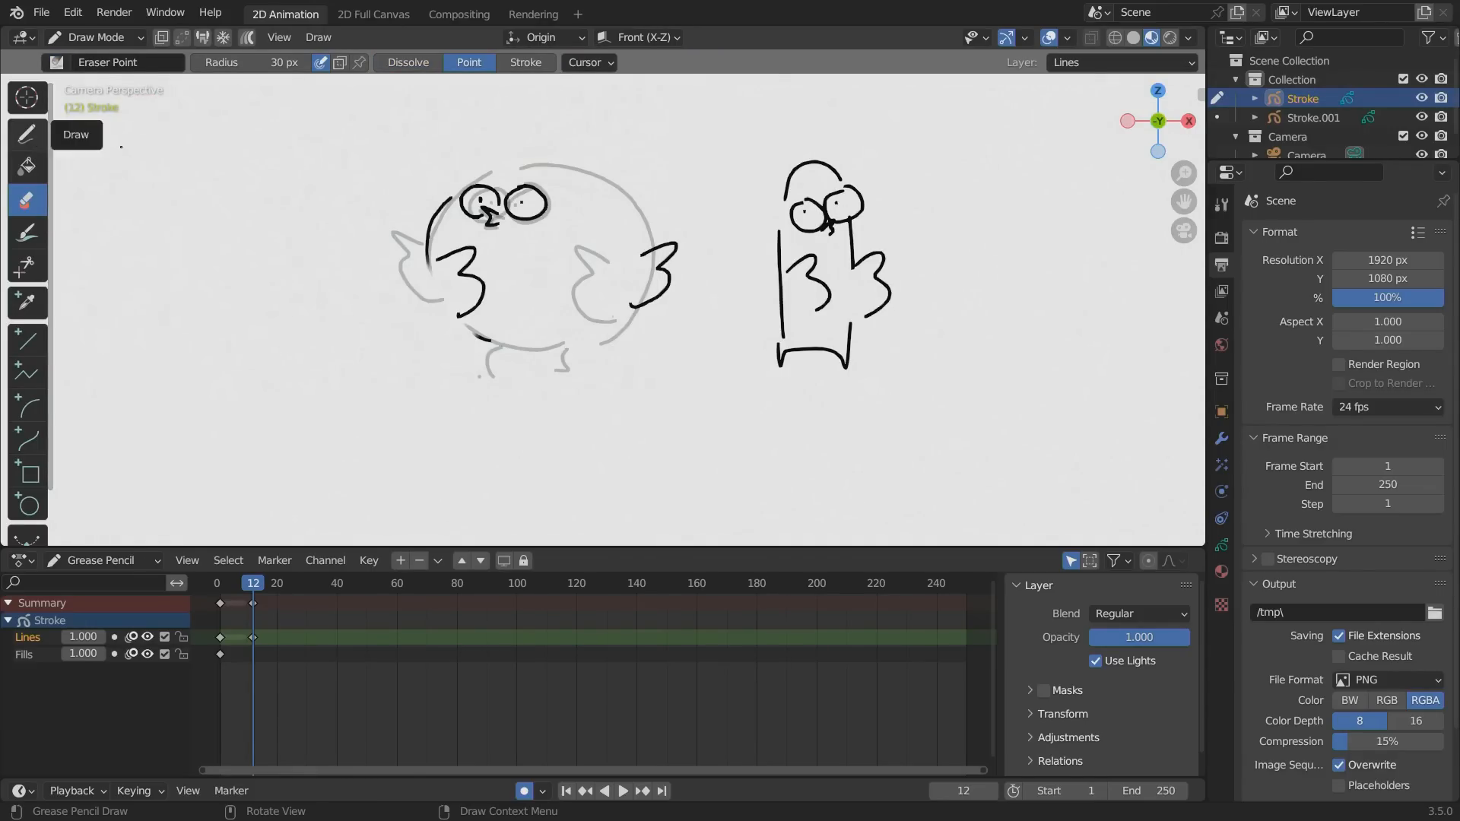
{"action": "left_click_drag", "start_coordinate": [466, 339], "coordinate": [488, 356]}
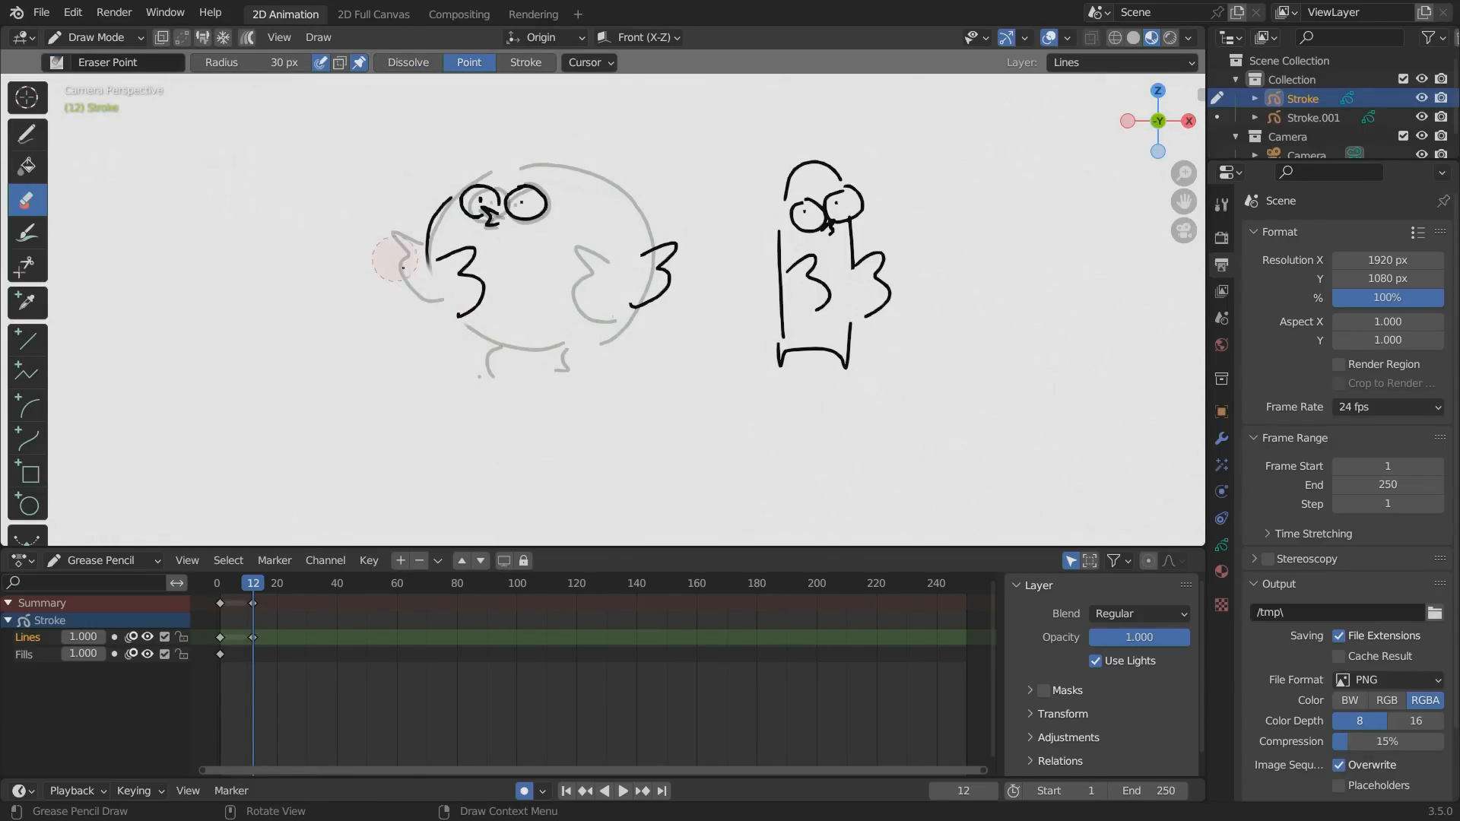
{"action": "left_click_drag", "start_coordinate": [396, 261], "coordinate": [419, 273]}
With the Pen brush, complete the bird's body outline on frame 12 and add its two legs.
{"action": "left_click", "coordinate": [27, 139]}
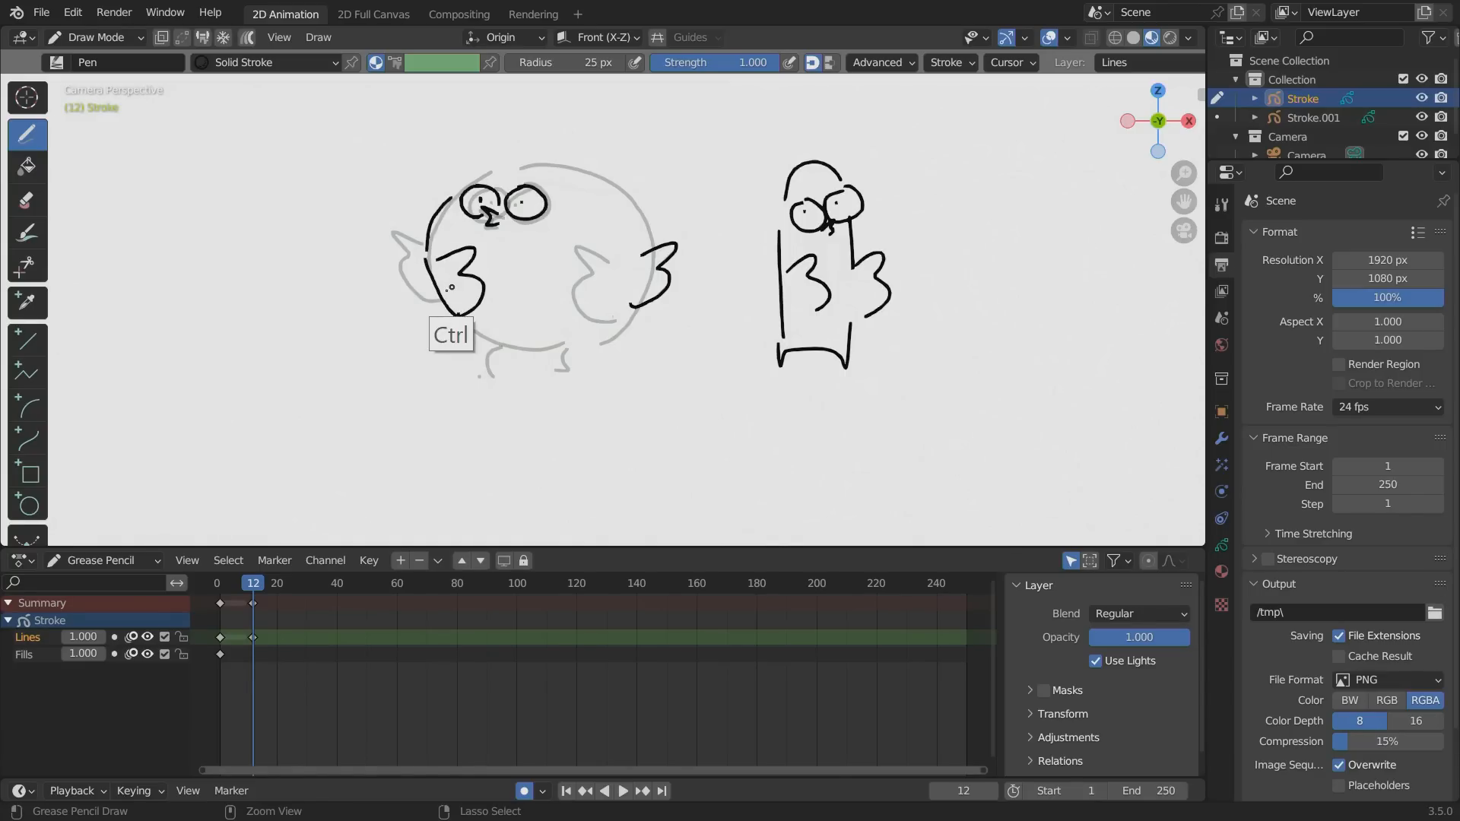
{"action": "left_click_drag", "start_coordinate": [449, 310], "coordinate": [426, 260], "text": "ctrl"}
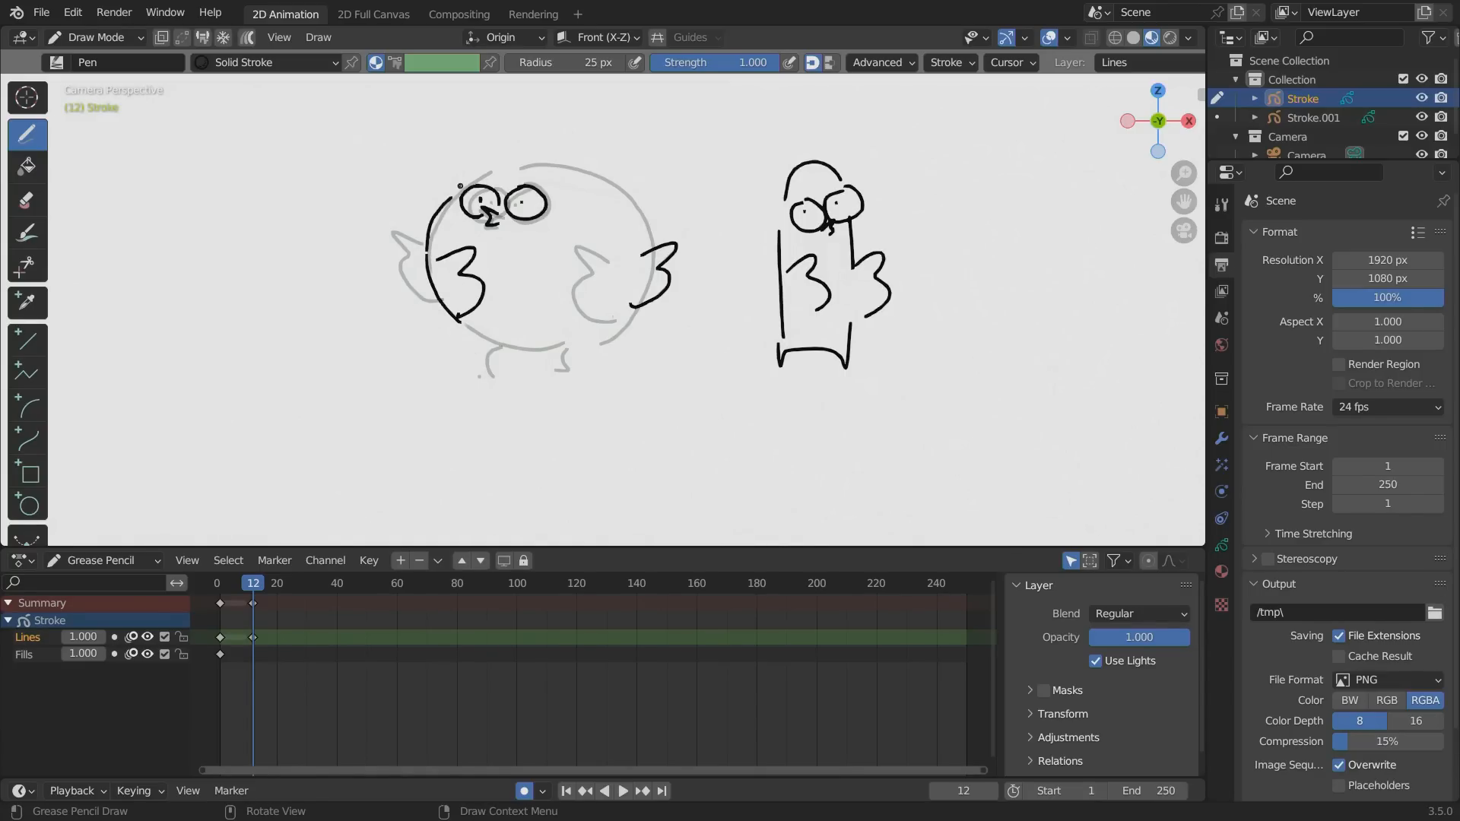
{"action": "left_click_drag", "start_coordinate": [514, 165], "coordinate": [608, 180]}
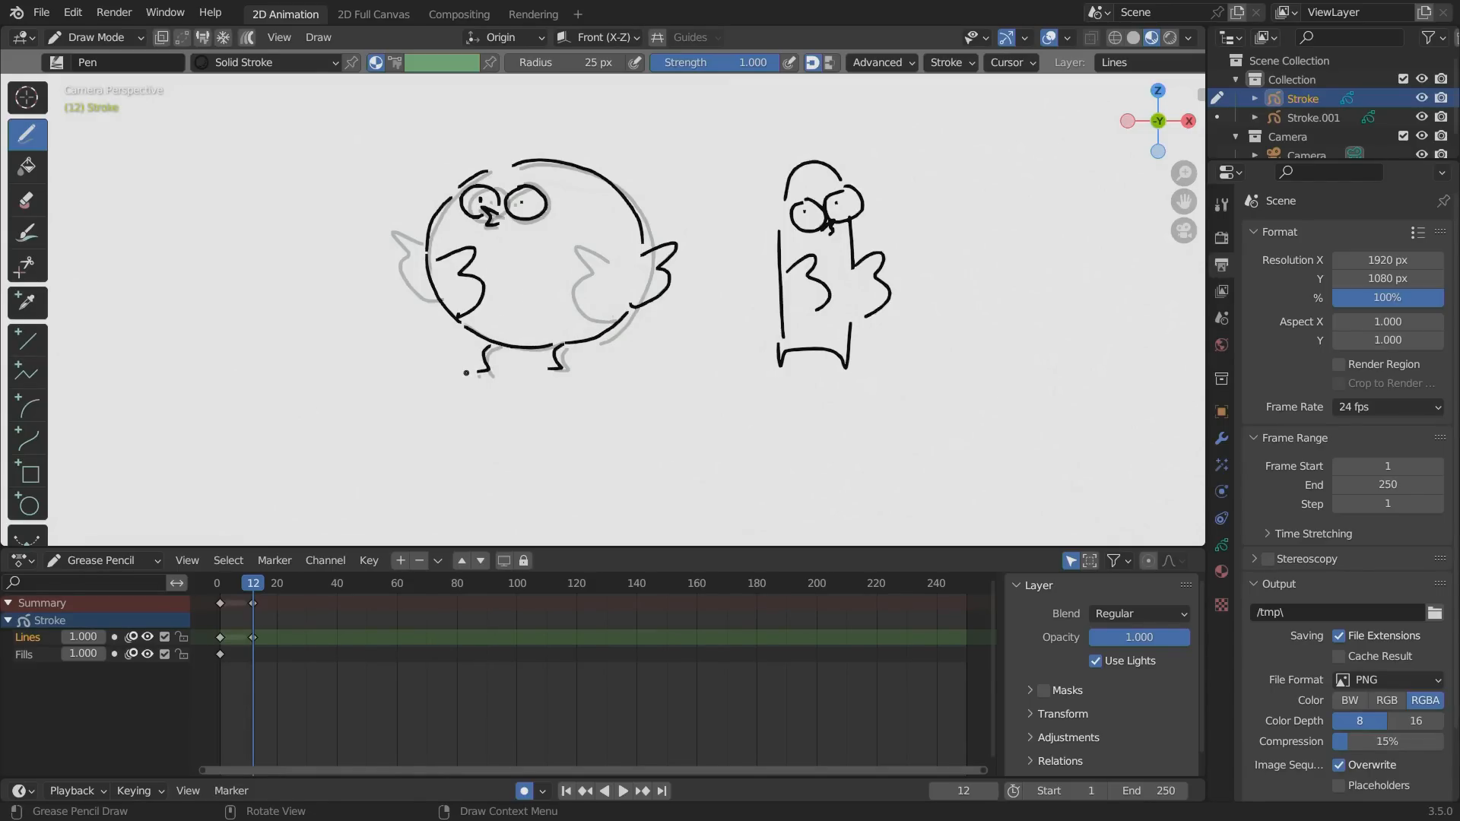
Go to frame 2, turn off automatic keyframing, and redraw the first pose's lower body line and legs.
{"action": "left_click", "coordinate": [224, 585]}
{"action": "left_click", "coordinate": [524, 791]}
{"action": "mouse_move", "coordinate": [469, 377]}
{"action": "left_mouse_down", "text": "ctrl"}
{"action": "mouse_move", "coordinate": [544, 368]}
{"action": "mouse_move", "coordinate": [470, 335]}
{"action": "mouse_move", "coordinate": [556, 343]}
{"action": "left_mouse_up", "text": "ctrl"}
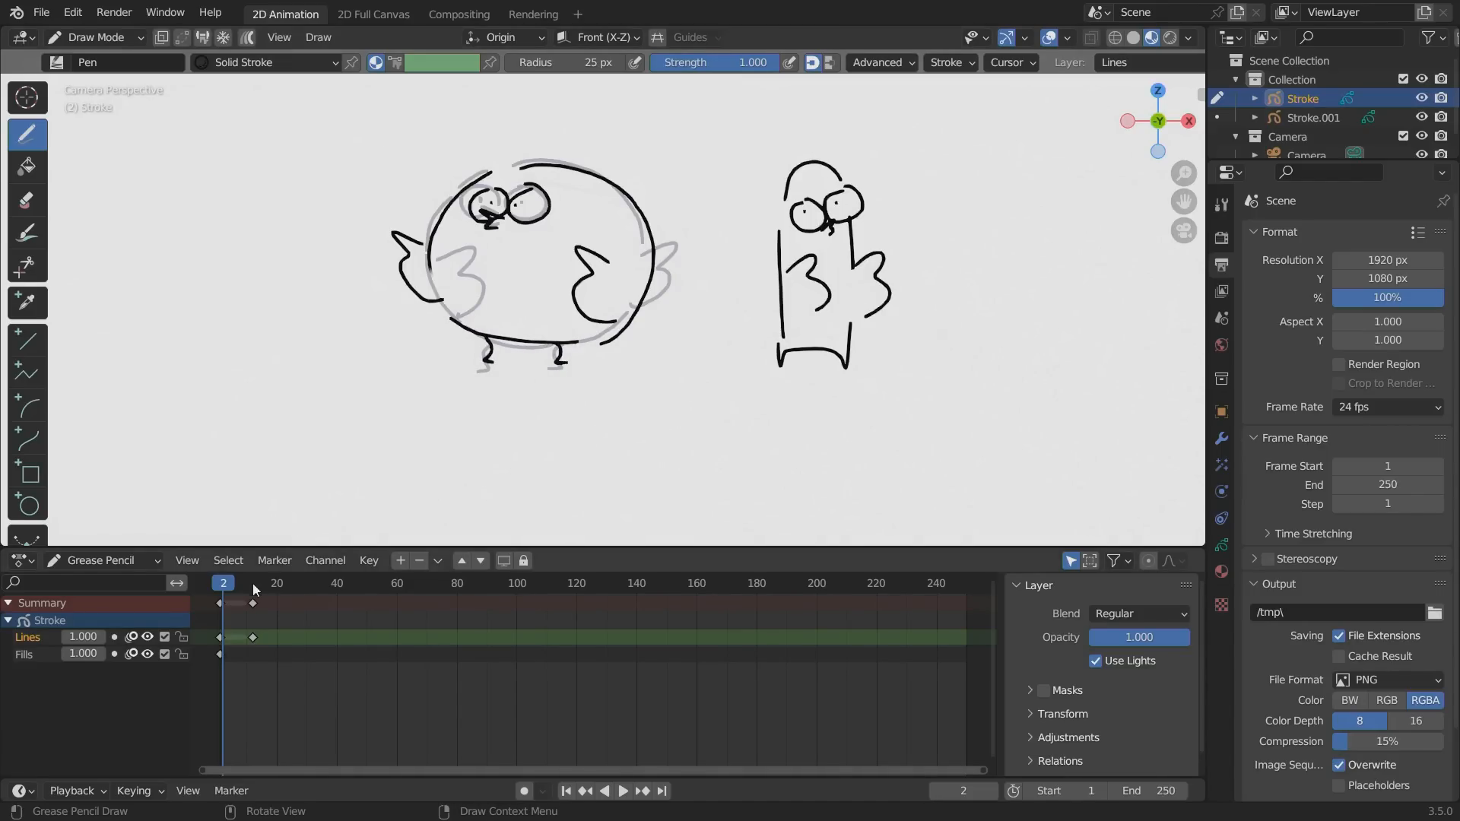
At frame 1, add a layer named "ground" and draw a horizontal ground line beneath the round bird's feet.
{"action": "mouse_move", "coordinate": [253, 590]}
{"action": "left_mouse_down"}
{"action": "mouse_move", "coordinate": [226, 590]}
{"action": "mouse_move", "coordinate": [303, 590]}
{"action": "mouse_move", "coordinate": [220, 590]}
{"action": "left_mouse_up"}
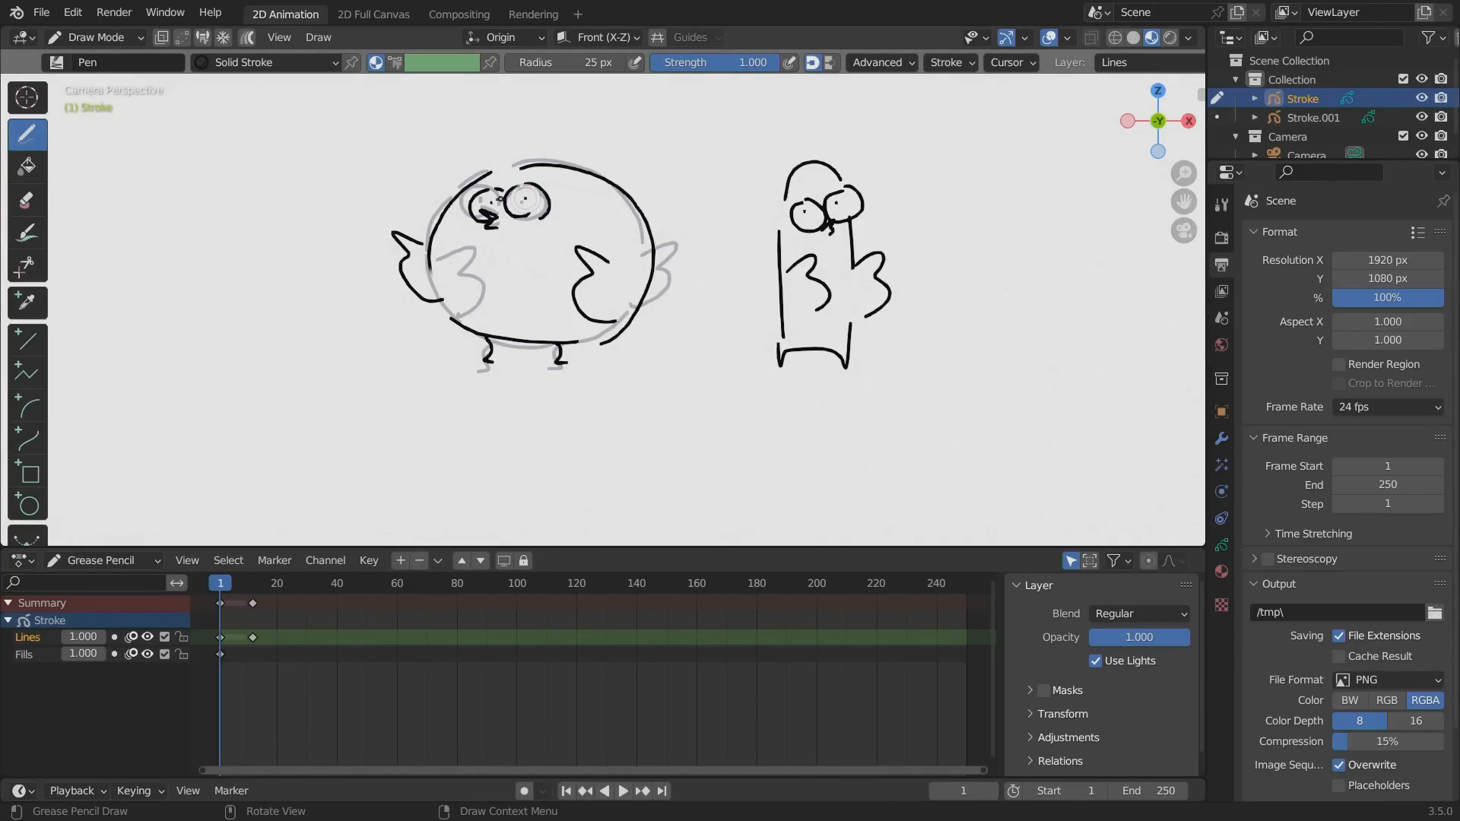
{"action": "mouse_move", "coordinate": [221, 582]}
{"action": "left_mouse_down"}
{"action": "mouse_move", "coordinate": [280, 582]}
{"action": "mouse_move", "coordinate": [220, 582]}
{"action": "left_mouse_up"}
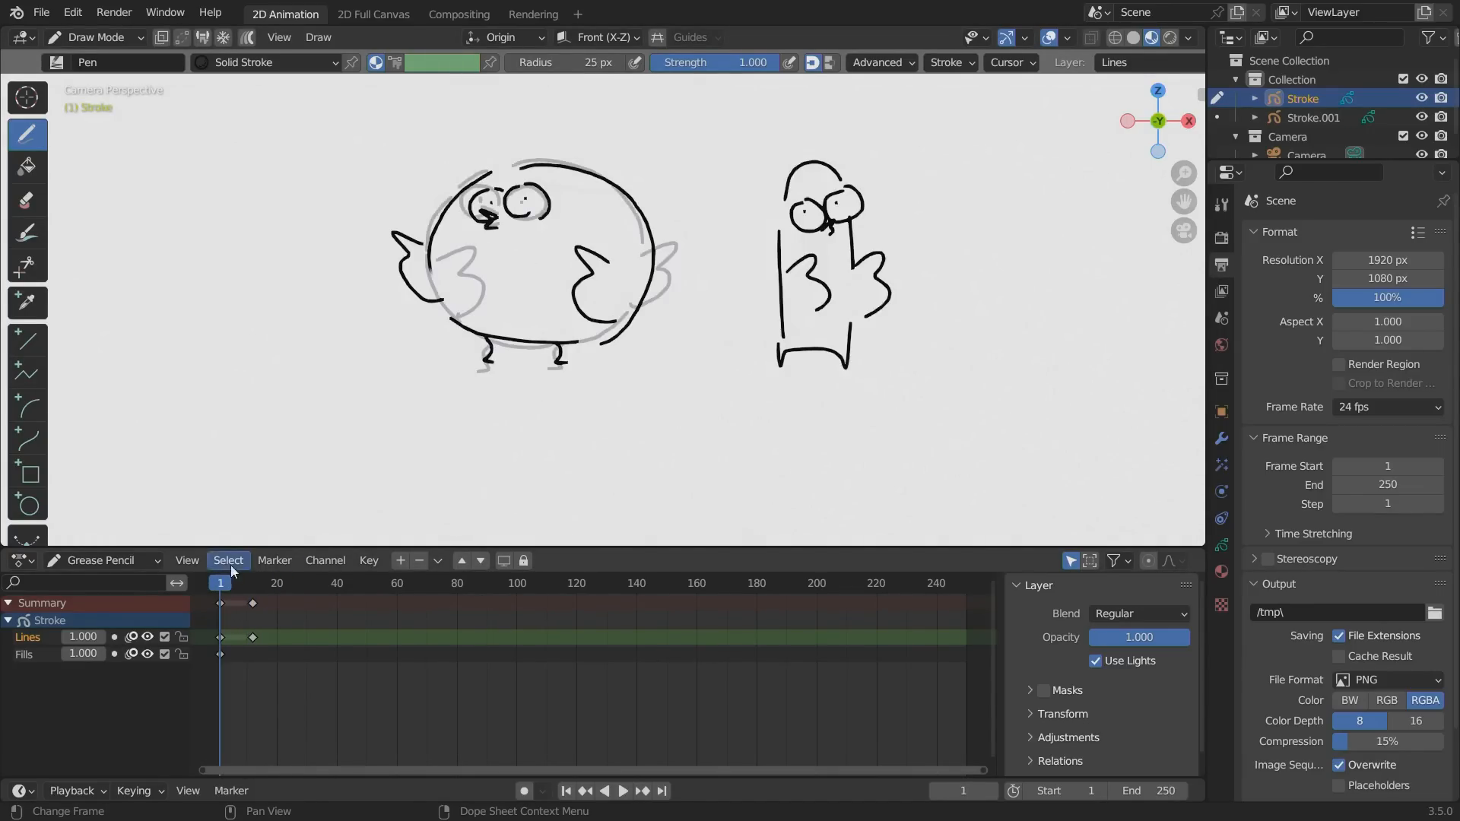
{"action": "left_click", "coordinate": [1222, 545]}
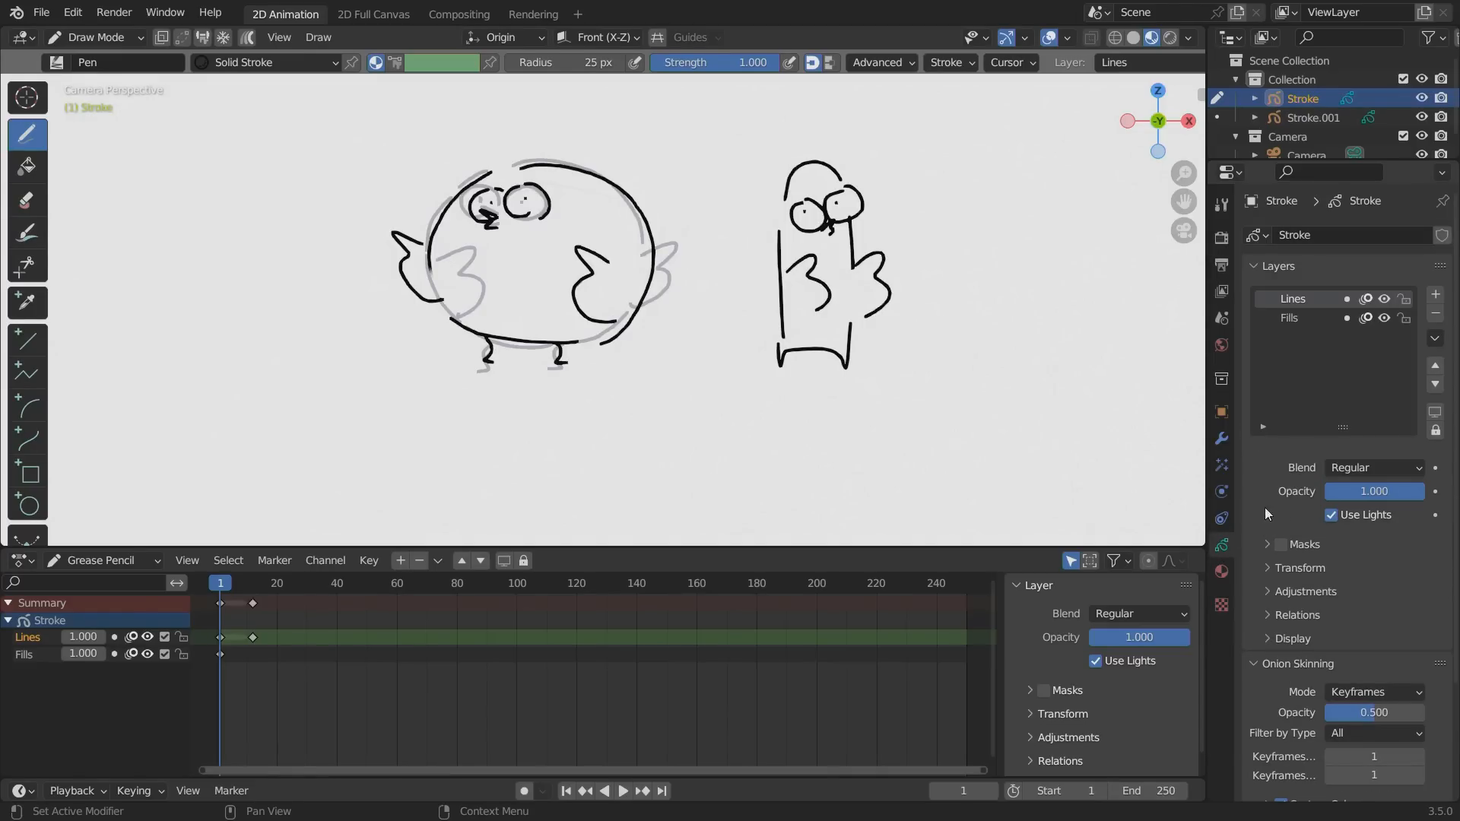
{"action": "left_click", "coordinate": [1436, 294]}
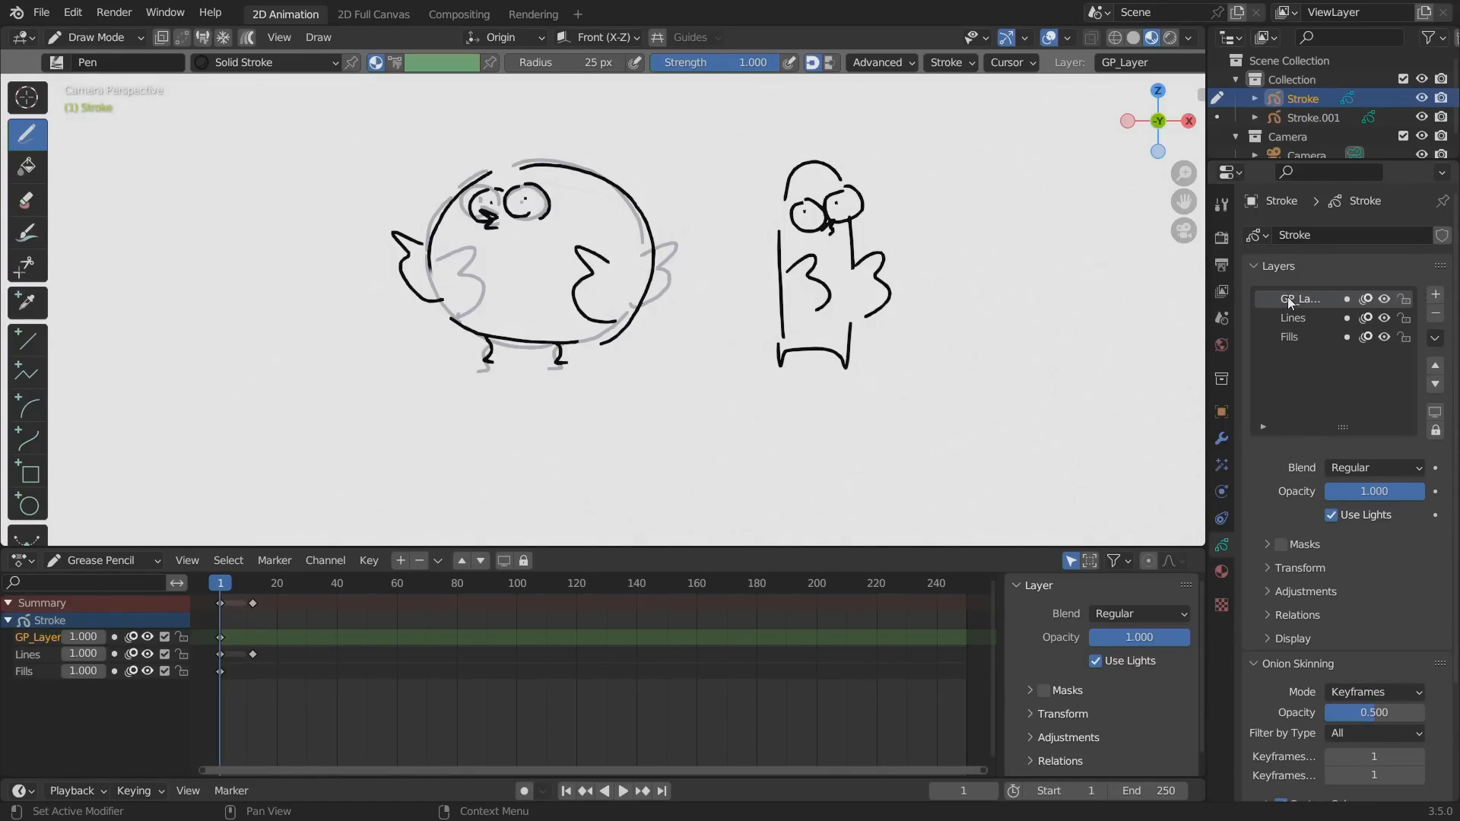
{"action": "type", "text": "ground"}
{"action": "key", "text": "Return"}
{"action": "left_click_drag", "start_coordinate": [576, 363], "coordinate": [417, 362]}
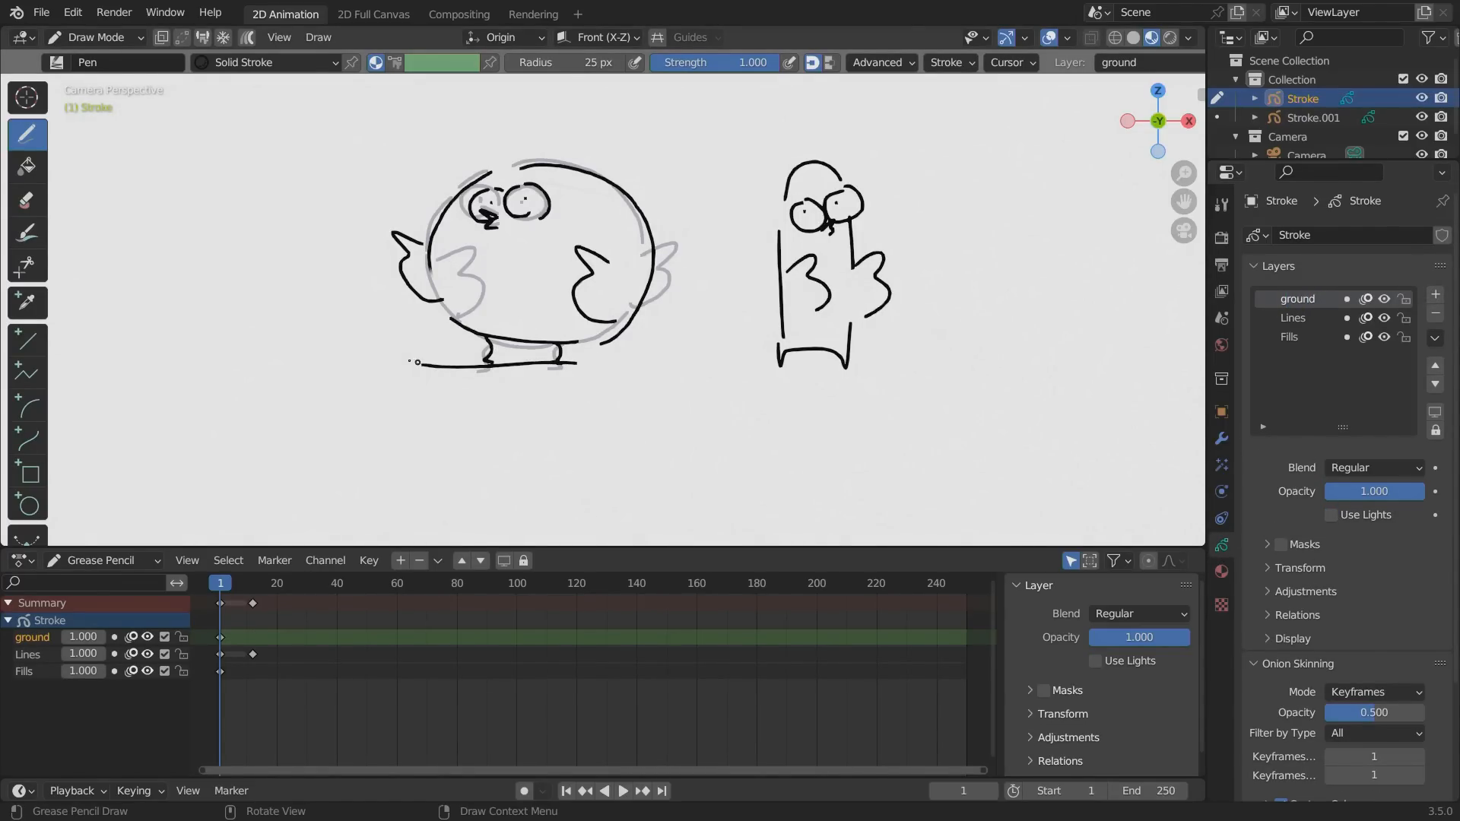
{"action": "key", "text": "ctrl+z"}
{"action": "left_click_drag", "start_coordinate": [577, 365], "coordinate": [419, 365]}
Make Lines the active layer, check both poses against the ground line, and lock the ground and Fills layers.
{"action": "left_click", "coordinate": [1277, 319]}
{"action": "key", "text": "space"}
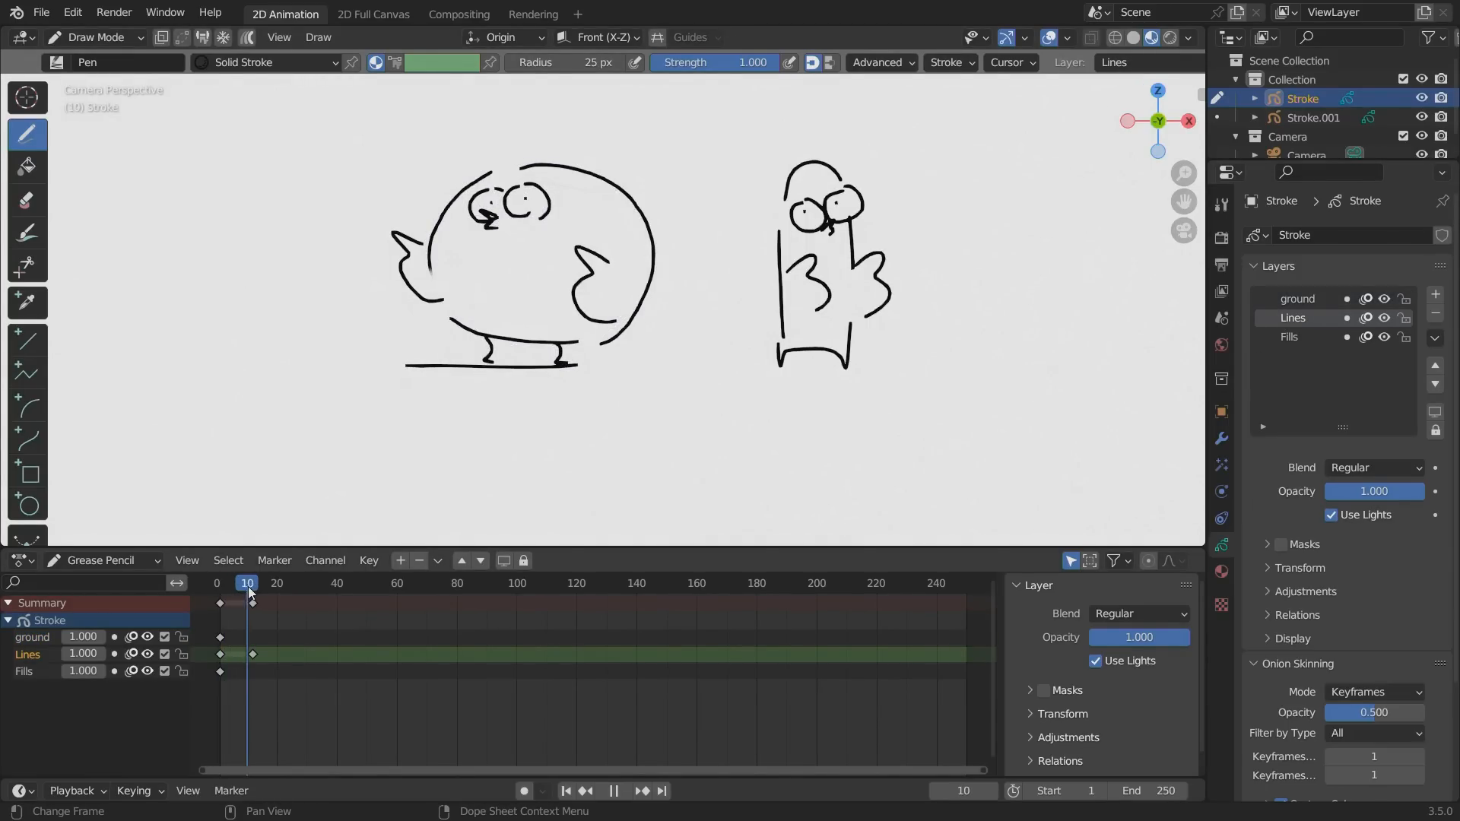
{"action": "key", "text": "space"}
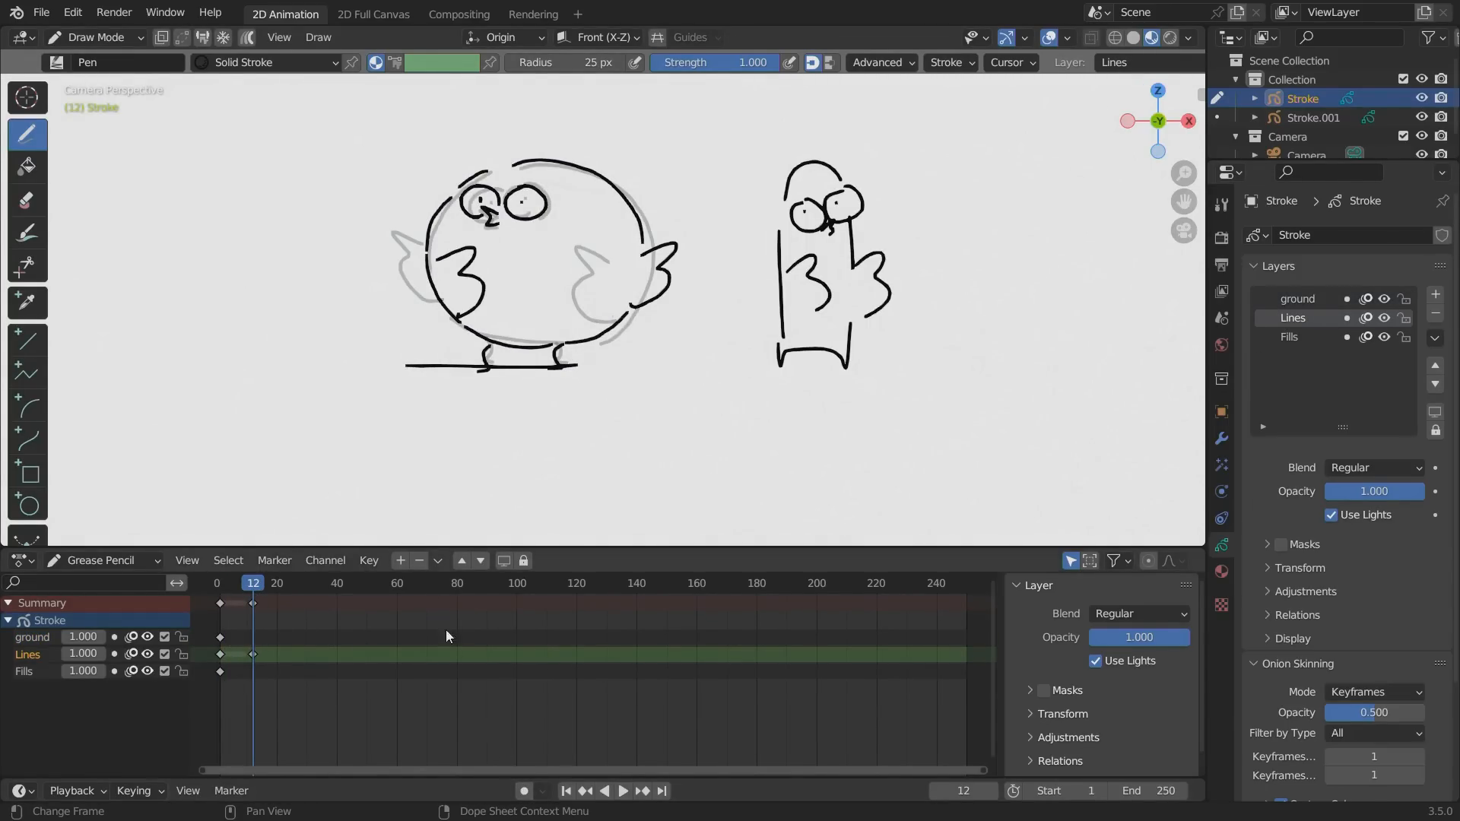
{"action": "left_click", "coordinate": [1403, 337]}
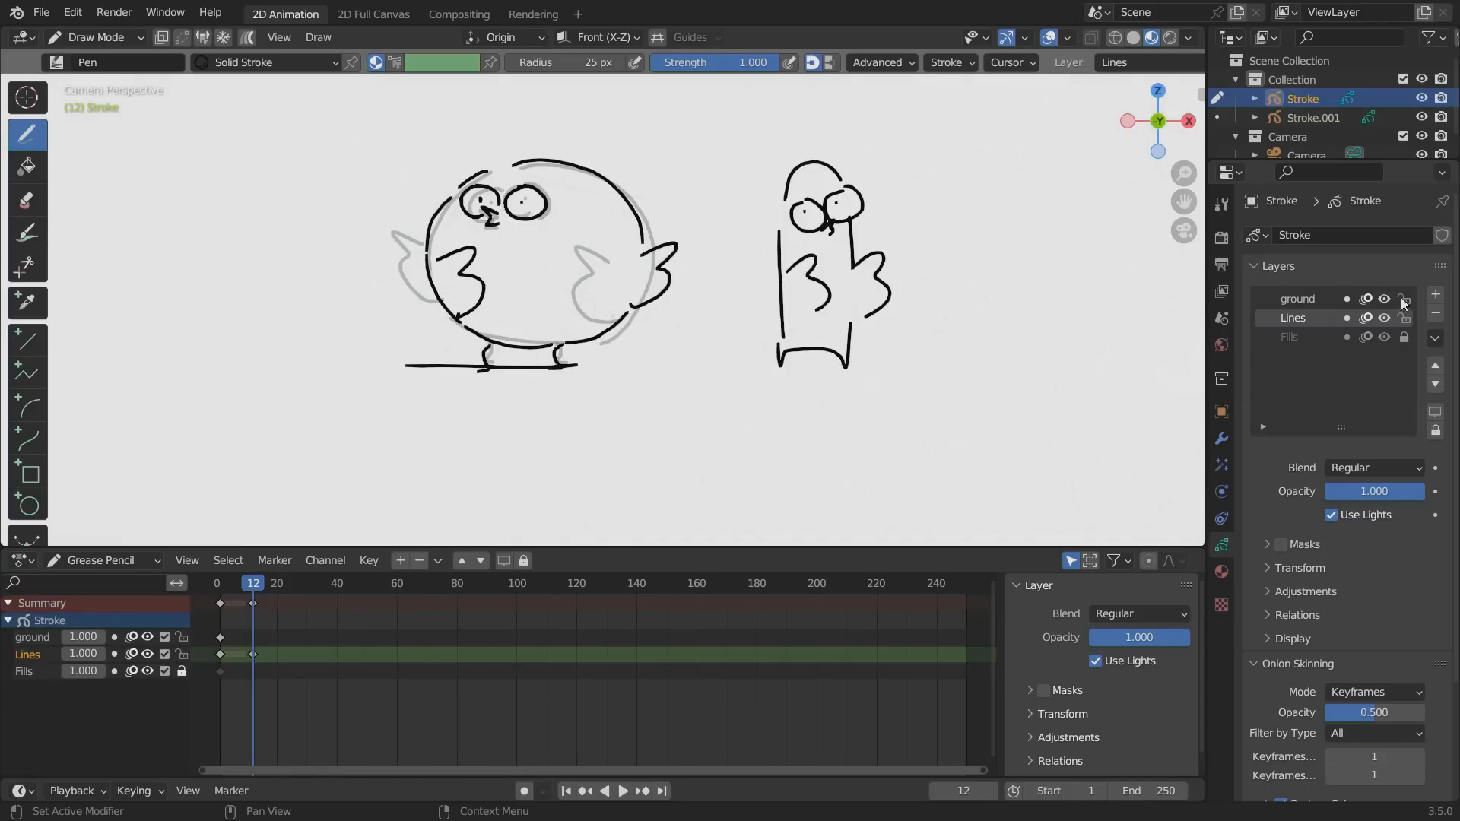
{"action": "left_click", "coordinate": [1404, 298]}
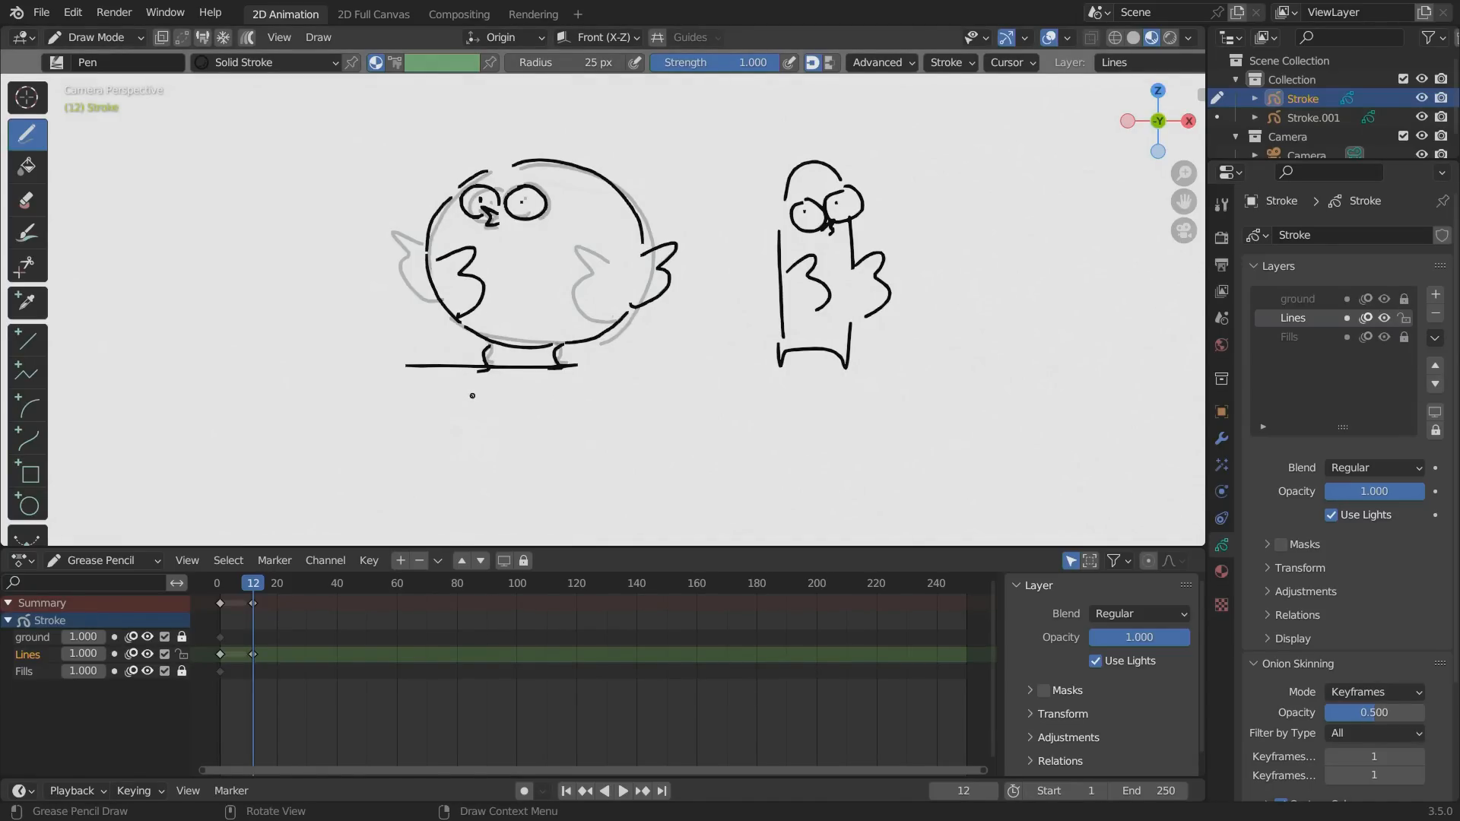
Redraw the bird's two legs on frame 12 with the feet on the ground line, and preview the motion.
{"action": "mouse_move", "coordinate": [454, 402]}
{"action": "left_mouse_down", "text": "ctrl+alt"}
{"action": "mouse_move", "coordinate": [352, 293]}
{"action": "mouse_move", "coordinate": [365, 304]}
{"action": "left_mouse_up", "text": "ctrl+alt"}
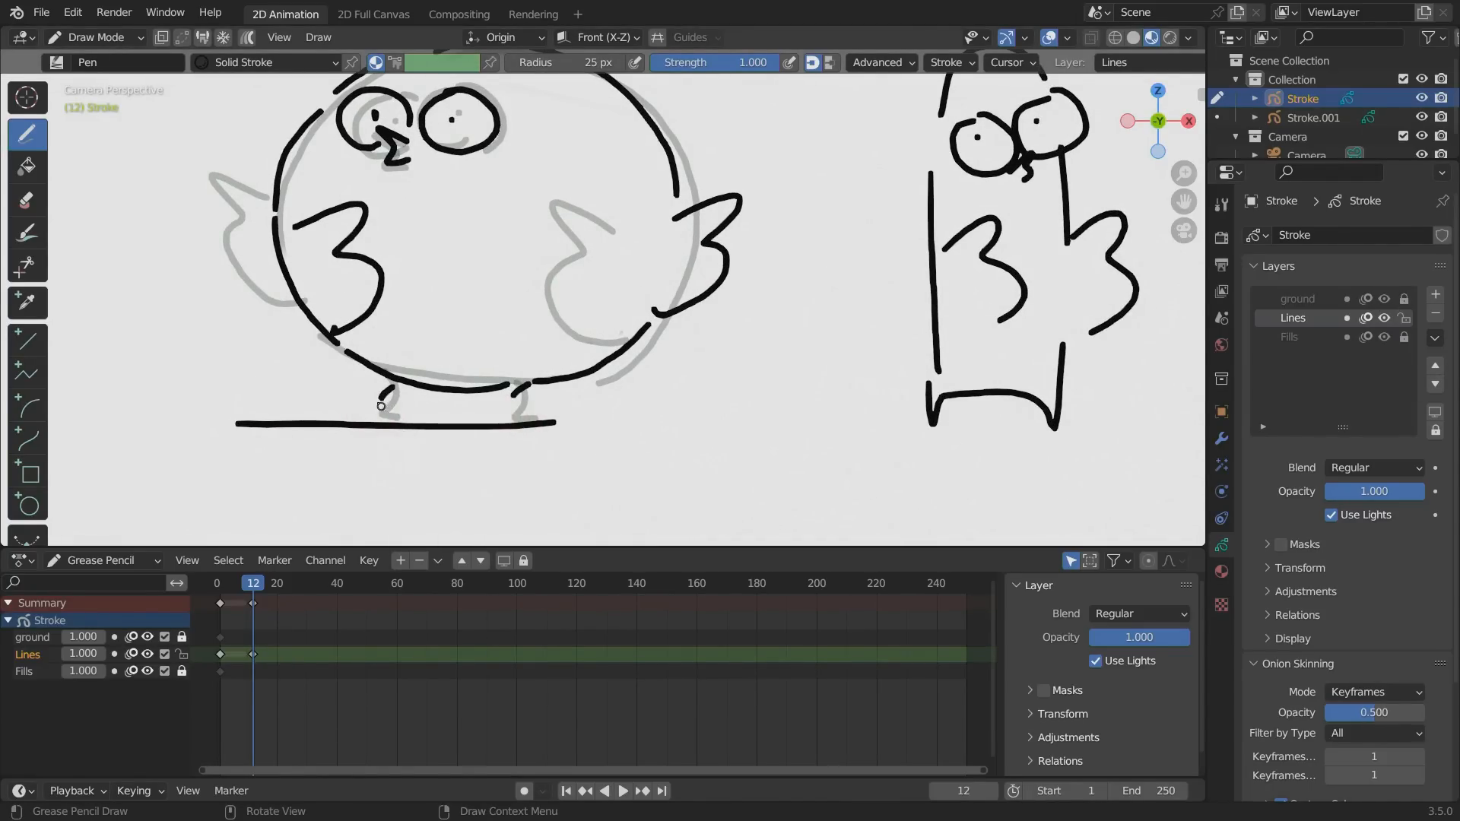
{"action": "left_click_drag", "start_coordinate": [392, 394], "coordinate": [364, 418], "text": "ctrl"}
{"action": "left_click_drag", "start_coordinate": [516, 391], "coordinate": [493, 417]}
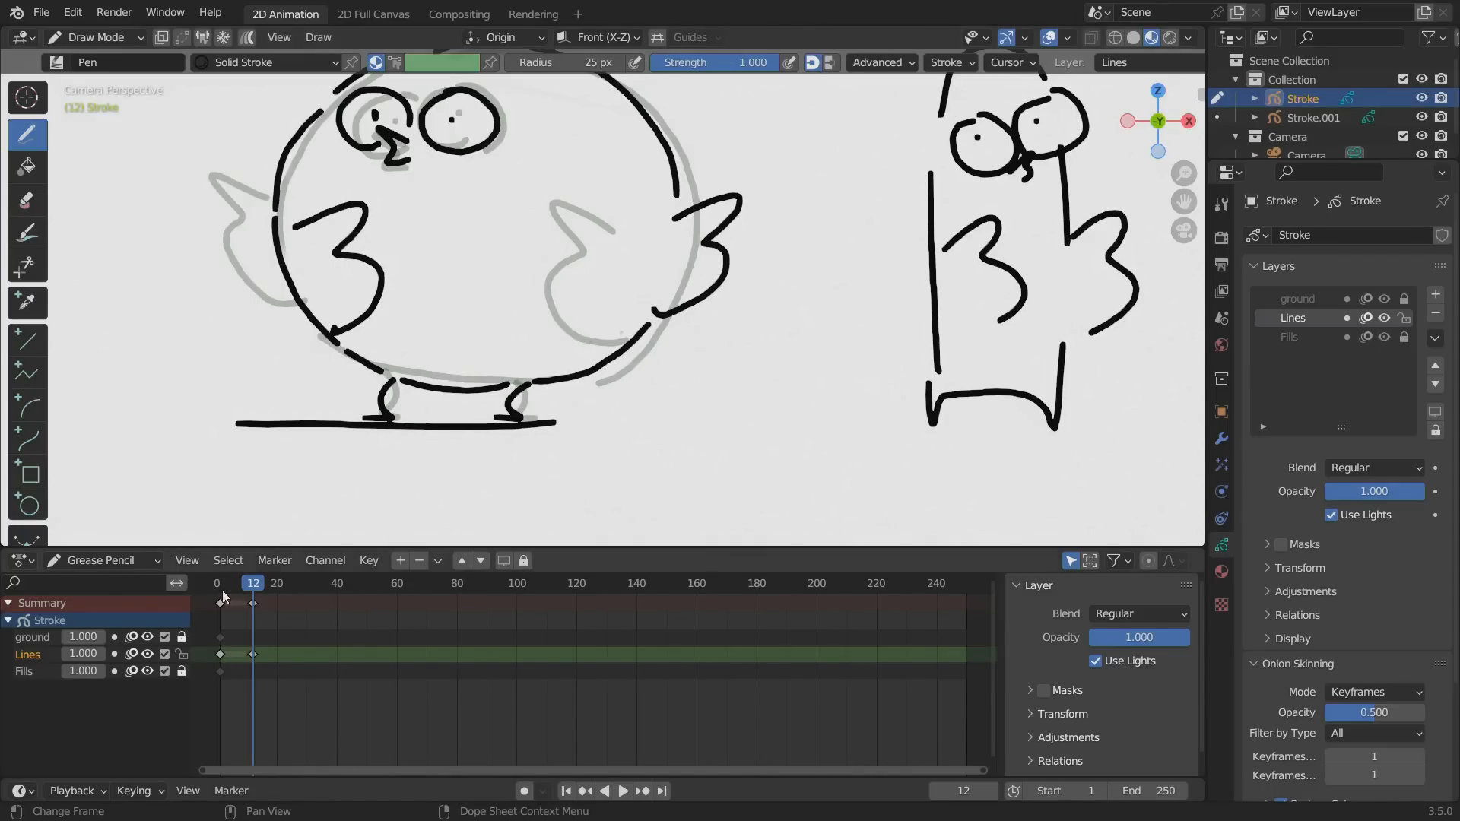
{"action": "left_click_drag", "start_coordinate": [221, 587], "coordinate": [228, 592]}
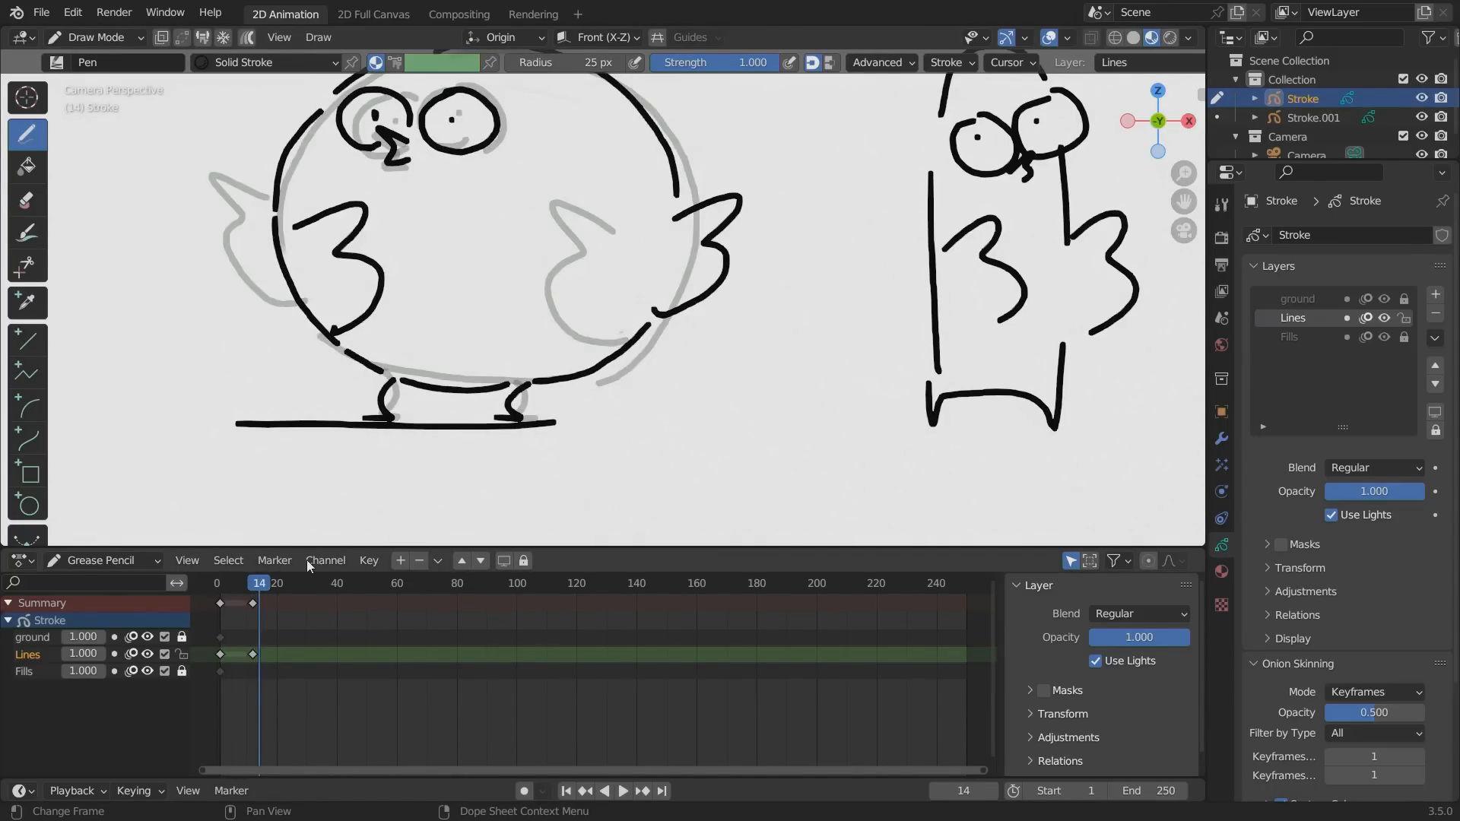
{"action": "key", "text": "space"}
{"action": "scroll", "coordinate": [476, 343], "scroll_direction": "down", "scroll_amount": 2}
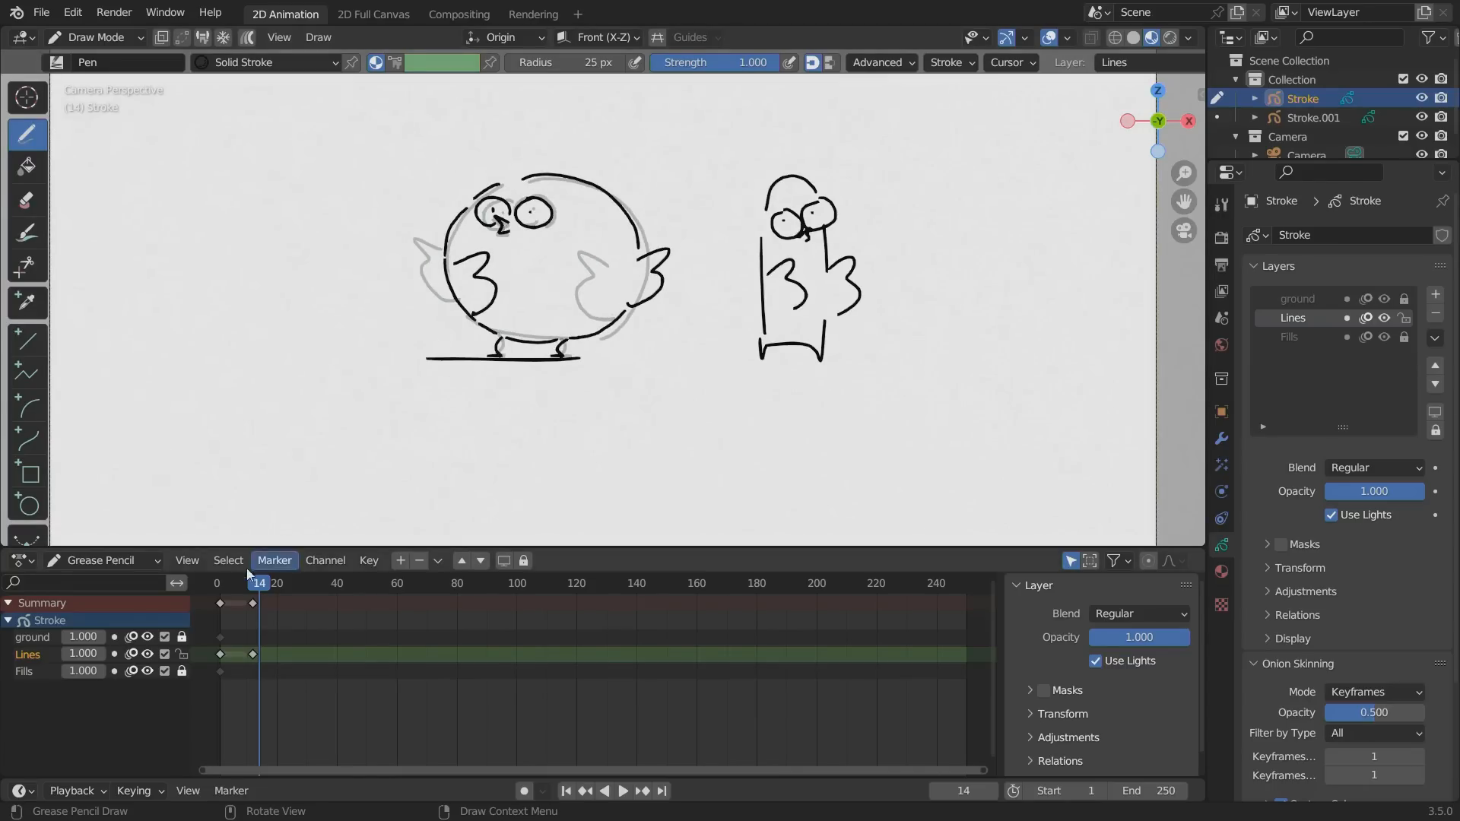
{"action": "mouse_move", "coordinate": [257, 586]}
{"action": "left_mouse_down"}
{"action": "mouse_move", "coordinate": [218, 588]}
{"action": "mouse_move", "coordinate": [258, 586]}
{"action": "left_mouse_up"}
Make Fills the only unlocked layer and turn on automatic keyframing at frame 12.
{"action": "left_click", "coordinate": [1290, 340]}
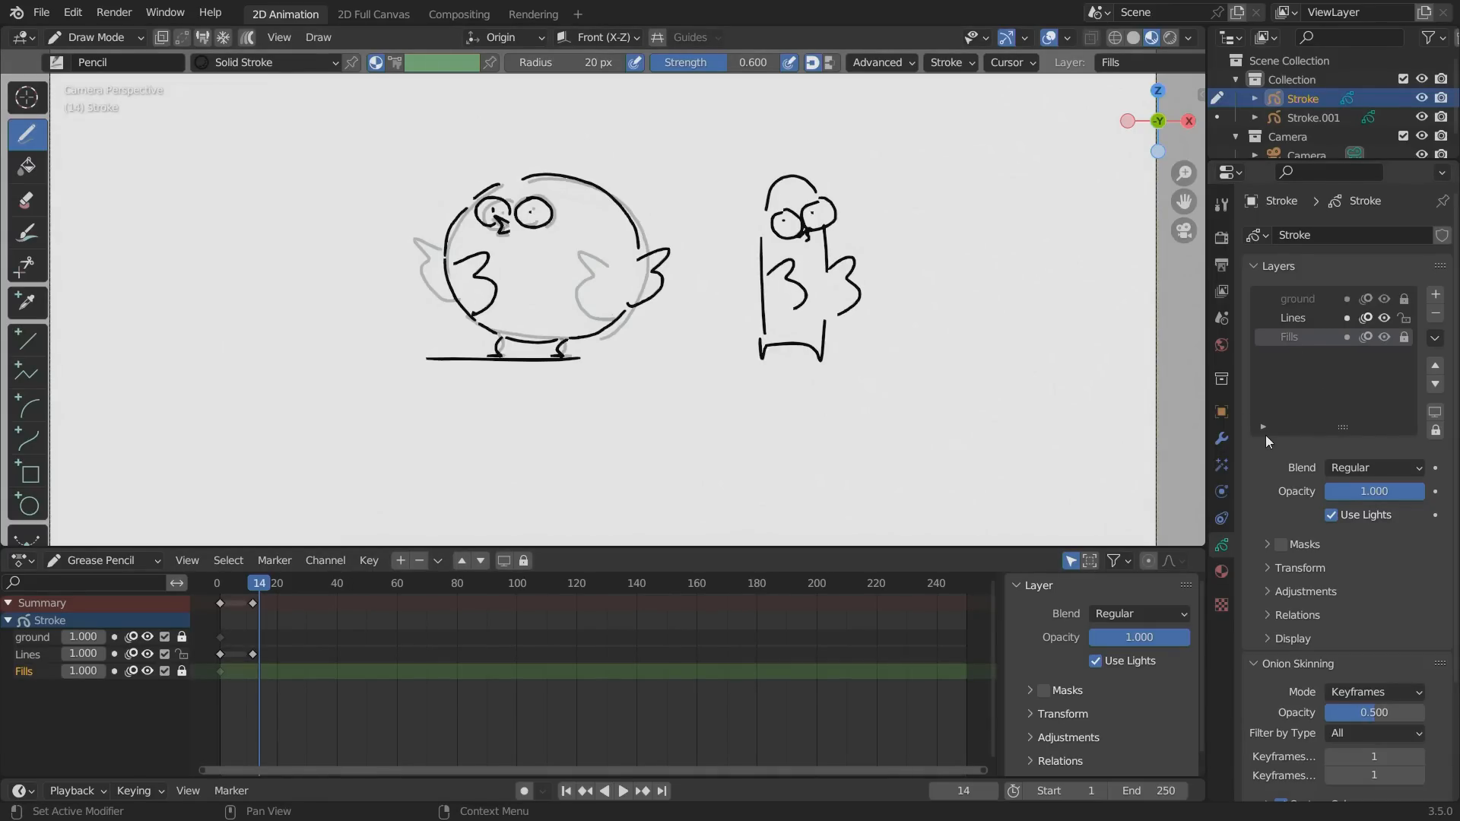
{"action": "left_click", "coordinate": [182, 670]}
{"action": "left_click", "coordinate": [182, 654]}
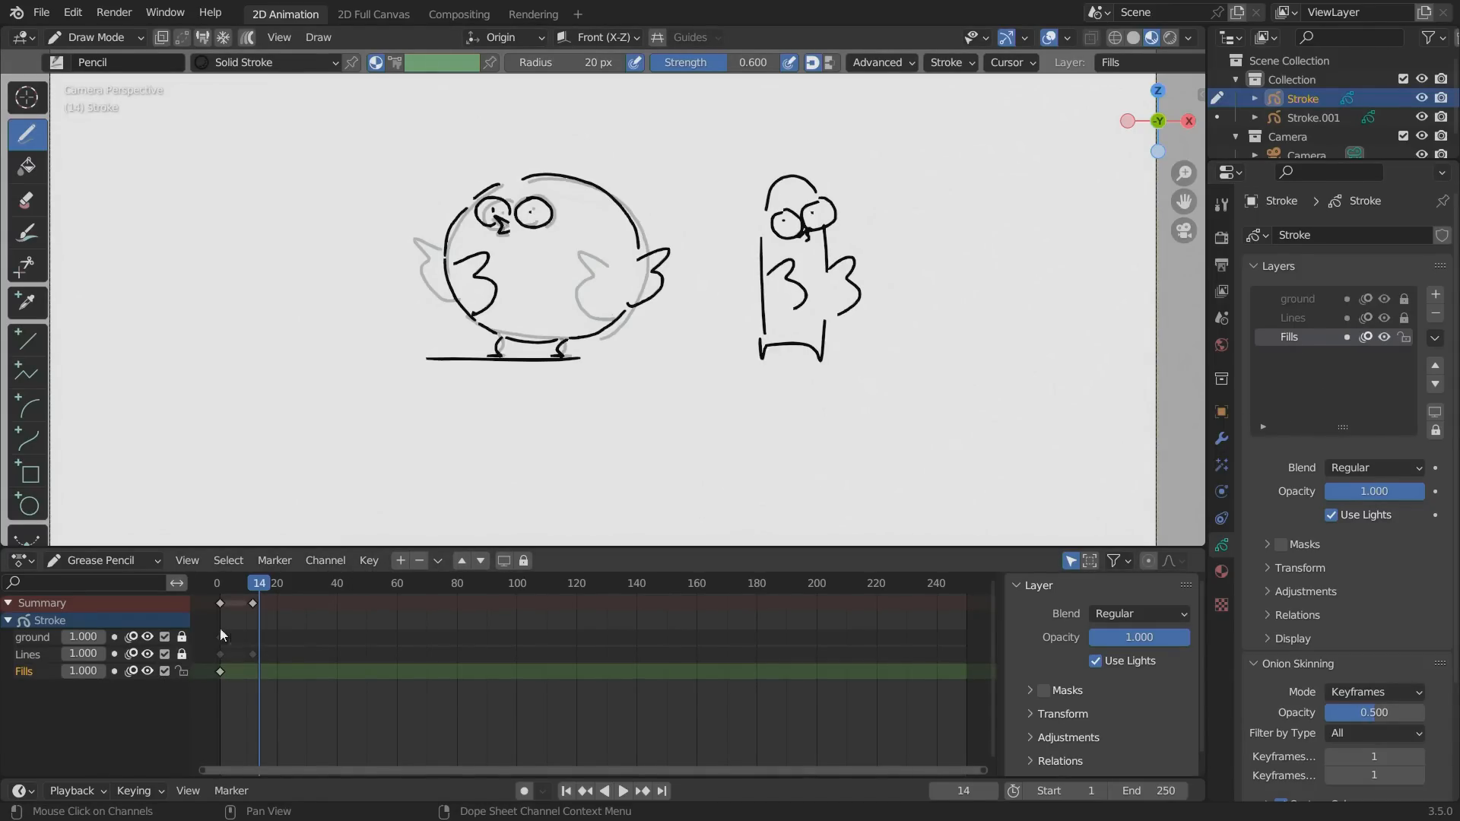
{"action": "left_click", "coordinate": [250, 588]}
{"action": "left_click_drag", "start_coordinate": [249, 584], "coordinate": [254, 591]}
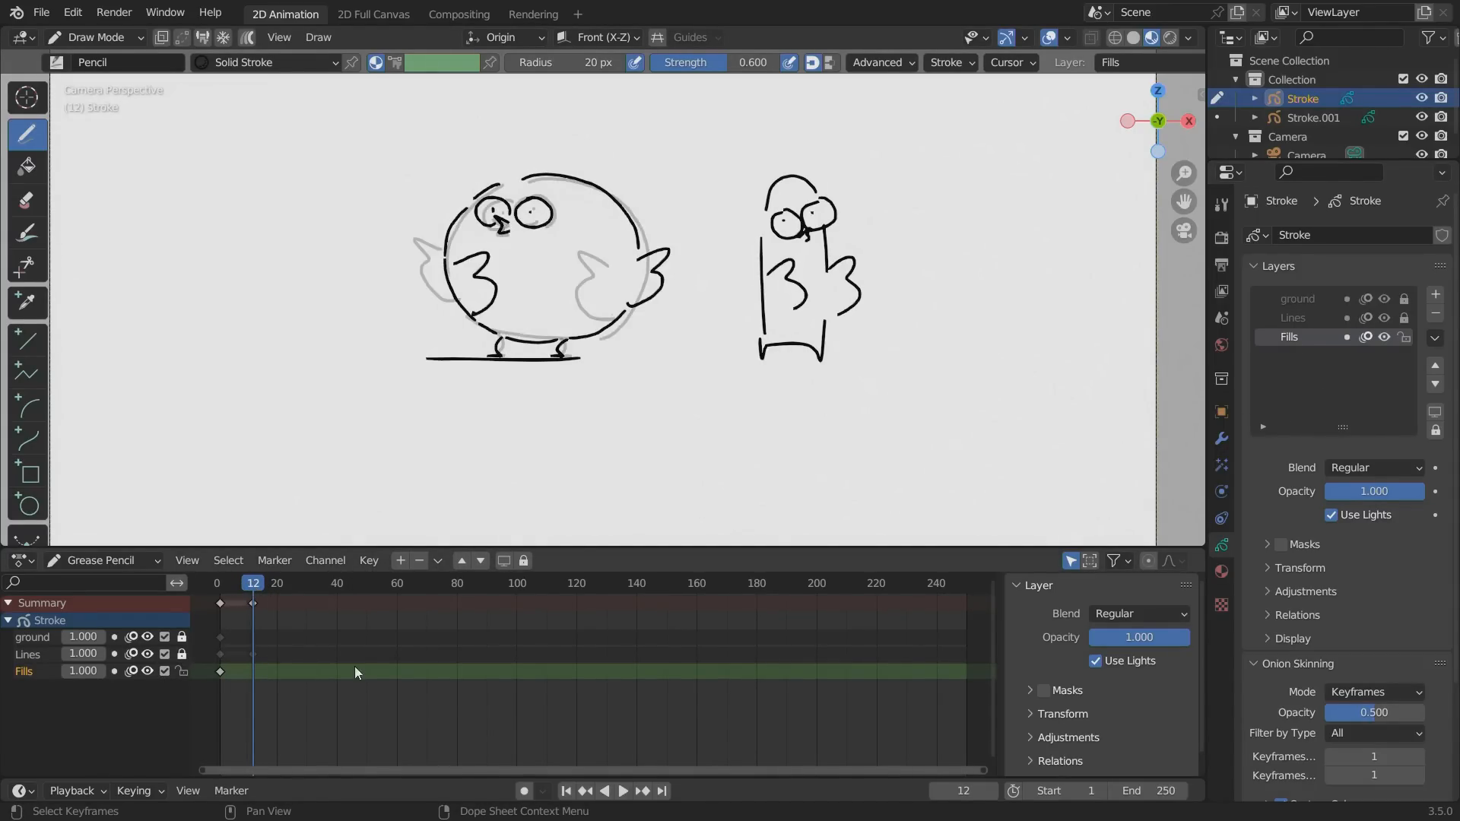
{"action": "left_click", "coordinate": [524, 791]}
Rename the Solid Fill material to "bird1" and set its fill base color to pink.
{"action": "left_click", "coordinate": [1222, 571]}
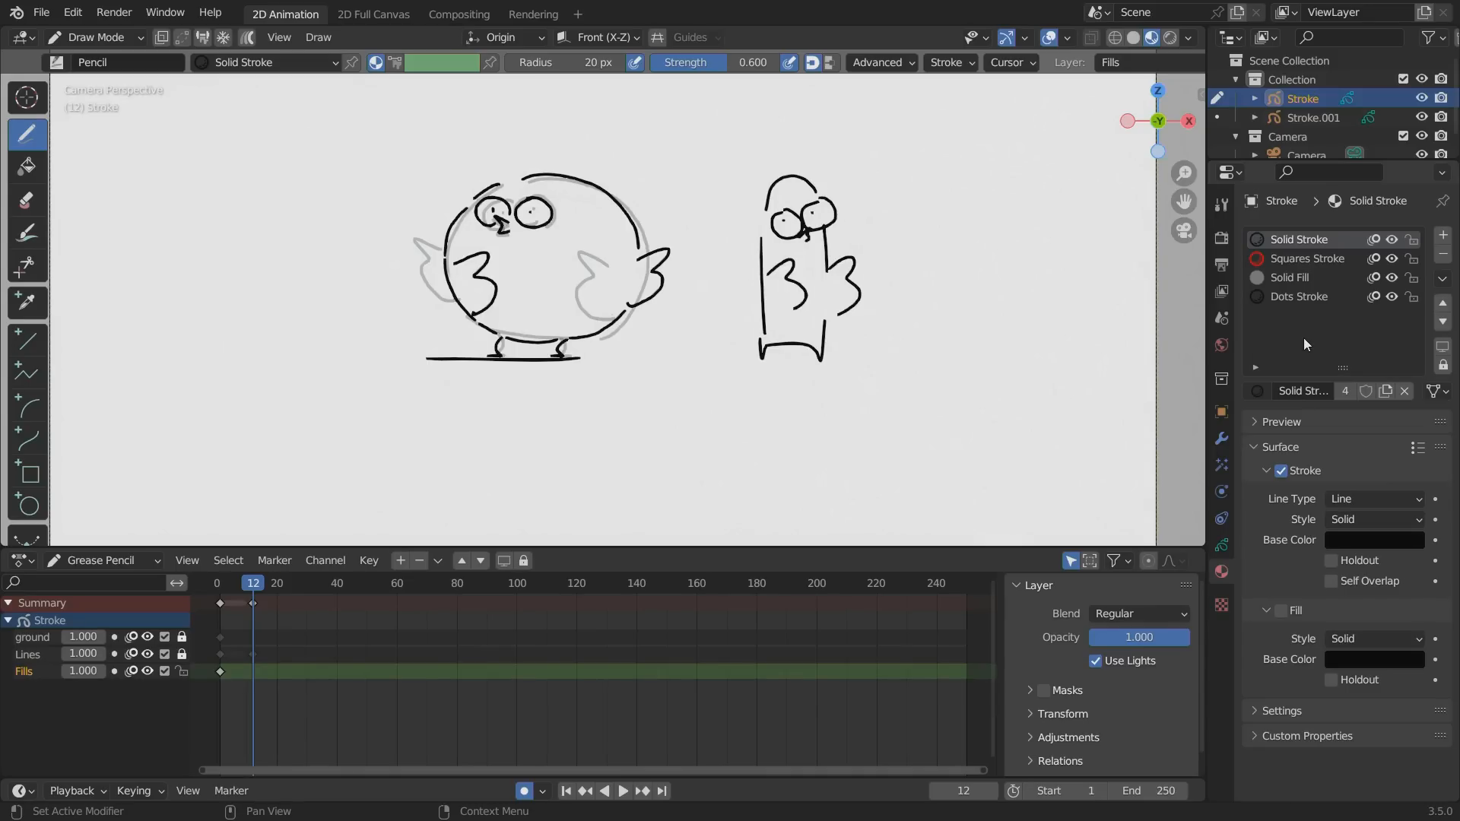
{"action": "left_click", "coordinate": [1277, 279]}
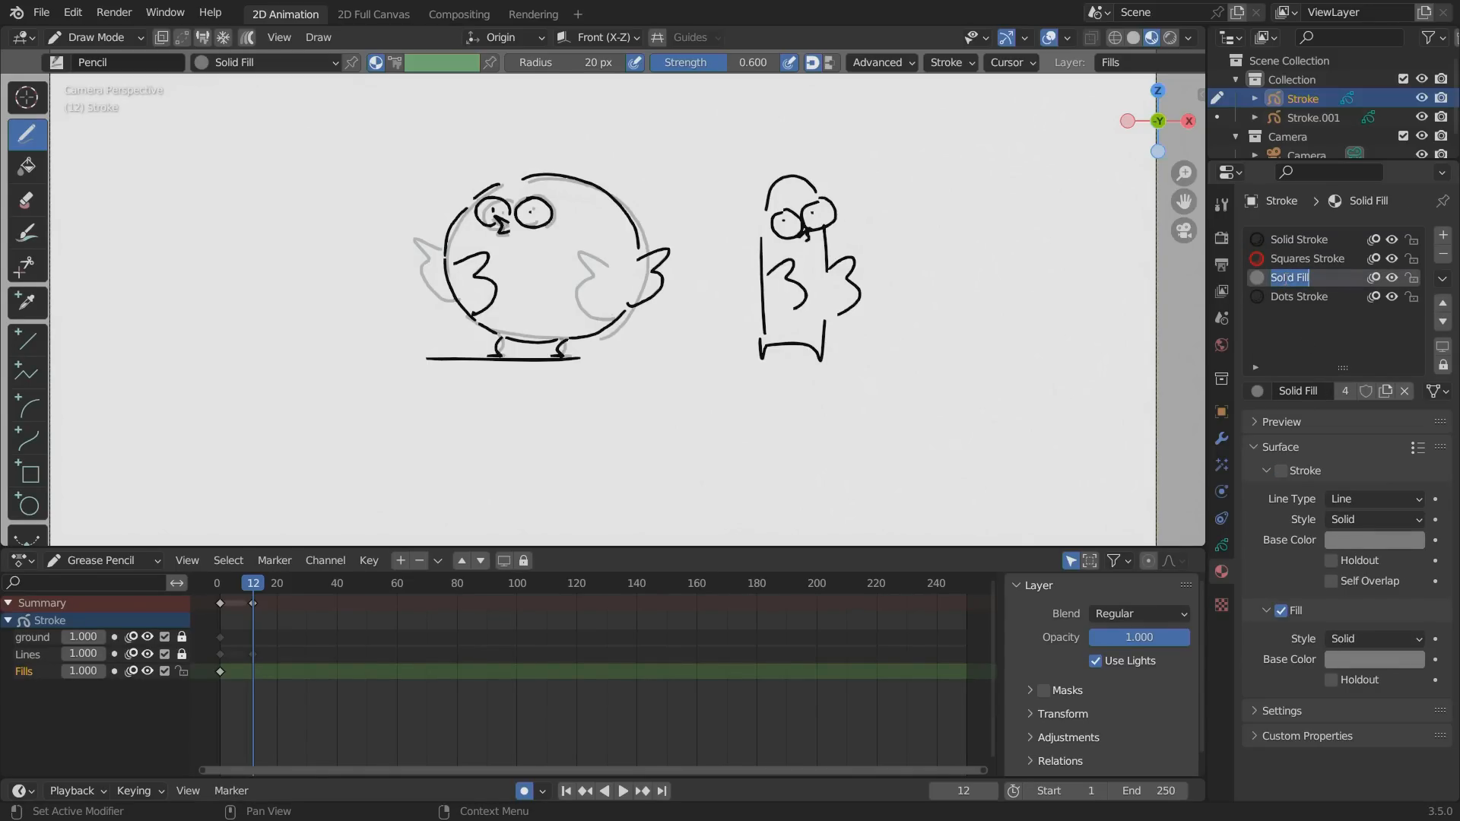
{"action": "type", "text": "bird1"}
{"action": "key", "text": "Return"}
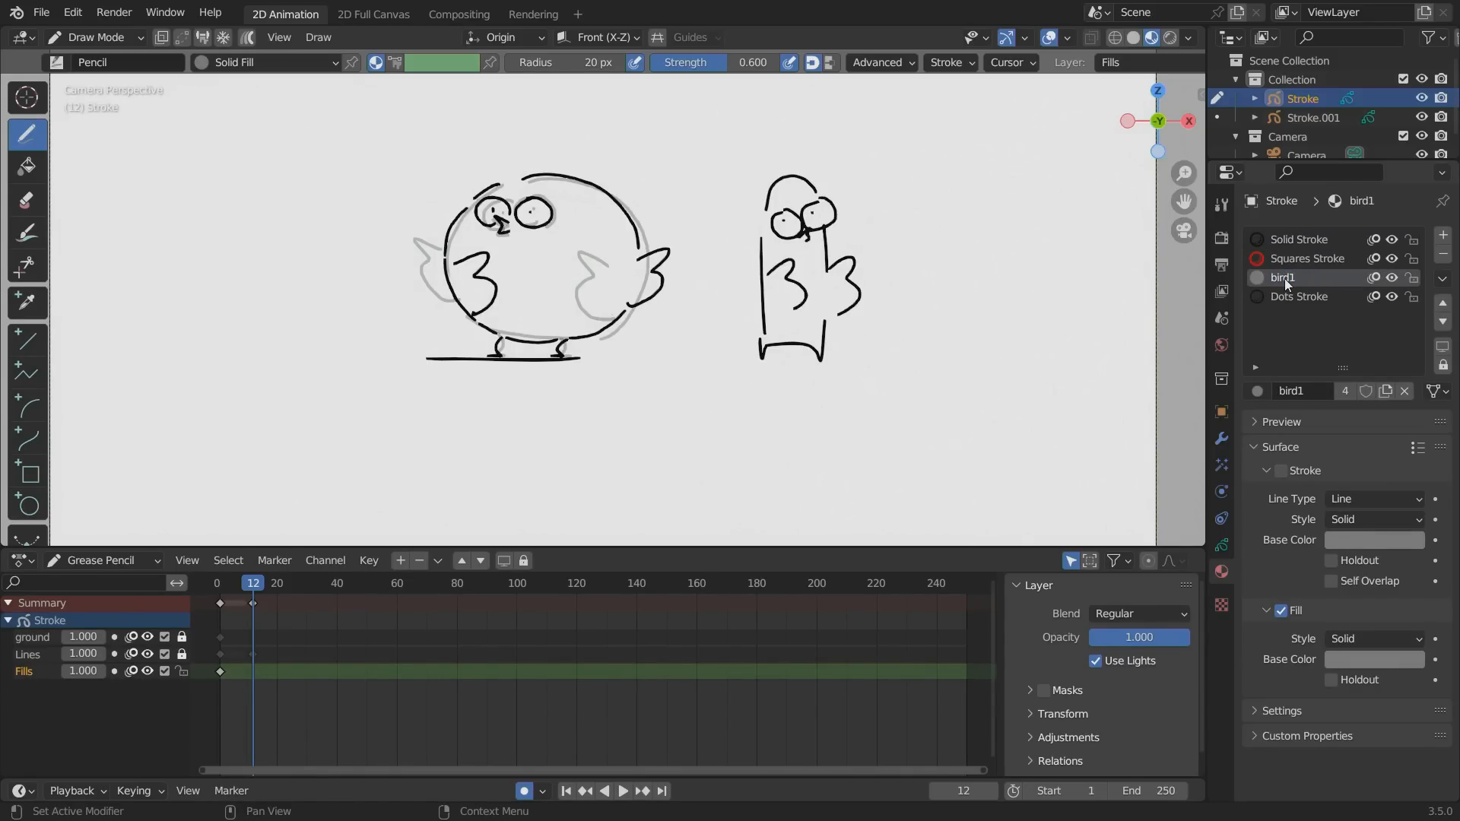
{"action": "left_click", "coordinate": [1343, 660]}
{"action": "left_click_drag", "start_coordinate": [1327, 473], "coordinate": [1338, 481]}
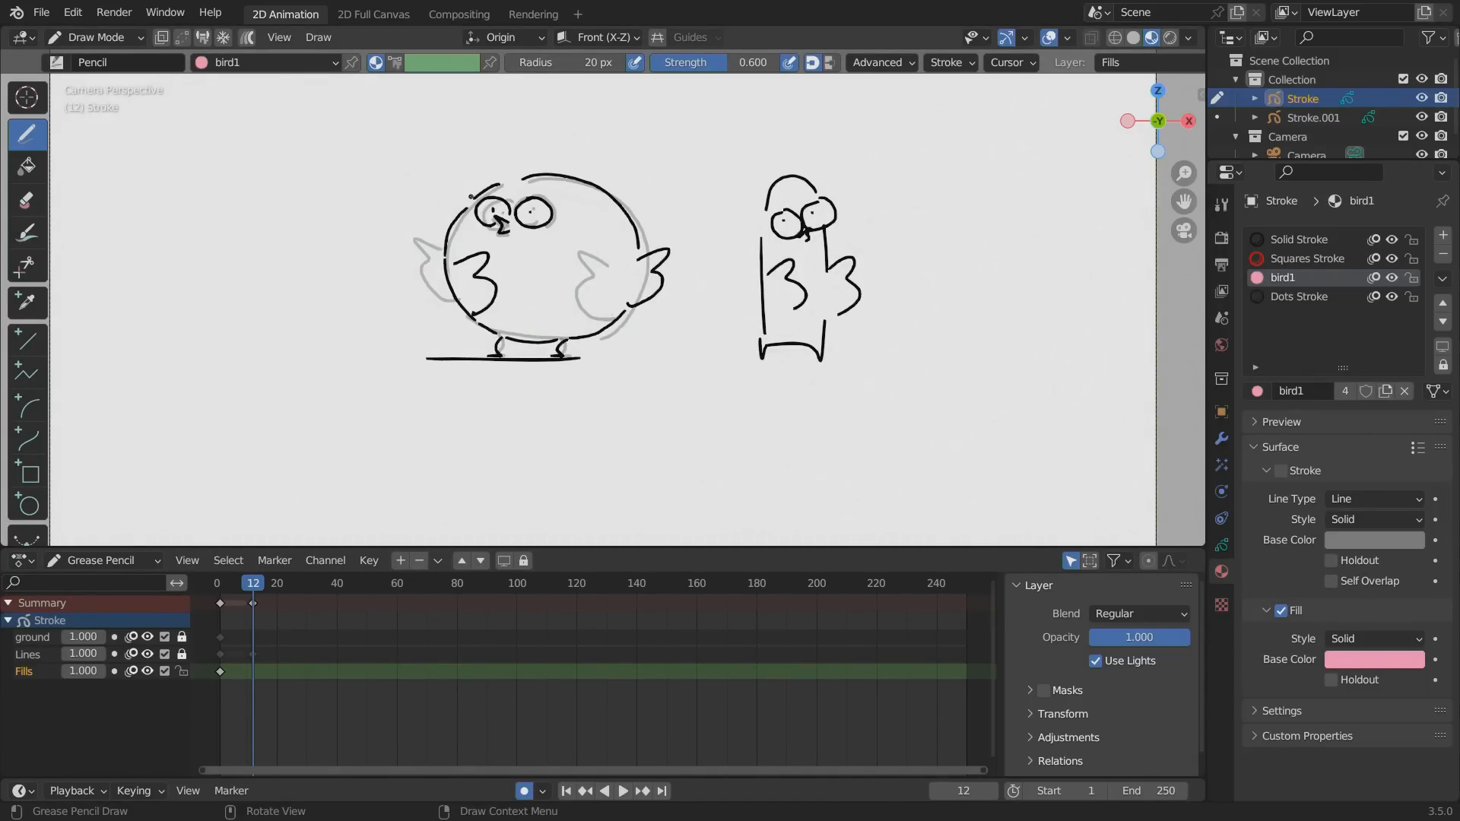
Paint the round bird's pink fill on frame 12 and on frame 1, and preview the colored animation.
{"action": "mouse_move", "coordinate": [471, 198]}
{"action": "left_mouse_down"}
{"action": "mouse_move", "coordinate": [447, 280]}
{"action": "mouse_move", "coordinate": [490, 331]}
{"action": "mouse_move", "coordinate": [587, 332]}
{"action": "mouse_move", "coordinate": [639, 297]}
{"action": "mouse_move", "coordinate": [655, 262]}
{"action": "mouse_move", "coordinate": [620, 200]}
{"action": "mouse_move", "coordinate": [468, 178]}
{"action": "left_mouse_up"}
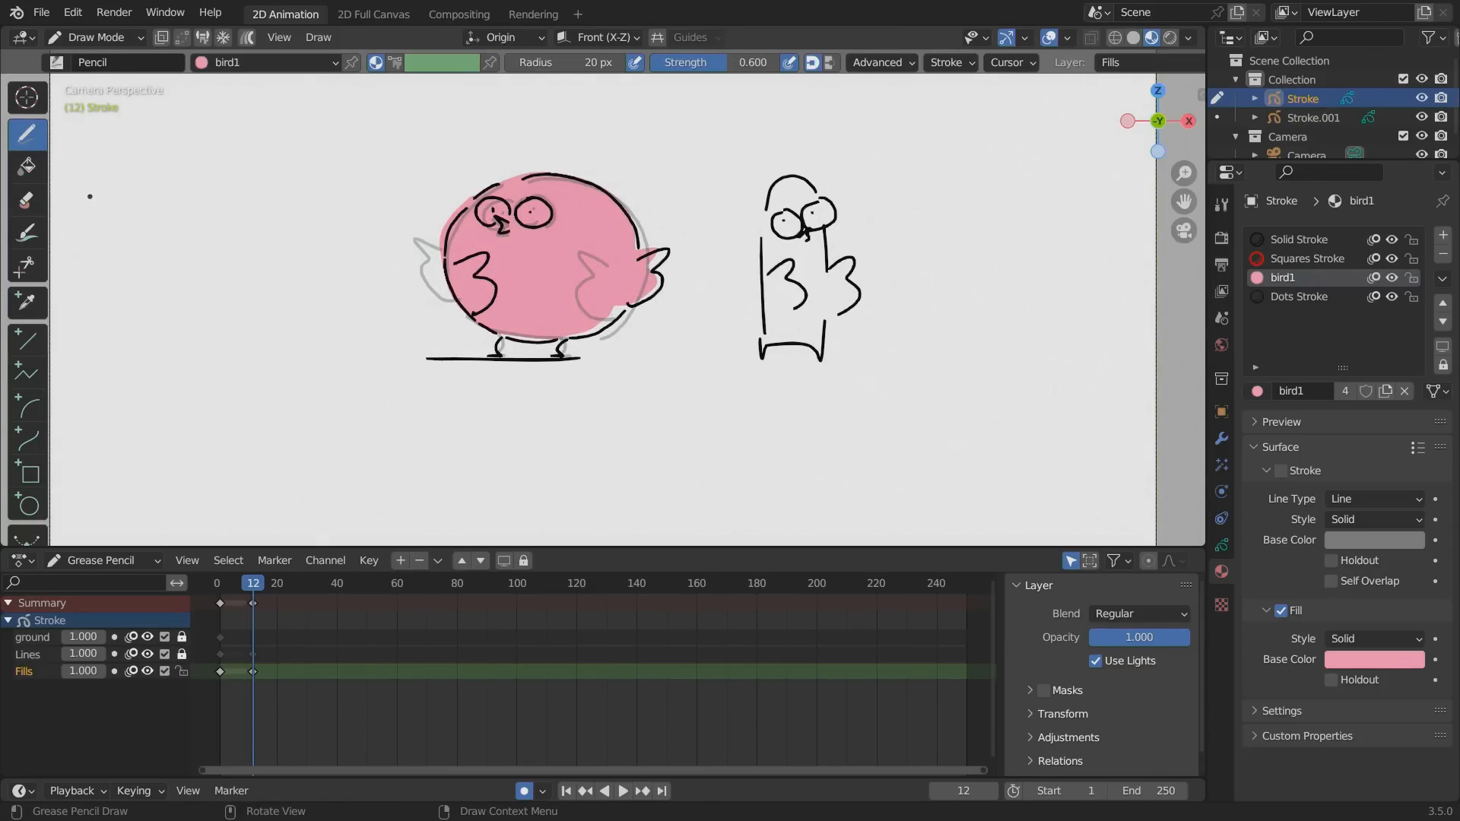
{"action": "left_click", "coordinate": [219, 587]}
{"action": "key", "text": "space"}
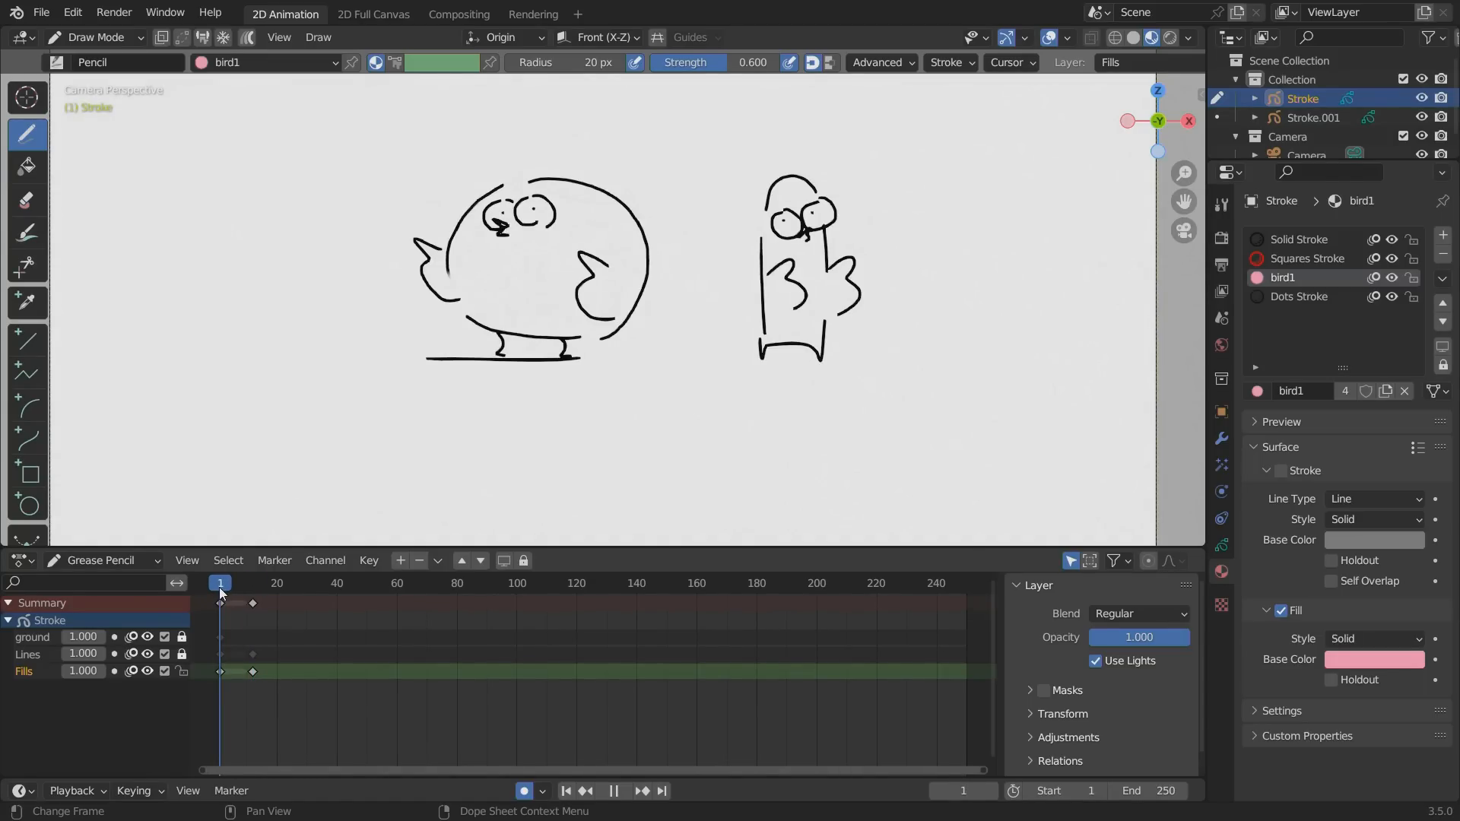
{"action": "left_click", "coordinate": [218, 587]}
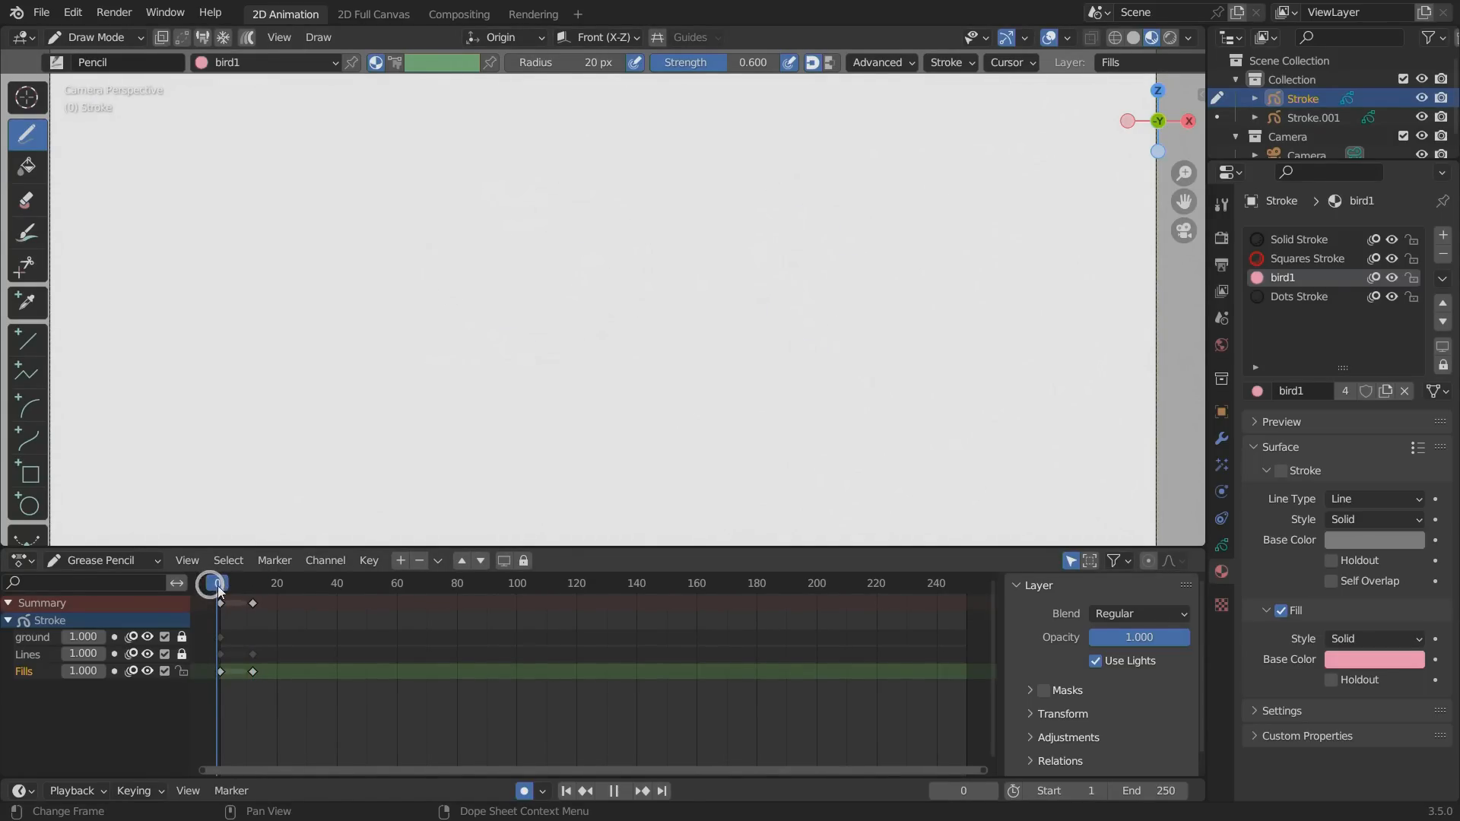
{"action": "left_click", "coordinate": [219, 585]}
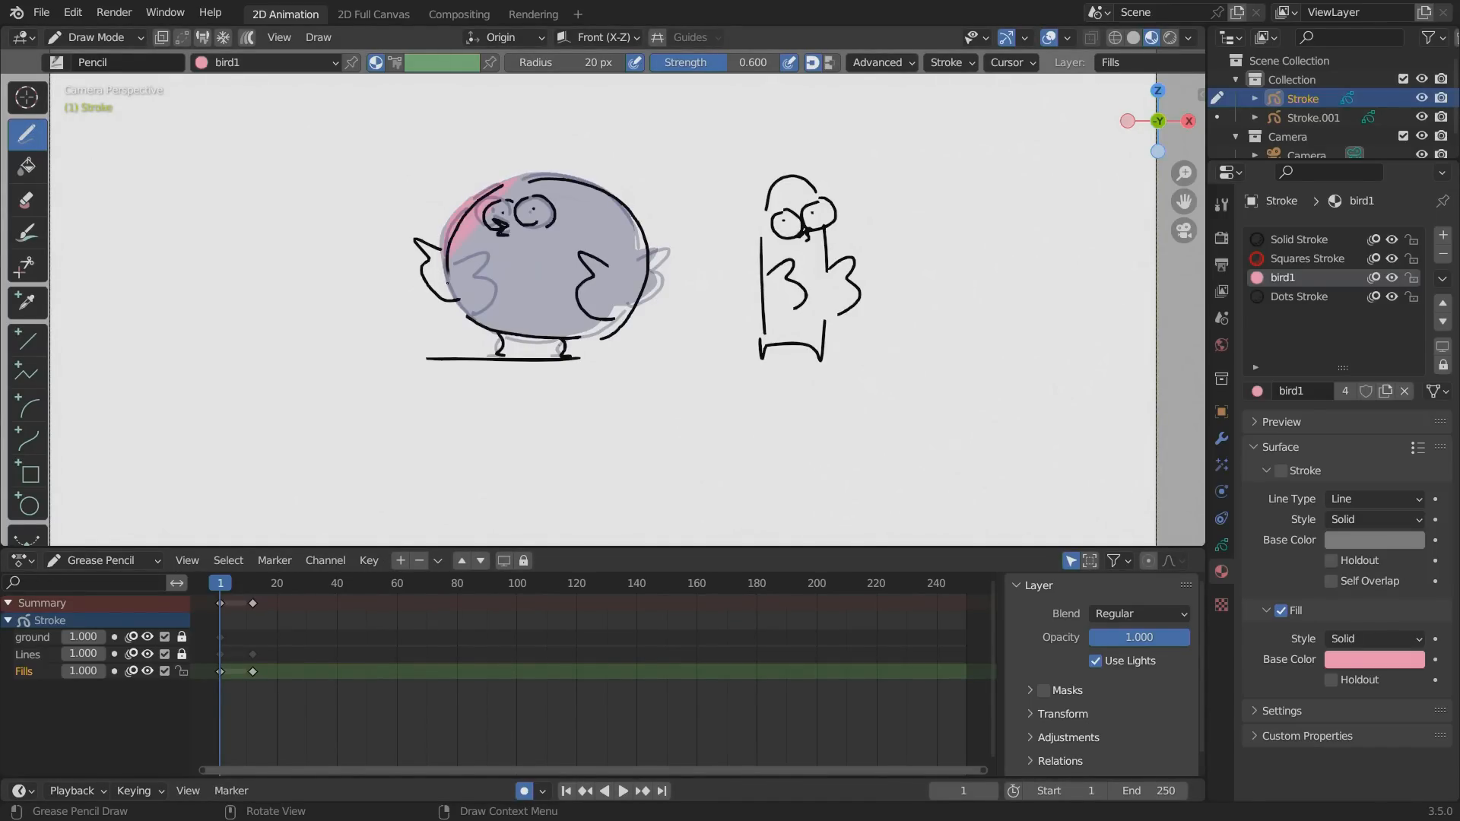
{"action": "left_click_drag", "start_coordinate": [544, 337], "coordinate": [637, 298]}
{"action": "left_click_drag", "start_coordinate": [582, 183], "coordinate": [462, 207]}
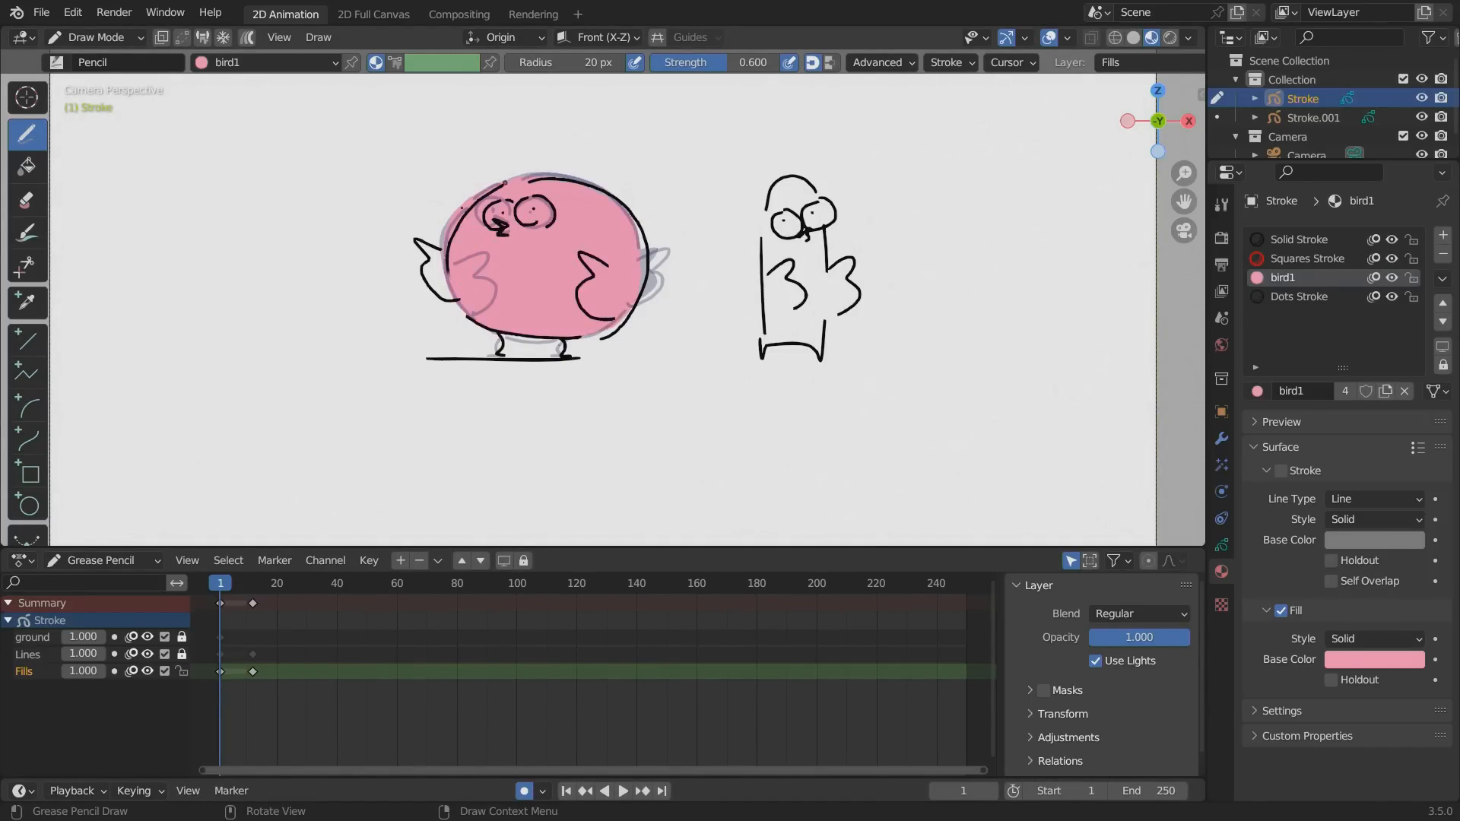
{"action": "key", "text": "space"}
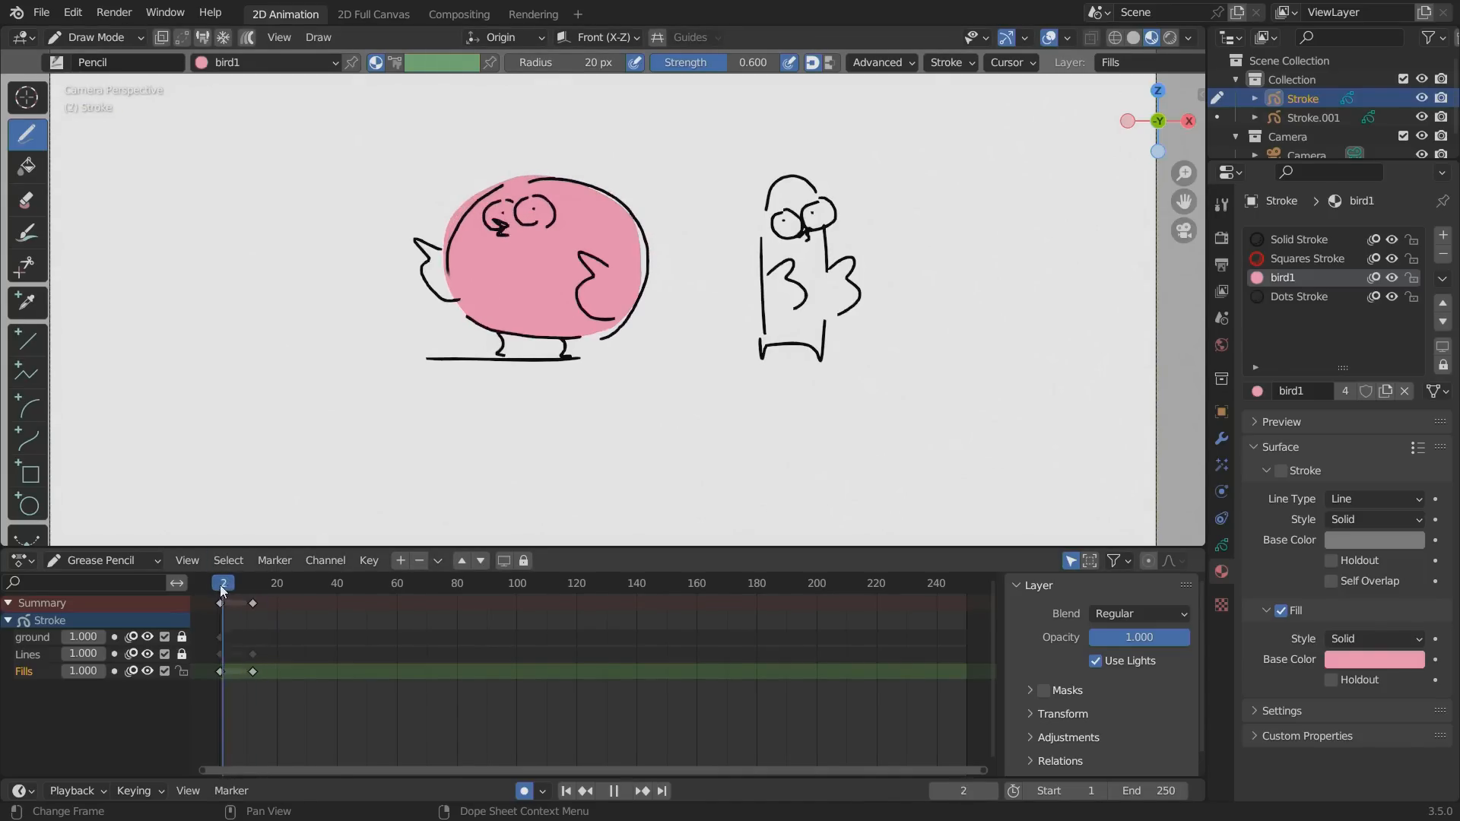
{"action": "left_click_drag", "start_coordinate": [220, 585], "coordinate": [222, 586]}
{"action": "key", "text": "space"}
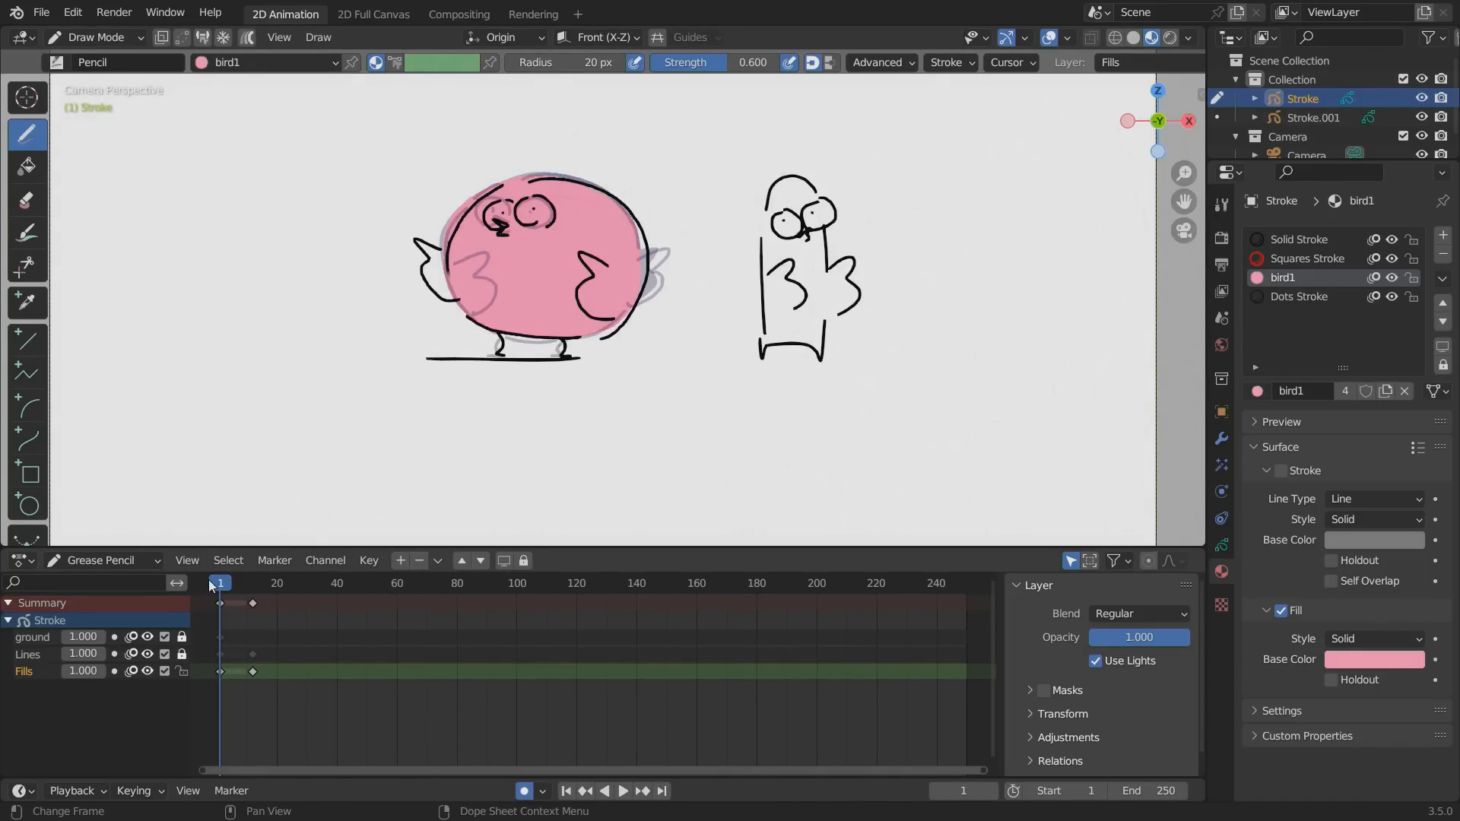
Create a material named "eyes" that uses a white fill without a stroke.
{"action": "left_click", "coordinate": [1442, 235]}
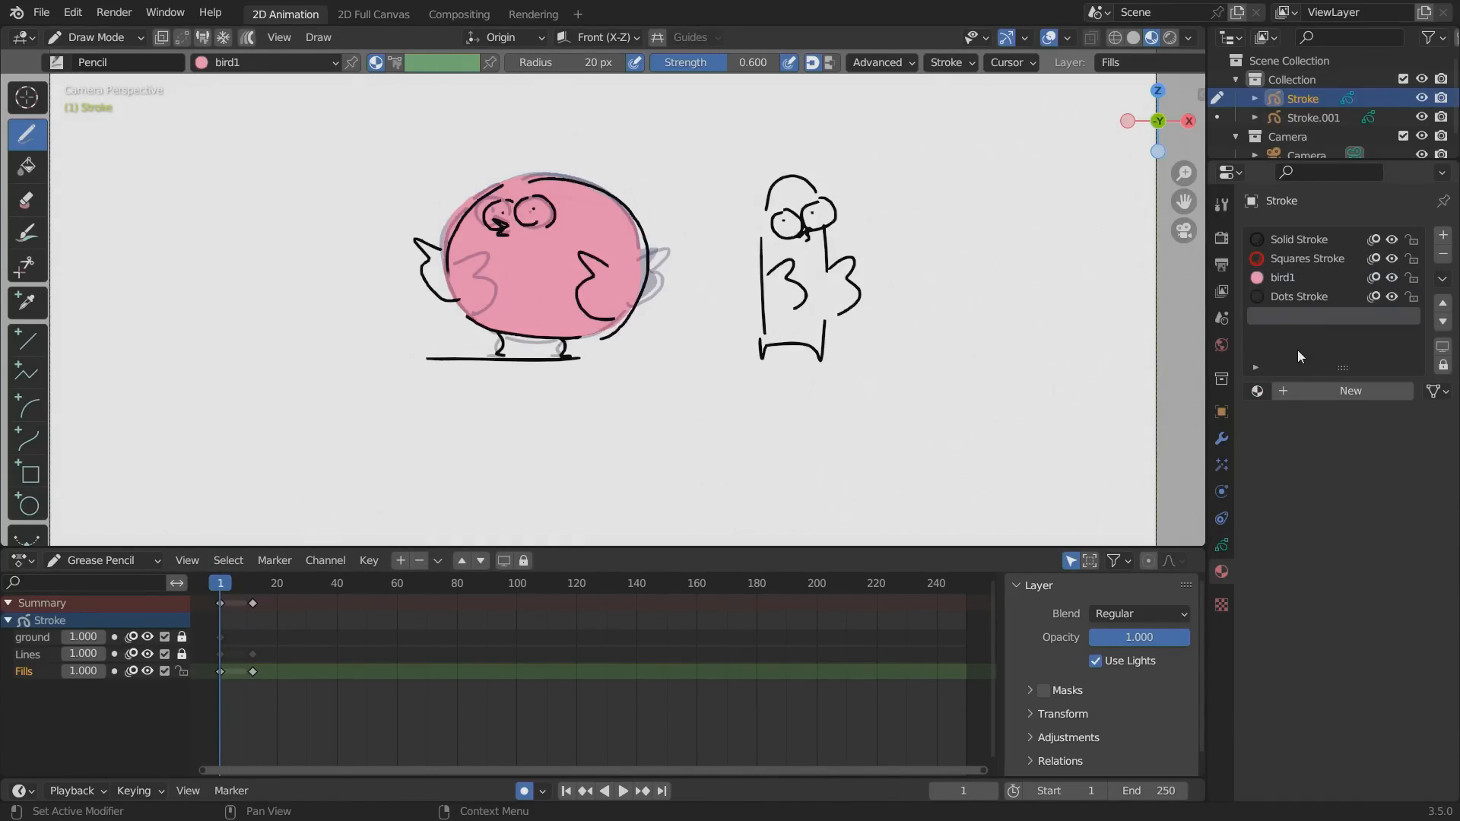
{"action": "left_click", "coordinate": [1315, 390]}
{"action": "double_click", "coordinate": [1292, 315]}
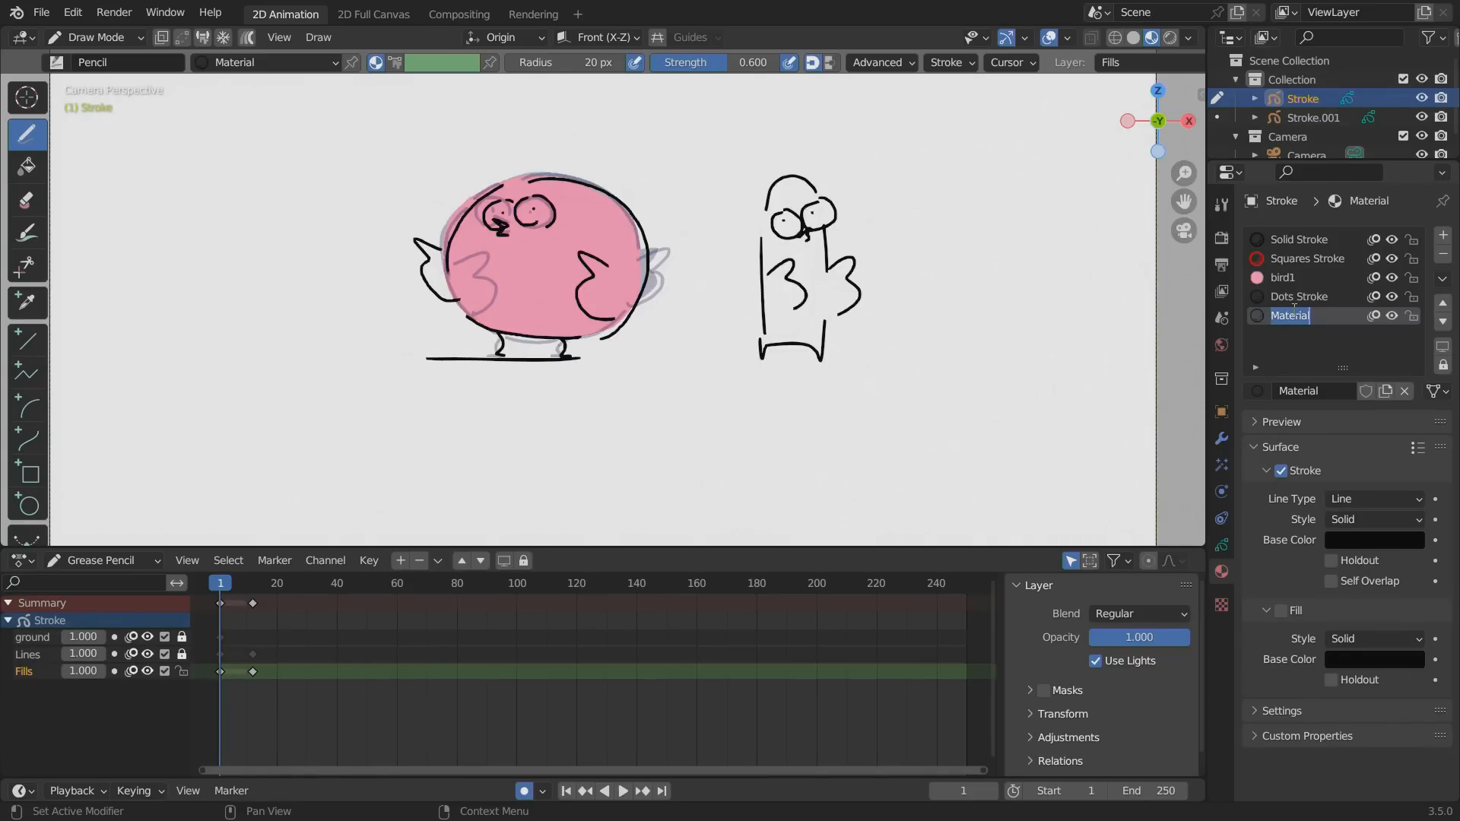
{"action": "type", "text": "eyes"}
{"action": "key", "text": "Return"}
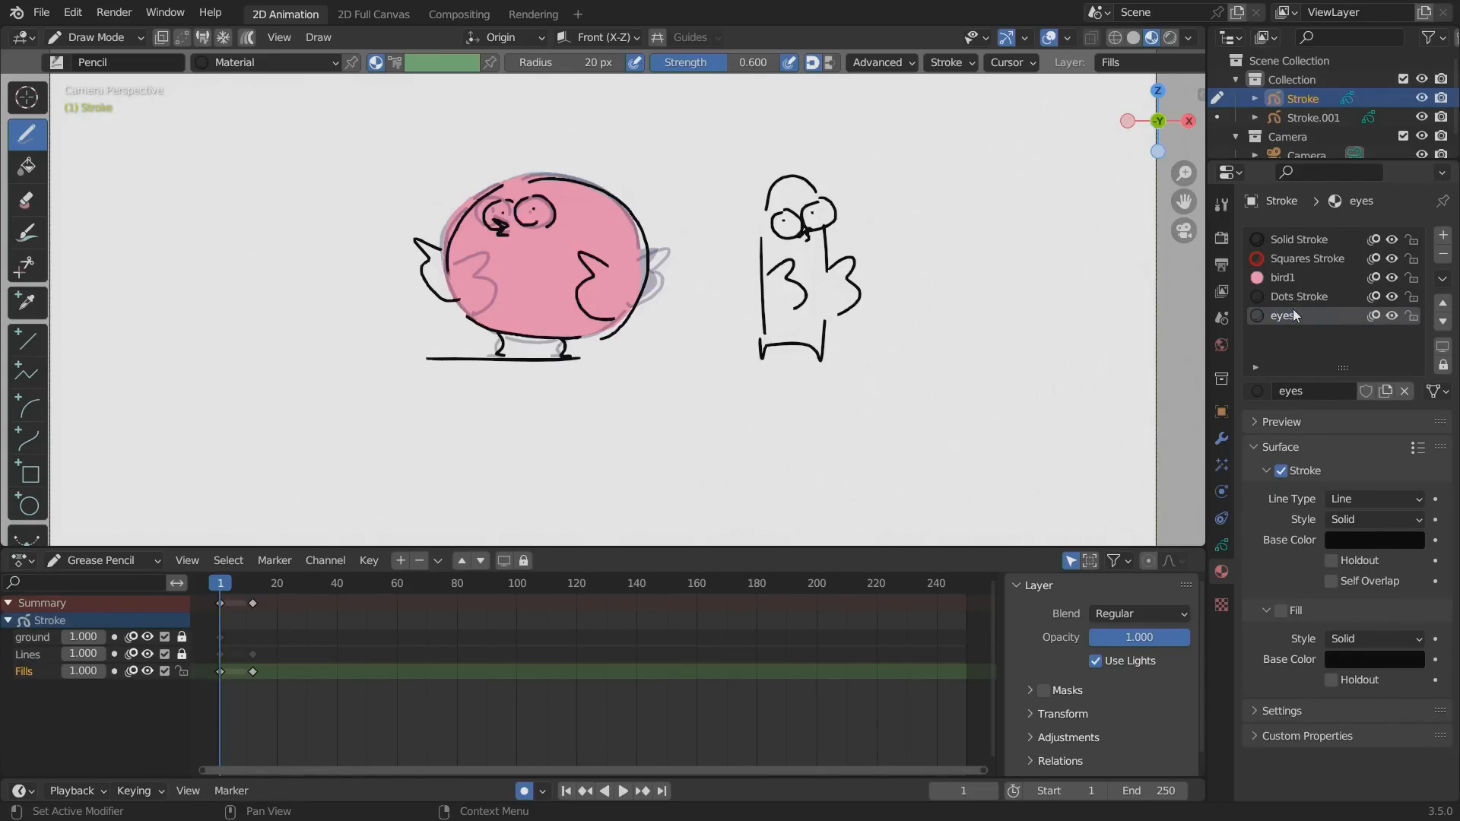
{"action": "left_click", "coordinate": [1281, 471]}
{"action": "left_click", "coordinate": [1375, 658]}
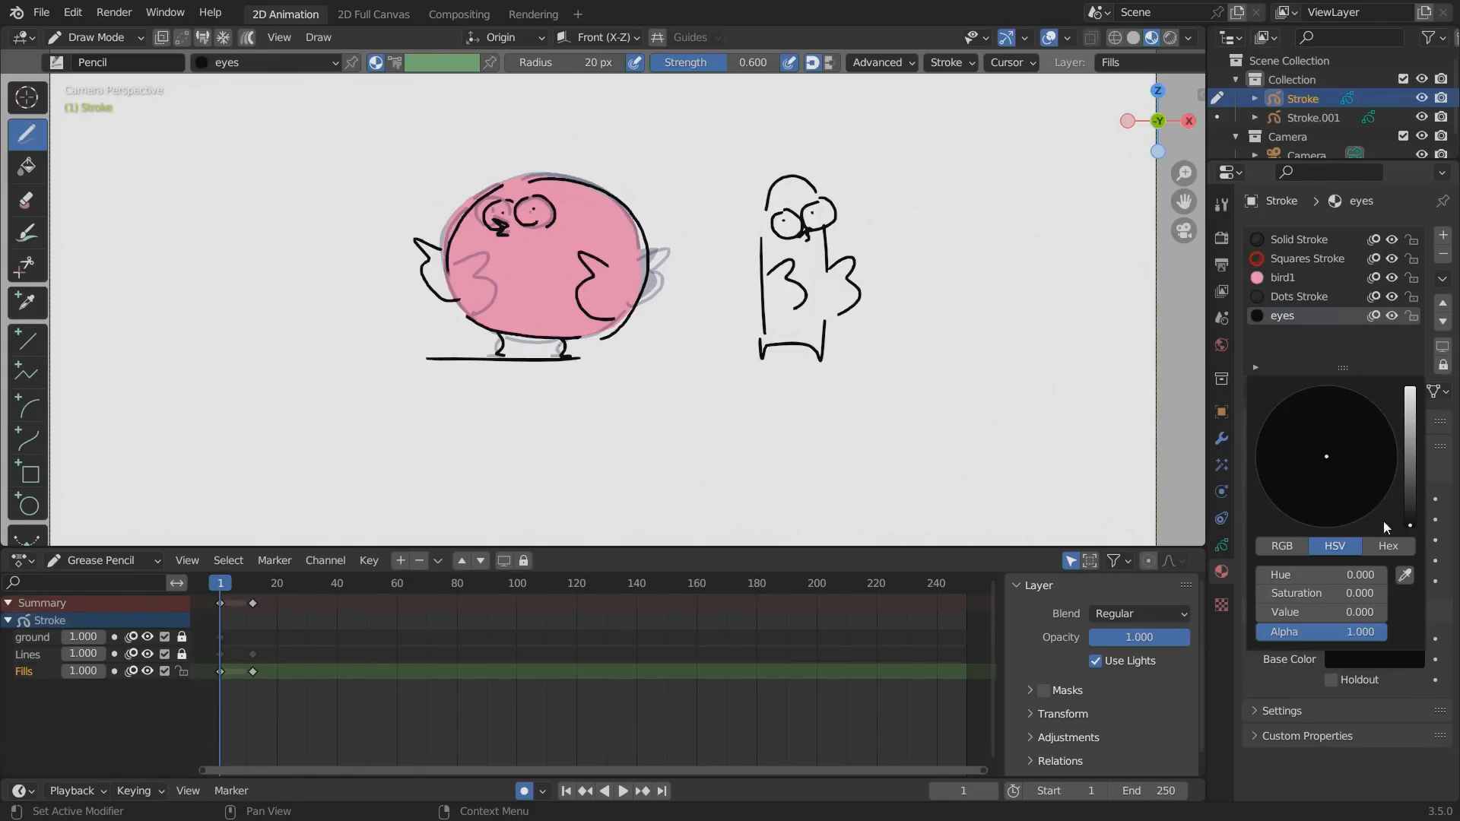
{"action": "left_click", "coordinate": [1401, 361]}
Duplicate the Fills layer, make the copy active, and lock the original Fills layer.
{"action": "left_click", "coordinate": [1221, 544]}
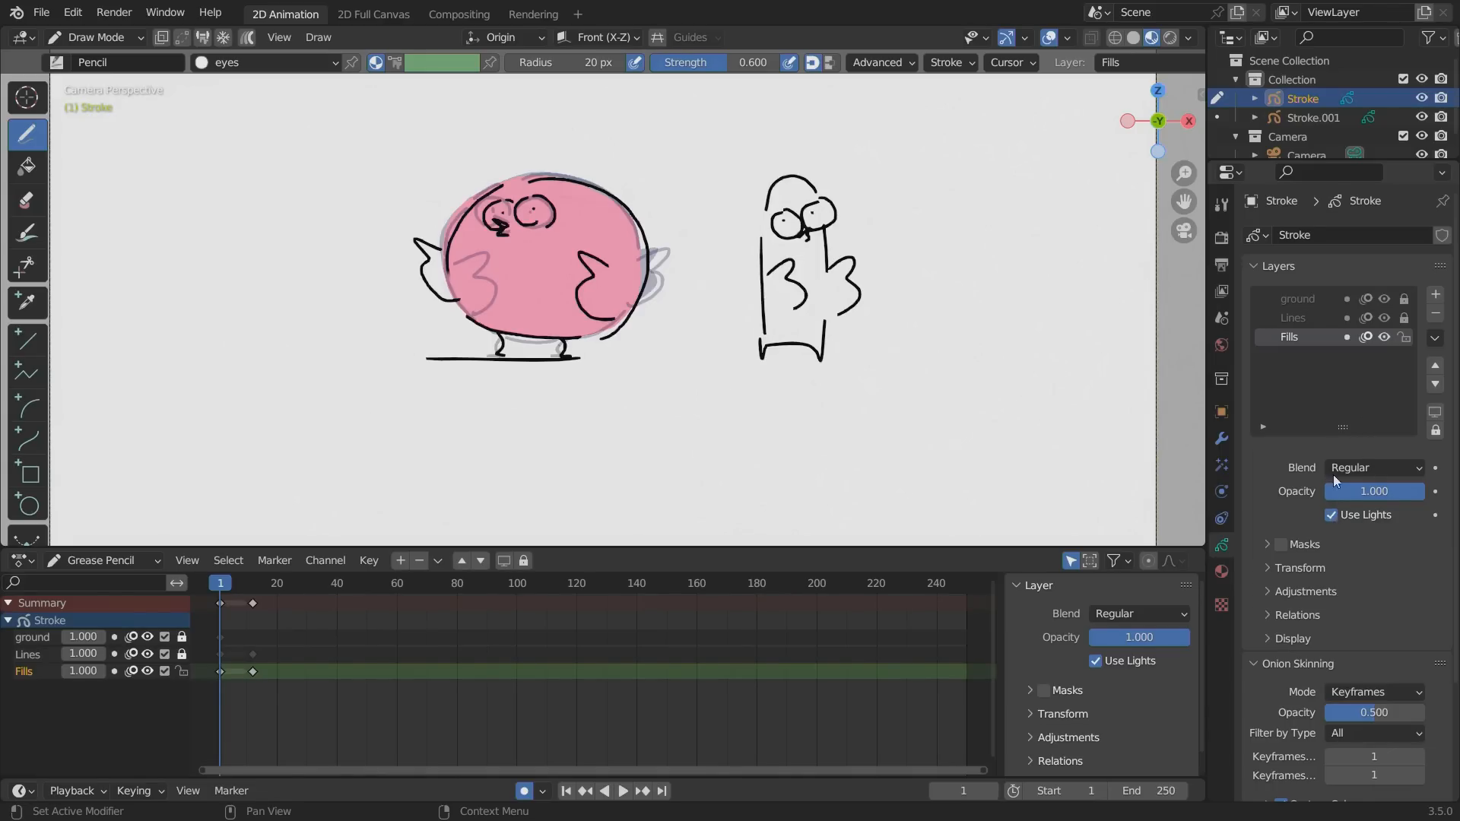
{"action": "left_click", "coordinate": [1434, 339]}
{"action": "left_click", "coordinate": [1292, 374]}
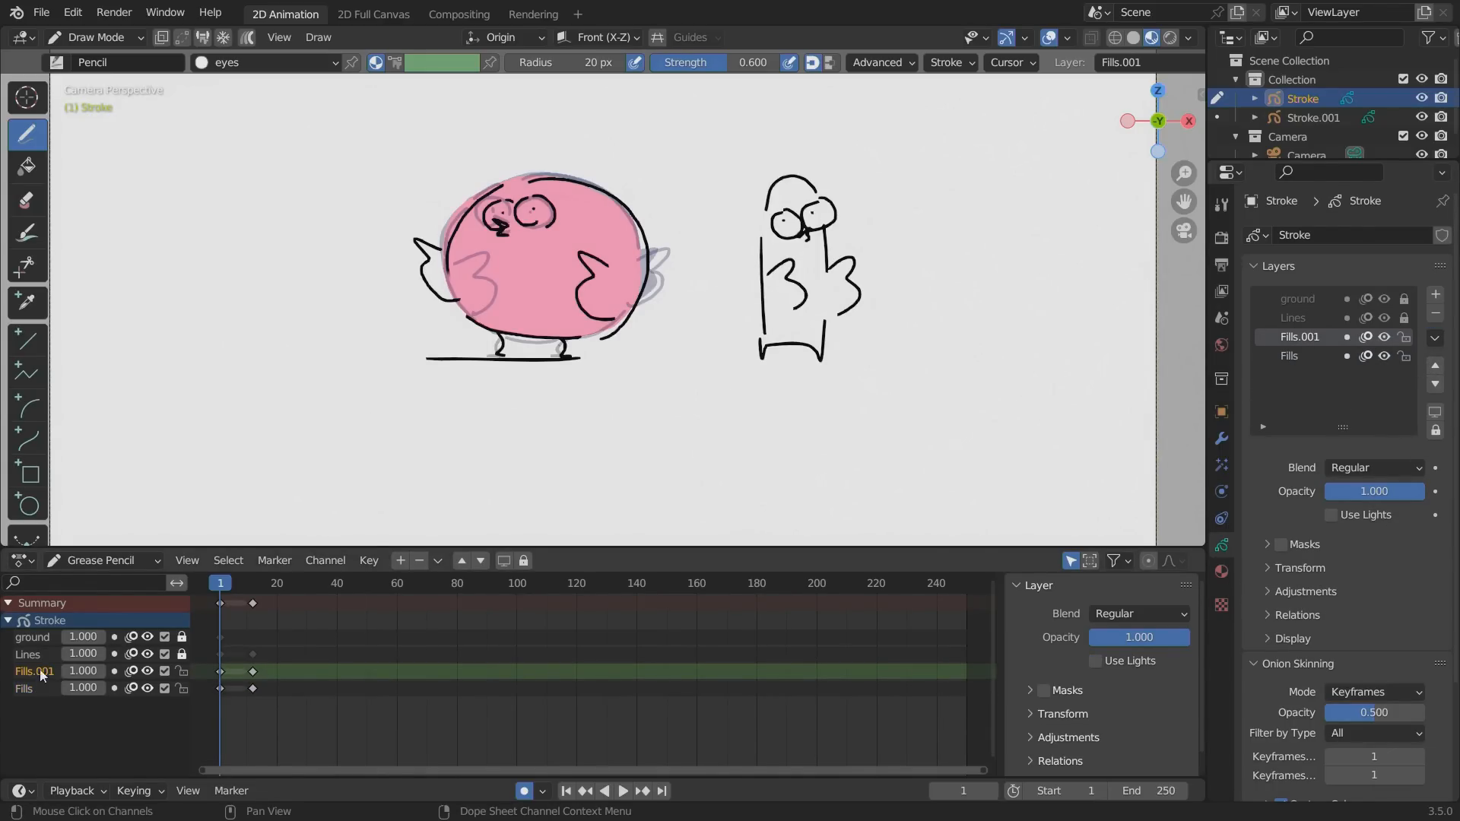
{"action": "left_click", "coordinate": [21, 691]}
{"action": "left_click", "coordinate": [22, 674]}
{"action": "left_click", "coordinate": [21, 689]}
{"action": "left_click", "coordinate": [32, 673]}
{"action": "left_click", "coordinate": [1292, 353]}
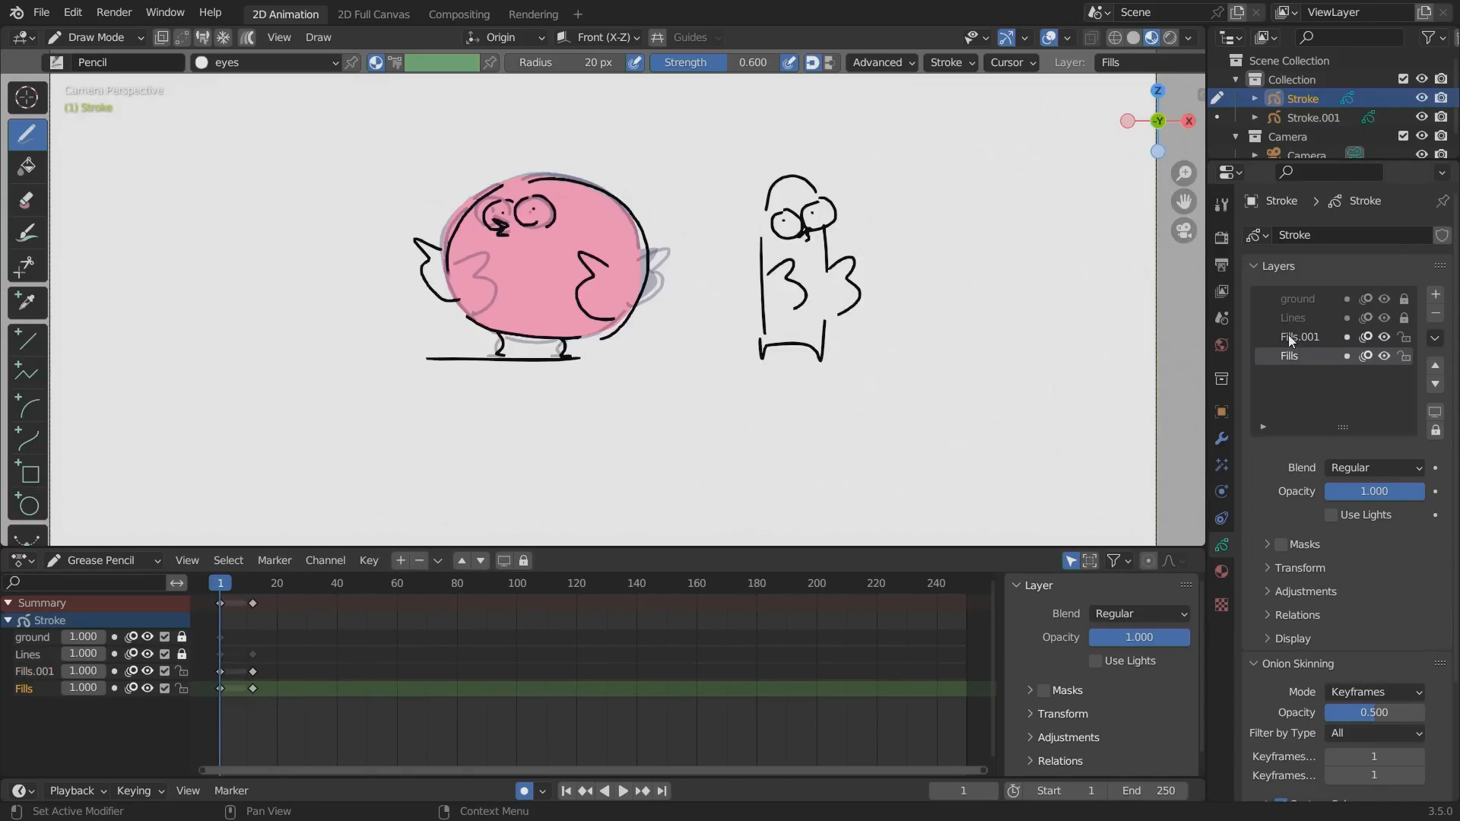
{"action": "left_click", "coordinate": [1287, 336]}
{"action": "left_click", "coordinate": [1290, 353]}
{"action": "left_click", "coordinate": [1288, 338]}
{"action": "left_click", "coordinate": [1434, 338]}
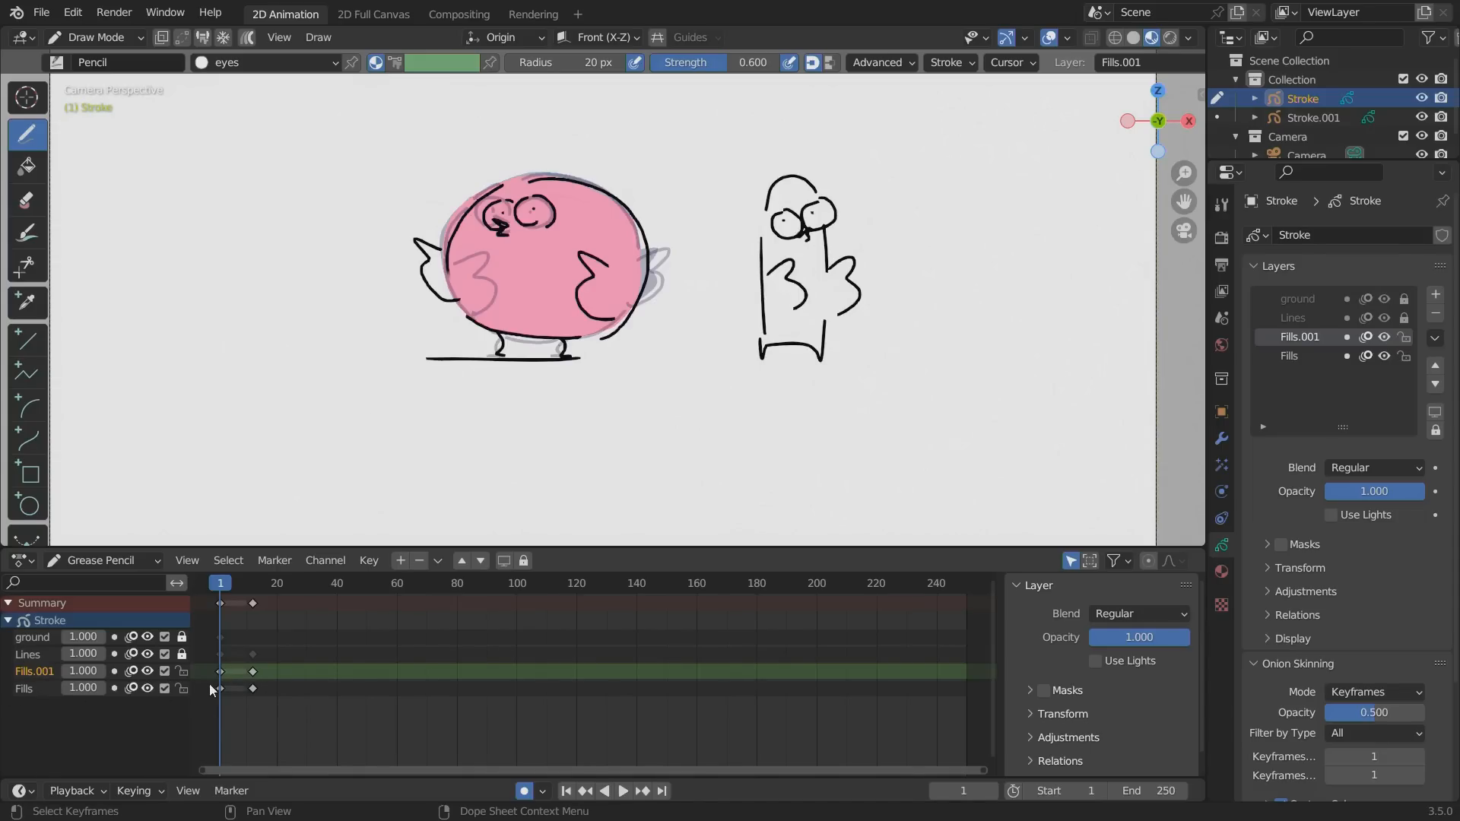
{"action": "left_click", "coordinate": [182, 686]}
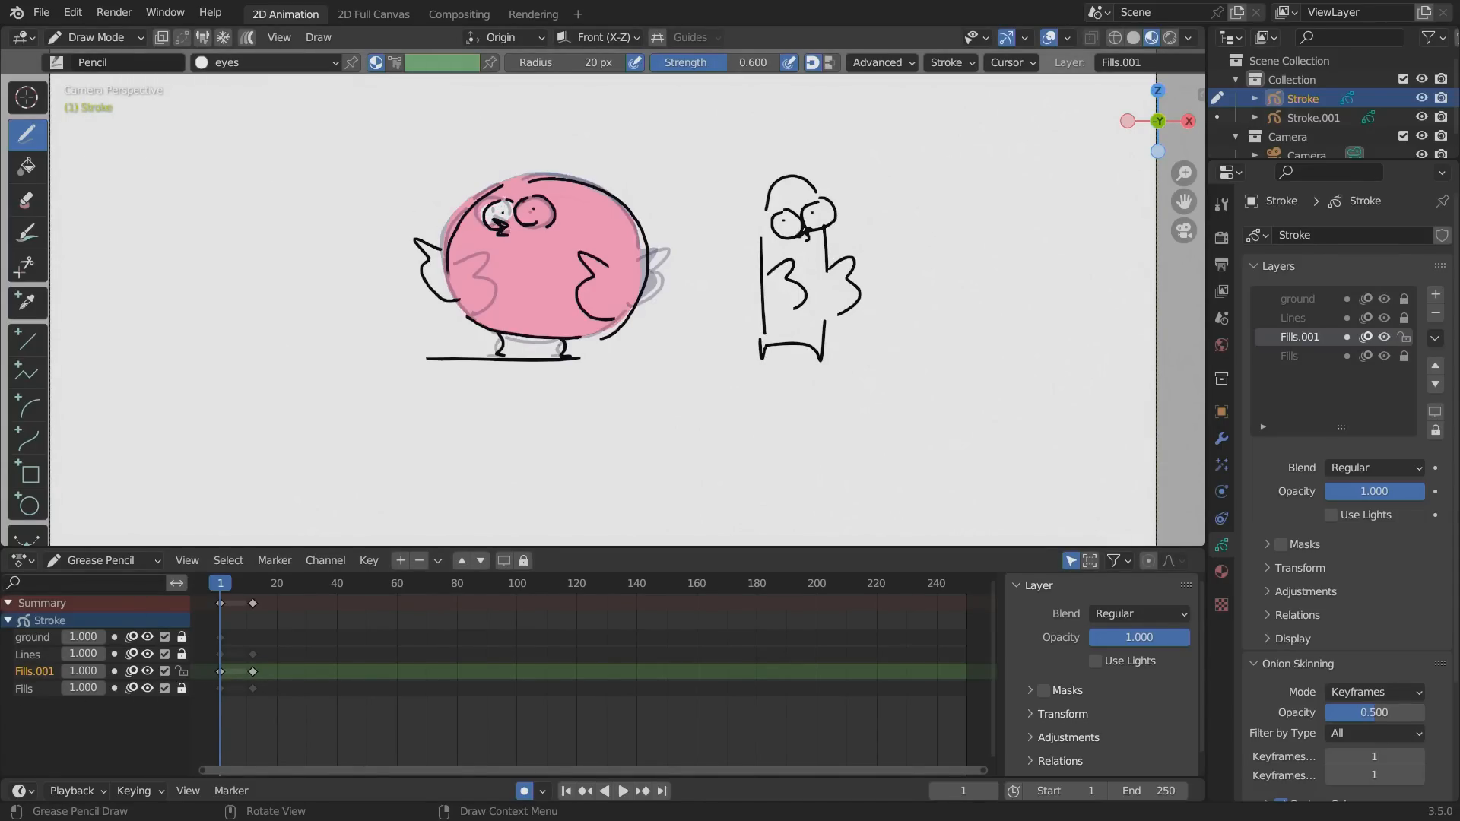
Paint the round bird's eyes white on frames 1 and 12, turn off auto keying, and preview the animation.
{"action": "key", "text": "space"}
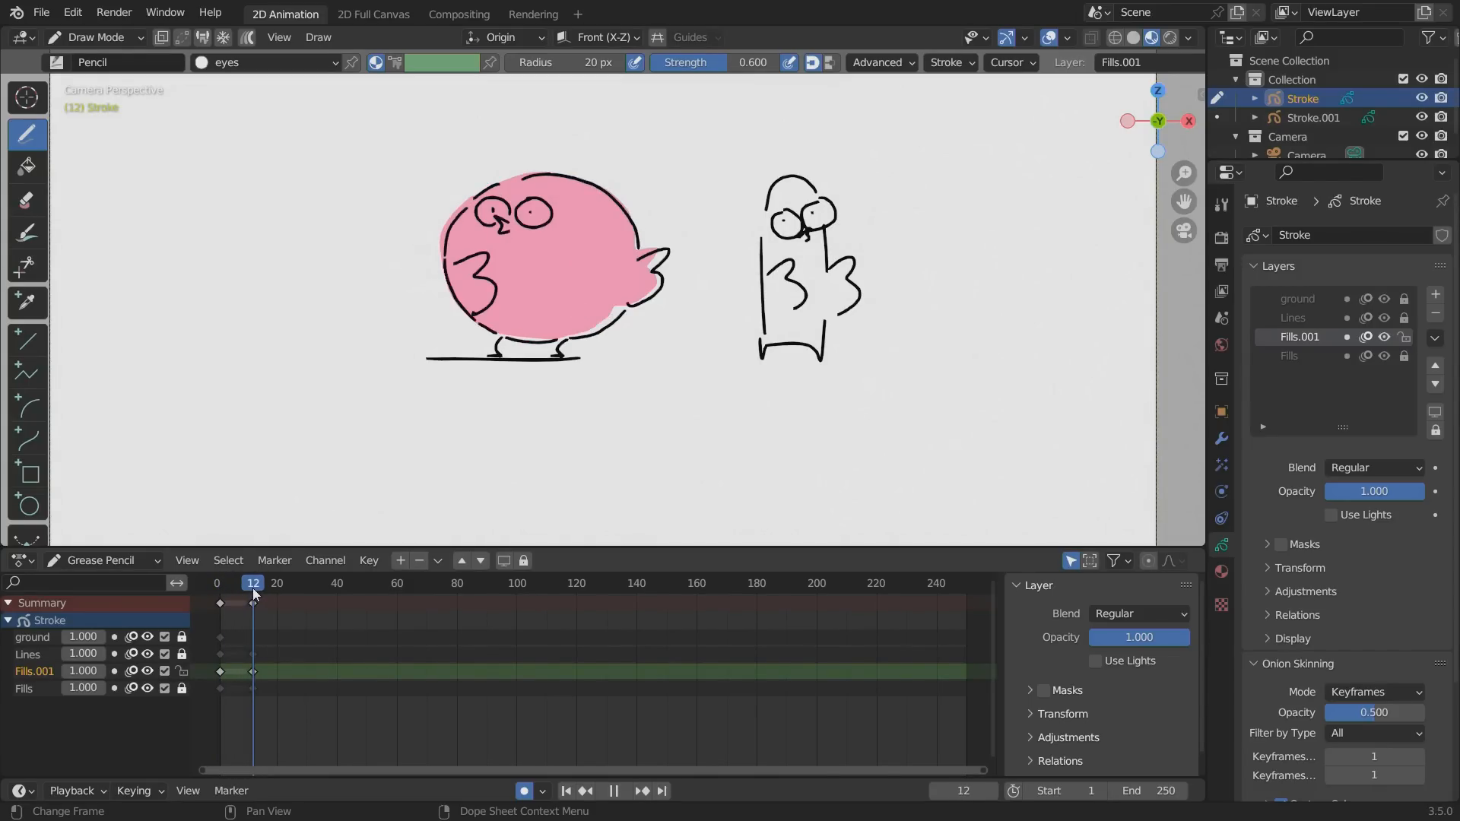
{"action": "key", "text": "space"}
{"action": "left_click_drag", "start_coordinate": [478, 197], "coordinate": [532, 224]}
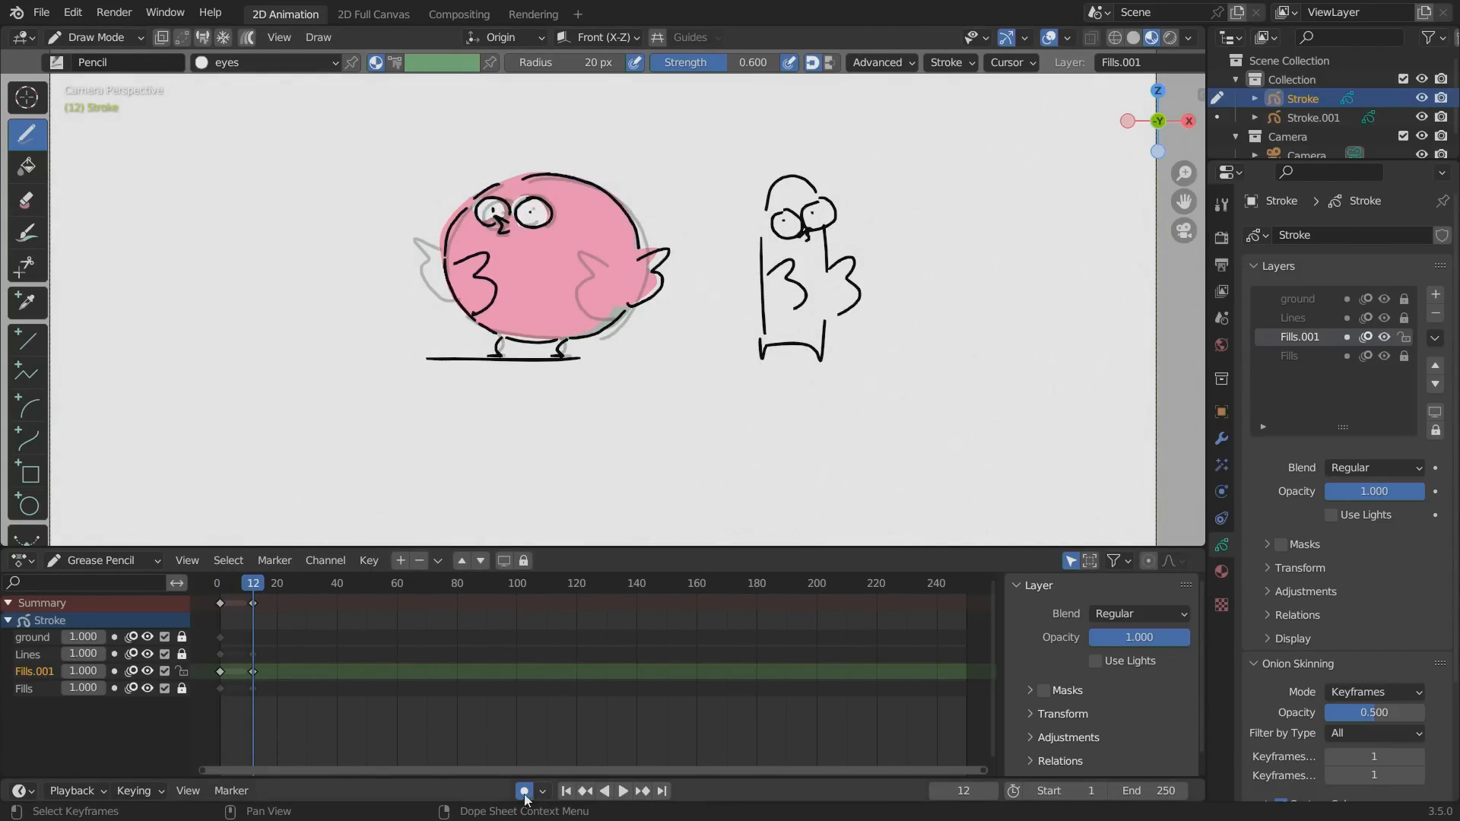
{"action": "key", "text": "space"}
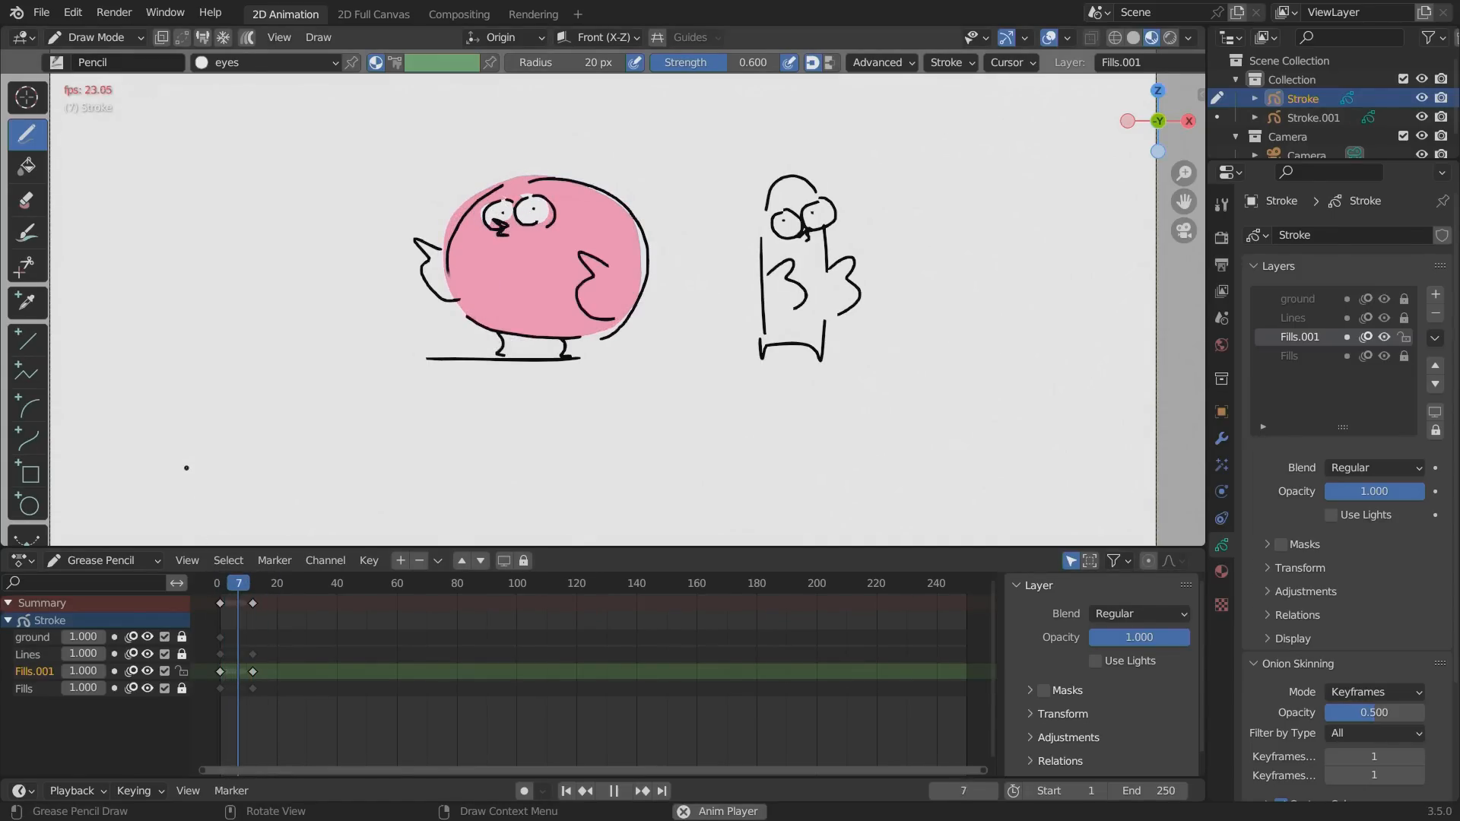
{"action": "key", "text": "Escape"}
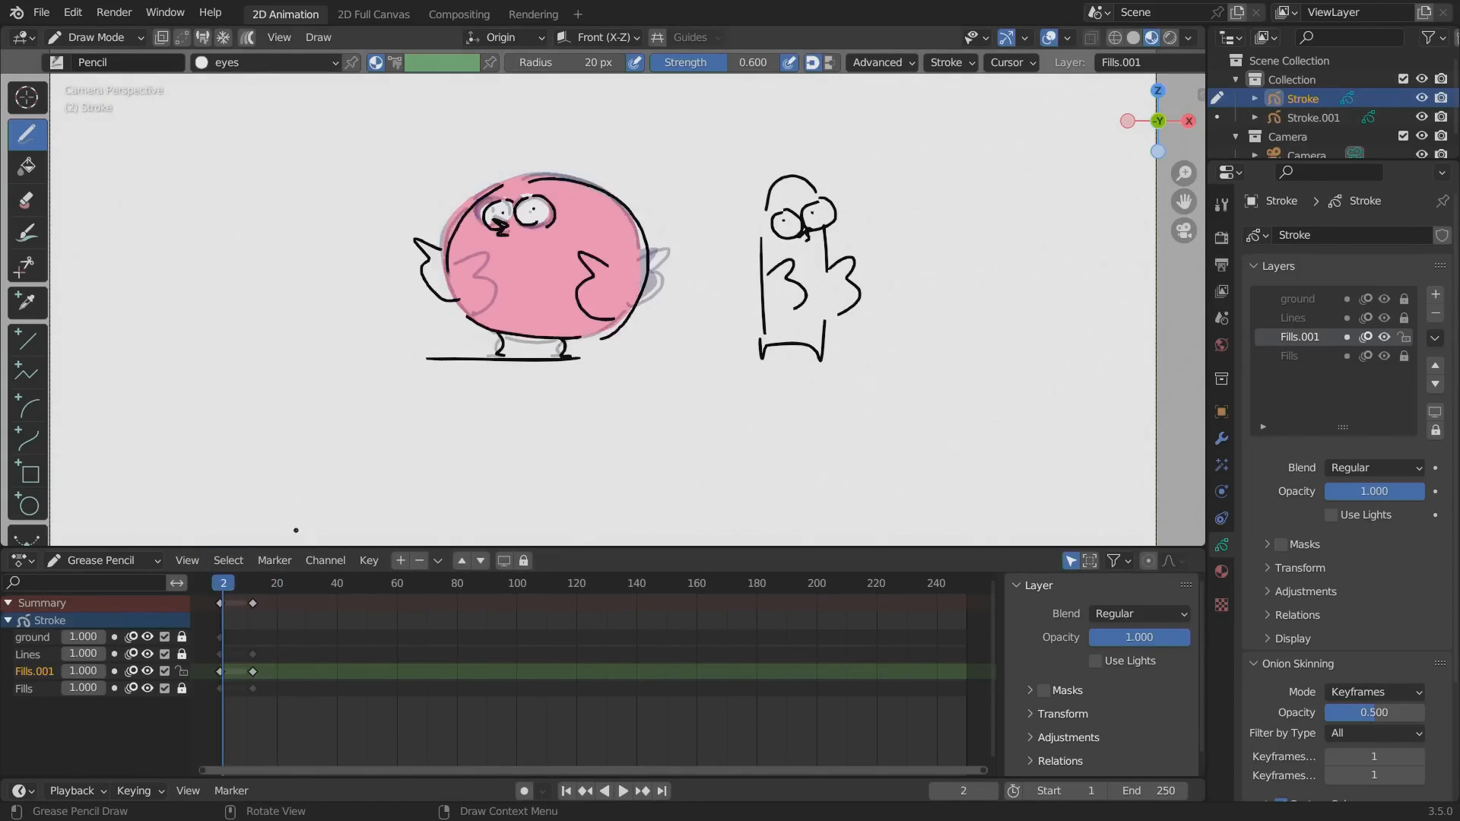
Paint the round bird's left wing with the bird1 material on the unlocked Fills layer, with Fills.001 locked.
{"action": "left_click", "coordinate": [1293, 356]}
{"action": "left_click", "coordinate": [1221, 571]}
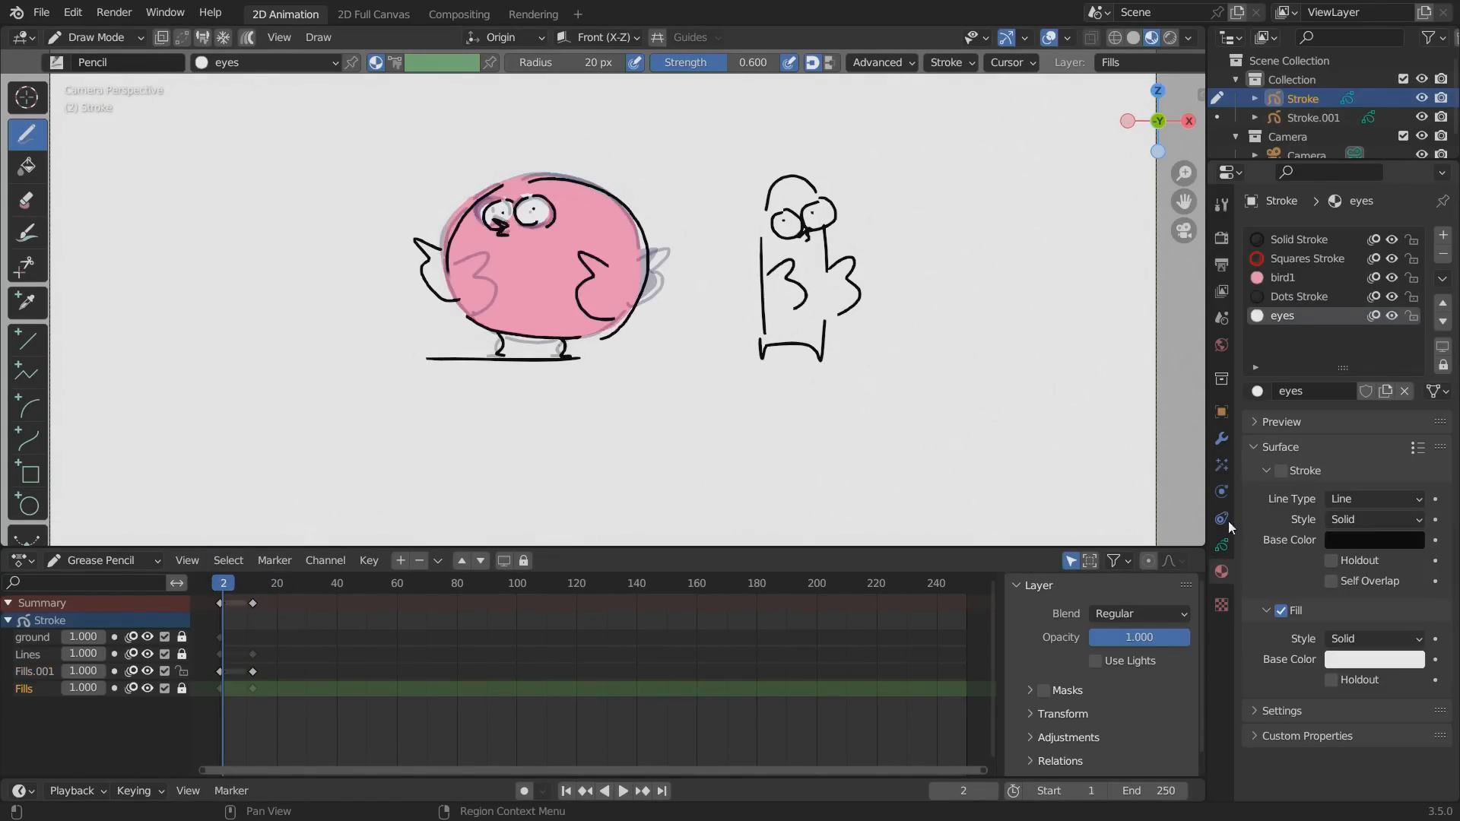
{"action": "left_click", "coordinate": [1277, 278]}
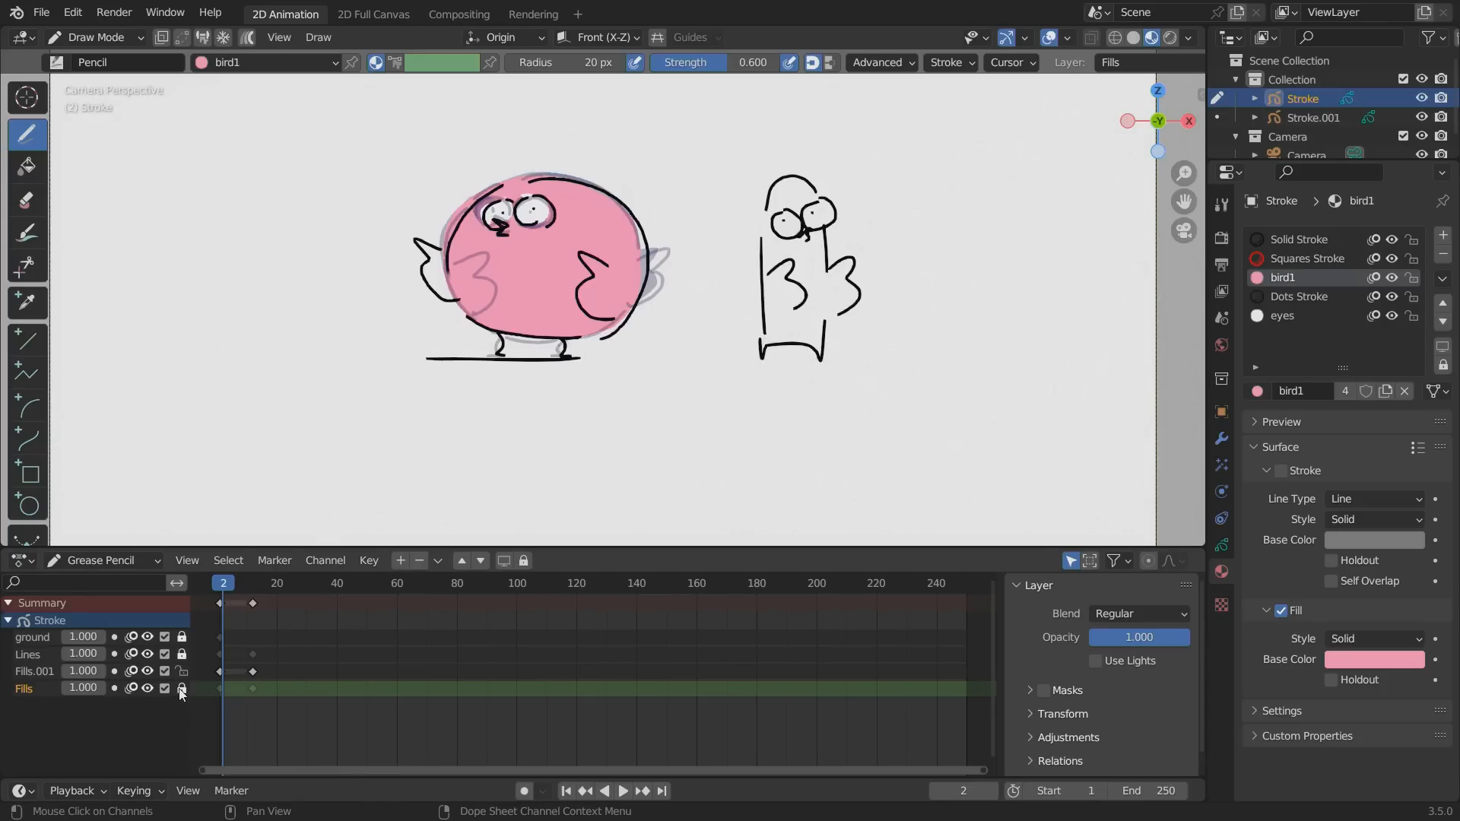
{"action": "left_click", "coordinate": [182, 689]}
{"action": "left_click", "coordinate": [182, 671]}
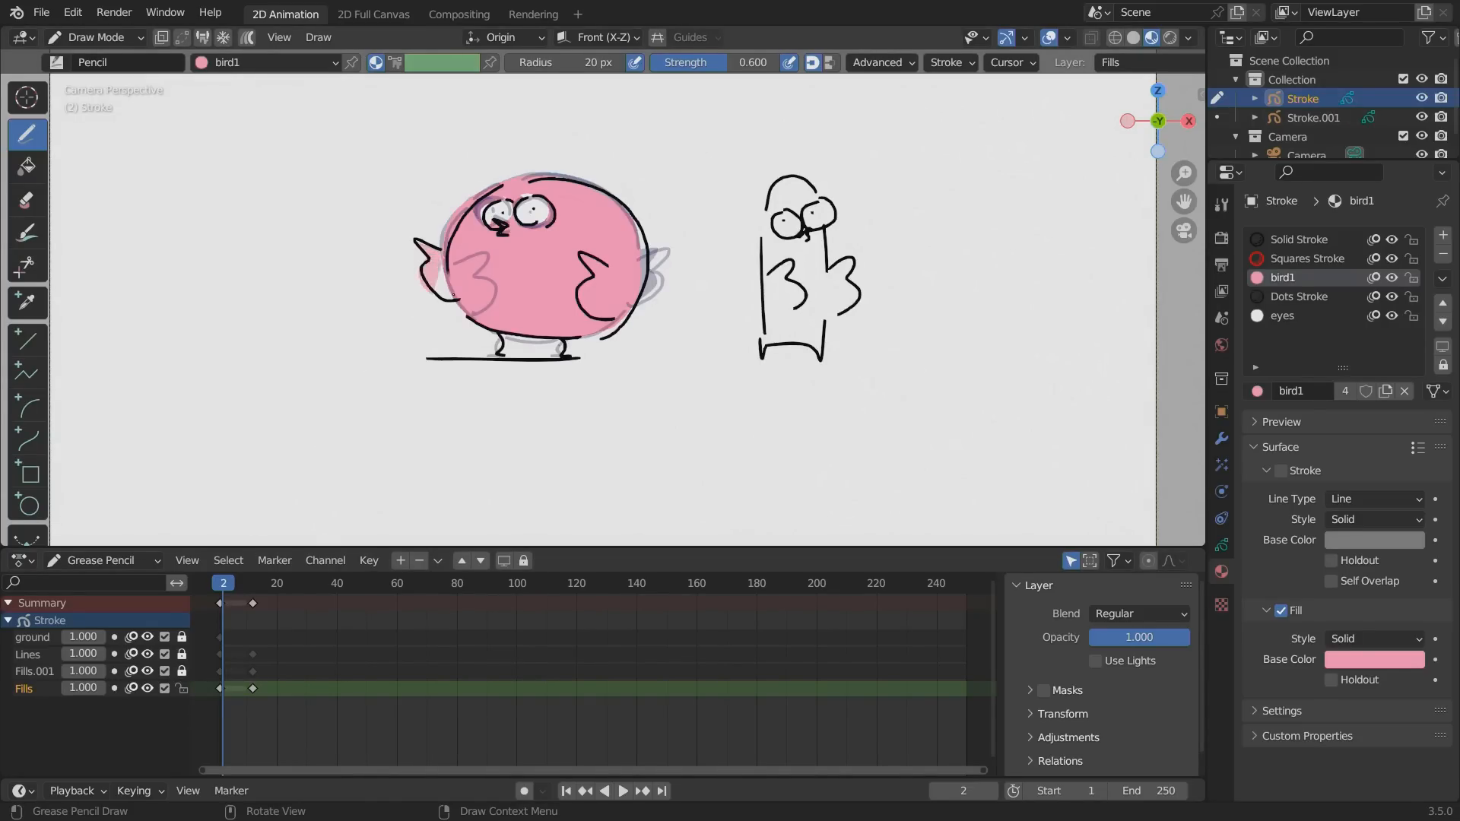
Scrub and play the timeline to check the colored wing movement across both drawings.
{"action": "left_click_drag", "start_coordinate": [217, 587], "coordinate": [264, 584]}
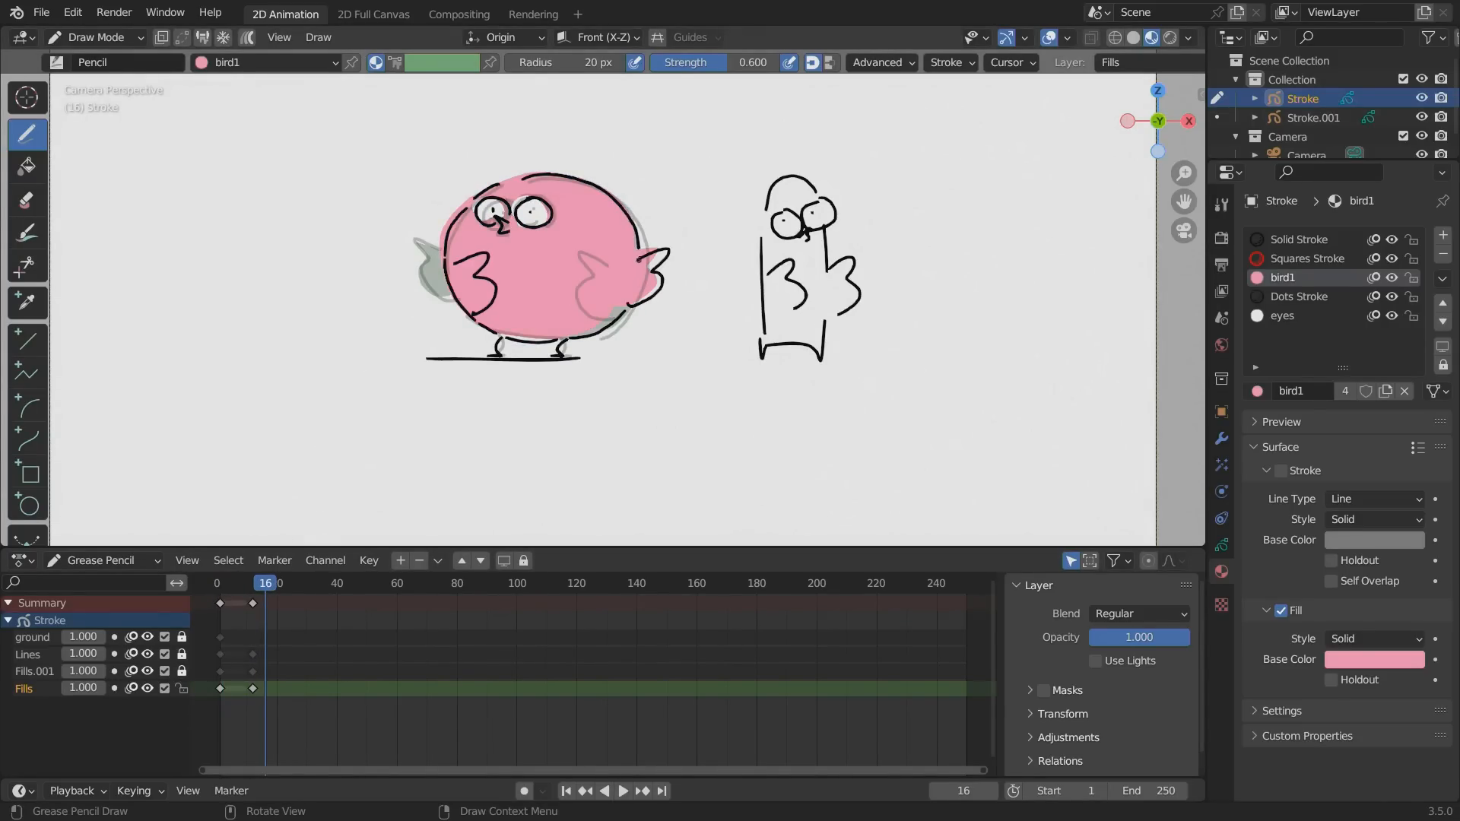
{"action": "key", "text": "space"}
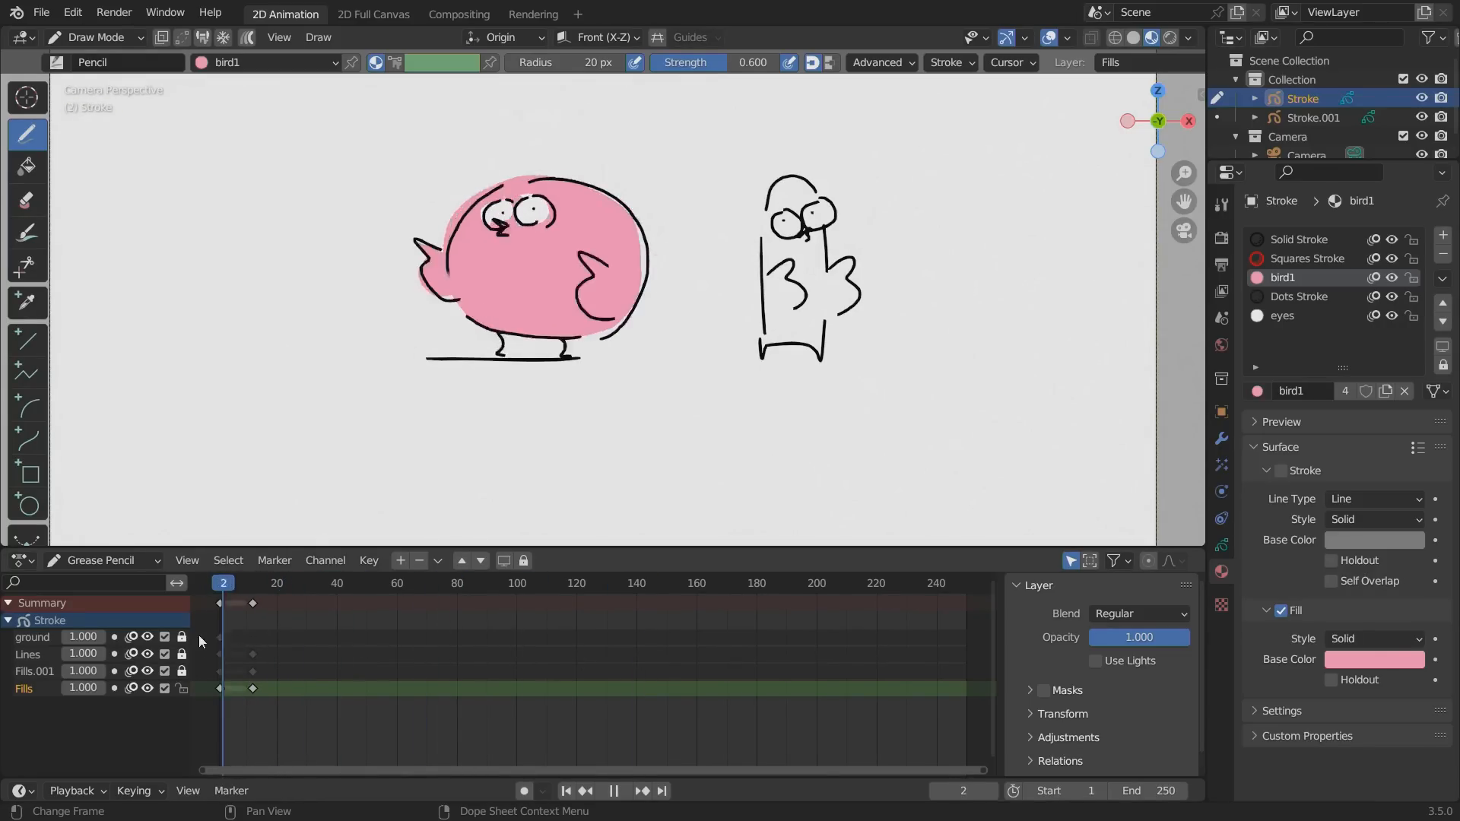
{"action": "left_click", "coordinate": [224, 578]}
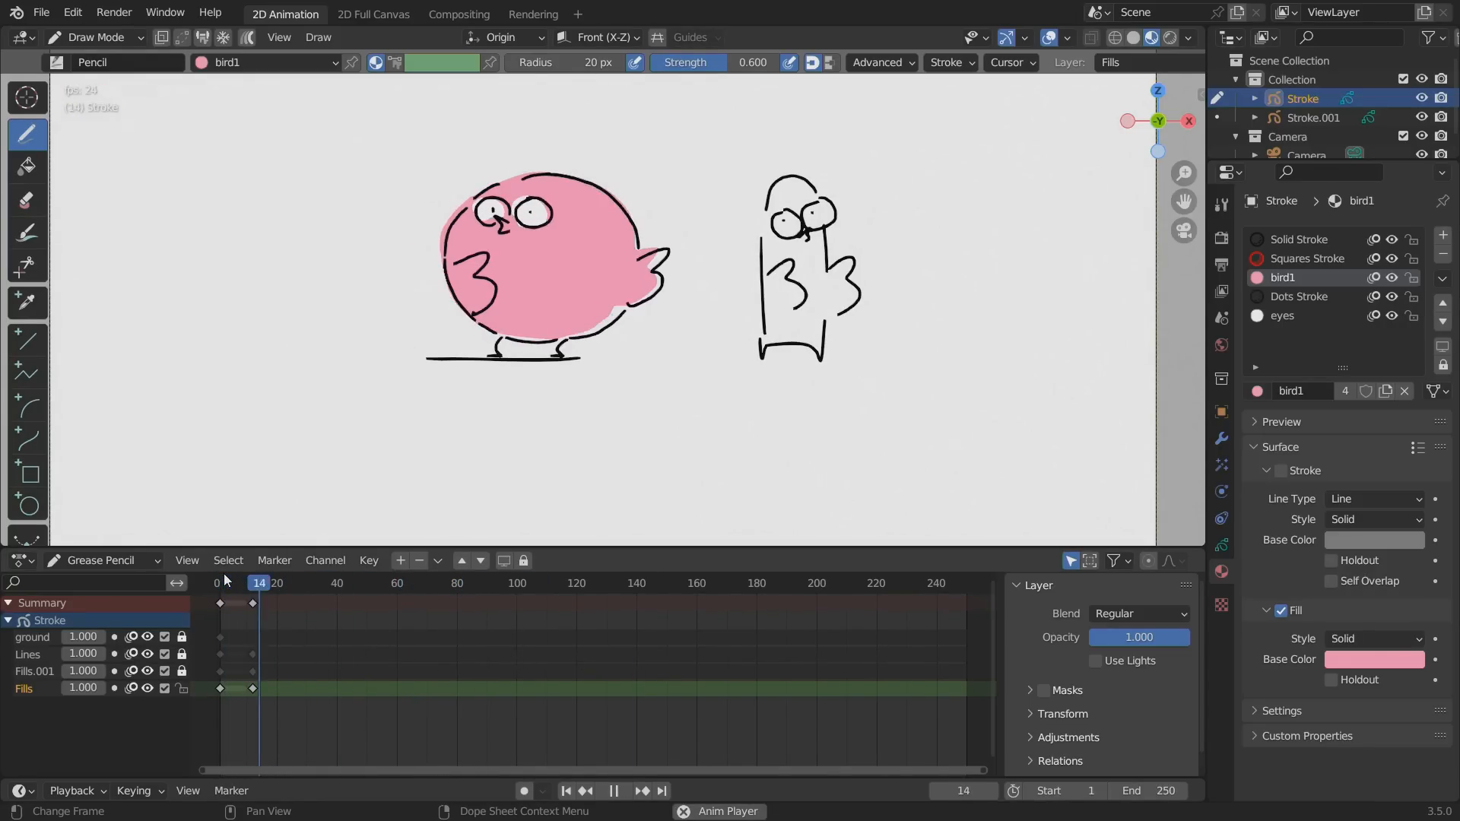
{"action": "key", "text": "space"}
Switch the round bird to Object Mode and show its modifier properties.
{"action": "left_click", "coordinate": [1222, 438]}
{"action": "left_click", "coordinate": [99, 38]}
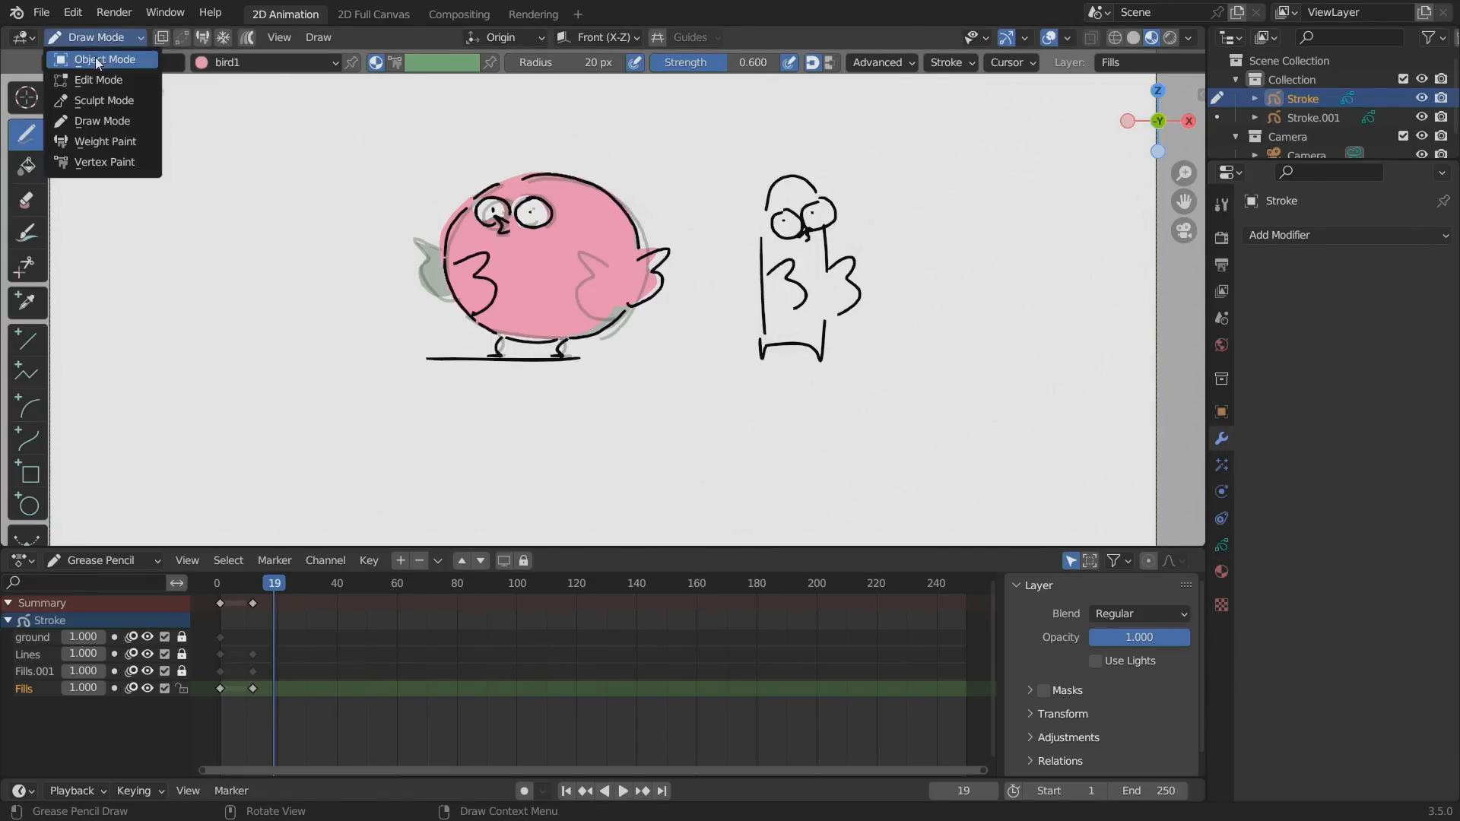
{"action": "left_click", "coordinate": [94, 57]}
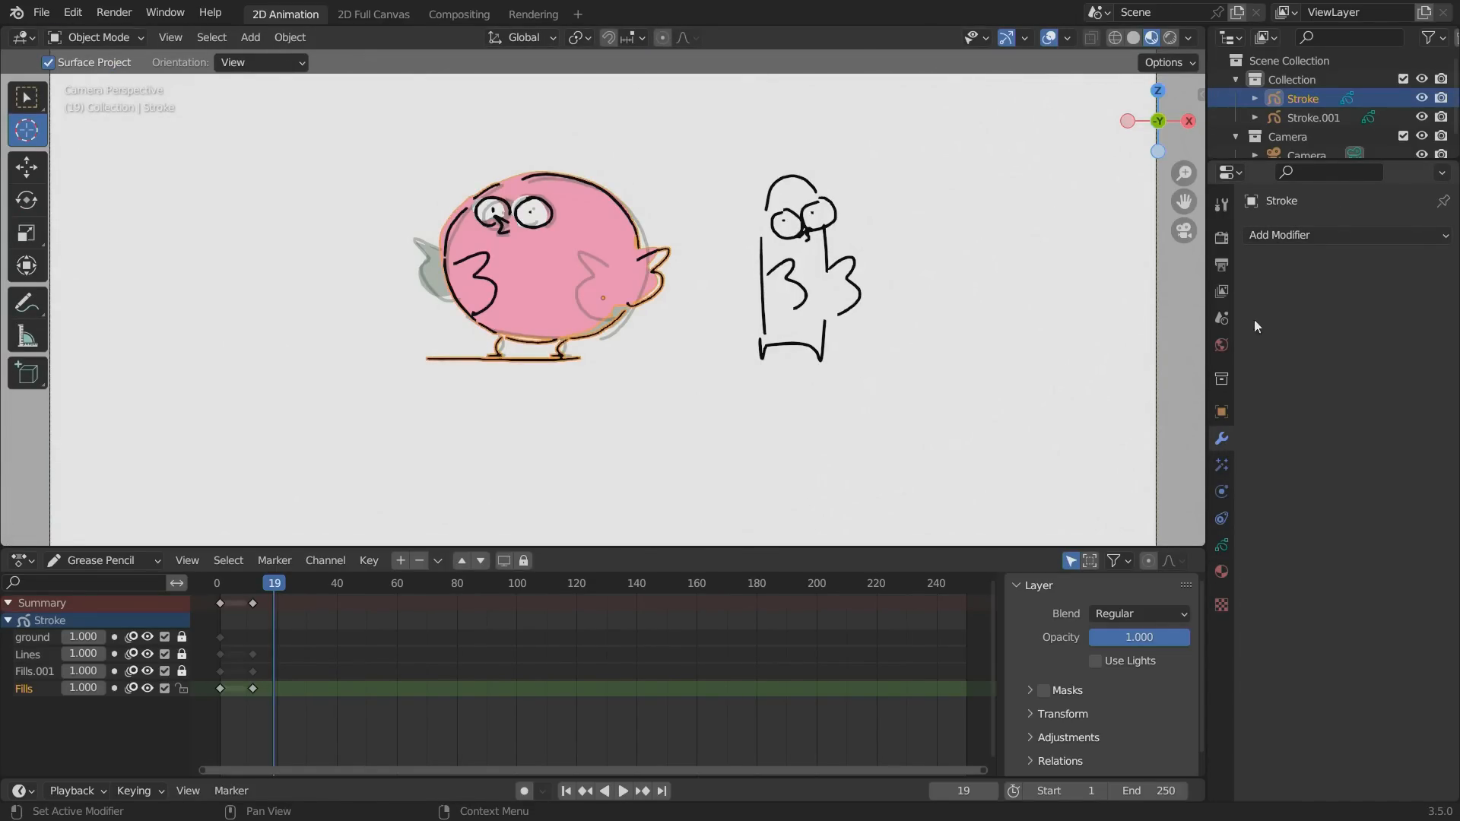
Save the Blender file under the name "birds" in the Google folder.
{"action": "key", "text": "ctrl+s"}
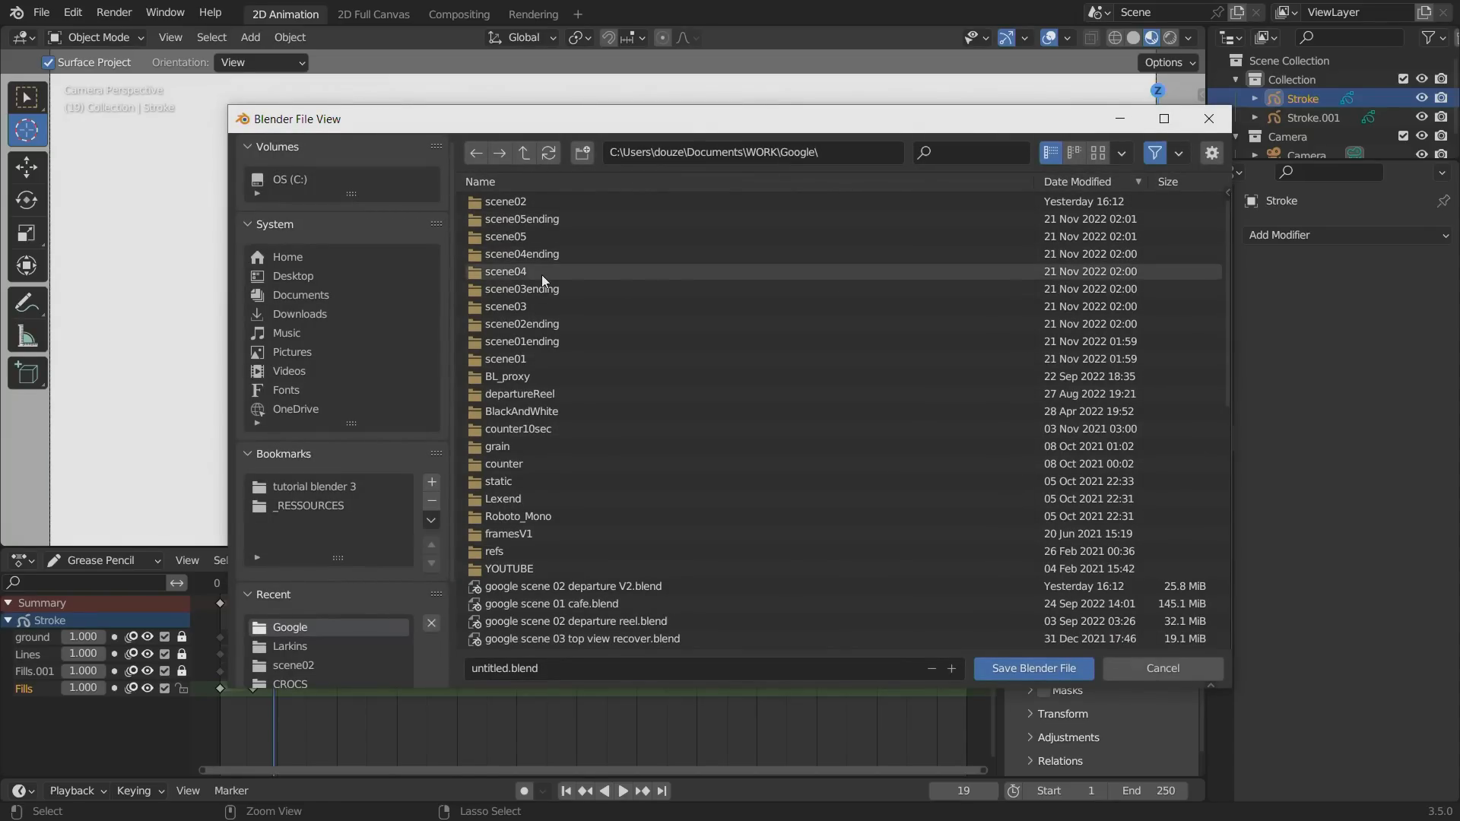
{"action": "left_click", "coordinate": [538, 667]}
{"action": "type", "text": "birds"}
{"action": "key", "text": "Return"}
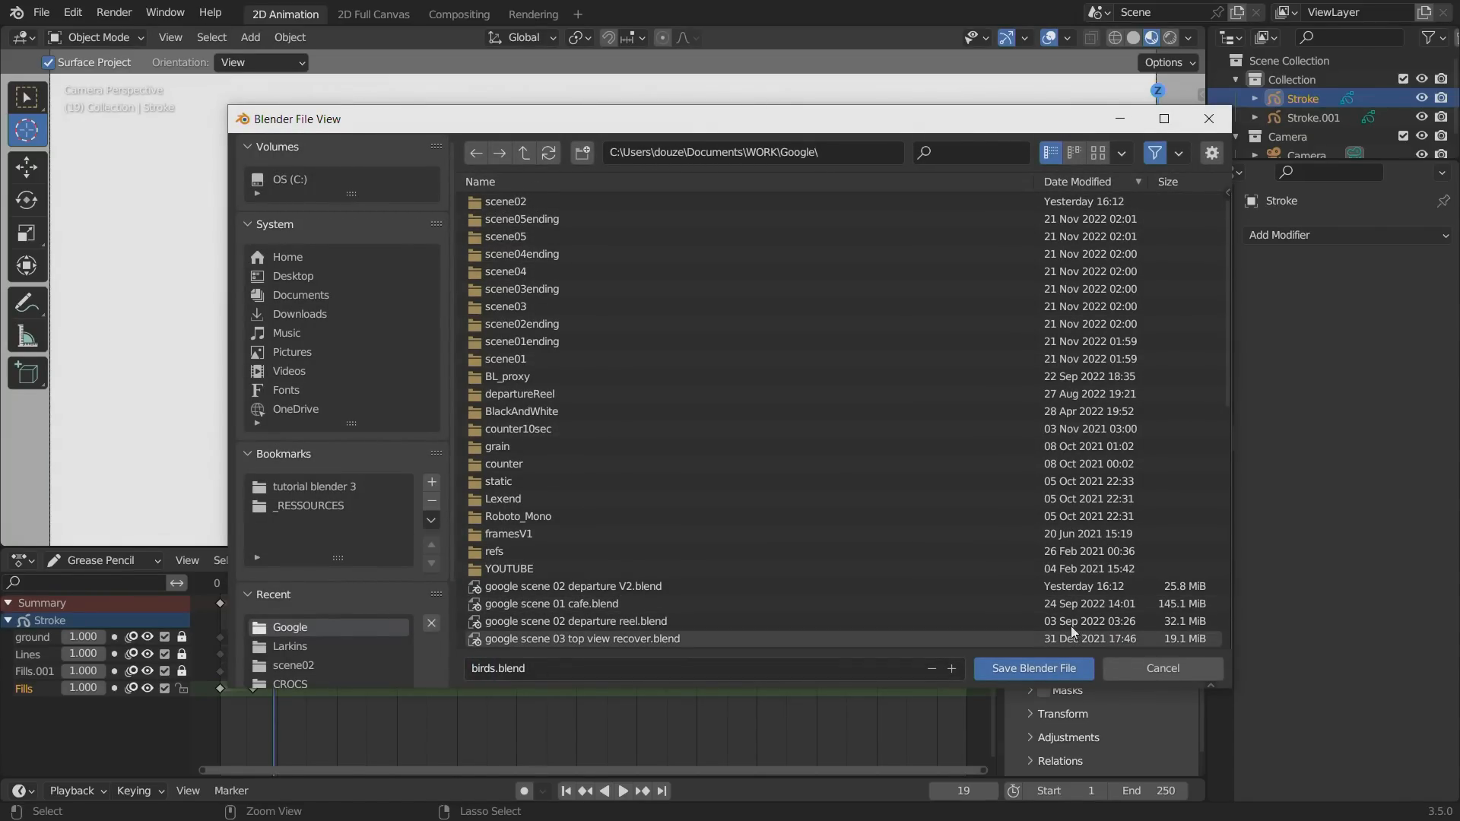
{"action": "left_click", "coordinate": [983, 668]}
Add a Time Offset modifier to the round bird with a custom range ending at frame 24, and preview the loop.
{"action": "left_click", "coordinate": [1268, 231]}
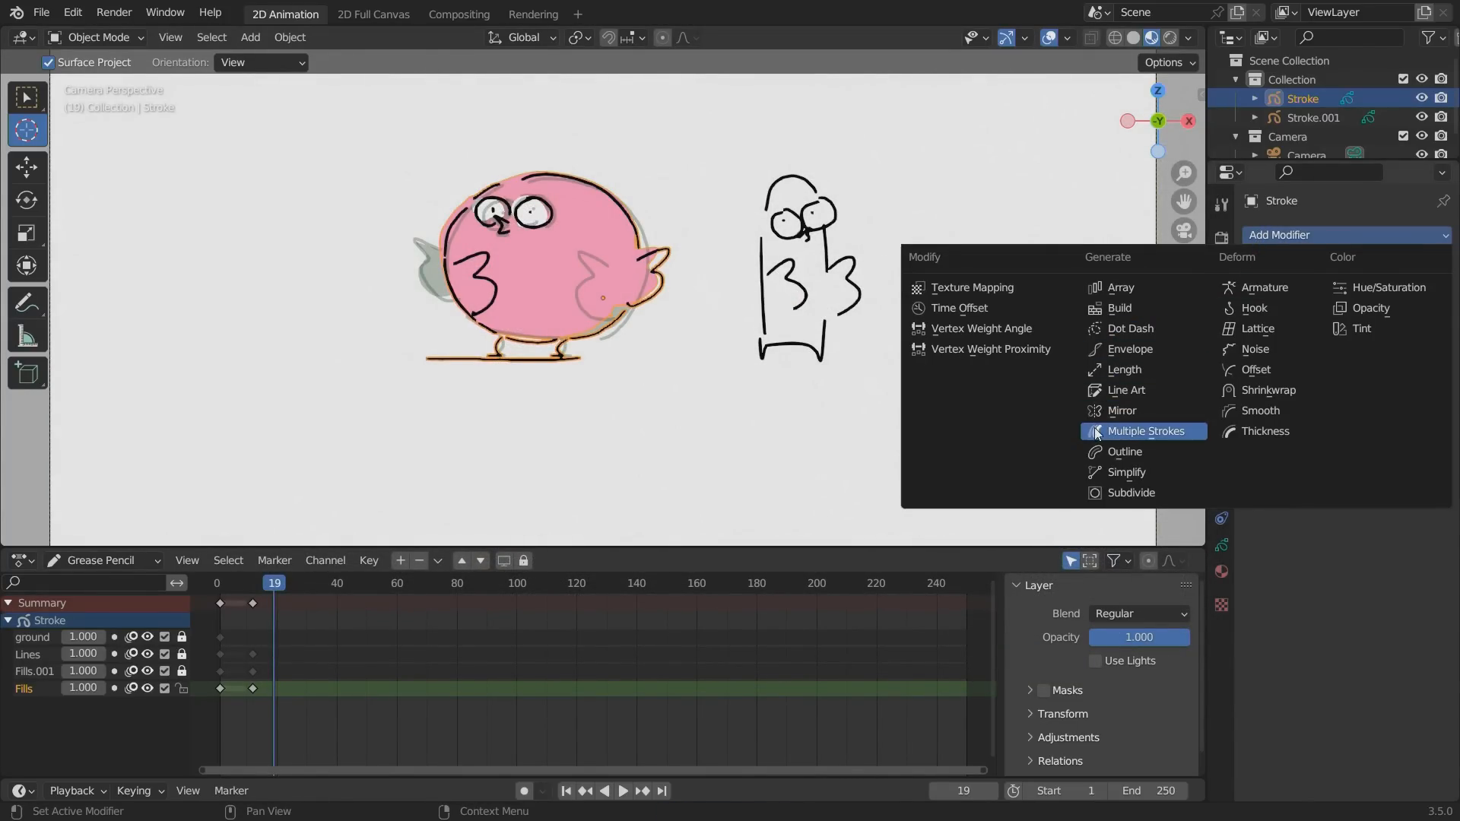
{"action": "left_click", "coordinate": [946, 307]}
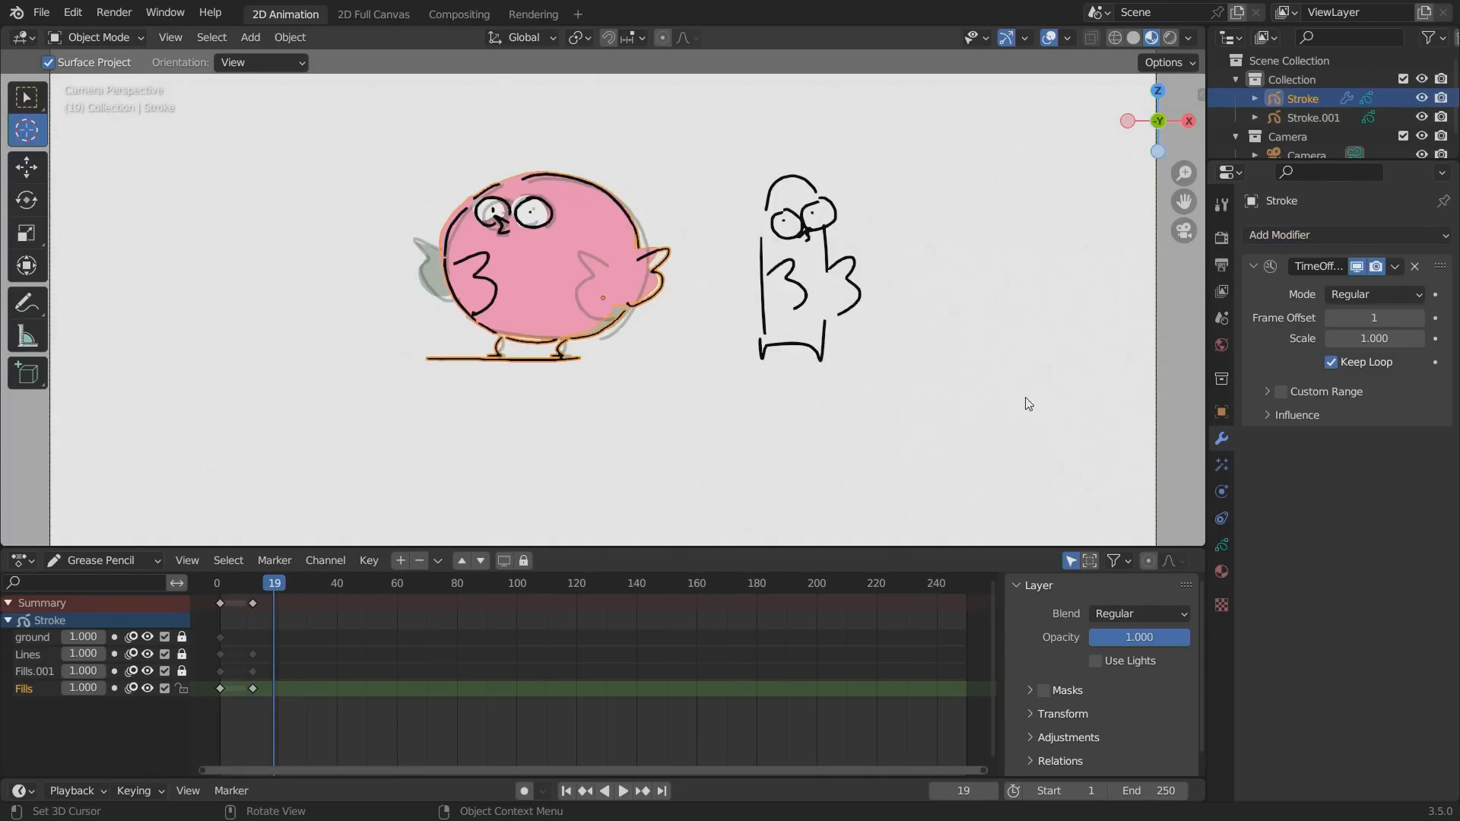
{"action": "left_click", "coordinate": [1264, 397]}
{"action": "left_click", "coordinate": [1365, 438]}
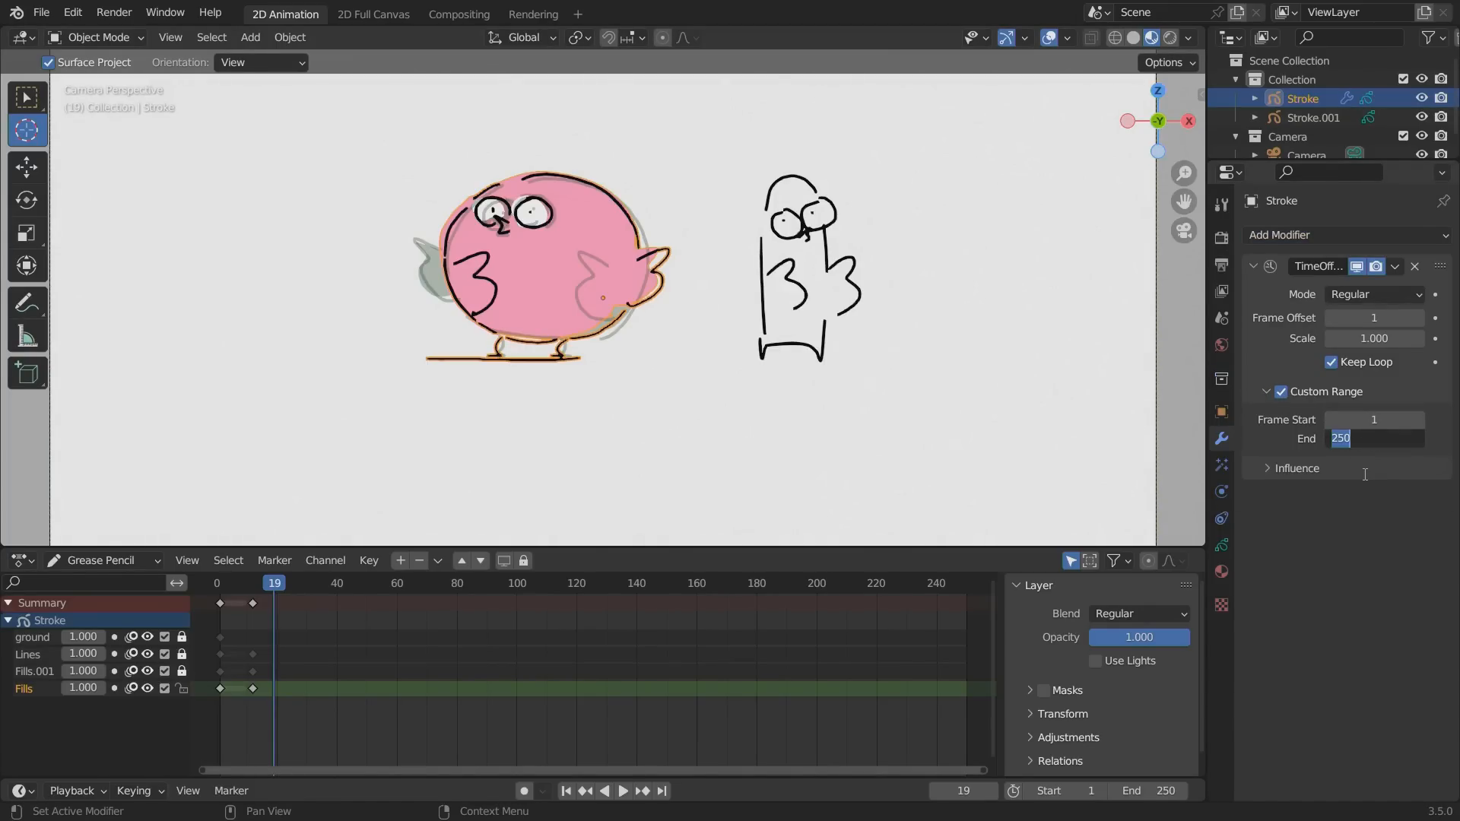
{"action": "type", "text": "24"}
{"action": "key", "text": "Return"}
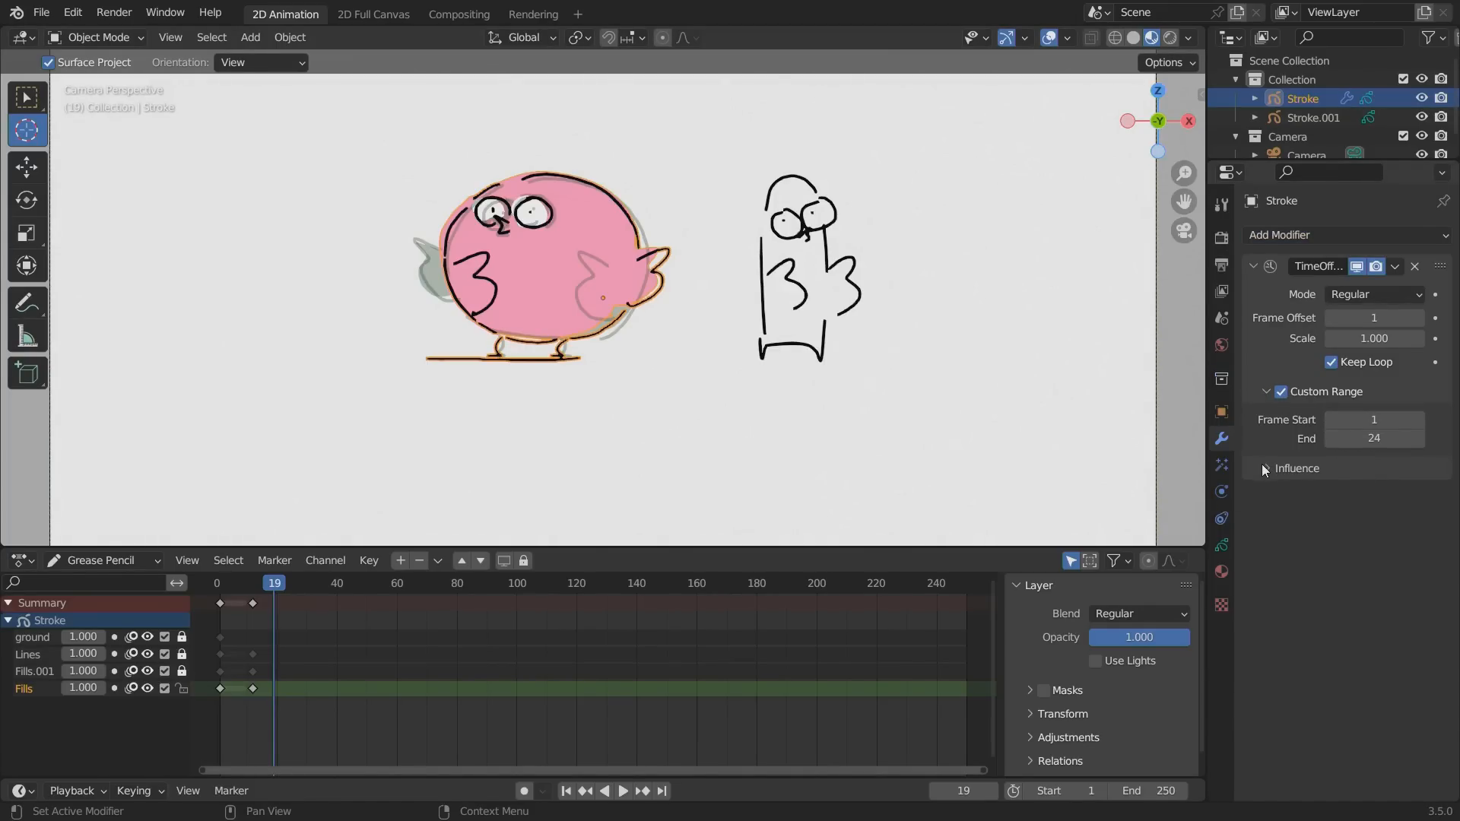
{"action": "key", "text": "space"}
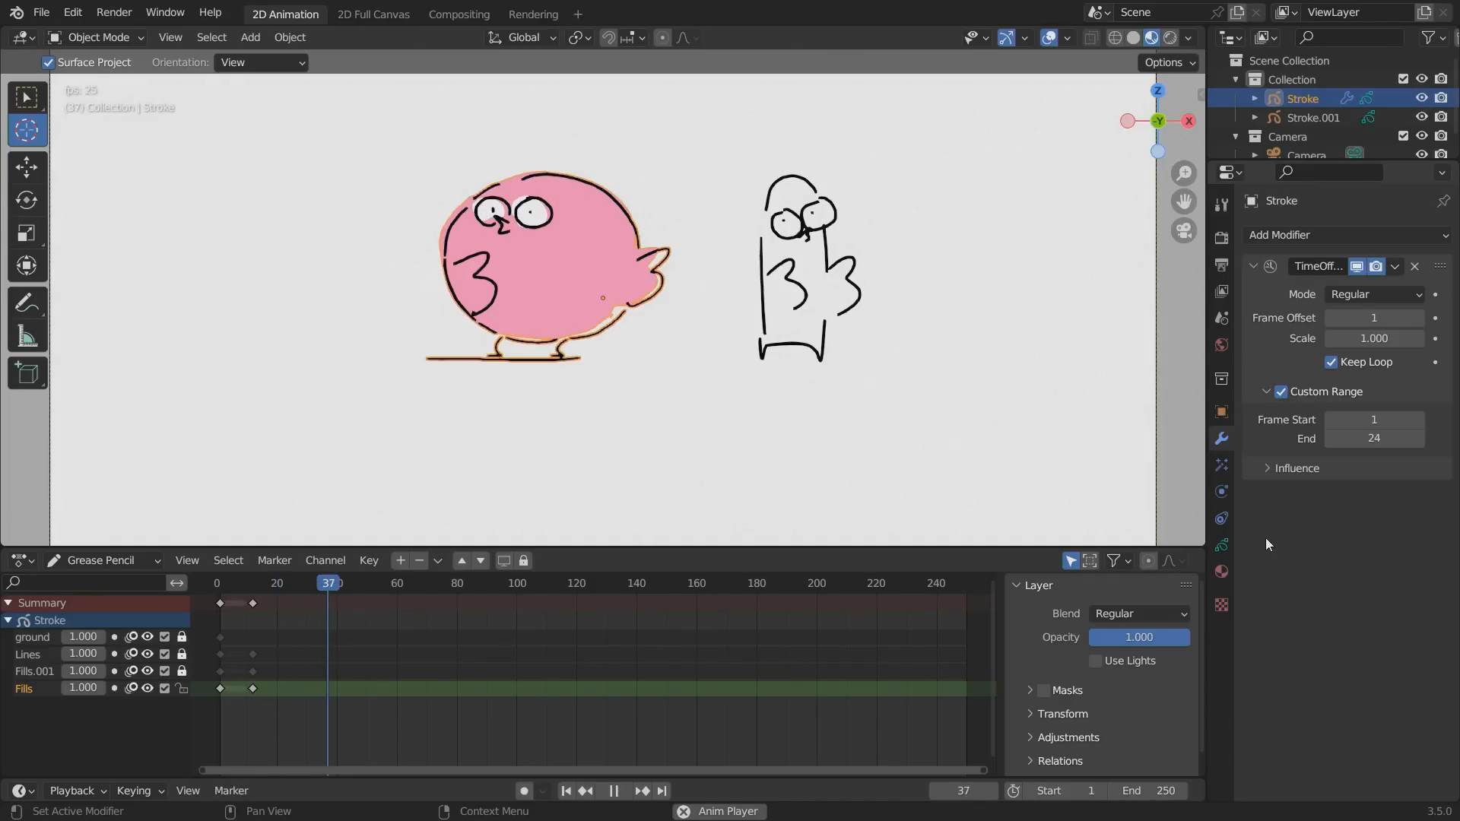
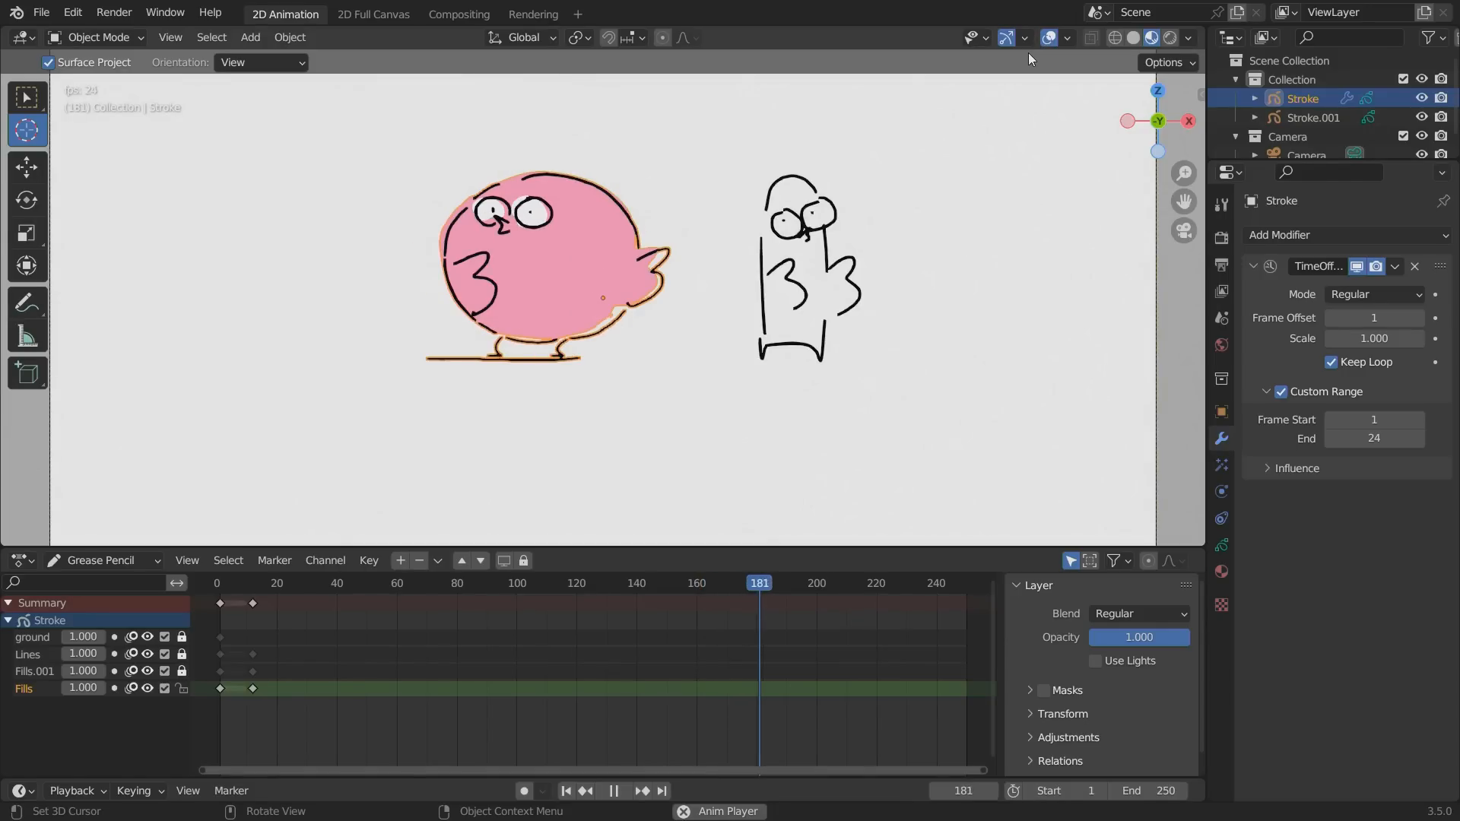
Hide the viewport overlays and add a Noise modifier to the round bird with Position 0.10 and Noise Scale 0.090.
{"action": "key", "text": "shift+alt+z"}
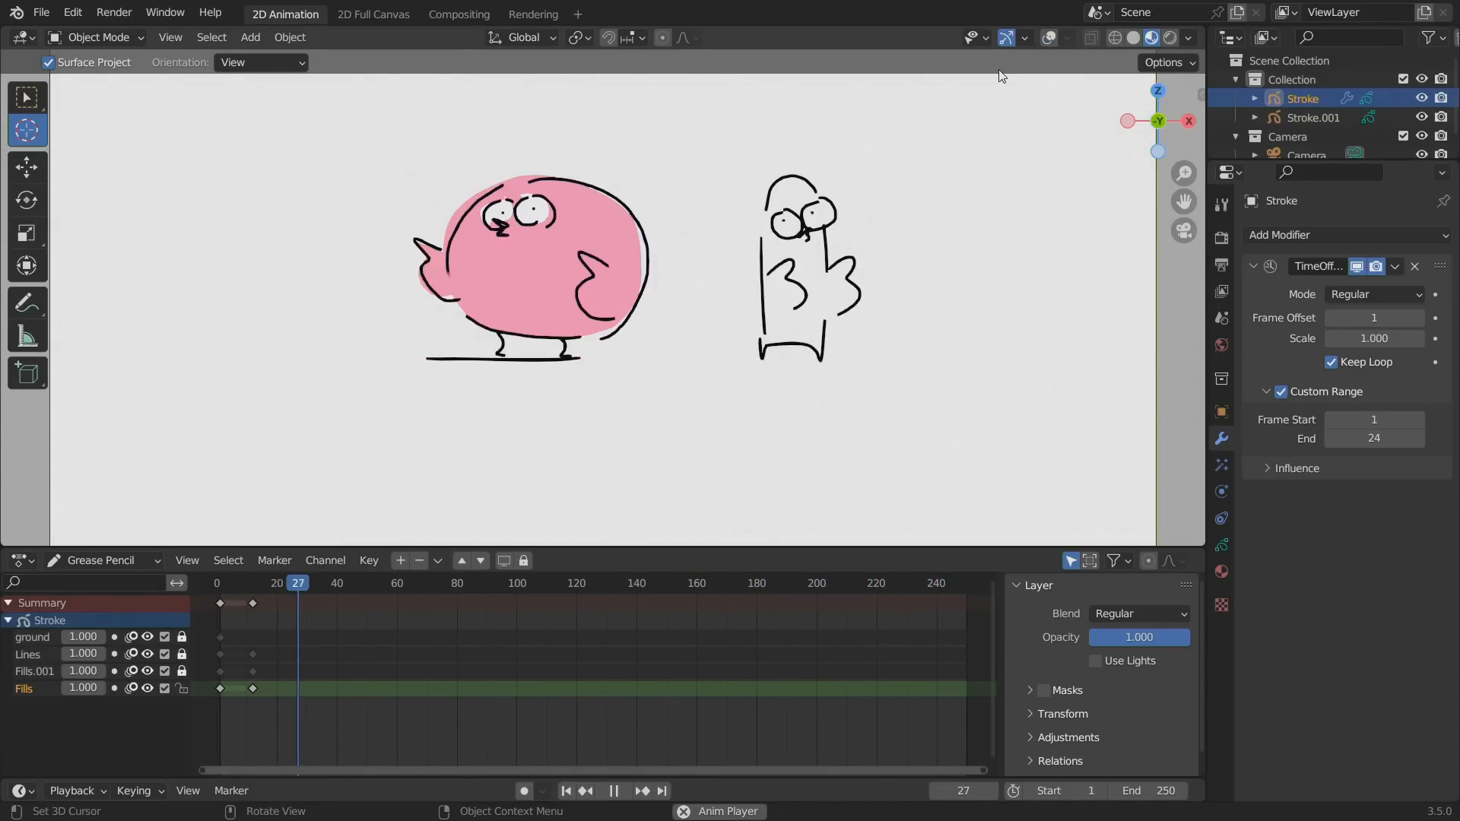
{"action": "left_click", "coordinate": [1285, 237]}
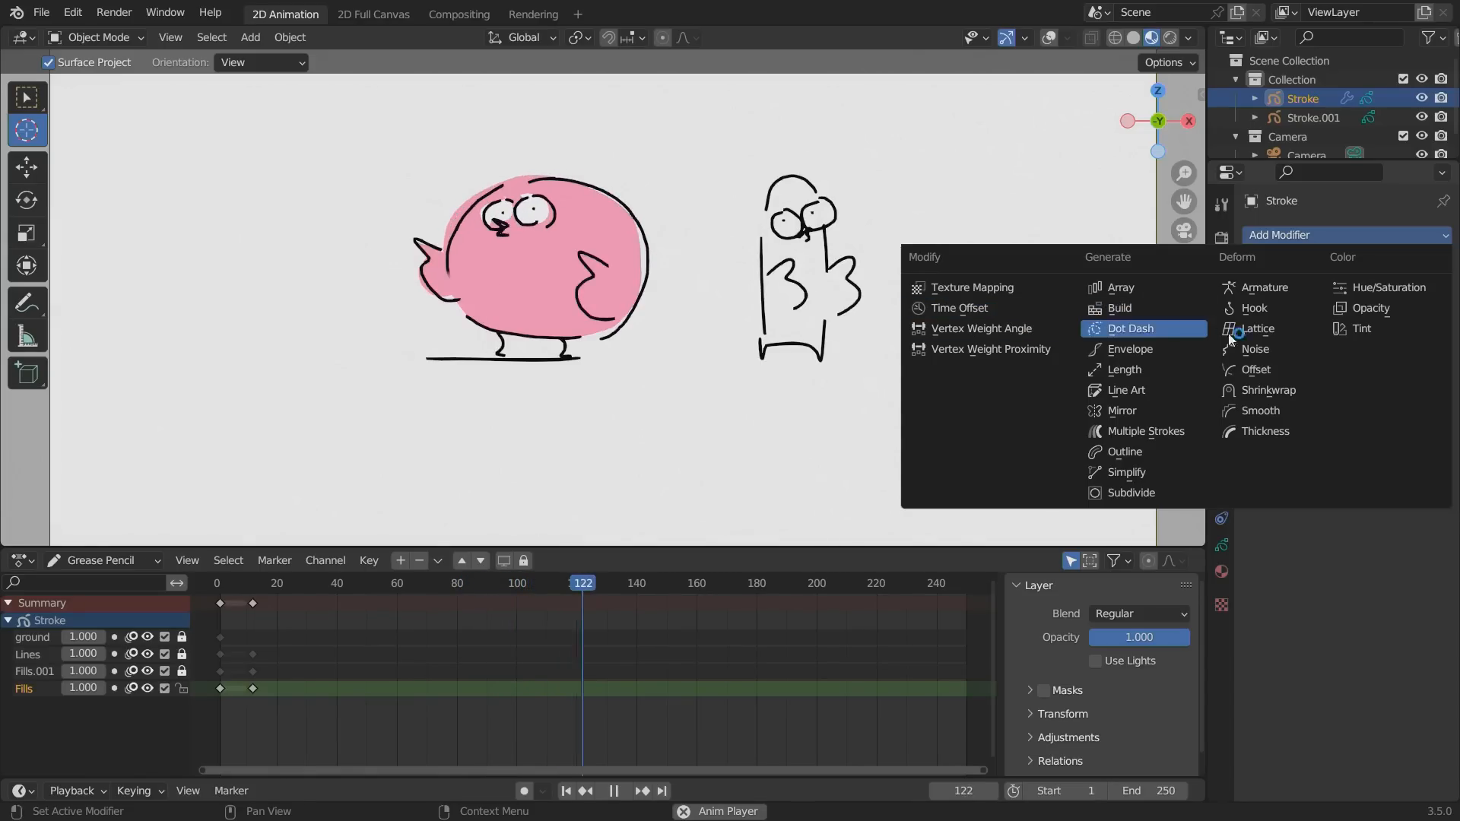
{"action": "left_click", "coordinate": [1255, 349]}
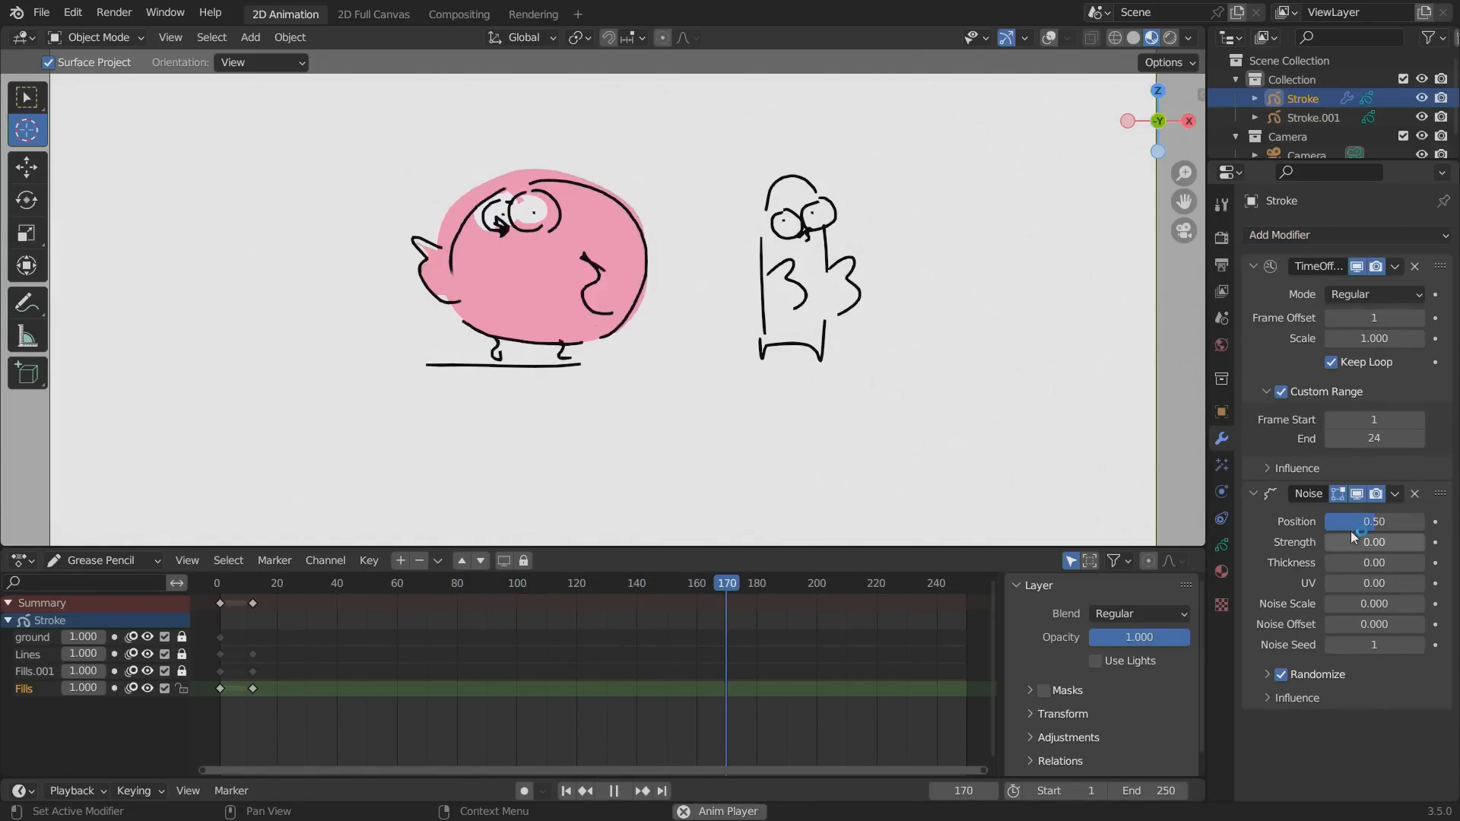
{"action": "left_click_drag", "start_coordinate": [1350, 525], "coordinate": [1303, 526]}
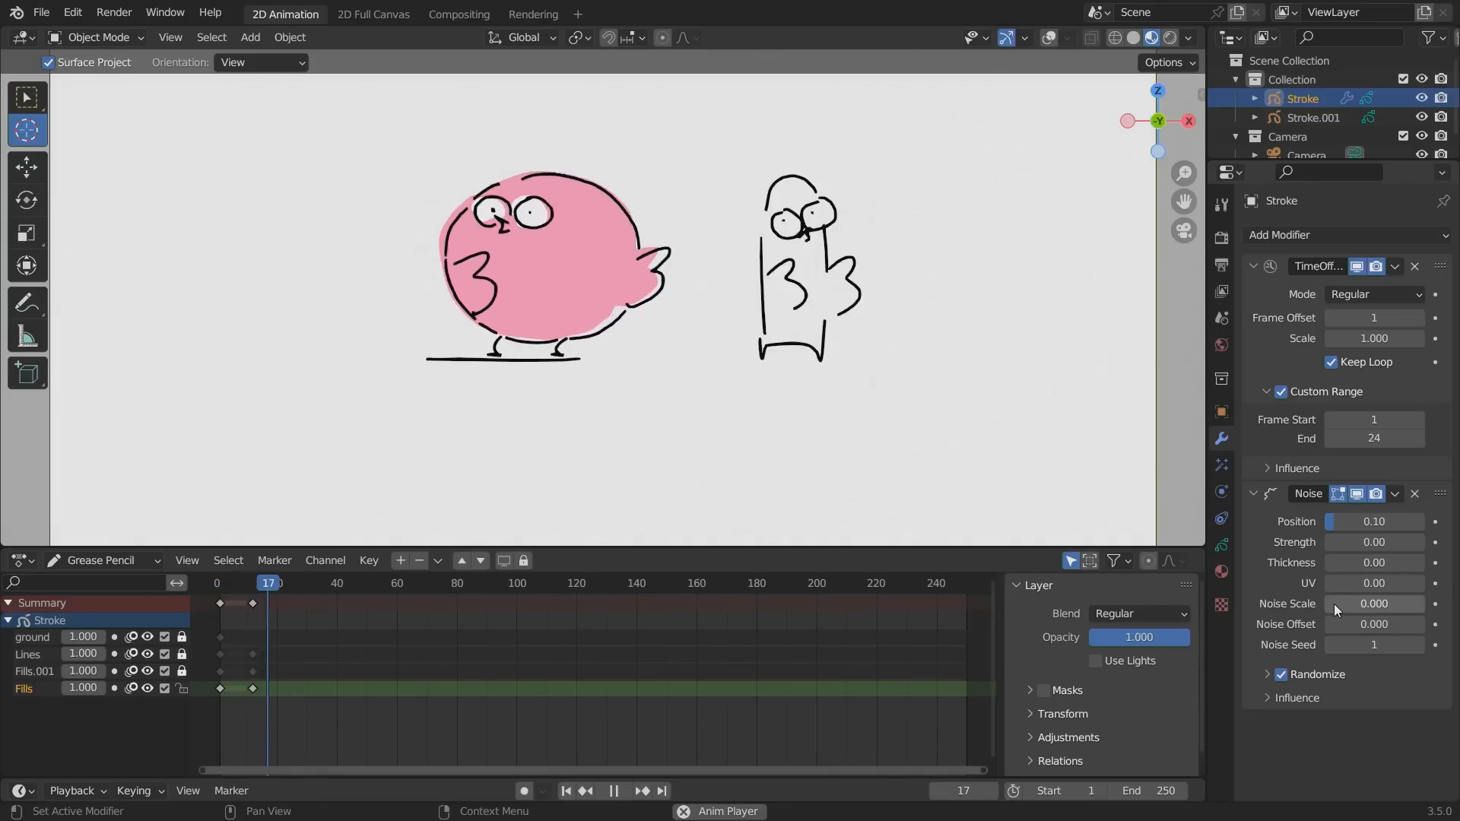
{"action": "left_click_drag", "start_coordinate": [1330, 603], "coordinate": [1371, 651]}
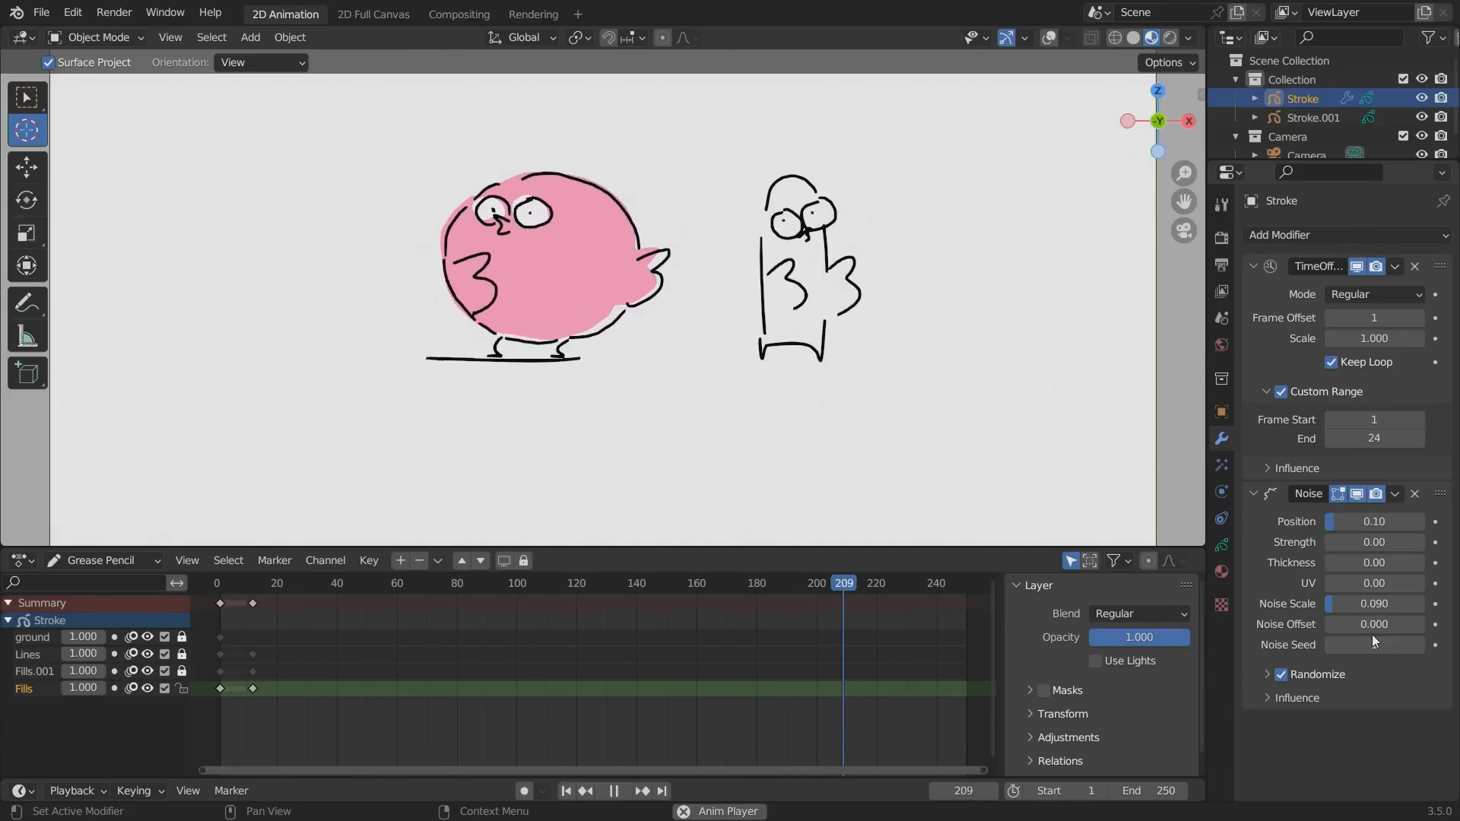
{"action": "key", "text": "space"}
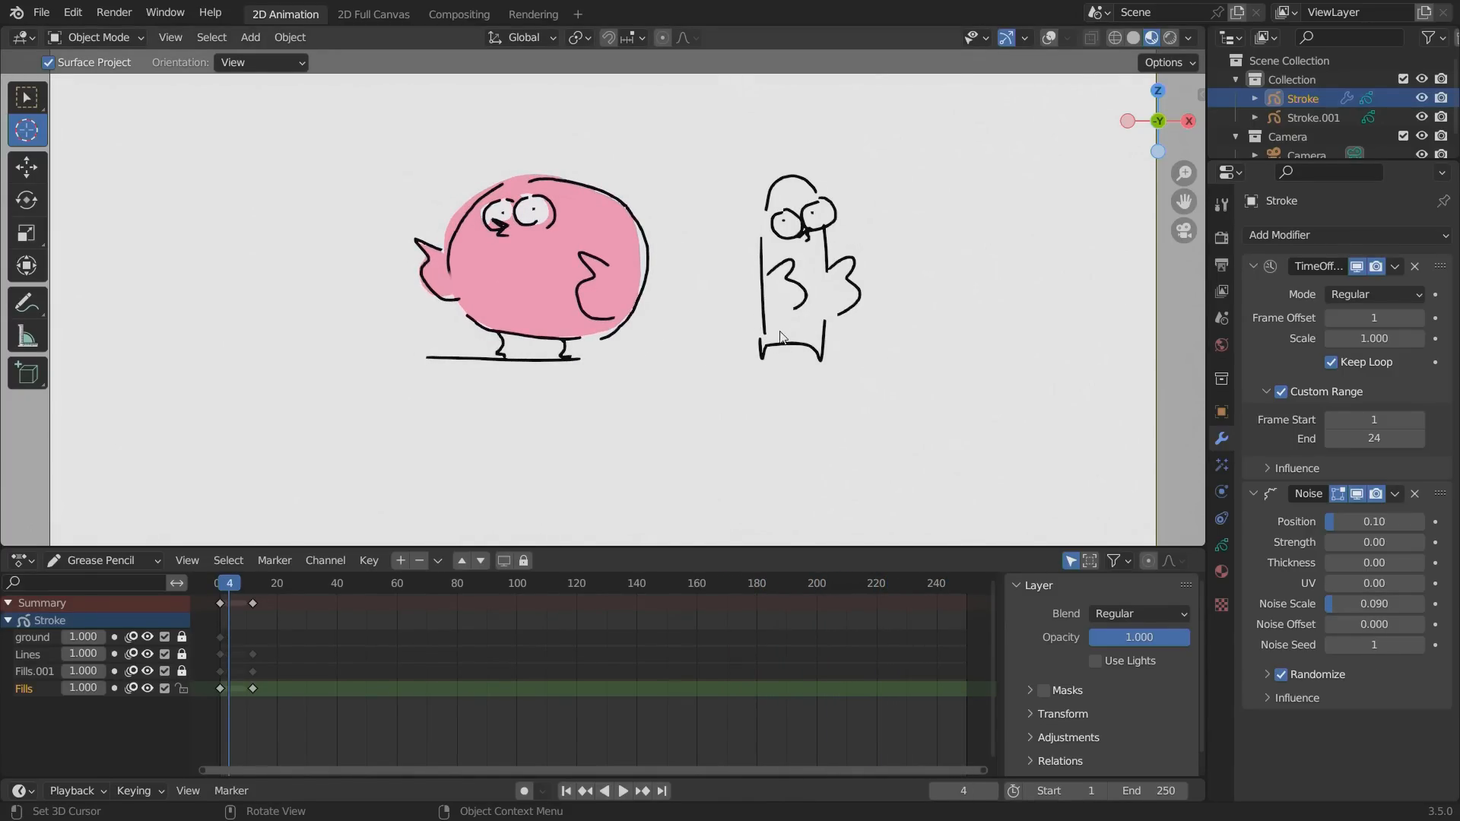
Shift the round bird slightly to the left and move the thin bird farther right to make room between them.
{"action": "key", "text": "g"}
{"action": "left_click", "coordinate": [828, 243]}
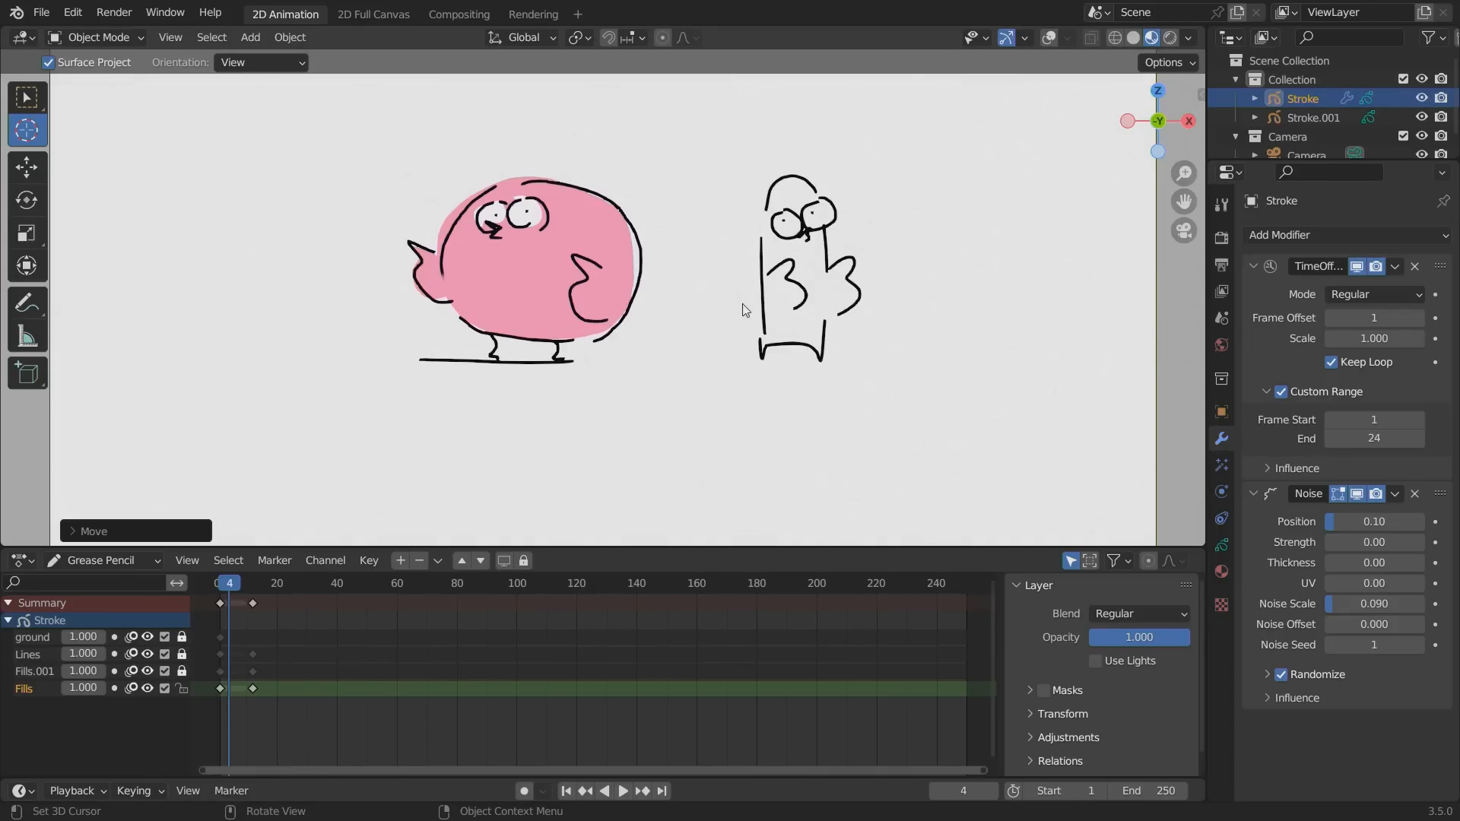
{"action": "left_click", "coordinate": [1309, 118]}
{"action": "key", "text": "g"}
{"action": "left_click", "coordinate": [966, 389]}
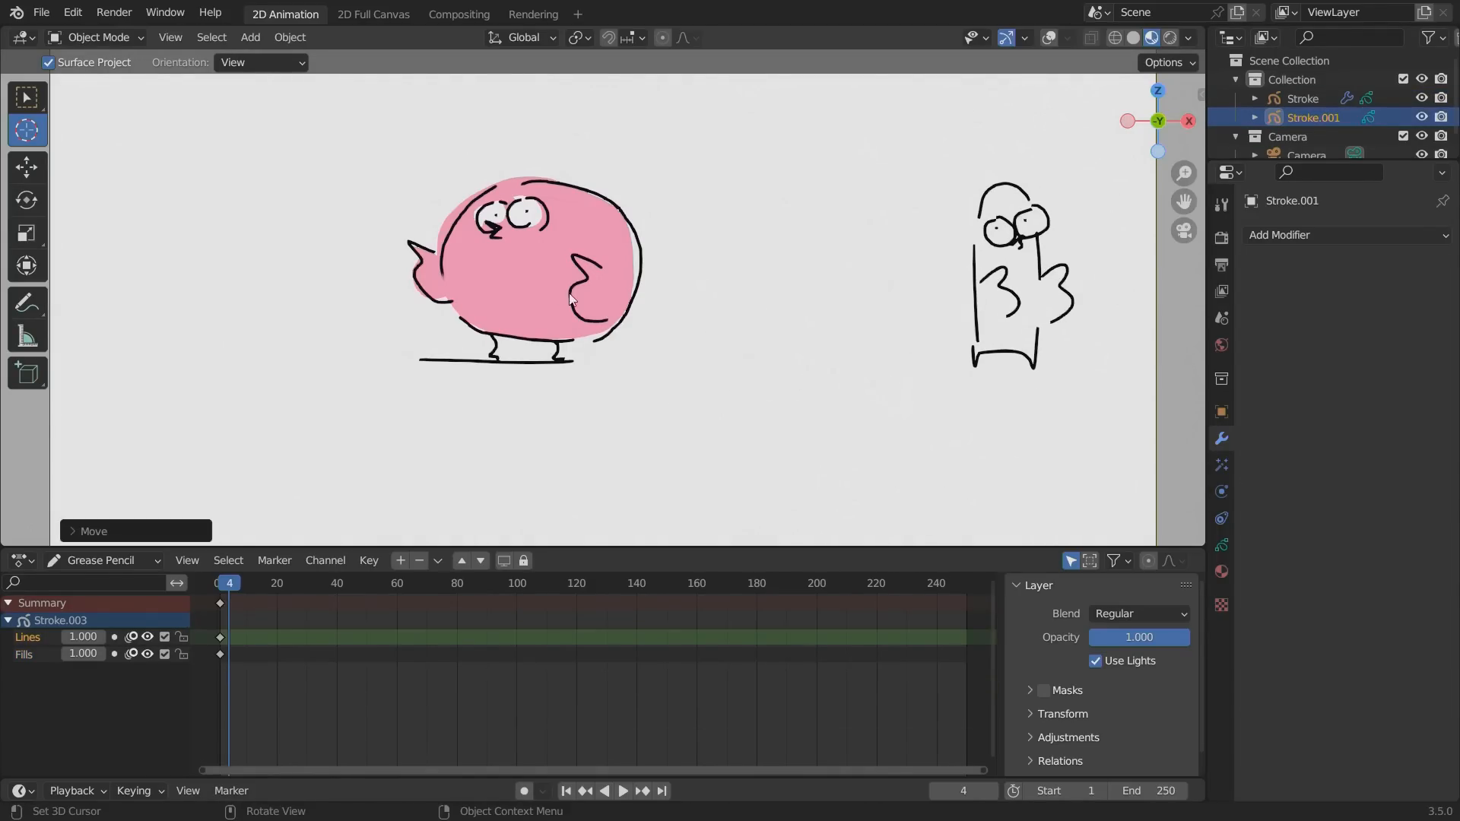
Duplicate the round bird along the X axis into the gap between the two birds and go to frame 5.
{"action": "left_click", "coordinate": [1286, 97]}
{"action": "key", "text": "shift+d"}
{"action": "key", "text": "x"}
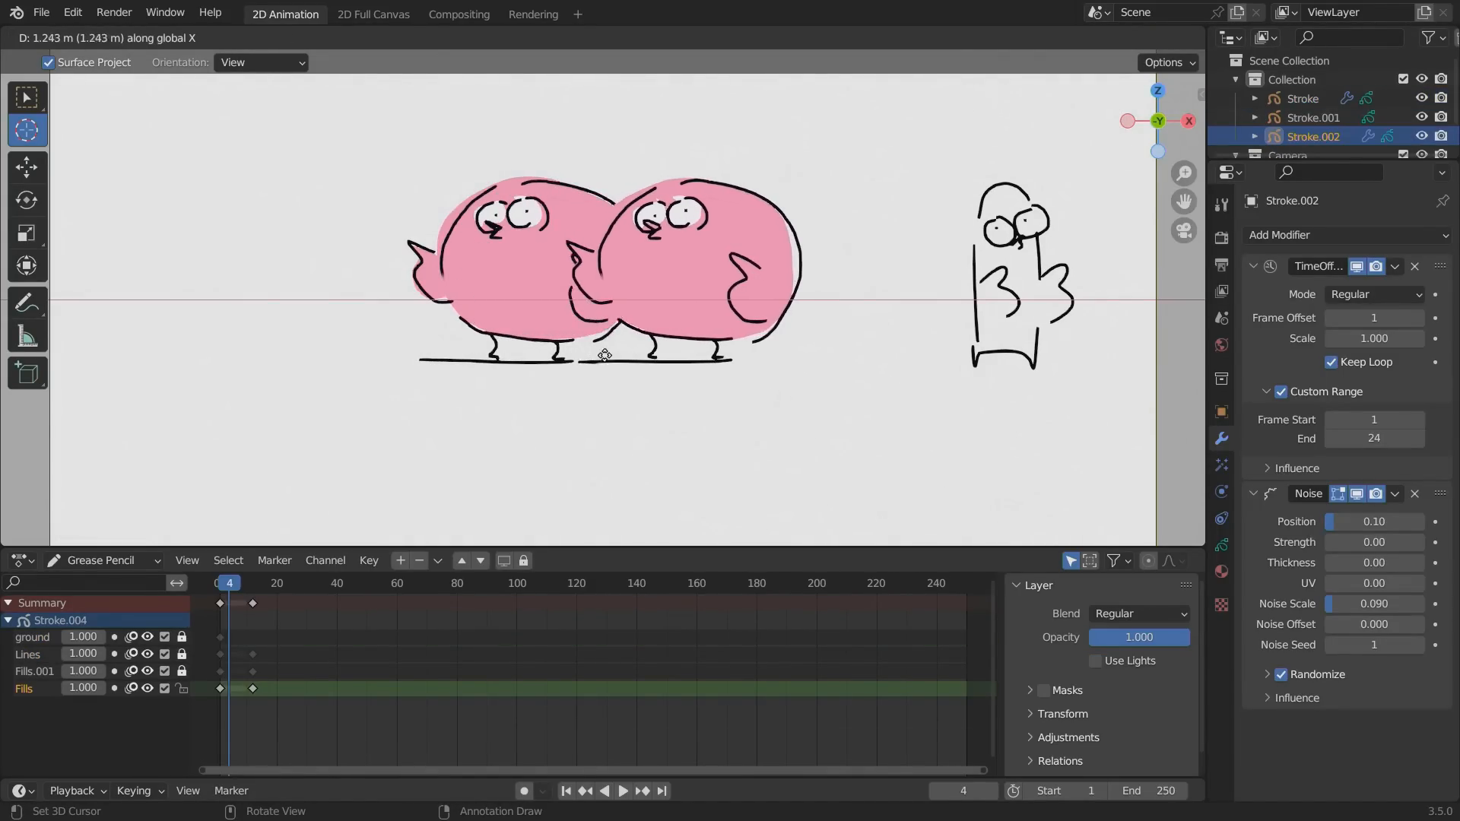
{"action": "left_click", "coordinate": [720, 347]}
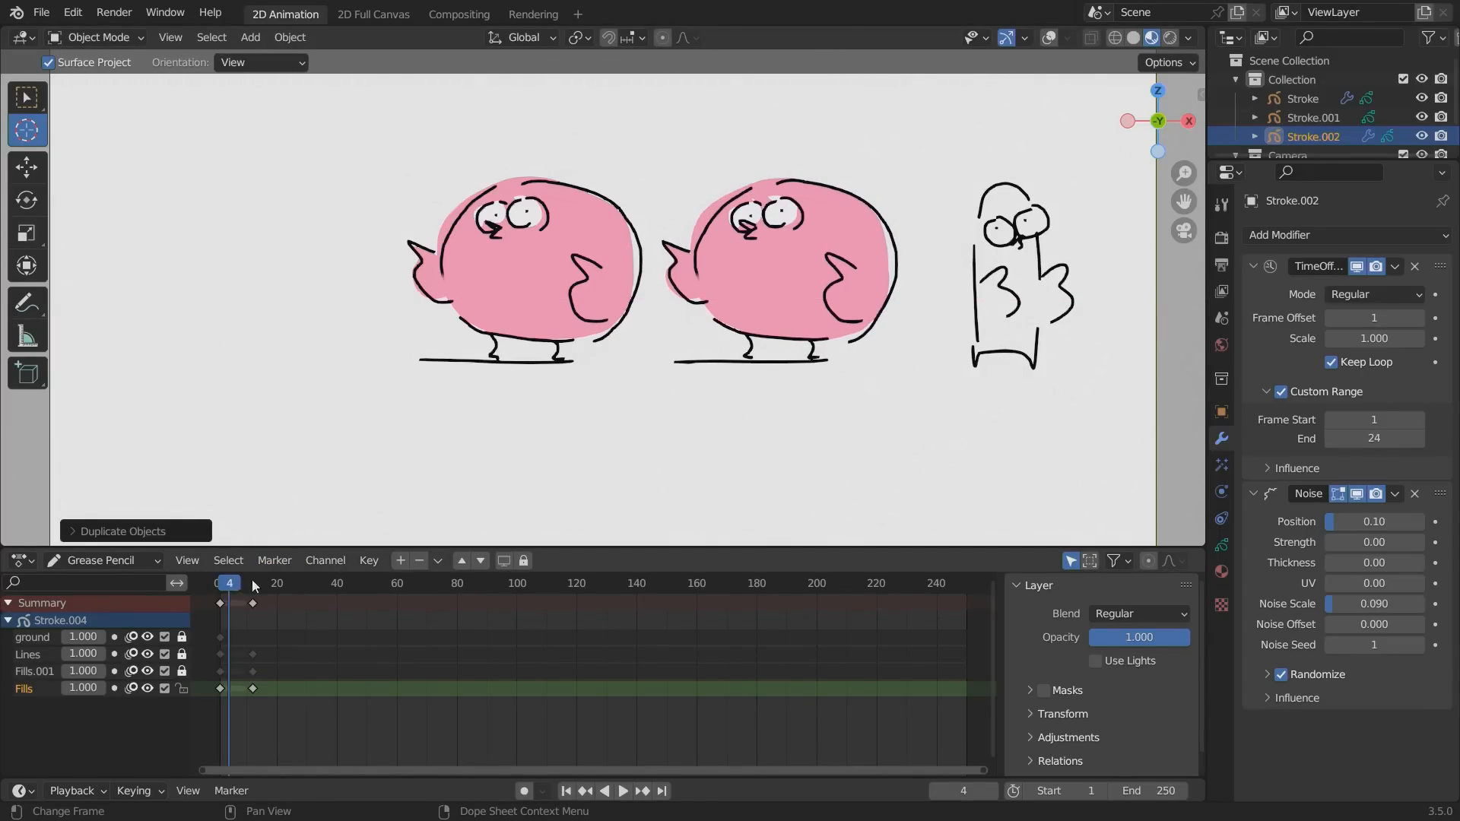
{"action": "left_click_drag", "start_coordinate": [254, 586], "coordinate": [231, 584]}
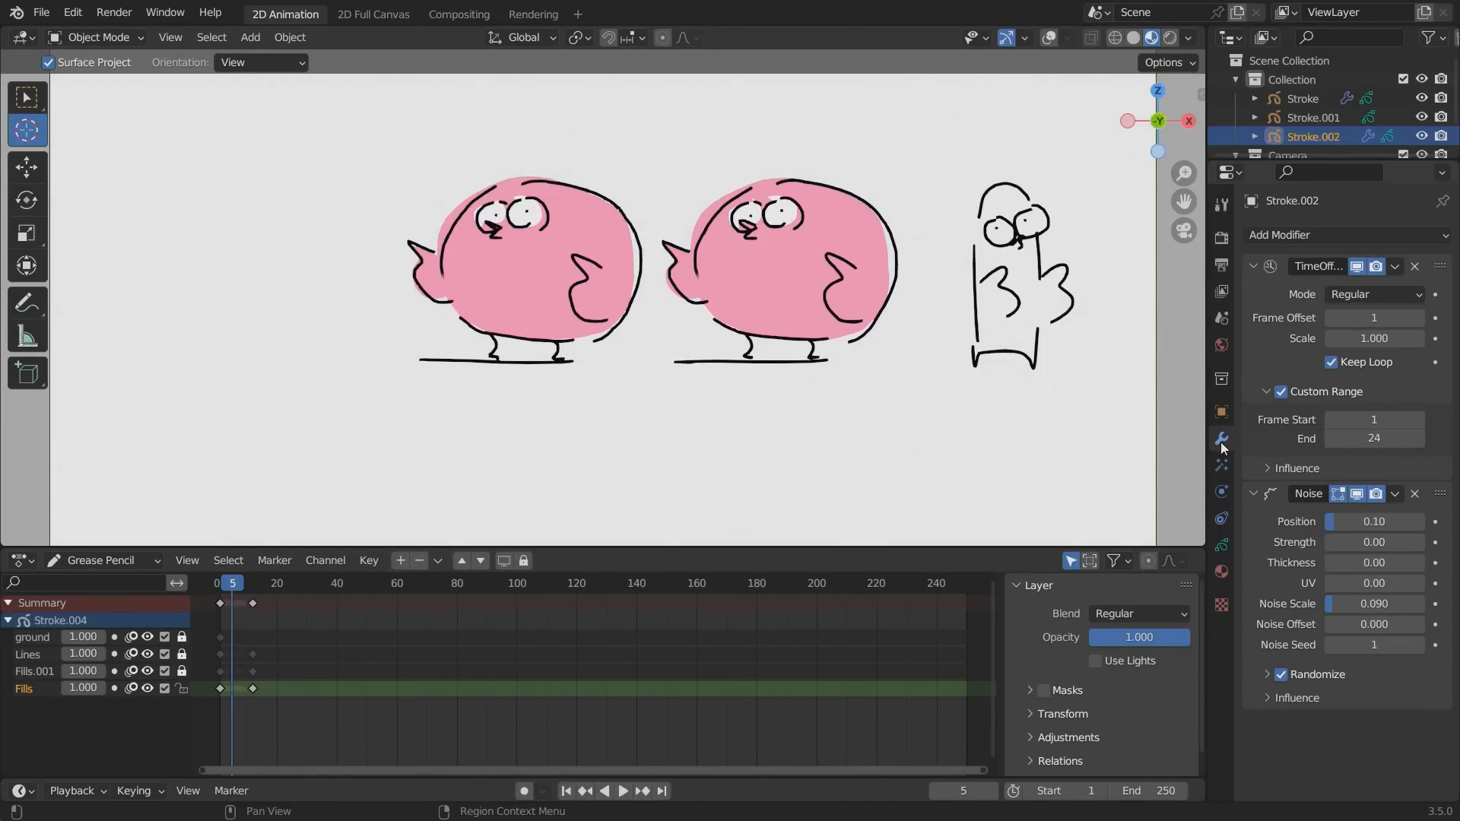
Collapse the copied bird's Time Offset and Noise modifiers and disable both in the viewport.
{"action": "left_click", "coordinate": [1253, 266]}
{"action": "left_click", "coordinate": [1253, 292]}
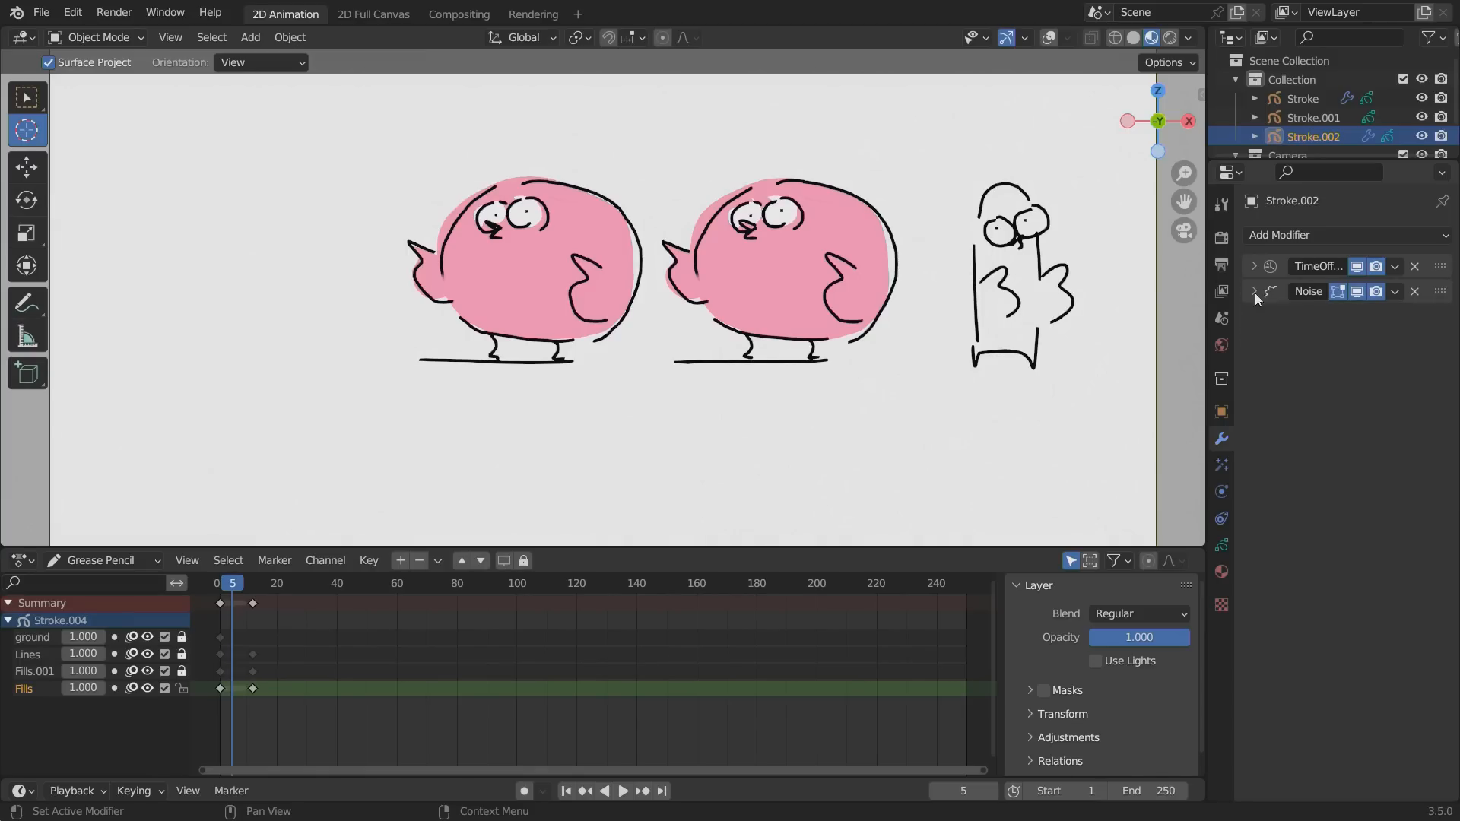
{"action": "left_click", "coordinate": [1357, 291]}
{"action": "left_click", "coordinate": [1356, 266]}
Switch the copied bird to Draw Mode and unlock its Lines and Fills.001 layers.
{"action": "left_click", "coordinate": [92, 38]}
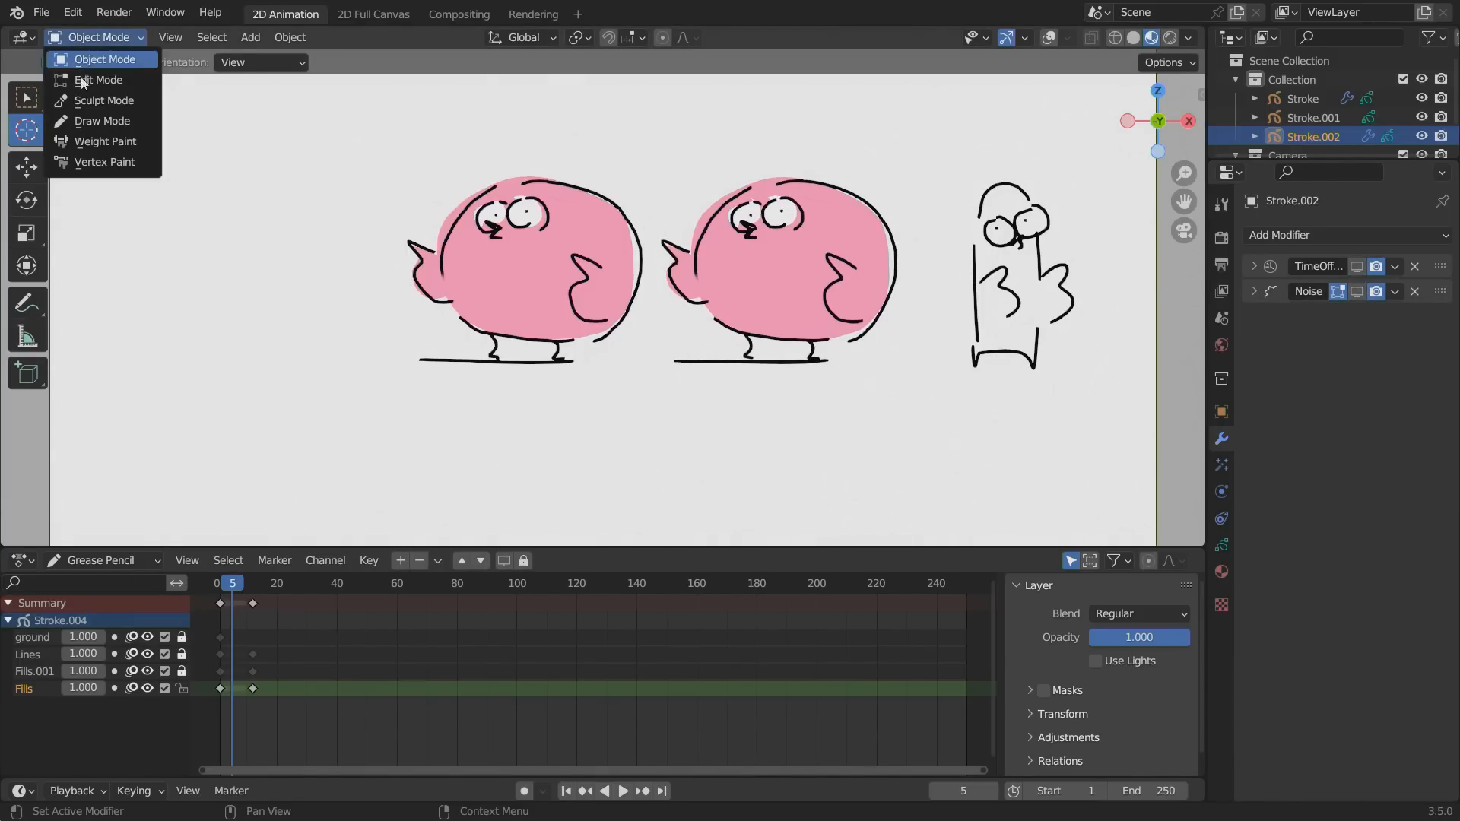
{"action": "left_click", "coordinate": [84, 122]}
{"action": "left_click_drag", "start_coordinate": [182, 654], "coordinate": [181, 671]}
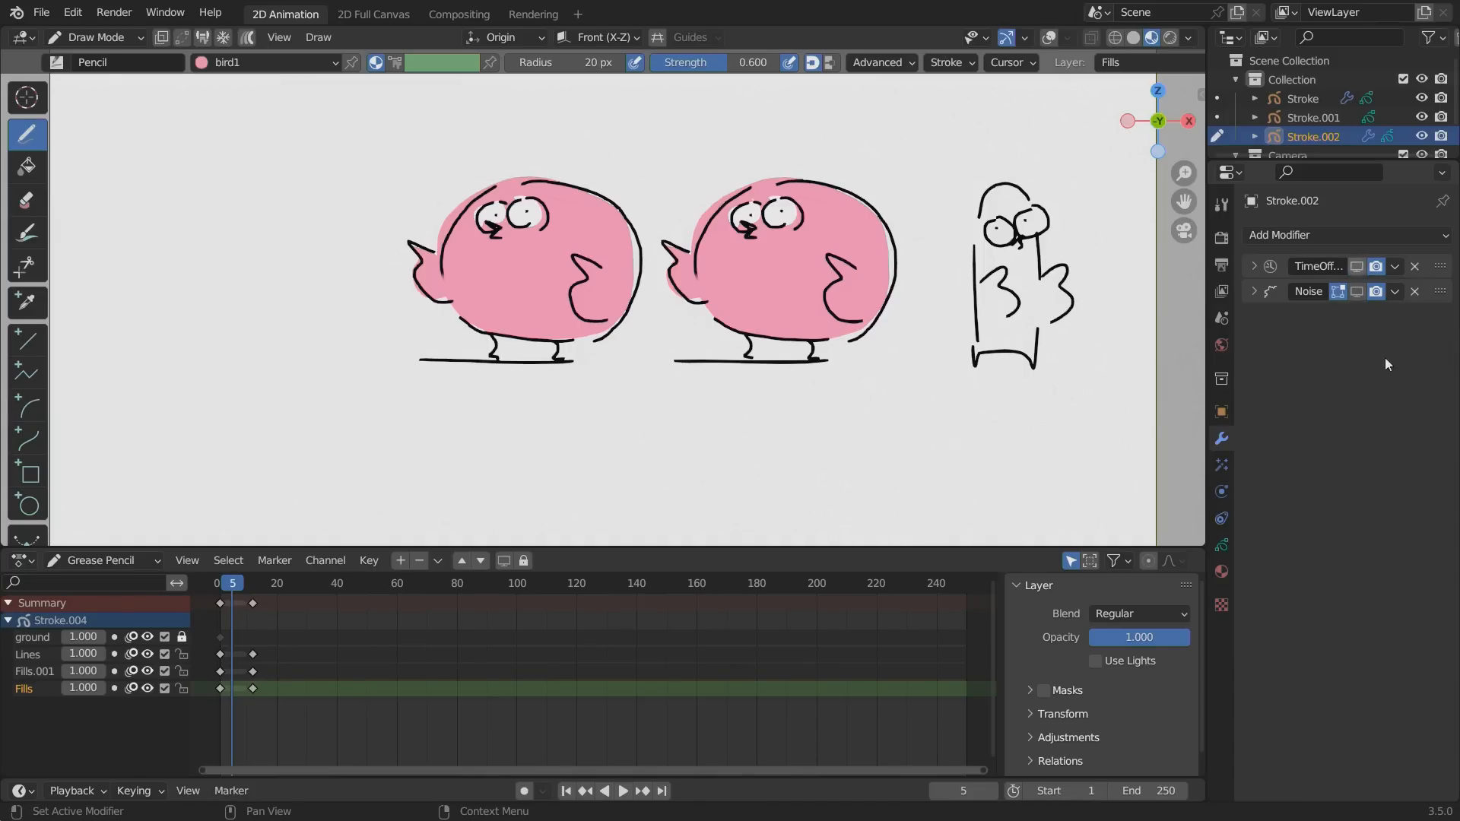
{"action": "mouse_move", "coordinate": [239, 584]}
{"action": "left_mouse_down"}
{"action": "mouse_move", "coordinate": [438, 575]}
{"action": "mouse_move", "coordinate": [230, 582]}
{"action": "left_mouse_up"}
{"action": "key", "text": "space"}
{"action": "key", "text": "Escape"}
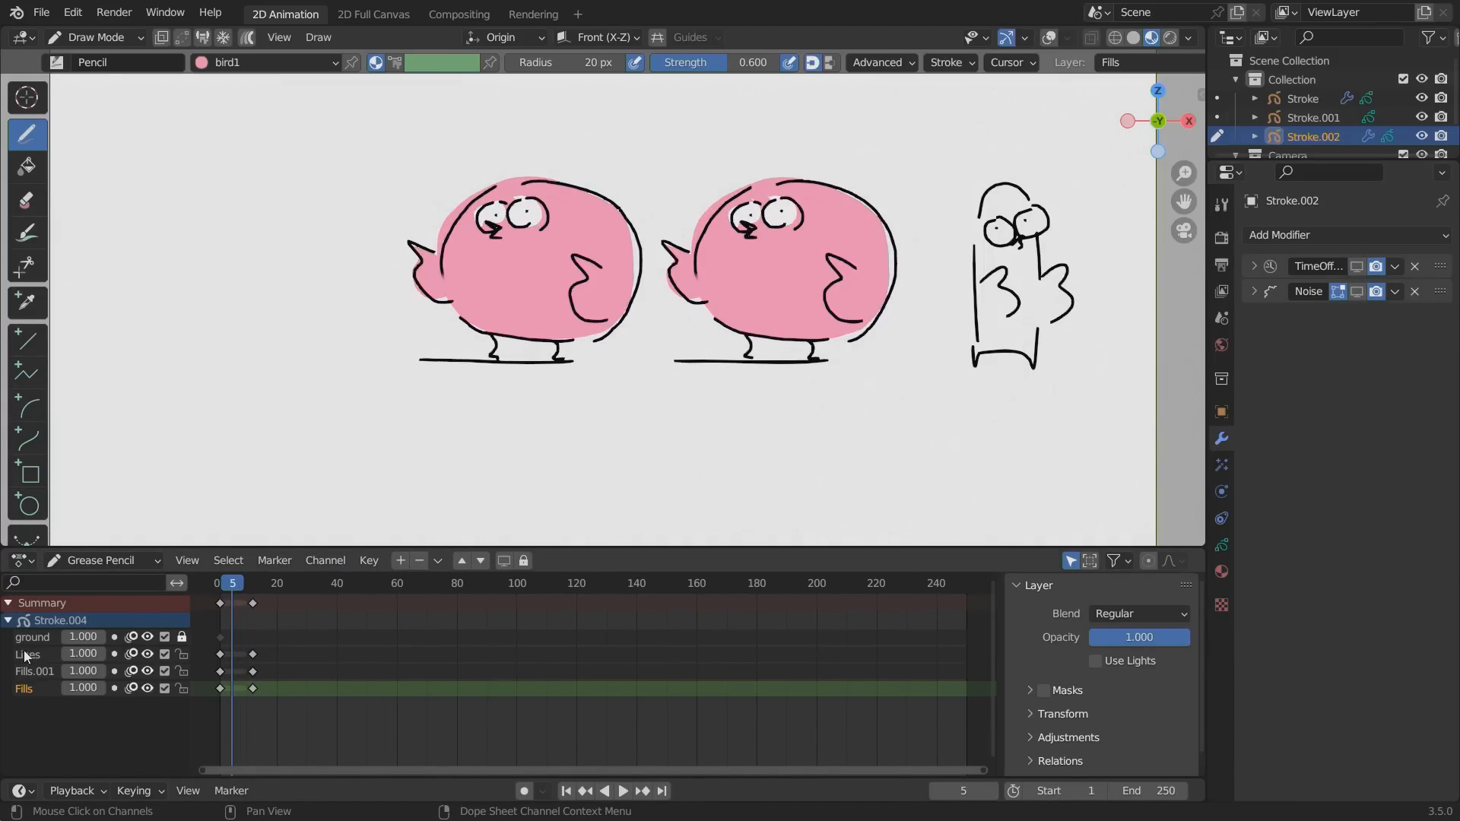
Make the Lines layer active, turn the overlays on, and erase the copied bird's drawing in the first keyframe.
{"action": "left_click", "coordinate": [25, 655]}
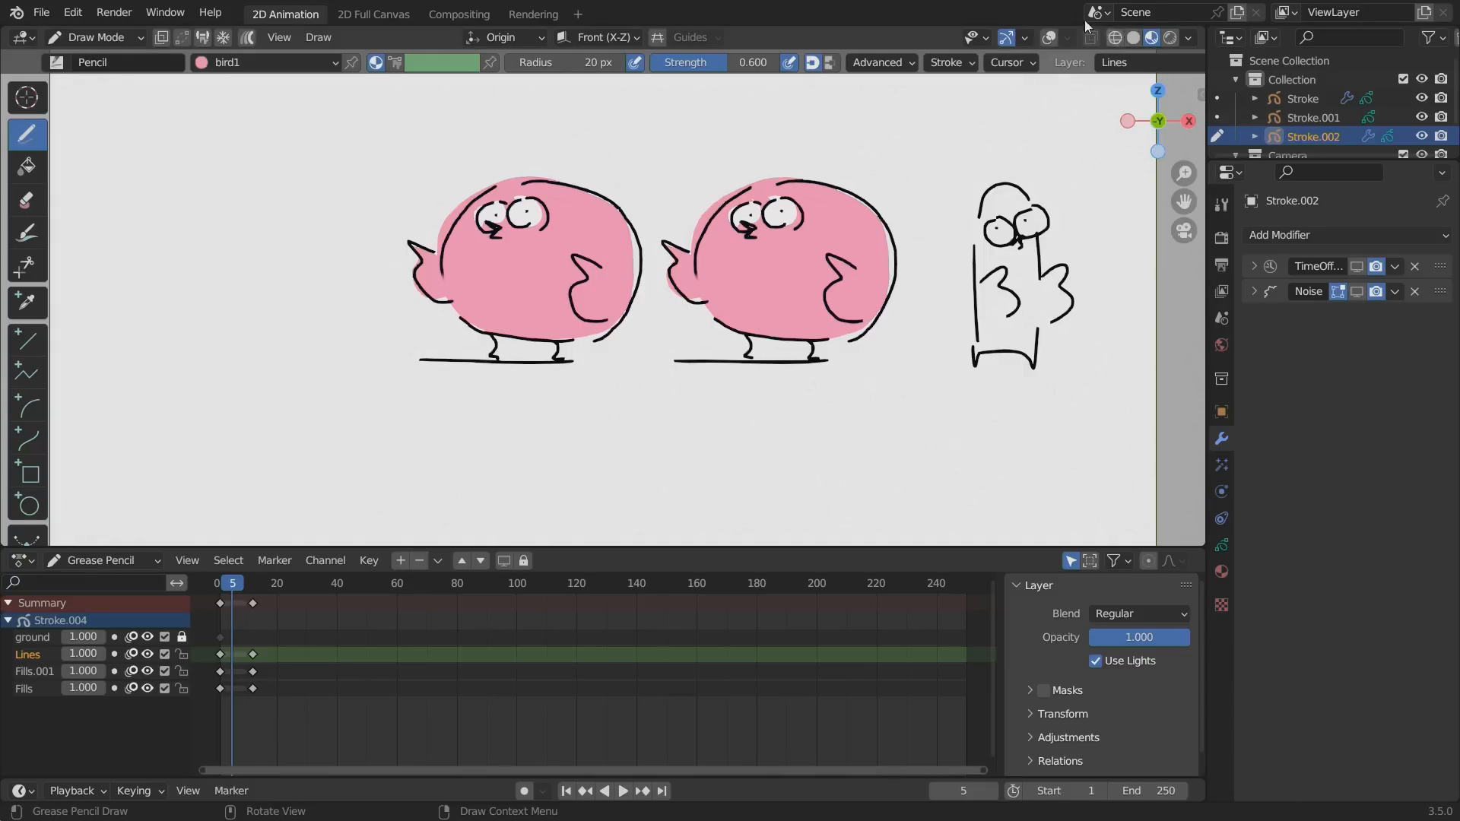
{"action": "left_click", "coordinate": [1049, 37]}
{"action": "mouse_move", "coordinate": [844, 251]}
{"action": "left_mouse_down", "text": "ctrl"}
{"action": "mouse_move", "coordinate": [901, 372]}
{"action": "mouse_move", "coordinate": [760, 304]}
{"action": "mouse_move", "coordinate": [703, 320]}
{"action": "mouse_move", "coordinate": [823, 352]}
{"action": "mouse_move", "coordinate": [877, 337]}
{"action": "left_mouse_up", "text": "ctrl"}
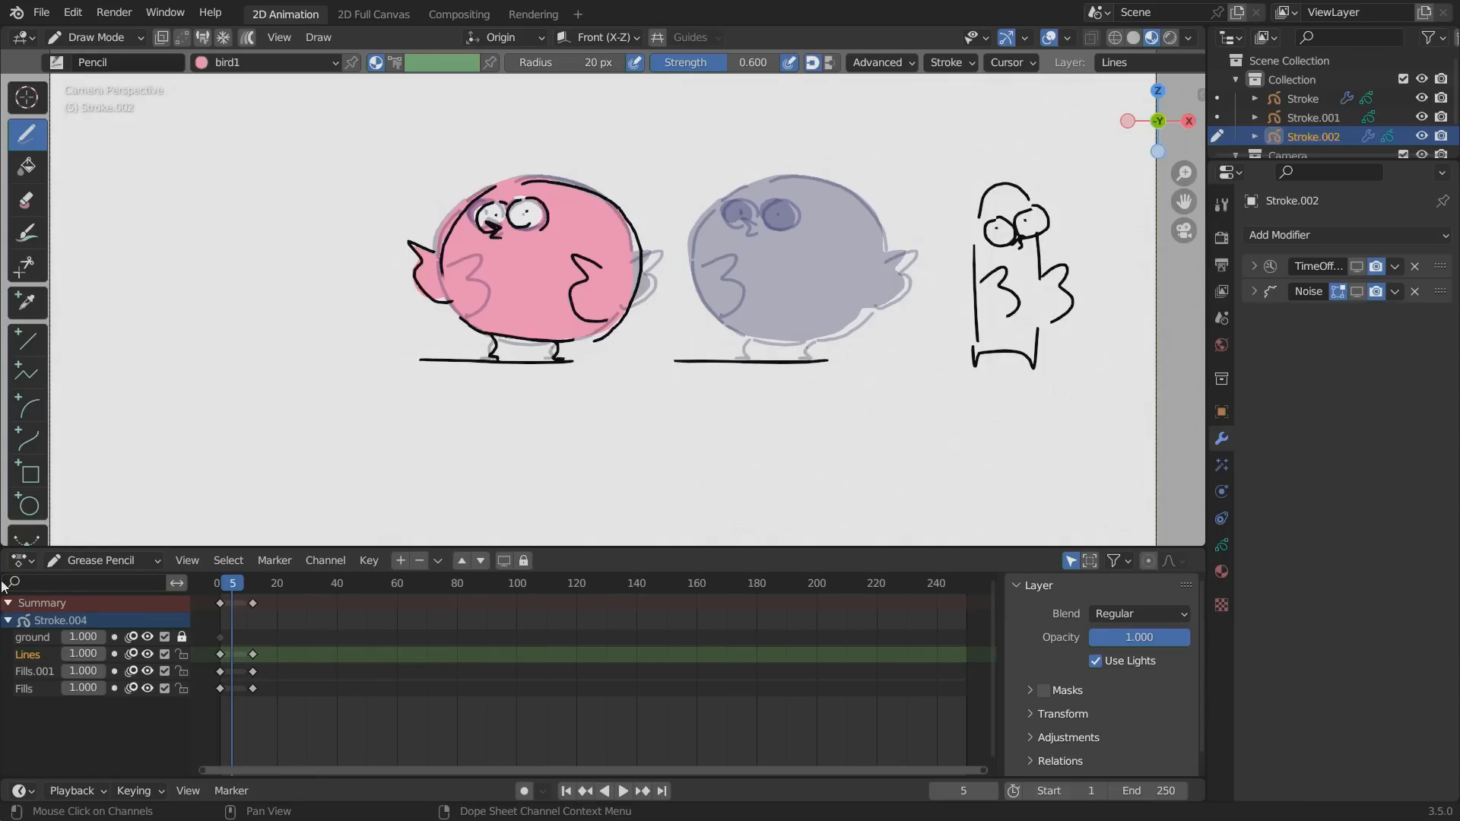
Draw a thin bird with eyes, beak and wings pointing right in the first keyframe, using the Pen brush and Solid Stroke material.
{"action": "left_click", "coordinate": [217, 64]}
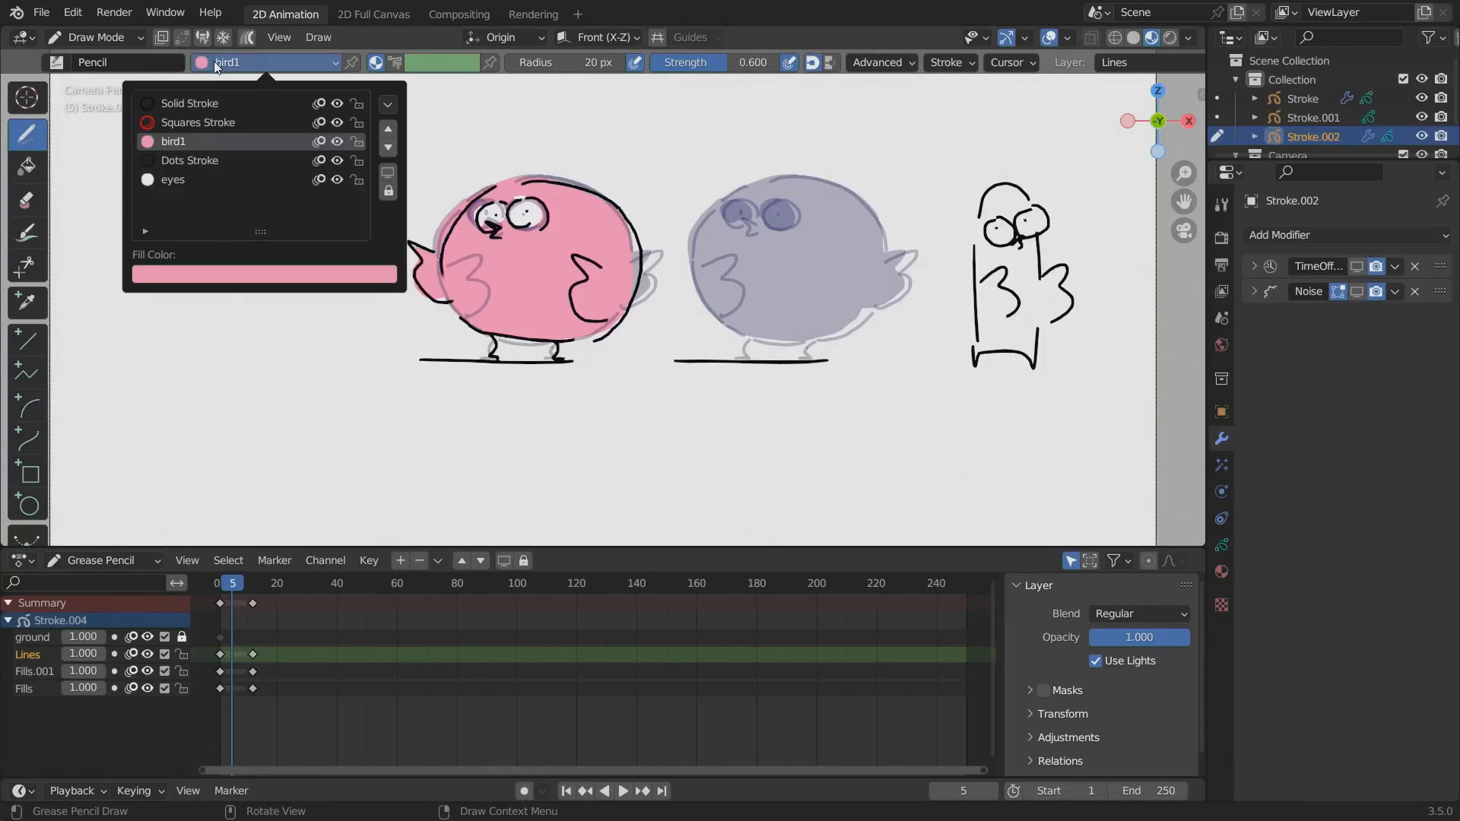
{"action": "left_click", "coordinate": [162, 101]}
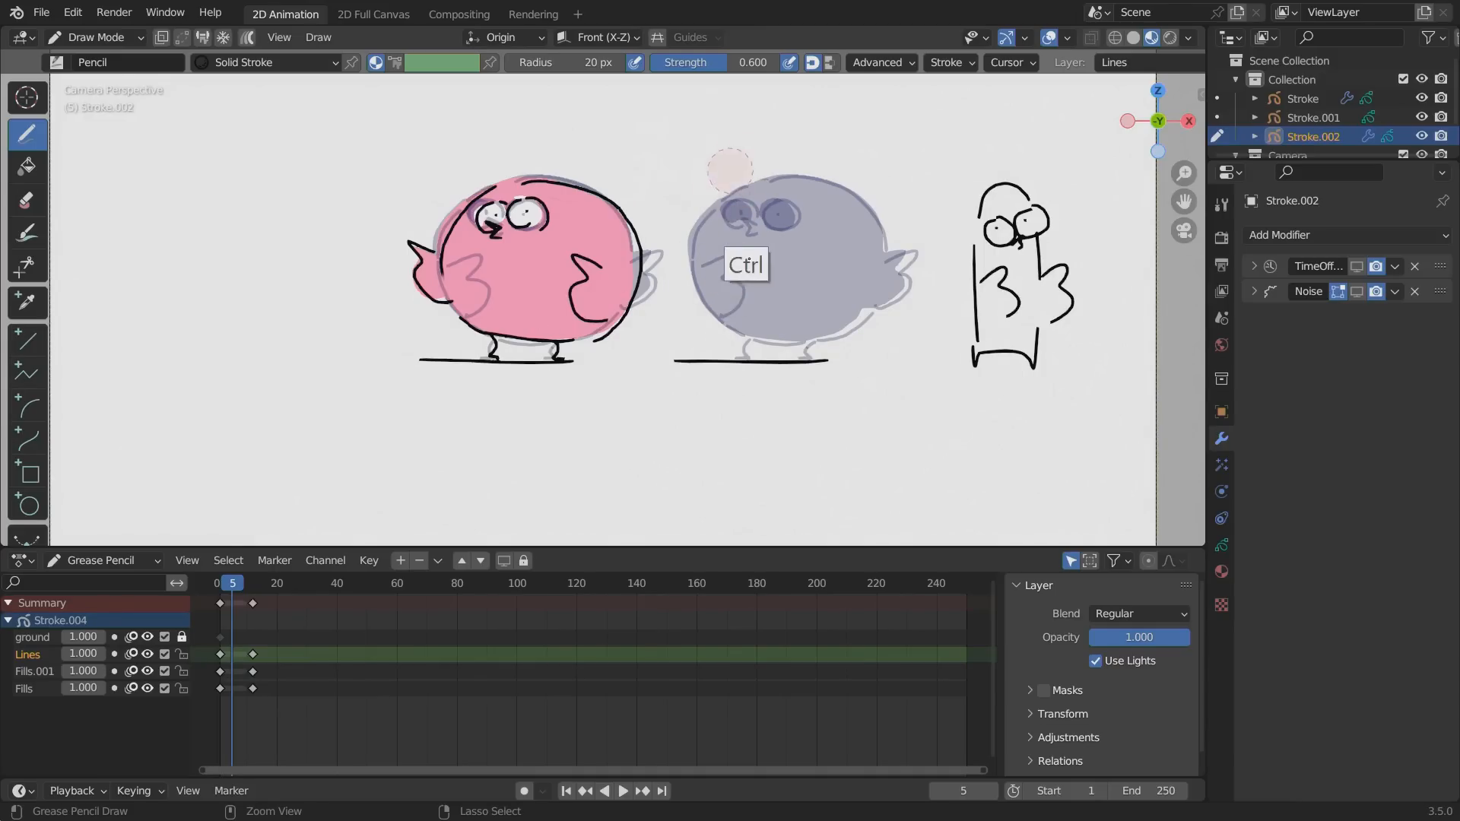
{"action": "left_click", "coordinate": [57, 63]}
{"action": "left_click", "coordinate": [468, 125]}
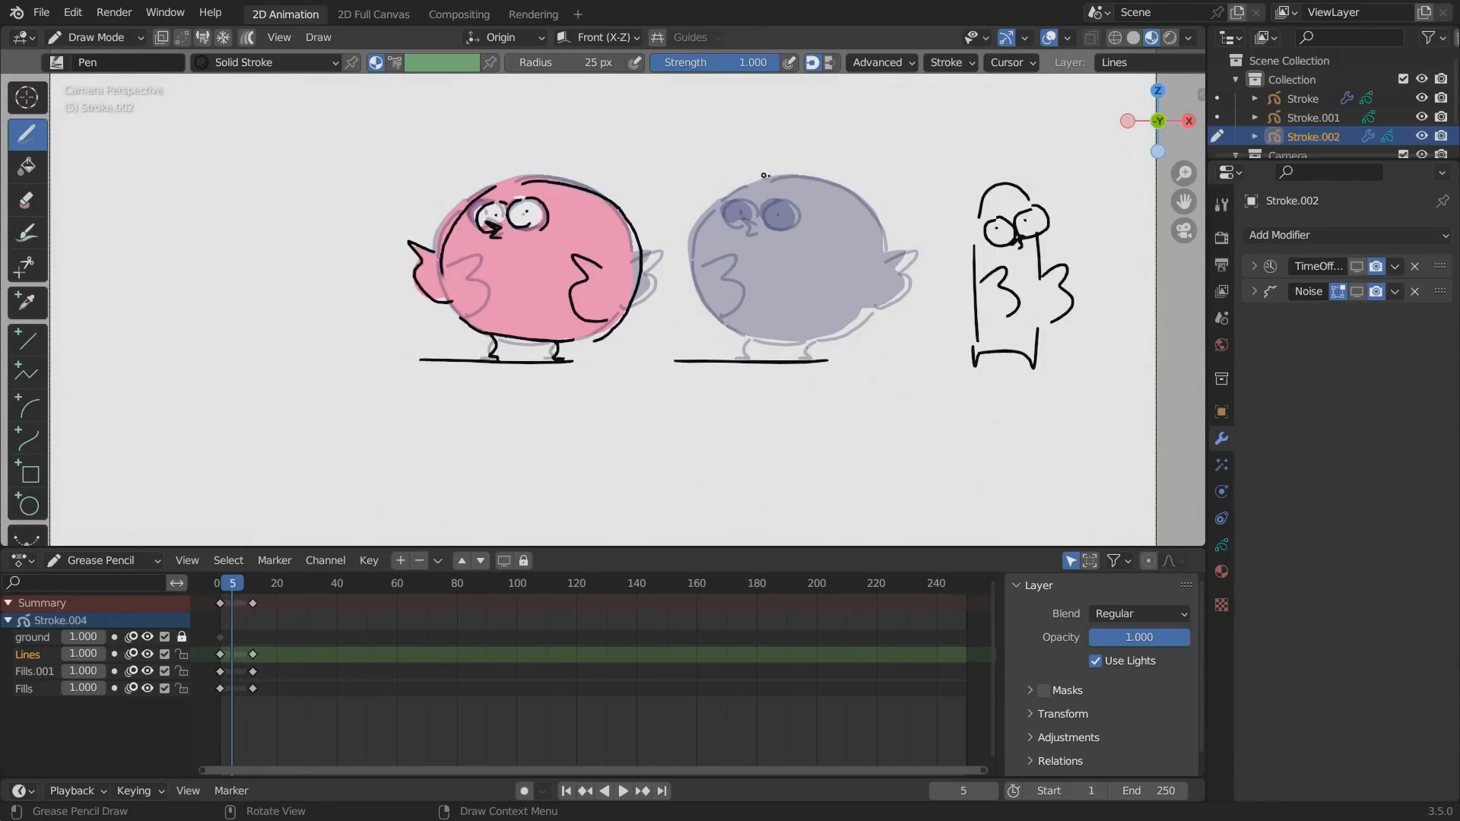
{"action": "mouse_move", "coordinate": [770, 175]}
{"action": "left_mouse_down"}
{"action": "mouse_move", "coordinate": [731, 228]}
{"action": "mouse_move", "coordinate": [735, 343]}
{"action": "left_mouse_up"}
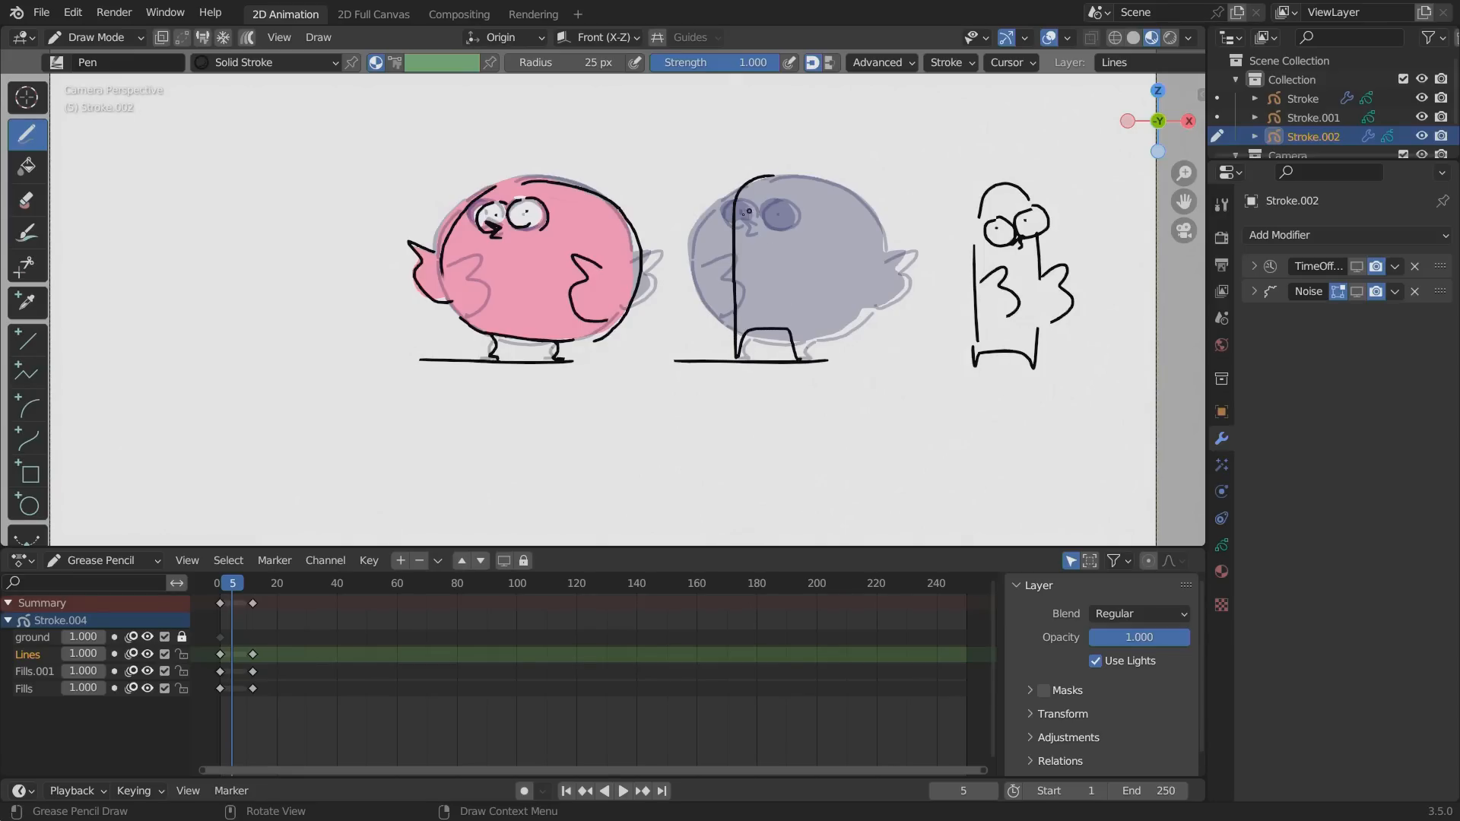
{"action": "mouse_move", "coordinate": [739, 246]}
{"action": "left_mouse_down"}
{"action": "mouse_move", "coordinate": [817, 289]}
{"action": "mouse_move", "coordinate": [802, 356]}
{"action": "left_mouse_up"}
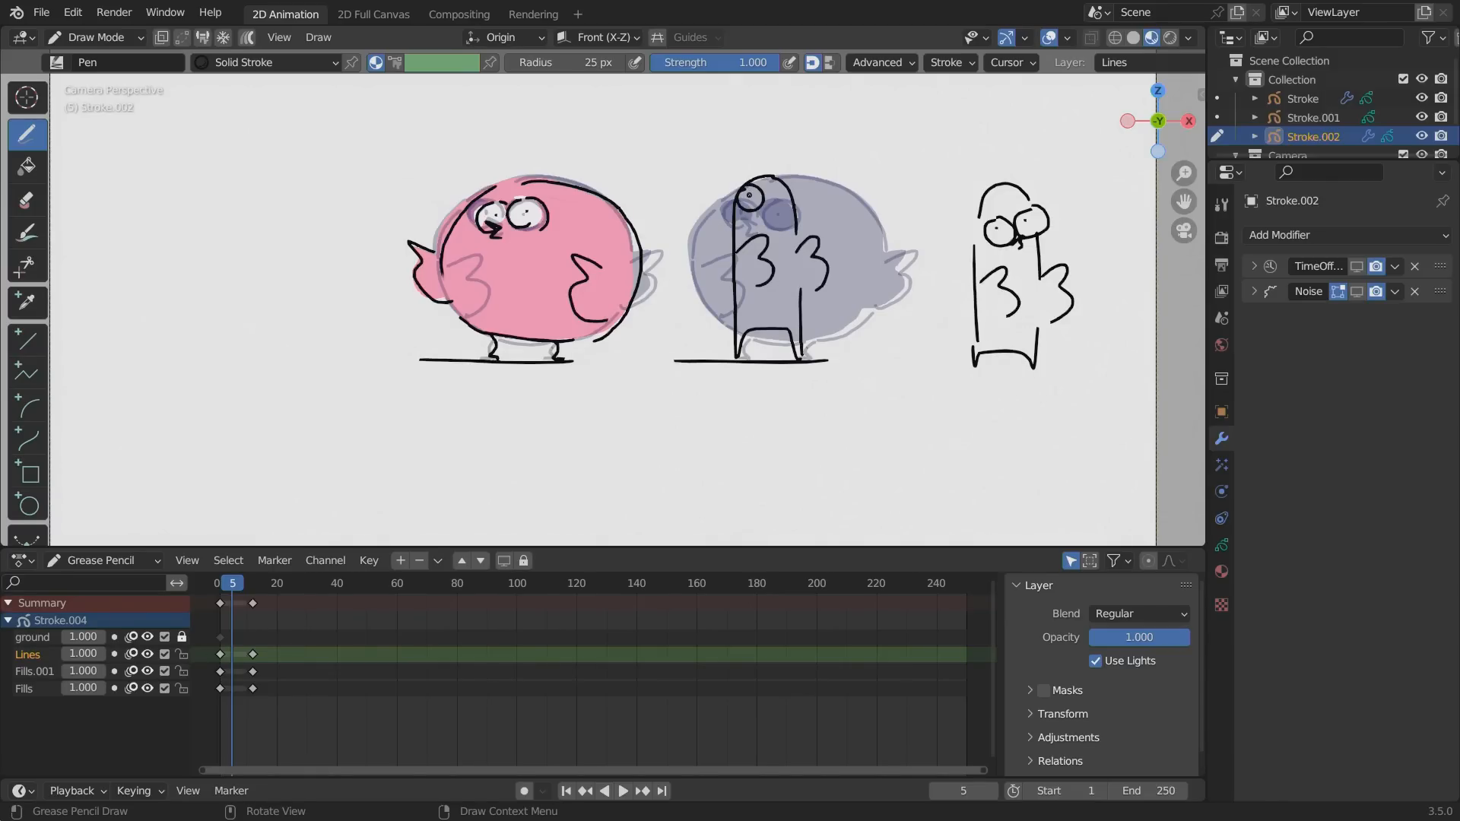
{"action": "left_click_drag", "start_coordinate": [783, 179], "coordinate": [780, 182]}
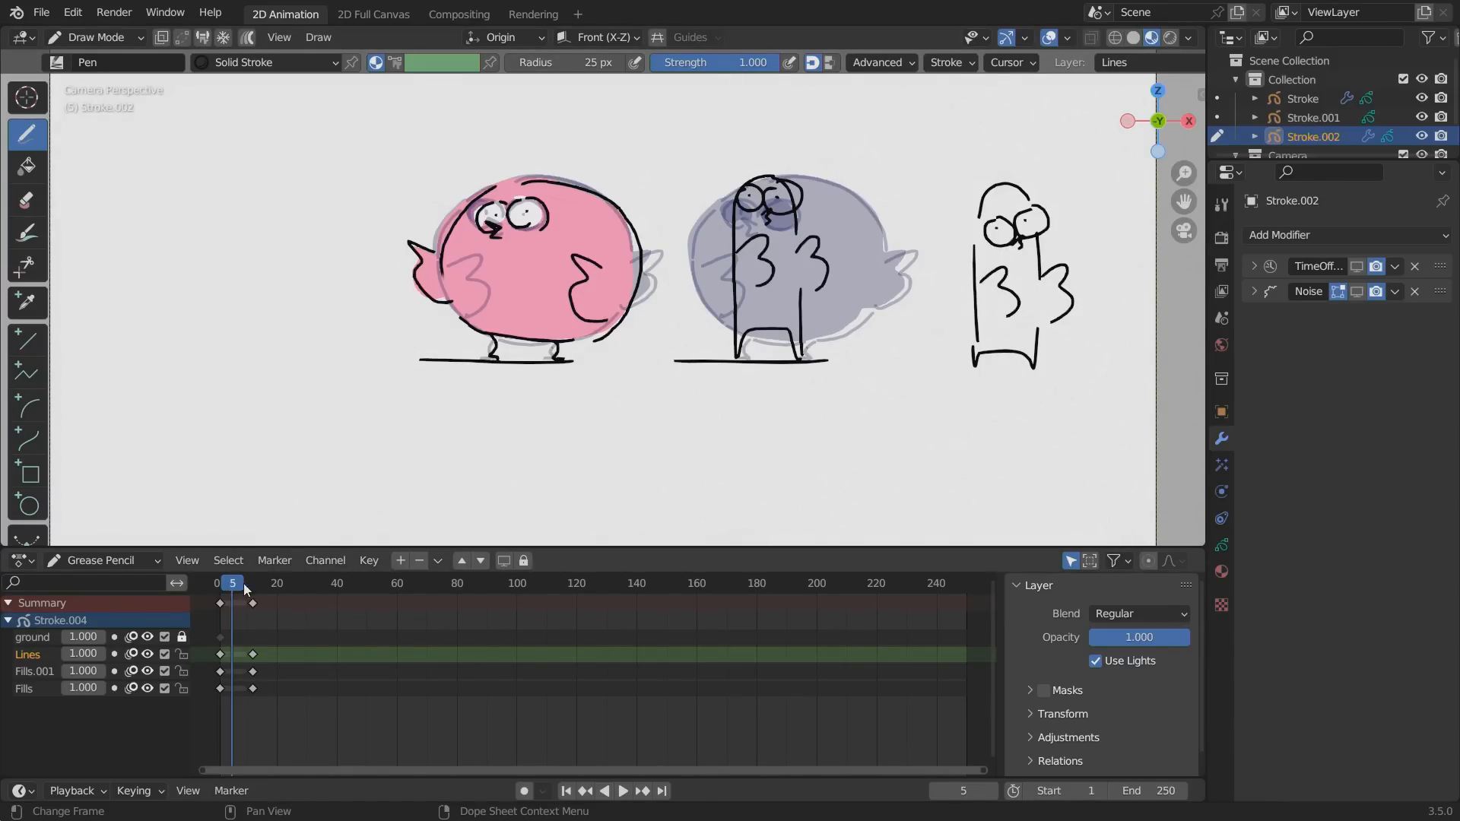
Erase the round bird in the second keyframe and draw the thin bird there with its wings swung up to the left.
{"action": "left_click_drag", "start_coordinate": [245, 590], "coordinate": [265, 590]}
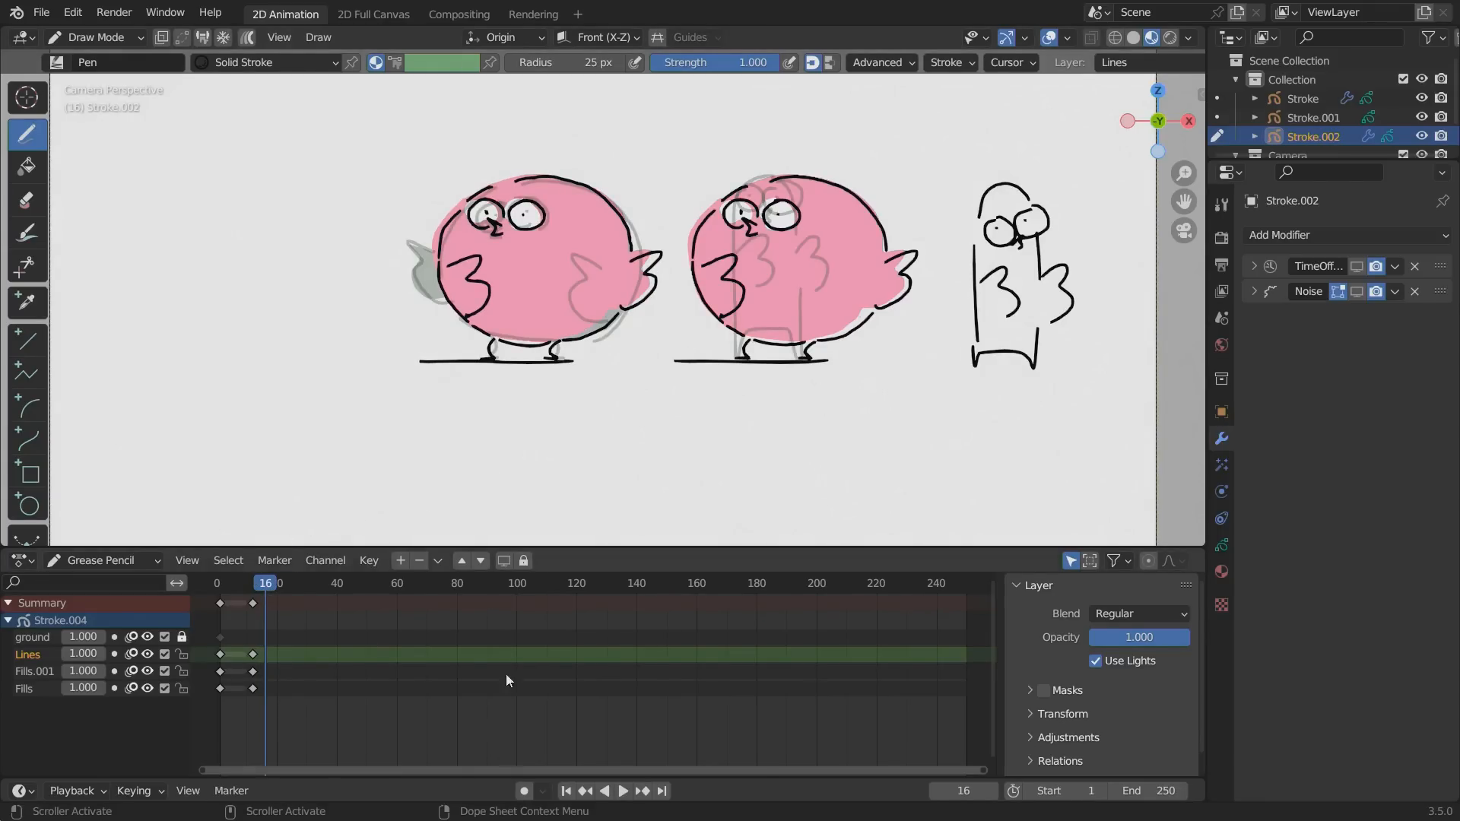
{"action": "mouse_move", "coordinate": [874, 220]}
{"action": "left_mouse_down", "text": "ctrl"}
{"action": "mouse_move", "coordinate": [897, 251]}
{"action": "mouse_move", "coordinate": [760, 259]}
{"action": "mouse_move", "coordinate": [695, 219]}
{"action": "mouse_move", "coordinate": [874, 196]}
{"action": "mouse_move", "coordinate": [831, 352]}
{"action": "mouse_move", "coordinate": [783, 251]}
{"action": "left_mouse_up", "text": "ctrl"}
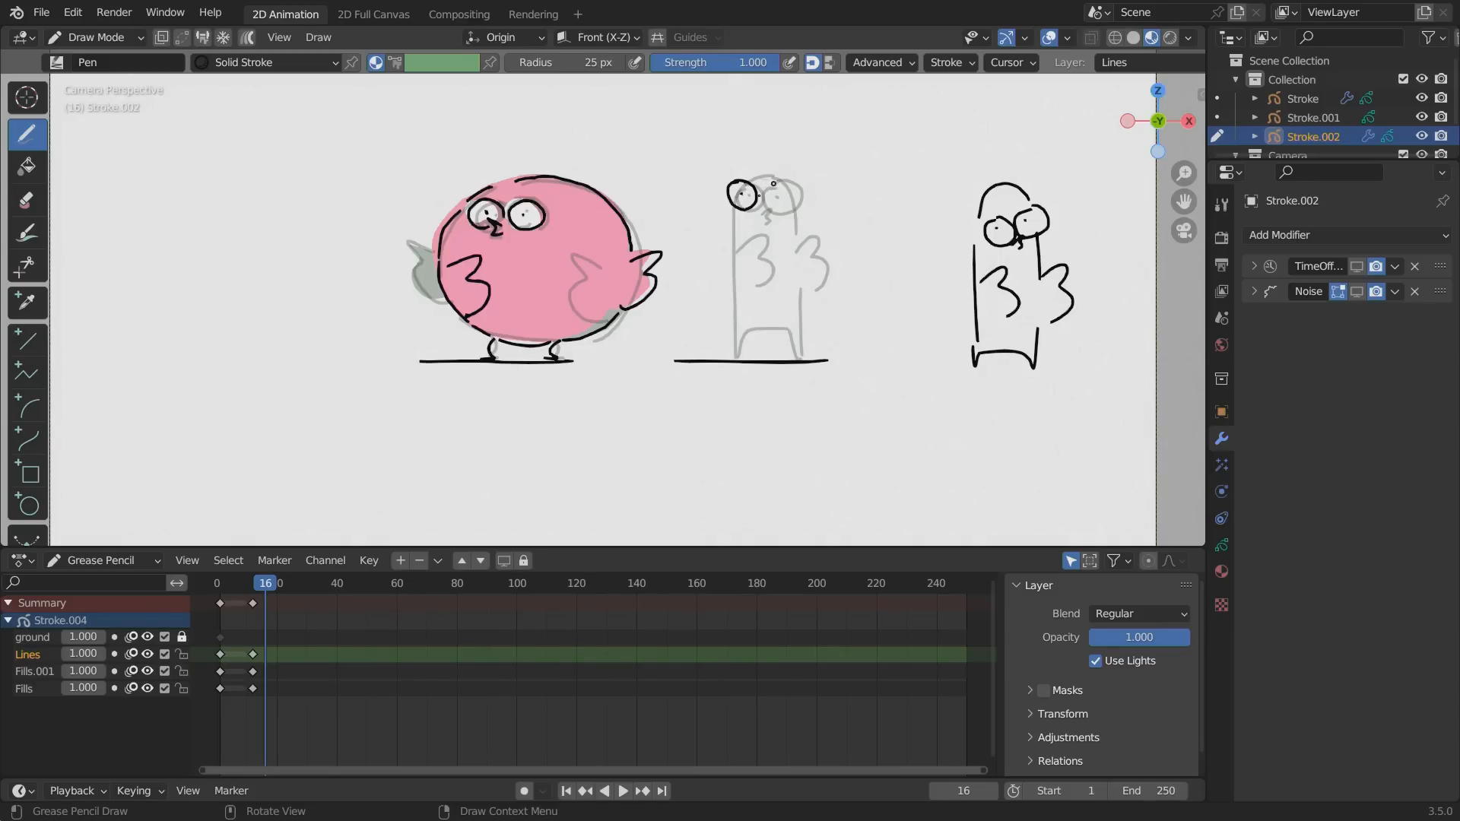
{"action": "left_click_drag", "start_coordinate": [774, 184], "coordinate": [771, 192]}
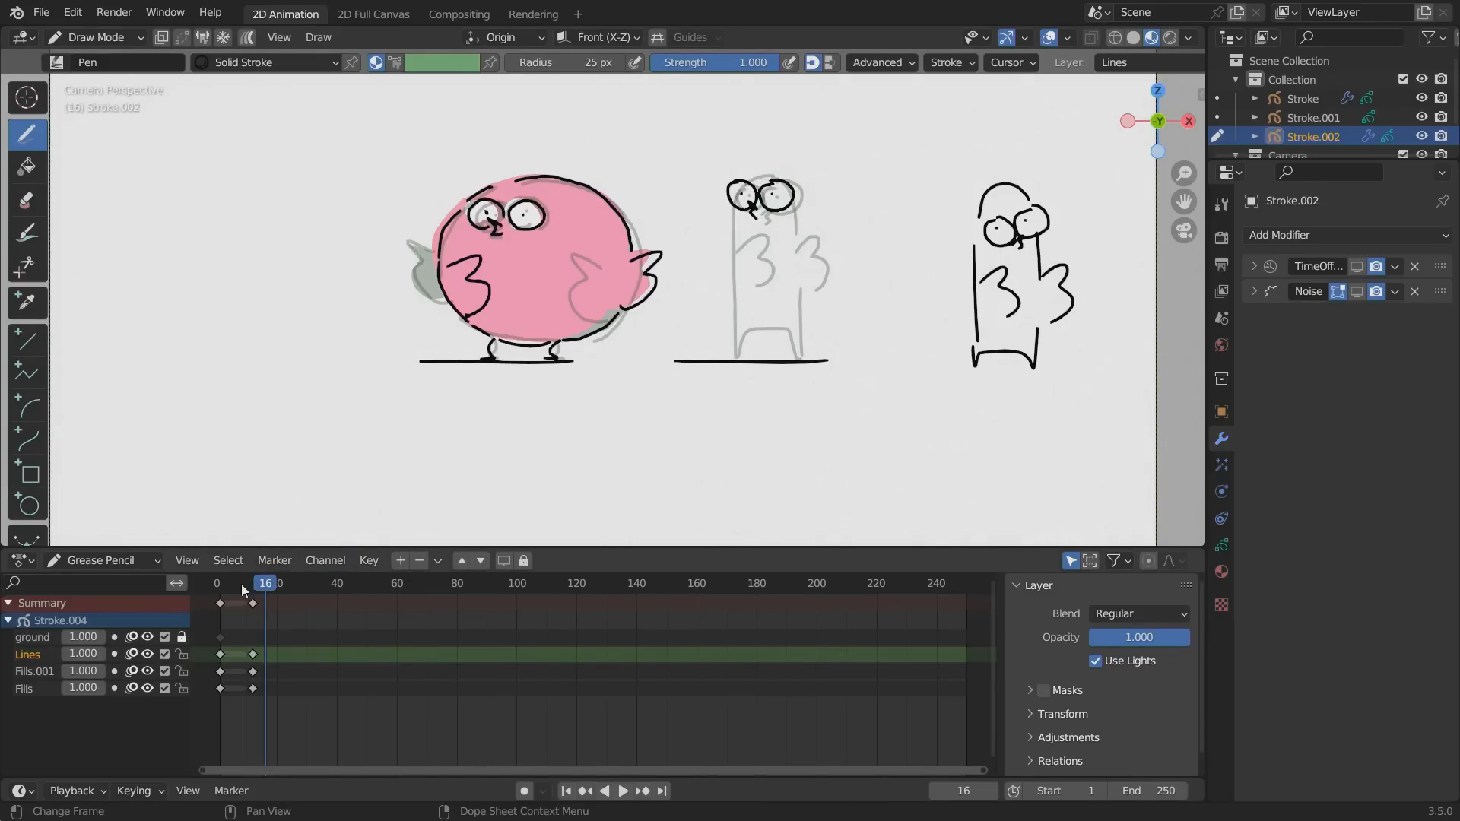
{"action": "mouse_move", "coordinate": [240, 584]}
{"action": "left_mouse_down"}
{"action": "mouse_move", "coordinate": [228, 590]}
{"action": "mouse_move", "coordinate": [276, 590]}
{"action": "mouse_move", "coordinate": [258, 583]}
{"action": "left_mouse_up"}
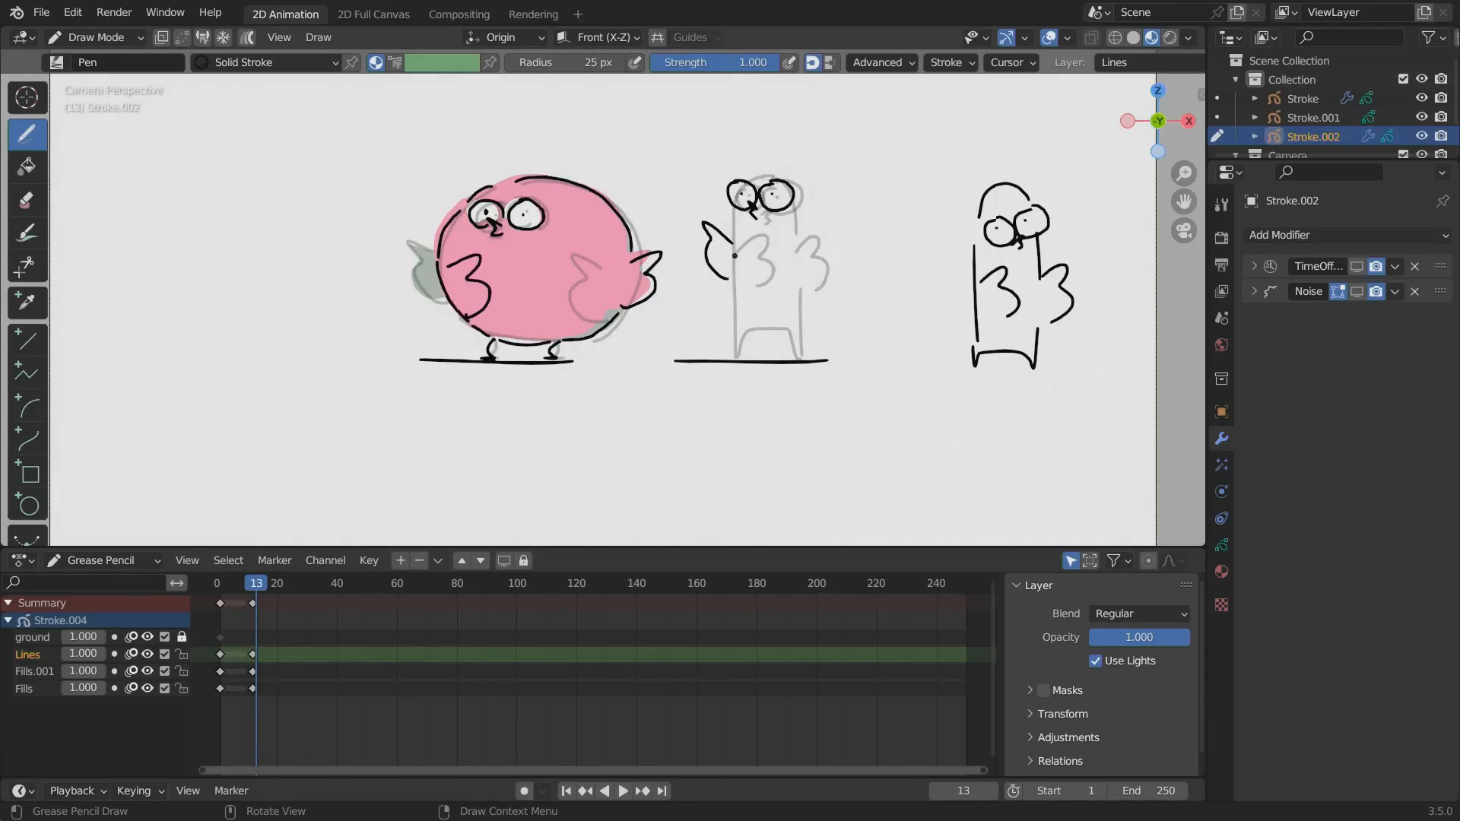
{"action": "mouse_move", "coordinate": [789, 243]}
{"action": "left_mouse_down"}
{"action": "mouse_move", "coordinate": [769, 251]}
{"action": "mouse_move", "coordinate": [791, 289]}
{"action": "mouse_move", "coordinate": [732, 355]}
{"action": "mouse_move", "coordinate": [801, 288]}
{"action": "left_mouse_up"}
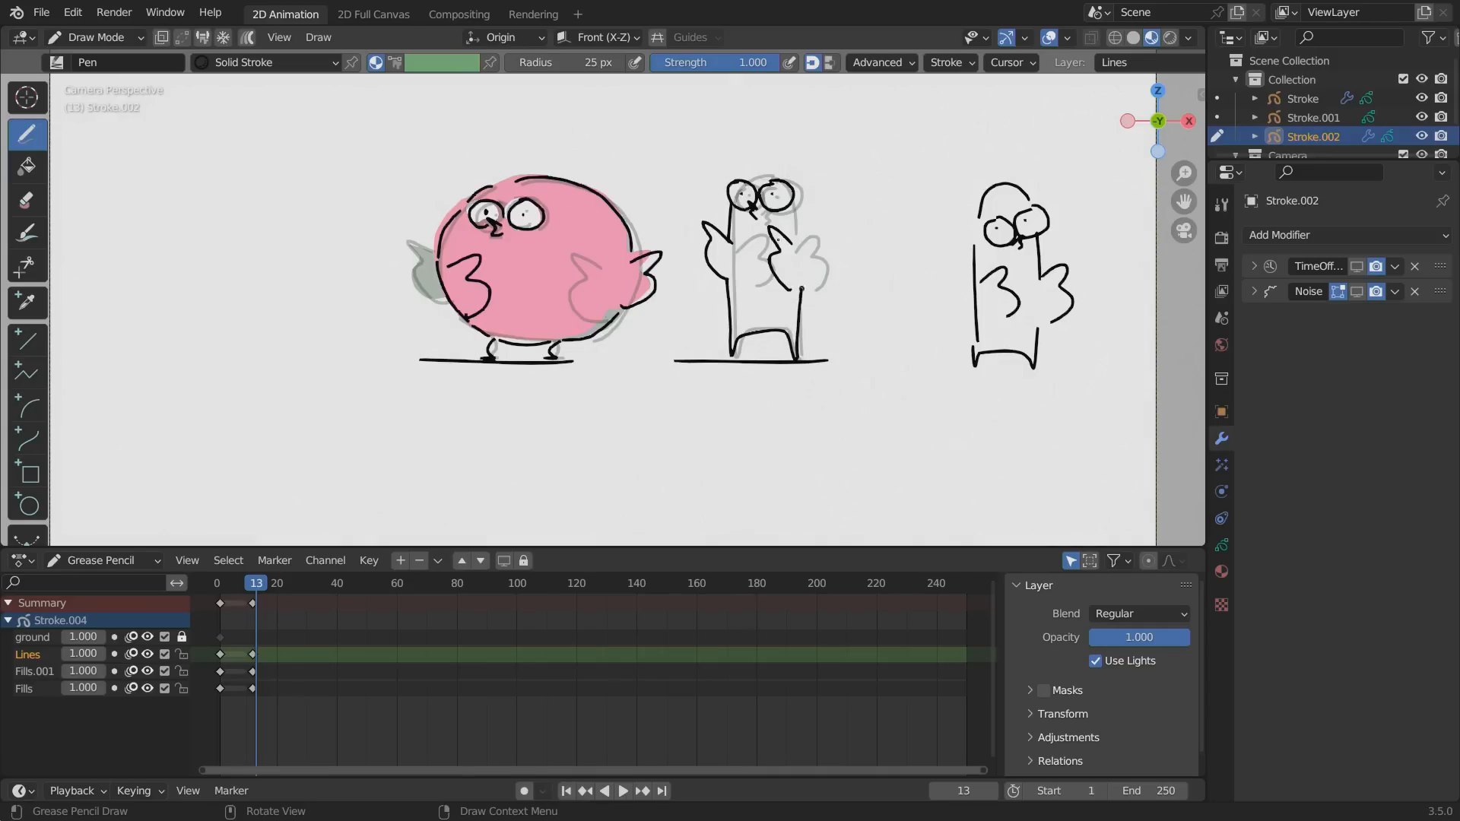
{"action": "left_click_drag", "start_coordinate": [797, 204], "coordinate": [796, 291]}
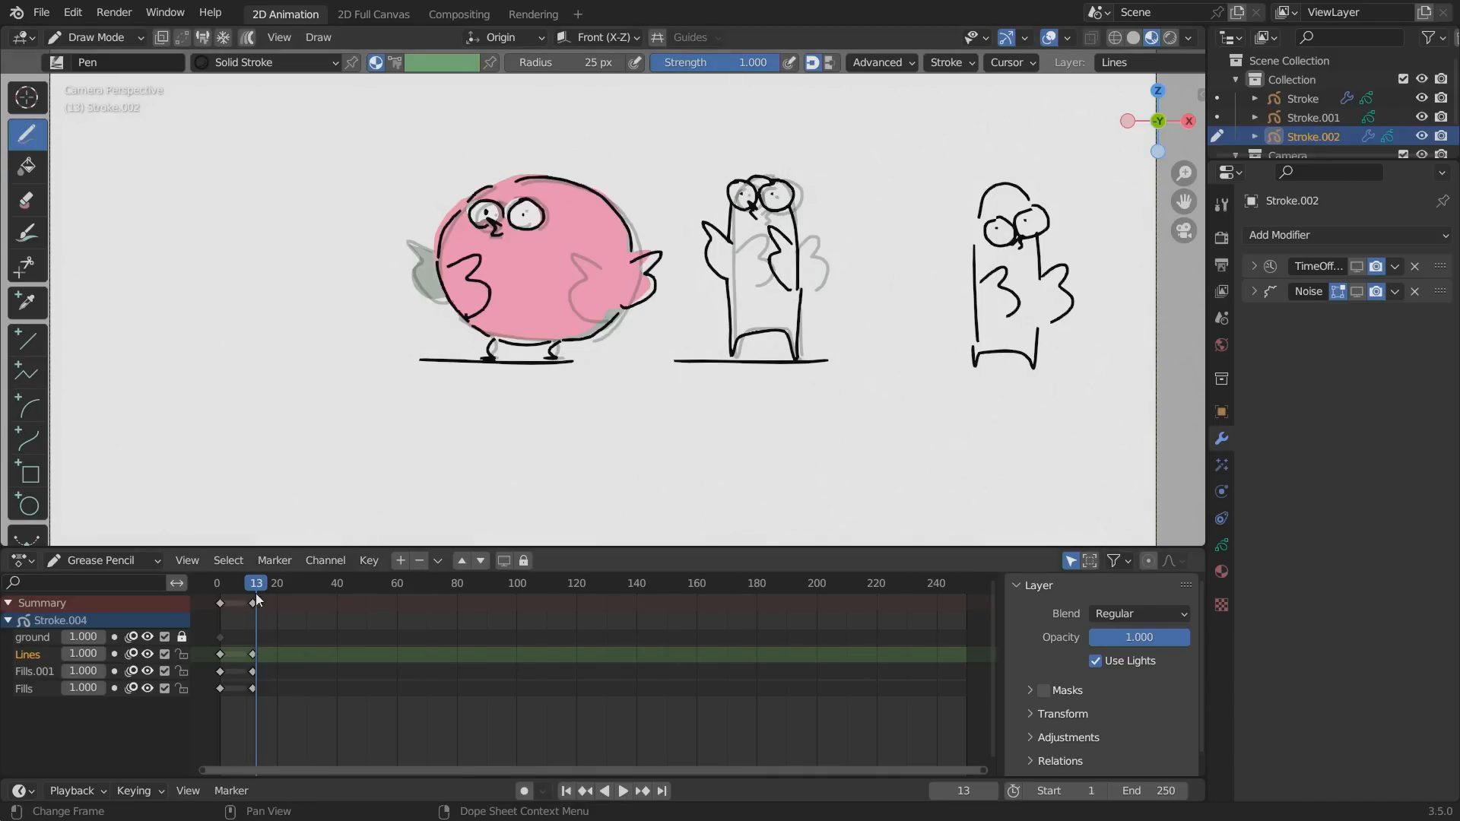
Return to the first drawing and add a new material named bird2 to the copied bird.
{"action": "mouse_move", "coordinate": [256, 587]}
{"action": "left_mouse_down"}
{"action": "mouse_move", "coordinate": [212, 584]}
{"action": "mouse_move", "coordinate": [238, 587]}
{"action": "left_mouse_up"}
{"action": "left_click", "coordinate": [1221, 564]}
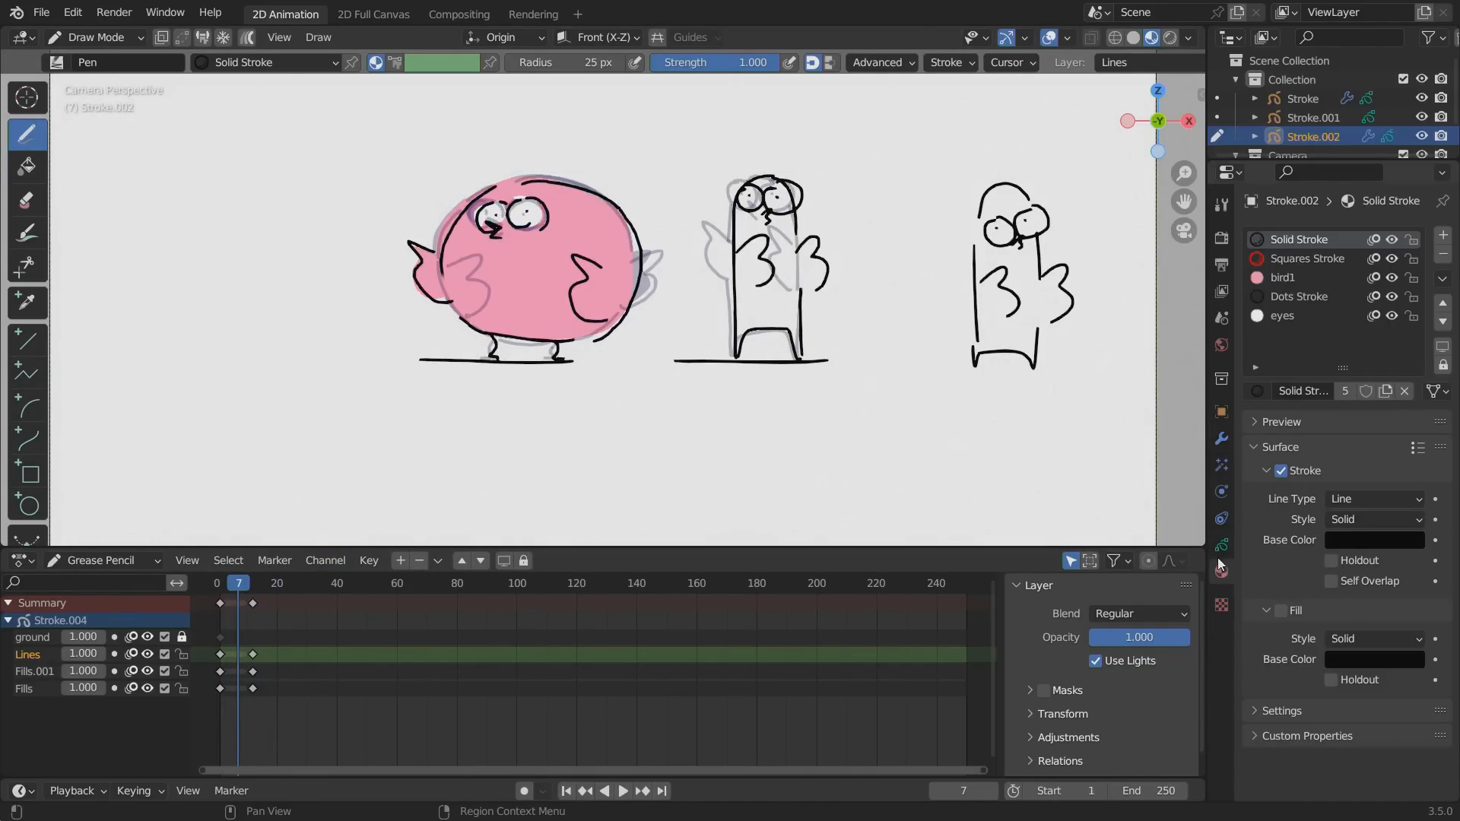
{"action": "left_click", "coordinate": [1284, 278]}
{"action": "left_click", "coordinate": [1441, 235]}
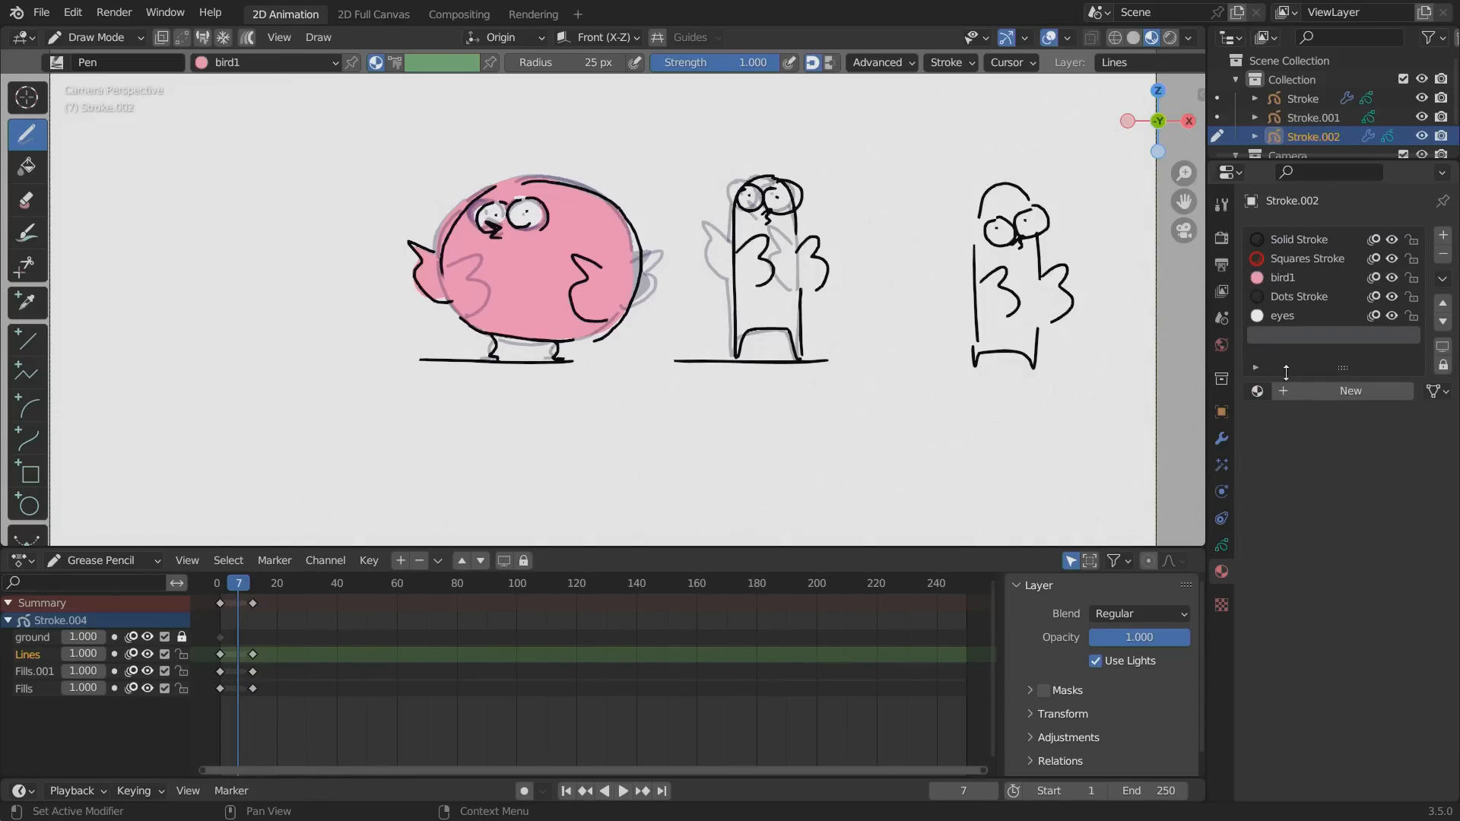
{"action": "left_click", "coordinate": [1286, 390]}
{"action": "type", "text": "bird2"}
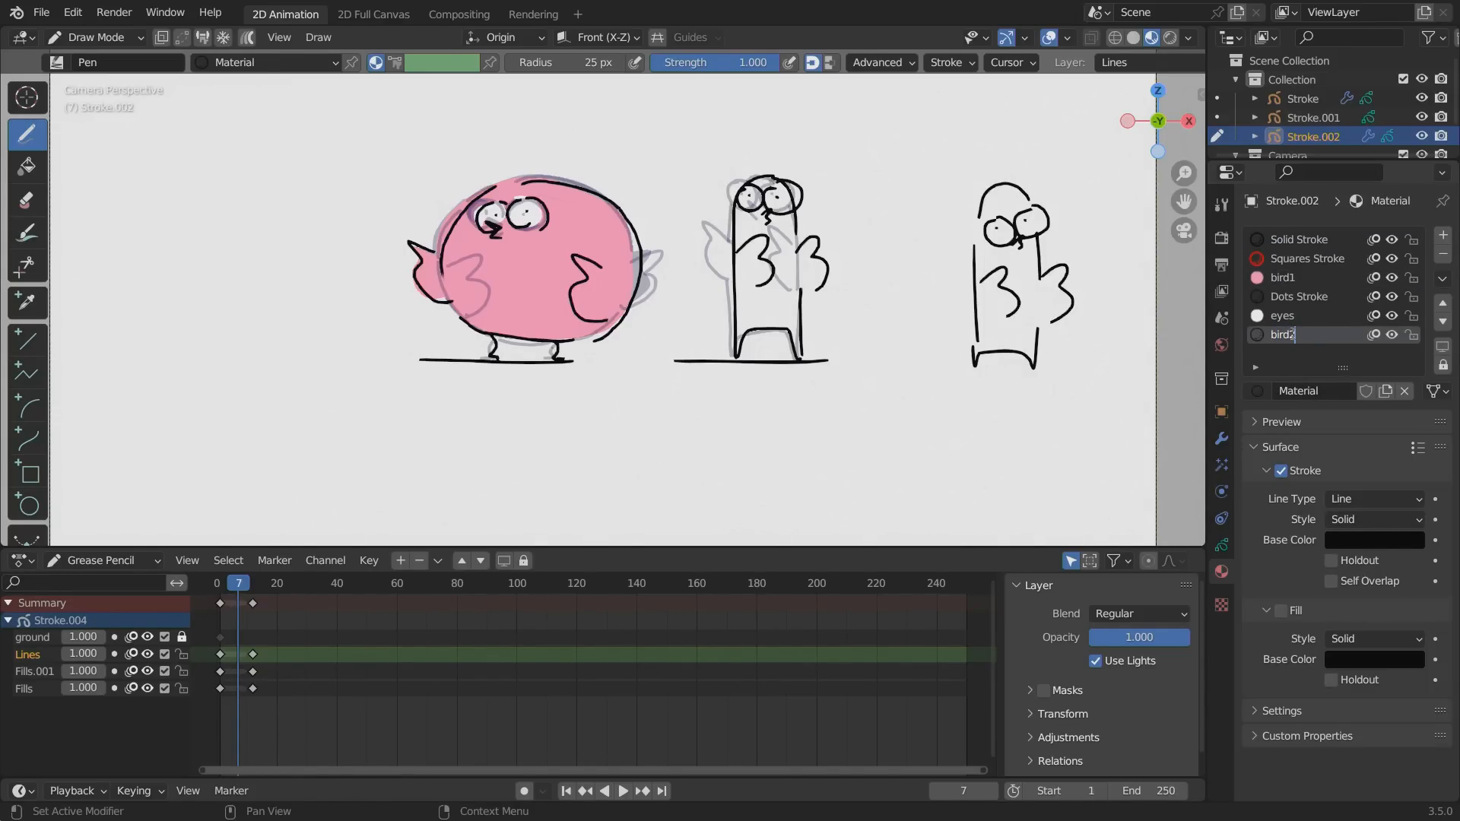
{"action": "key", "text": "Return"}
Turn off the bird2 material's stroke and enable its fill with a light blue base color.
{"action": "left_click", "coordinate": [1280, 471]}
{"action": "left_click", "coordinate": [1281, 610]}
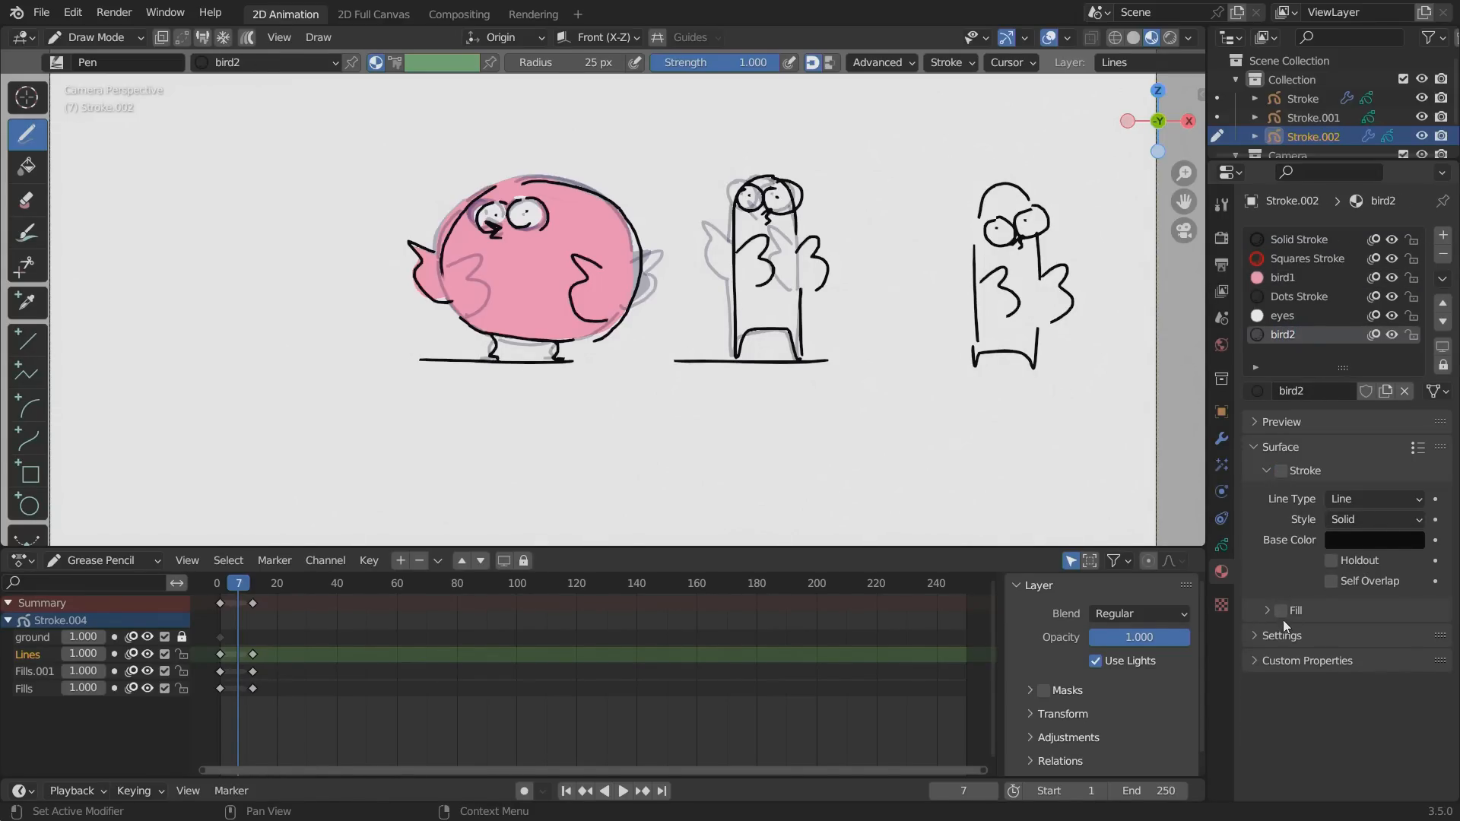
{"action": "left_click", "coordinate": [1352, 659]}
{"action": "left_click_drag", "start_coordinate": [1407, 417], "coordinate": [1408, 387]}
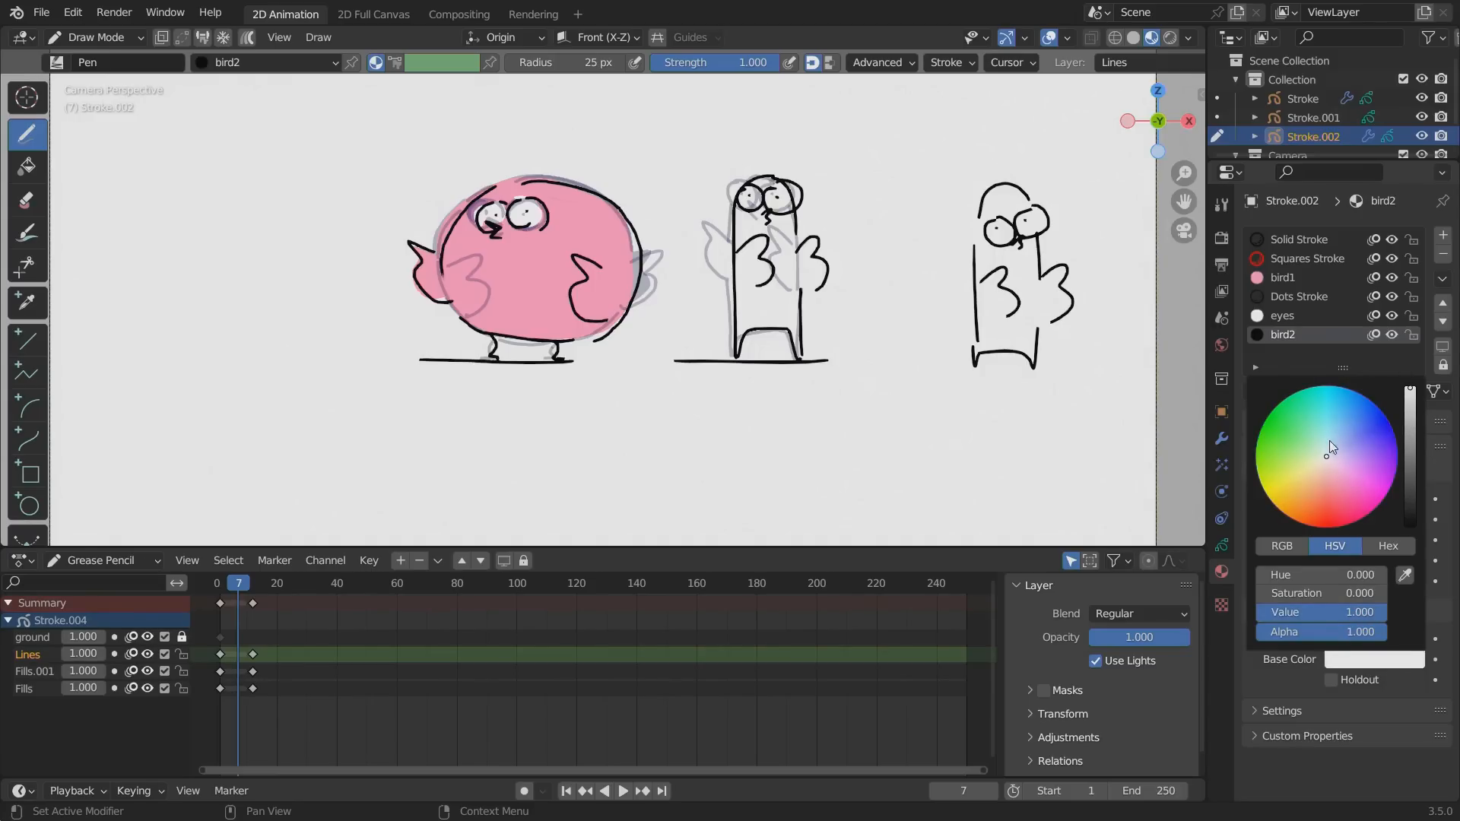
{"action": "mouse_move", "coordinate": [1329, 440]}
{"action": "left_mouse_down"}
{"action": "mouse_move", "coordinate": [1342, 419]}
{"action": "mouse_move", "coordinate": [1345, 455]}
{"action": "mouse_move", "coordinate": [1346, 437]}
{"action": "left_mouse_up"}
Color the thin bird's body and wings with the bird2 material on the Fills layer in both keyframe drawings.
{"action": "left_click", "coordinate": [24, 688]}
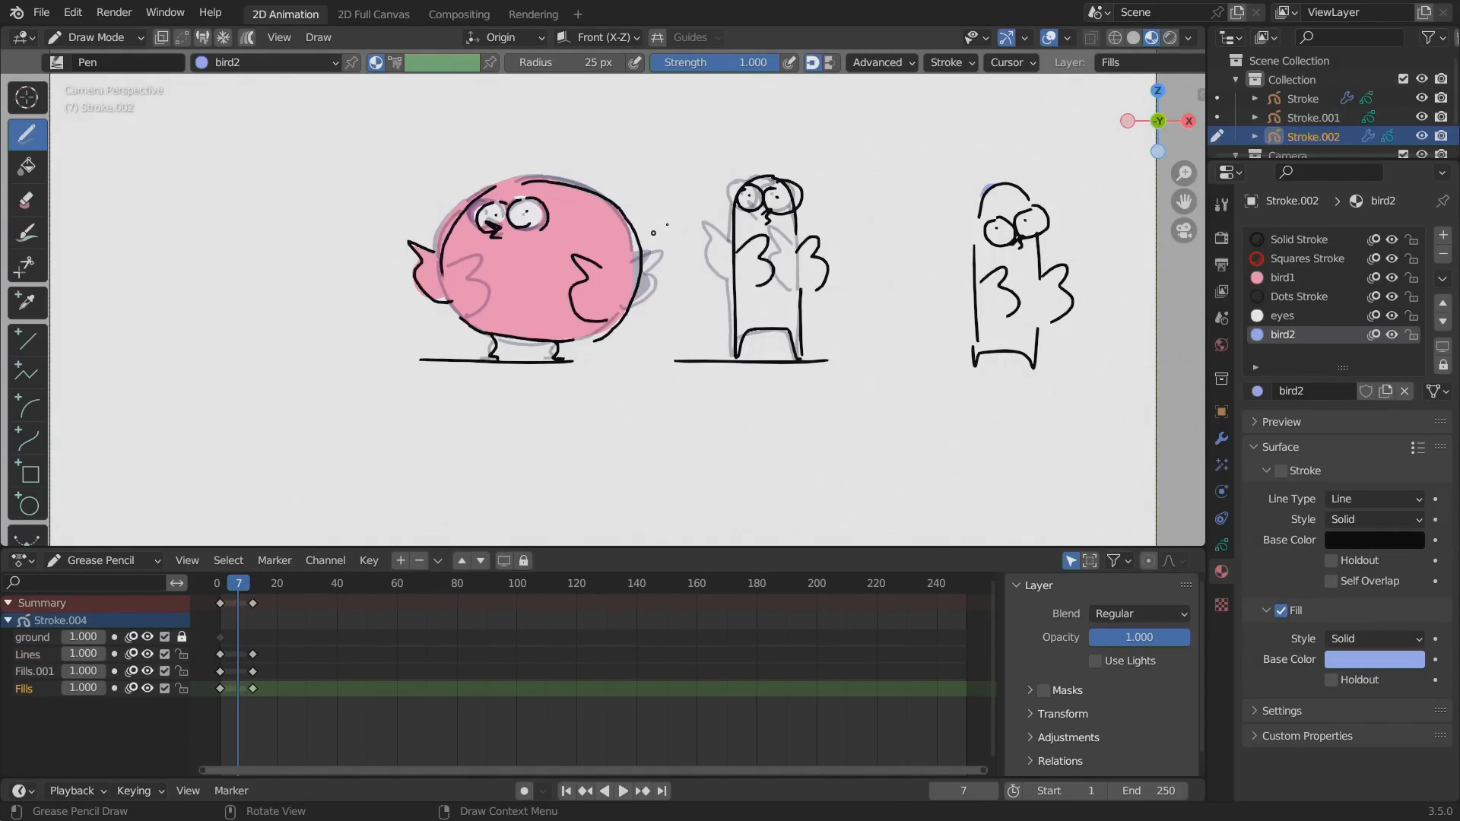
{"action": "mouse_move", "coordinate": [728, 204]}
{"action": "left_mouse_down"}
{"action": "mouse_move", "coordinate": [735, 335]}
{"action": "mouse_move", "coordinate": [793, 360]}
{"action": "mouse_move", "coordinate": [791, 229]}
{"action": "mouse_move", "coordinate": [810, 251]}
{"action": "mouse_move", "coordinate": [761, 183]}
{"action": "mouse_move", "coordinate": [732, 198]}
{"action": "left_mouse_up"}
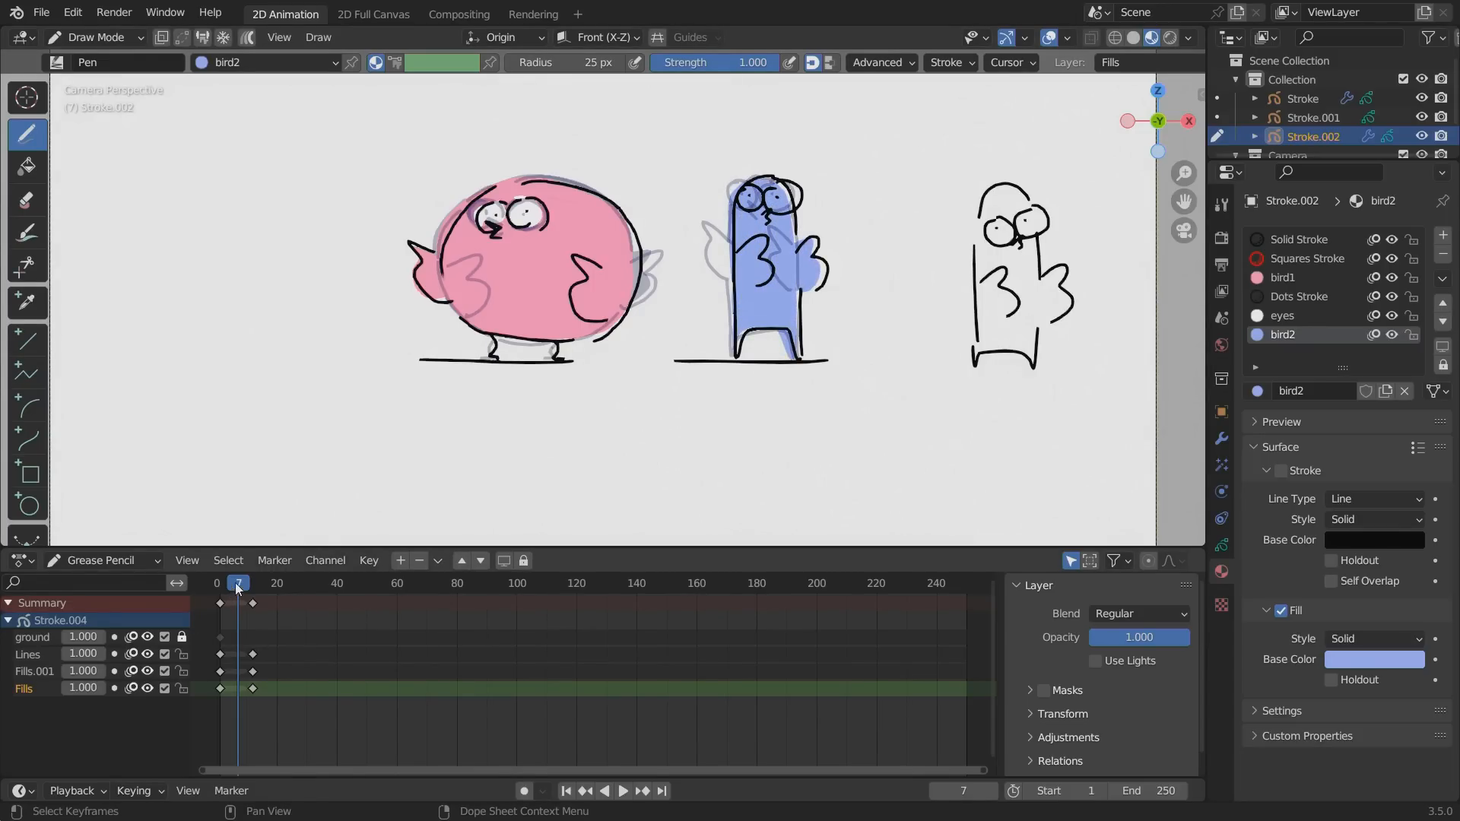
{"action": "left_click", "coordinate": [264, 588]}
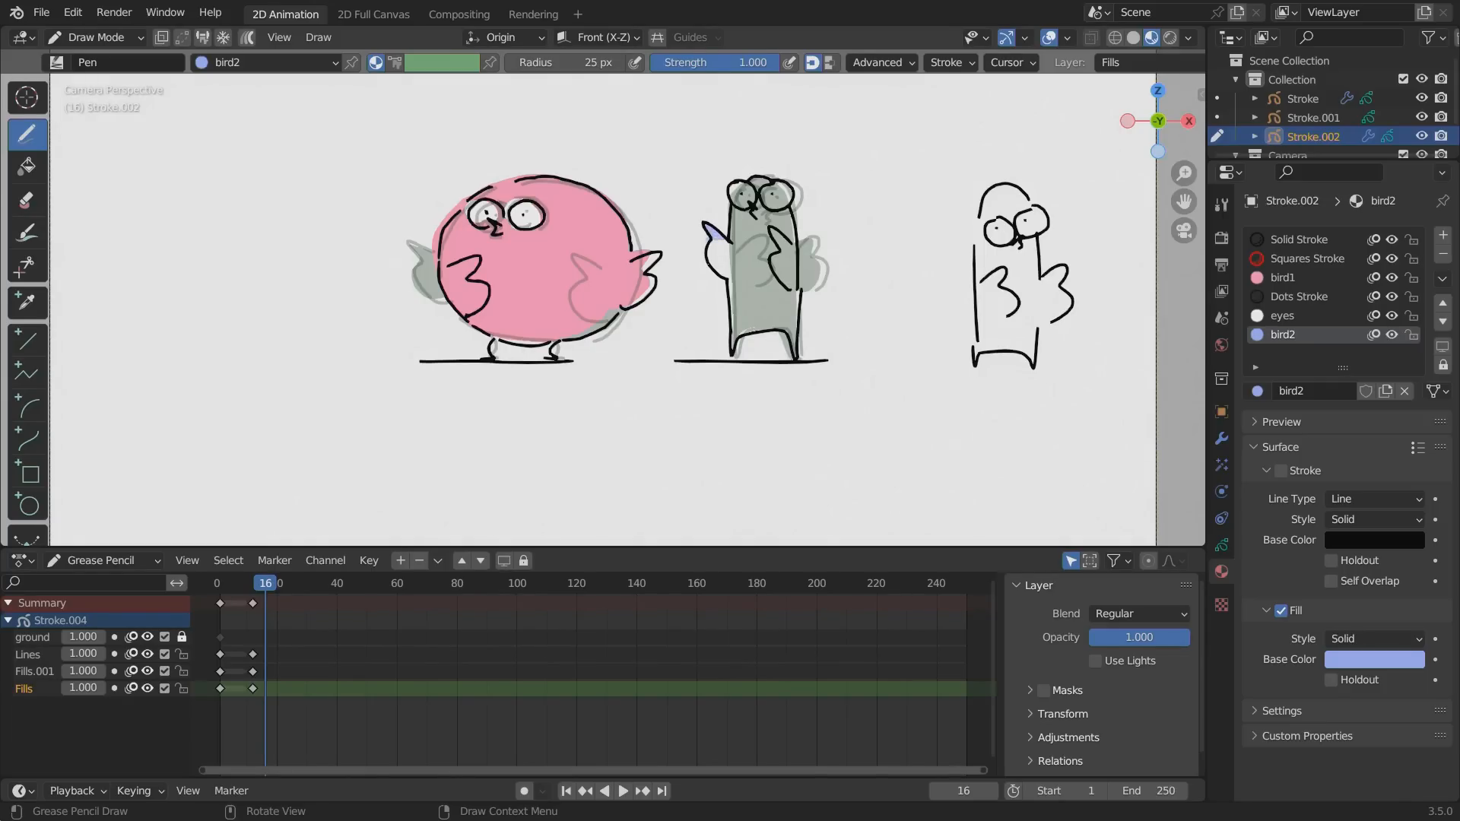
{"action": "mouse_move", "coordinate": [719, 237]}
{"action": "left_mouse_down"}
{"action": "mouse_move", "coordinate": [726, 320]}
{"action": "mouse_move", "coordinate": [780, 333]}
{"action": "left_mouse_up"}
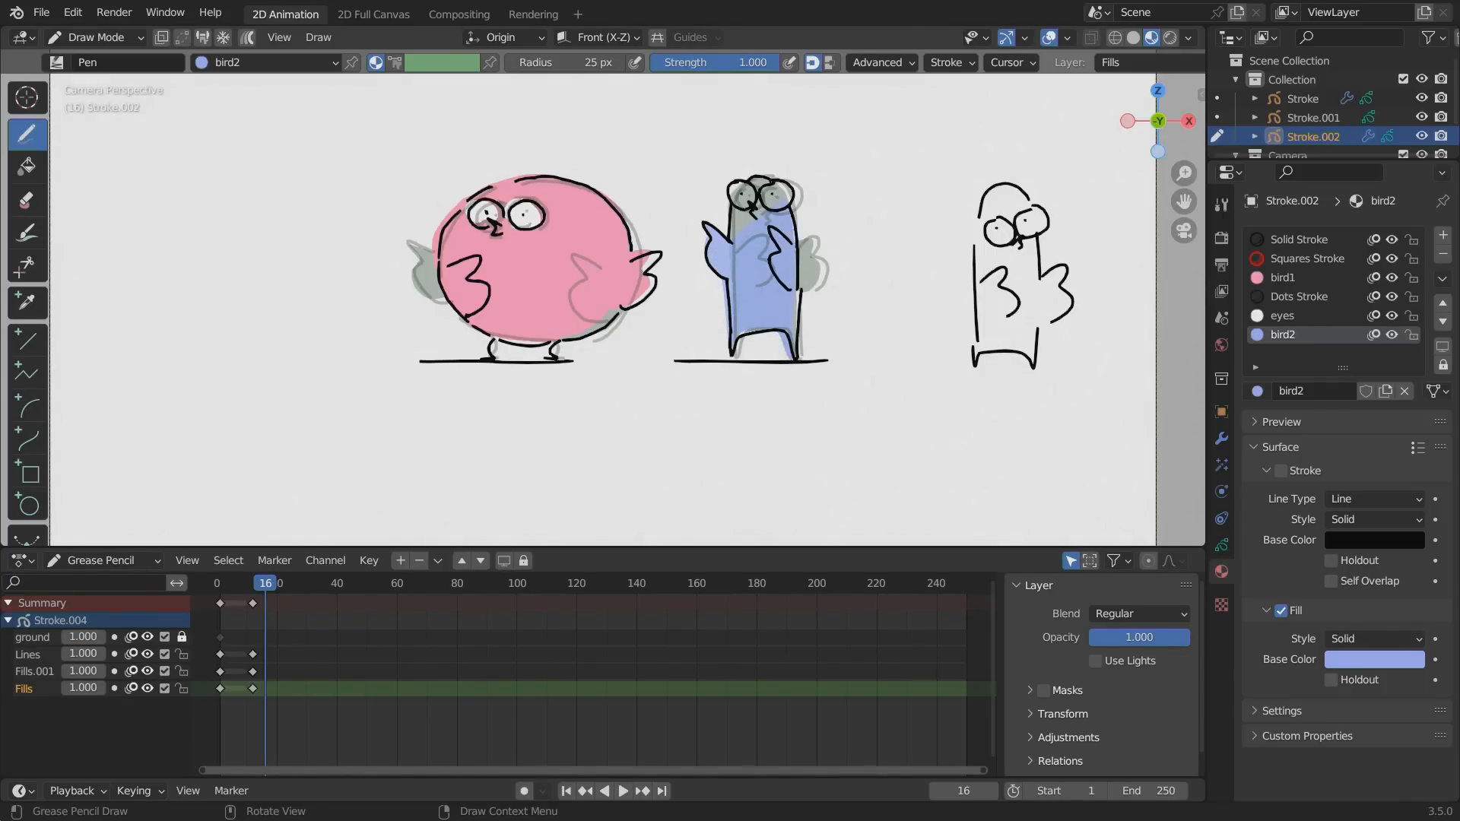
Paint the thin bird's eyes with the eyes material on the Fills.001 layer in both keyframe drawings.
{"action": "left_click", "coordinate": [1280, 316]}
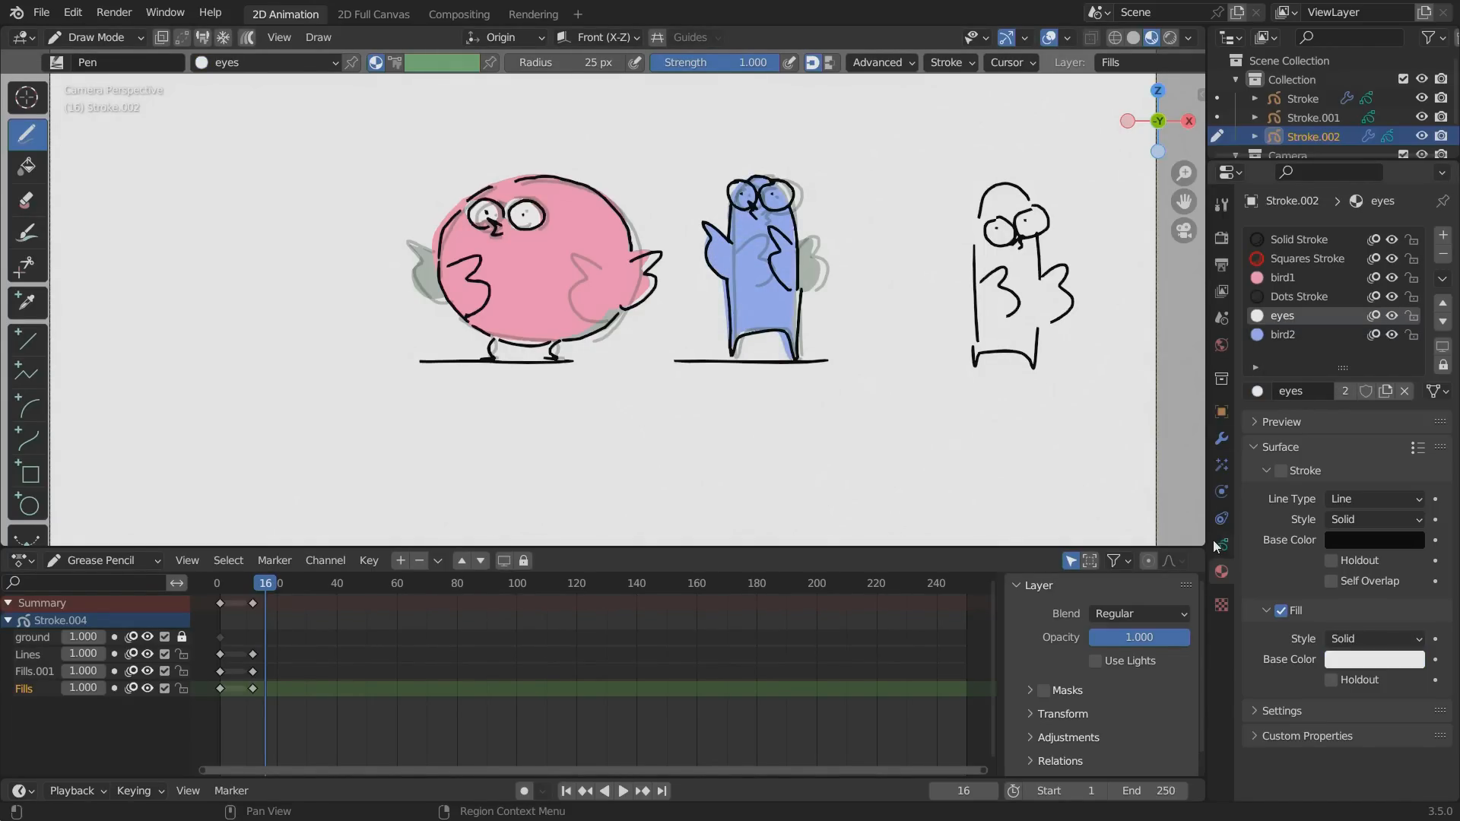
{"action": "left_click", "coordinate": [1221, 545]}
{"action": "left_click", "coordinate": [1293, 337]}
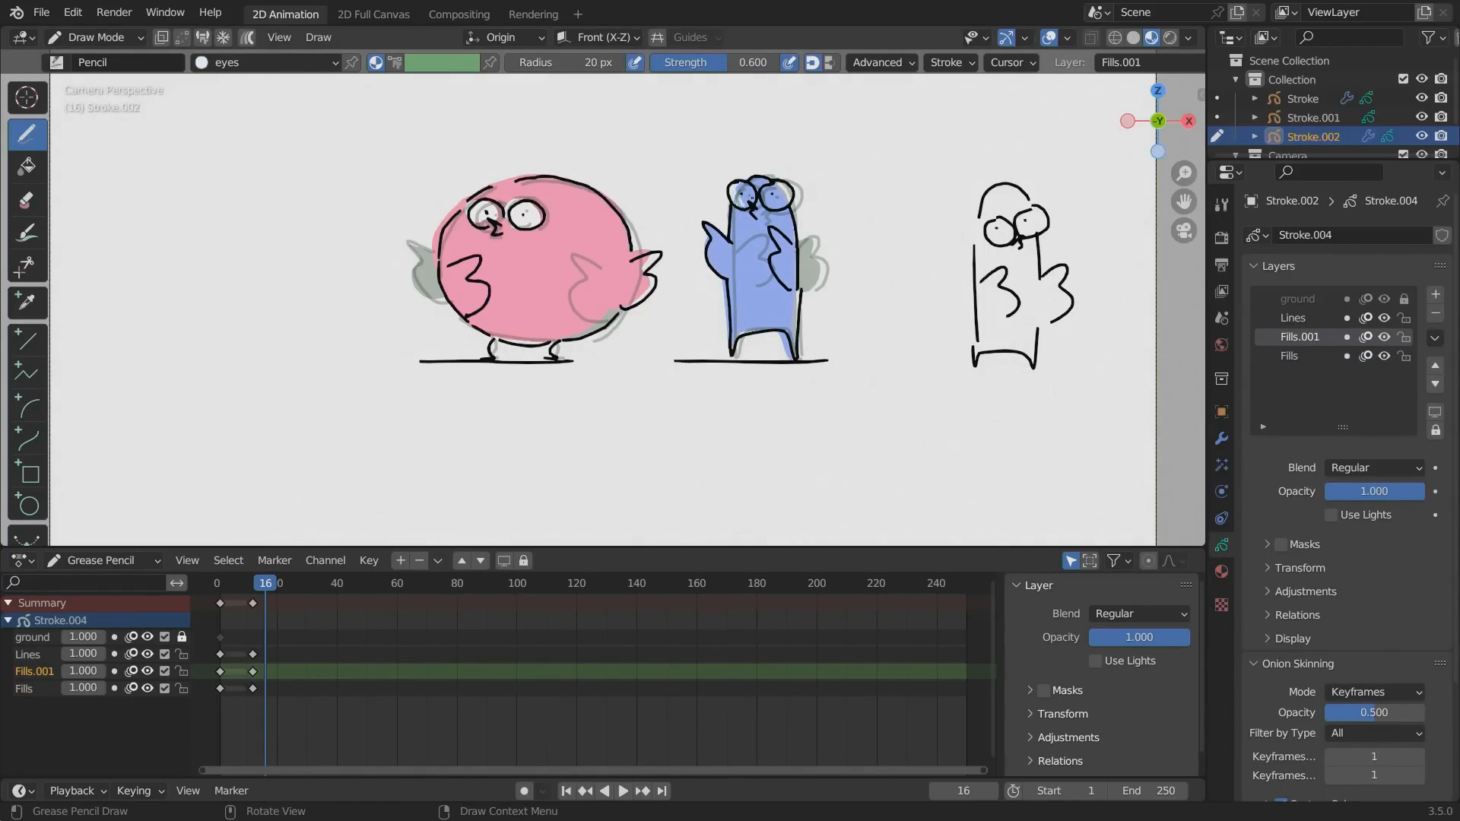
{"action": "left_click_drag", "start_coordinate": [258, 582], "coordinate": [223, 580]}
{"action": "mouse_move", "coordinate": [760, 199]}
{"action": "left_mouse_down"}
{"action": "mouse_move", "coordinate": [745, 190]}
{"action": "mouse_move", "coordinate": [788, 194]}
{"action": "mouse_move", "coordinate": [768, 187]}
{"action": "left_mouse_up"}
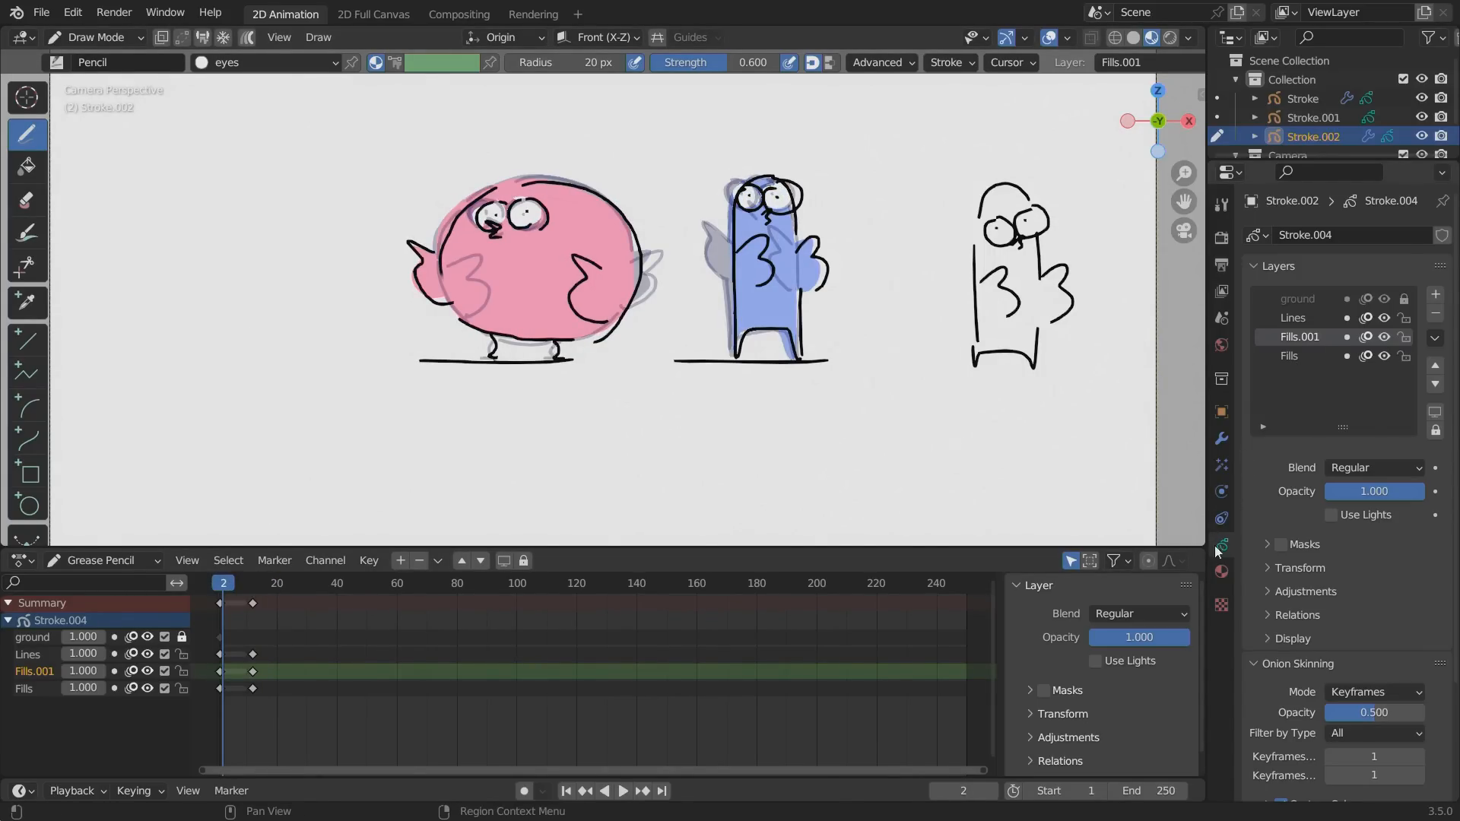
Add a new material to the thin bird and name it beck.
{"action": "left_click", "coordinate": [1222, 571]}
{"action": "left_click", "coordinate": [1443, 237]}
{"action": "left_click", "coordinate": [1308, 391]}
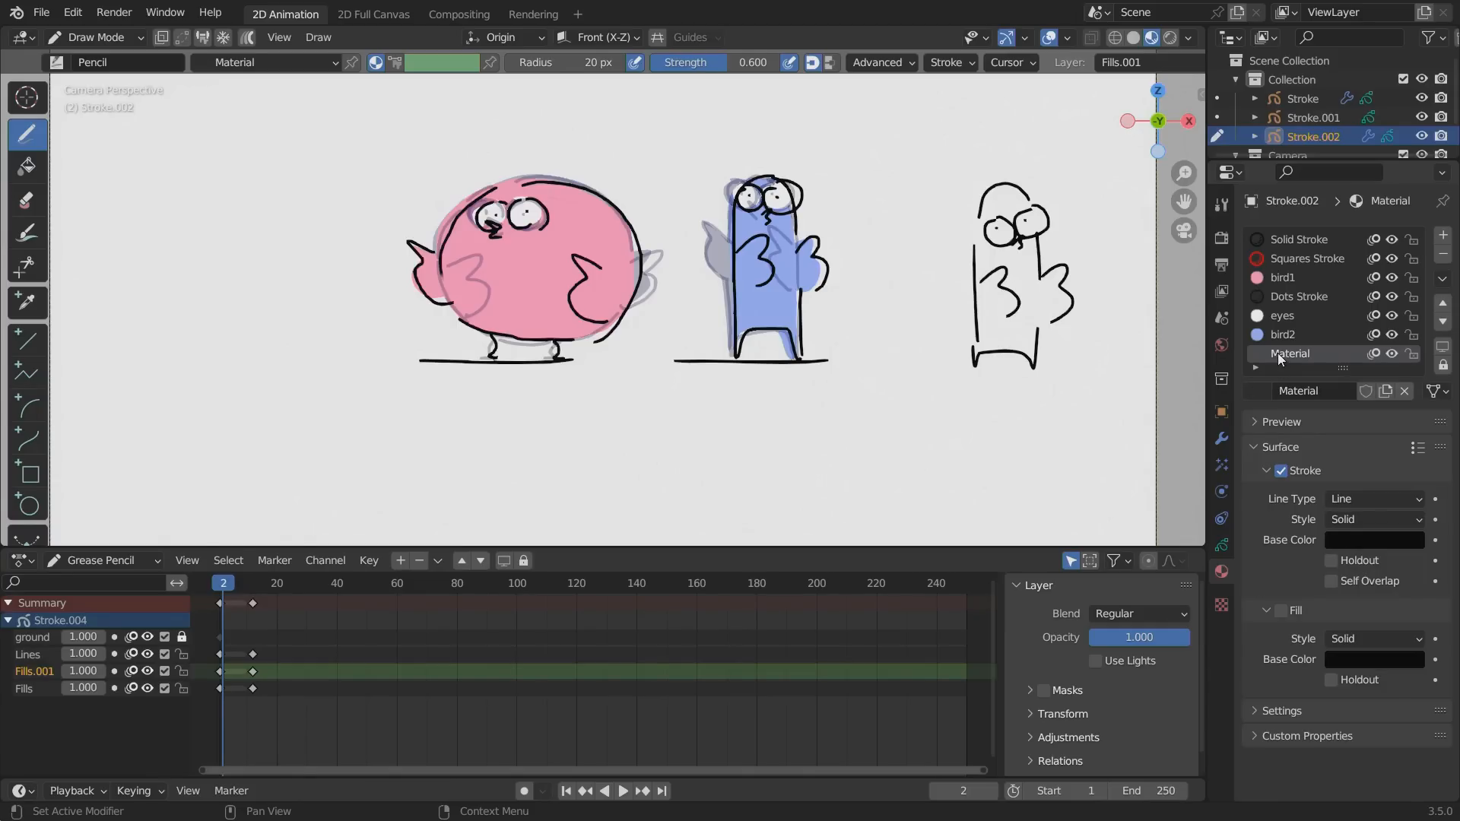
{"action": "double_click", "coordinate": [1288, 352]}
{"action": "type", "text": "beck"}
{"action": "key", "text": "Return"}
{"action": "left_click", "coordinate": [1275, 471]}
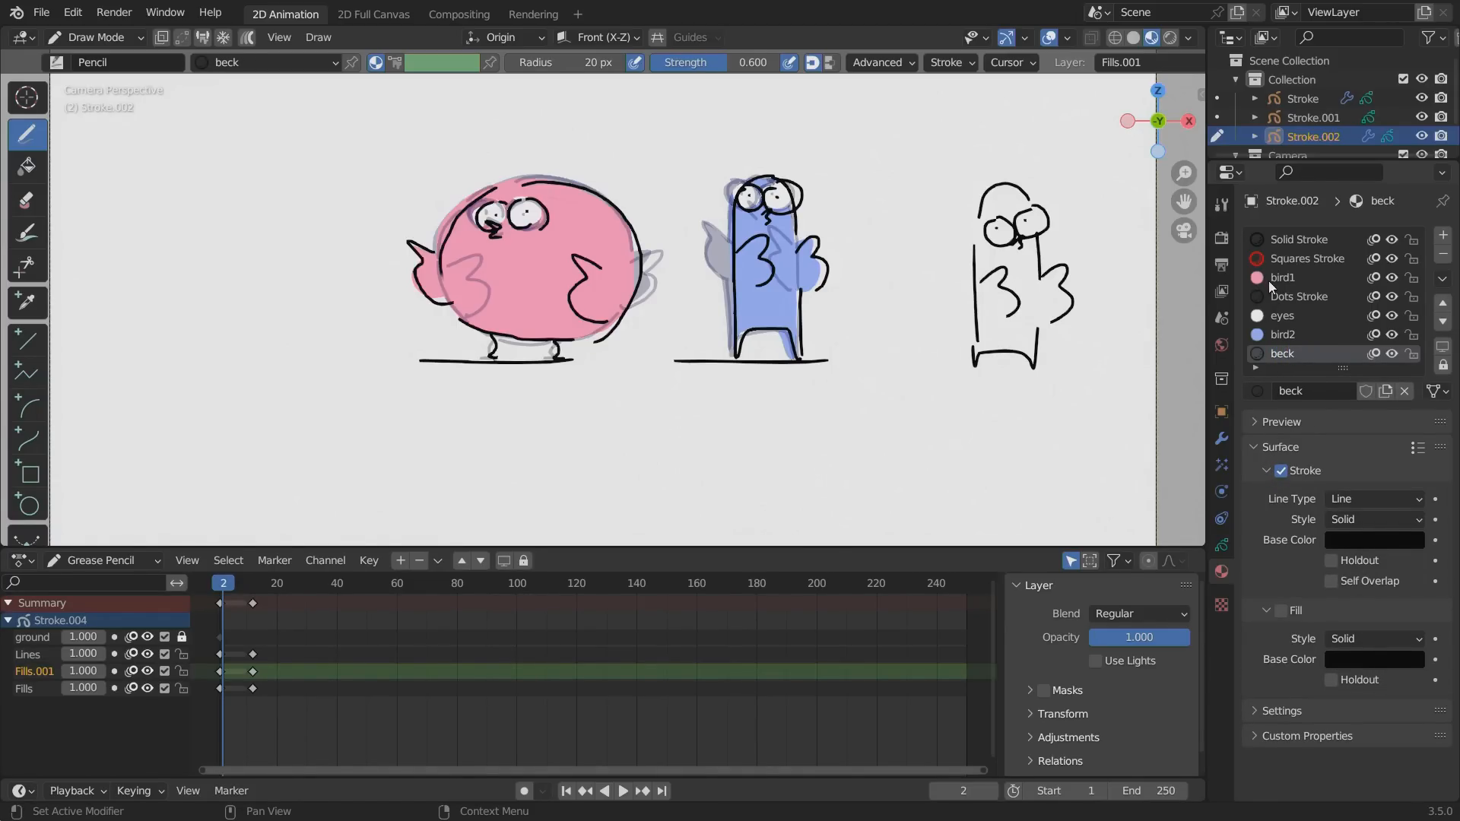
Turn off the beck material's stroke and enable its fill, using the bird2 material's surface settings as reference.
{"action": "left_click", "coordinate": [1278, 333]}
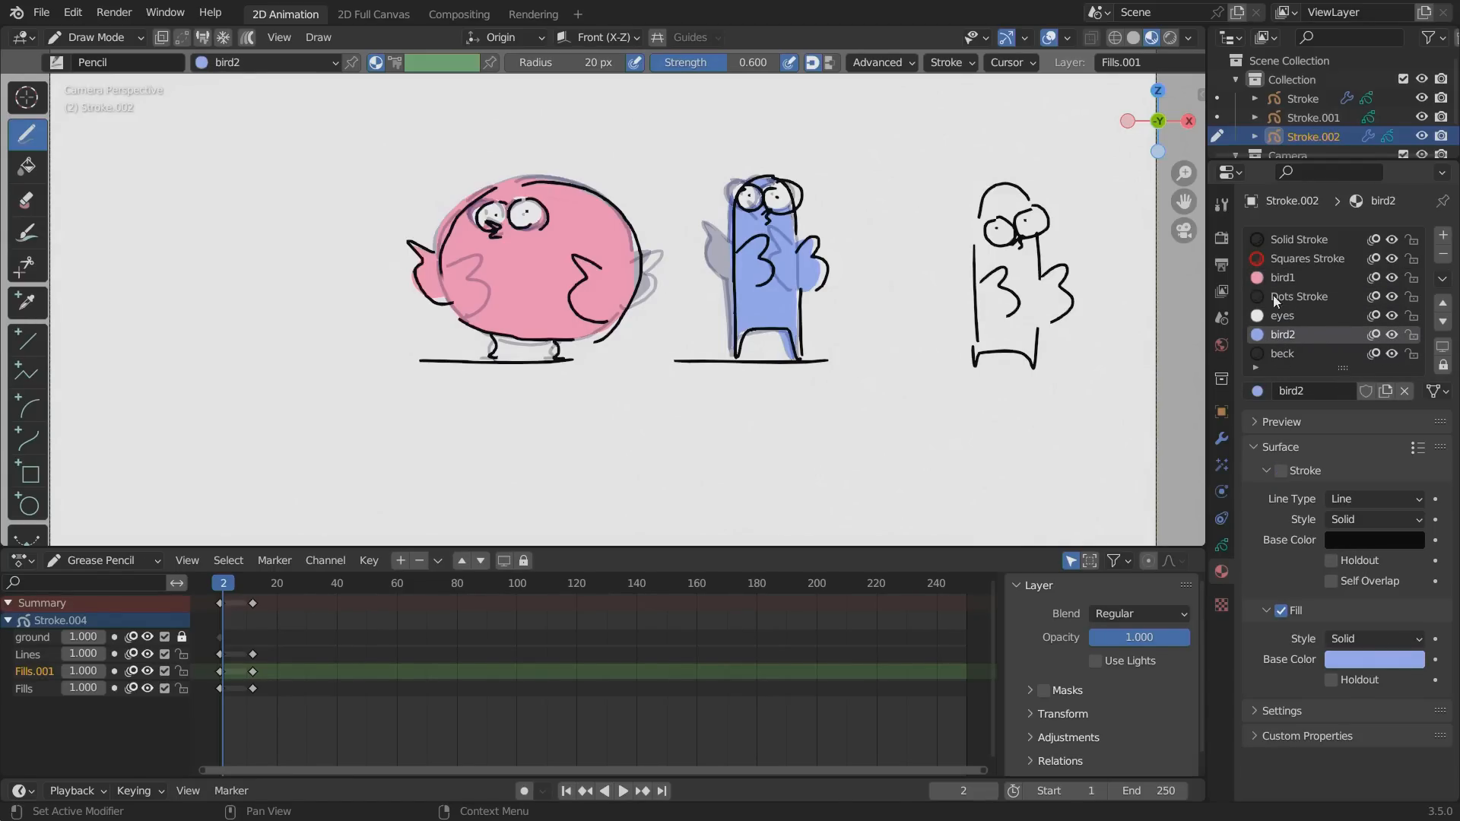
{"action": "left_click", "coordinate": [1278, 354]}
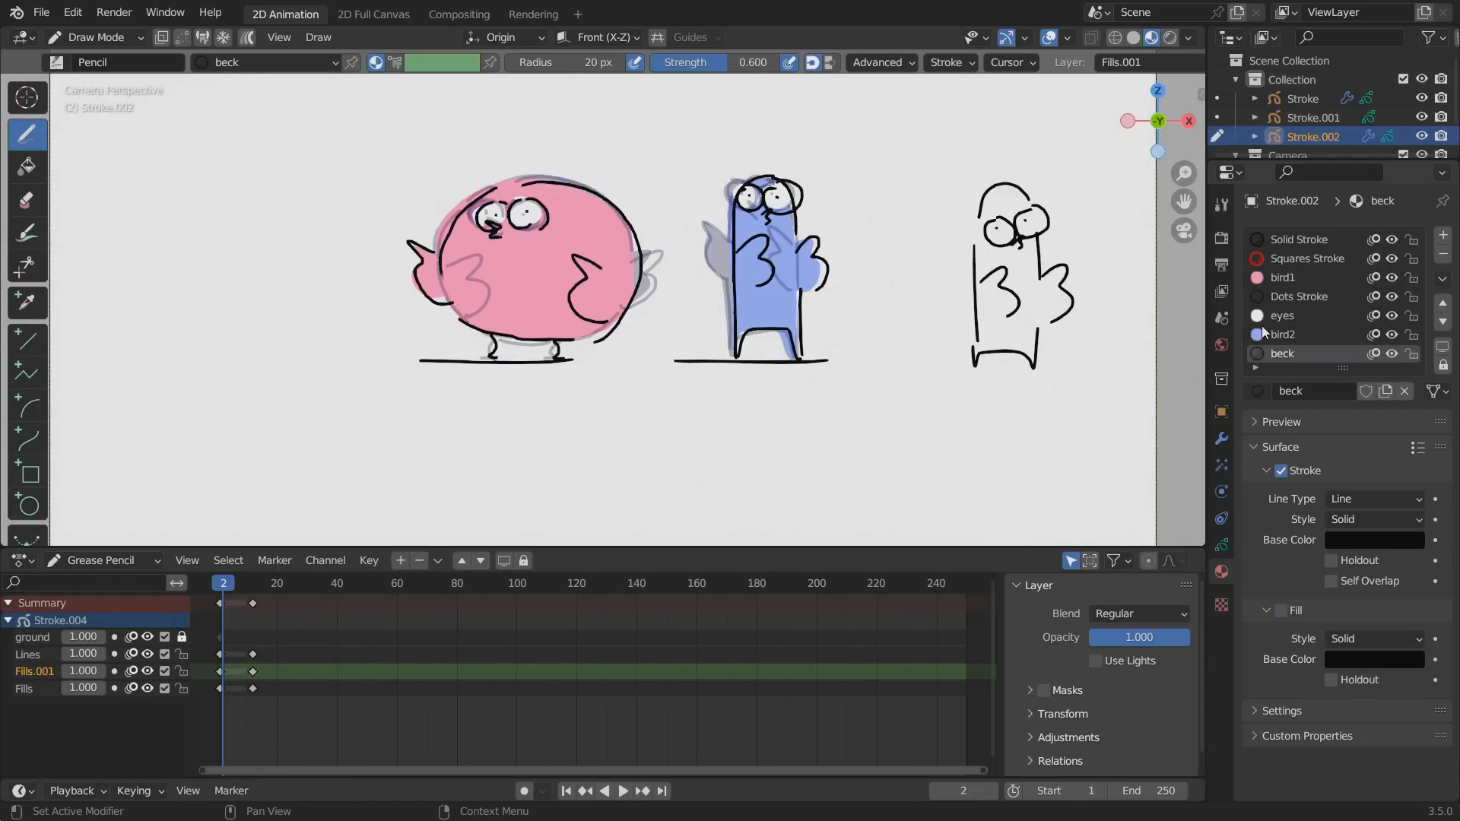
{"action": "left_click", "coordinate": [1266, 470]}
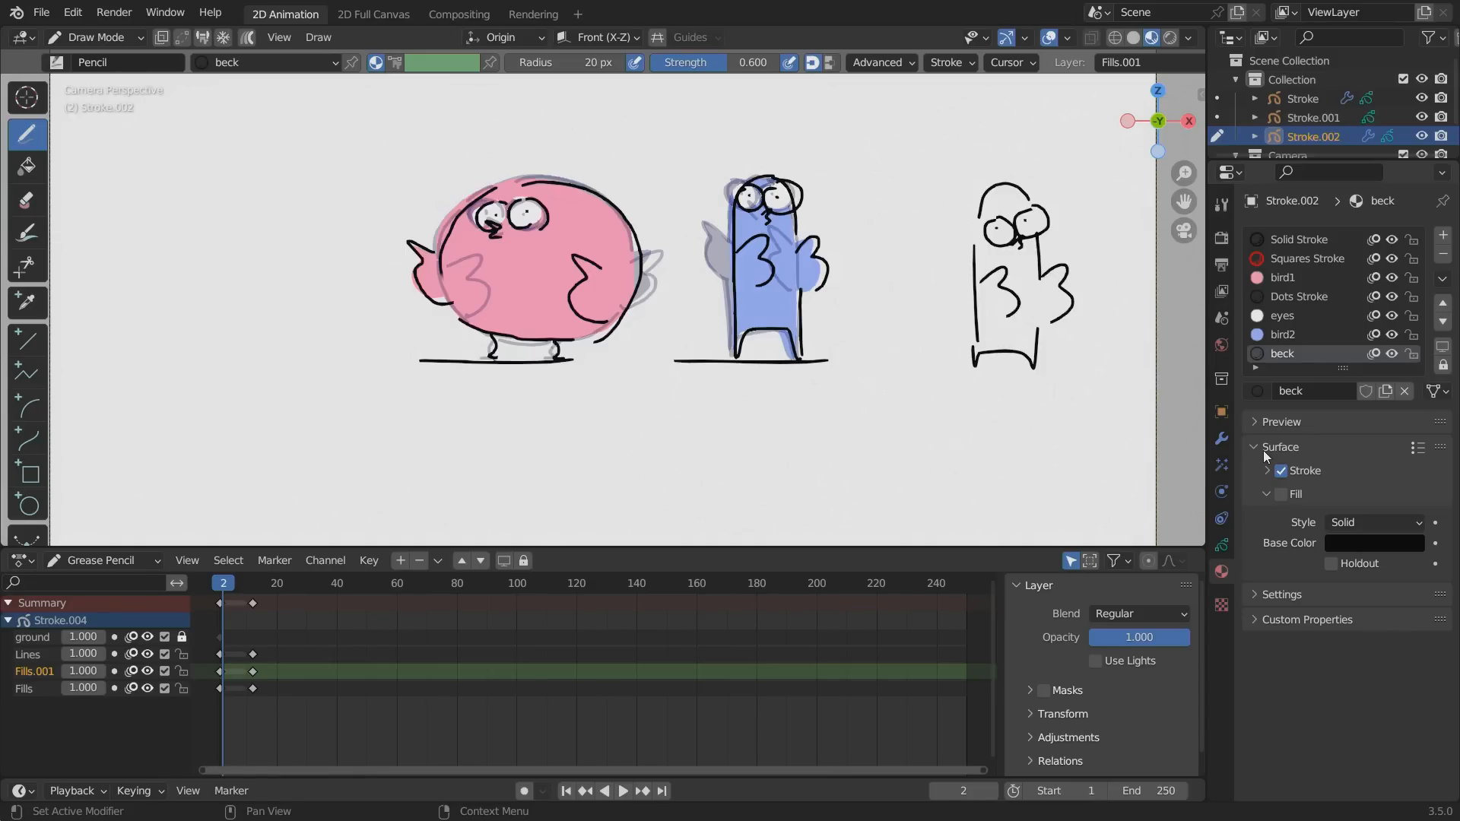
{"action": "left_click", "coordinate": [1268, 471]}
{"action": "left_click", "coordinate": [1266, 470]}
{"action": "left_click", "coordinate": [1280, 335]}
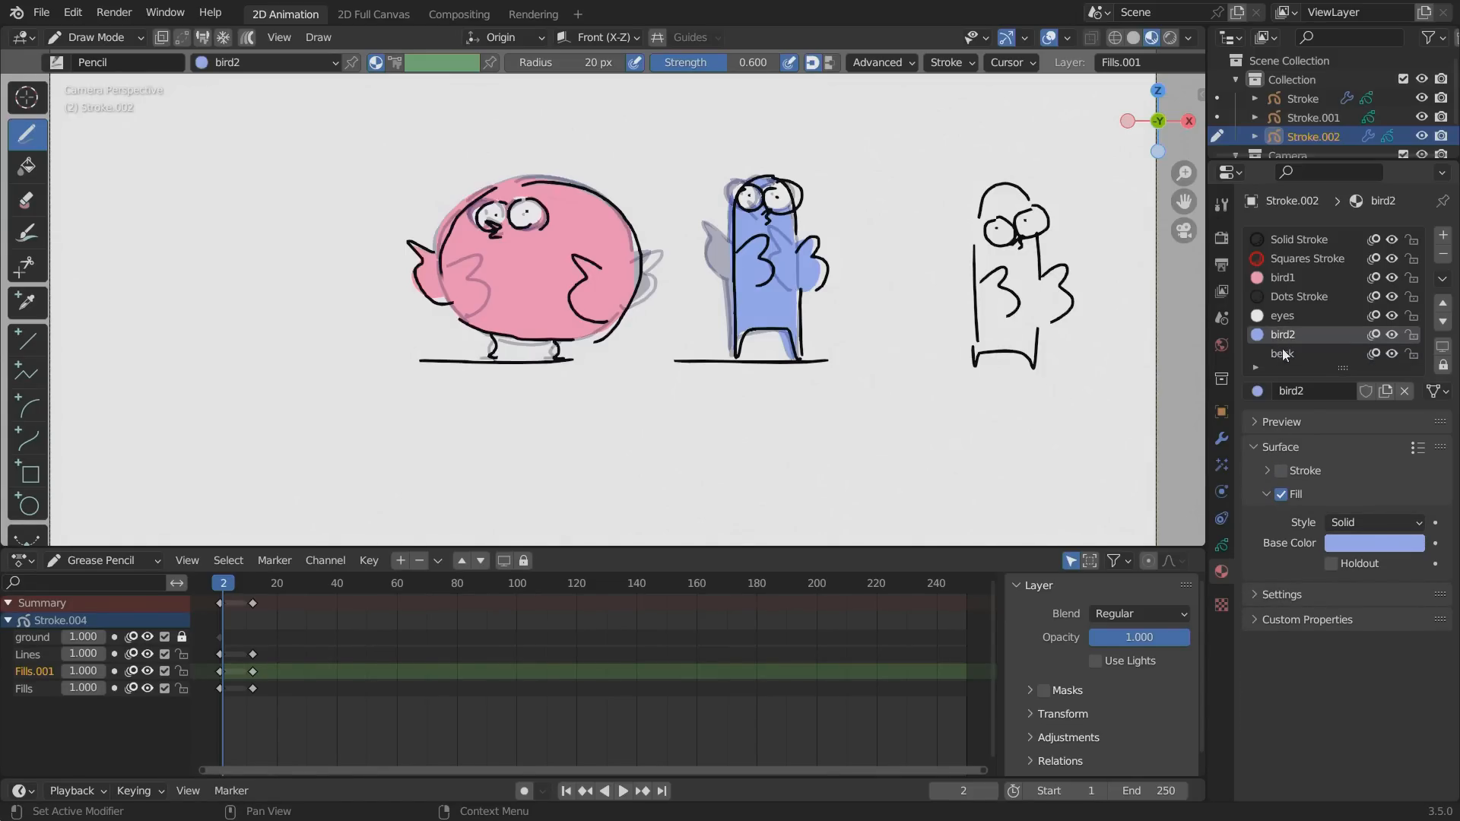
{"action": "left_click", "coordinate": [1282, 352]}
{"action": "left_click", "coordinate": [1282, 495]}
Set the beck material's fill base color to a light yellow-orange.
{"action": "left_click", "coordinate": [1338, 544]}
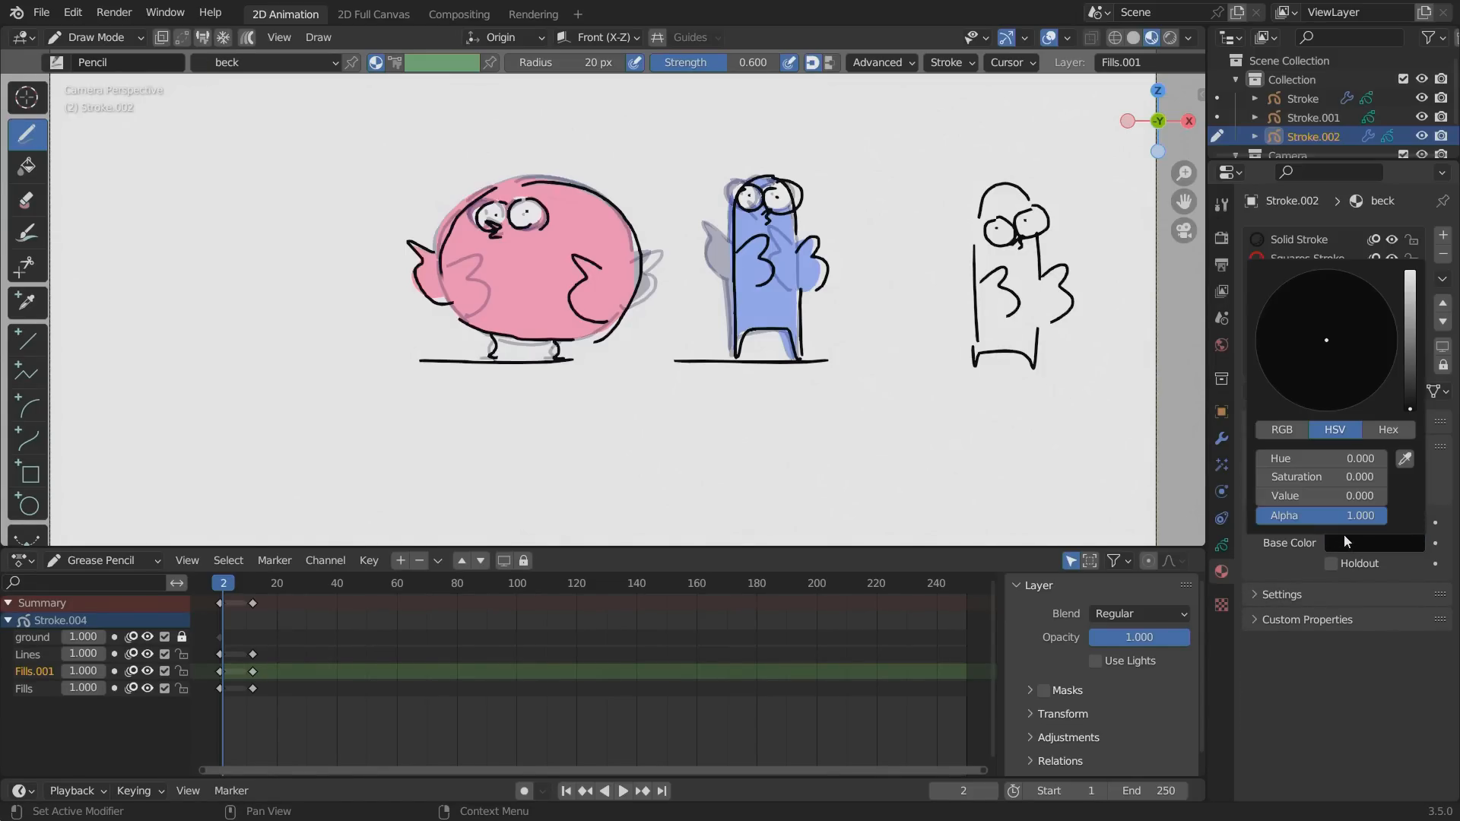
{"action": "left_click_drag", "start_coordinate": [1407, 297], "coordinate": [1409, 272]}
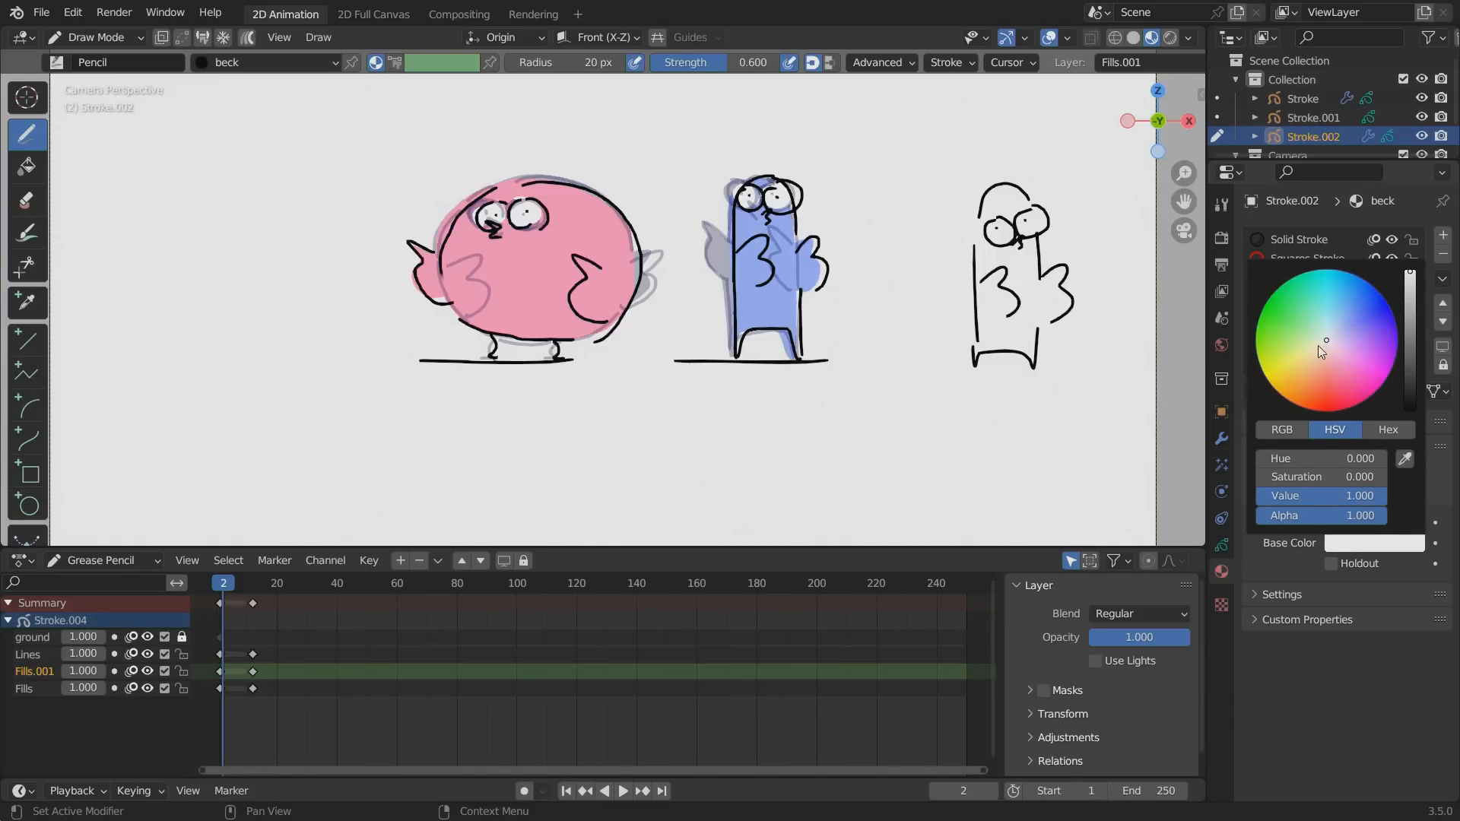
{"action": "mouse_move", "coordinate": [1316, 350]}
{"action": "left_mouse_down"}
{"action": "mouse_move", "coordinate": [1303, 343]}
{"action": "mouse_move", "coordinate": [1305, 367]}
{"action": "left_mouse_up"}
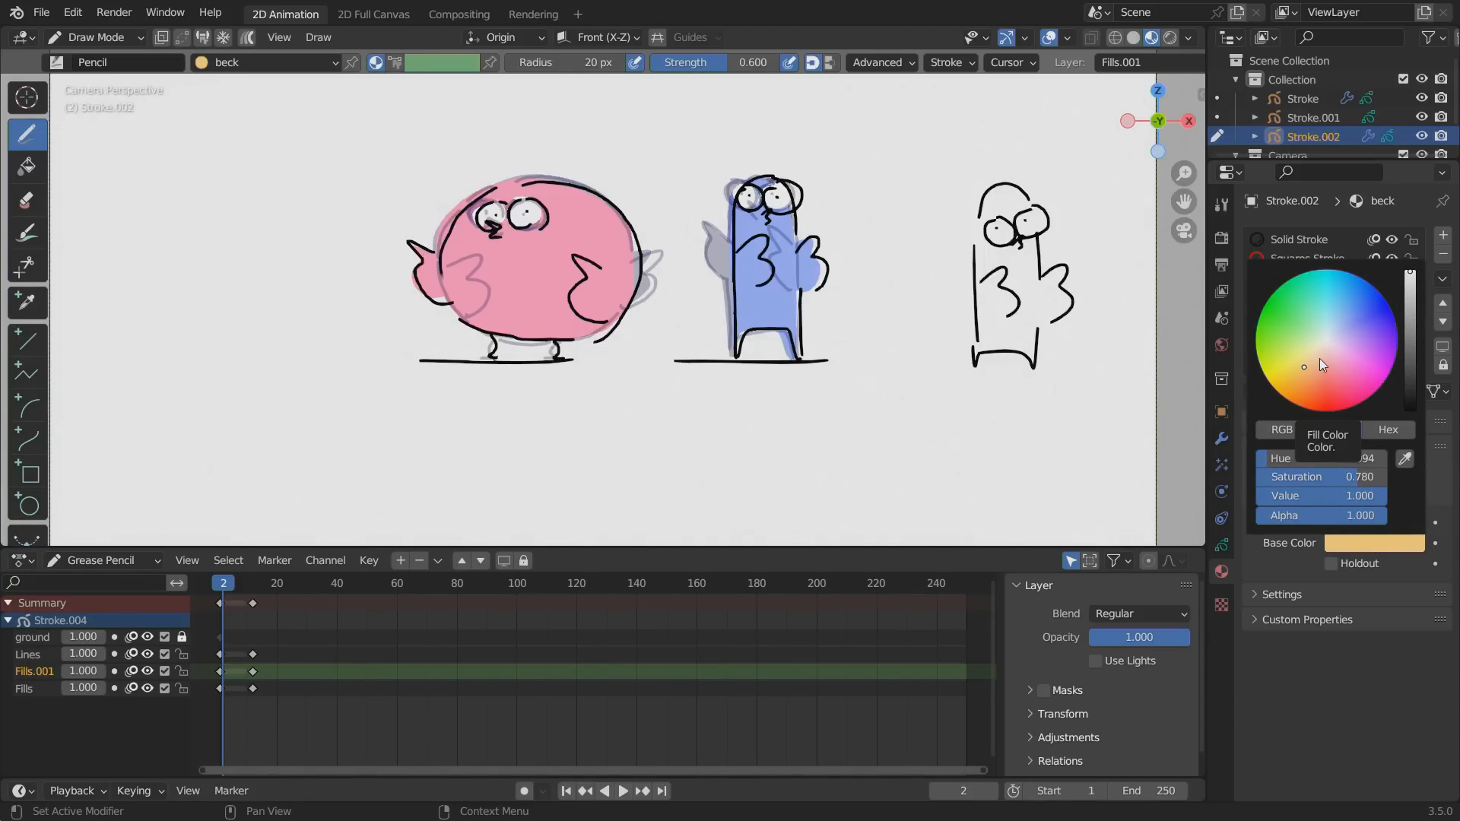
{"action": "left_click_drag", "start_coordinate": [1304, 362], "coordinate": [1308, 370]}
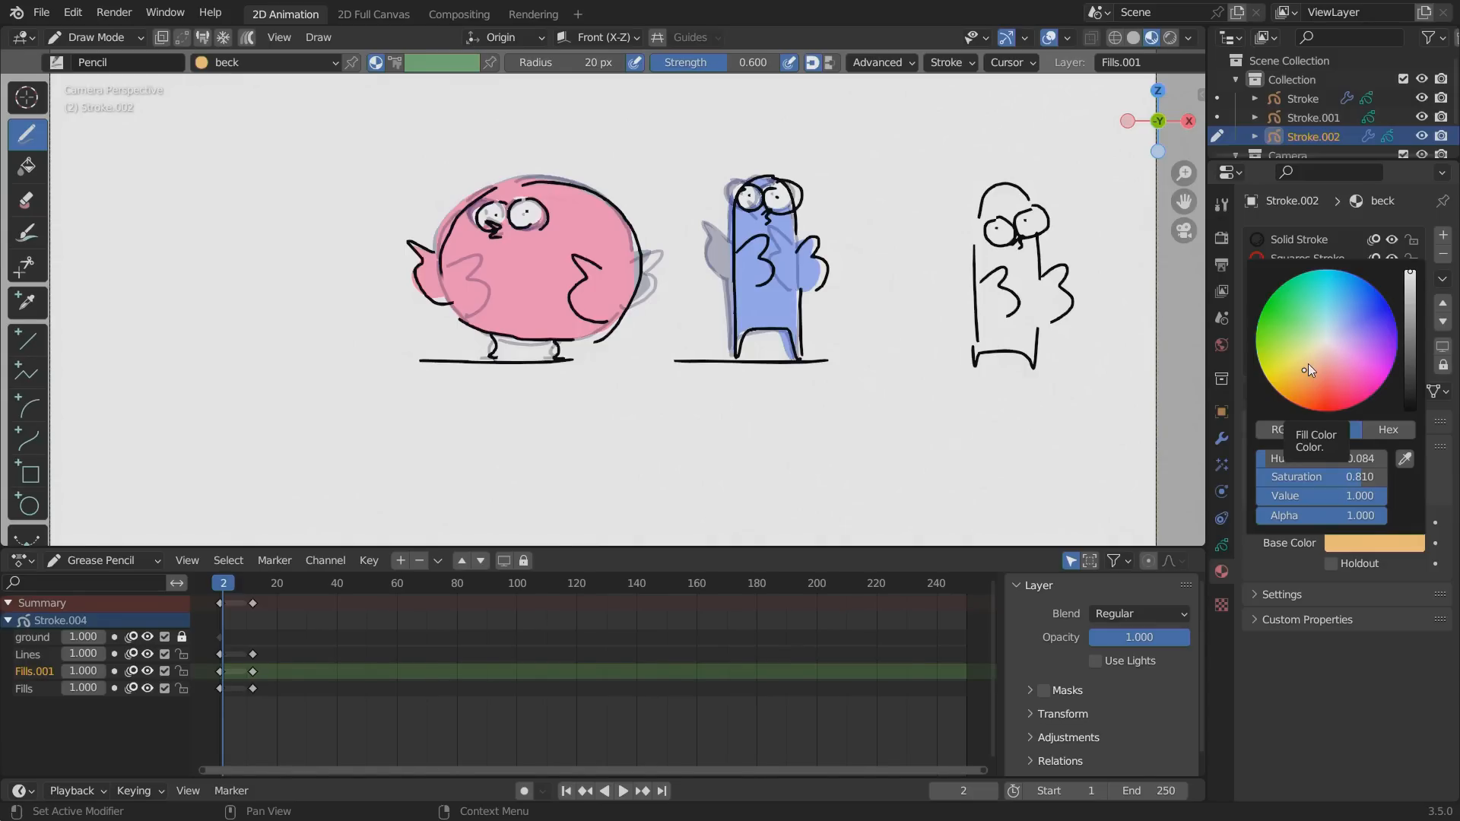
{"action": "left_click_drag", "start_coordinate": [1301, 363], "coordinate": [1306, 363]}
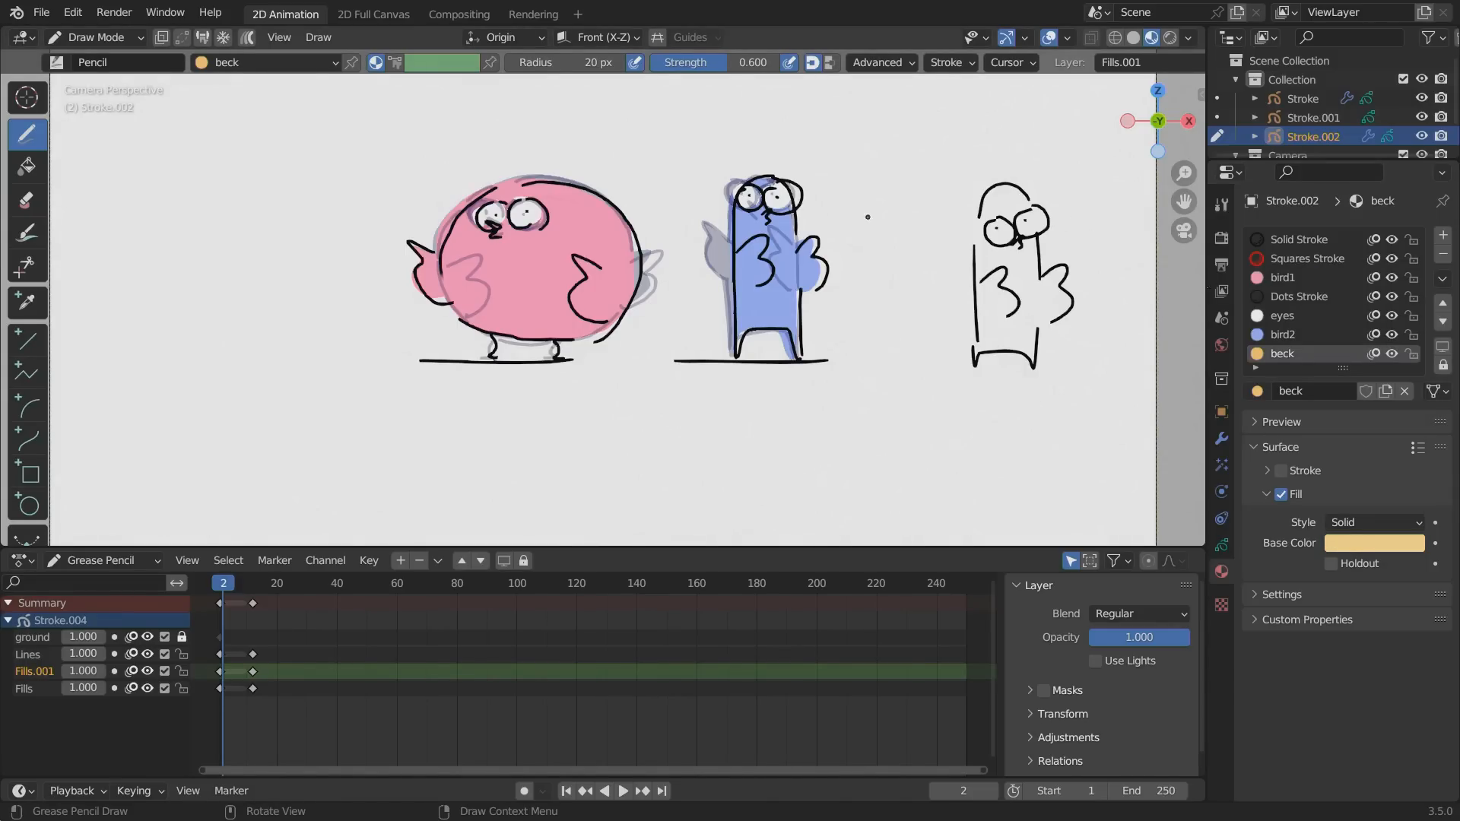
Paint the thin bird's beak with the beck material in the first drawing, and preview both drawings with the viewport overlays hidden.
{"action": "left_click", "coordinate": [1272, 335]}
{"action": "left_click", "coordinate": [1272, 353]}
{"action": "left_click_drag", "start_coordinate": [228, 586], "coordinate": [272, 586]}
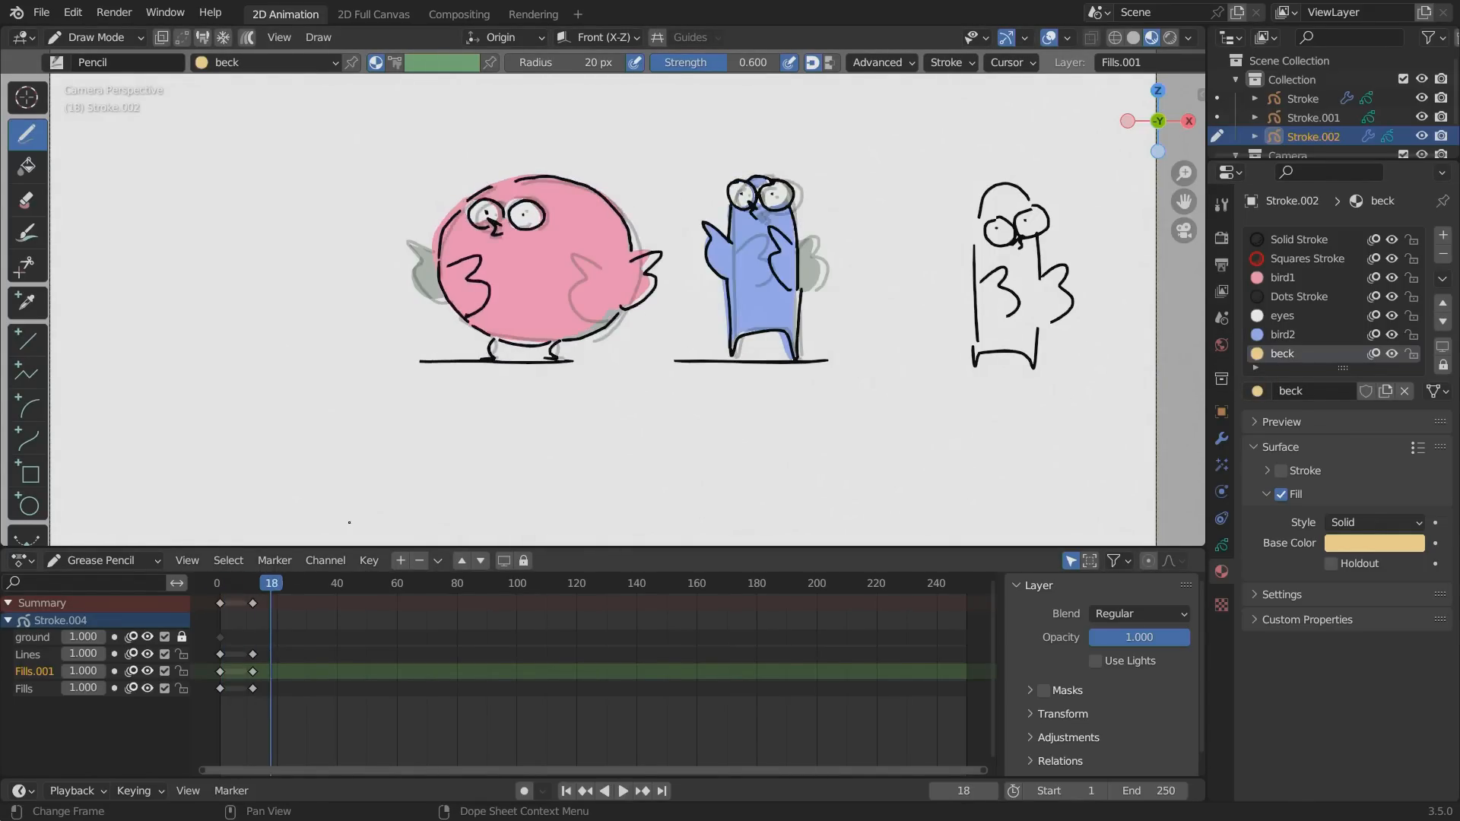
{"action": "left_click", "coordinate": [1048, 37]}
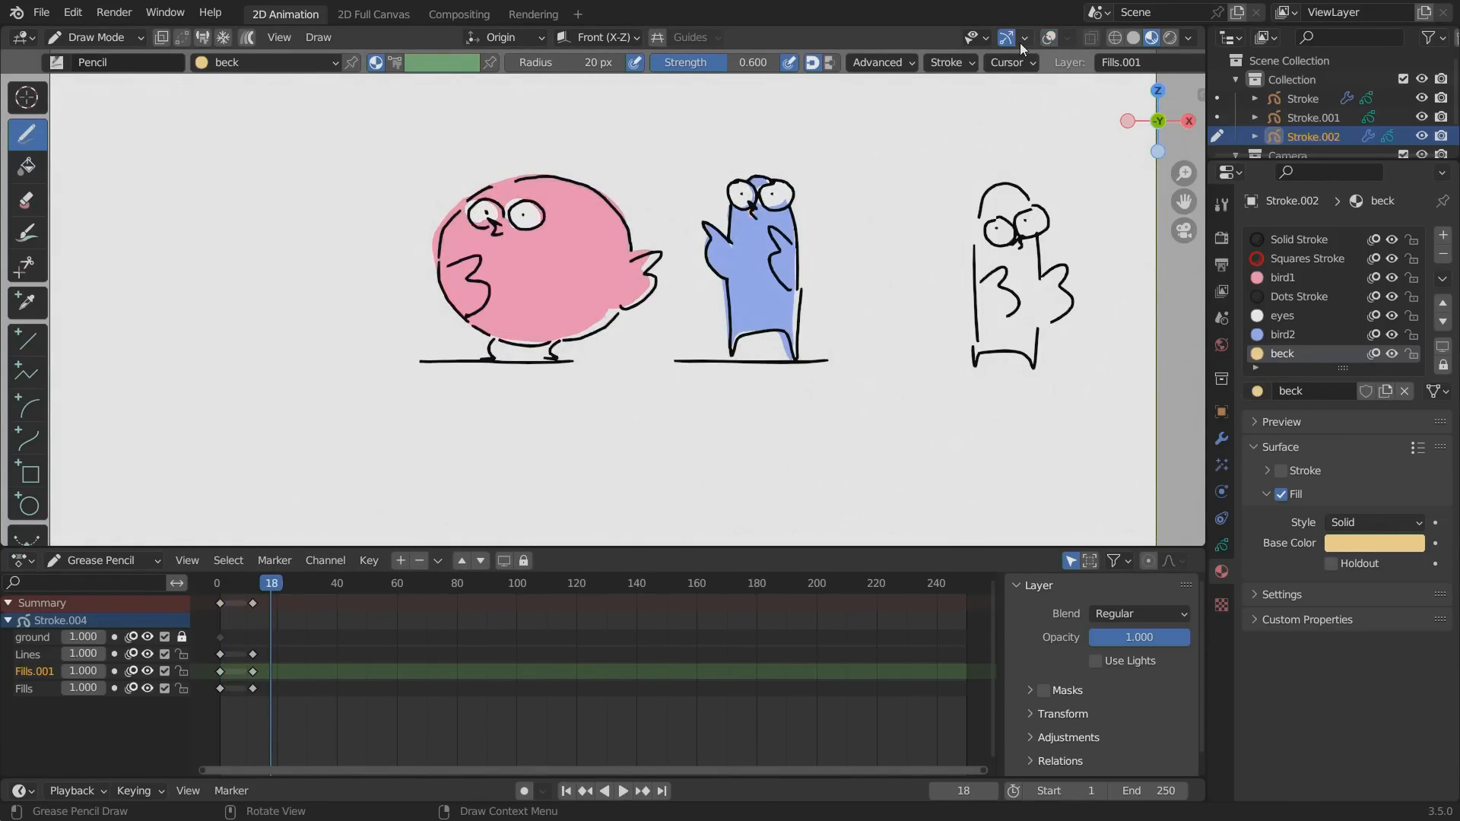
{"action": "key", "text": "space"}
{"action": "left_click_drag", "start_coordinate": [279, 590], "coordinate": [238, 588]}
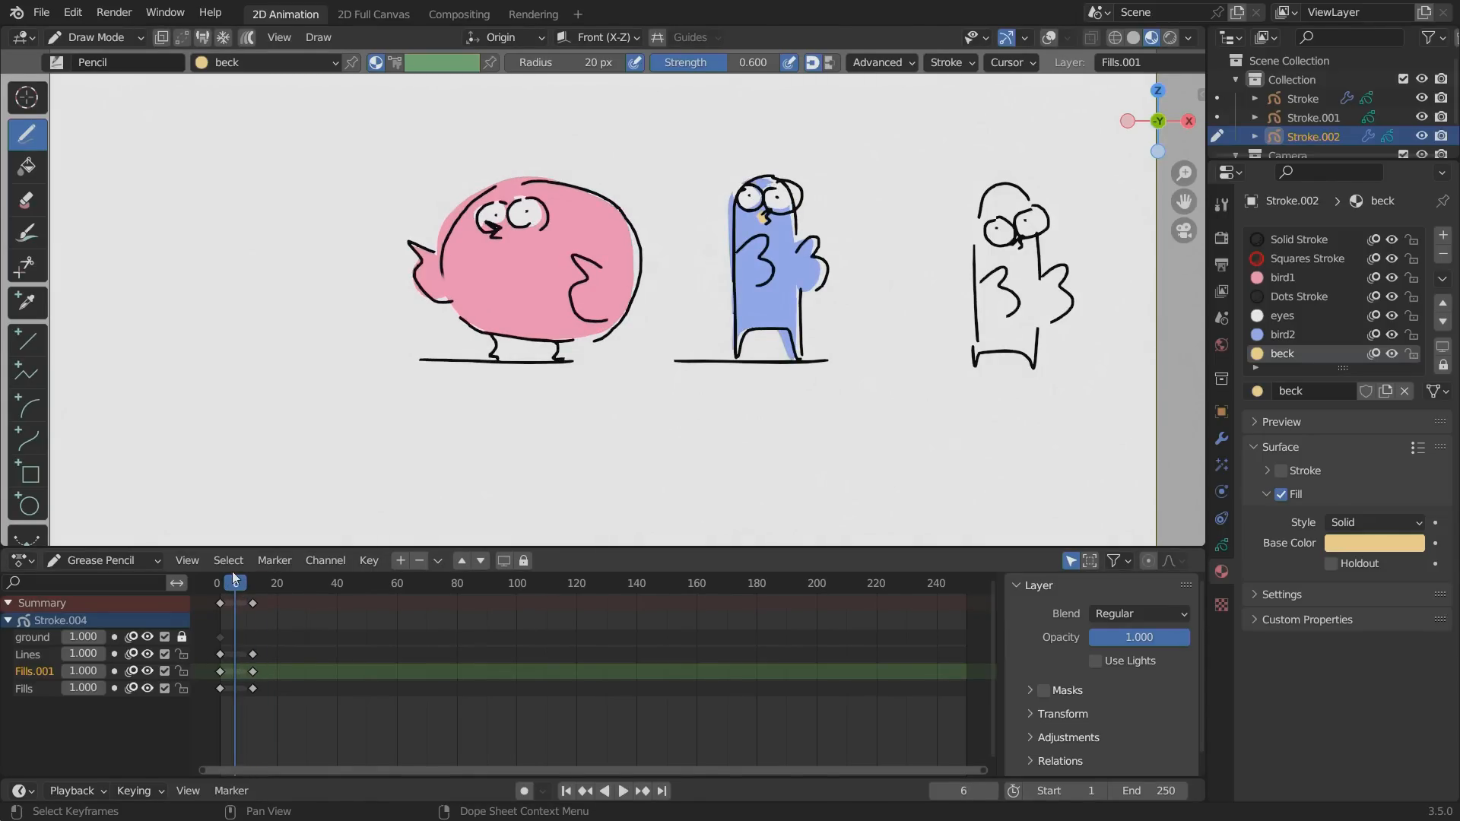
Try a pink fill on the beck material and settle on a light yellow base color.
{"action": "left_click", "coordinate": [1336, 542]}
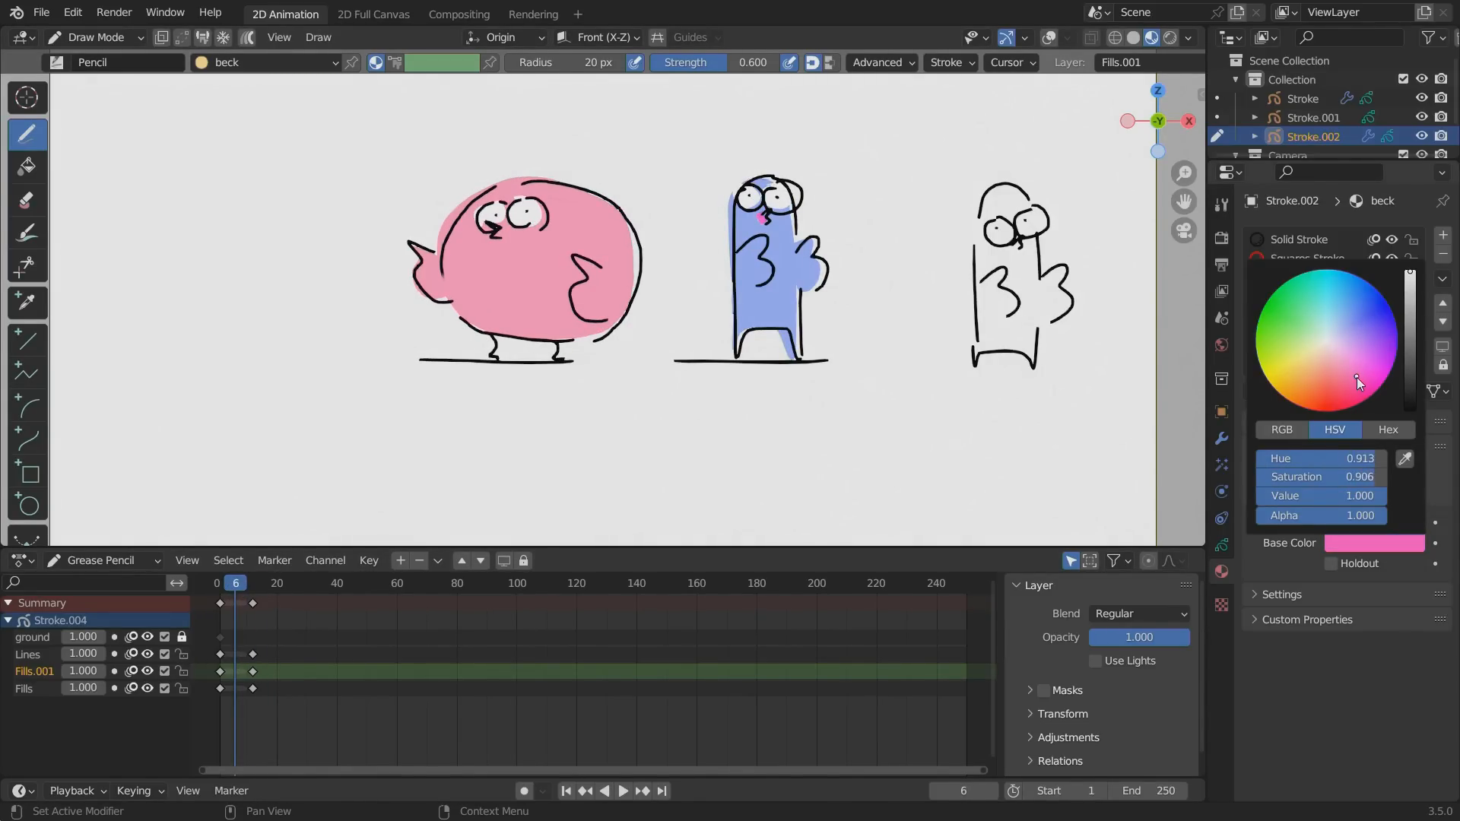
{"action": "left_click_drag", "start_coordinate": [1357, 377], "coordinate": [1358, 378]}
{"action": "mouse_move", "coordinate": [236, 584]}
{"action": "left_mouse_down"}
{"action": "mouse_move", "coordinate": [263, 583]}
{"action": "mouse_move", "coordinate": [223, 583]}
{"action": "left_mouse_up"}
{"action": "left_click", "coordinate": [1375, 546]}
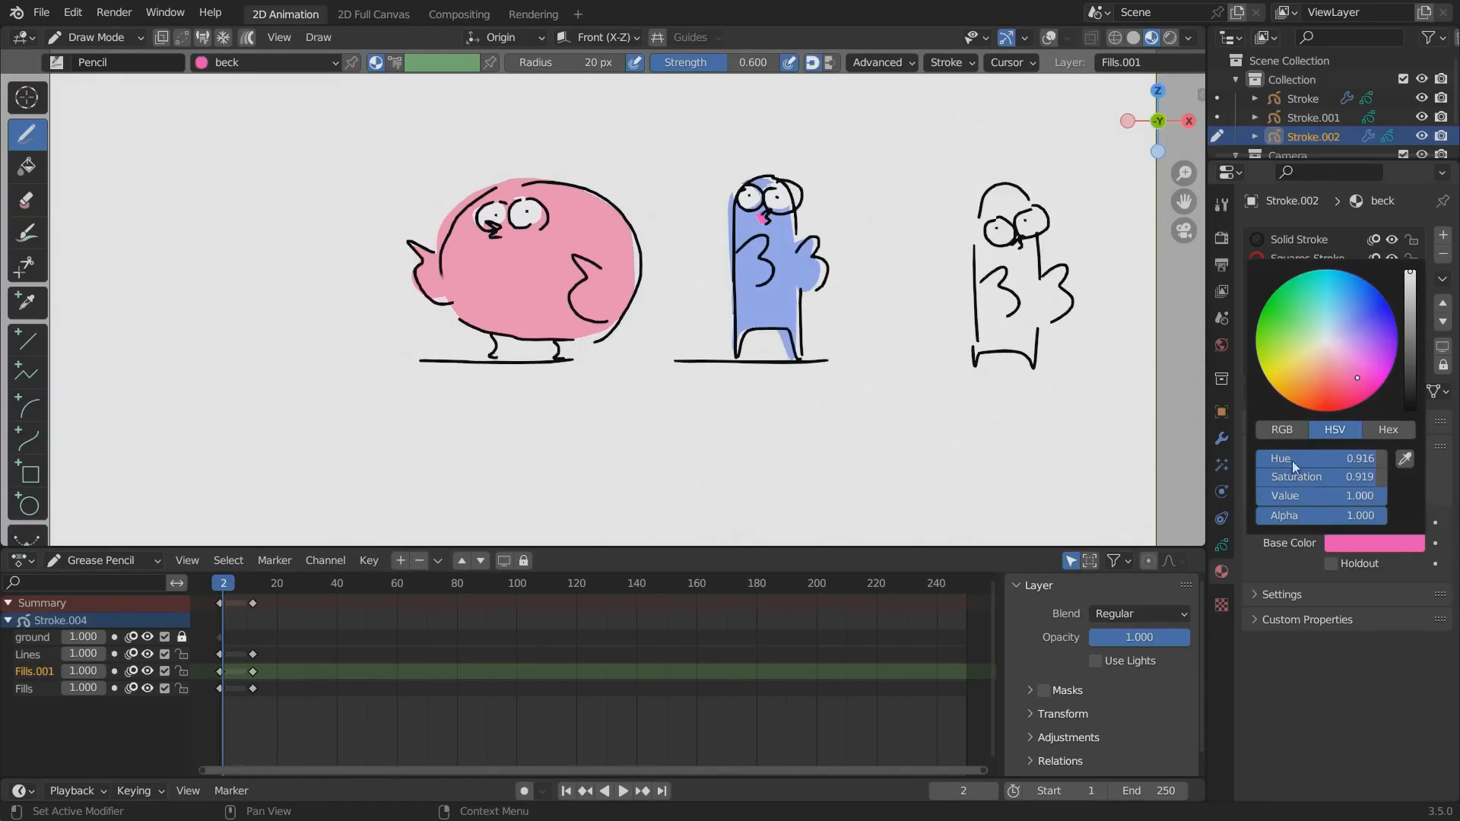
{"action": "left_click_drag", "start_coordinate": [1311, 353], "coordinate": [1292, 356]}
{"action": "key", "text": "space"}
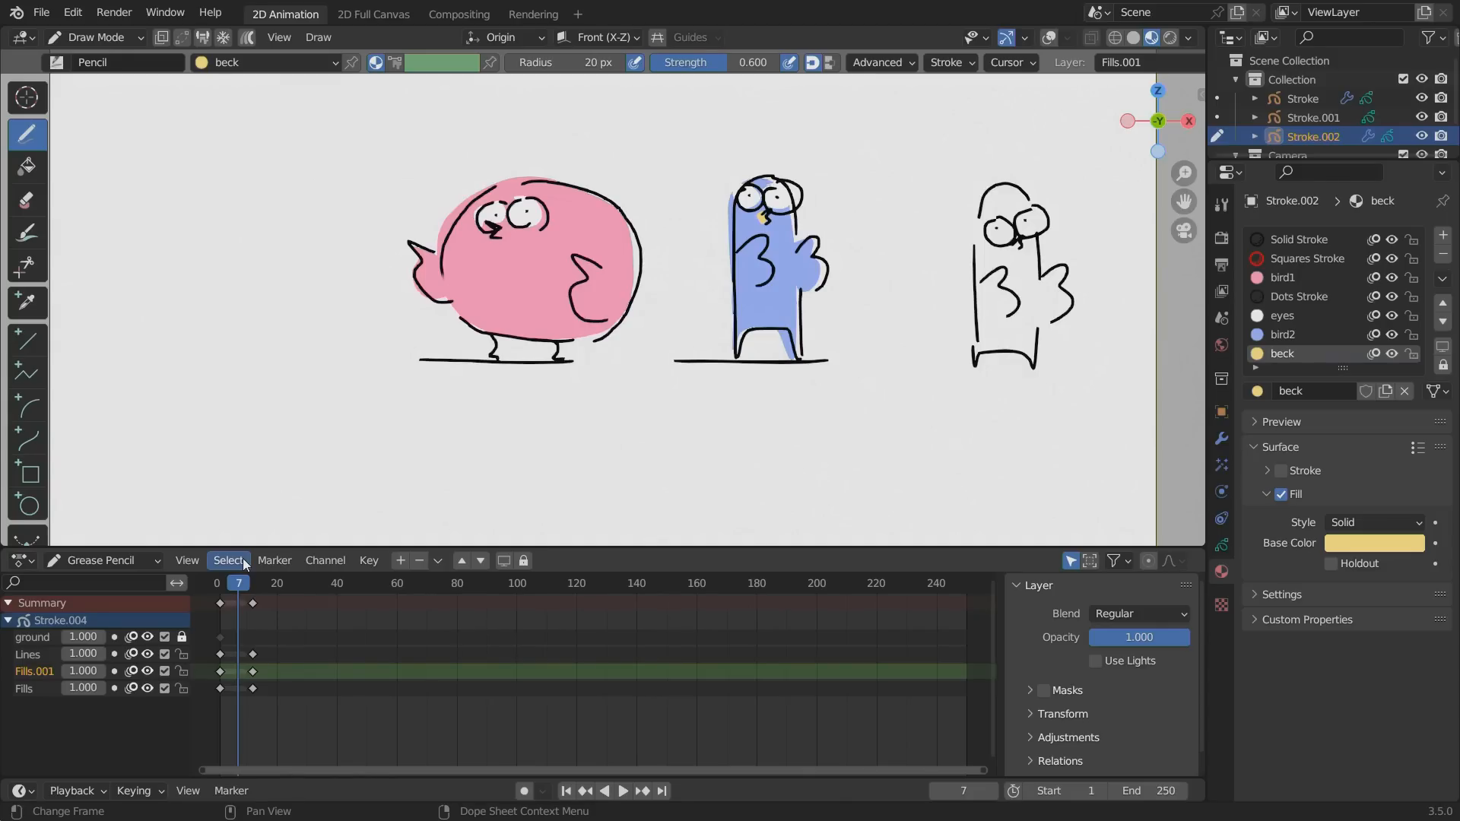
Switch drawing to the round pink bird and assign the existing beck material in a new material slot.
{"action": "left_click", "coordinate": [108, 38]}
{"action": "left_click", "coordinate": [80, 120]}
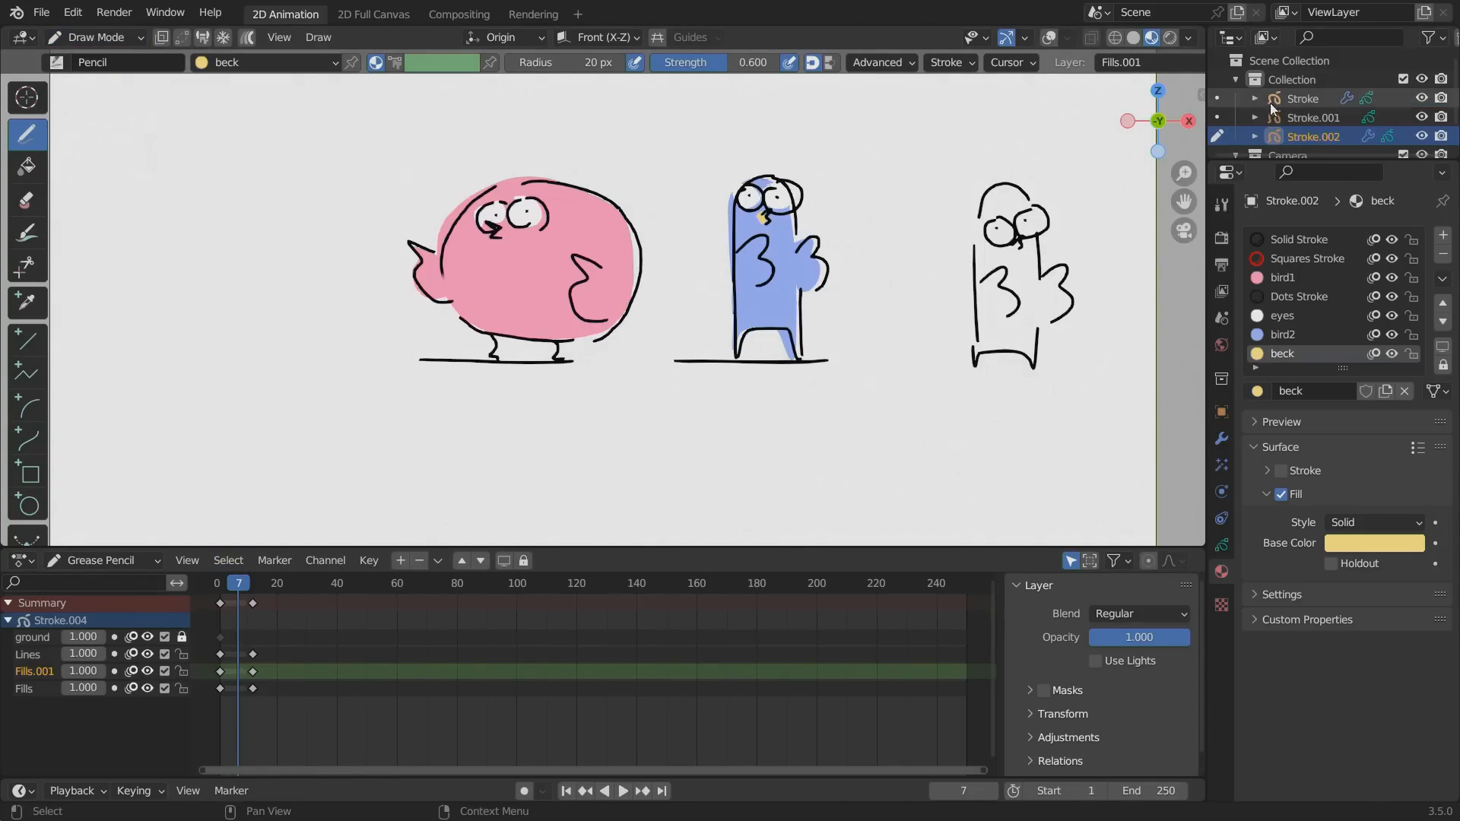
{"action": "left_click", "coordinate": [1300, 99]}
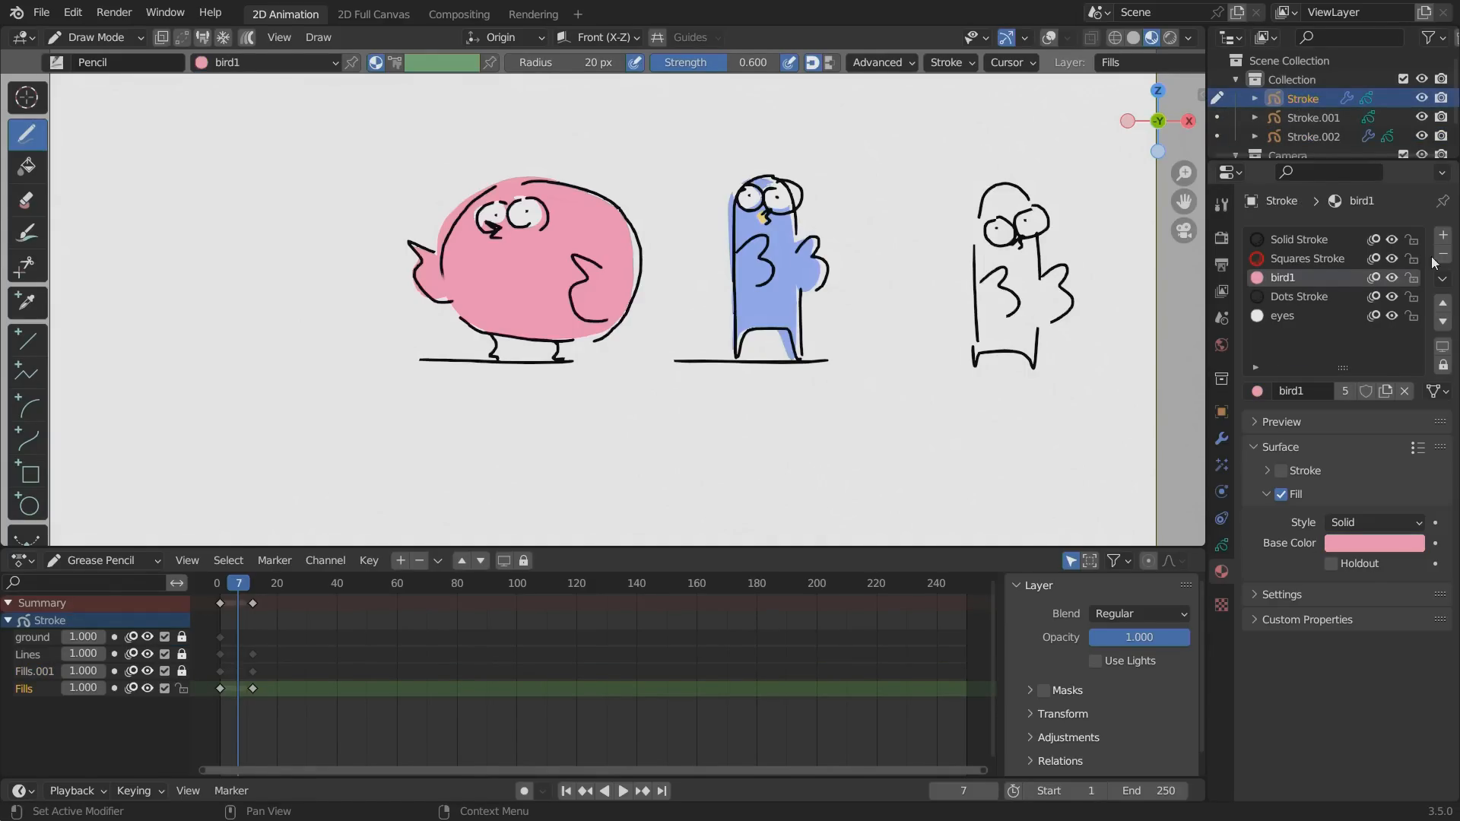
{"action": "left_click", "coordinate": [1442, 235]}
{"action": "left_click", "coordinate": [1256, 390]}
{"action": "left_click", "coordinate": [1041, 420]}
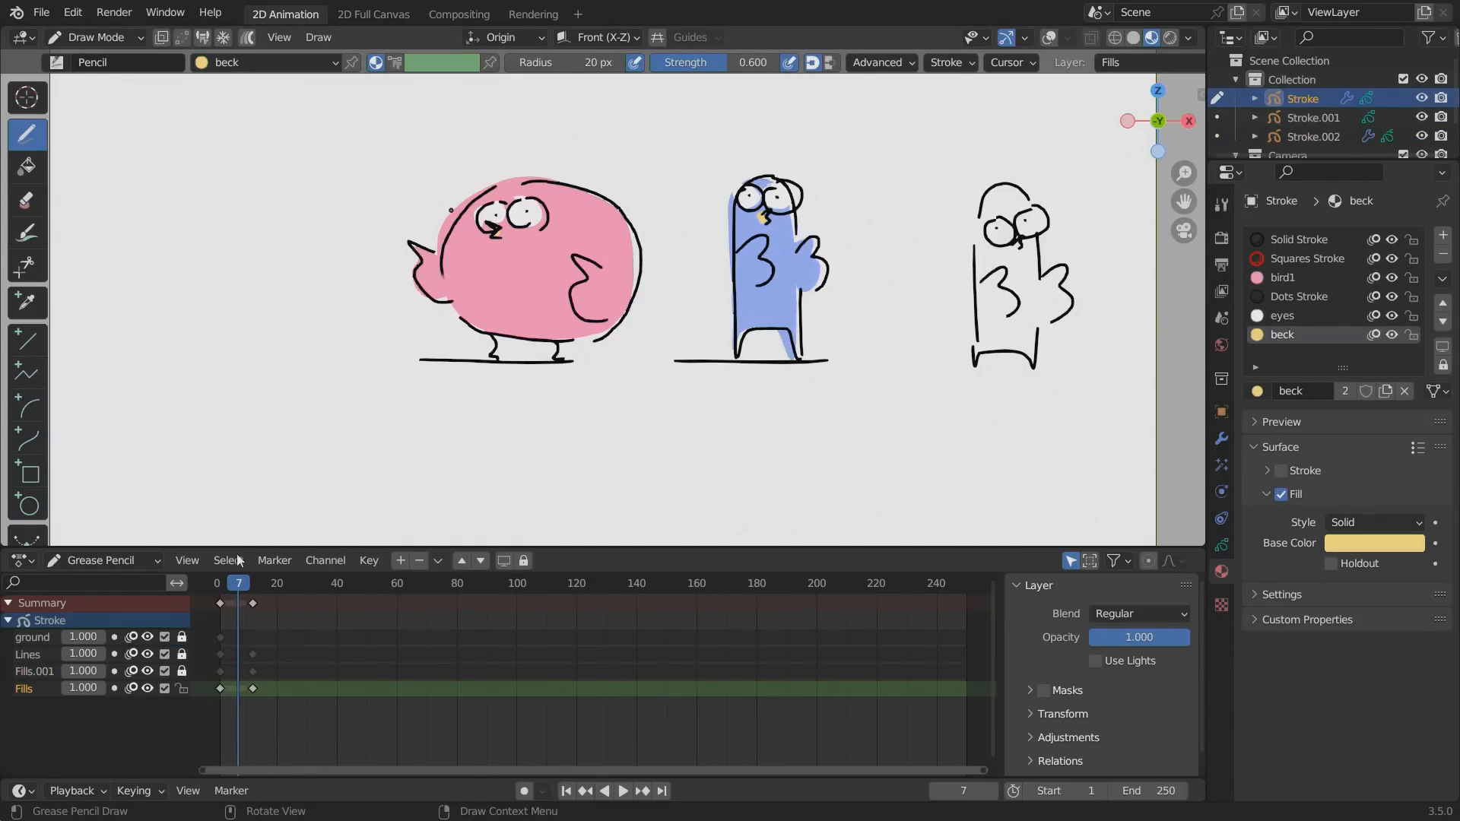
Switch to Object Mode at frame 11 and bring back the viewport overlays, with the round bird's modifiers open.
{"action": "left_click_drag", "start_coordinate": [238, 581], "coordinate": [250, 582]}
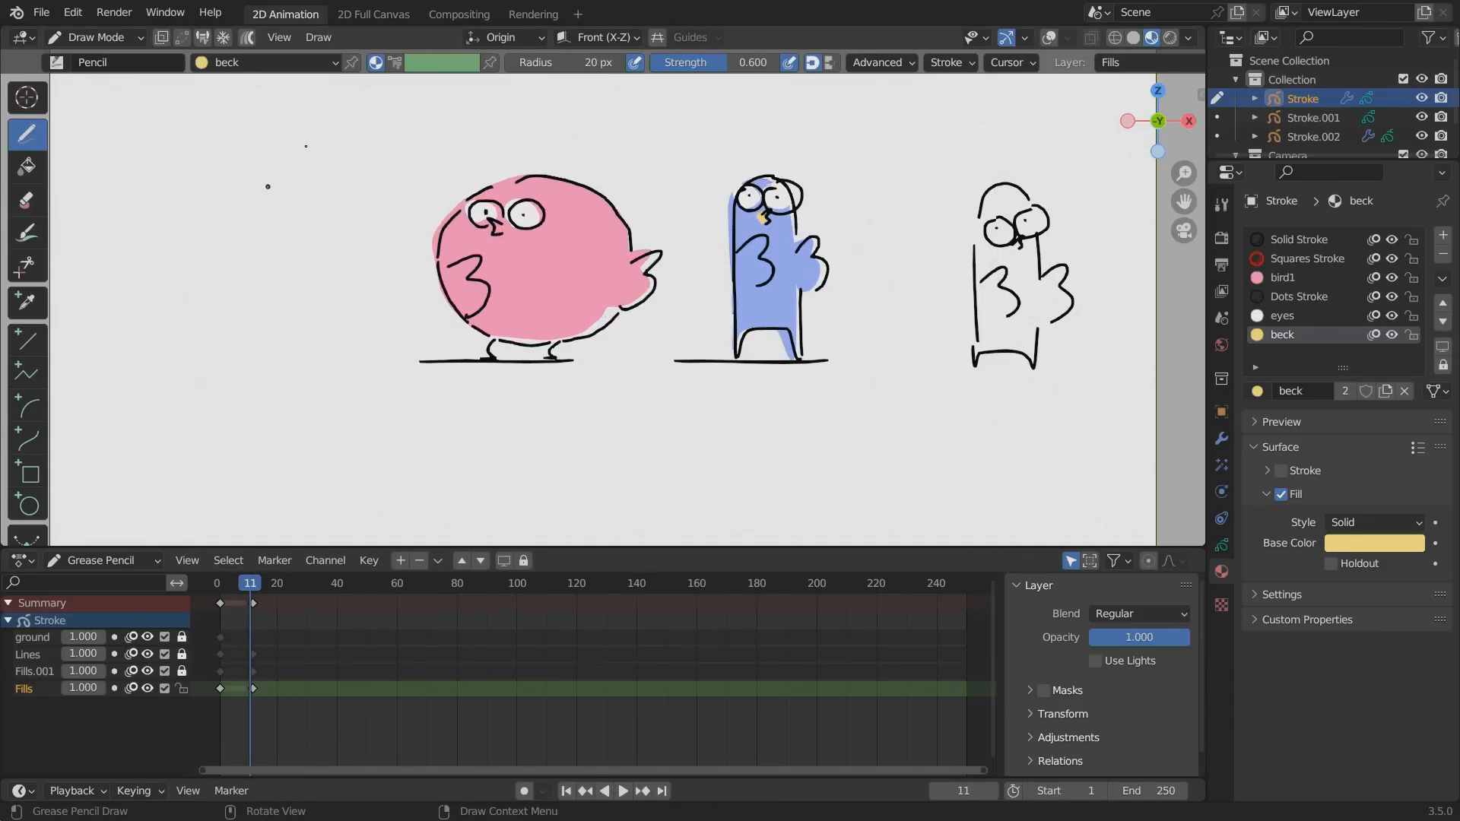
{"action": "key", "text": "ctrl+Tab"}
{"action": "left_click", "coordinate": [112, 204]}
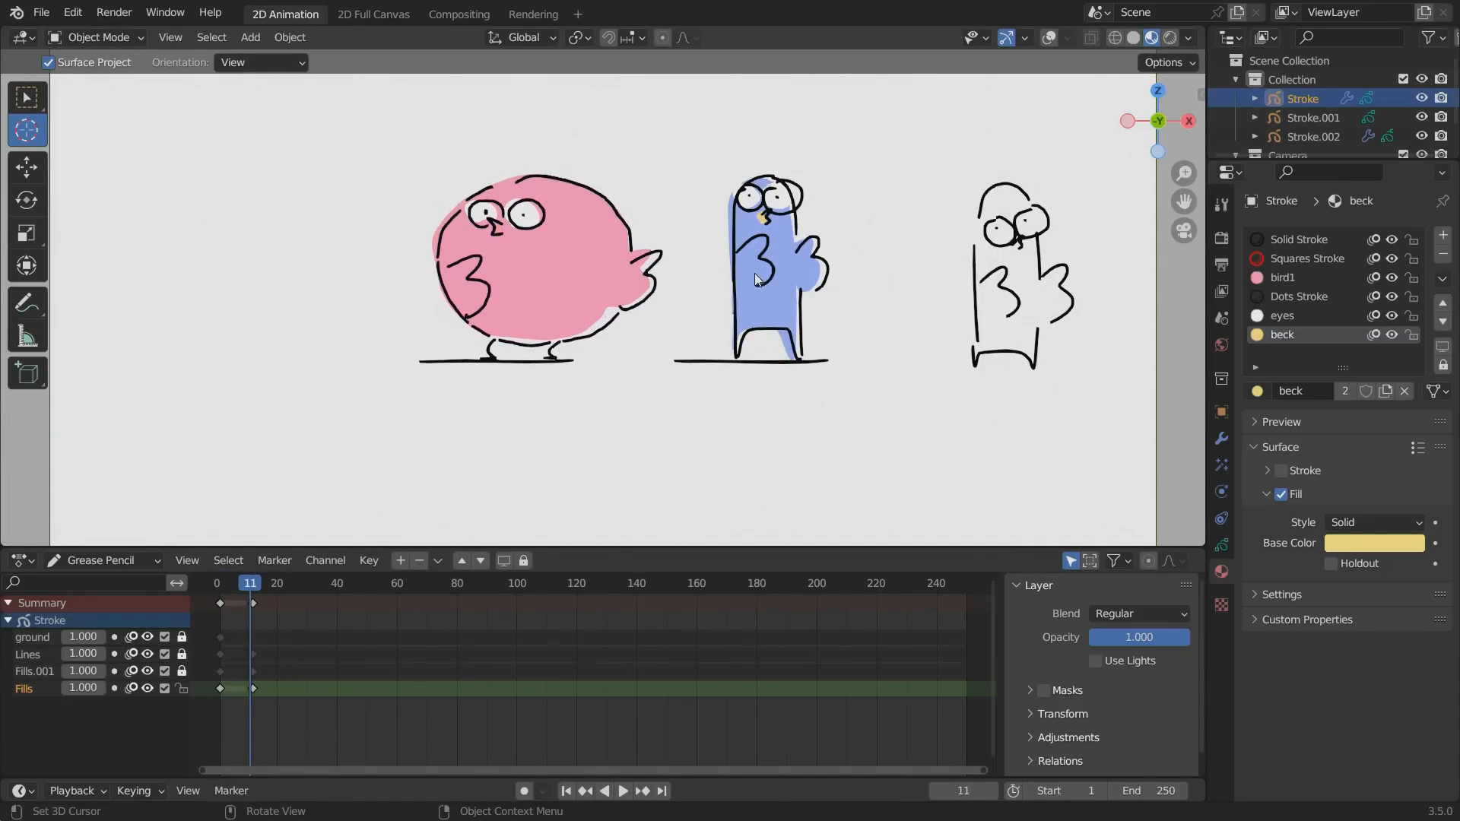
{"action": "left_click", "coordinate": [1221, 439]}
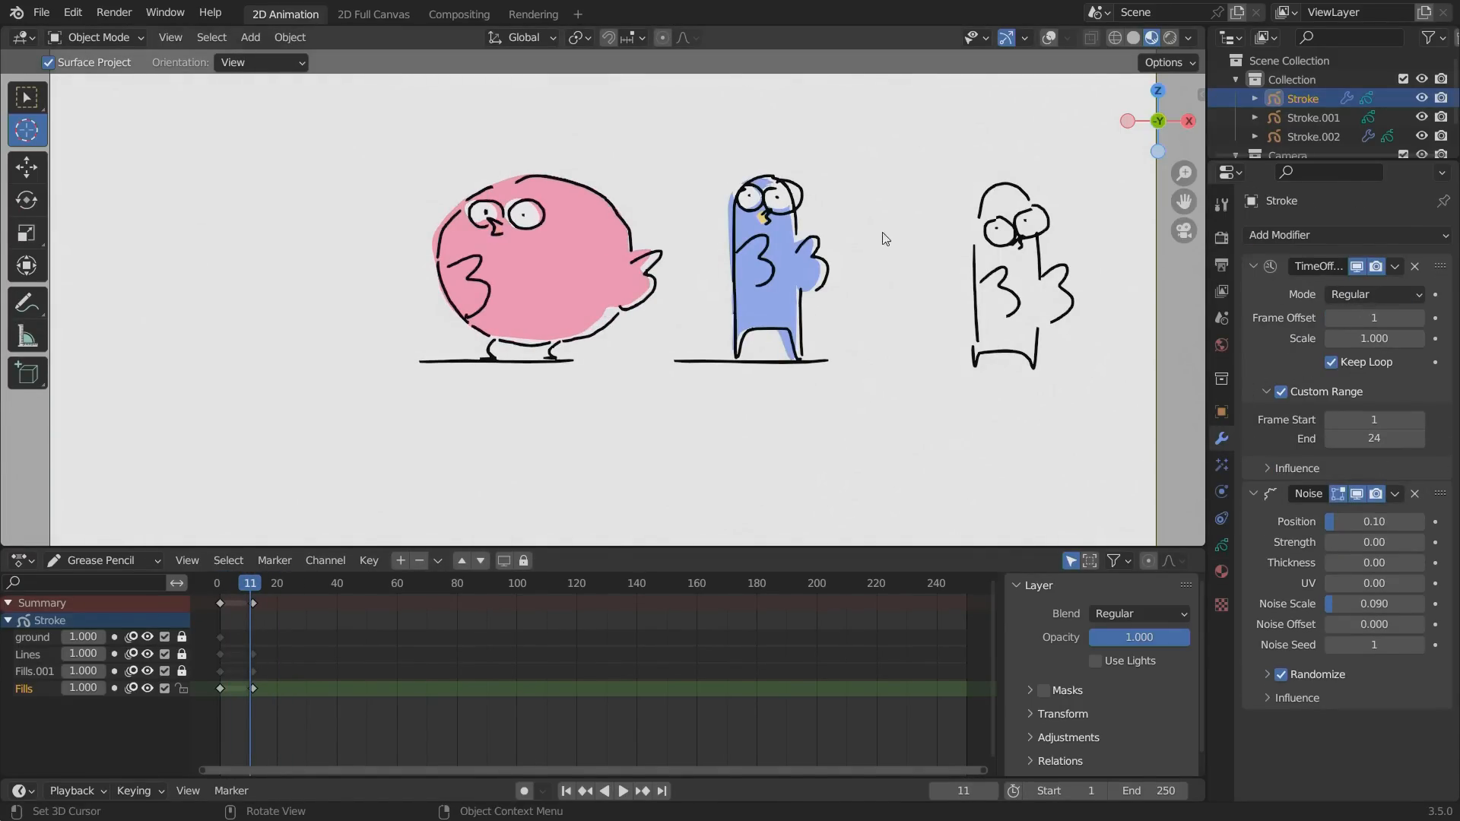
{"action": "left_click", "coordinate": [1047, 37]}
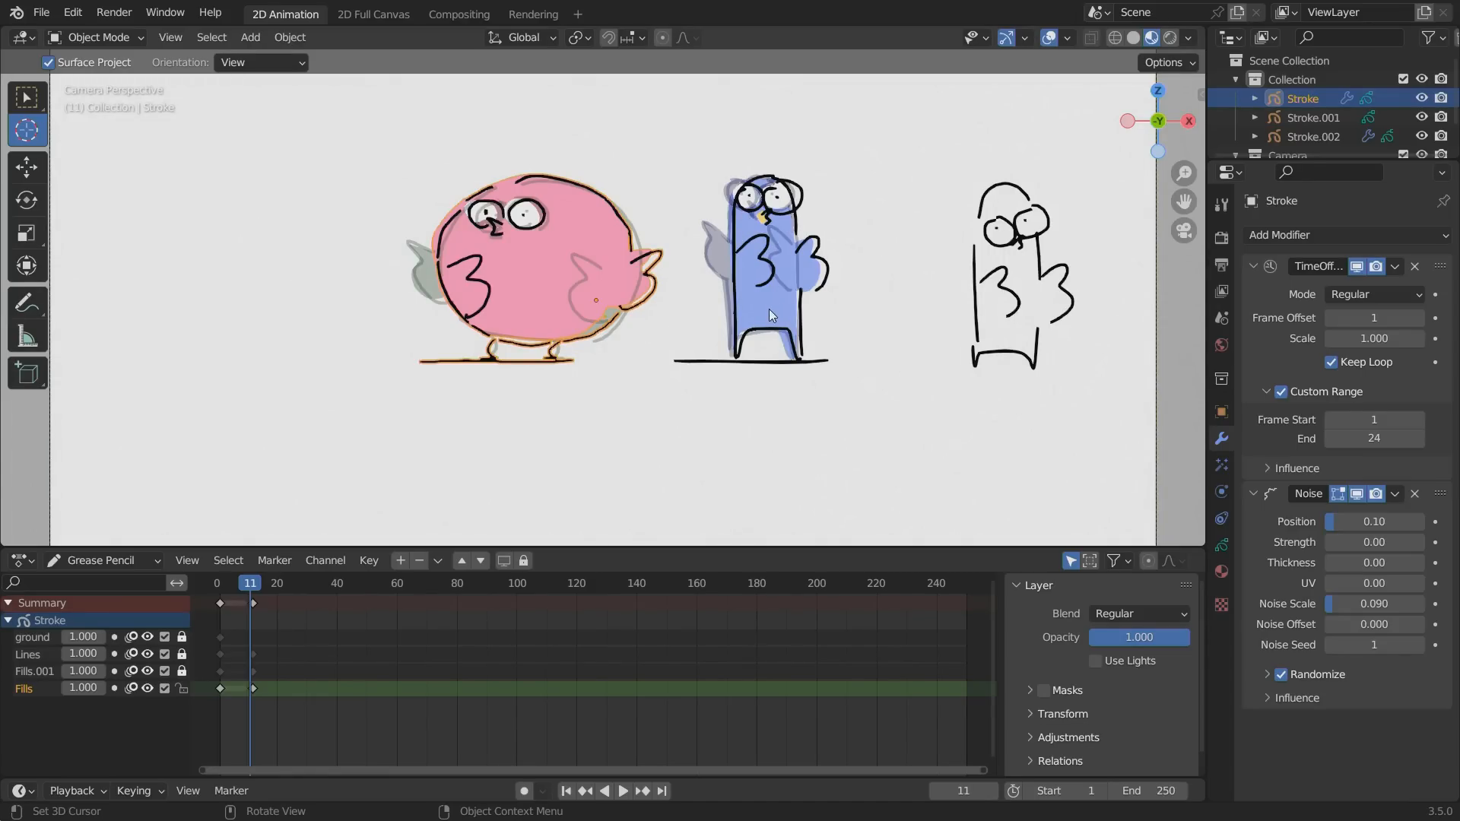
Select the thin blue bird, enable viewport display of its time offset and Noise modifiers, and play the animation.
{"action": "left_click_drag", "start_coordinate": [781, 309], "coordinate": [768, 309]}
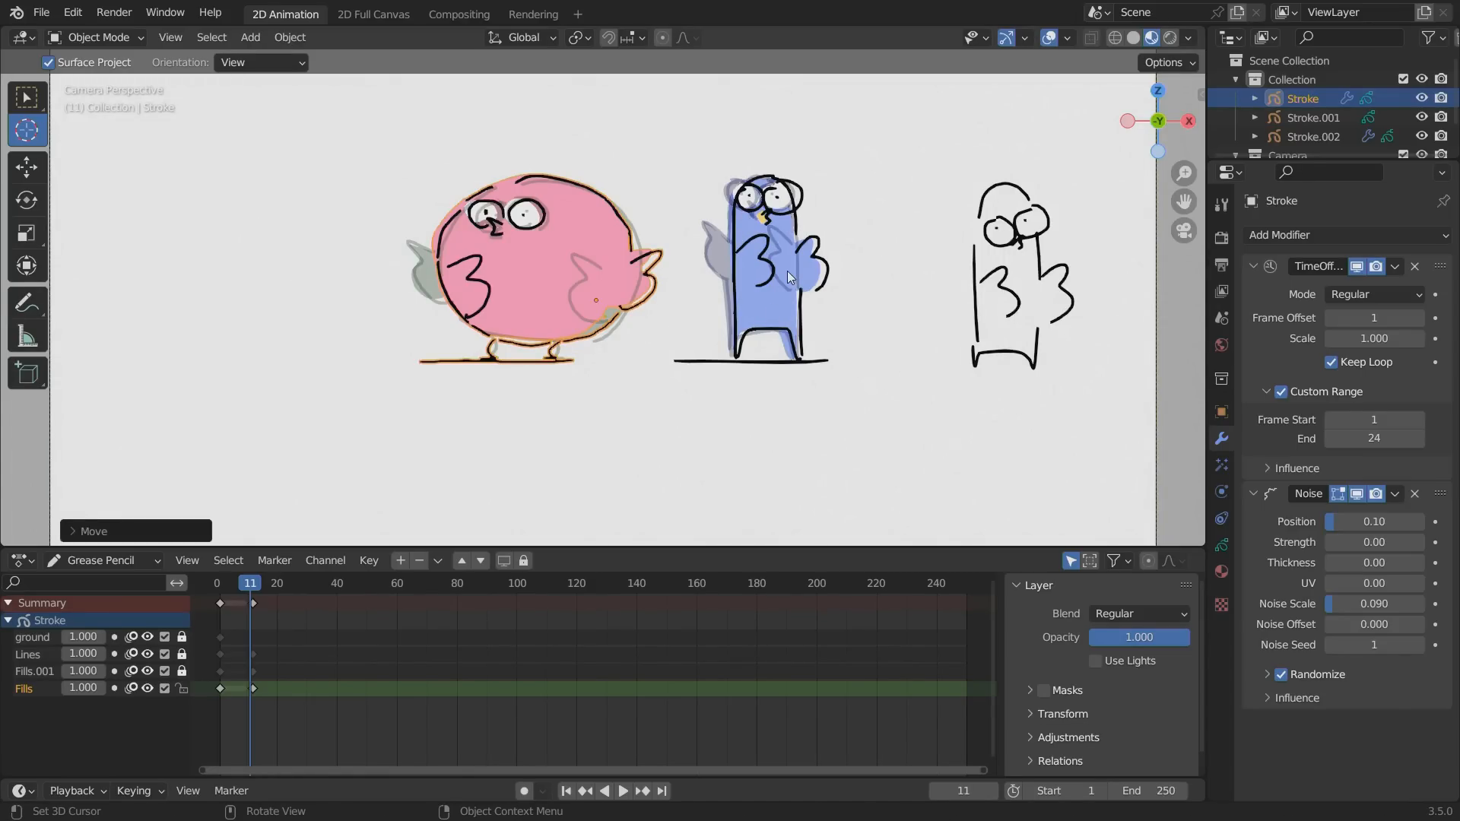
{"action": "key", "text": "w"}
{"action": "left_click", "coordinate": [809, 280]}
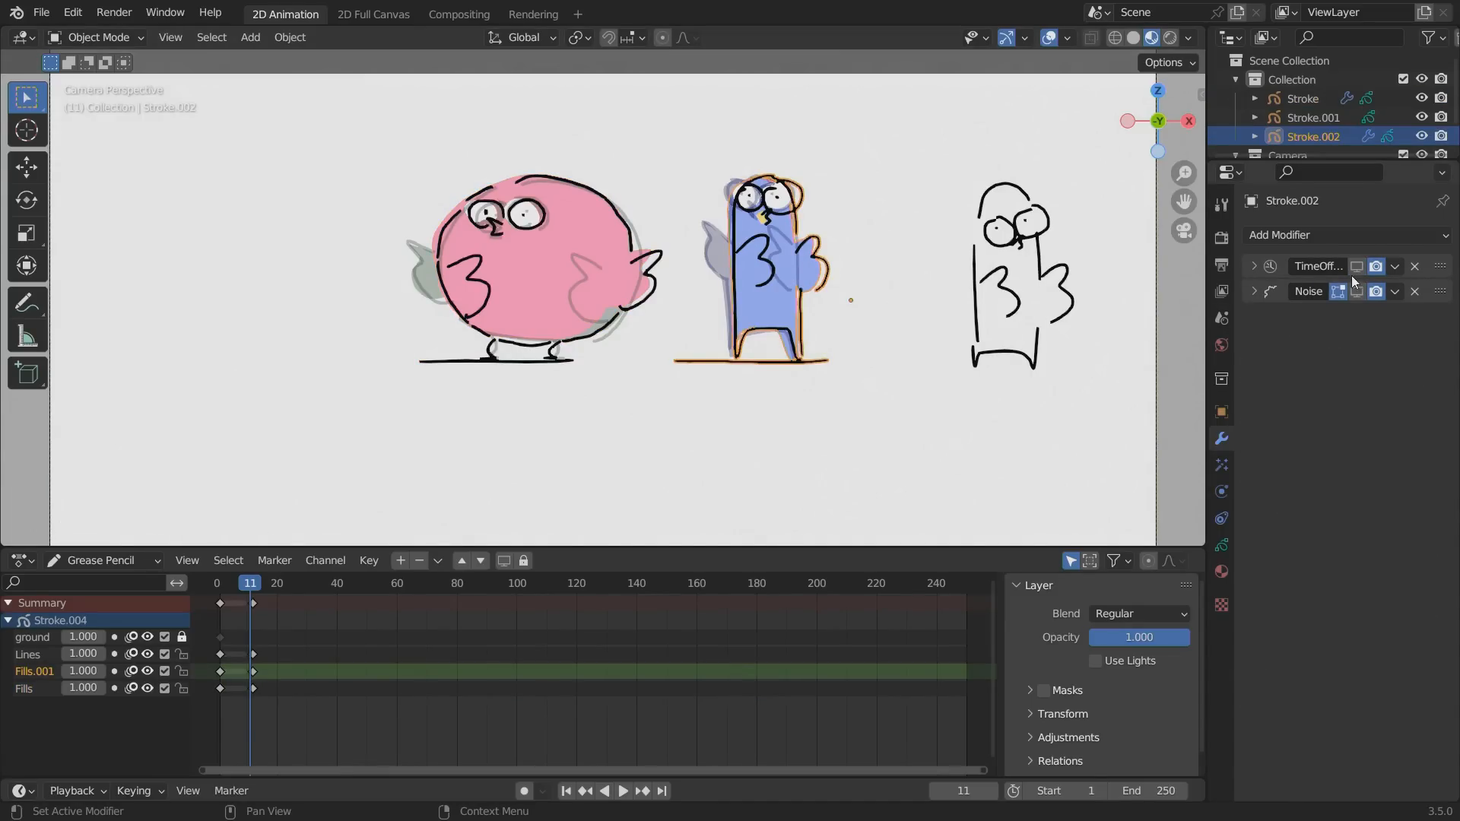
{"action": "key", "text": "space"}
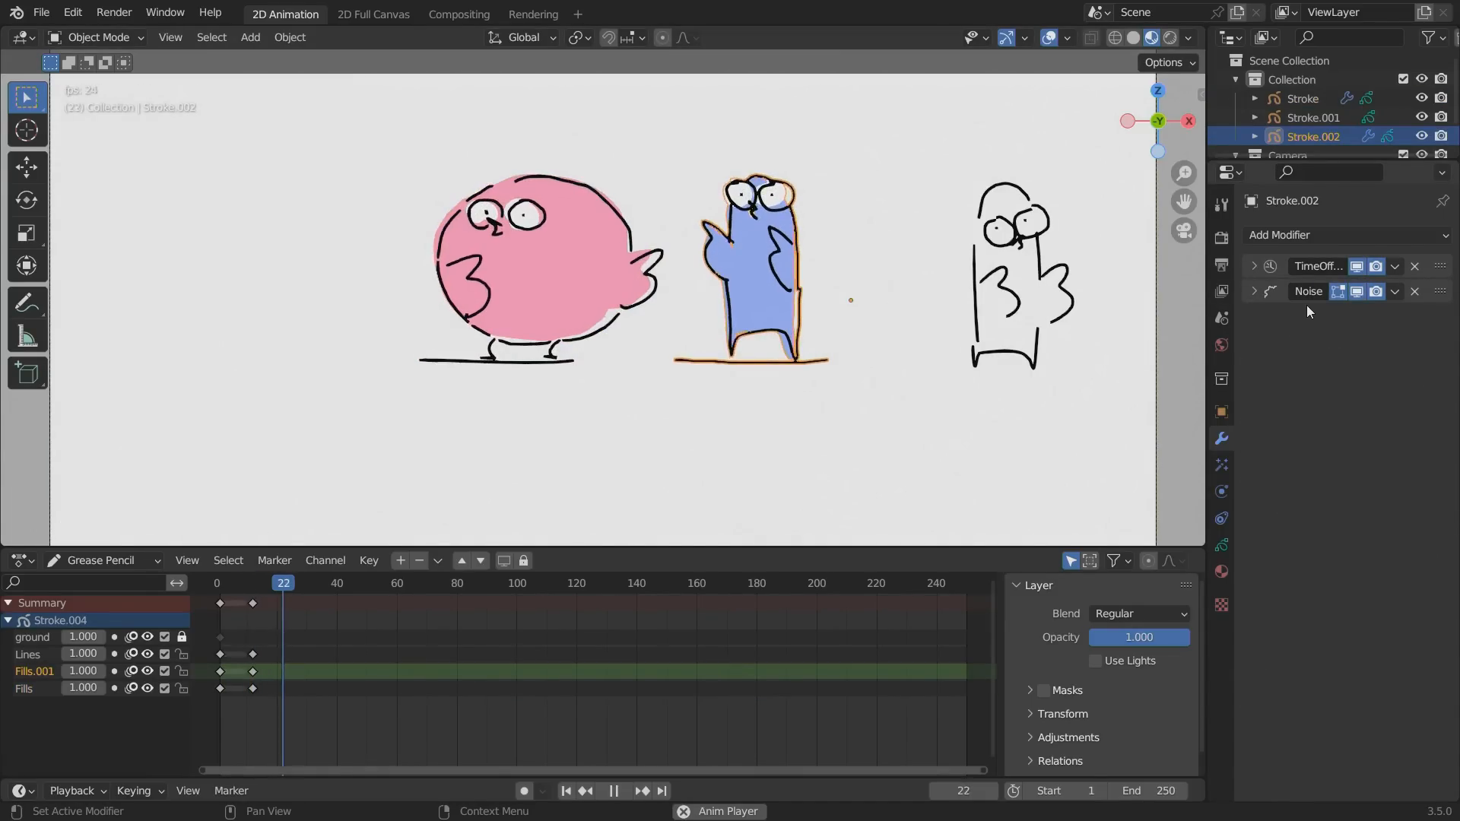
{"action": "left_click", "coordinate": [1011, 342]}
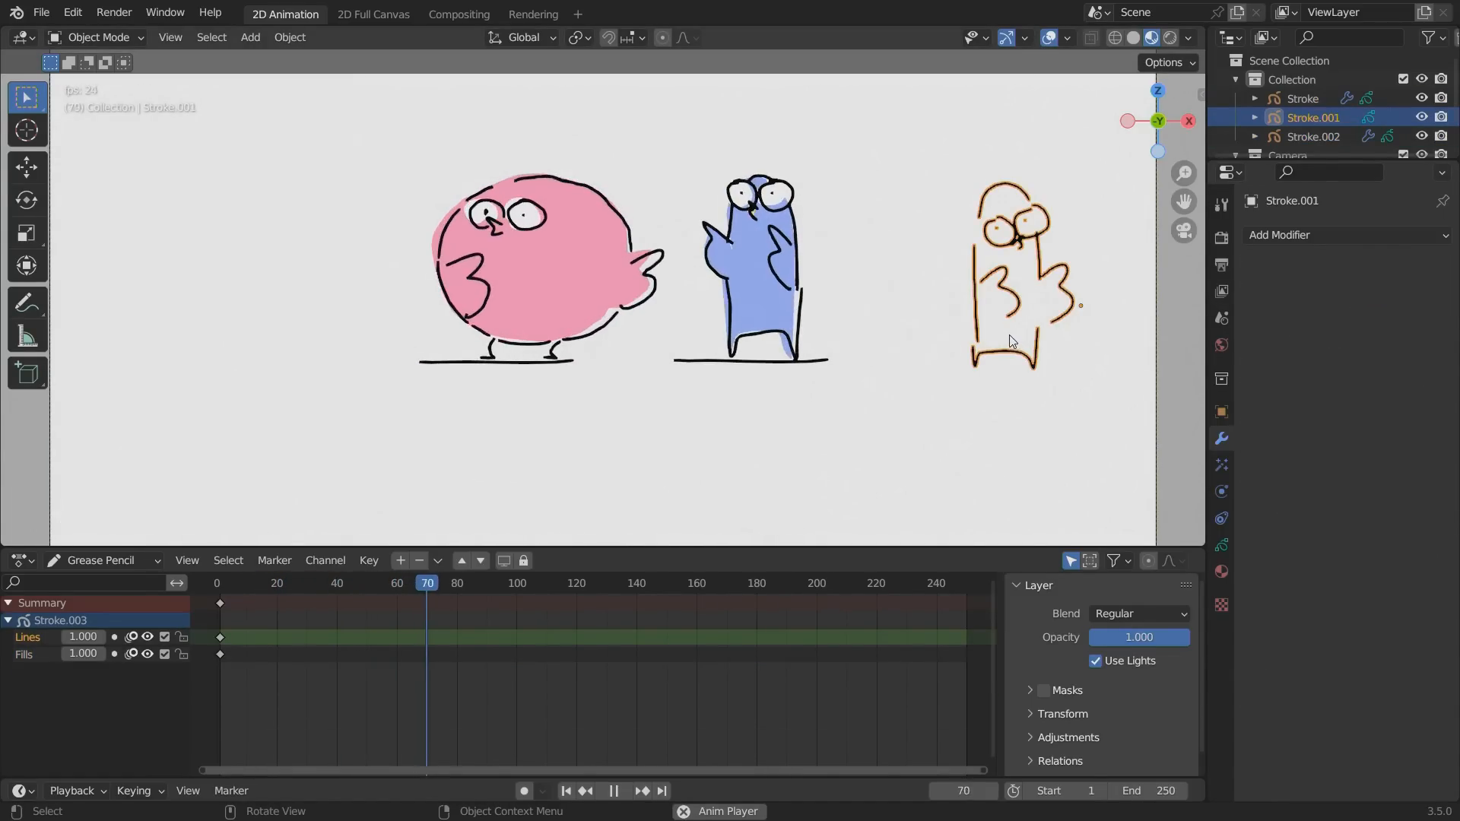
Delete the uncolored outline of the thin bird, keeping the two colored birds in the scene.
{"action": "key", "text": "x"}
{"action": "left_click", "coordinate": [989, 332]}
{"action": "left_click_drag", "start_coordinate": [347, 312], "coordinate": [401, 408], "text": "alt+shift"}
{"action": "left_click_drag", "start_coordinate": [408, 358], "coordinate": [372, 314], "text": "ctrl+alt"}
{"action": "left_click_drag", "start_coordinate": [381, 372], "coordinate": [381, 386], "text": "ctrl+alt"}
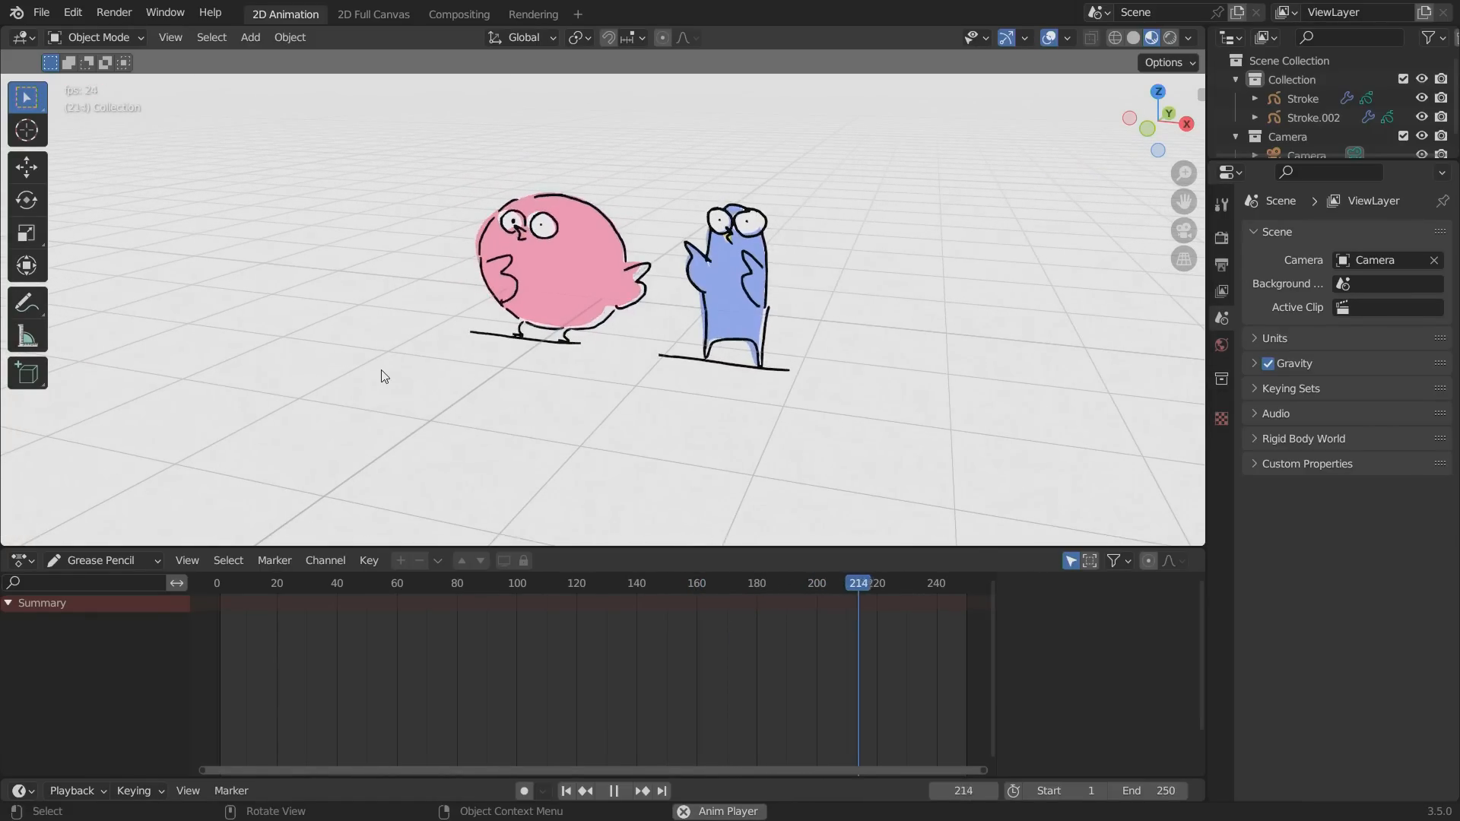
Create a linked duplicate of the thin blue bird and place it to the right of the original.
{"action": "left_click", "coordinate": [720, 263]}
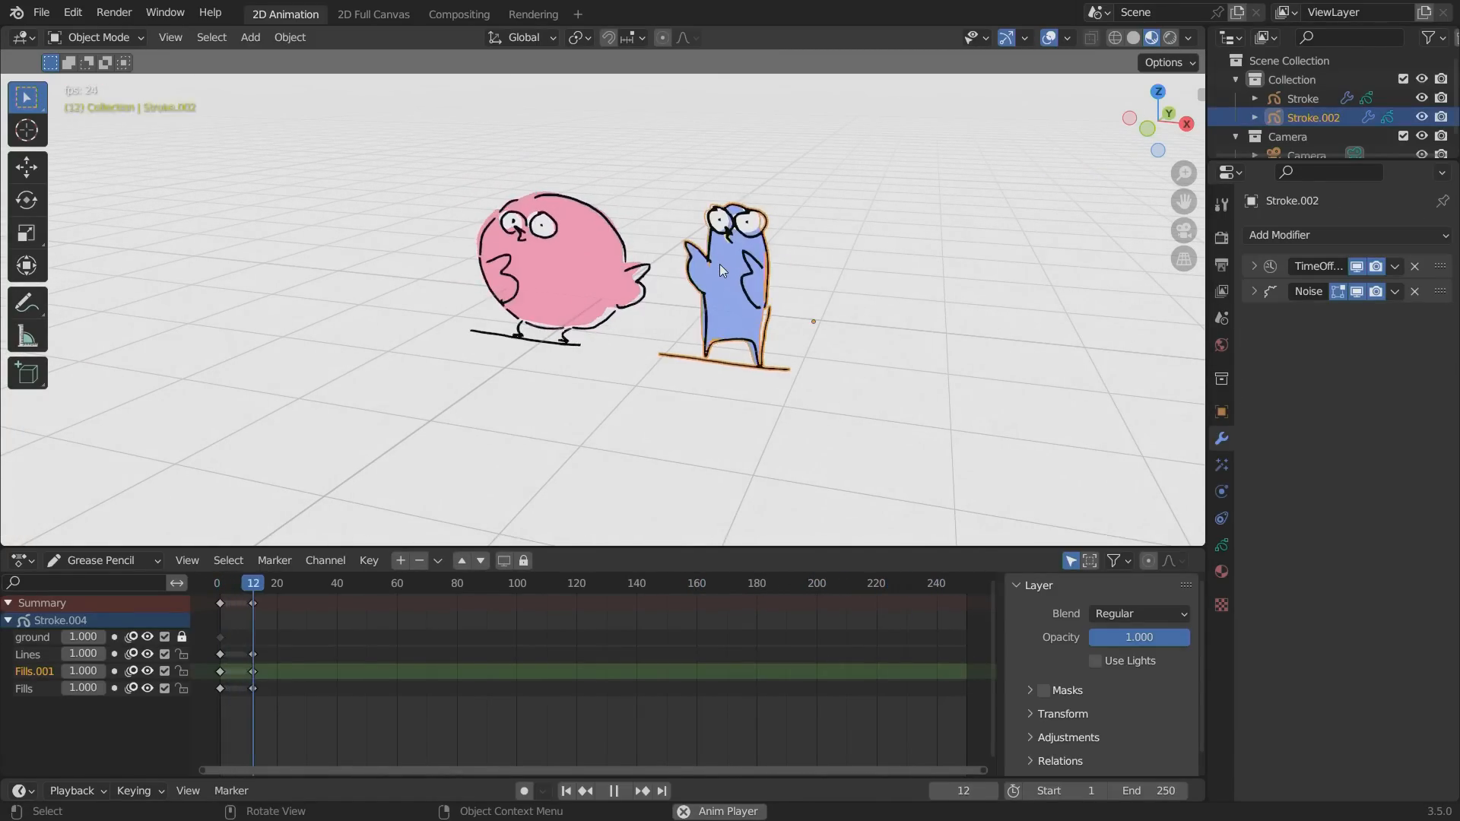
{"action": "left_click_drag", "start_coordinate": [494, 436], "coordinate": [489, 395], "text": "alt"}
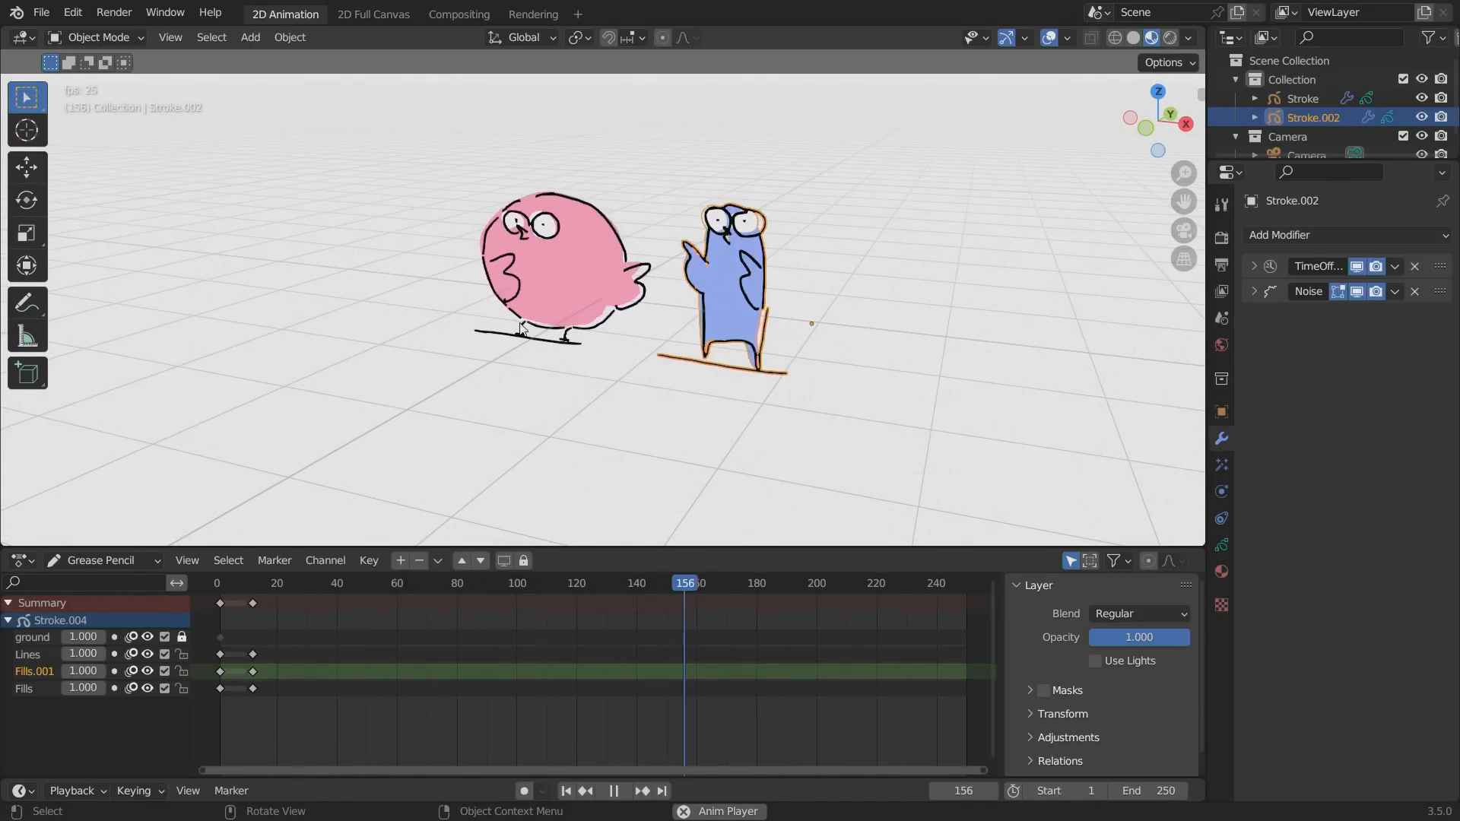
{"action": "key", "text": "alt+d"}
{"action": "left_click", "coordinate": [726, 353]}
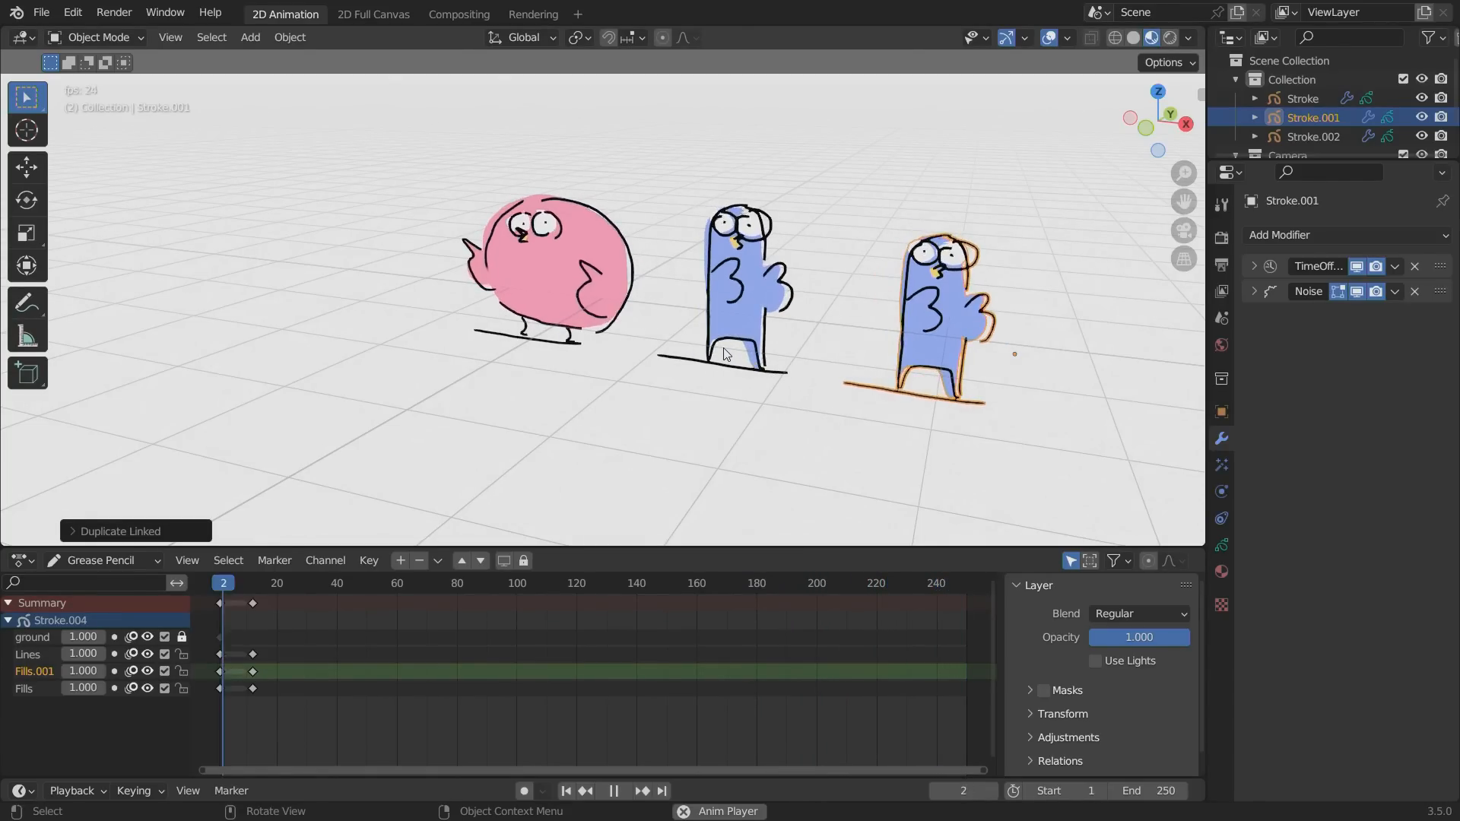
Compare the original thin blue bird with its linked duplicate by selecting each in turn during playback.
{"action": "left_click", "coordinate": [755, 297]}
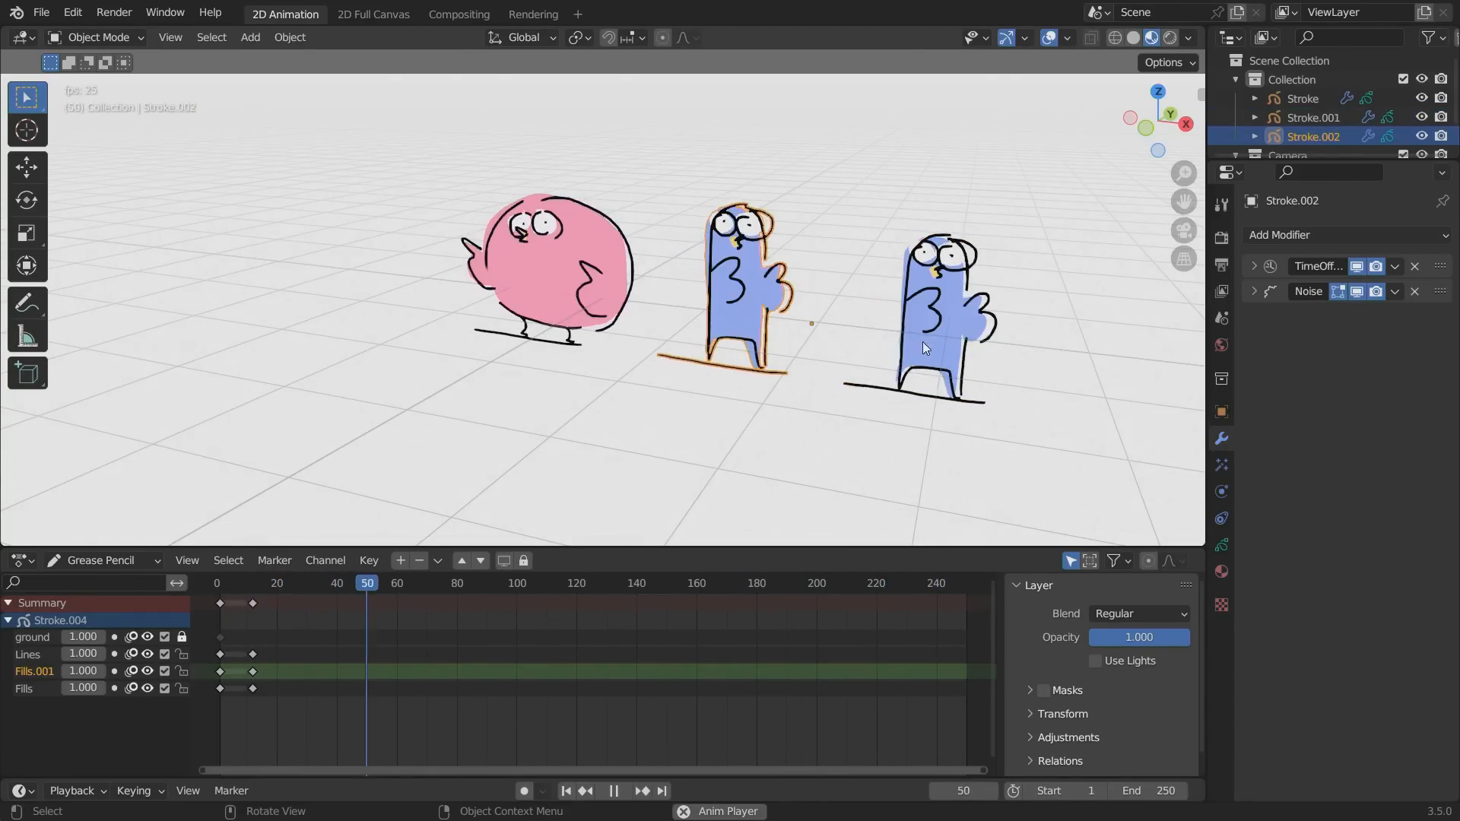
{"action": "left_click", "coordinate": [923, 341]}
{"action": "left_click", "coordinate": [752, 303]}
{"action": "left_click", "coordinate": [908, 351]}
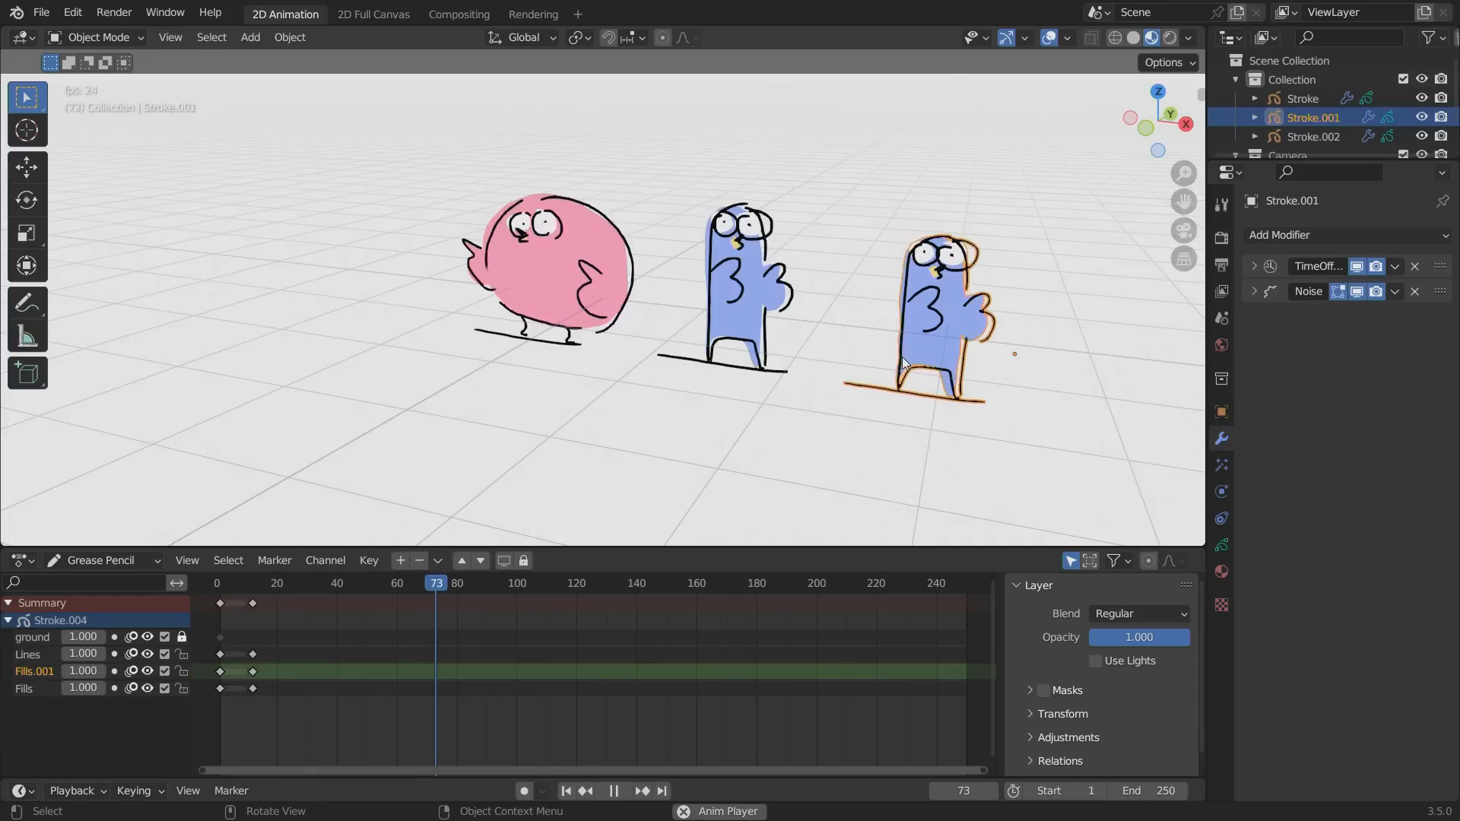
{"action": "left_click", "coordinate": [731, 301]}
{"action": "left_click", "coordinate": [926, 327]}
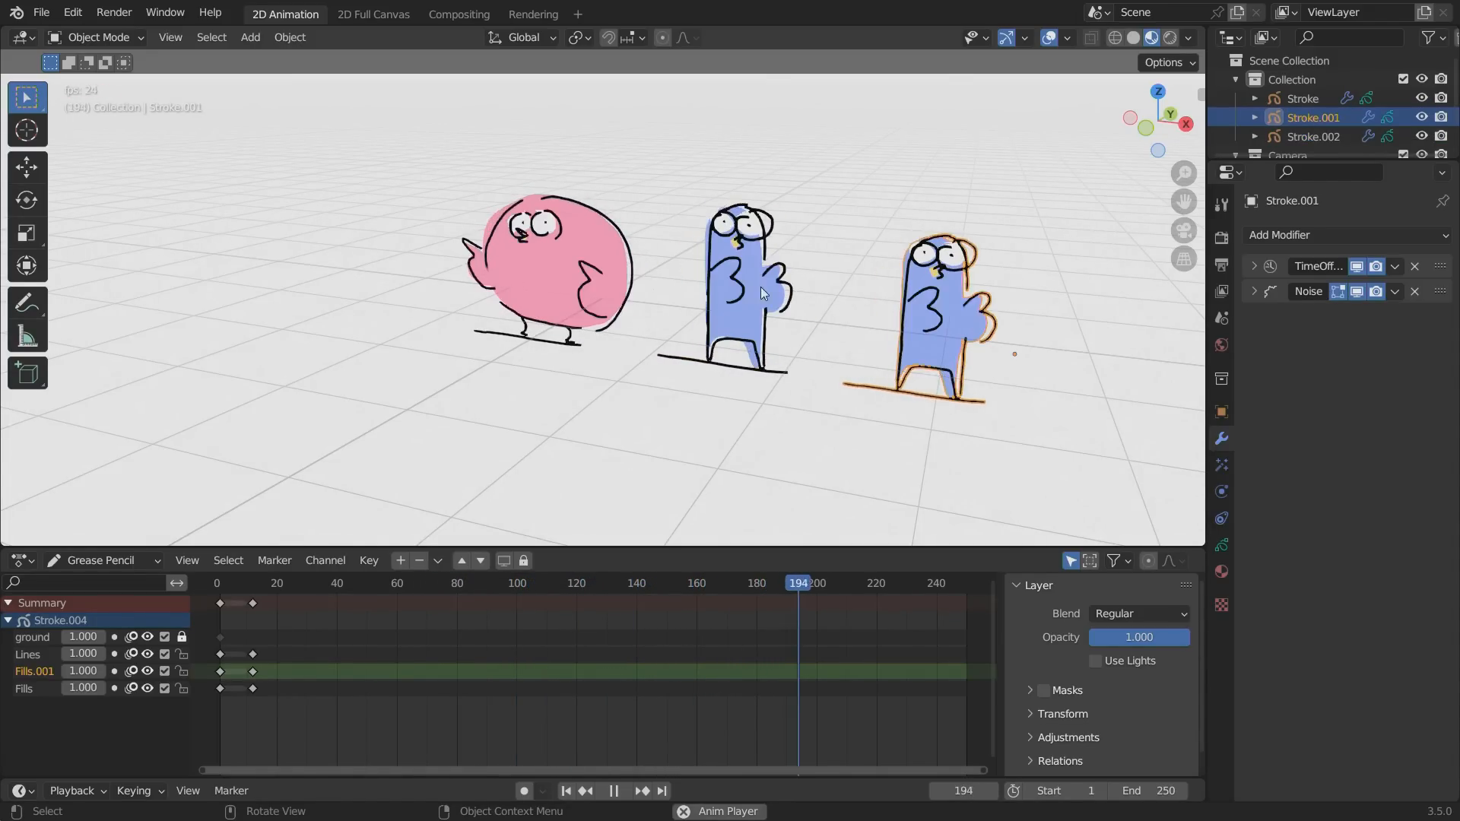
{"action": "left_click", "coordinate": [785, 330]}
{"action": "left_click", "coordinate": [937, 339]}
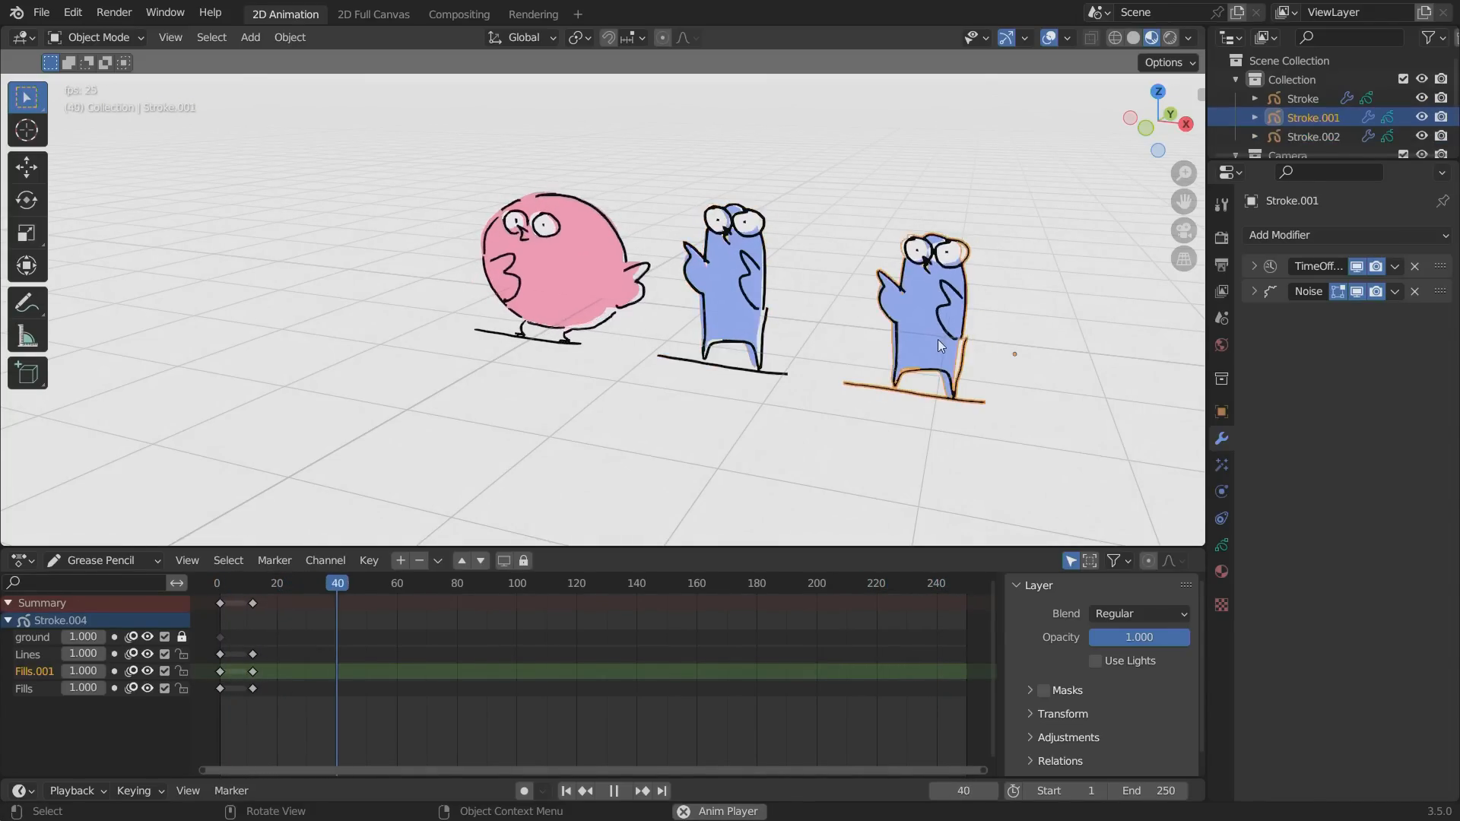
{"action": "left_click", "coordinate": [734, 308]}
{"action": "left_click", "coordinate": [916, 334]}
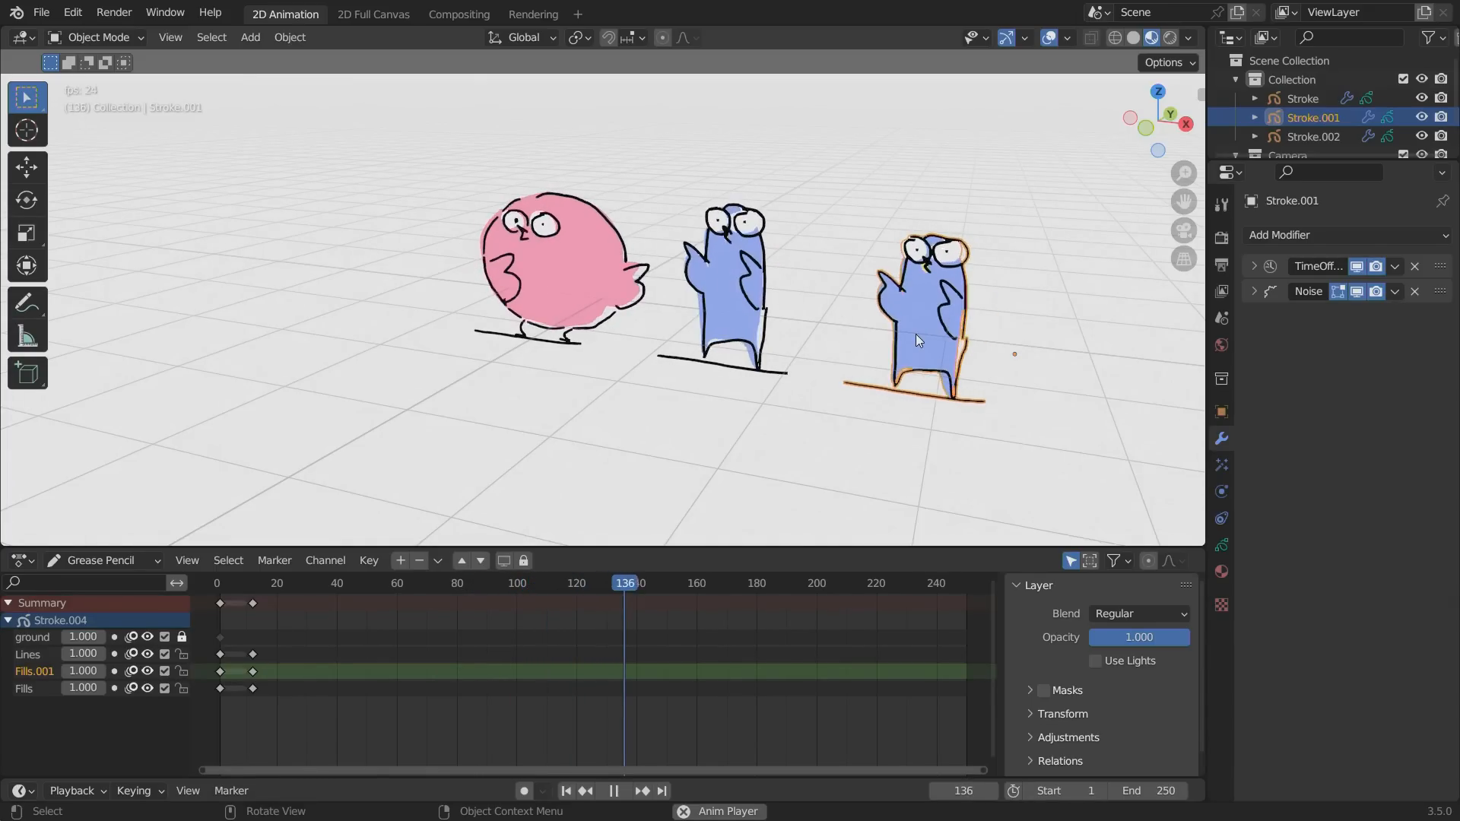
Set the Noise modifier's position strength to 0.14 on the duplicated blue bird.
{"action": "left_click", "coordinate": [1255, 291]}
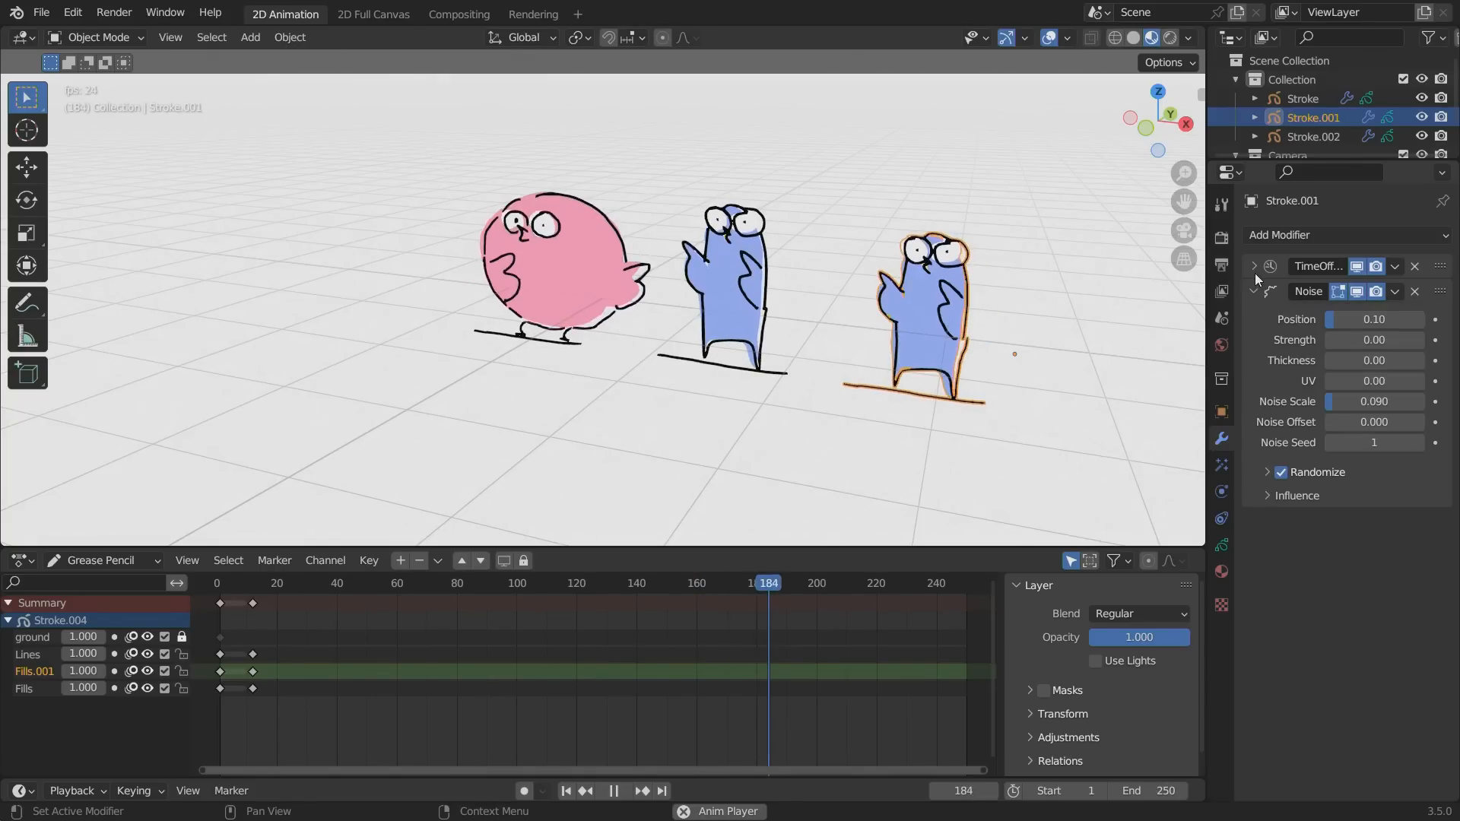
{"action": "left_click", "coordinate": [1253, 266]}
{"action": "left_click", "coordinate": [1253, 267]}
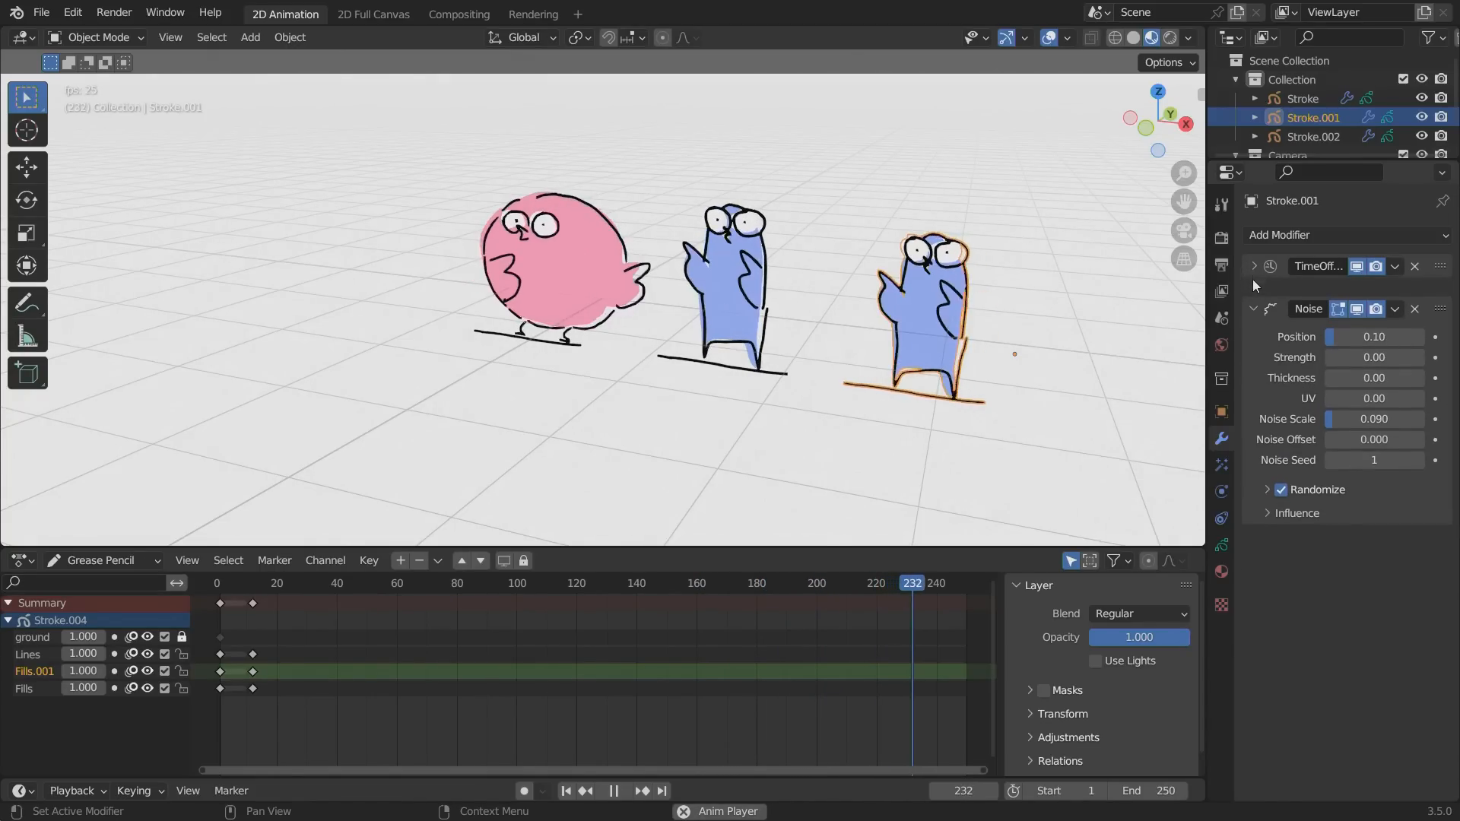
{"action": "left_click", "coordinate": [1251, 291]}
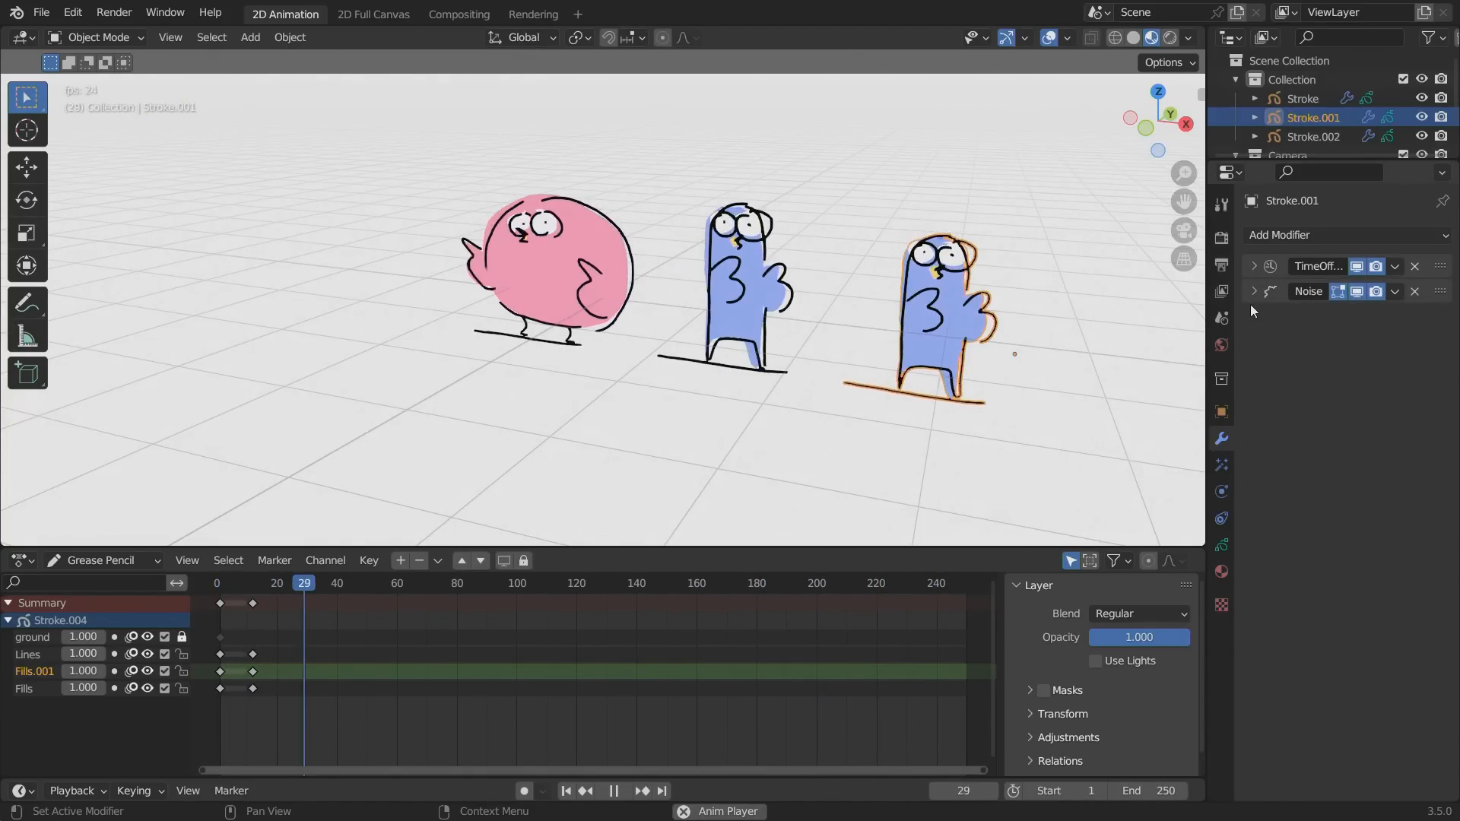
{"action": "left_click", "coordinate": [1253, 292]}
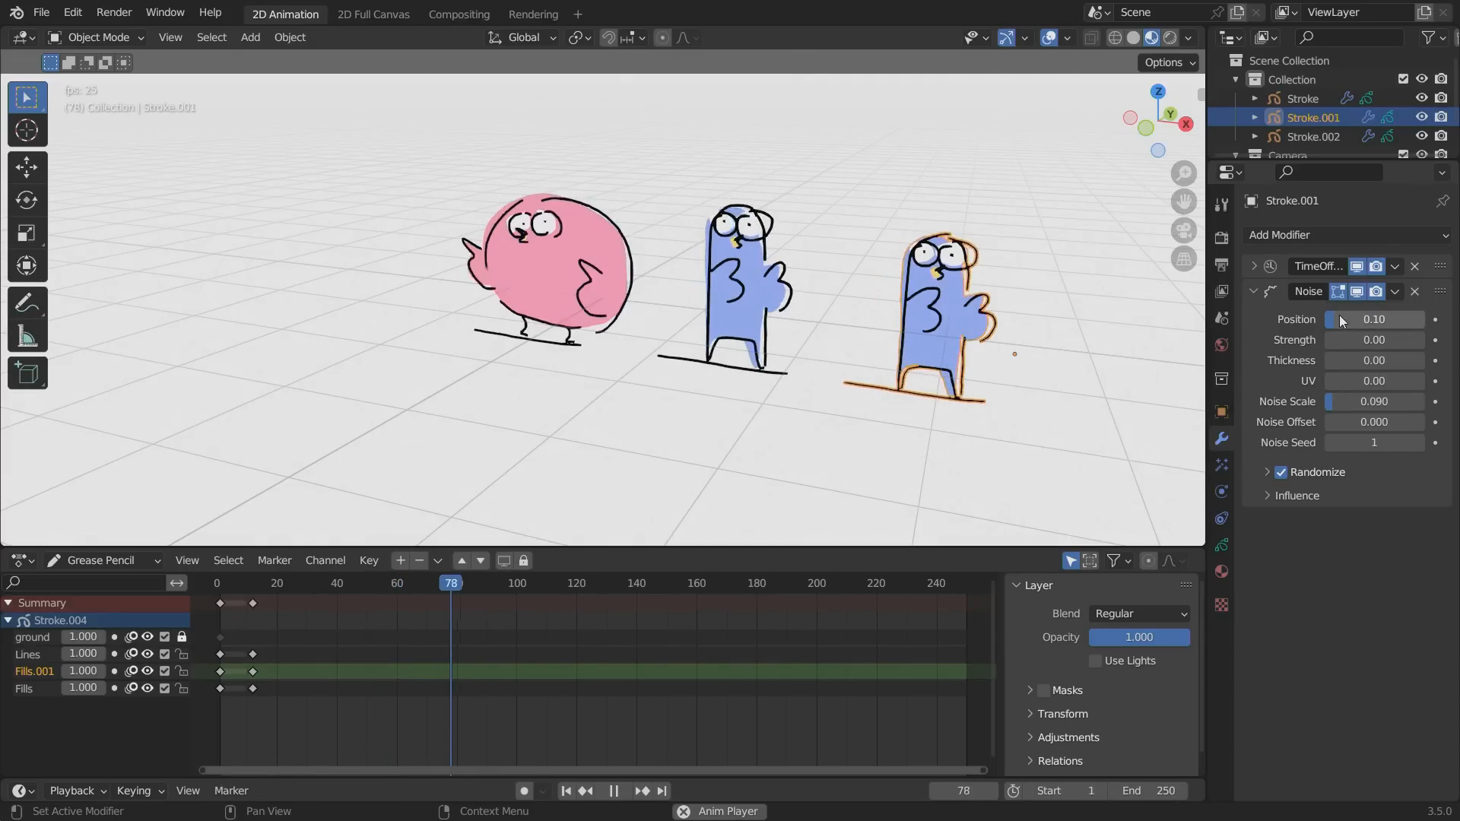
{"action": "mouse_move", "coordinate": [1339, 314]}
{"action": "left_mouse_down"}
{"action": "mouse_move", "coordinate": [1378, 321]}
{"action": "mouse_move", "coordinate": [1361, 330]}
{"action": "left_mouse_up"}
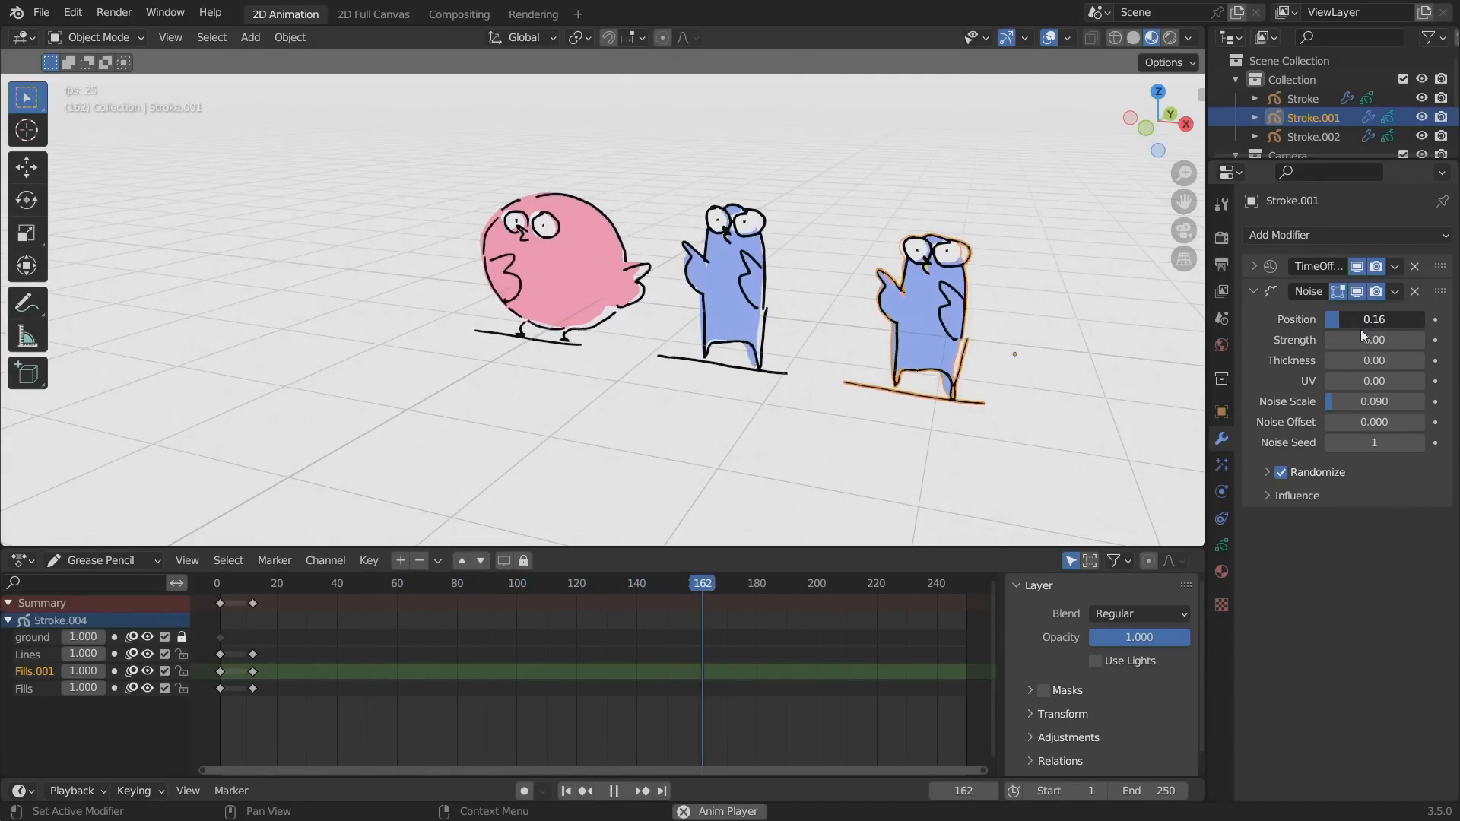
Hide the viewport overlays and set the duplicated bird's time offset modifier to a frame offset of 18.
{"action": "left_click", "coordinate": [1057, 46]}
{"action": "left_click", "coordinate": [1253, 265]}
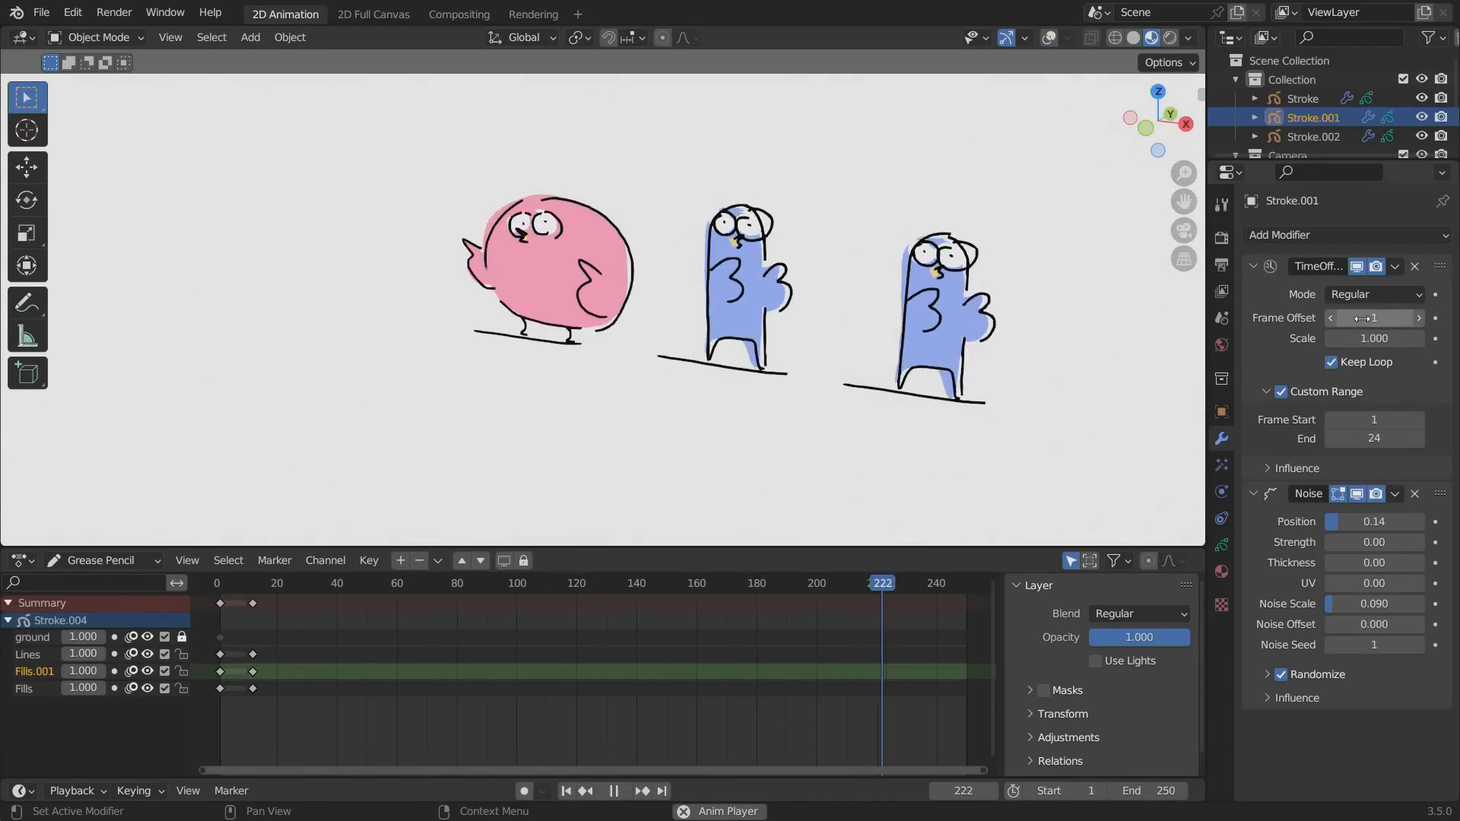
{"action": "left_click_drag", "start_coordinate": [1362, 318], "coordinate": [1391, 317]}
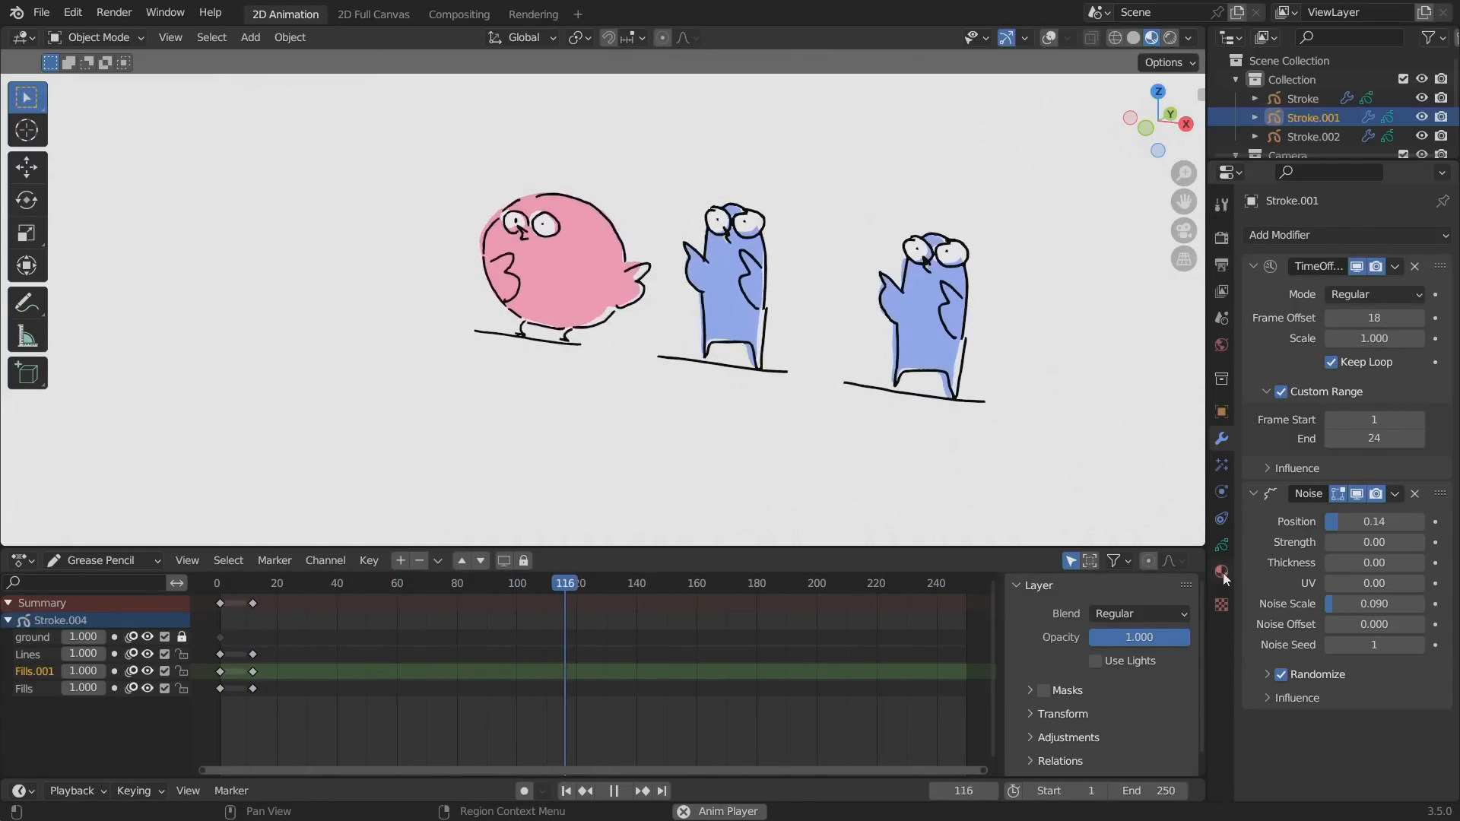
{"action": "left_click", "coordinate": [1252, 266]}
Add a Tint modifier to the duplicated bird, affecting Fill only with a strength of 1.
{"action": "left_click", "coordinate": [1262, 233]}
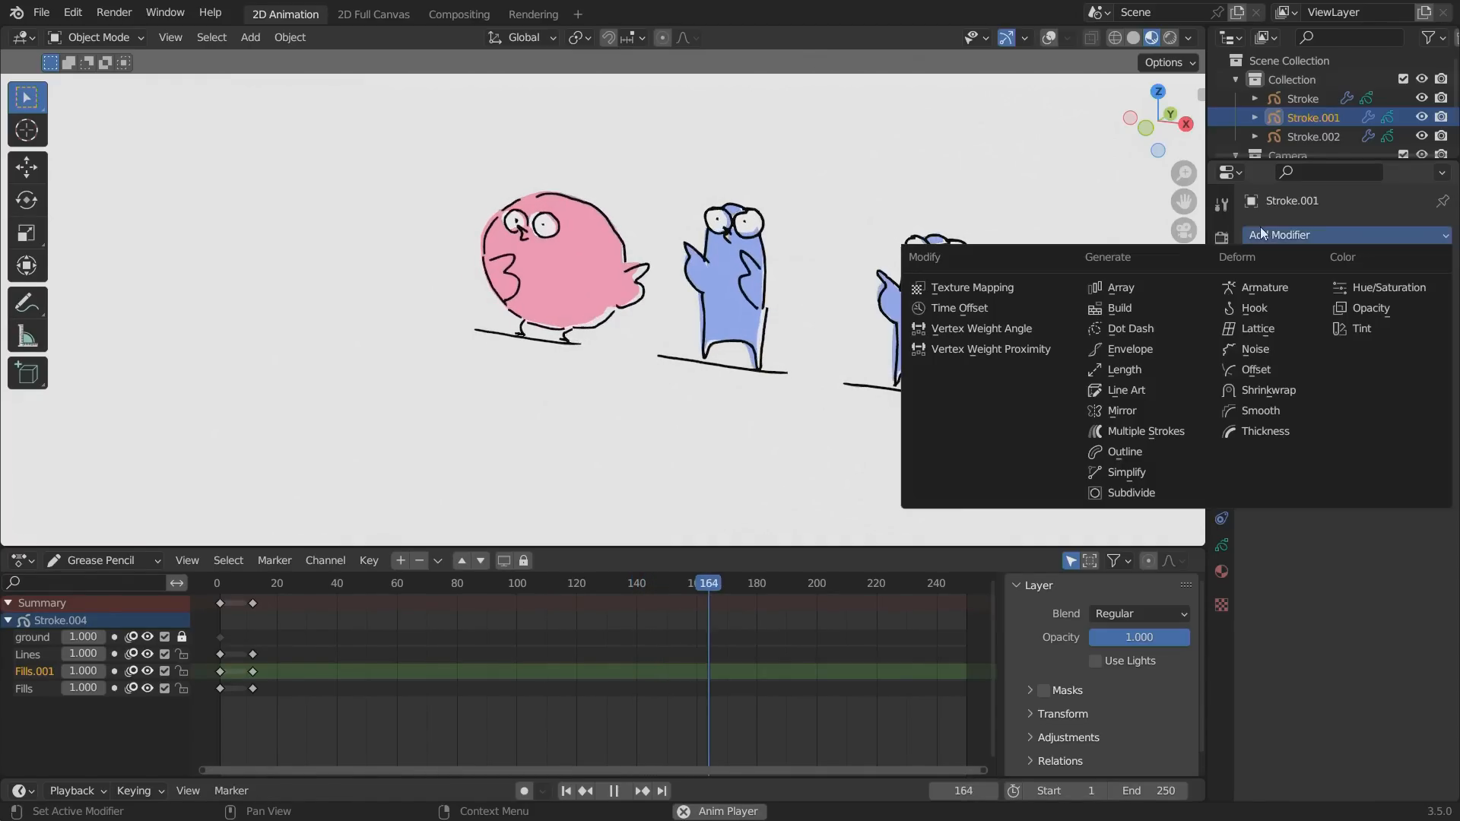
{"action": "left_click", "coordinate": [1360, 329]}
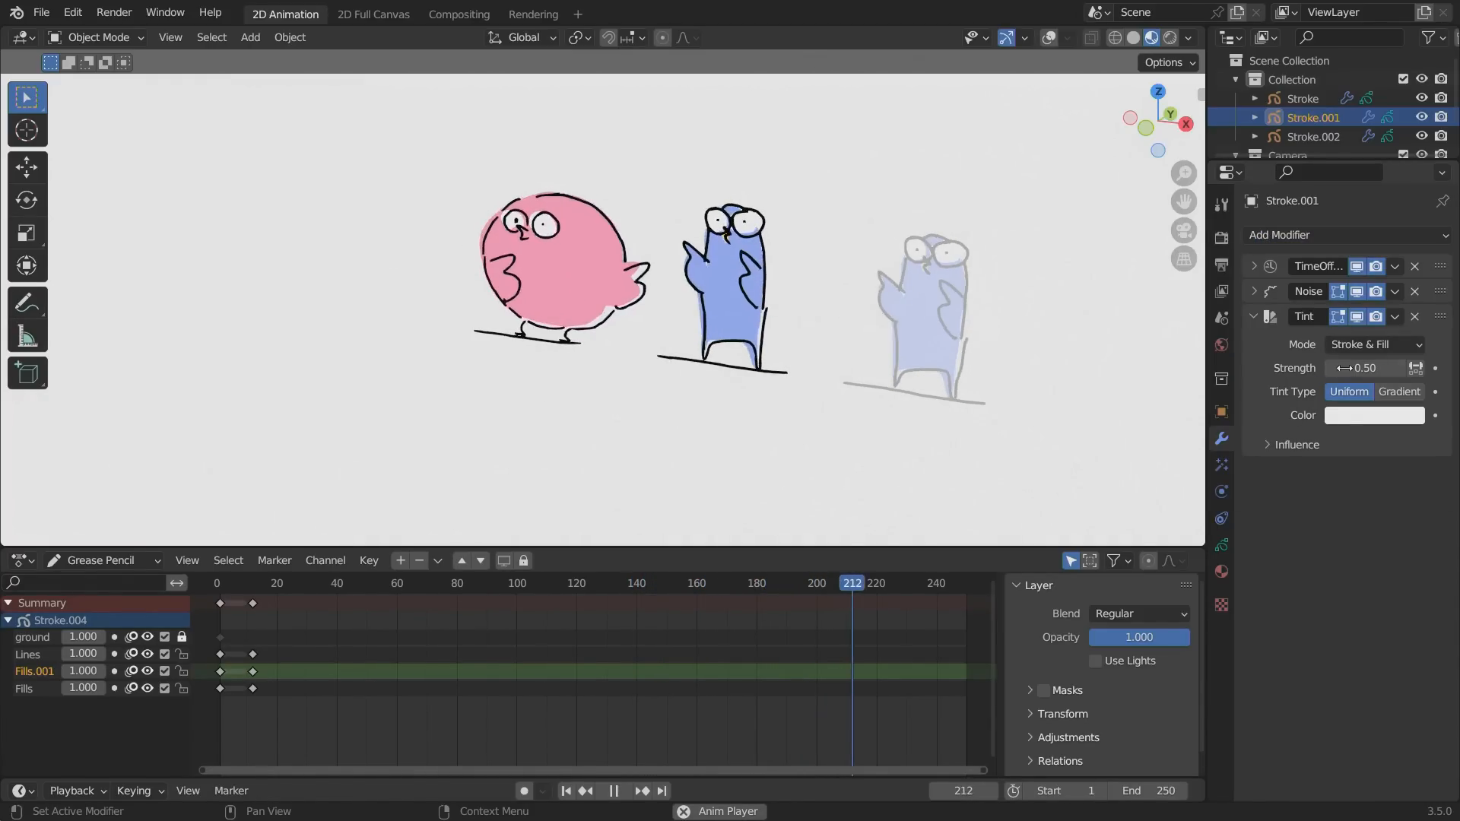
{"action": "left_click", "coordinate": [1344, 342]}
{"action": "left_click", "coordinate": [1338, 386]}
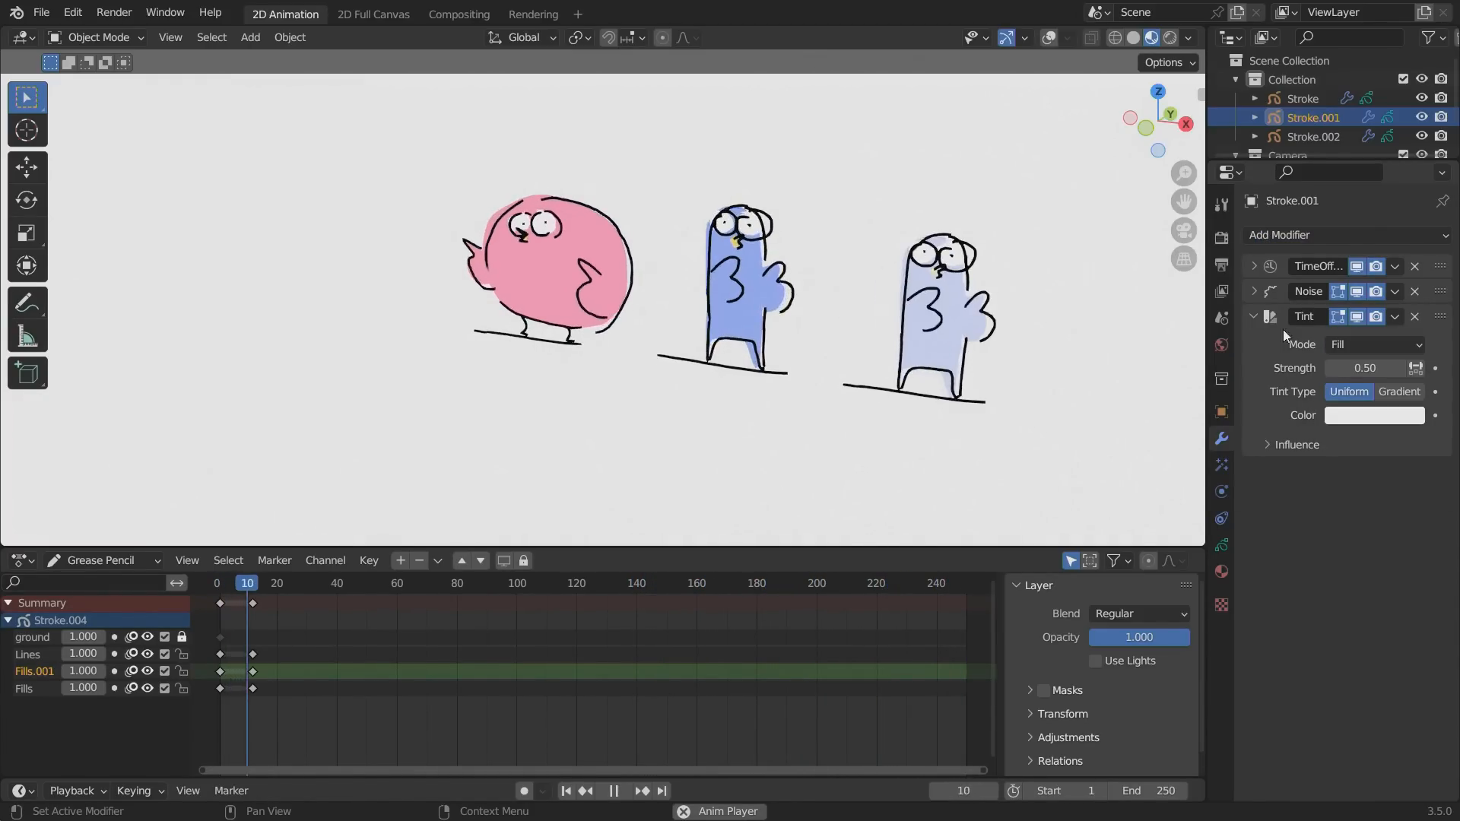
{"action": "left_click_drag", "start_coordinate": [1364, 368], "coordinate": [1453, 400]}
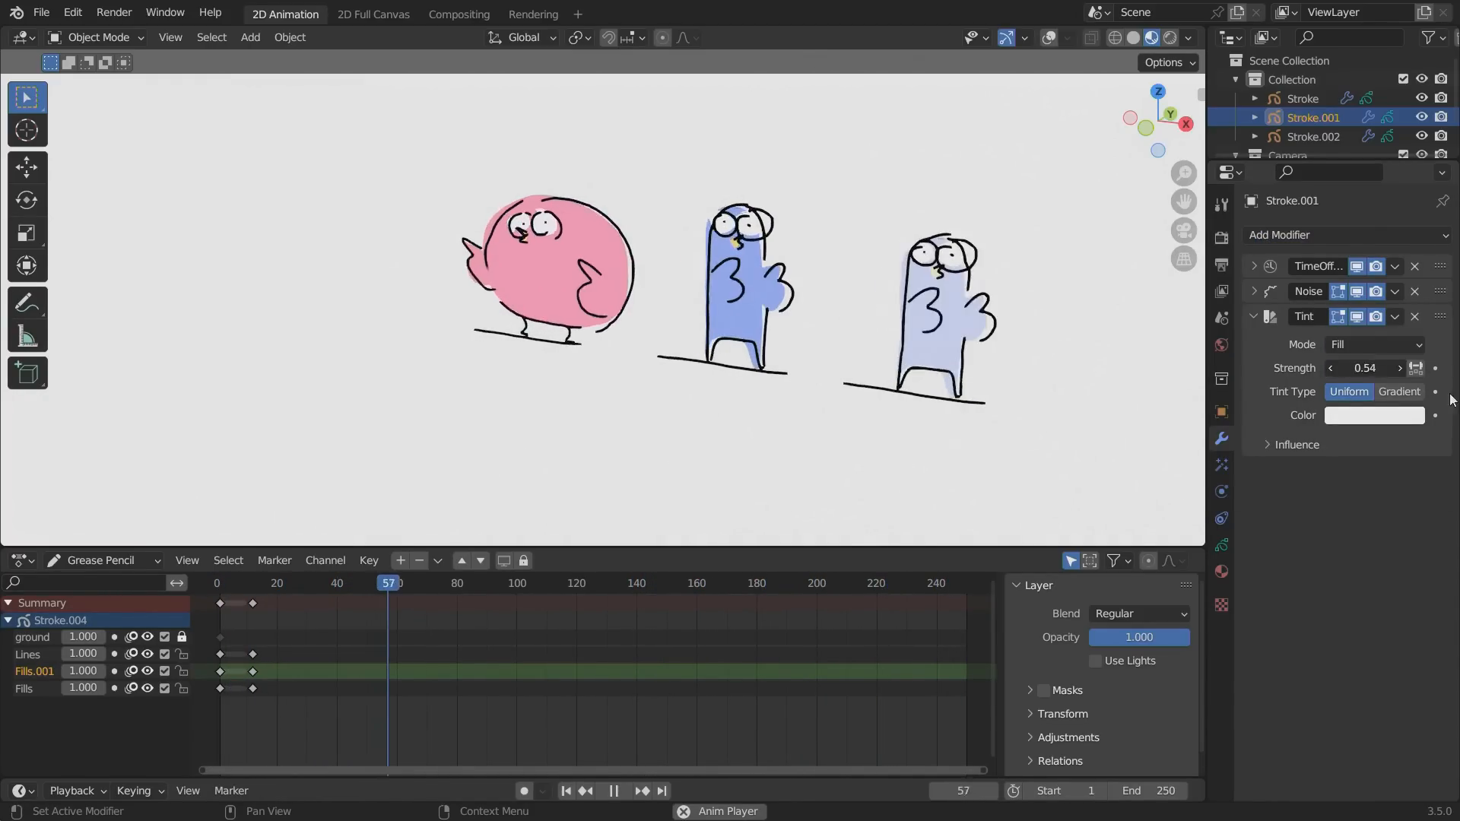
{"action": "left_click", "coordinate": [1359, 367]}
{"action": "type", "text": "1"}
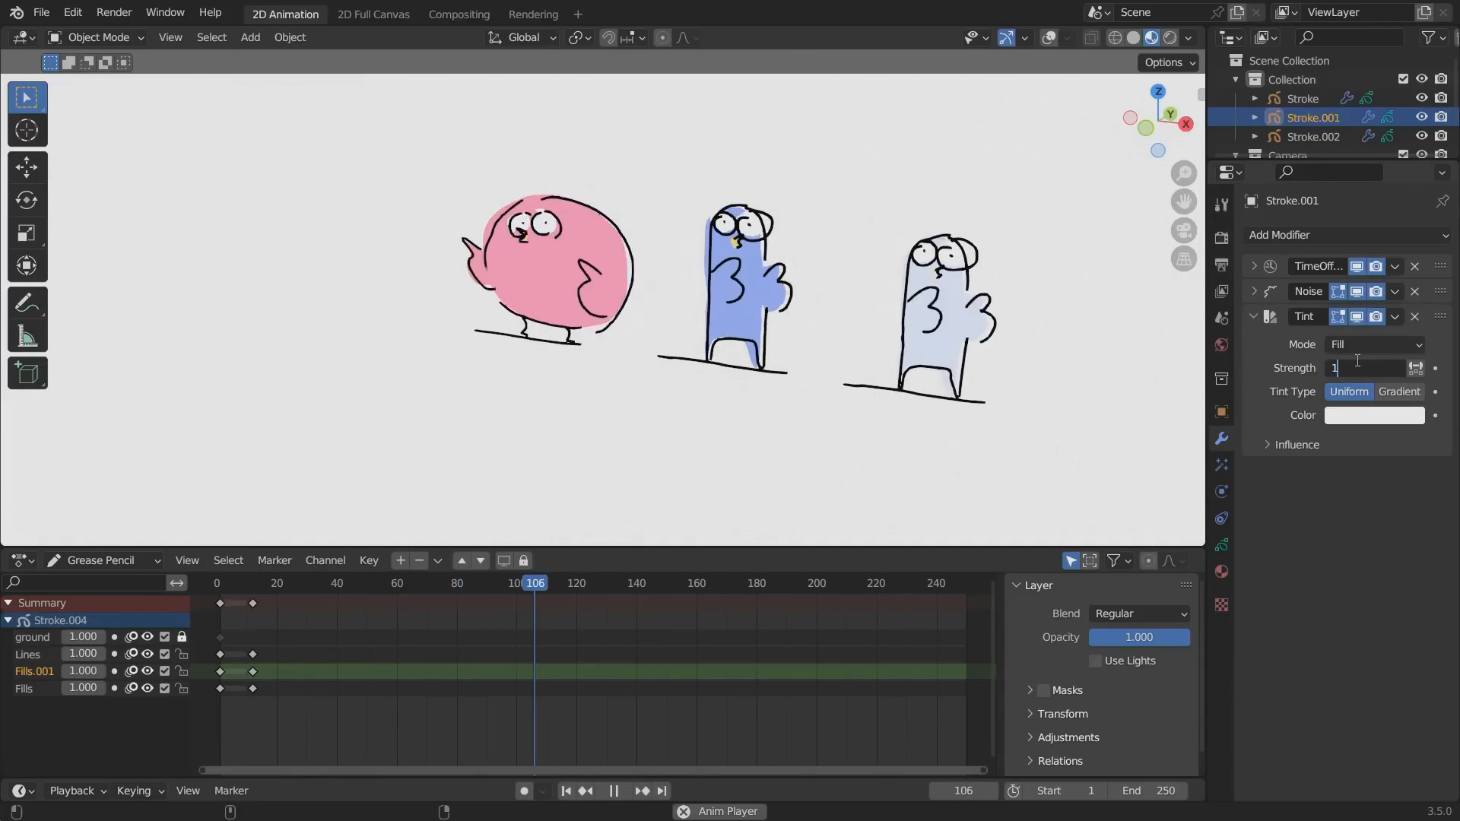
{"action": "key", "text": "Return"}
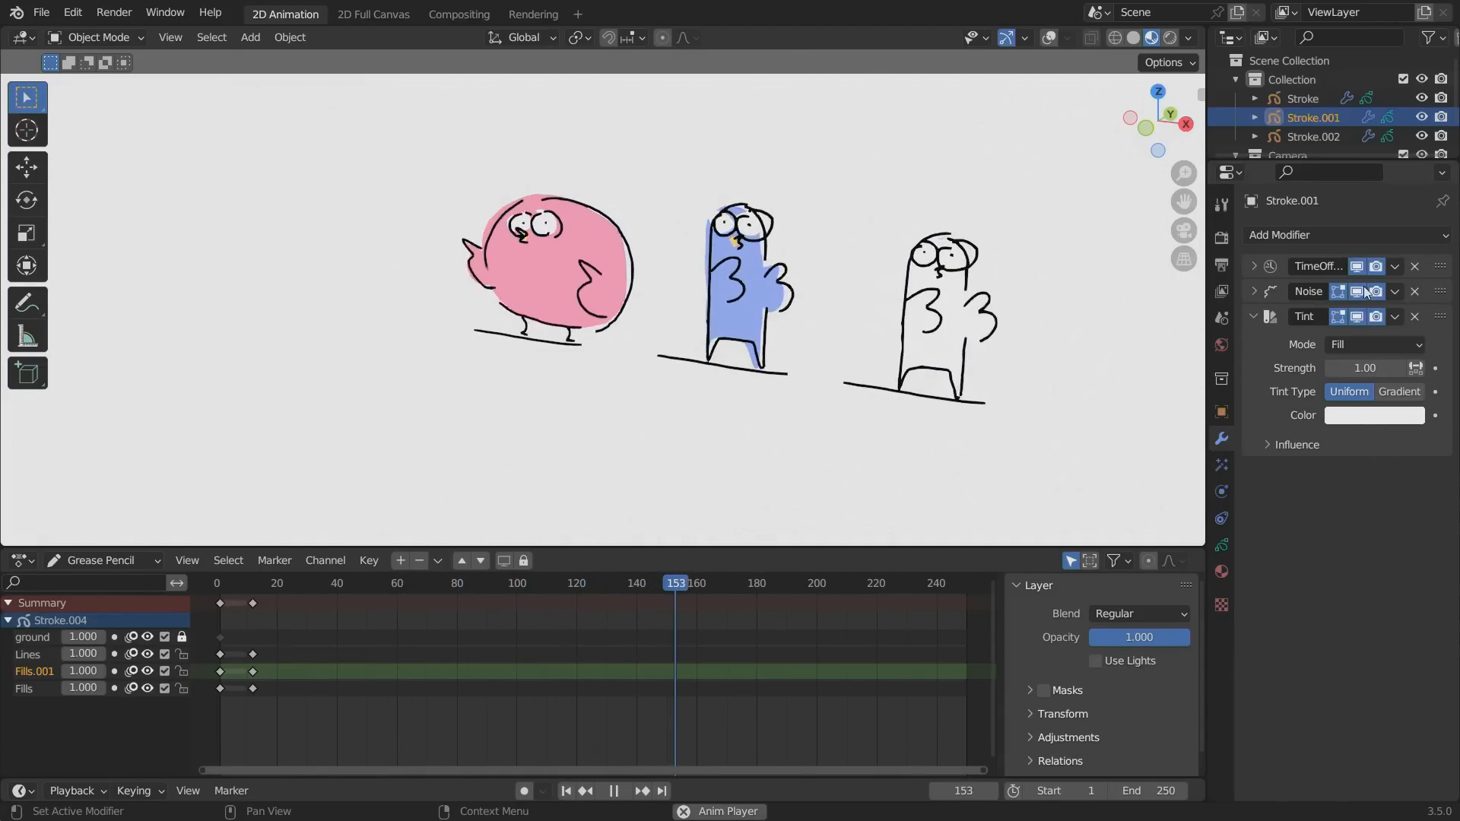
Set the tint color to light pink and restrict the Tint modifier's influence to the Fills layer.
{"action": "left_click", "coordinate": [1360, 418]}
{"action": "left_click", "coordinate": [1348, 247]}
{"action": "mouse_move", "coordinate": [1344, 247]}
{"action": "left_mouse_down"}
{"action": "mouse_move", "coordinate": [1324, 253]}
{"action": "mouse_move", "coordinate": [1343, 249]}
{"action": "left_mouse_up"}
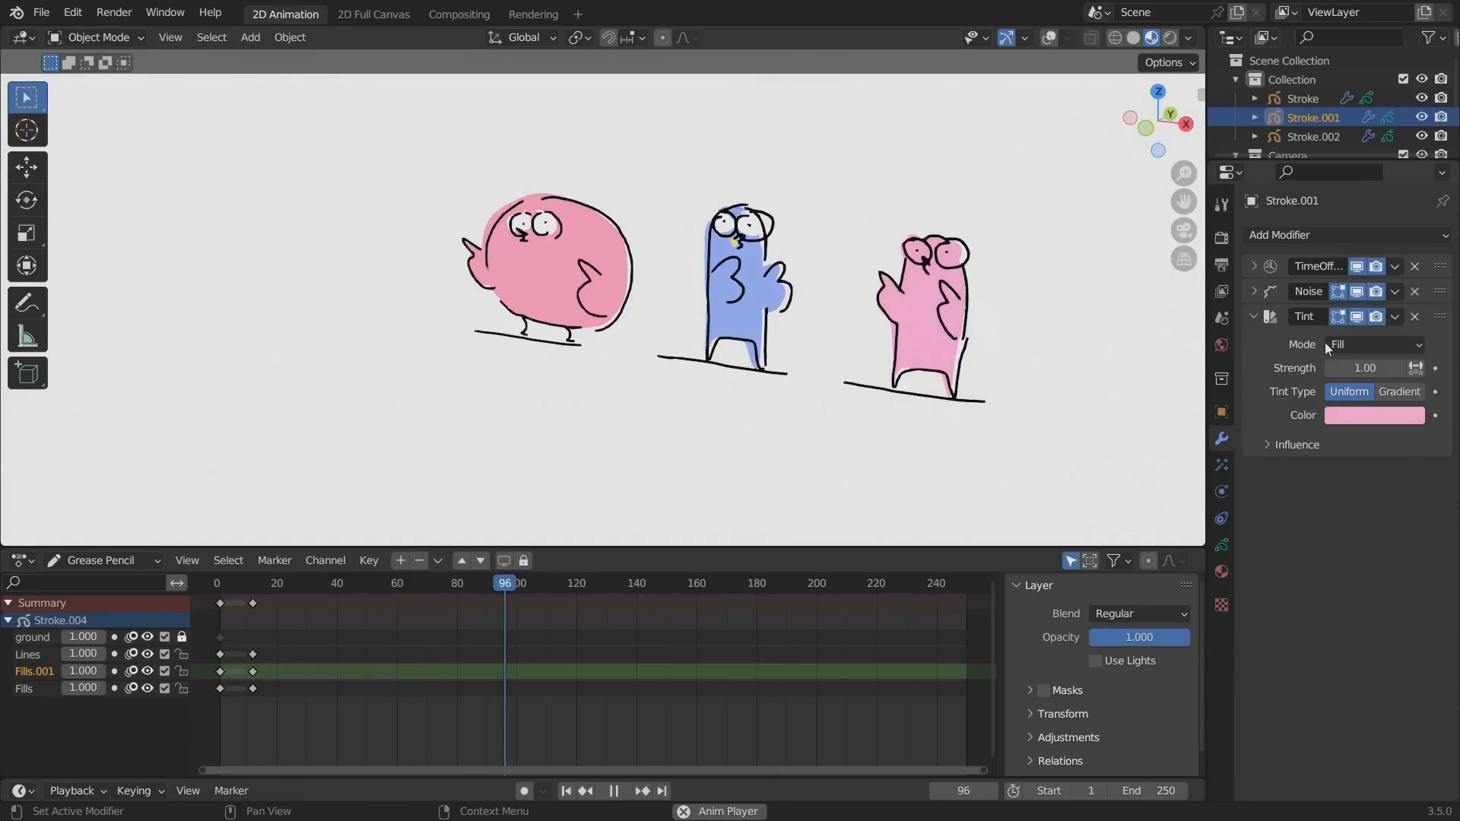
{"action": "left_click", "coordinate": [1266, 444]}
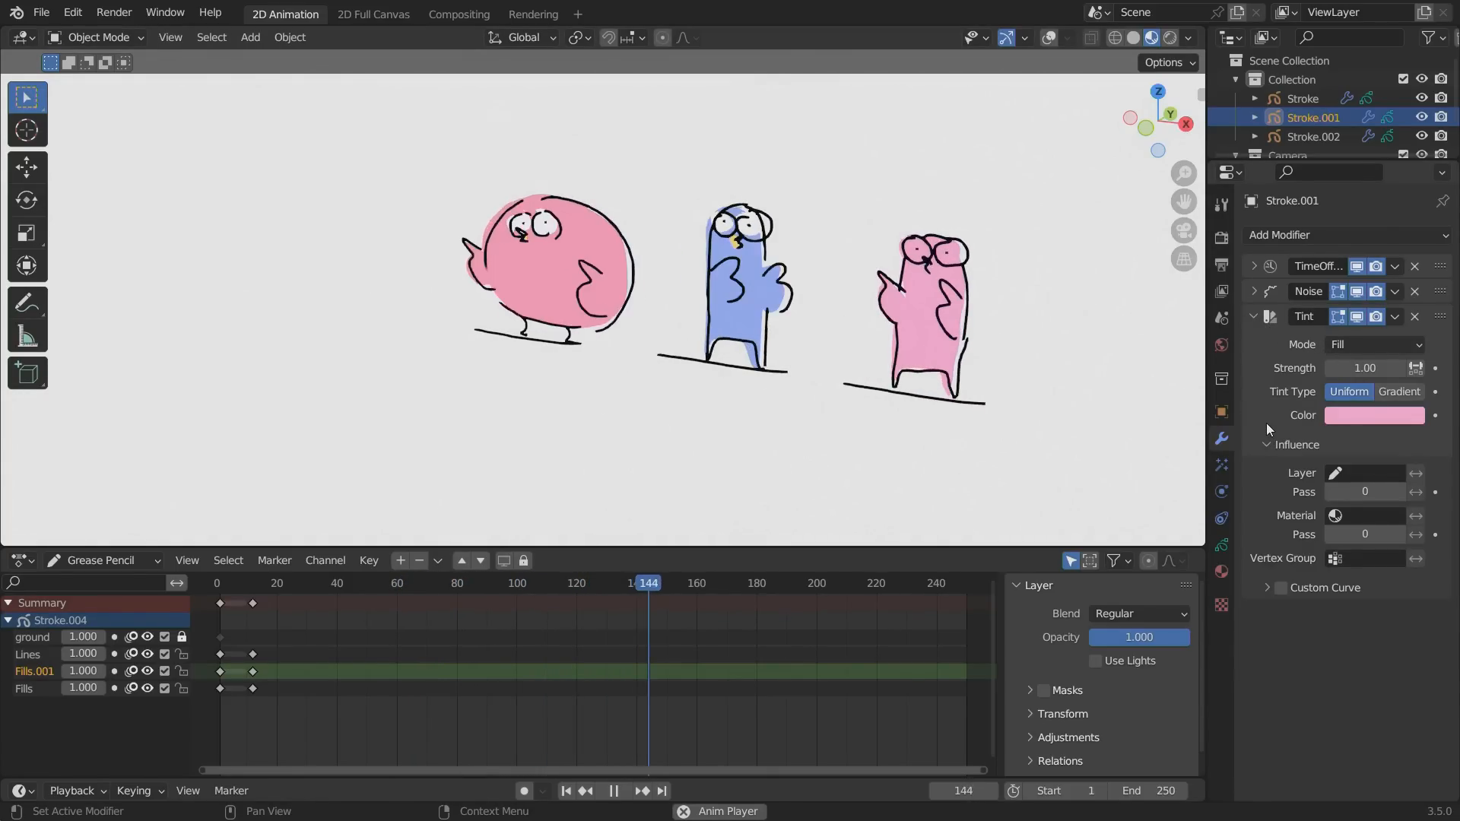
{"action": "left_click", "coordinate": [1346, 474]}
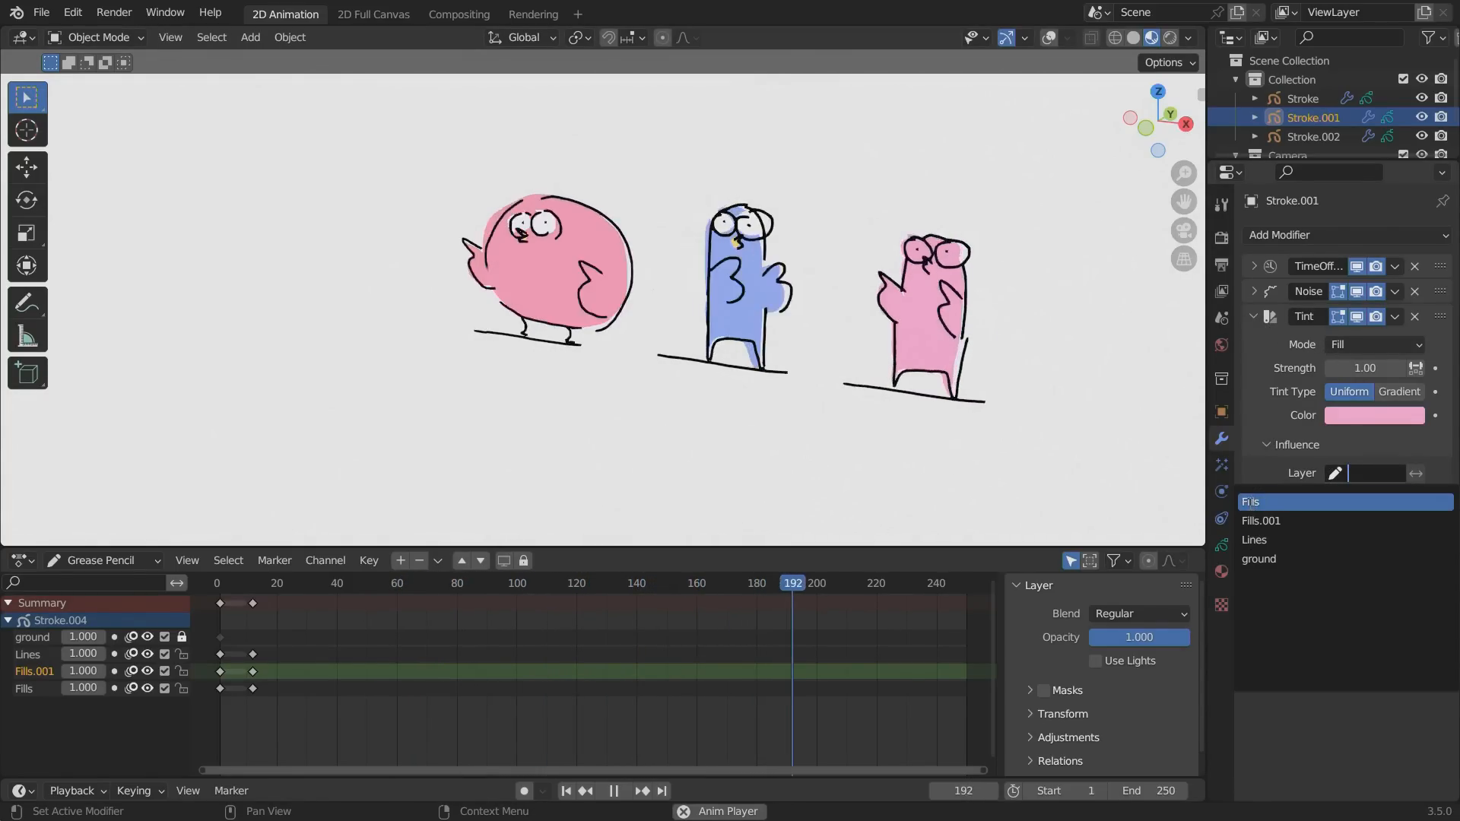
{"action": "left_click", "coordinate": [1253, 502]}
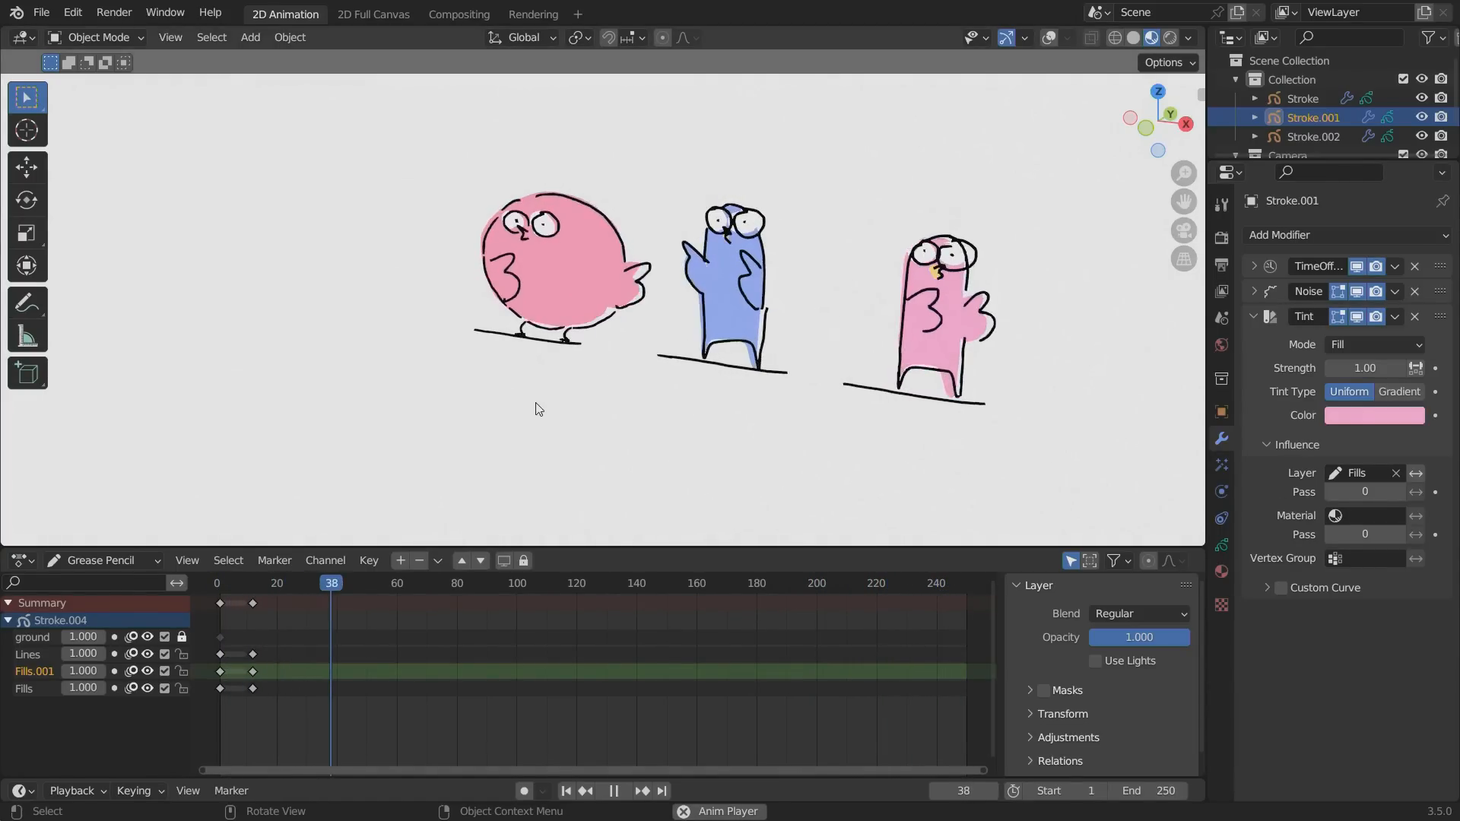
Duplicate the thin pink bird, place the copy to the left of the round bird, and tint it light purple.
{"action": "key", "text": "alt"}
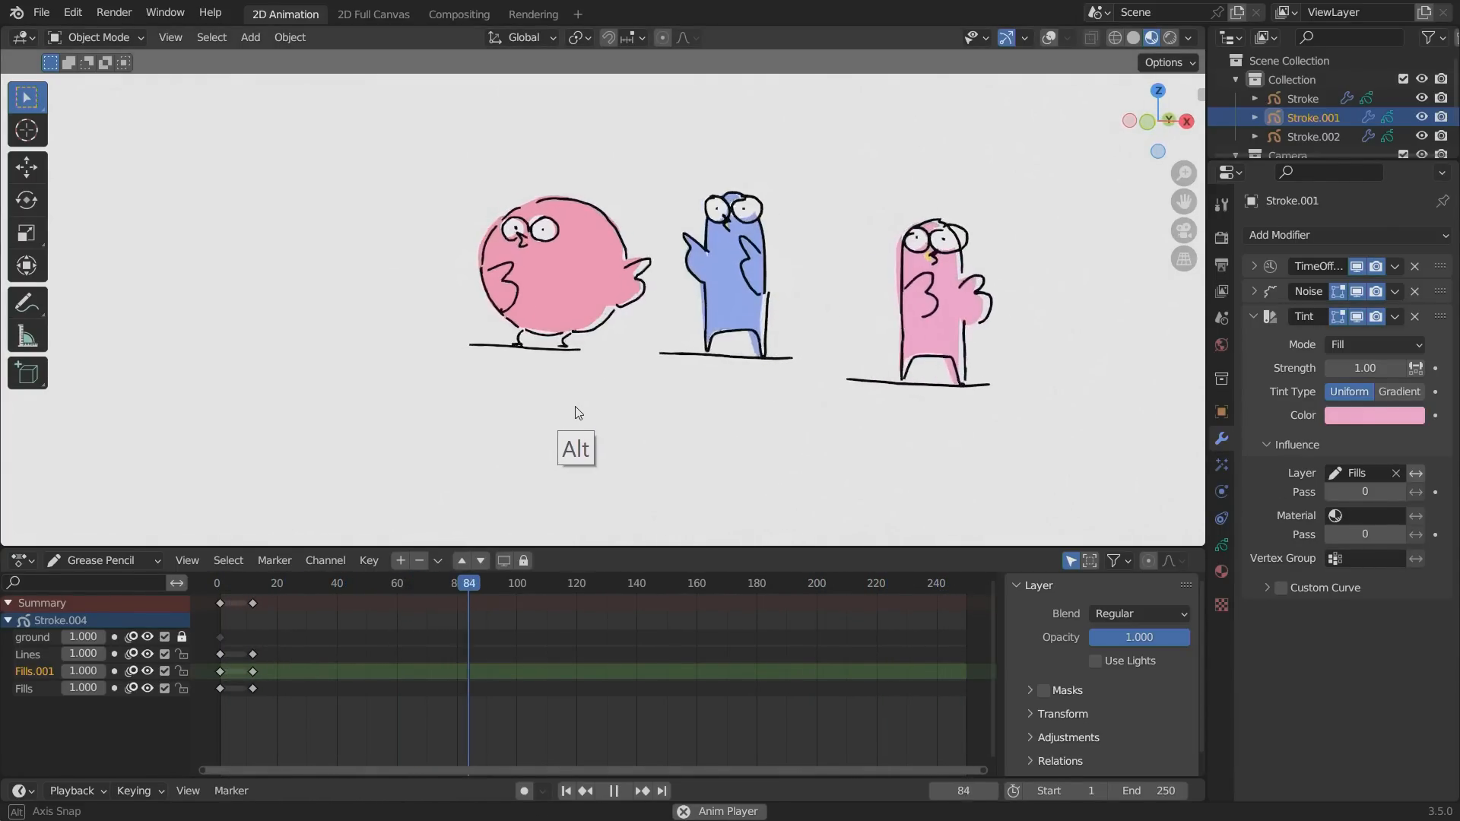
{"action": "key", "text": "shift+d"}
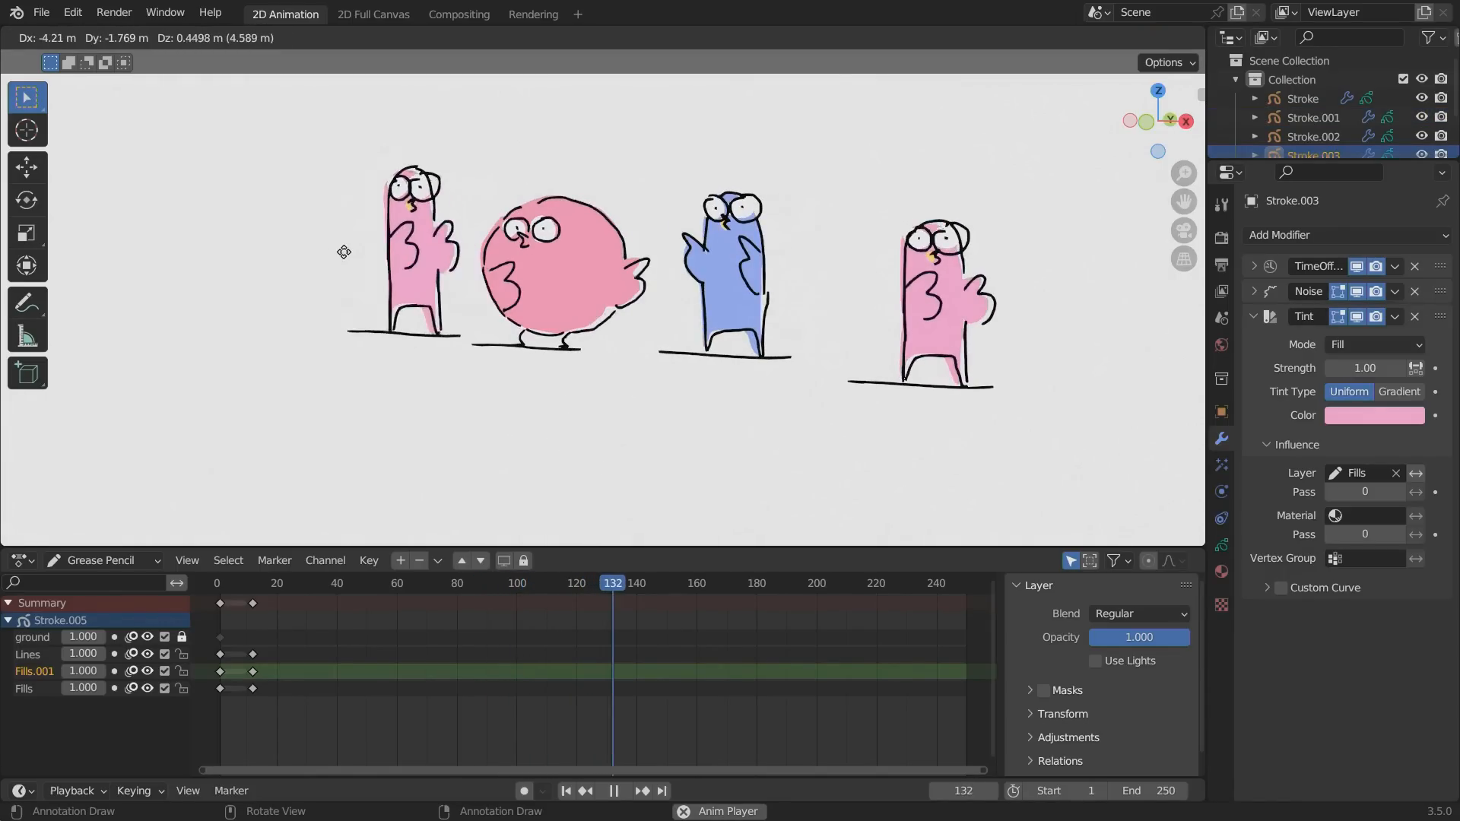
{"action": "left_click", "coordinate": [339, 268]}
{"action": "left_click", "coordinate": [1374, 415]}
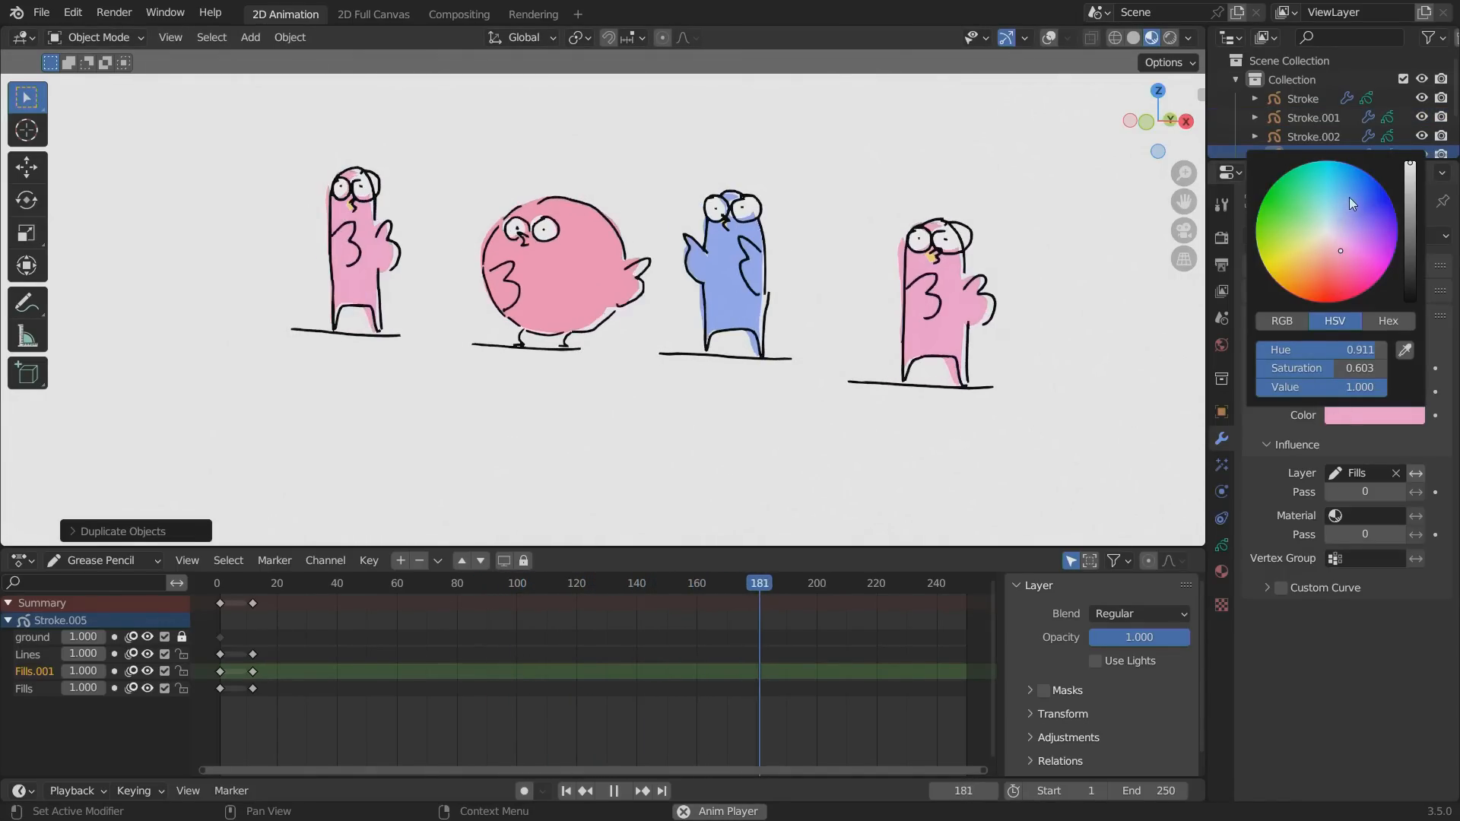
{"action": "mouse_move", "coordinate": [1349, 197]}
{"action": "left_mouse_down"}
{"action": "mouse_move", "coordinate": [1339, 213]}
{"action": "mouse_move", "coordinate": [1358, 222]}
{"action": "left_mouse_up"}
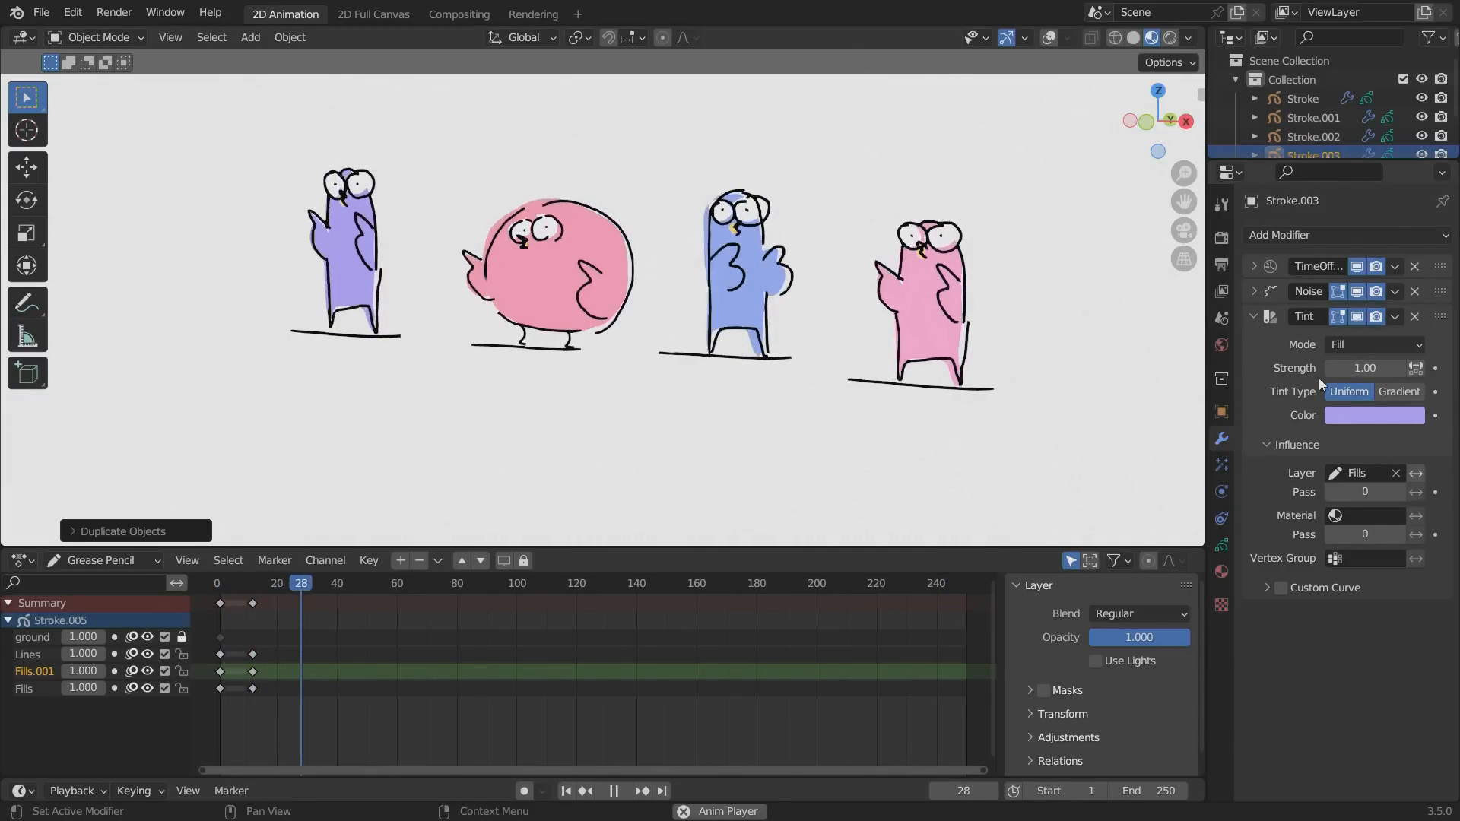
{"action": "left_click", "coordinate": [1361, 368]}
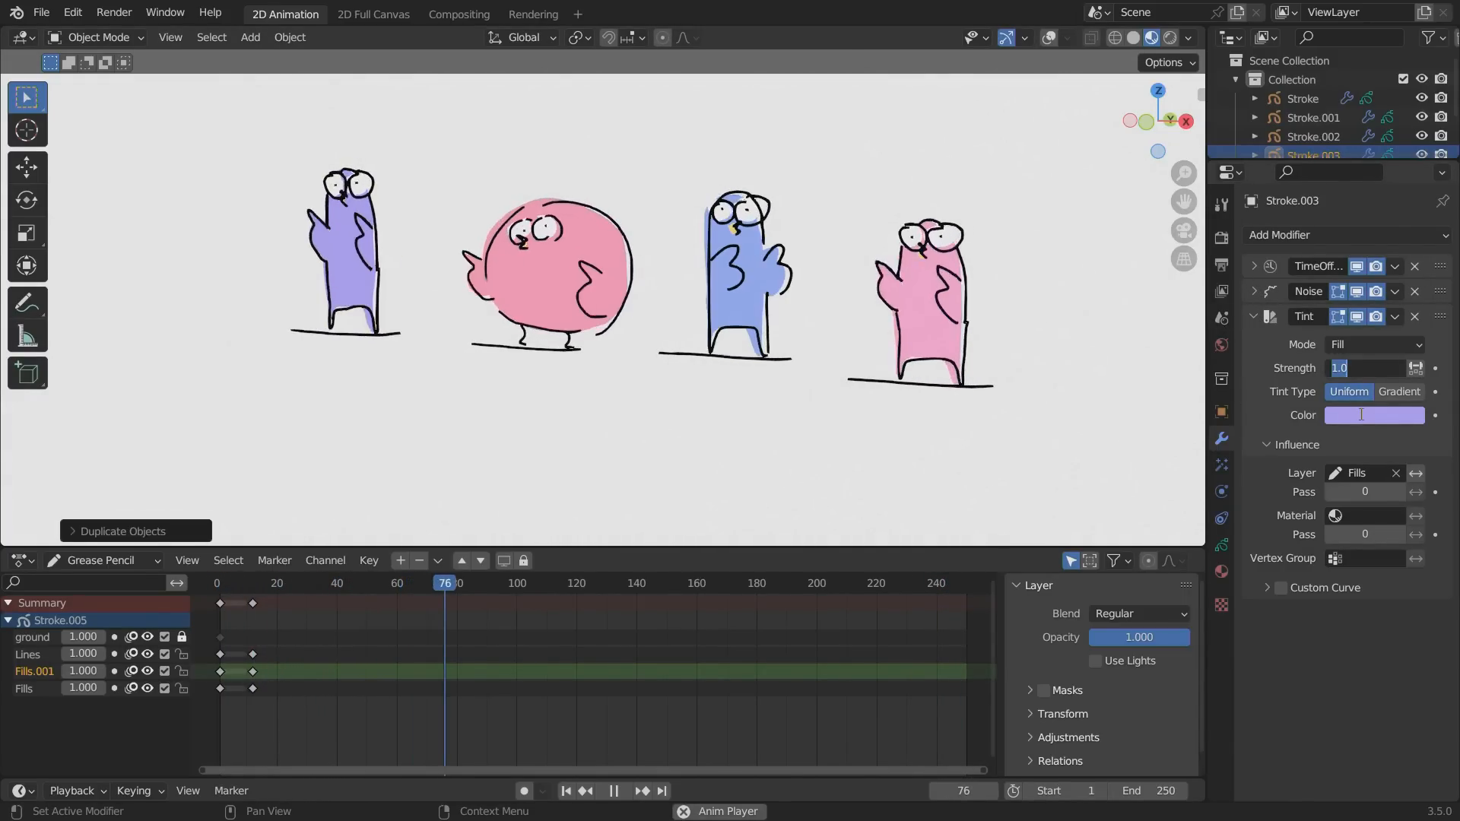
Expand the purple bird's time offset and Noise settings and set the noise position to 0.28.
{"action": "left_click", "coordinate": [1252, 265]}
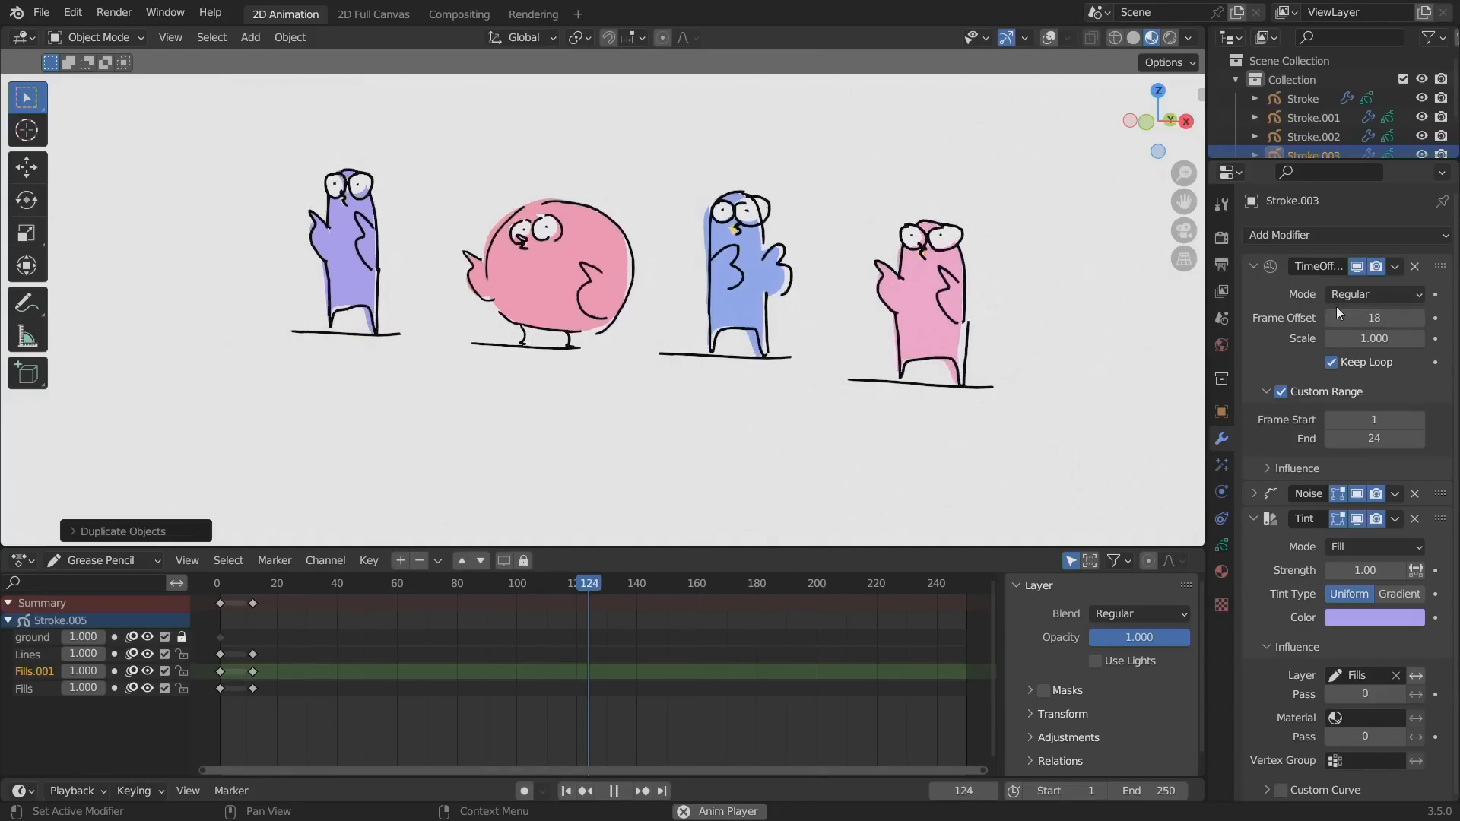
{"action": "left_click", "coordinate": [1254, 494]}
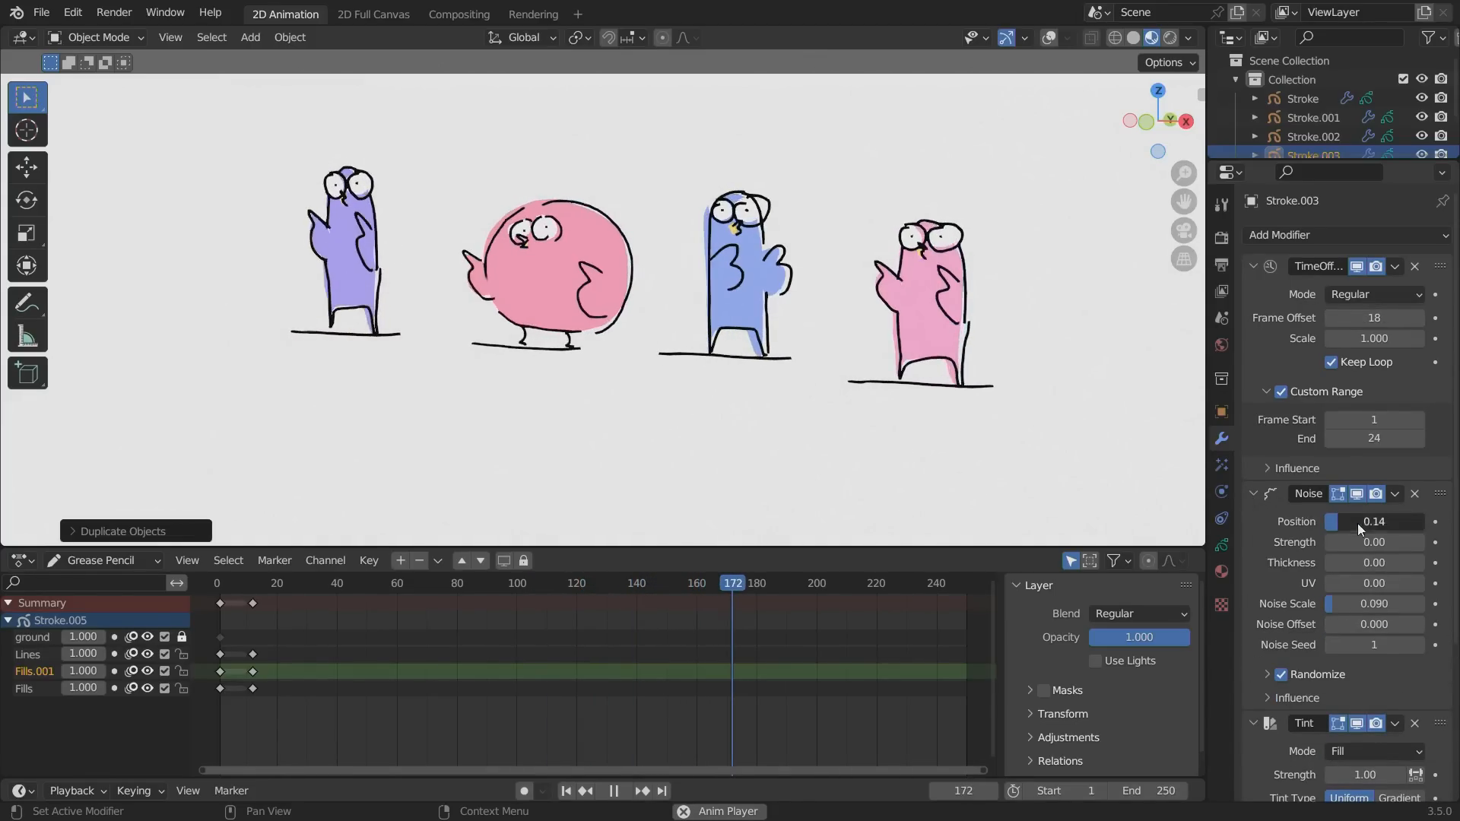
{"action": "left_click_drag", "start_coordinate": [1358, 523], "coordinate": [1367, 526]}
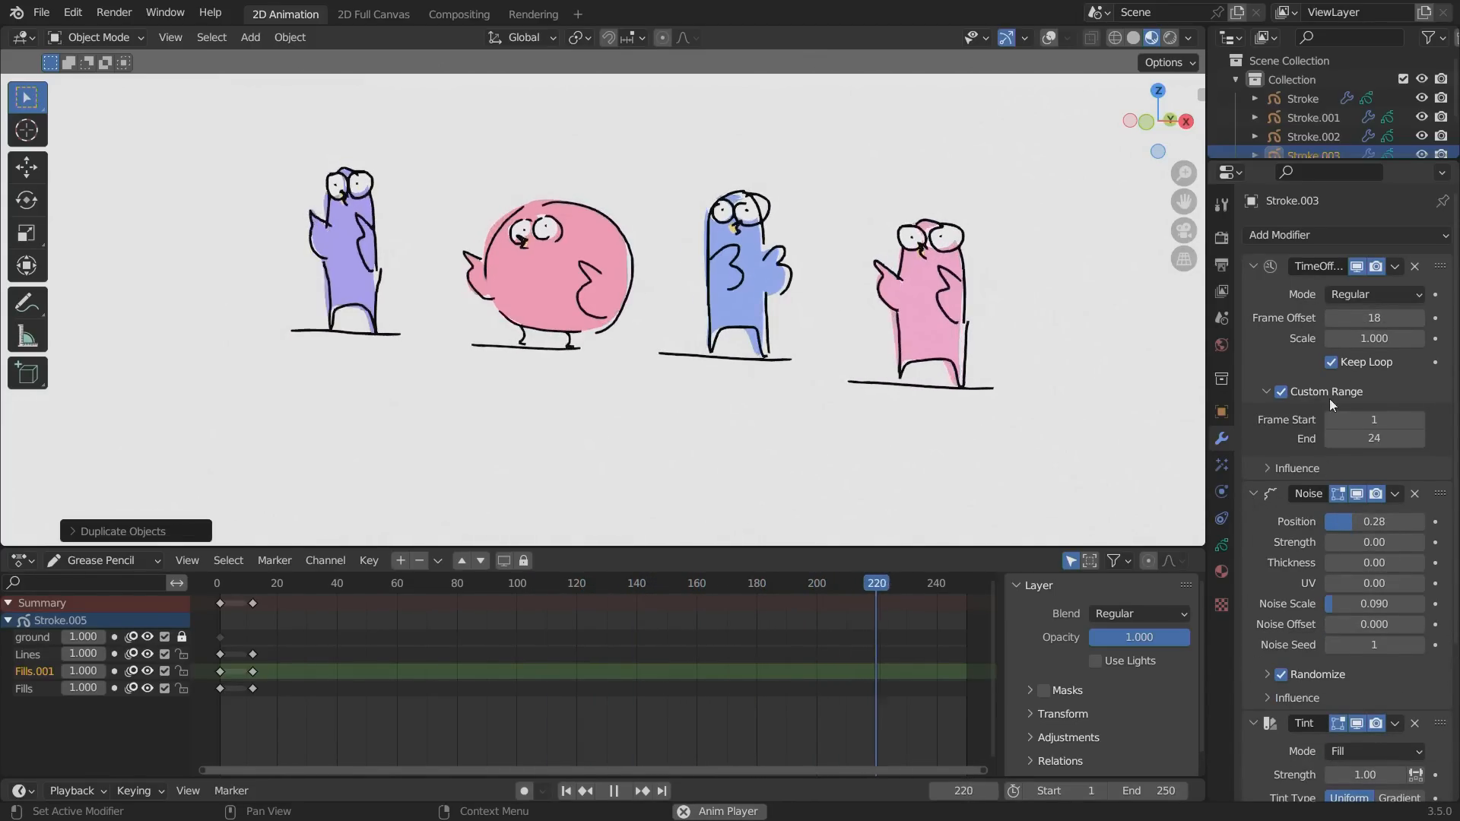
Set the purple bird's Time Offset scale to 1.5 and move the bird along the Y axis to near the other birds' row.
{"action": "left_click", "coordinate": [1358, 339]}
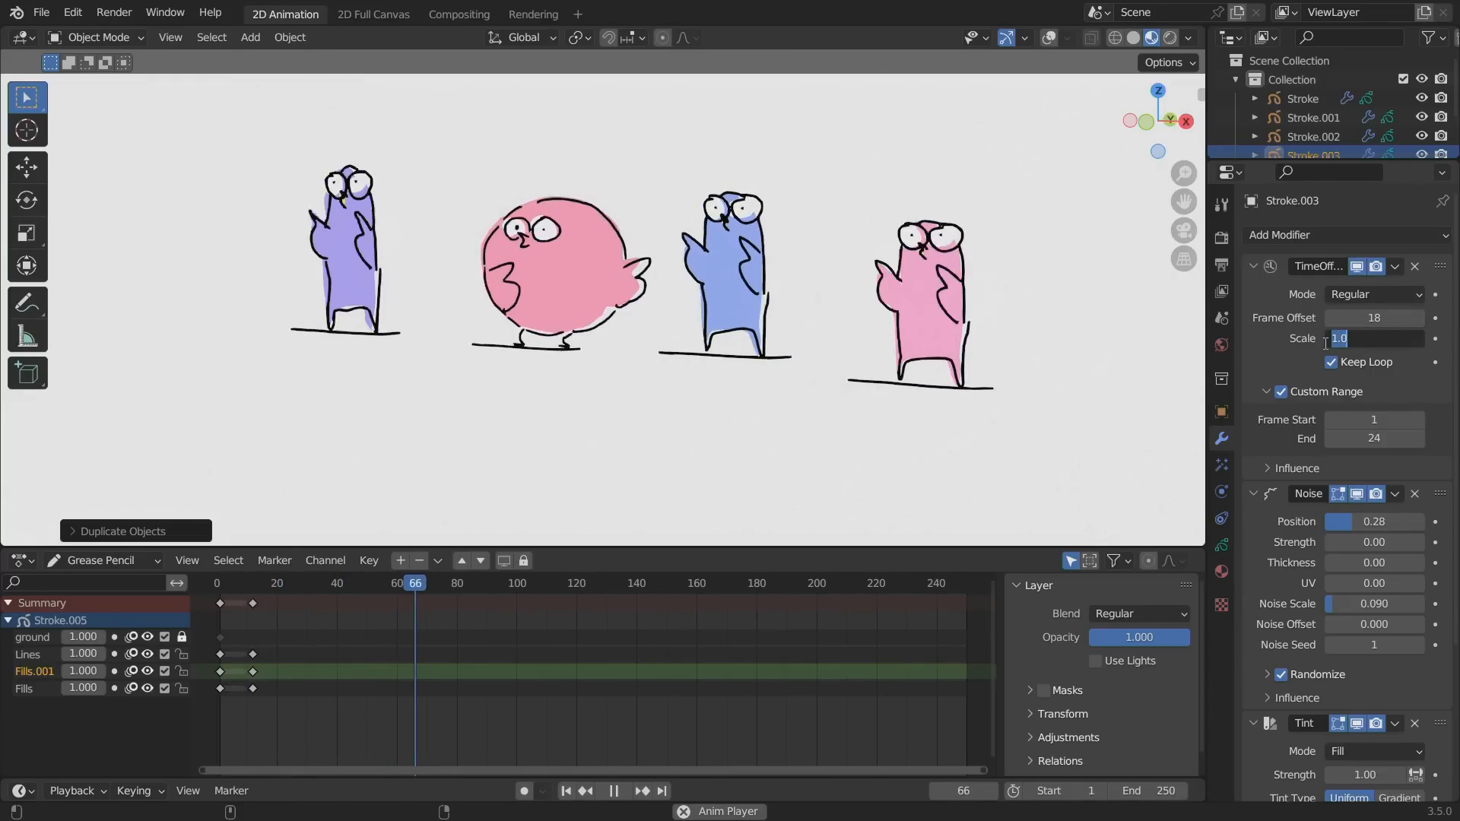
{"action": "type", "text": "1.5"}
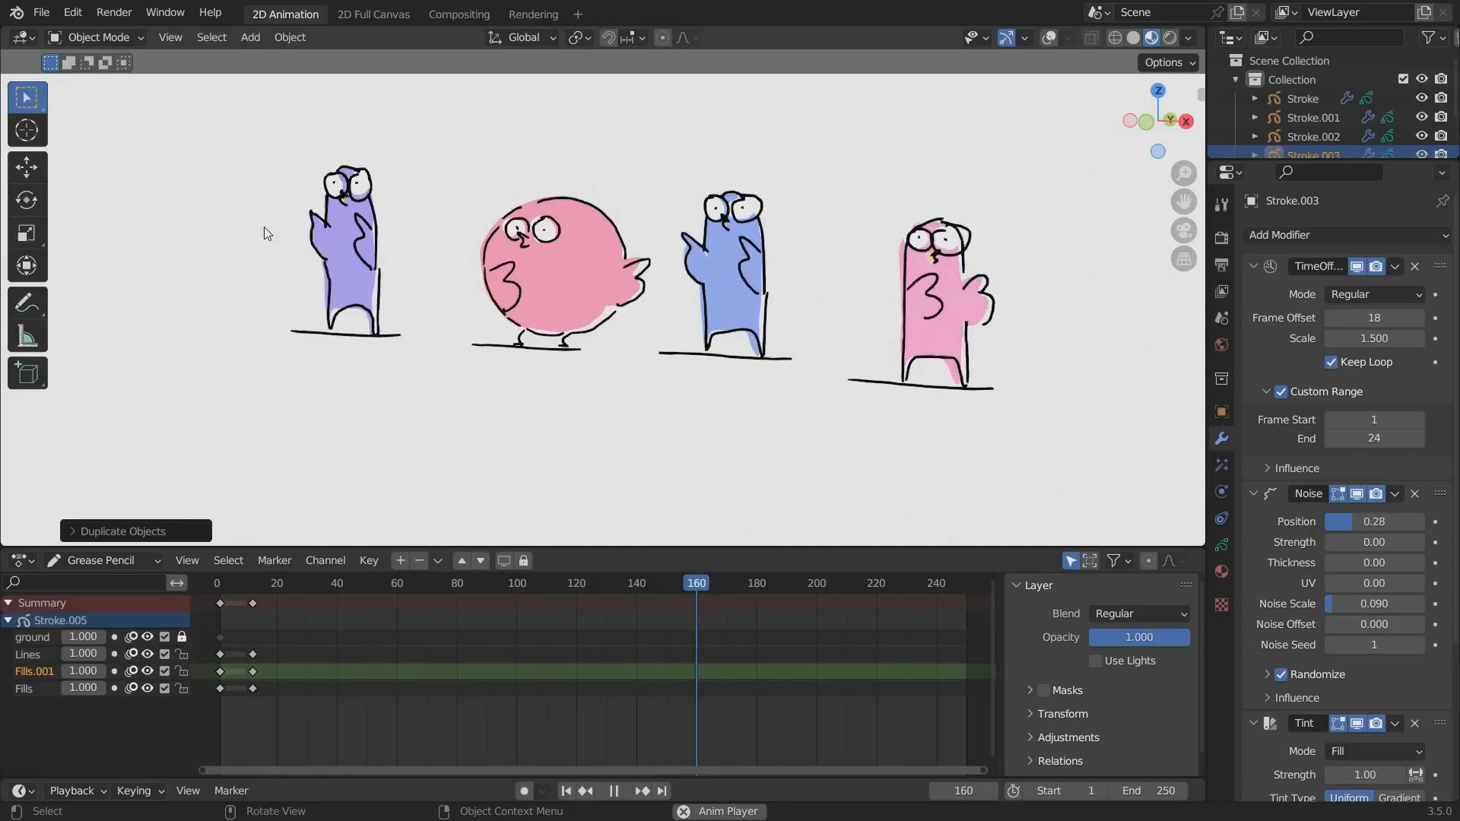
{"action": "middle_click_drag", "start_coordinate": [382, 368], "coordinate": [287, 399], "text": "alt"}
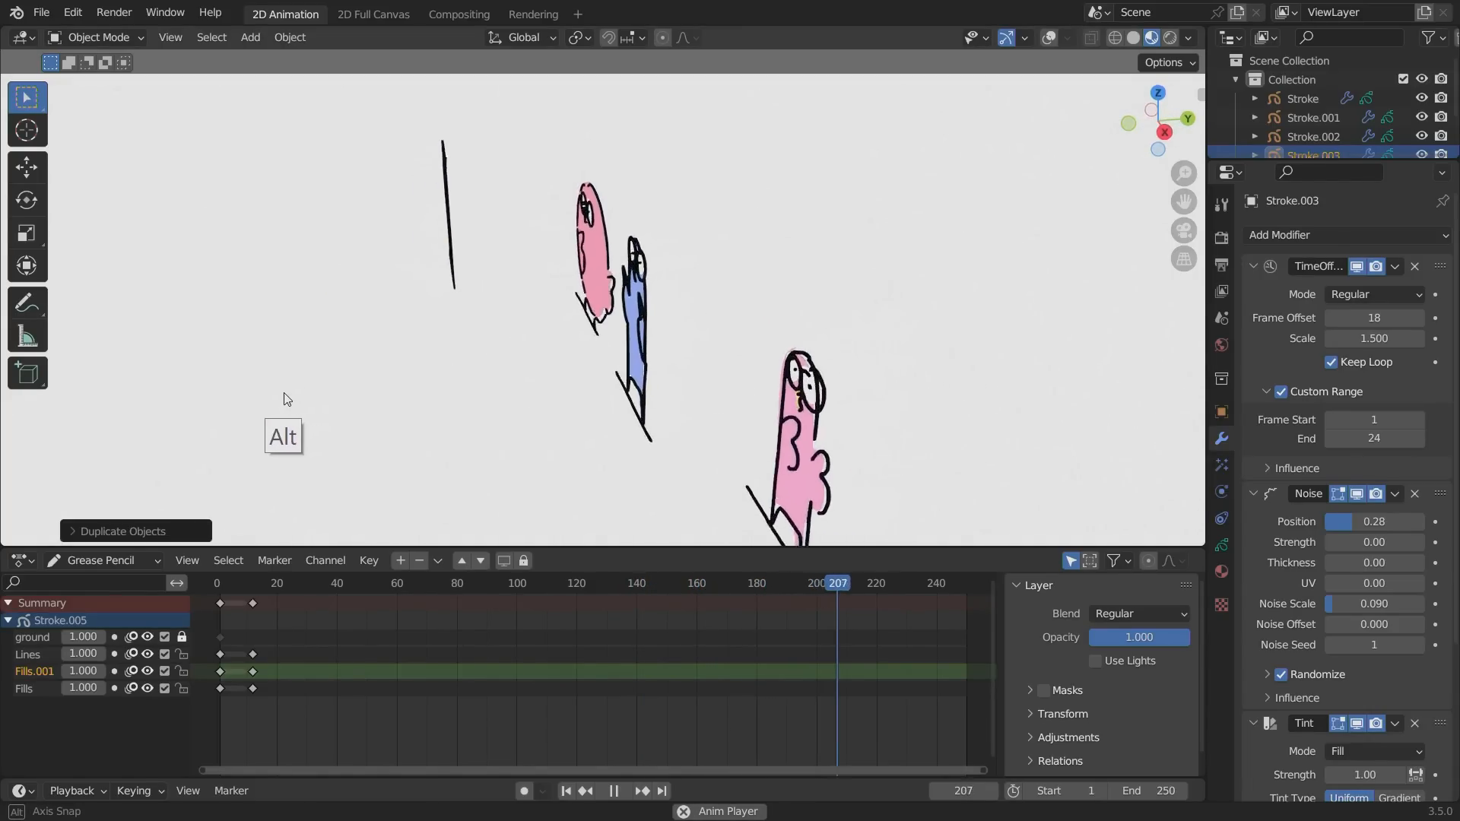
{"action": "key", "text": "g"}
{"action": "key", "text": "y"}
{"action": "left_click", "coordinate": [500, 394]}
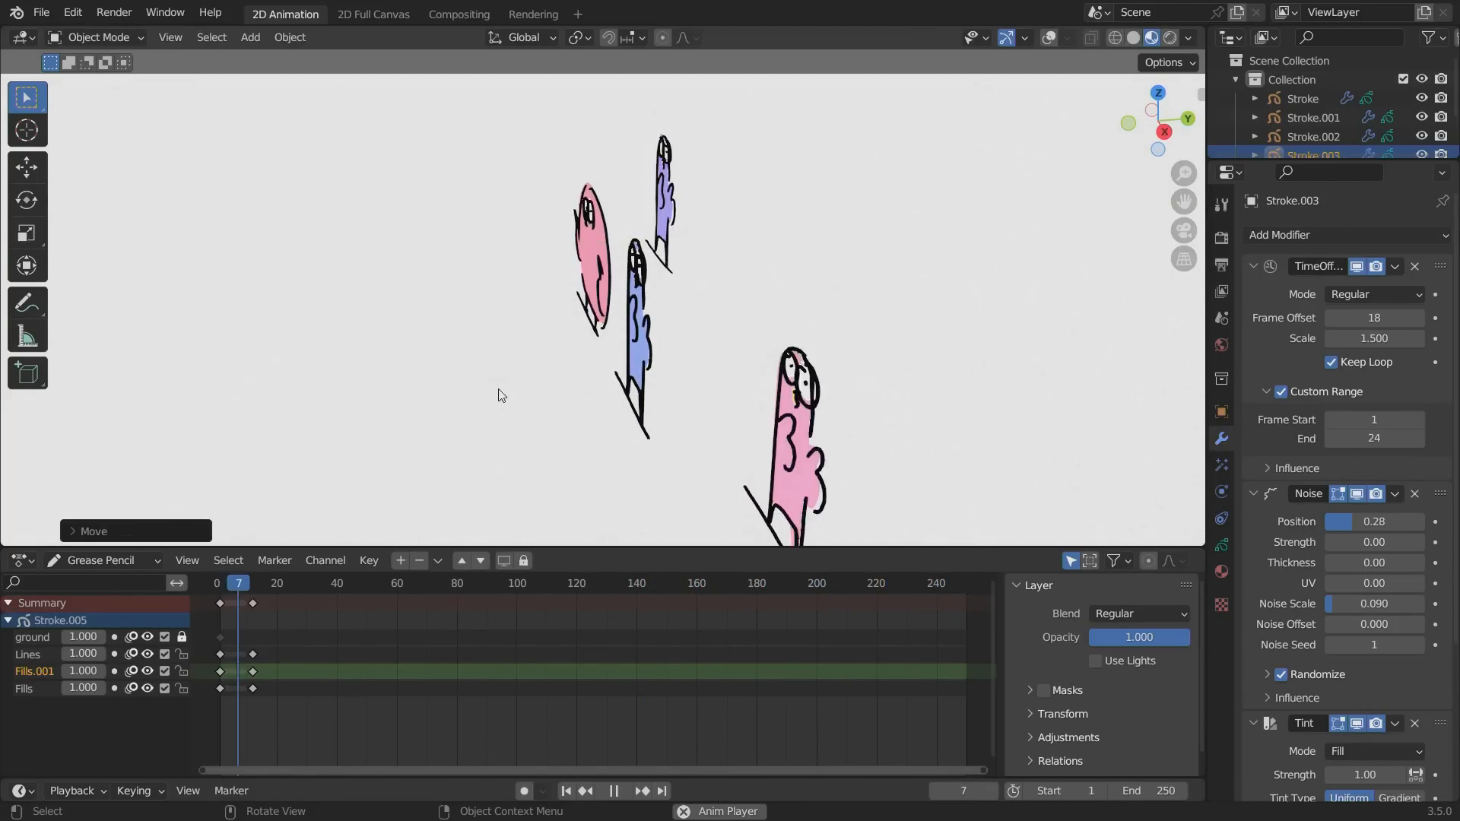
Position the purple bird beside the round bird and the light pink bird beside the blue one, aligning both with the shared ground line.
{"action": "key", "text": "KP_1"}
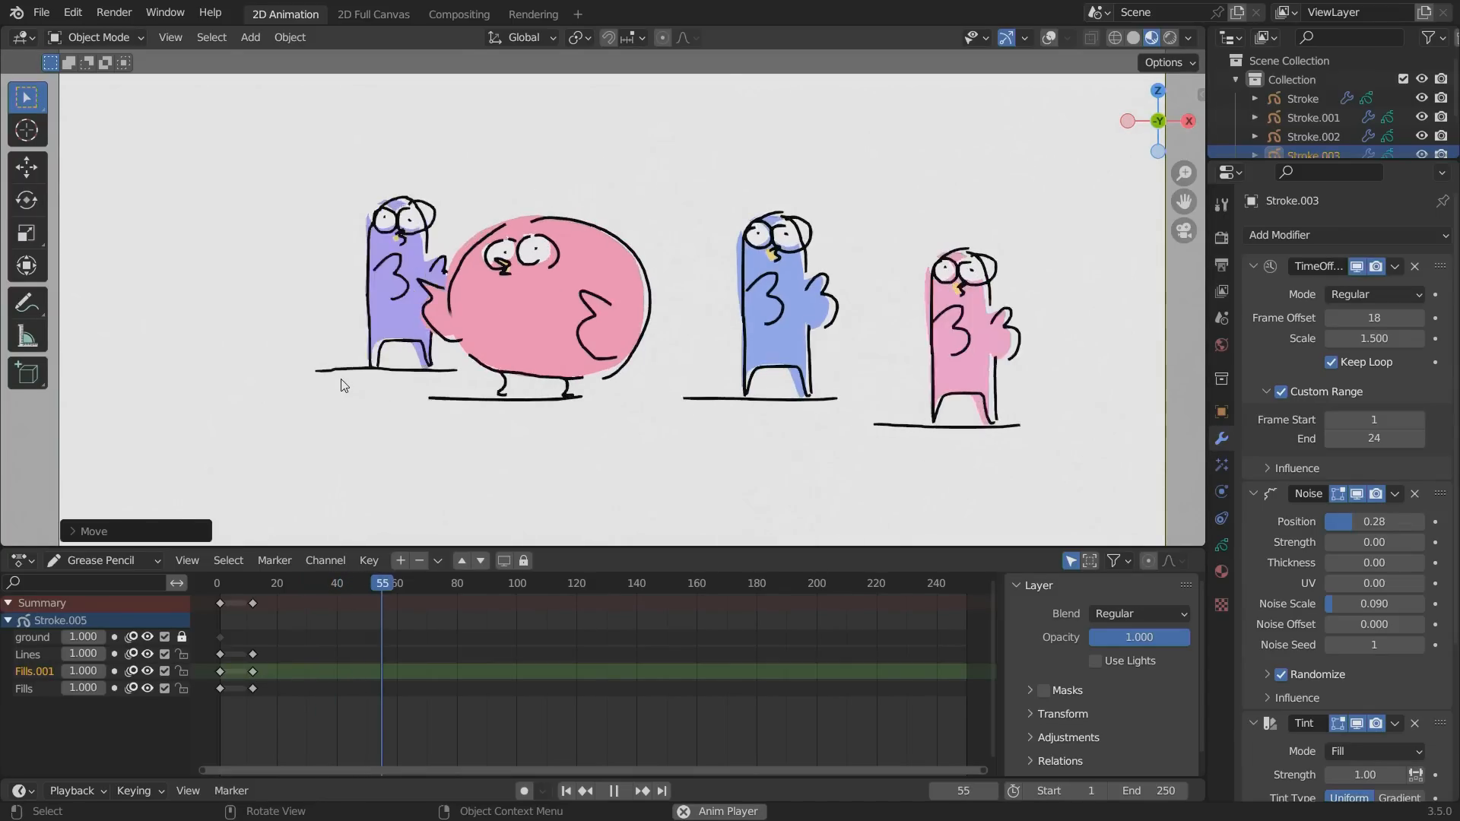
{"action": "key", "text": "g"}
{"action": "left_click", "coordinate": [318, 417]}
{"action": "left_click", "coordinate": [887, 447]}
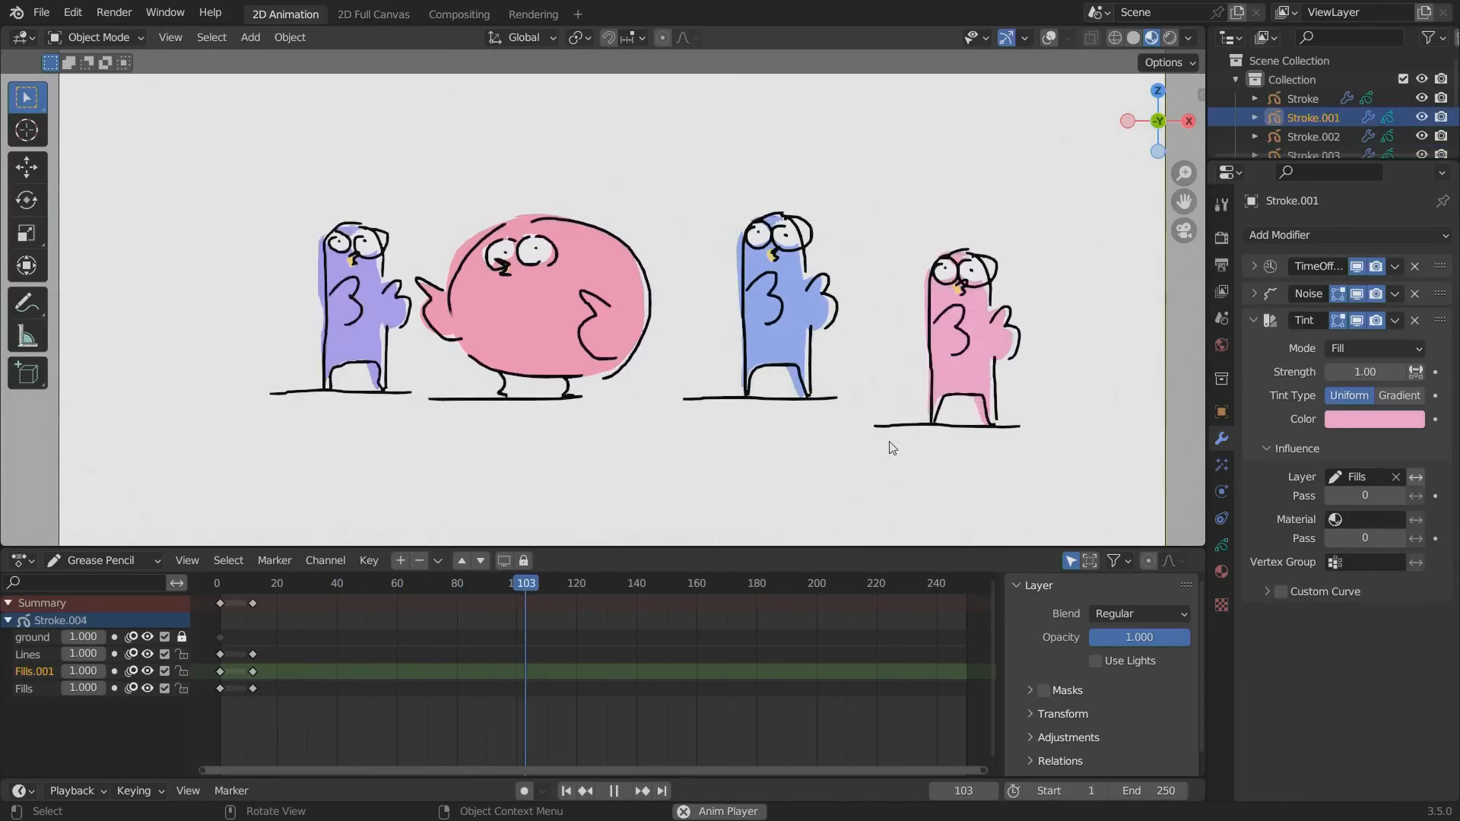
{"action": "key", "text": "g"}
{"action": "left_click", "coordinate": [848, 424]}
{"action": "left_click", "coordinate": [345, 357]}
{"action": "key", "text": "g"}
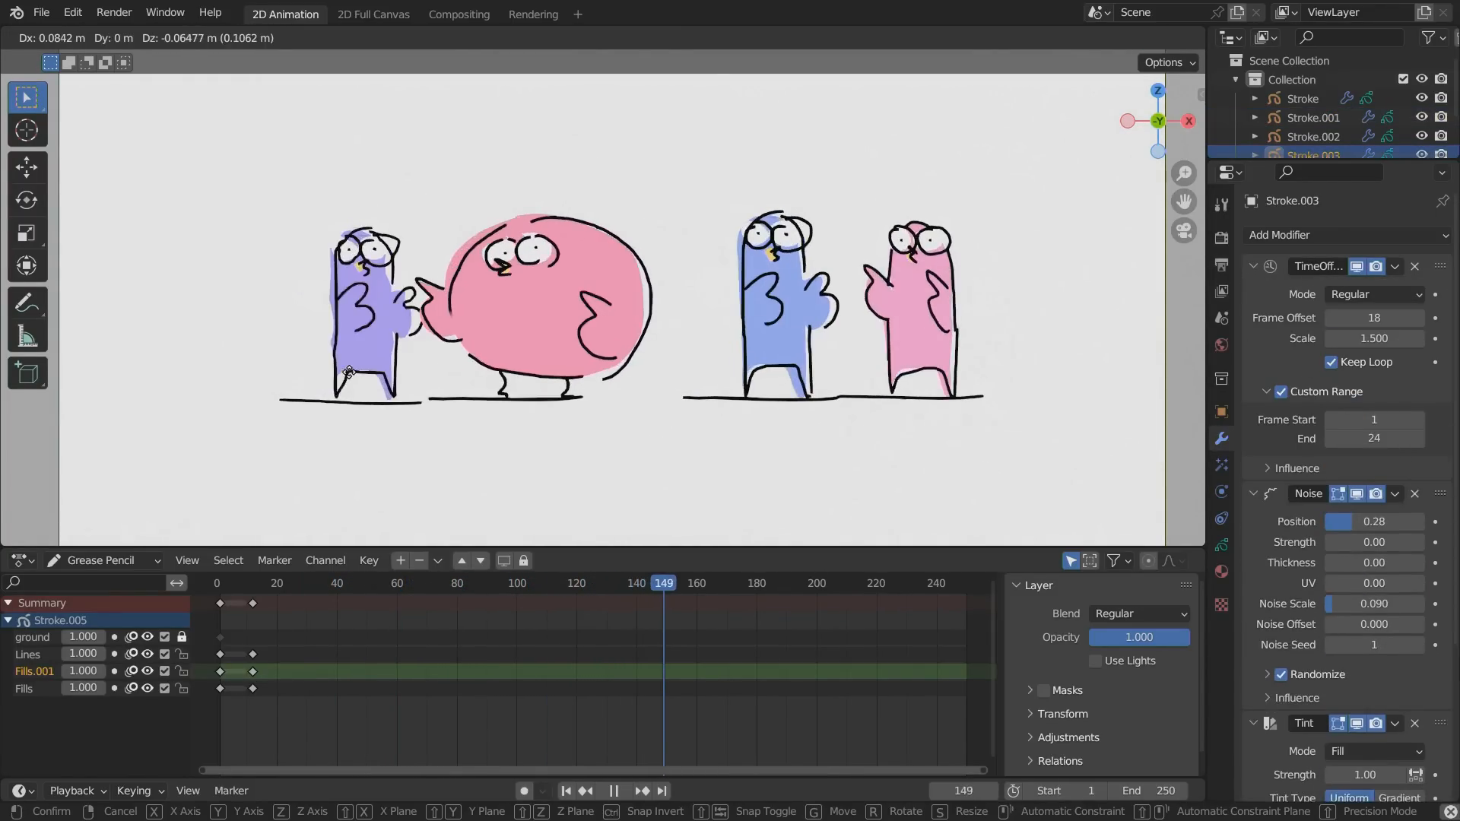
{"action": "left_click", "coordinate": [355, 384]}
{"action": "middle_click_drag", "start_coordinate": [293, 374], "coordinate": [405, 410], "text": "ctrl"}
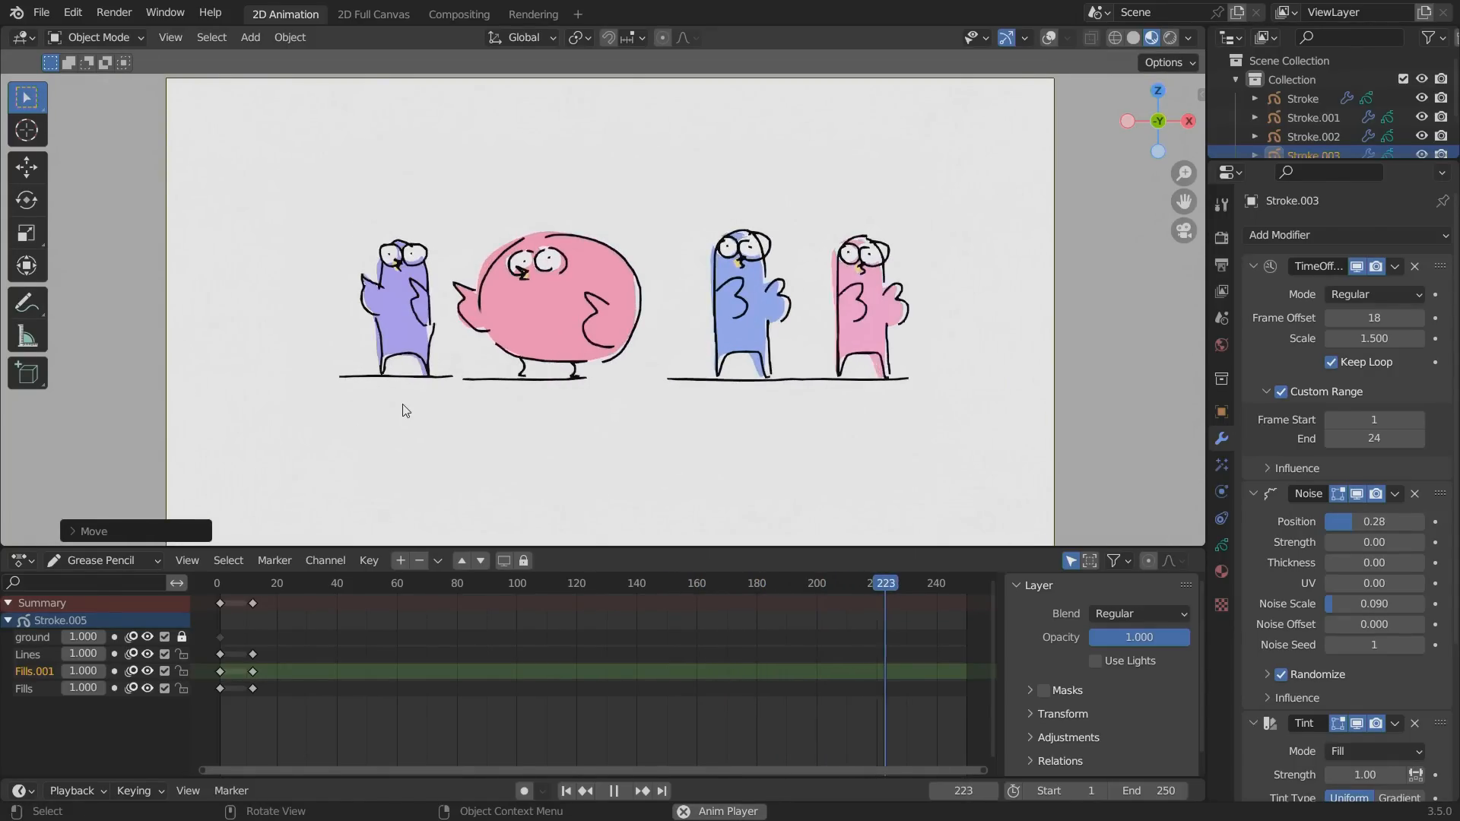
Set the world background color to bright blue with hue 0.568 and saturation 1, and save the file.
{"action": "left_click", "coordinate": [1221, 344]}
{"action": "left_click", "coordinate": [1382, 361]}
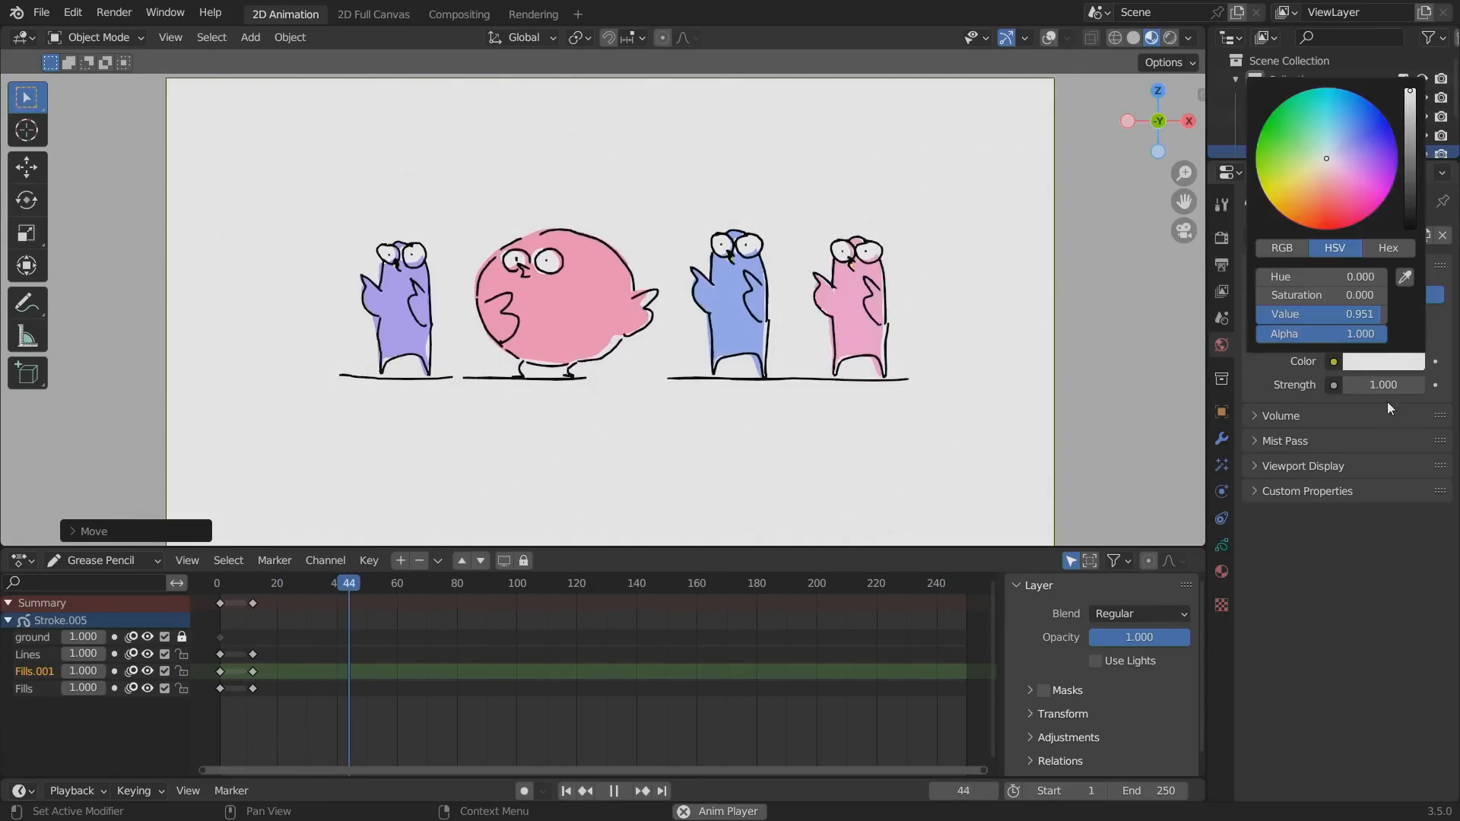
{"action": "left_click", "coordinate": [1379, 358]}
{"action": "mouse_move", "coordinate": [1354, 112]}
{"action": "left_mouse_down"}
{"action": "mouse_move", "coordinate": [1324, 98]}
{"action": "mouse_move", "coordinate": [1343, 90]}
{"action": "left_mouse_up"}
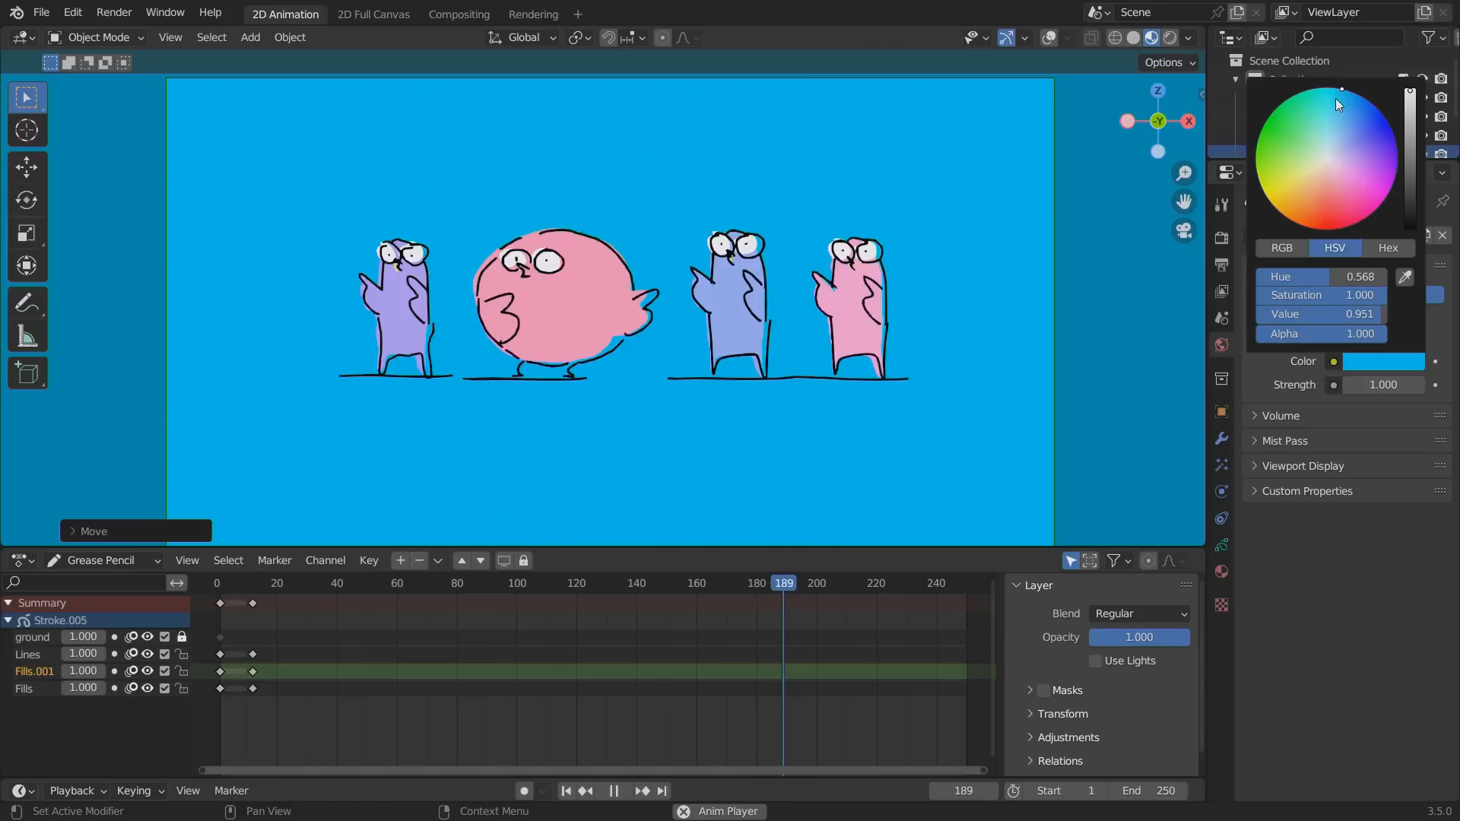
{"action": "left_click_drag", "start_coordinate": [438, 386], "coordinate": [478, 390], "text": "alt"}
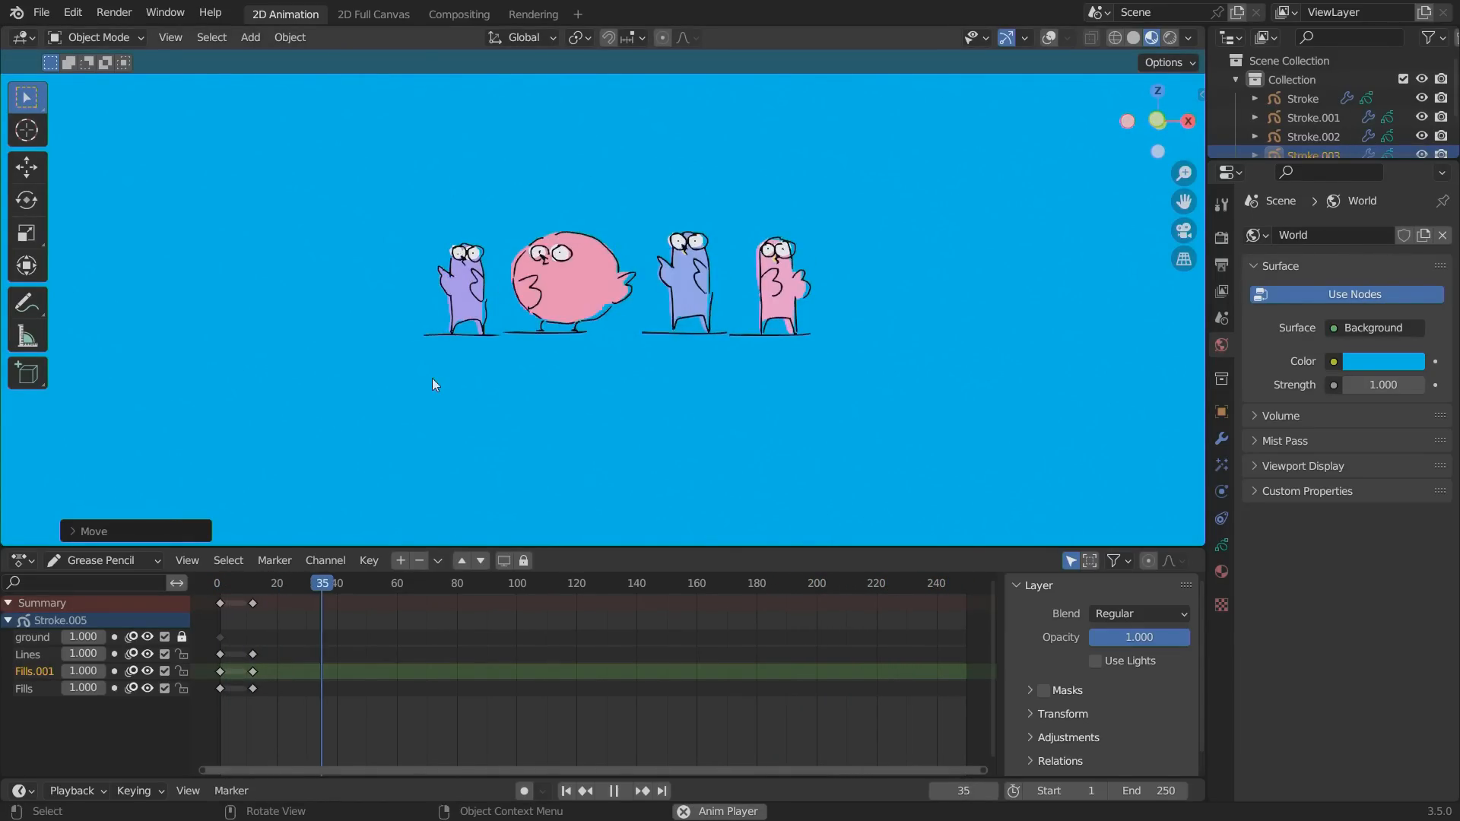
{"action": "key", "text": "ctrl+s"}
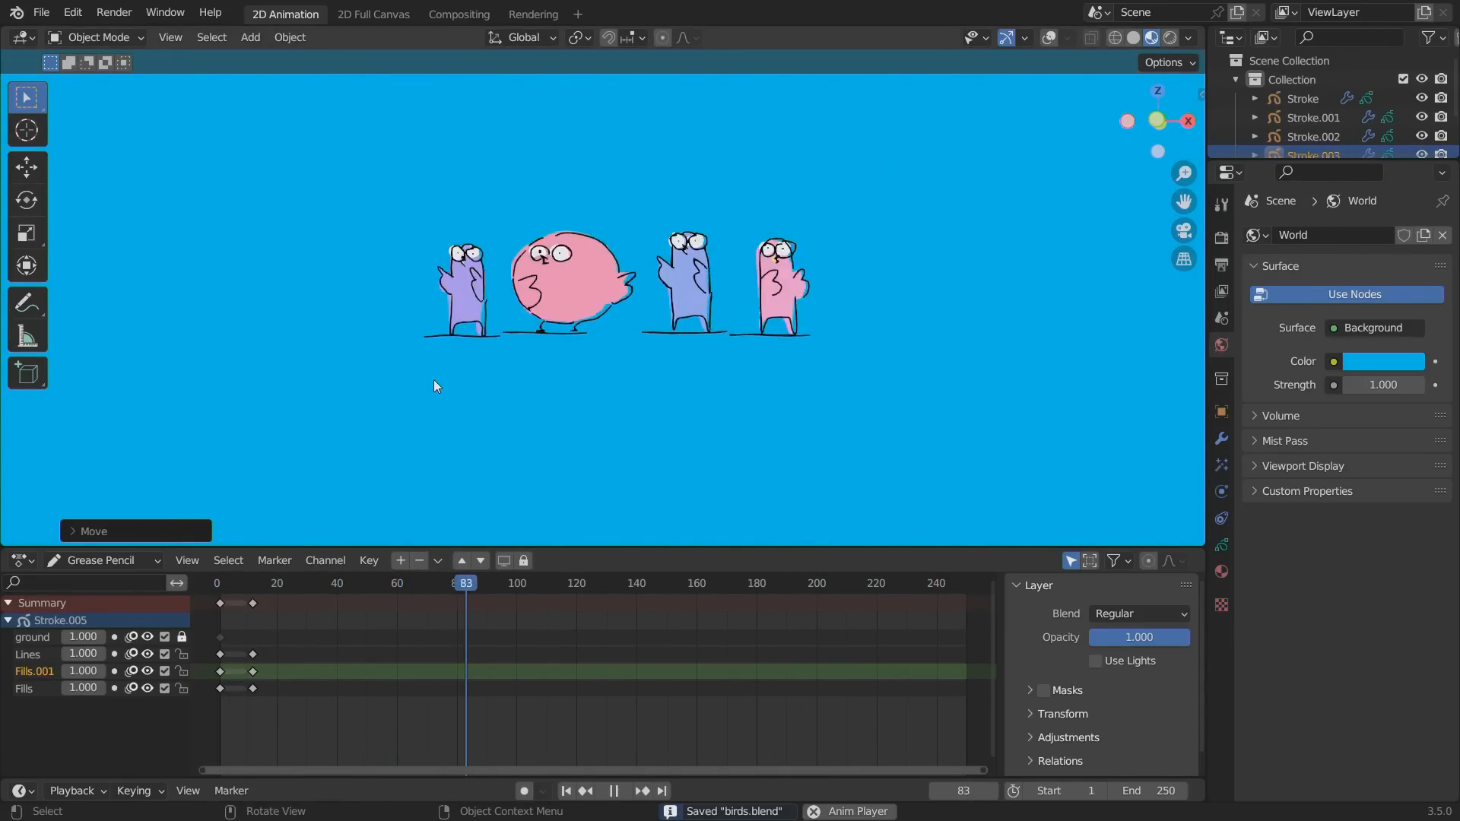
Return to the camera view, collapse the birds' collection in an enlarged Outliner, and select the Camera object.
{"action": "key", "text": "KP_0"}
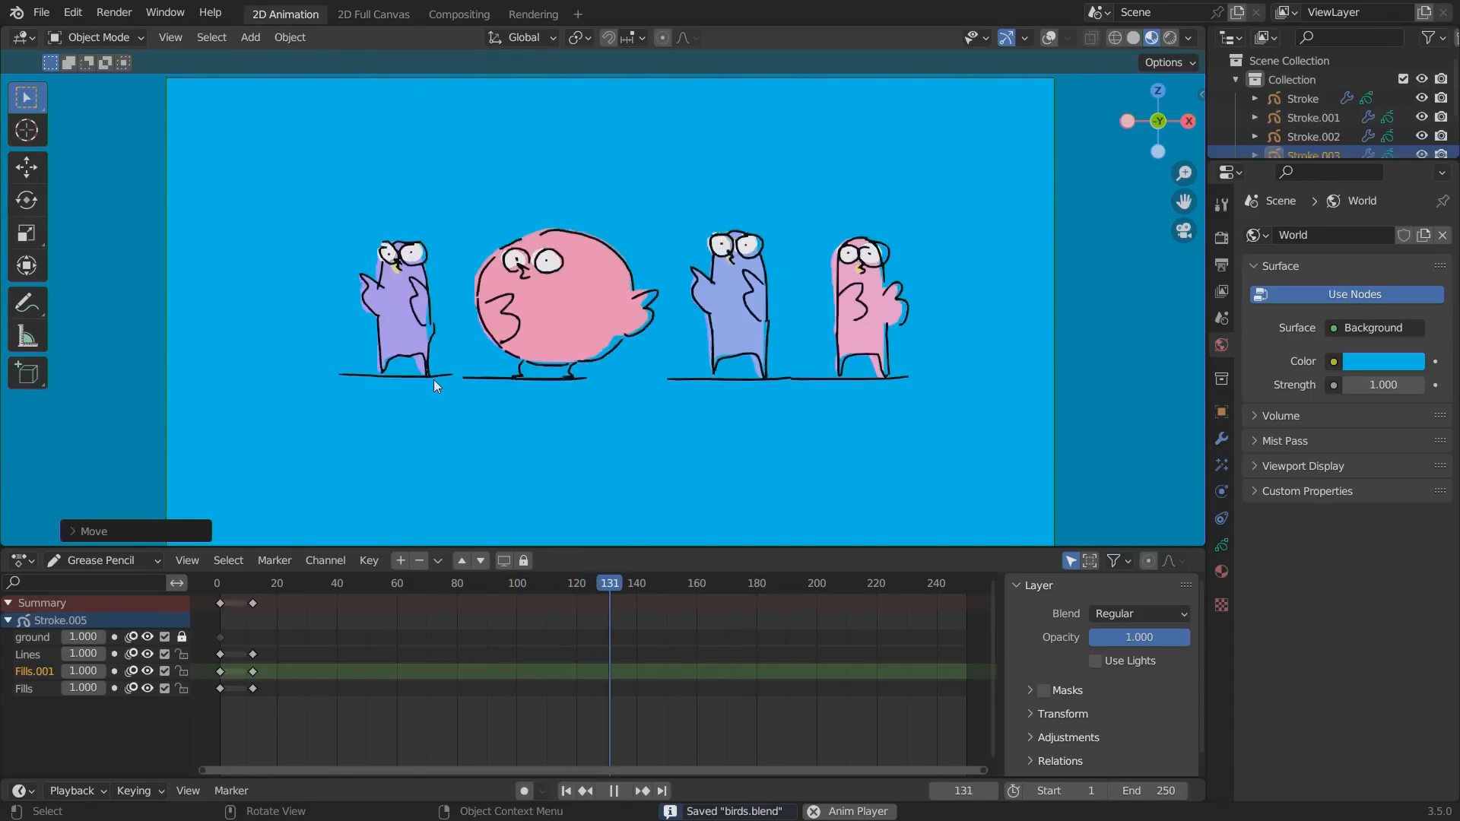
{"action": "left_click", "coordinate": [1235, 80]}
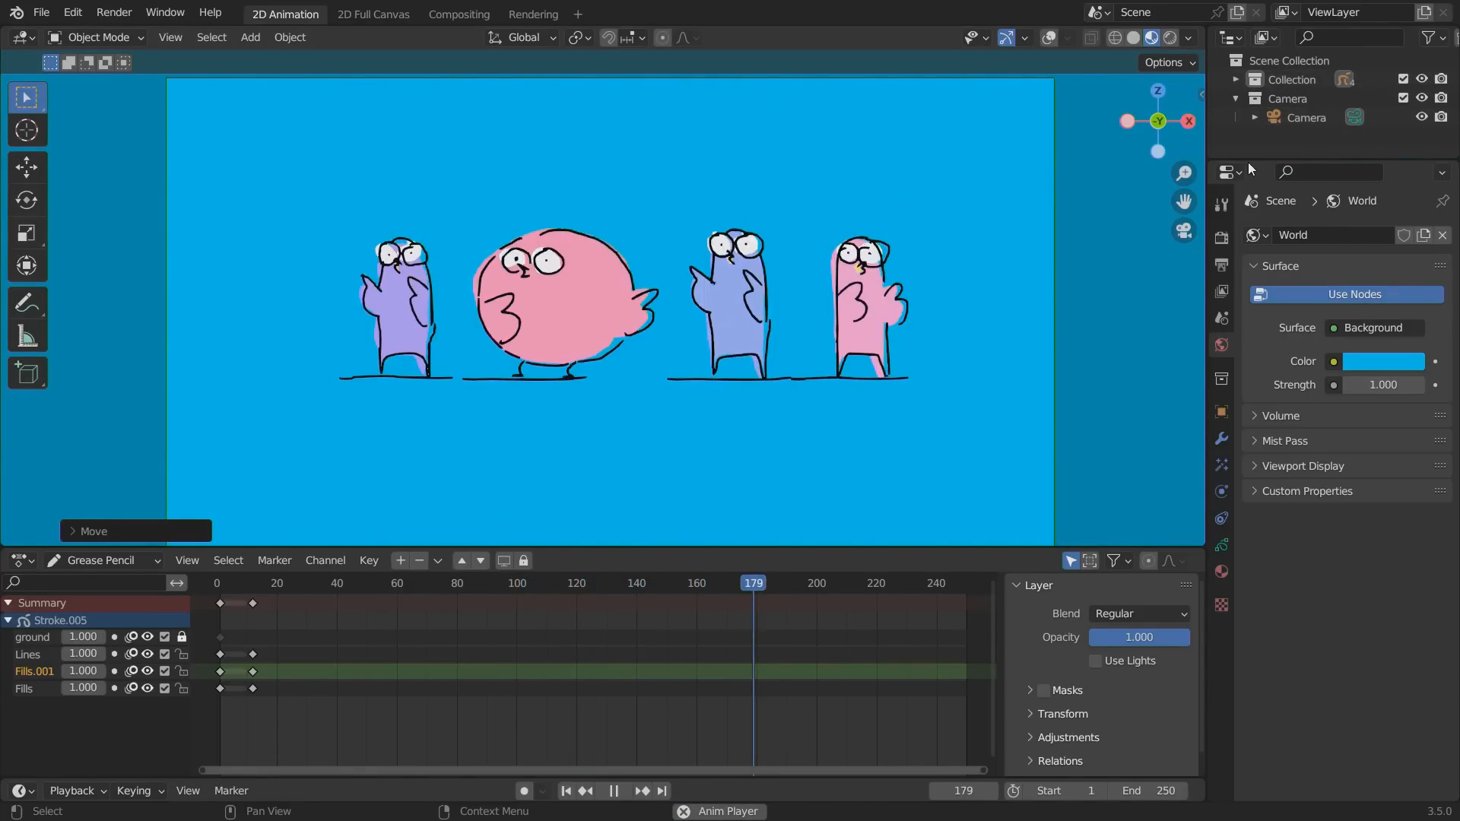
{"action": "left_click_drag", "start_coordinate": [1253, 164], "coordinate": [1256, 228]}
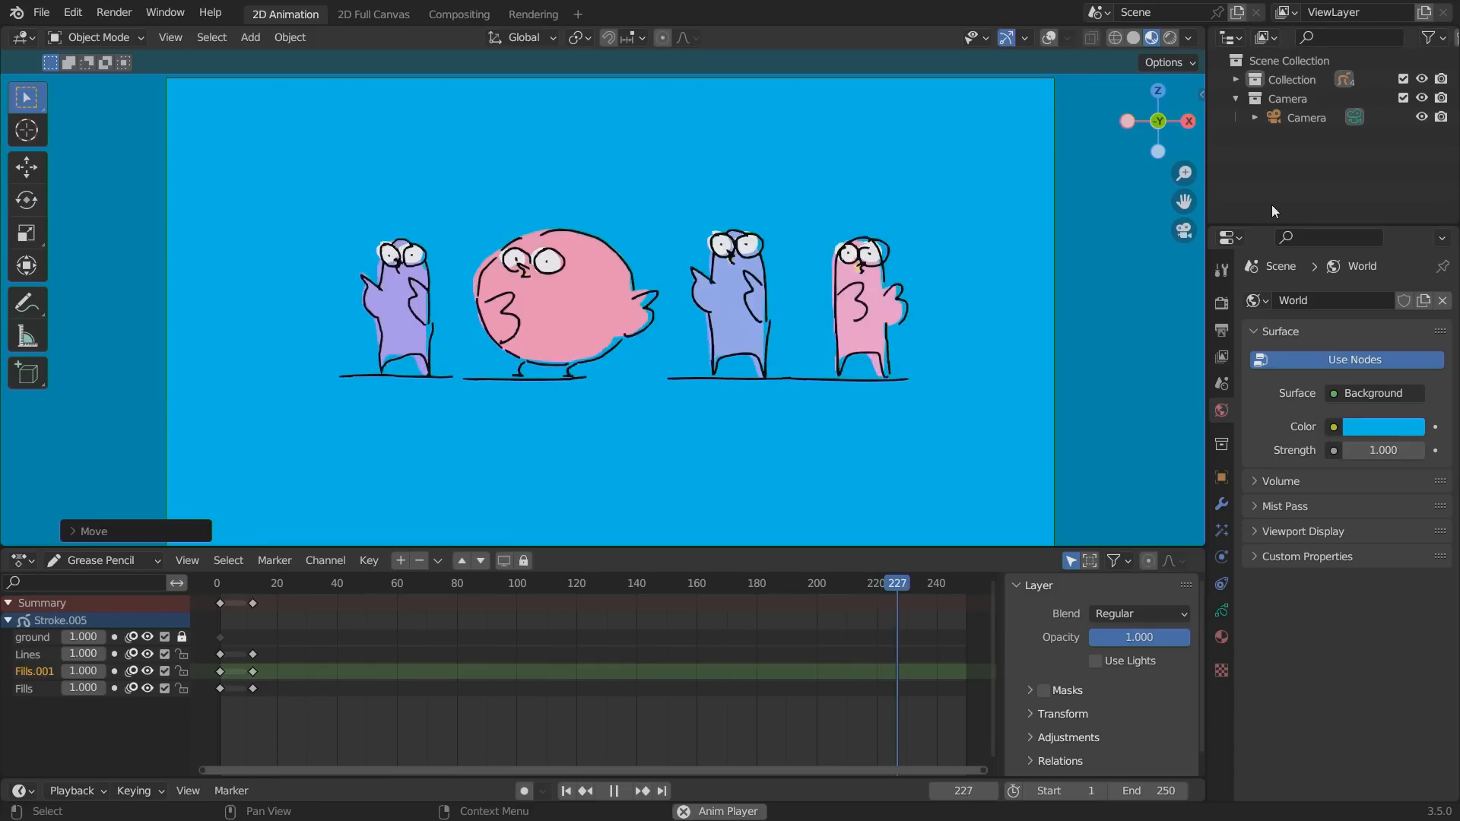
{"action": "left_click", "coordinate": [1294, 119]}
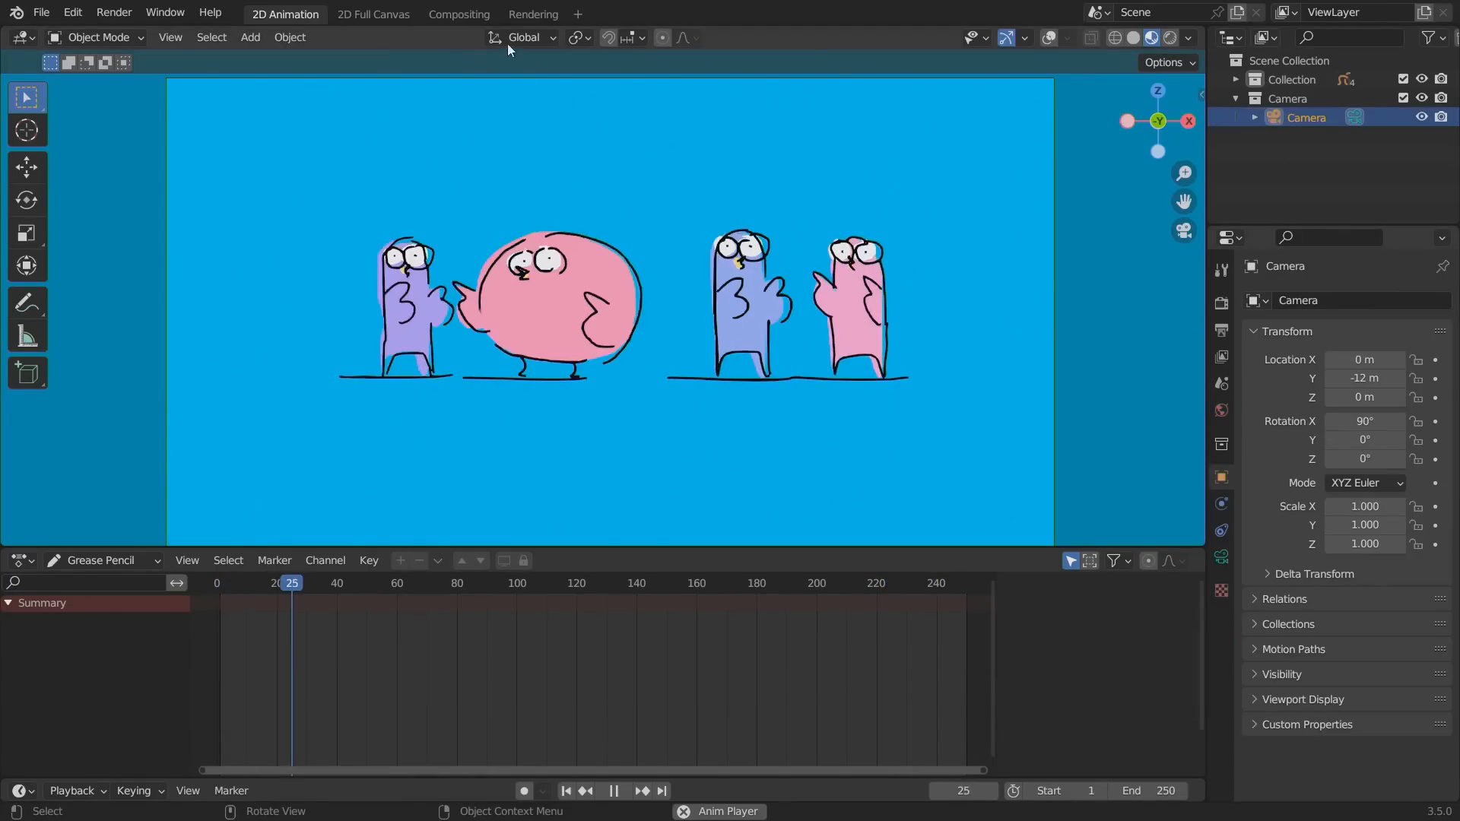
Add the general Animation workspace to the project.
{"action": "left_click", "coordinate": [578, 14]}
{"action": "mouse_move", "coordinate": [572, 47]}
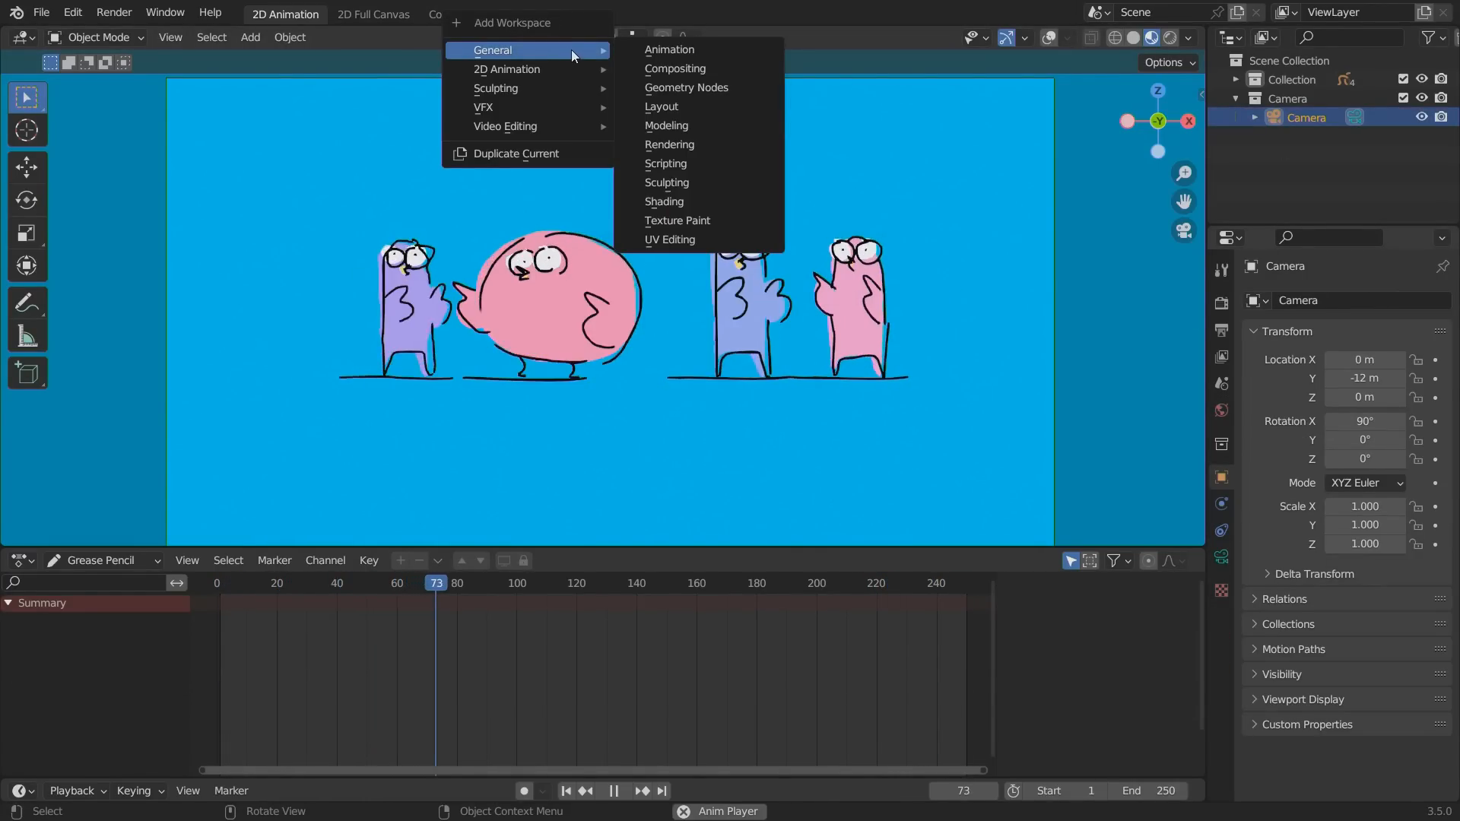
{"action": "left_click", "coordinate": [654, 49]}
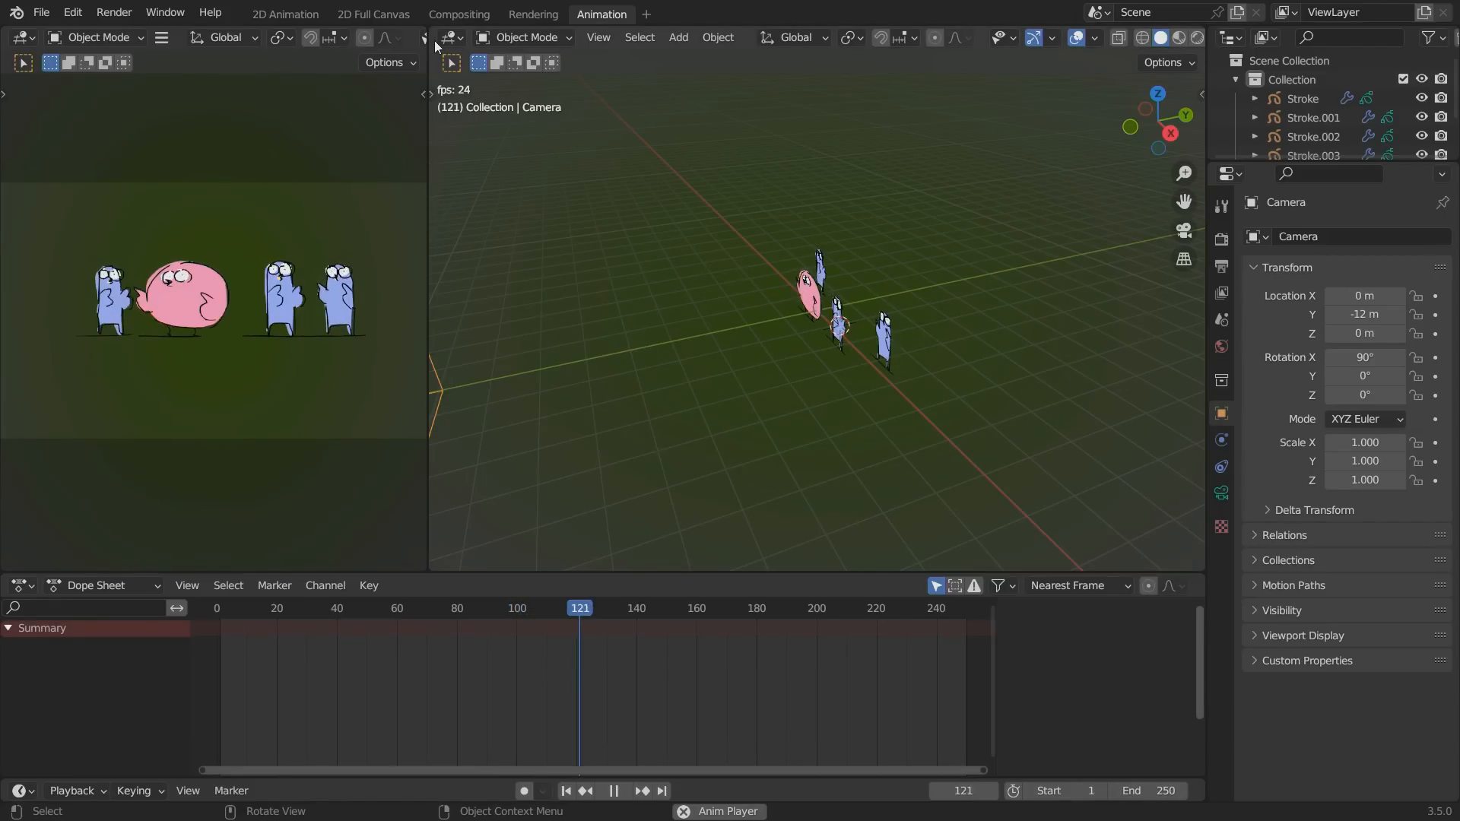
Compare the 2D Animation, 2D Full Canvas and Compositing workspaces with the newly added Animation workspace.
{"action": "left_click", "coordinate": [281, 15]}
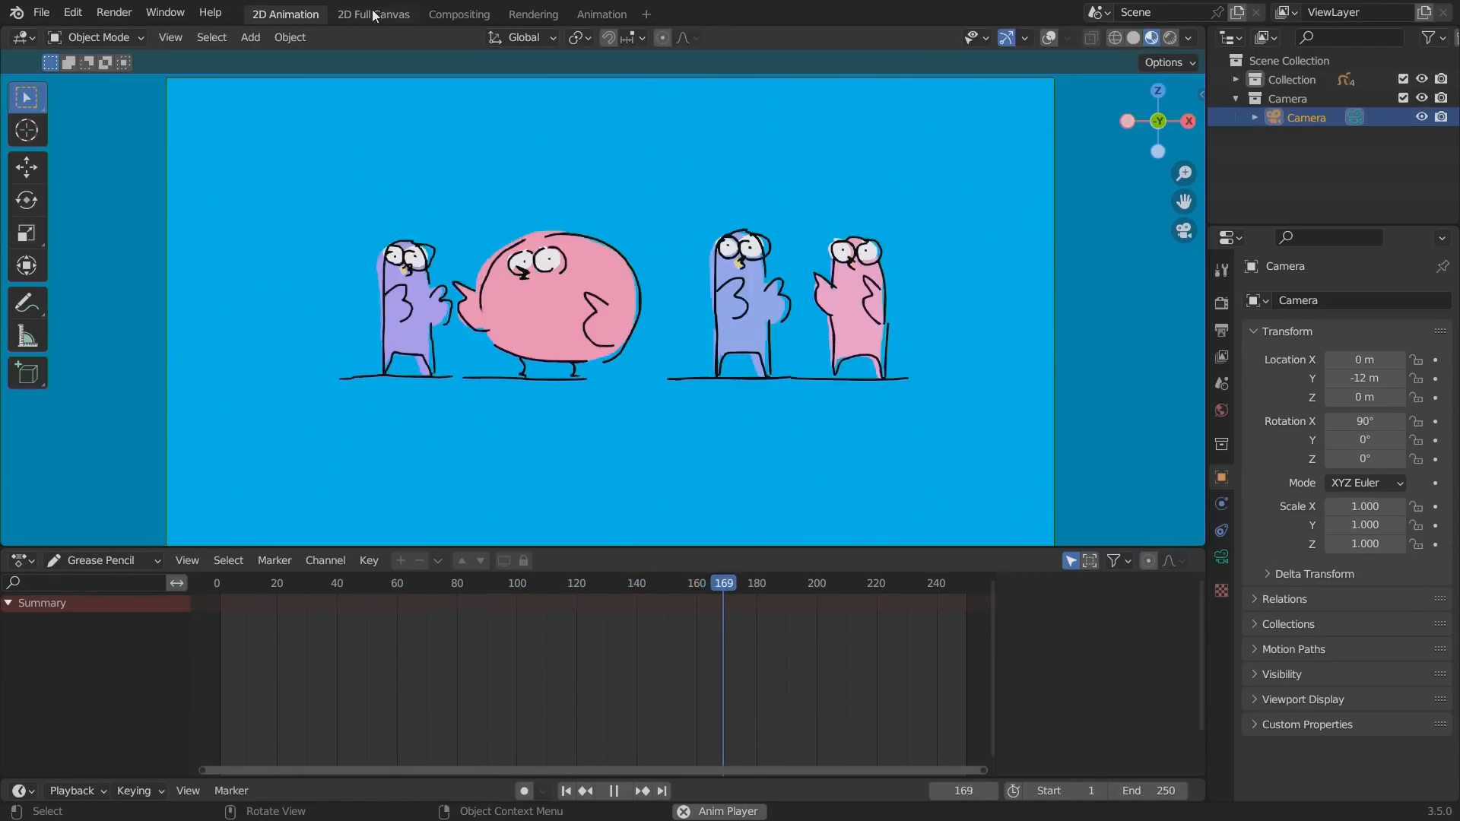
{"action": "left_click", "coordinate": [373, 14]}
{"action": "left_click", "coordinate": [459, 15]}
{"action": "left_click", "coordinate": [572, 15]}
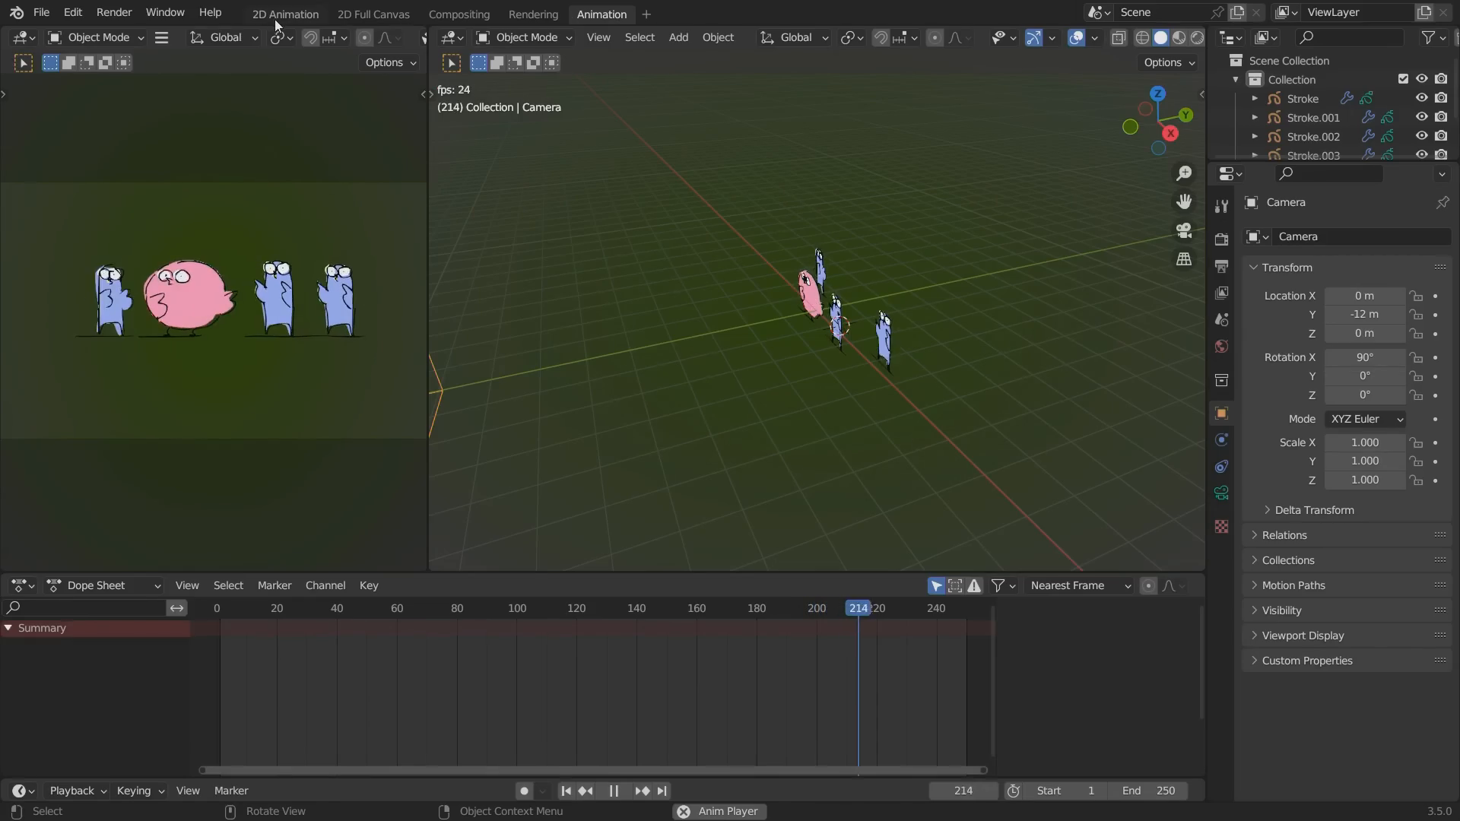
{"action": "left_click", "coordinate": [281, 15]}
{"action": "left_click", "coordinate": [373, 14]}
{"action": "left_click", "coordinate": [601, 14]}
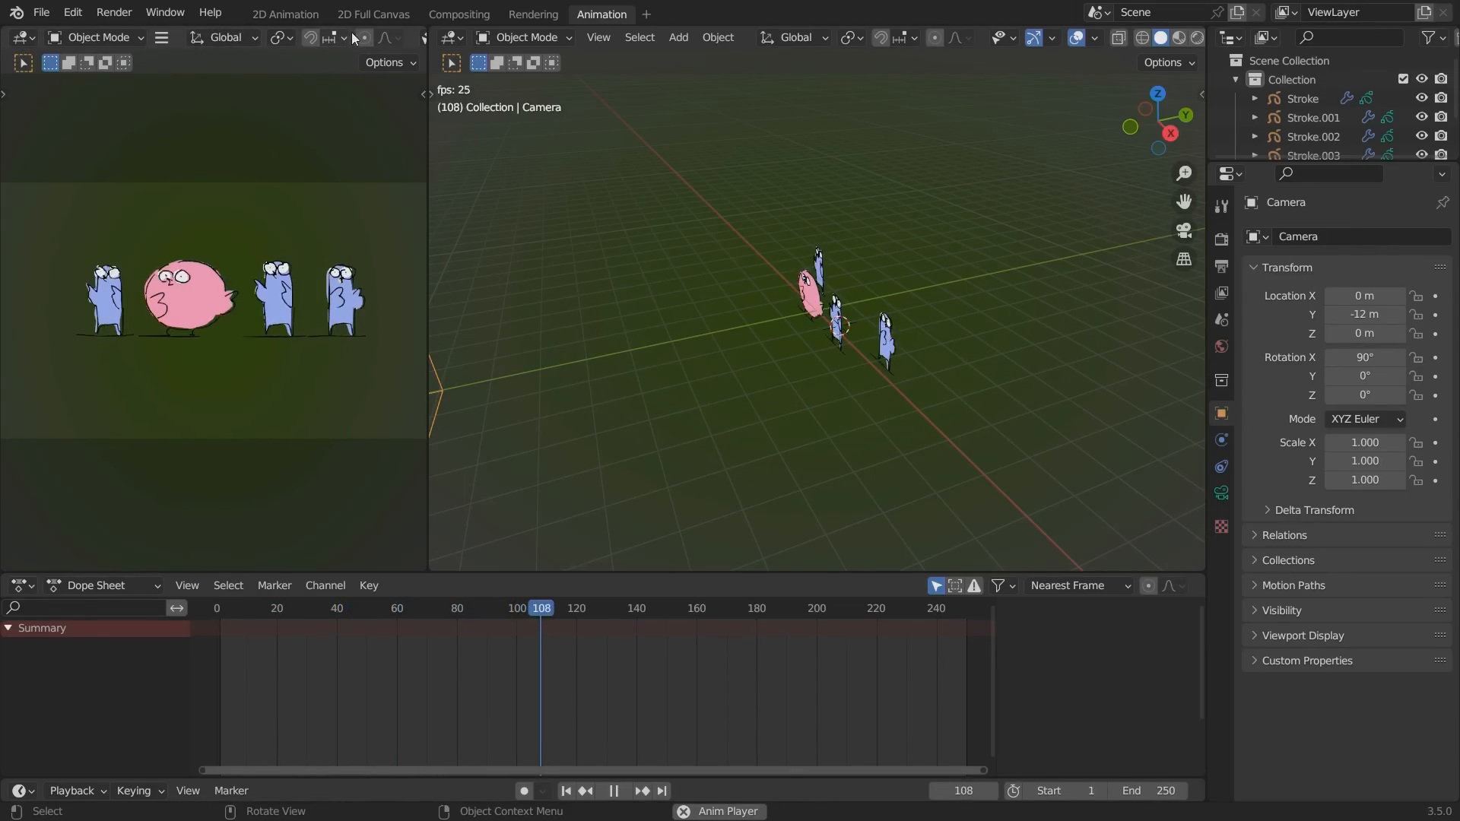
Switch the camera viewport to rendered shading and widen it so the whole camera frame fits.
{"action": "scroll", "coordinate": [351, 35], "scroll_direction": "down", "scroll_amount": 8}
{"action": "left_click", "coordinate": [392, 38]}
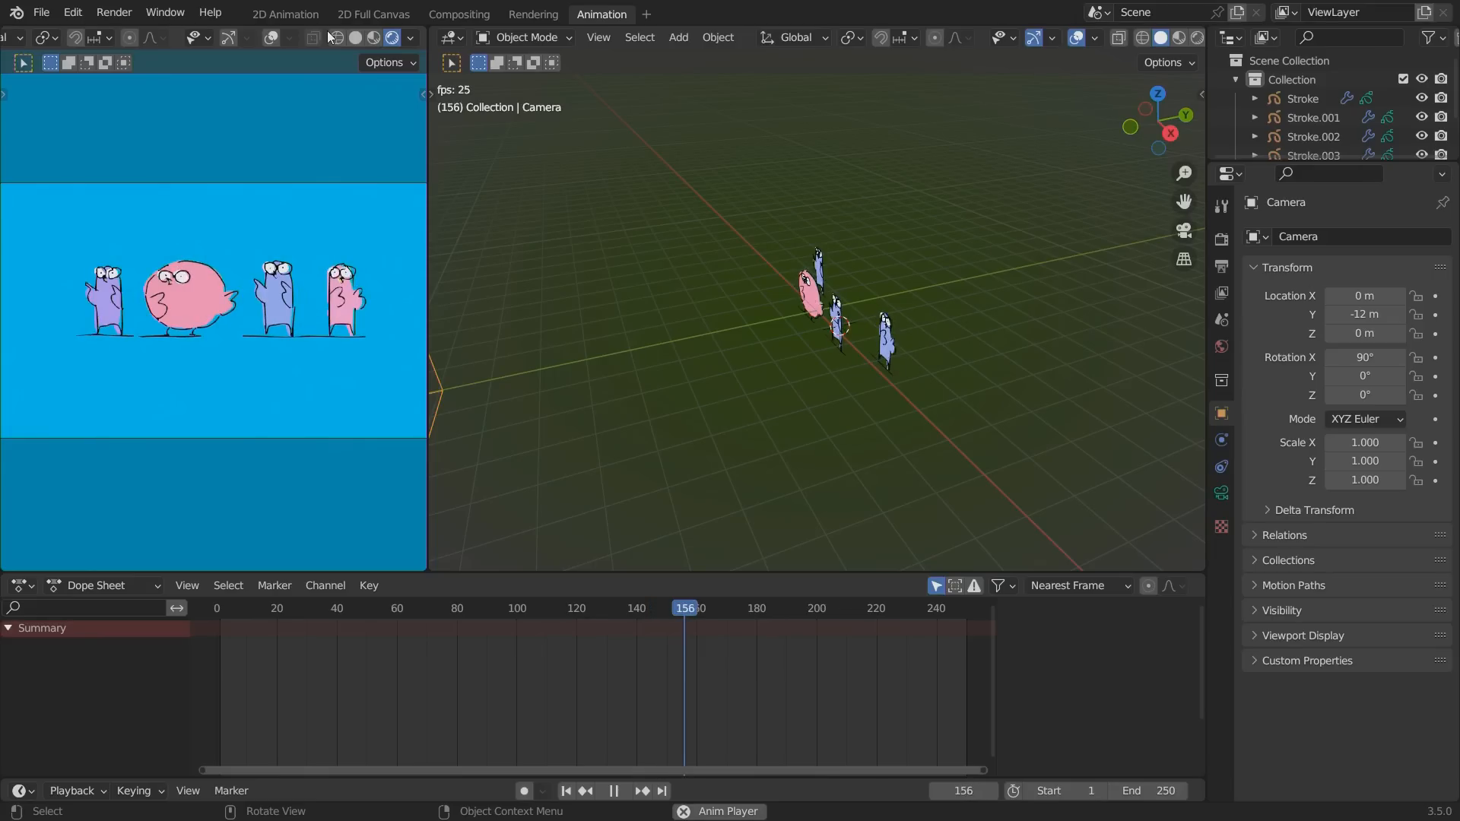
{"action": "scroll", "coordinate": [240, 377], "scroll_direction": "up", "scroll_amount": 2}
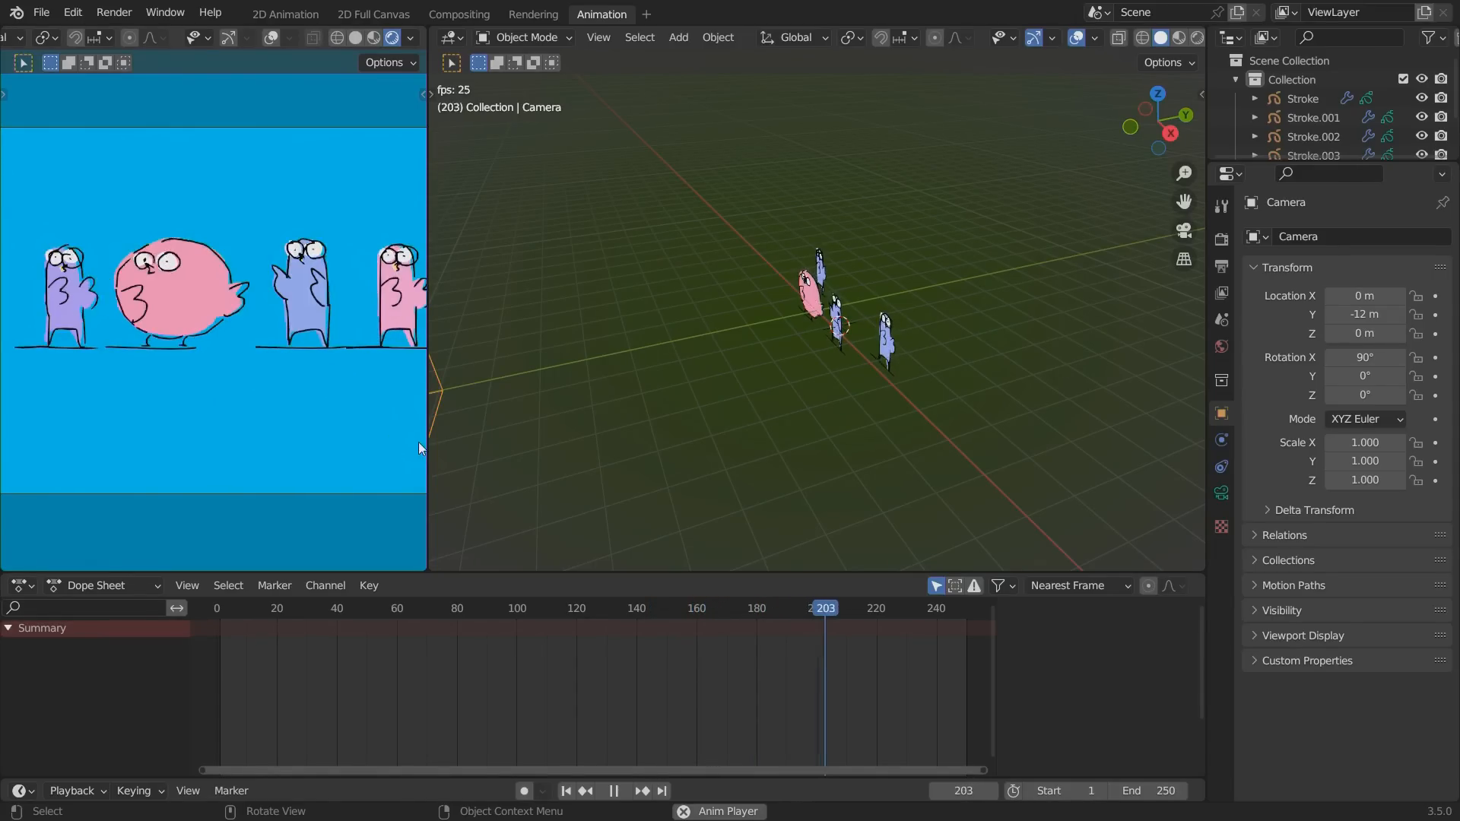
{"action": "left_click_drag", "start_coordinate": [428, 463], "coordinate": [685, 491]}
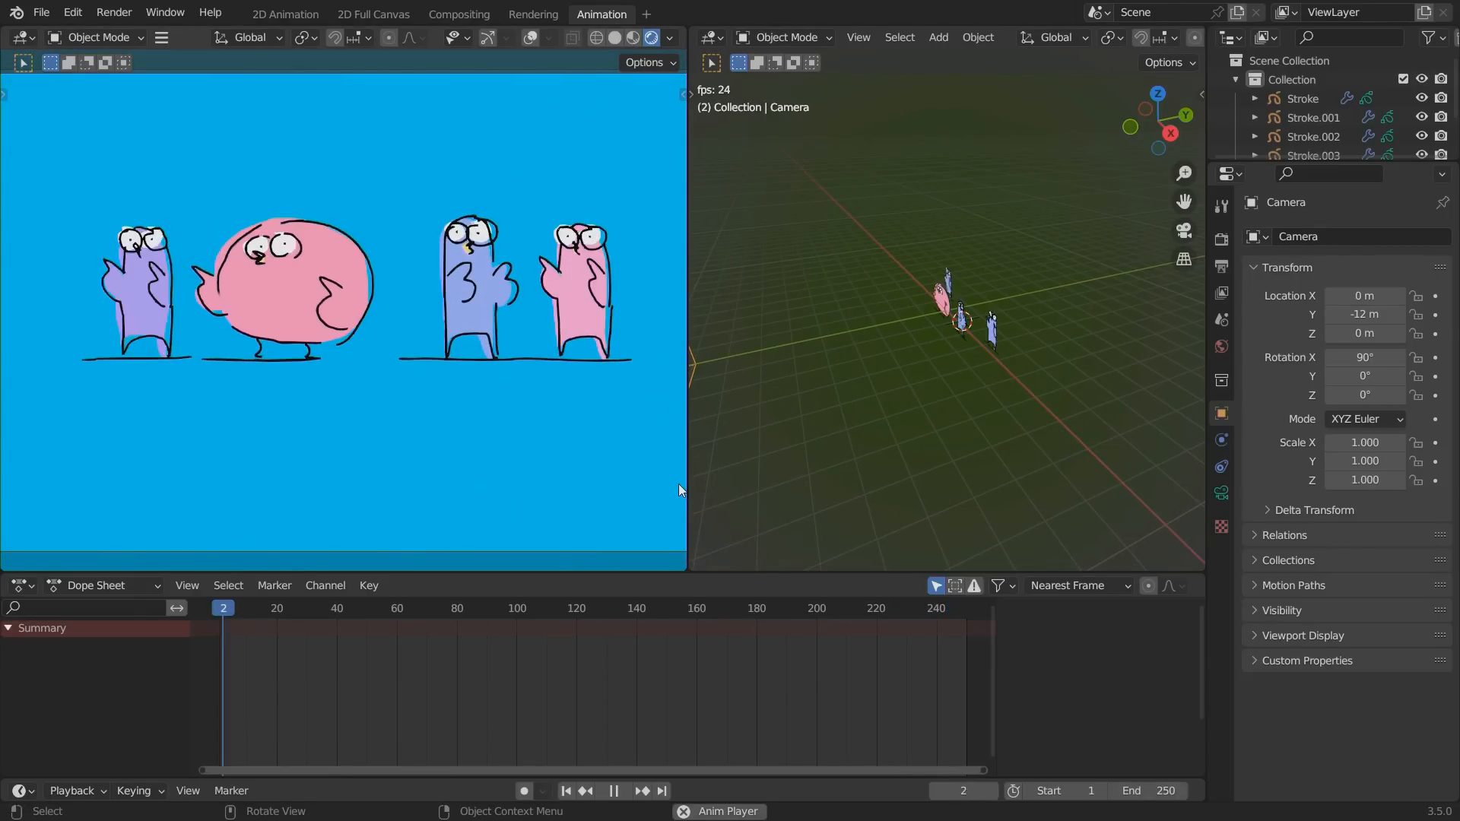
{"action": "scroll", "coordinate": [404, 430], "scroll_direction": "down", "scroll_amount": 1}
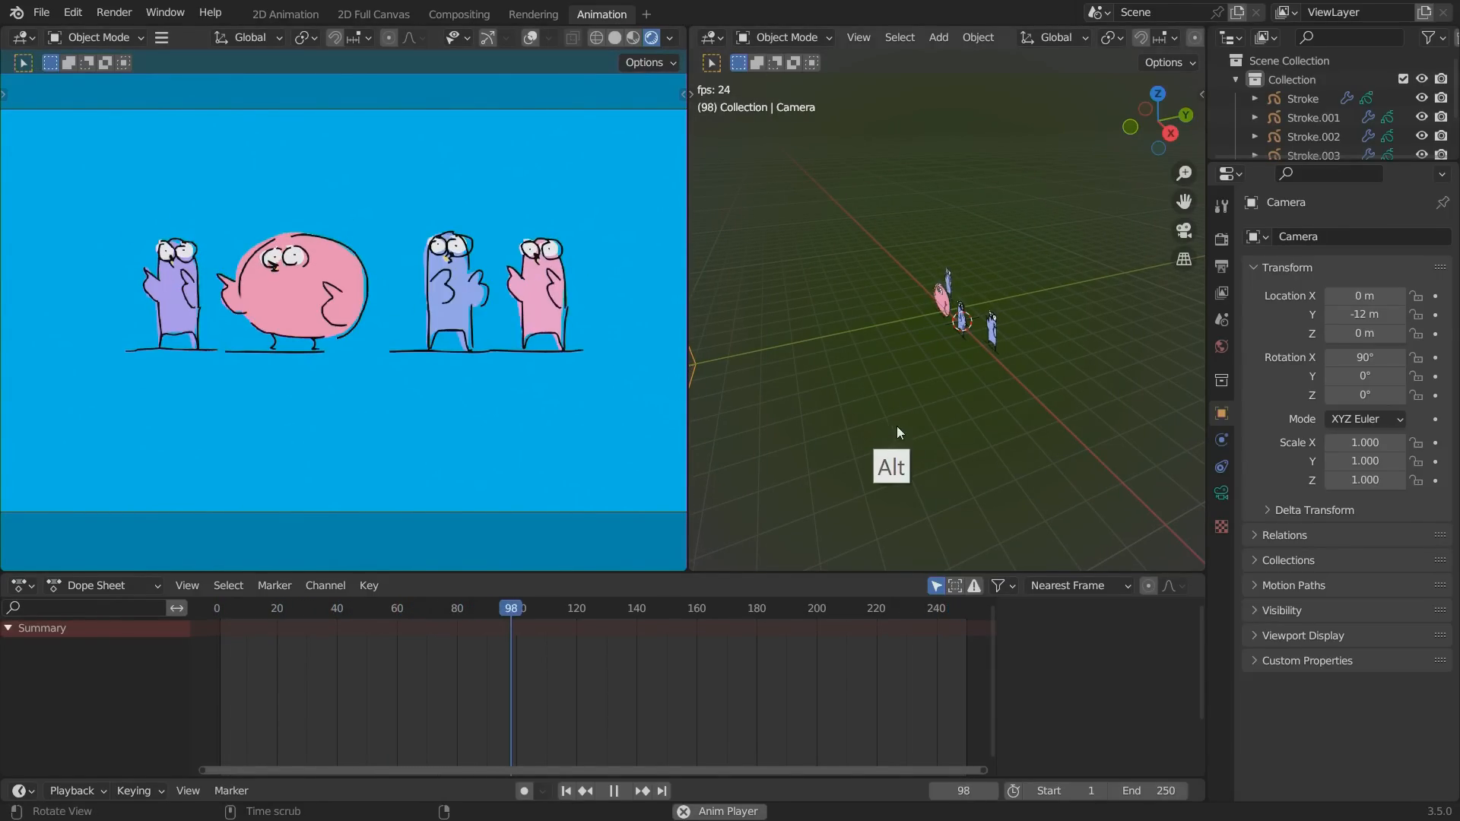
Move the camera along the Y axis toward the birds, to a Y location of about -3.33 m.
{"action": "mouse_move", "coordinate": [896, 426]}
{"action": "left_mouse_down", "text": "alt"}
{"action": "mouse_move", "coordinate": [937, 432]}
{"action": "mouse_move", "coordinate": [903, 418]}
{"action": "left_mouse_up", "text": "alt"}
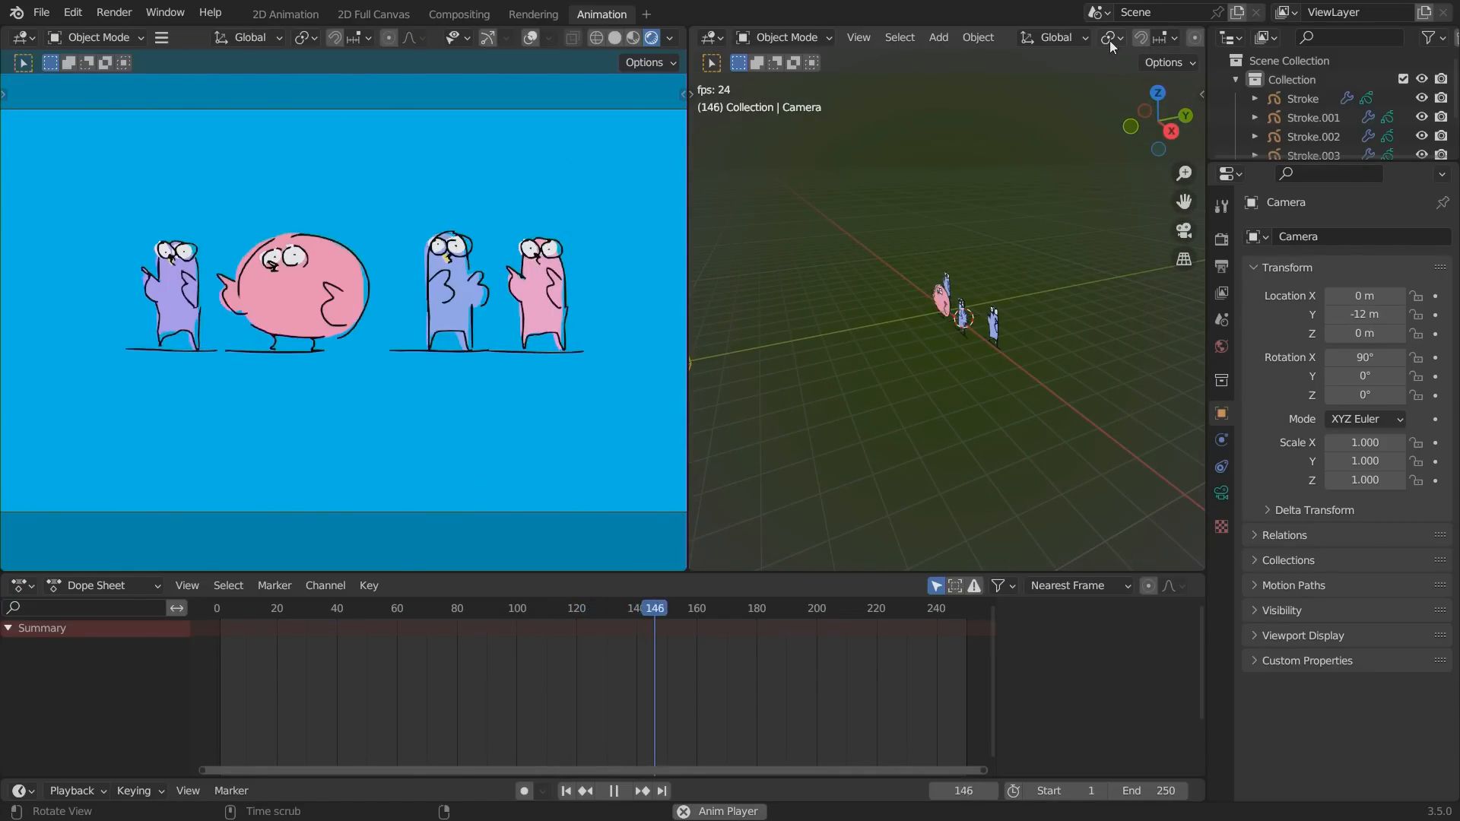
{"action": "right_click", "coordinate": [874, 35]}
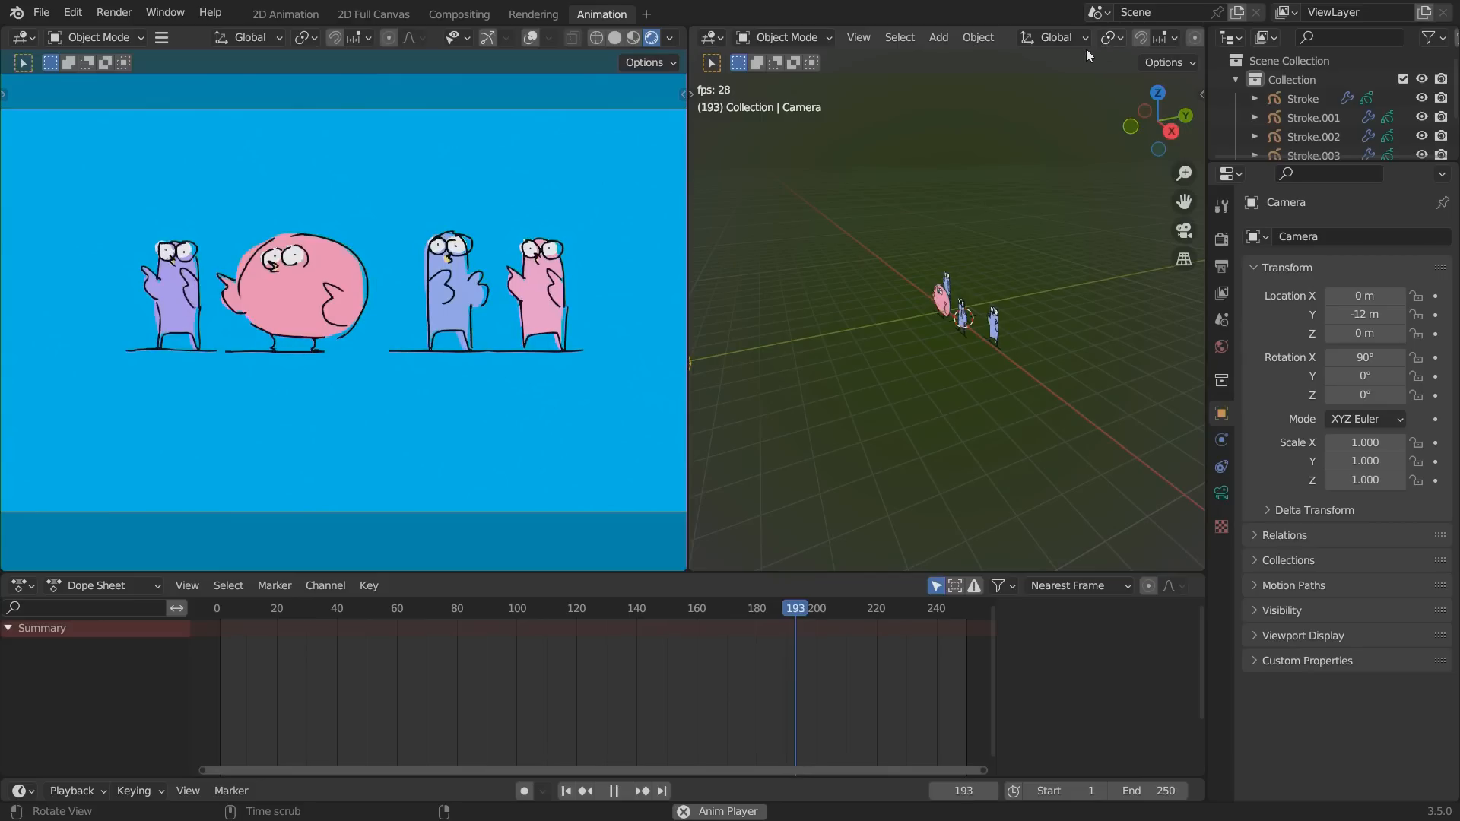
{"action": "left_click_drag", "start_coordinate": [1117, 34], "coordinate": [1041, 36], "text": "alt"}
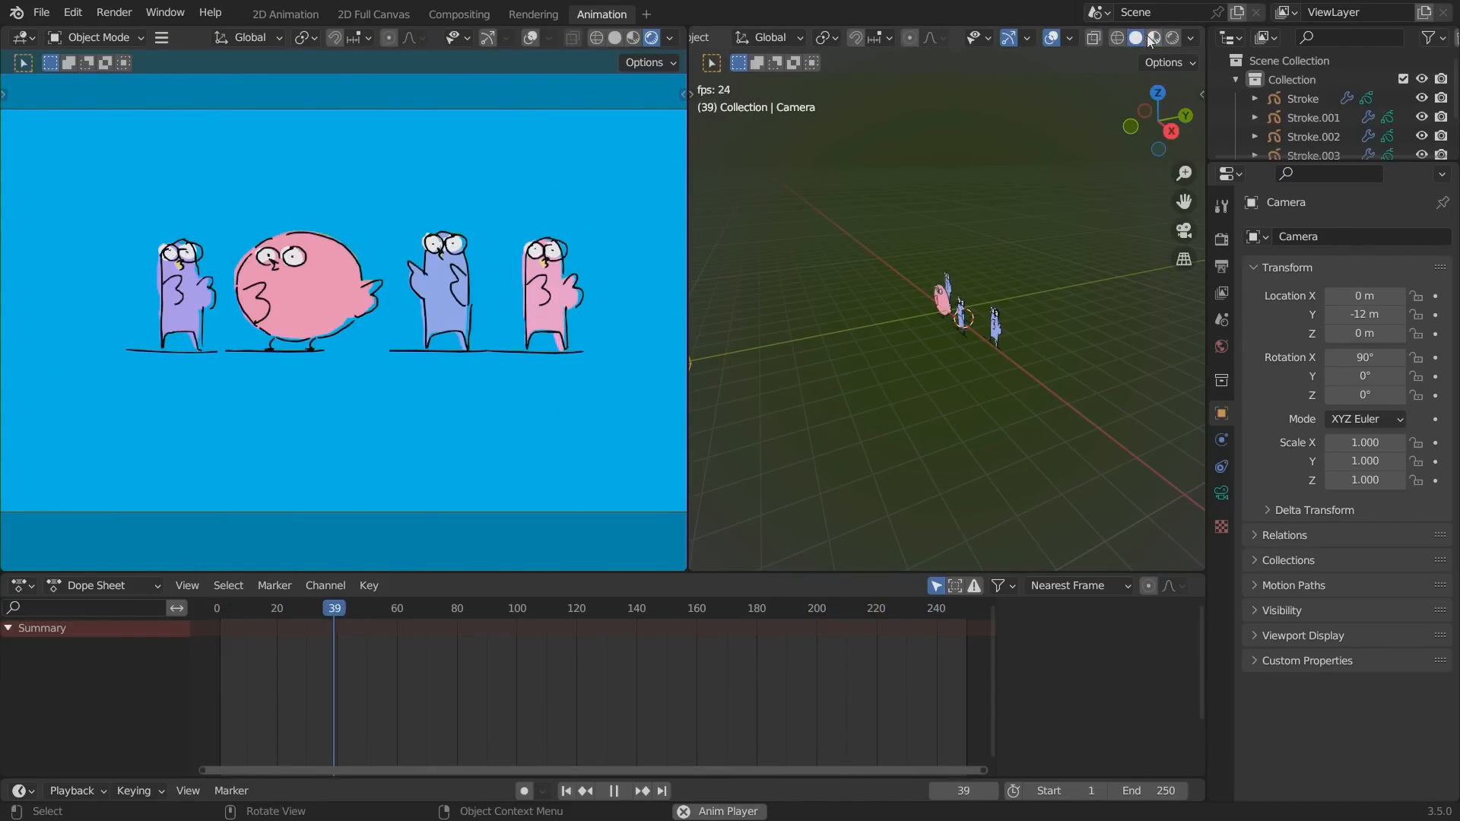
{"action": "left_click_drag", "start_coordinate": [856, 410], "coordinate": [882, 511], "text": "alt"}
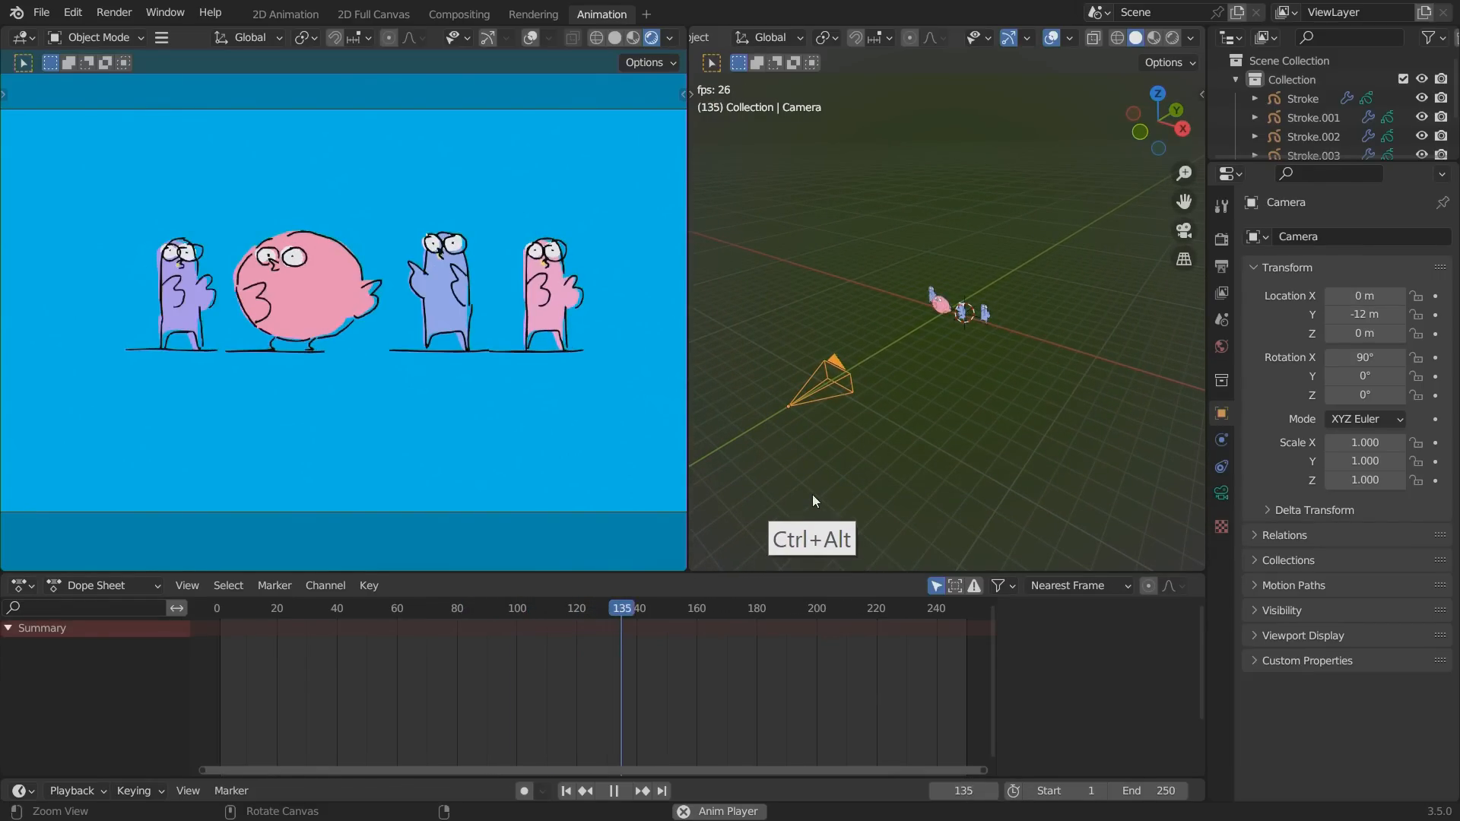
{"action": "left_click_drag", "start_coordinate": [806, 458], "coordinate": [766, 455], "text": "alt"}
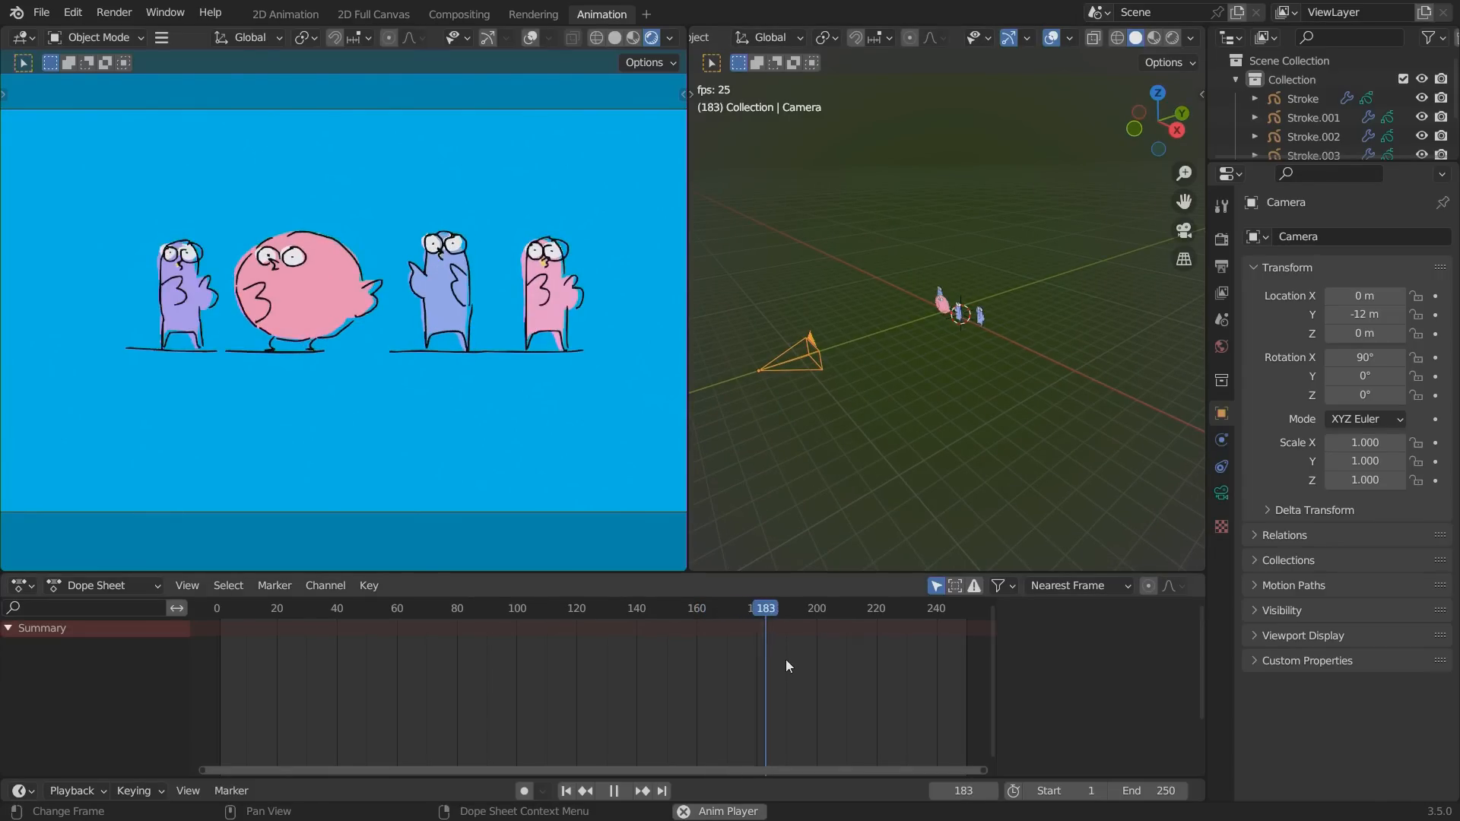
{"action": "key", "text": "g"}
{"action": "key", "text": "y"}
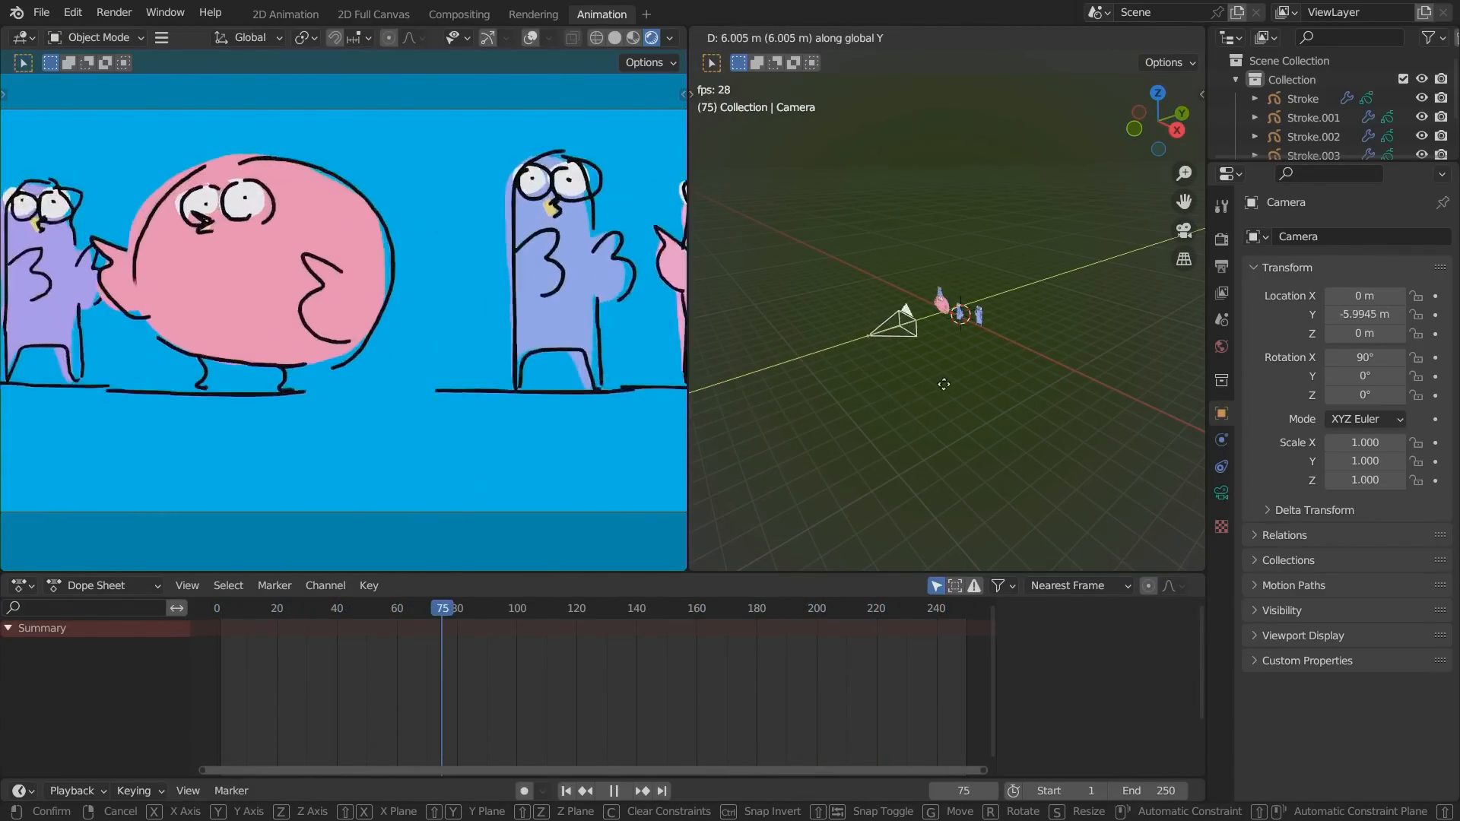
{"action": "left_click", "coordinate": [896, 434]}
Frame the round bird by moving the camera to about X -0.61 m, Y -5.13 m and Z 0.46 m, widening the camera viewport.
{"action": "key", "text": "g"}
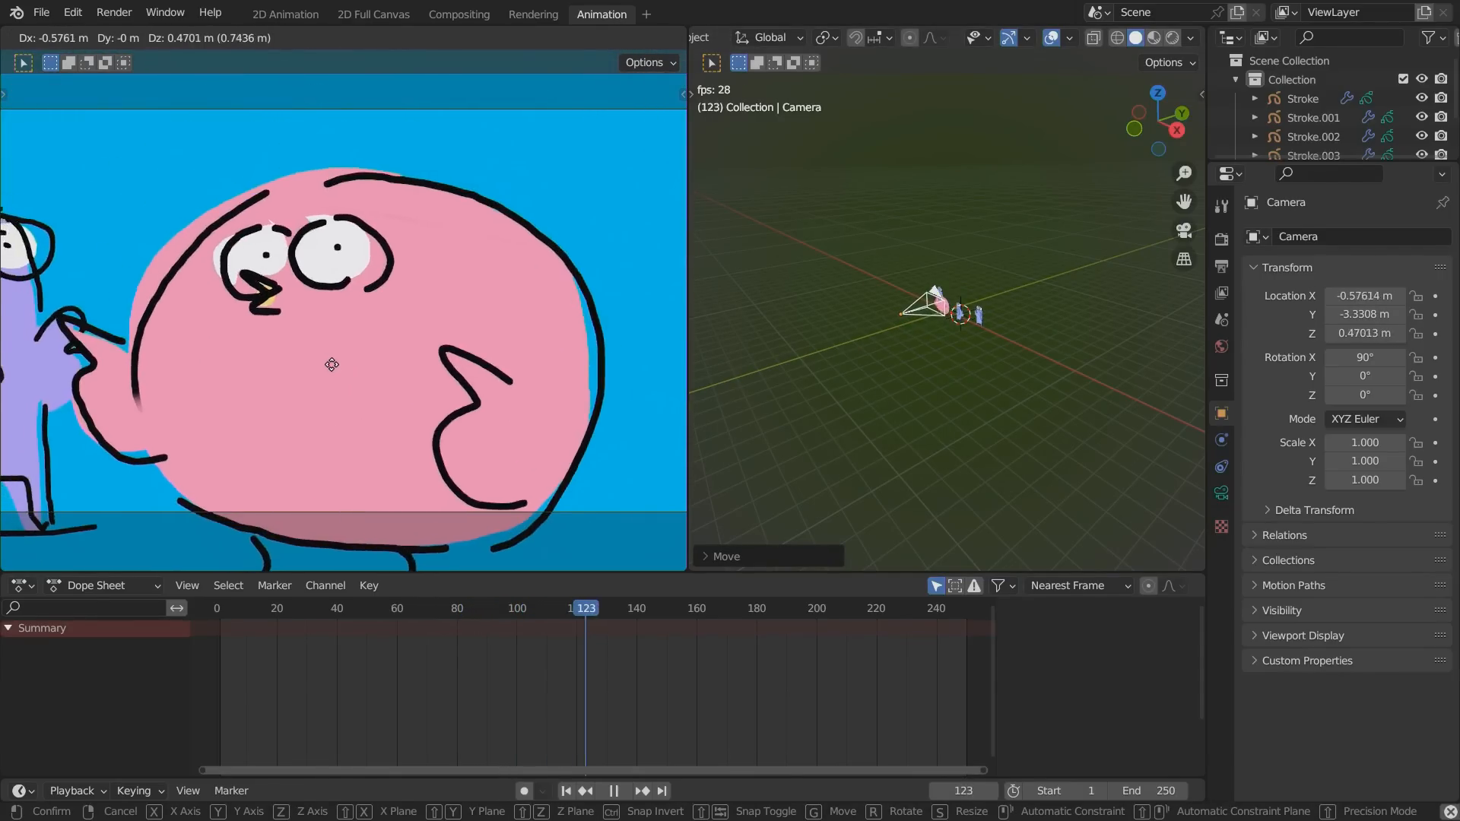
{"action": "left_click", "coordinate": [310, 348]}
{"action": "left_click_drag", "start_coordinate": [688, 456], "coordinate": [739, 461]}
{"action": "key", "text": "g"}
{"action": "key", "text": "y"}
{"action": "left_click", "coordinate": [902, 391]}
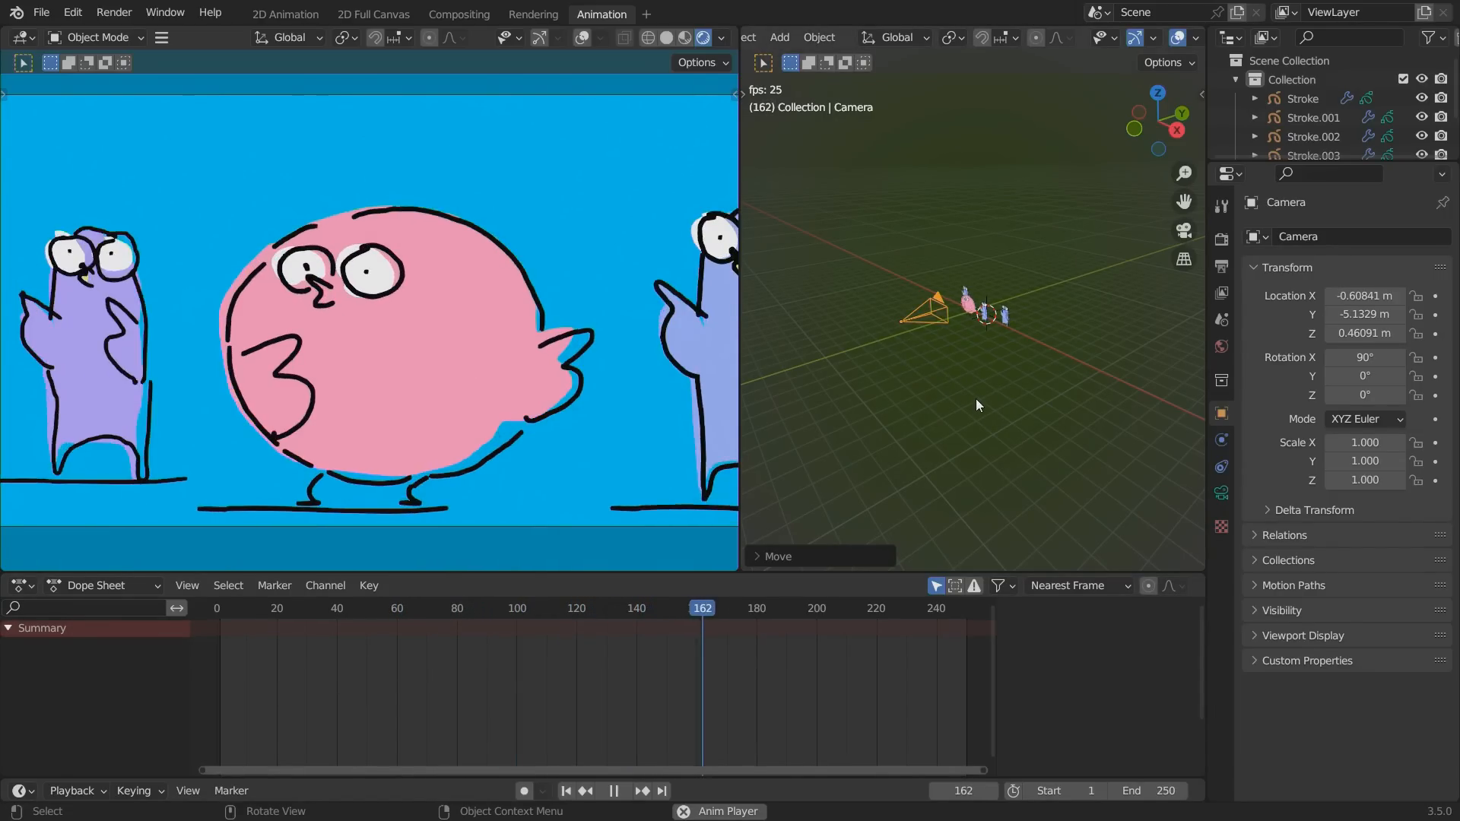
Stop the playback, return to frame 1, and turn on automatic keyframing.
{"action": "key", "text": "space"}
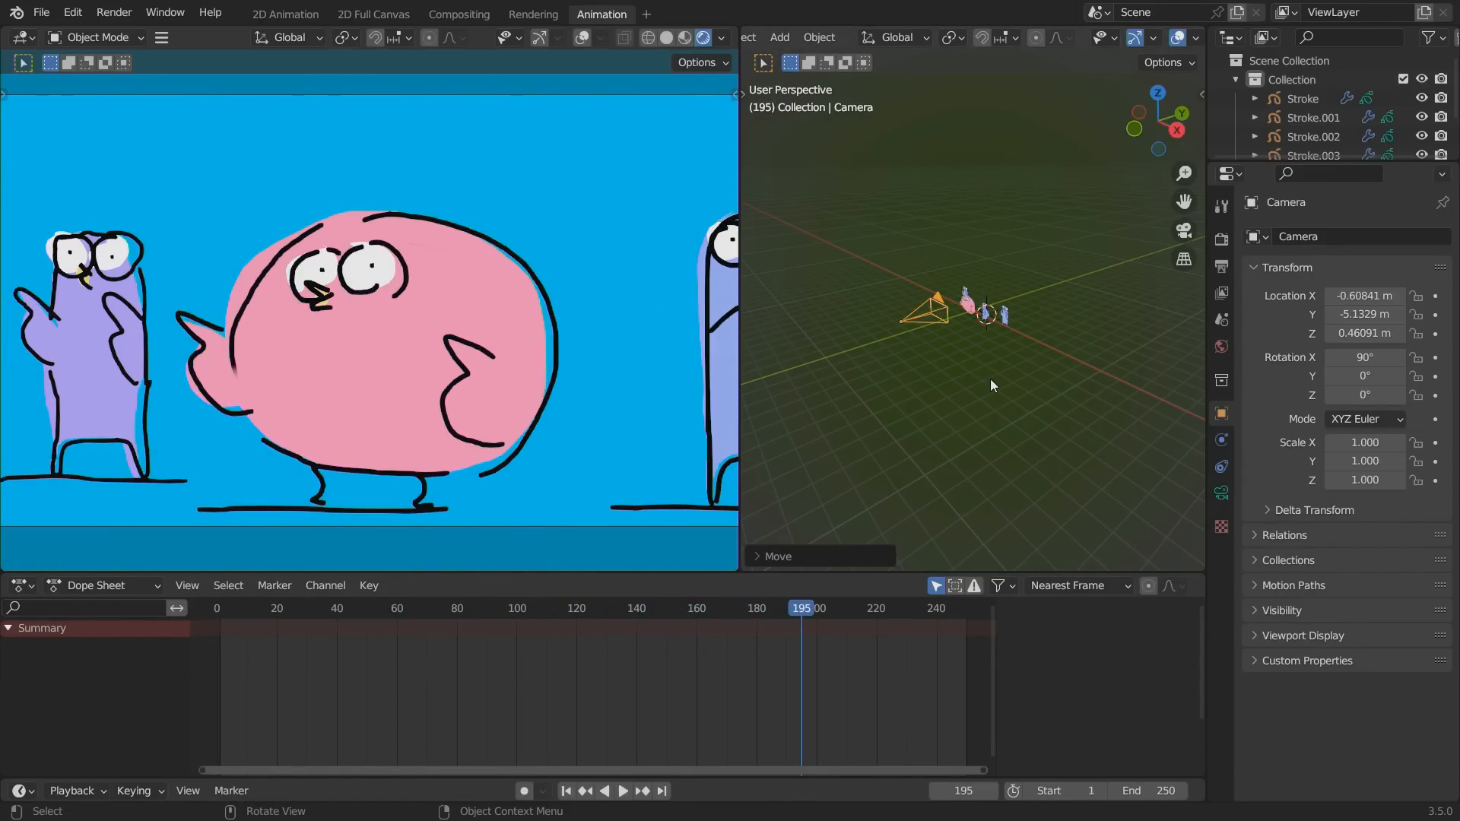
{"action": "left_click", "coordinate": [567, 792]}
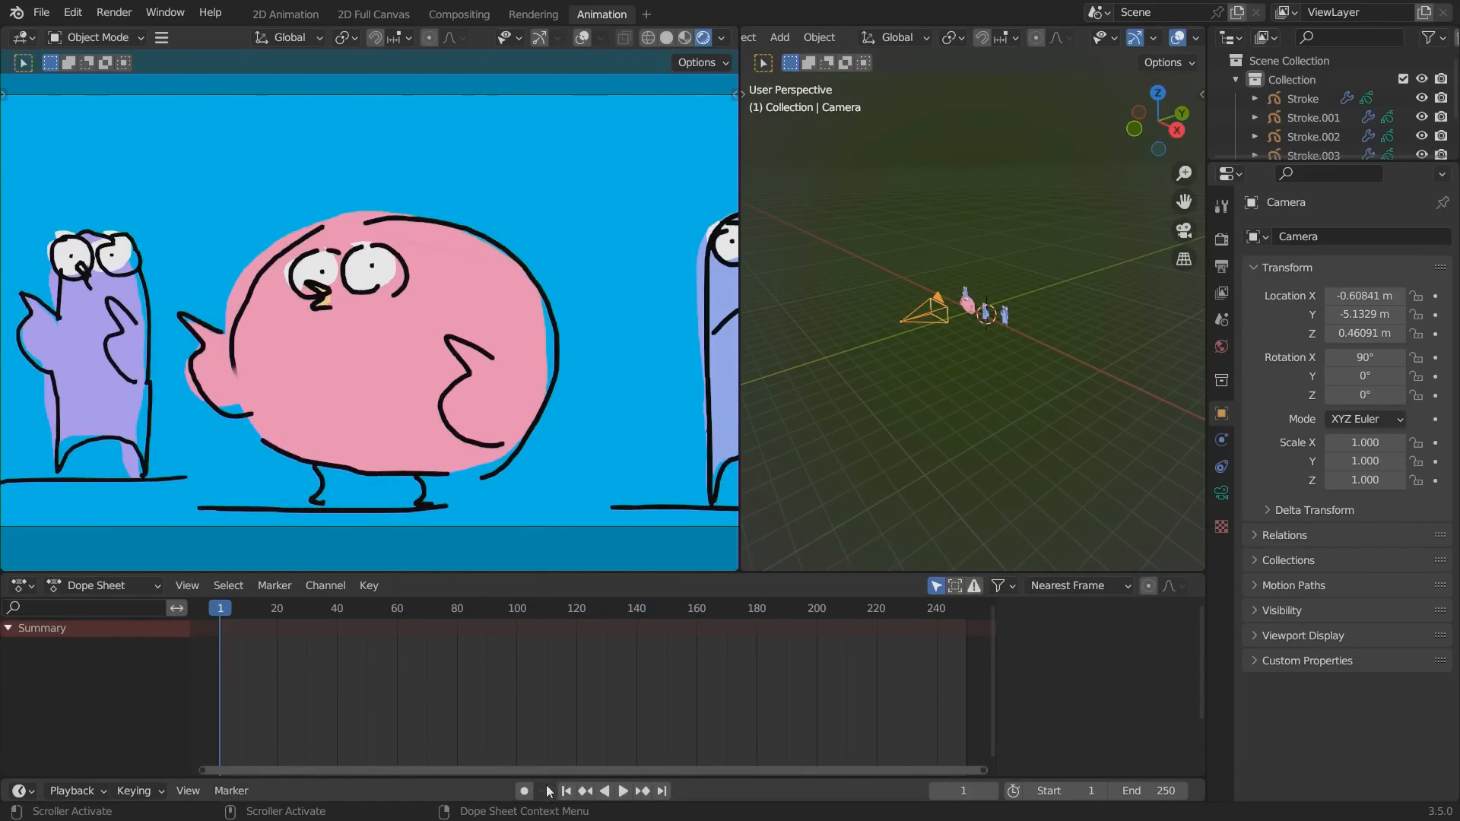
Keyframe the camera at frame 1 after moving it along Y toward the birds, to a Y location of about -4.74 m.
{"action": "key", "text": "g"}
{"action": "key", "text": "y"}
{"action": "left_click", "coordinate": [955, 390]}
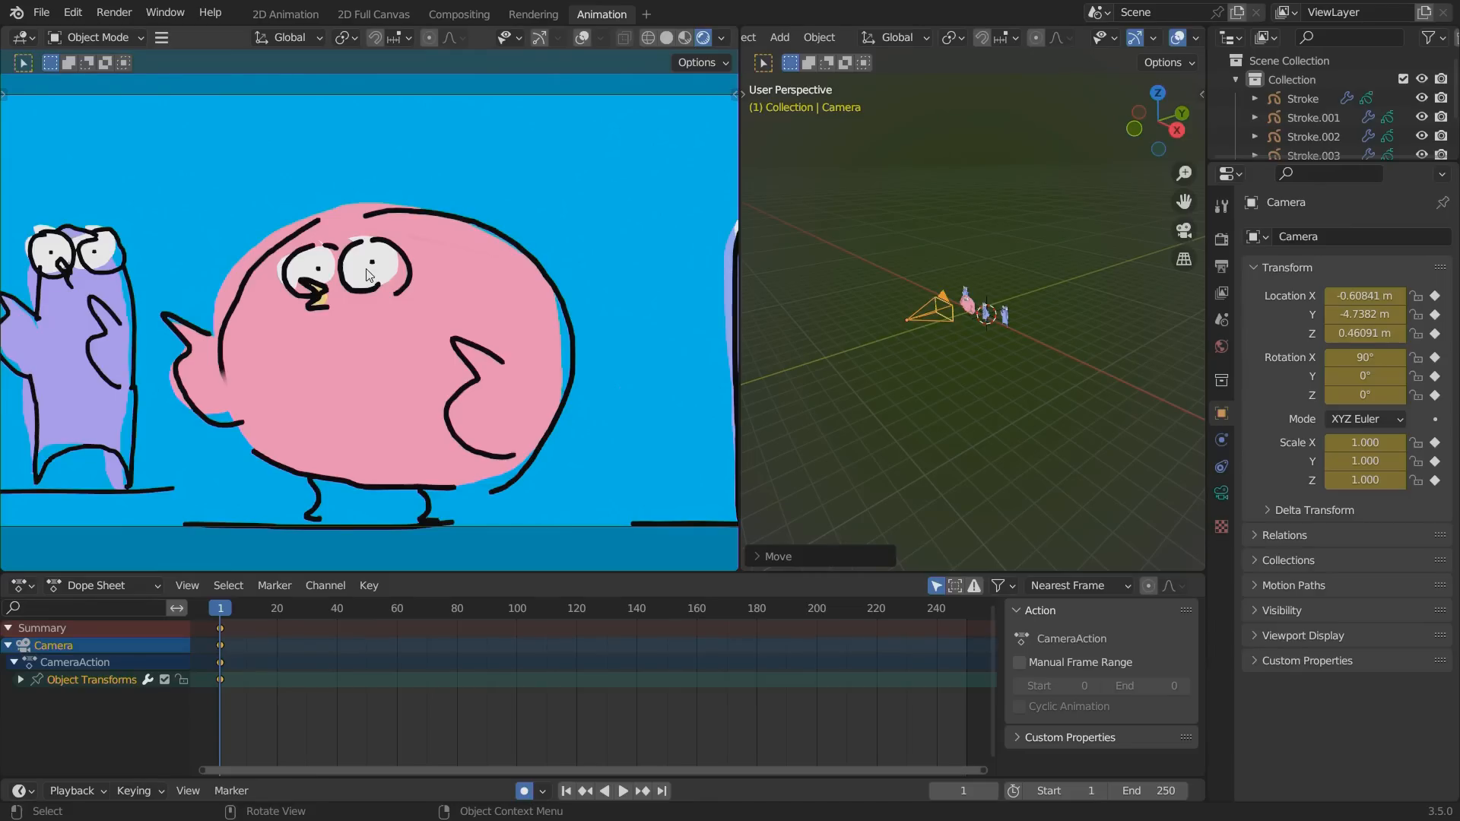
{"action": "left_click", "coordinate": [905, 302]}
{"action": "left_click", "coordinate": [932, 311]}
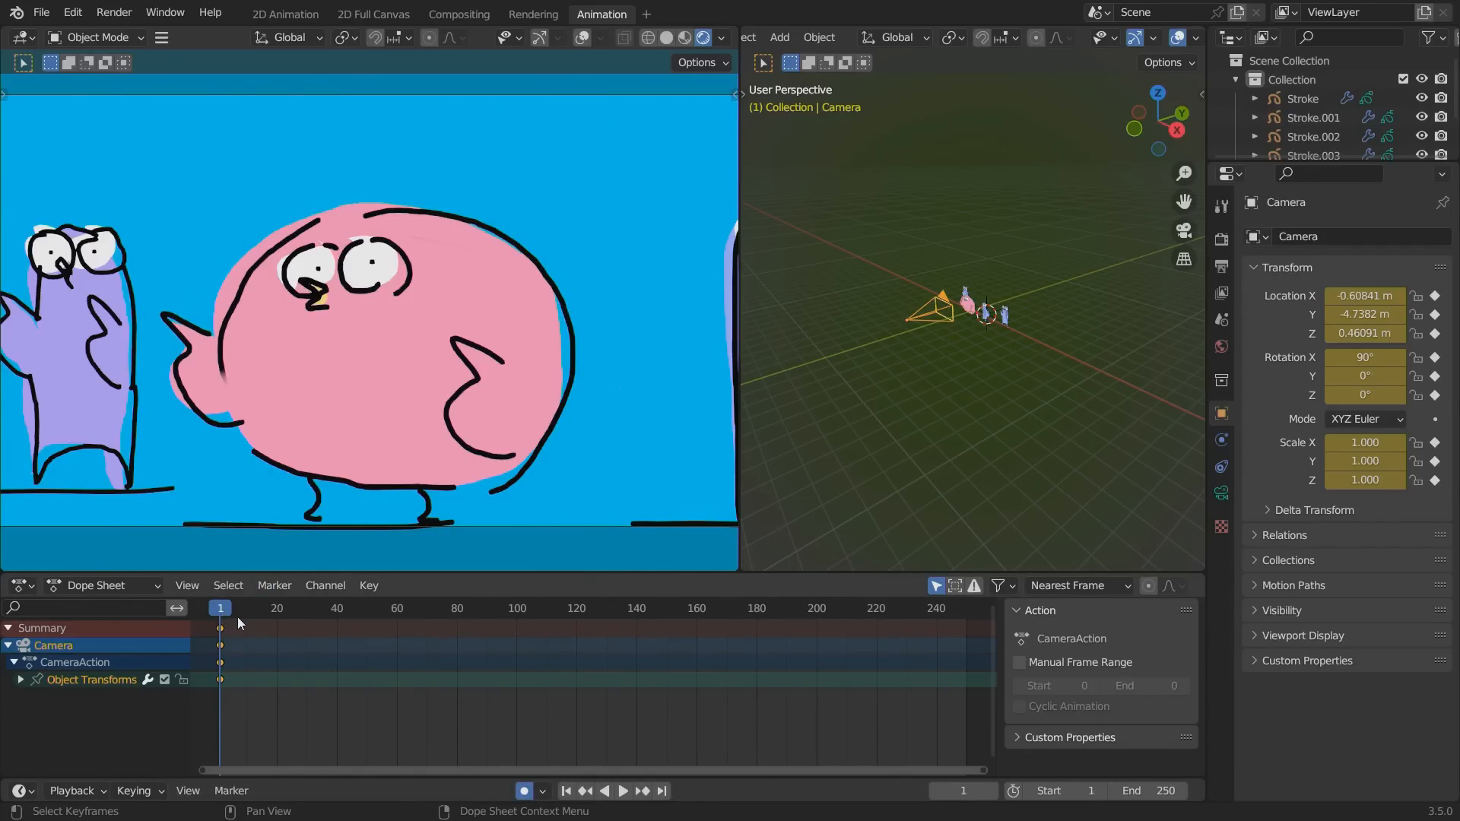
Keyframe a camera pull-back at frame 120 by moving the camera along Y to about -9.81 m.
{"action": "left_click_drag", "start_coordinate": [317, 613], "coordinate": [577, 641]}
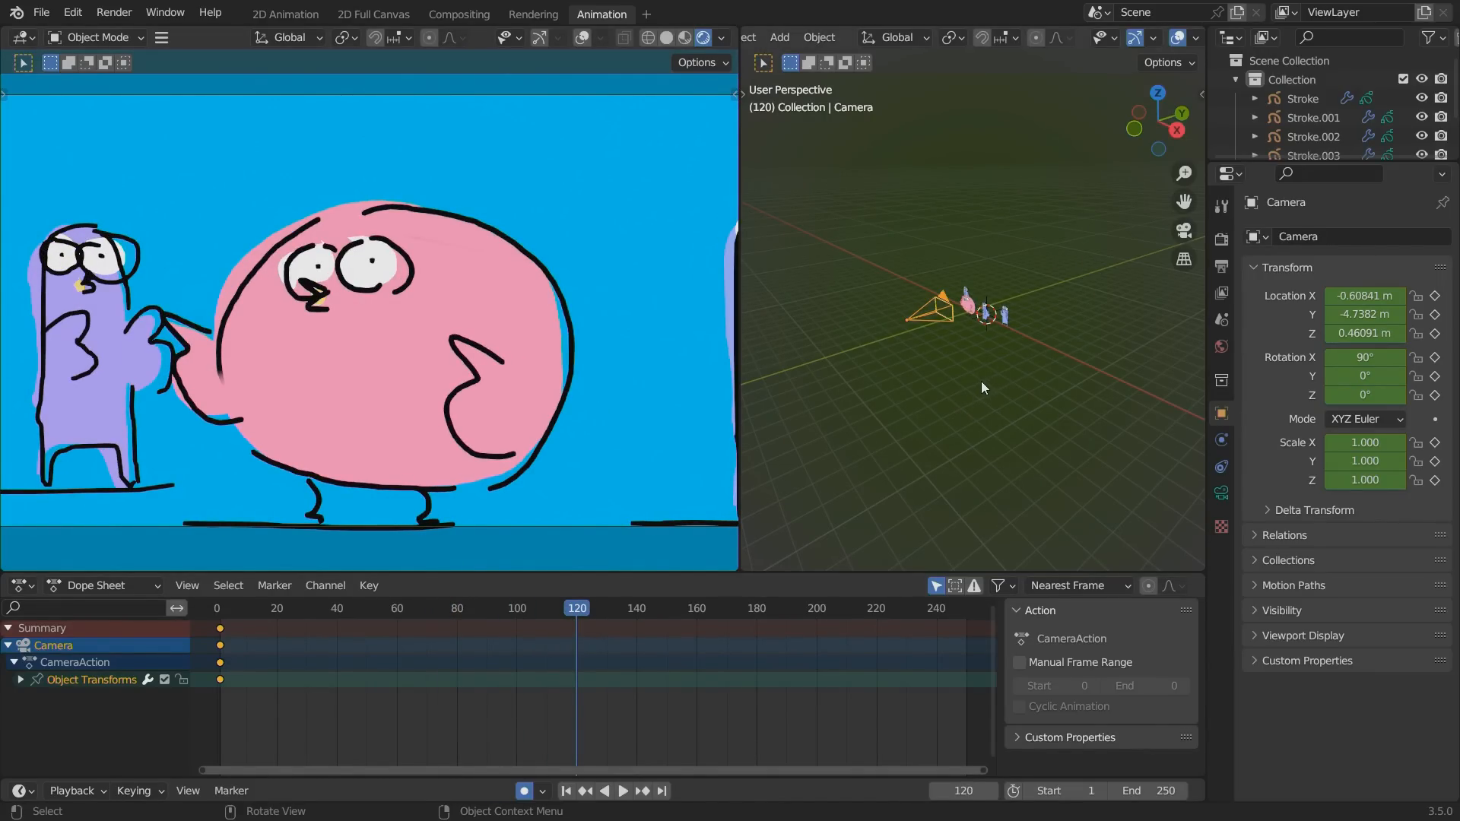
{"action": "key", "text": "g"}
{"action": "key", "text": "y"}
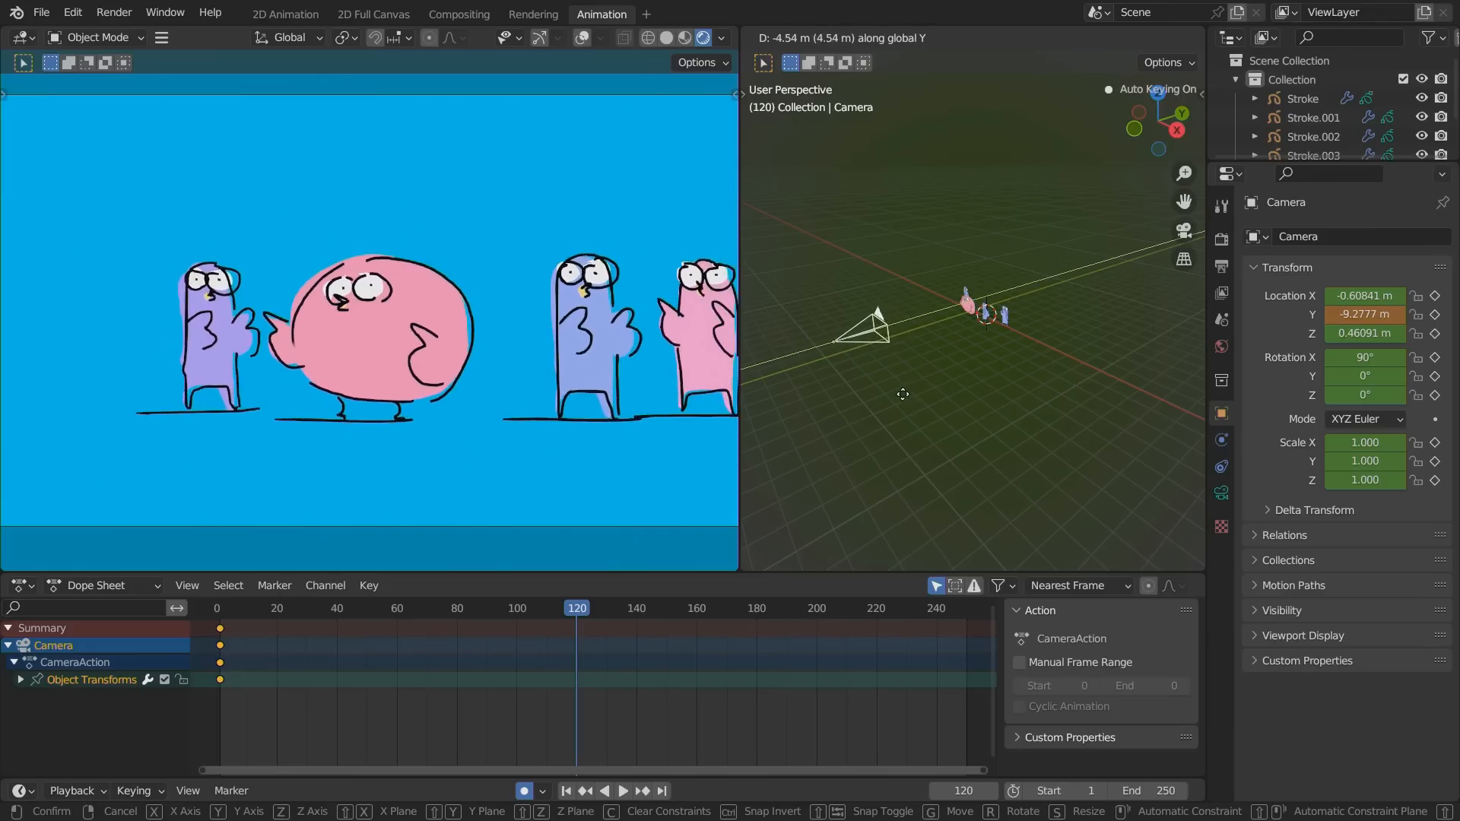
{"action": "left_click", "coordinate": [536, 757]}
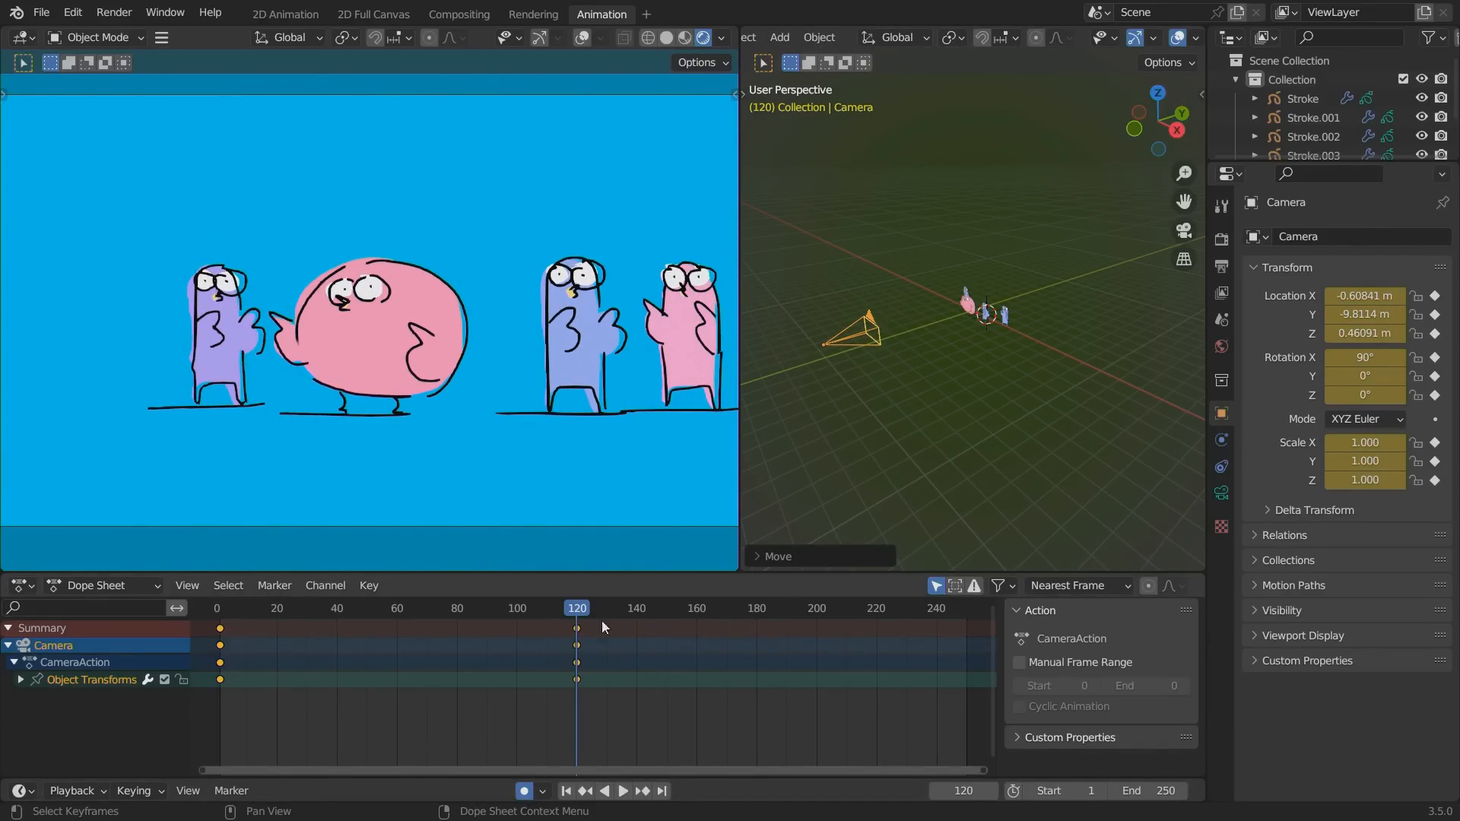
Play and scrub the camera pull-back from its start, with the whole camera frame fitted in the camera viewport.
{"action": "left_click", "coordinate": [263, 608]}
{"action": "key", "text": "space"}
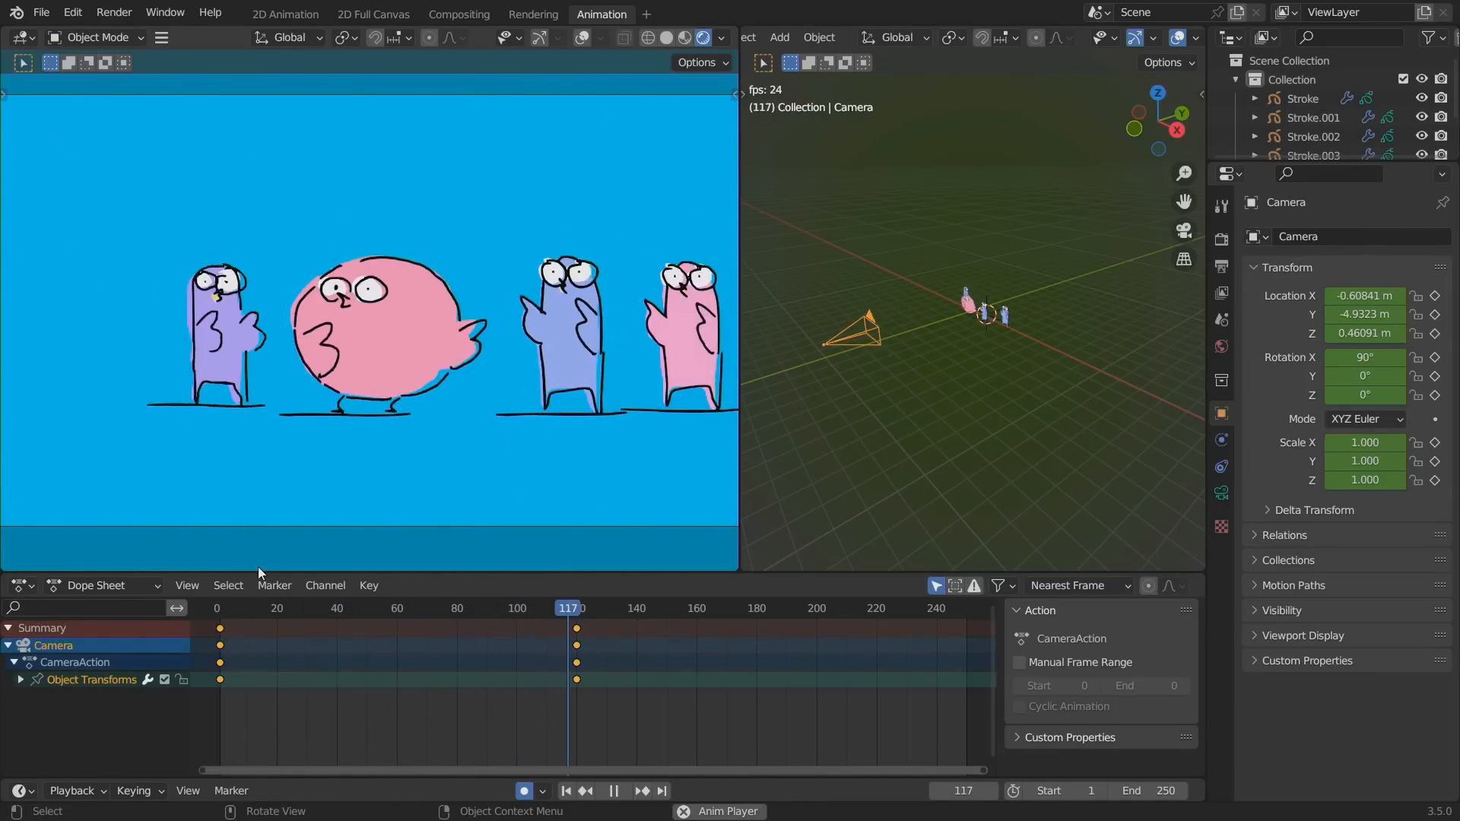
{"action": "key", "text": "space"}
{"action": "mouse_move", "coordinate": [506, 610]}
{"action": "left_mouse_down"}
{"action": "mouse_move", "coordinate": [259, 624]}
{"action": "mouse_move", "coordinate": [565, 595]}
{"action": "mouse_move", "coordinate": [517, 608]}
{"action": "left_mouse_up"}
{"action": "left_click_drag", "start_coordinate": [359, 436], "coordinate": [260, 451], "text": "alt+shift"}
{"action": "left_click", "coordinate": [233, 612]}
{"action": "key", "text": "space"}
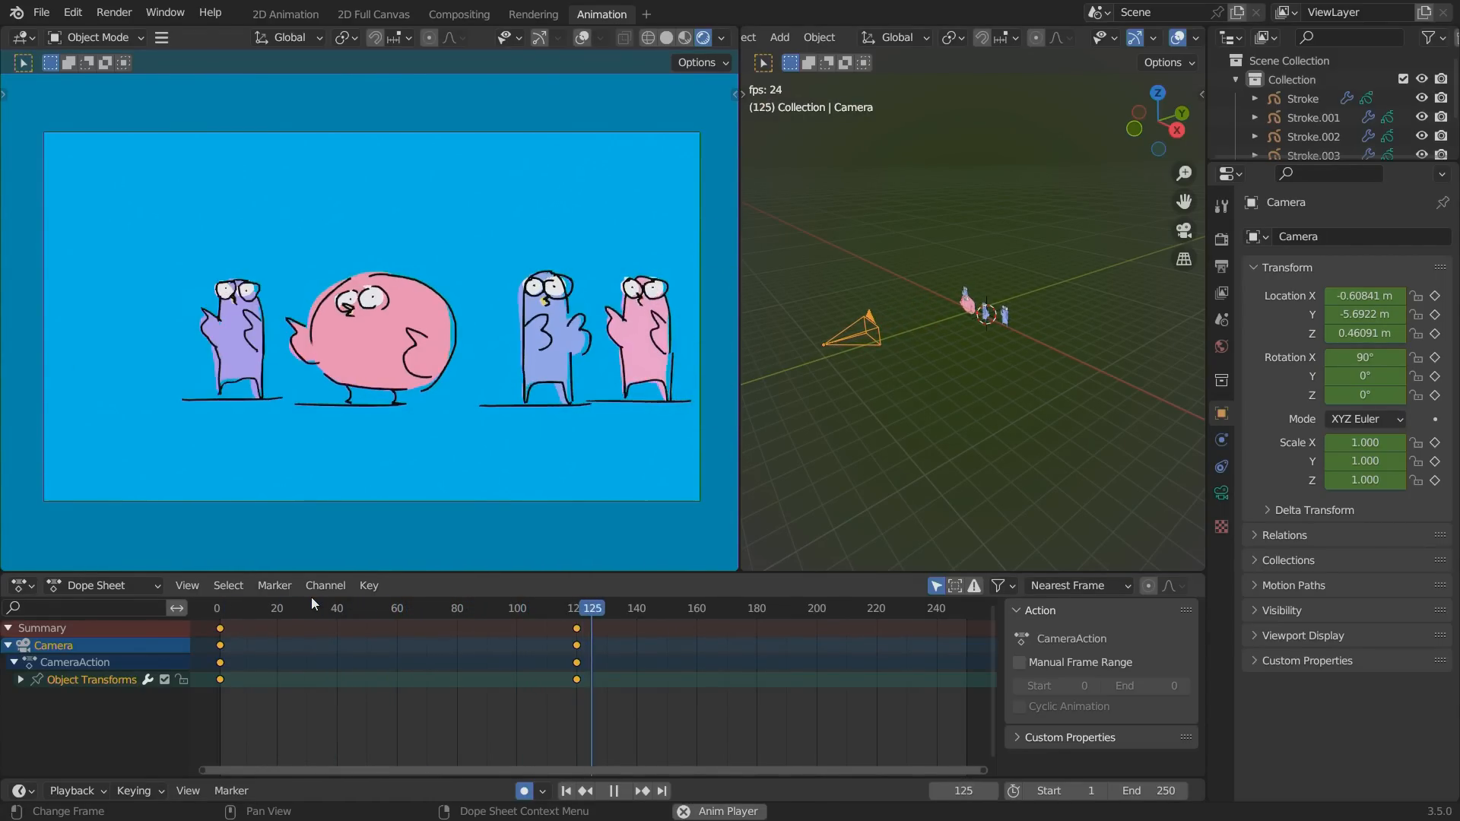
{"action": "key", "text": "space"}
{"action": "left_click_drag", "start_coordinate": [311, 596], "coordinate": [619, 597]}
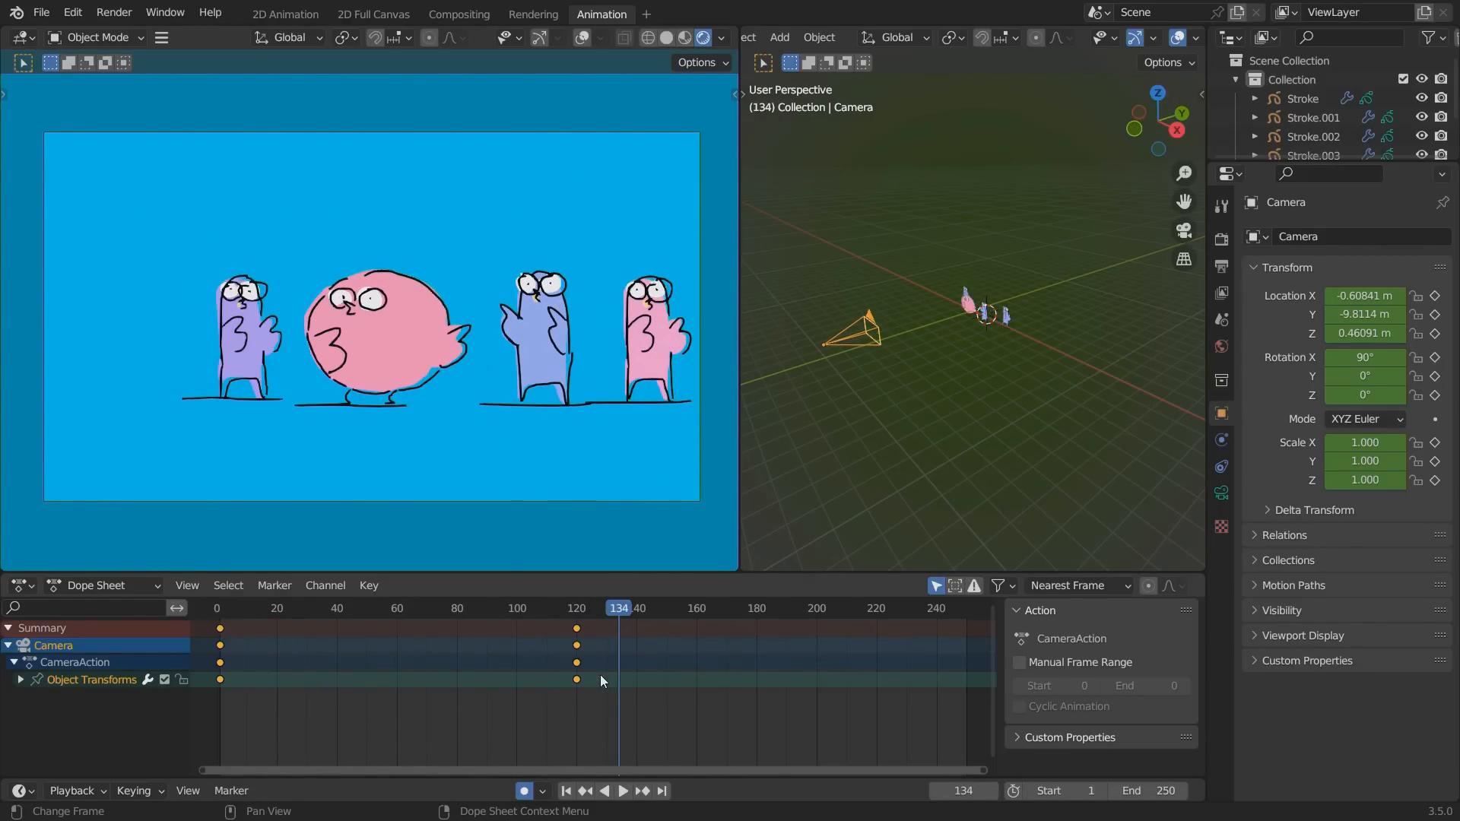
Turn off automatic keyframing and save the birds file.
{"action": "left_click", "coordinate": [524, 791]}
{"action": "key", "text": "ctrl+s"}
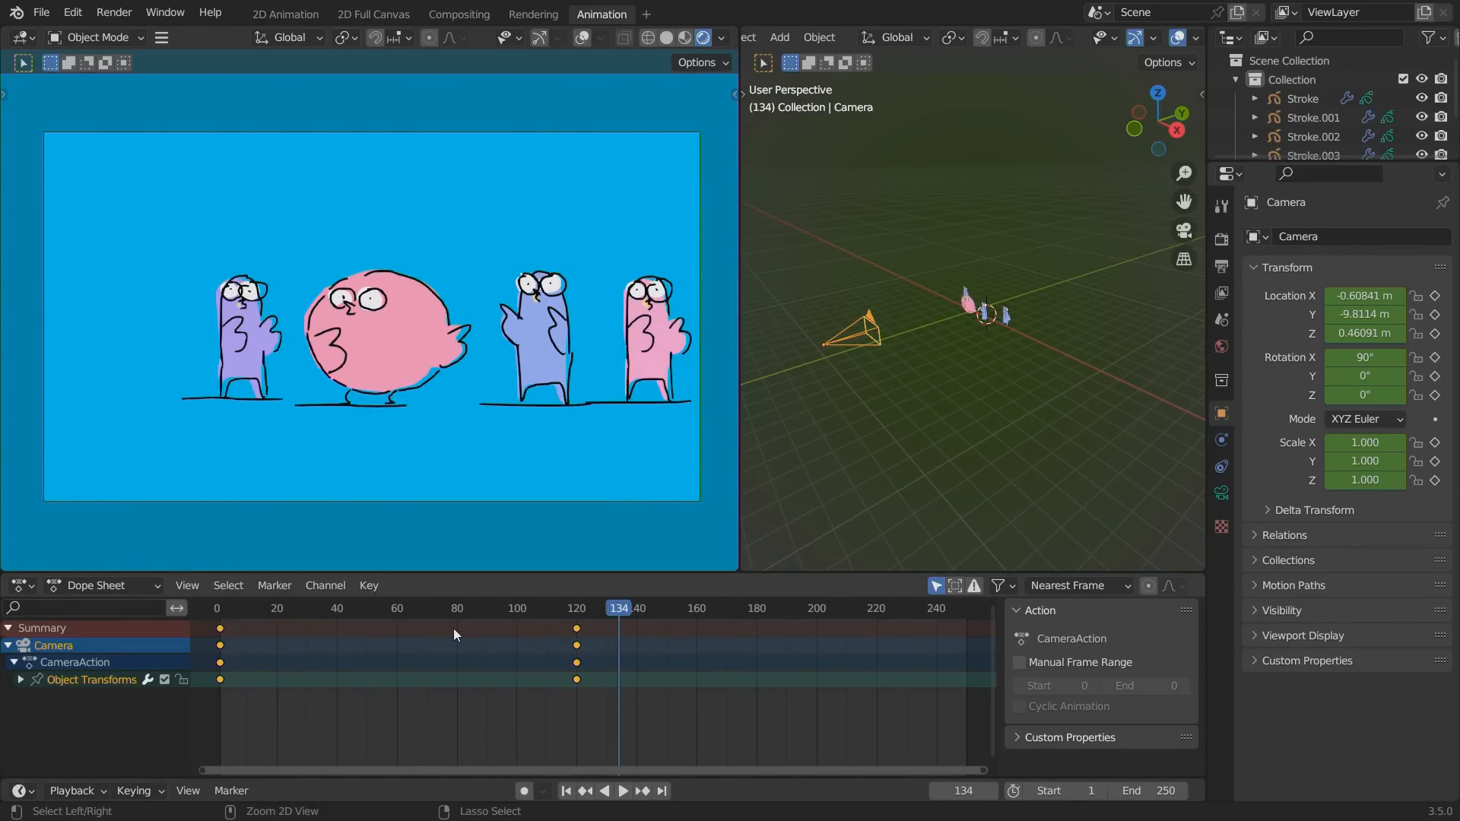
Replay the camera pull-back from the early frames and scrub through it to review the birds' framing.
{"action": "left_click_drag", "start_coordinate": [368, 610], "coordinate": [499, 524]}
{"action": "left_click_drag", "start_coordinate": [367, 604], "coordinate": [650, 583]}
{"action": "key", "text": "space"}
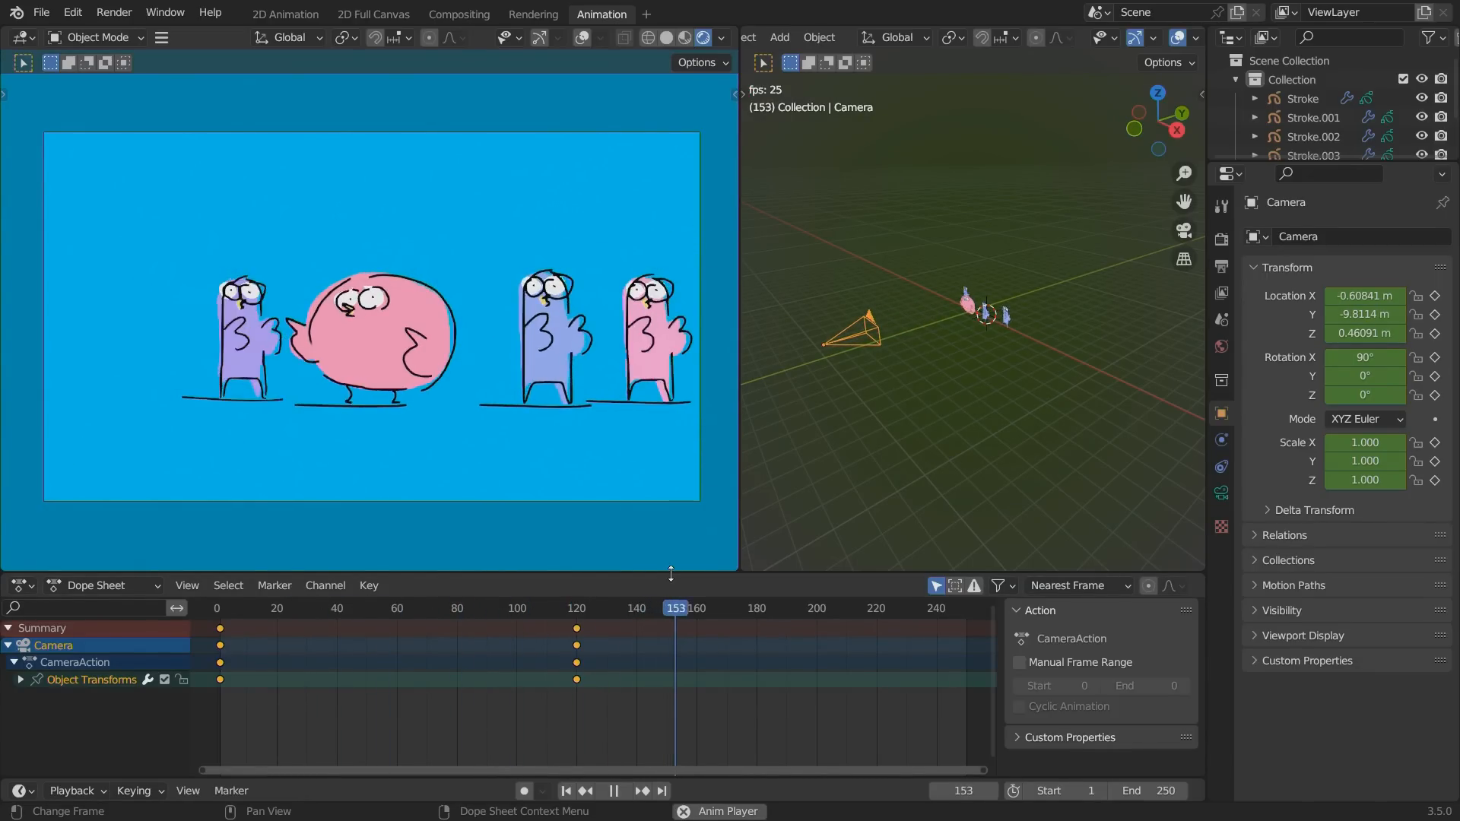
{"action": "key", "text": "space"}
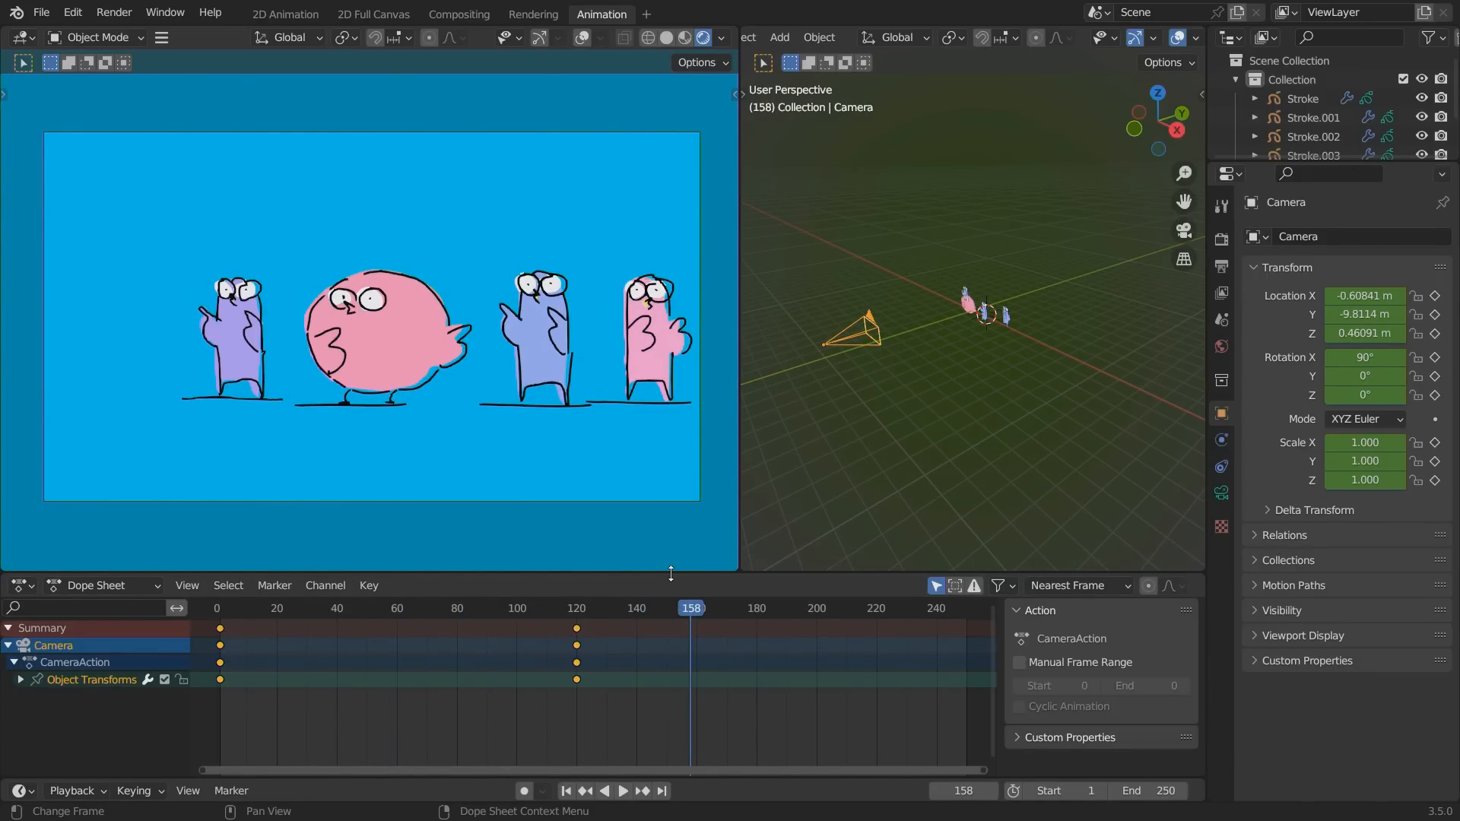
{"action": "left_click", "coordinate": [252, 616]}
{"action": "key", "text": "space"}
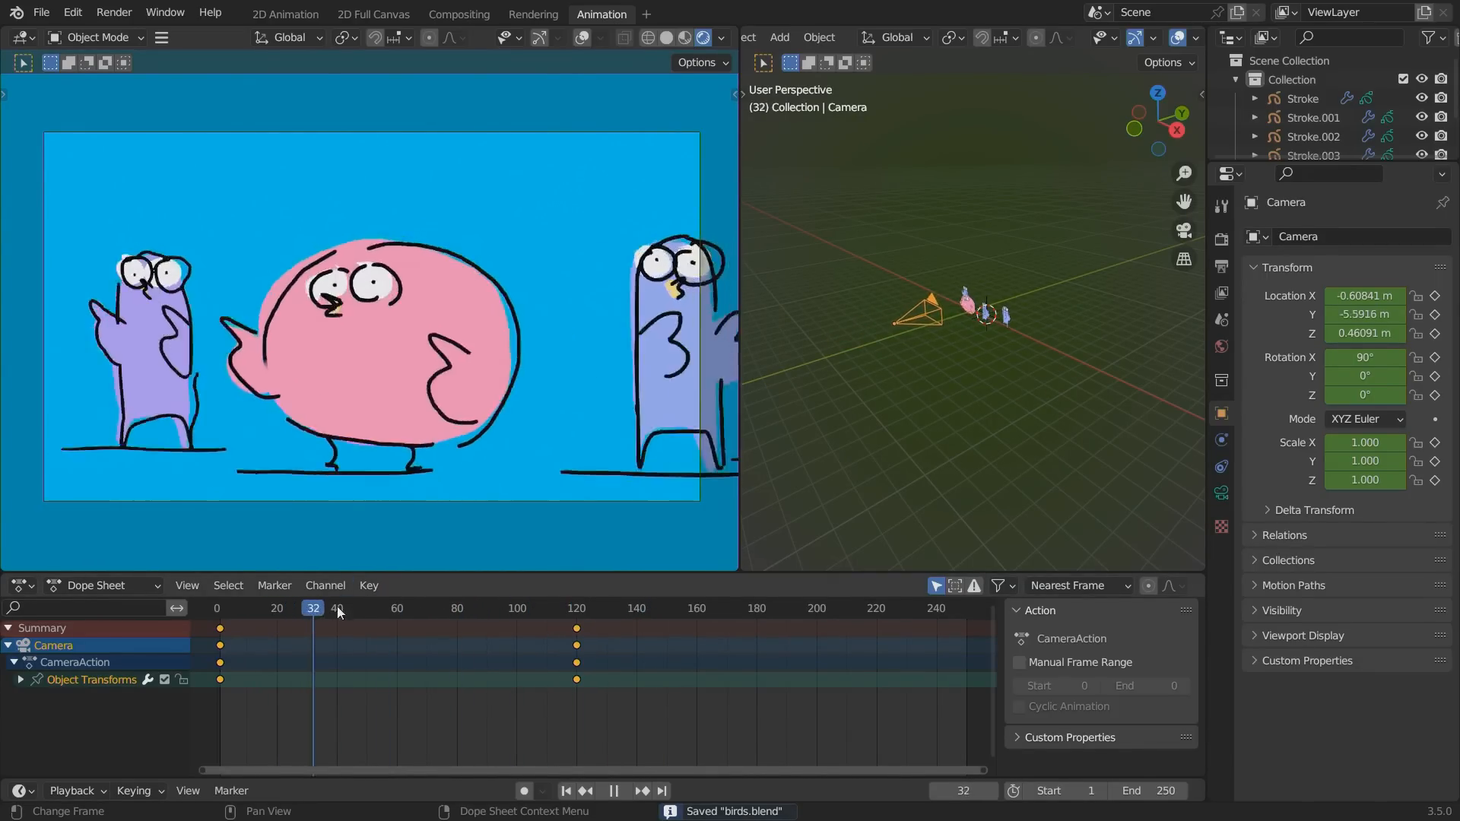
{"action": "mouse_move", "coordinate": [416, 594]}
{"action": "left_mouse_down"}
{"action": "mouse_move", "coordinate": [453, 599]}
{"action": "mouse_move", "coordinate": [321, 599]}
{"action": "mouse_move", "coordinate": [421, 581]}
{"action": "left_mouse_up"}
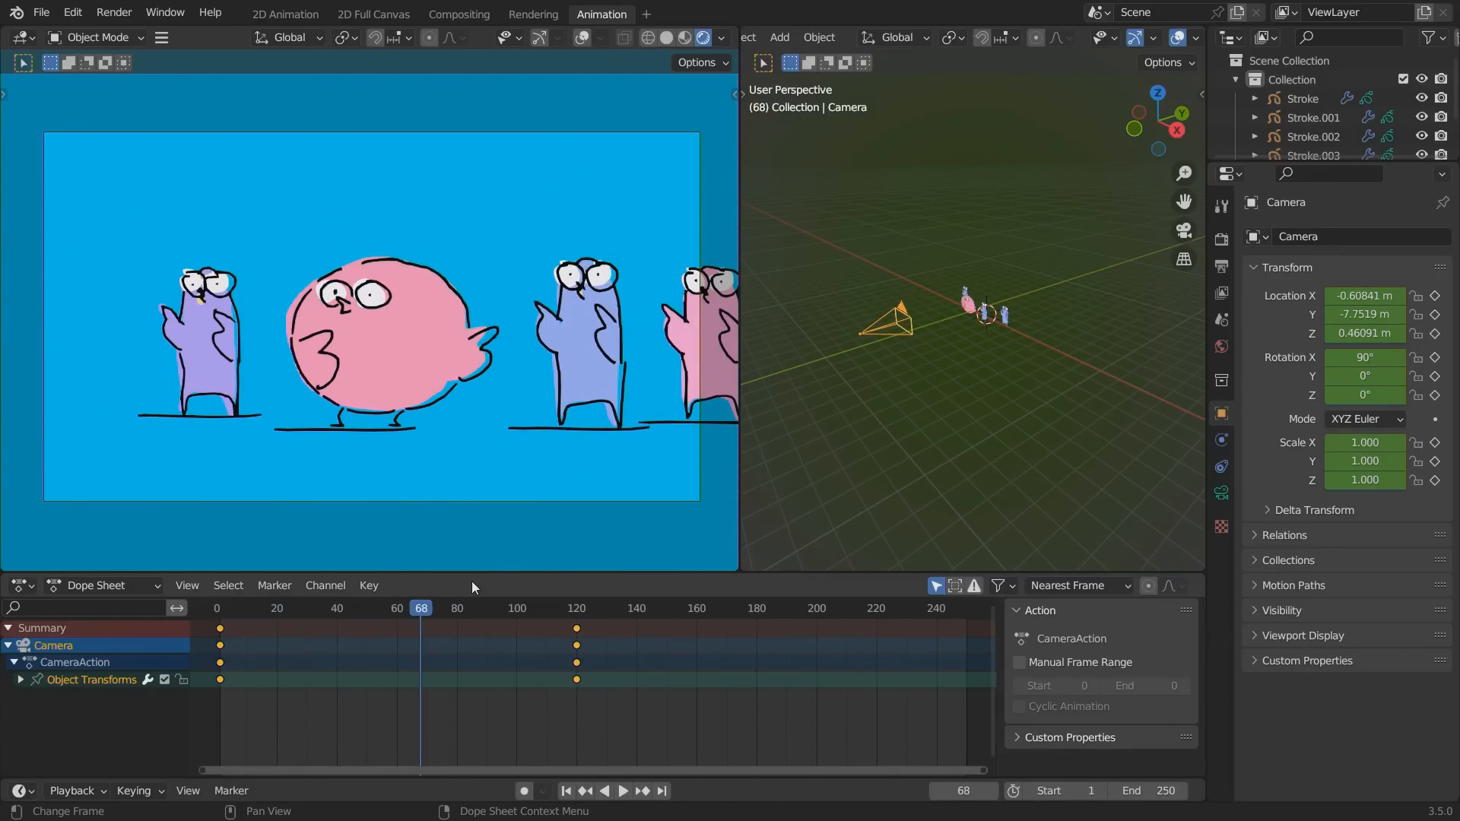
{"action": "left_click_drag", "start_coordinate": [247, 608], "coordinate": [312, 618]}
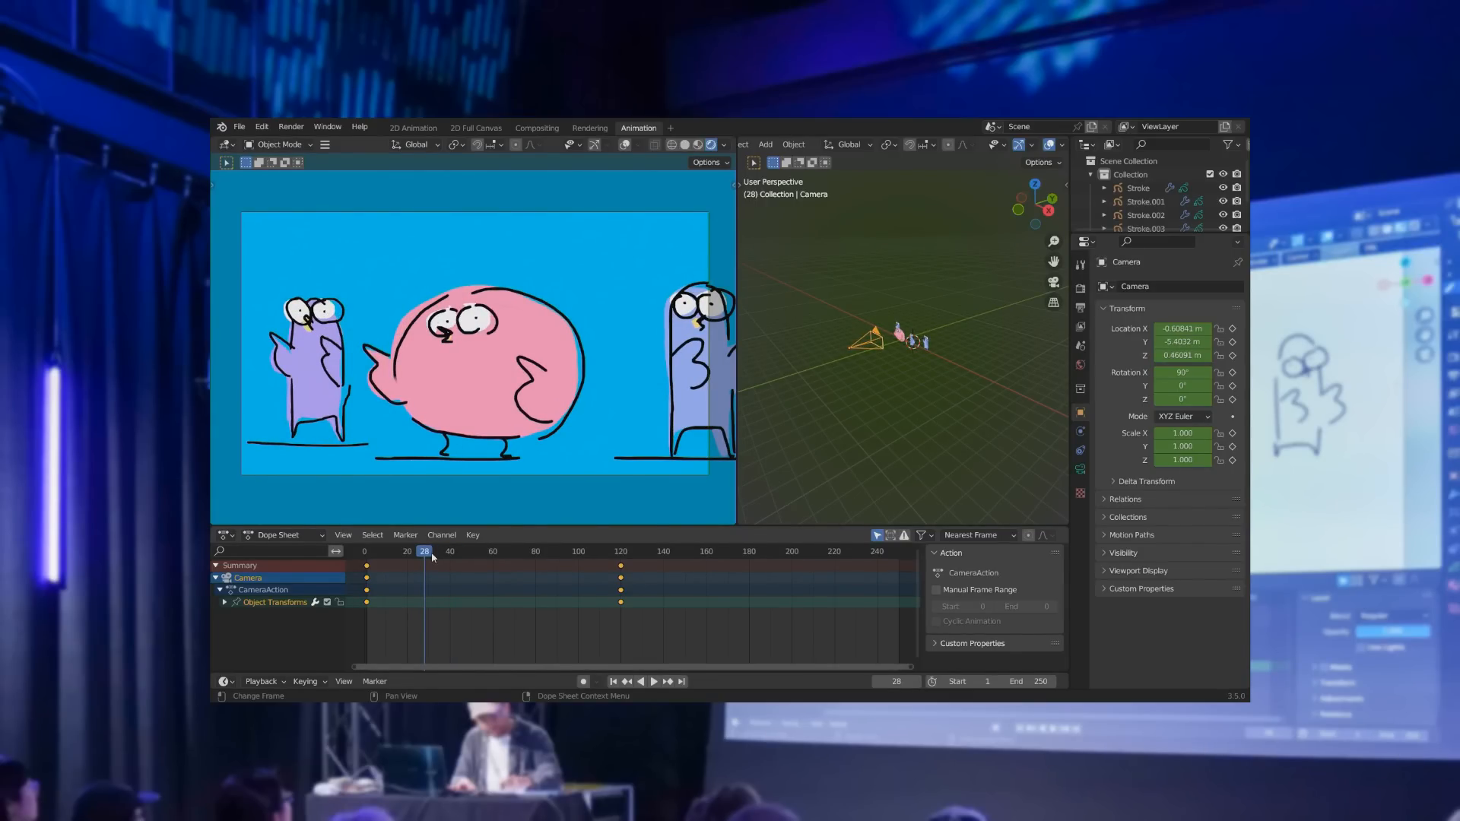
Open the recent file "google scene 02 departure reel.blend" and restore the full workspace layout from the maximized viewport.
{"action": "left_click", "coordinate": [240, 128]}
{"action": "mouse_move", "coordinate": [275, 173]}
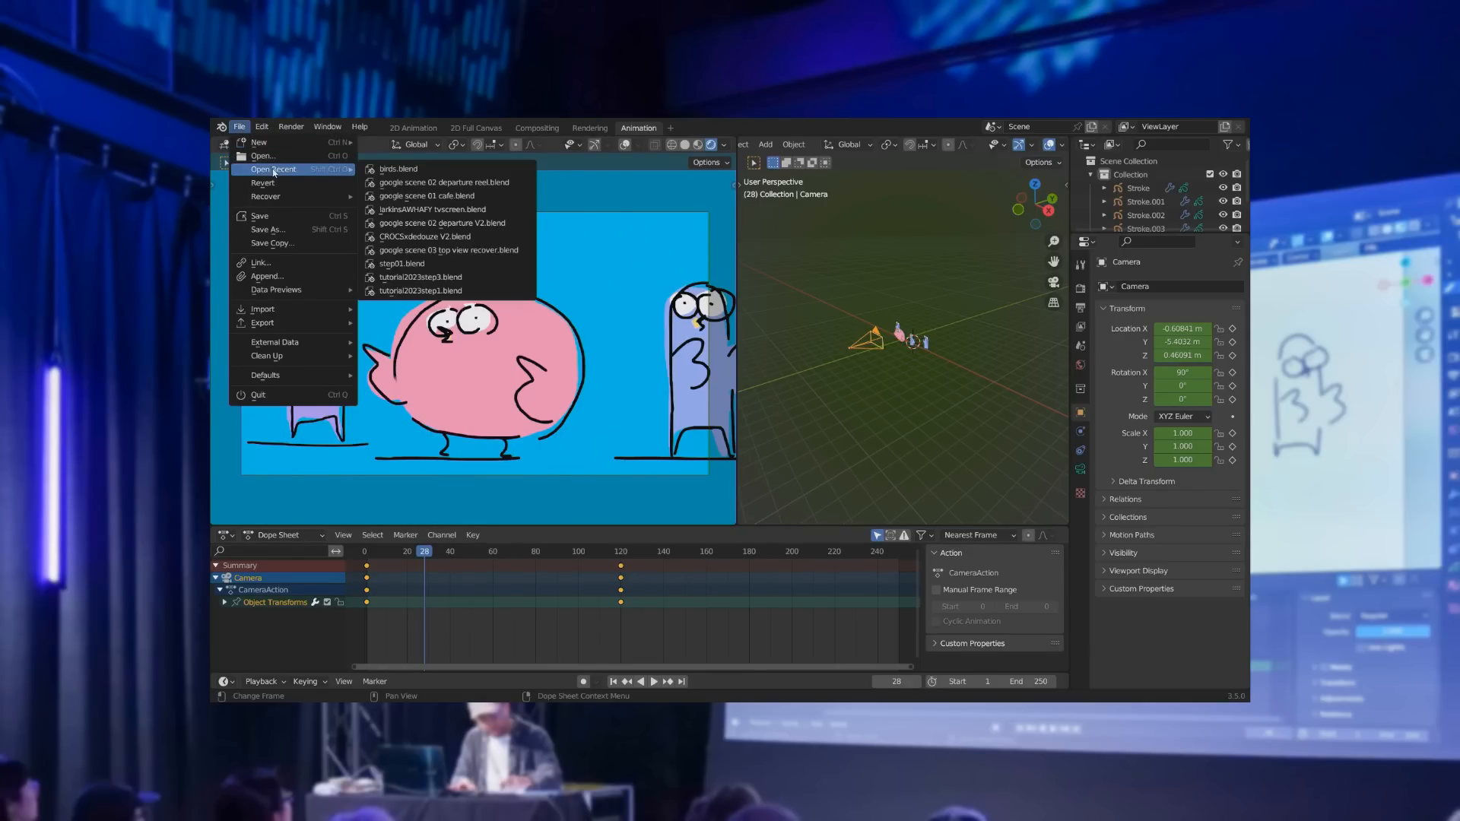
{"action": "left_click", "coordinate": [402, 184]}
{"action": "left_click", "coordinate": [736, 433]}
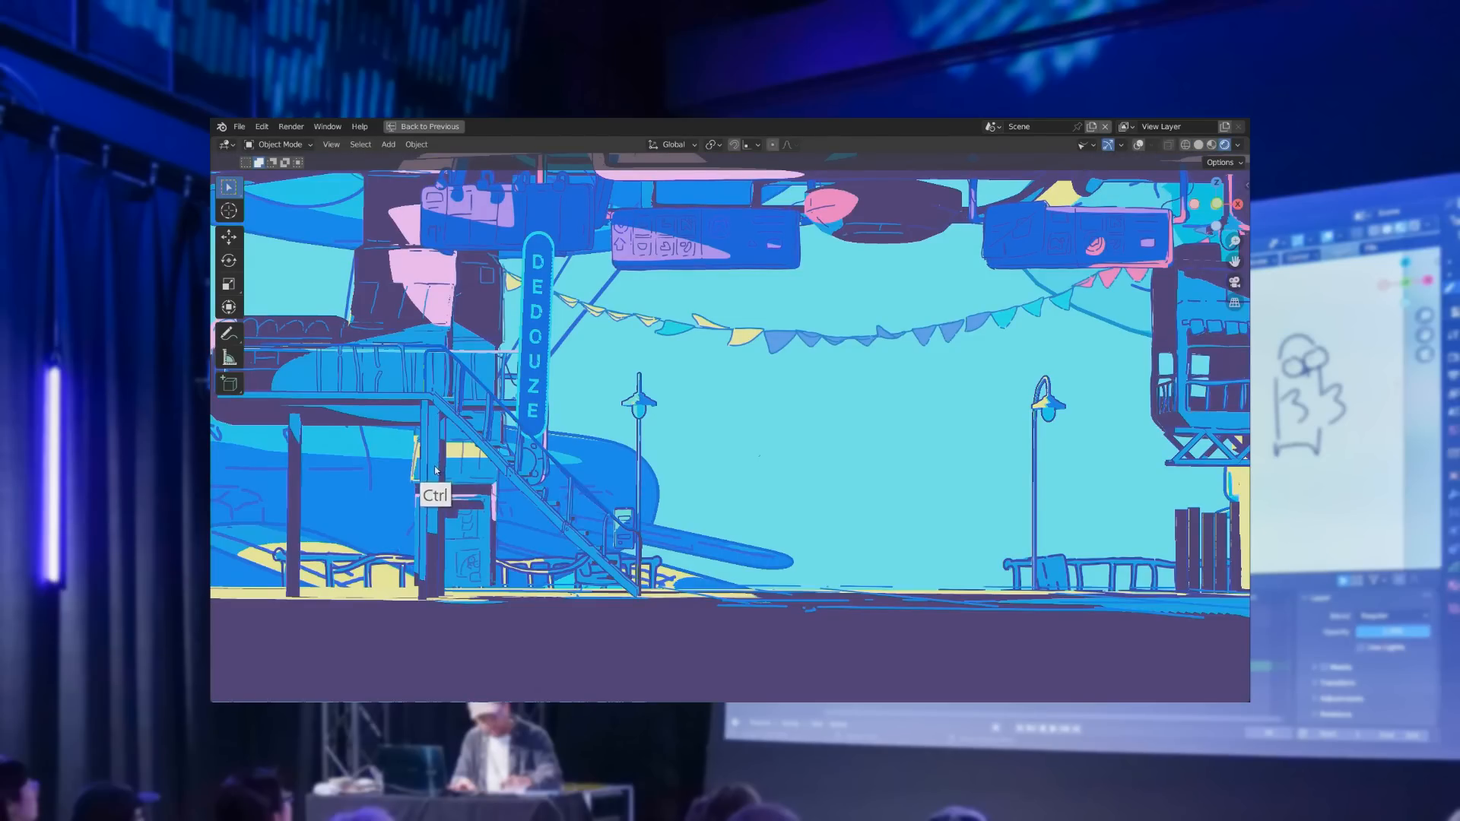
{"action": "key", "text": "ctrl+space"}
Fit the departure scene's camera frame in view and play and scrub its animation from the range start to frame 355.
{"action": "mouse_move", "coordinate": [533, 586]}
{"action": "left_mouse_down"}
{"action": "mouse_move", "coordinate": [556, 589]}
{"action": "mouse_move", "coordinate": [543, 592]}
{"action": "left_mouse_up"}
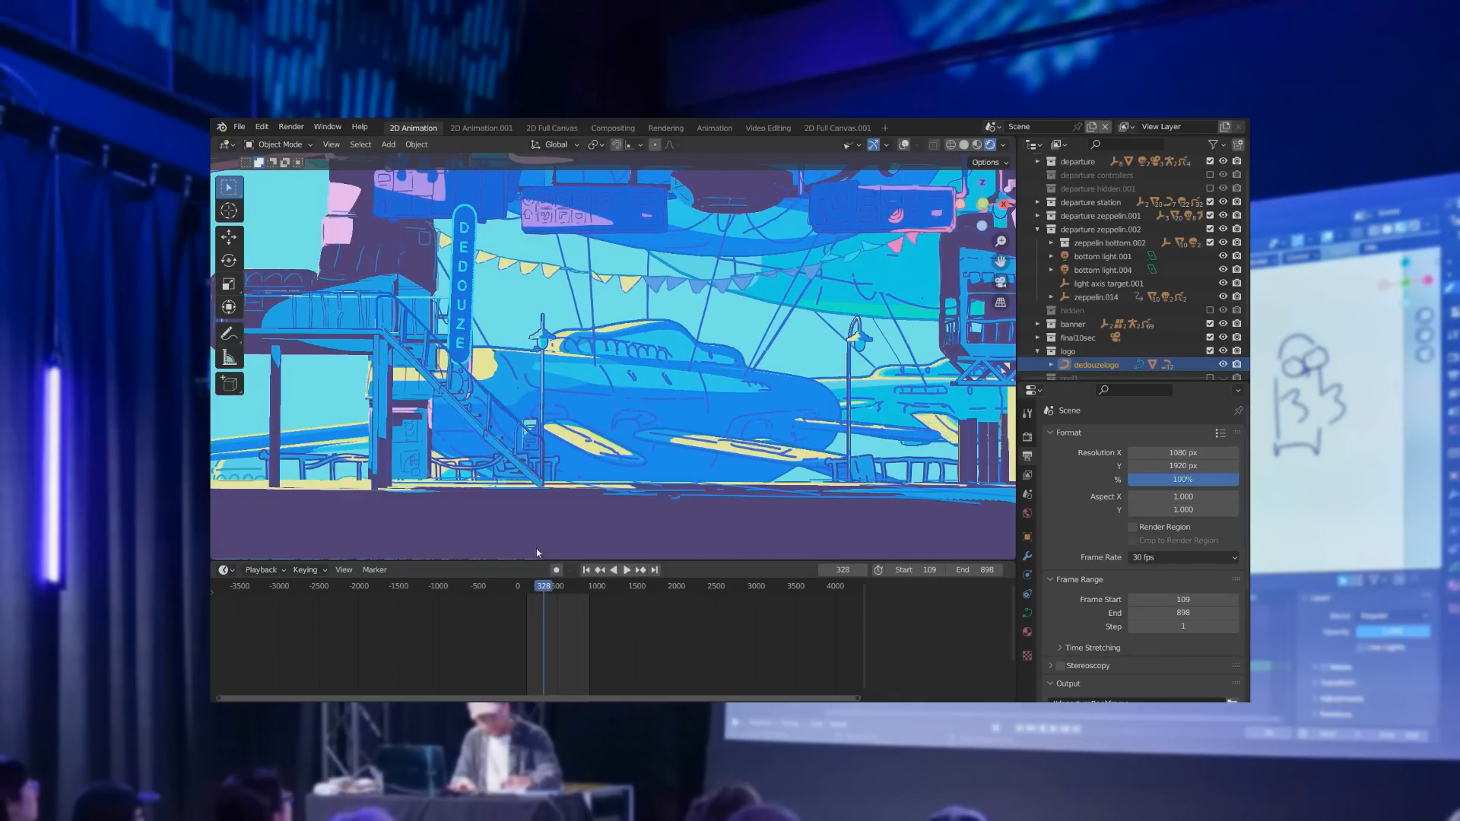
{"action": "scroll", "coordinate": [522, 472], "scroll_direction": "down", "scroll_amount": 6}
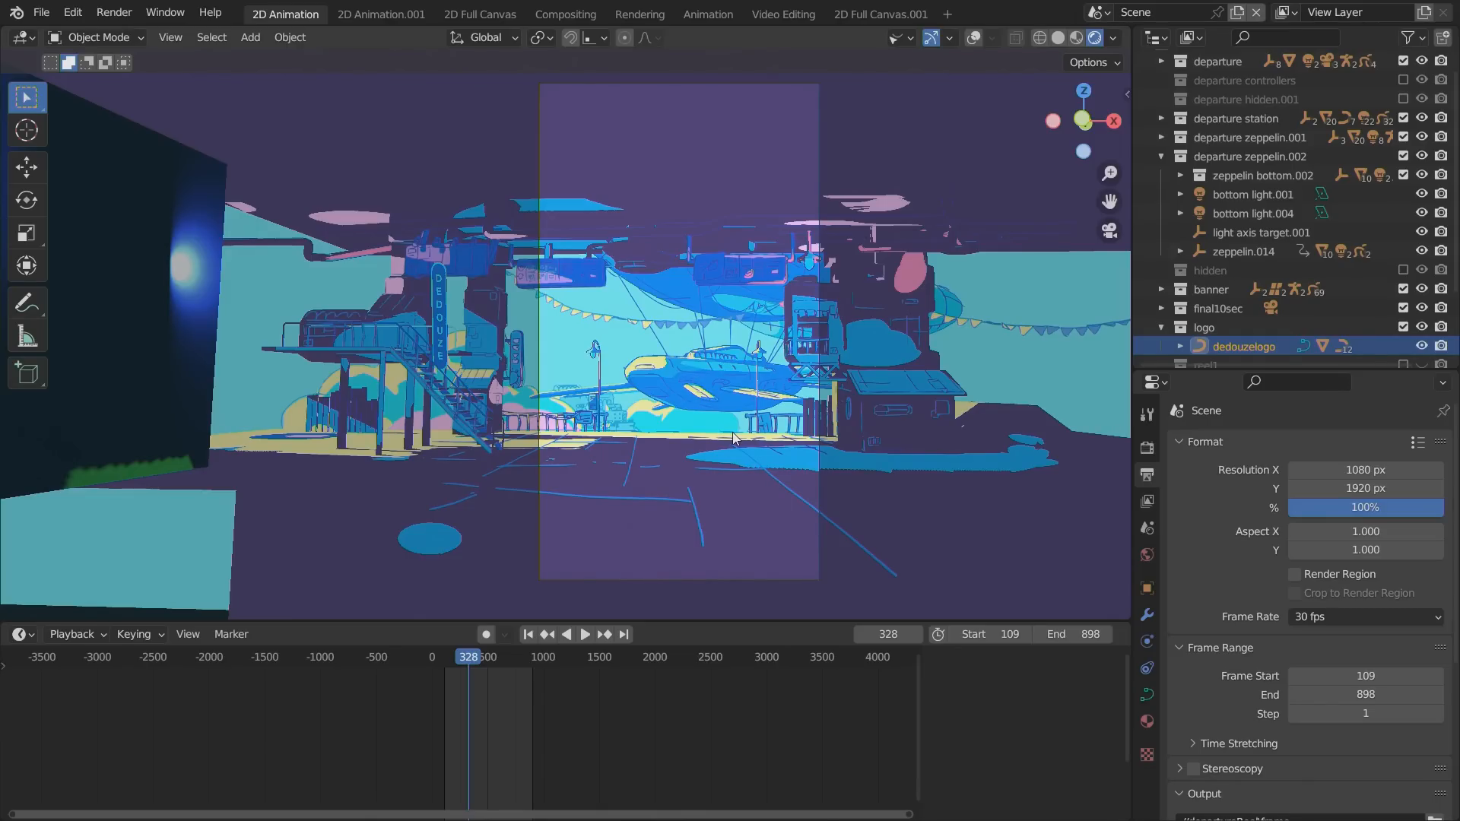
{"action": "scroll", "coordinate": [495, 378], "scroll_direction": "up", "scroll_amount": 4}
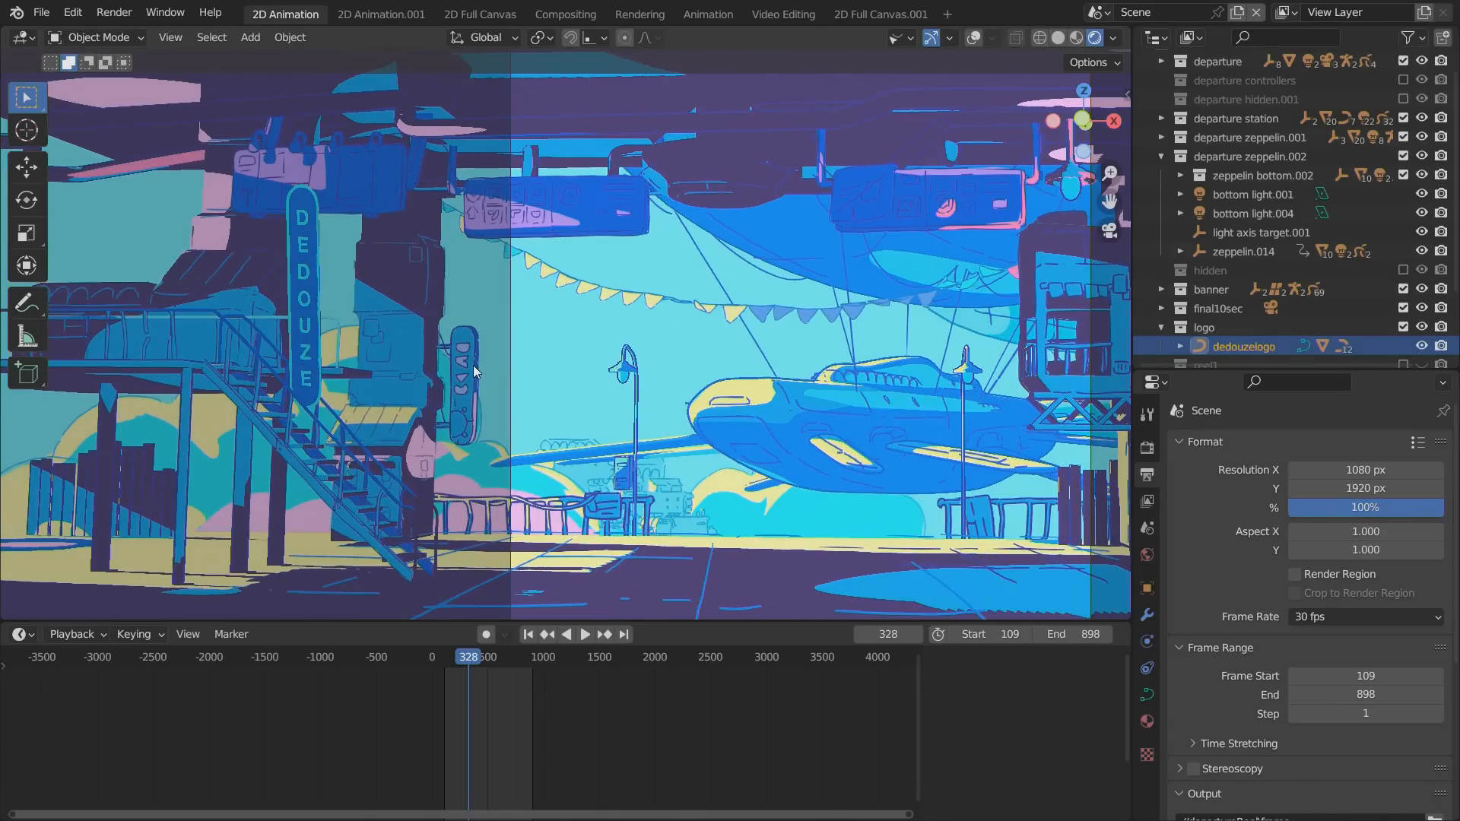
{"action": "middle_click_drag", "start_coordinate": [517, 406], "coordinate": [335, 307], "text": "alt"}
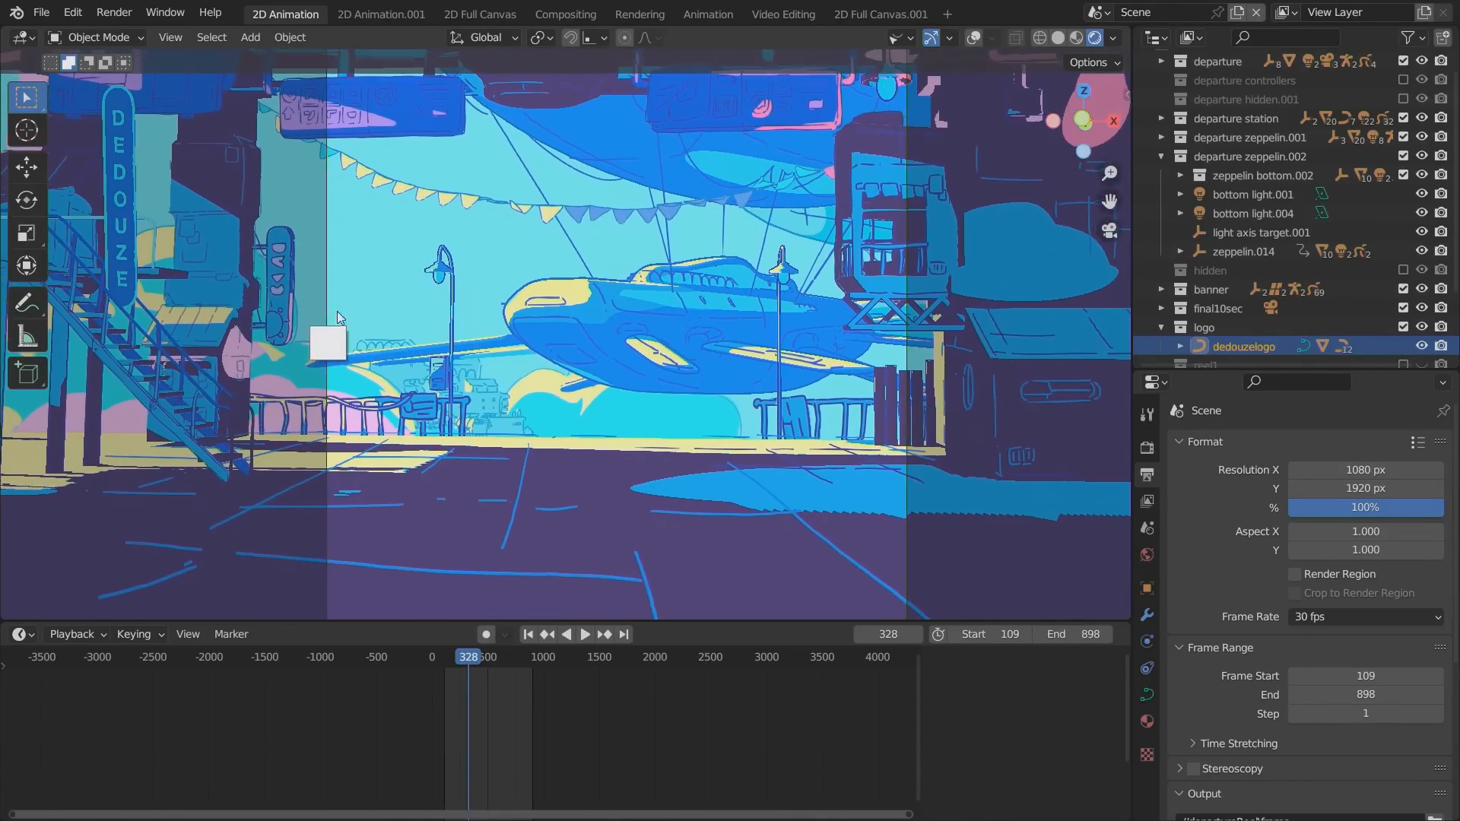
{"action": "left_click", "coordinate": [443, 660]}
{"action": "key", "text": "space"}
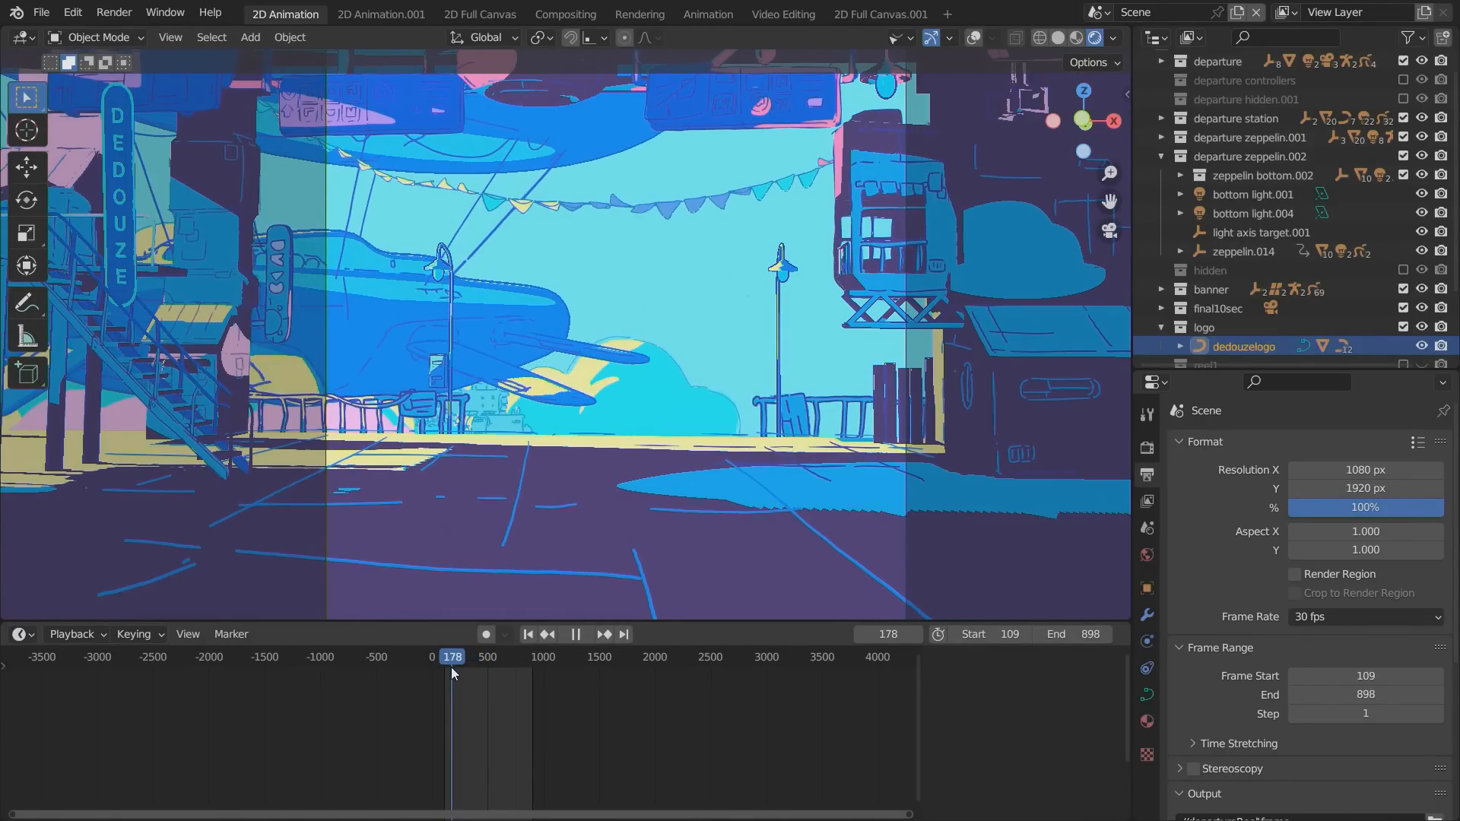
{"action": "left_click_drag", "start_coordinate": [450, 668], "coordinate": [472, 667]}
{"action": "left_click", "coordinate": [509, 485]}
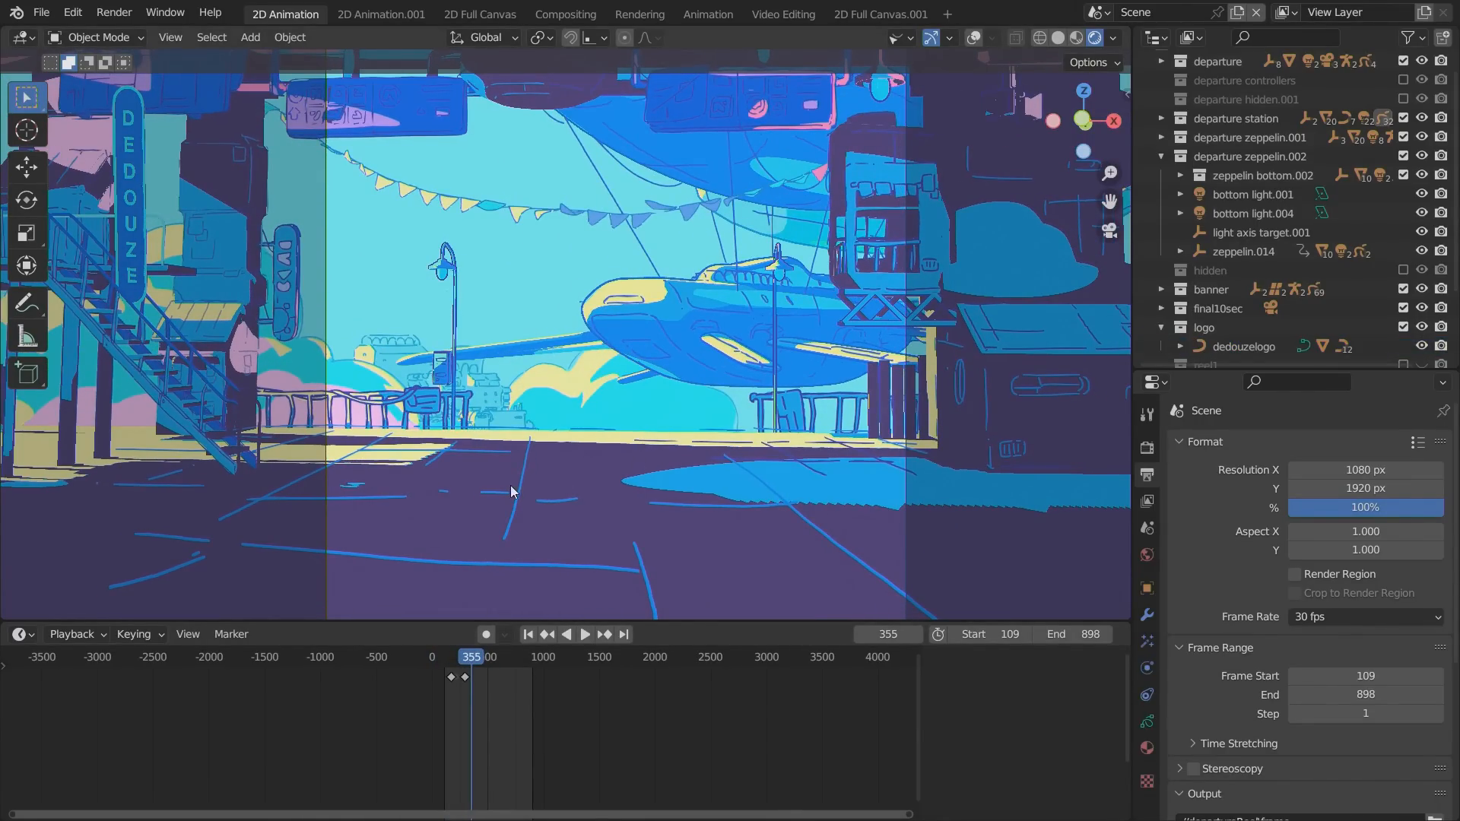
Examine the station and zeppelins from outside the camera, collapse the departure zeppelin.002 collection, and return to the camera view.
{"action": "left_click_drag", "start_coordinate": [583, 472], "coordinate": [571, 423], "text": "alt"}
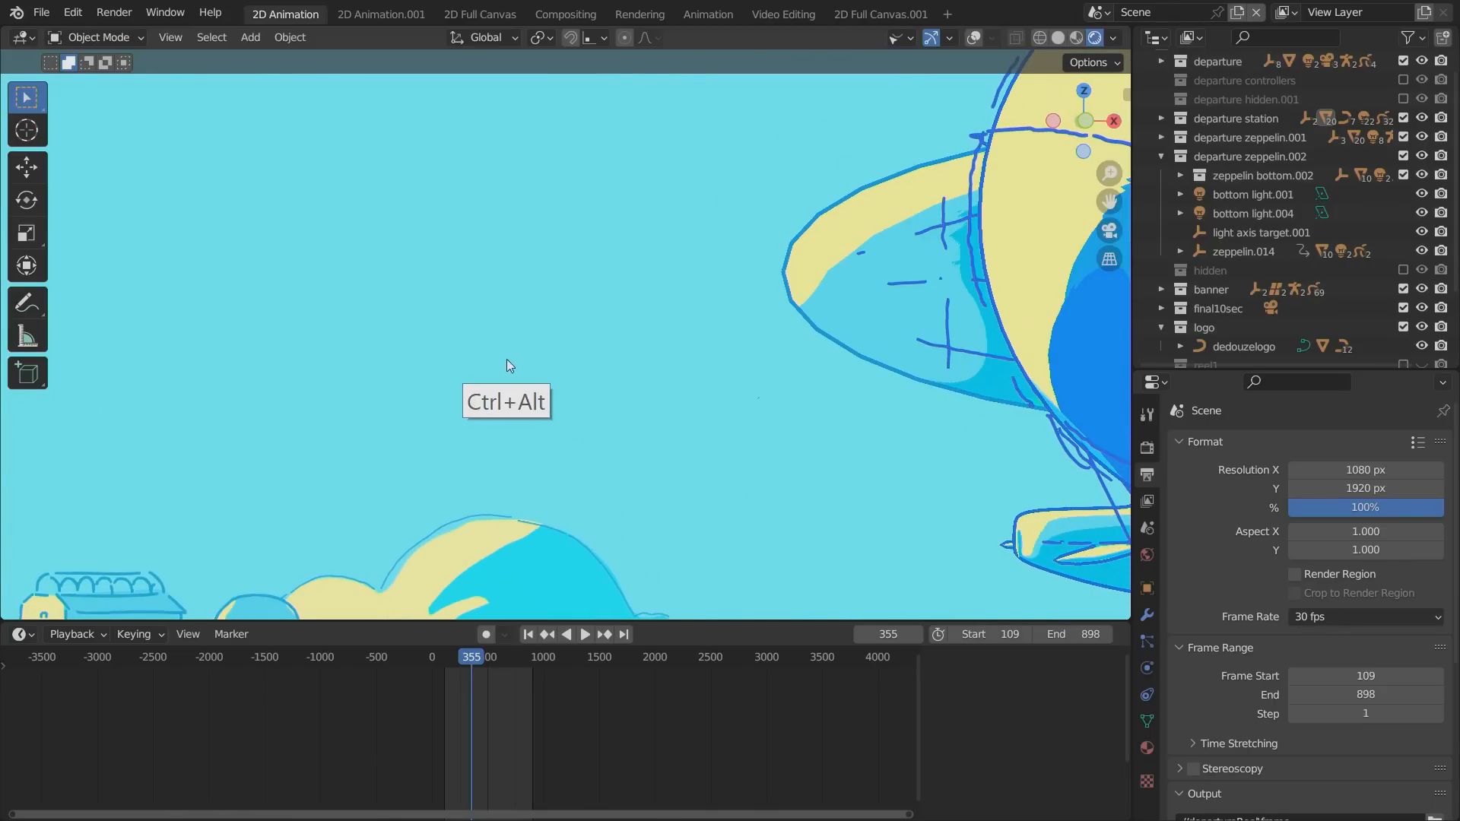
{"action": "left_click_drag", "start_coordinate": [506, 359], "coordinate": [609, 435], "text": "ctrl+alt"}
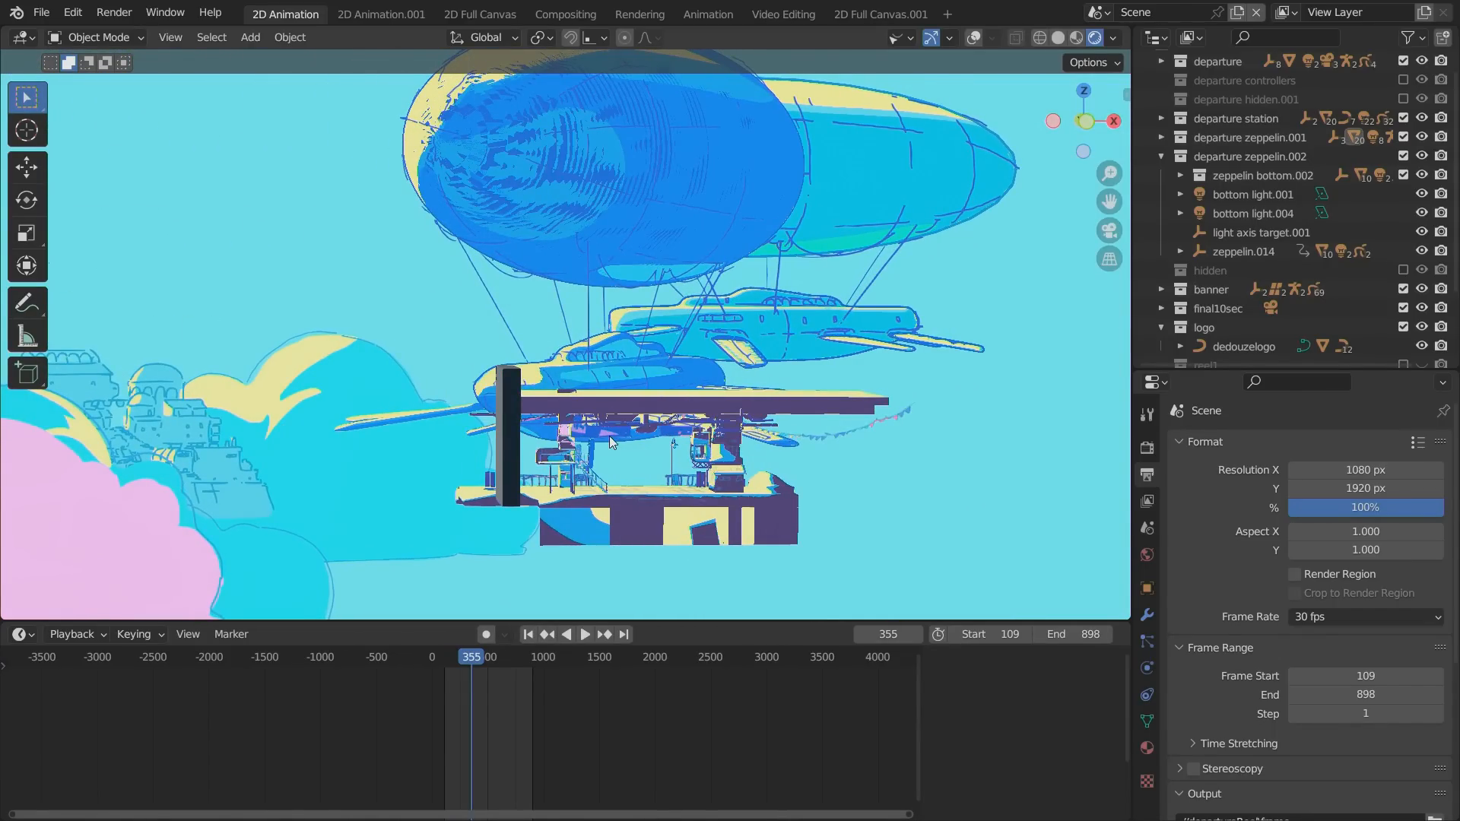
{"action": "key", "text": "KP_0"}
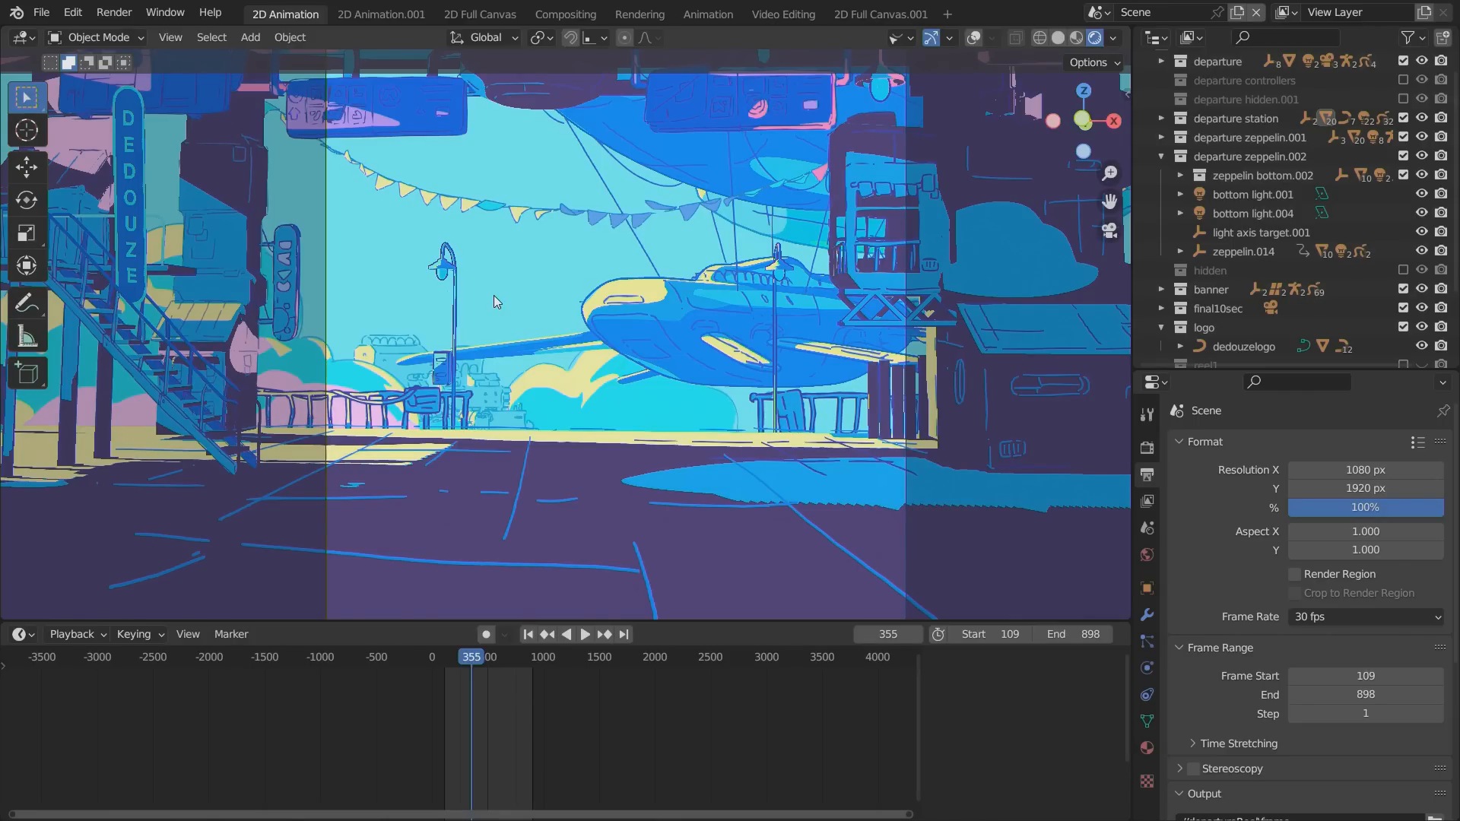
{"action": "left_click", "coordinate": [1161, 157]}
{"action": "key", "text": "alt"}
{"action": "left_click_drag", "start_coordinate": [533, 480], "coordinate": [559, 409], "text": "alt"}
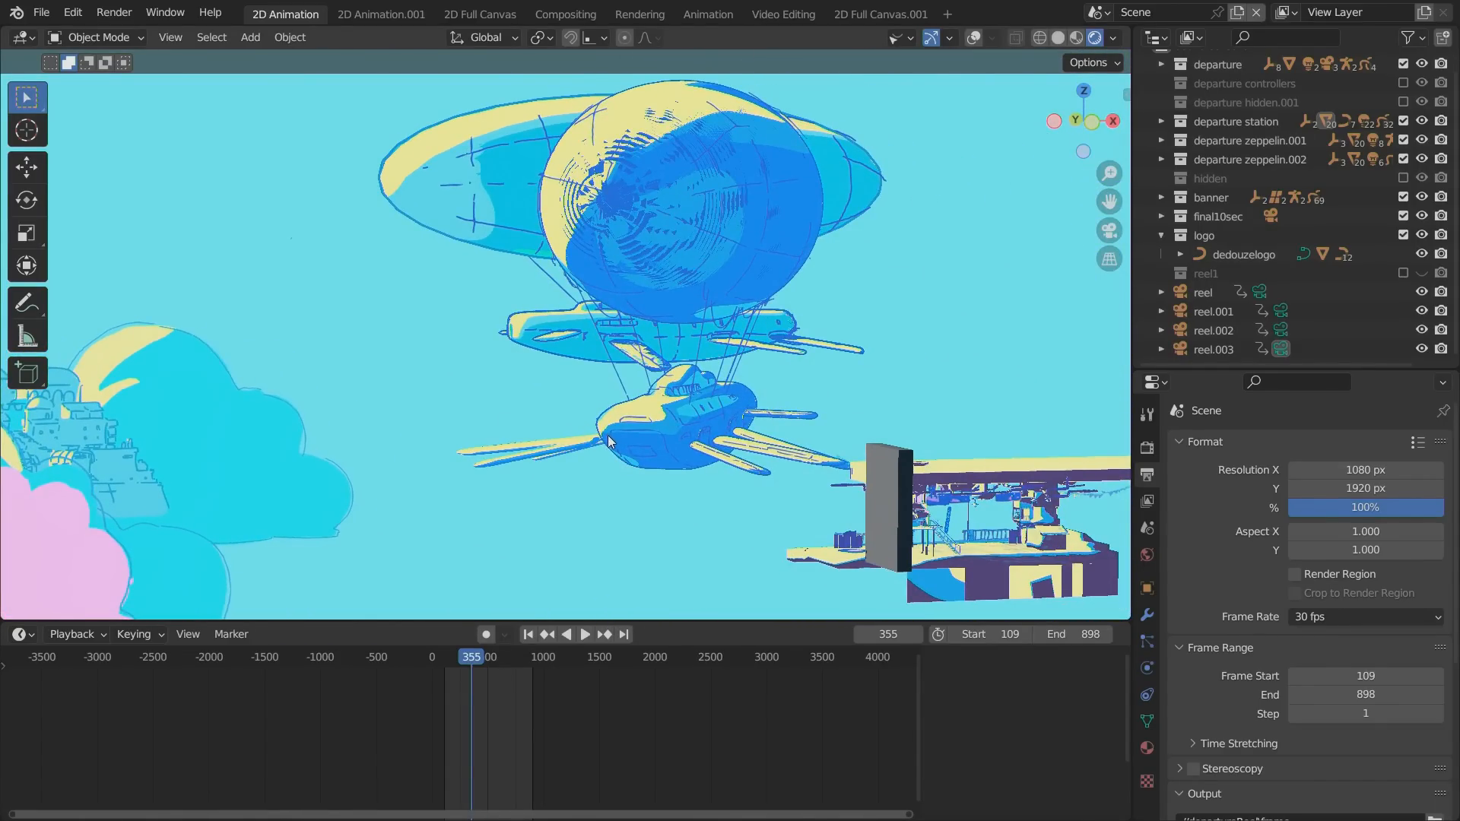
{"action": "key", "text": "KP_0"}
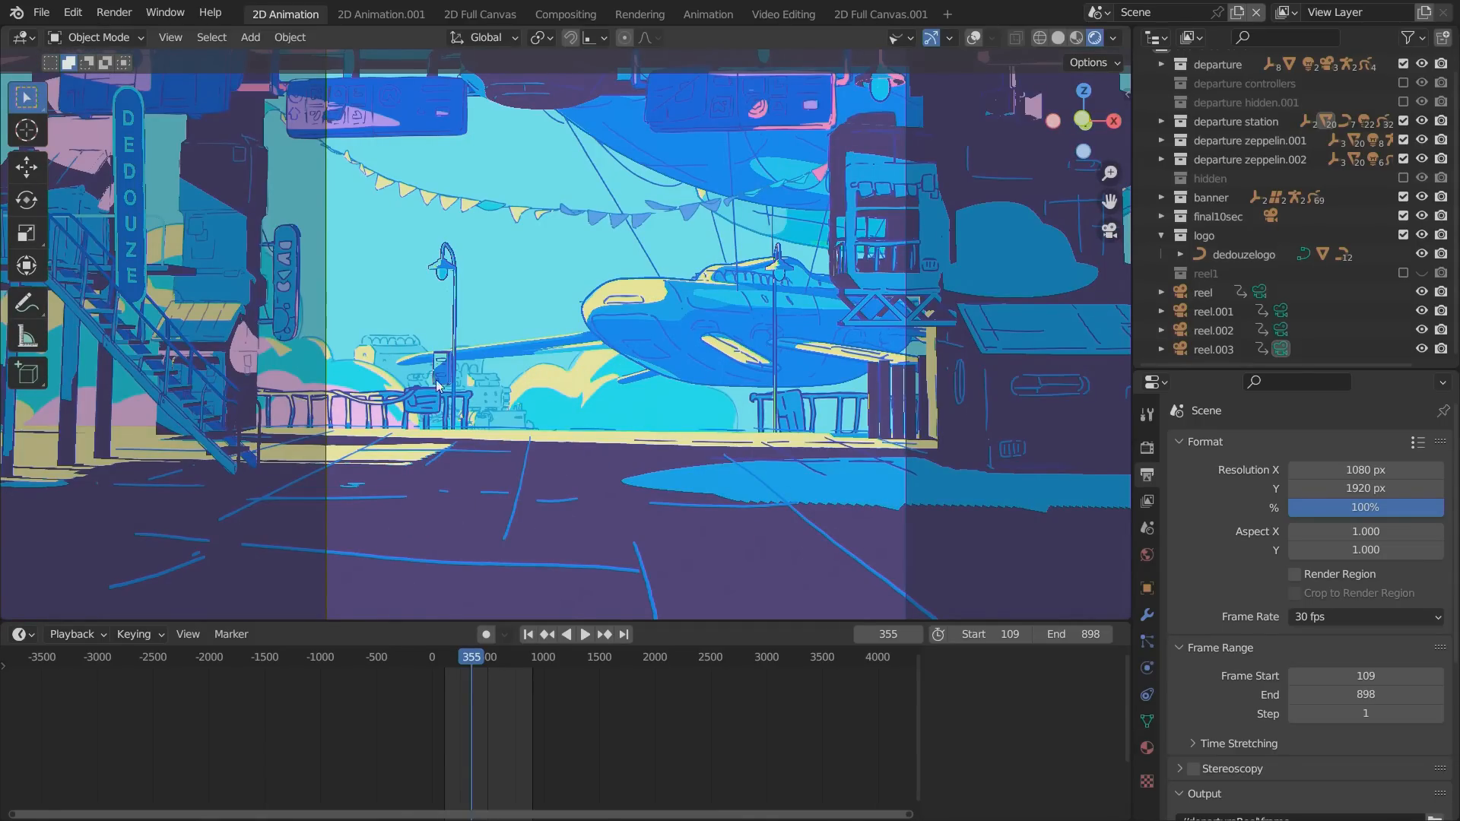
Examine the zeppelin behind the railing up close and play and scrub its movement, stopping at frame 301.
{"action": "left_click_drag", "start_coordinate": [438, 418], "coordinate": [343, 381], "text": "ctrl+alt"}
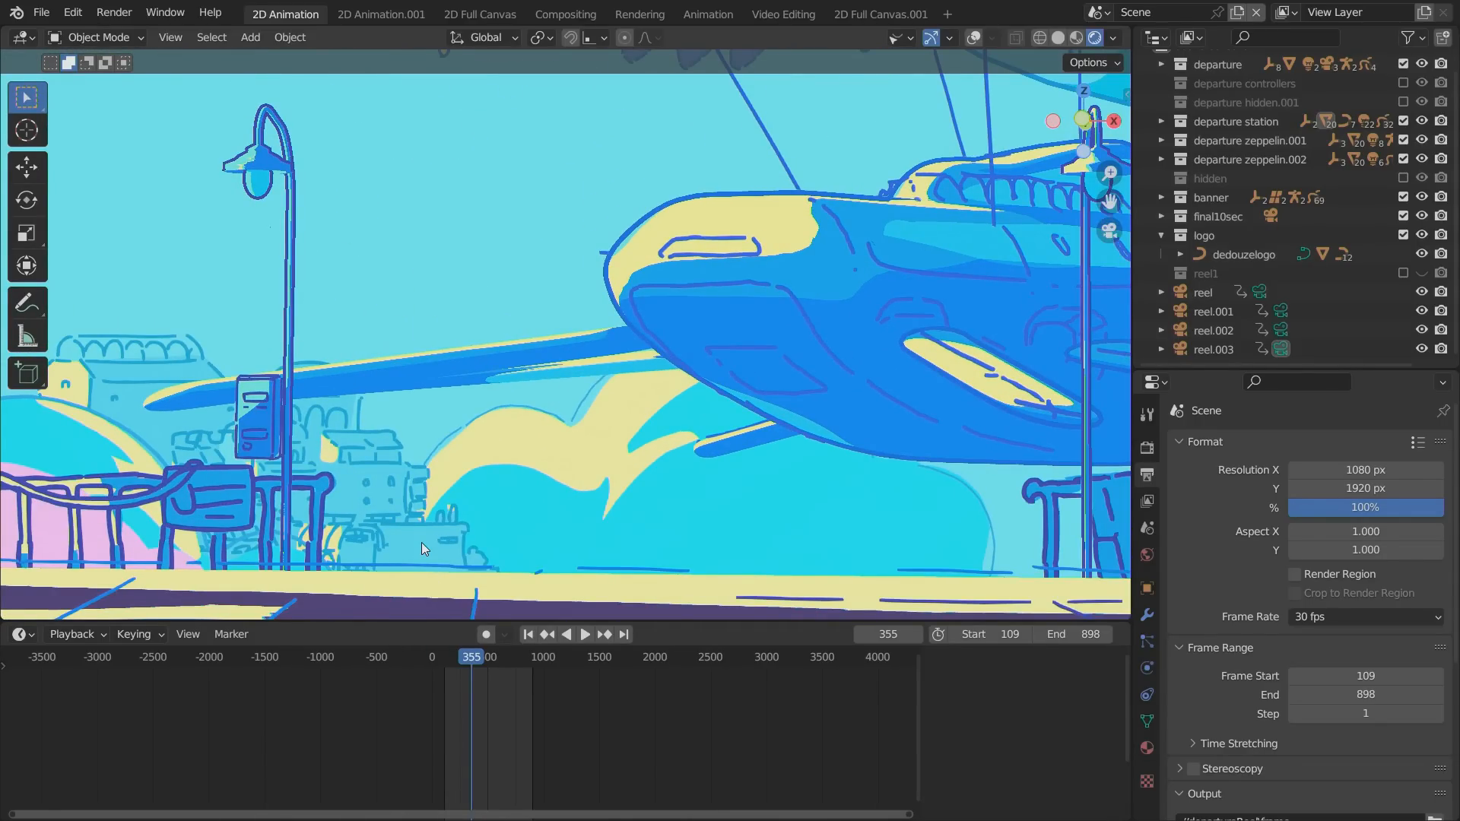
{"action": "left_click_drag", "start_coordinate": [339, 458], "coordinate": [443, 452], "text": "alt+shift"}
{"action": "left_click", "coordinate": [467, 658]}
{"action": "key", "text": "space"}
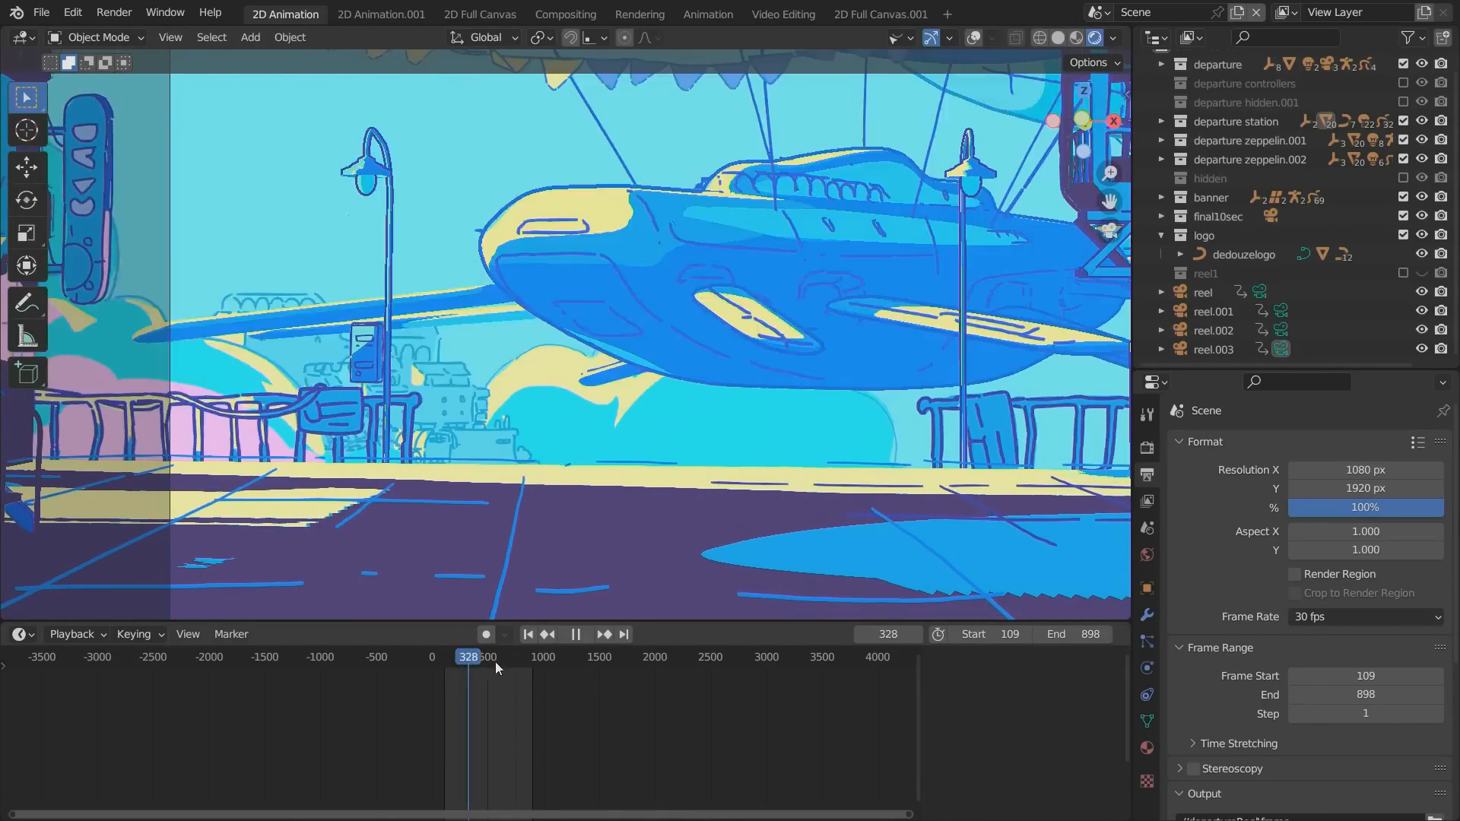
{"action": "left_click_drag", "start_coordinate": [495, 661], "coordinate": [465, 658]}
{"action": "key", "text": "space"}
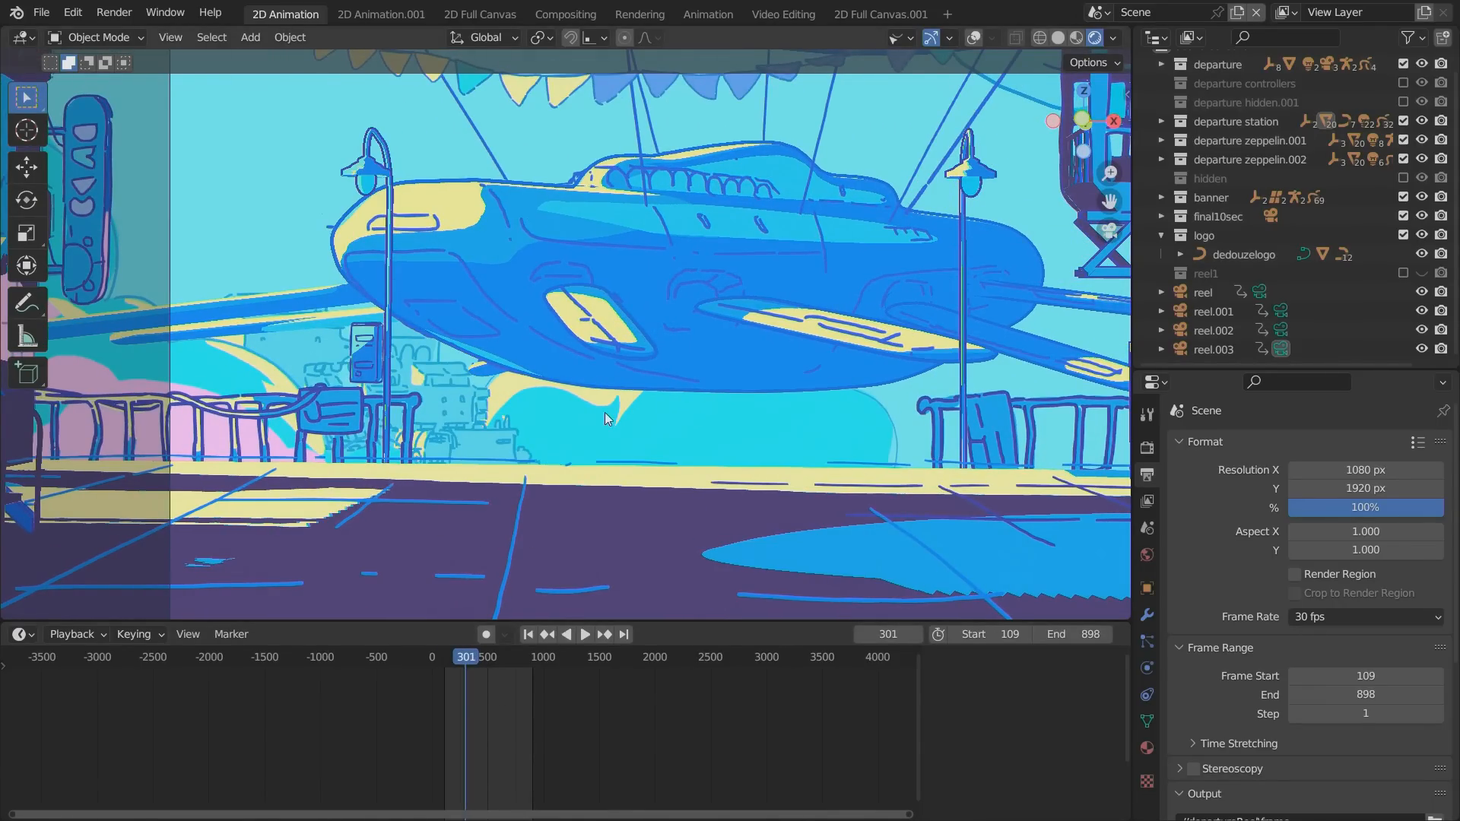
Collapse the logo collection, expand the departure collection to examine its objects, and select that collection.
{"action": "left_click", "coordinate": [1161, 234]}
{"action": "left_click", "coordinate": [1162, 79]}
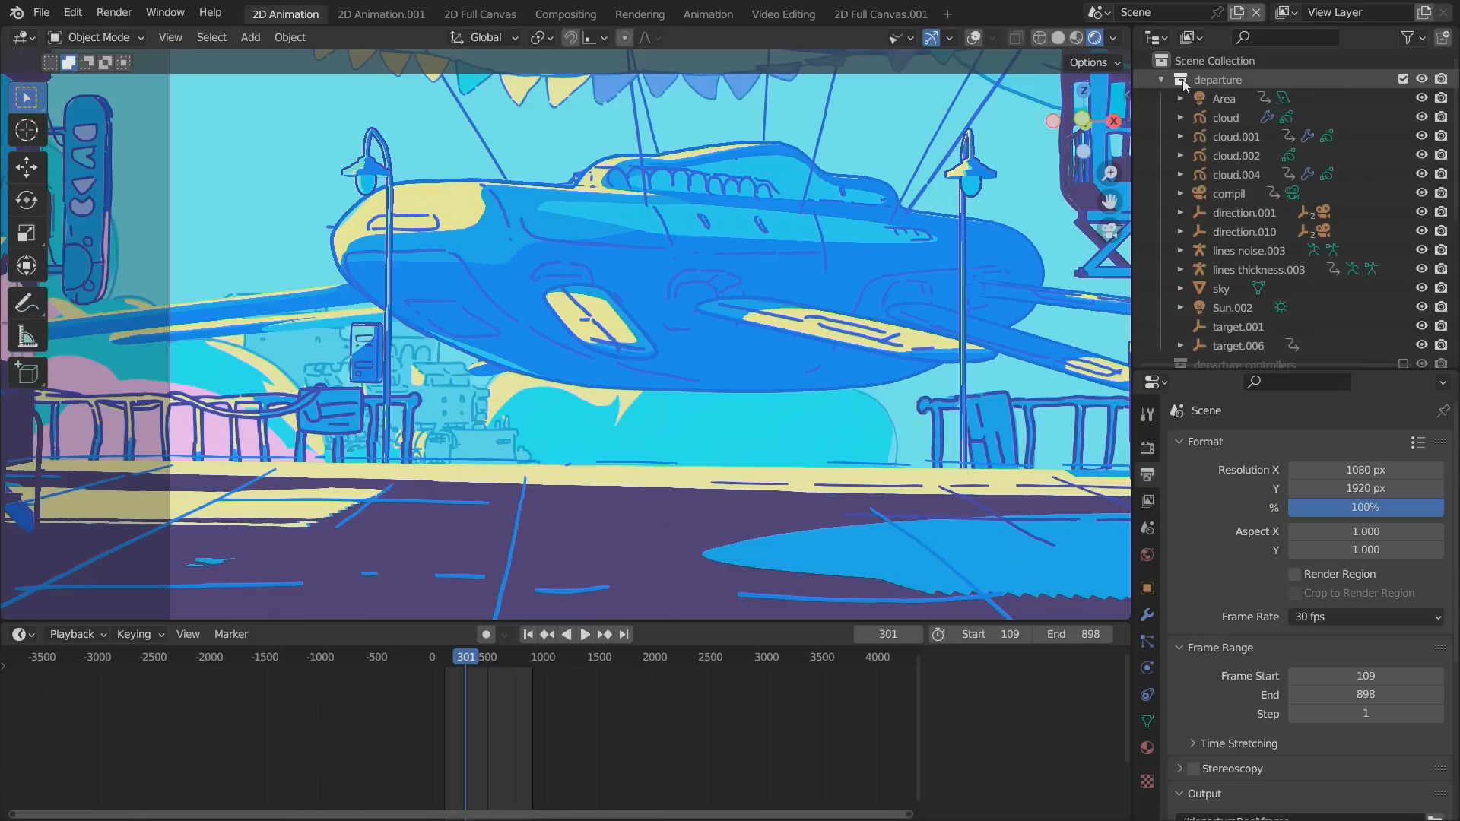
{"action": "left_click", "coordinate": [1186, 80]}
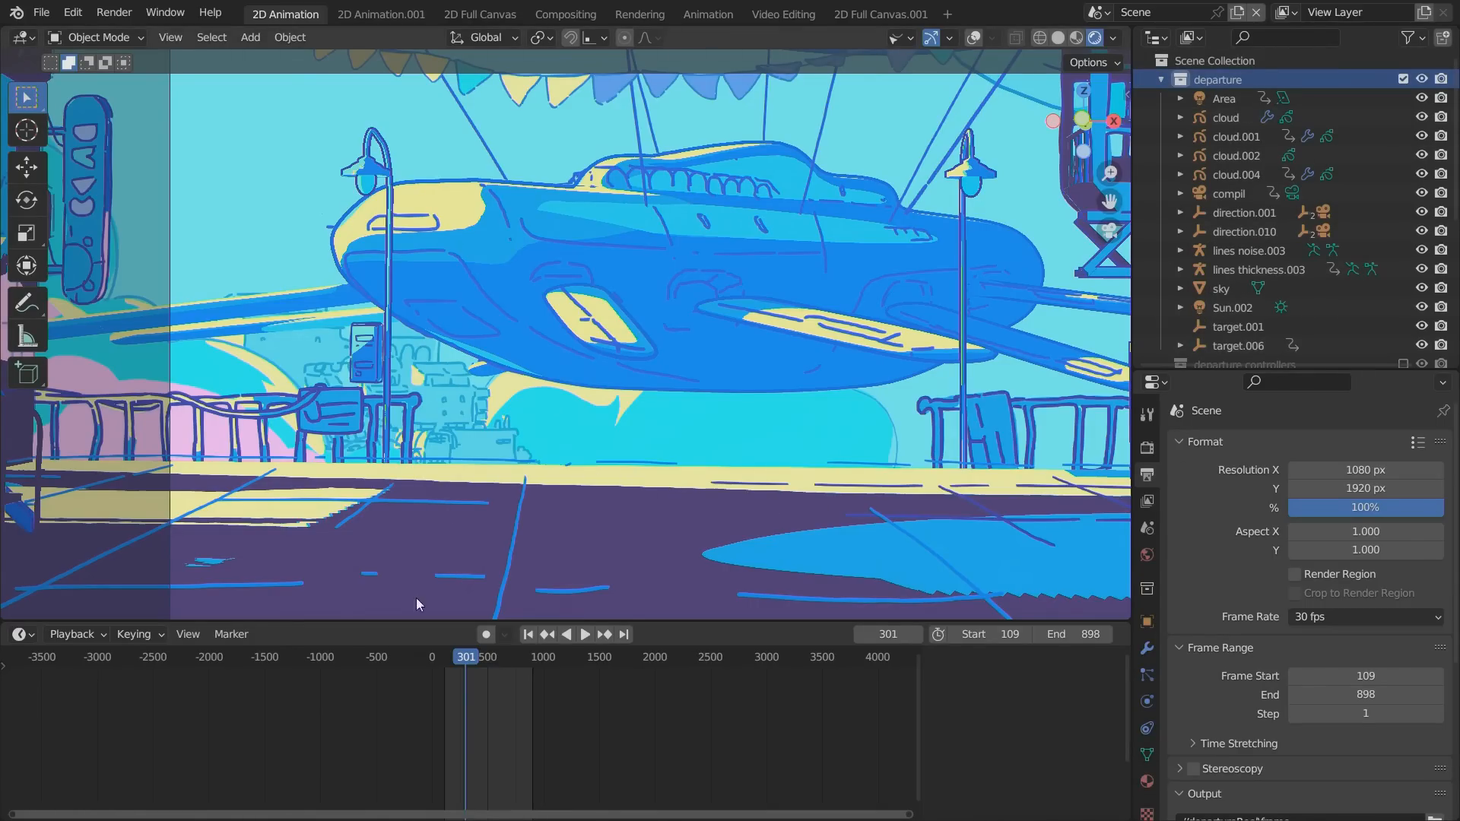
Play and scrub the zeppelin's passage from the range start to frame 233, and collapse the departure collection.
{"action": "left_click_drag", "start_coordinate": [458, 661], "coordinate": [450, 664]}
{"action": "key", "text": "space"}
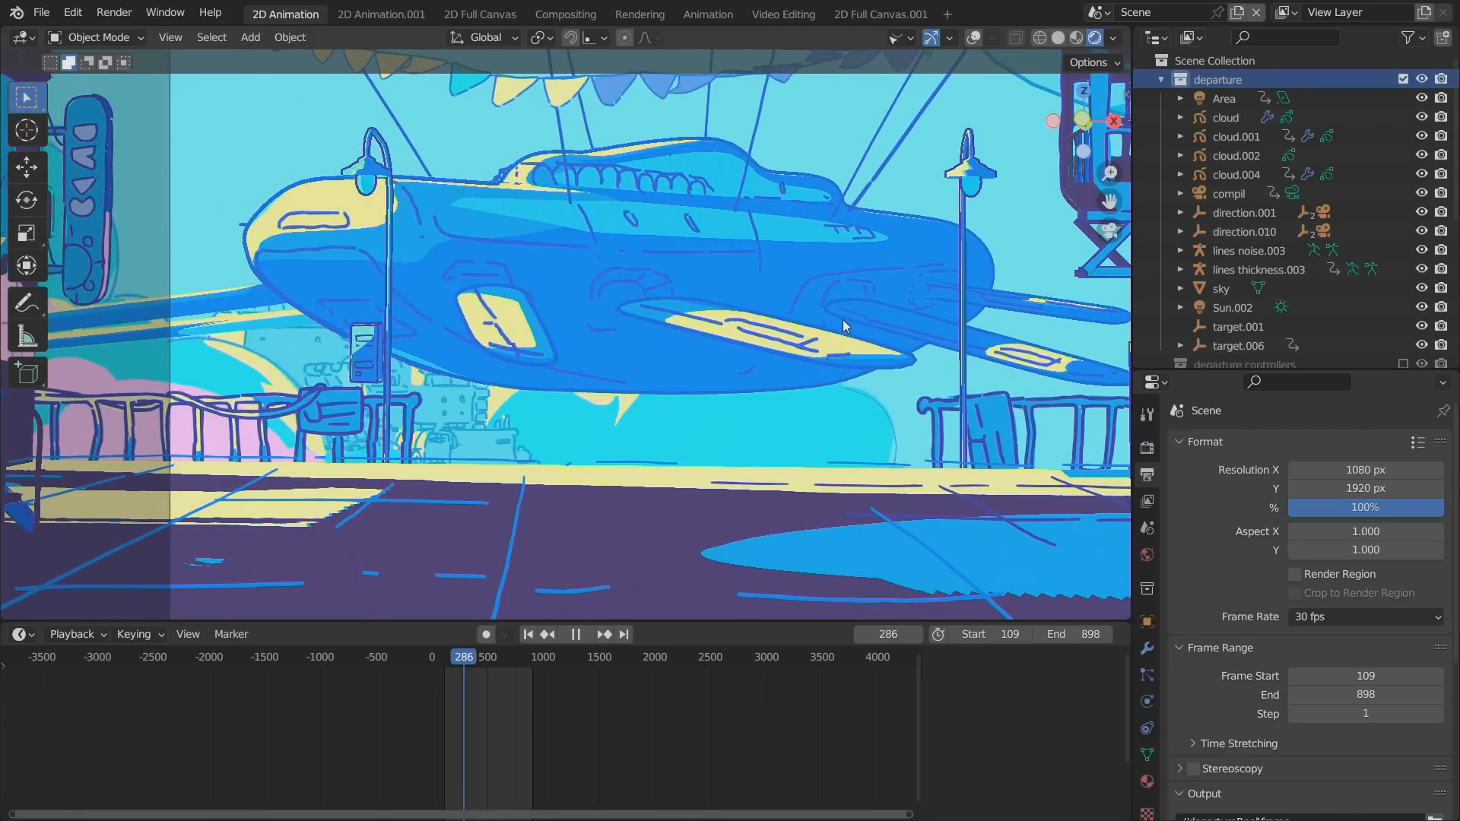
{"action": "left_click", "coordinate": [444, 658]}
{"action": "left_click_drag", "start_coordinate": [444, 659], "coordinate": [457, 659]}
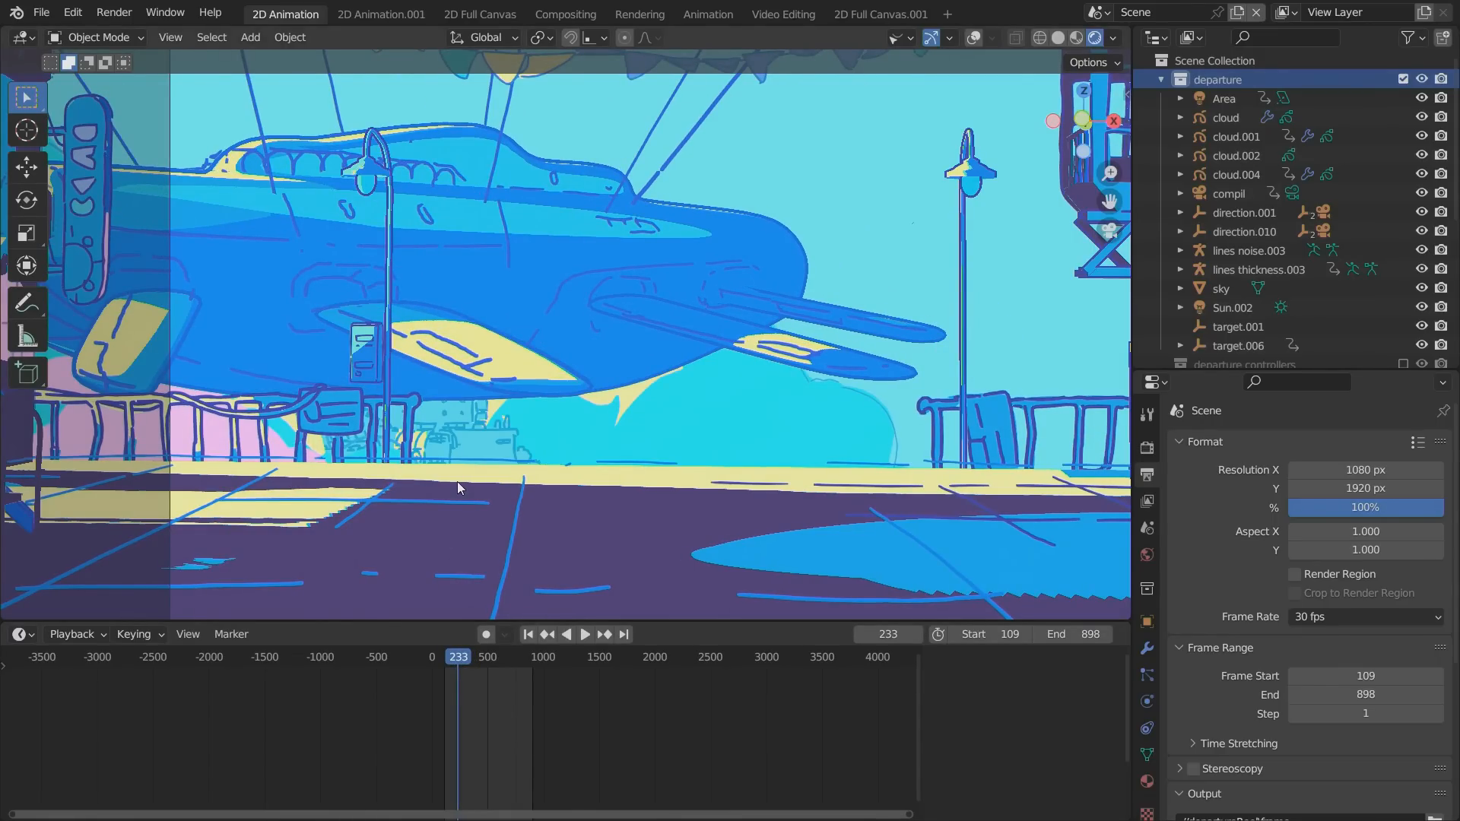
{"action": "left_click", "coordinate": [1161, 79]}
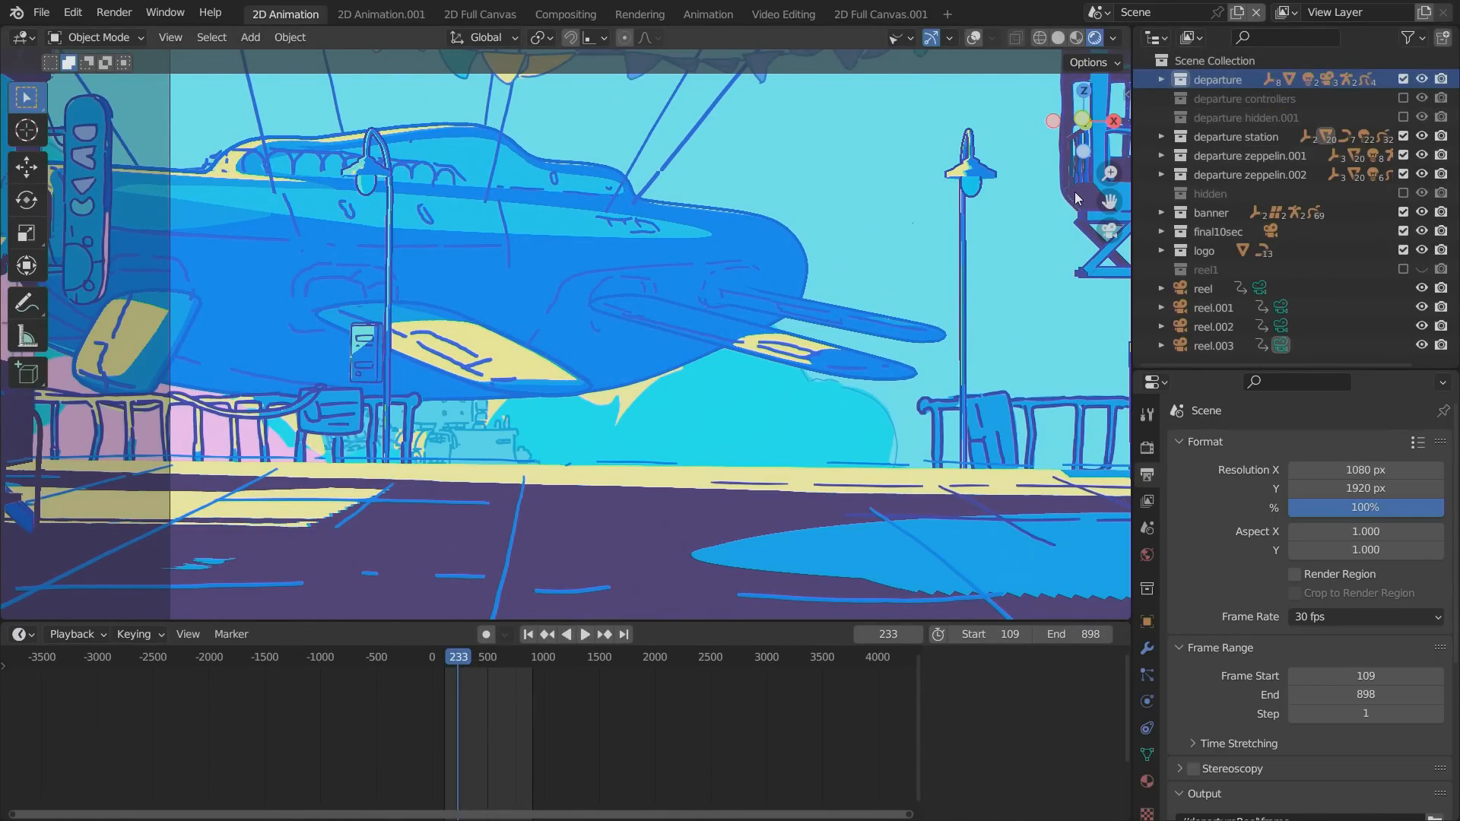
Turn on the viewport overlays and add a blank Grease Pencil object to the scene.
{"action": "left_click", "coordinate": [961, 38]}
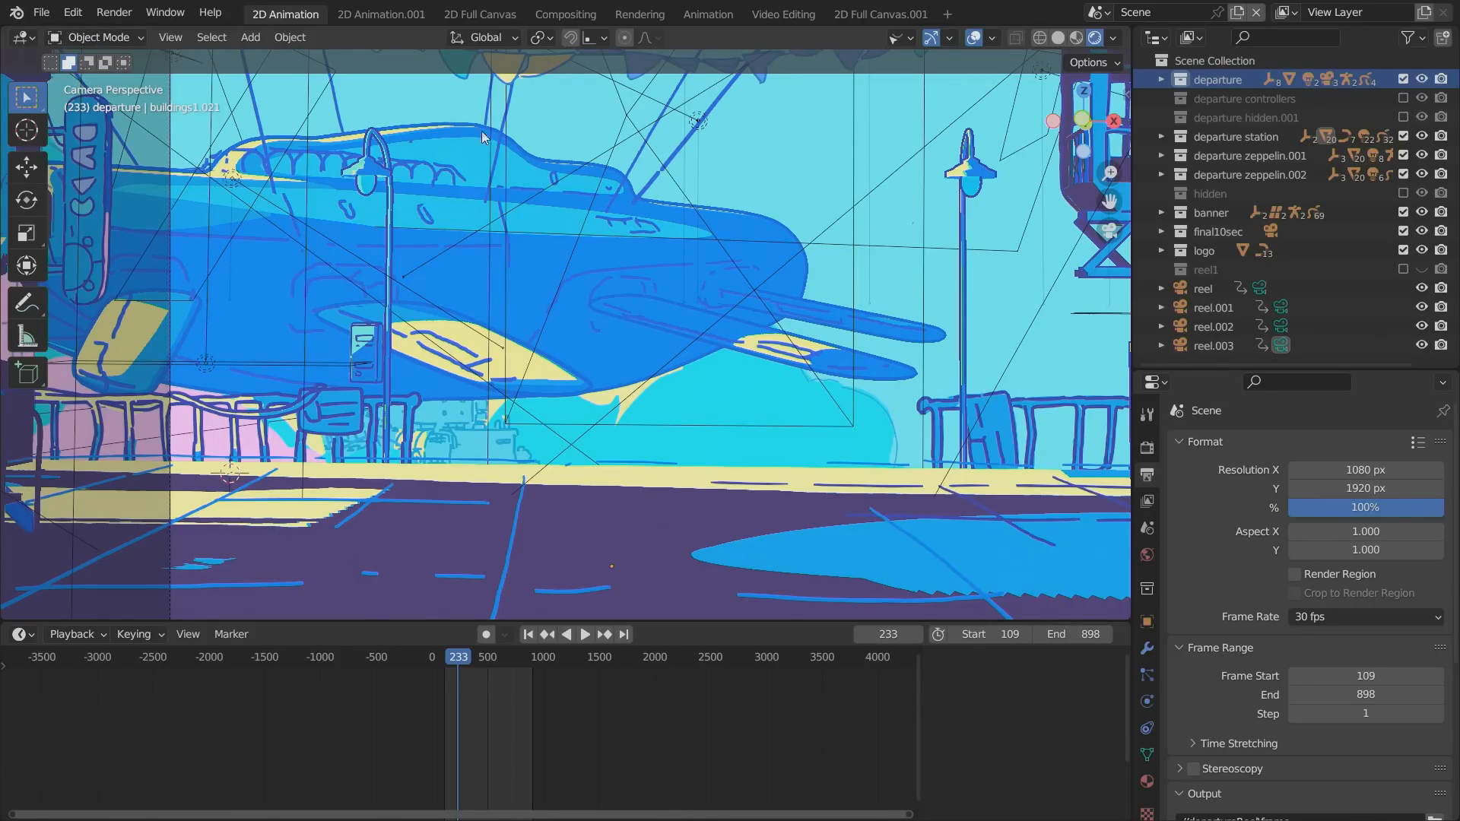
{"action": "key", "text": "shift+a"}
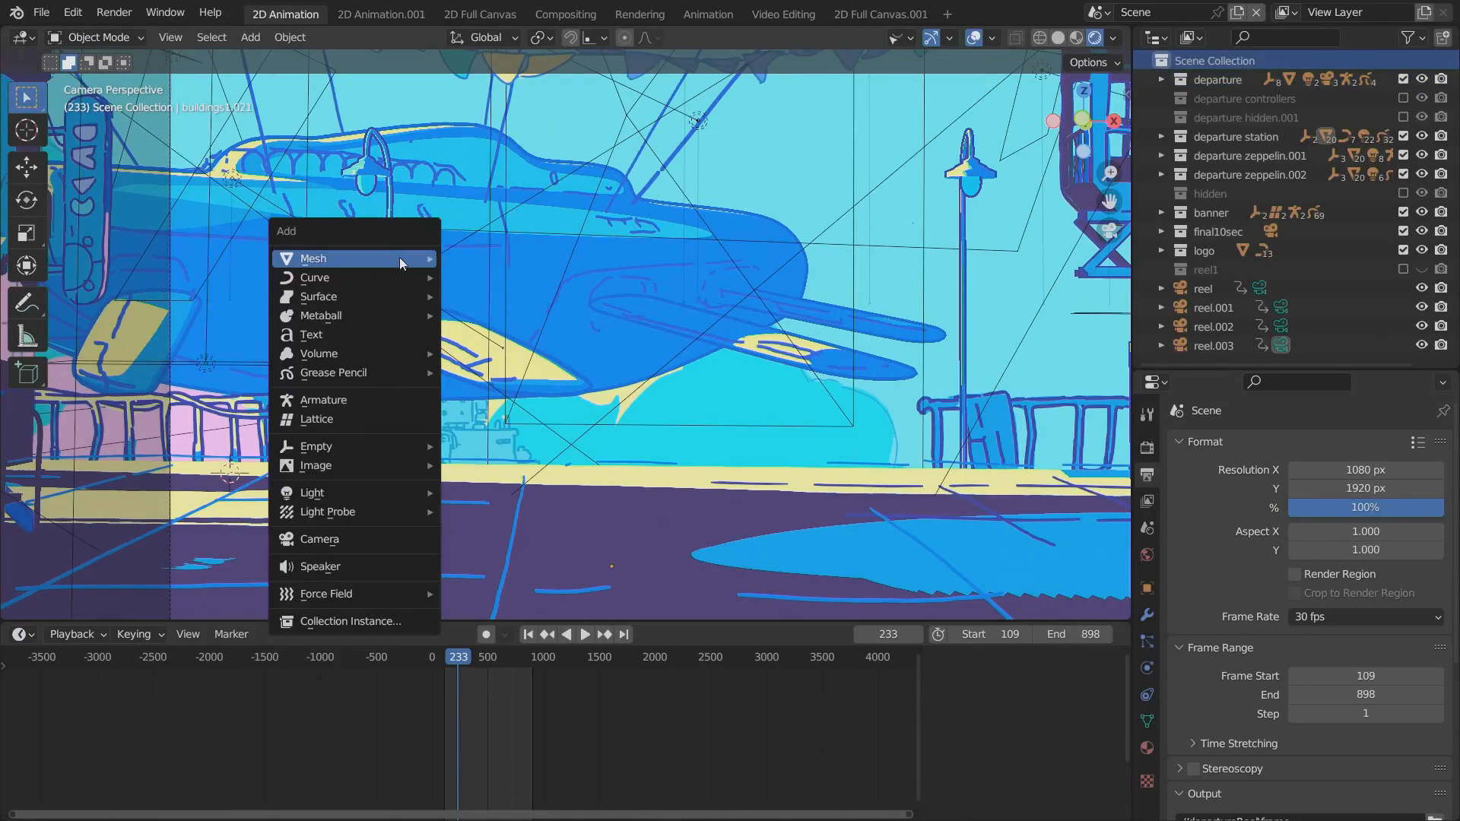
{"action": "mouse_move", "coordinate": [398, 259]}
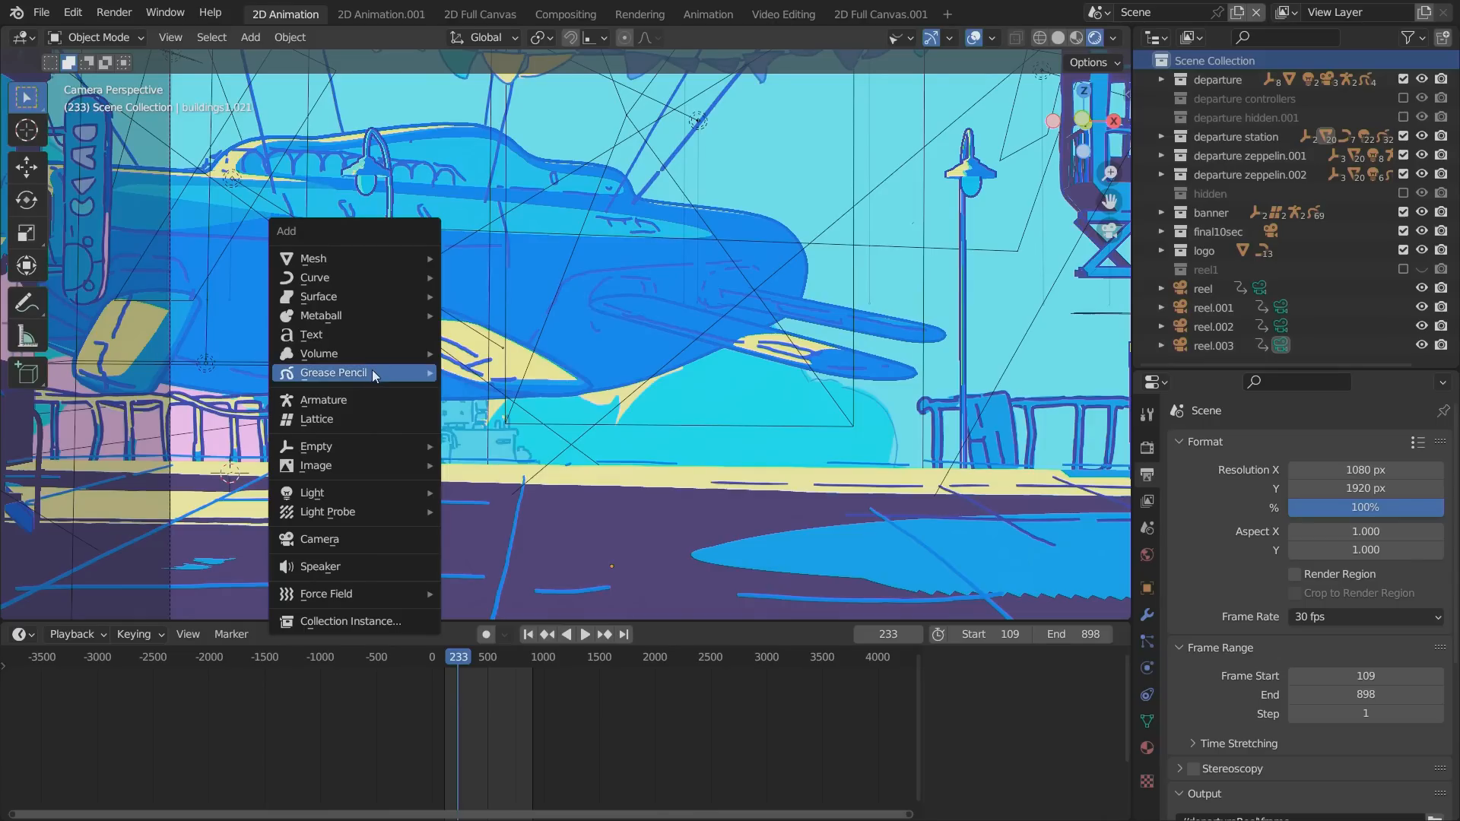
{"action": "mouse_move", "coordinate": [381, 371]}
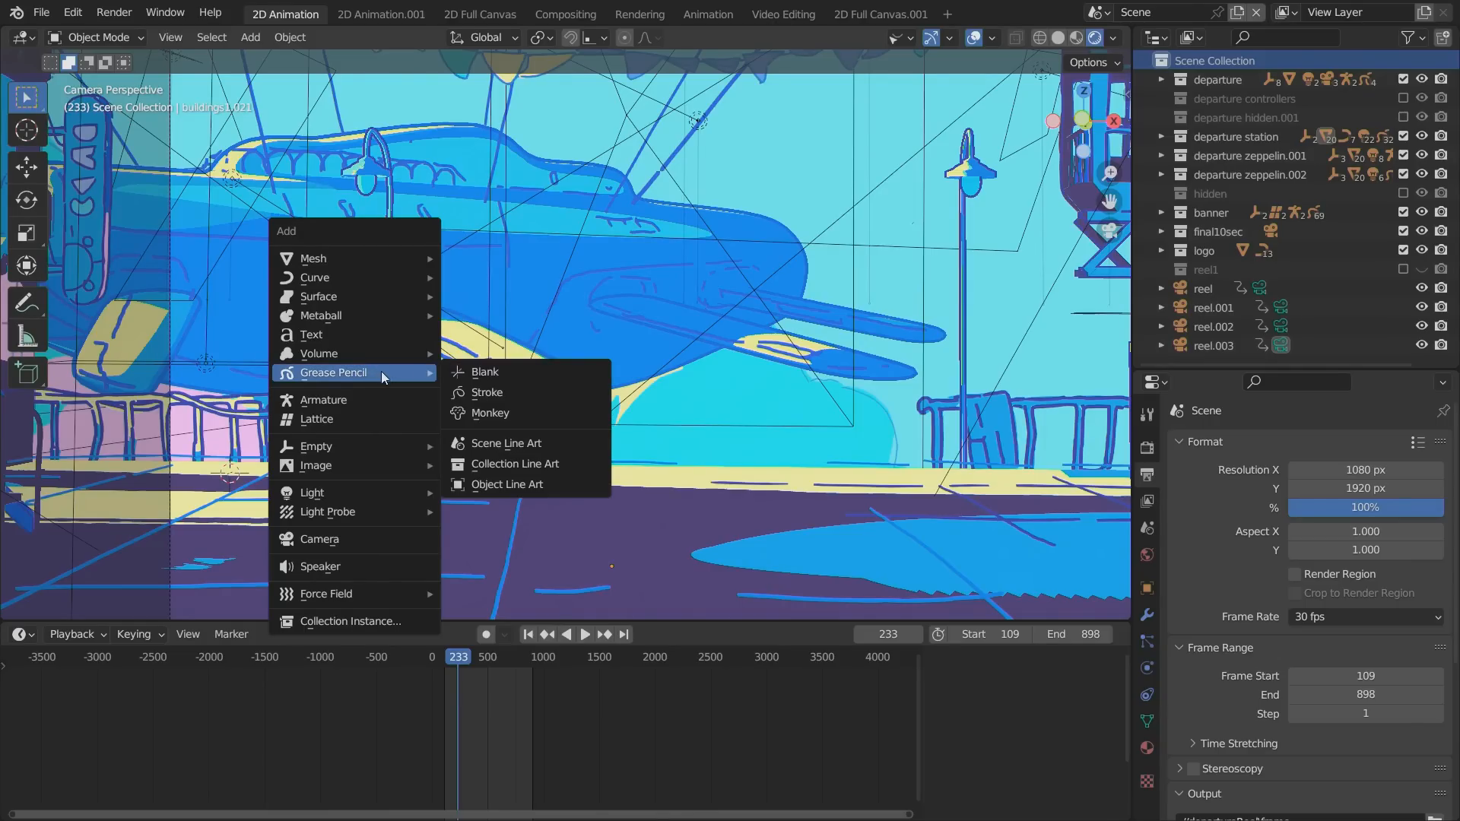
{"action": "left_click", "coordinate": [482, 371]}
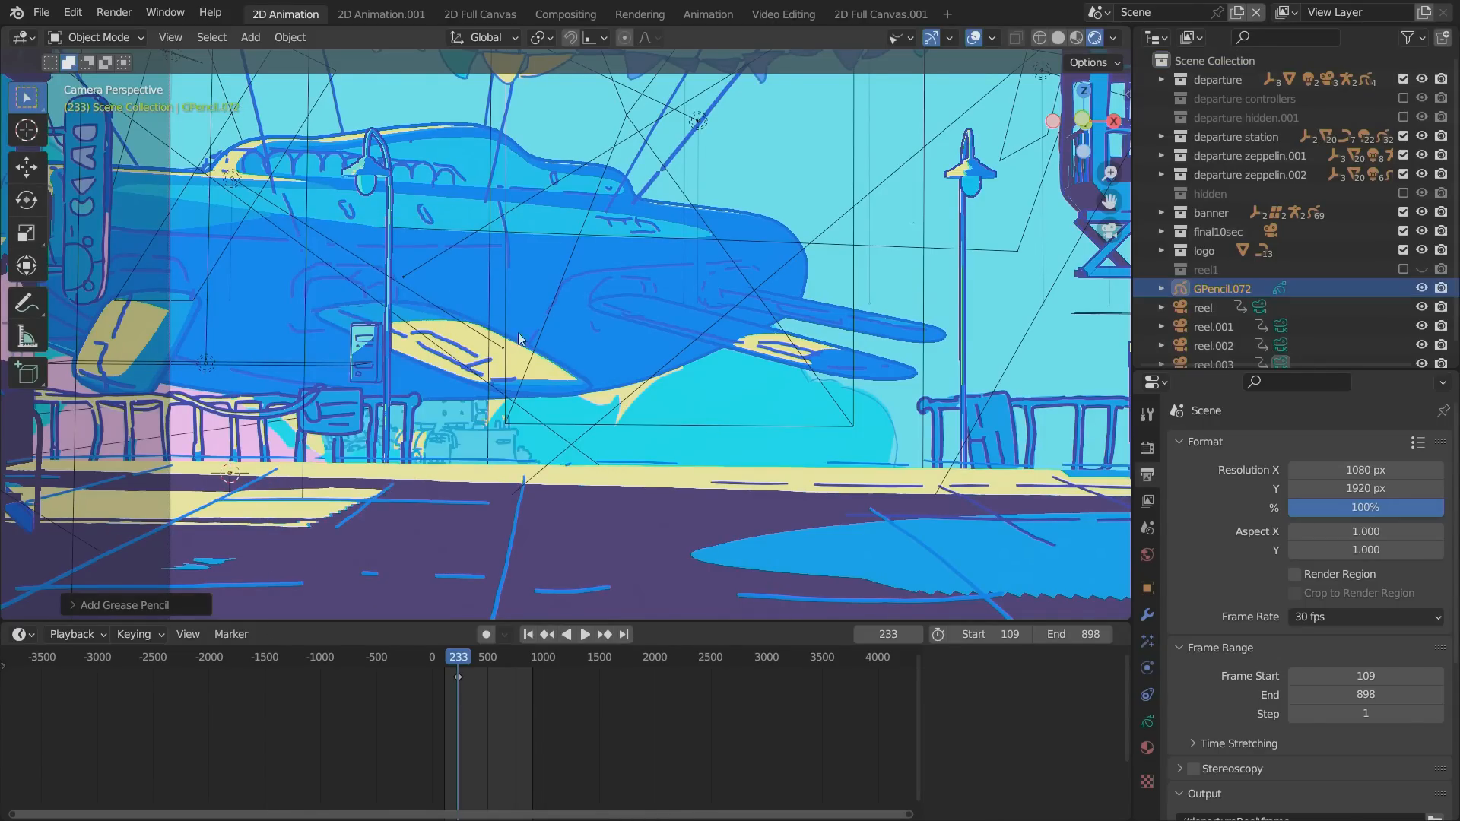
Rename the new Grease Pencil object as ninja part1.
{"action": "double_click", "coordinate": [1216, 283]}
{"action": "type", "text": "nin"}
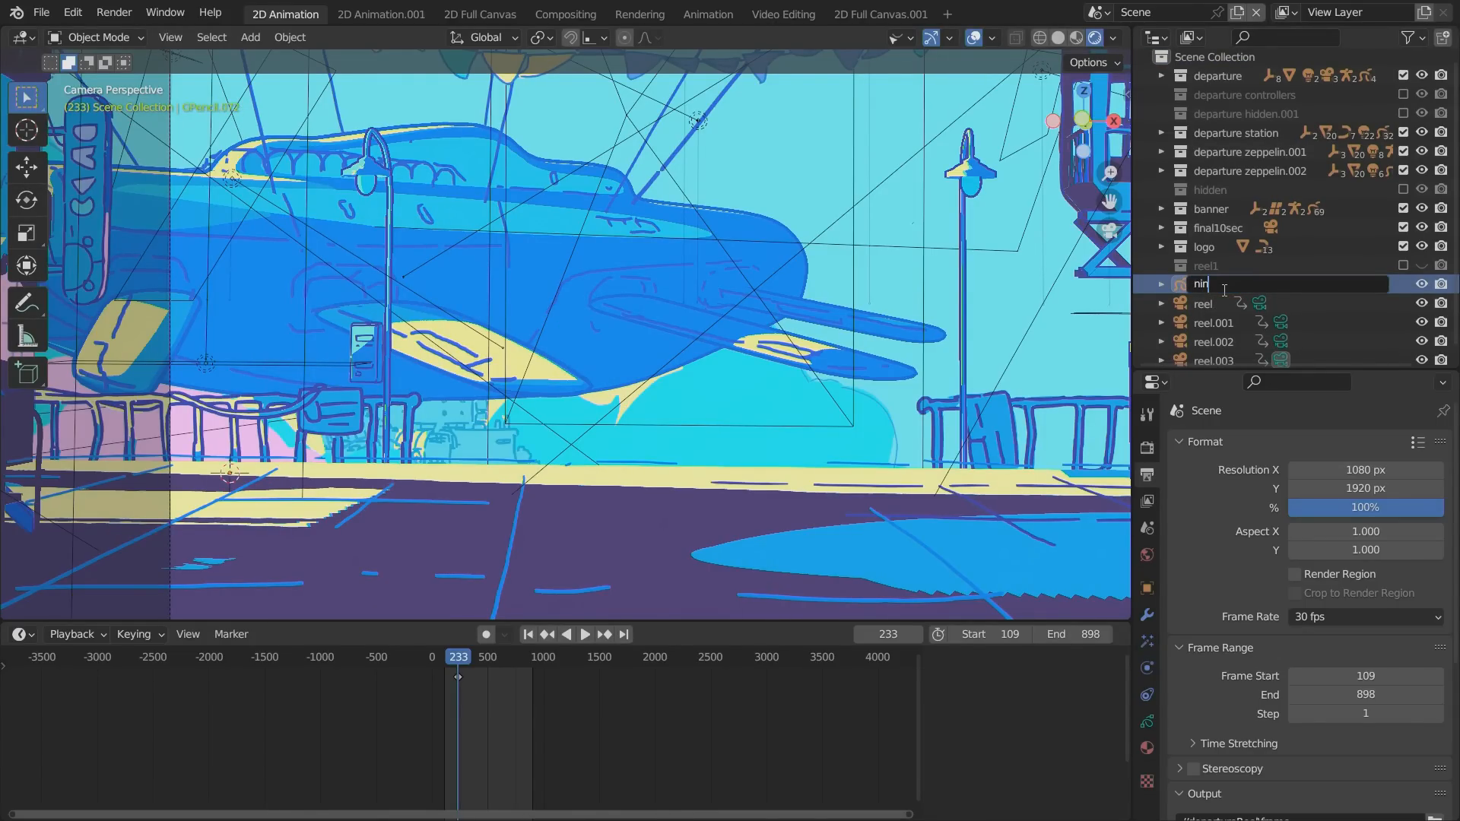
{"action": "type", "text": "ja part1"}
{"action": "key", "text": "Return"}
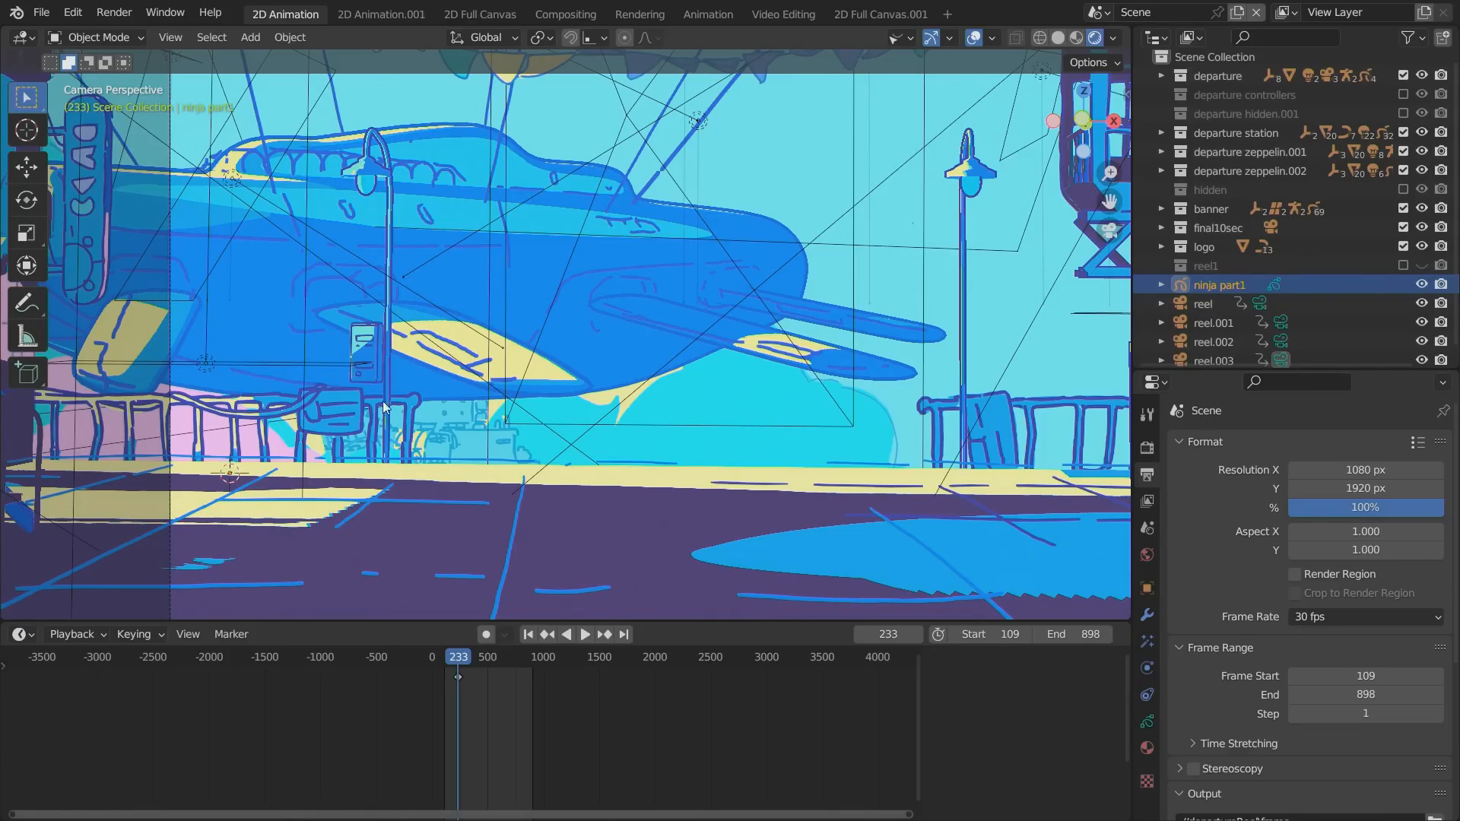
Look at the station from outside the camera, return to the camera view, and switch ninja part1 to Draw Mode.
{"action": "left_click_drag", "start_coordinate": [390, 472], "coordinate": [713, 518], "text": "alt"}
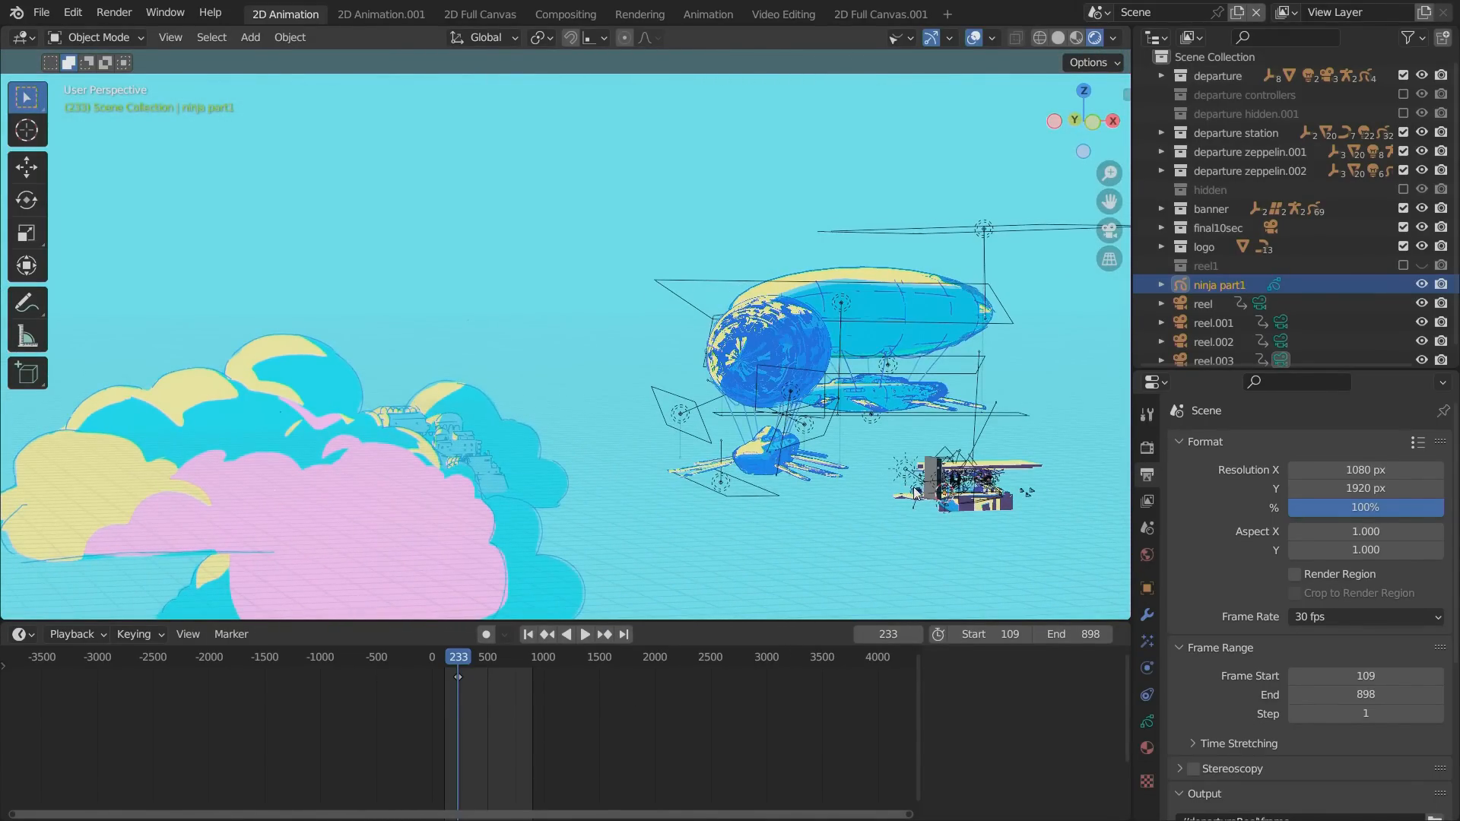
{"action": "left_click_drag", "start_coordinate": [820, 517], "coordinate": [662, 501], "text": "alt"}
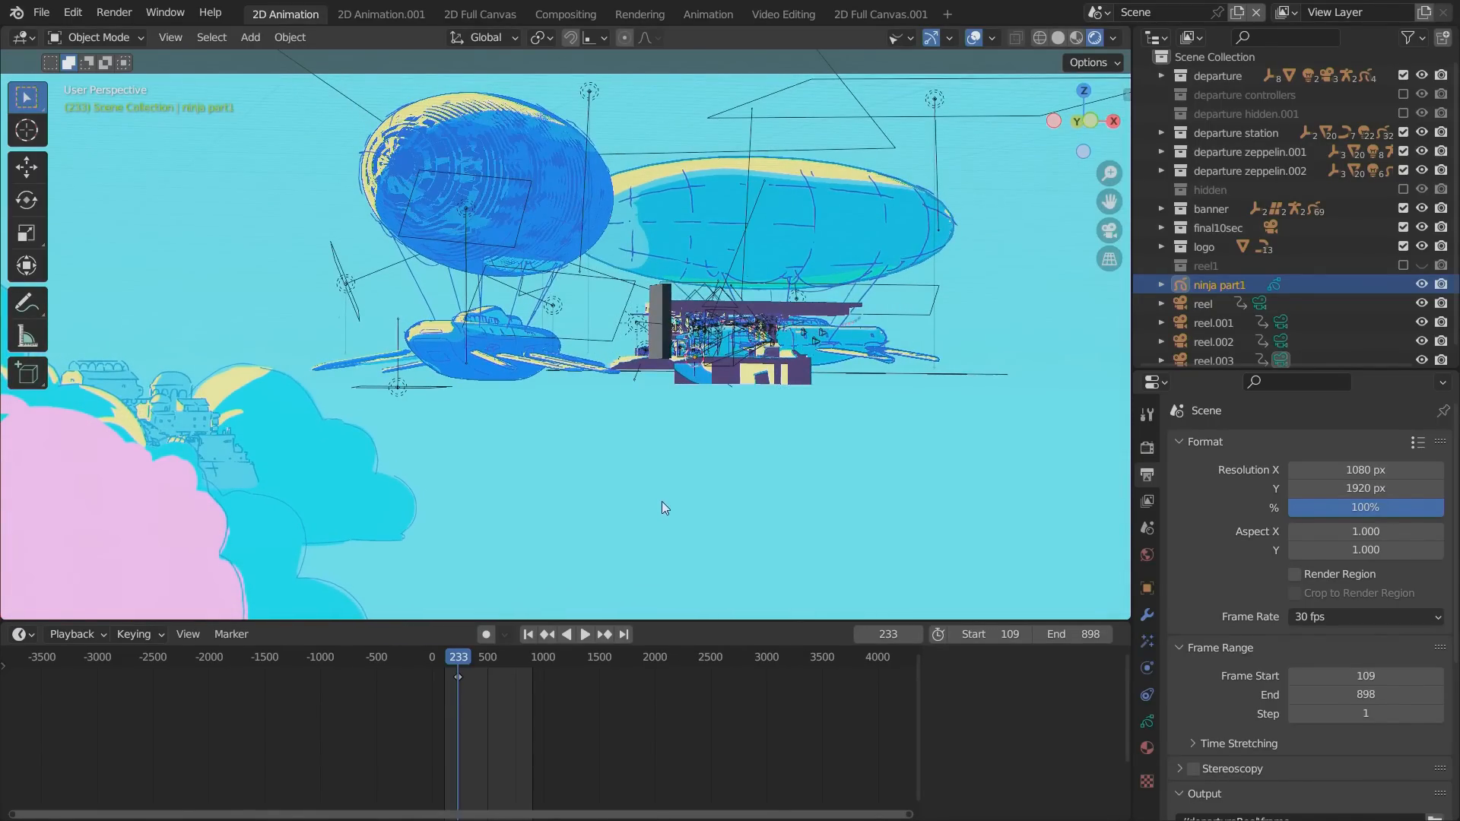
{"action": "key", "text": "KP_0"}
{"action": "key", "text": "KP_0"}
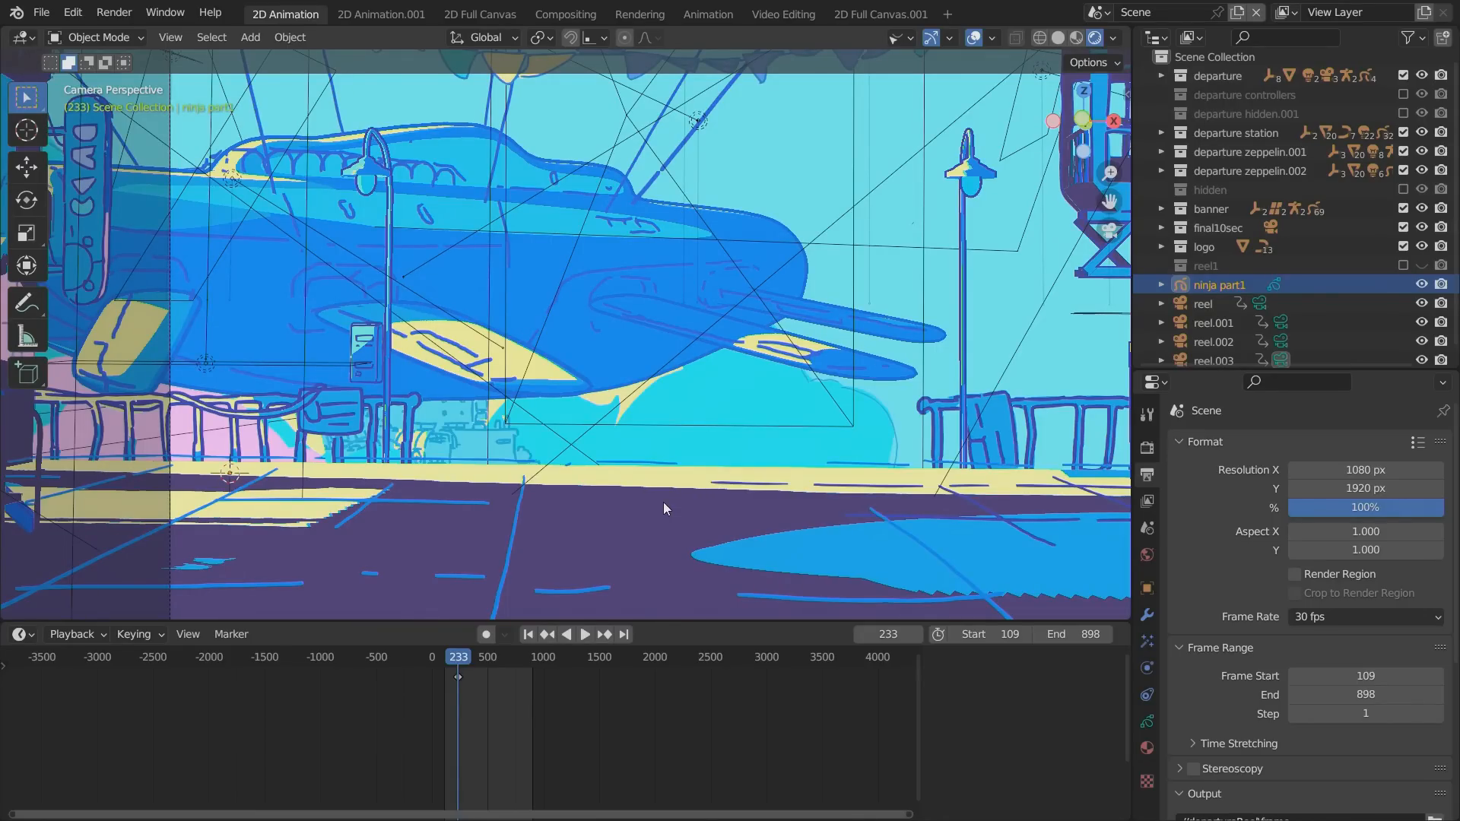
{"action": "left_click", "coordinate": [95, 37]}
{"action": "left_click", "coordinate": [90, 122]}
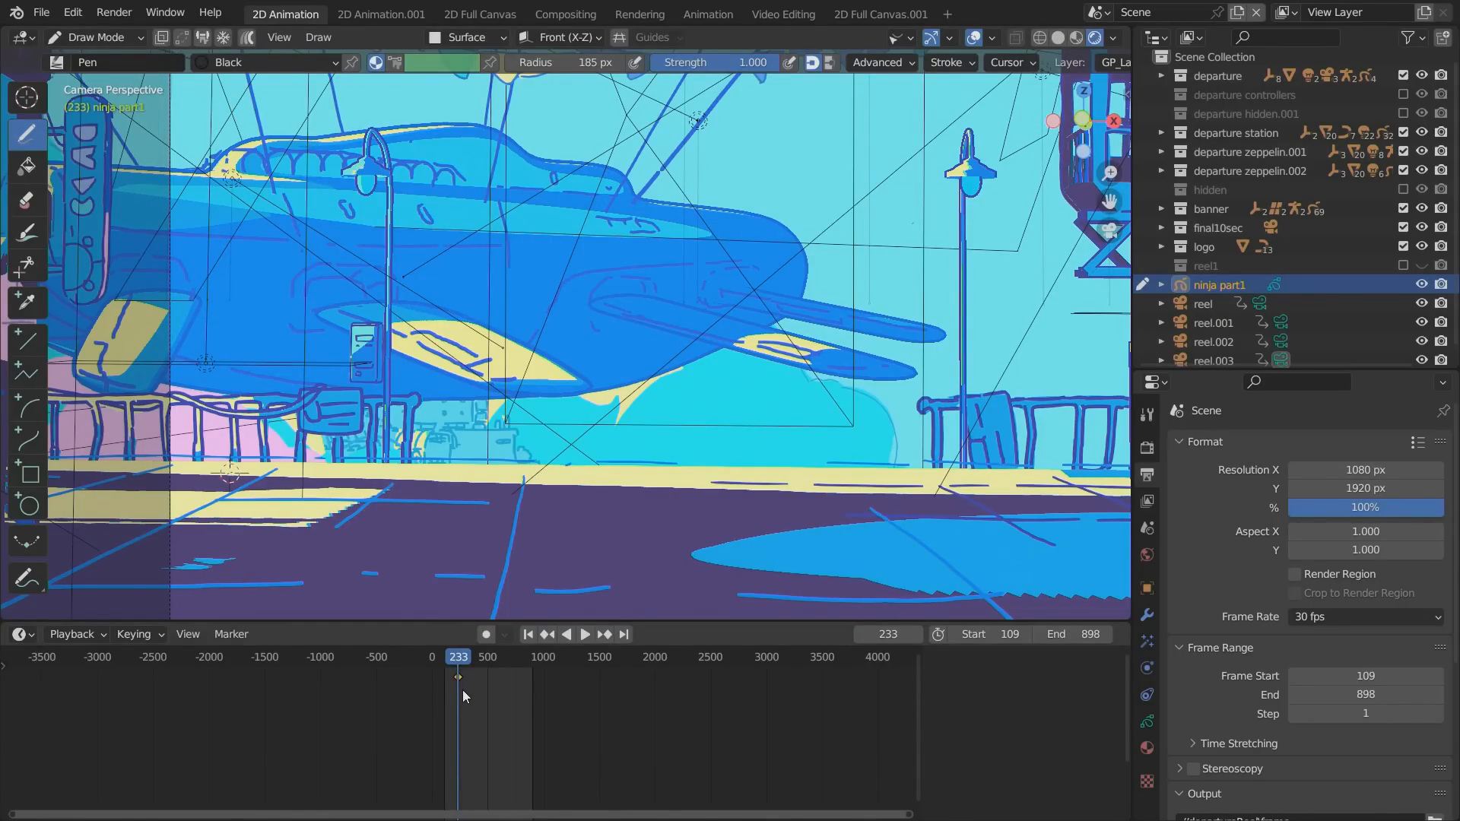
Delete ninja part1's keyframe at frame 233 and move the playhead to the range start at frame 109.
{"action": "key", "text": "x"}
{"action": "left_click", "coordinate": [463, 681]}
{"action": "mouse_move", "coordinate": [457, 660]}
{"action": "left_mouse_down"}
{"action": "mouse_move", "coordinate": [444, 664]}
{"action": "mouse_move", "coordinate": [460, 681]}
{"action": "left_mouse_up"}
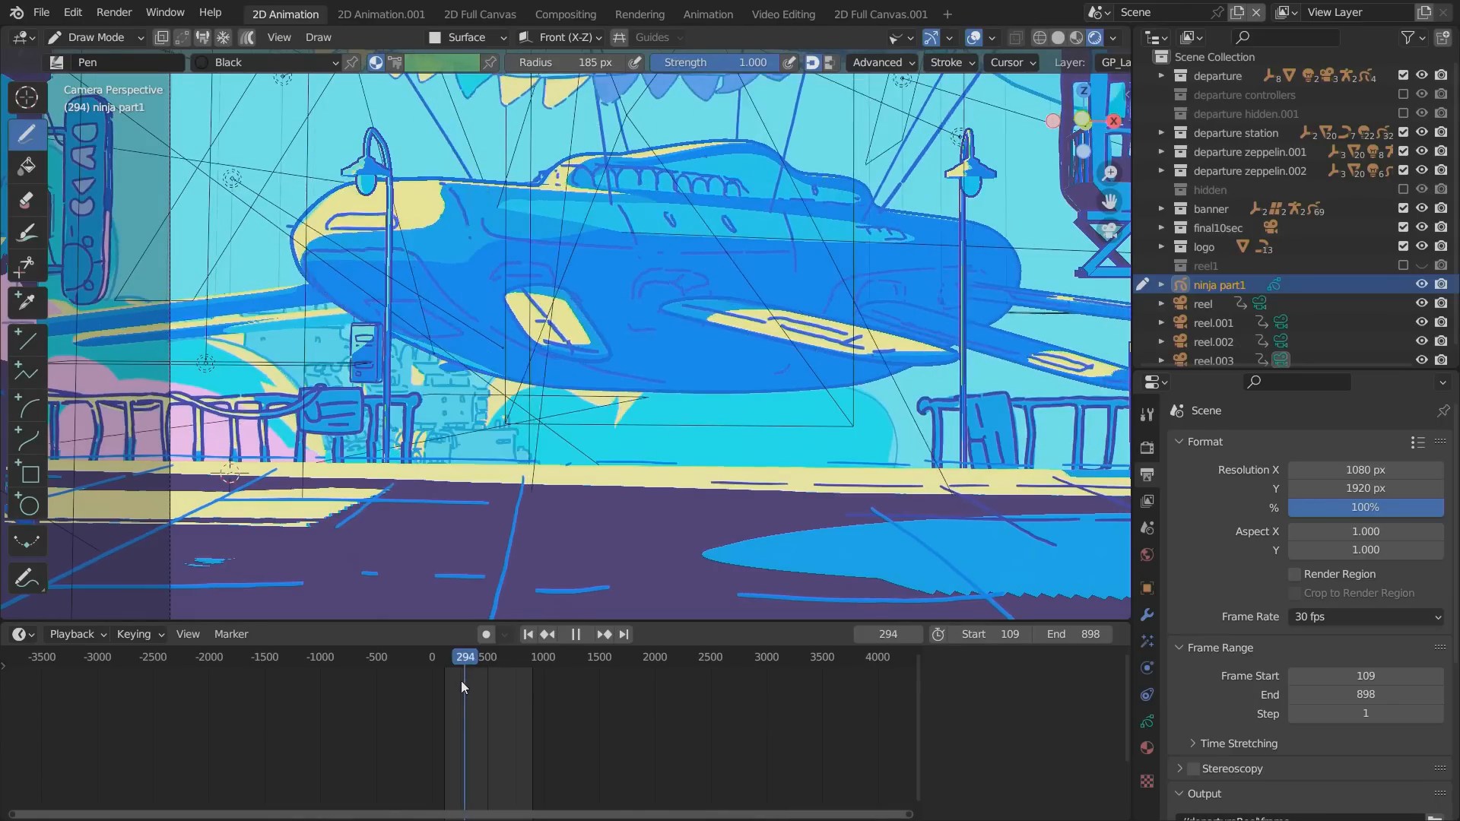
{"action": "key", "text": "Escape"}
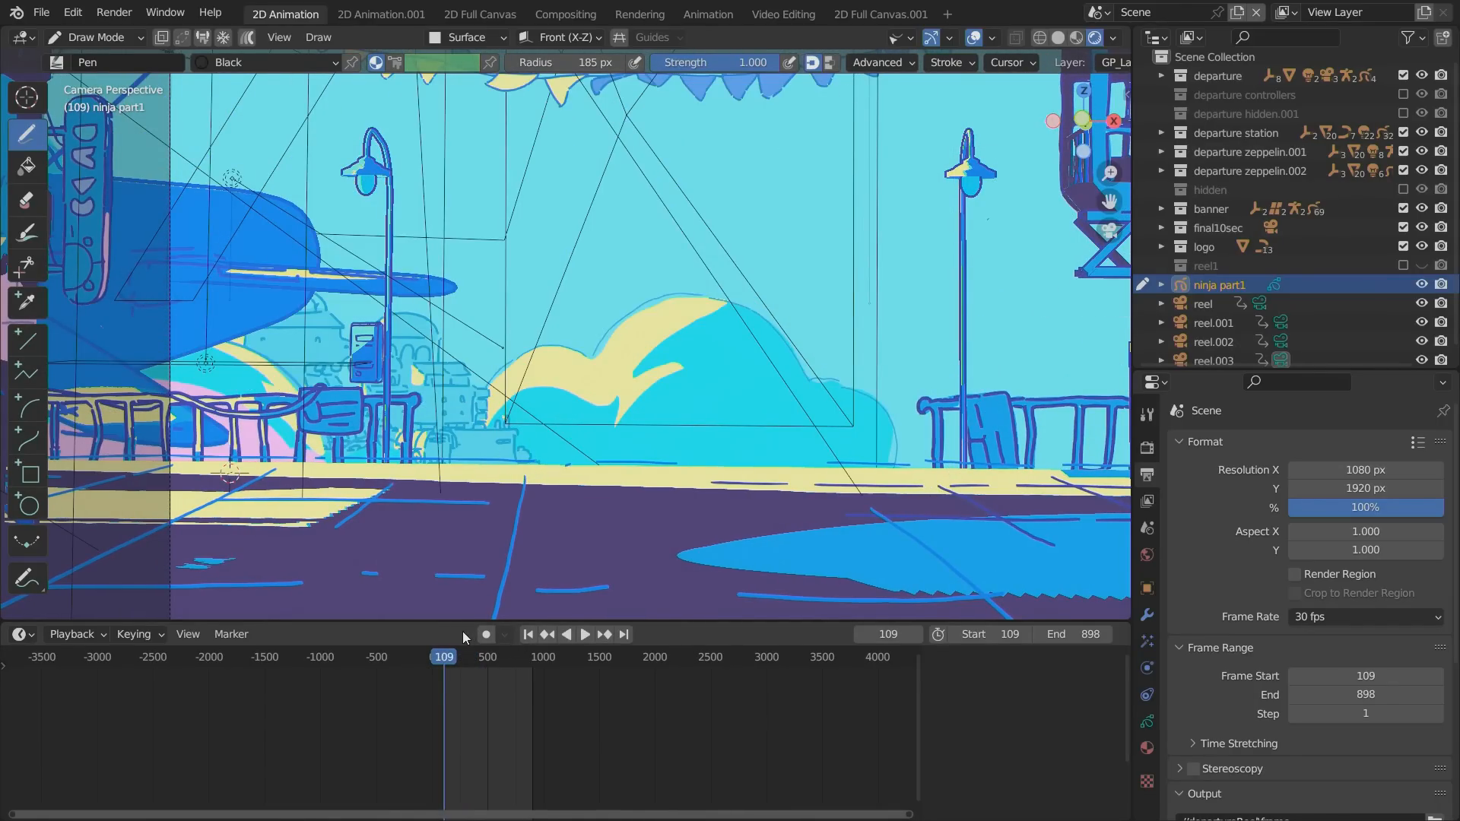
{"action": "left_click", "coordinate": [971, 37]}
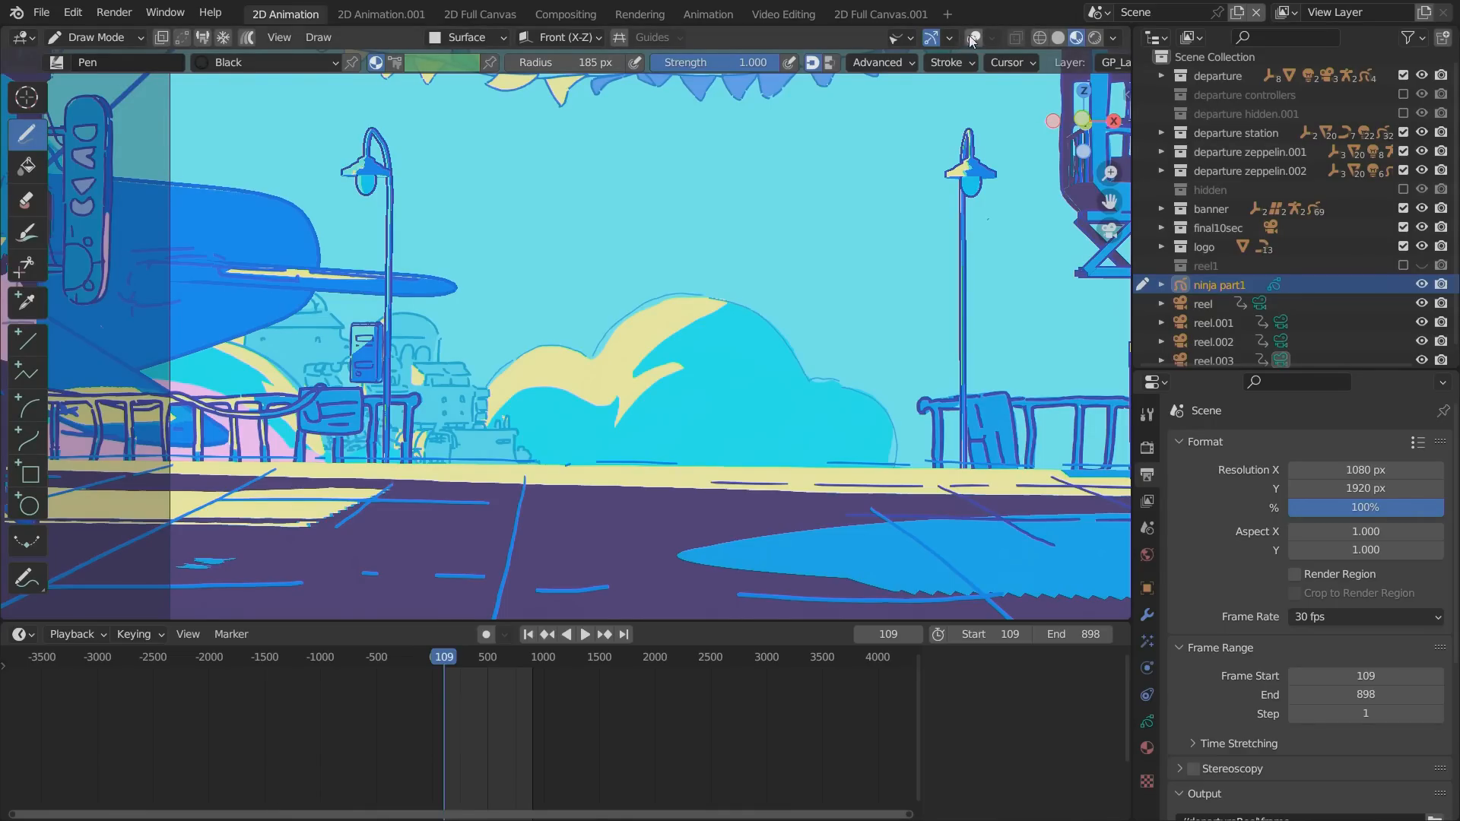
{"action": "left_click", "coordinate": [970, 36]}
{"action": "left_click", "coordinate": [95, 37]}
{"action": "left_click", "coordinate": [67, 117]}
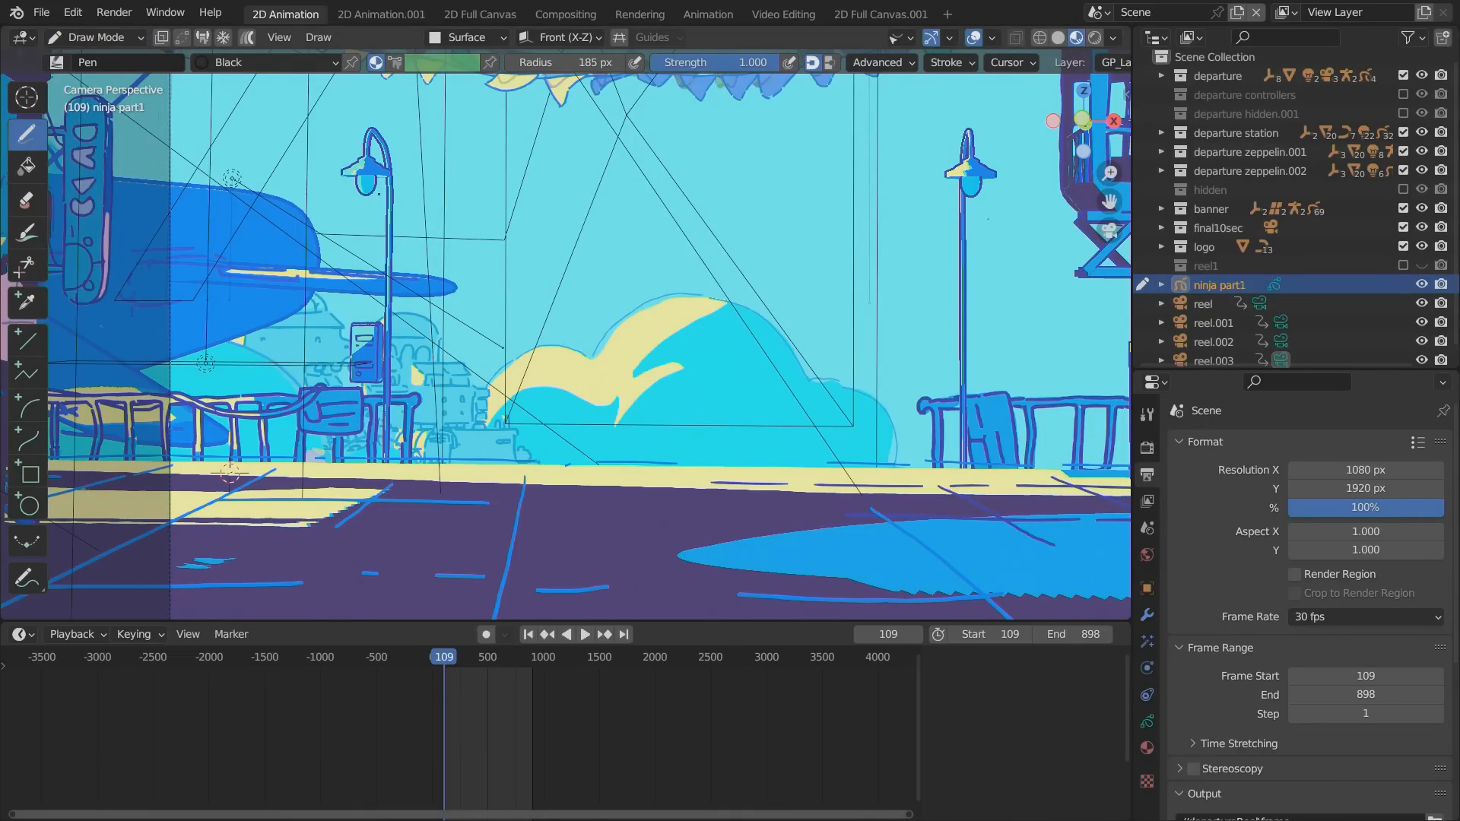
Replace the Black material of ninja part1 with the existing ink material.
{"action": "left_click", "coordinate": [1147, 746]}
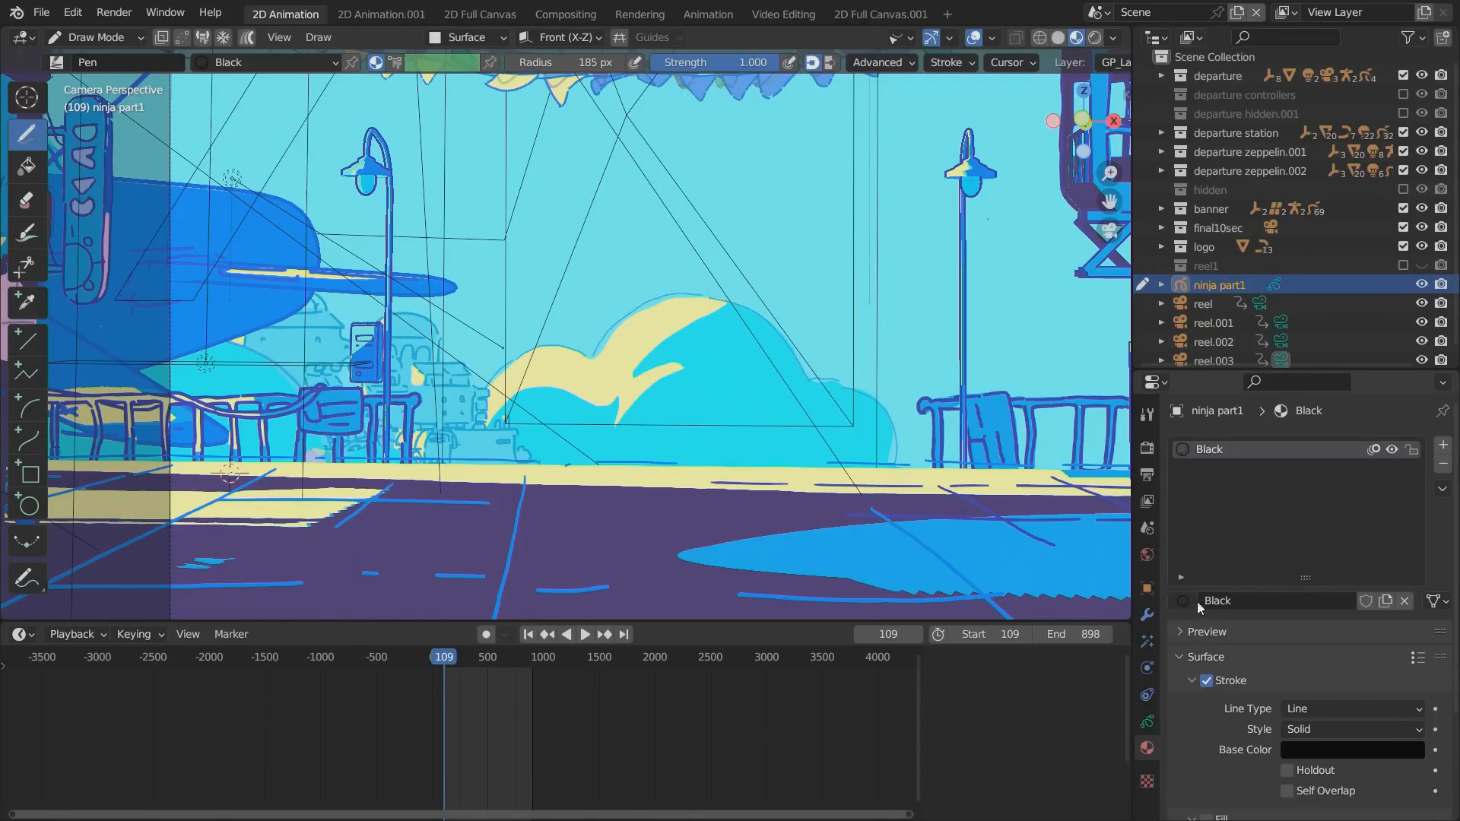
{"action": "left_click", "coordinate": [1182, 601]}
{"action": "type", "text": "ink"}
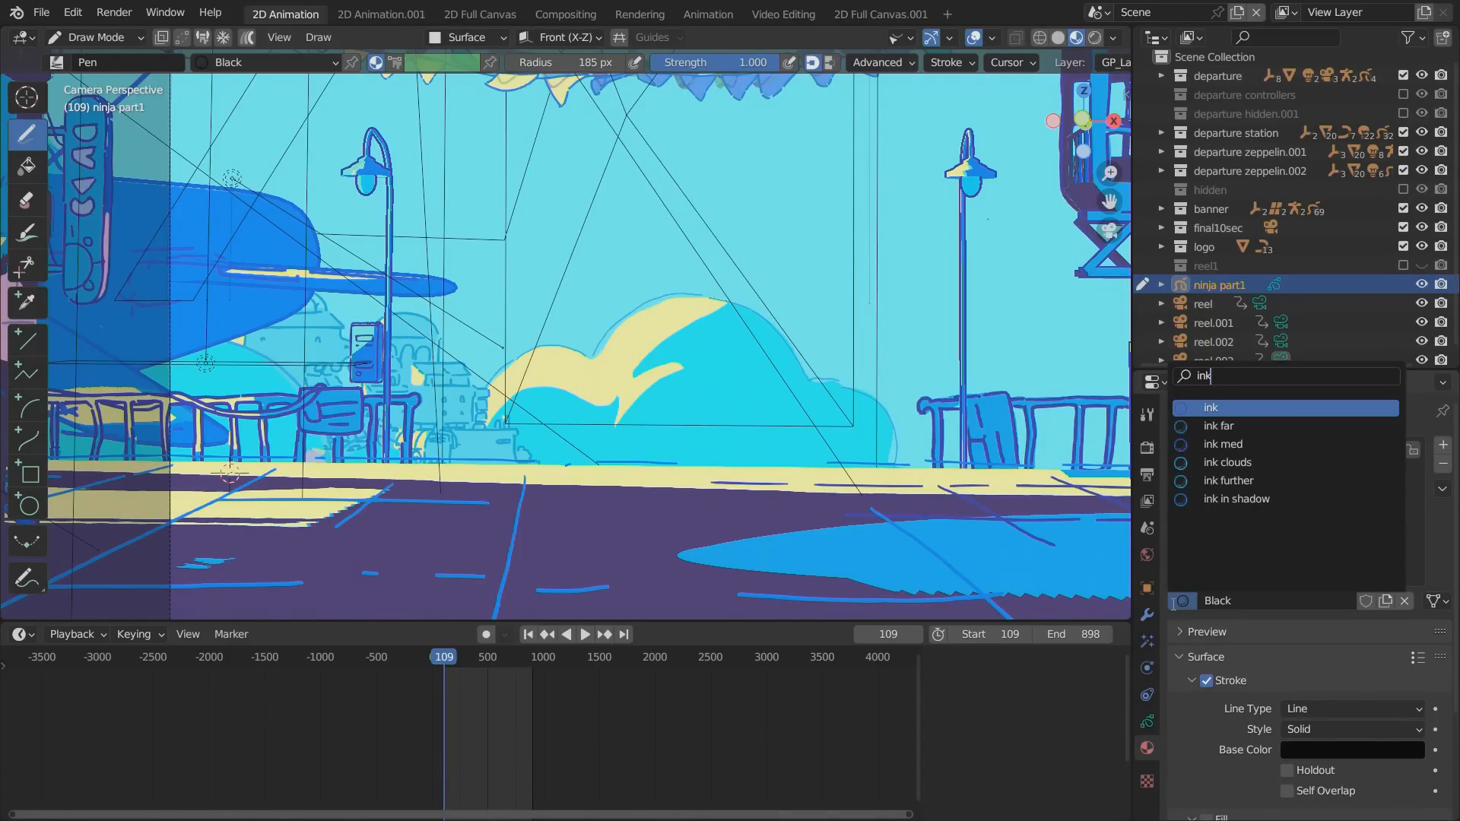
{"action": "key", "text": "Return"}
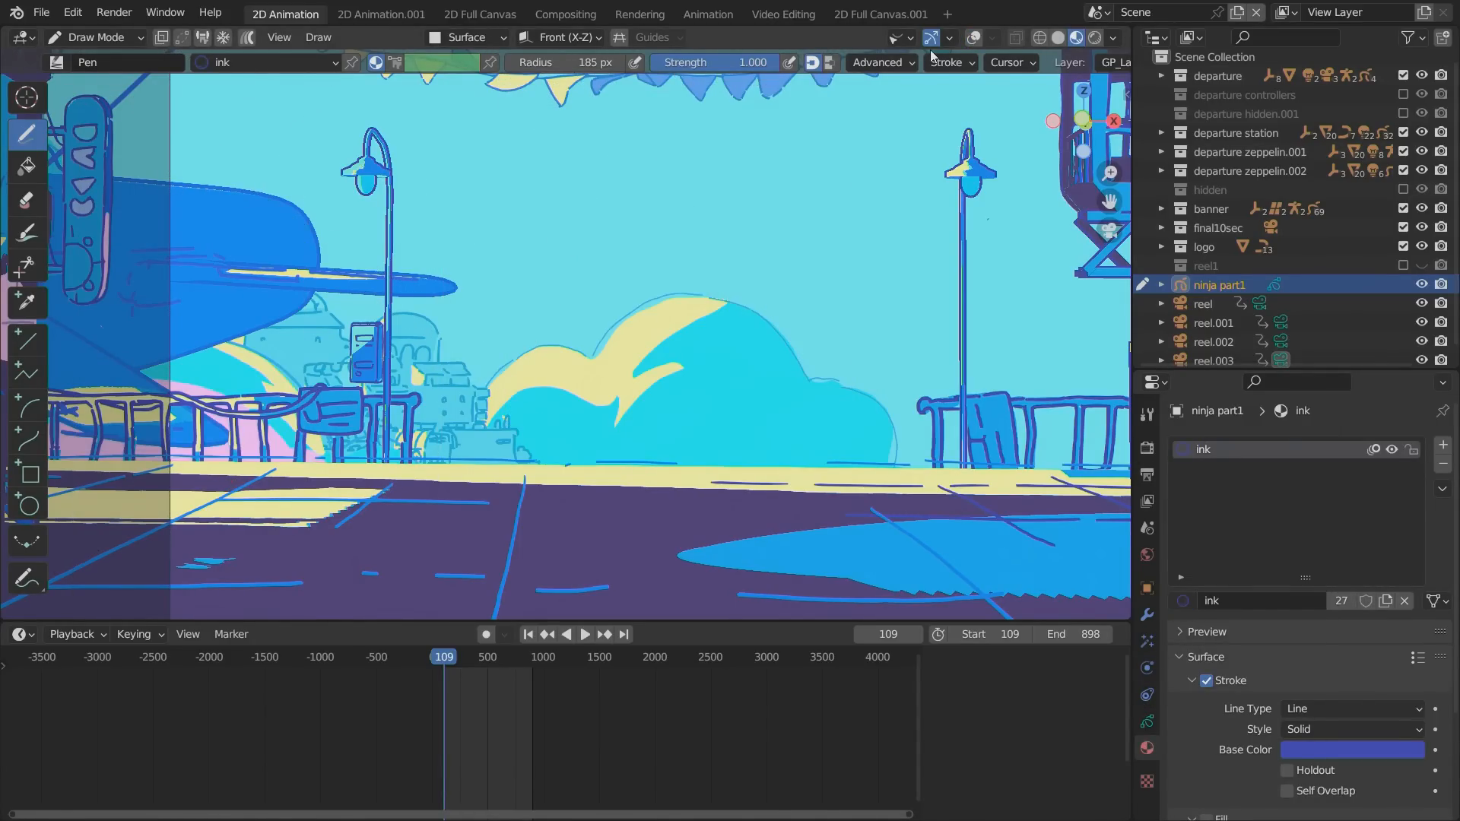
Return to Object Mode with overlays shown and move ninja part1 towards the station from outside the camera view.
{"action": "left_click", "coordinate": [107, 37]}
{"action": "left_click", "coordinate": [120, 62]}
{"action": "left_click", "coordinate": [973, 37]}
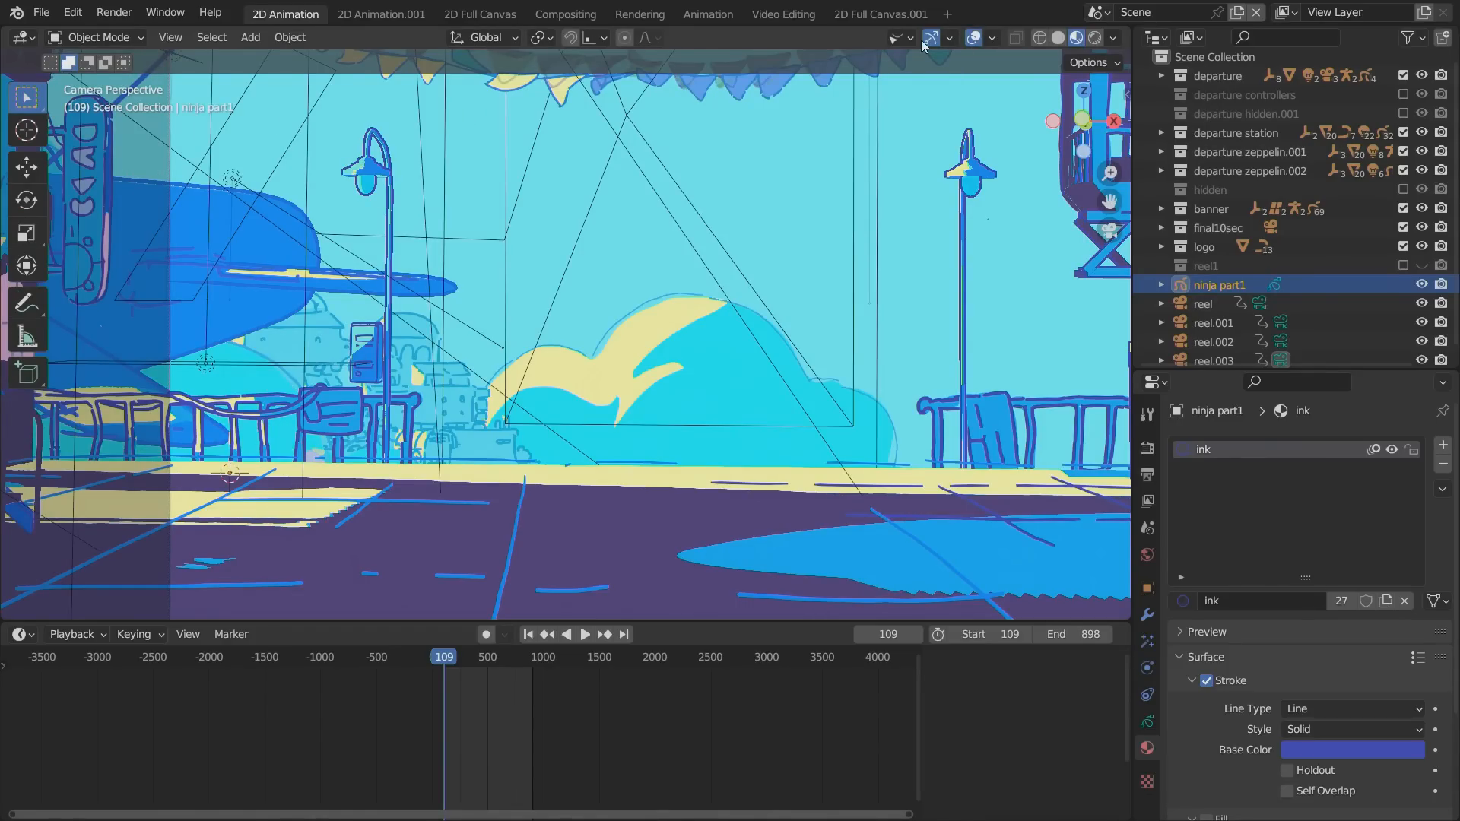
{"action": "left_click_drag", "start_coordinate": [371, 453], "coordinate": [459, 572], "text": "alt"}
{"action": "mouse_move", "coordinate": [406, 488]}
{"action": "left_mouse_down", "text": "ctrl+alt"}
{"action": "mouse_move", "coordinate": [454, 549]}
{"action": "mouse_move", "coordinate": [430, 496]}
{"action": "mouse_move", "coordinate": [349, 461]}
{"action": "mouse_move", "coordinate": [508, 511]}
{"action": "mouse_move", "coordinate": [436, 486]}
{"action": "mouse_move", "coordinate": [454, 499]}
{"action": "left_mouse_up", "text": "ctrl+alt"}
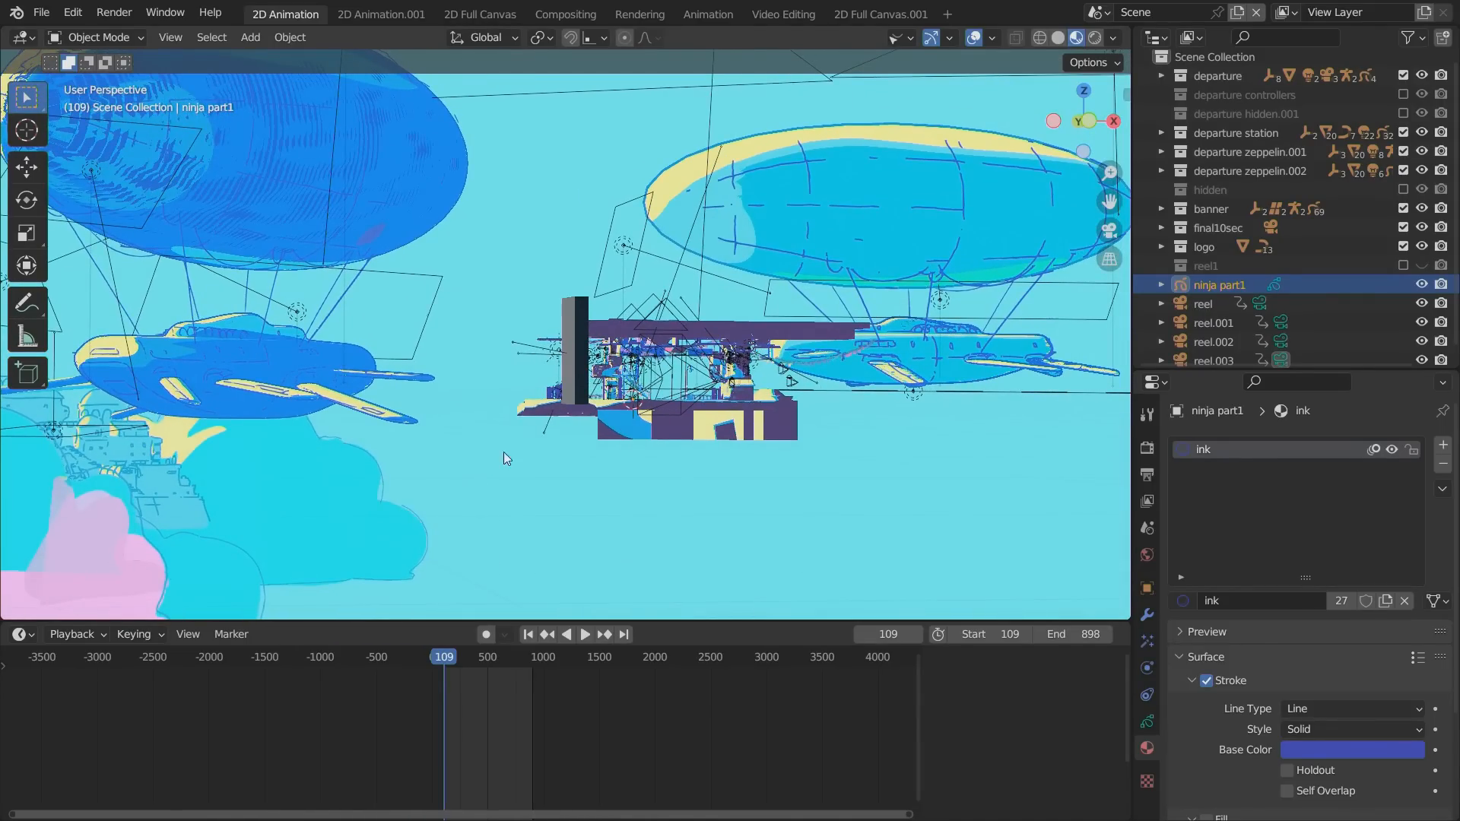
{"action": "key", "text": "g"}
{"action": "left_click", "coordinate": [468, 385]}
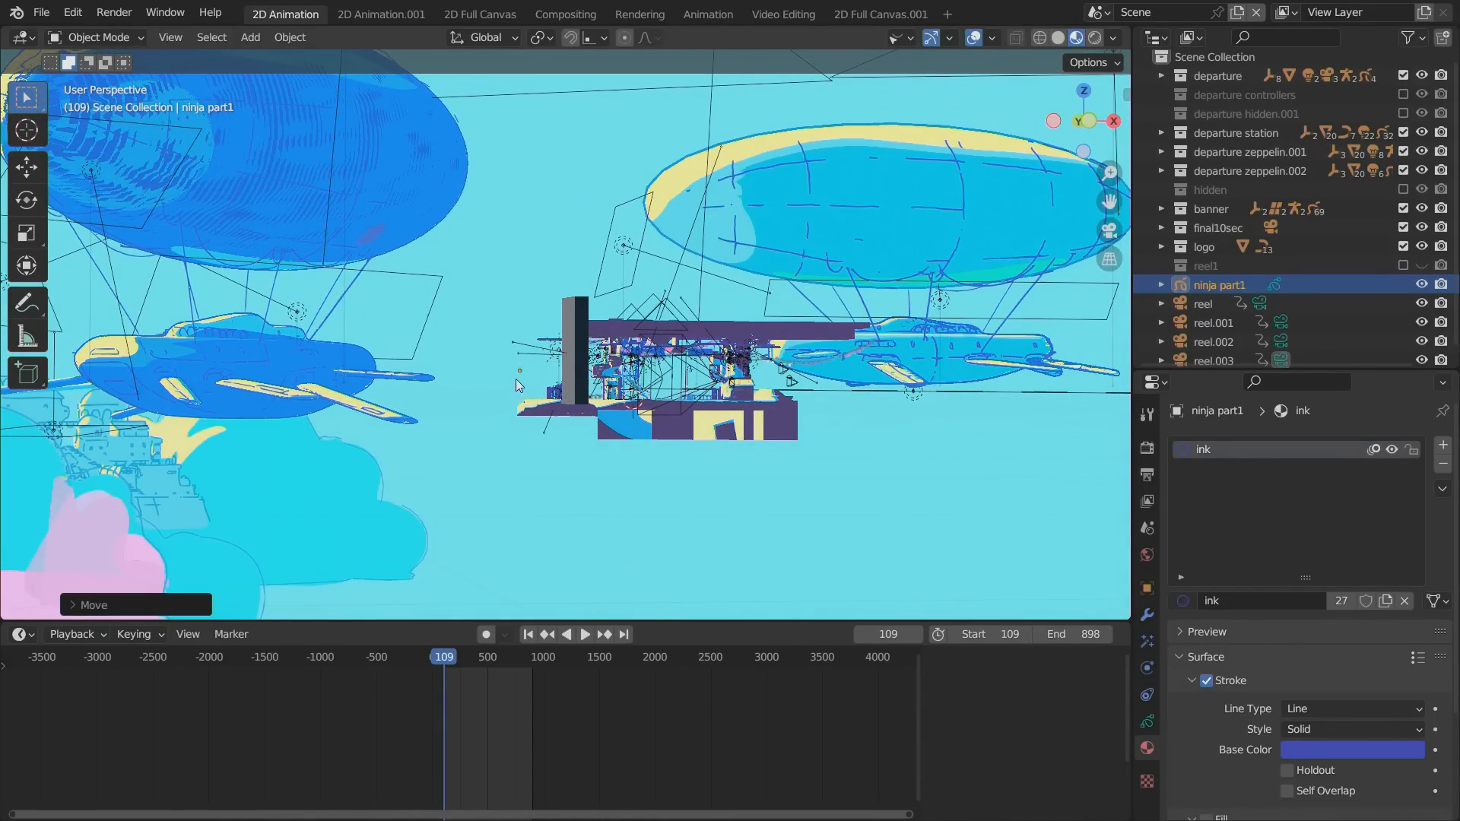
{"action": "key", "text": "g"}
{"action": "left_click", "coordinate": [491, 371]}
{"action": "mouse_move", "coordinate": [464, 449]}
{"action": "left_mouse_down", "text": "alt"}
{"action": "mouse_move", "coordinate": [391, 468]}
{"action": "mouse_move", "coordinate": [468, 447]}
{"action": "mouse_move", "coordinate": [449, 445]}
{"action": "left_mouse_up", "text": "alt"}
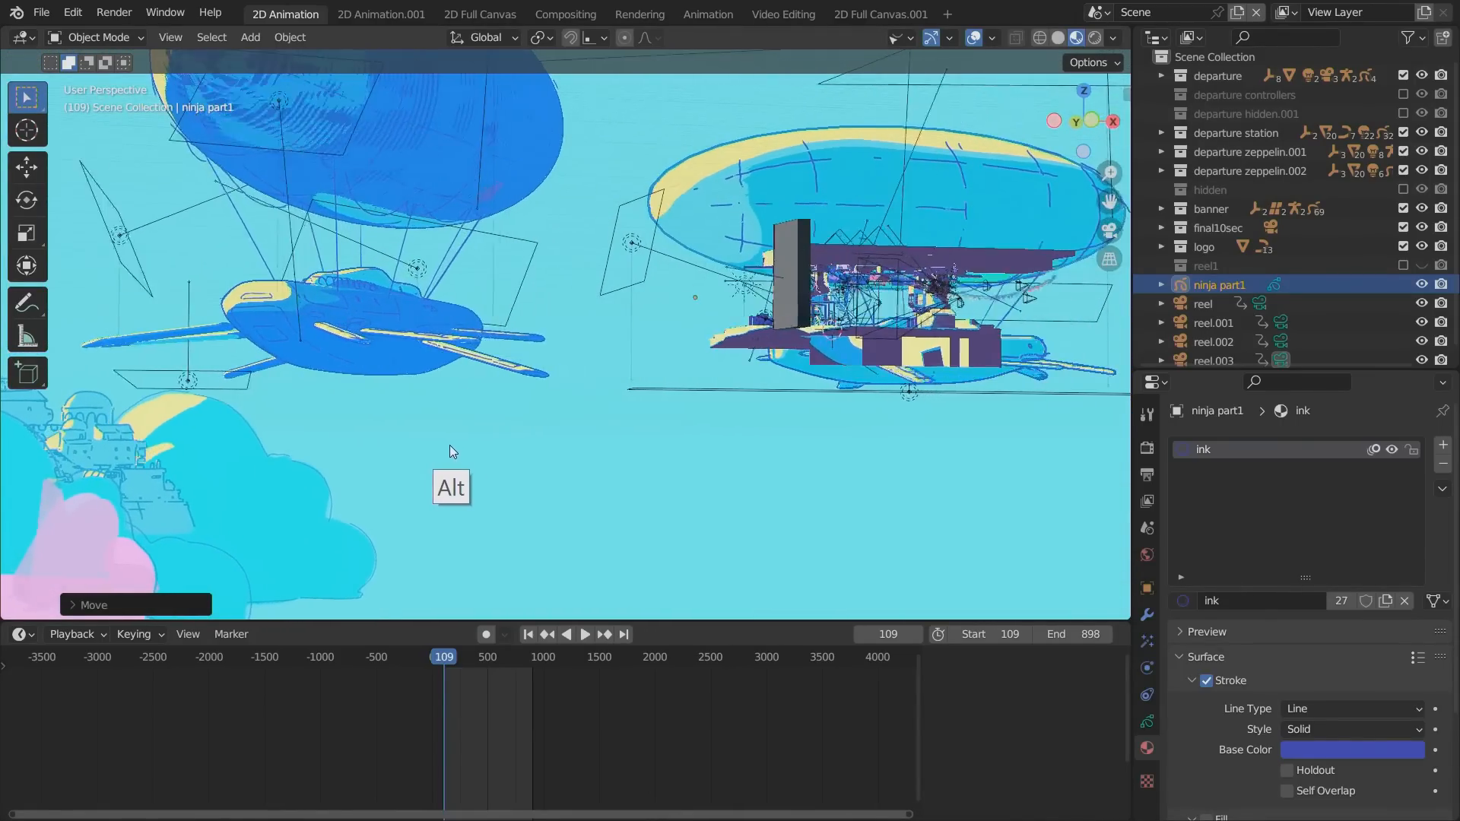
{"action": "key", "text": "g"}
{"action": "left_click", "coordinate": [641, 368]}
Turn on the Grease Pencil Canvas overlay and hide the Extras overlay.
{"action": "left_click", "coordinate": [989, 38]}
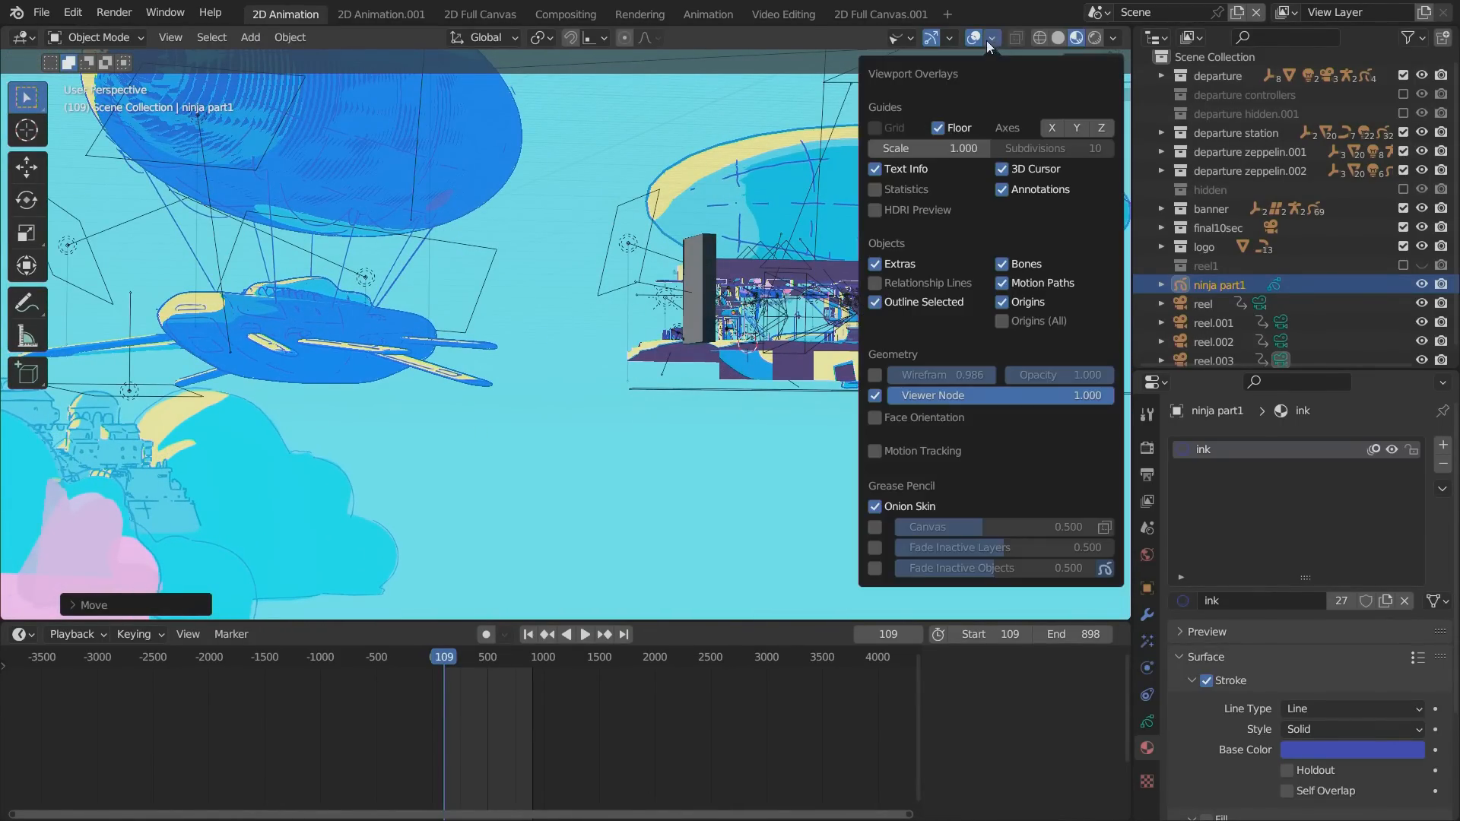
{"action": "left_click", "coordinate": [872, 528]}
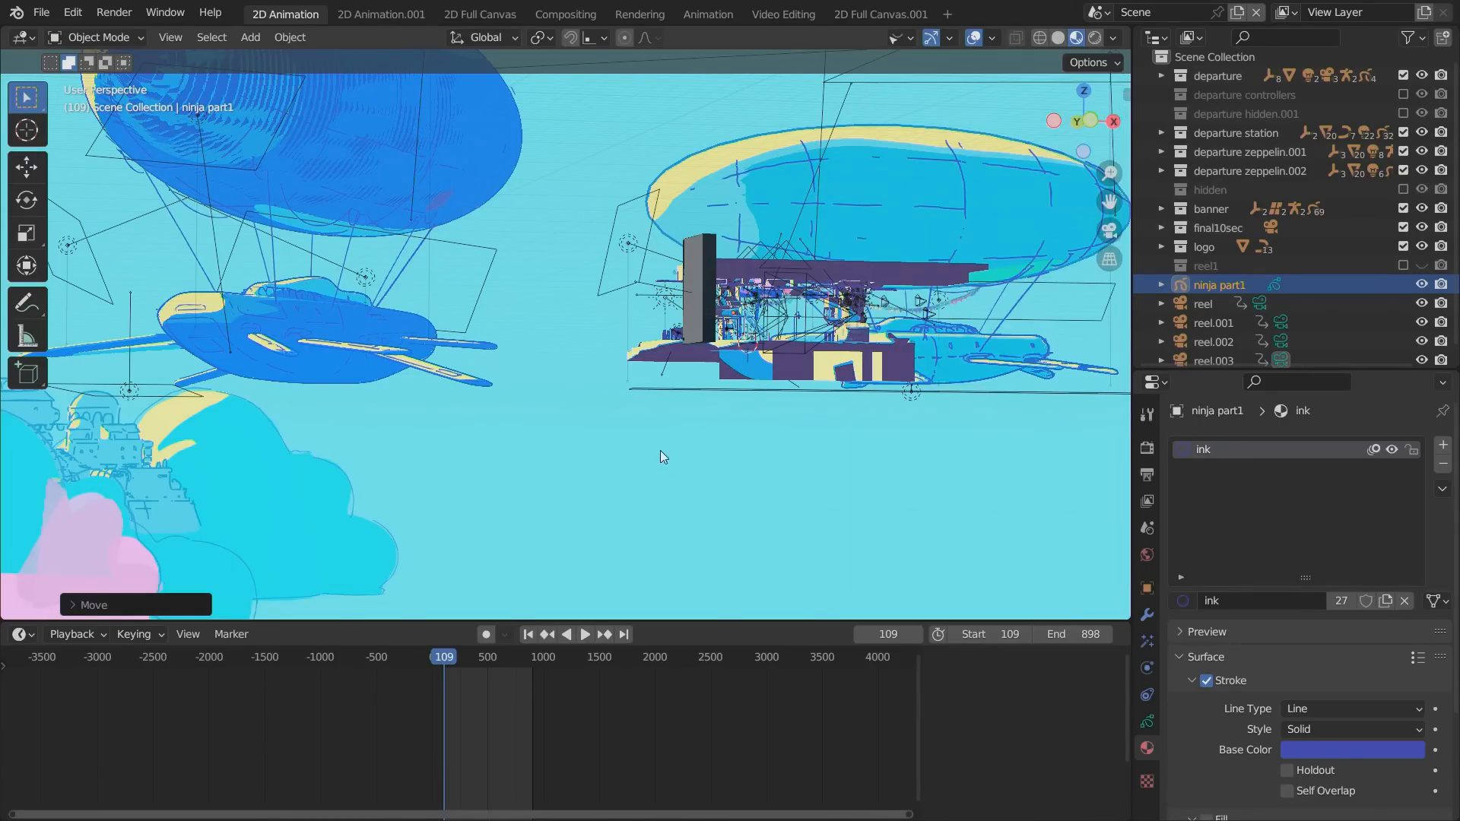
{"action": "left_click_drag", "start_coordinate": [660, 450], "coordinate": [690, 357], "text": "alt"}
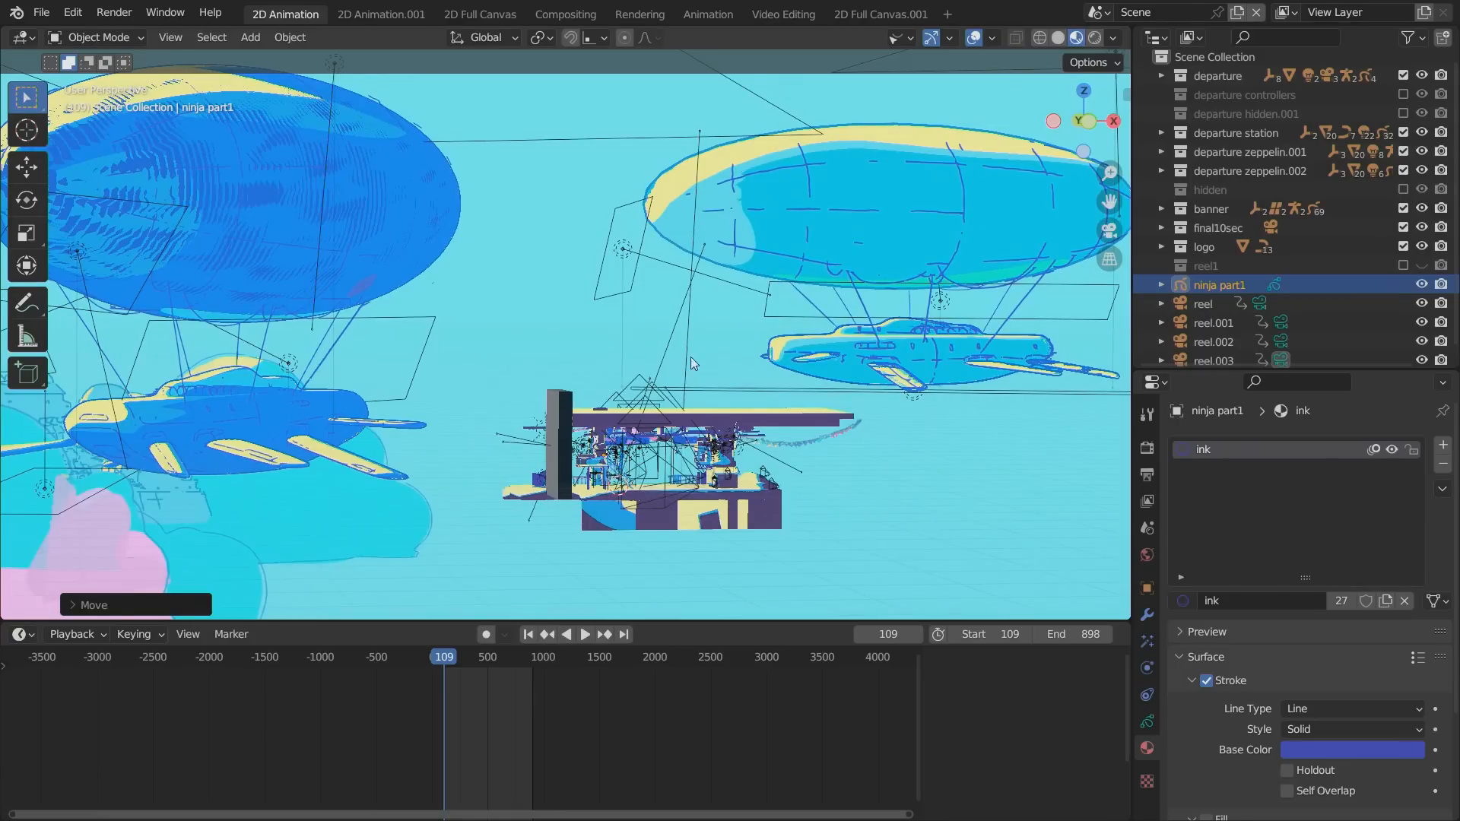
{"action": "left_click", "coordinate": [992, 38]}
{"action": "left_click", "coordinate": [875, 263]}
Move ninja part1 over the station platform, between the staircase and the street lamp.
{"action": "left_click_drag", "start_coordinate": [516, 527], "coordinate": [669, 456], "text": "alt"}
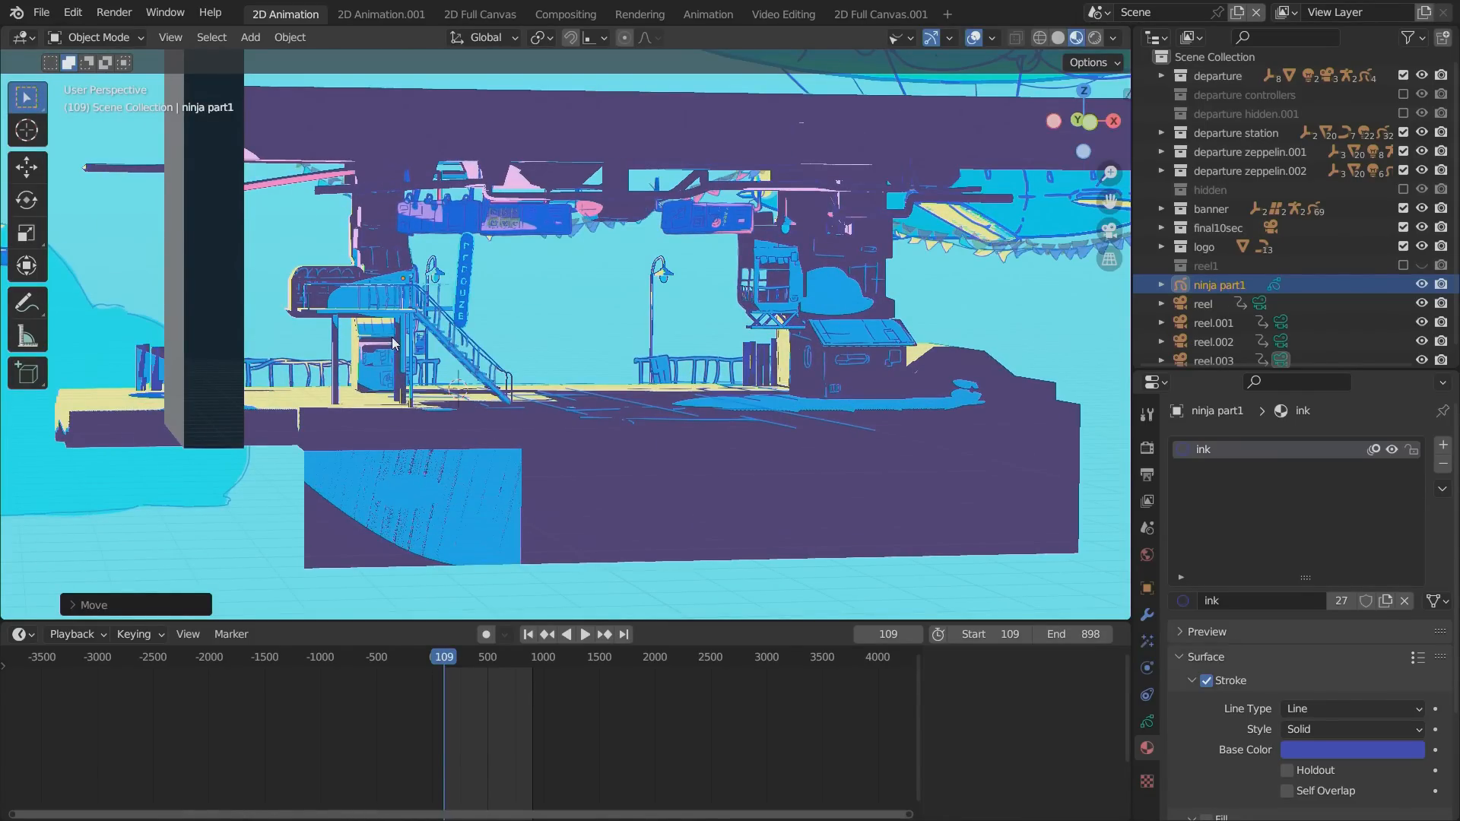
{"action": "key", "text": "g"}
{"action": "left_click", "coordinate": [569, 395]}
Increase the Canvas overlay's opacity and set the stroke placement to Origin in Draw Mode.
{"action": "left_click", "coordinate": [993, 37]}
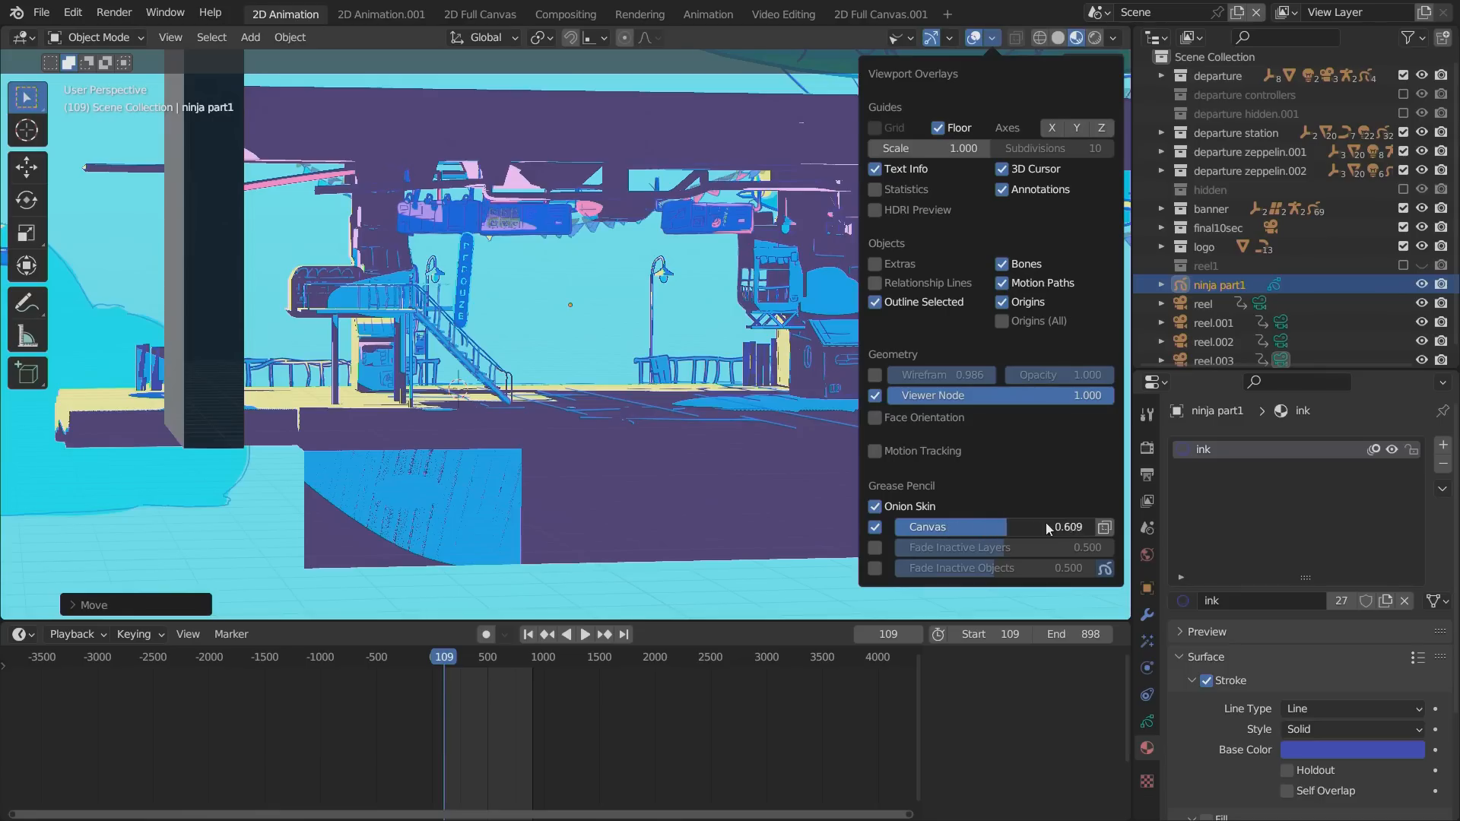
{"action": "left_click_drag", "start_coordinate": [1047, 527], "coordinate": [1095, 527]}
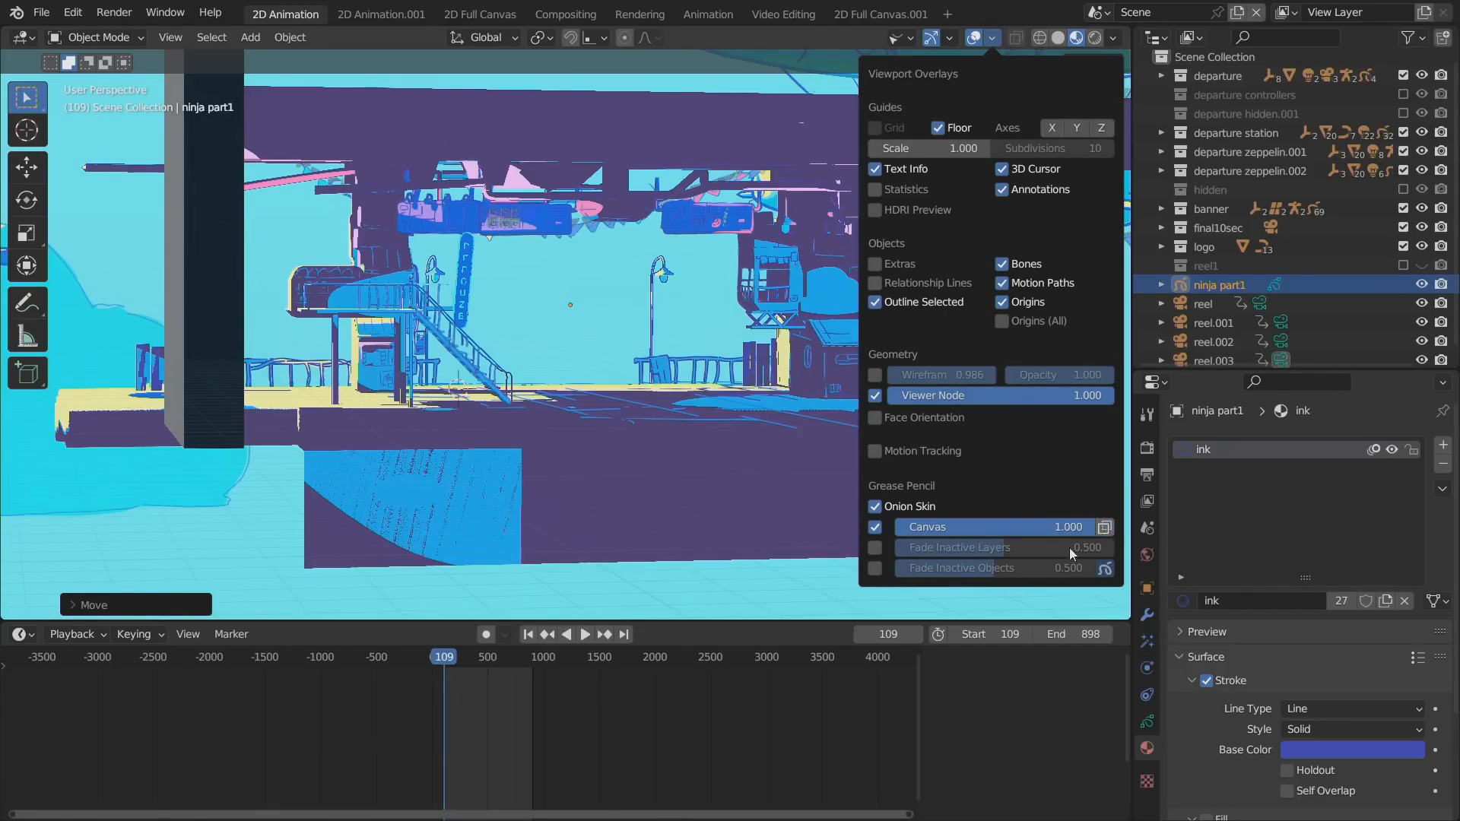
{"action": "left_click", "coordinate": [97, 36]}
{"action": "left_click", "coordinate": [91, 123]}
{"action": "left_click", "coordinate": [456, 37]}
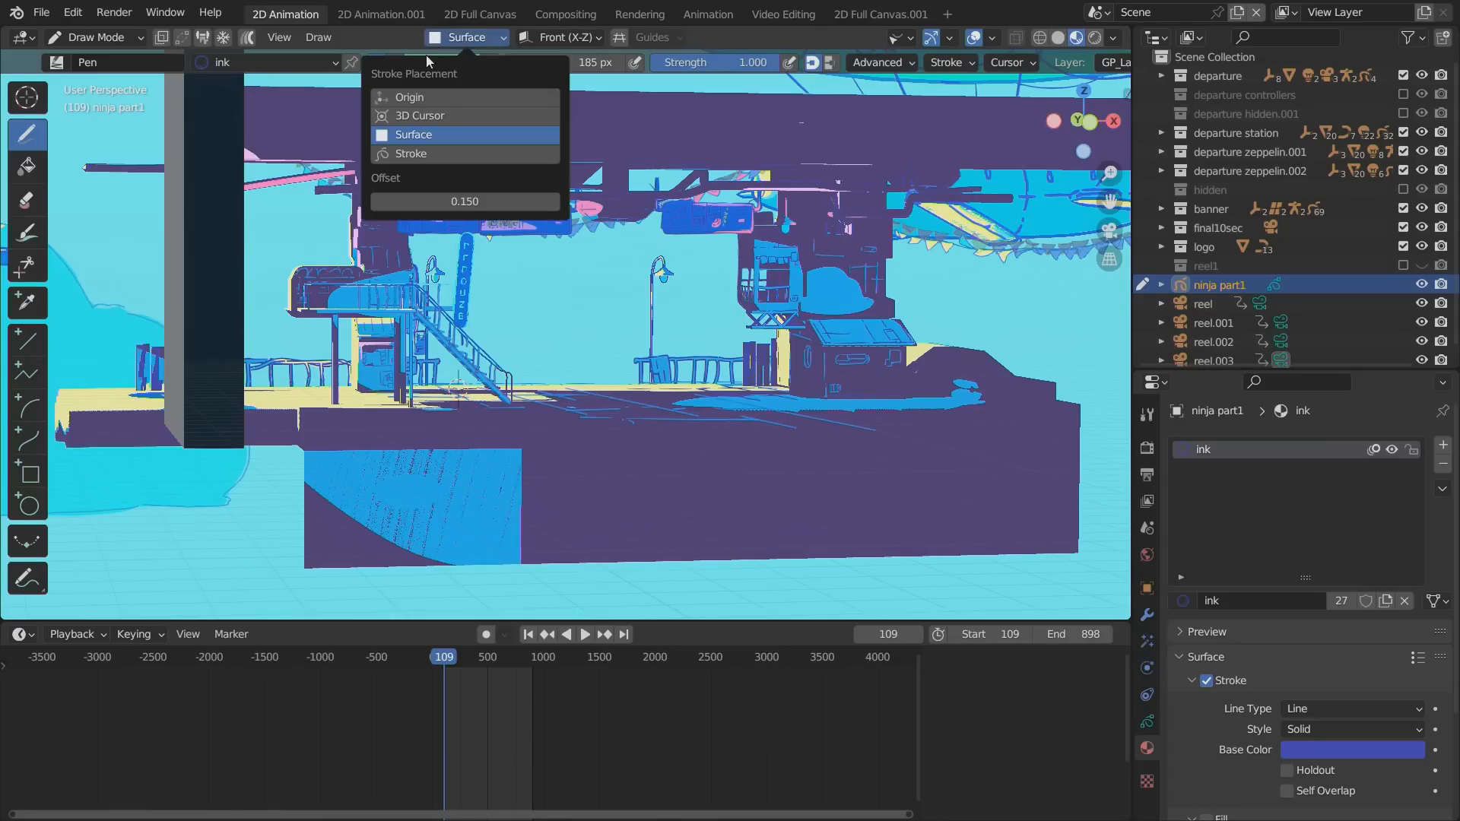
{"action": "left_click", "coordinate": [398, 98]}
Return to Object Mode and rotate ninja part1 around the global Z axis to turn its drawing canvas.
{"action": "left_click", "coordinate": [96, 36]}
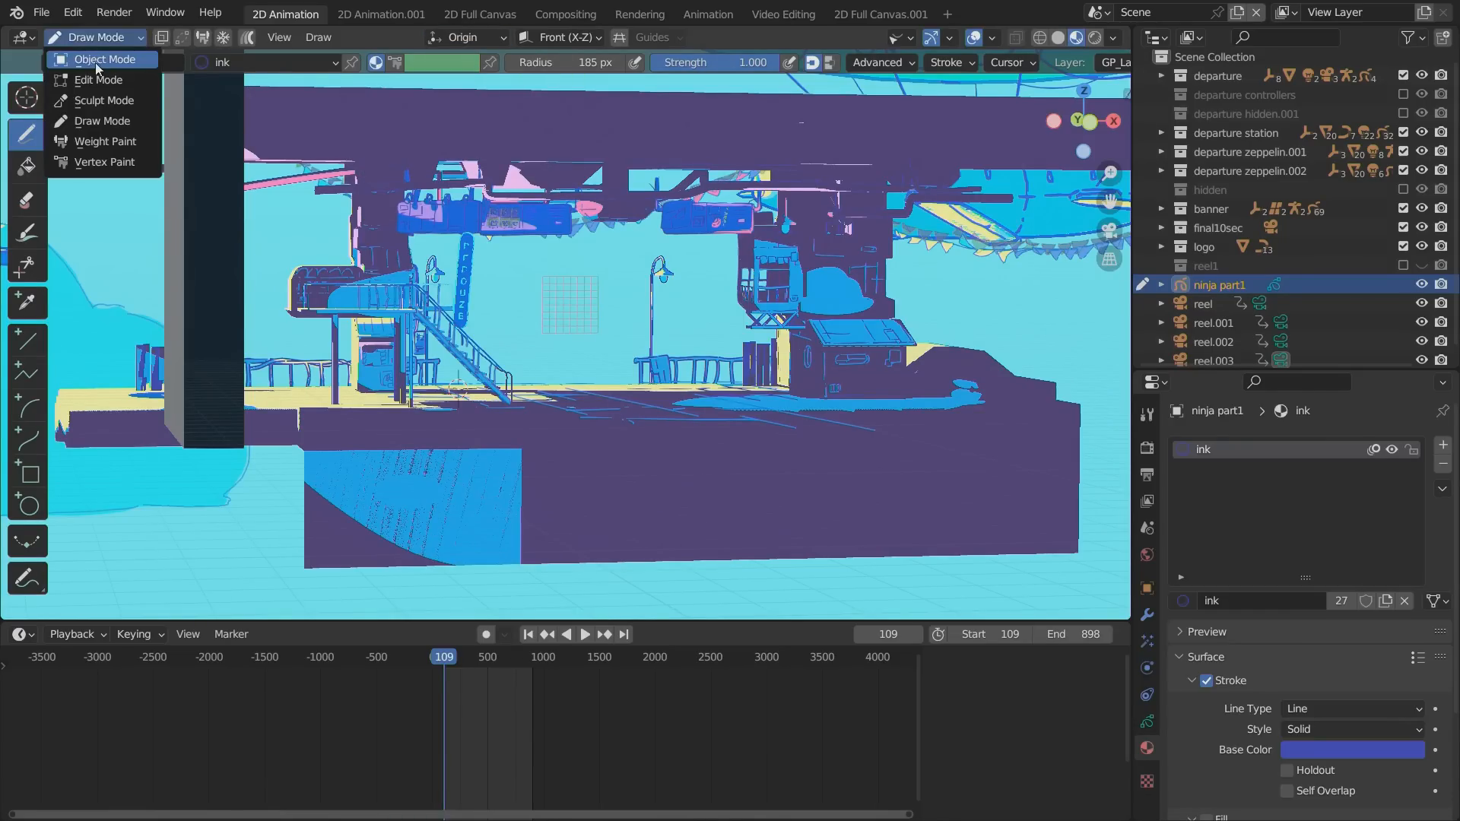
{"action": "left_click", "coordinate": [96, 61]}
{"action": "left_click_drag", "start_coordinate": [468, 441], "coordinate": [505, 481], "text": "alt"}
{"action": "left_click_drag", "start_coordinate": [411, 394], "coordinate": [479, 375], "text": "ctrl+alt"}
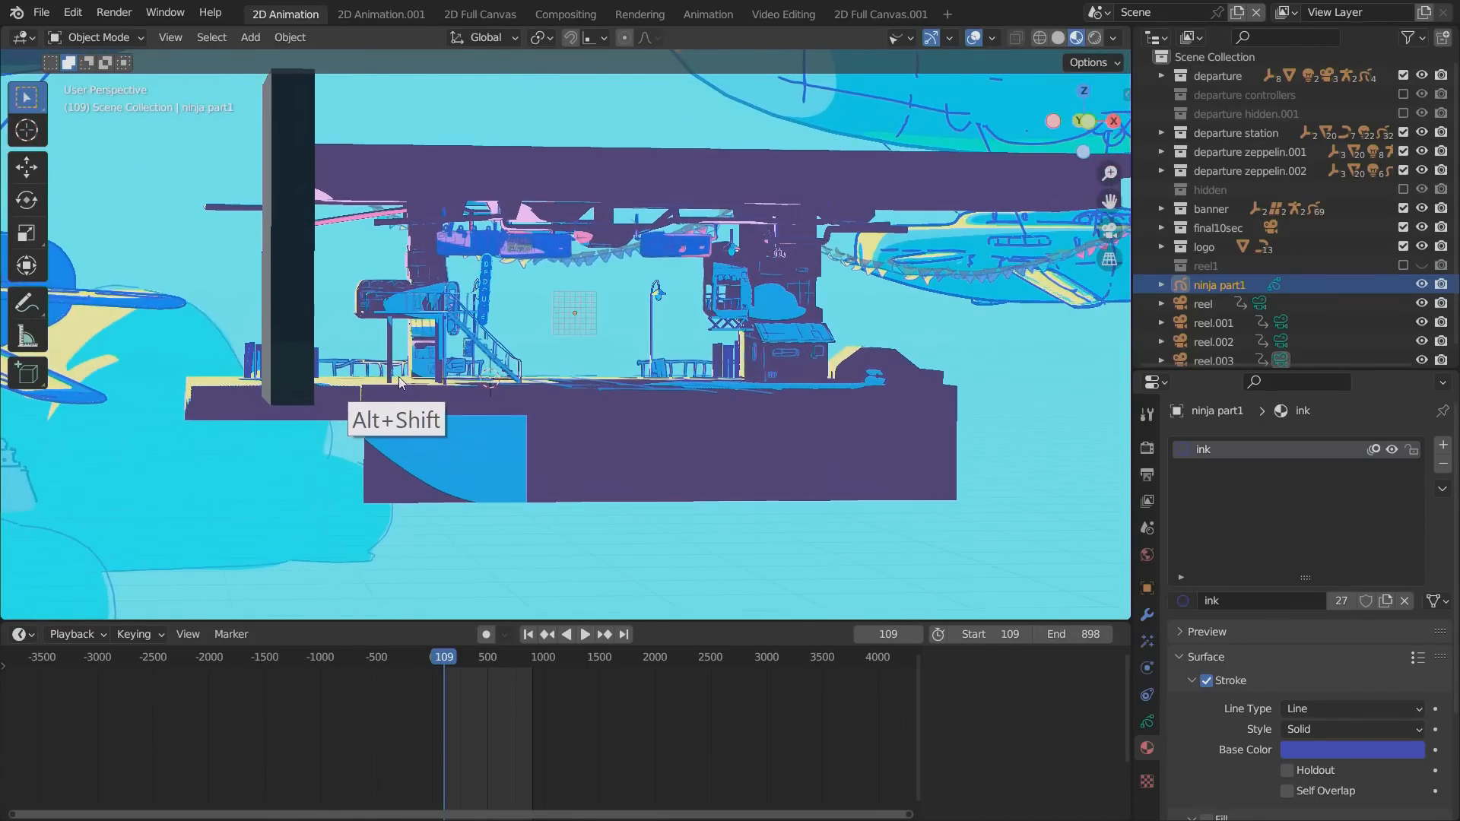
{"action": "key", "text": "r"}
{"action": "key", "text": "z"}
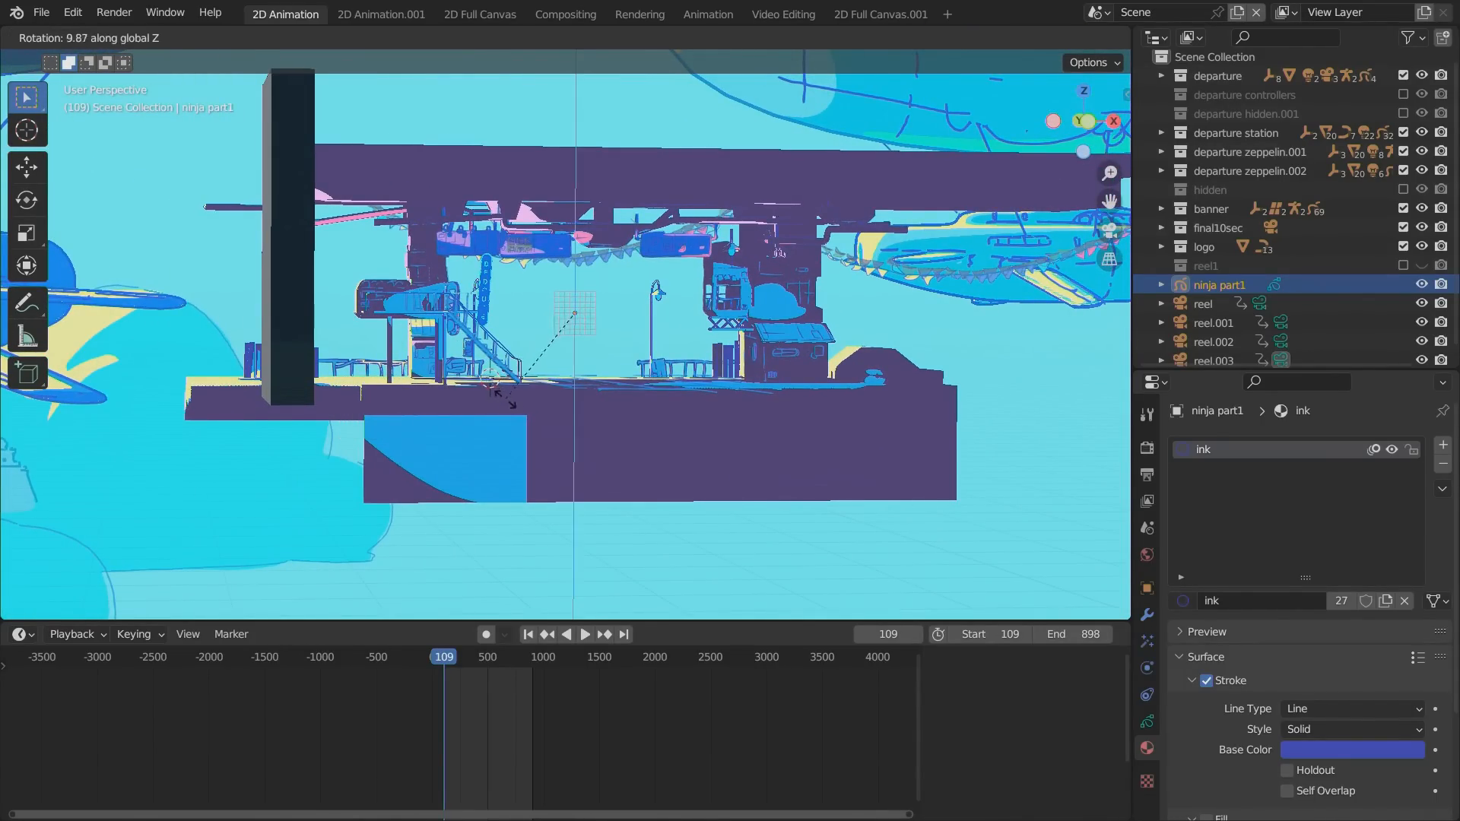
{"action": "left_click", "coordinate": [542, 423]}
{"action": "mouse_move", "coordinate": [543, 423]}
{"action": "left_mouse_down", "text": "alt"}
{"action": "mouse_move", "coordinate": [511, 403]}
{"action": "mouse_move", "coordinate": [867, 408]}
{"action": "left_mouse_up", "text": "alt"}
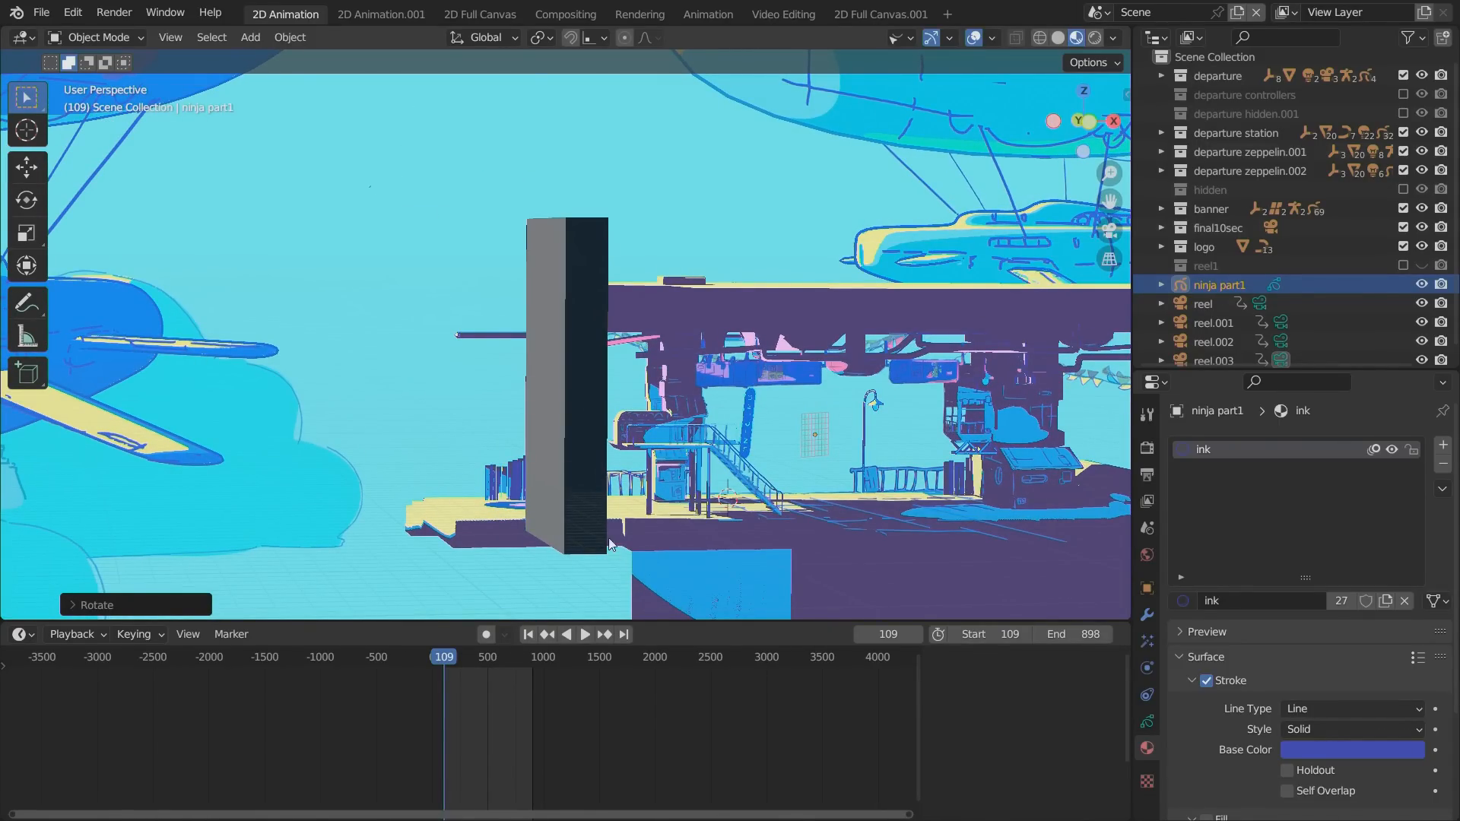
Try to draw a stroke near the street lamp in Draw Mode and turn on automatic keyframing.
{"action": "left_click", "coordinate": [95, 37]}
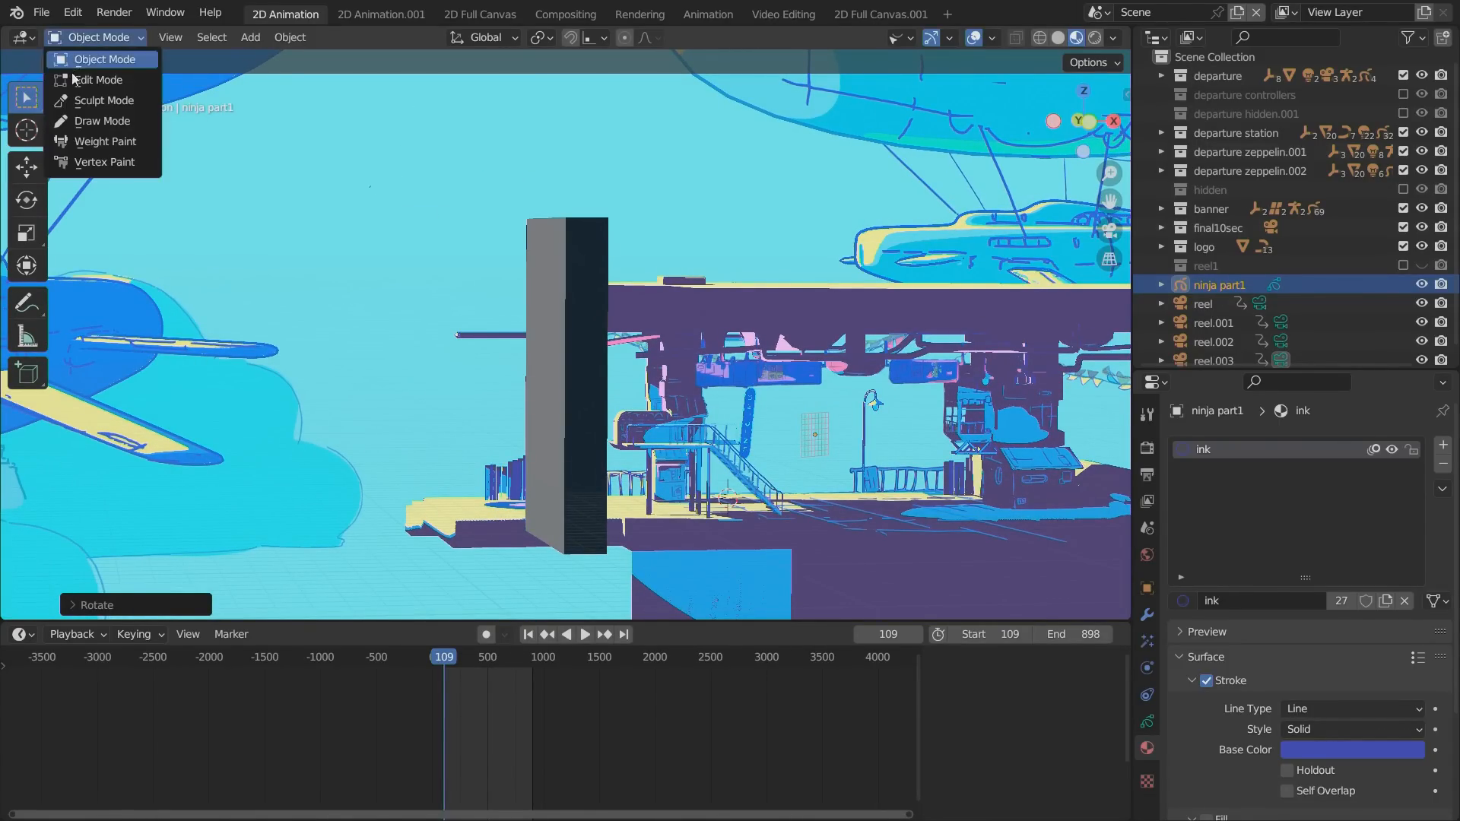
{"action": "left_click", "coordinate": [83, 125]}
{"action": "left_click", "coordinate": [891, 407]}
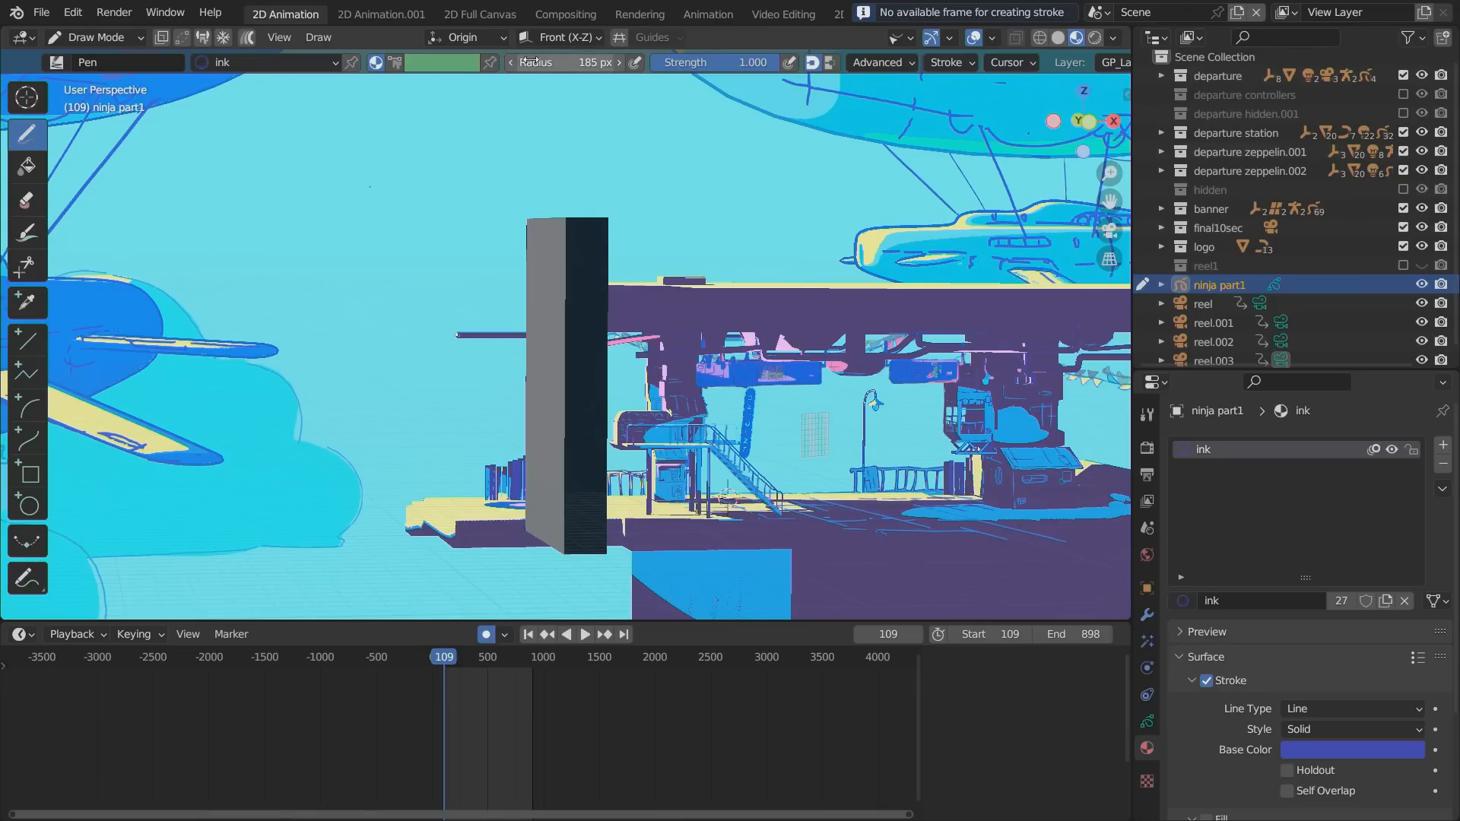
Draw a long stroke across the station at frame 109, and rotate ninja part1 around the global Z axis in Object Mode.
{"action": "mouse_move", "coordinate": [945, 387]}
{"action": "left_mouse_down"}
{"action": "mouse_move", "coordinate": [703, 417]}
{"action": "mouse_move", "coordinate": [203, 413]}
{"action": "left_mouse_up"}
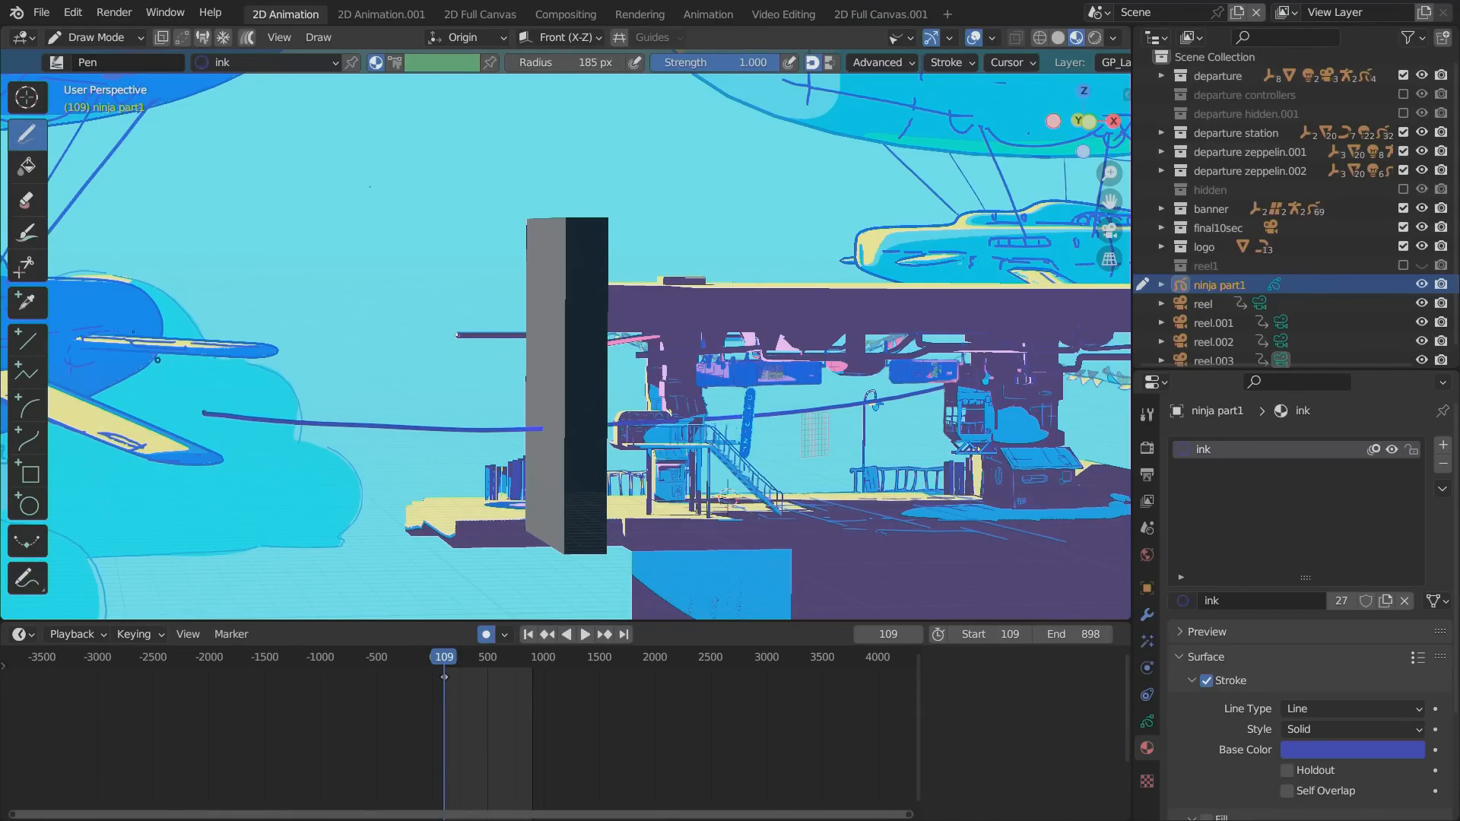
{"action": "left_click", "coordinate": [85, 38]}
{"action": "left_click", "coordinate": [95, 62]}
{"action": "mouse_move", "coordinate": [407, 576]}
{"action": "left_mouse_down", "text": "alt"}
{"action": "mouse_move", "coordinate": [486, 461]}
{"action": "mouse_move", "coordinate": [508, 523]}
{"action": "mouse_move", "coordinate": [631, 514]}
{"action": "mouse_move", "coordinate": [658, 538]}
{"action": "mouse_move", "coordinate": [417, 388]}
{"action": "mouse_move", "coordinate": [627, 531]}
{"action": "left_mouse_up", "text": "alt"}
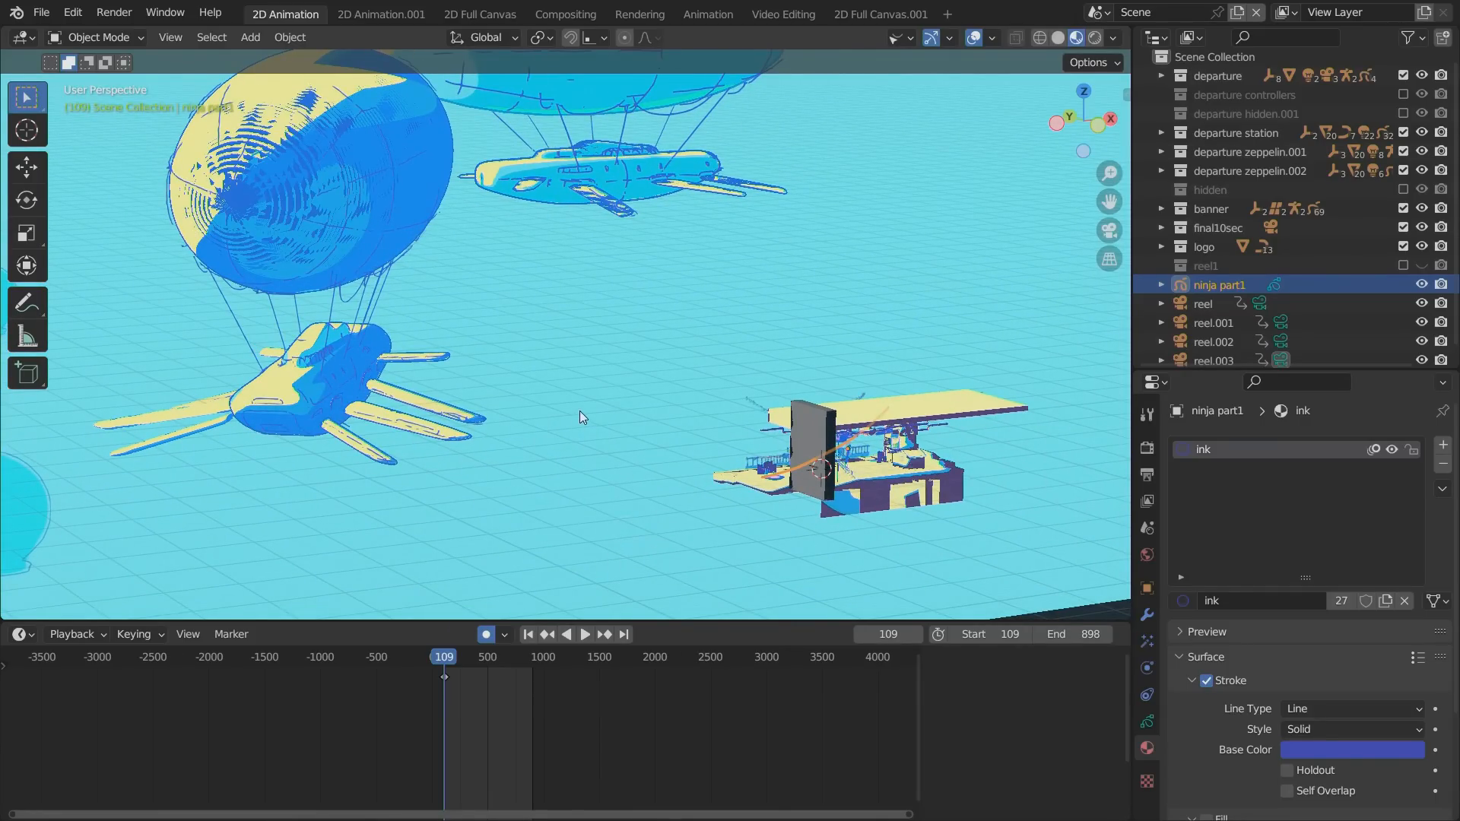
{"action": "key", "text": "r"}
{"action": "key", "text": "z"}
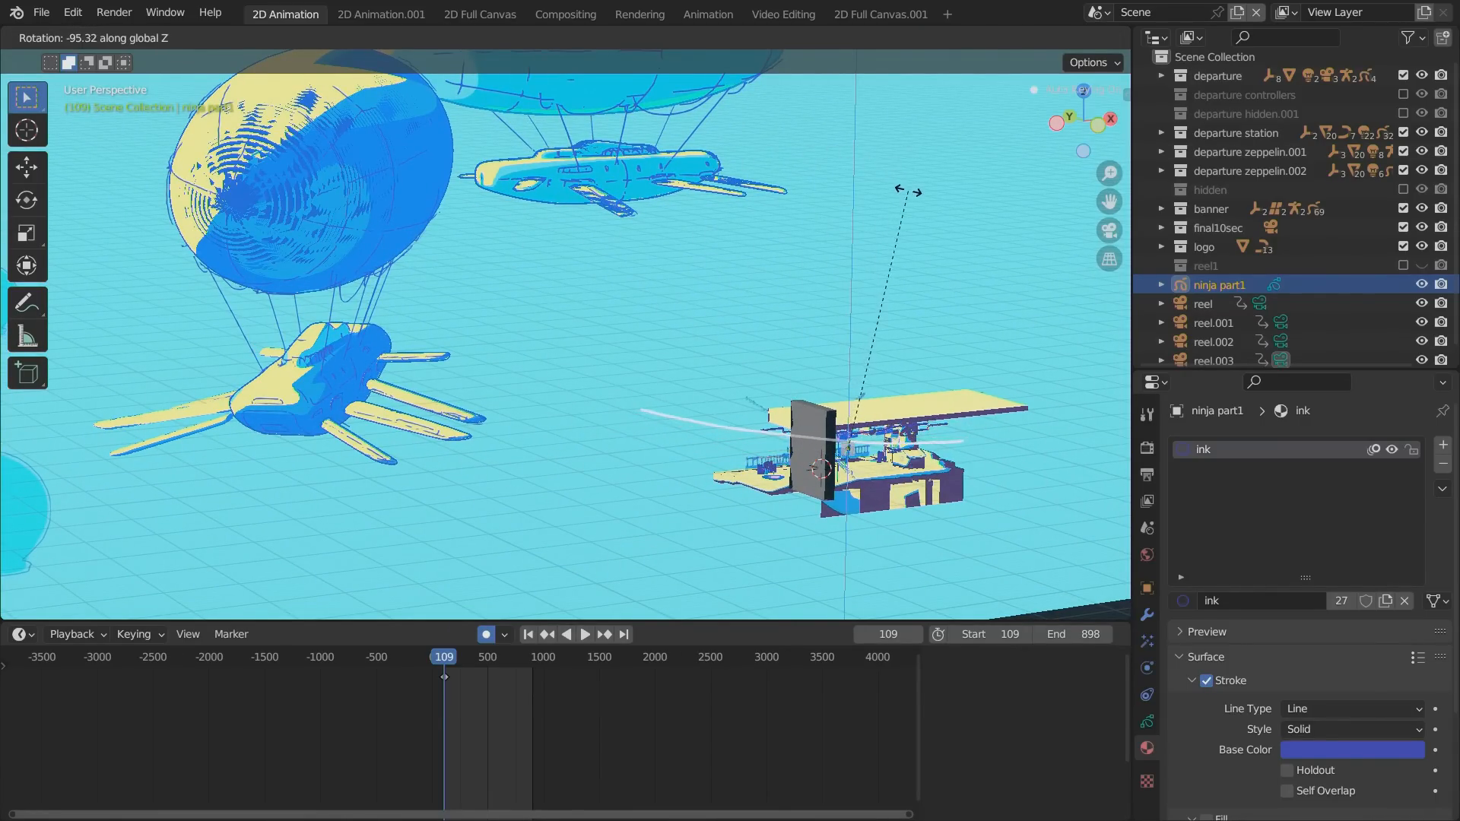
{"action": "left_click", "coordinate": [893, 196]}
Go to frame 239 and rotate ninja part1 by about -14.5° around the global Z axis to key a second pose.
{"action": "mouse_move", "coordinate": [453, 504]}
{"action": "left_mouse_down", "text": "alt"}
{"action": "mouse_move", "coordinate": [408, 527]}
{"action": "mouse_move", "coordinate": [169, 546]}
{"action": "mouse_move", "coordinate": [308, 438]}
{"action": "mouse_move", "coordinate": [357, 371]}
{"action": "mouse_move", "coordinate": [509, 473]}
{"action": "mouse_move", "coordinate": [487, 482]}
{"action": "left_mouse_up", "text": "alt"}
{"action": "left_click_drag", "start_coordinate": [245, 519], "coordinate": [241, 525], "text": "alt"}
{"action": "mouse_move", "coordinate": [445, 664]}
{"action": "left_mouse_down"}
{"action": "mouse_move", "coordinate": [487, 662]}
{"action": "mouse_move", "coordinate": [457, 662]}
{"action": "left_mouse_up"}
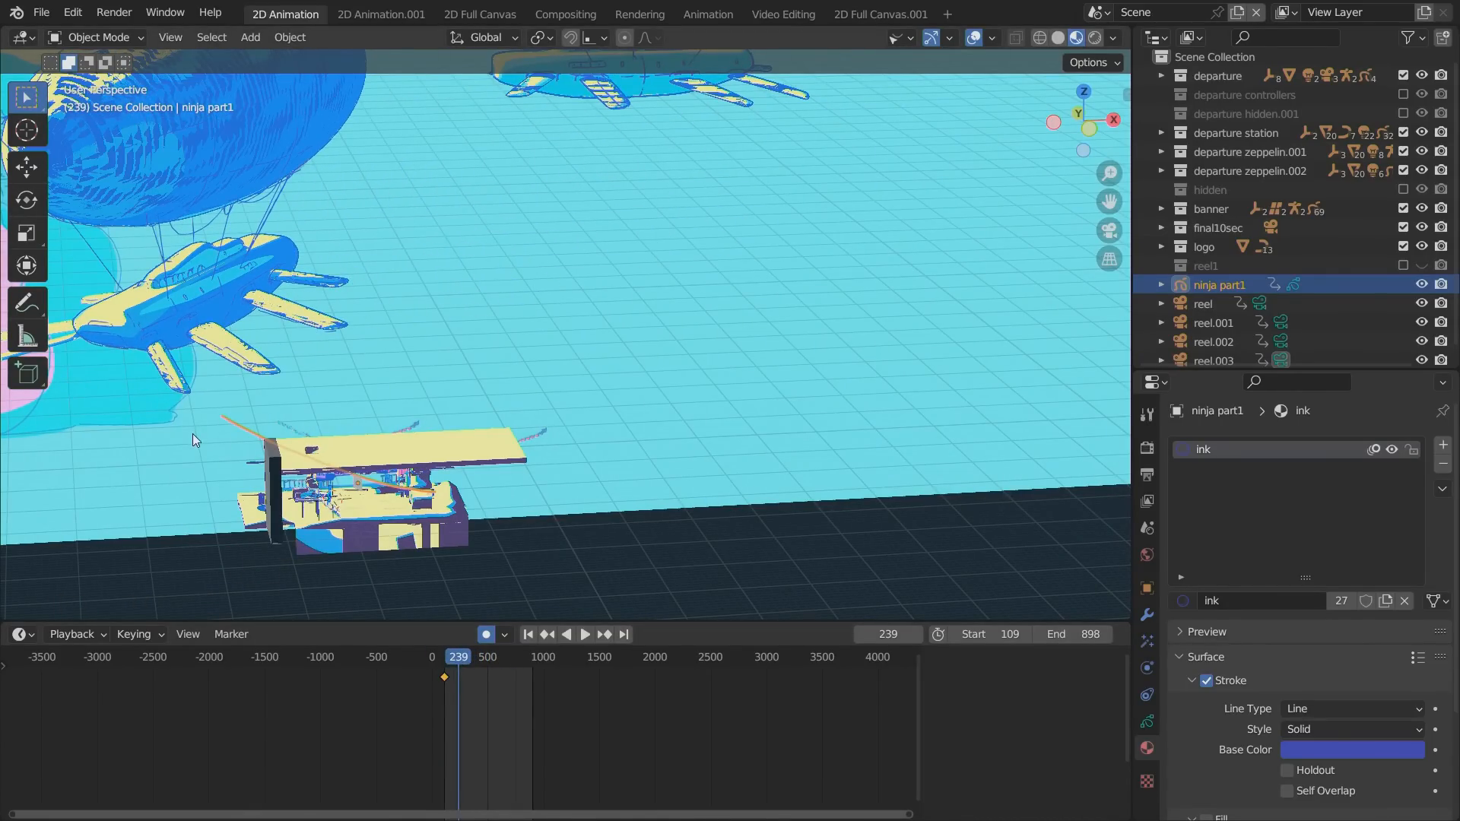
{"action": "key", "text": "r"}
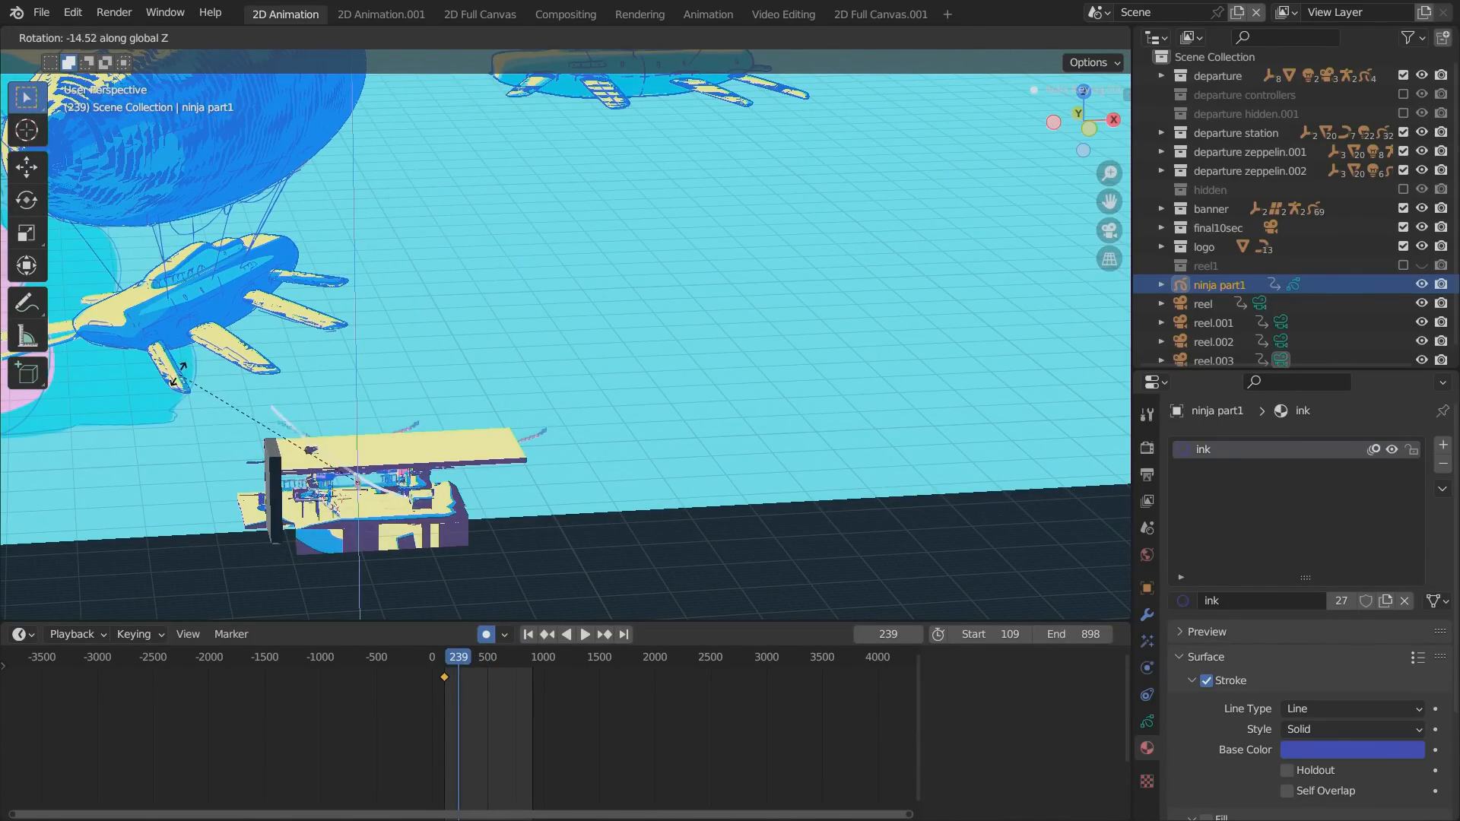
{"action": "left_click", "coordinate": [184, 375]}
Turn off automatic keyframing and play back ninja part1's rotation.
{"action": "mouse_move", "coordinate": [449, 663]}
{"action": "left_mouse_down"}
{"action": "mouse_move", "coordinate": [494, 660]}
{"action": "mouse_move", "coordinate": [471, 660]}
{"action": "left_mouse_up"}
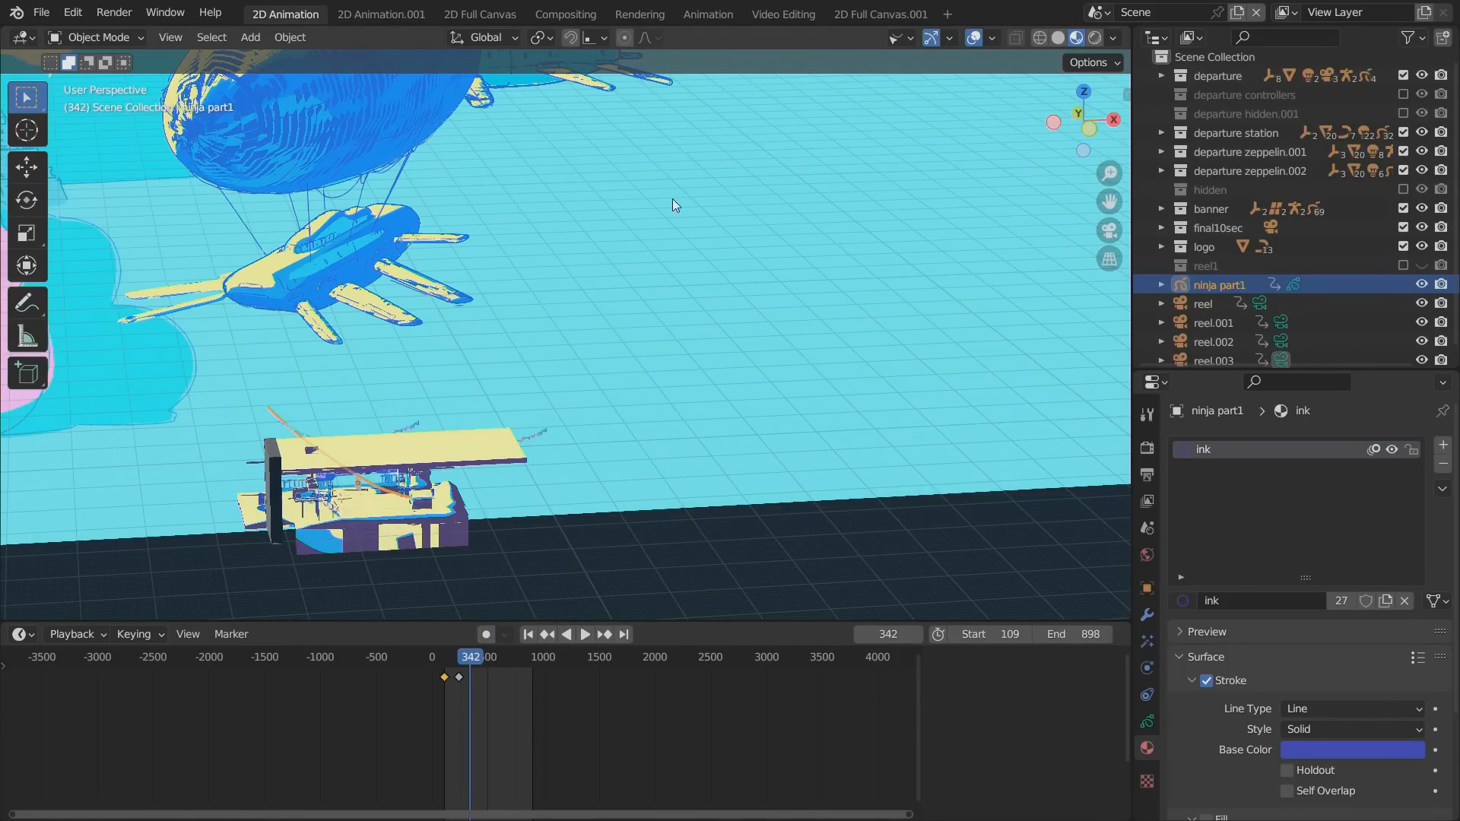
{"action": "left_click", "coordinate": [459, 661]}
{"action": "key", "text": "space"}
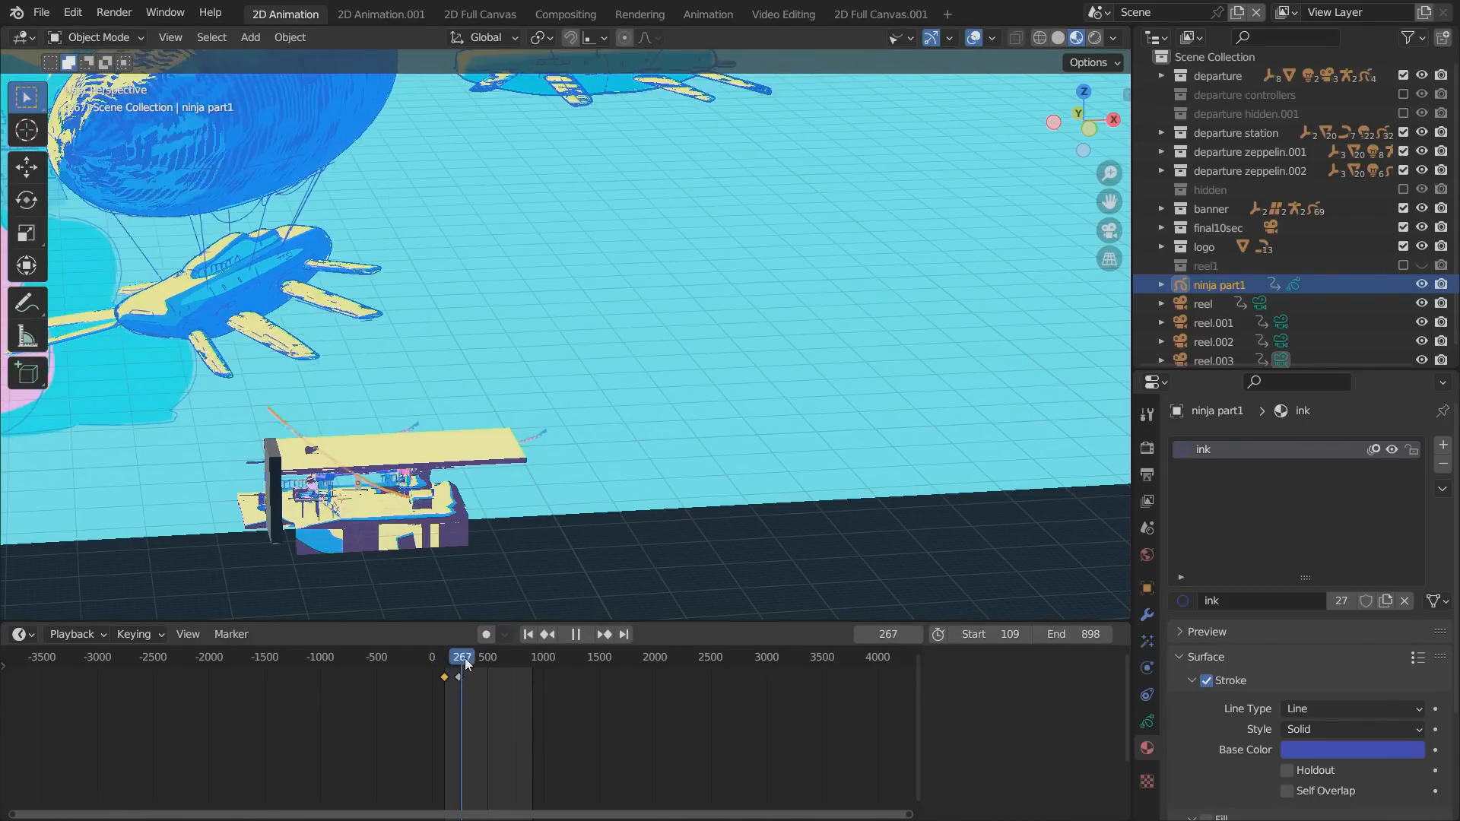
Delete all of ninja part1's keyframes in the Animation workspace's Dope Sheet.
{"action": "left_click", "coordinate": [693, 15]}
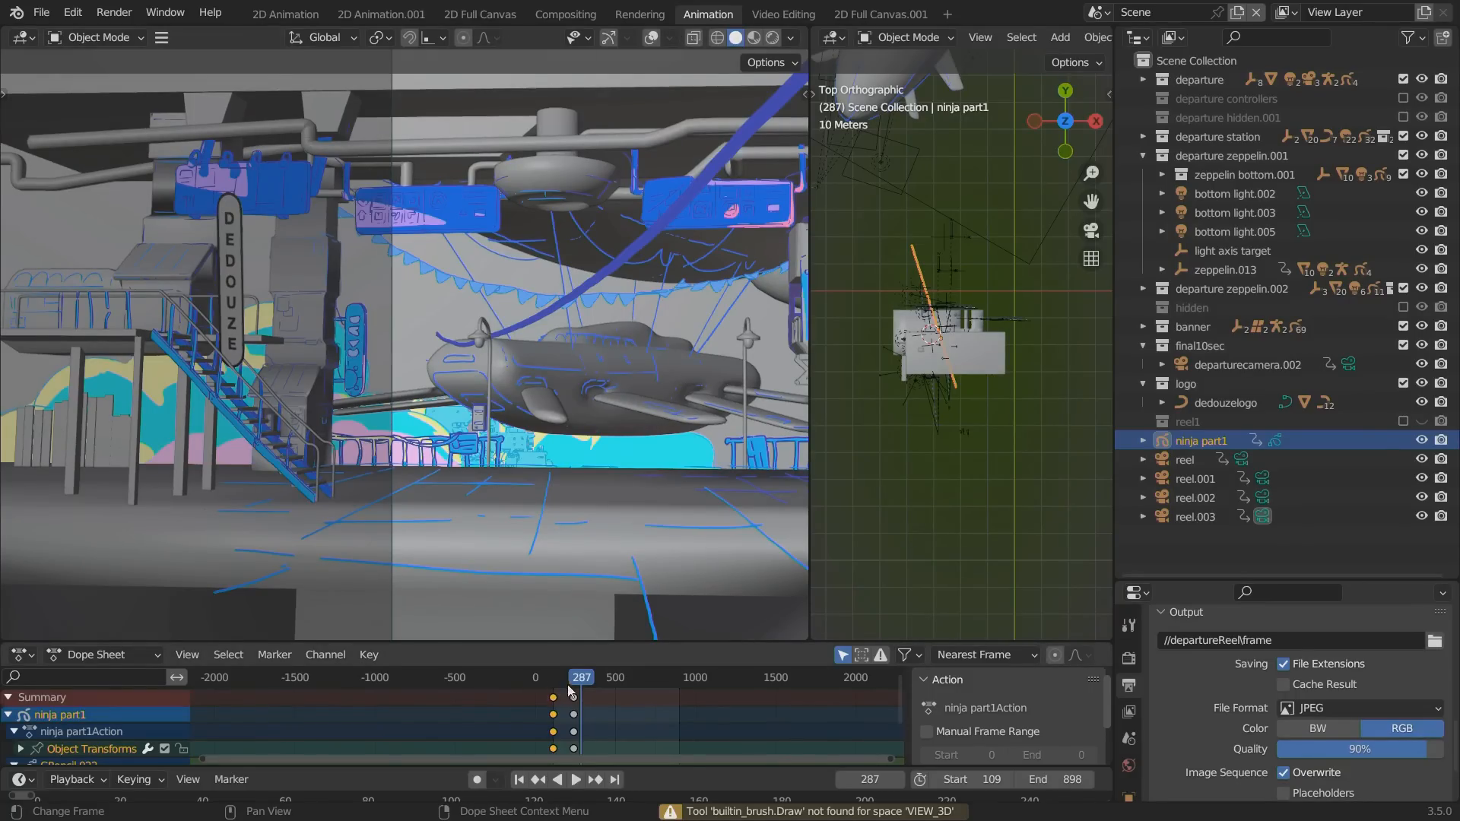
{"action": "left_click_drag", "start_coordinate": [606, 721], "coordinate": [540, 689]}
{"action": "key", "text": "x"}
{"action": "left_click", "coordinate": [541, 690]}
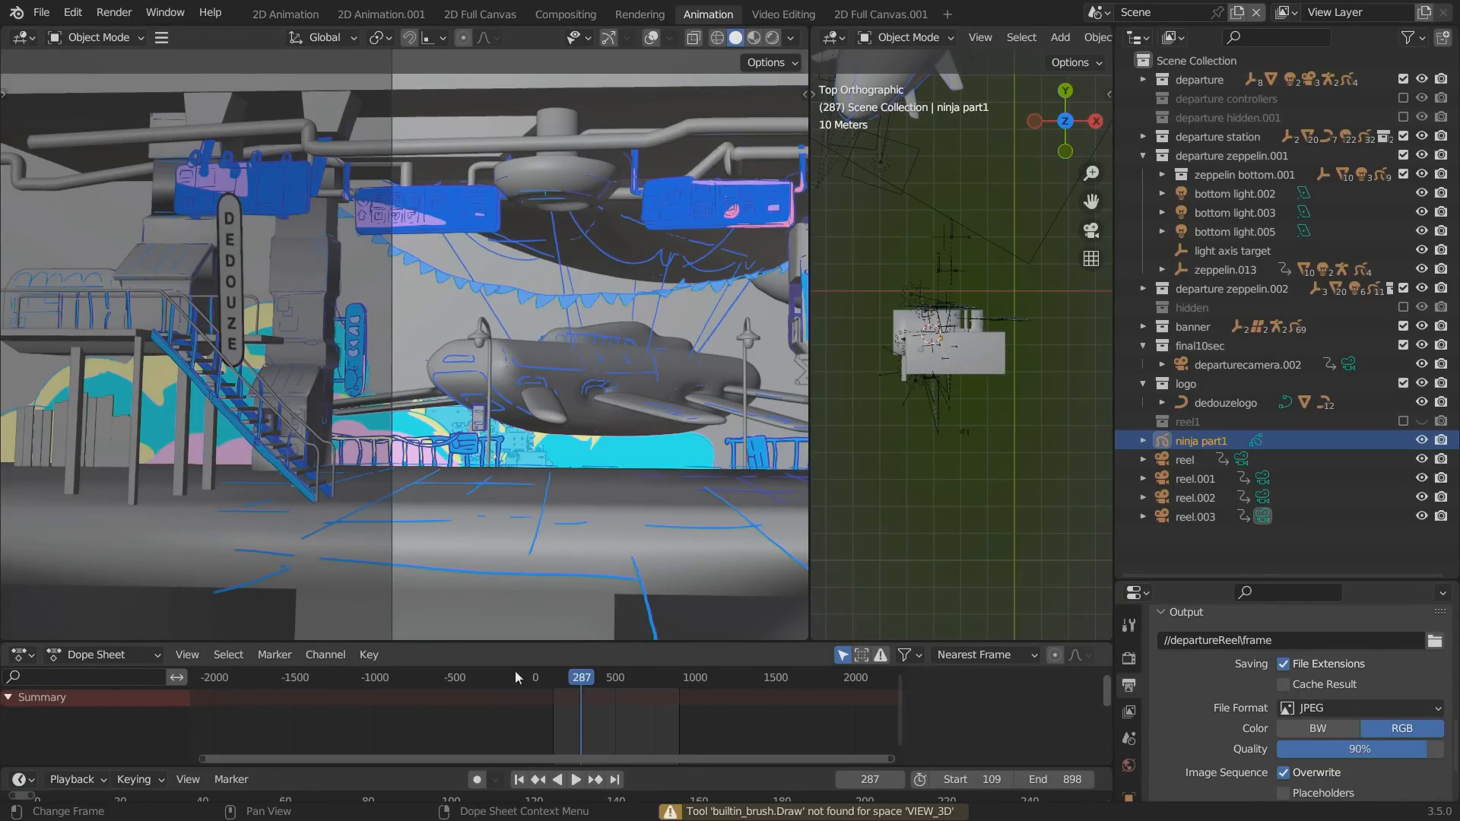
Return to the 2D Animation workspace at frame 239, switch ninja part1 to Draw Mode and try to draw a stroke beside the station.
{"action": "left_click", "coordinate": [285, 15]}
{"action": "mouse_move", "coordinate": [455, 658]}
{"action": "left_mouse_down"}
{"action": "mouse_move", "coordinate": [478, 661]}
{"action": "mouse_move", "coordinate": [458, 660]}
{"action": "left_mouse_up"}
{"action": "left_click_drag", "start_coordinate": [305, 542], "coordinate": [425, 479], "text": "alt"}
{"action": "mouse_move", "coordinate": [662, 460]}
{"action": "left_mouse_down", "text": "alt"}
{"action": "mouse_move", "coordinate": [639, 487]}
{"action": "mouse_move", "coordinate": [611, 474]}
{"action": "left_mouse_up", "text": "alt"}
{"action": "left_click", "coordinate": [91, 38]}
{"action": "left_click", "coordinate": [73, 123]}
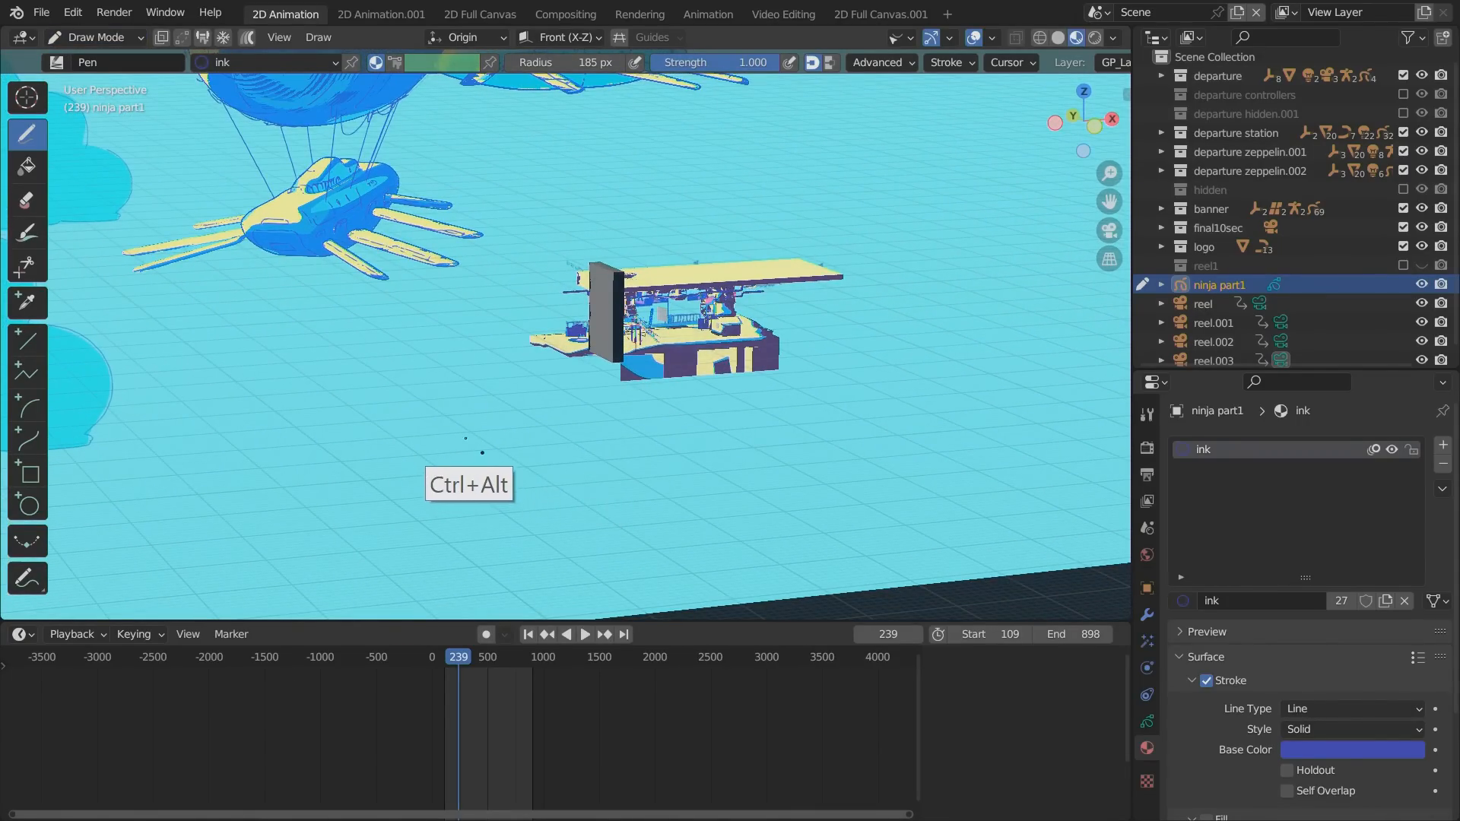
{"action": "left_click_drag", "start_coordinate": [489, 444], "coordinate": [482, 414], "text": "ctrl+alt"}
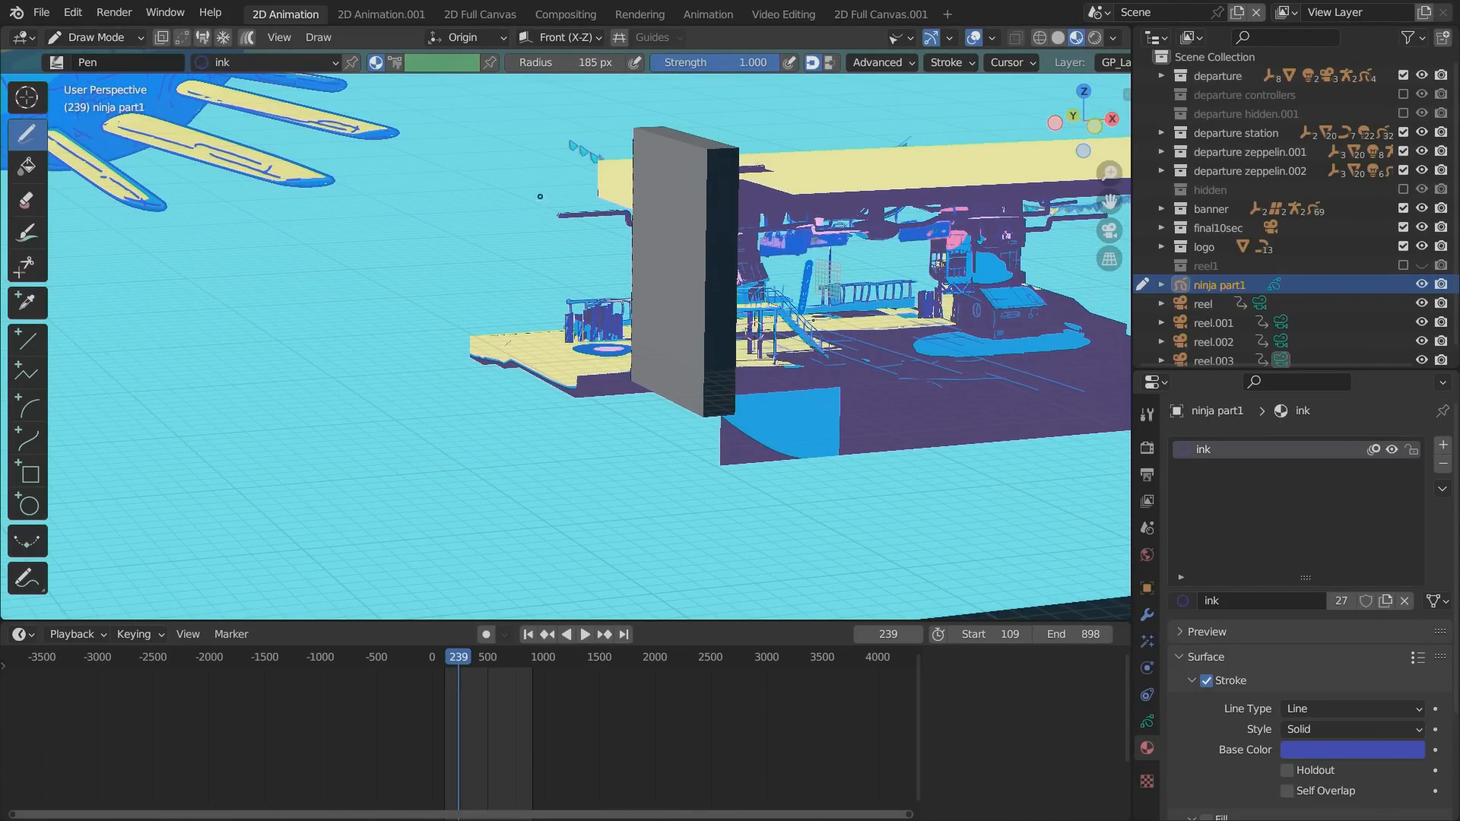
{"action": "left_click", "coordinate": [285, 210]}
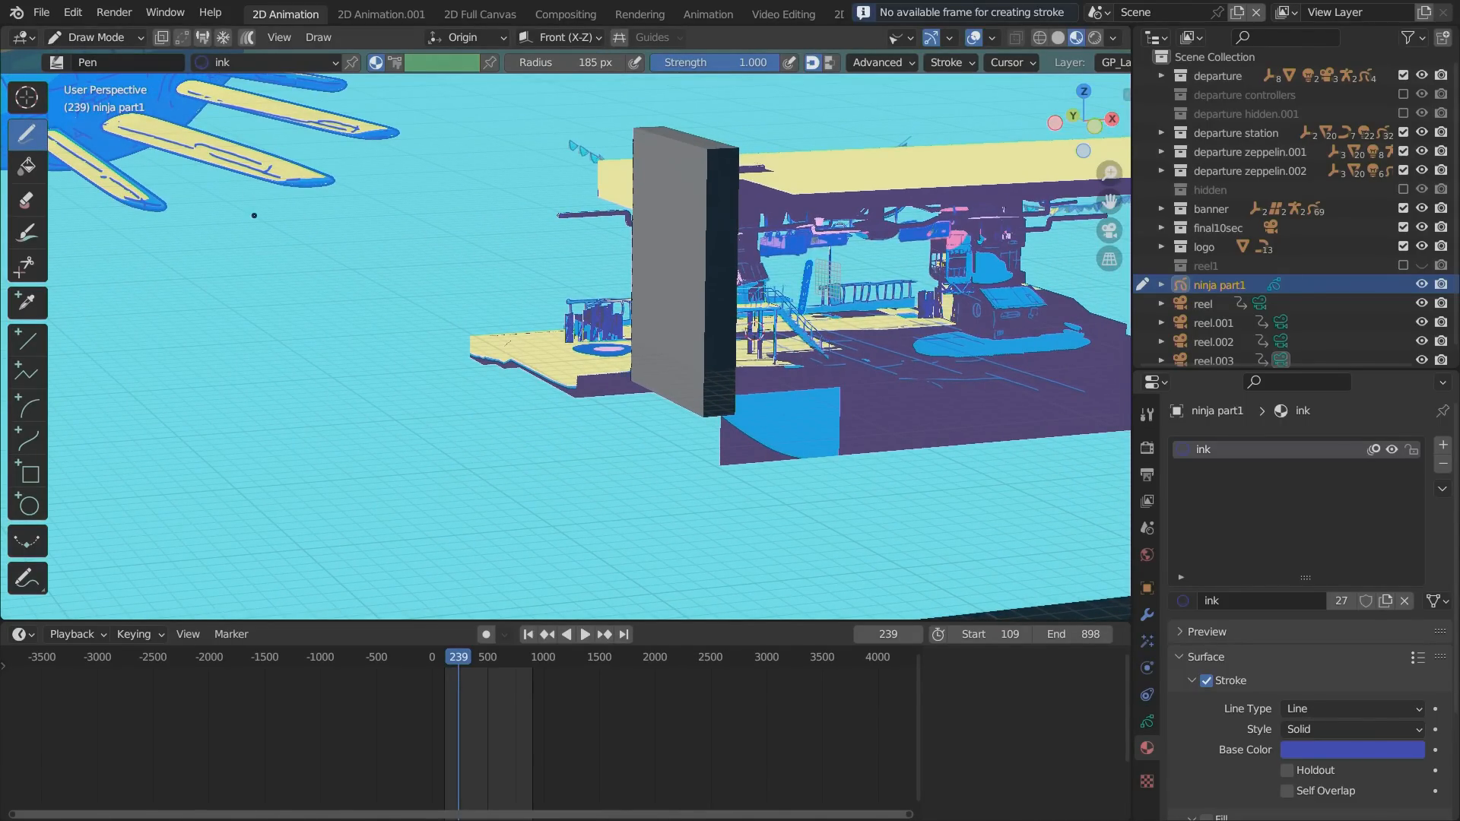
At frame 109, add a layer to ninja part1, place it below GP_Layer and lock GP_Layer.
{"action": "key", "text": "KP_0"}
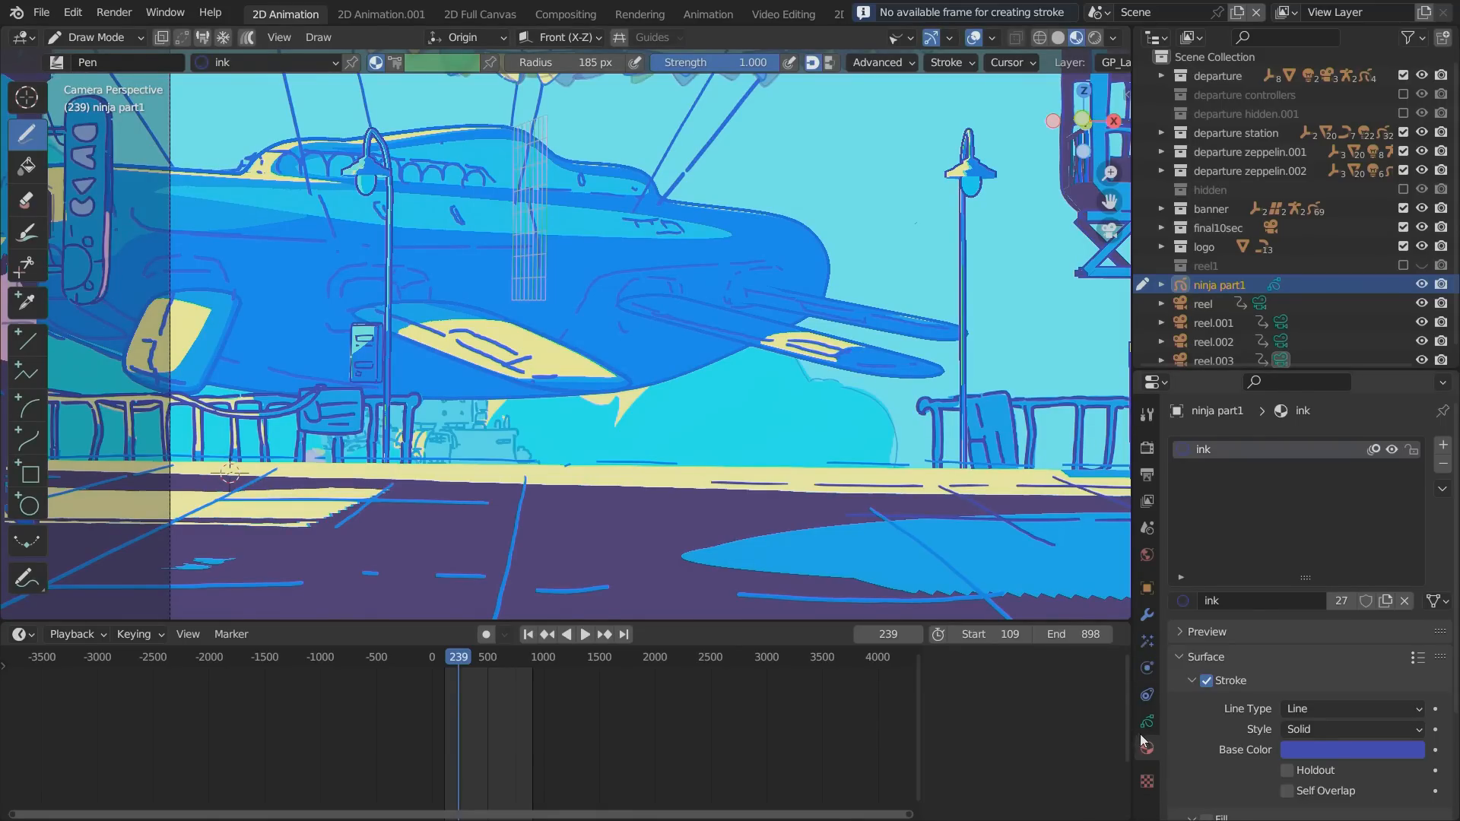
{"action": "left_click", "coordinate": [1146, 722]}
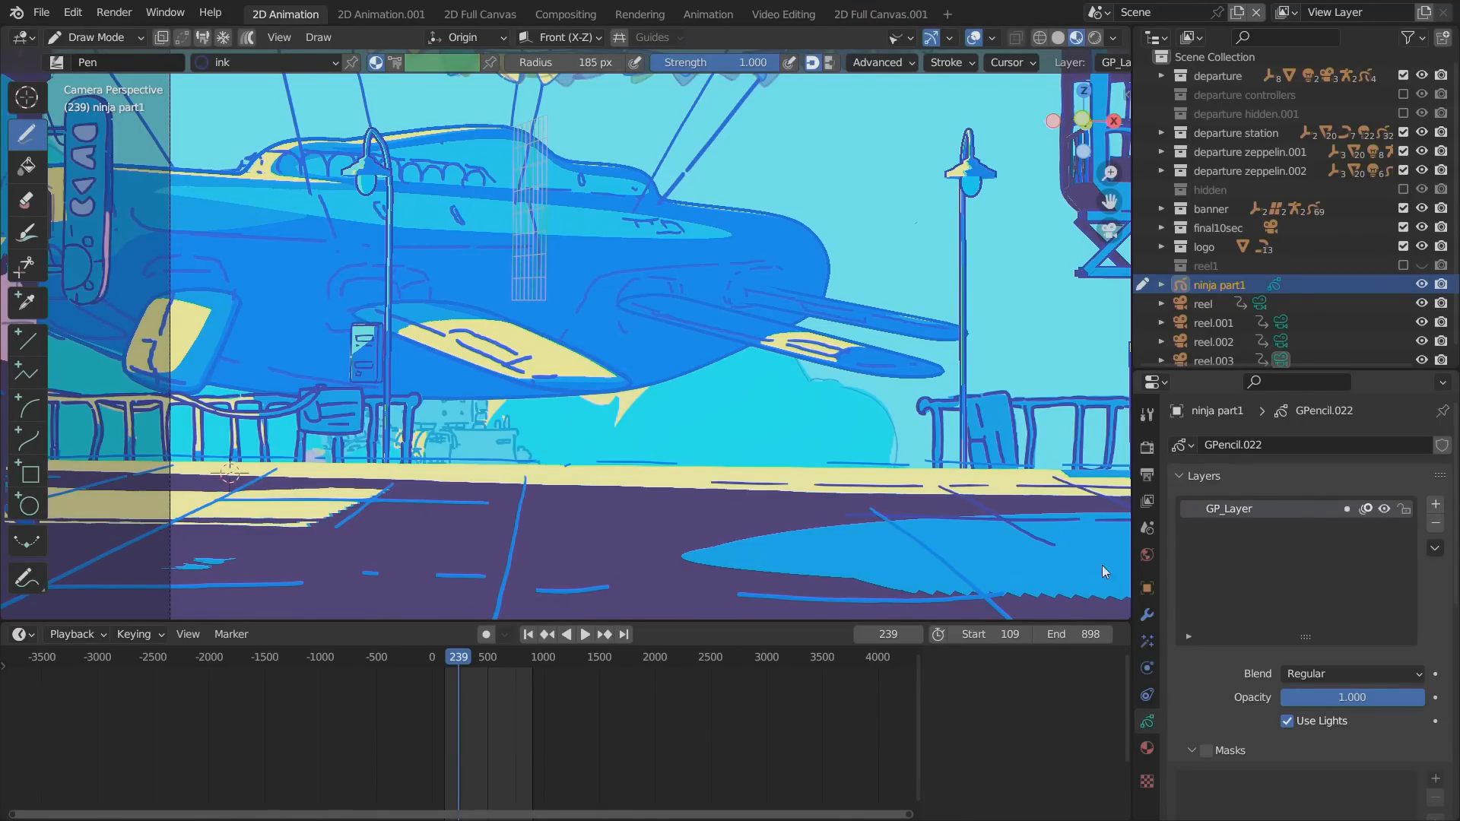
{"action": "left_click", "coordinate": [527, 634]}
{"action": "left_click", "coordinate": [1435, 504]}
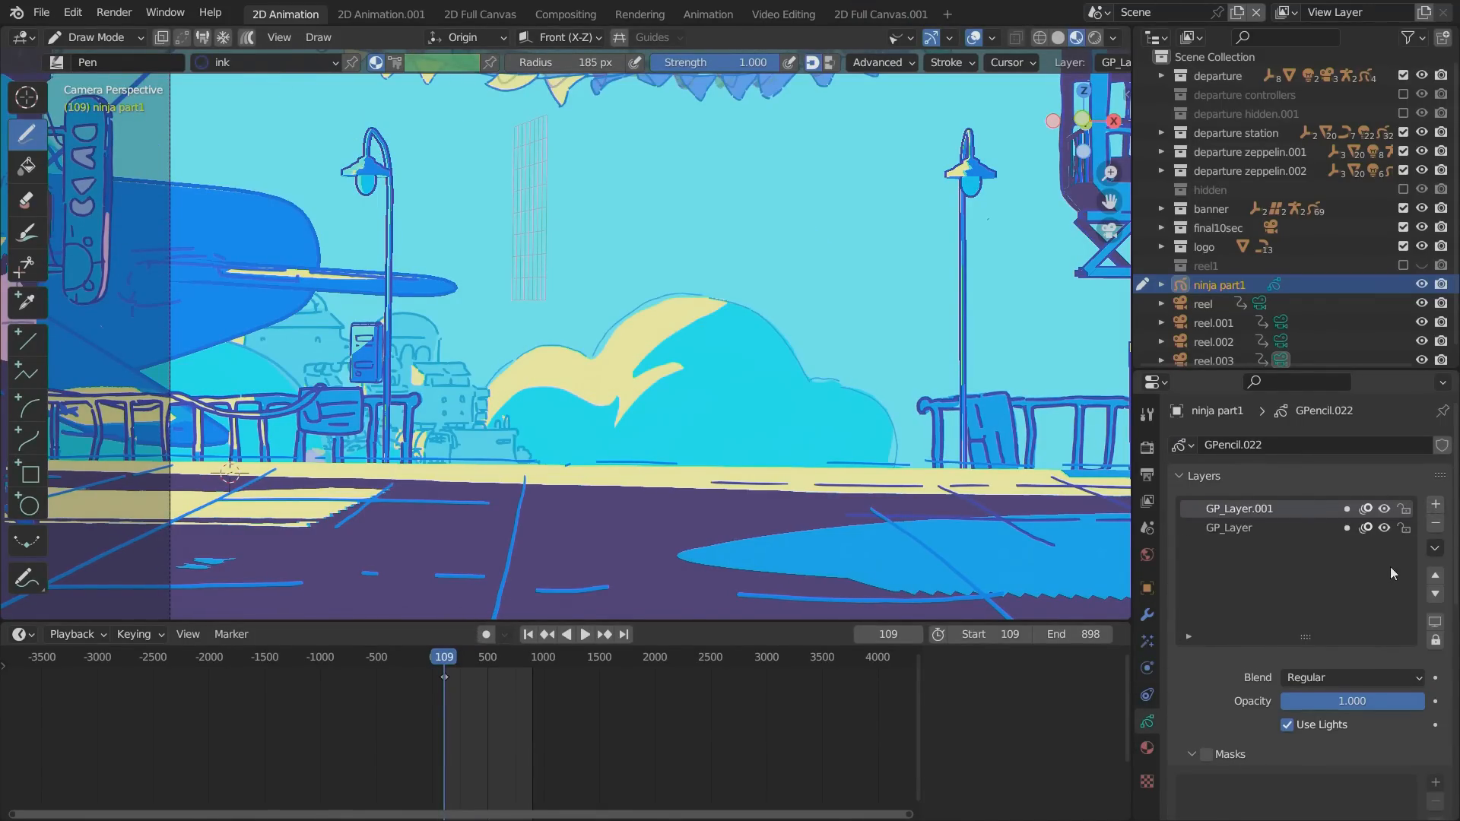
{"action": "left_click", "coordinate": [1435, 594]}
{"action": "left_click", "coordinate": [1404, 509]}
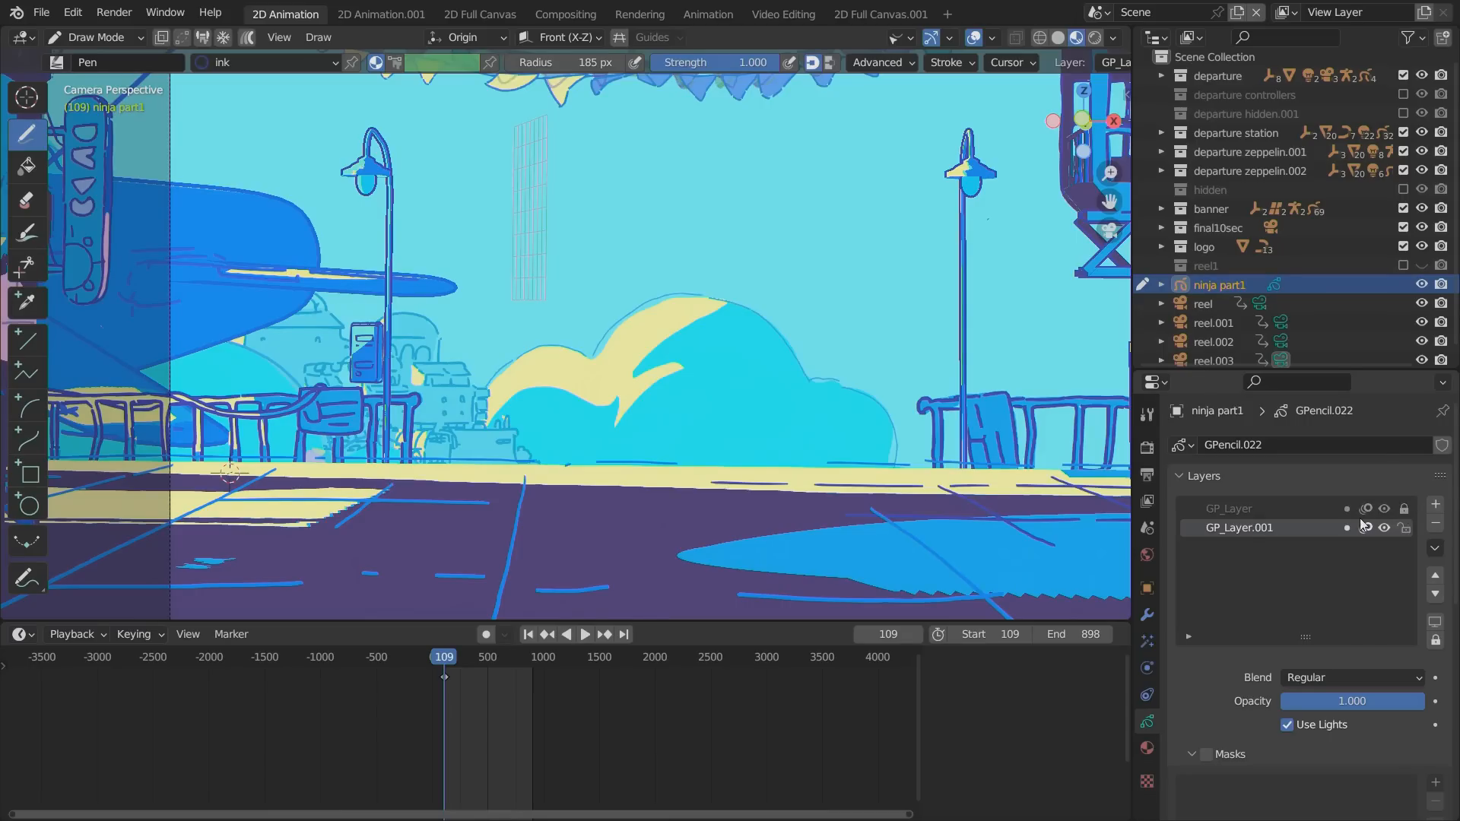
Add a new material named reeeed to ninja part1 and set its stroke base color to a bright red.
{"action": "left_click", "coordinate": [1146, 748]}
{"action": "left_click", "coordinate": [1443, 445]}
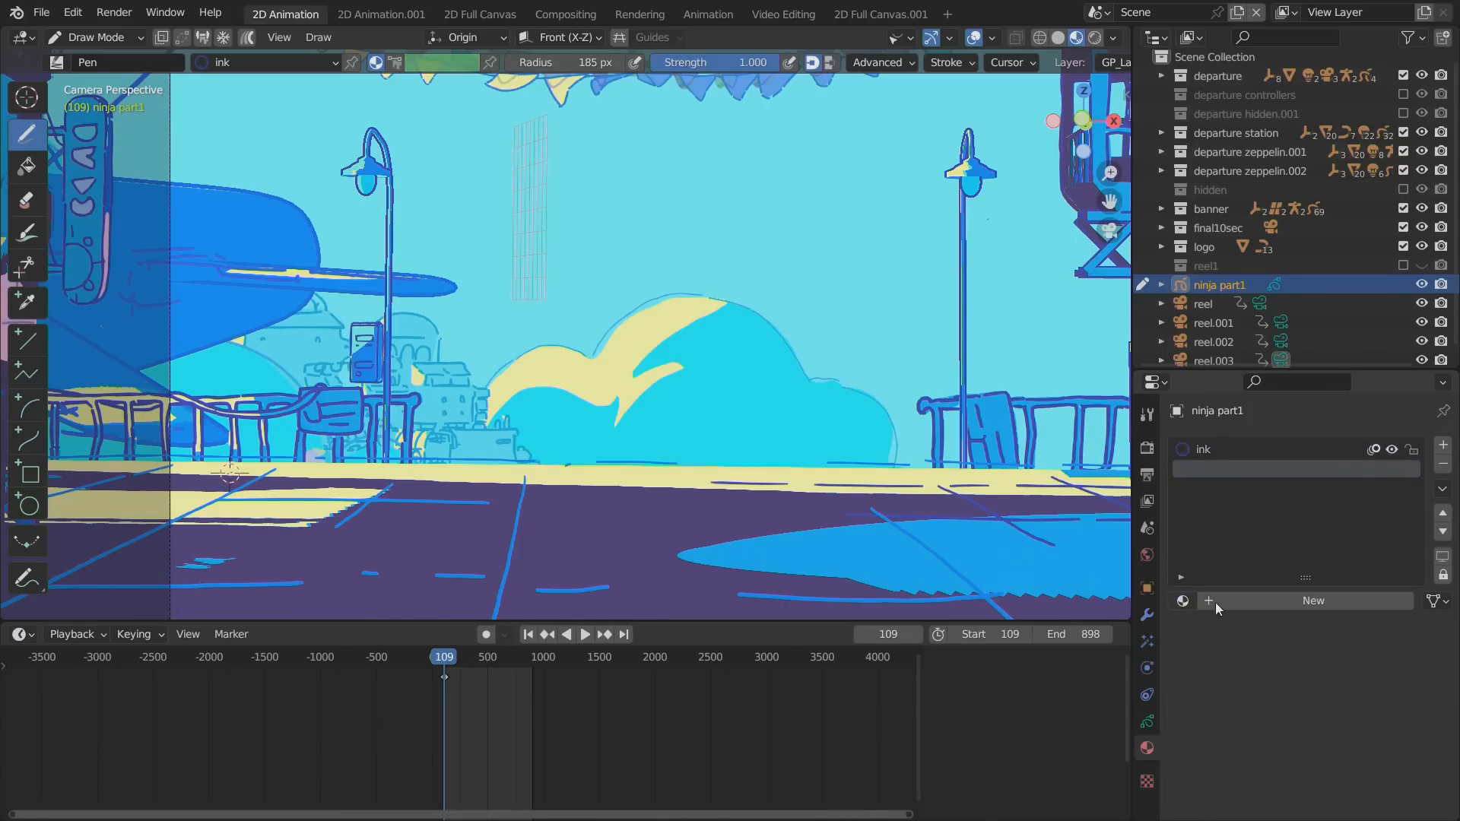
{"action": "left_click", "coordinate": [1215, 600]}
{"action": "type", "text": "reeeed"}
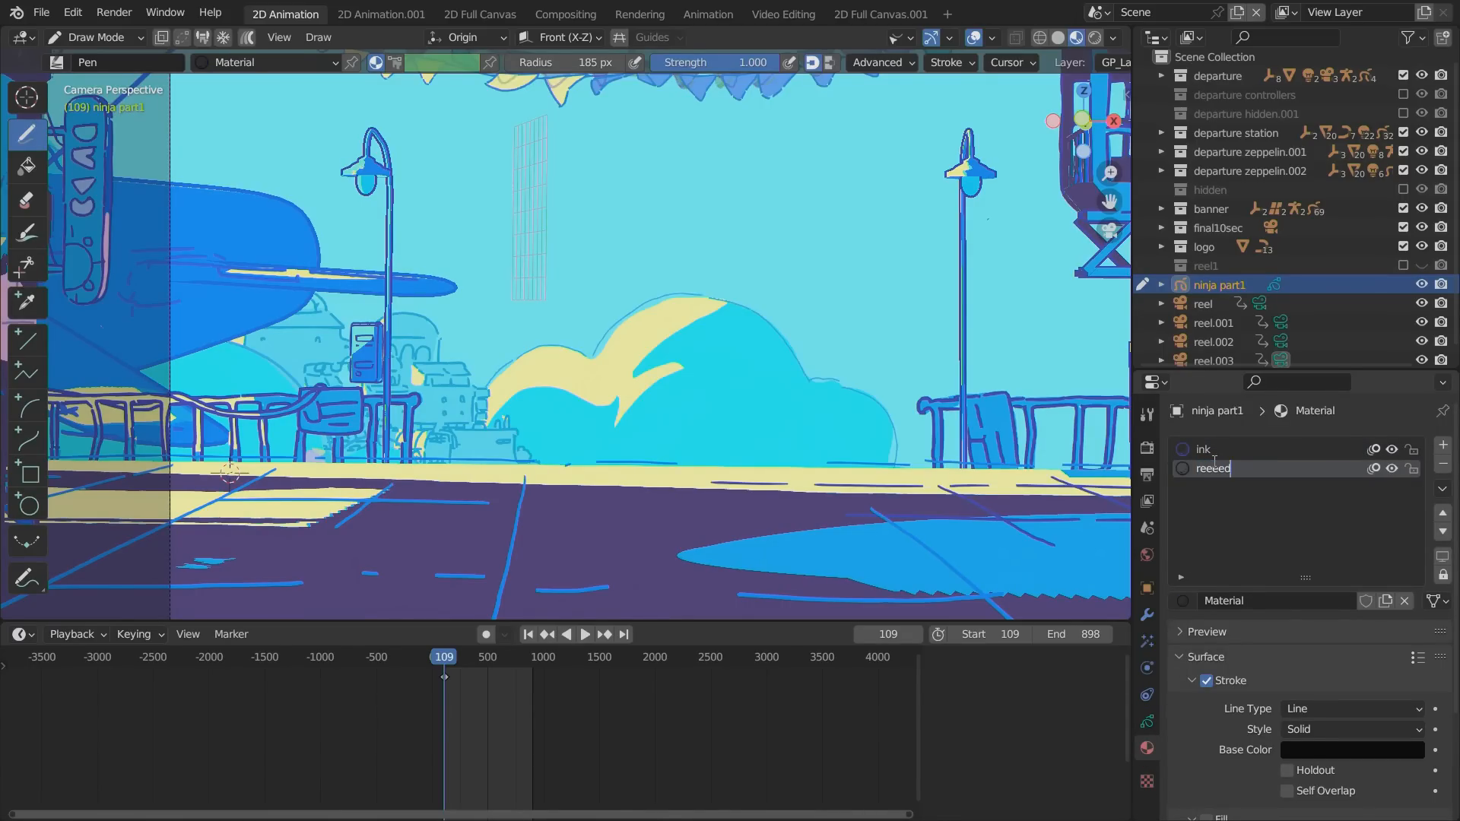
{"action": "left_click", "coordinate": [1302, 750]}
{"action": "left_click", "coordinate": [1307, 752]}
{"action": "left_click_drag", "start_coordinate": [1408, 532], "coordinate": [1411, 461]}
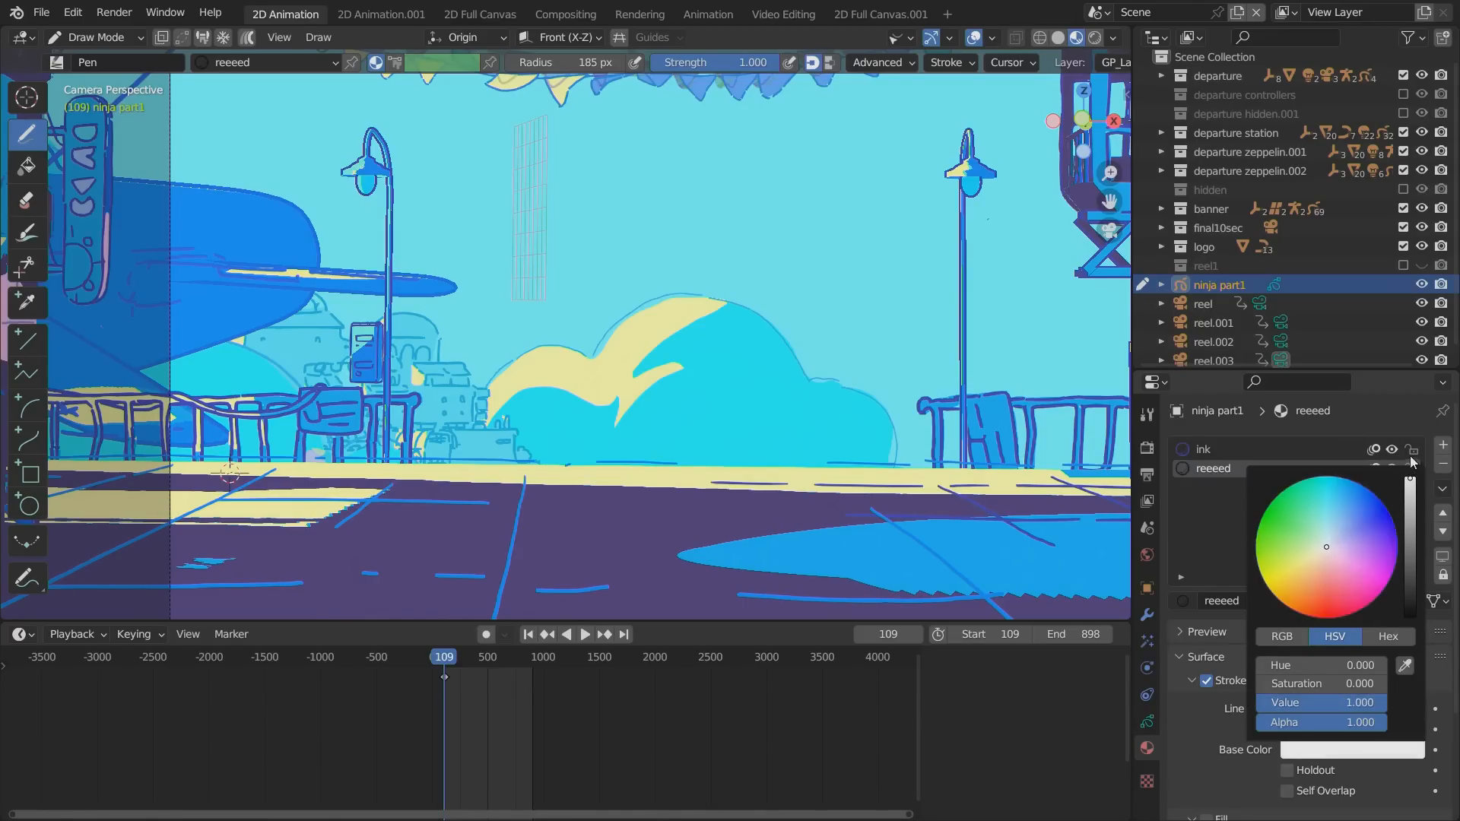
{"action": "left_click_drag", "start_coordinate": [1335, 566], "coordinate": [1335, 615]}
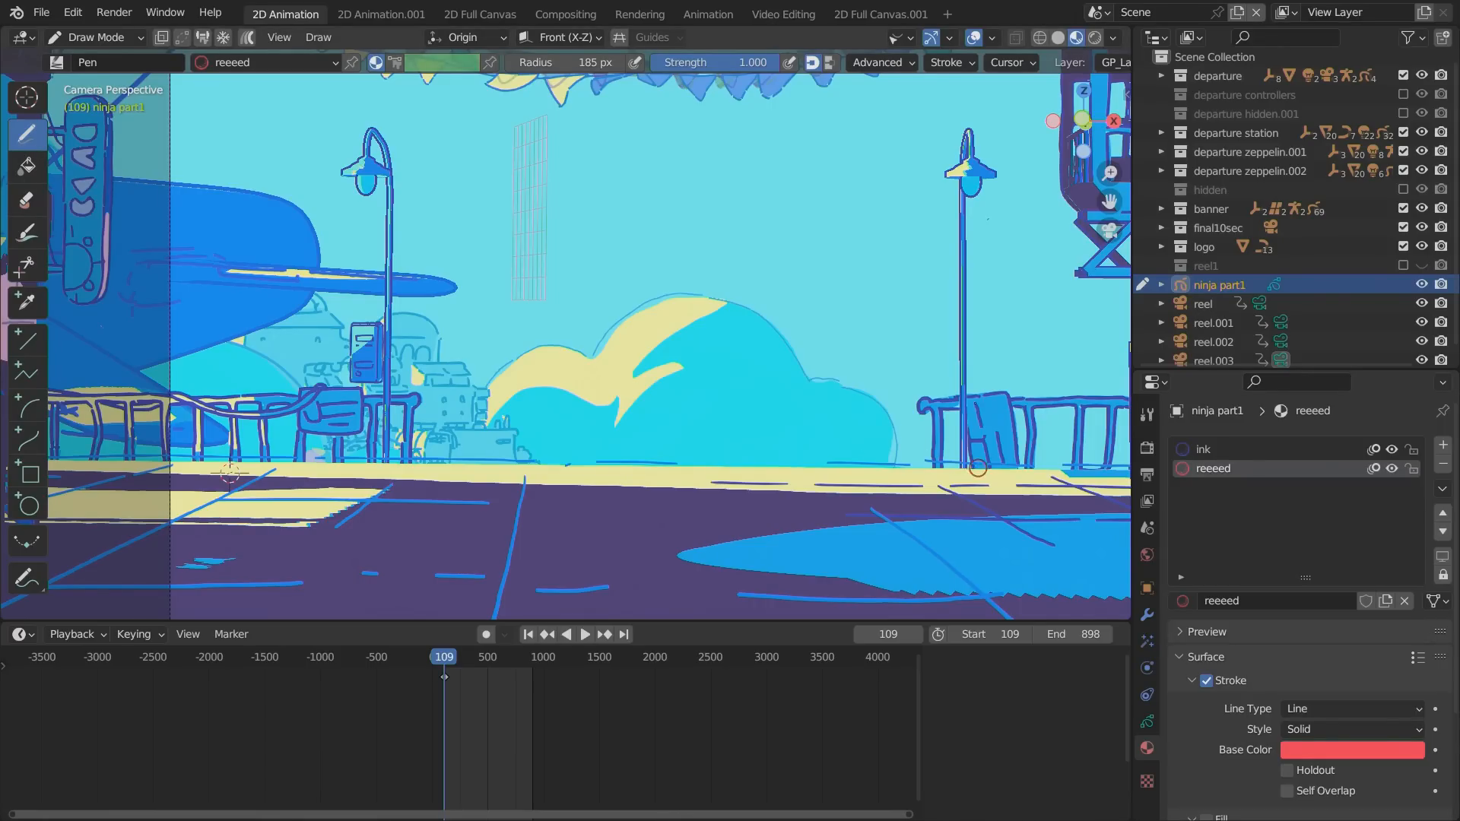
Draw a wavy reeeed stroke from the right street lamp's base to the zeppelin and play the shot.
{"action": "mouse_move", "coordinate": [977, 468]}
{"action": "left_mouse_down"}
{"action": "mouse_move", "coordinate": [593, 390]}
{"action": "mouse_move", "coordinate": [242, 280]}
{"action": "left_mouse_up"}
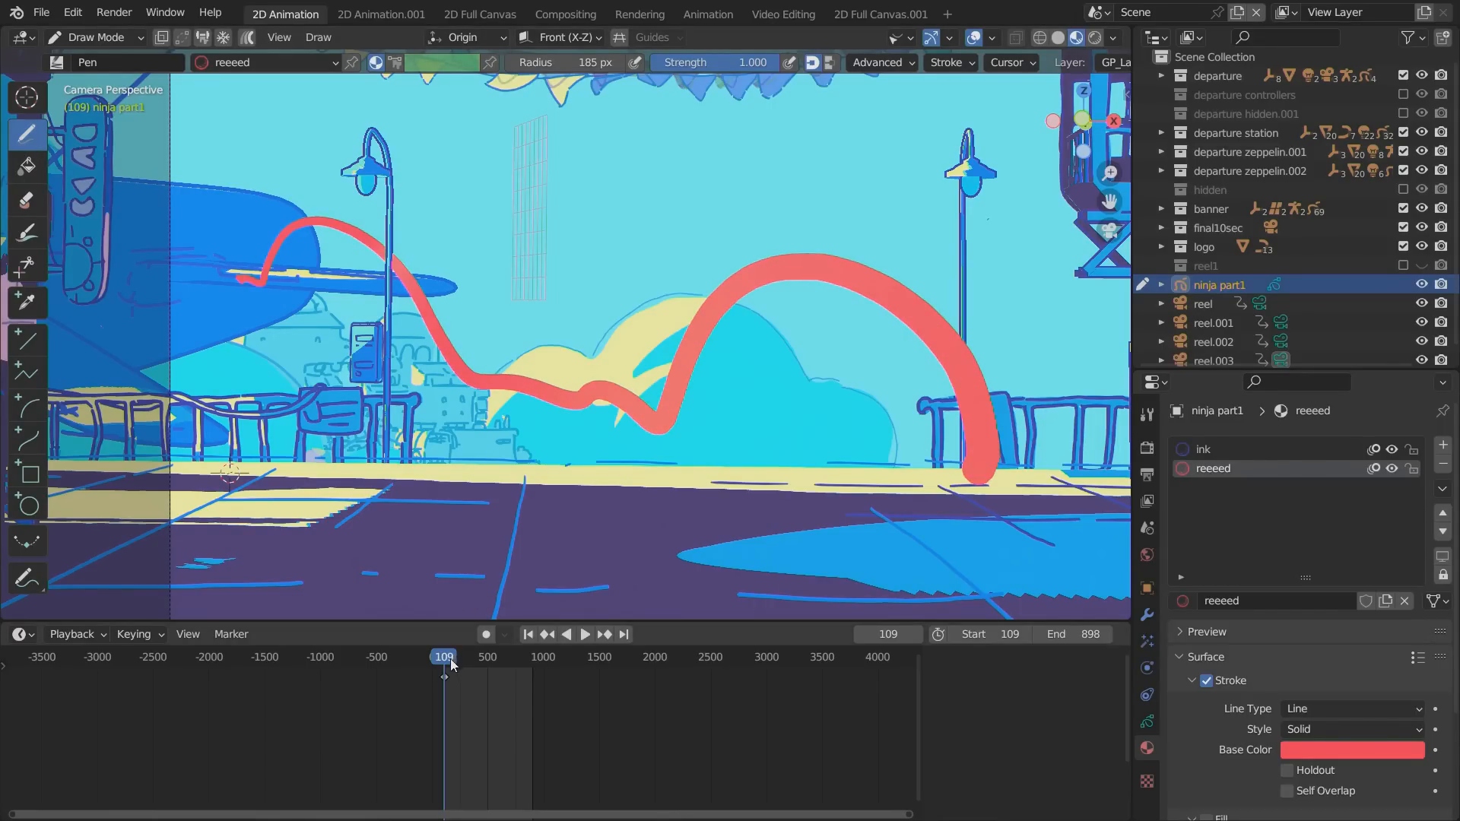
{"action": "key", "text": "space"}
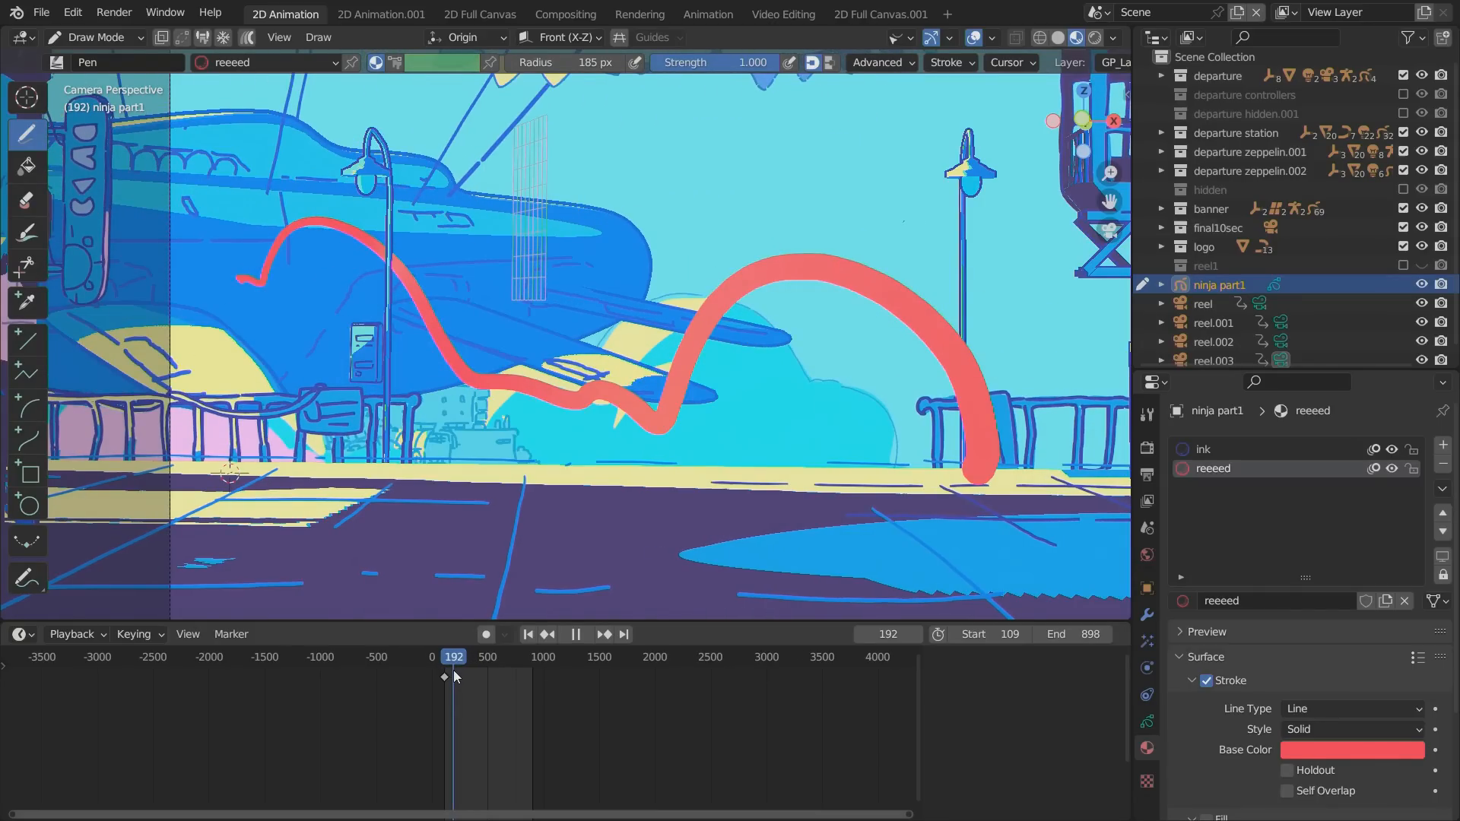
{"action": "left_click_drag", "start_coordinate": [454, 672], "coordinate": [452, 669]}
Erase and redraw the red path as descending bounces toward the right fence, reworking it with the zeppelin at frame 164.
{"action": "mouse_move", "coordinate": [465, 351]}
{"action": "left_mouse_down", "text": "ctrl"}
{"action": "mouse_move", "coordinate": [467, 431]}
{"action": "mouse_move", "coordinate": [721, 476]}
{"action": "mouse_move", "coordinate": [868, 330]}
{"action": "mouse_move", "coordinate": [776, 293]}
{"action": "left_mouse_up", "text": "ctrl"}
{"action": "mouse_move", "coordinate": [433, 328]}
{"action": "left_mouse_down"}
{"action": "mouse_move", "coordinate": [473, 424]}
{"action": "mouse_move", "coordinate": [916, 466]}
{"action": "left_mouse_up"}
{"action": "key", "text": "space"}
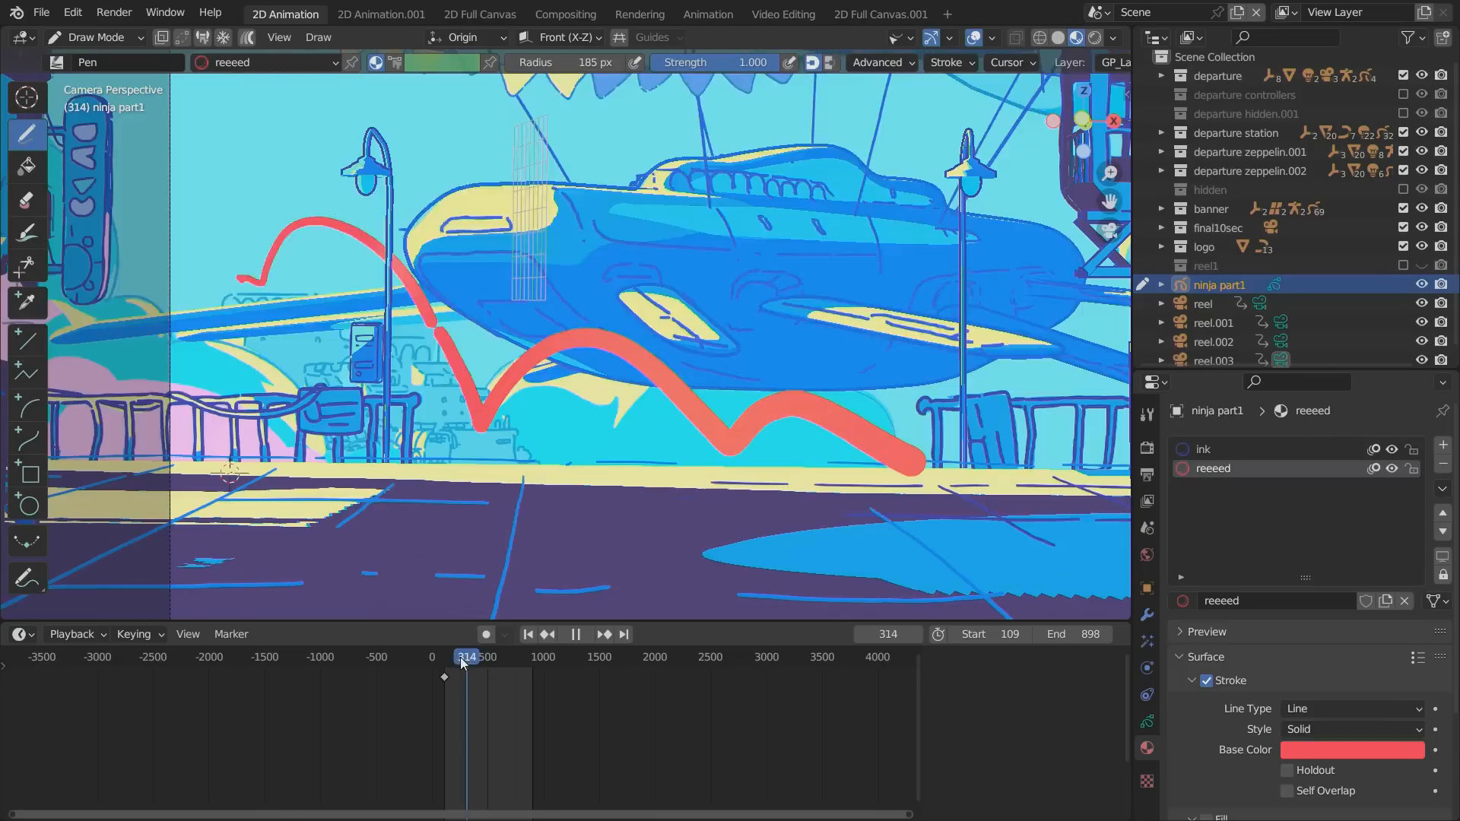
{"action": "left_click_drag", "start_coordinate": [453, 663], "coordinate": [451, 663]}
{"action": "mouse_move", "coordinate": [356, 273]}
{"action": "left_mouse_down", "text": "ctrl"}
{"action": "mouse_move", "coordinate": [438, 388]}
{"action": "mouse_move", "coordinate": [656, 398]}
{"action": "mouse_move", "coordinate": [728, 381]}
{"action": "mouse_move", "coordinate": [768, 449]}
{"action": "mouse_move", "coordinate": [549, 421]}
{"action": "mouse_move", "coordinate": [461, 349]}
{"action": "mouse_move", "coordinate": [475, 279]}
{"action": "mouse_move", "coordinate": [681, 378]}
{"action": "mouse_move", "coordinate": [707, 456]}
{"action": "mouse_move", "coordinate": [897, 465]}
{"action": "mouse_move", "coordinate": [1051, 508]}
{"action": "left_mouse_up", "text": "ctrl"}
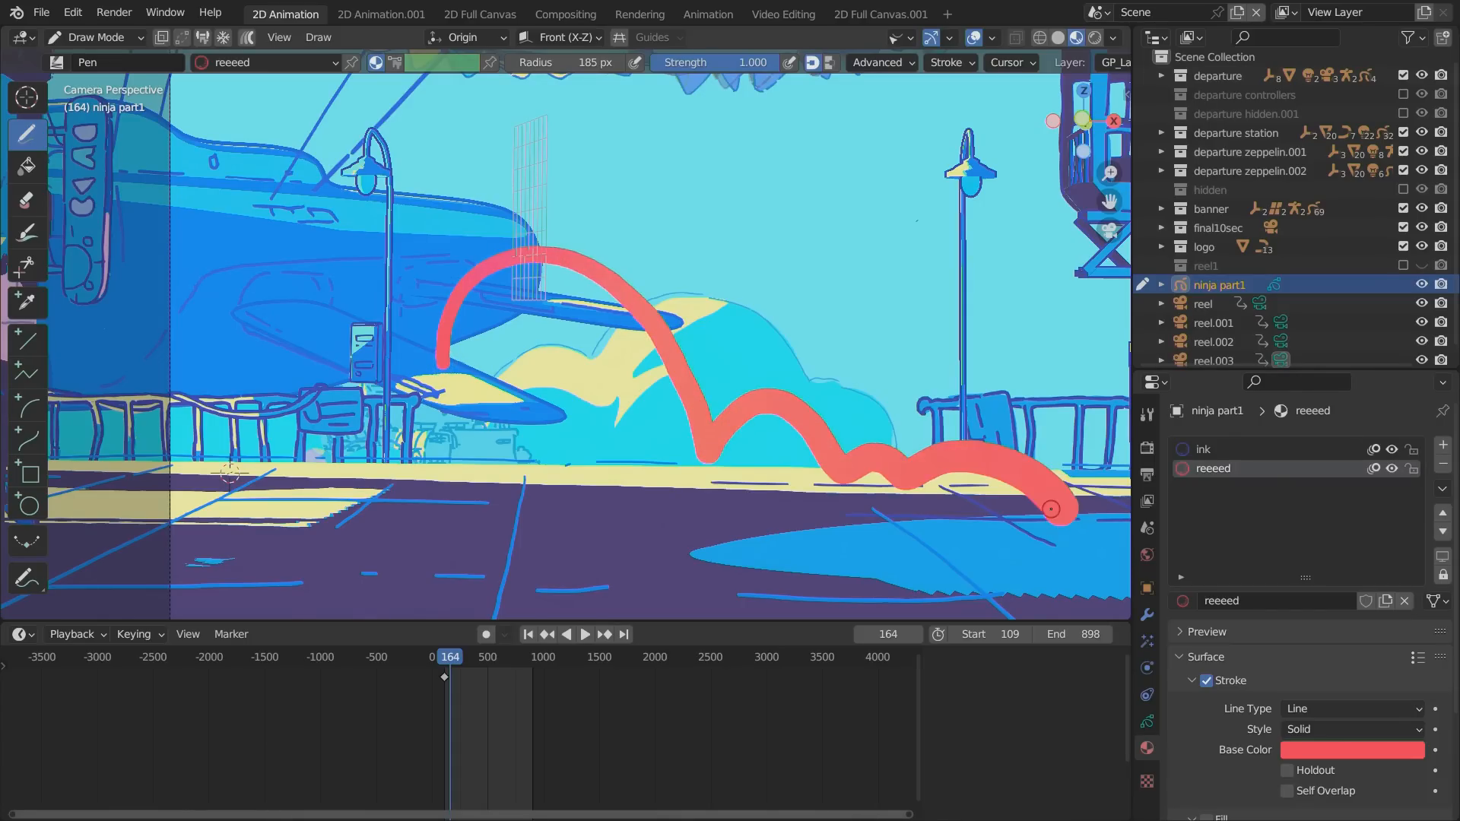
Redraw the red bouncing path in the scene's perspective view, arcing from the zeppelin's wing onto the station platform.
{"action": "left_click_drag", "start_coordinate": [335, 503], "coordinate": [483, 498], "text": "alt"}
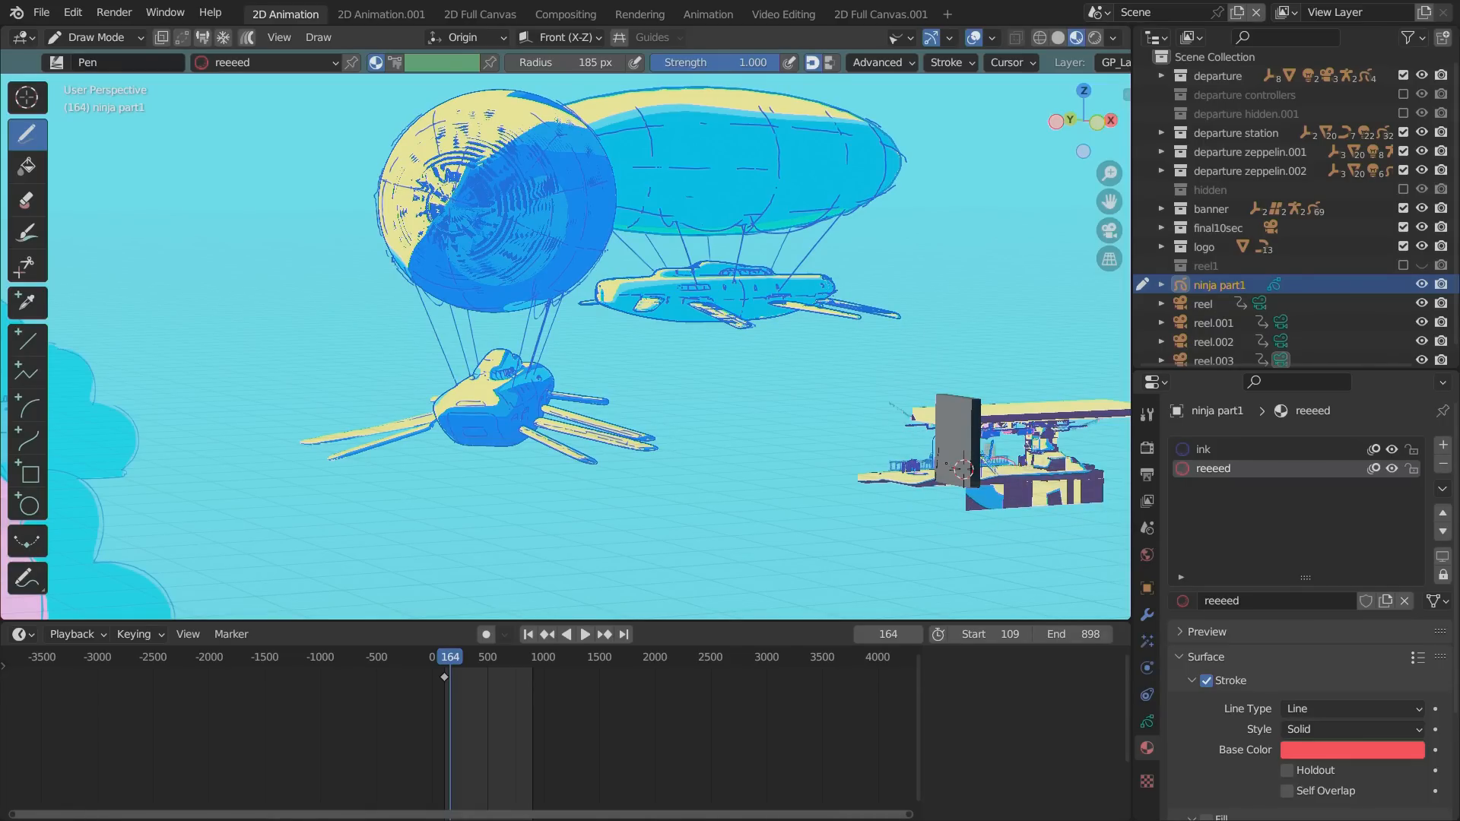
{"action": "left_click_drag", "start_coordinate": [495, 485], "coordinate": [443, 482], "text": "alt"}
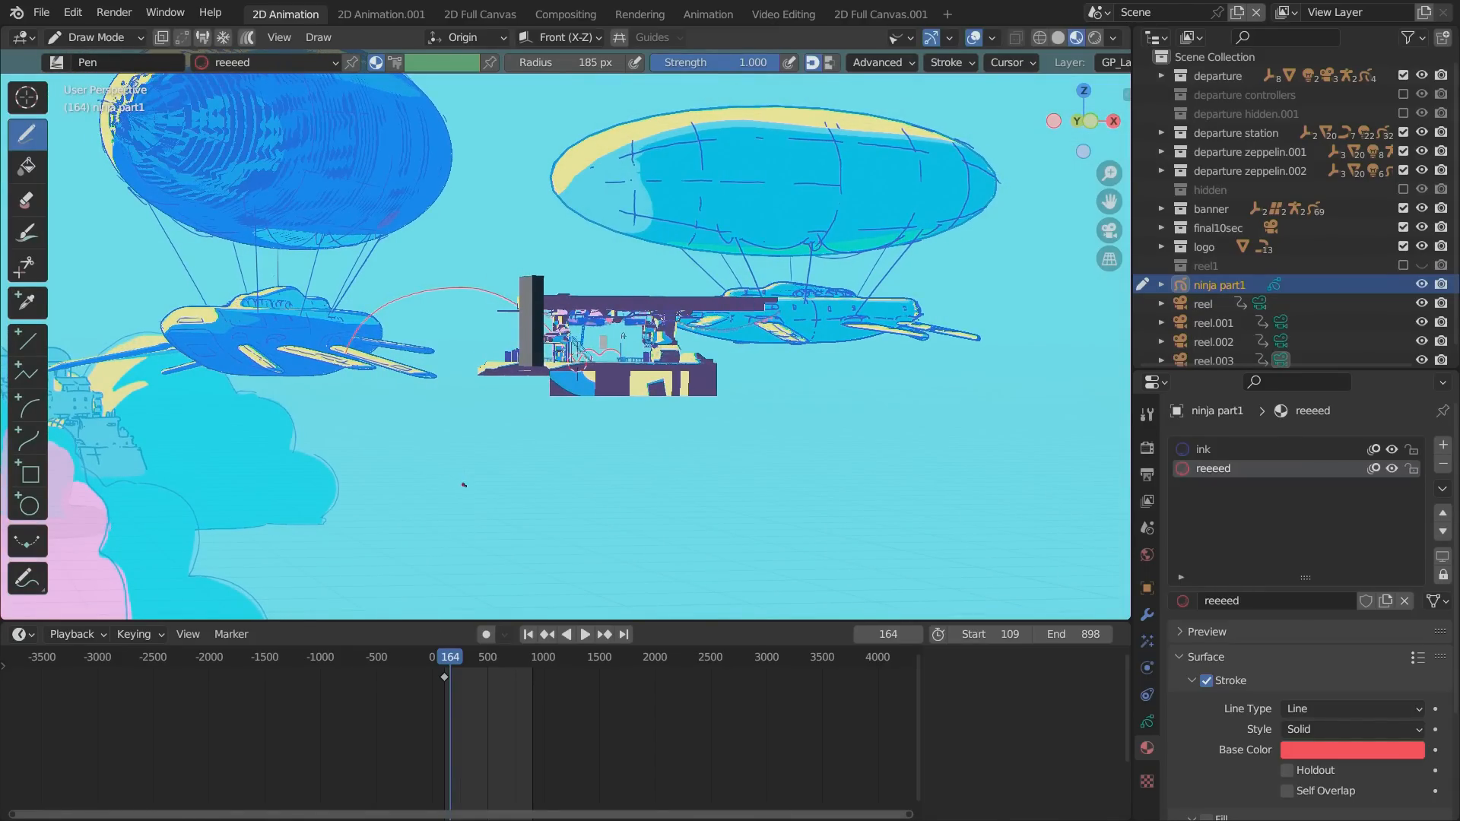
{"action": "key", "text": "KP_0"}
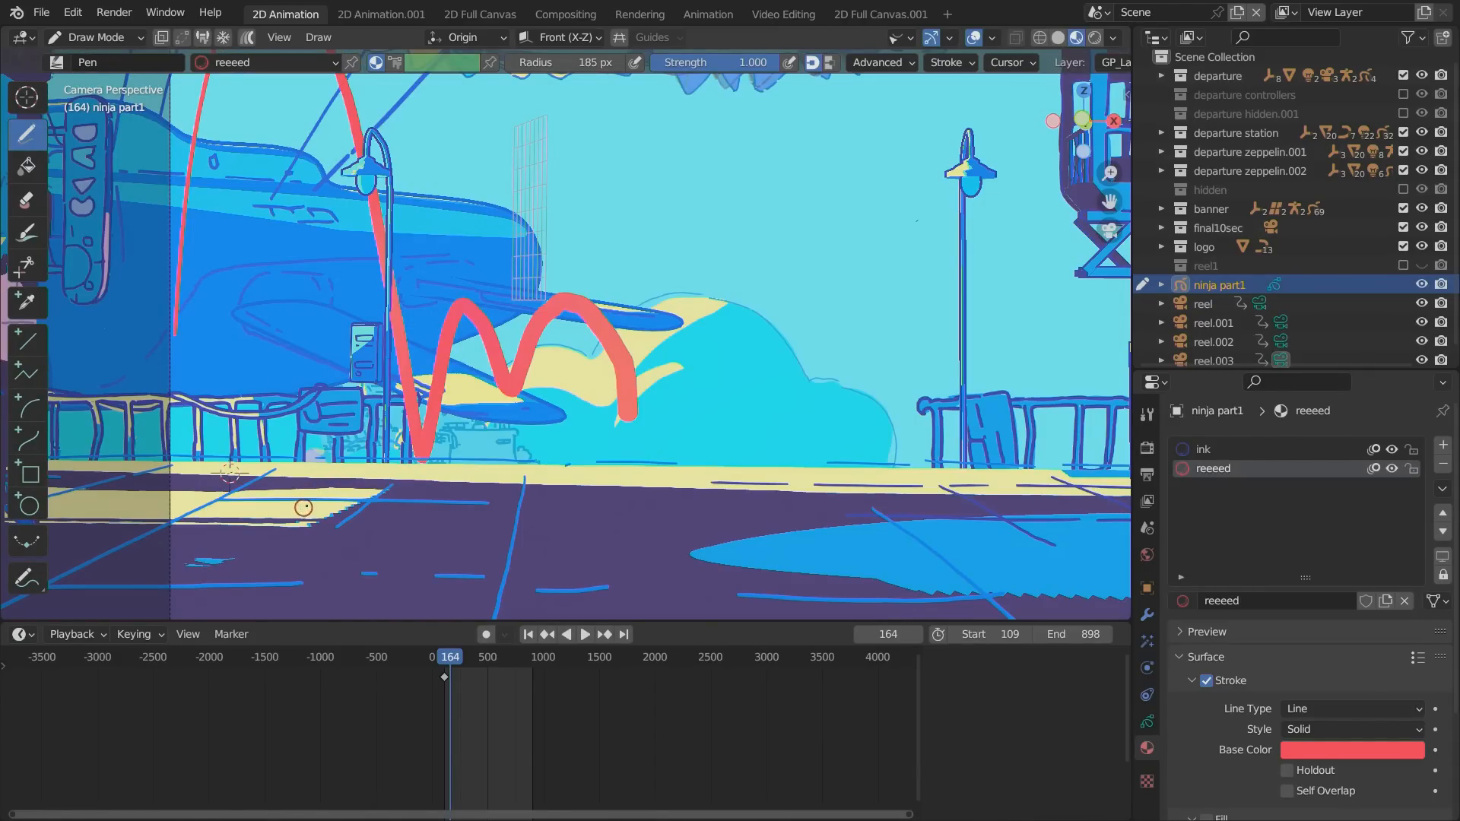
In Object Mode, move ninja part1 along the global X axis and rotate it slightly around the global Z axis.
{"action": "left_click", "coordinate": [95, 37]}
{"action": "left_click", "coordinate": [95, 57]}
{"action": "key", "text": "g"}
{"action": "key", "text": "x"}
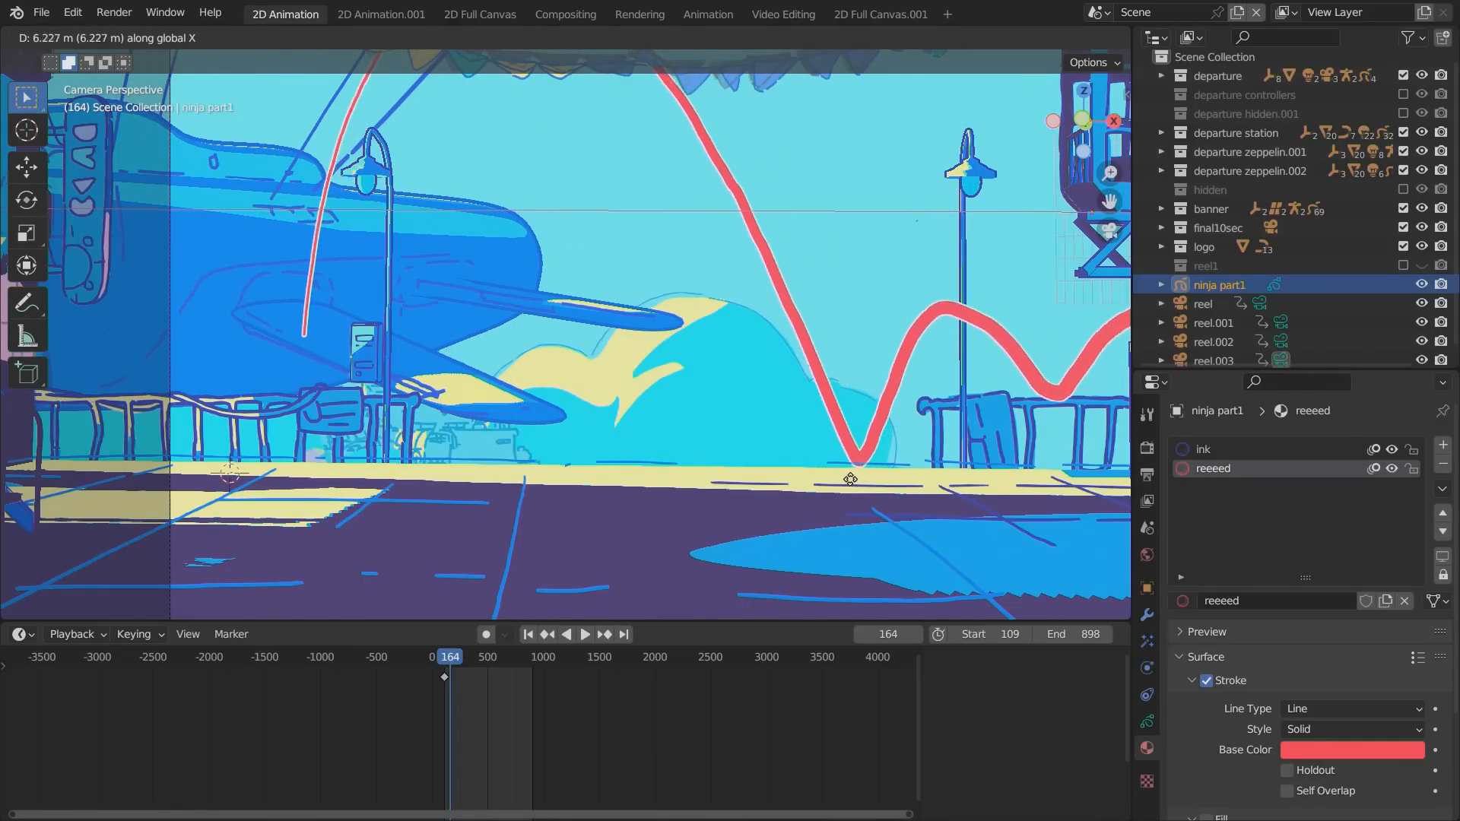
{"action": "left_click", "coordinate": [802, 477]}
{"action": "key", "text": "r"}
{"action": "key", "text": "x"}
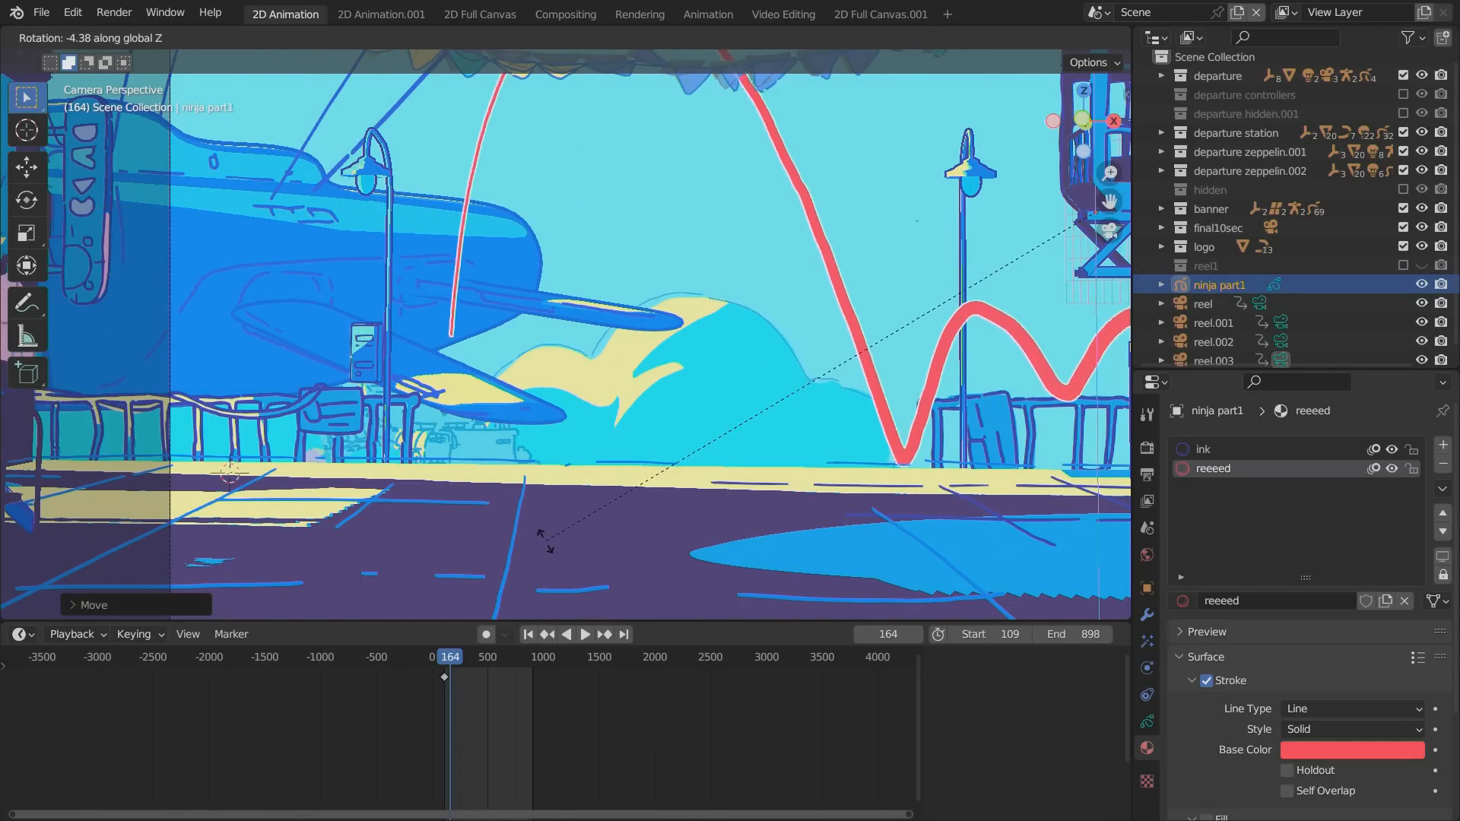
{"action": "left_click", "coordinate": [603, 517]}
Move ninja part1 back along the global X axis so its bounces end near the right street lamp, and rotate it around Z.
{"action": "key", "text": "g"}
{"action": "key", "text": "x"}
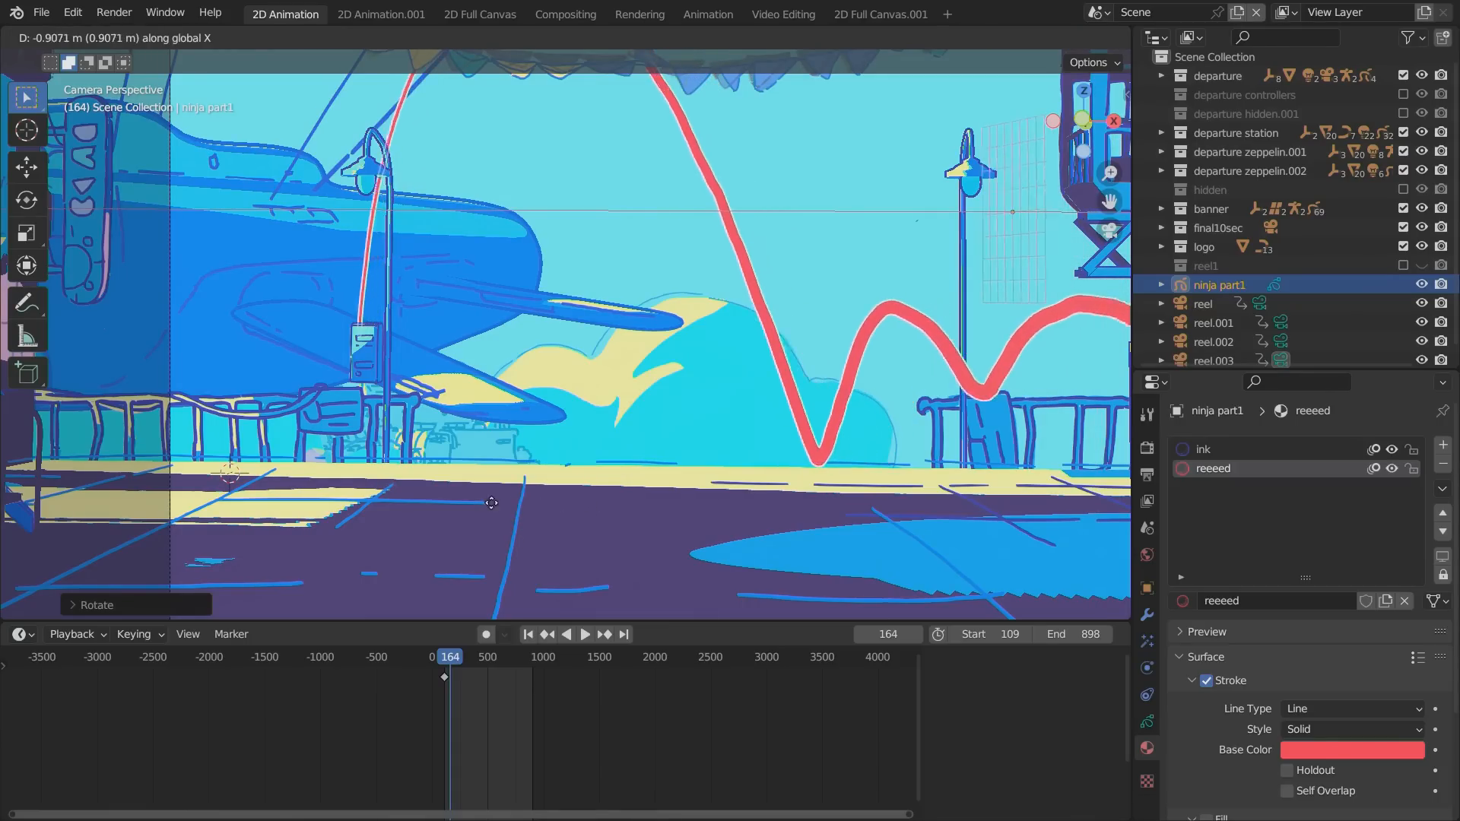
{"action": "left_click", "coordinate": [377, 491]}
{"action": "key", "text": "r"}
{"action": "key", "text": "z"}
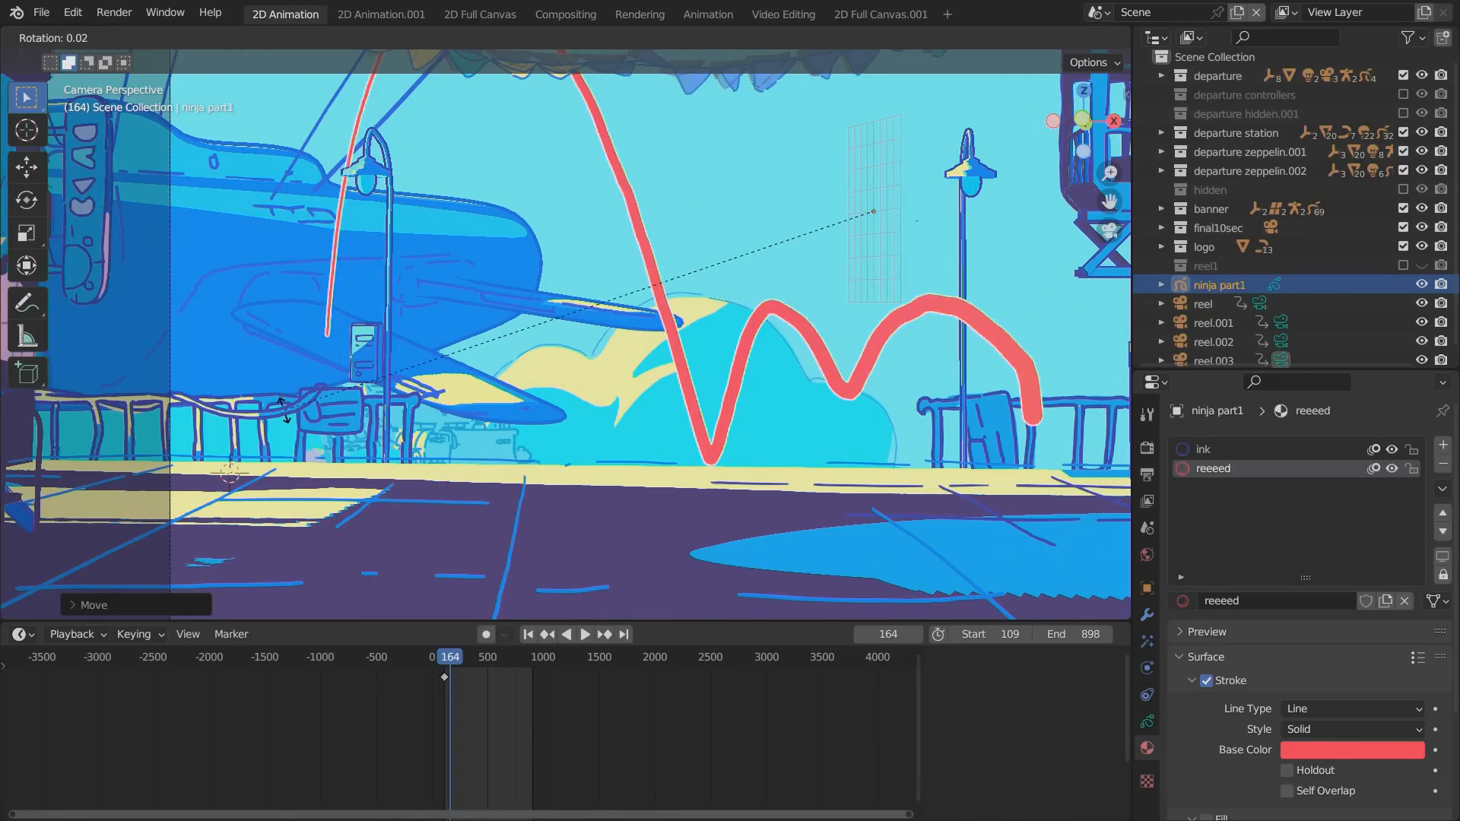
{"action": "left_click", "coordinate": [277, 450]}
Return ninja part1 to Draw Mode.
{"action": "left_click_drag", "start_coordinate": [275, 470], "coordinate": [491, 546], "text": "alt"}
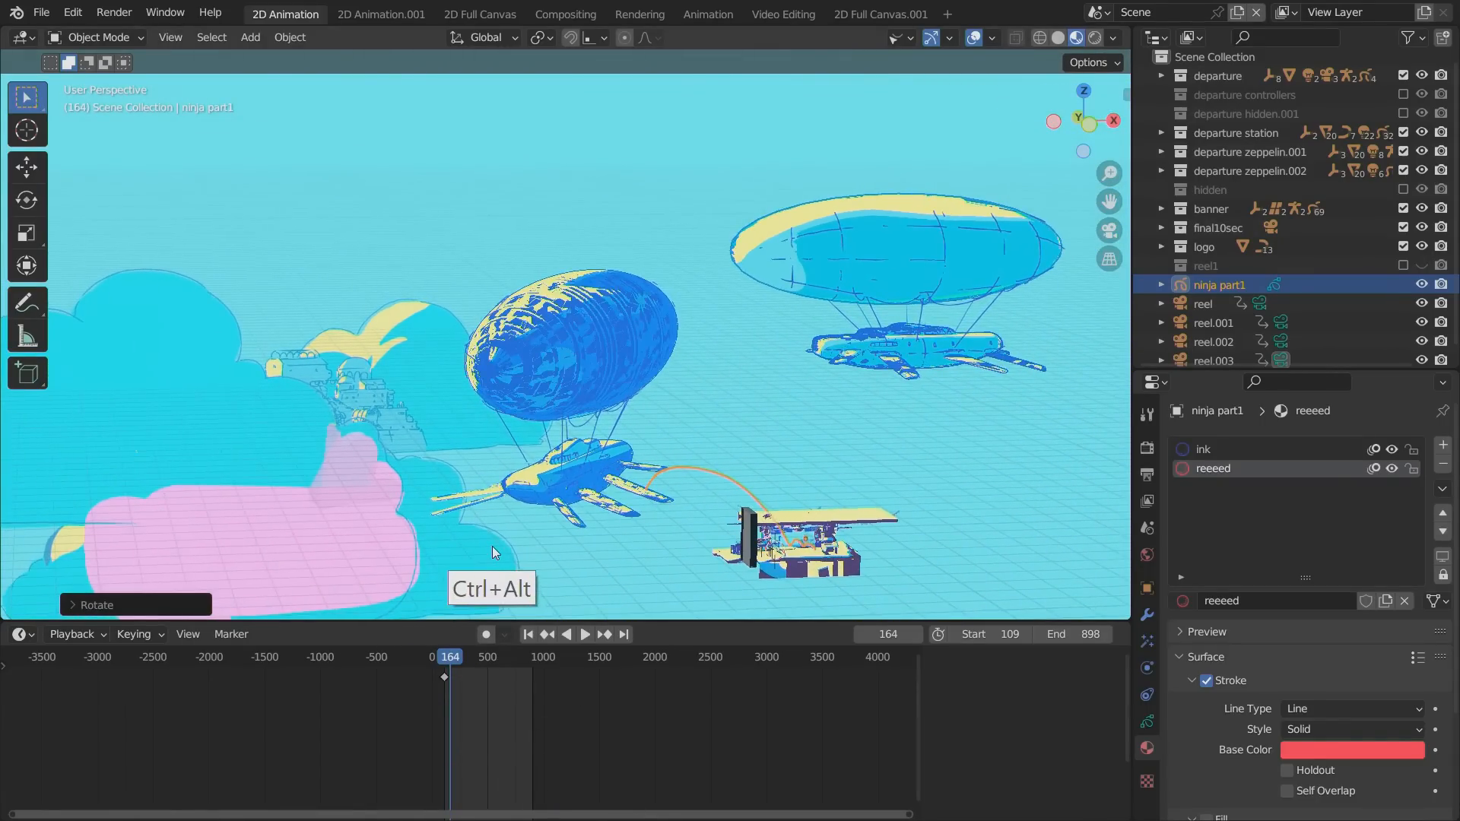
{"action": "key", "text": "KP_0"}
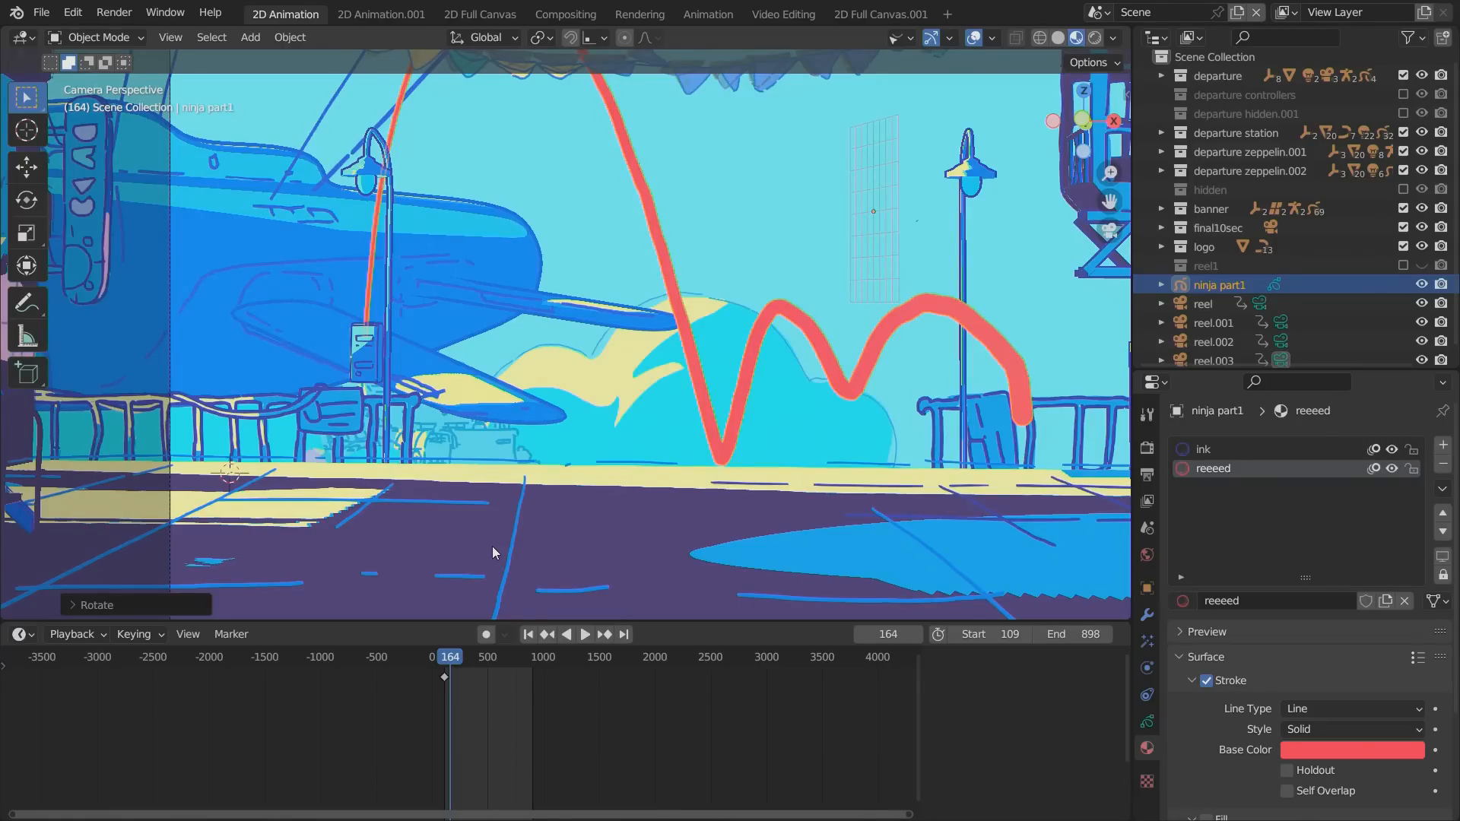
{"action": "left_click", "coordinate": [98, 37]}
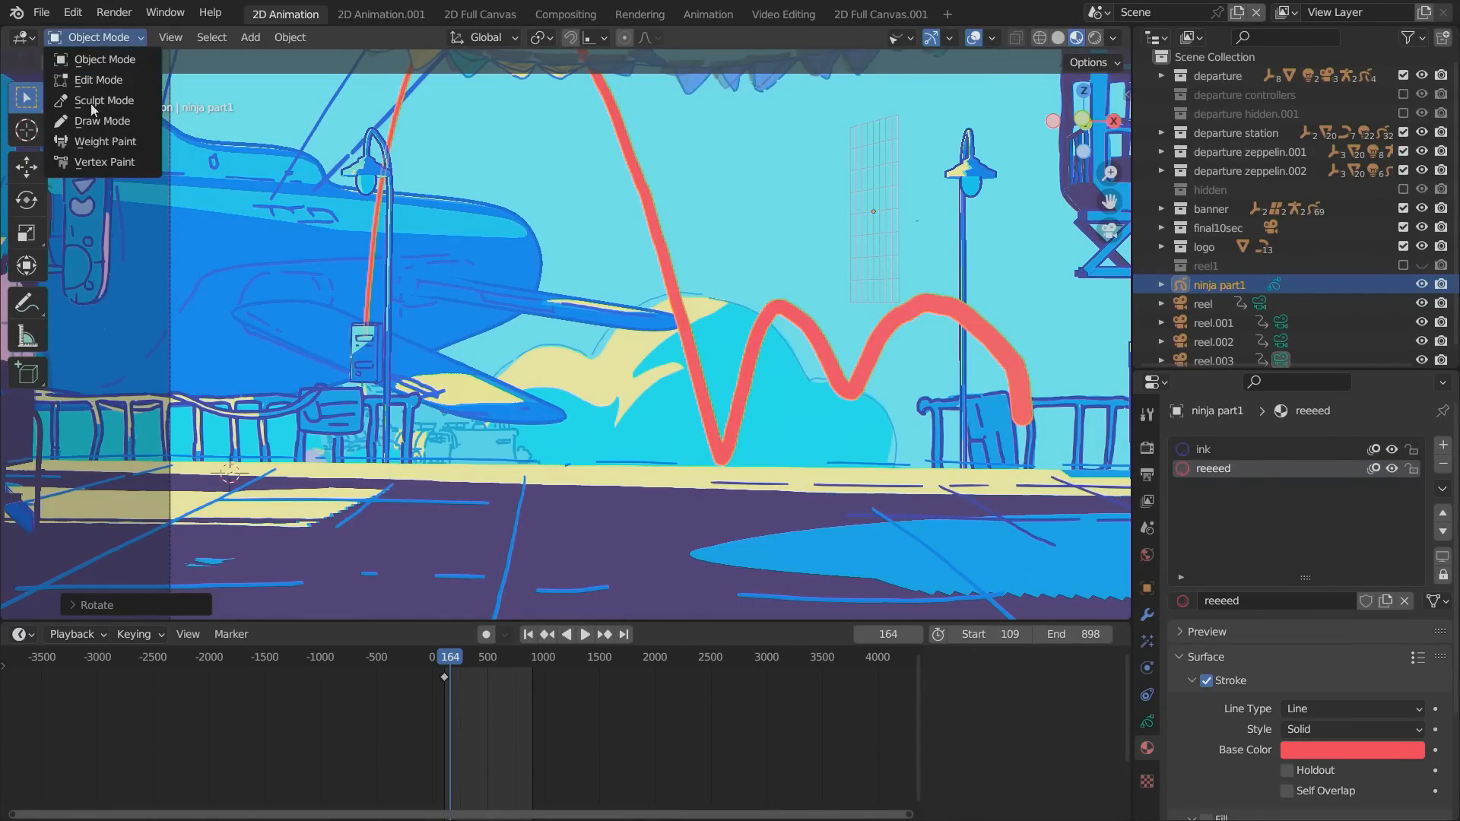
{"action": "left_click", "coordinate": [87, 117]}
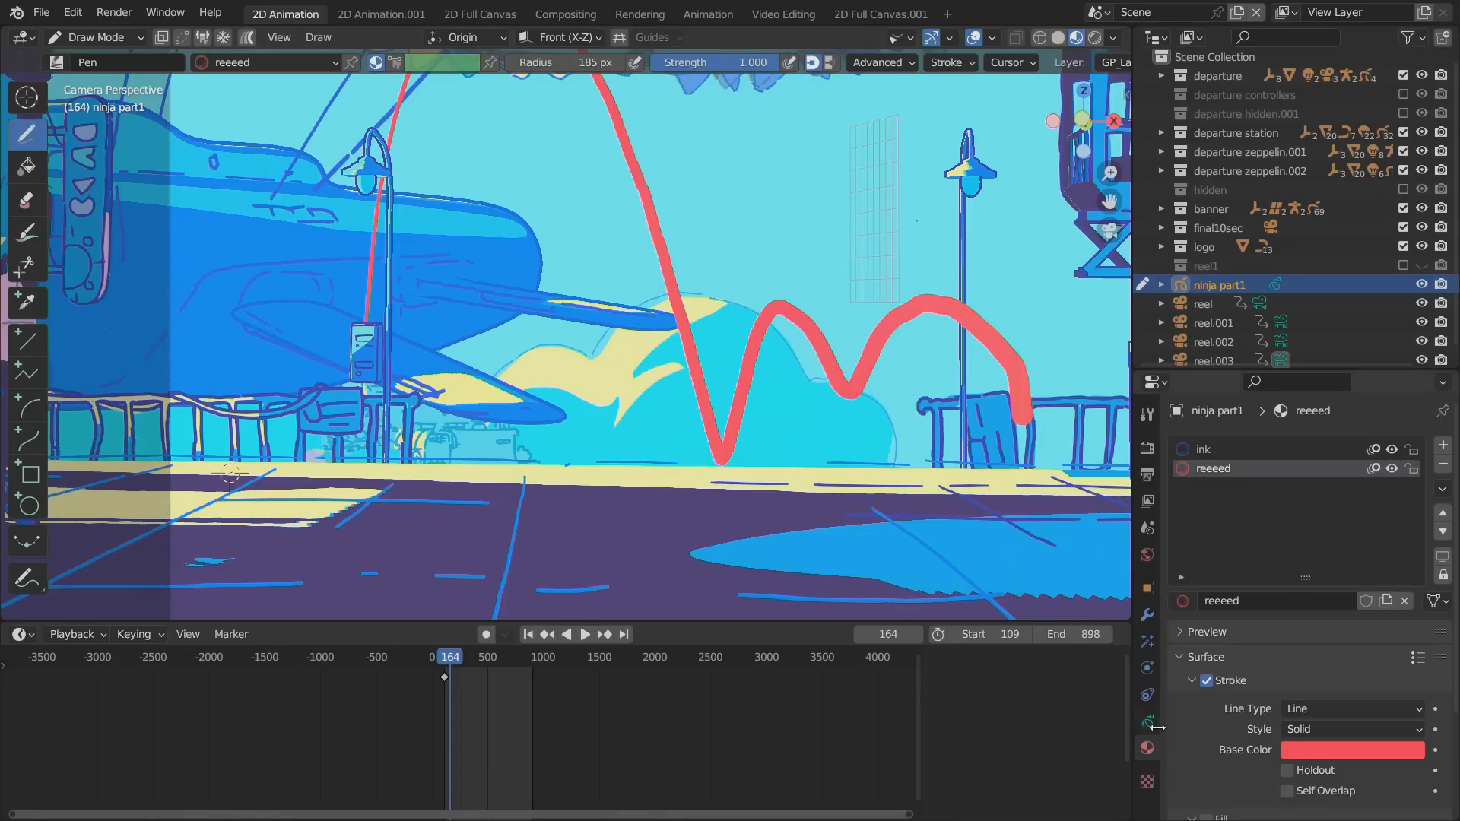
Make ink the active material and add a new layer above GP_Layer.001 in ninja part1, staying in Draw Mode.
{"action": "left_click", "coordinate": [1202, 449]}
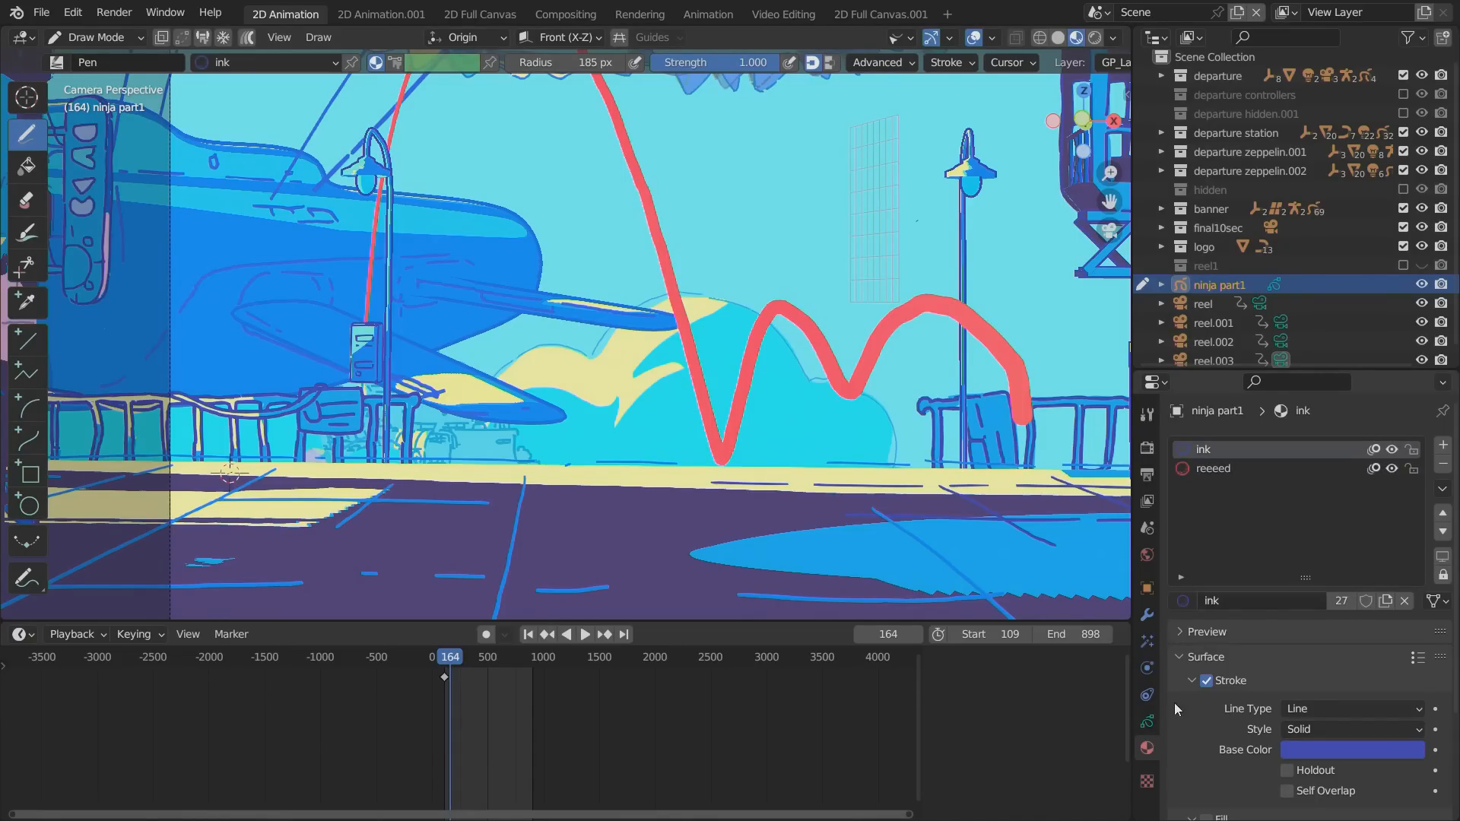
{"action": "left_click", "coordinate": [1147, 721]}
{"action": "left_click", "coordinate": [1287, 726]}
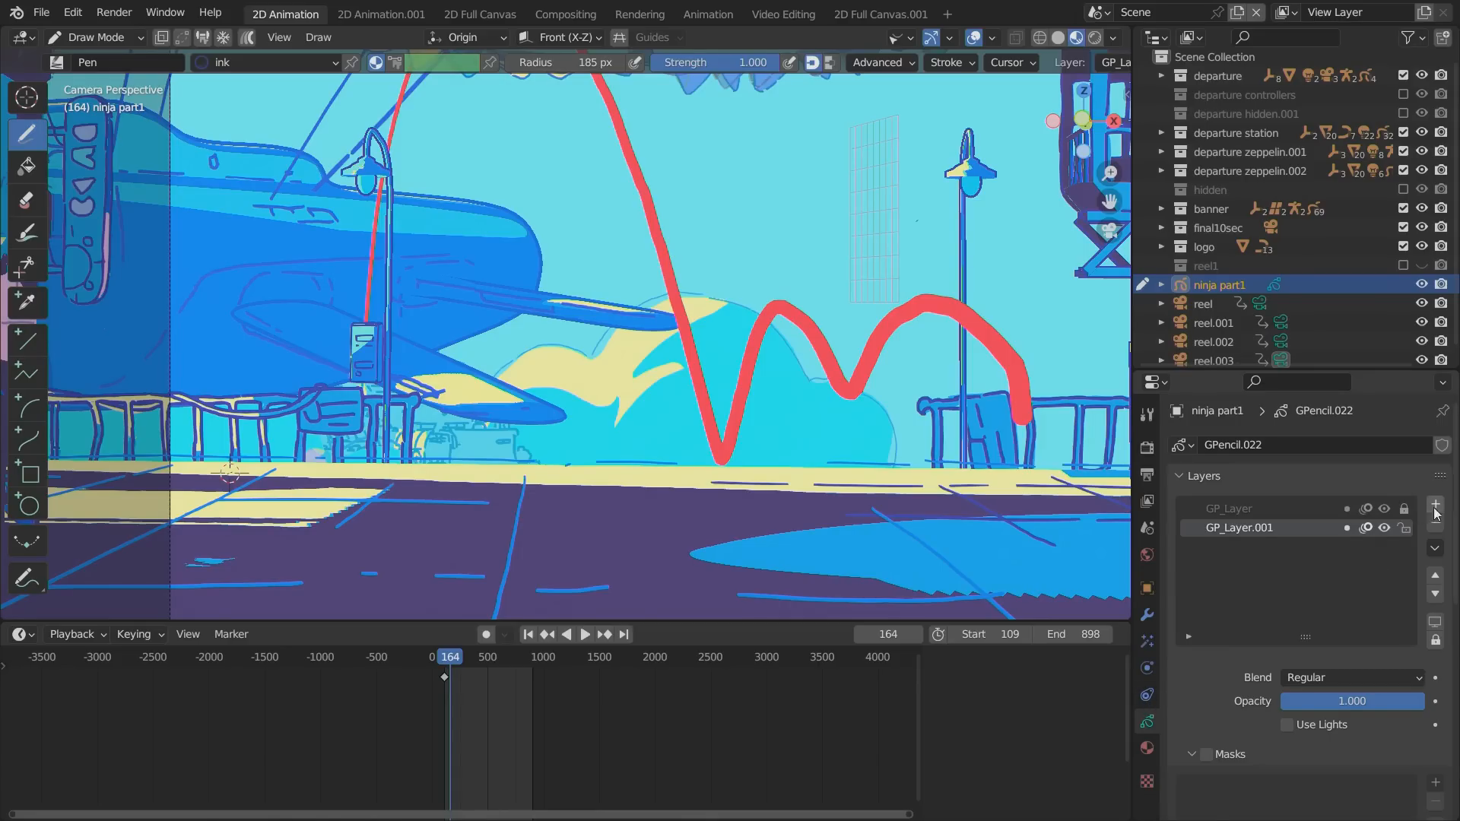
{"action": "left_click", "coordinate": [1435, 508]}
{"action": "left_click", "coordinate": [109, 38]}
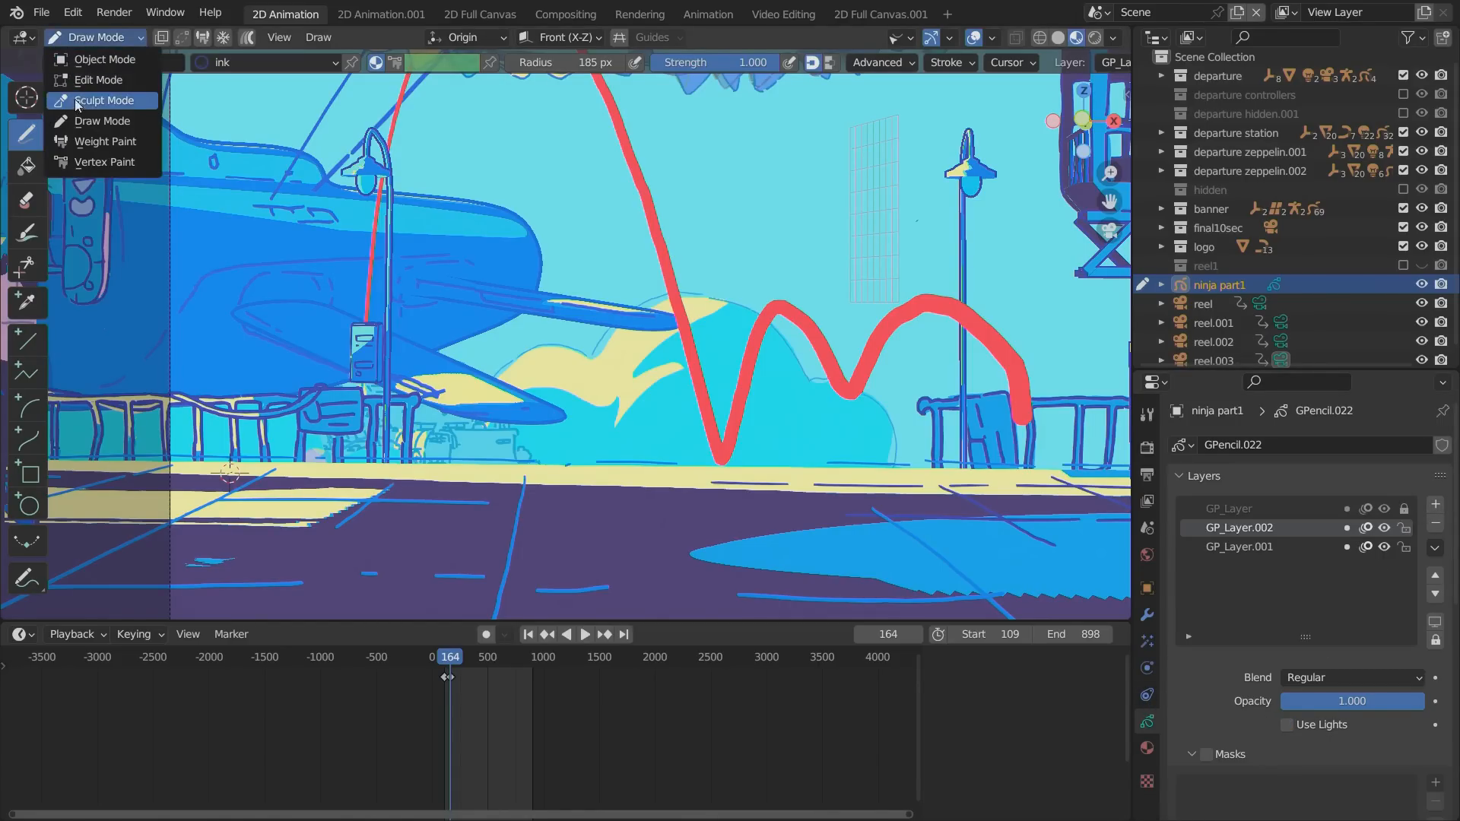
{"action": "left_click", "coordinate": [116, 123]}
{"action": "scroll", "coordinate": [409, 335], "scroll_direction": "down", "scroll_amount": 3}
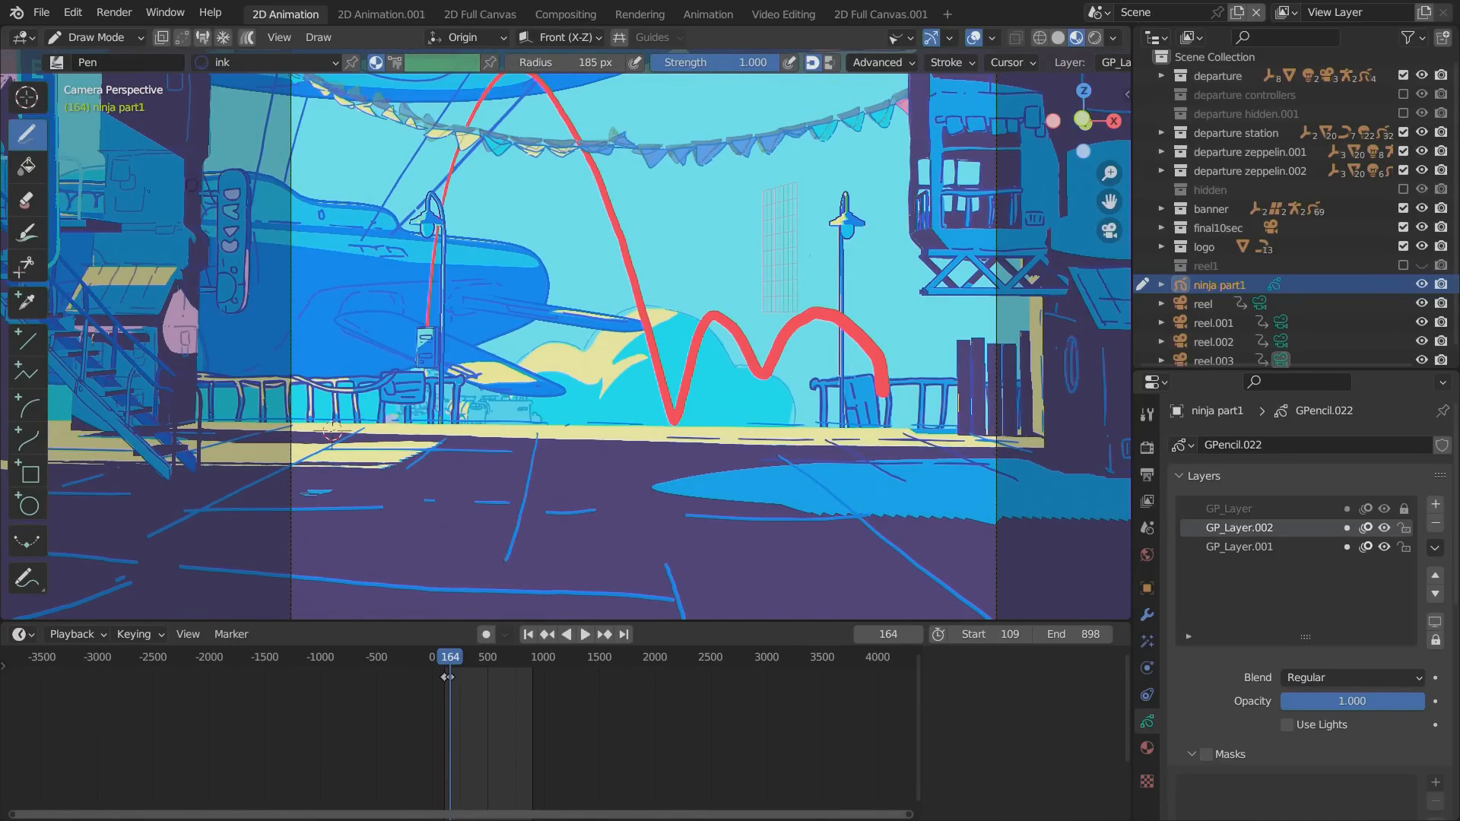
{"action": "scroll", "coordinate": [133, 228], "scroll_direction": "up", "scroll_amount": 5}
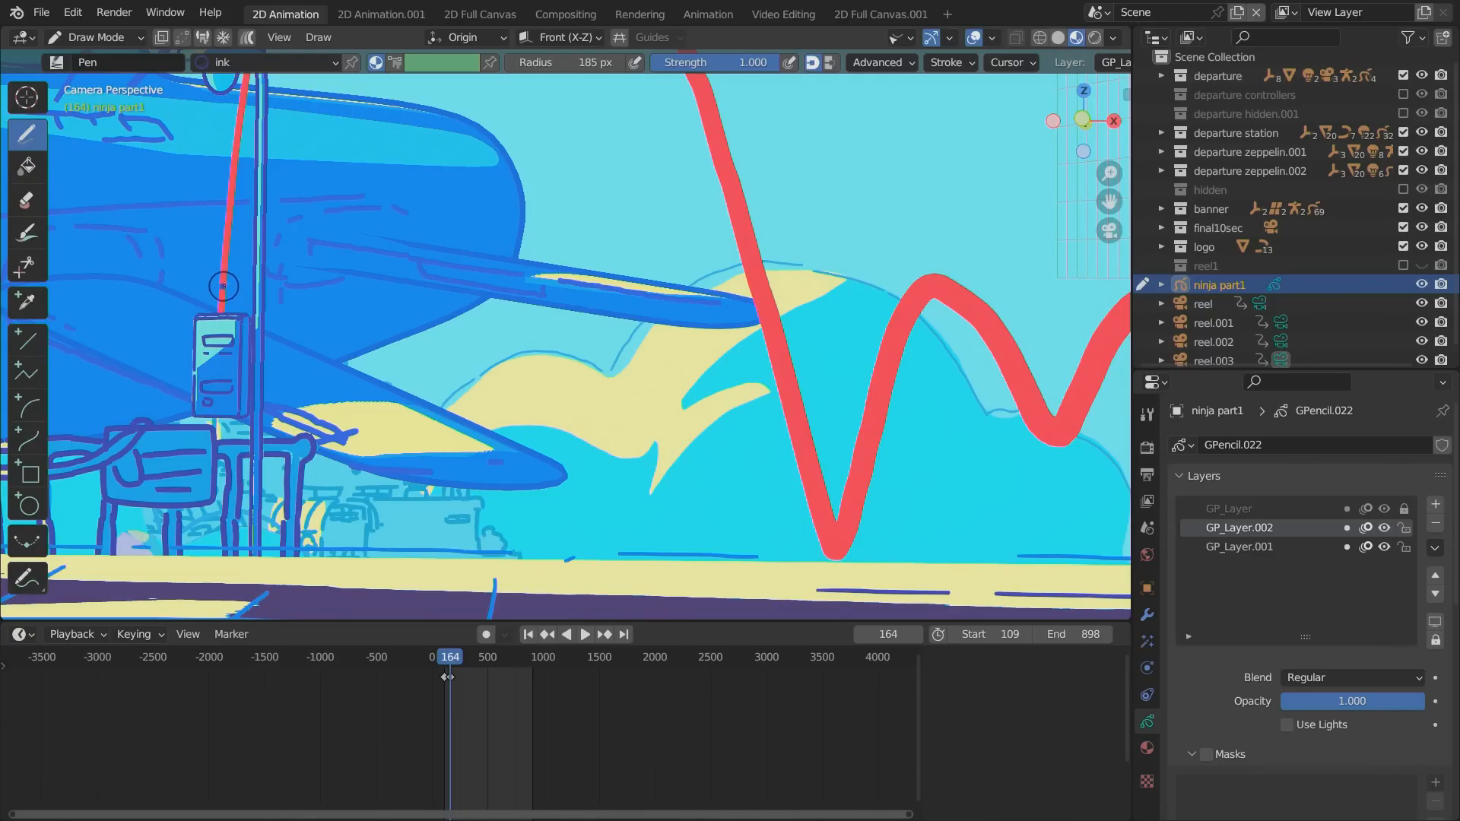
{"action": "left_click_drag", "start_coordinate": [223, 287], "coordinate": [207, 282]}
{"action": "key", "text": "ctrl+z"}
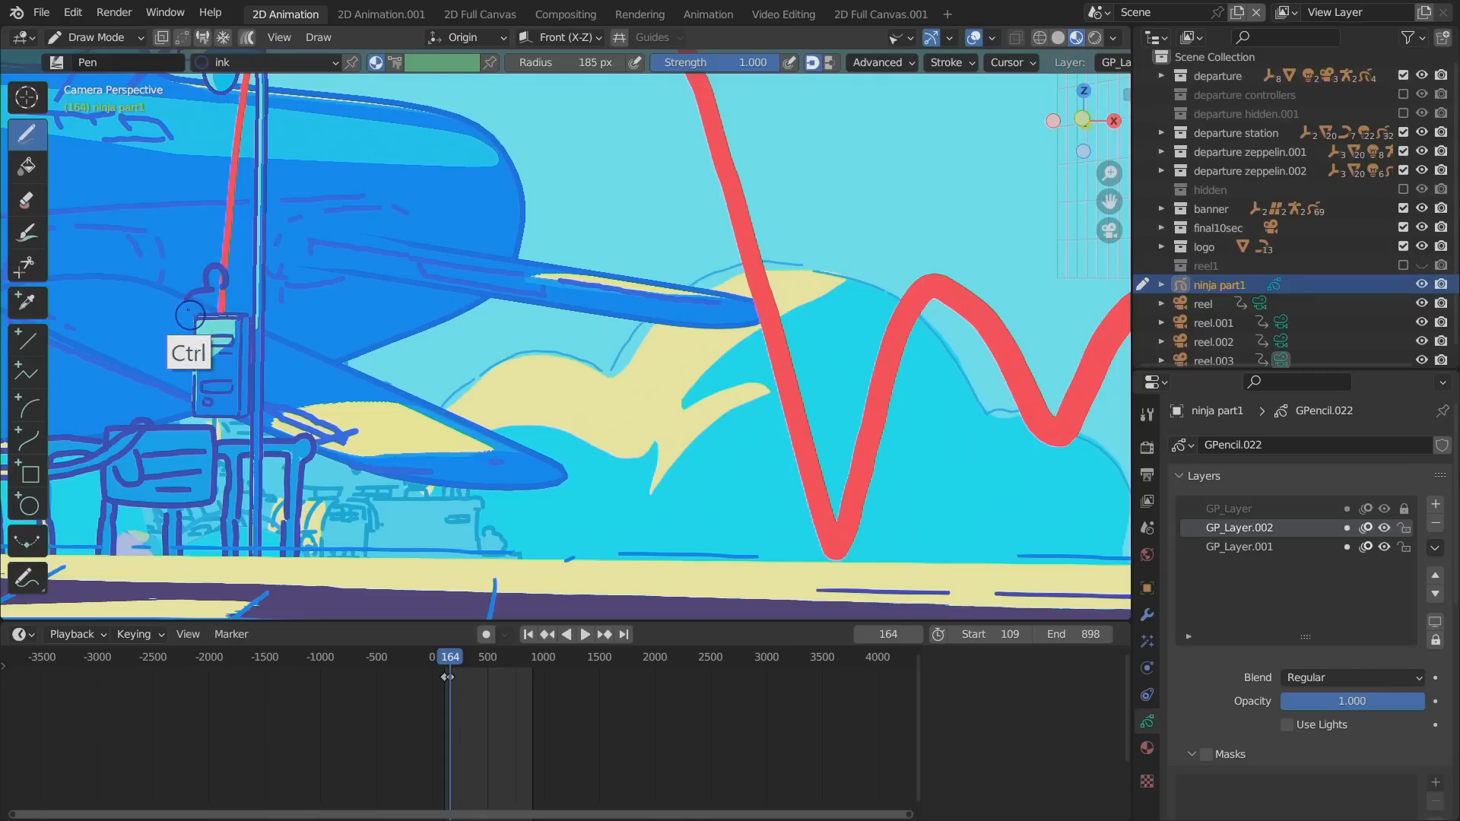
{"action": "key", "text": "ctrl+z"}
{"action": "left_click_drag", "start_coordinate": [222, 285], "coordinate": [189, 299]}
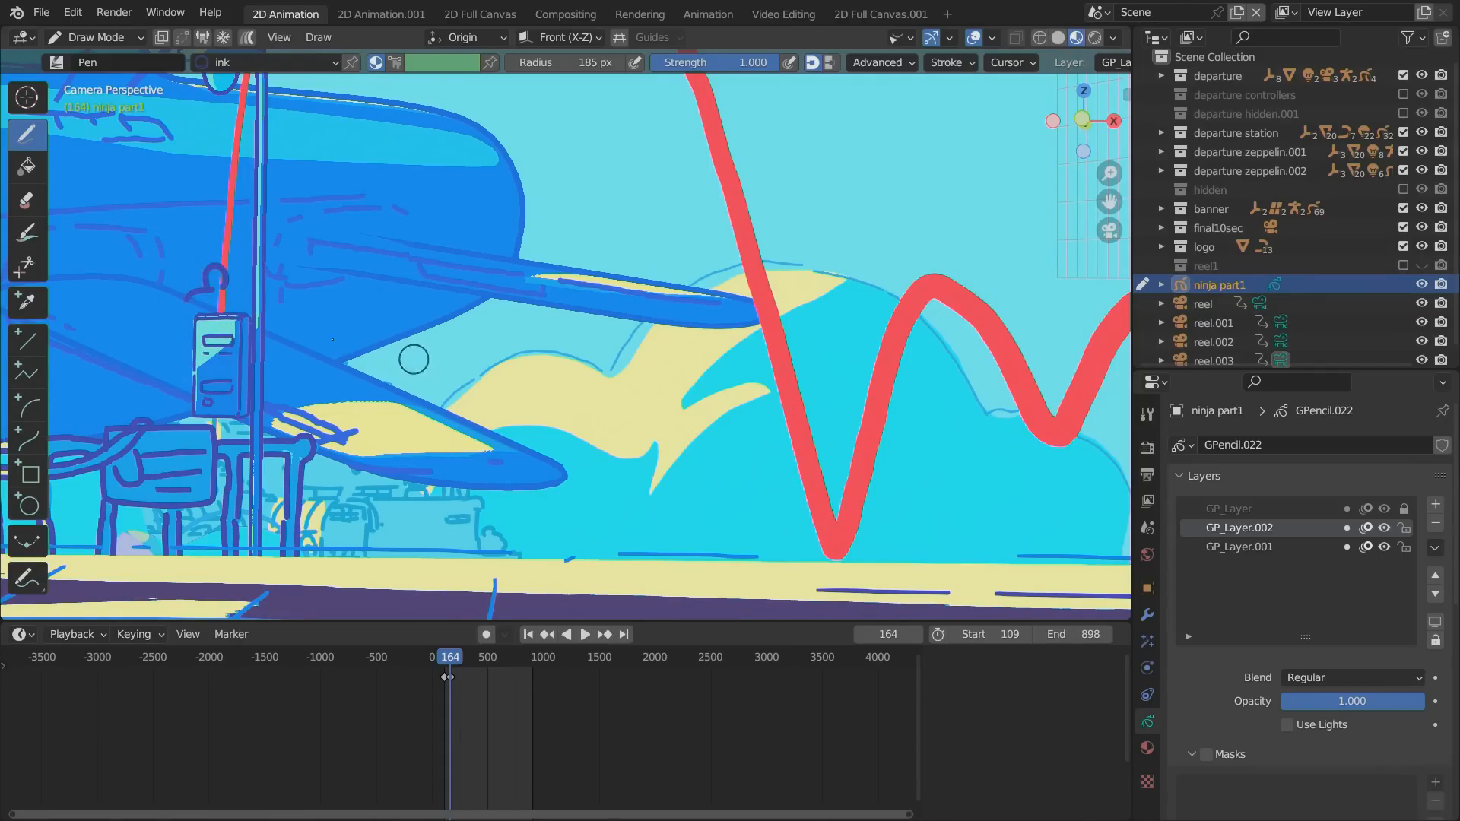
{"action": "key", "text": "ctrl+z"}
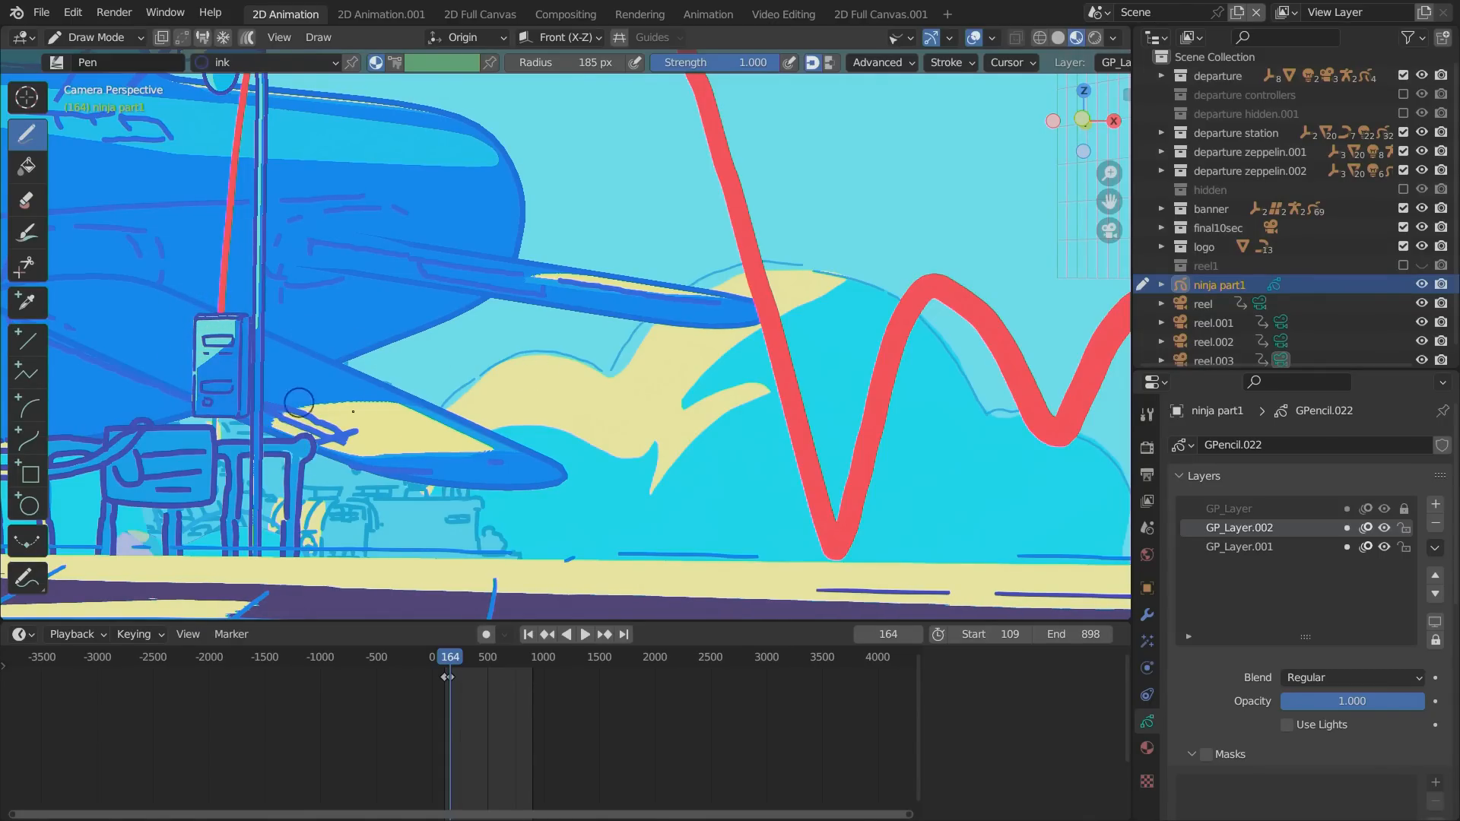
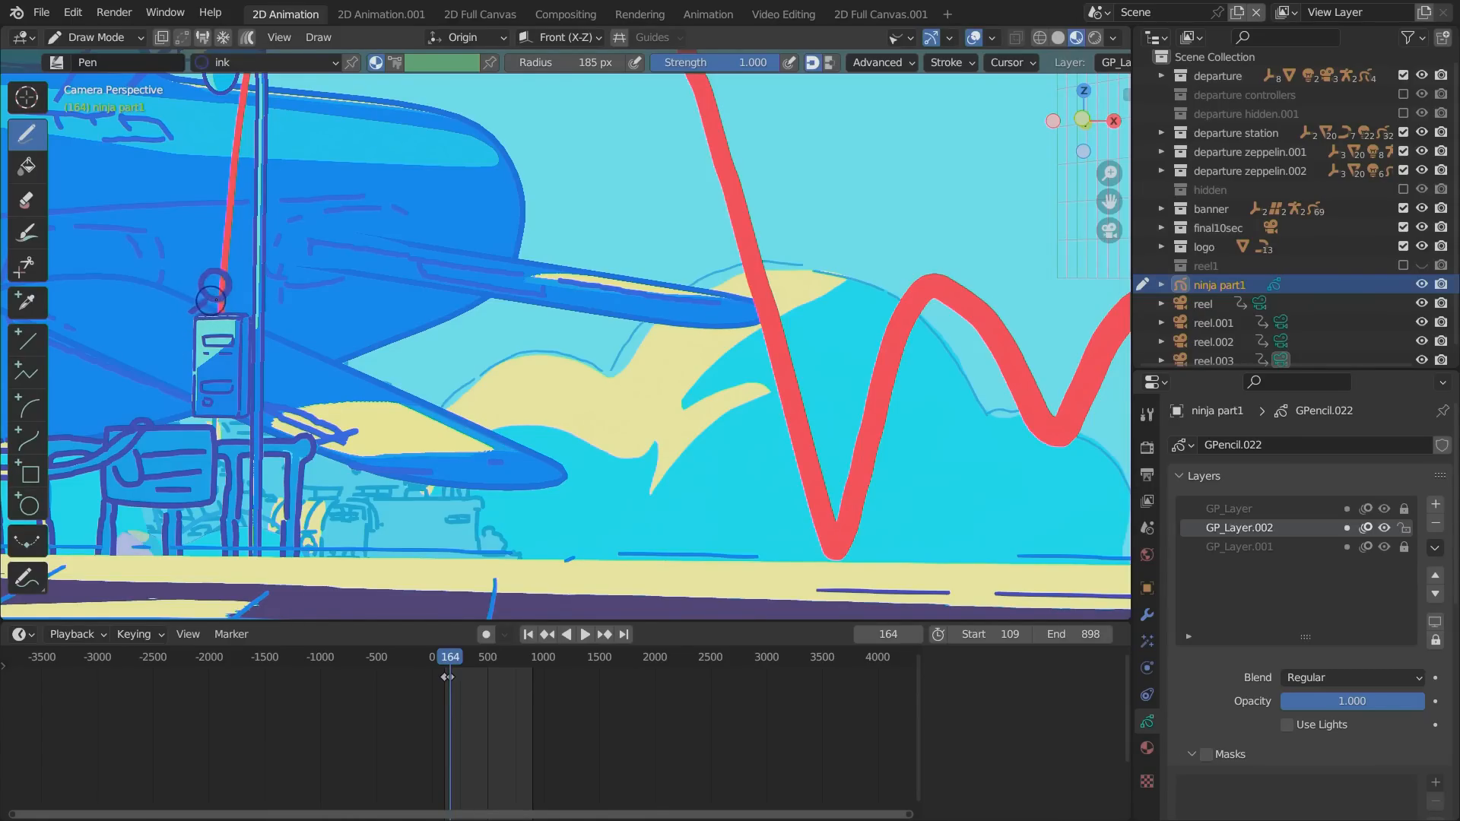
Undo the rough ink strokes and sketch a small ninja figure on the box at the start of the red path, on frame 164.
{"action": "key", "text": "ctrl+z"}
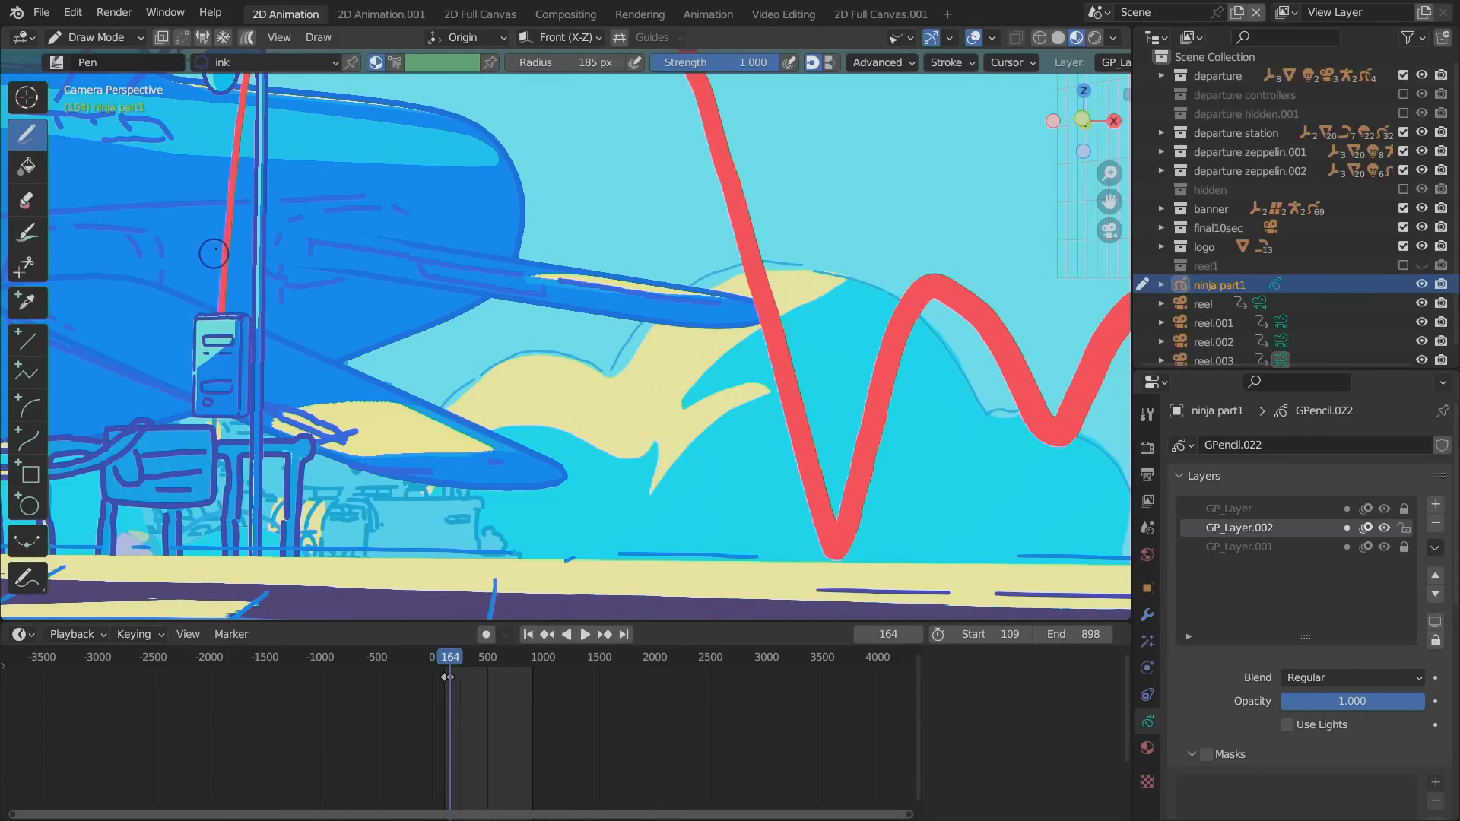
{"action": "left_click_drag", "start_coordinate": [214, 253], "coordinate": [221, 269]}
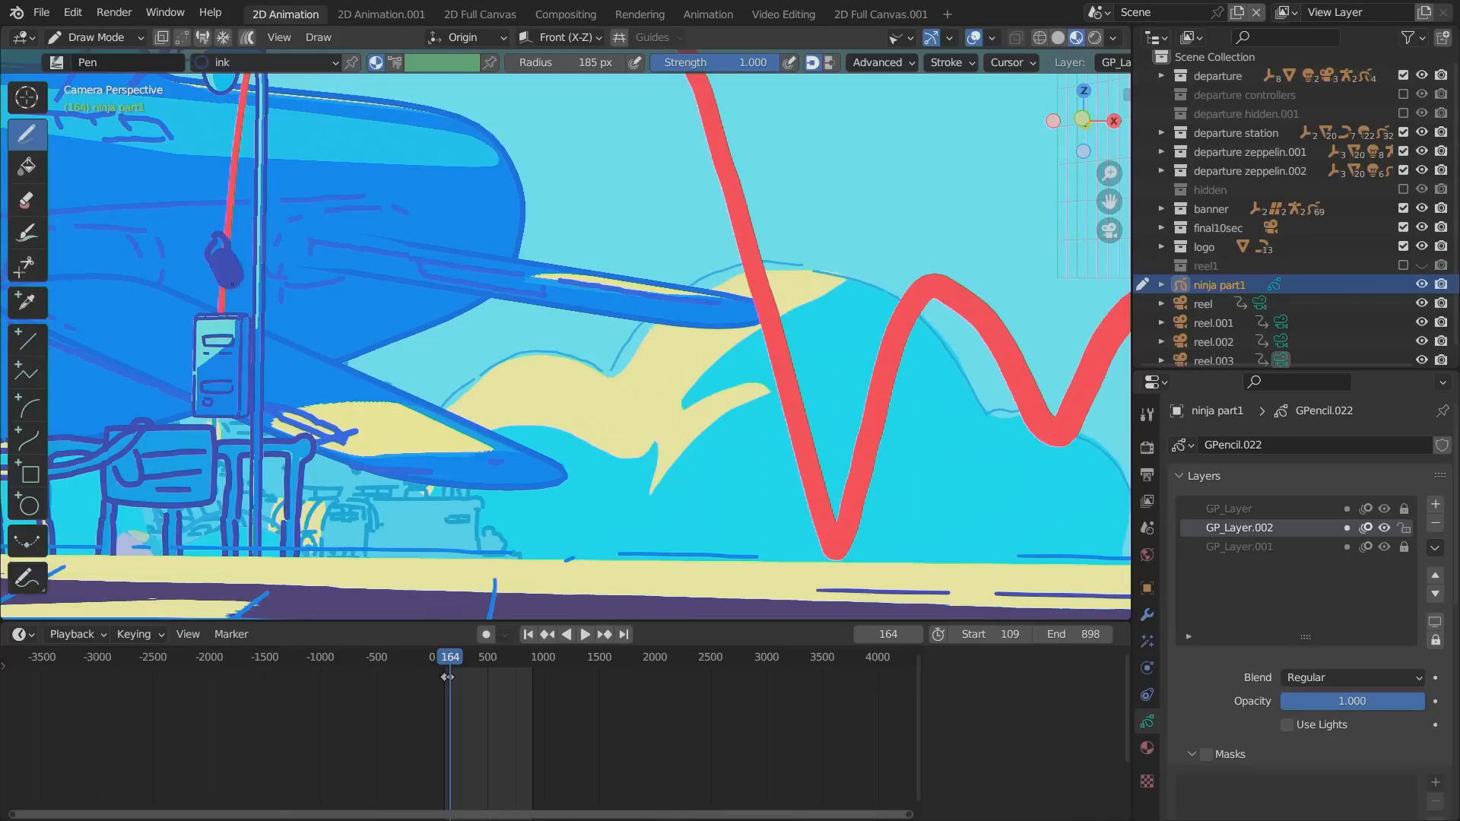
{"action": "key", "text": "ctrl+z"}
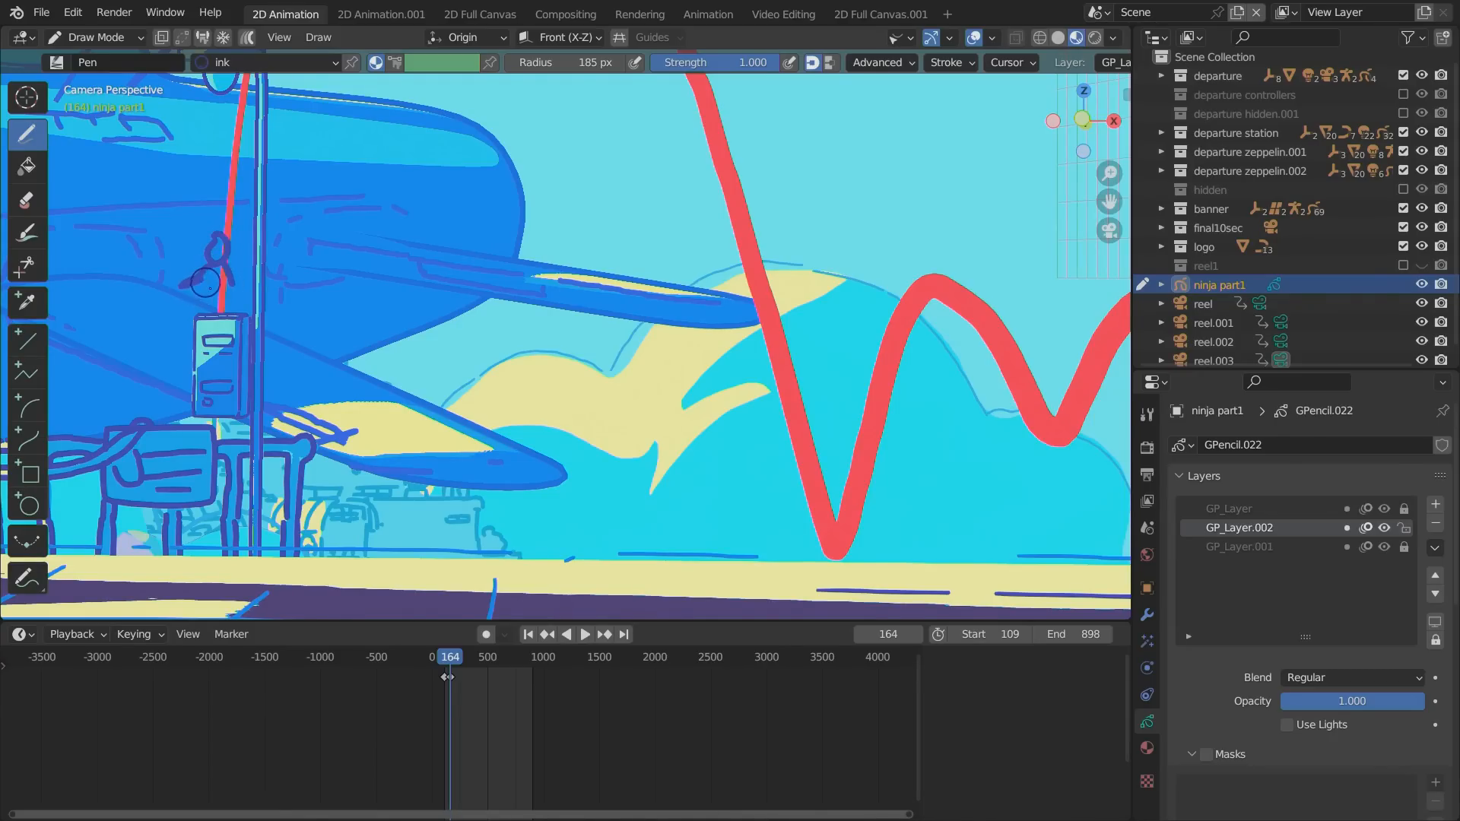
{"action": "left_click_drag", "start_coordinate": [229, 283], "coordinate": [237, 314]}
{"action": "scroll", "coordinate": [531, 647], "scroll_direction": "up", "scroll_amount": 1}
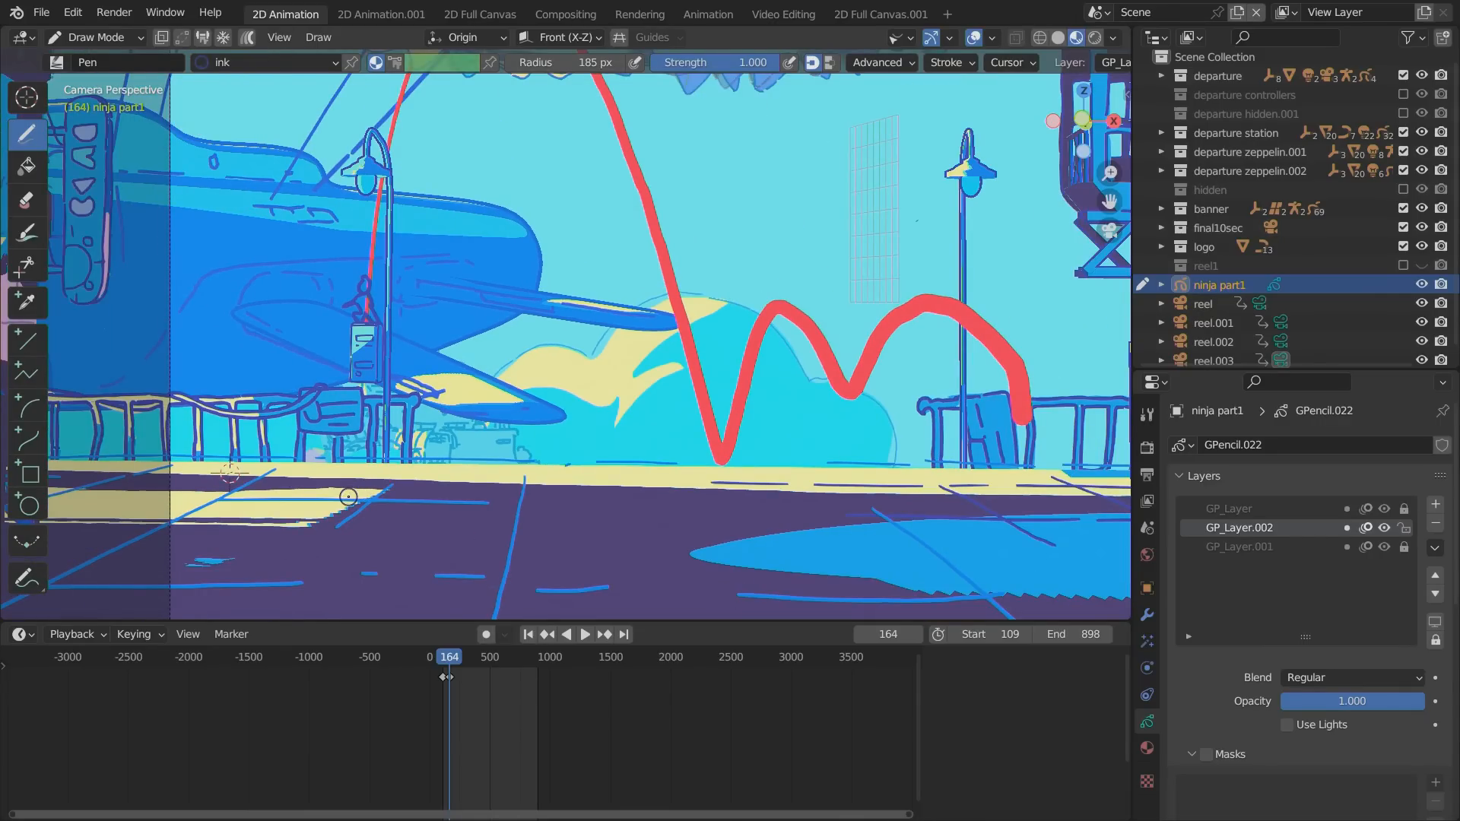
{"action": "key", "text": "ctrl"}
{"action": "left_click_drag", "start_coordinate": [349, 281], "coordinate": [356, 298], "text": "ctrl"}
Set the current frame to 110 and the playback start frame to 1.
{"action": "scroll", "coordinate": [479, 719], "scroll_direction": "up", "scroll_amount": 10}
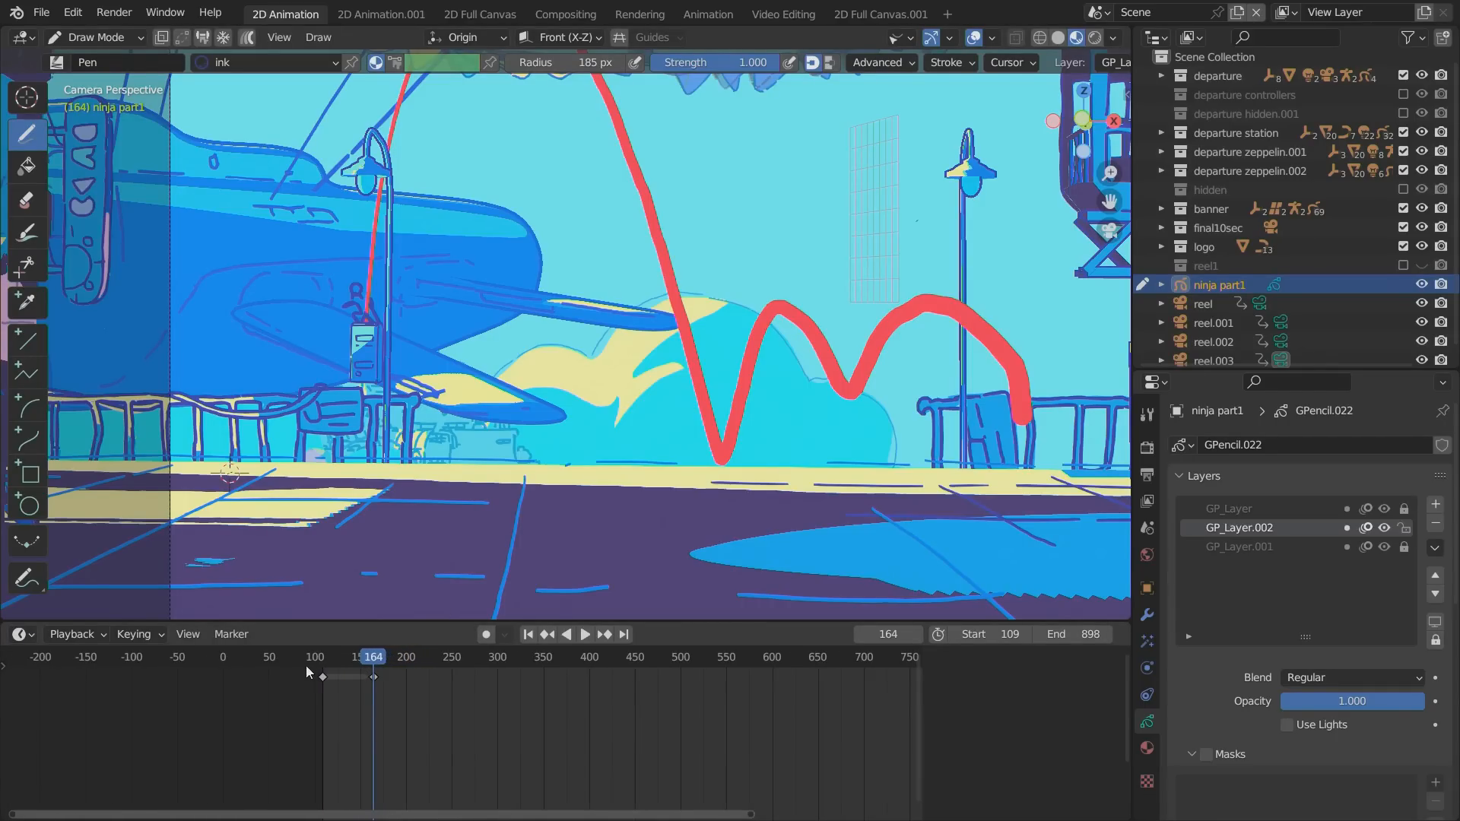
{"action": "left_click_drag", "start_coordinate": [369, 658], "coordinate": [323, 660]}
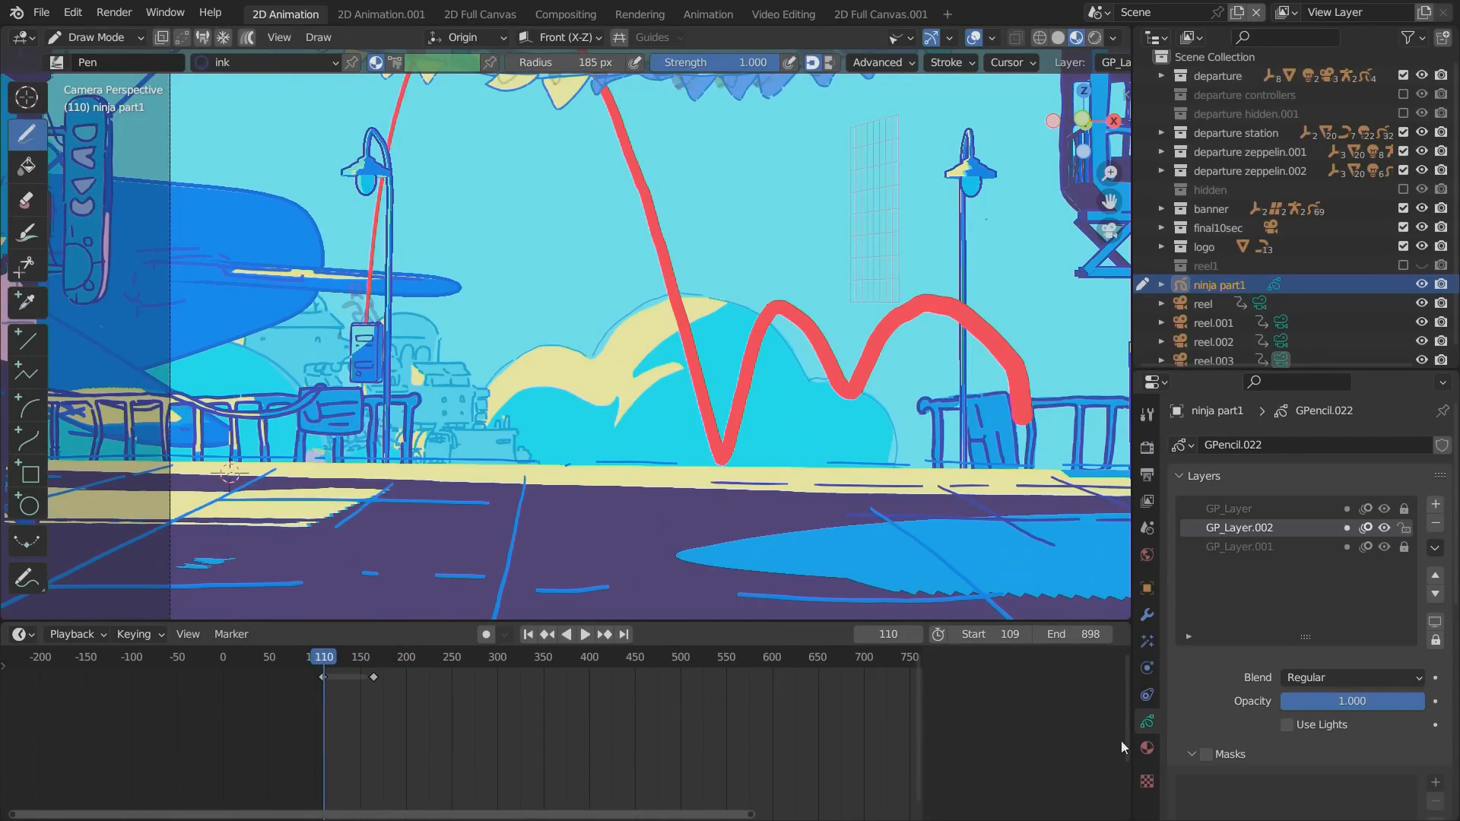
{"action": "left_click", "coordinate": [988, 634]}
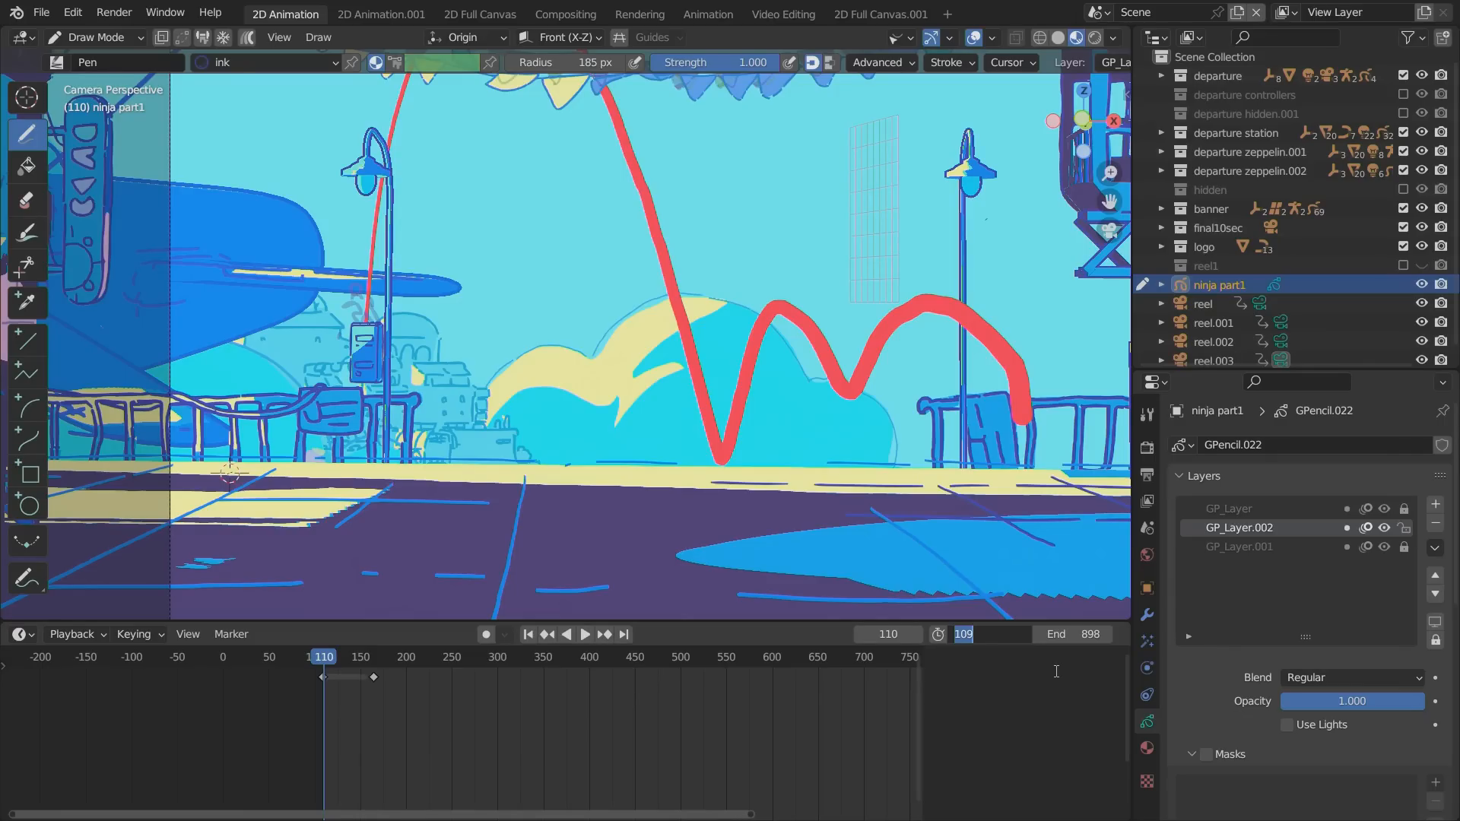
{"action": "type", "text": "1"}
{"action": "key", "text": "Return"}
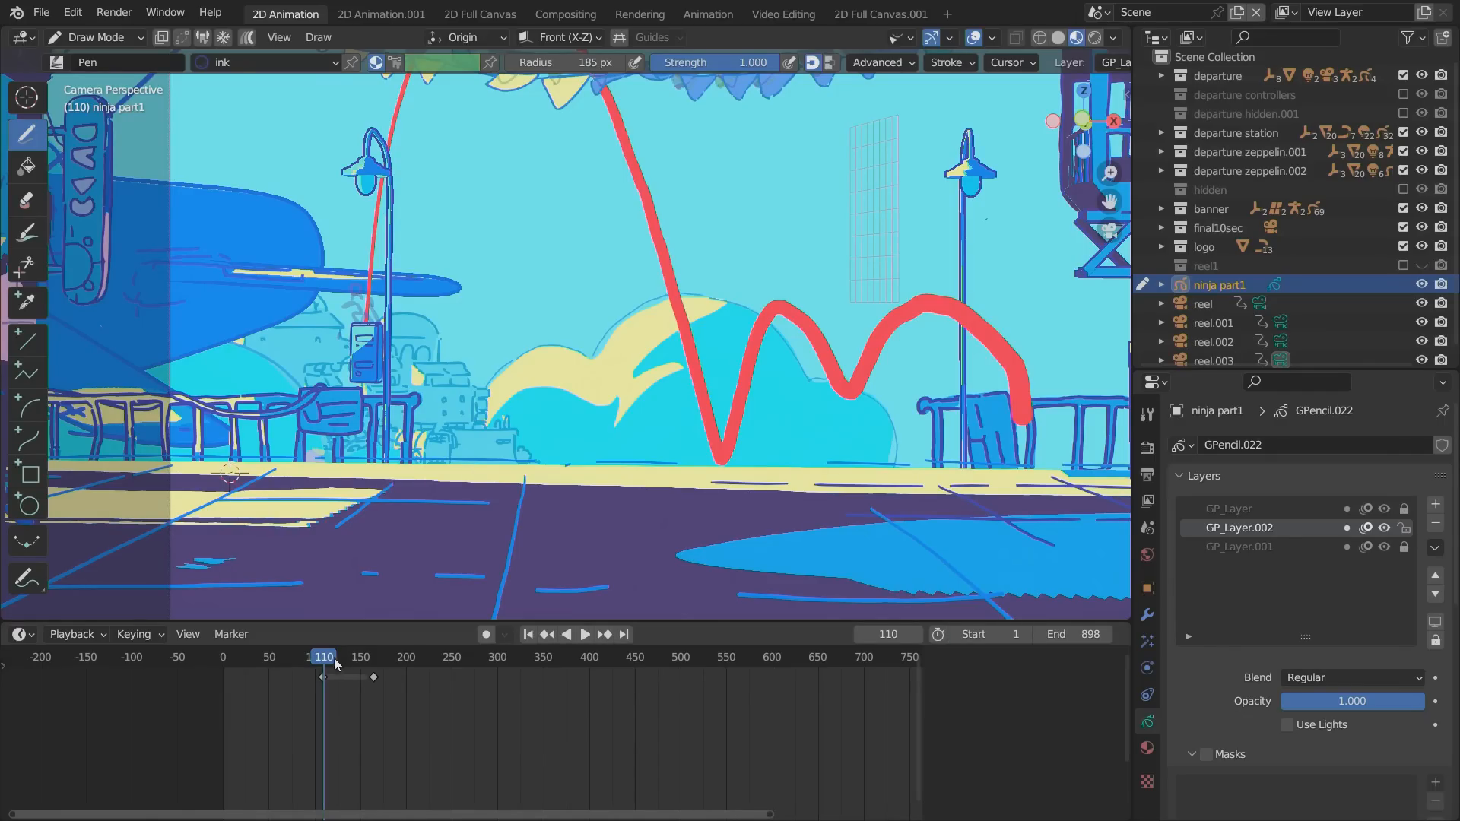
{"action": "left_click_drag", "start_coordinate": [293, 655], "coordinate": [322, 659]}
{"action": "left_click", "coordinate": [19, 635]}
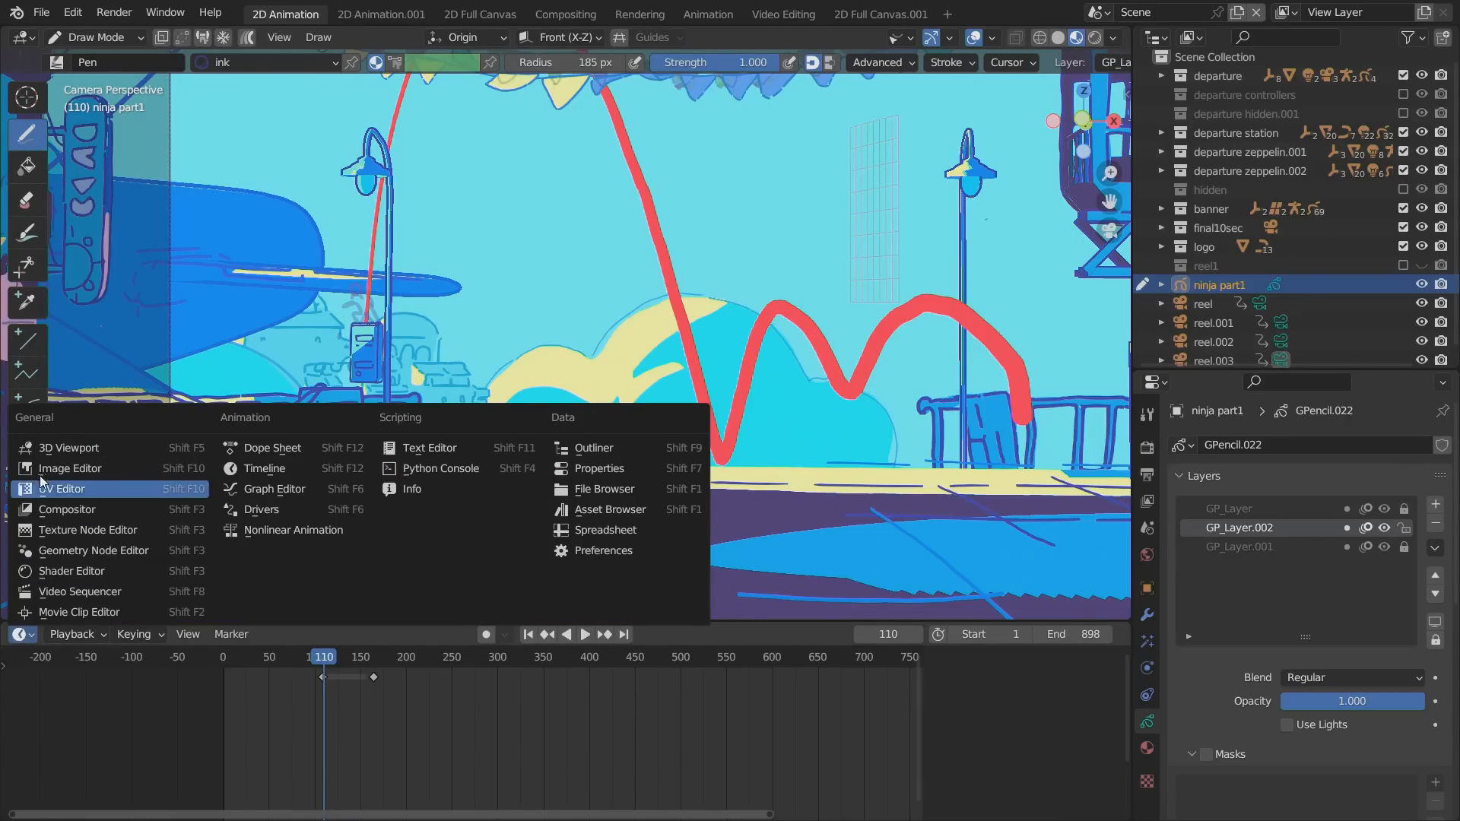
{"action": "left_click", "coordinate": [245, 450]}
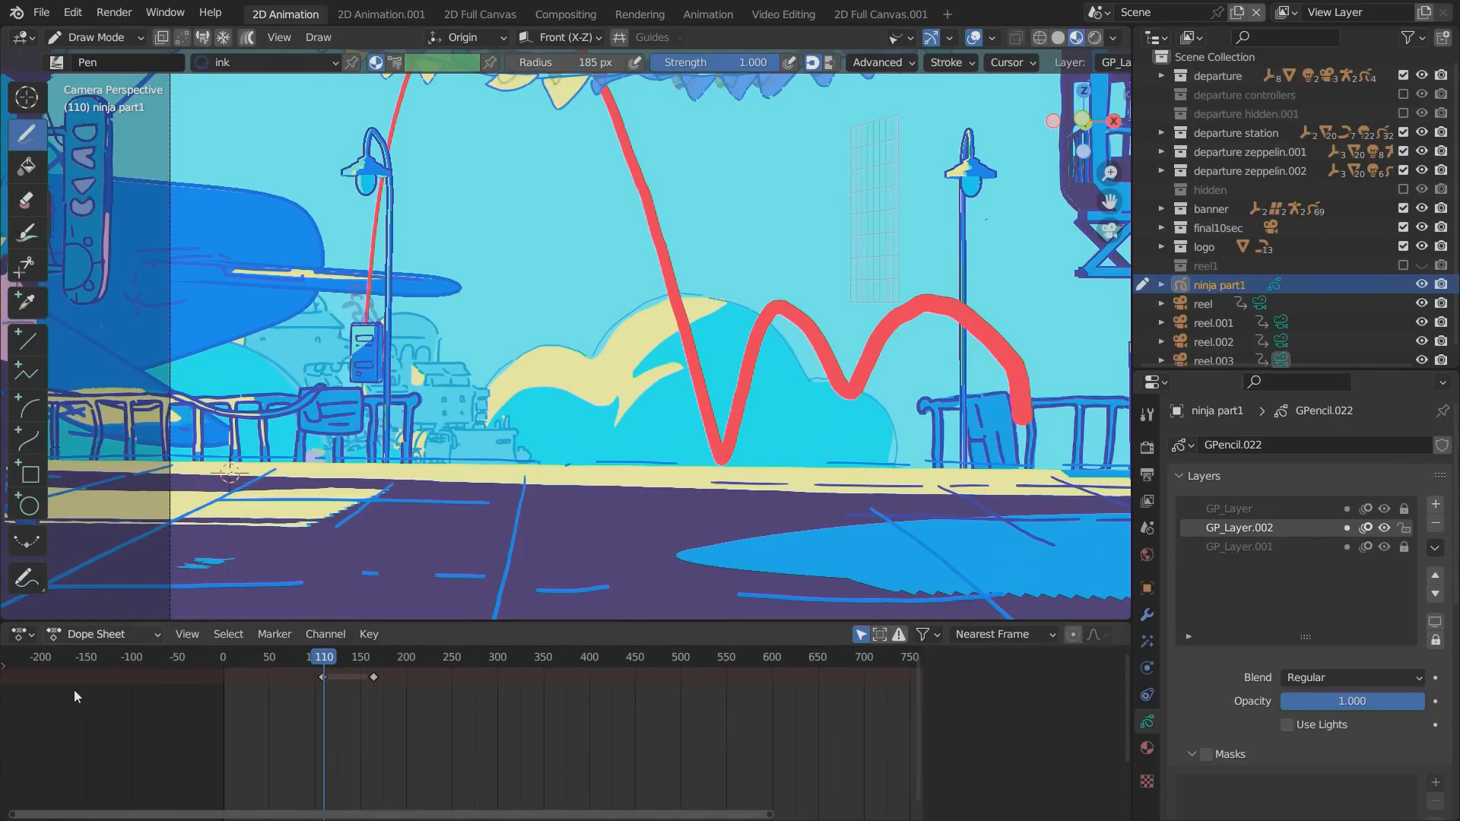
{"action": "left_click", "coordinate": [19, 634]}
{"action": "left_click", "coordinate": [46, 447]}
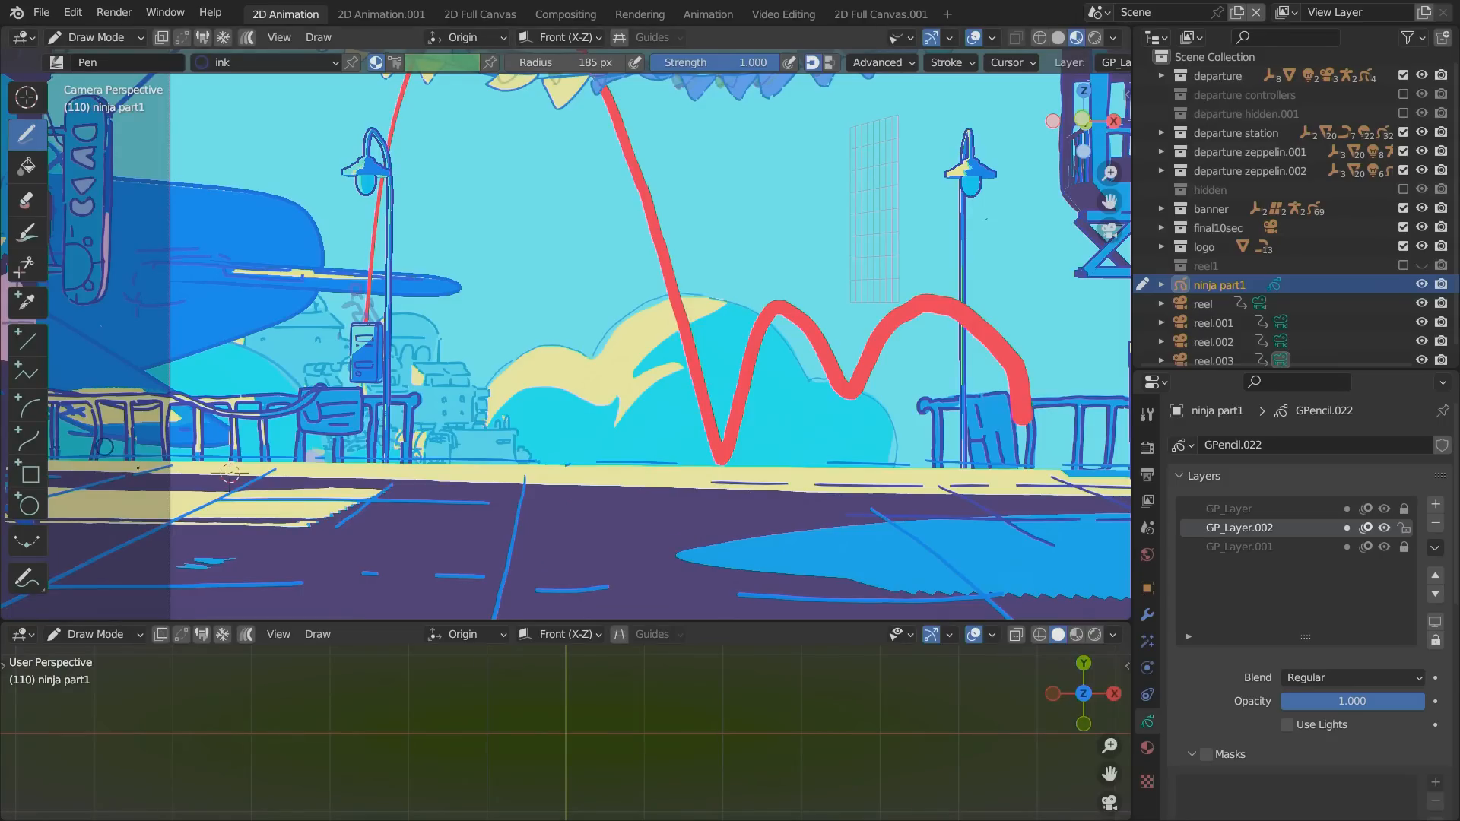
Switch ninja part1 to Object Mode and show an enlarged Dope Sheet below the viewport with that object selected.
{"action": "left_click", "coordinate": [95, 37]}
{"action": "left_click", "coordinate": [91, 56]}
{"action": "left_click", "coordinate": [19, 635]}
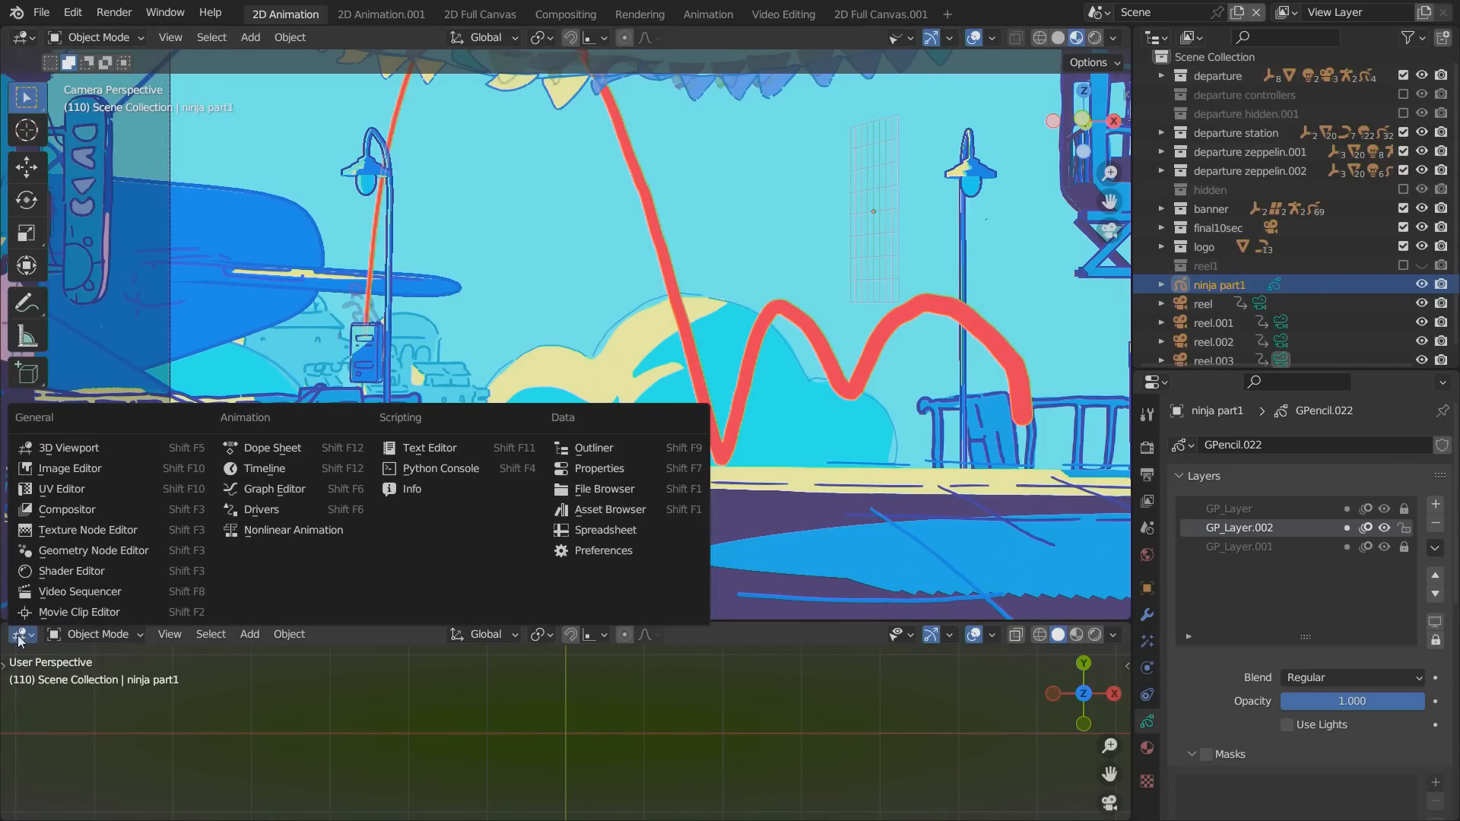
{"action": "left_click", "coordinate": [254, 449]}
{"action": "left_click", "coordinate": [1203, 266]}
{"action": "left_click", "coordinate": [1206, 304]}
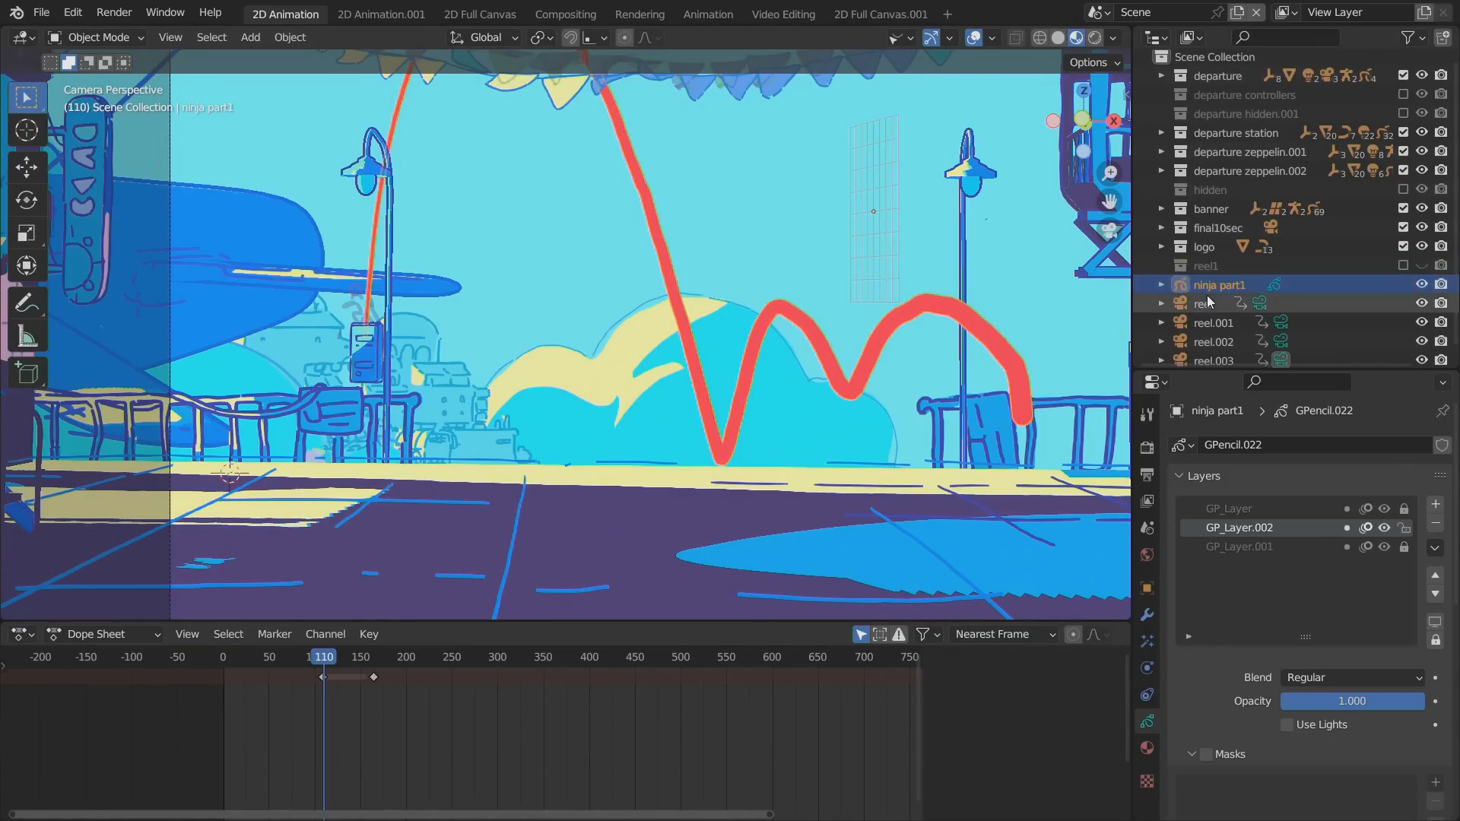
{"action": "left_click", "coordinate": [1203, 283]}
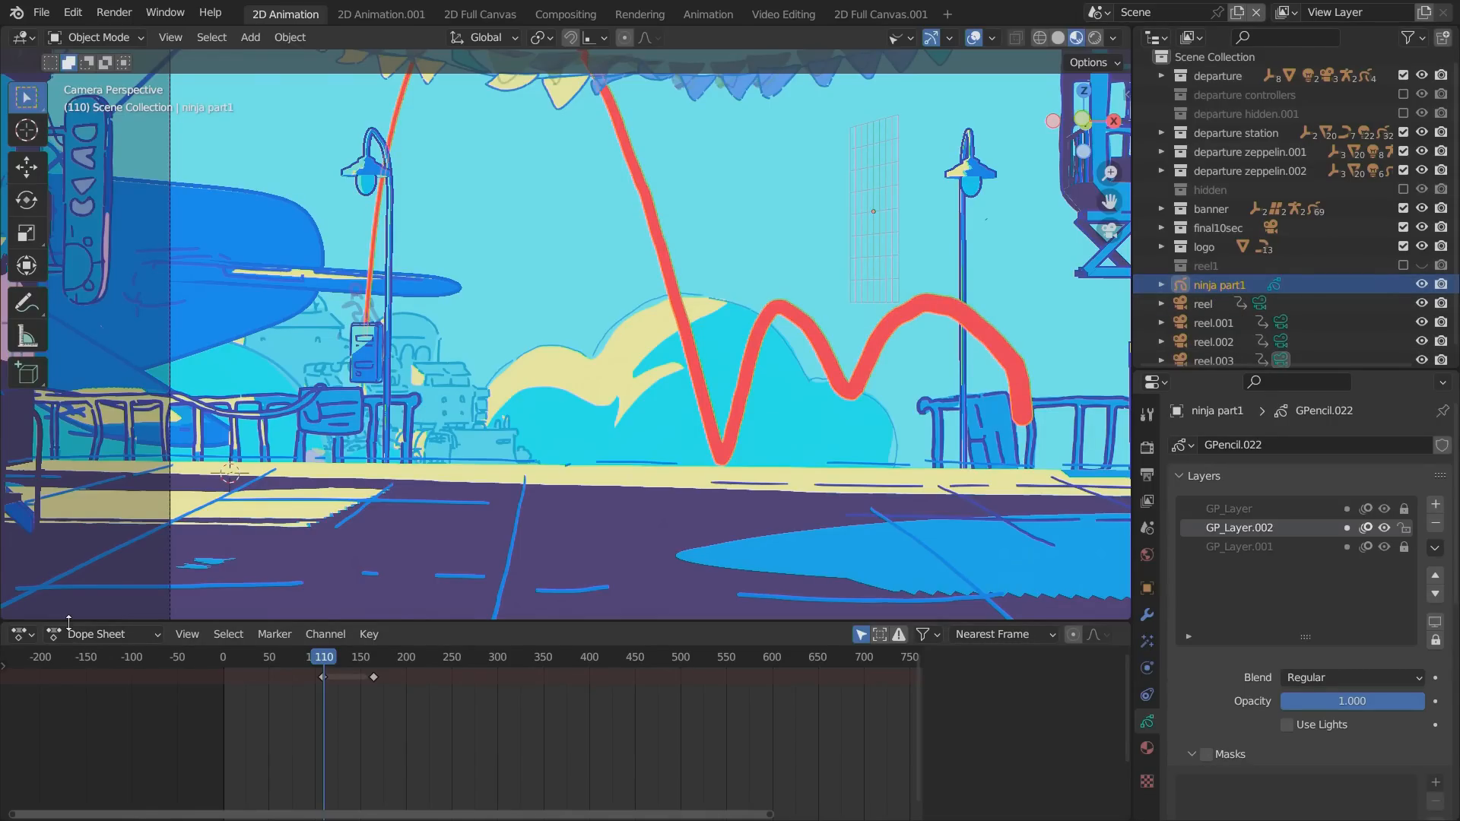
{"action": "left_click_drag", "start_coordinate": [69, 622], "coordinate": [84, 508]}
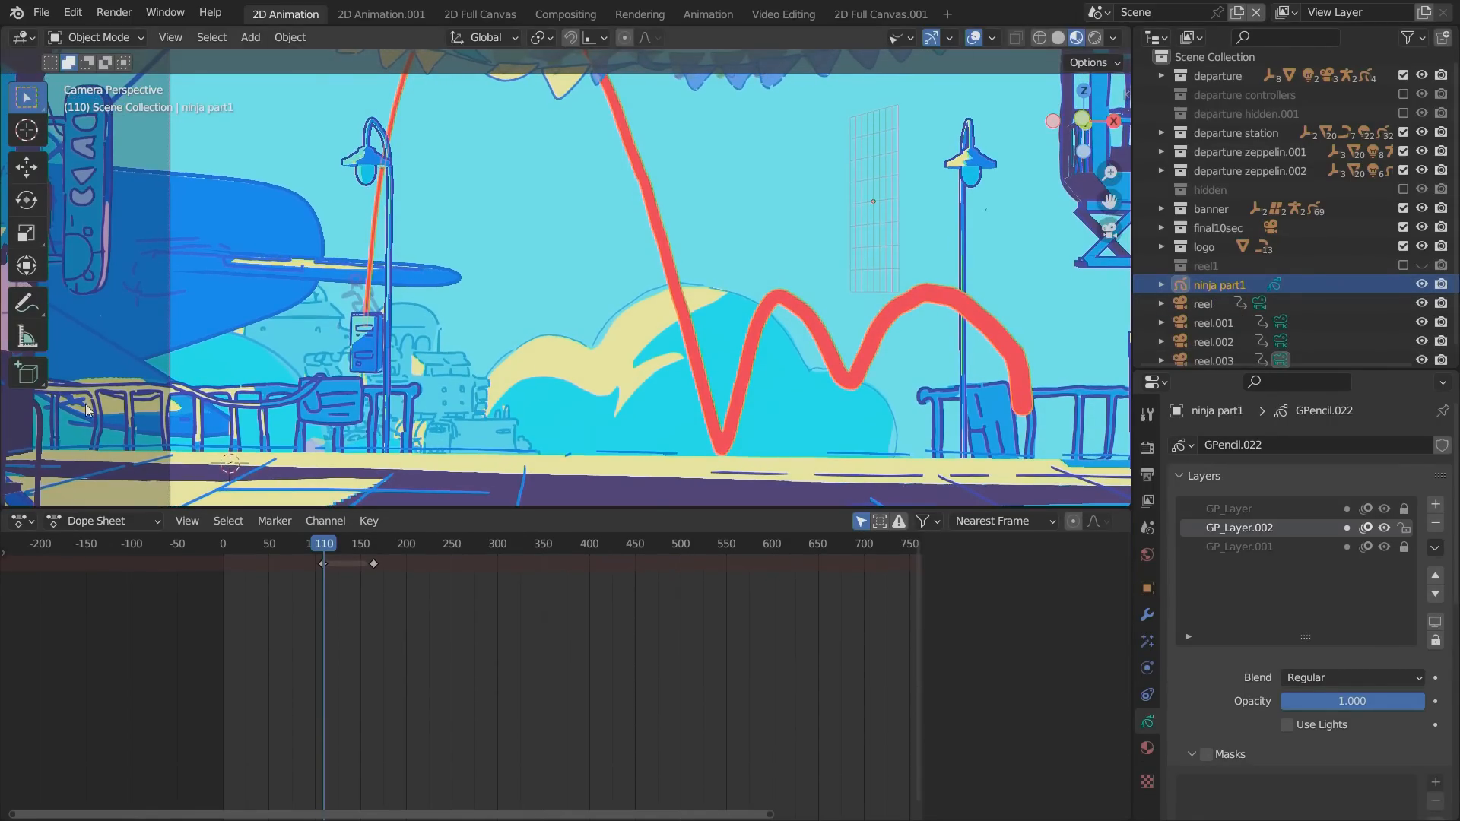
Add a new 2D Animation workspace and enlarge its Grease Pencil dope sheet.
{"action": "left_click", "coordinate": [946, 14]}
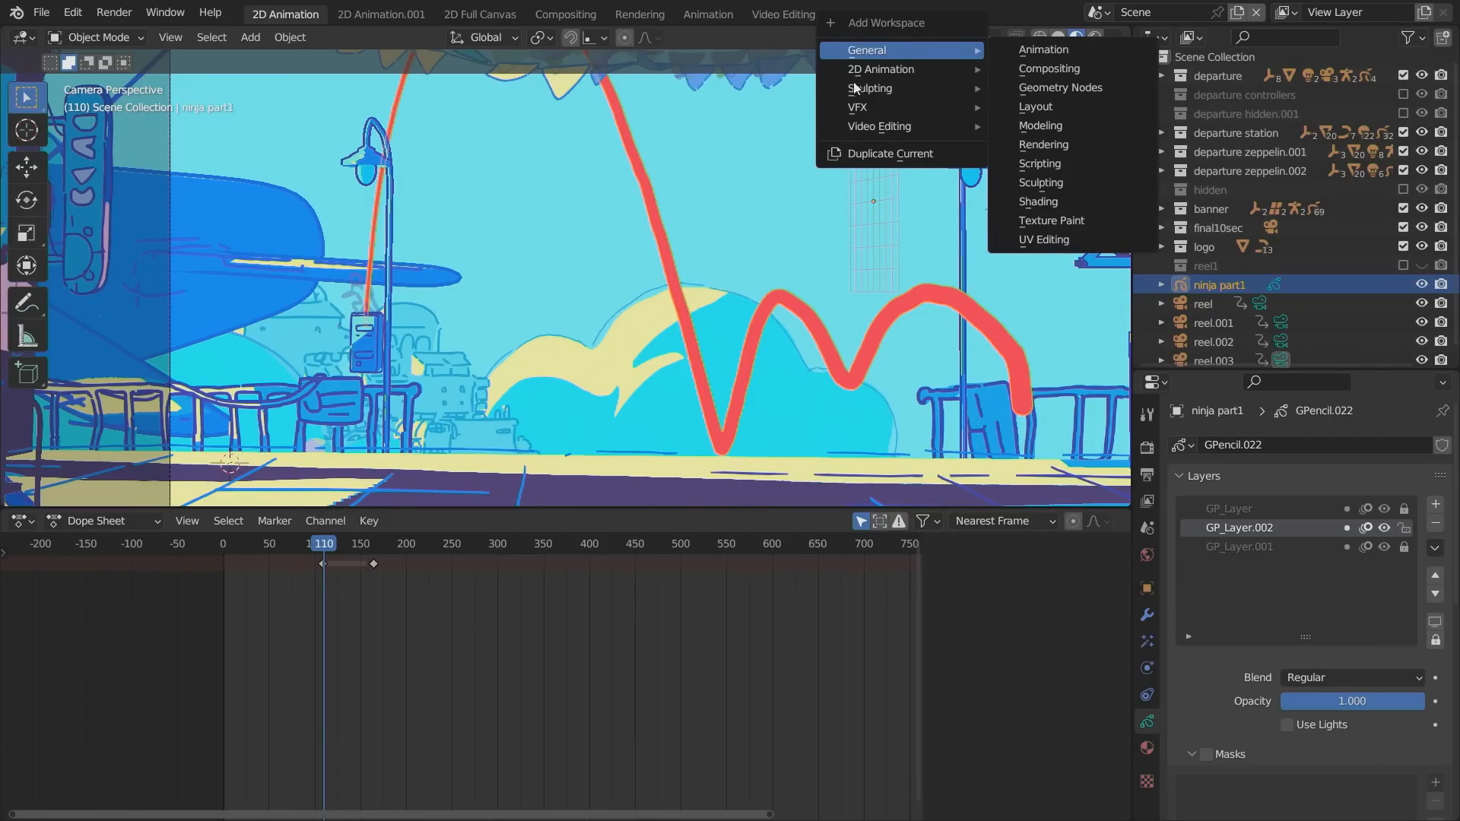
{"action": "mouse_move", "coordinate": [937, 69]}
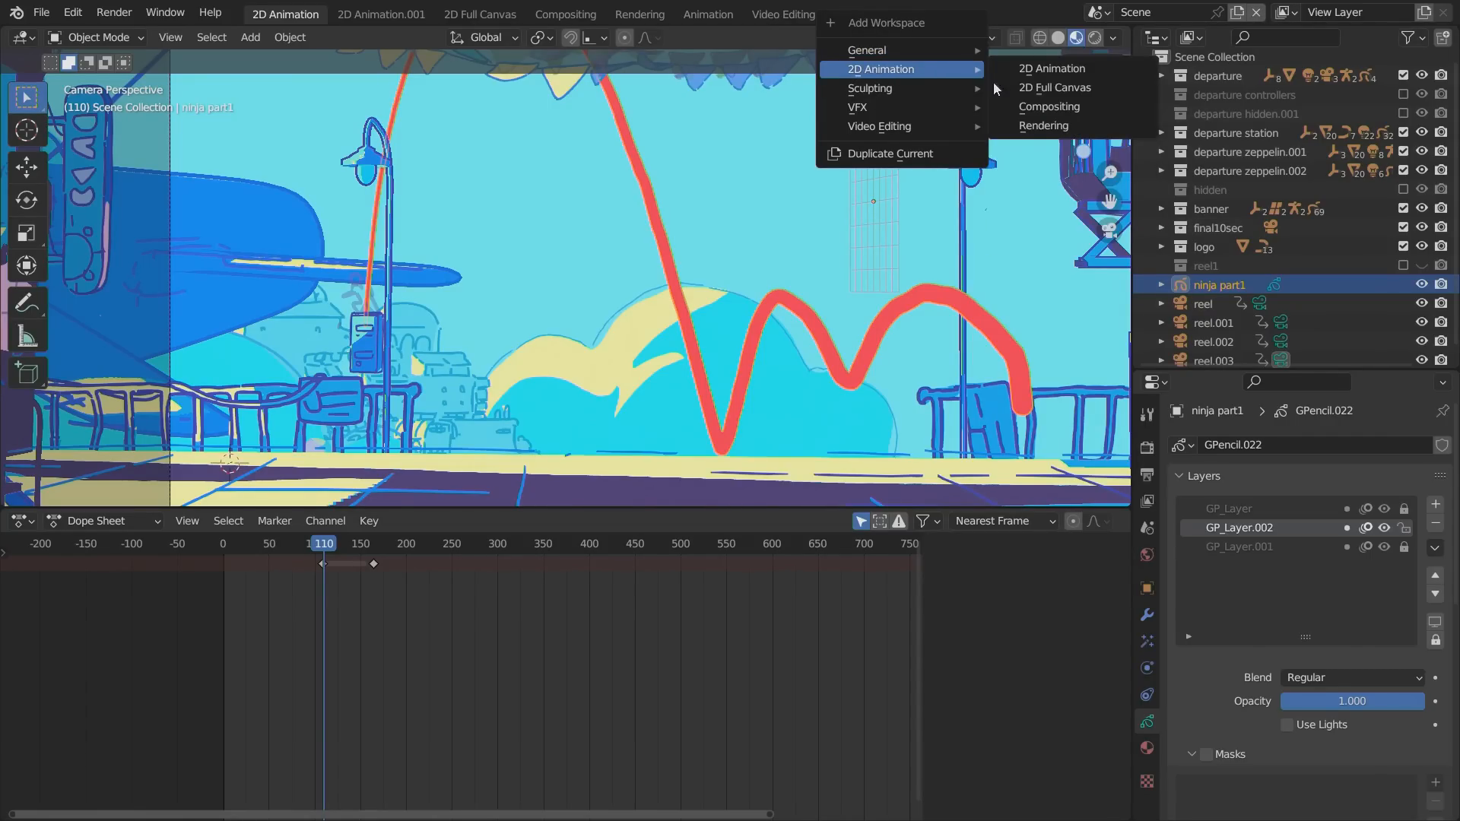
{"action": "left_click", "coordinate": [1055, 78]}
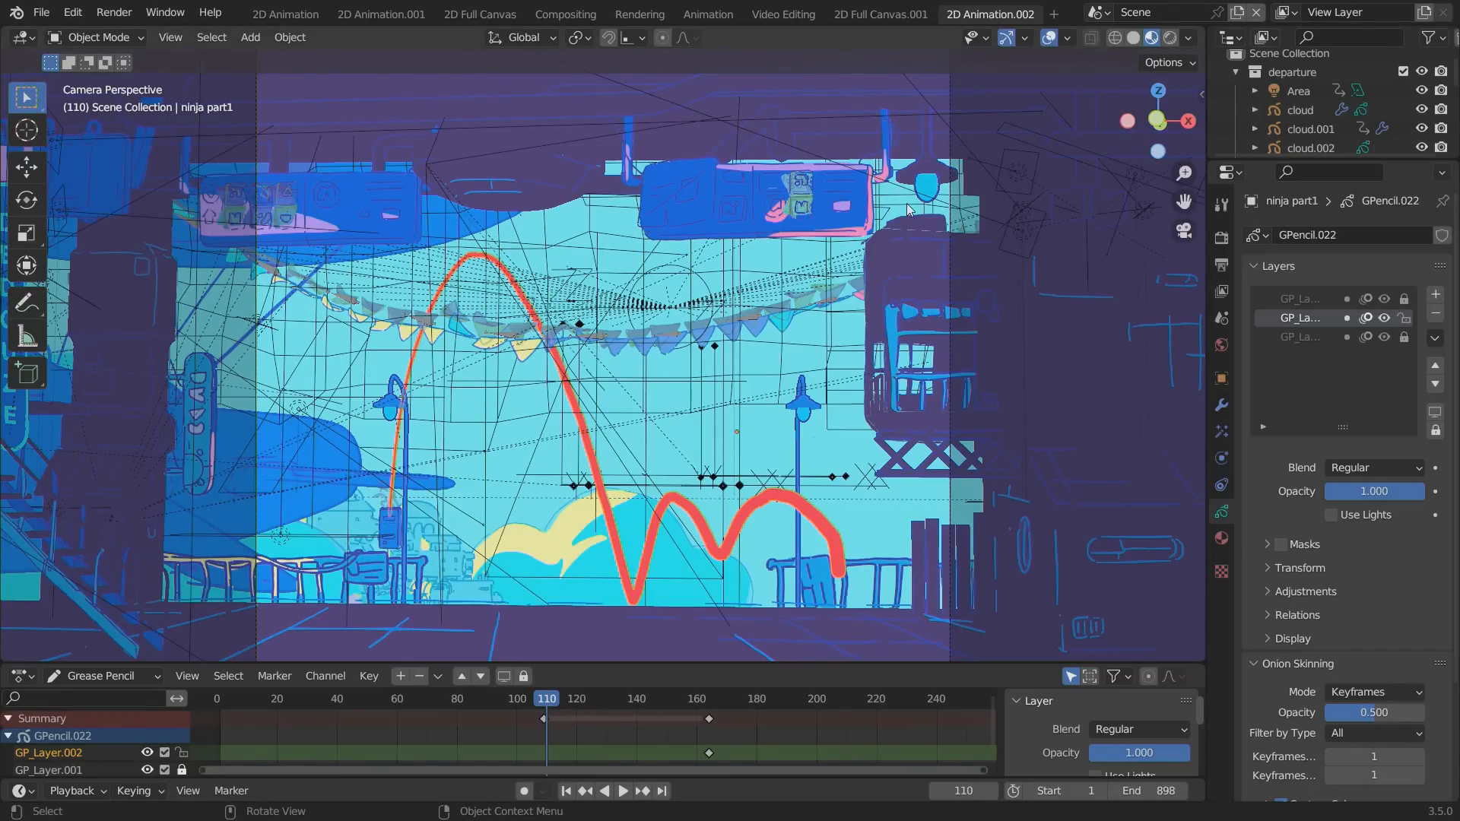
{"action": "mouse_move", "coordinate": [273, 663]}
{"action": "left_mouse_down"}
{"action": "mouse_move", "coordinate": [243, 639]}
{"action": "mouse_move", "coordinate": [212, 466]}
{"action": "left_mouse_up"}
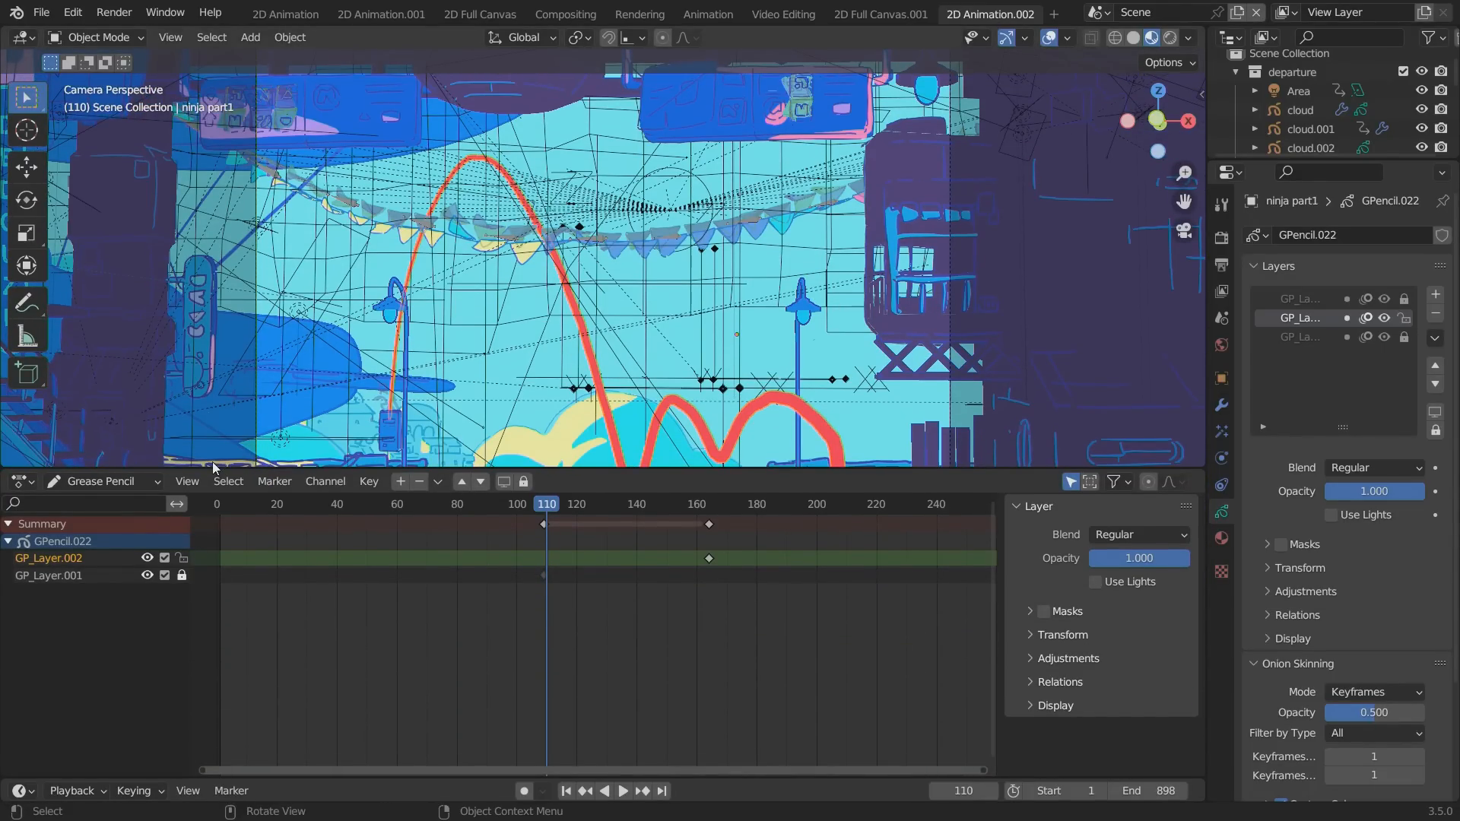
Unlock GP_Layer.001 and, with viewport overlays hidden, move its red path keyframe to frame 2.
{"action": "left_click", "coordinate": [181, 576]}
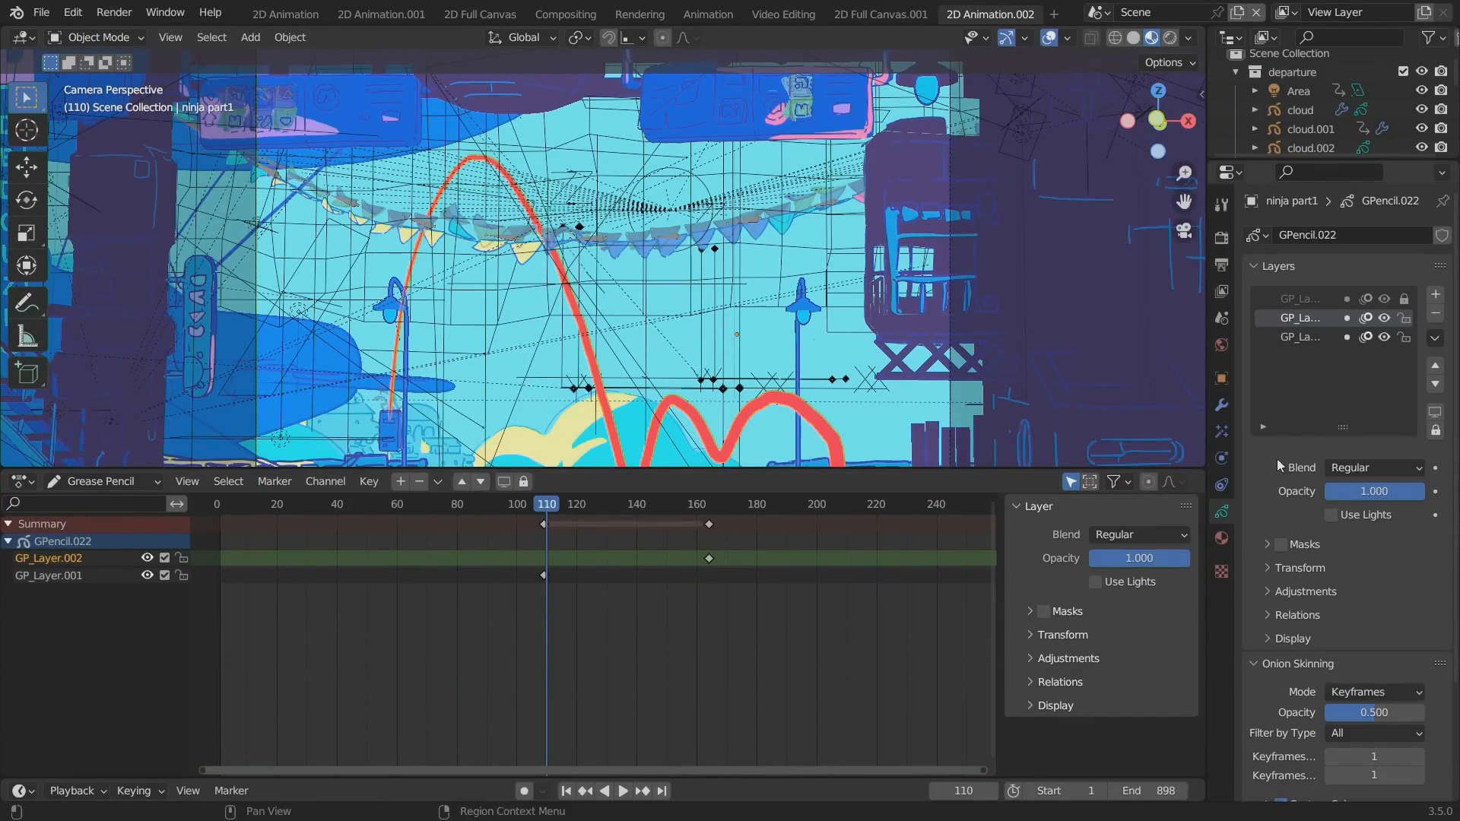
{"action": "left_click", "coordinate": [147, 576]}
{"action": "left_click", "coordinate": [146, 577]}
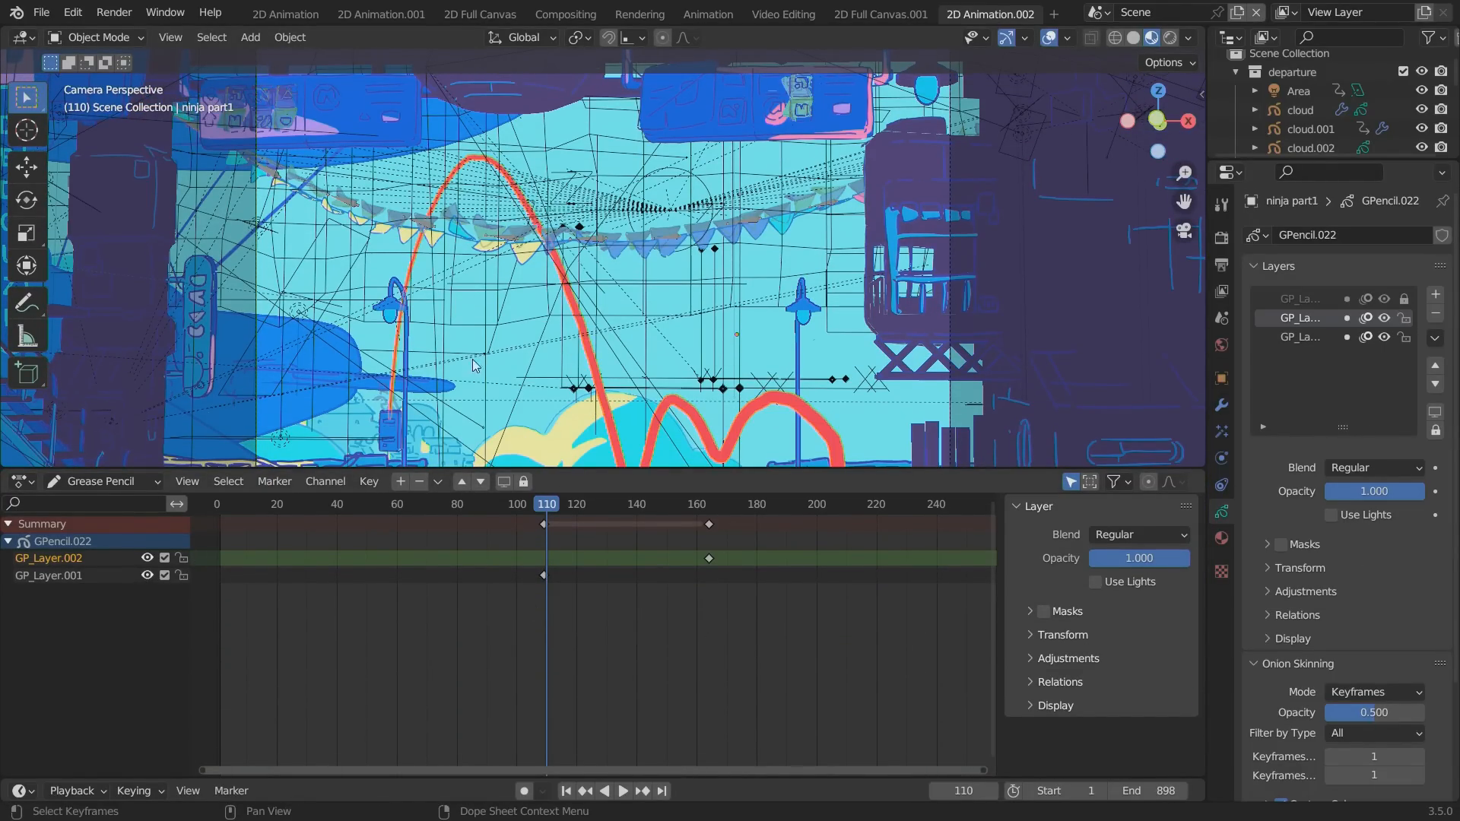
{"action": "left_click", "coordinate": [1049, 38]}
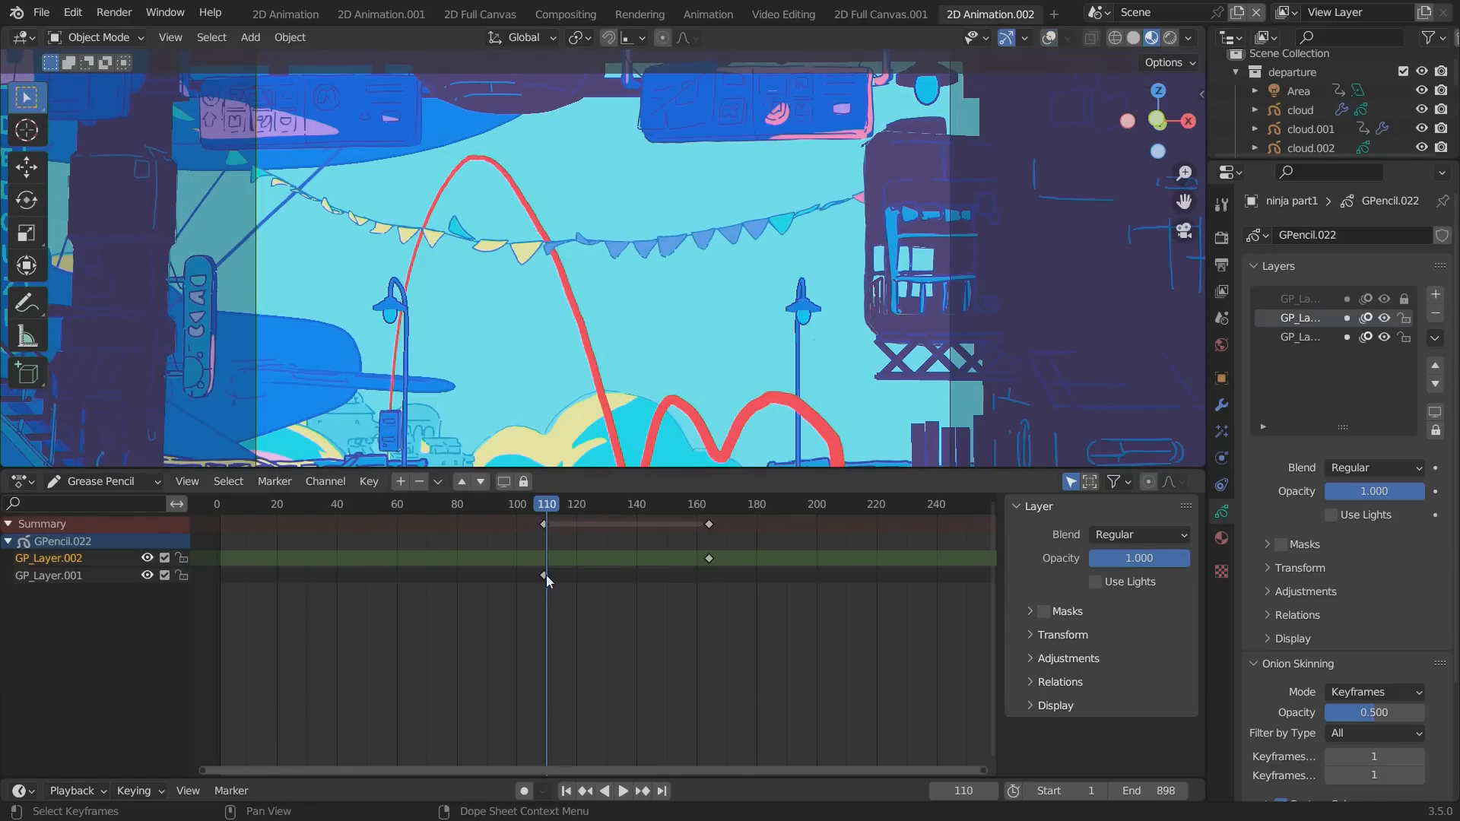
{"action": "left_click_drag", "start_coordinate": [546, 575], "coordinate": [210, 594]}
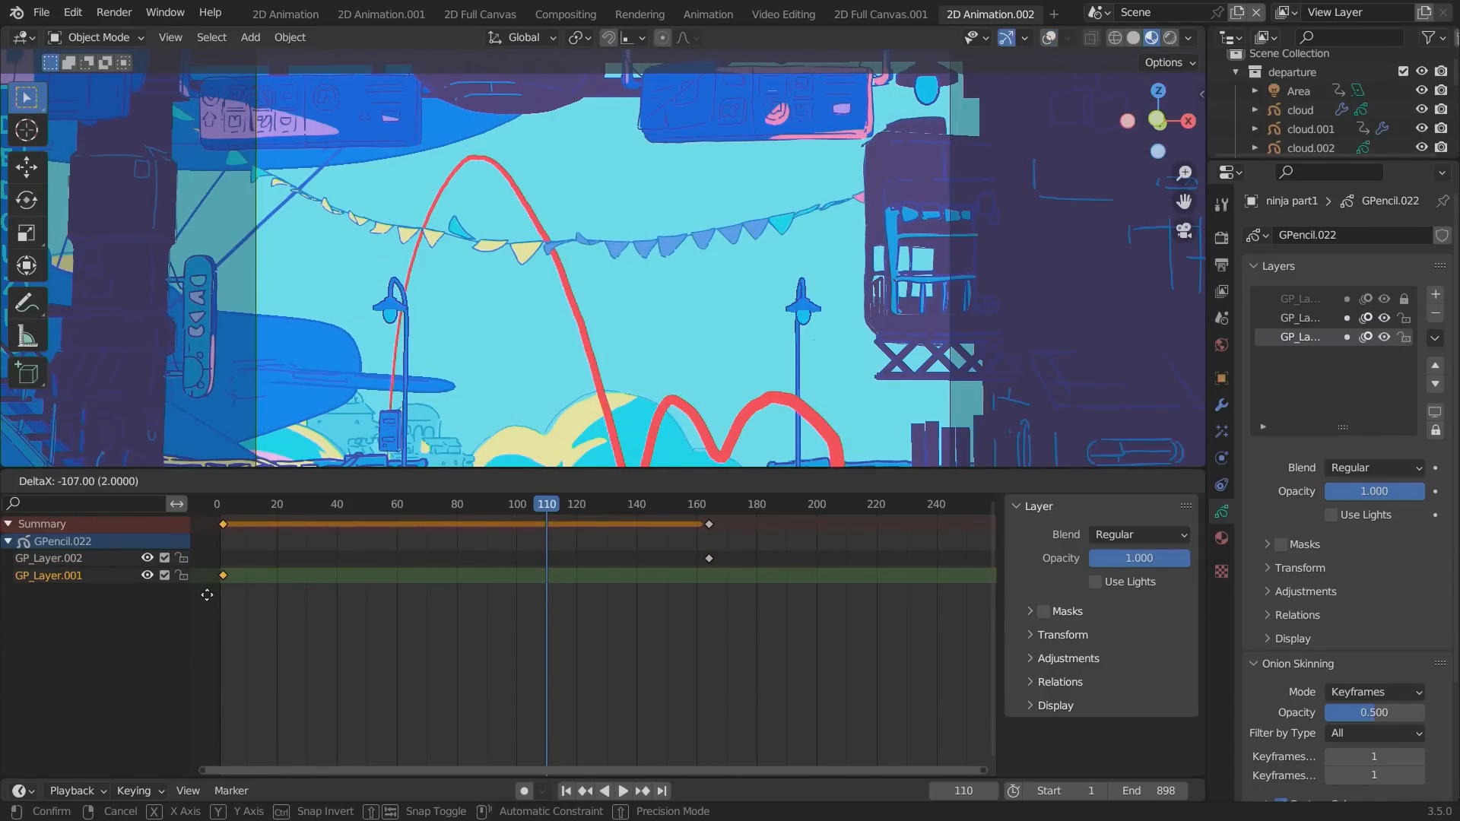
{"action": "left_click", "coordinate": [207, 594]}
Go to frame 143 and return ninja part1 to Draw Mode with GP_Layer.002 active.
{"action": "left_click_drag", "start_coordinate": [324, 503], "coordinate": [455, 538]}
{"action": "mouse_move", "coordinate": [564, 581]}
{"action": "left_mouse_down"}
{"action": "mouse_move", "coordinate": [755, 589]}
{"action": "mouse_move", "coordinate": [646, 576]}
{"action": "left_mouse_up"}
{"action": "left_click", "coordinate": [97, 38]}
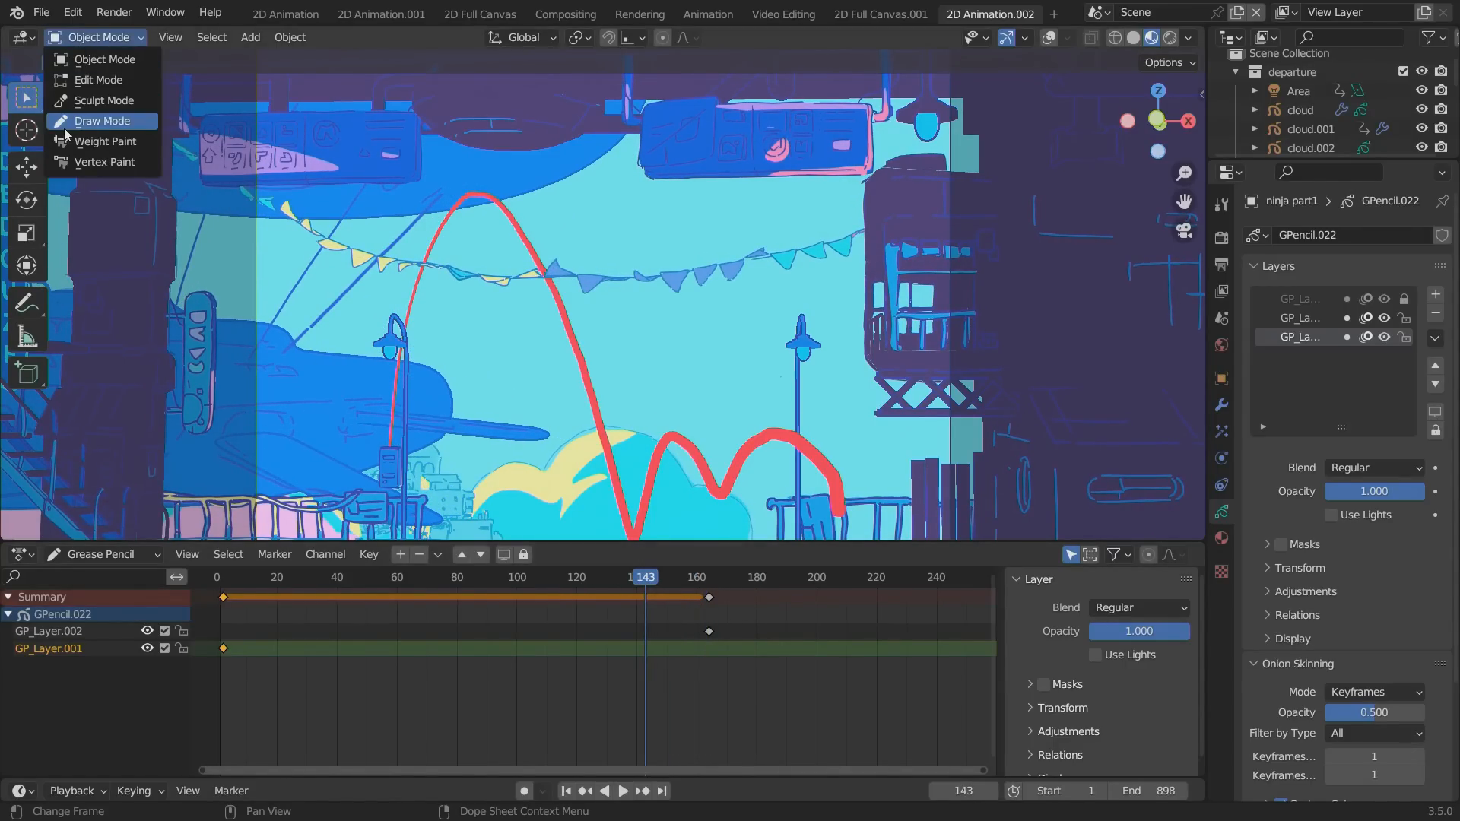
{"action": "left_click", "coordinate": [65, 128]}
{"action": "left_click", "coordinate": [47, 631]}
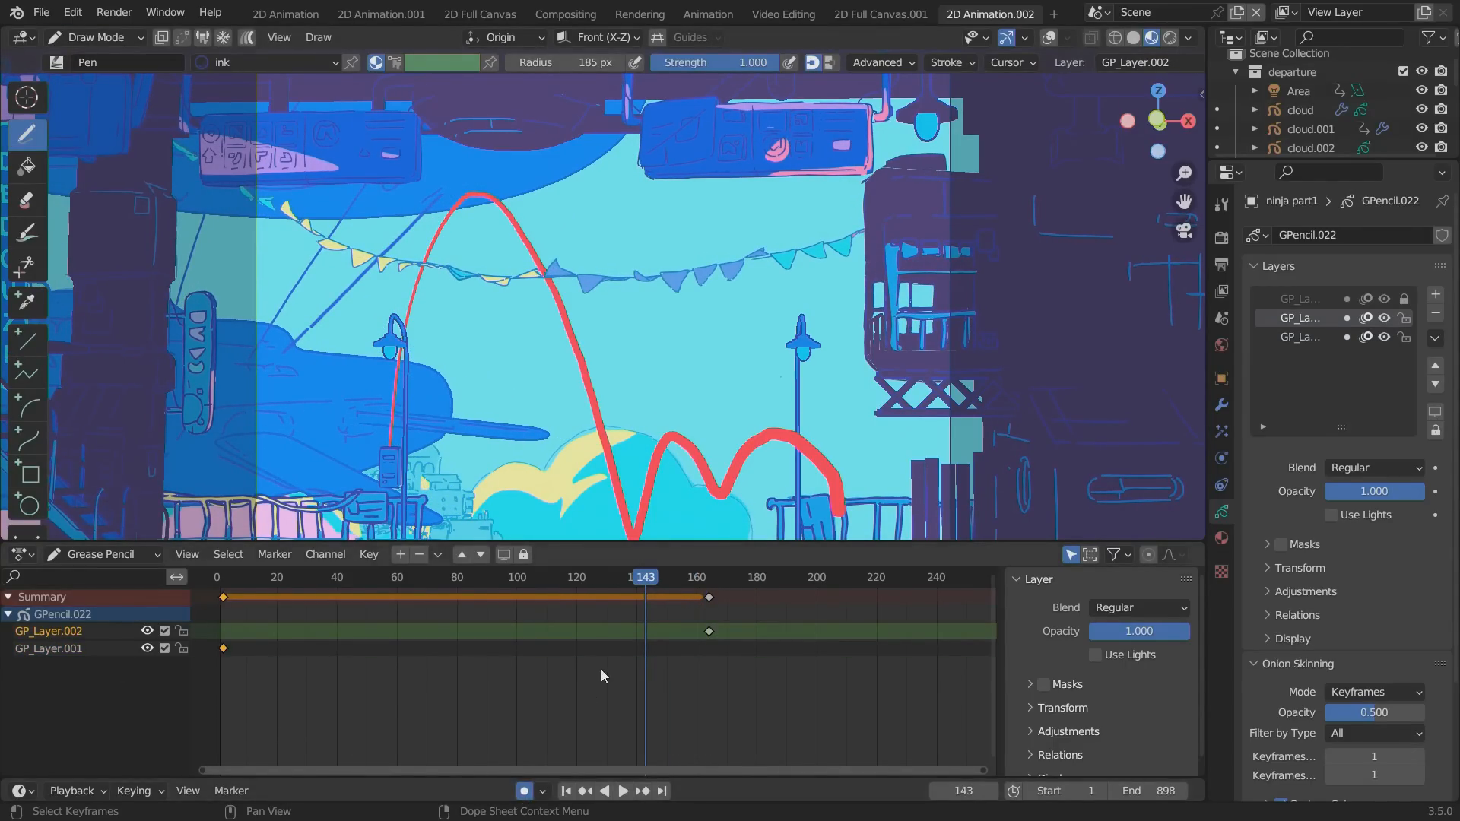
Show viewport overlays again, with Extras, Relationship Lines, Outline Selected, Motion Paths, Bones and Origins turned off.
{"action": "left_click", "coordinate": [1049, 39]}
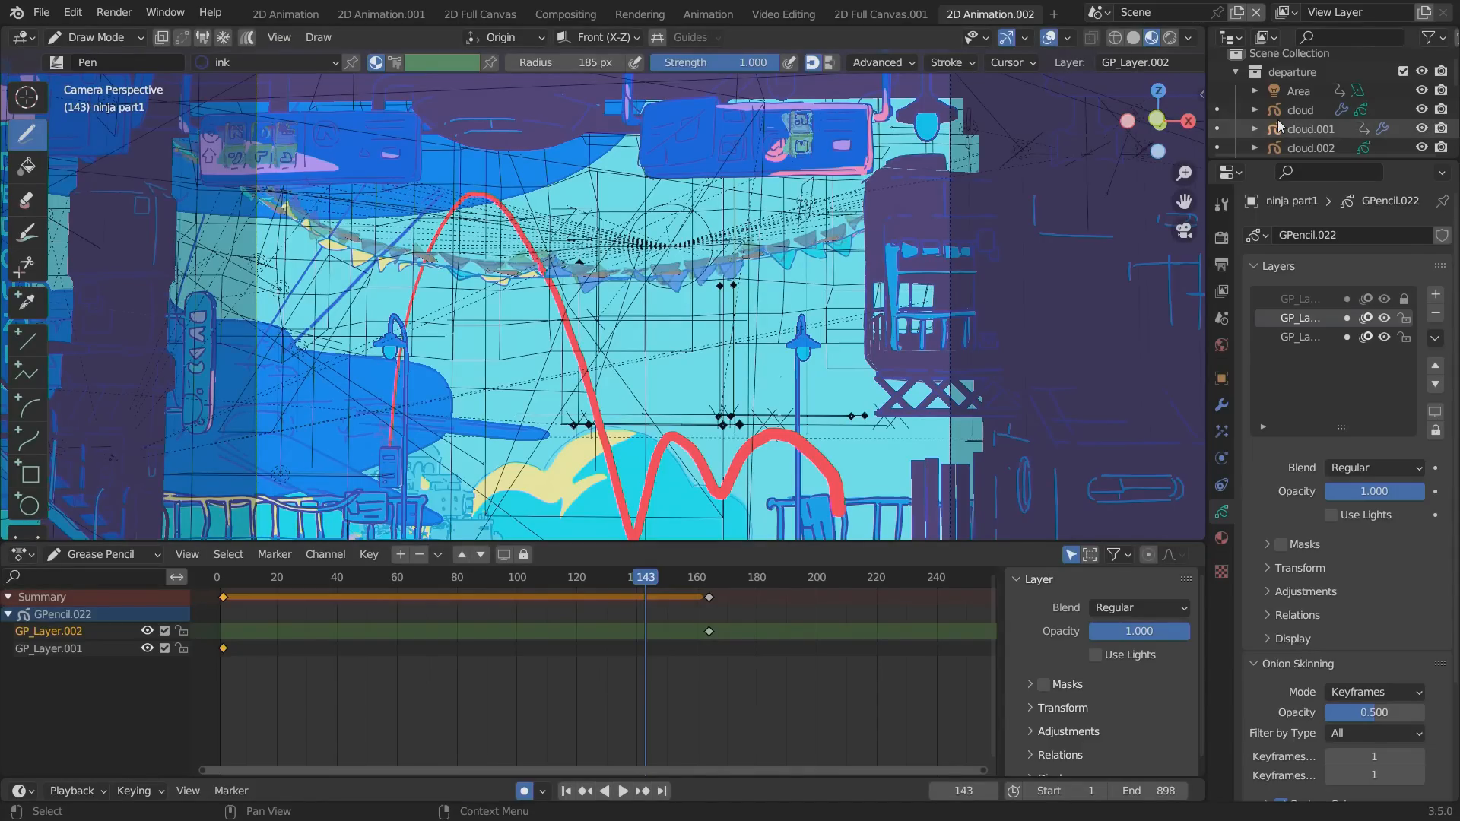
{"action": "left_click", "coordinate": [1068, 38]}
{"action": "left_click", "coordinate": [949, 264]}
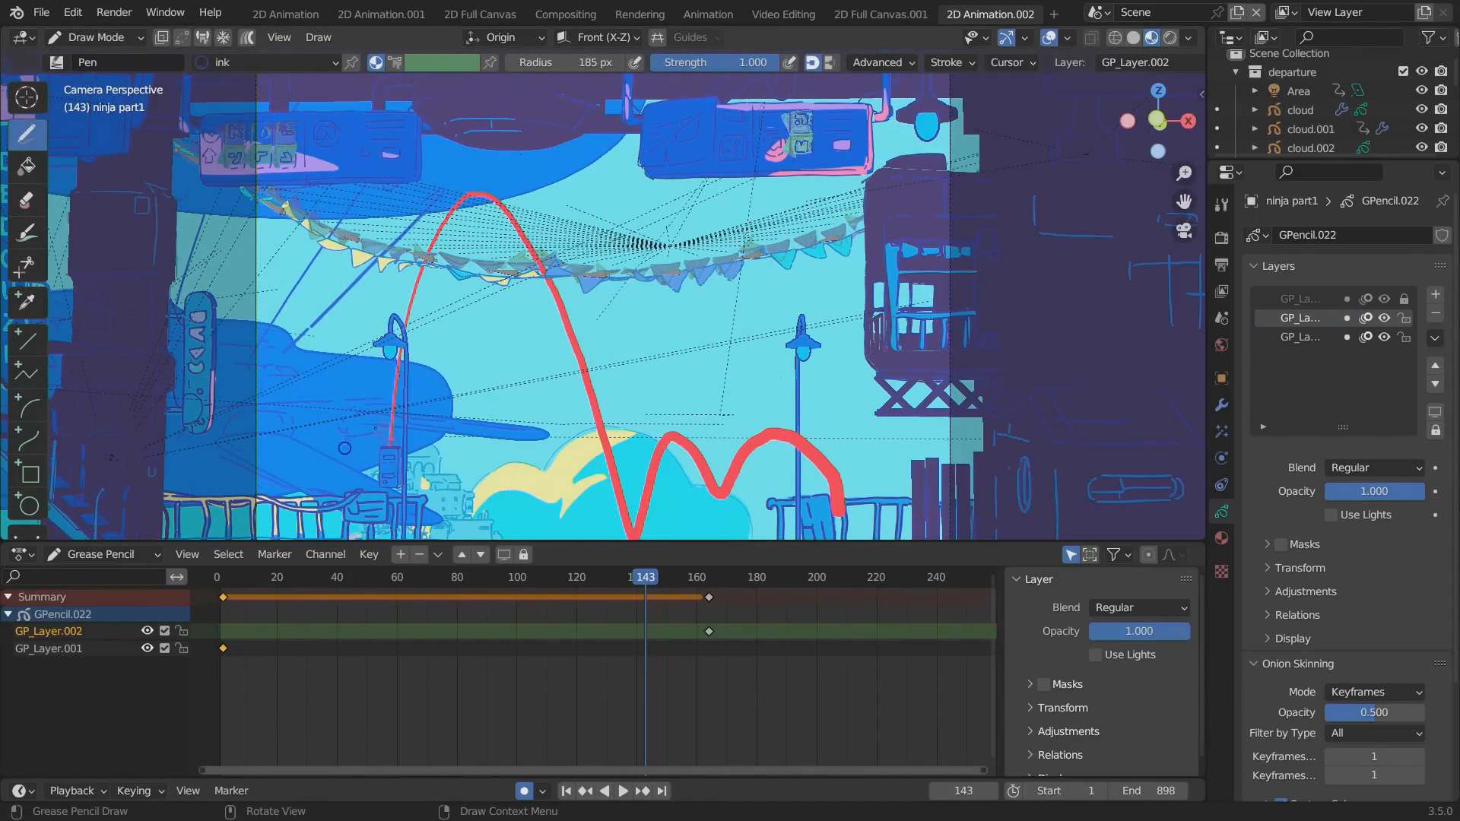
{"action": "left_click", "coordinate": [1067, 38]}
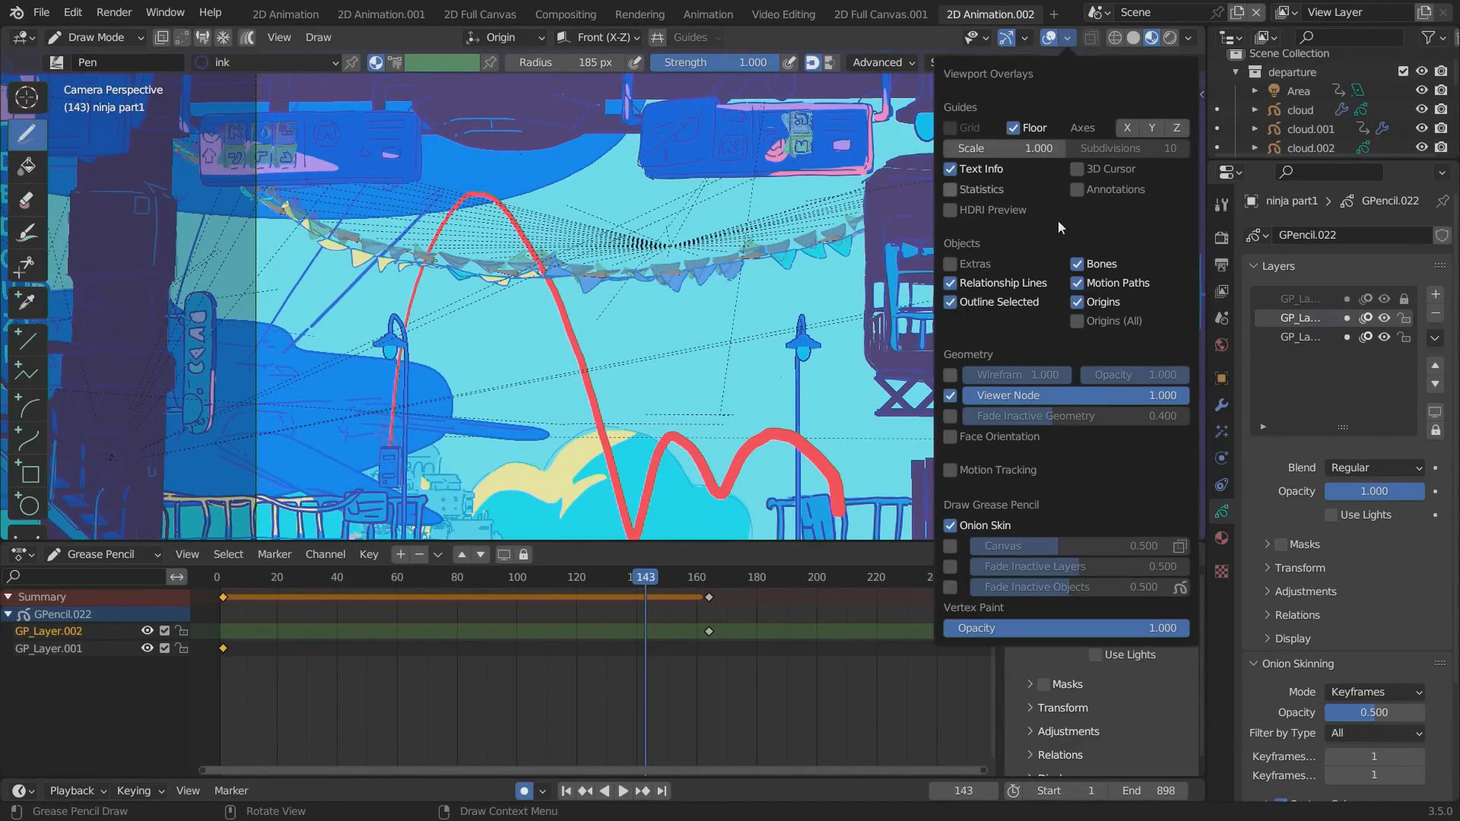
{"action": "left_click", "coordinate": [948, 284]}
{"action": "left_click", "coordinate": [952, 300]}
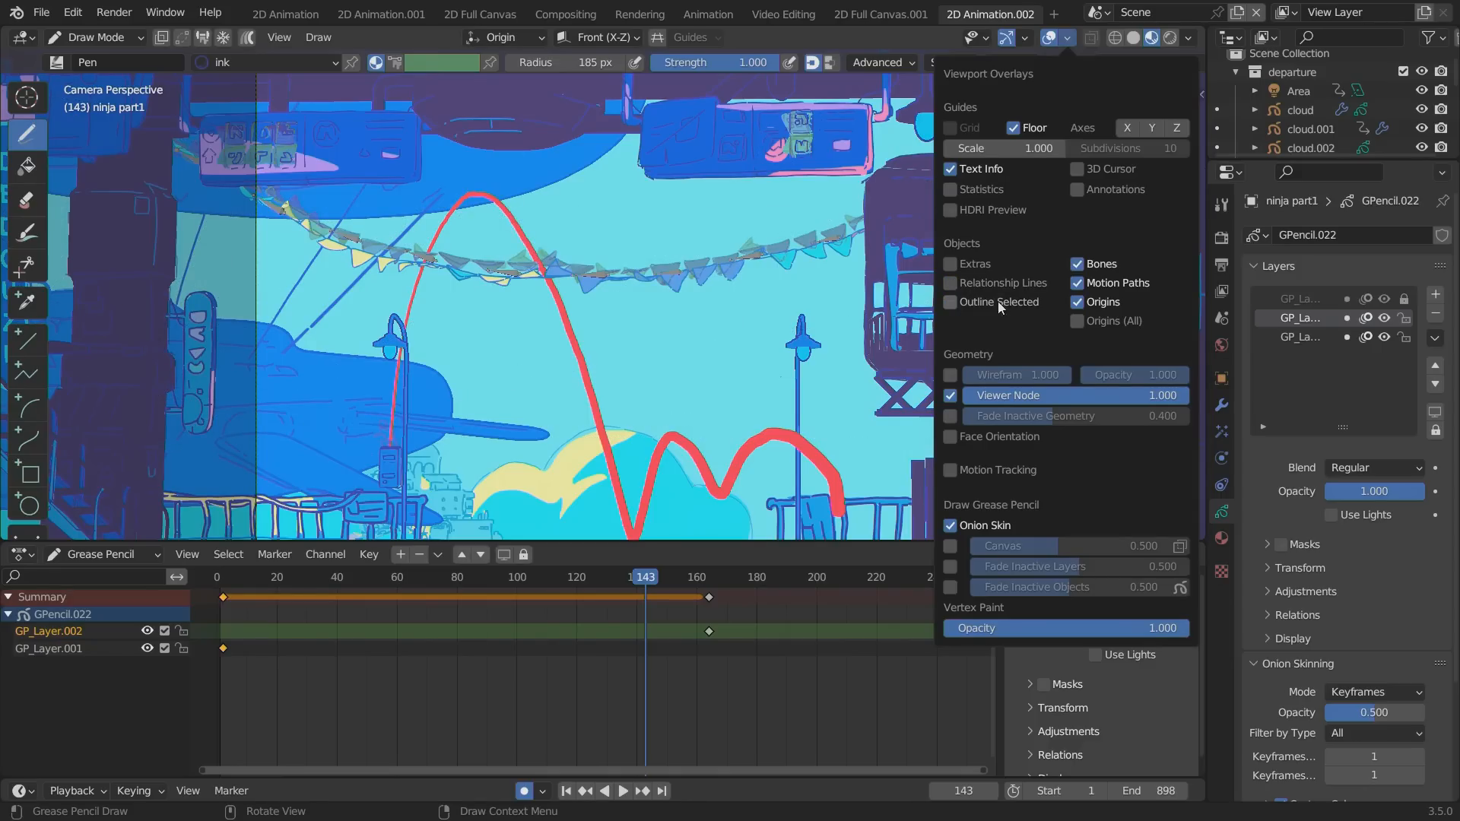
{"action": "left_click", "coordinate": [1076, 281]}
{"action": "left_click", "coordinate": [1076, 266]}
{"action": "left_click", "coordinate": [1078, 298]}
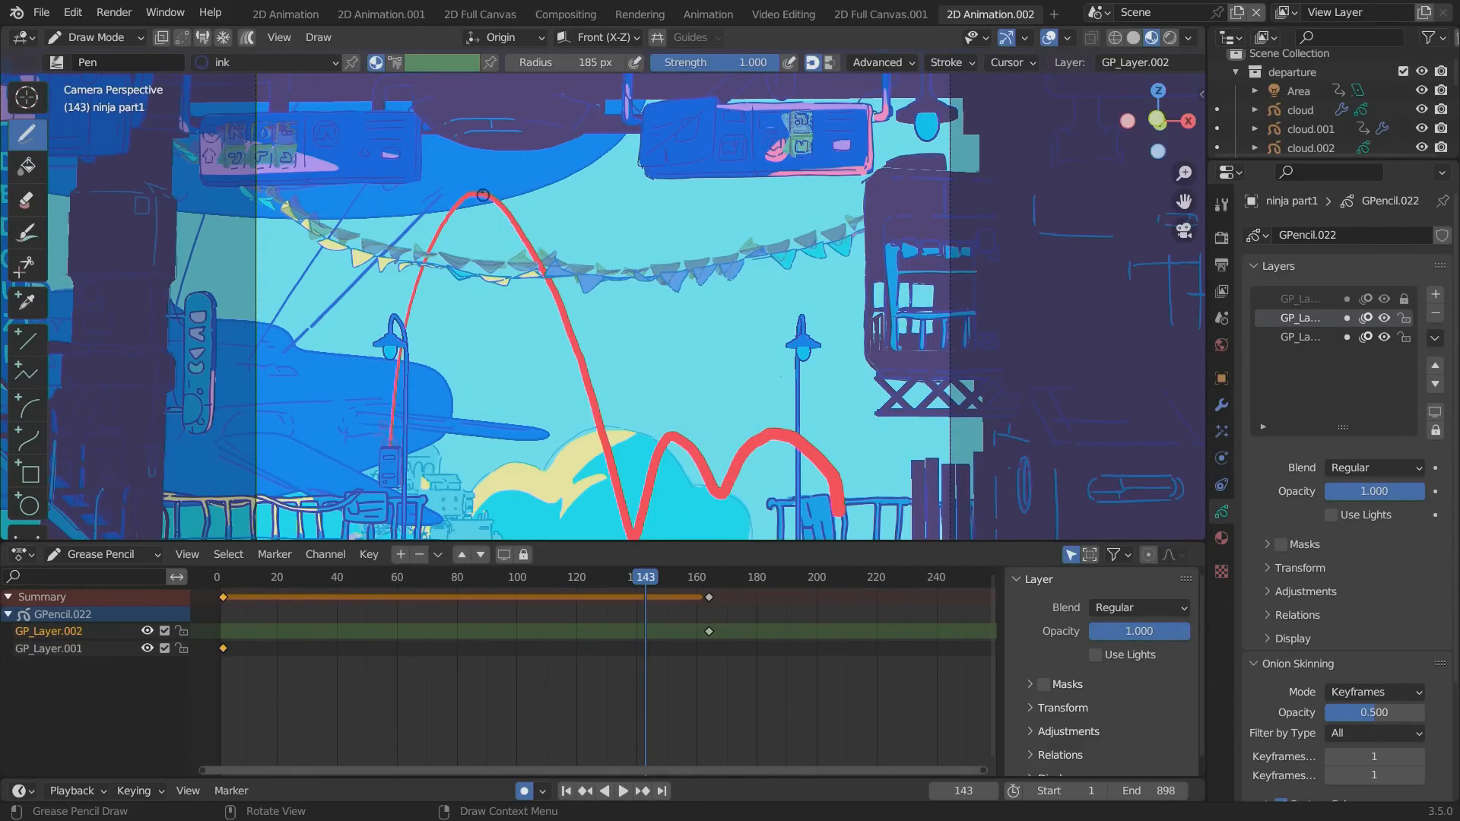
Sketch the ninja in ink at the peak of the red path on frame 143 and play the animation around it.
{"action": "mouse_move", "coordinate": [502, 225]}
{"action": "left_mouse_down"}
{"action": "mouse_move", "coordinate": [509, 210]}
{"action": "mouse_move", "coordinate": [455, 190]}
{"action": "left_mouse_up"}
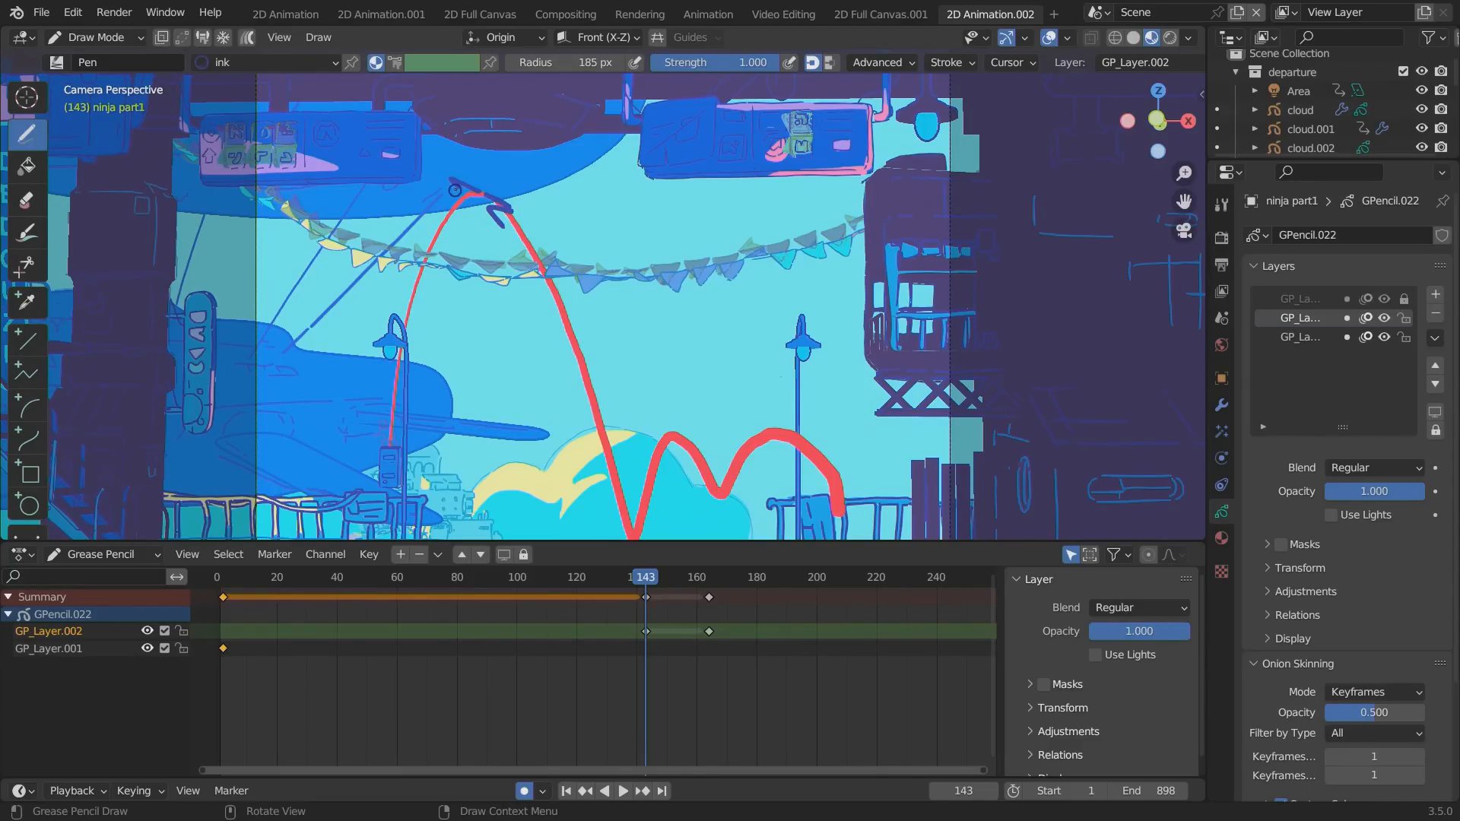
{"action": "key", "text": "space"}
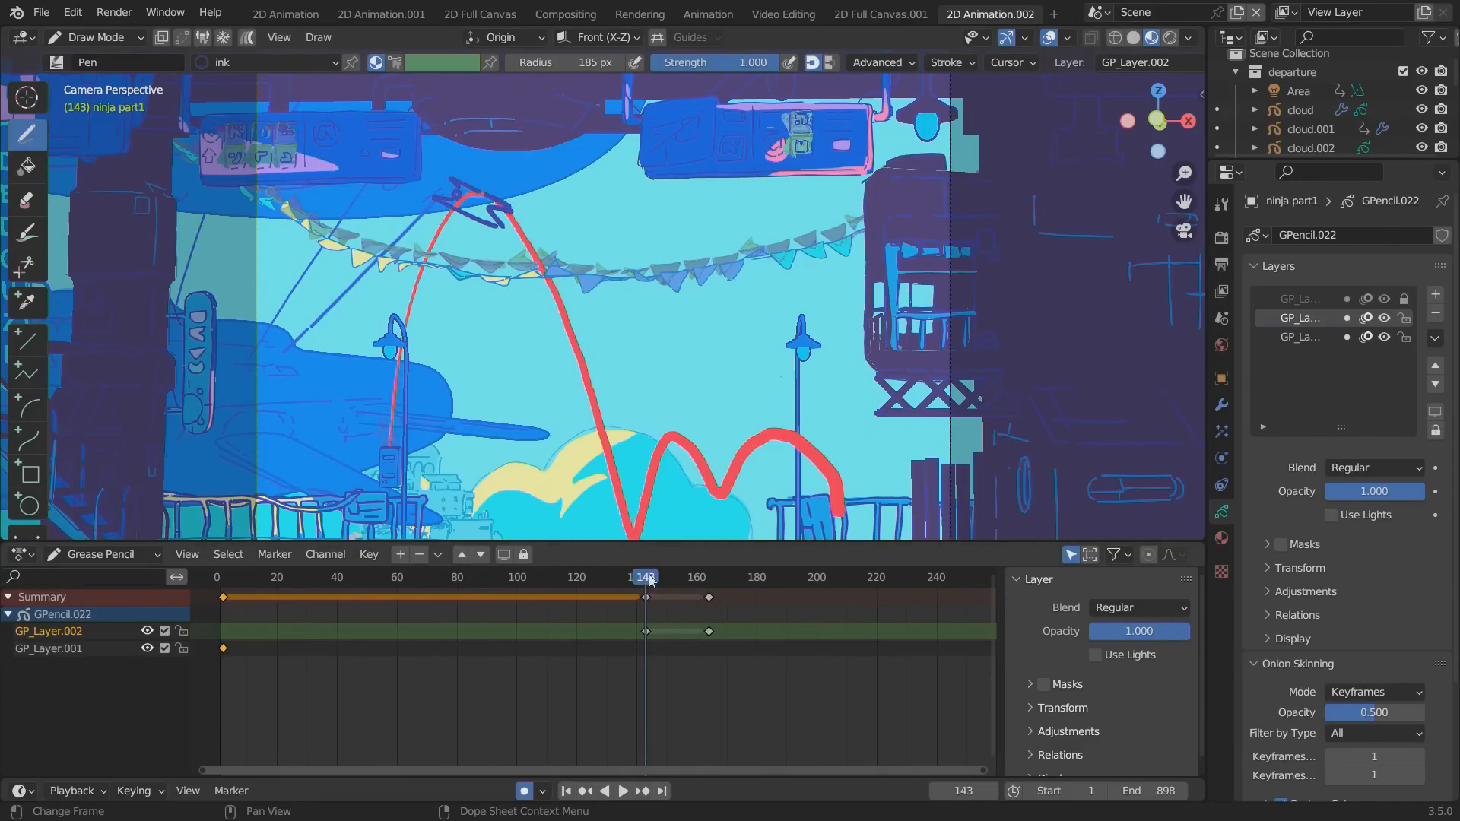
{"action": "left_click", "coordinate": [650, 595]}
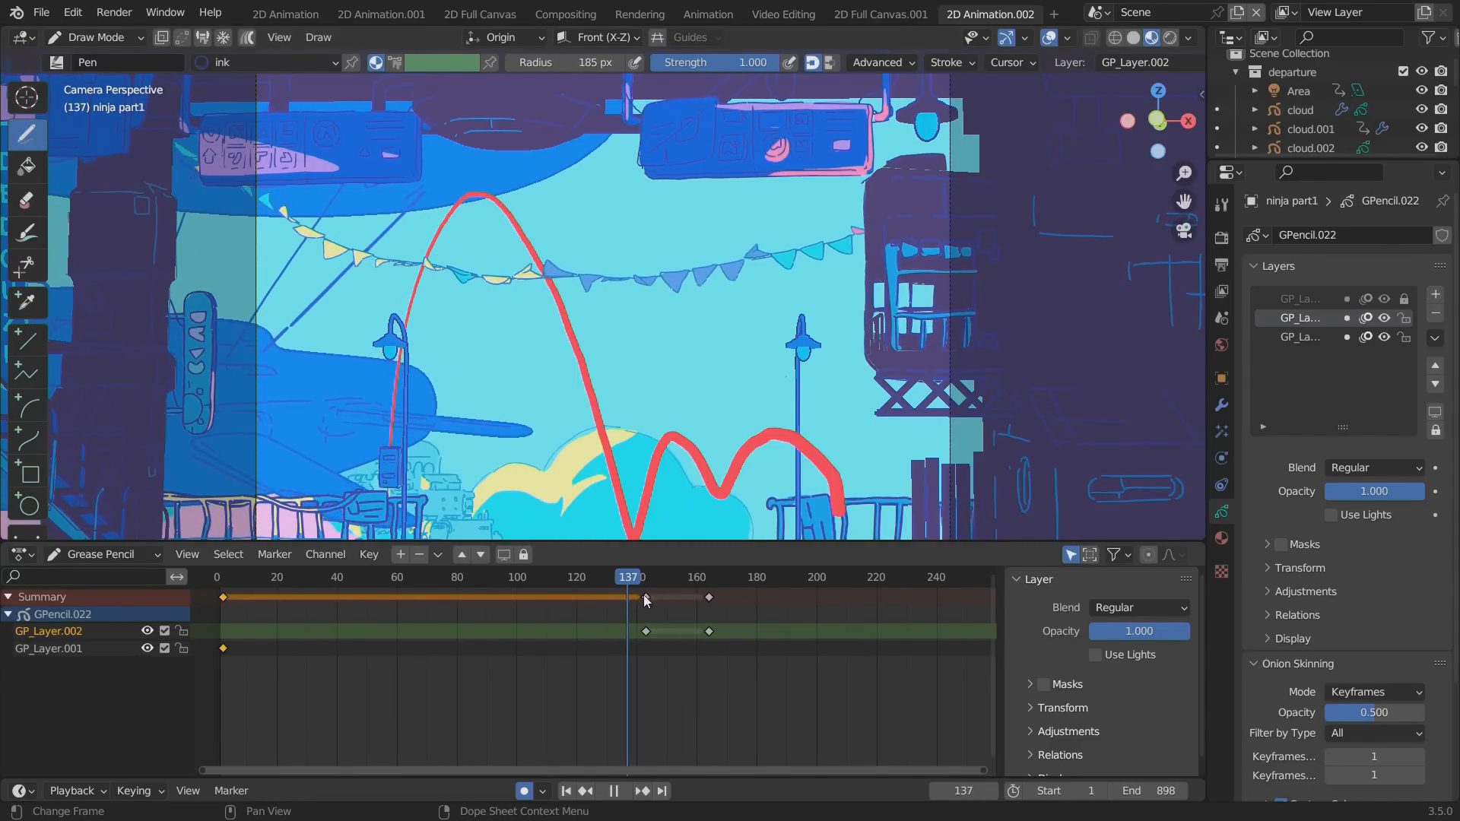
Go to frame 122 and sketch the ninja in thick ink where the red path lands on the platform.
{"action": "left_click_drag", "start_coordinate": [687, 594], "coordinate": [612, 590]}
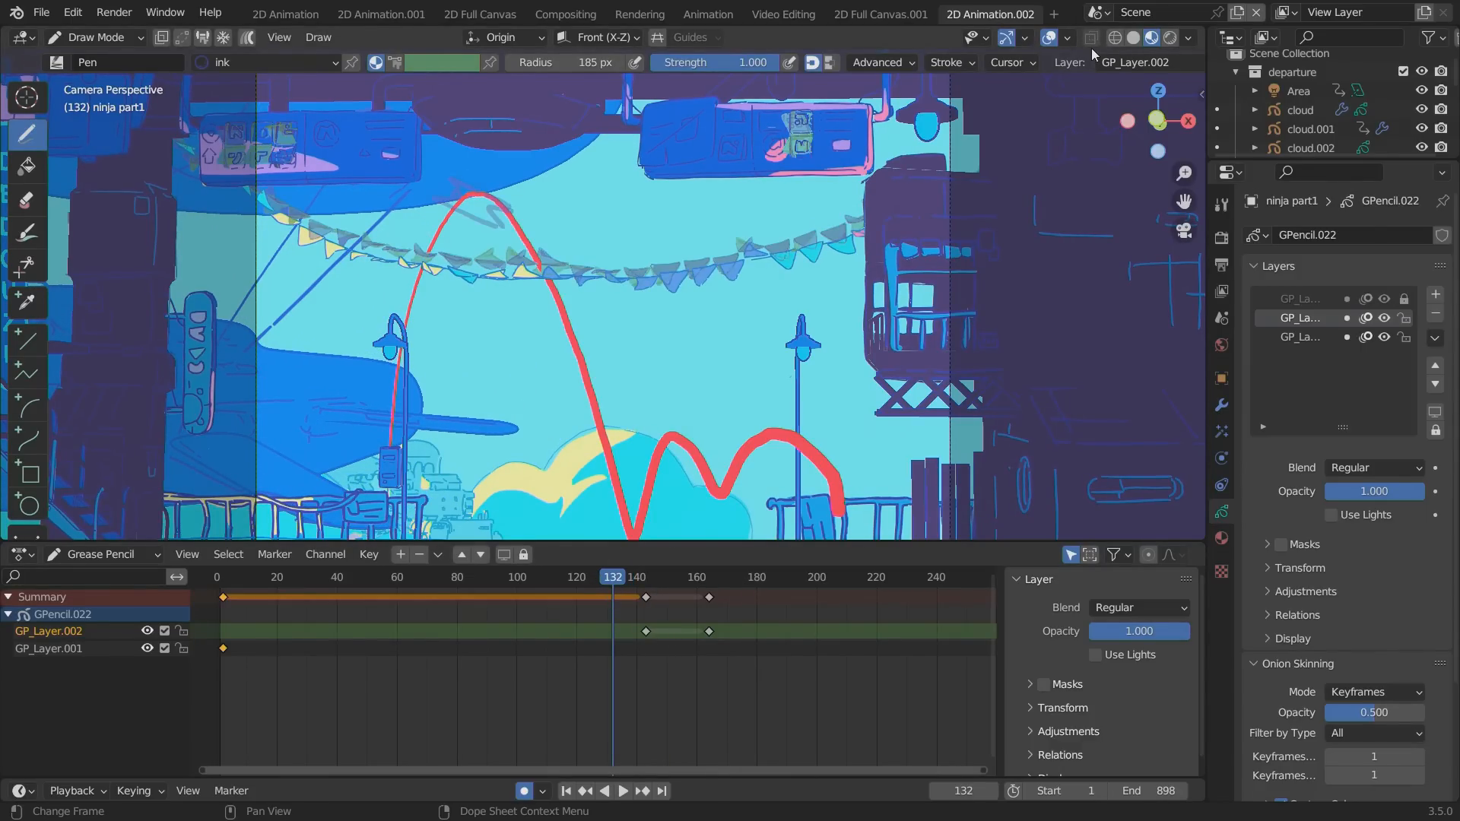
{"action": "left_click_drag", "start_coordinate": [398, 372], "coordinate": [368, 342], "text": "alt+shift"}
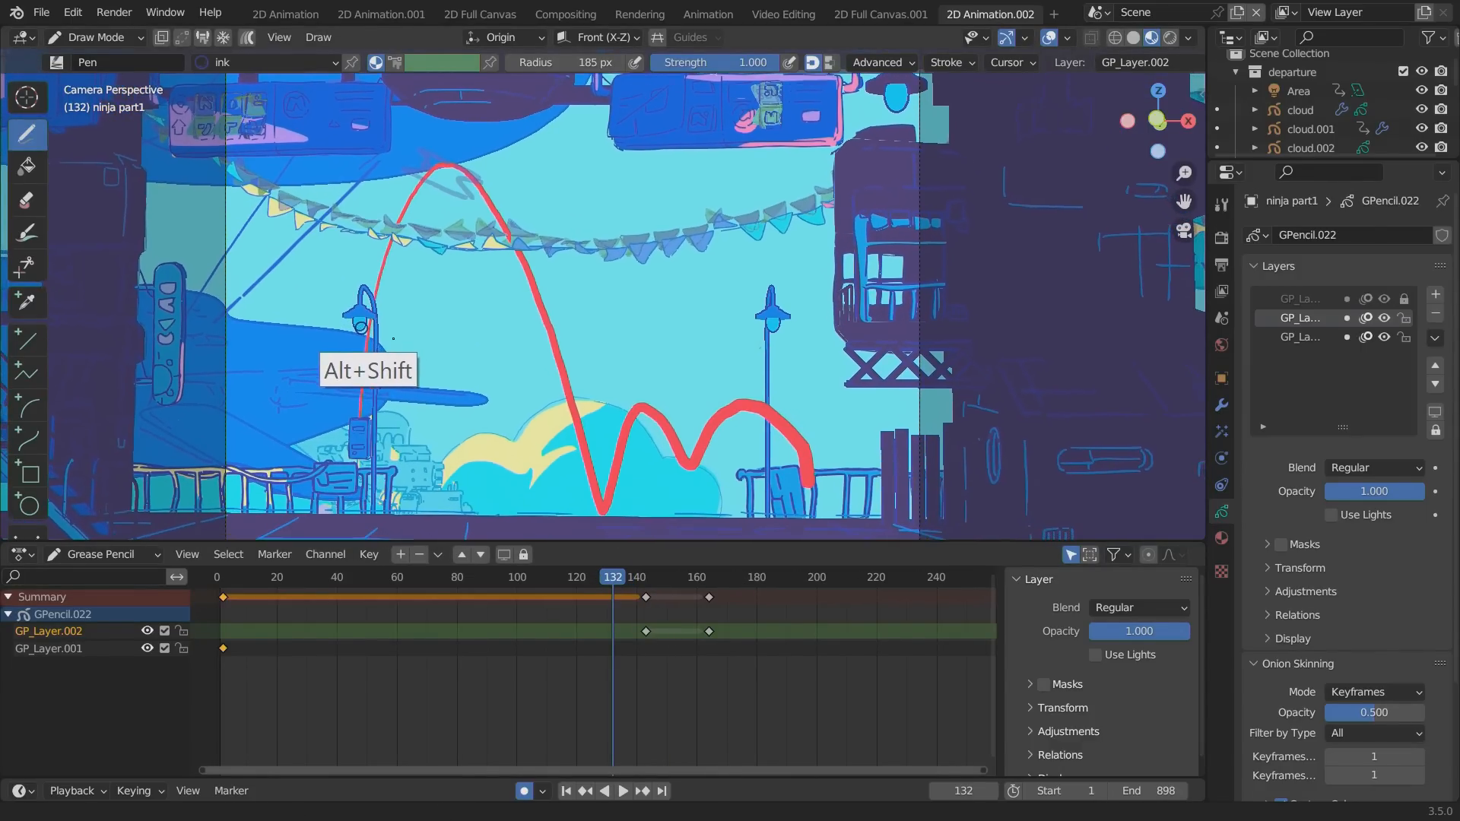
{"action": "left_click_drag", "start_coordinate": [595, 577], "coordinate": [583, 580]}
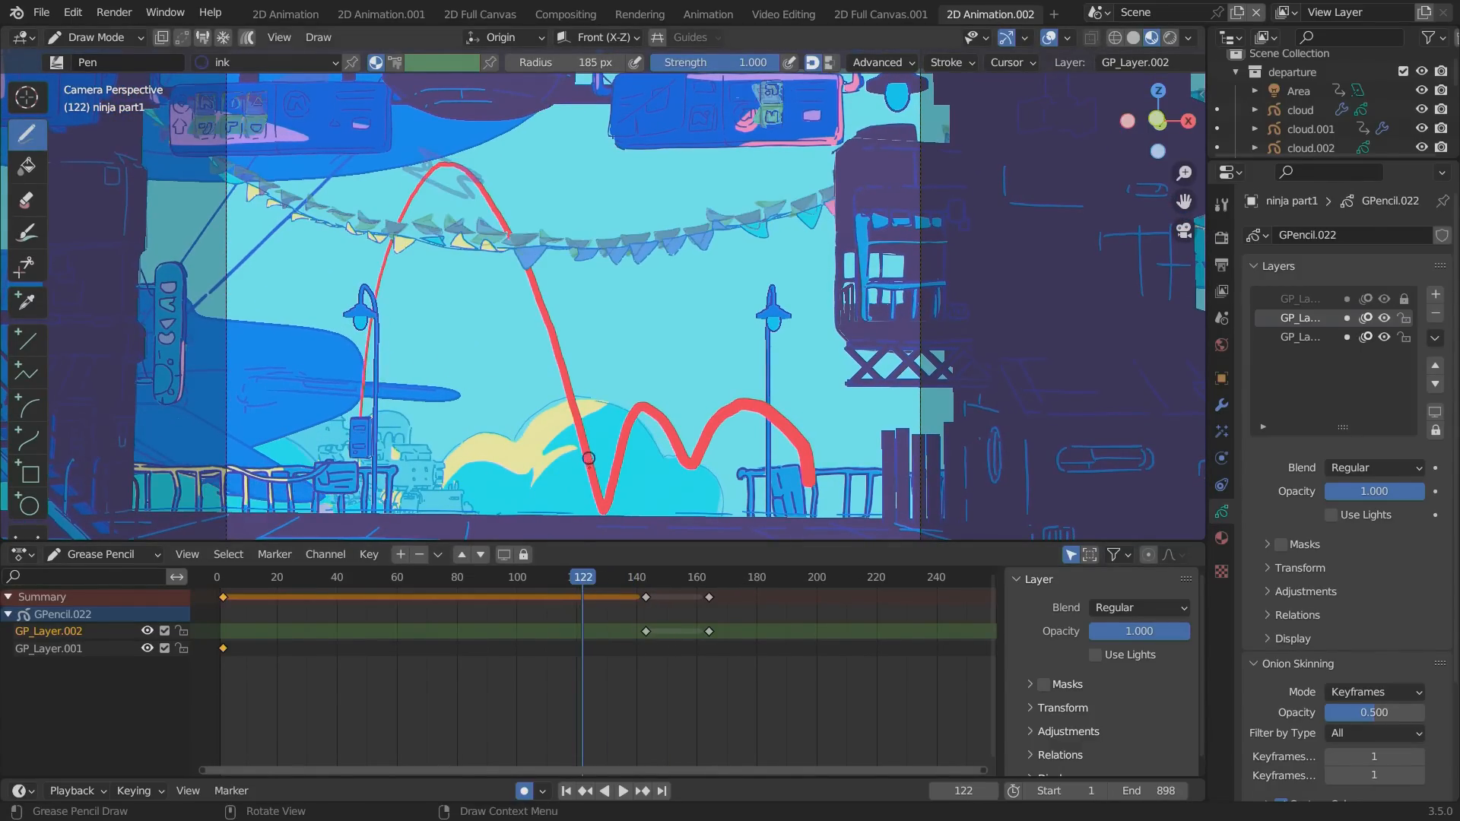
{"action": "mouse_move", "coordinate": [584, 512]}
{"action": "left_mouse_down"}
{"action": "mouse_move", "coordinate": [601, 486]}
{"action": "mouse_move", "coordinate": [610, 506]}
{"action": "mouse_move", "coordinate": [591, 489]}
{"action": "left_mouse_up"}
{"action": "key", "text": "ctrl+z"}
{"action": "mouse_move", "coordinate": [607, 485]}
{"action": "left_mouse_down"}
{"action": "mouse_move", "coordinate": [593, 454]}
{"action": "mouse_move", "coordinate": [563, 468]}
{"action": "mouse_move", "coordinate": [574, 479]}
{"action": "left_mouse_up"}
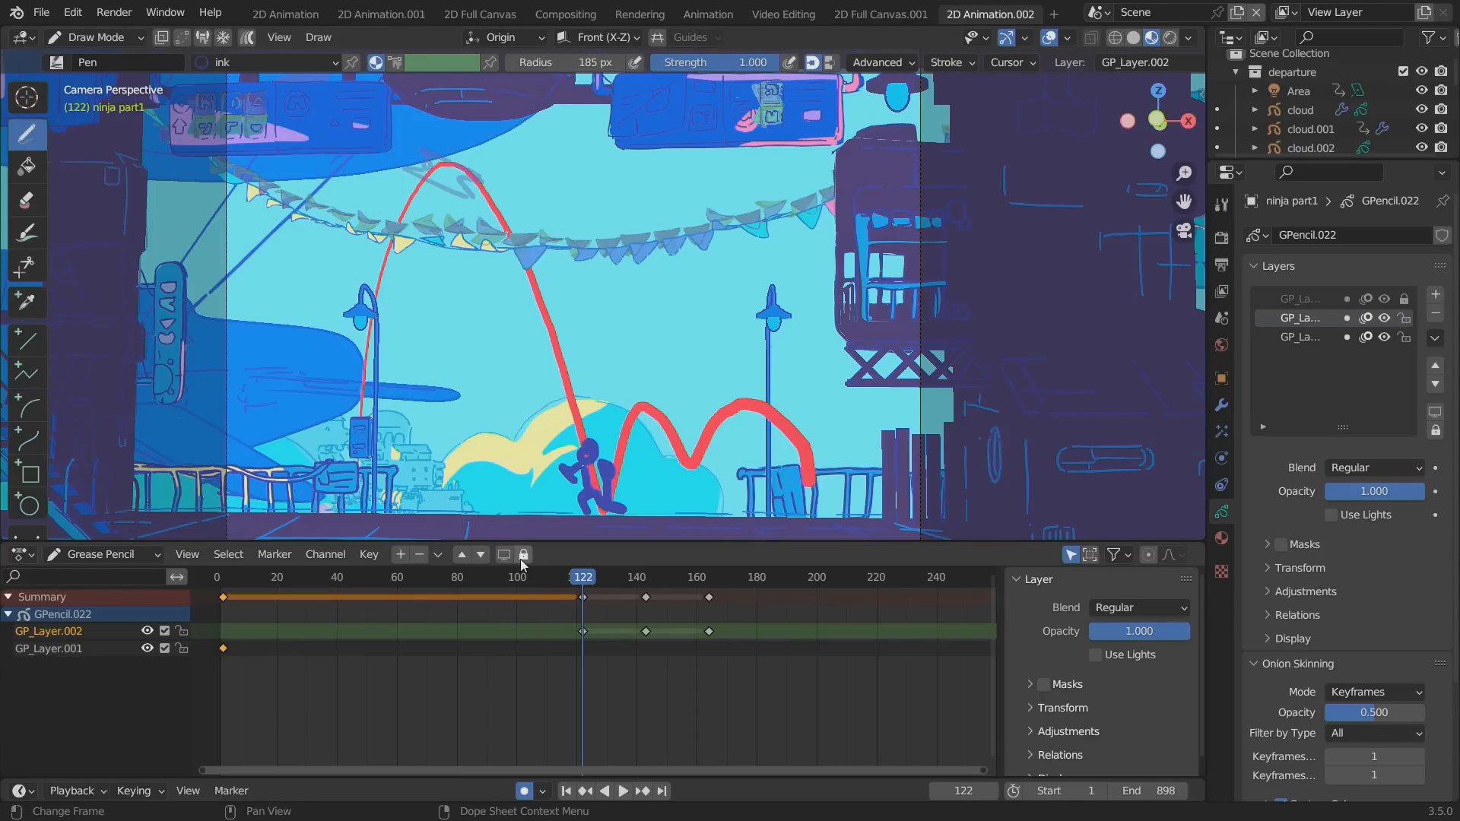
Set the Pen brush radius to 100 px.
{"action": "left_click", "coordinate": [557, 62]}
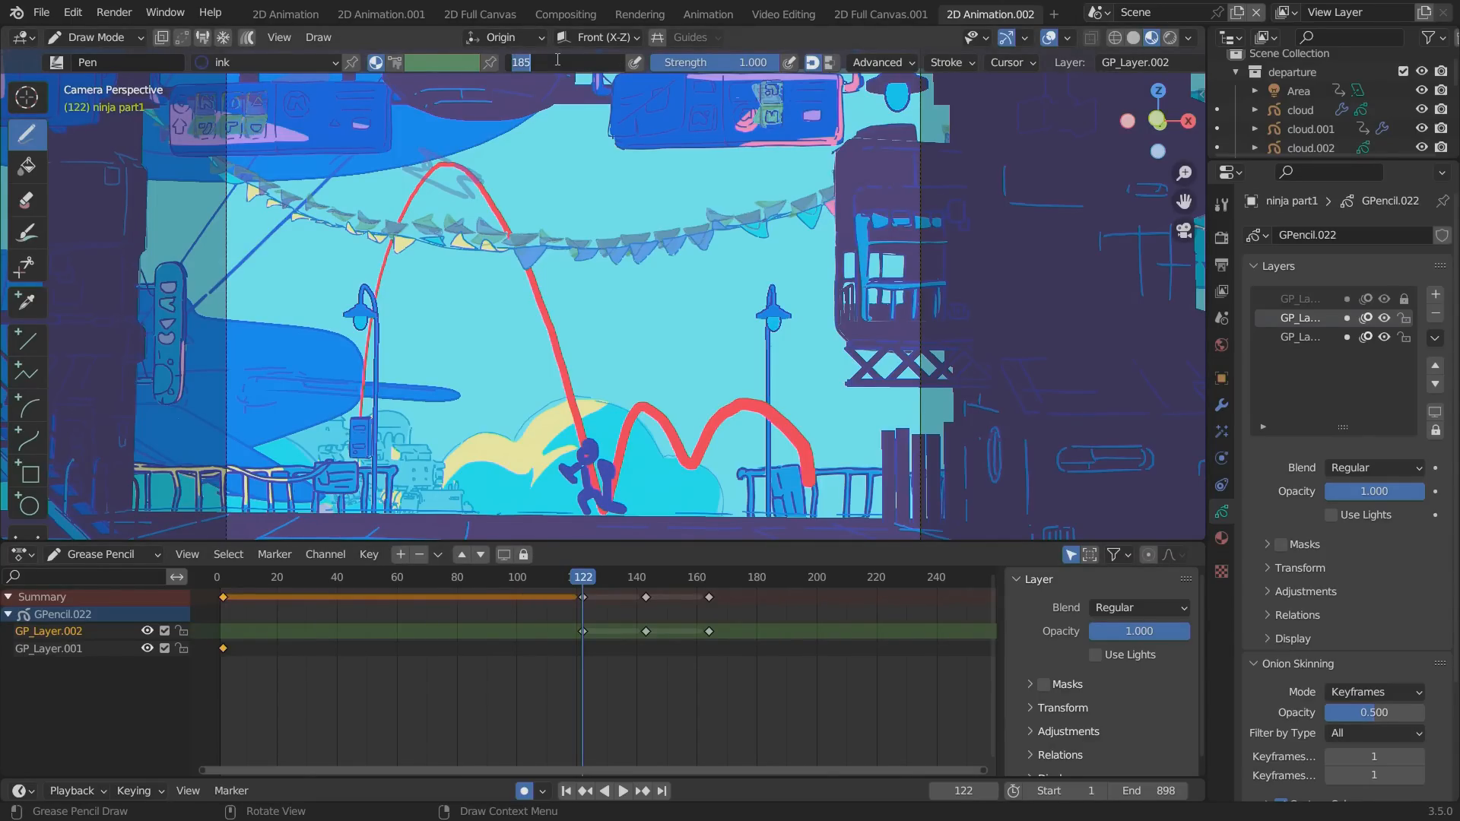
{"action": "type", "text": "100"}
{"action": "key", "text": "Return"}
Lock GP_Layer.001 and erase only the thick ninja sketch from GP_Layer.002 on frame 122.
{"action": "mouse_move", "coordinate": [601, 502]}
{"action": "left_mouse_down", "text": "ctrl"}
{"action": "mouse_move", "coordinate": [579, 461]}
{"action": "mouse_move", "coordinate": [597, 521]}
{"action": "left_mouse_up", "text": "ctrl"}
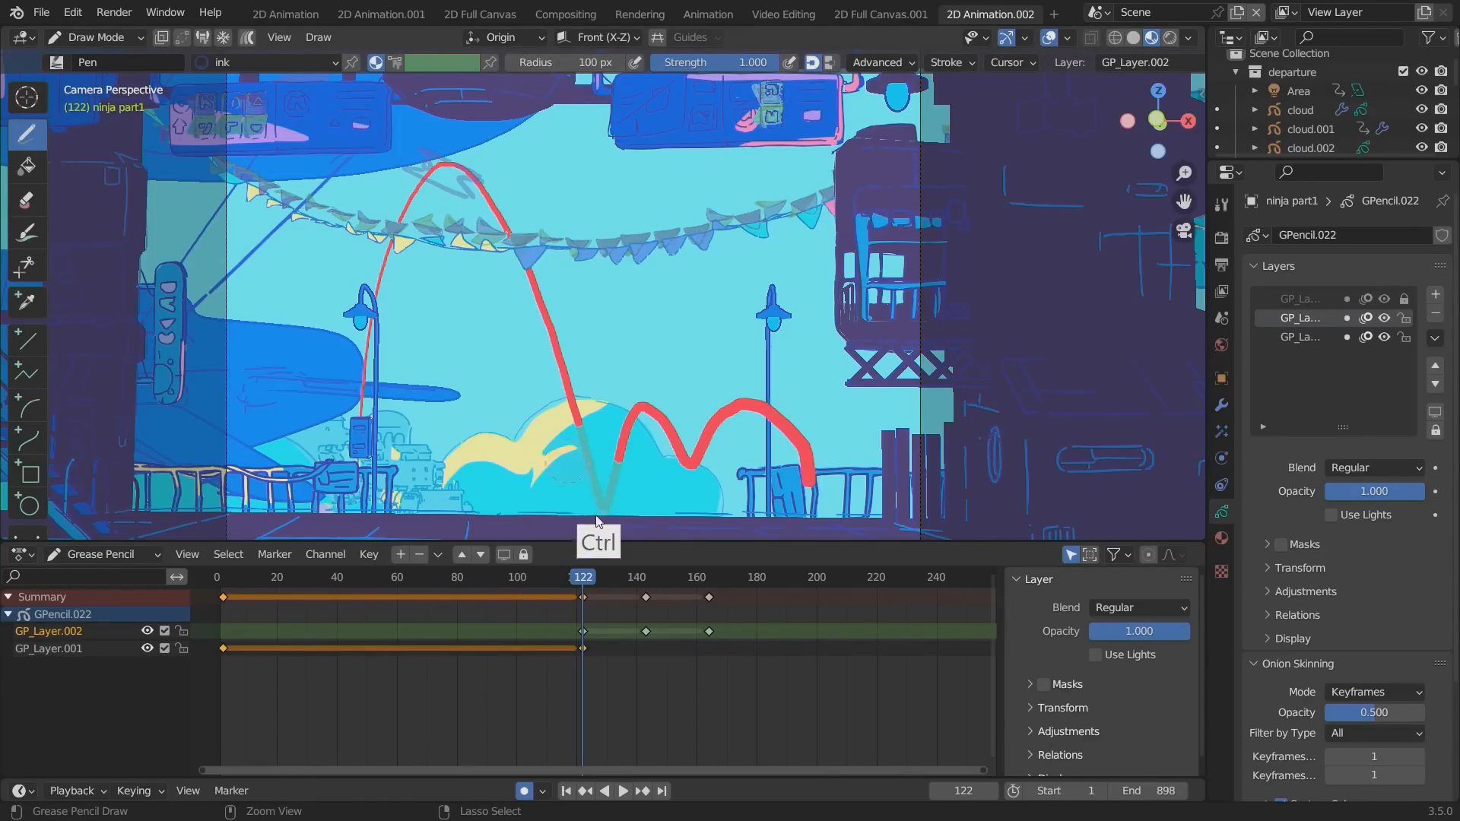
{"action": "key", "text": "ctrl+z"}
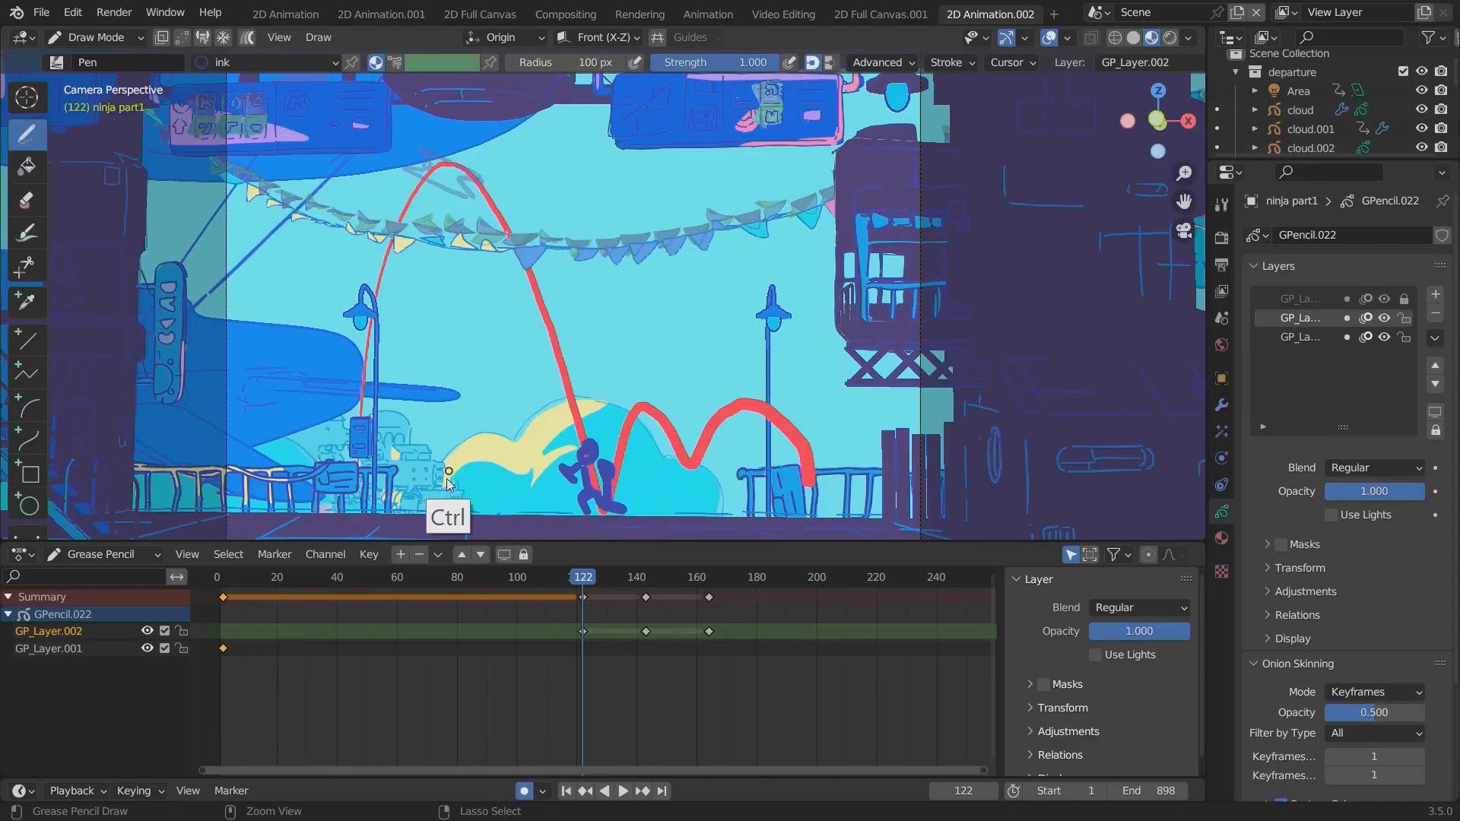
{"action": "left_click", "coordinate": [1404, 337]}
{"action": "left_click_drag", "start_coordinate": [597, 456], "coordinate": [567, 465], "text": "ctrl"}
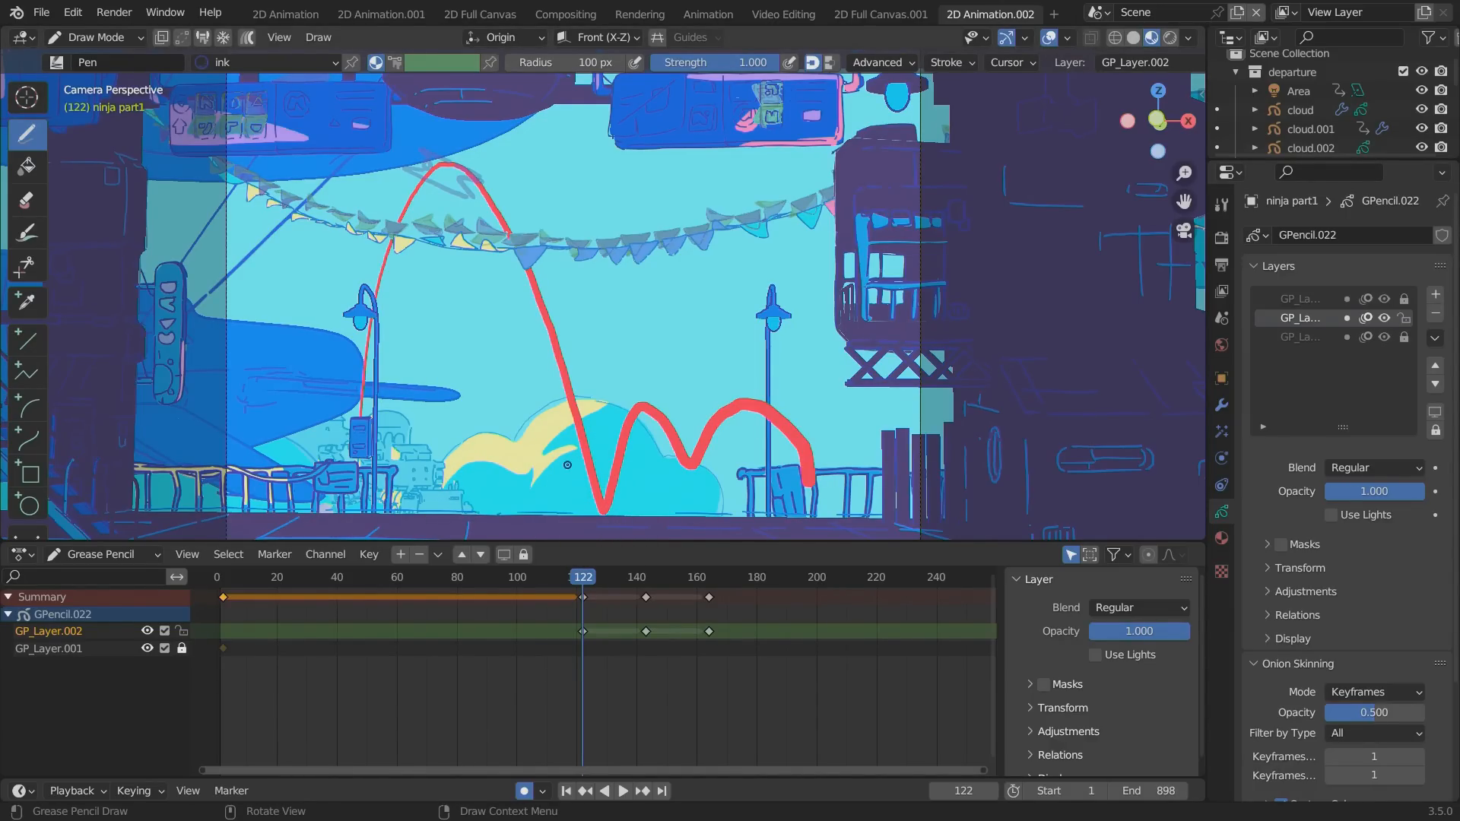
Sketch the crouching ninja in thinner ink at the foot of the red path on frame 122.
{"action": "left_click_drag", "start_coordinate": [586, 473], "coordinate": [595, 472]}
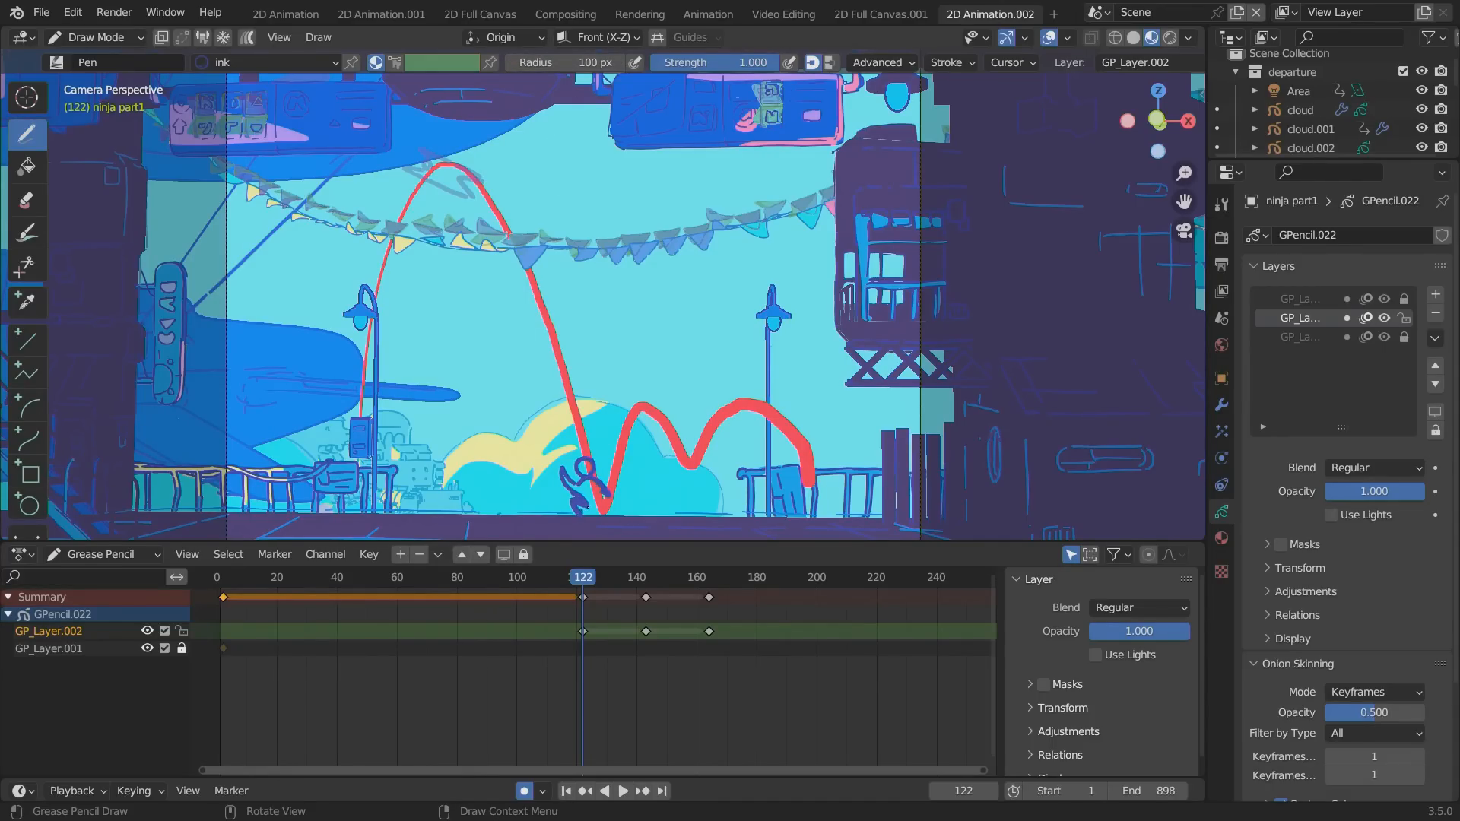
{"action": "left_click_drag", "start_coordinate": [572, 493], "coordinate": [593, 511]}
Start a ninja keyframe on frame 127 of GP_Layer.002 and delete the keyframe at frame 122.
{"action": "mouse_move", "coordinate": [613, 582]}
{"action": "left_mouse_down"}
{"action": "mouse_move", "coordinate": [724, 595]}
{"action": "mouse_move", "coordinate": [534, 588]}
{"action": "mouse_move", "coordinate": [687, 595]}
{"action": "mouse_move", "coordinate": [570, 595]}
{"action": "mouse_move", "coordinate": [598, 595]}
{"action": "left_mouse_up"}
{"action": "left_click_drag", "start_coordinate": [573, 478], "coordinate": [573, 486], "text": "ctrl"}
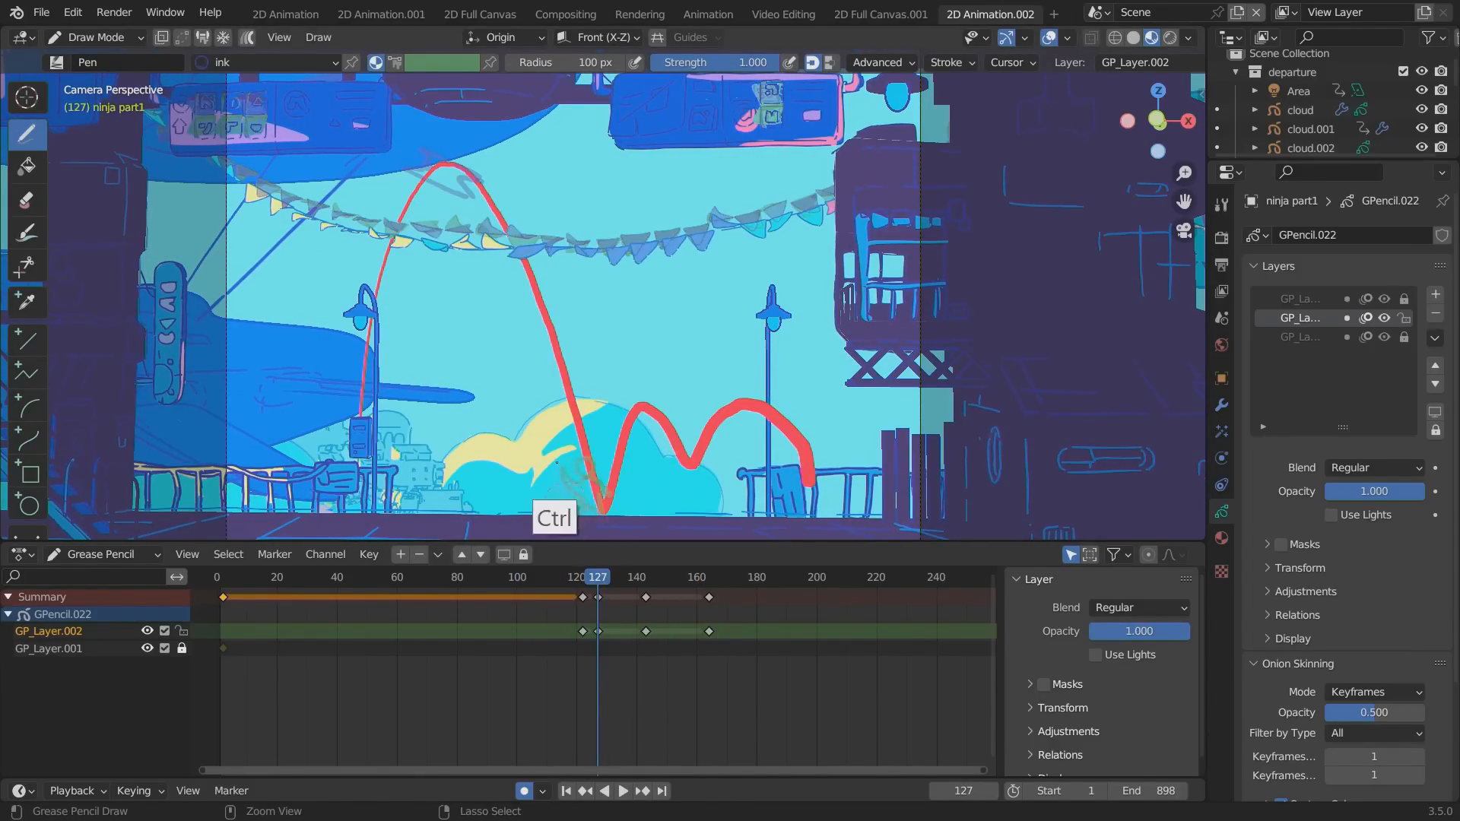
{"action": "left_click", "coordinate": [579, 641]}
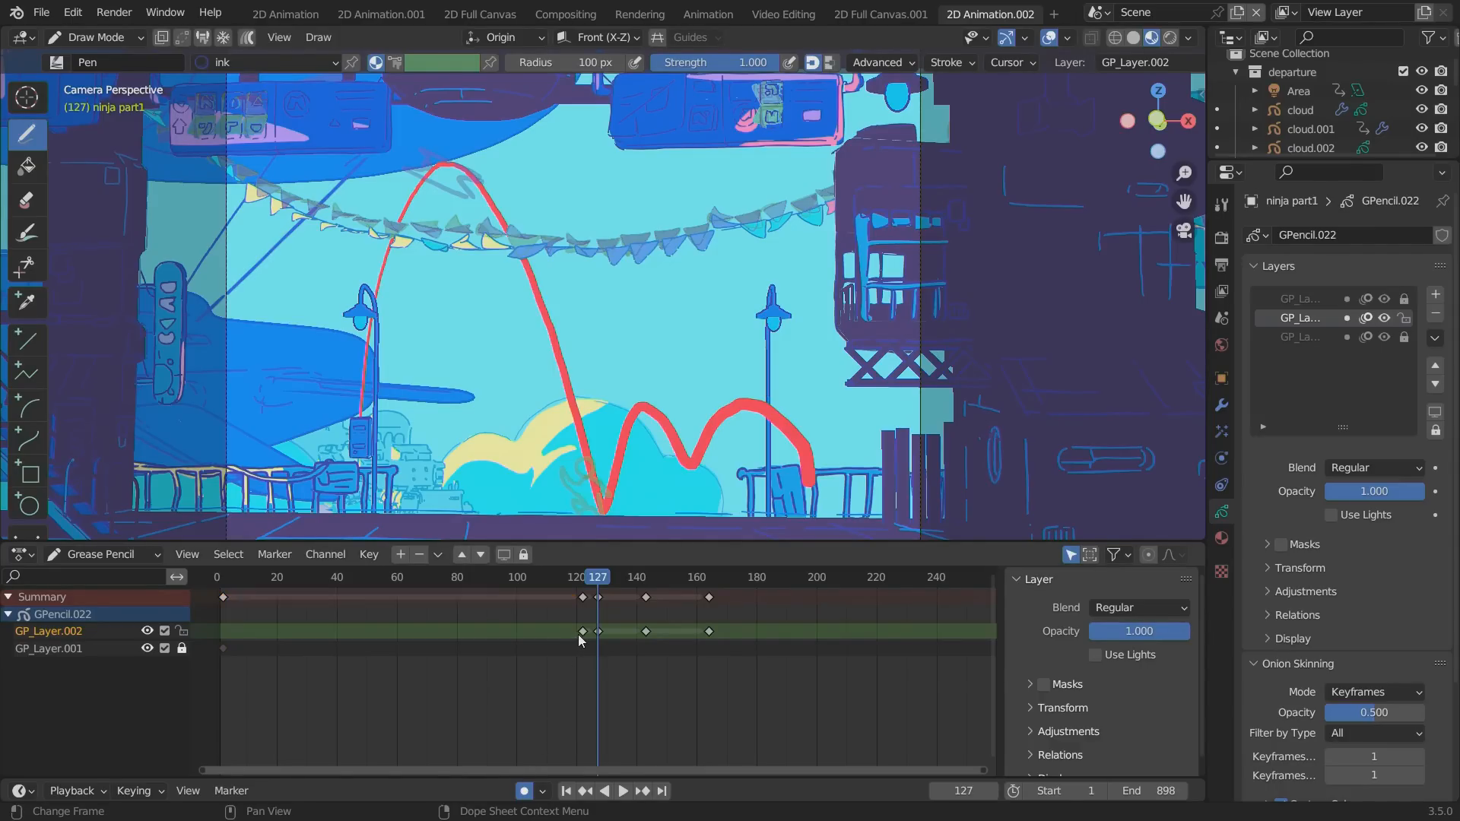
{"action": "left_click", "coordinate": [582, 631]}
{"action": "key", "text": "Delete"}
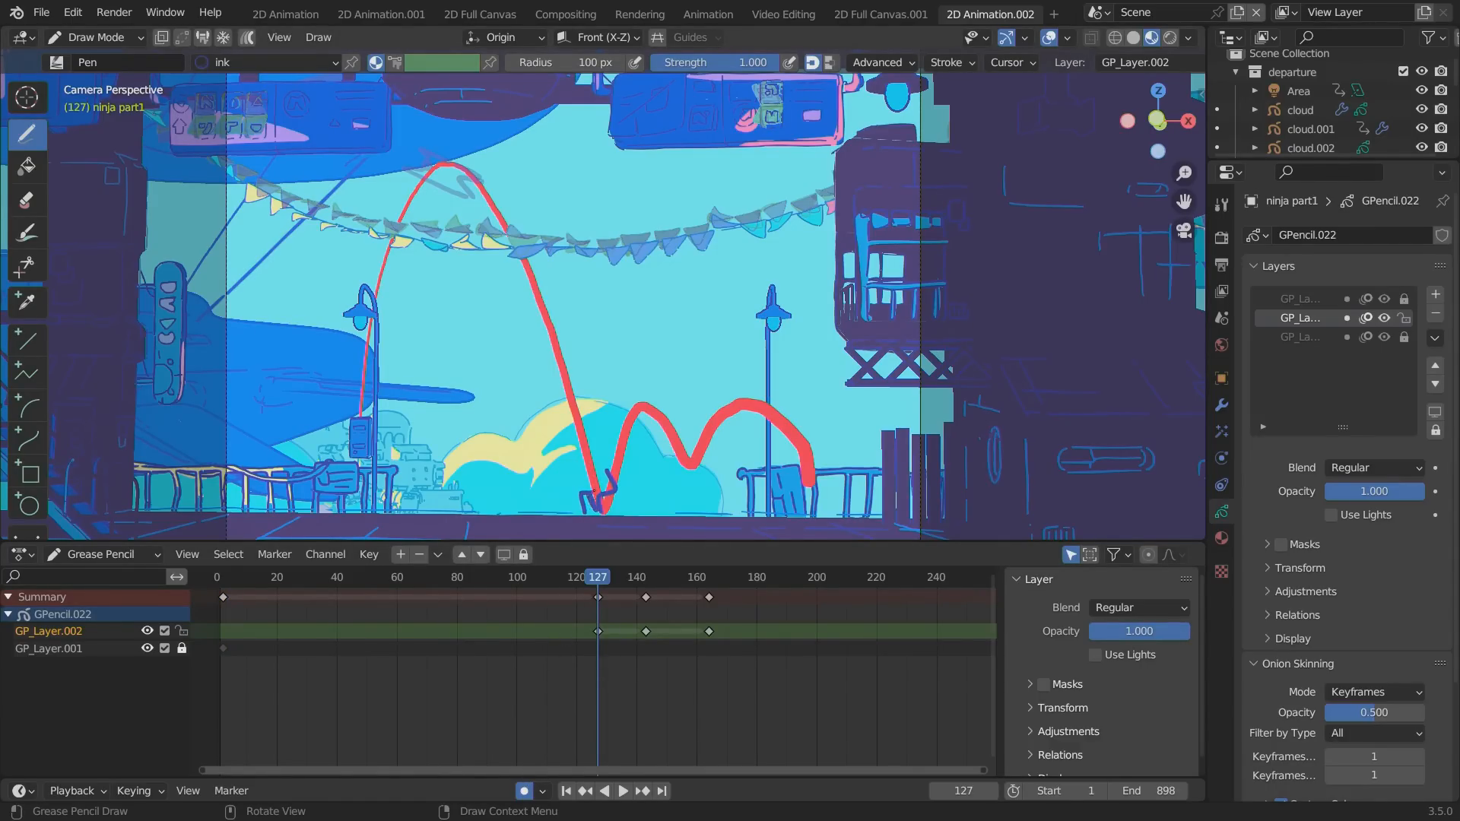
Sketch the landed ninja at the foot of the red path on frame 127, then play with auto keying off.
{"action": "left_click_drag", "start_coordinate": [590, 474], "coordinate": [602, 466]}
{"action": "left_click", "coordinate": [524, 790]}
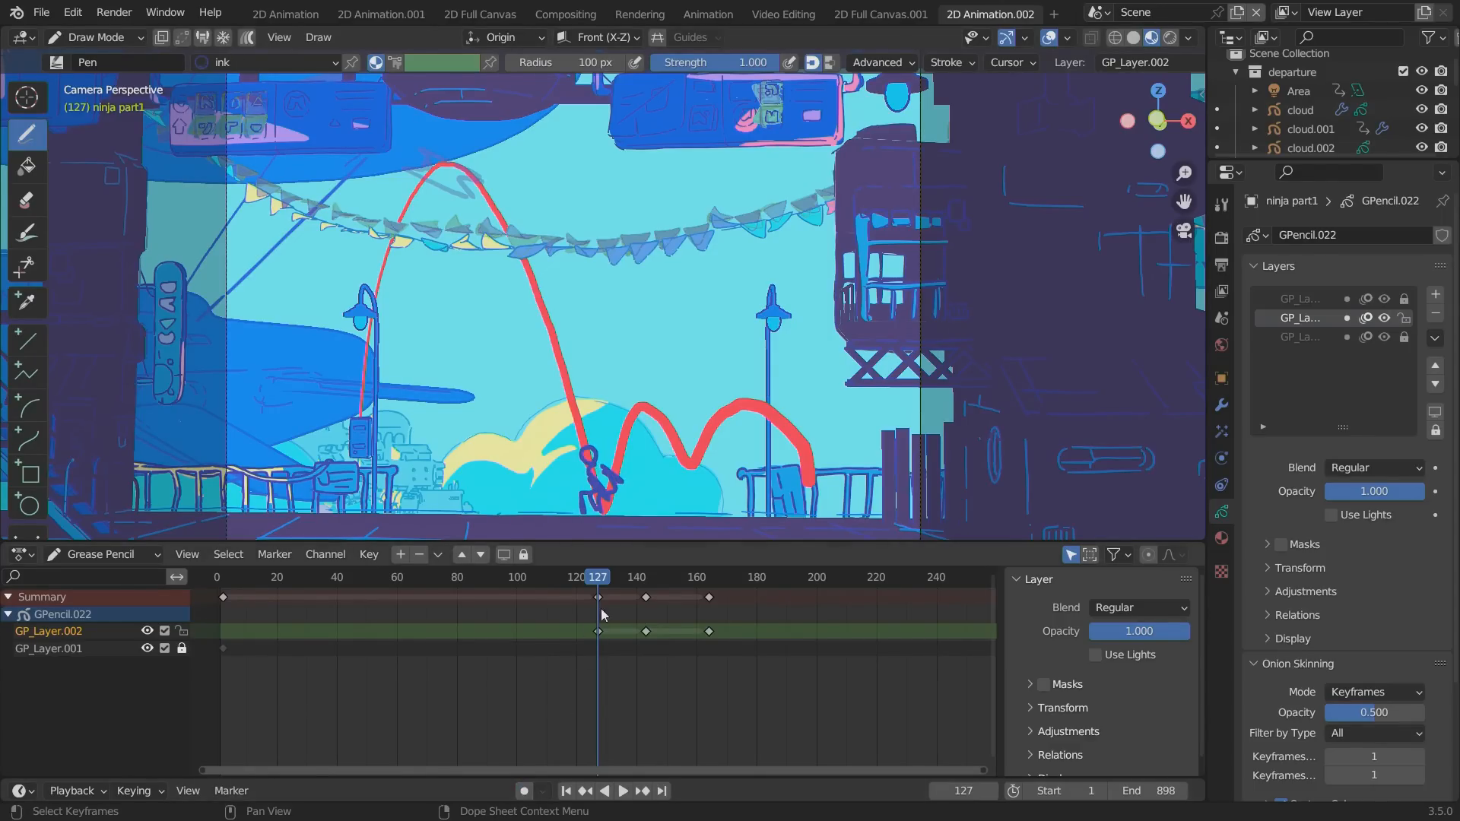
{"action": "key", "text": "space"}
Go to frame 111 and sketch the ninja in ink at the dip between the red path's two small arcs.
{"action": "left_click_drag", "start_coordinate": [704, 594], "coordinate": [544, 578]}
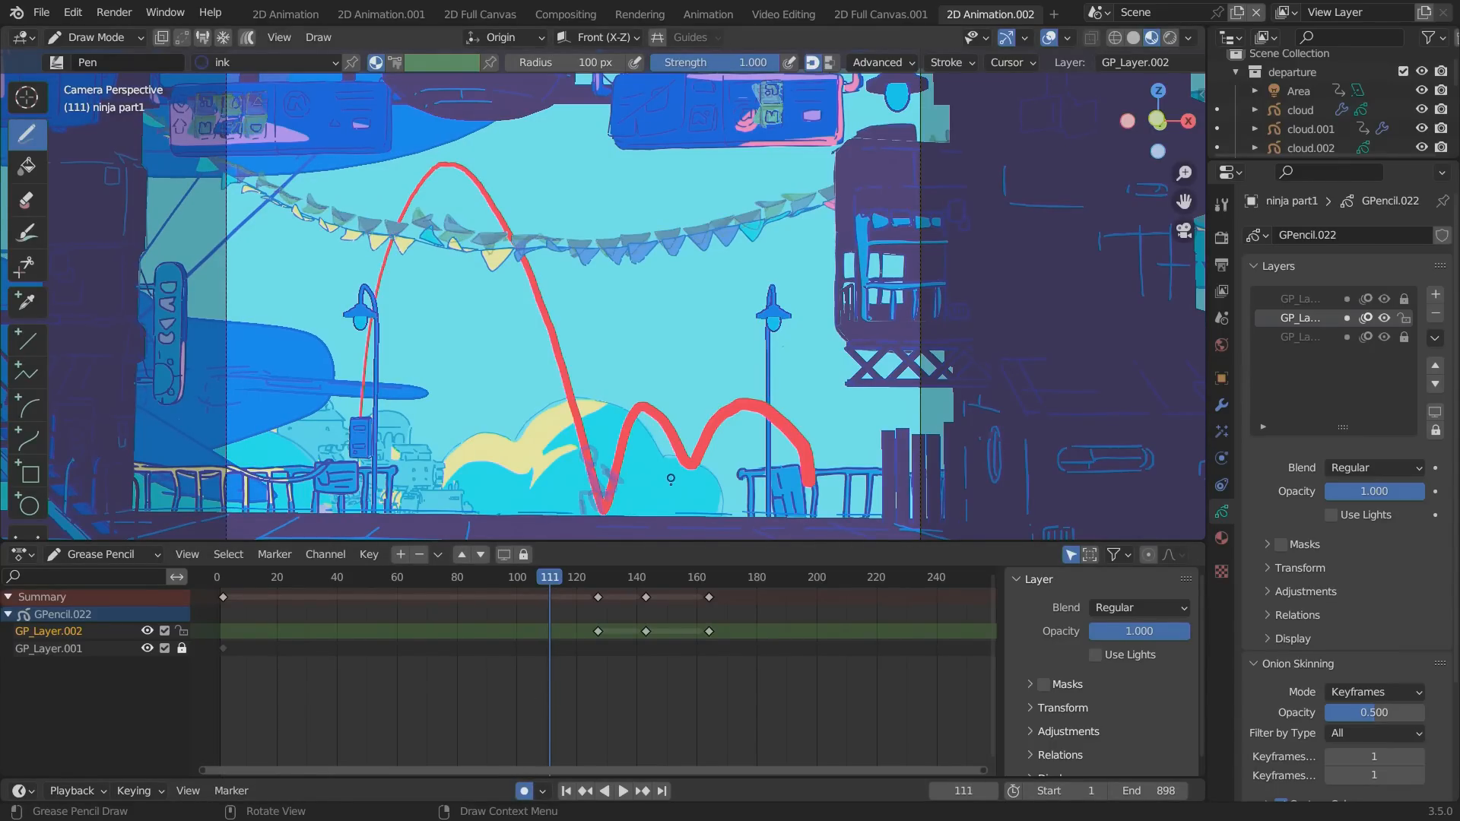
{"action": "mouse_move", "coordinate": [662, 464]}
{"action": "left_mouse_down"}
{"action": "mouse_move", "coordinate": [672, 490]}
{"action": "mouse_move", "coordinate": [705, 501]}
{"action": "left_mouse_up"}
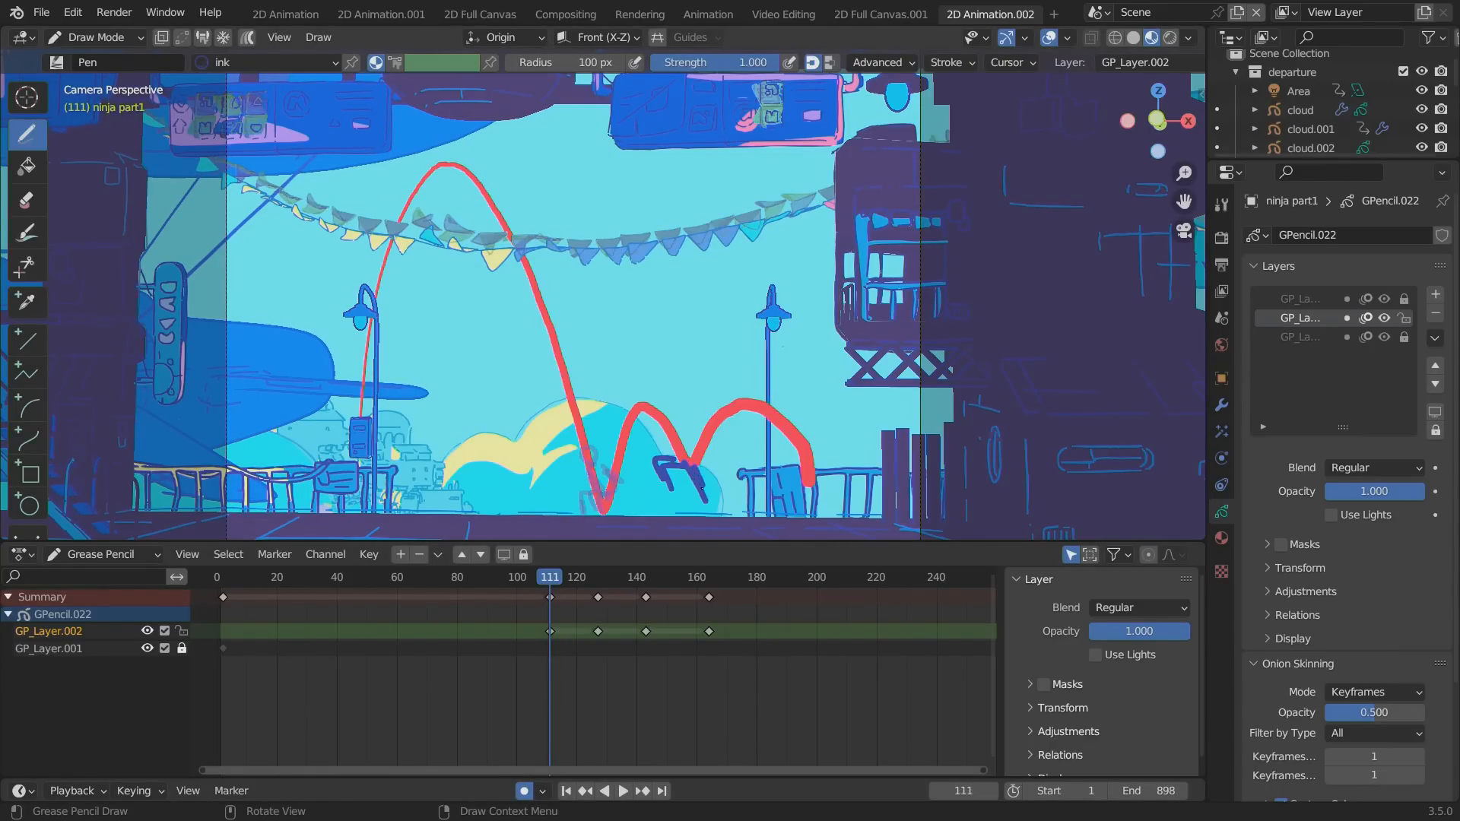
{"action": "left_click_drag", "start_coordinate": [675, 406], "coordinate": [657, 420]}
Go to frame 94, sketch the ninja at the red path's thick end by the lamp post, and play the animation.
{"action": "left_click_drag", "start_coordinate": [533, 577], "coordinate": [499, 578]}
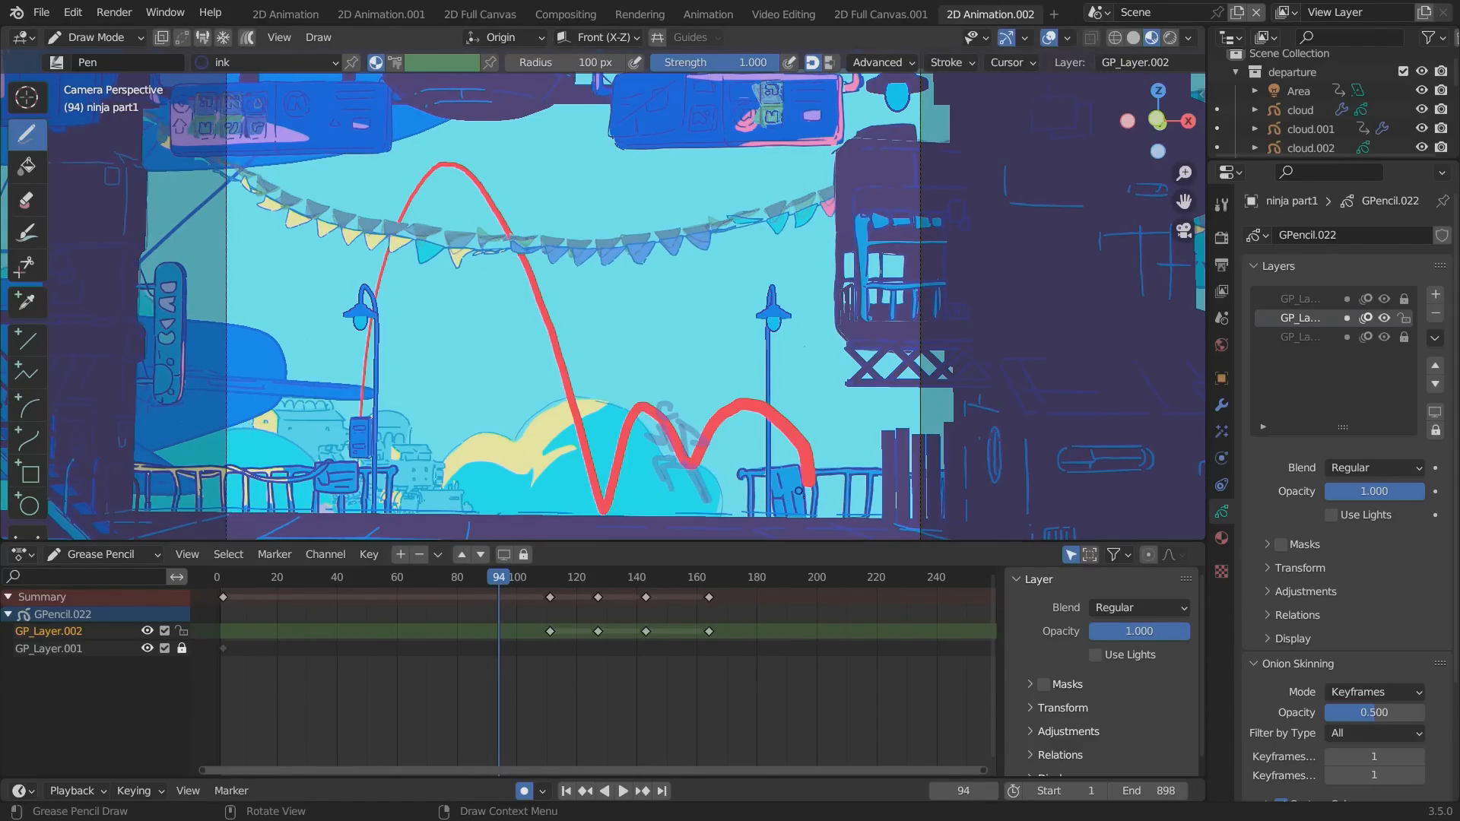
{"action": "mouse_move", "coordinate": [814, 510]}
{"action": "left_mouse_down"}
{"action": "mouse_move", "coordinate": [796, 467]}
{"action": "mouse_move", "coordinate": [769, 458]}
{"action": "mouse_move", "coordinate": [792, 459]}
{"action": "left_mouse_up"}
{"action": "mouse_move", "coordinate": [788, 426]}
{"action": "left_mouse_down"}
{"action": "mouse_move", "coordinate": [760, 433]}
{"action": "mouse_move", "coordinate": [793, 428]}
{"action": "mouse_move", "coordinate": [817, 459]}
{"action": "left_mouse_up"}
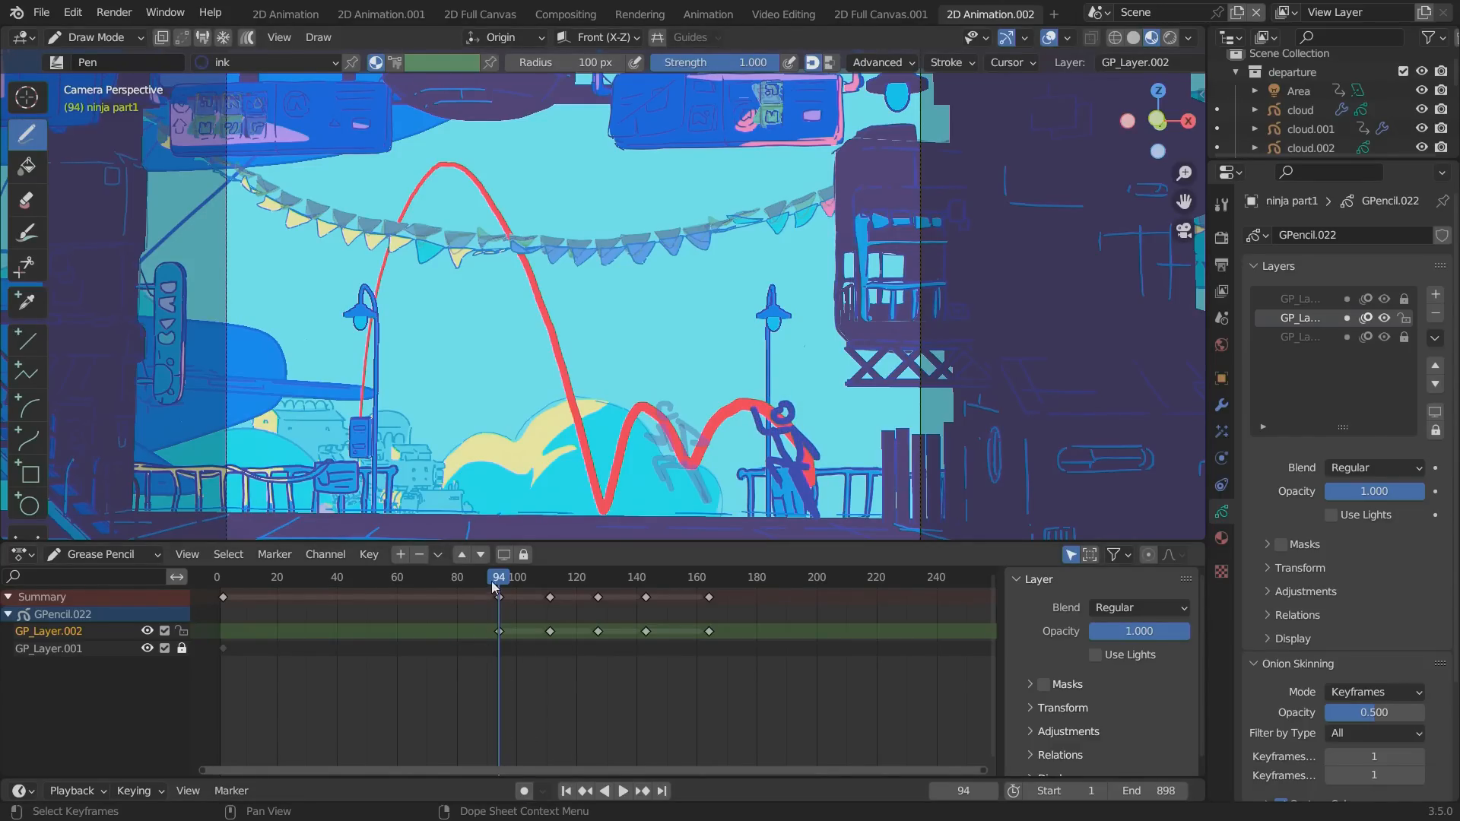
{"action": "key", "text": "space"}
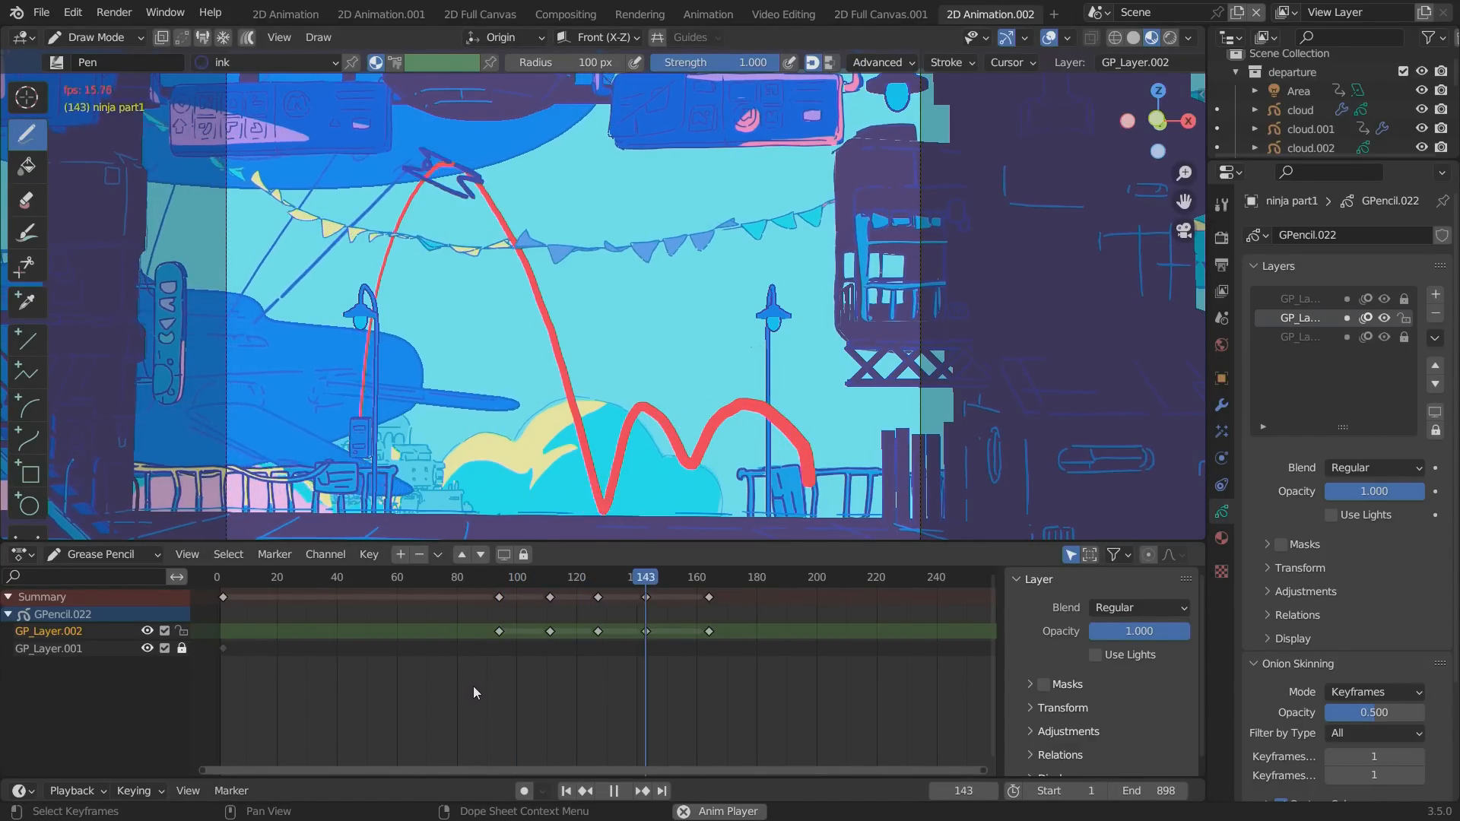
{"action": "key", "text": "space"}
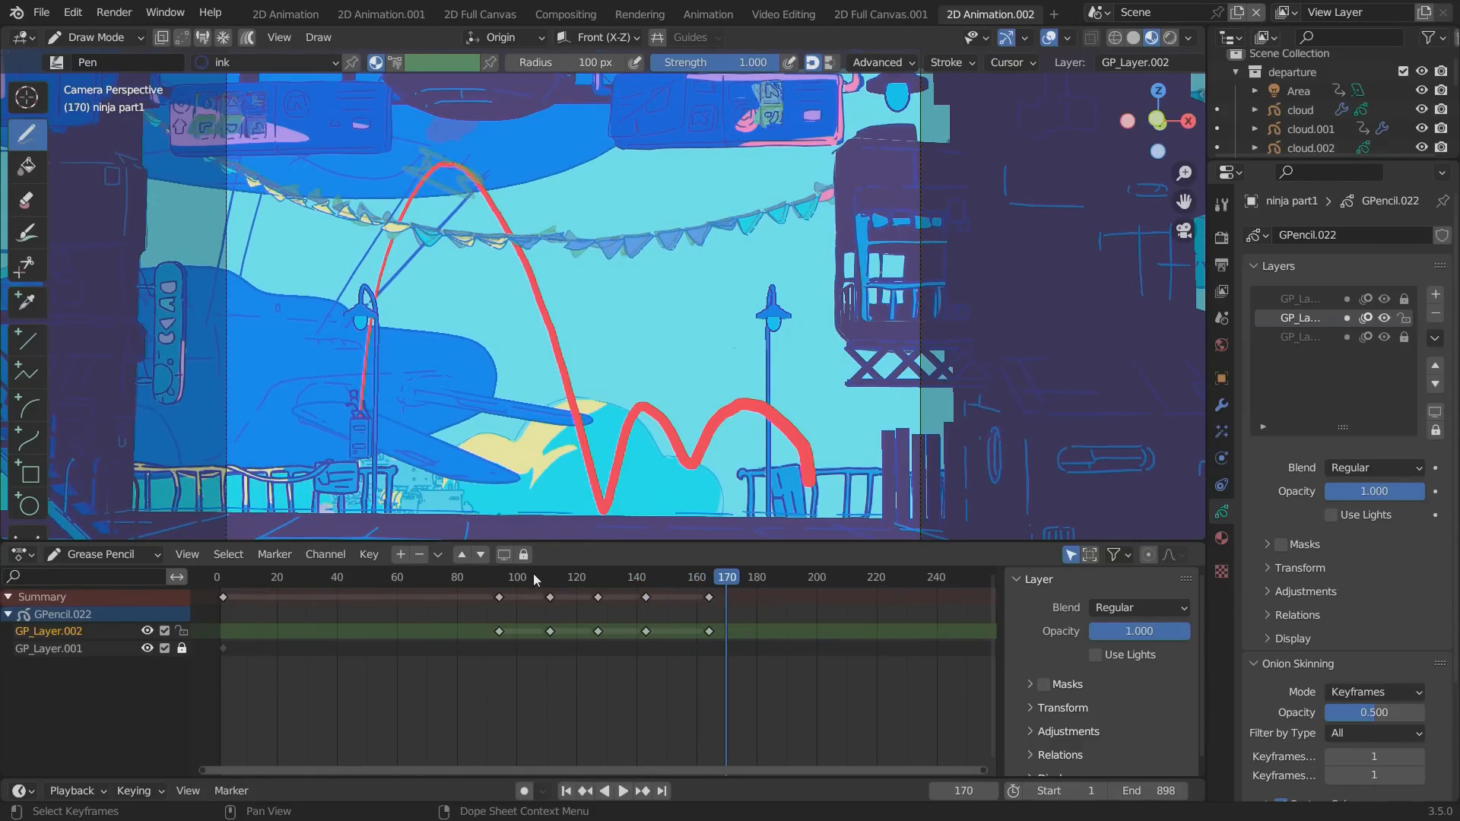
Scale the GP_Layer.002 keyframes from frames 94 to 143 closer together about frame 152 and play the tightened timing.
{"action": "left_click_drag", "start_coordinate": [533, 576], "coordinate": [499, 579]}
{"action": "left_click_drag", "start_coordinate": [696, 662], "coordinate": [481, 586]}
{"action": "left_click", "coordinate": [484, 582]}
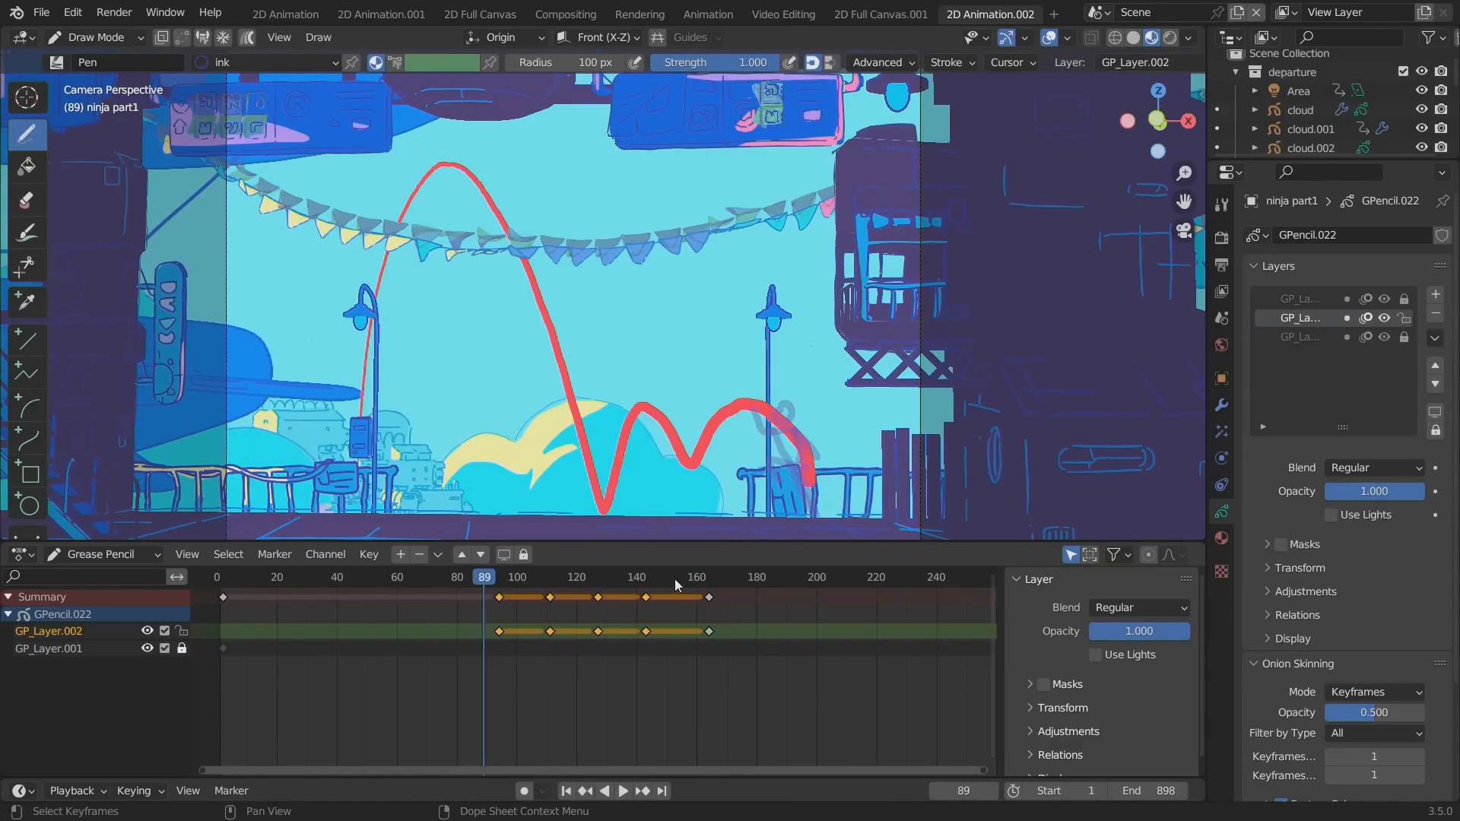
{"action": "left_click", "coordinate": [673, 578]}
{"action": "key", "text": "s"}
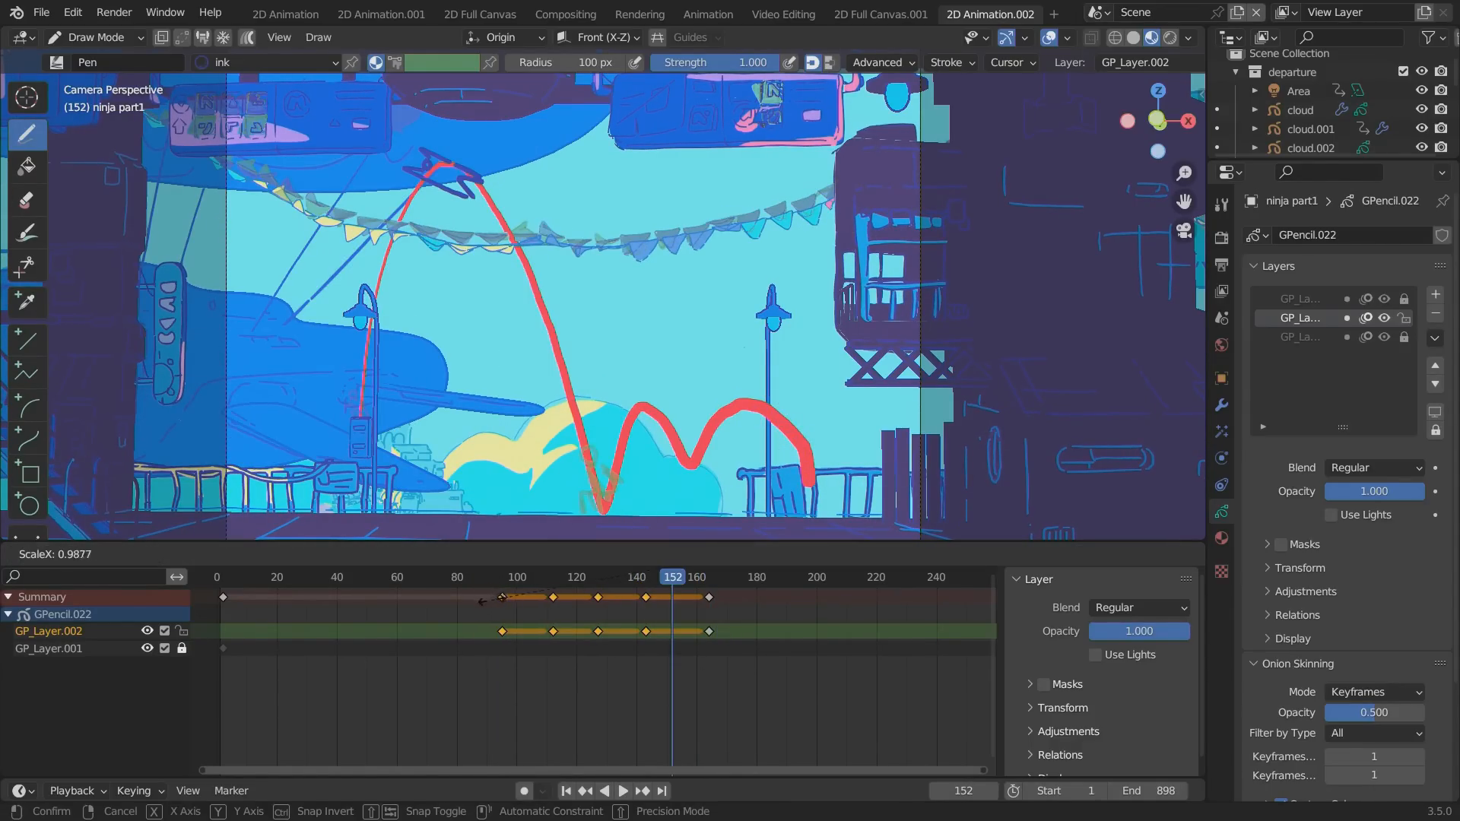
{"action": "left_click", "coordinate": [595, 592]}
{"action": "left_click", "coordinate": [601, 578]}
{"action": "key", "text": "space"}
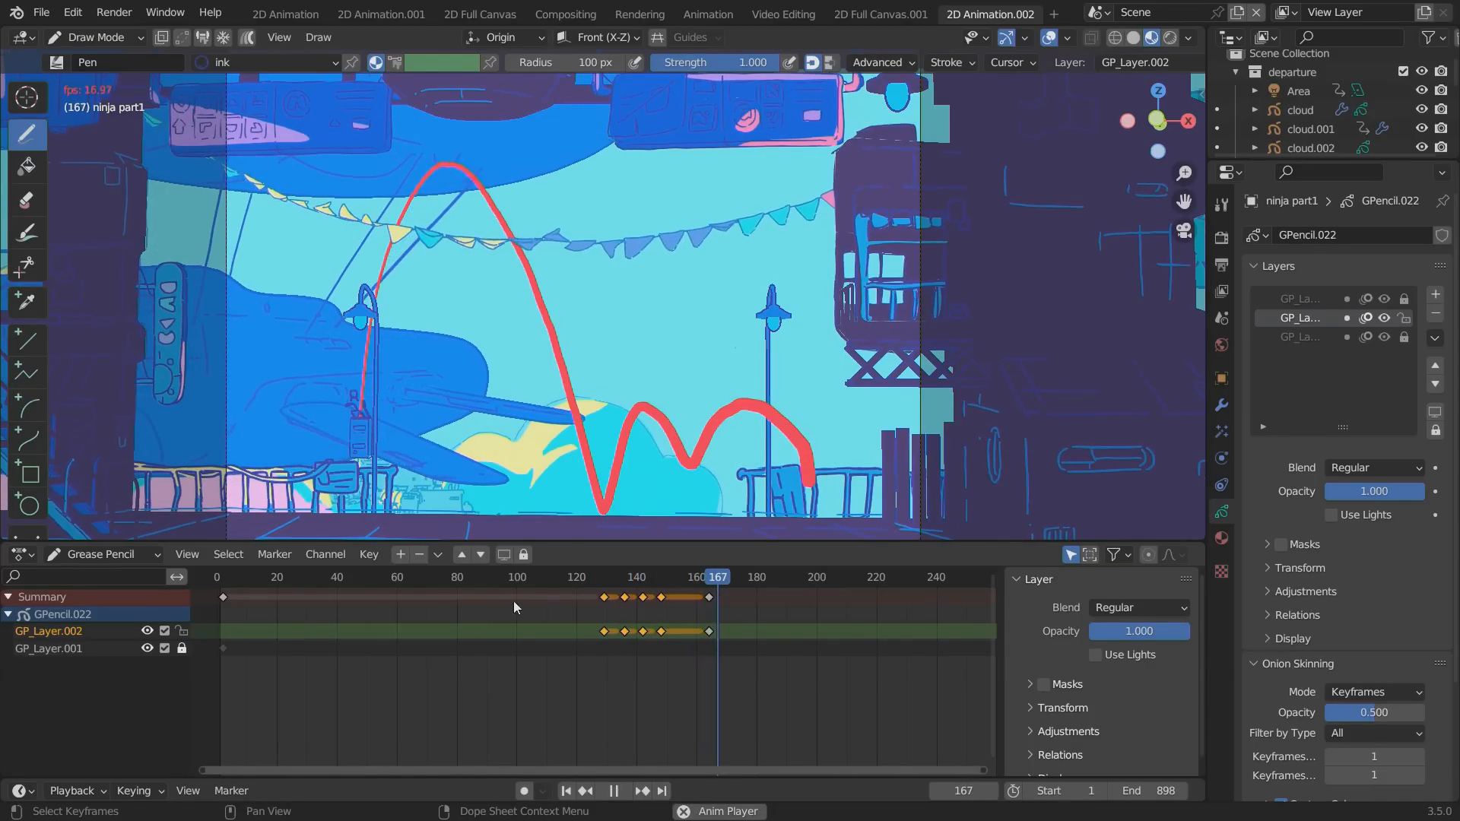
{"action": "key", "text": "space"}
Move the last GP_Layer.002 keyframe to about frame 155 and play the animation.
{"action": "left_click_drag", "start_coordinate": [687, 581], "coordinate": [669, 581]}
{"action": "left_click", "coordinate": [710, 597]}
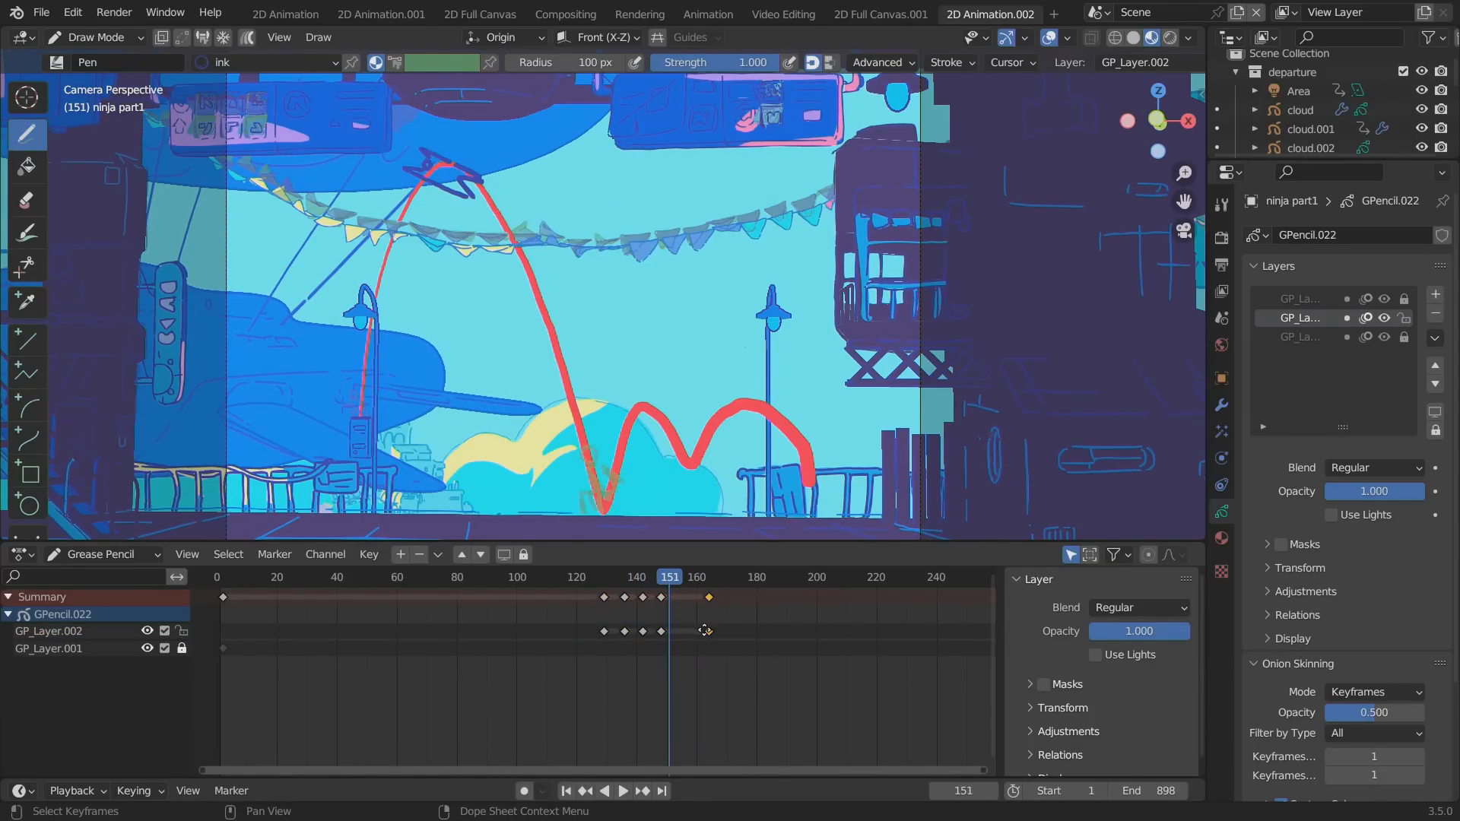
{"action": "left_click_drag", "start_coordinate": [705, 630], "coordinate": [678, 629]}
{"action": "left_click", "coordinate": [603, 578]}
{"action": "key", "text": "space"}
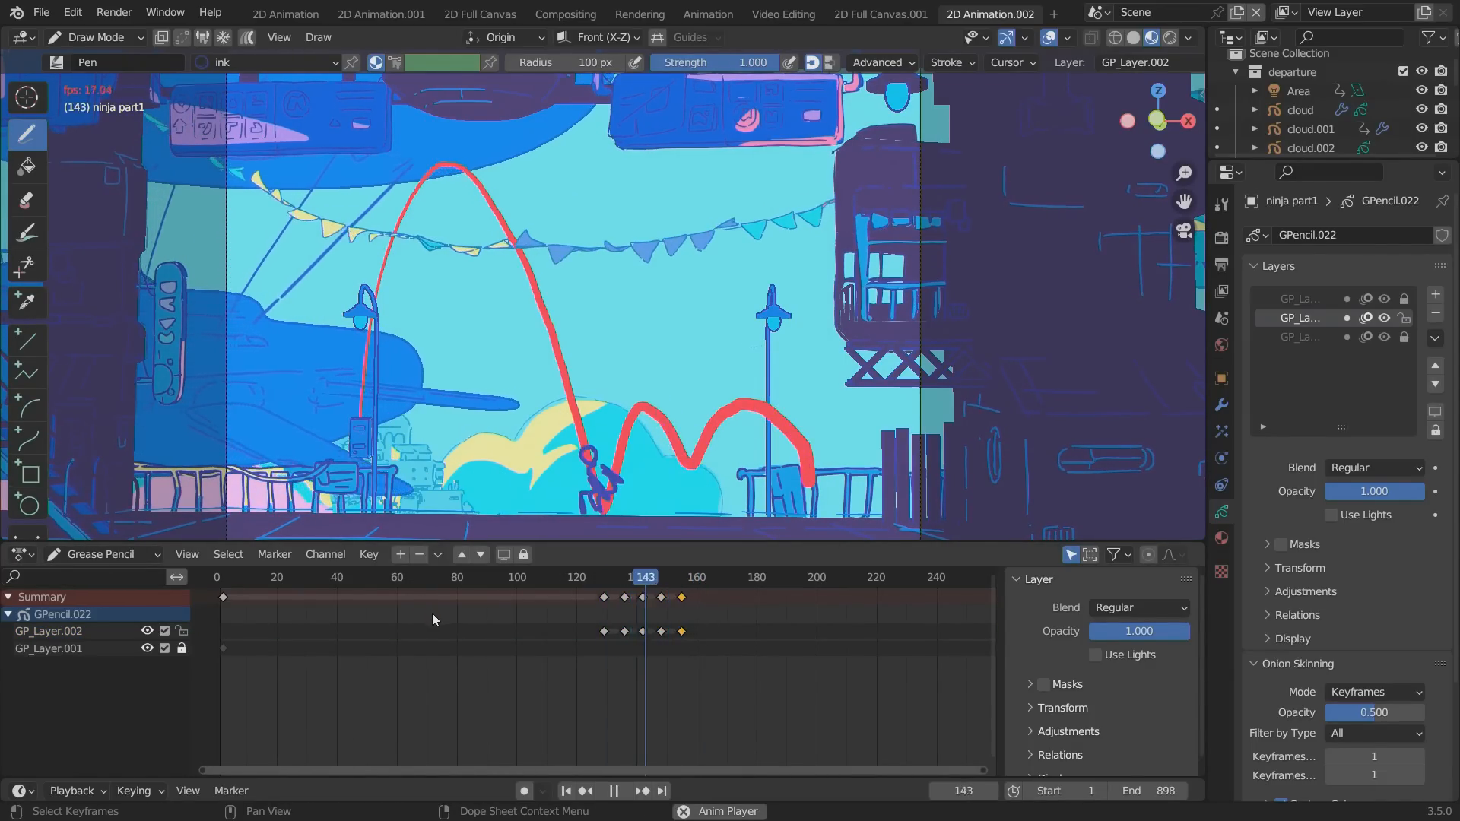
{"action": "key", "text": "space"}
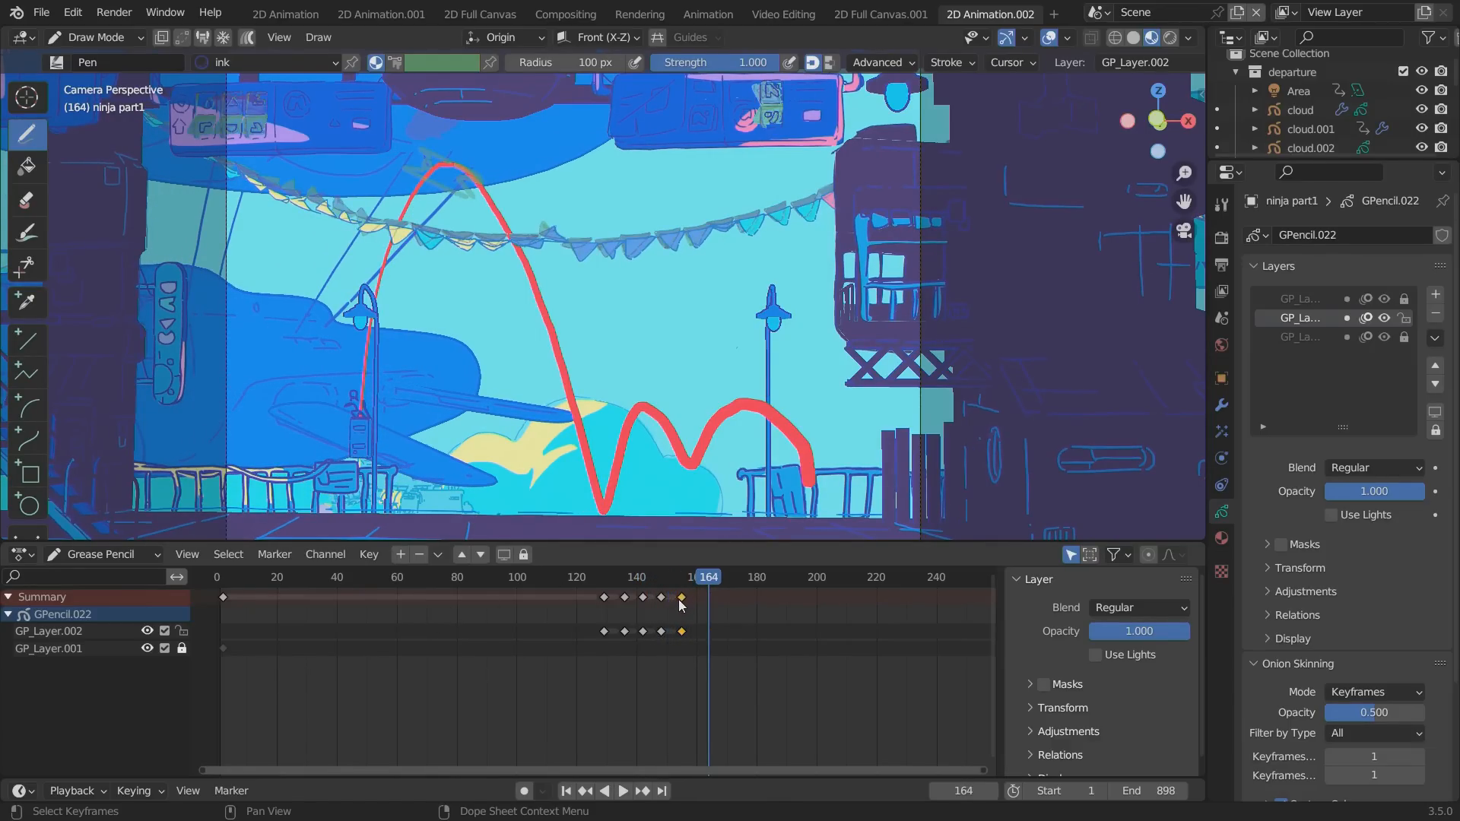
Move the last GP_Layer.002 keyframe to frame 160 and play the poses again.
{"action": "left_click_drag", "start_coordinate": [681, 605], "coordinate": [697, 604]}
{"action": "left_click", "coordinate": [592, 578]}
{"action": "key", "text": "space"}
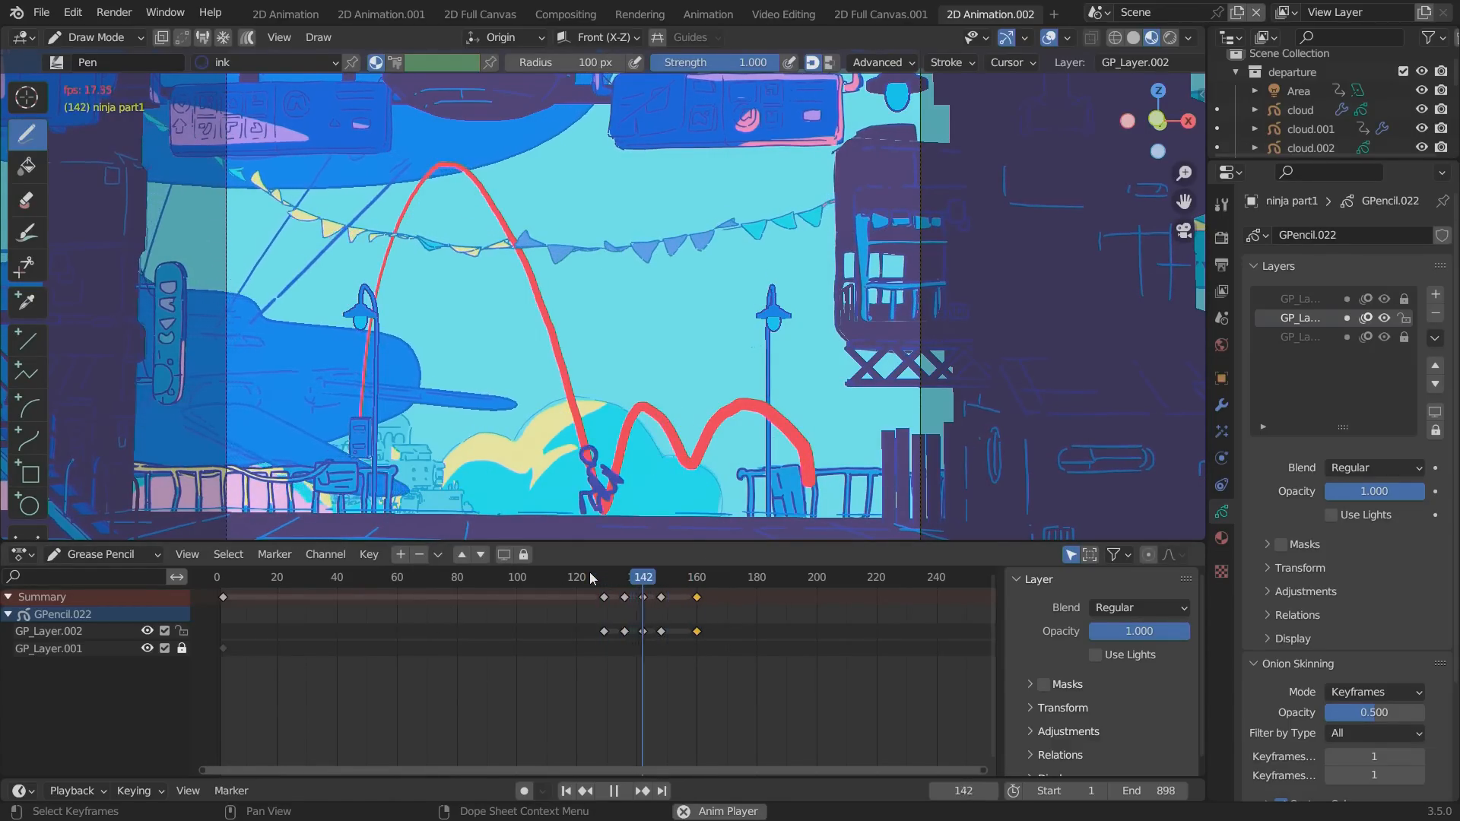
{"action": "key", "text": "space"}
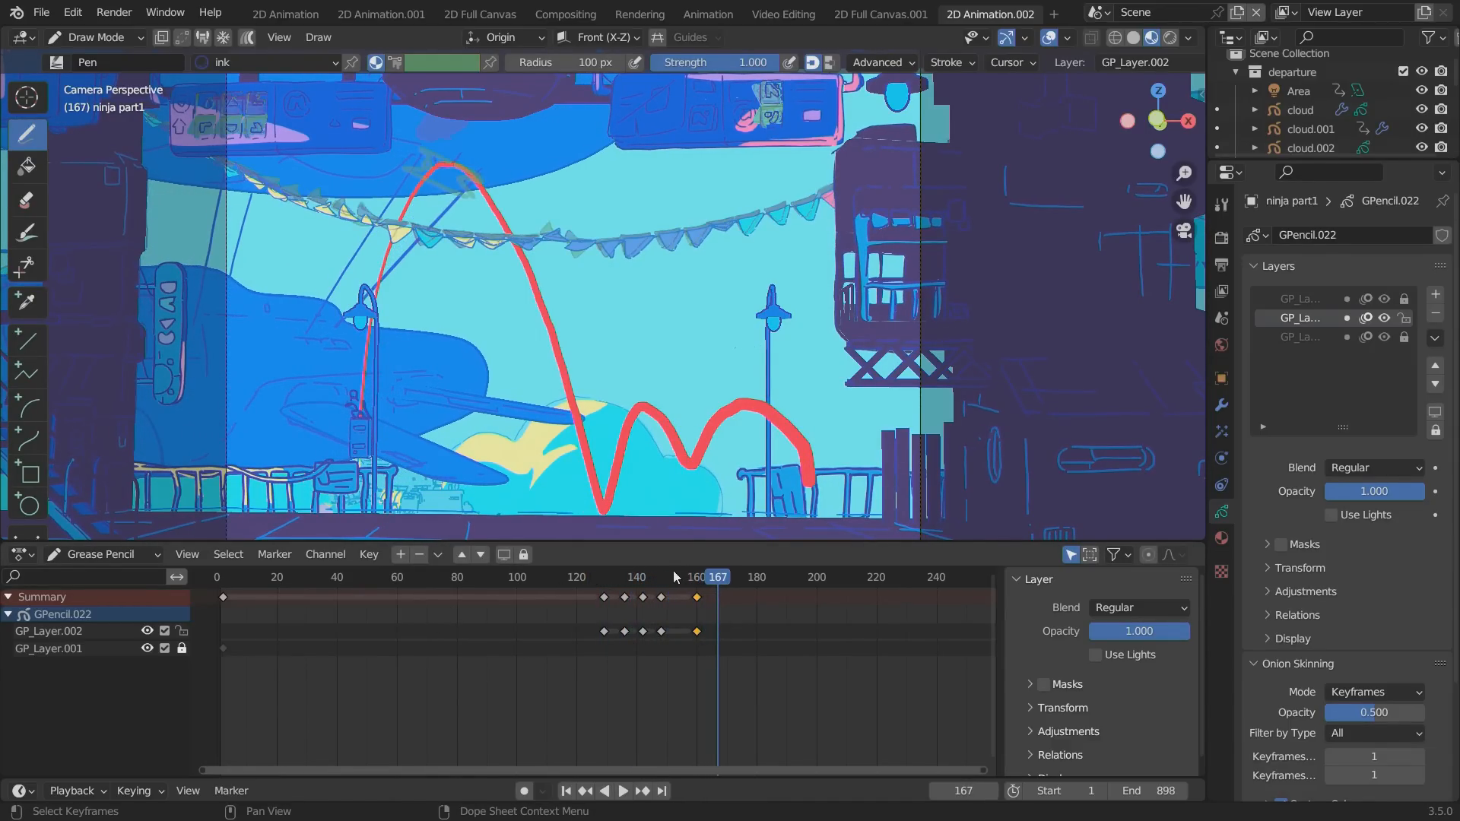
In Object Mode, show the 3D Cursor overlay and place the 3D cursor on the ninja at the red path's thin end.
{"action": "left_click", "coordinate": [79, 43]}
{"action": "left_click", "coordinate": [126, 55]}
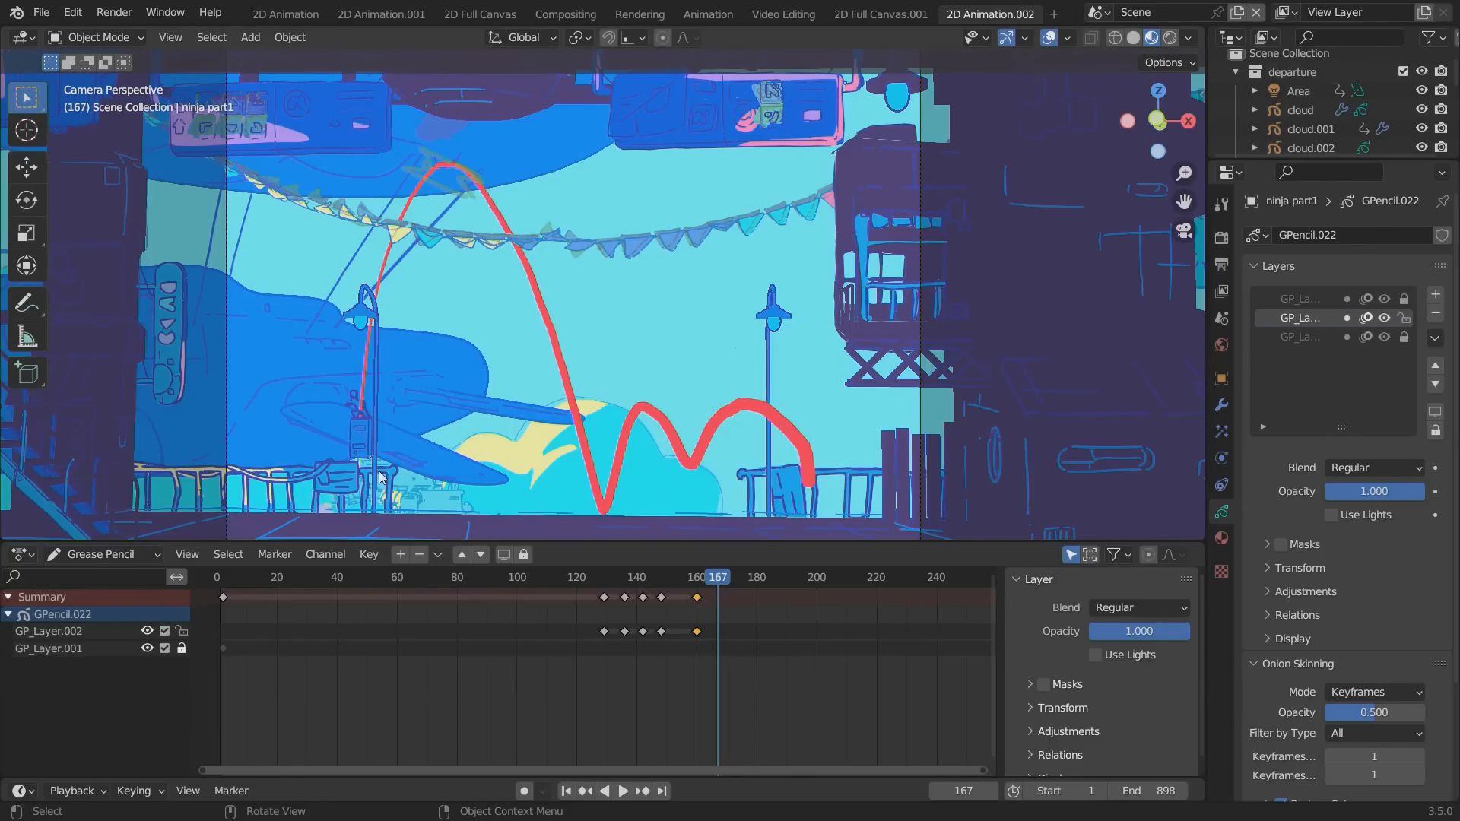
{"action": "left_click", "coordinate": [1066, 38]}
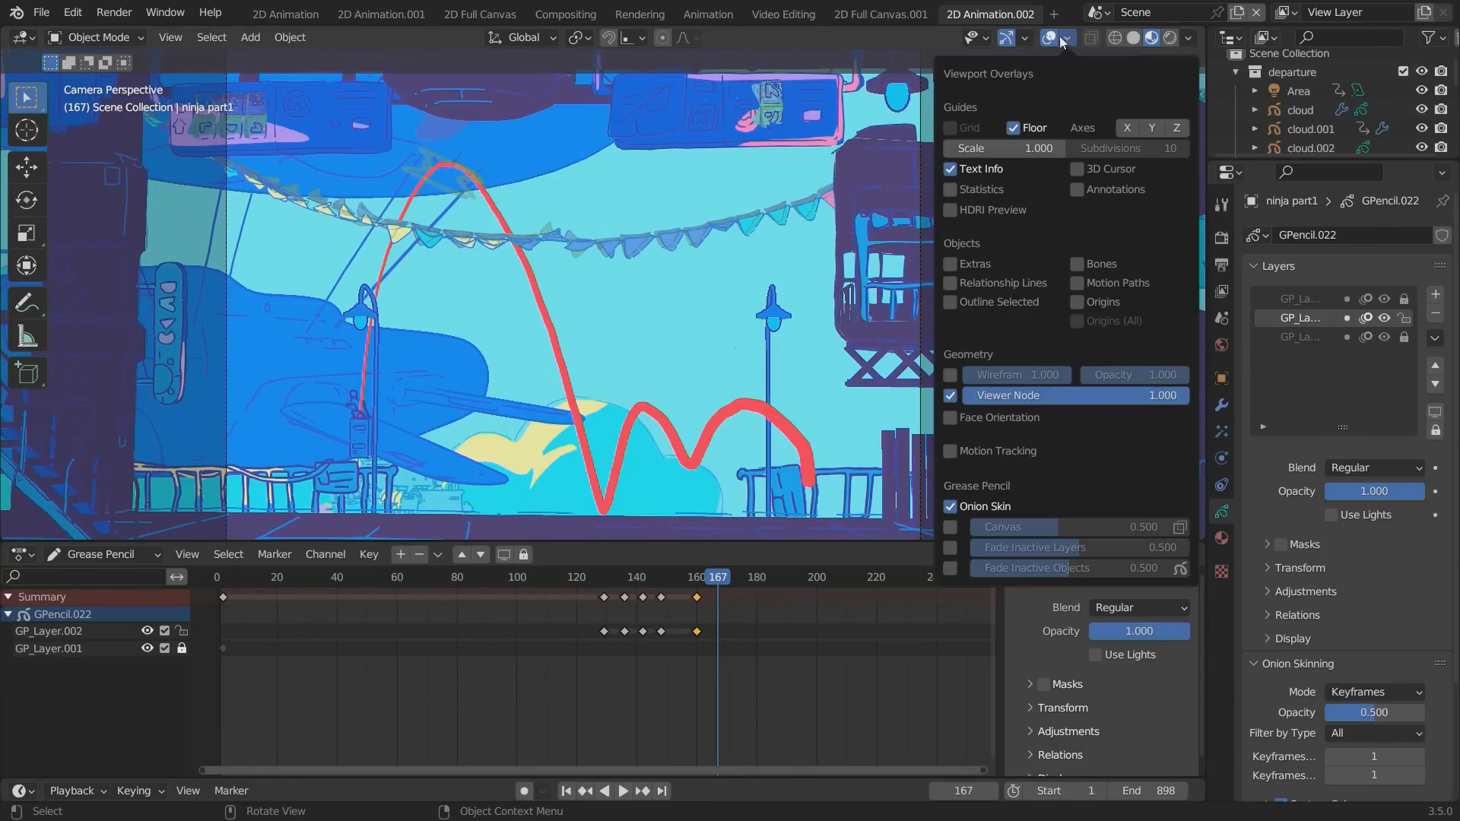
{"action": "left_click", "coordinate": [1074, 169]}
{"action": "right_click", "coordinate": [346, 412], "text": "shift"}
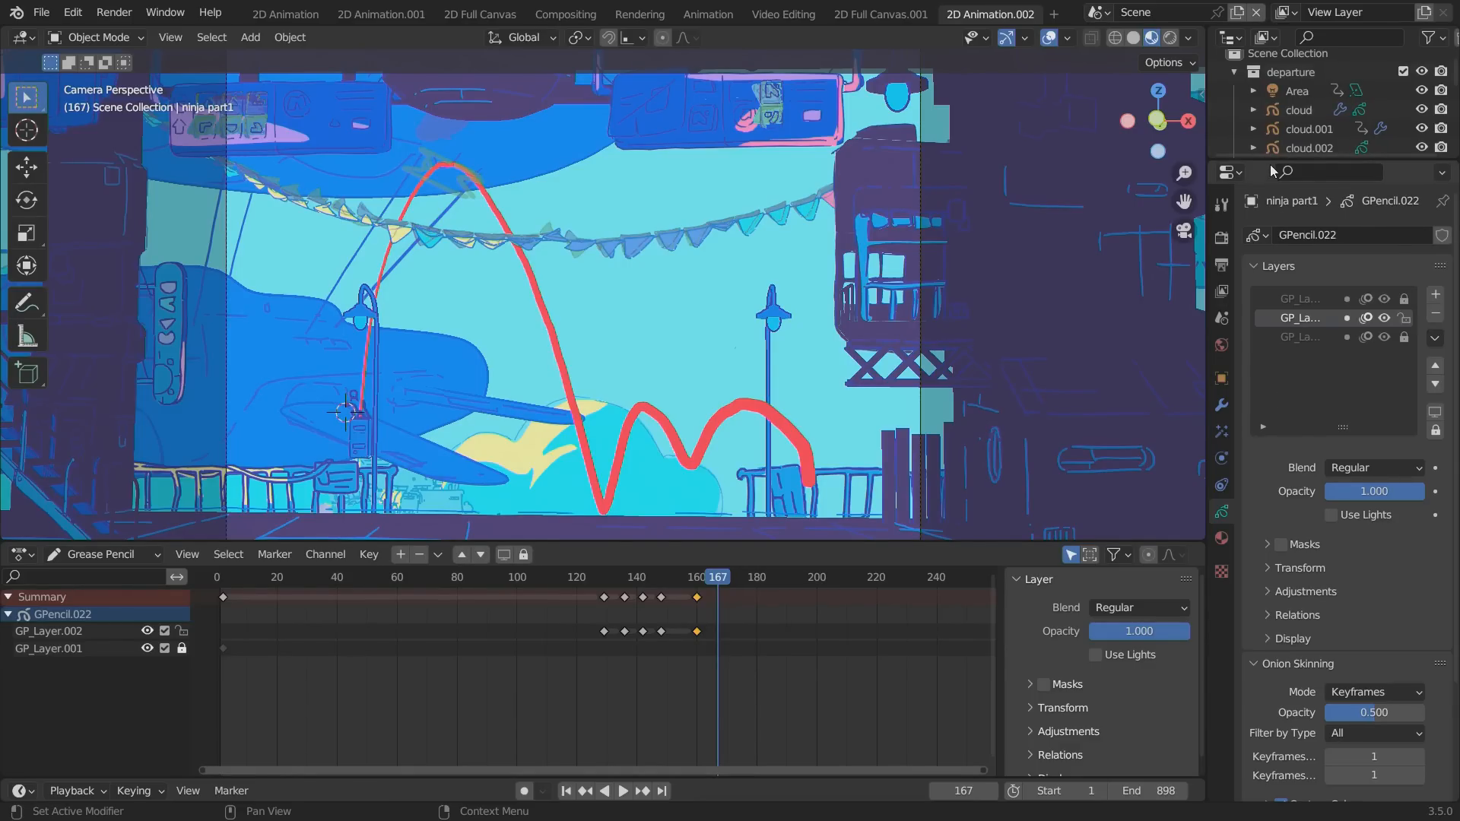
In an enlarged Outliner, collapse the departure and departure station collections, and select ninja part1 by its red path.
{"action": "left_click_drag", "start_coordinate": [1271, 161], "coordinate": [1271, 372]}
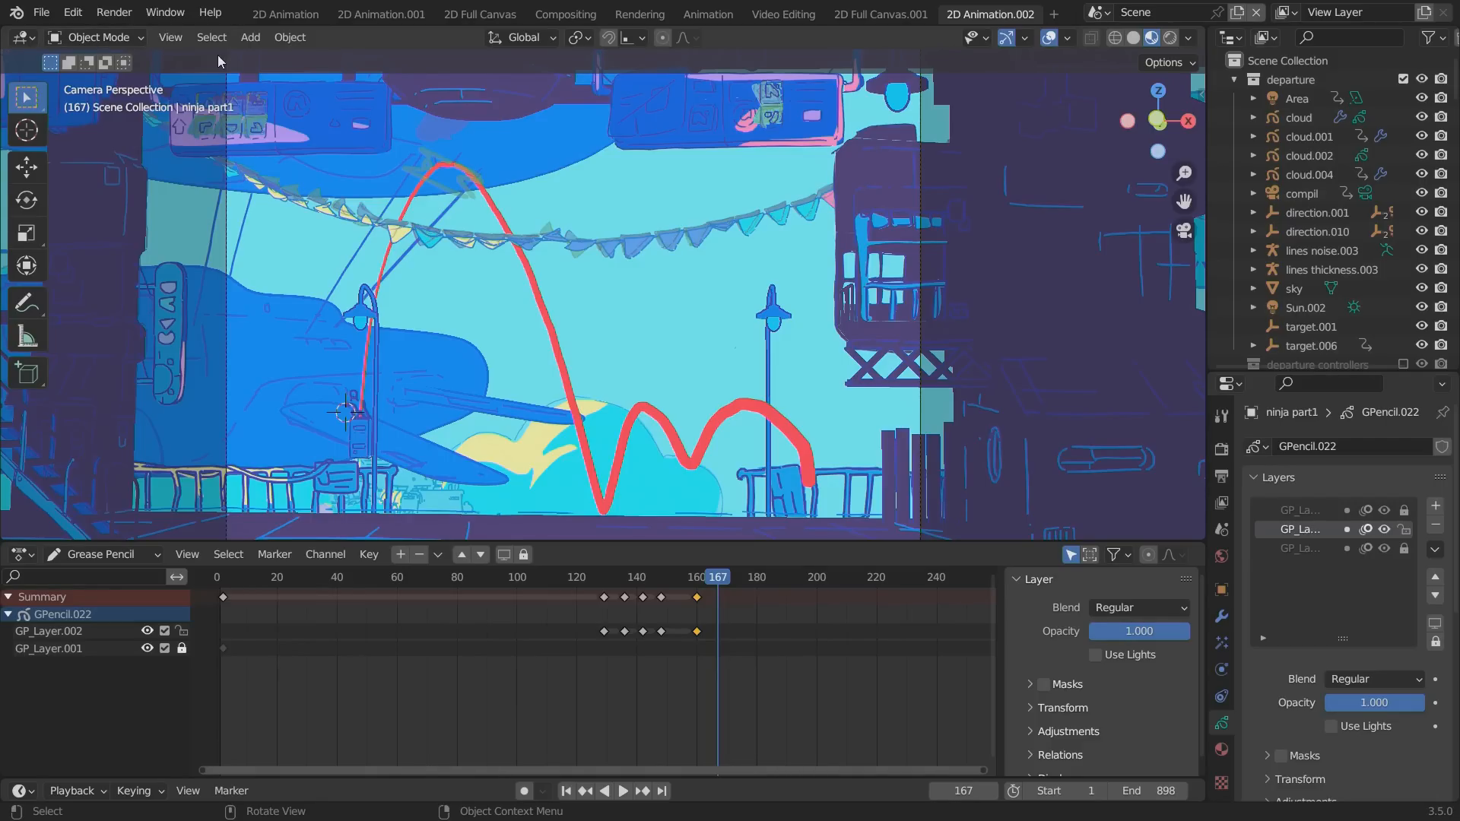
{"action": "left_click", "coordinate": [1235, 79]}
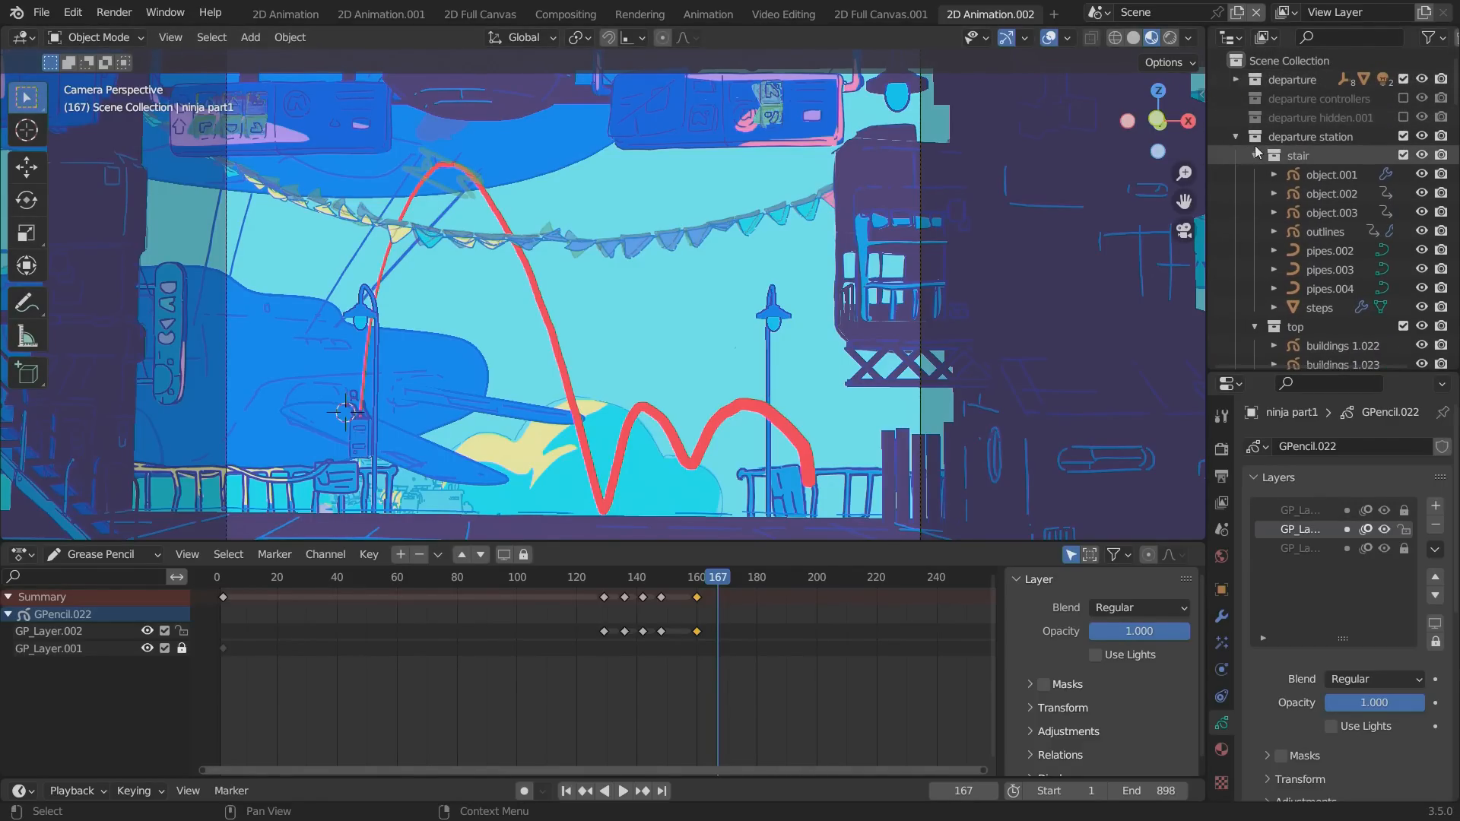
{"action": "left_click", "coordinate": [1233, 139]}
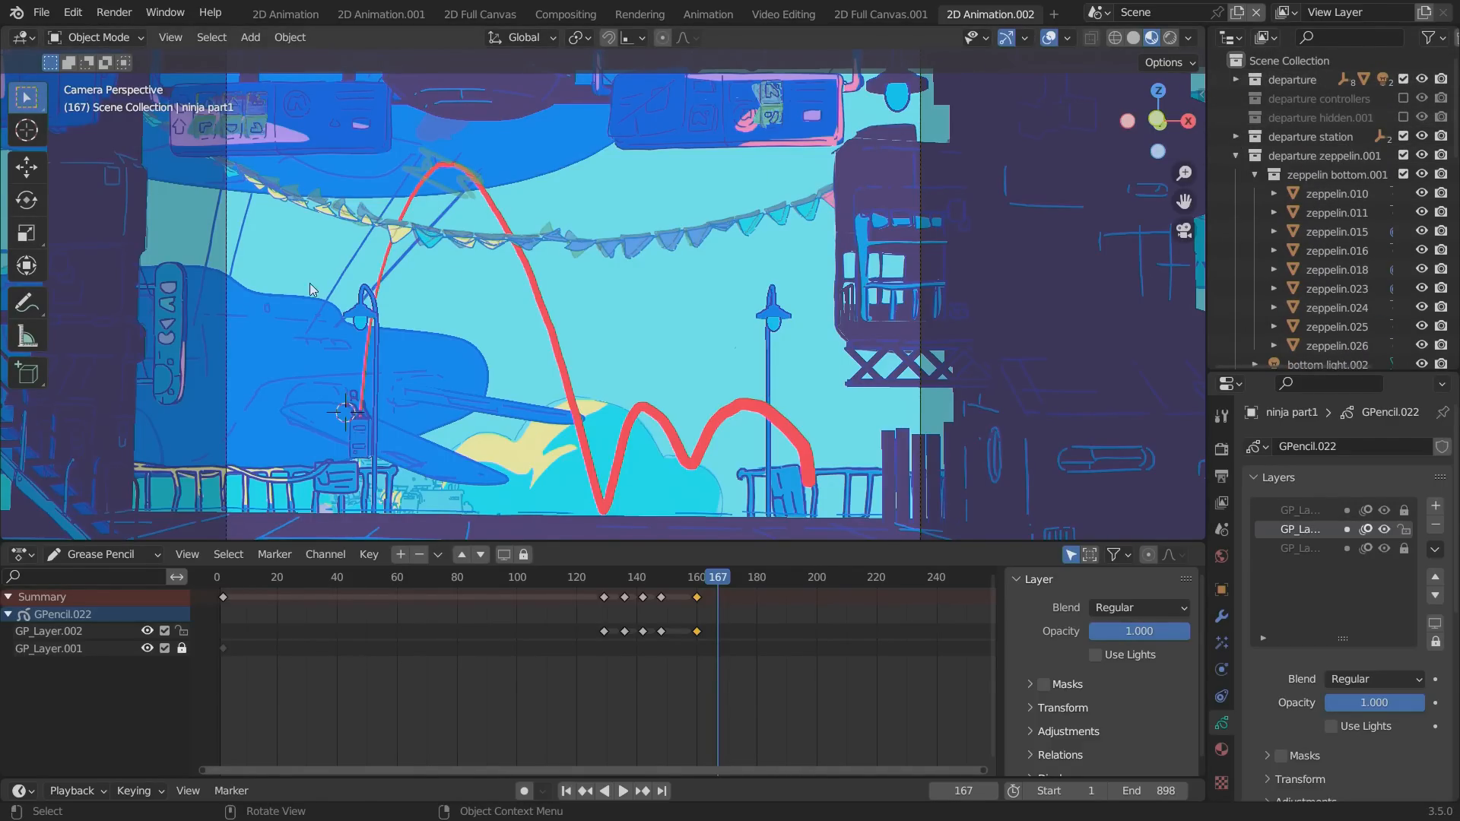
{"action": "left_click", "coordinate": [610, 485]}
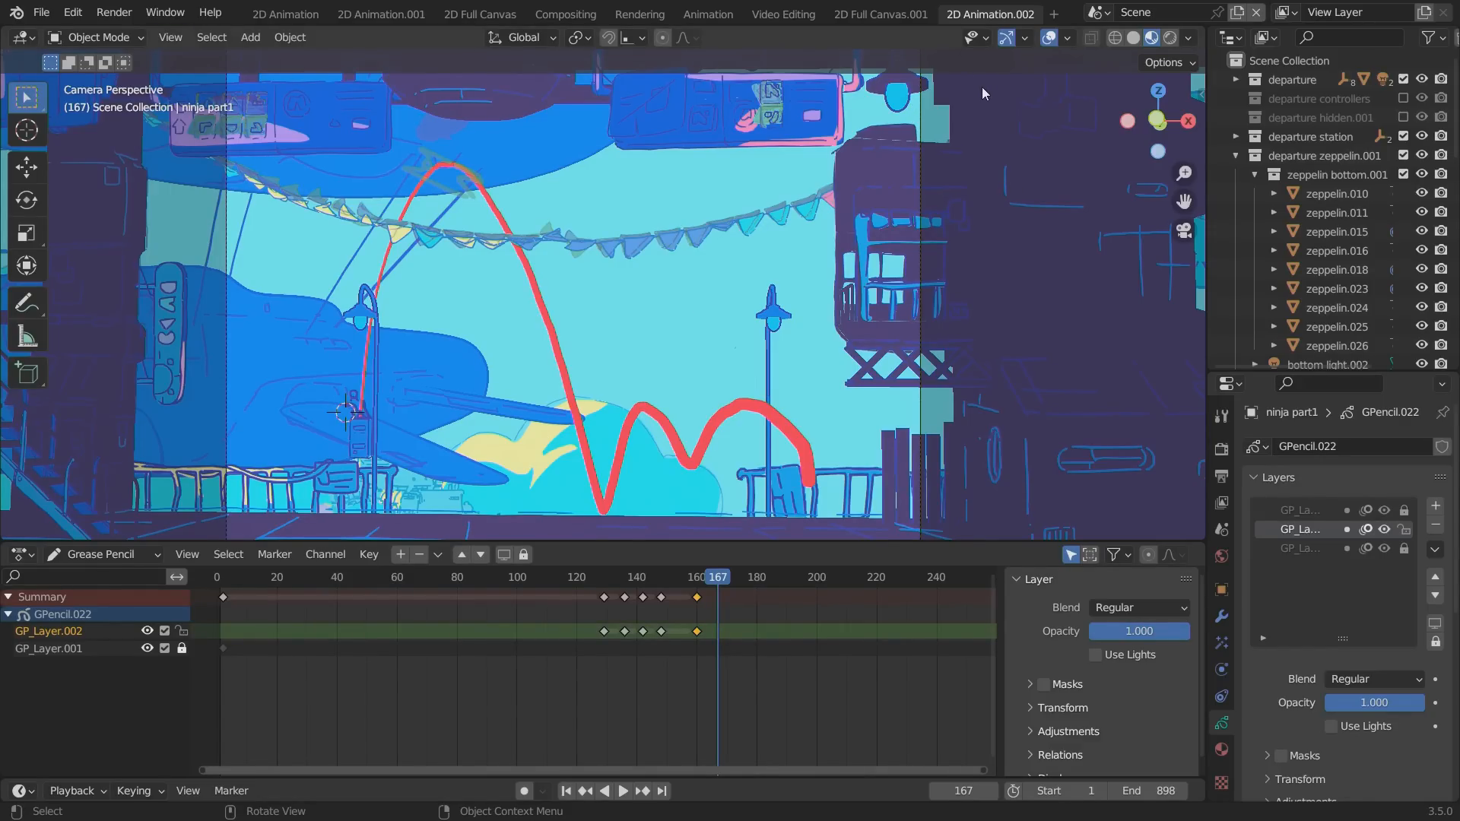
Turn on the Outline Selected overlay and duplicate ninja part1, placing the copy up and to the side of the original path.
{"action": "left_click", "coordinate": [1068, 39]}
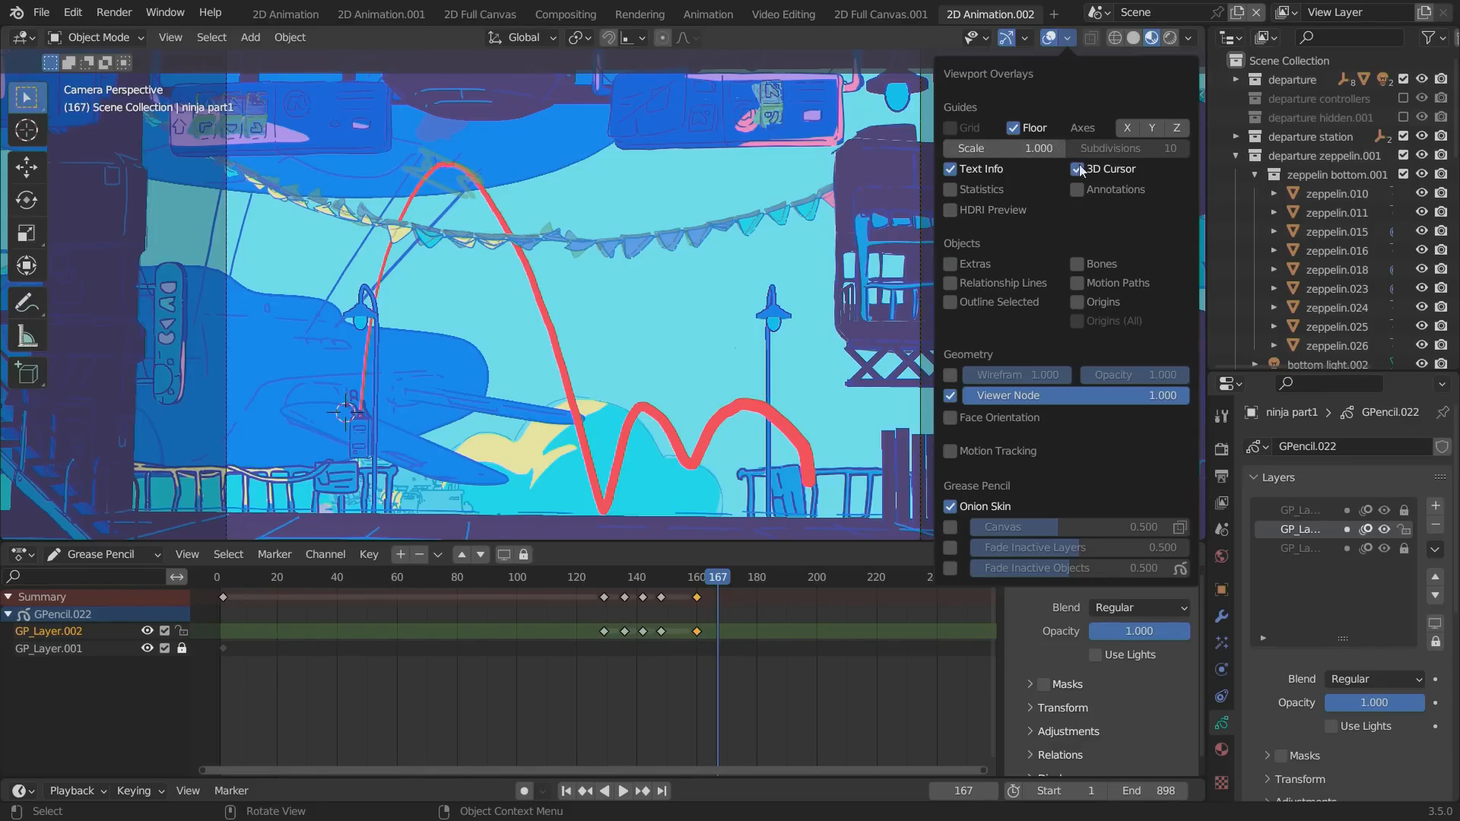
{"action": "left_click", "coordinate": [958, 304]}
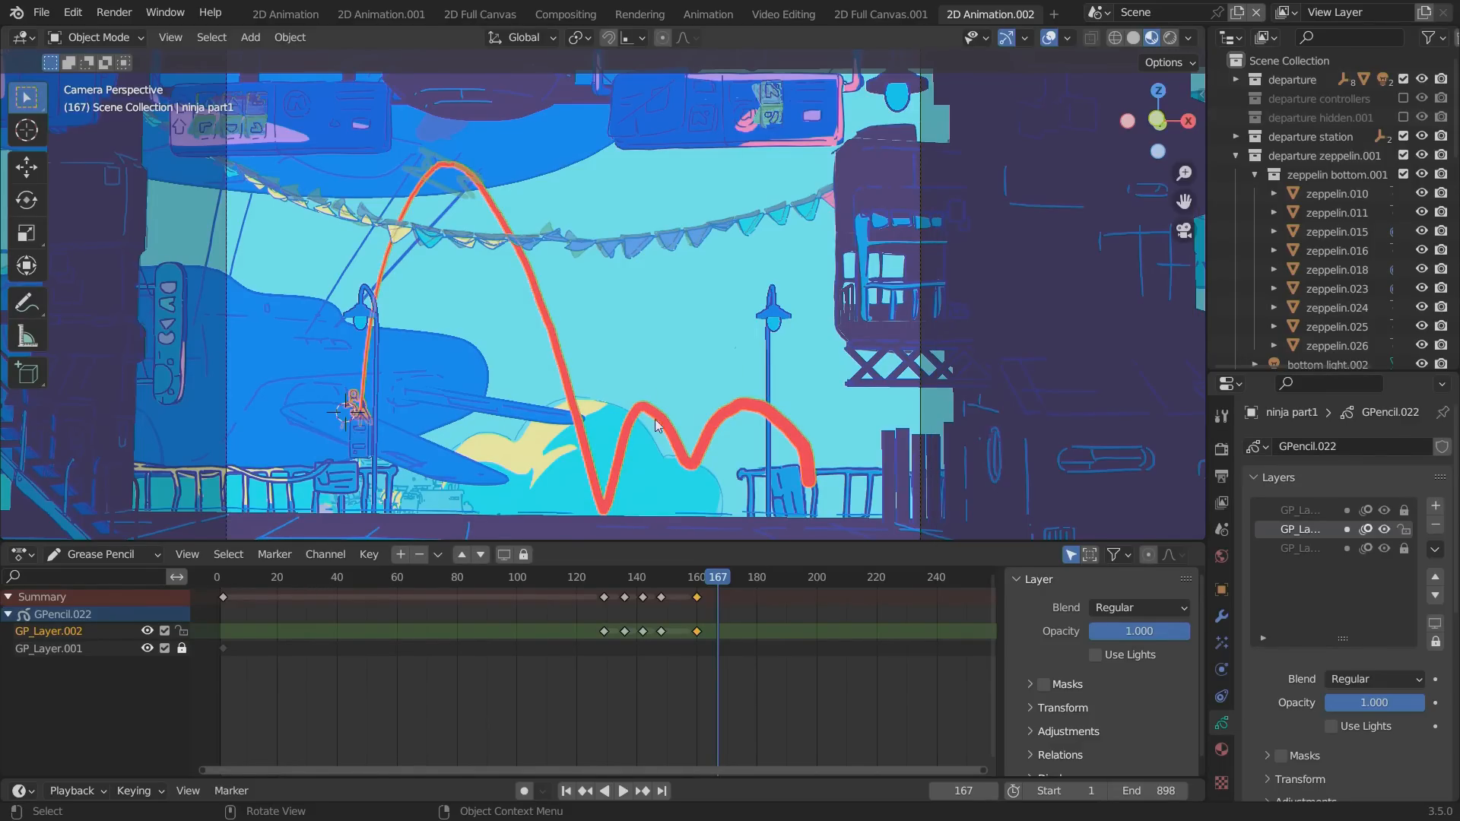
{"action": "left_click", "coordinate": [644, 415]}
{"action": "left_click", "coordinate": [645, 412]}
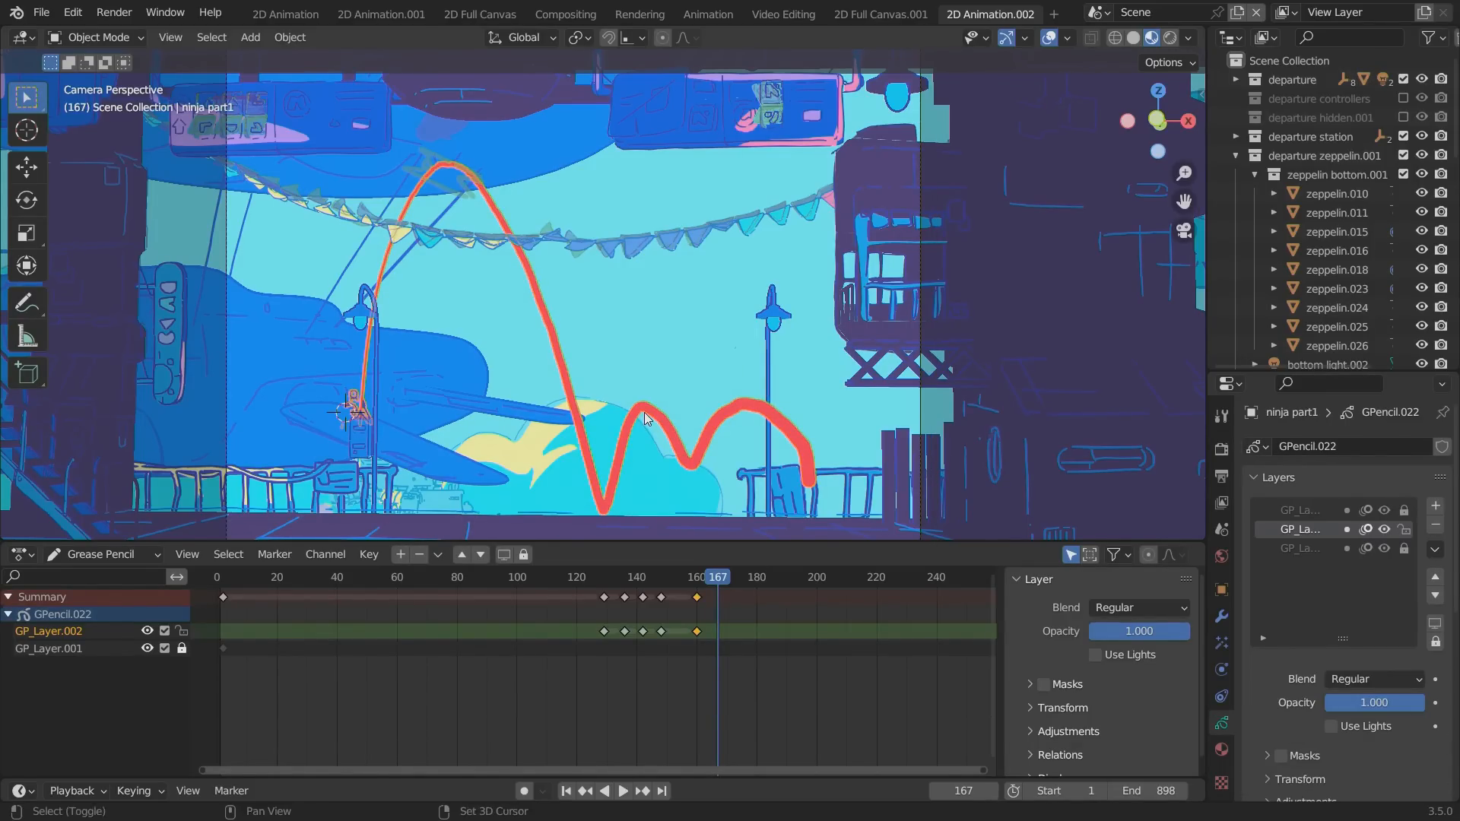
{"action": "key", "text": "shift+d"}
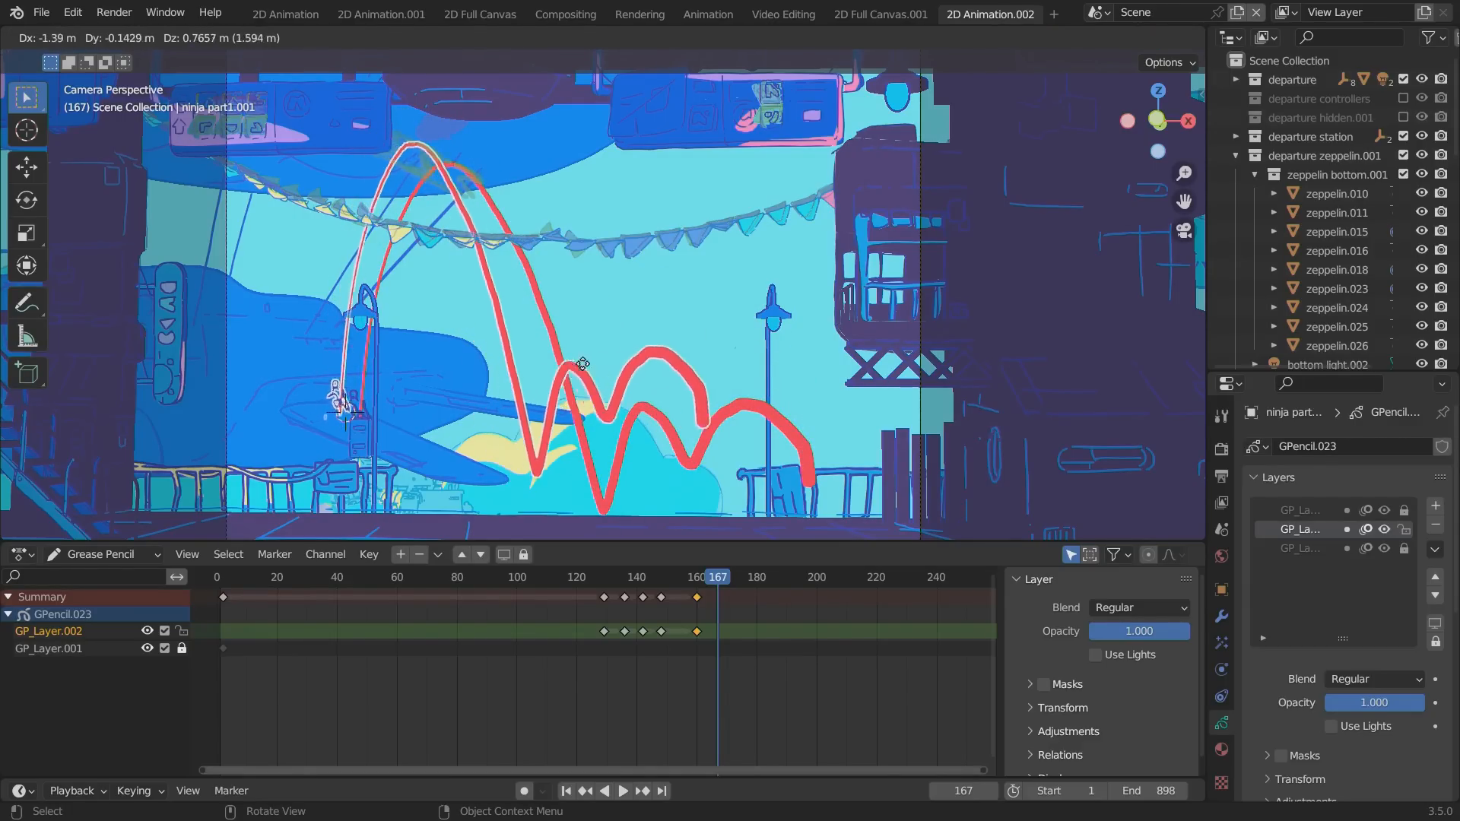
{"action": "left_click", "coordinate": [586, 363]}
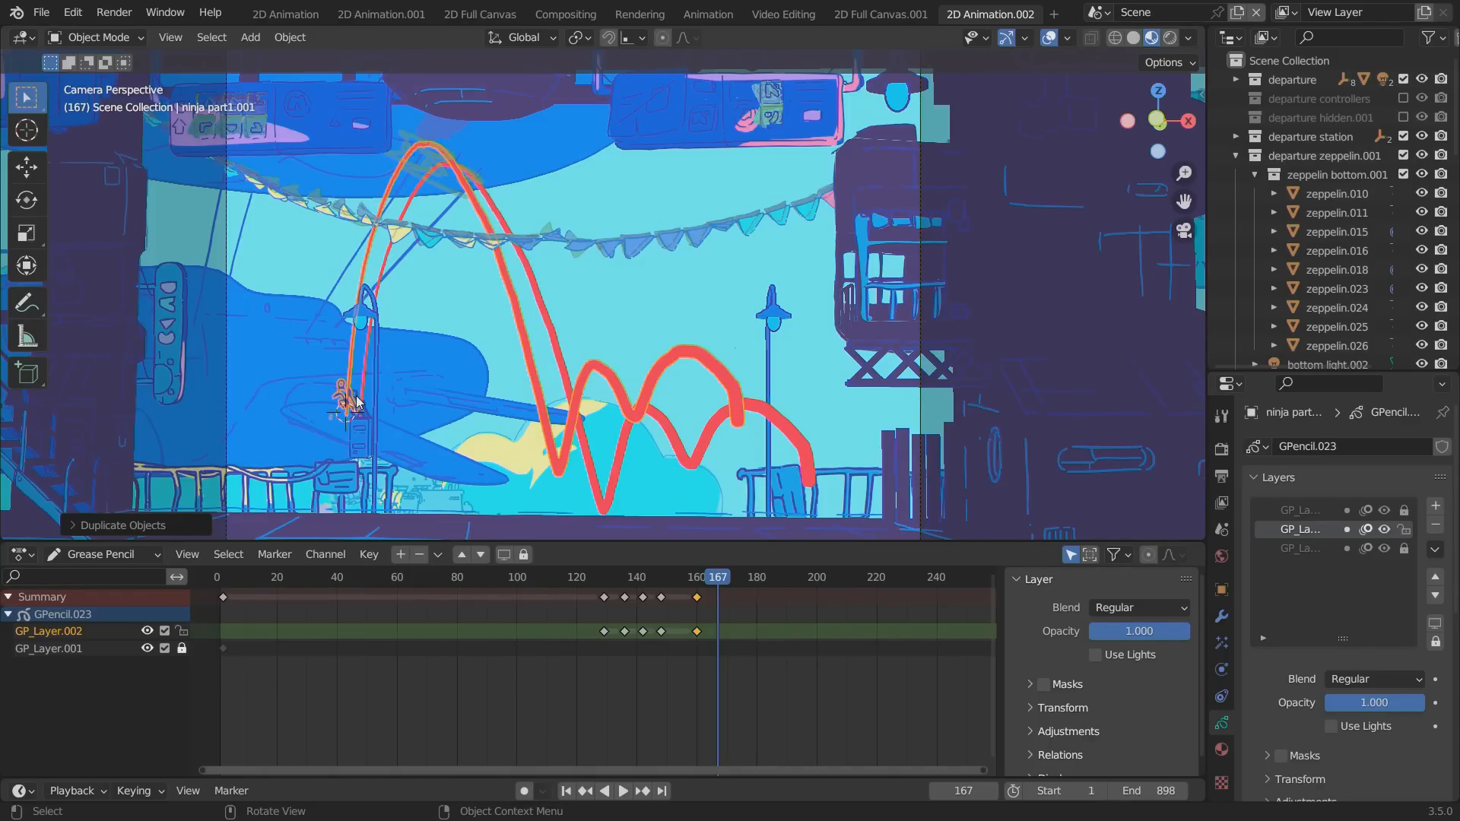
Snap the duplicated ninja object to the 3D cursor and set its origin to the 3D cursor.
{"action": "key", "text": "shift+s"}
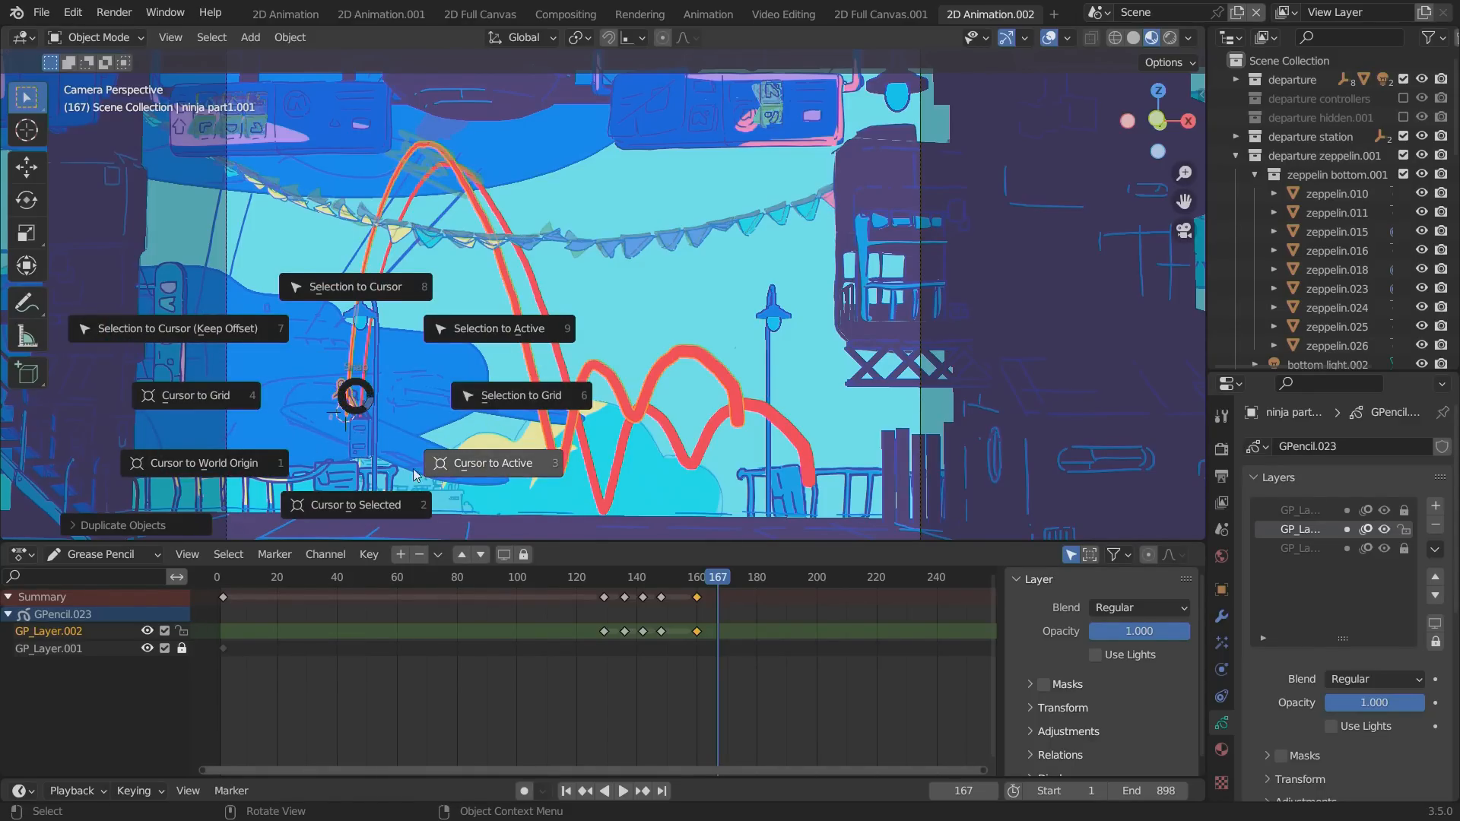
{"action": "left_click", "coordinate": [304, 39]}
{"action": "left_click", "coordinate": [289, 37]}
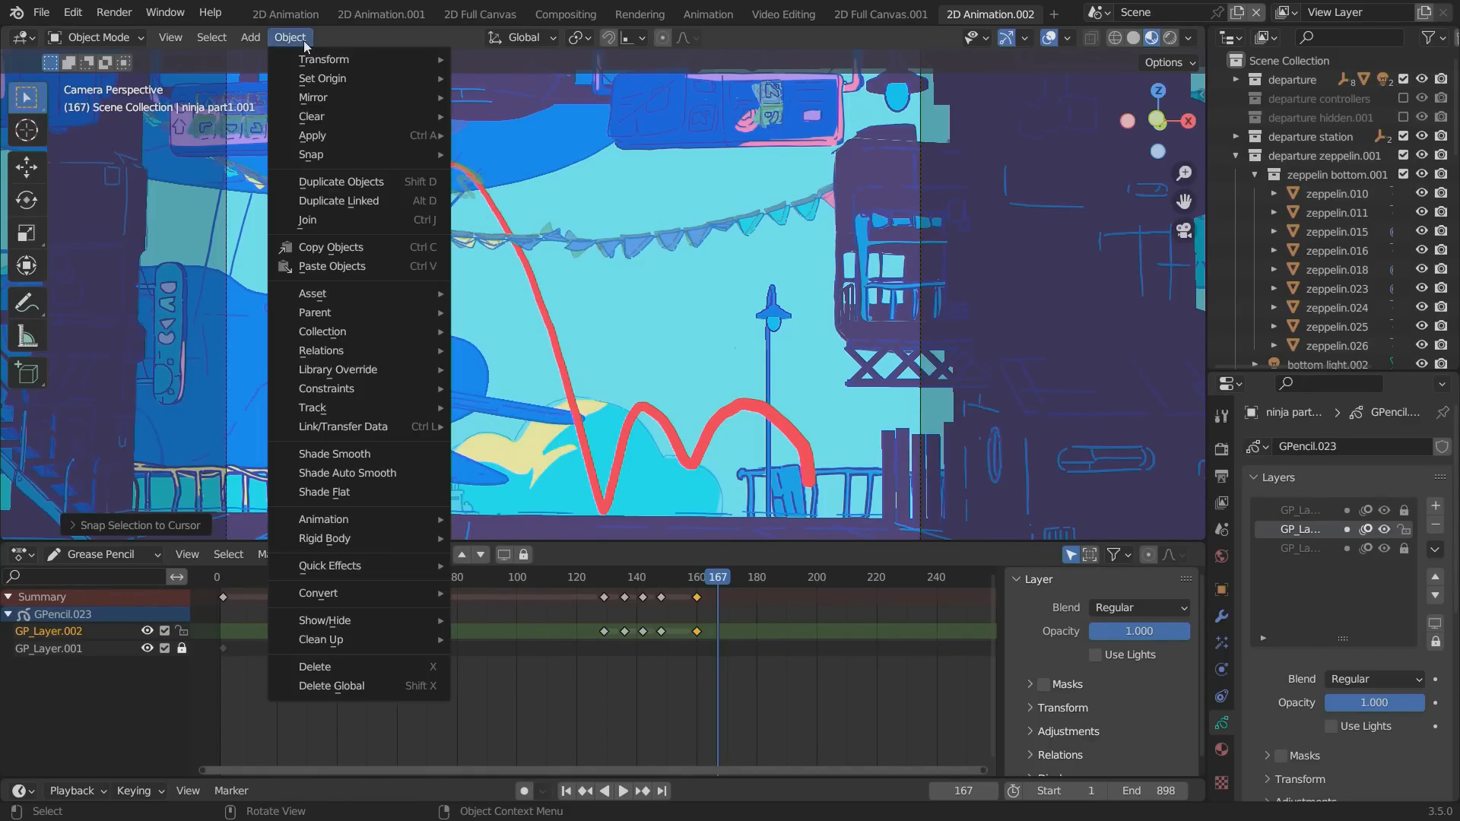
{"action": "mouse_move", "coordinate": [323, 78]}
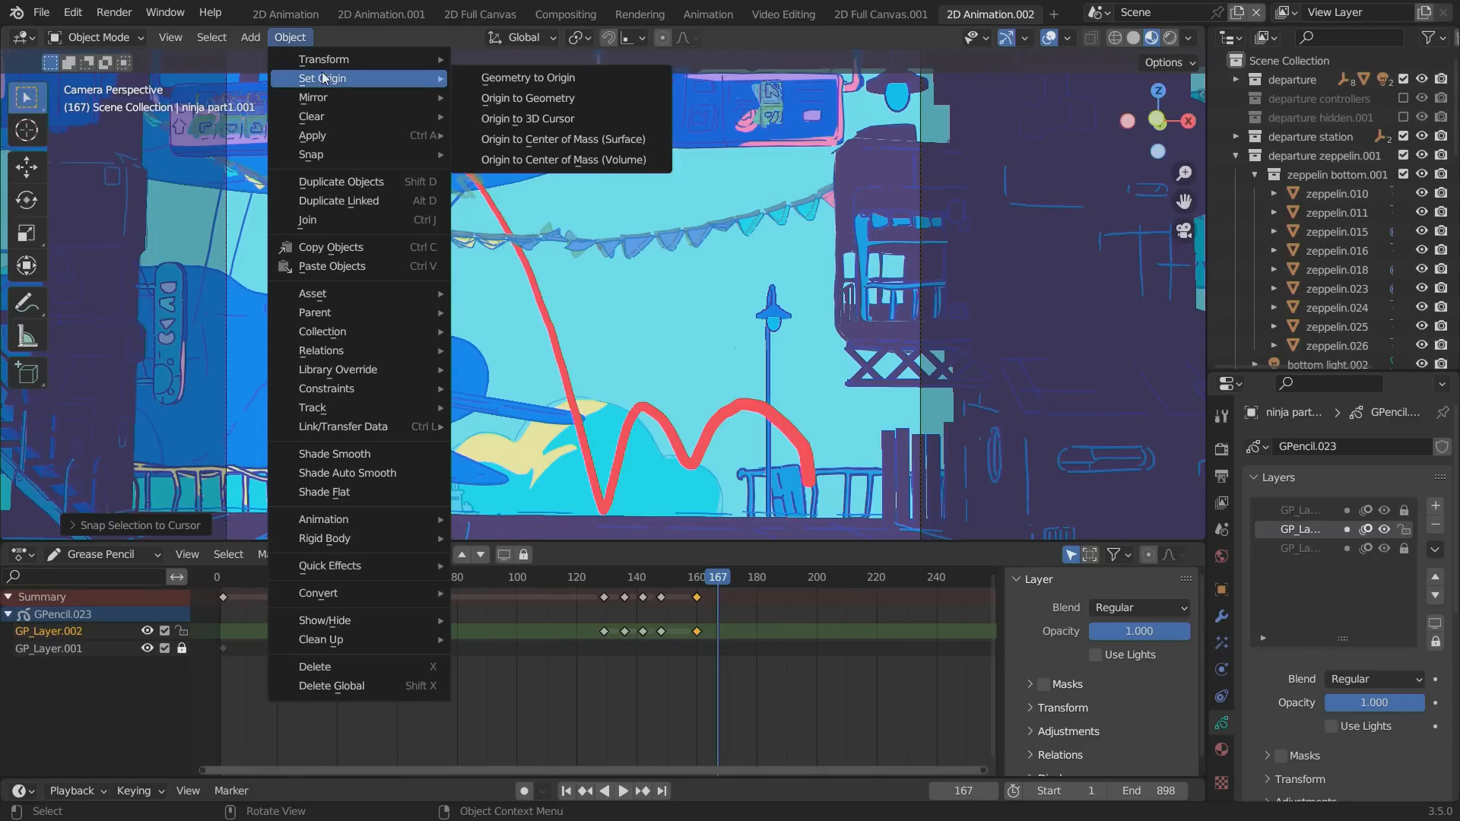
{"action": "left_click", "coordinate": [528, 118]}
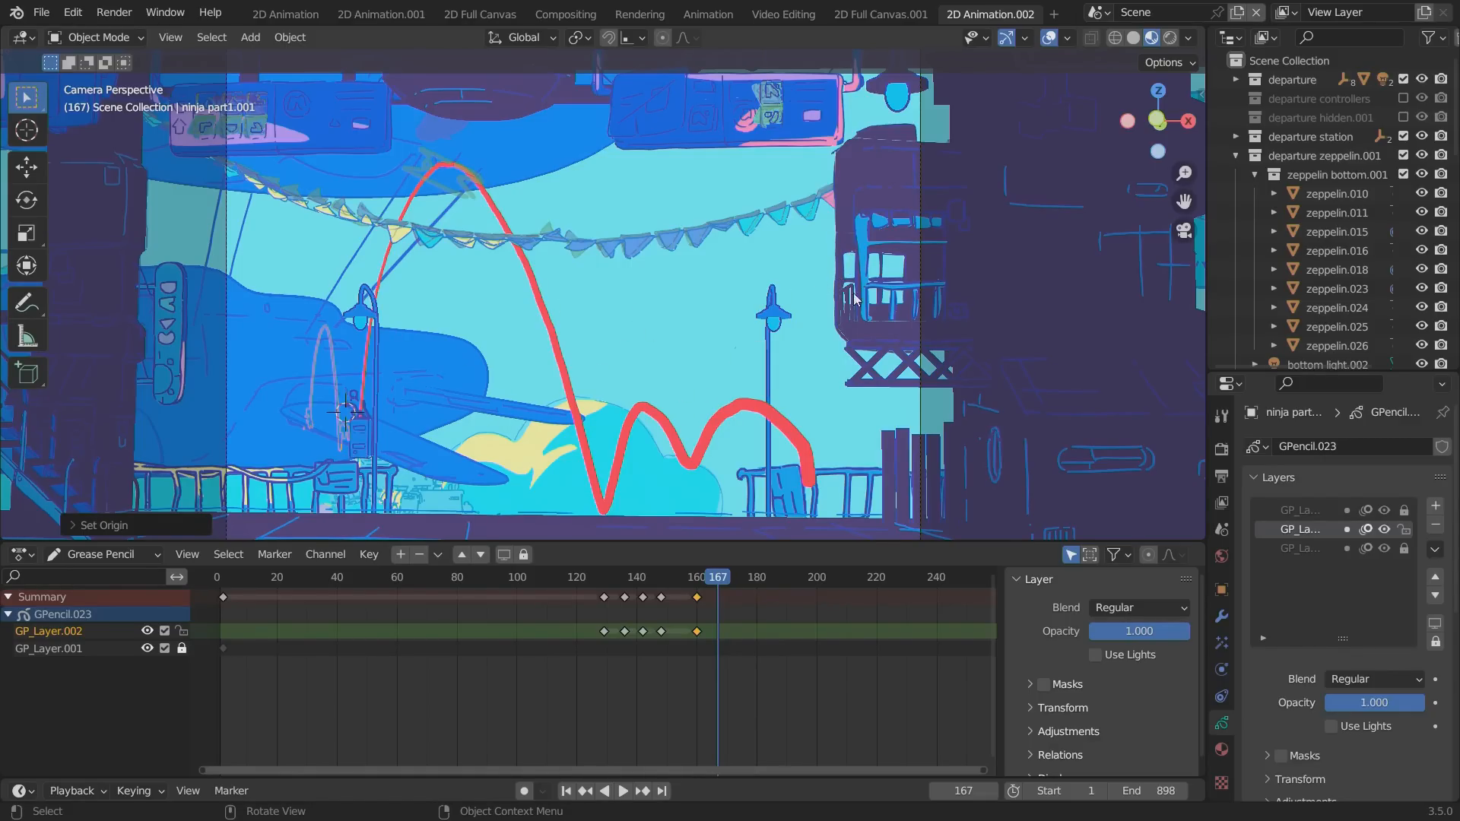
Try rotating the duplicate about the global Z axis, and play the animation from frame 121 outside the camera view.
{"action": "key", "text": "r"}
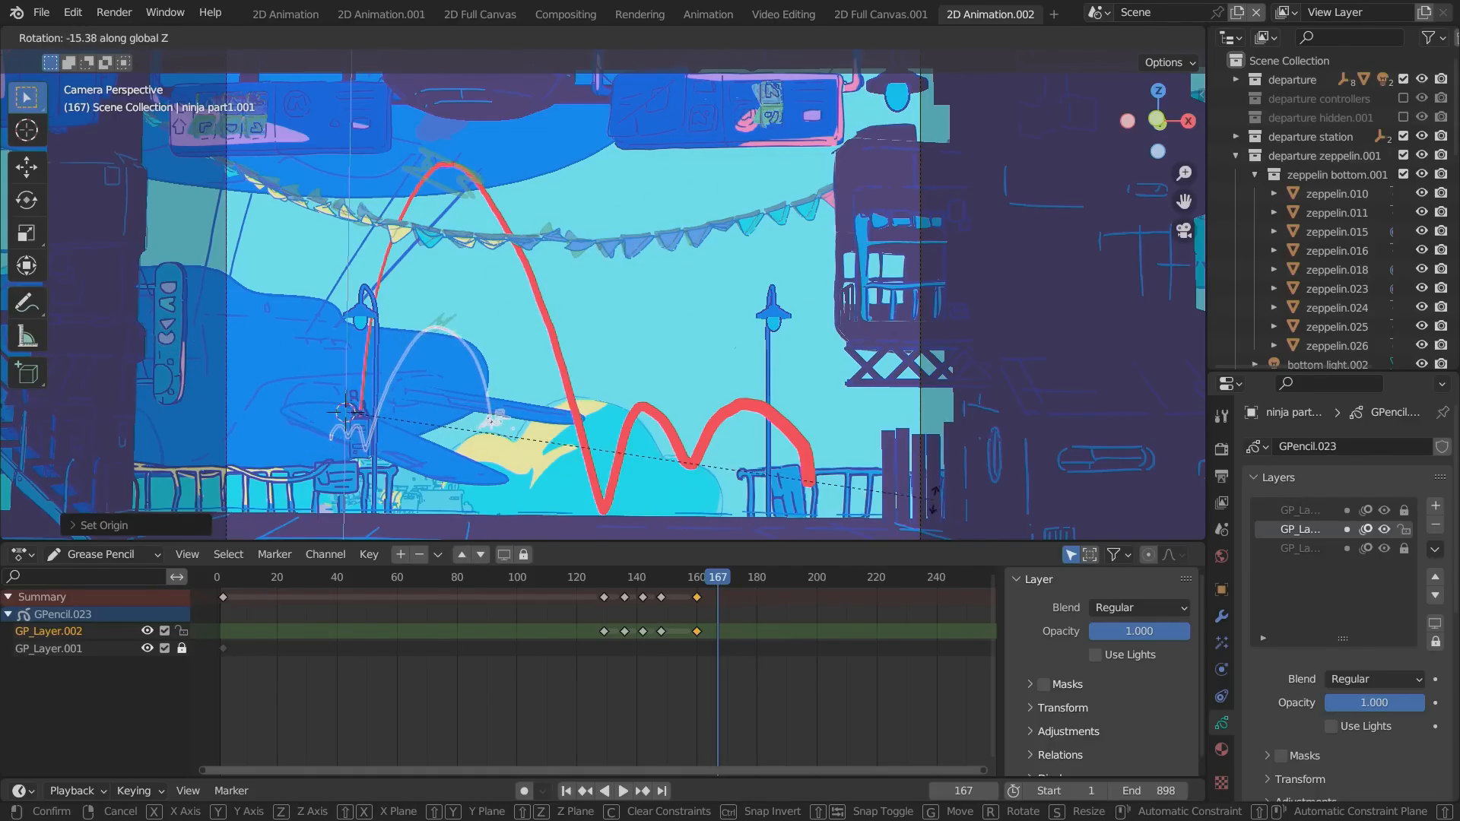
{"action": "left_click", "coordinate": [770, 303]}
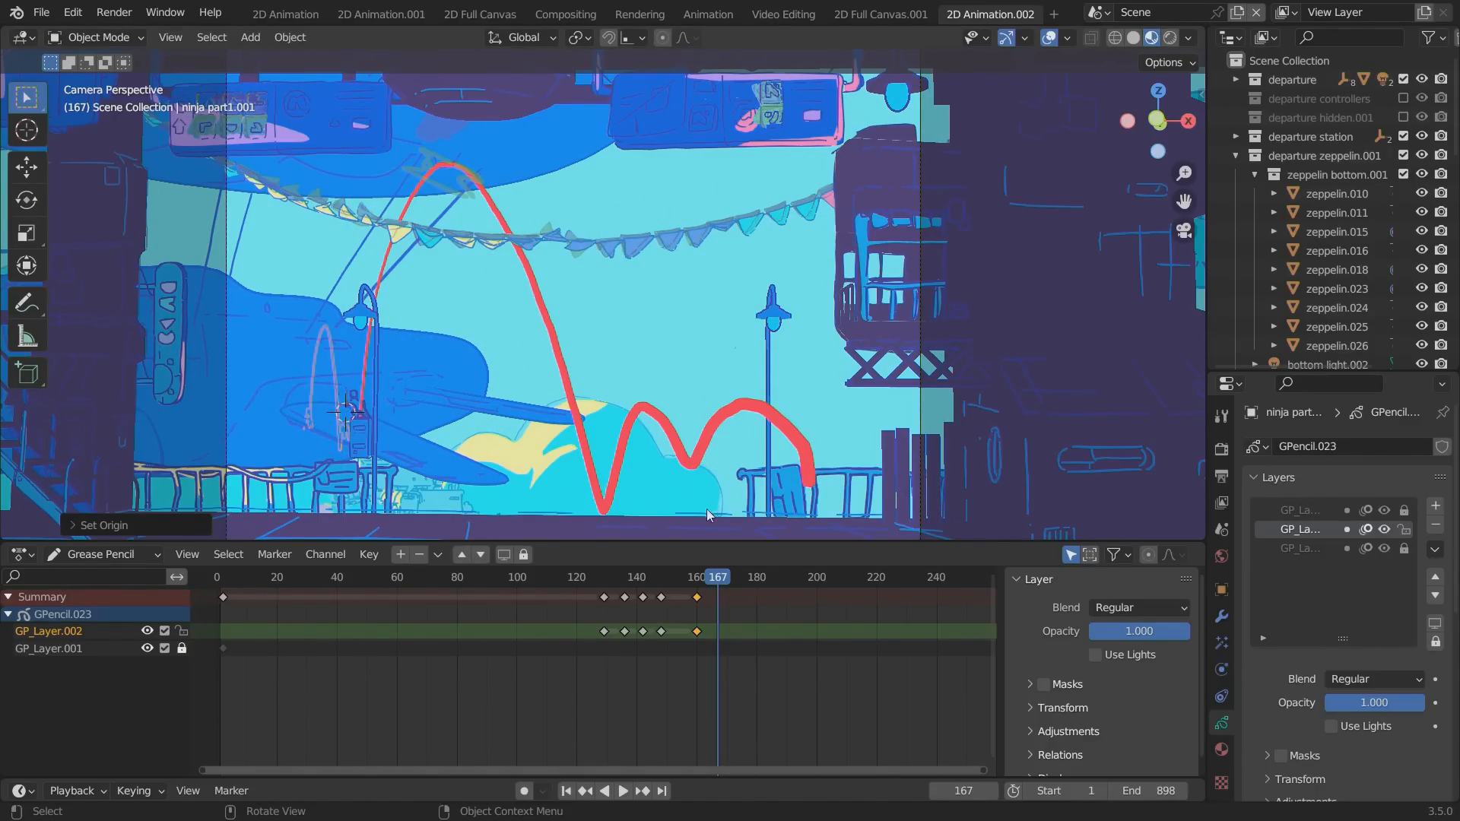
{"action": "mouse_move", "coordinate": [705, 509]}
{"action": "middle_mouse_down"}
{"action": "mouse_move", "coordinate": [630, 341]}
{"action": "mouse_move", "coordinate": [717, 413]}
{"action": "mouse_move", "coordinate": [485, 267]}
{"action": "mouse_move", "coordinate": [839, 444]}
{"action": "mouse_move", "coordinate": [476, 315]}
{"action": "mouse_move", "coordinate": [746, 433]}
{"action": "mouse_move", "coordinate": [637, 399]}
{"action": "mouse_move", "coordinate": [613, 372]}
{"action": "middle_mouse_up"}
{"action": "left_click", "coordinate": [575, 577]}
{"action": "key", "text": "space"}
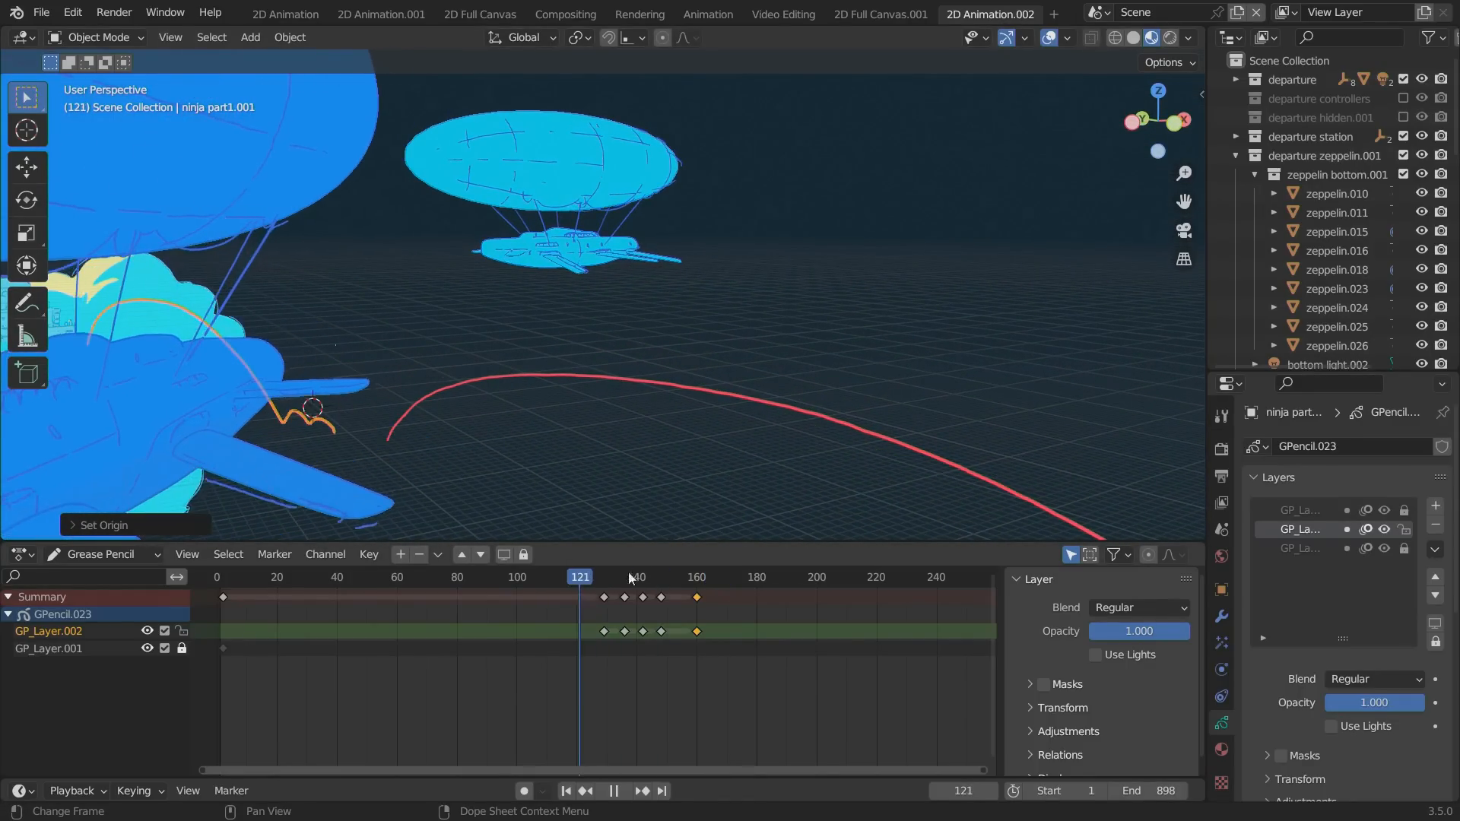
{"action": "key", "text": "space"}
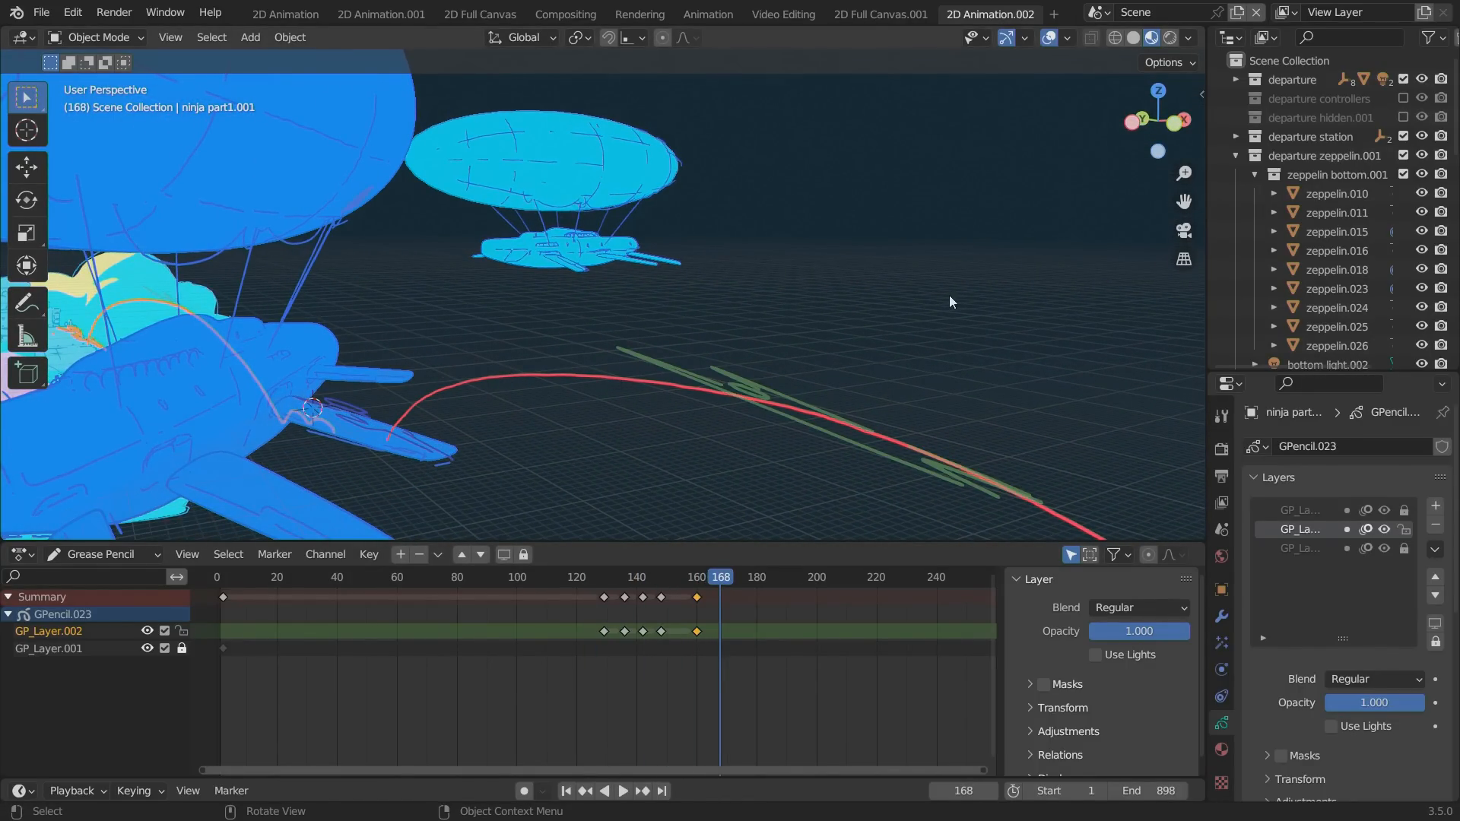
{"action": "middle_click_drag", "start_coordinate": [882, 280], "coordinate": [850, 277]}
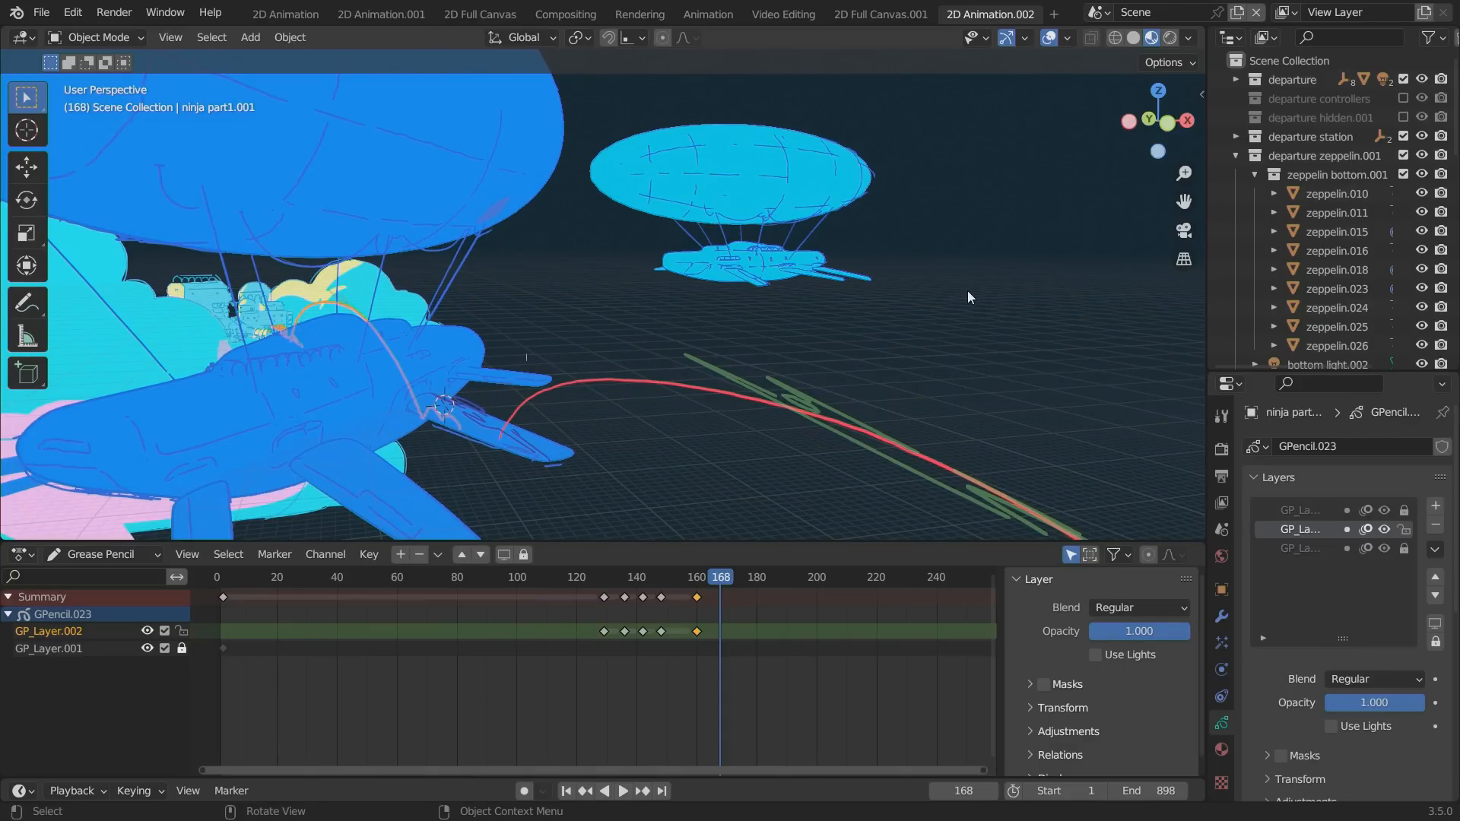
Rotate the duplicated ninja object about the global Z axis so its path runs back alongside the zeppelin body.
{"action": "key", "text": "r"}
{"action": "key", "text": "z"}
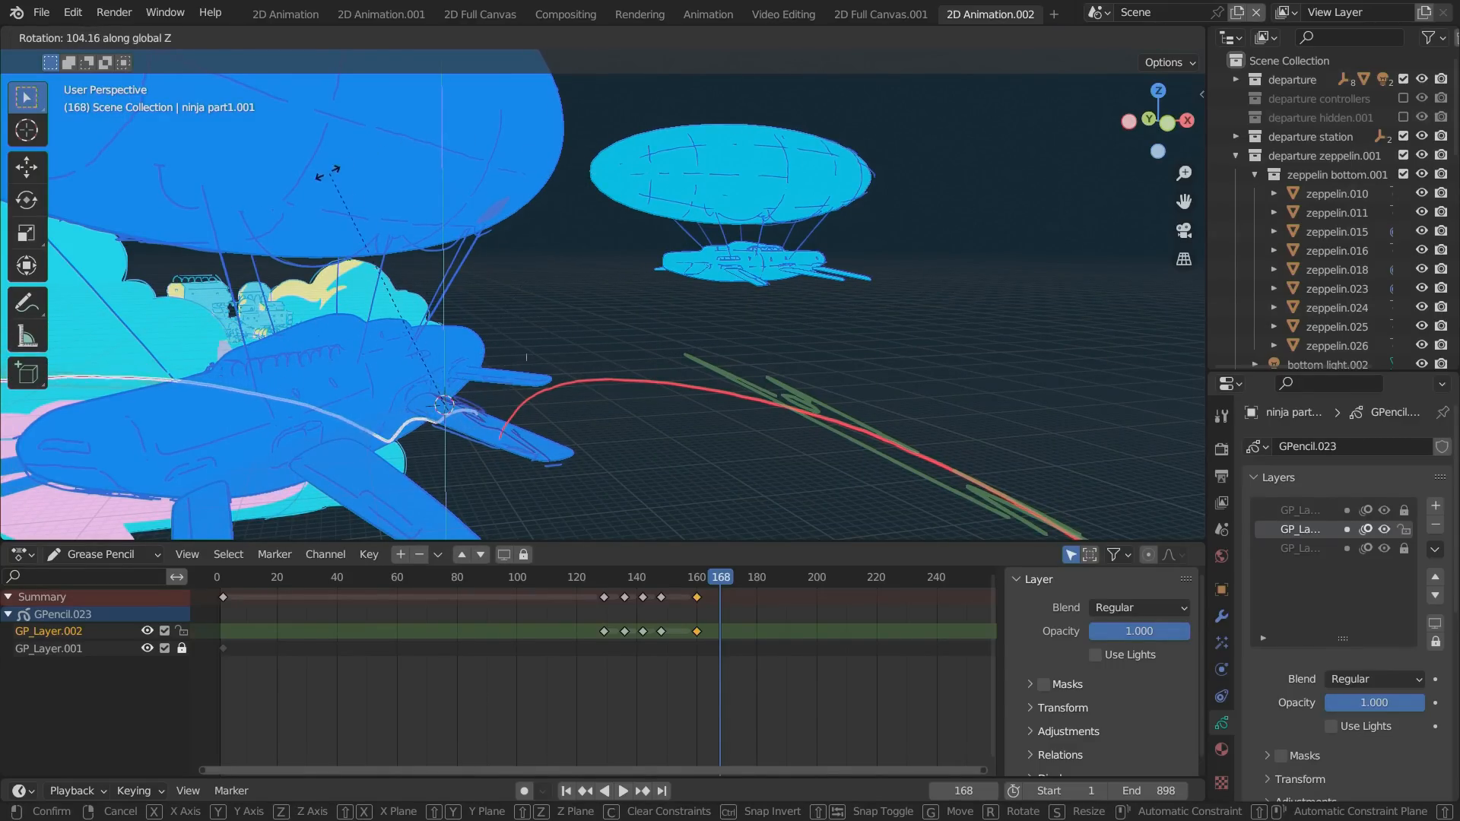
{"action": "left_click", "coordinate": [403, 292]}
{"action": "middle_click_drag", "start_coordinate": [403, 292], "coordinate": [439, 304]}
{"action": "key", "text": "r"}
{"action": "key", "text": "z"}
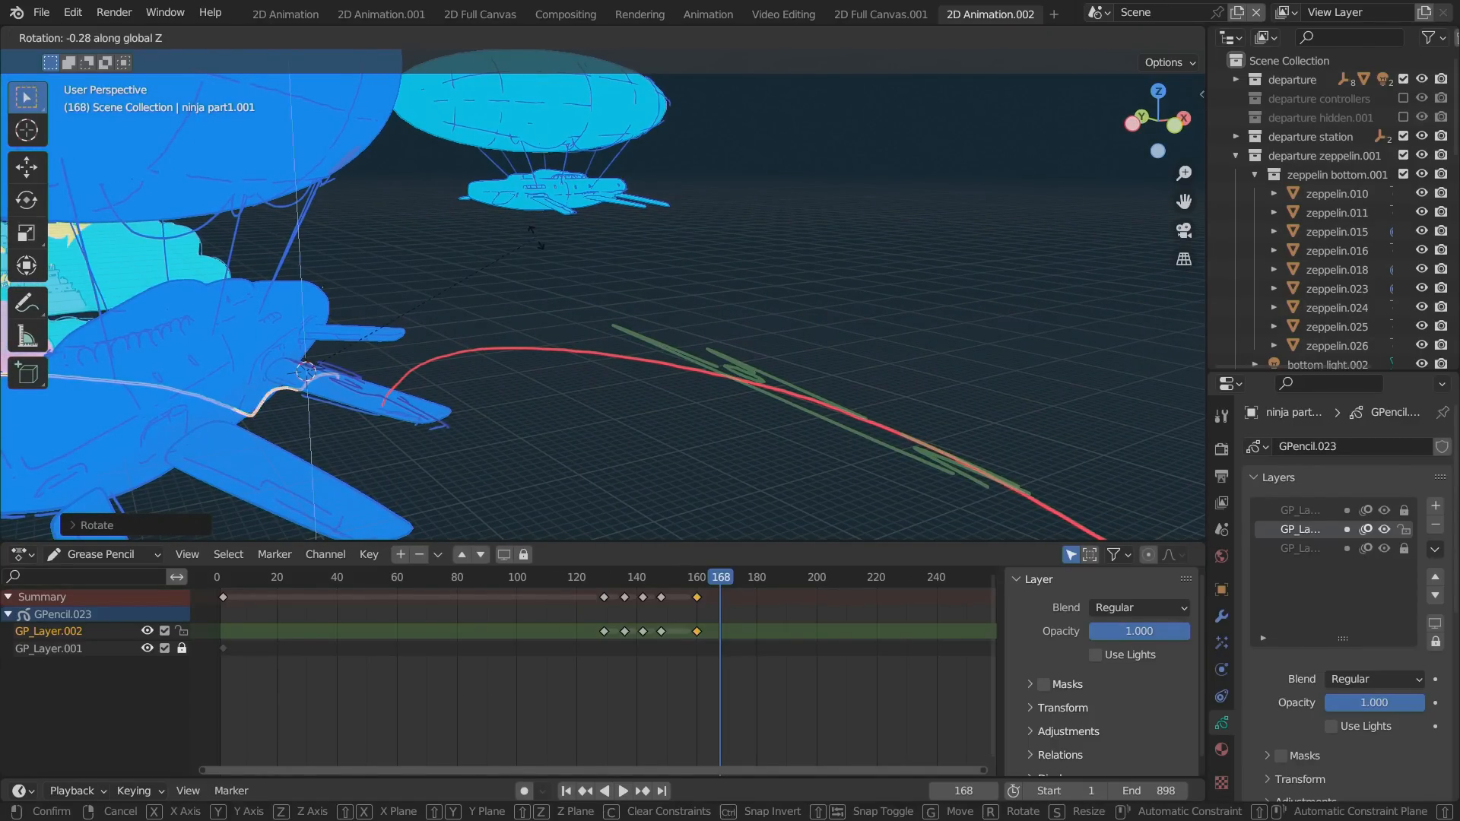
{"action": "left_click", "coordinate": [661, 387]}
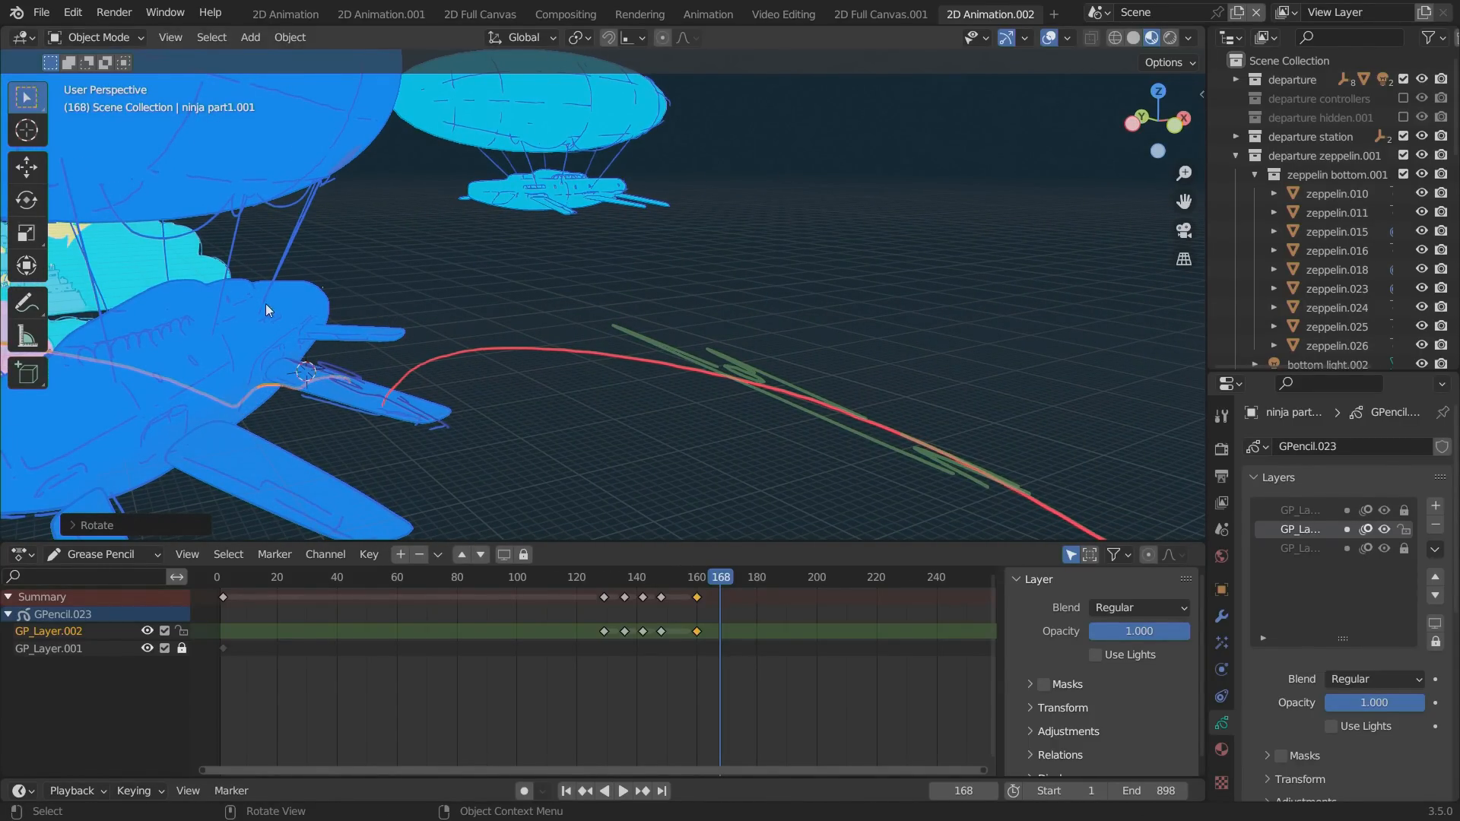
Parent the duplicated ninja object to the zeppelin body, zeppelin.022.
{"action": "left_click", "coordinate": [237, 338]}
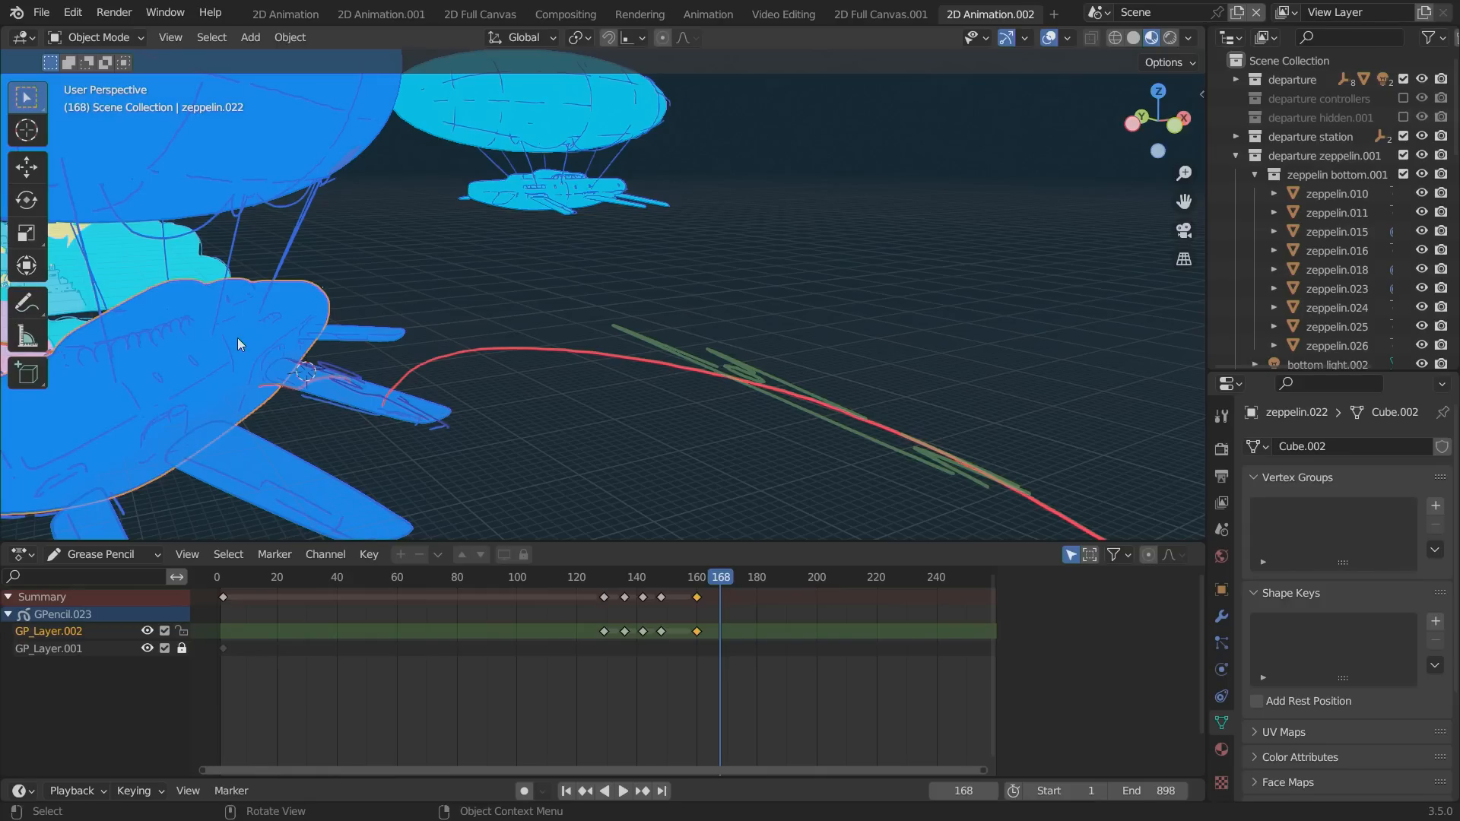
{"action": "key", "text": "ctrl+p"}
{"action": "left_click", "coordinate": [326, 341]}
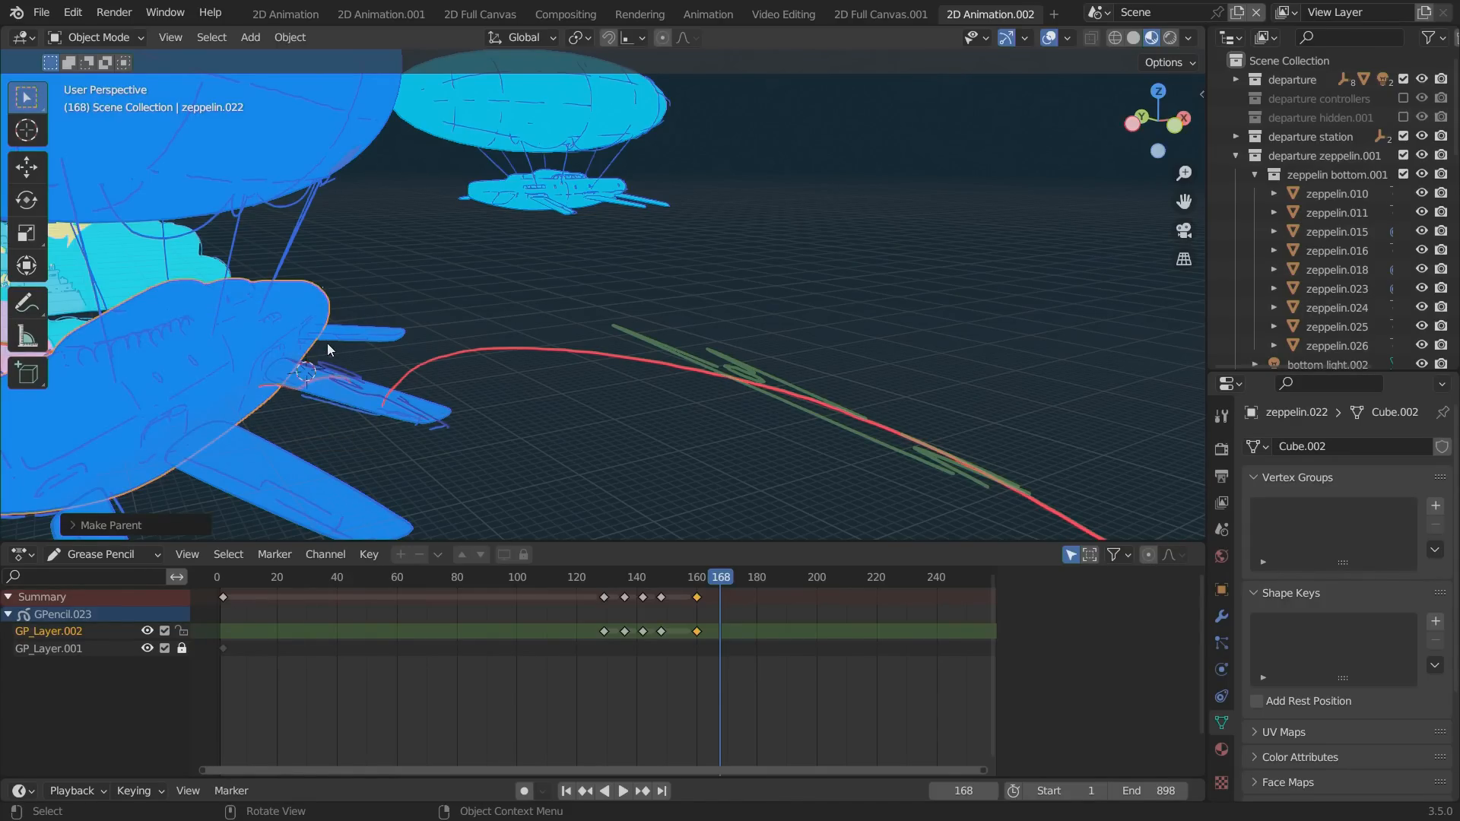
Reselect the duplicated ninja object and rename it ninja part2 in the Outliner.
{"action": "left_click", "coordinate": [341, 376]}
{"action": "left_click", "coordinate": [340, 377]}
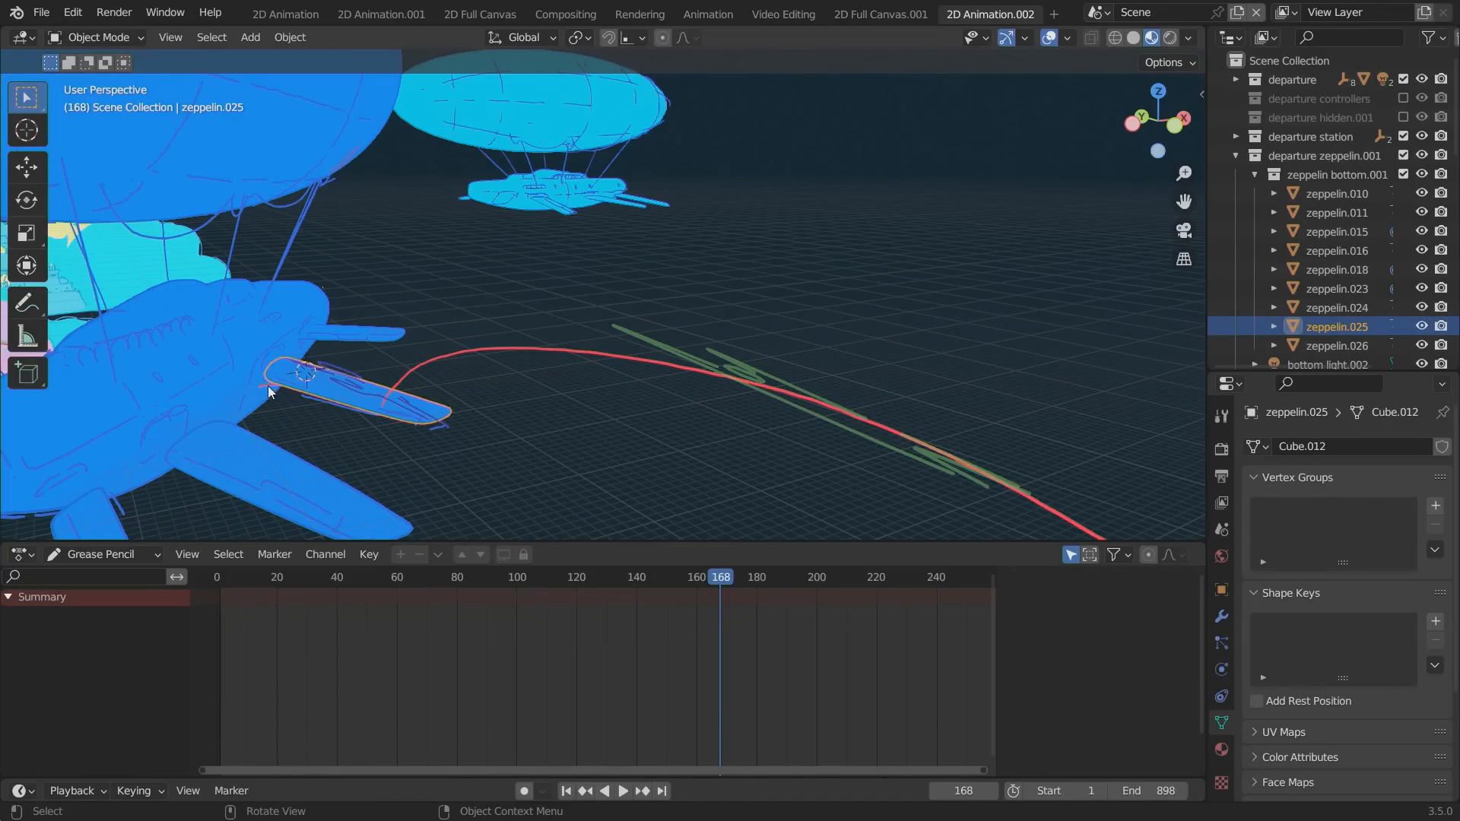
{"action": "left_click", "coordinate": [268, 385]}
{"action": "left_click", "coordinate": [1319, 65]}
{"action": "scroll", "coordinate": [1318, 74], "scroll_direction": "down", "scroll_amount": 2}
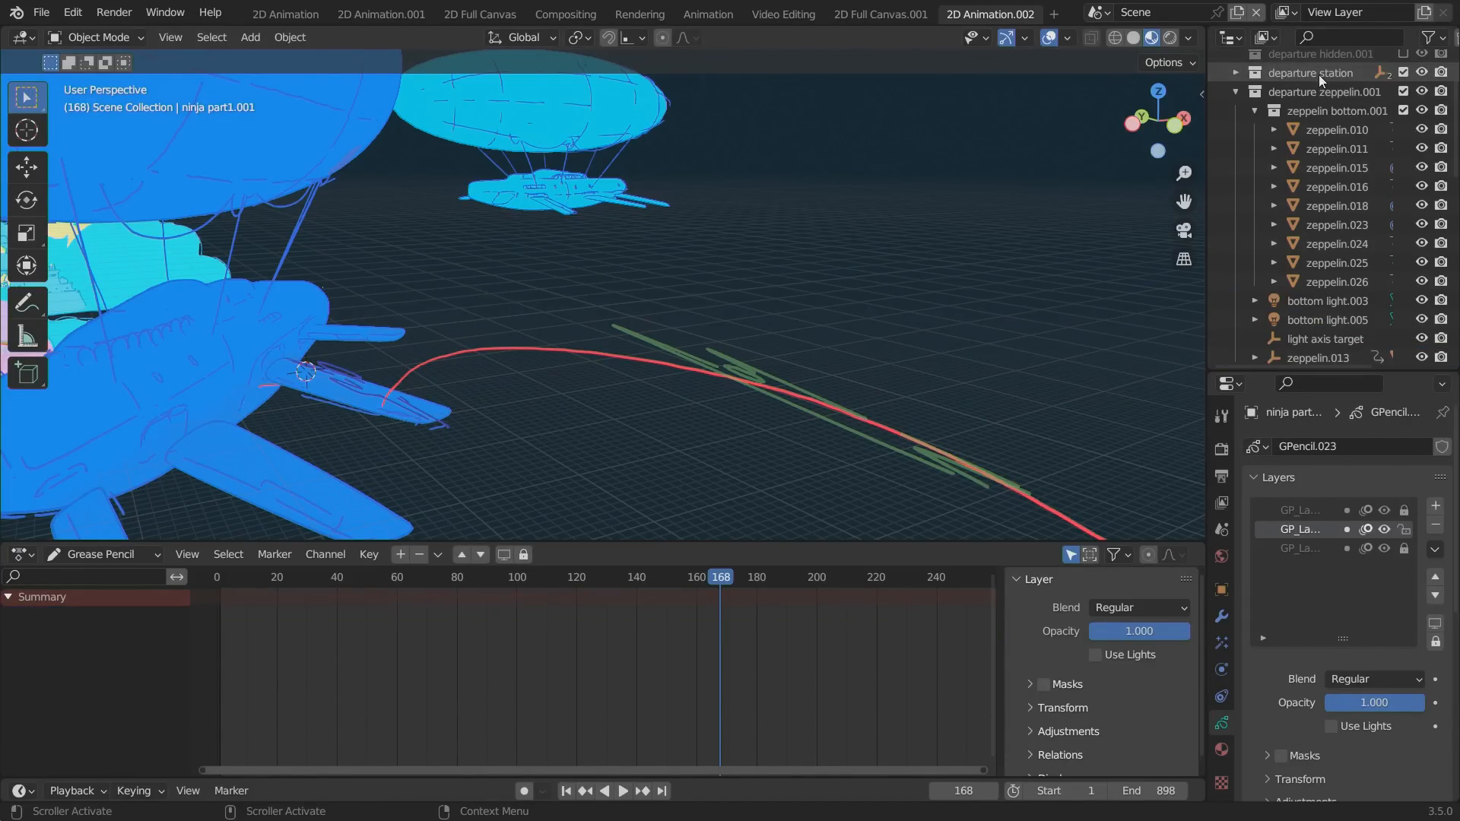
{"action": "scroll", "coordinate": [1309, 212], "scroll_direction": "down", "scroll_amount": 15}
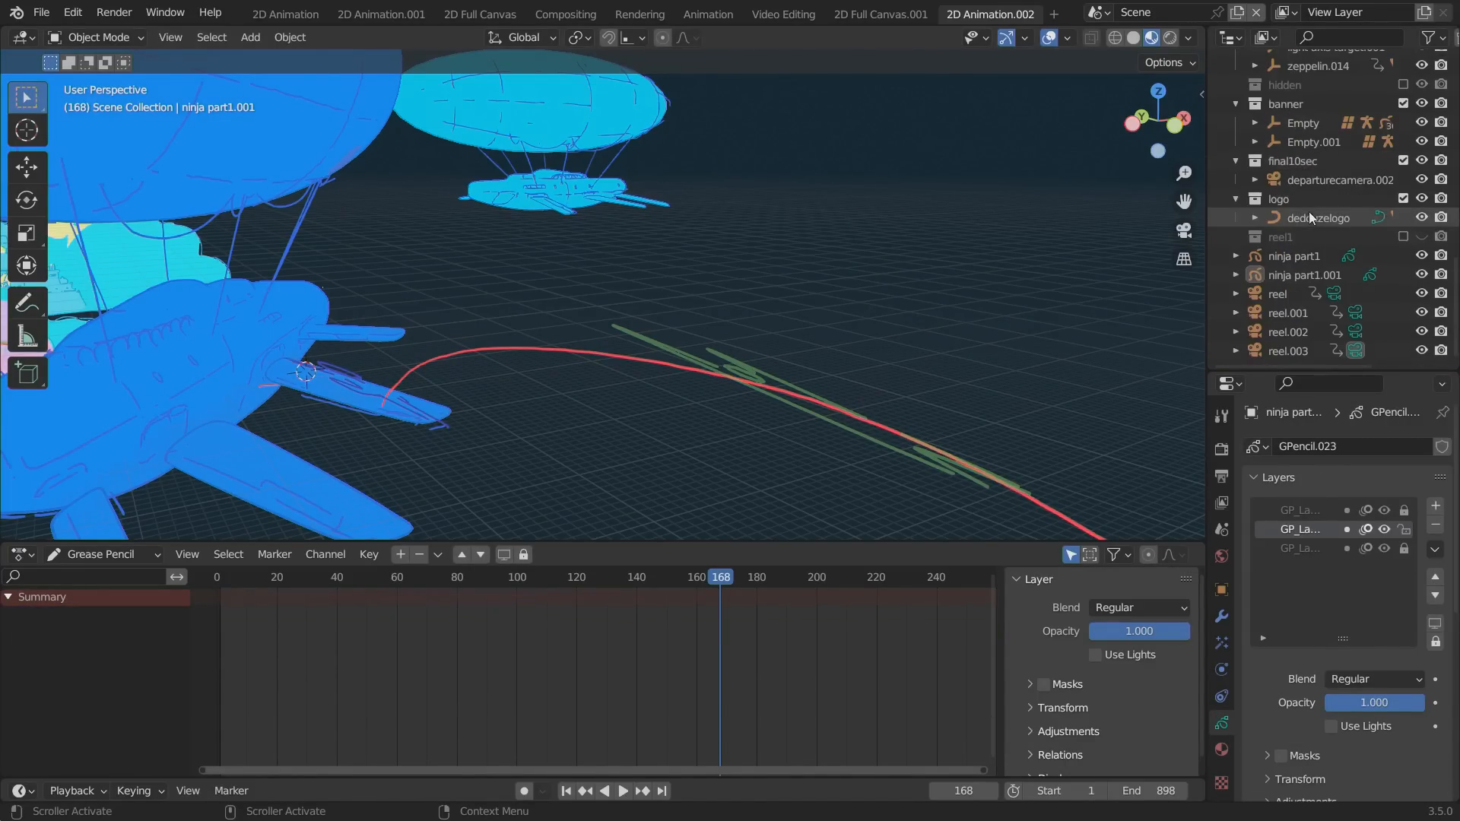
{"action": "double_click", "coordinate": [1311, 277]}
{"action": "type", "text": "ninja par"}
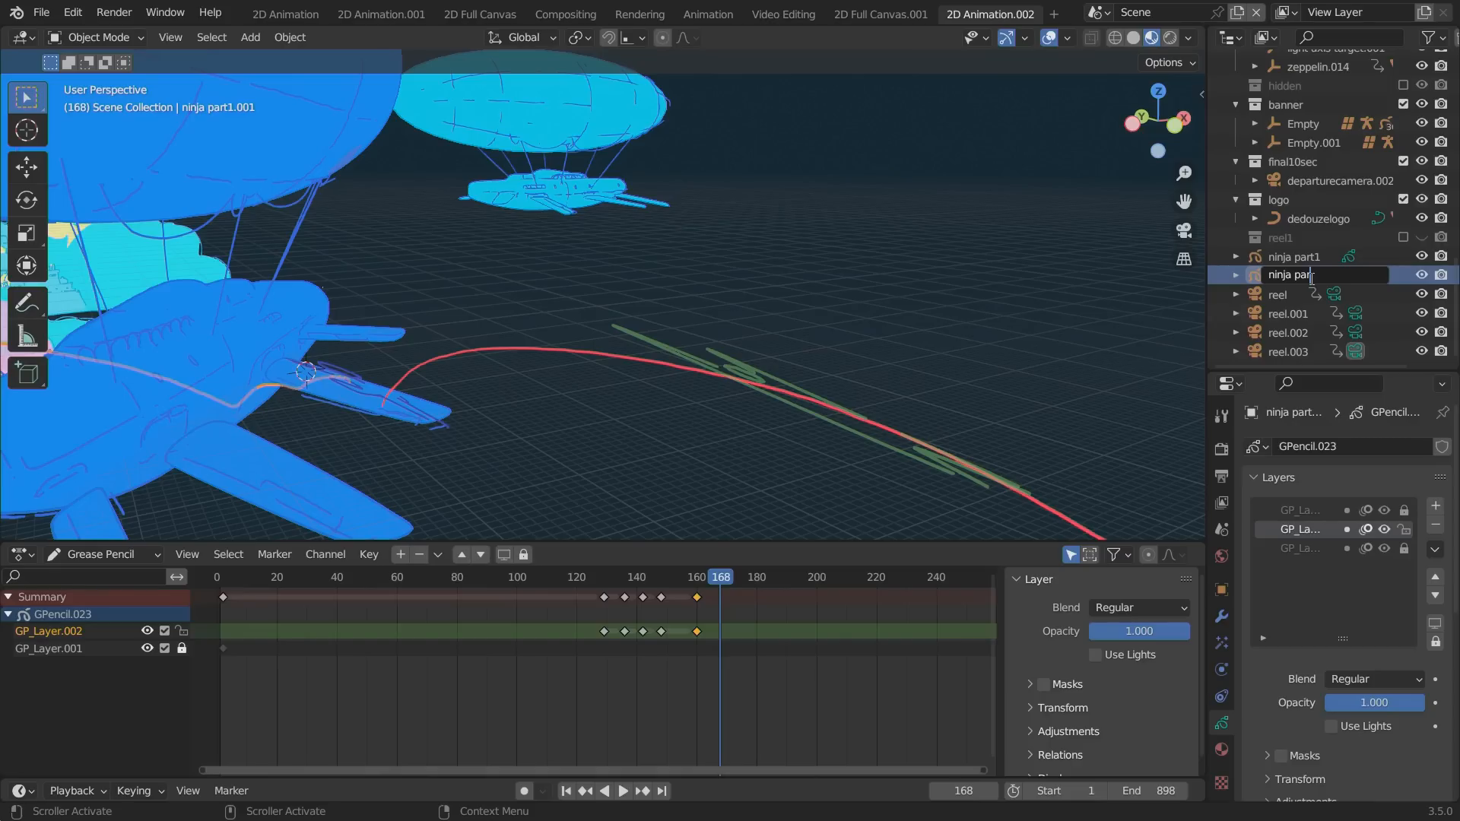
{"action": "type", "text": "t2"}
{"action": "key", "text": "Return"}
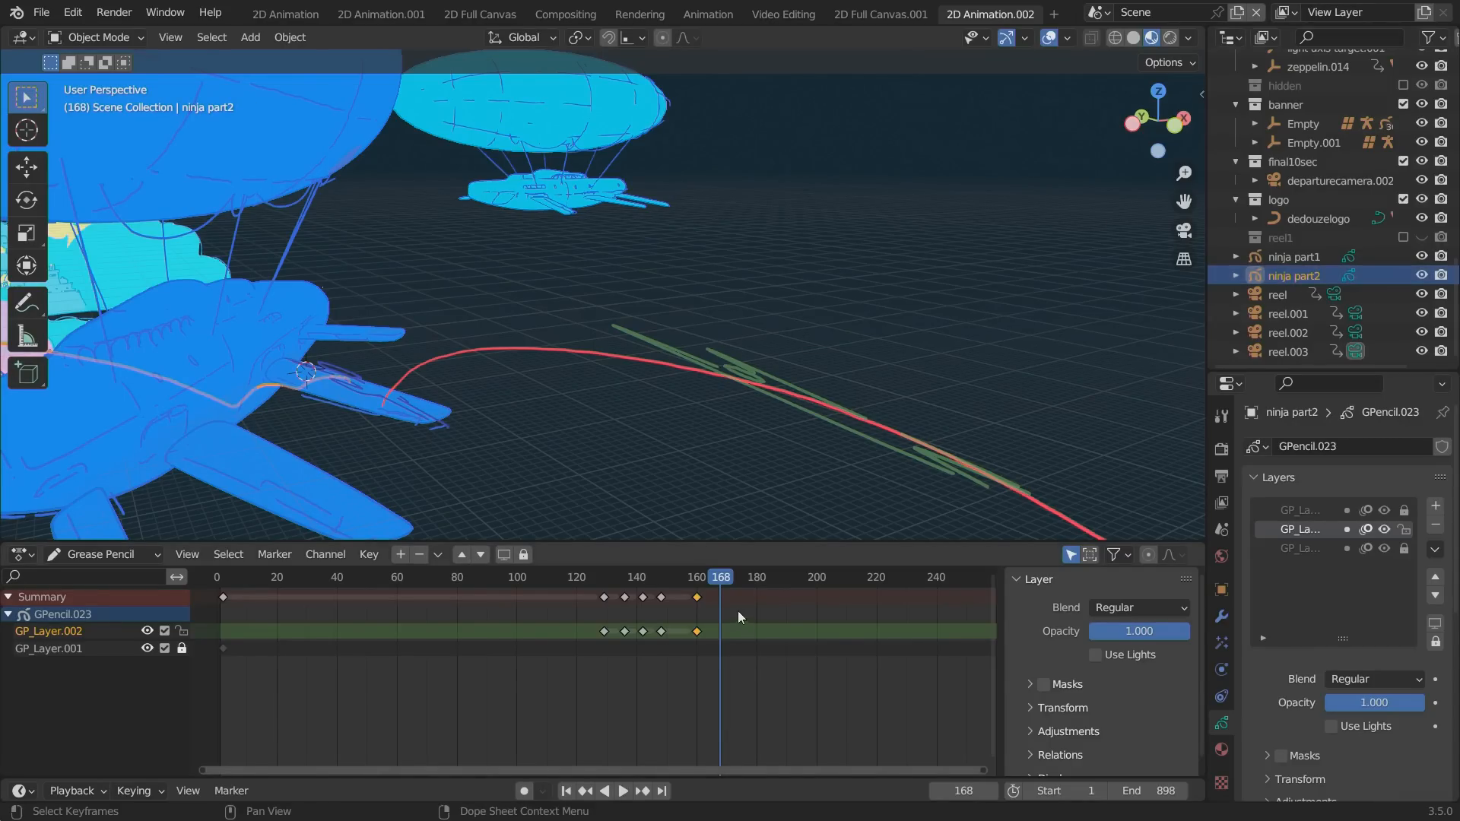
Delete all of ninja part2's GP_Layer.002 pose keyframes in the Dope Sheet.
{"action": "left_click_drag", "start_coordinate": [738, 609], "coordinate": [586, 596]}
{"action": "key", "text": "x"}
{"action": "left_click", "coordinate": [577, 602]}
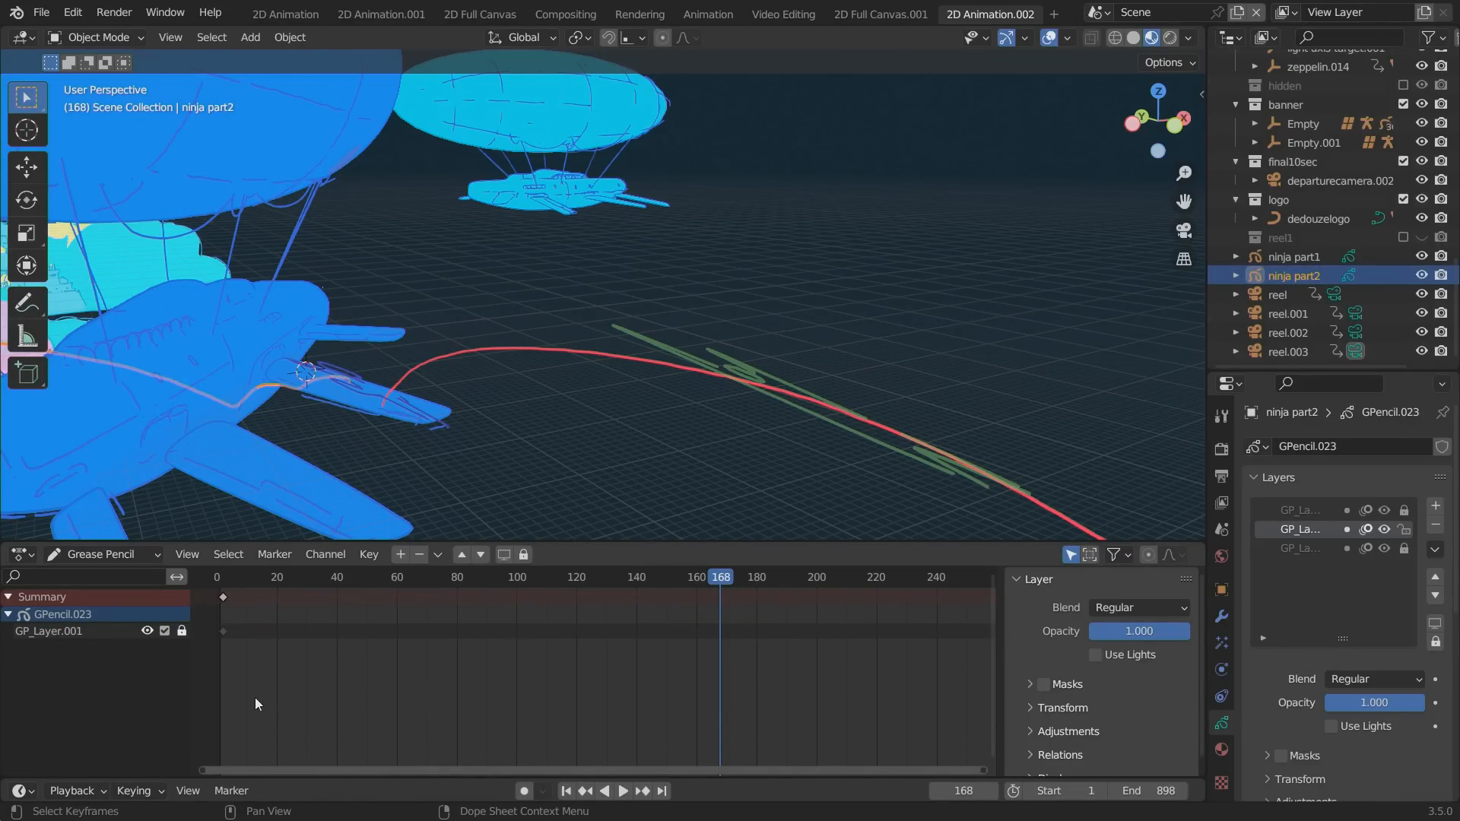
Unlock GP_Layer.001 of ninja part2 and make it the active layer in Draw Mode.
{"action": "left_click", "coordinate": [1403, 548]}
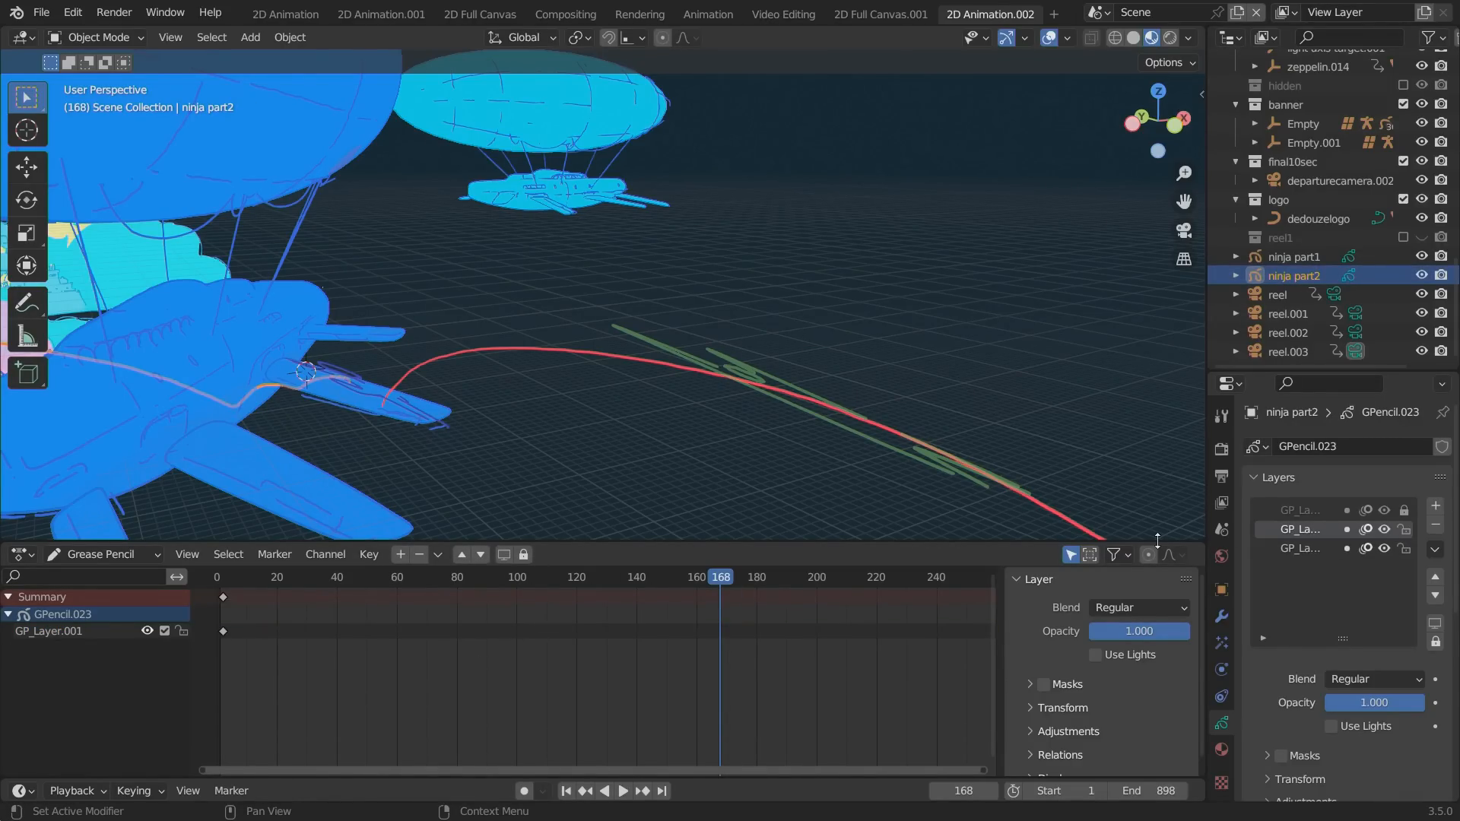
{"action": "left_click", "coordinate": [96, 37]}
{"action": "left_click", "coordinate": [80, 119]}
{"action": "left_click", "coordinate": [1317, 552]}
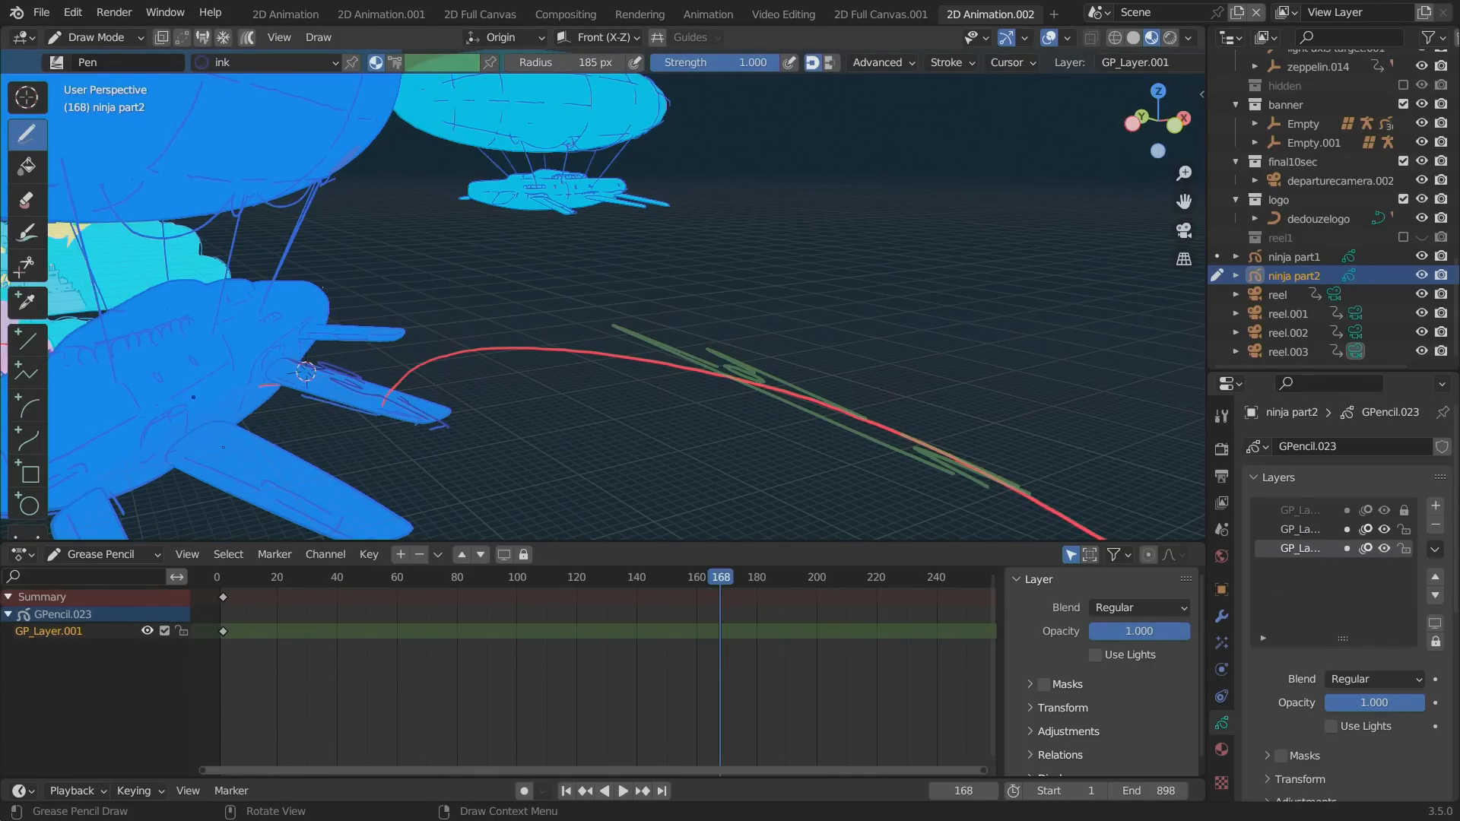
Try to erase strokes on GP_Layer.001 over the zeppelin, switching to Edit Mode and back to Draw Mode.
{"action": "key", "text": "ctrl"}
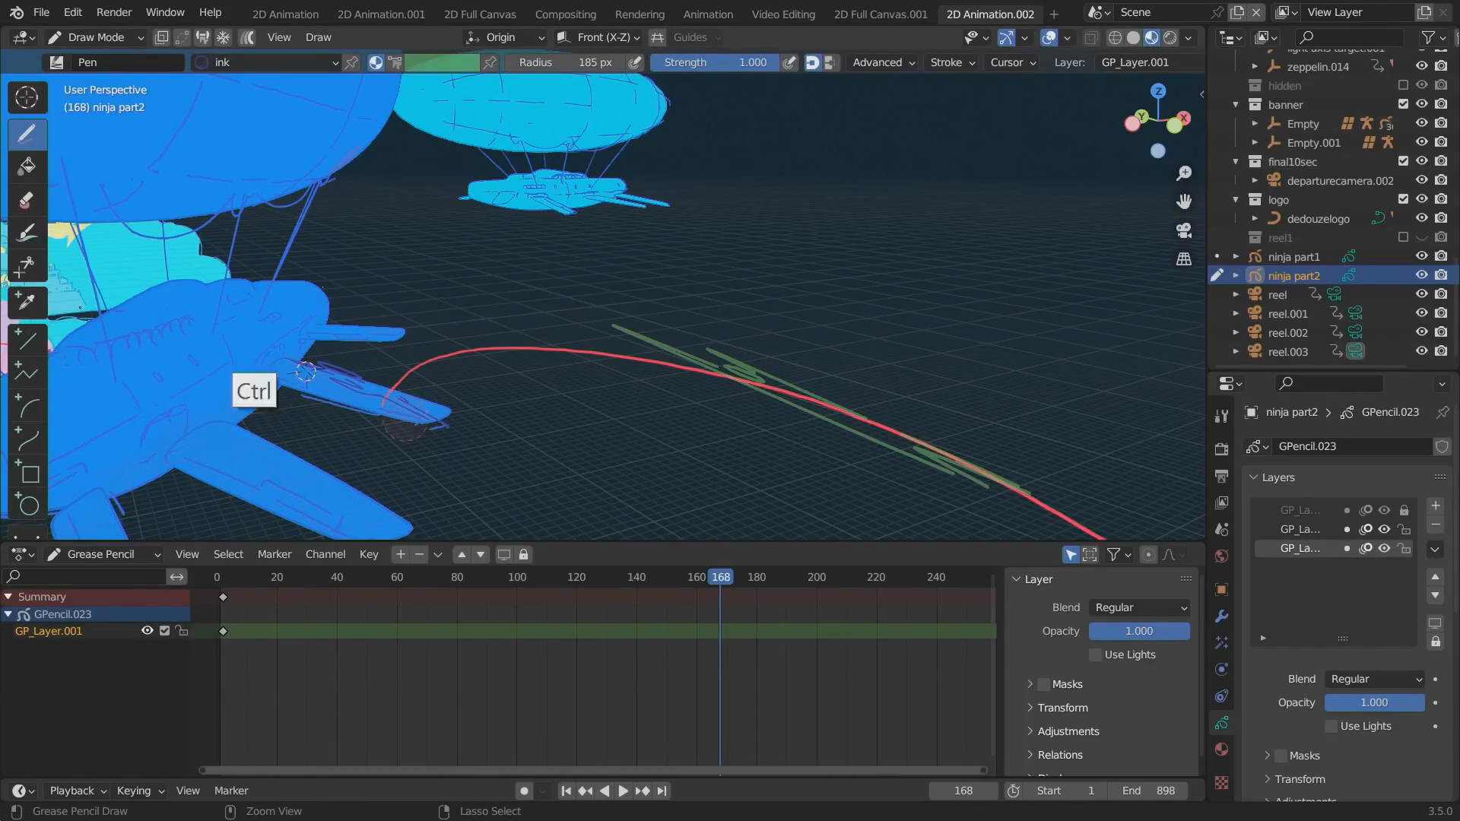
{"action": "key", "text": "Tab"}
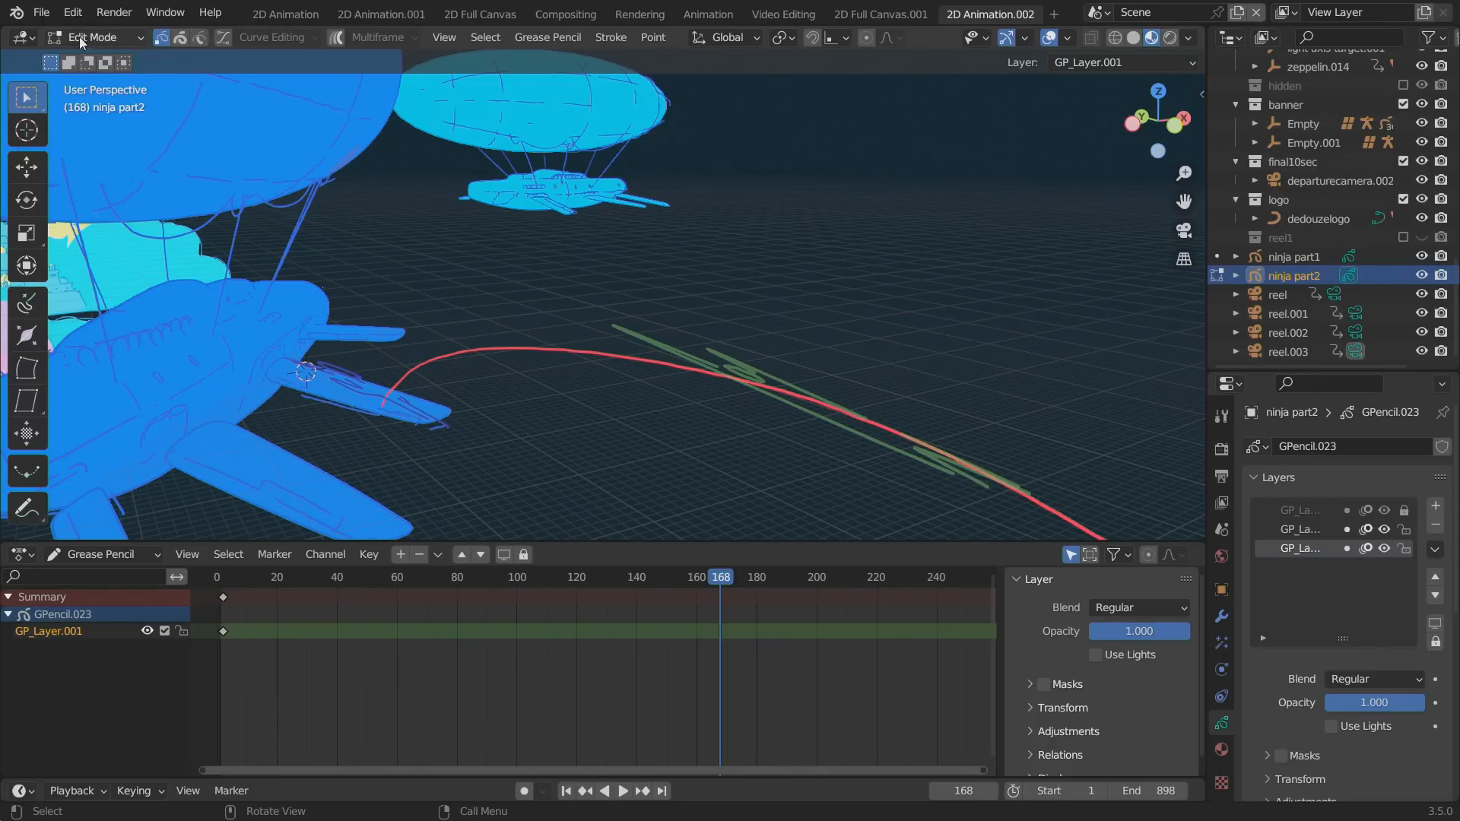
{"action": "left_click", "coordinate": [79, 37]}
{"action": "left_click", "coordinate": [80, 119]}
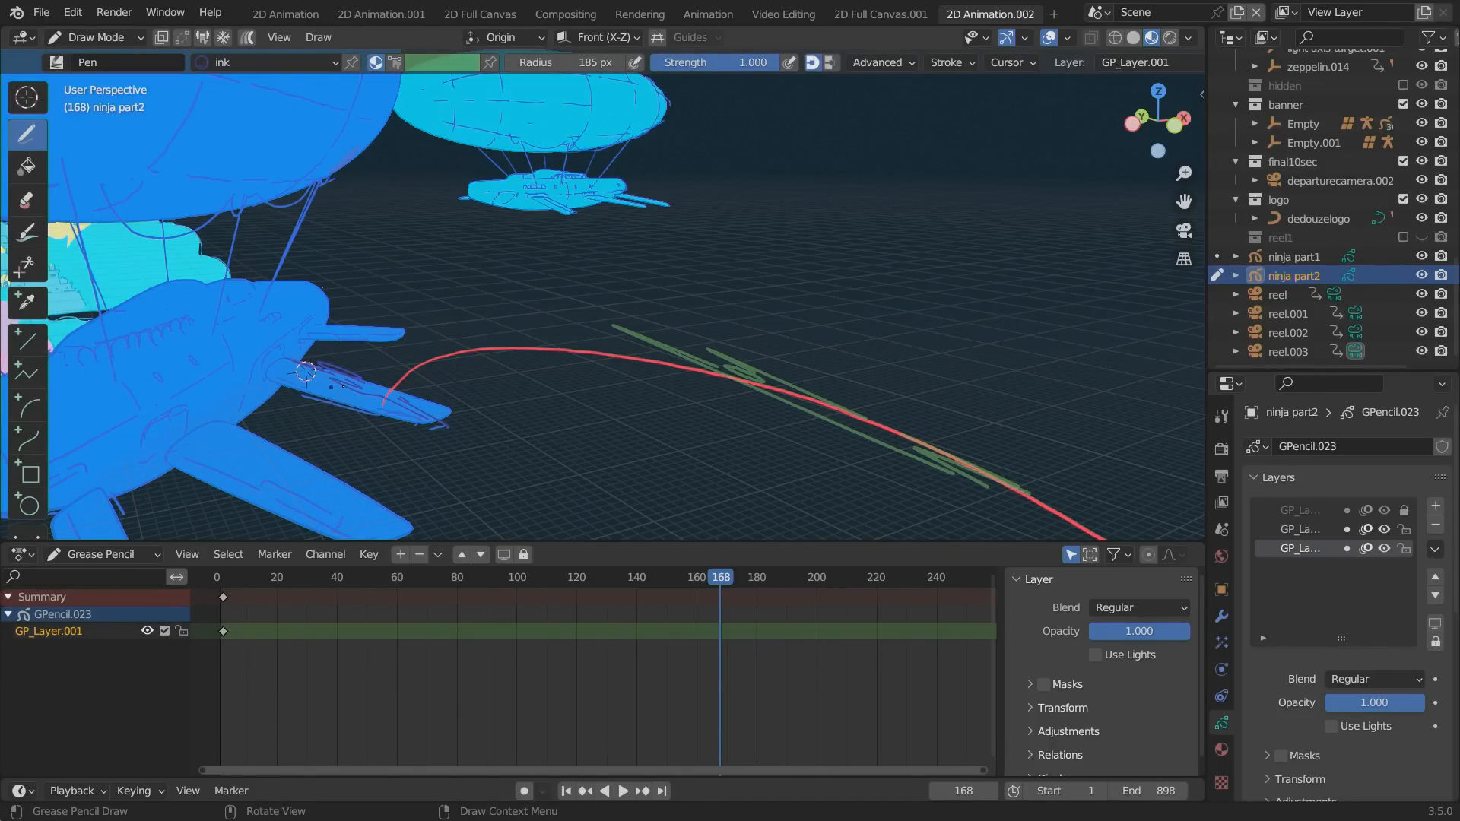
{"action": "left_click", "coordinate": [209, 355], "text": "ctrl"}
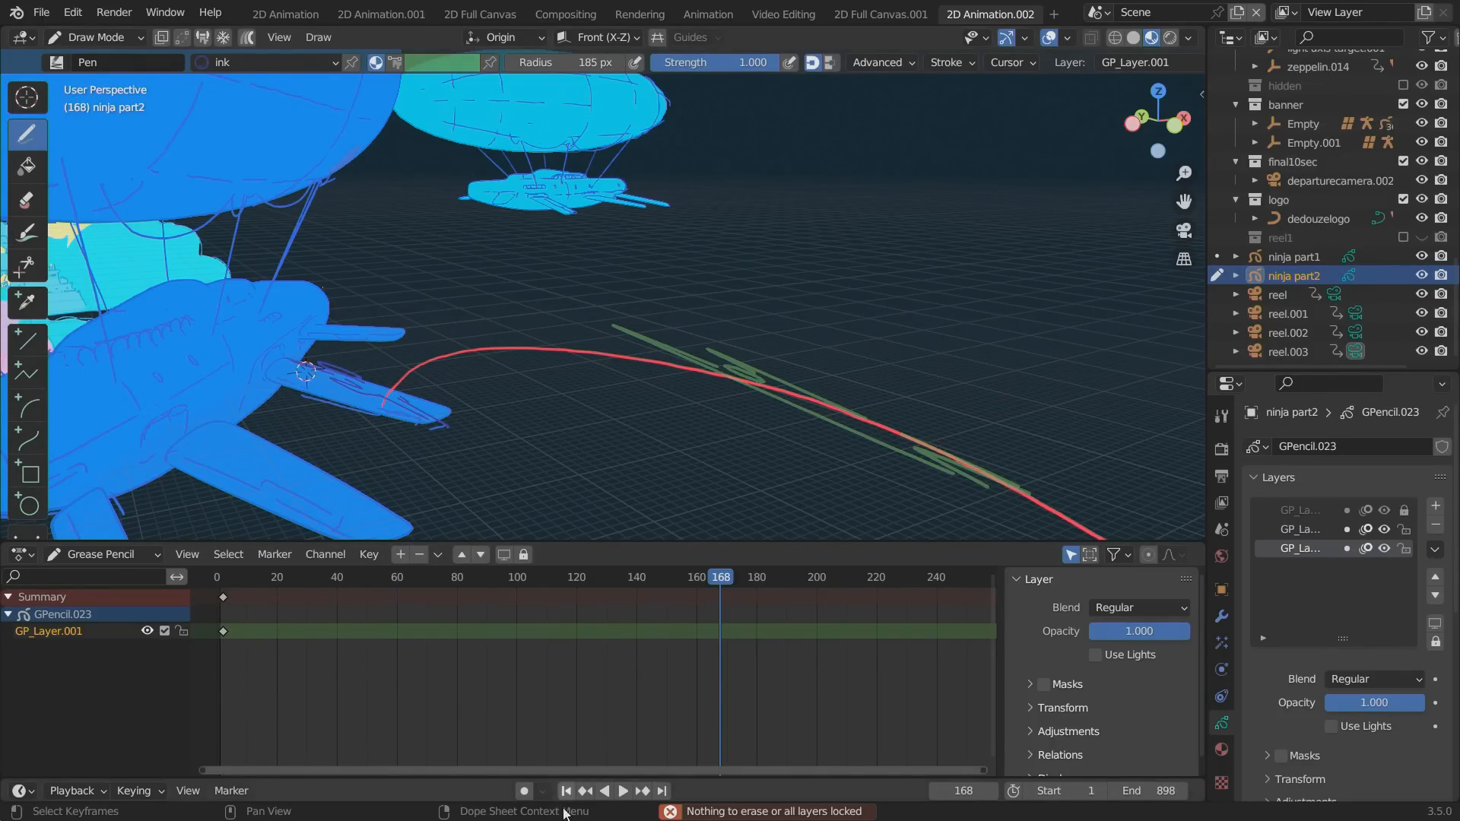
Enable Auto Keying and set the current frame to 161.
{"action": "key", "text": "shift+Left"}
{"action": "left_click", "coordinate": [526, 793]}
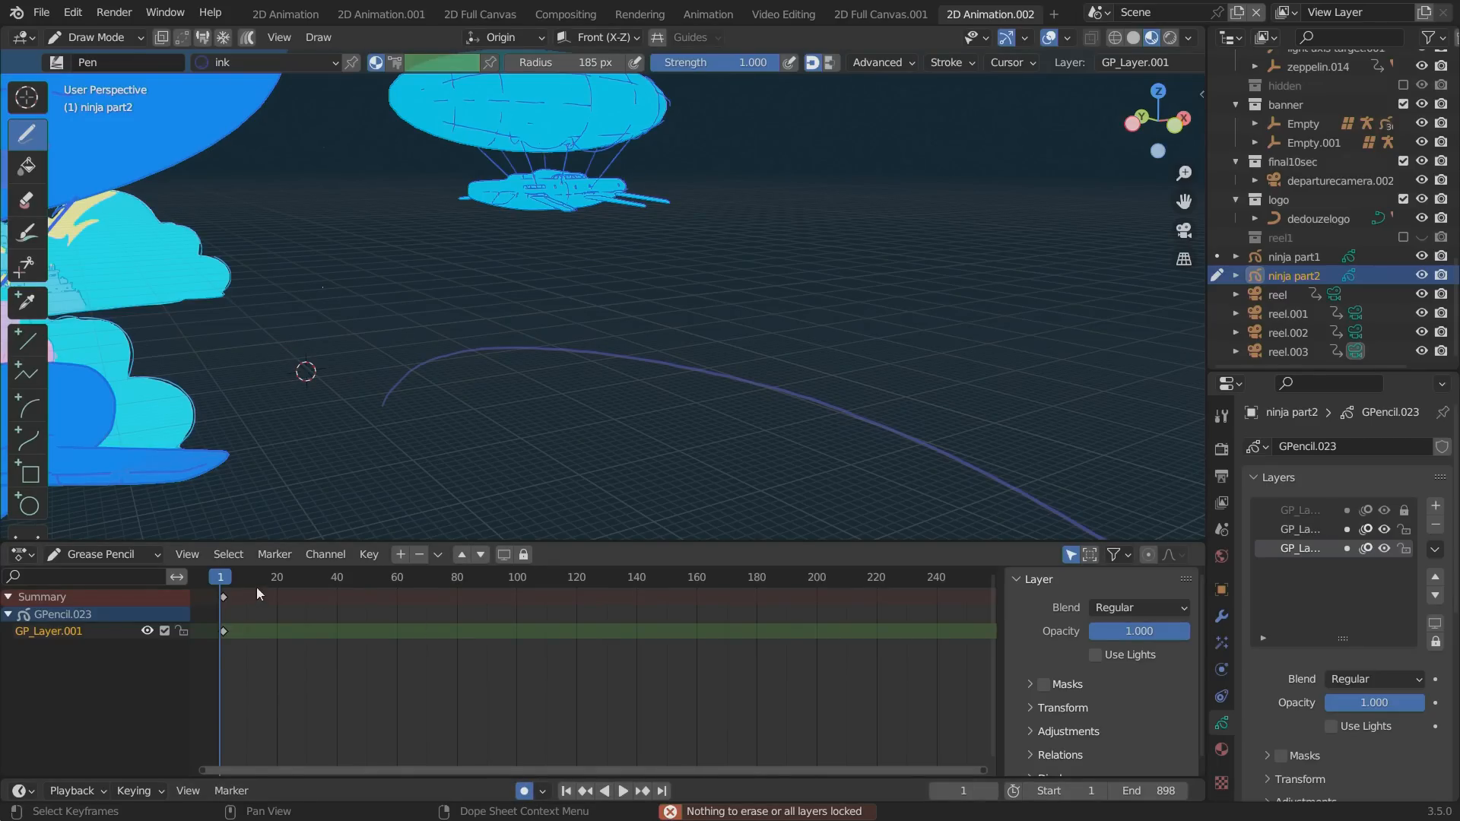
{"action": "left_click_drag", "start_coordinate": [257, 587], "coordinate": [699, 584]}
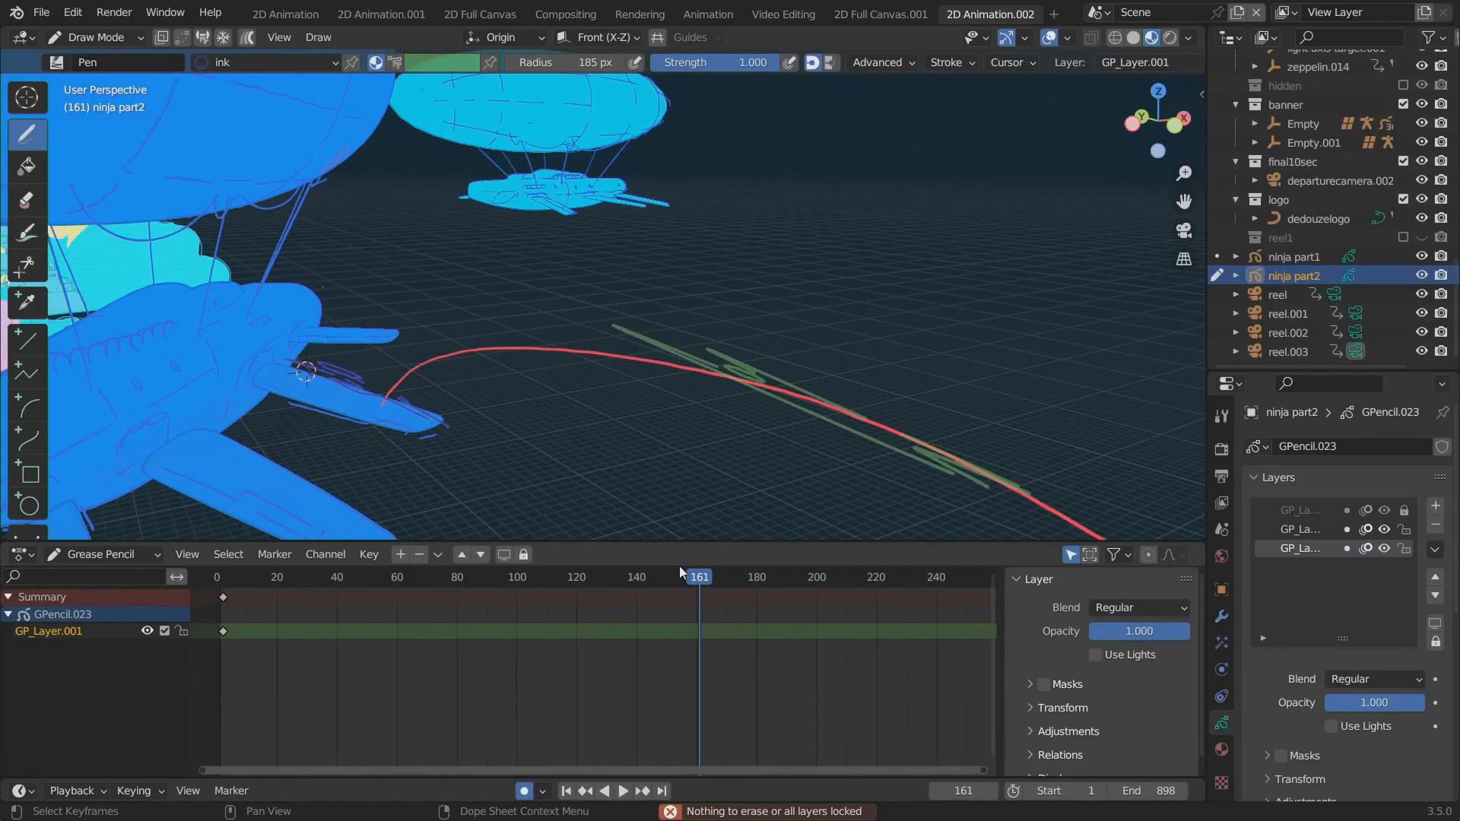
Choose the reeeed material for the Pen and try a stroke on GP_Layer.001 near the zeppelin's wing root.
{"action": "left_click", "coordinate": [1221, 749]}
{"action": "left_click", "coordinate": [1301, 461]}
{"action": "left_click", "coordinate": [1221, 722]}
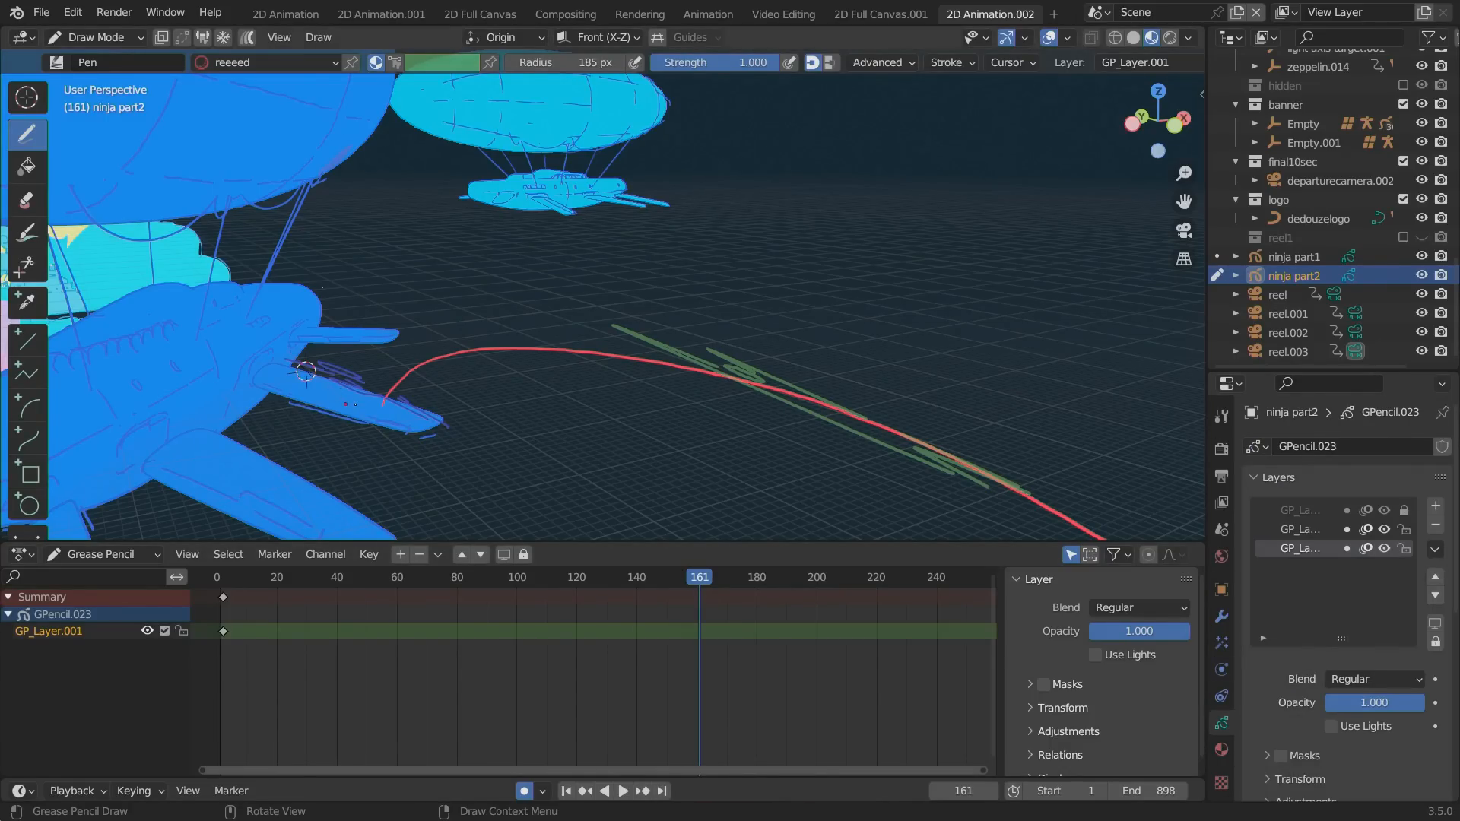
{"action": "left_click", "coordinate": [352, 386], "text": "ctrl"}
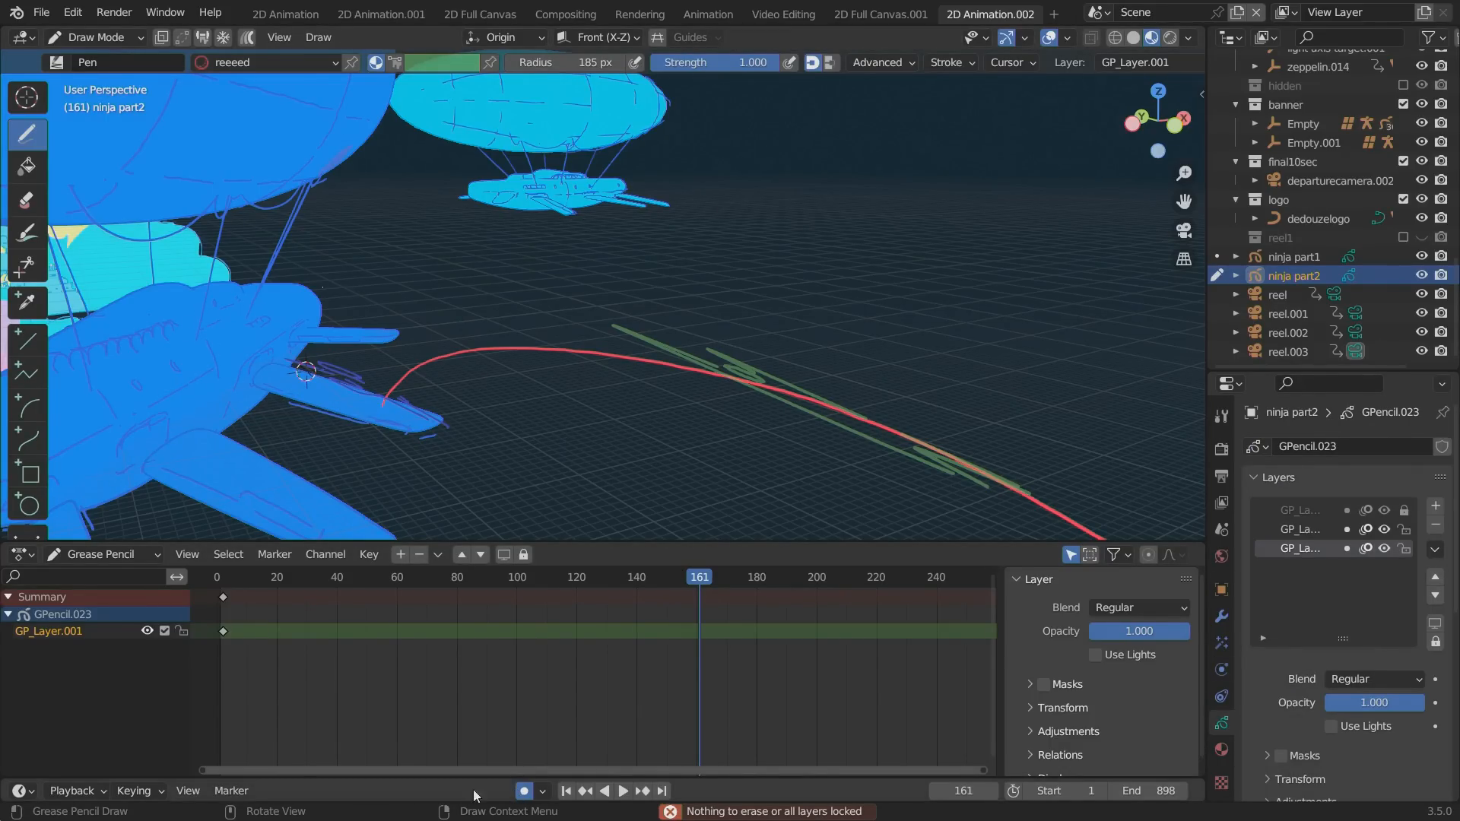
Try the Draw and Erase tools on GP_Layer.001 over the zeppelin's fuselage at frame 161.
{"action": "left_click", "coordinate": [205, 323], "text": "ctrl"}
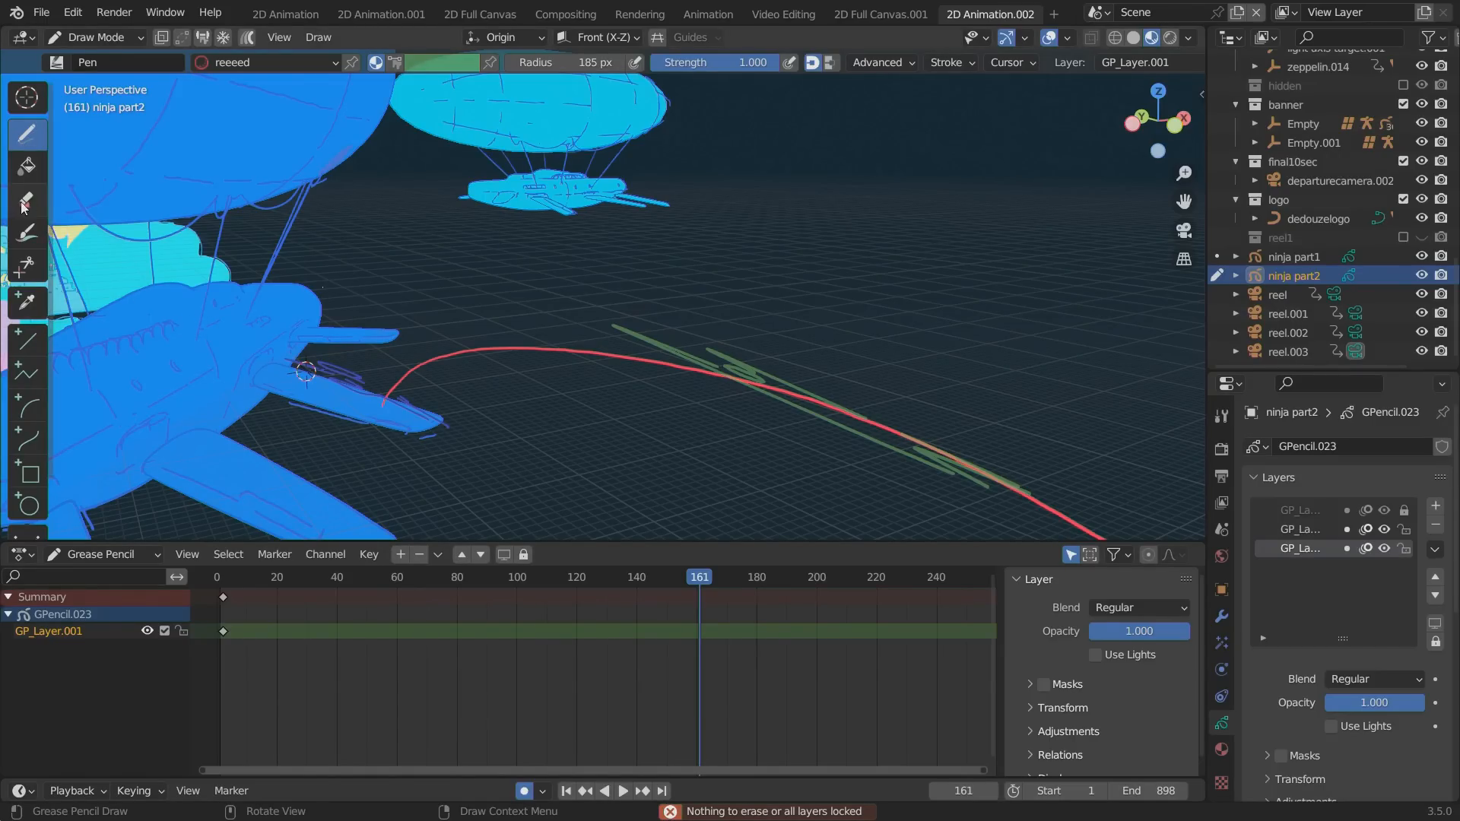
{"action": "left_click", "coordinate": [26, 199]}
{"action": "left_click", "coordinate": [23, 144]}
{"action": "left_click", "coordinate": [202, 358], "text": "ctrl"}
{"action": "left_click", "coordinate": [29, 200]}
{"action": "left_click", "coordinate": [224, 370]}
{"action": "left_click", "coordinate": [19, 132]}
{"action": "left_click", "coordinate": [218, 351], "text": "ctrl"}
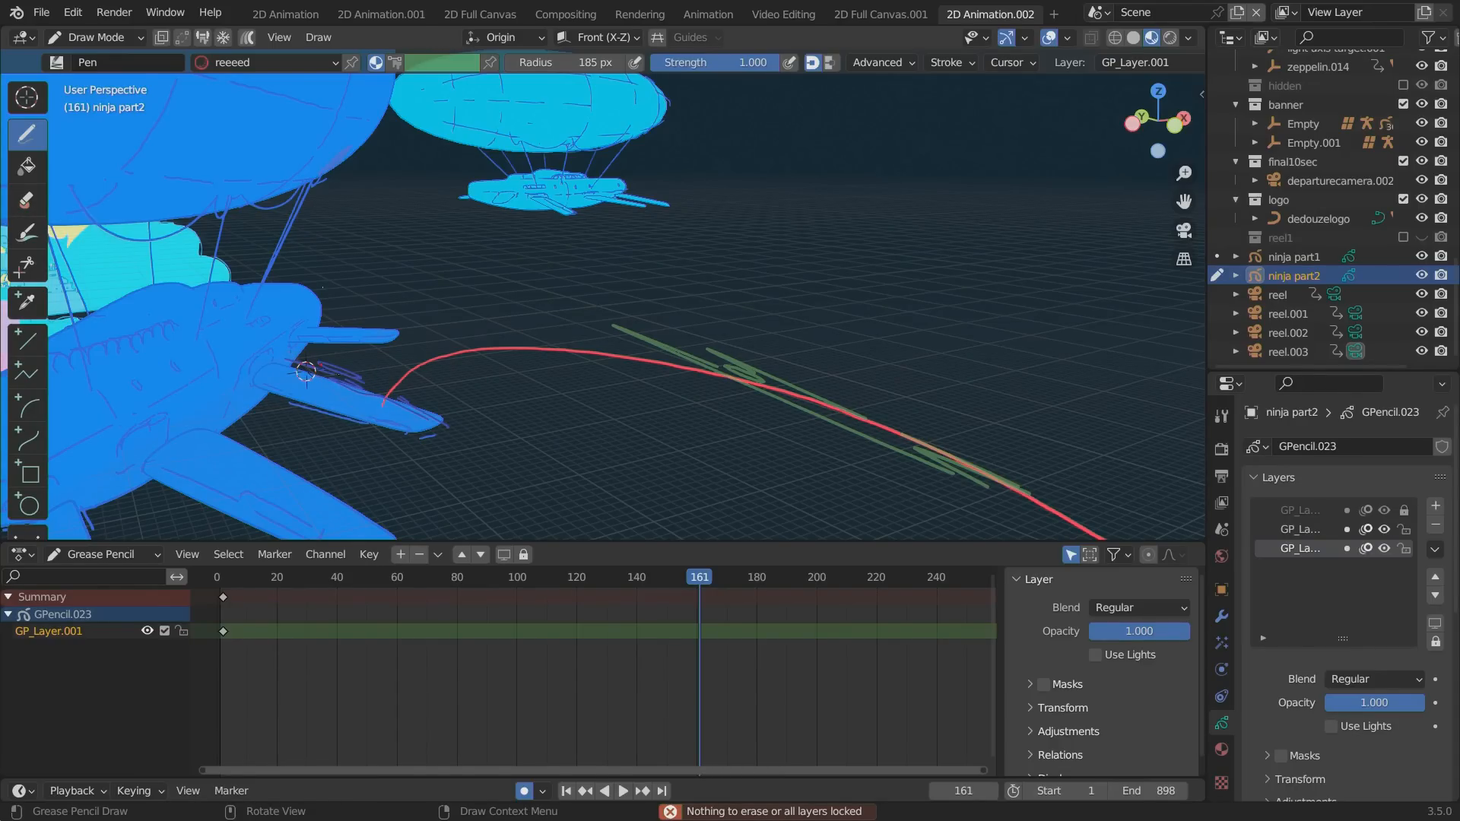
Try sketching red jump arcs with the Pen on GP_Layer.001 from the zeppelin's fuselage to its wing at frame 161.
{"action": "left_click_drag", "start_coordinate": [256, 333], "coordinate": [342, 390]}
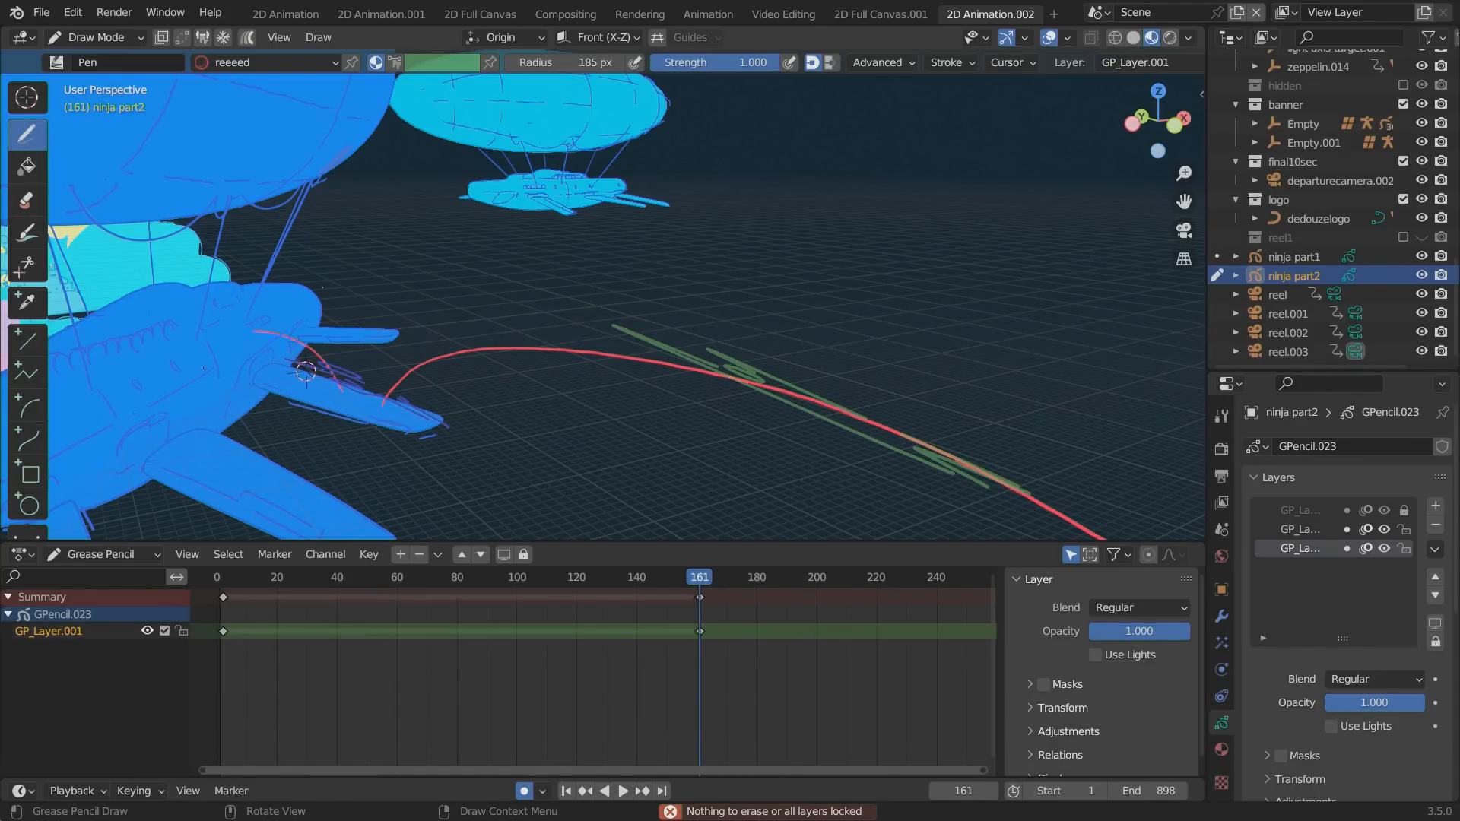
{"action": "left_click_drag", "start_coordinate": [228, 346], "coordinate": [355, 403], "text": "ctrl"}
{"action": "key", "text": "ctrl+z"}
{"action": "left_click_drag", "start_coordinate": [214, 327], "coordinate": [219, 322], "text": "ctrl"}
{"action": "key", "text": "ctrl+z"}
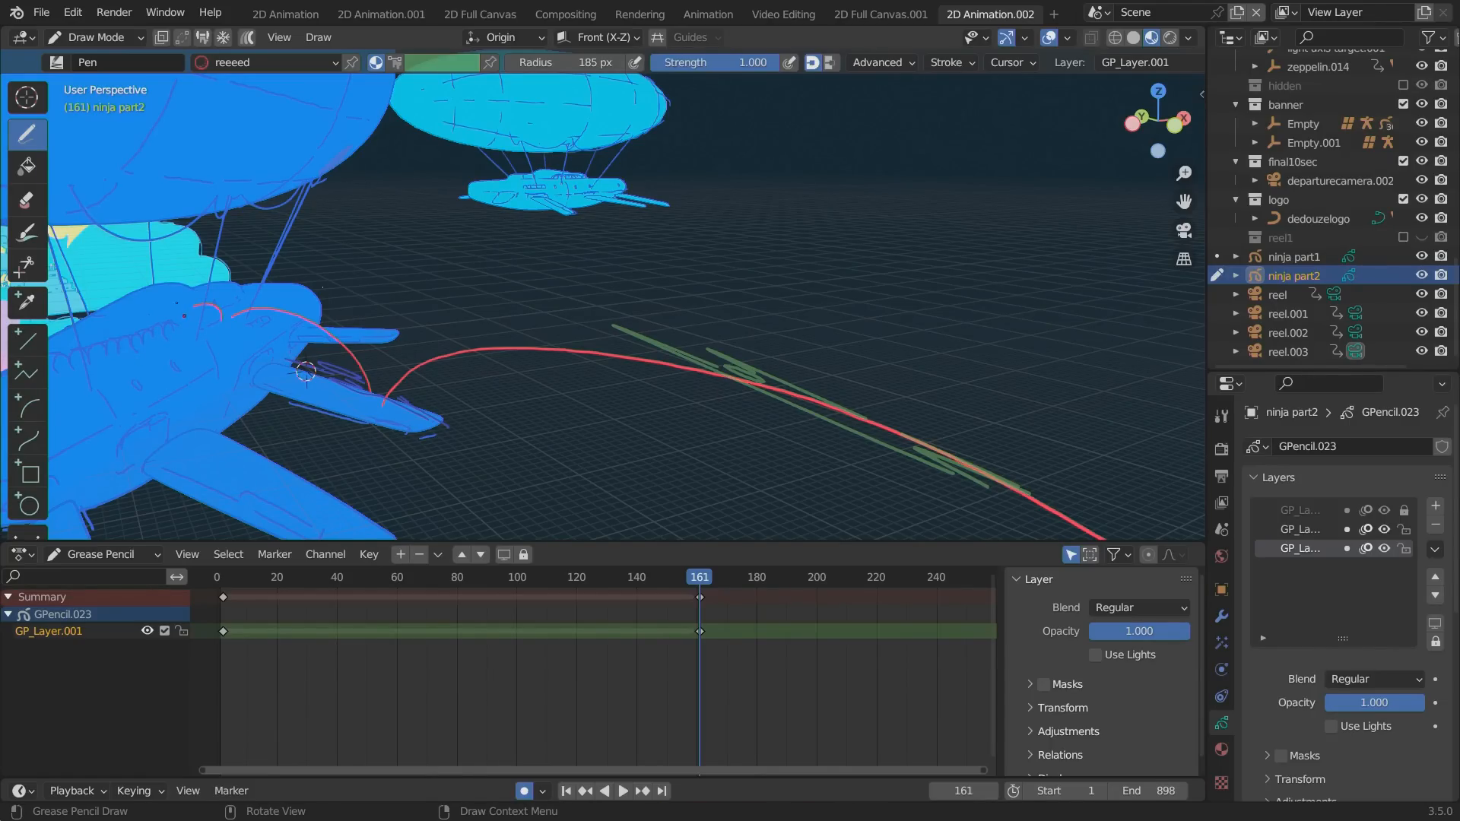
Switch ninja part2 to Object Mode and rotate its red jump arcs slightly over the zeppelin.
{"action": "left_click", "coordinate": [91, 38]}
{"action": "left_click", "coordinate": [99, 62]}
{"action": "key", "text": "r"}
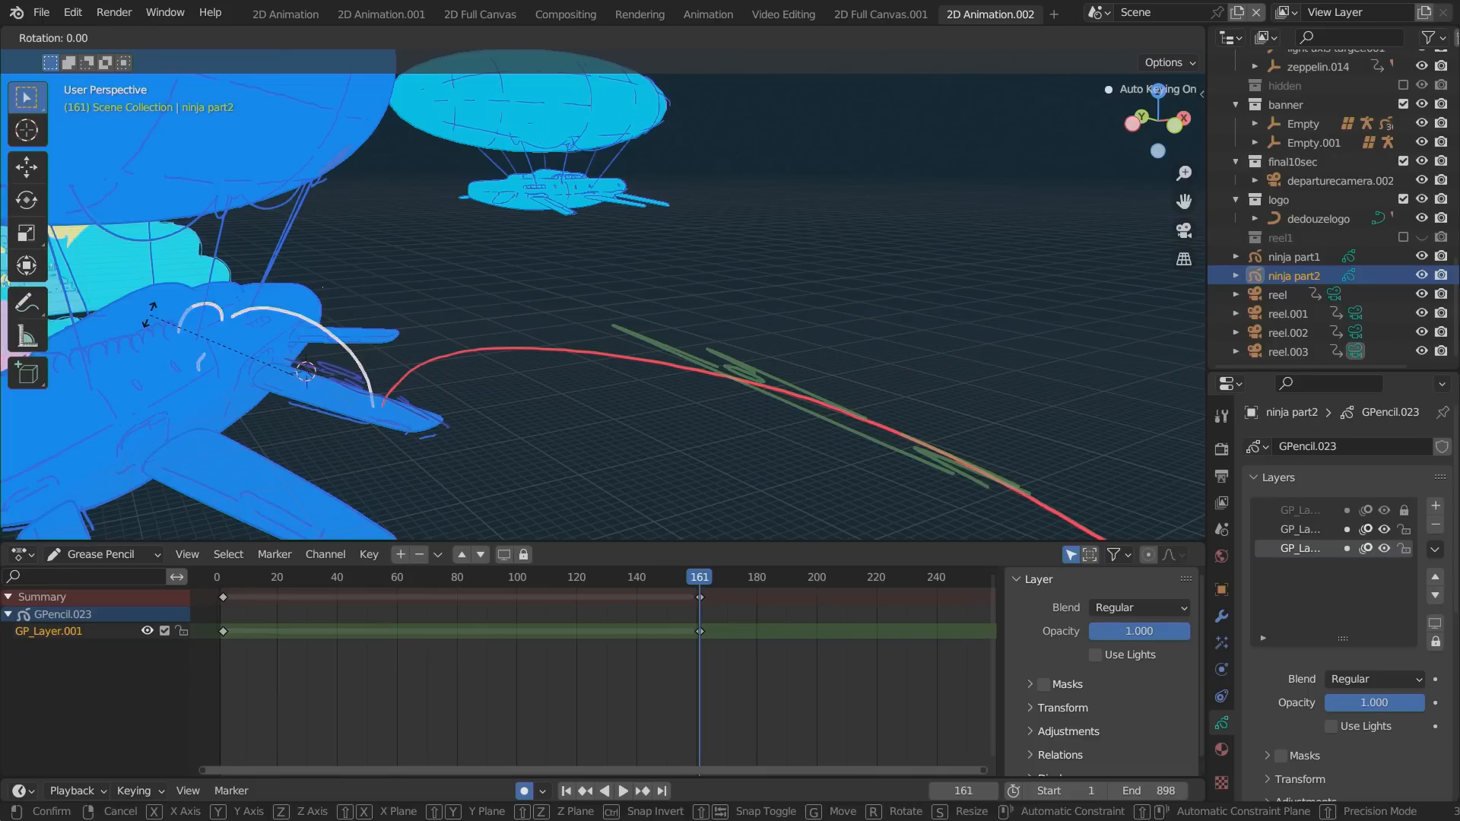
{"action": "left_click", "coordinate": [161, 386]}
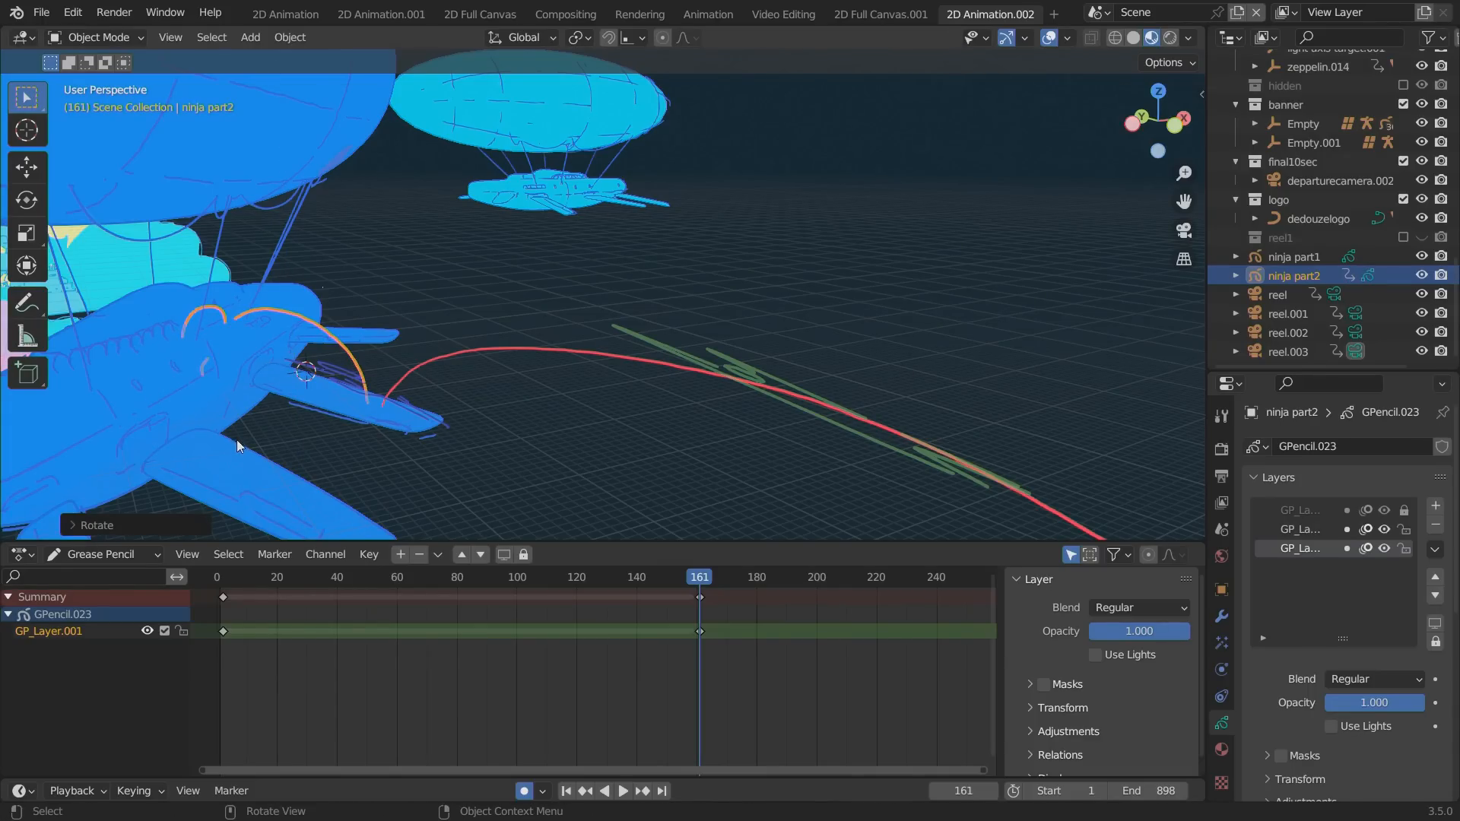
Disable Auto Keying and delete the earliest keyframe of GP_Layer.001 on ninja part2.
{"action": "left_click", "coordinate": [524, 790]}
{"action": "left_click", "coordinate": [224, 597]}
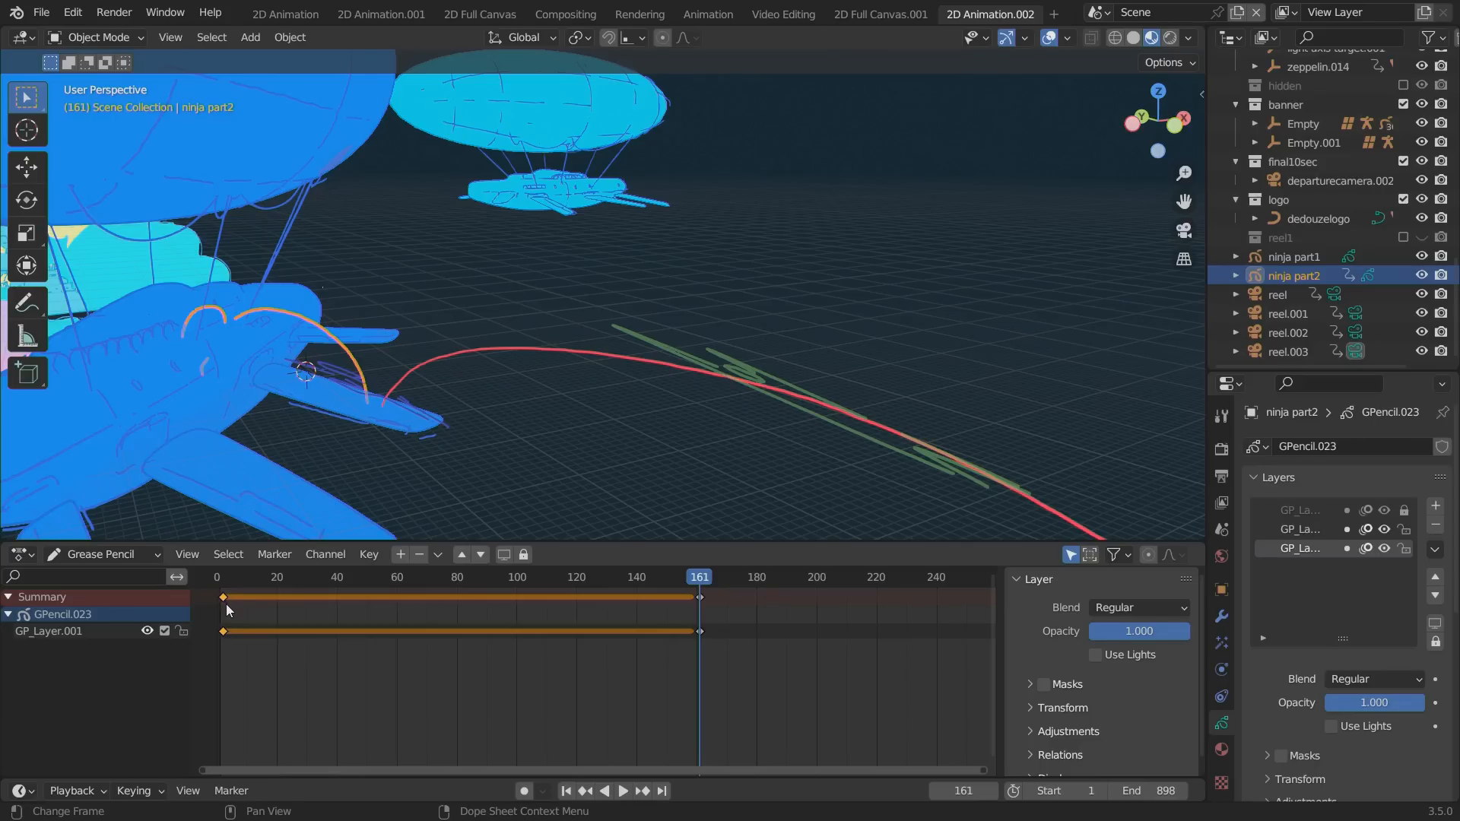
{"action": "key", "text": "x"}
{"action": "left_click", "coordinate": [269, 618]}
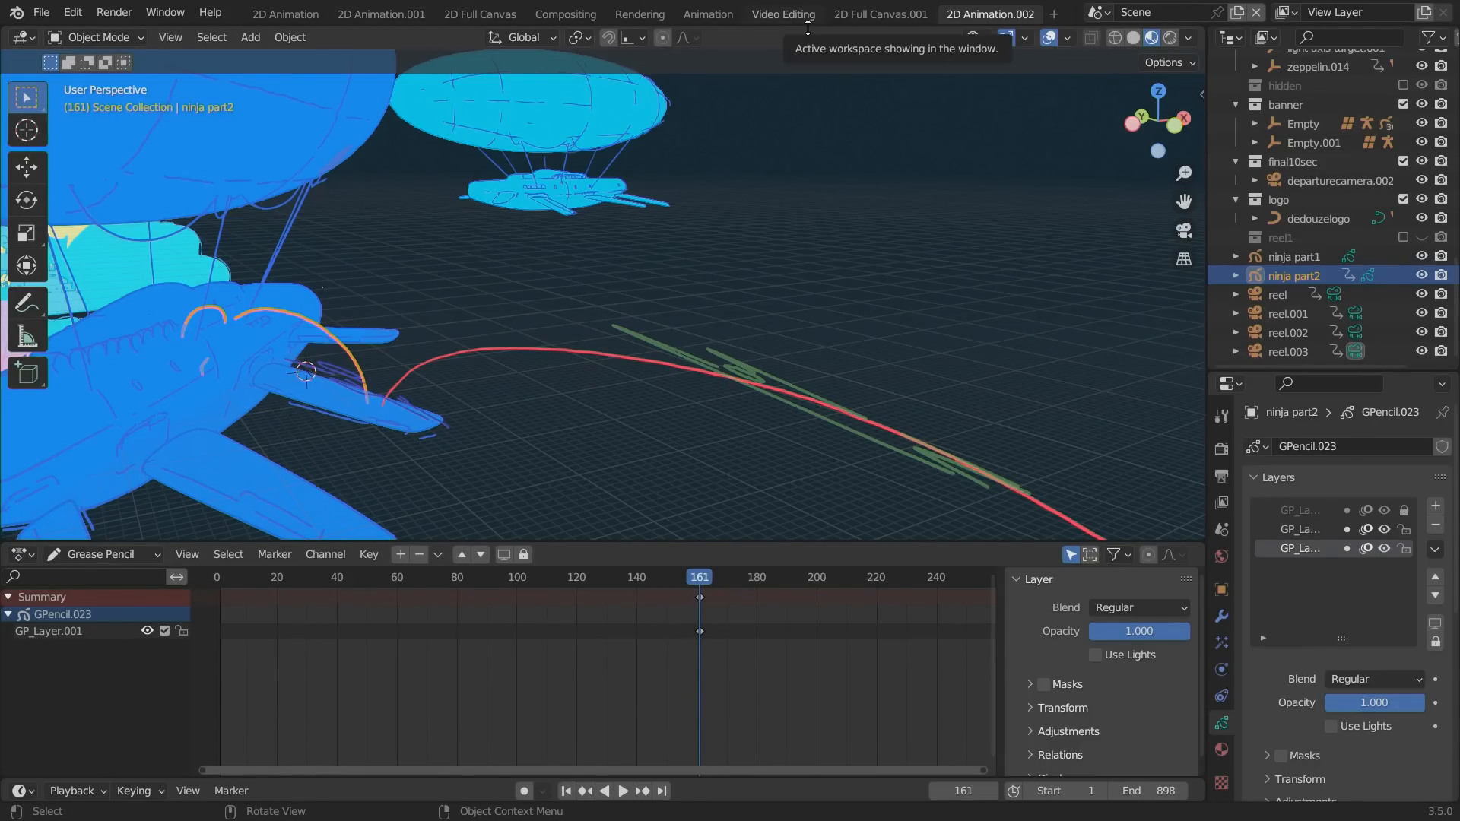
Try to clear ninja part2's Object Transforms keyframe at frame 161 in the Animation workspace, returning to the 2D Animation.002 workspace.
{"action": "left_click", "coordinate": [688, 16]}
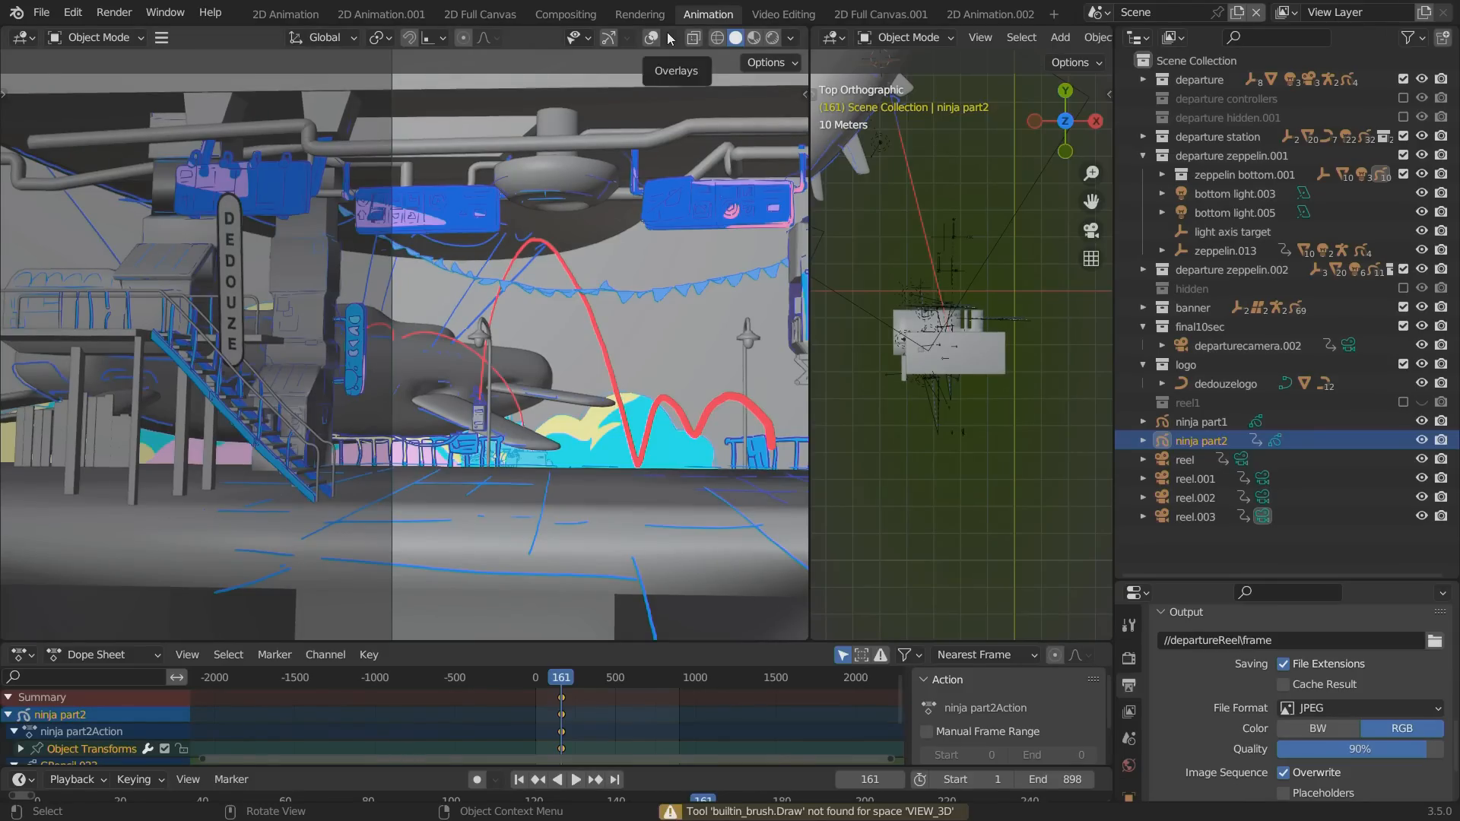
{"action": "key", "text": "n"}
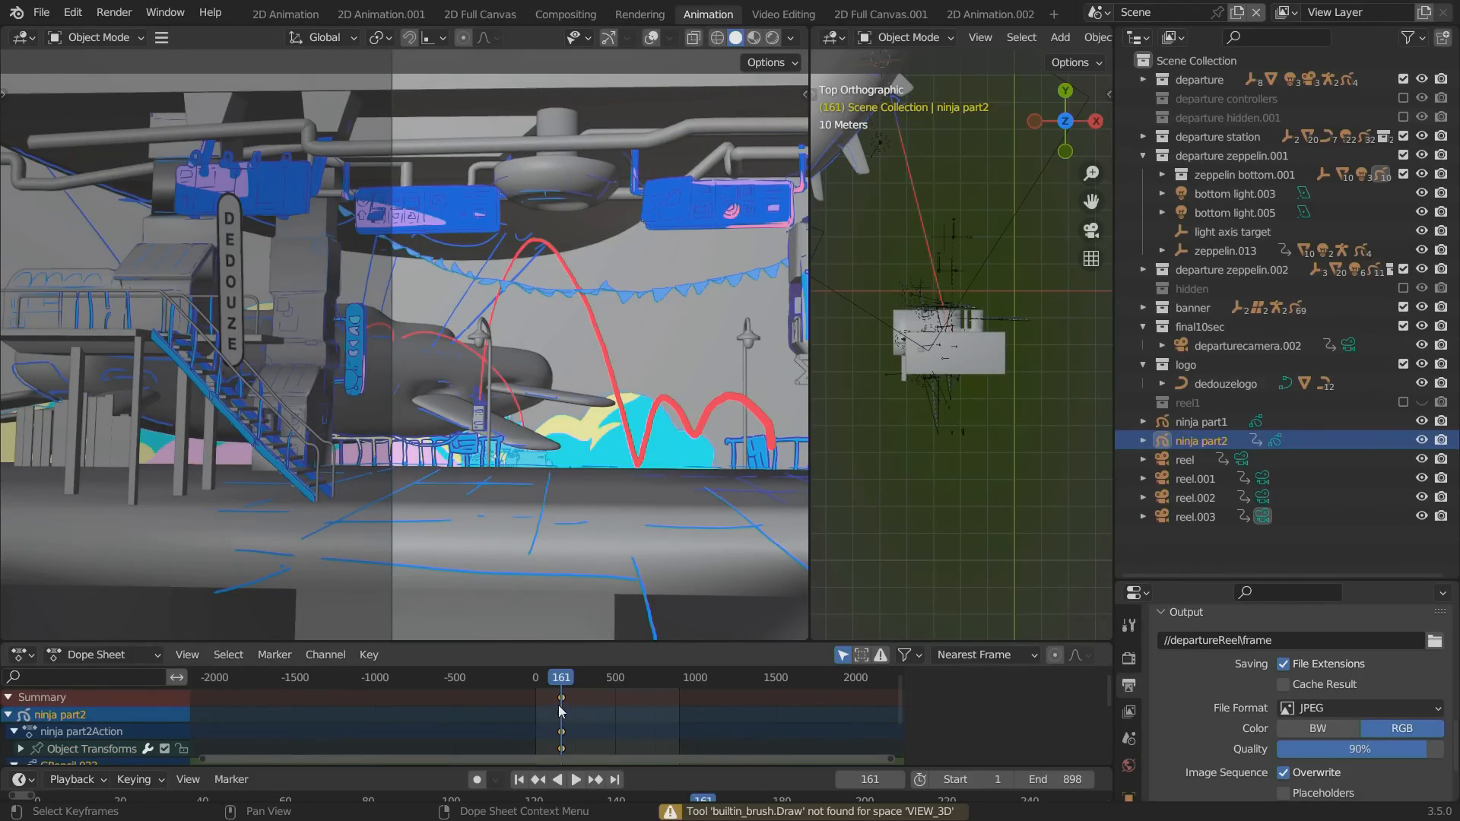
{"action": "right_click", "coordinate": [561, 715]}
{"action": "left_click", "coordinate": [285, 14]}
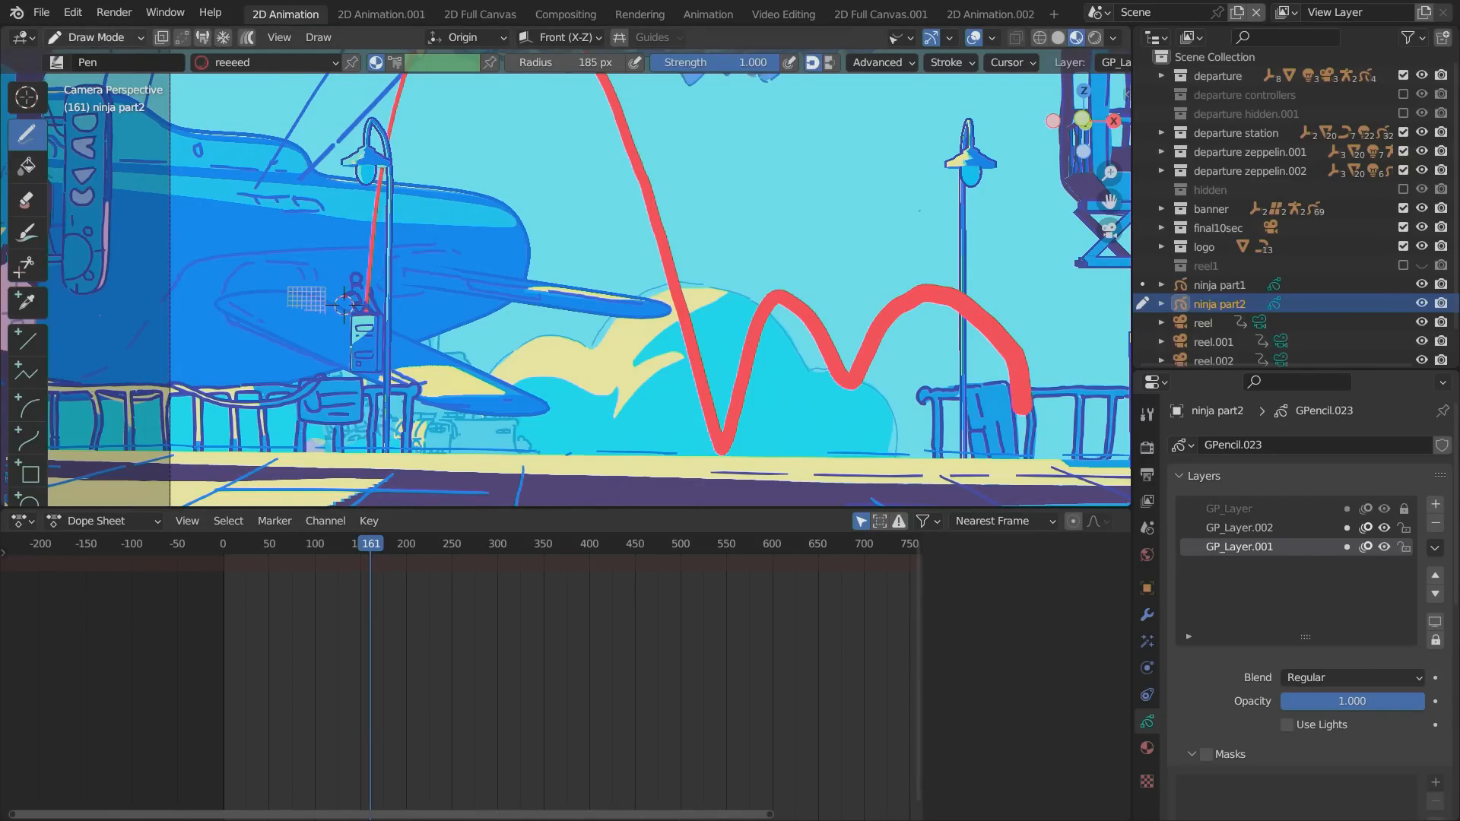
{"action": "left_click", "coordinate": [95, 37]}
{"action": "key", "text": "ctrl+space"}
{"action": "key", "text": "ctrl+space"}
{"action": "left_click", "coordinate": [989, 13]}
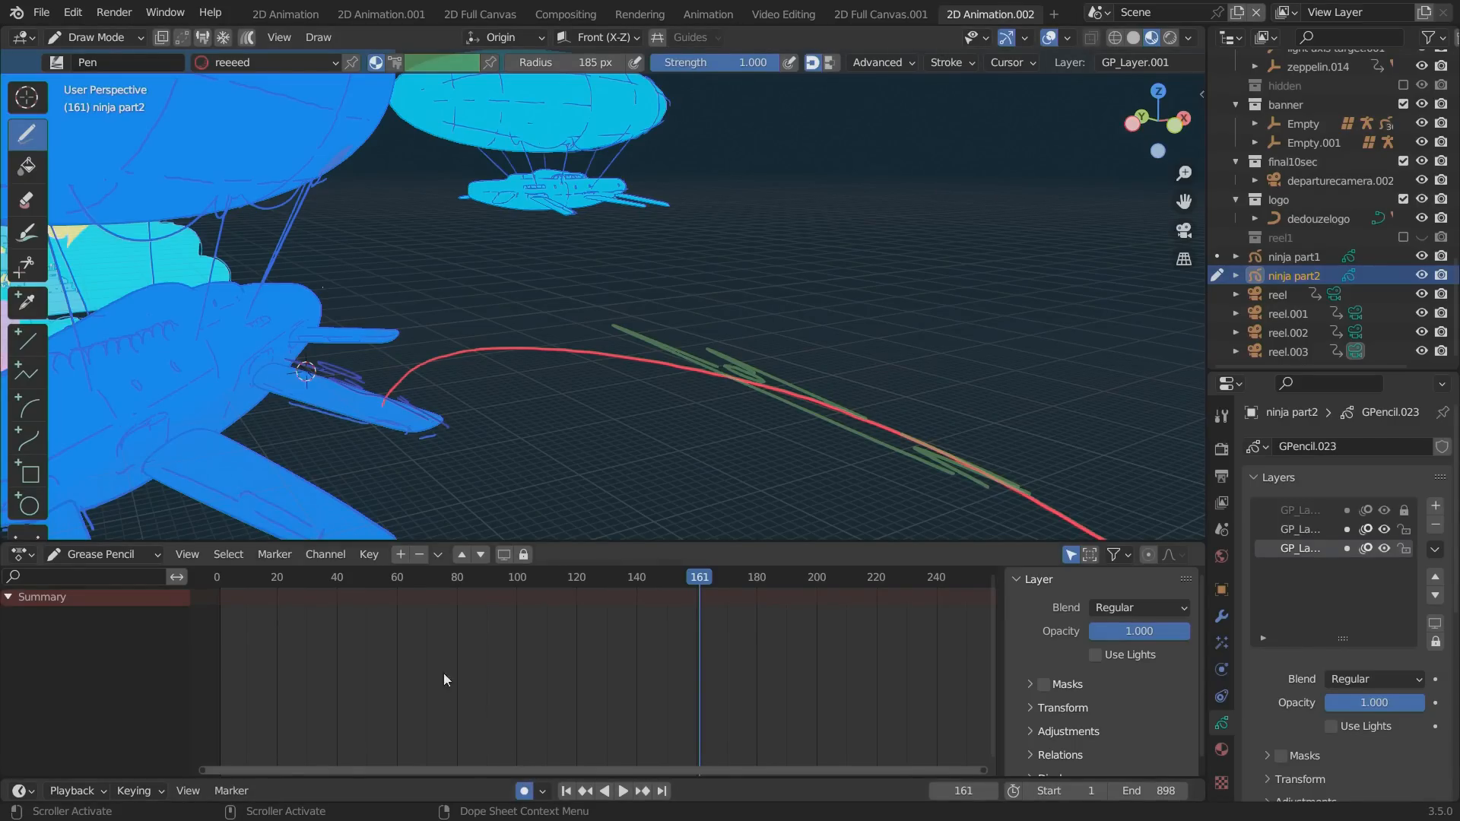
Draw red bouncing arcs on GP_Layer.001 from the zeppelin's fuselage to its wing at frame 161, returning to Object Mode in camera view.
{"action": "left_click_drag", "start_coordinate": [220, 299], "coordinate": [332, 388]}
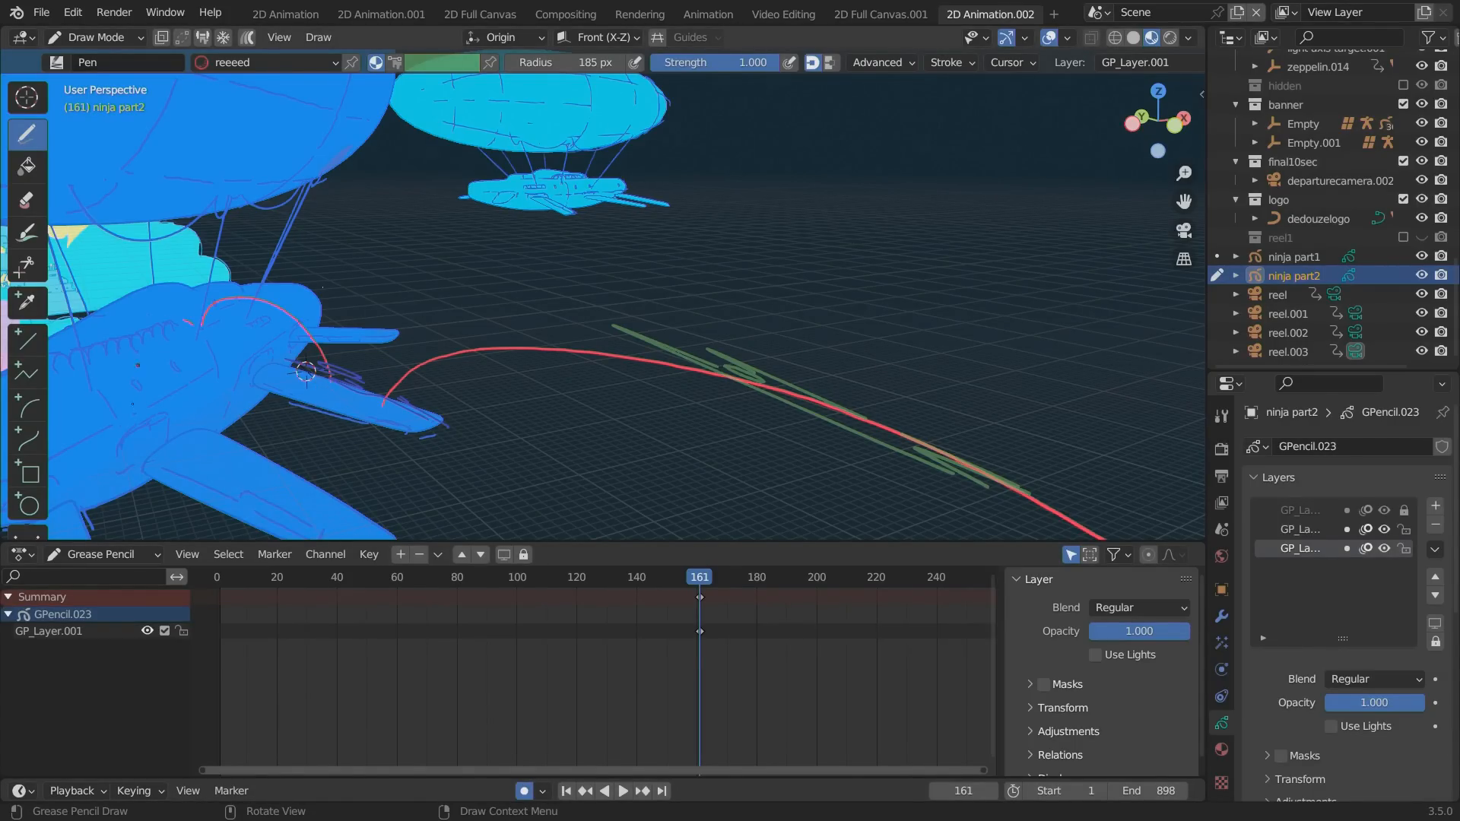
{"action": "left_click", "coordinate": [91, 37]}
{"action": "left_click", "coordinate": [83, 57]}
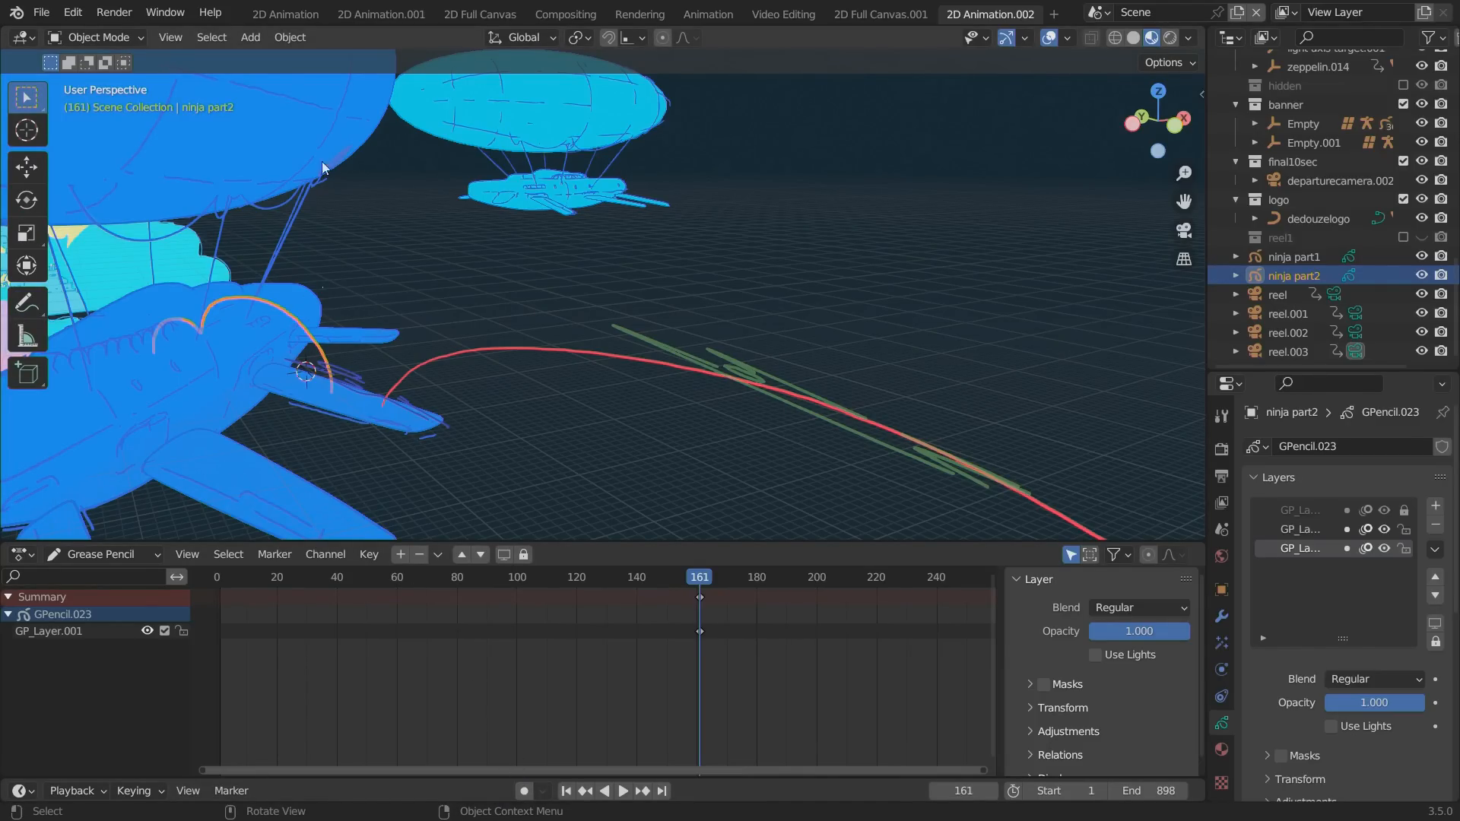
{"action": "key", "text": "KP_0"}
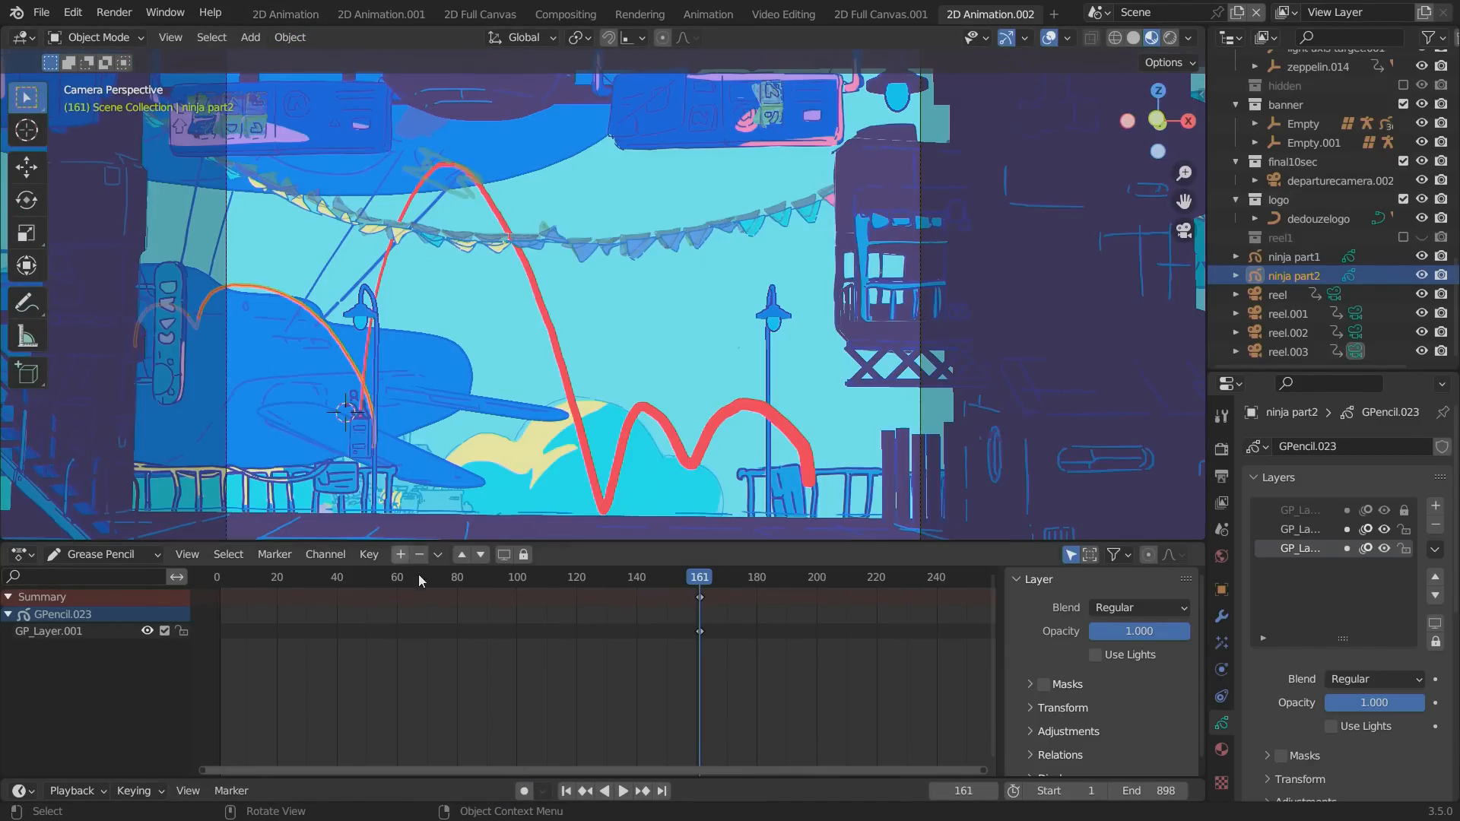
Play and scrub the animation in camera view from about frame 160 to check how the arcs follow the zeppelin.
{"action": "key", "text": "space"}
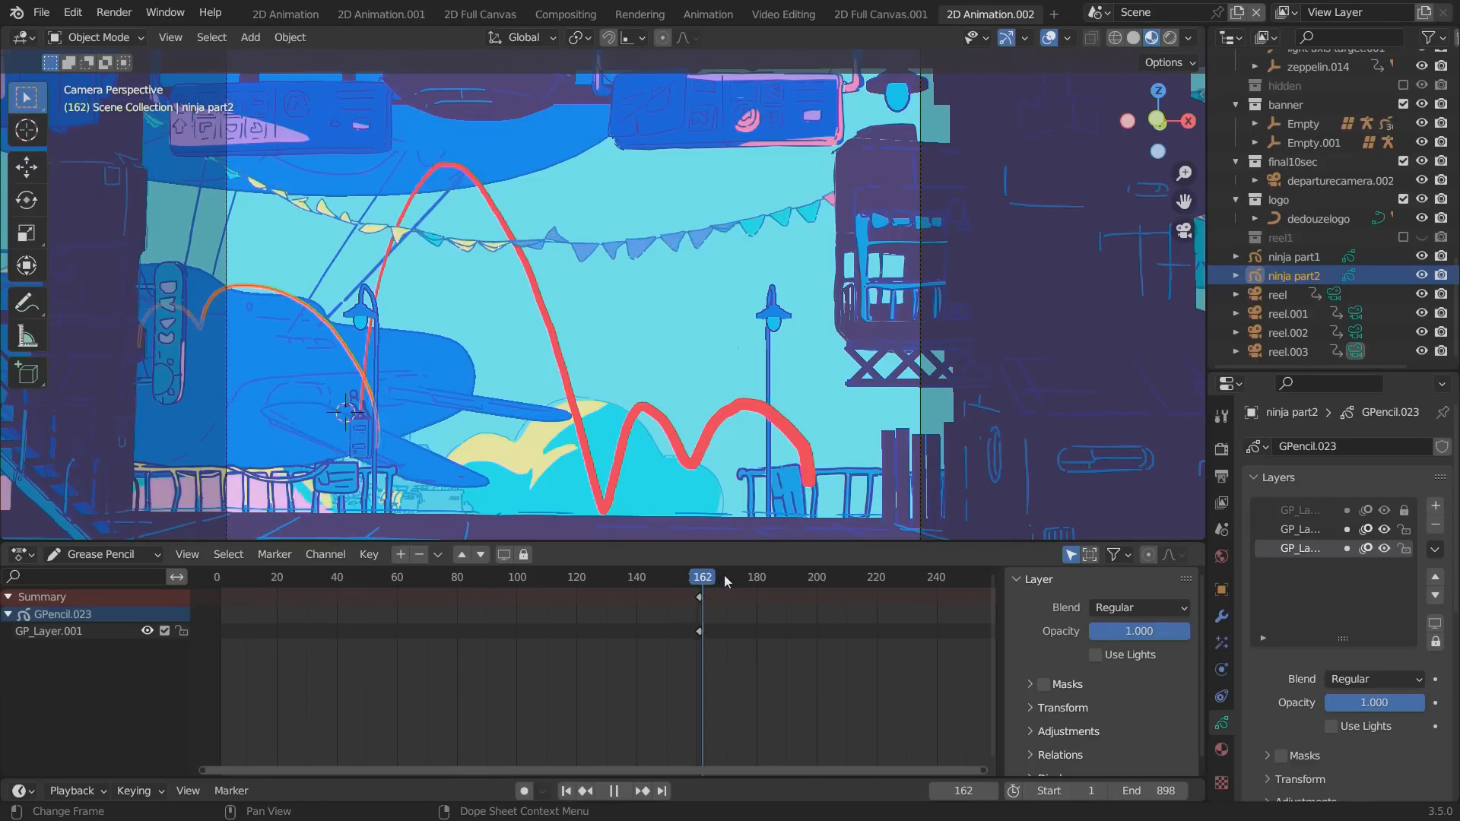
{"action": "left_click_drag", "start_coordinate": [805, 586], "coordinate": [687, 580]}
{"action": "key", "text": "space"}
{"action": "key", "text": "ctrl+space"}
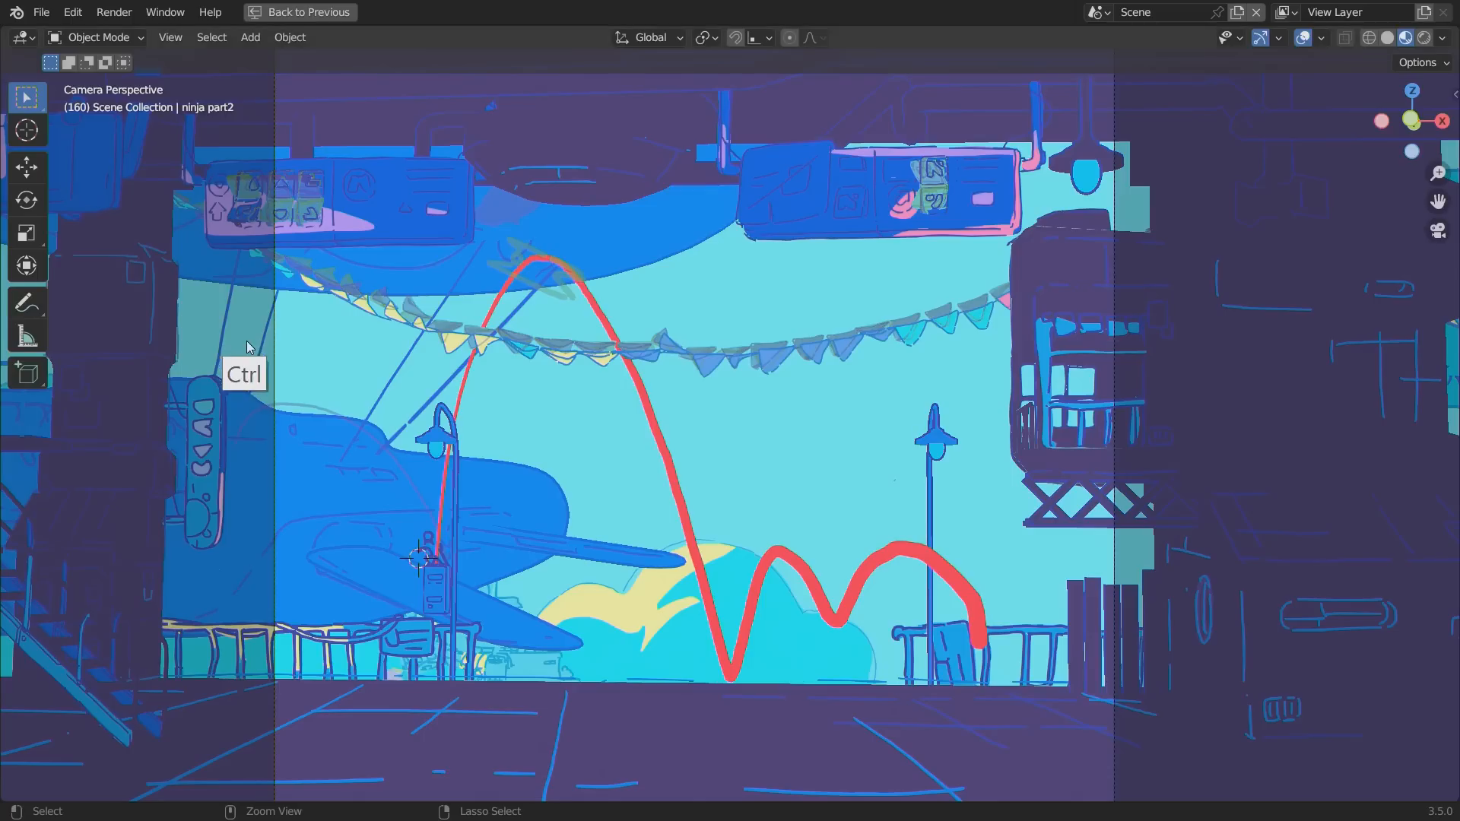
{"action": "left_click_drag", "start_coordinate": [283, 640], "coordinate": [235, 522], "text": "ctrl"}
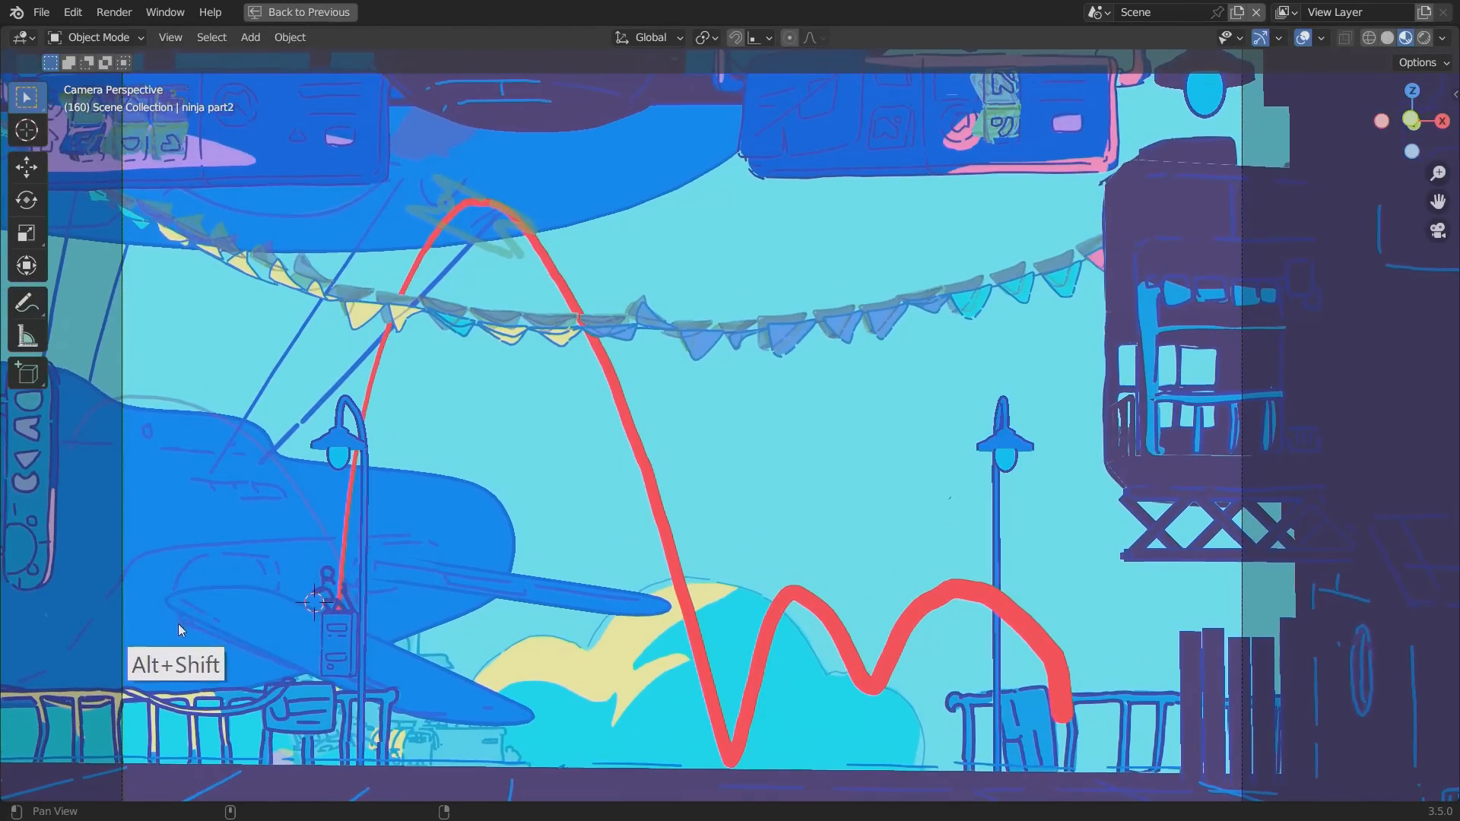
{"action": "left_click_drag", "start_coordinate": [179, 632], "coordinate": [386, 540], "text": "alt+shift"}
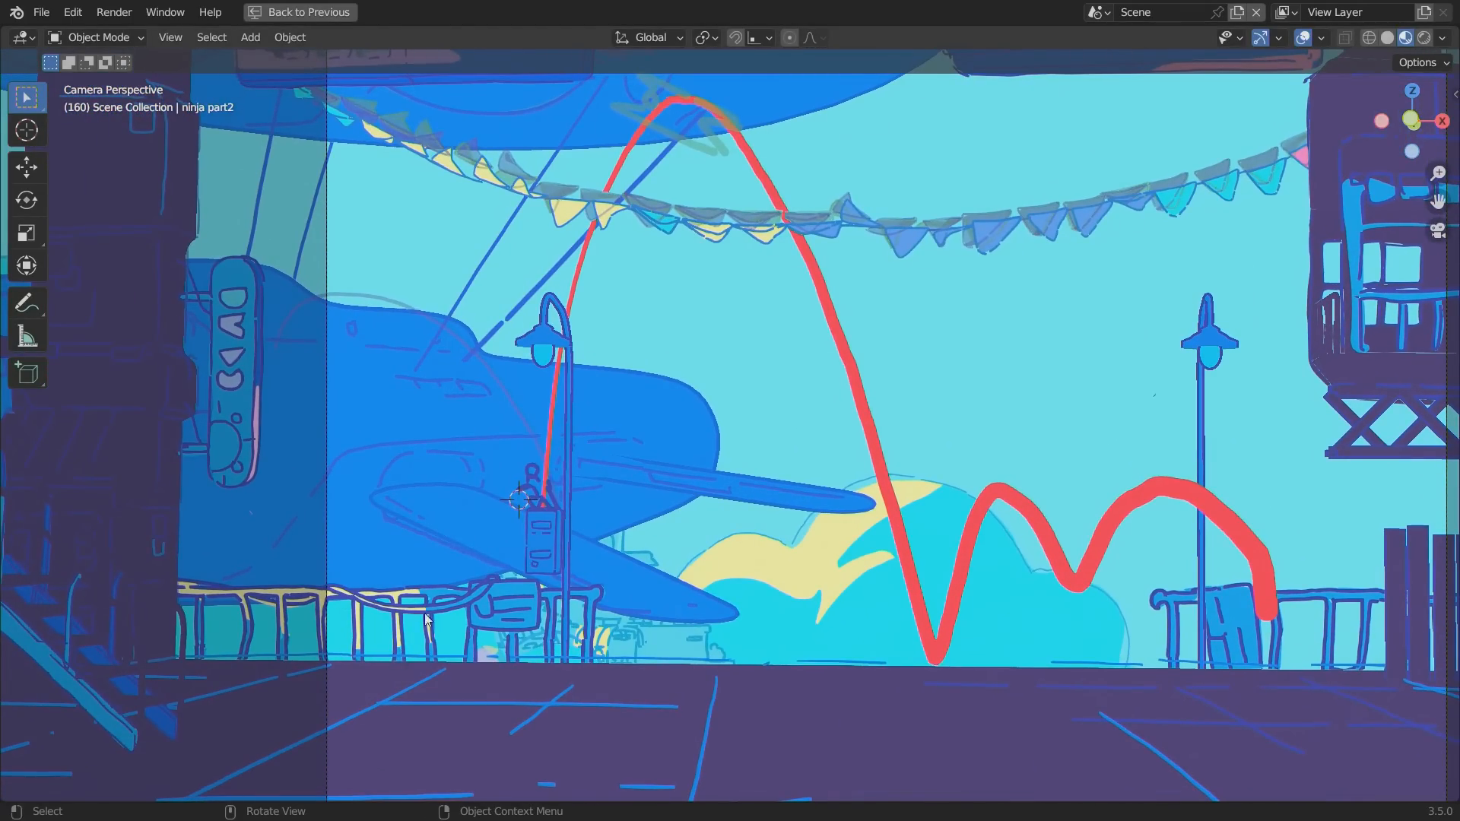
{"action": "key", "text": "space"}
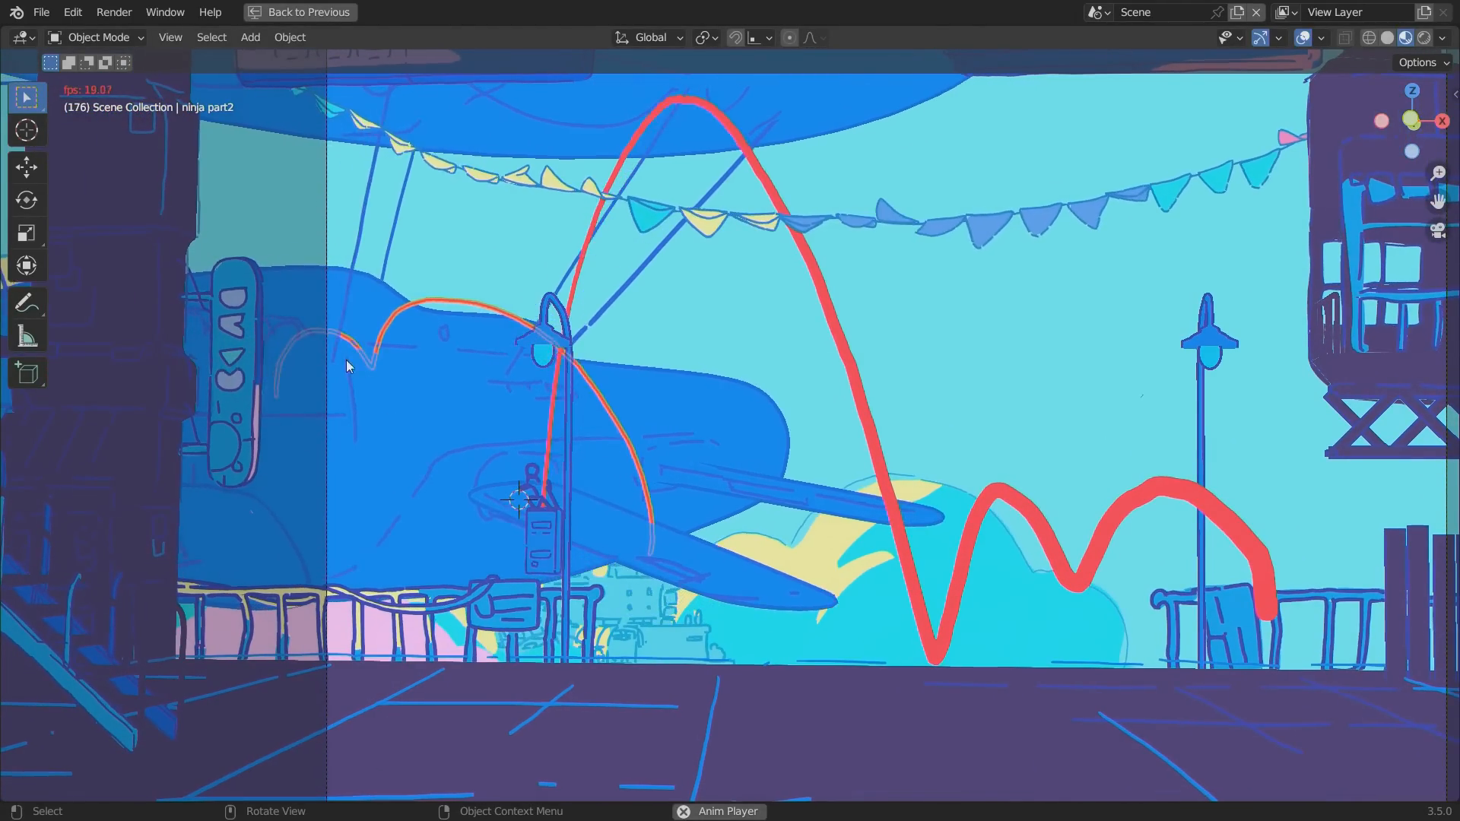
{"action": "key", "text": "space"}
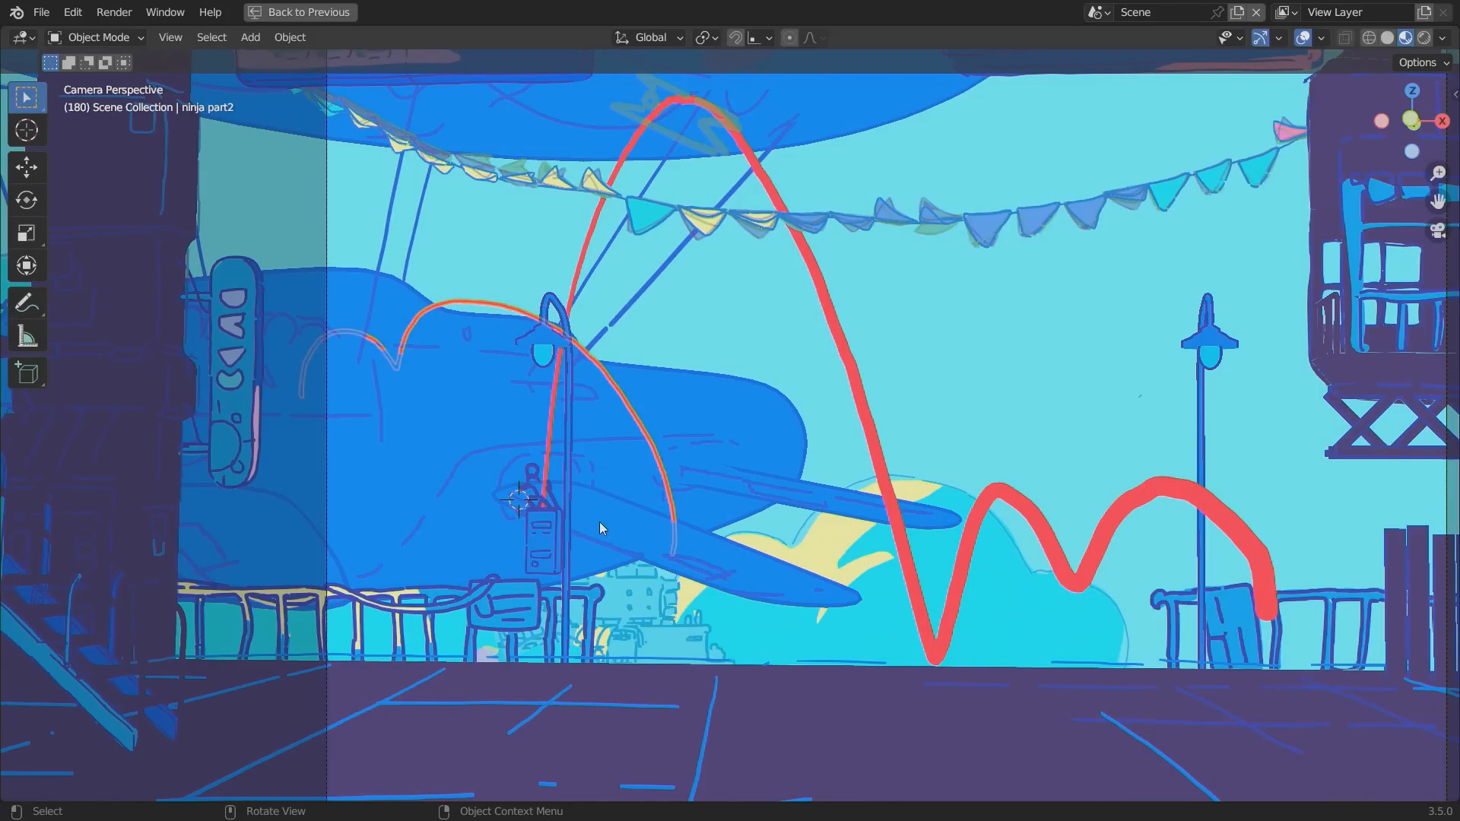
Move ninja part2's arcs up and to the left along the zeppelin at frame 180 and check them by scrubbing.
{"action": "key", "text": "g"}
{"action": "left_click", "coordinate": [495, 516]}
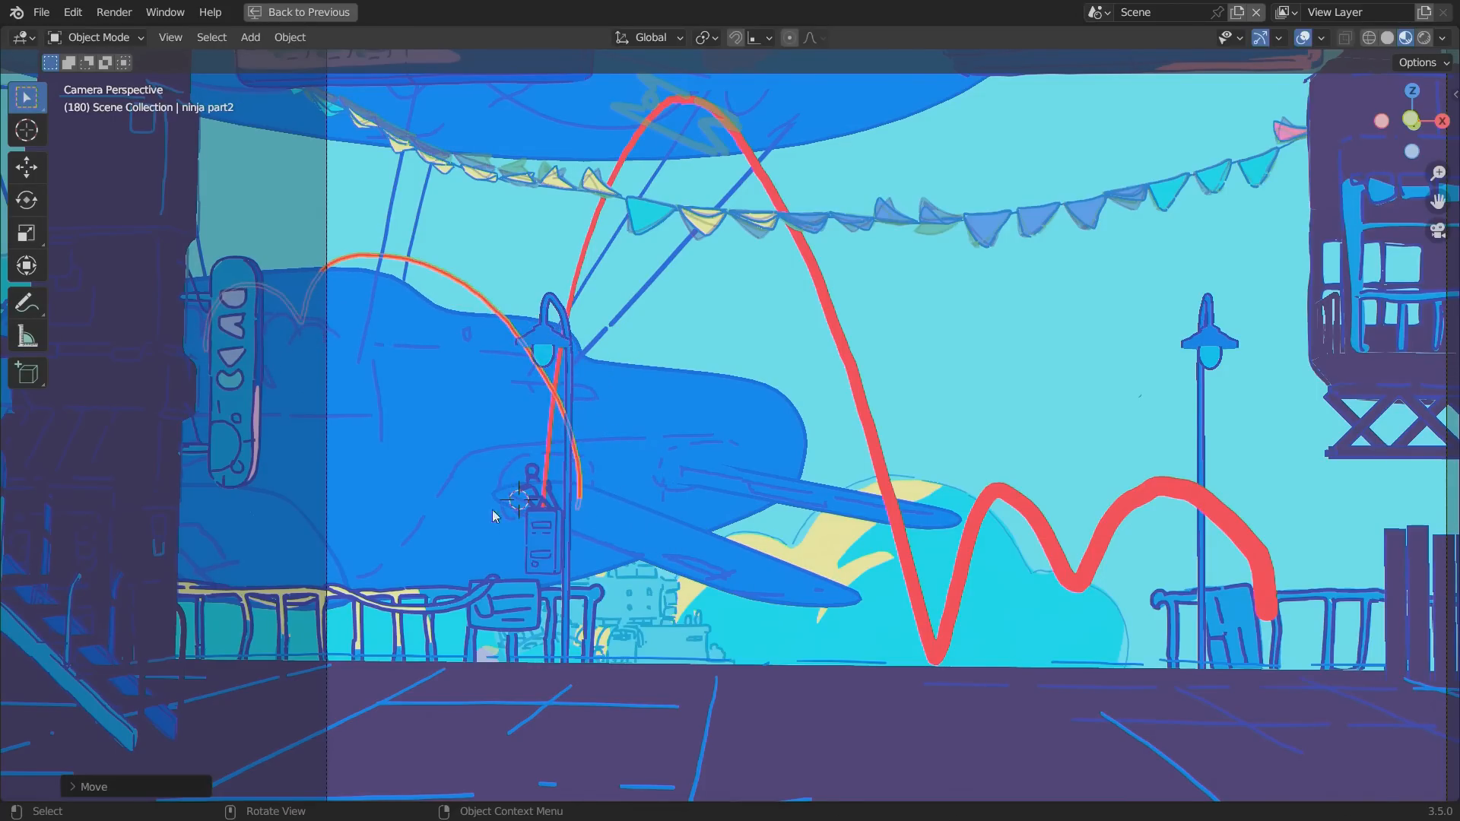
{"action": "key", "text": "ctrl+space"}
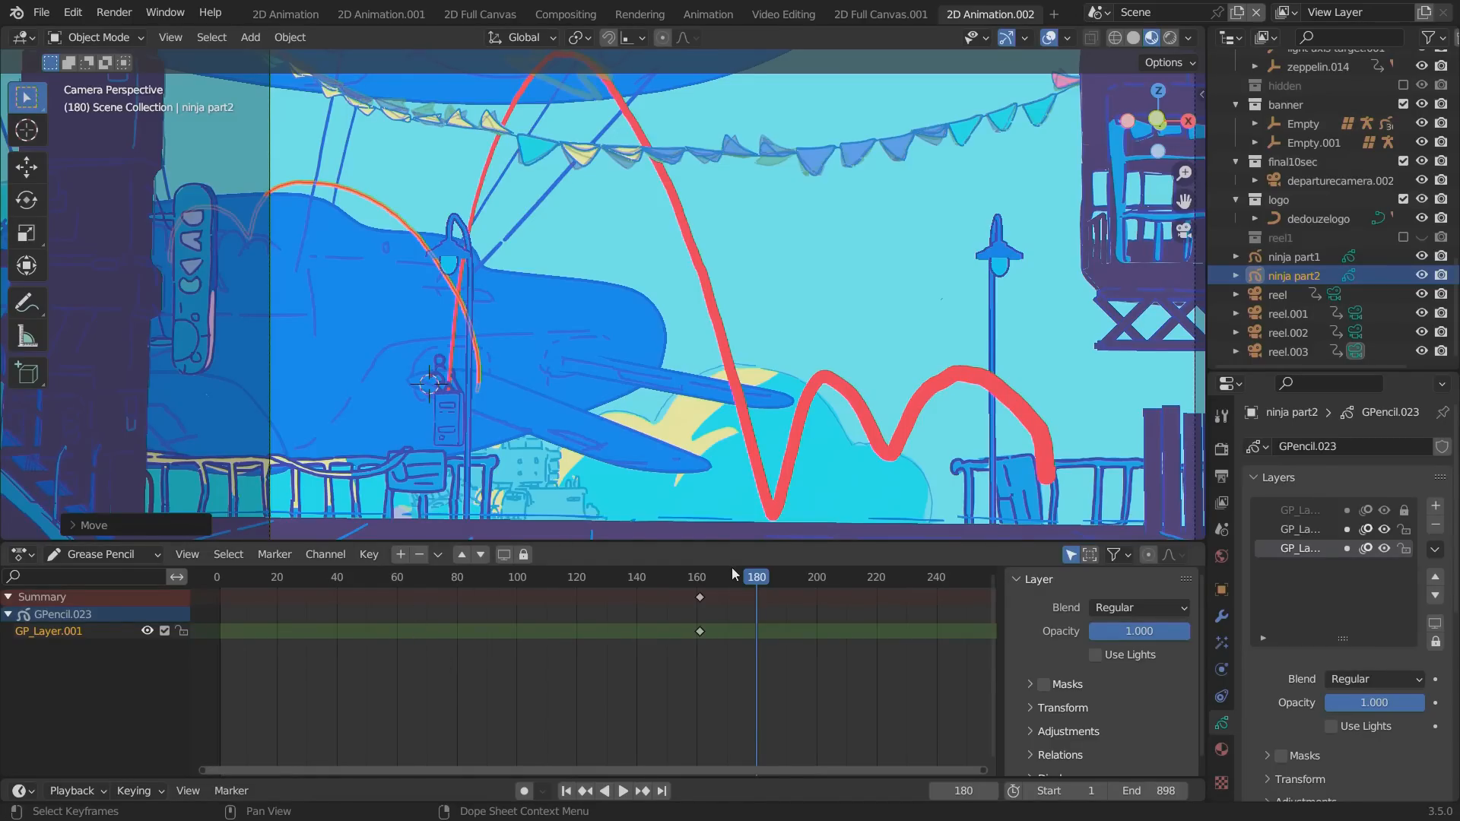
{"action": "mouse_move", "coordinate": [731, 576]}
{"action": "left_mouse_down"}
{"action": "mouse_move", "coordinate": [694, 576]}
{"action": "mouse_move", "coordinate": [760, 576]}
{"action": "left_mouse_up"}
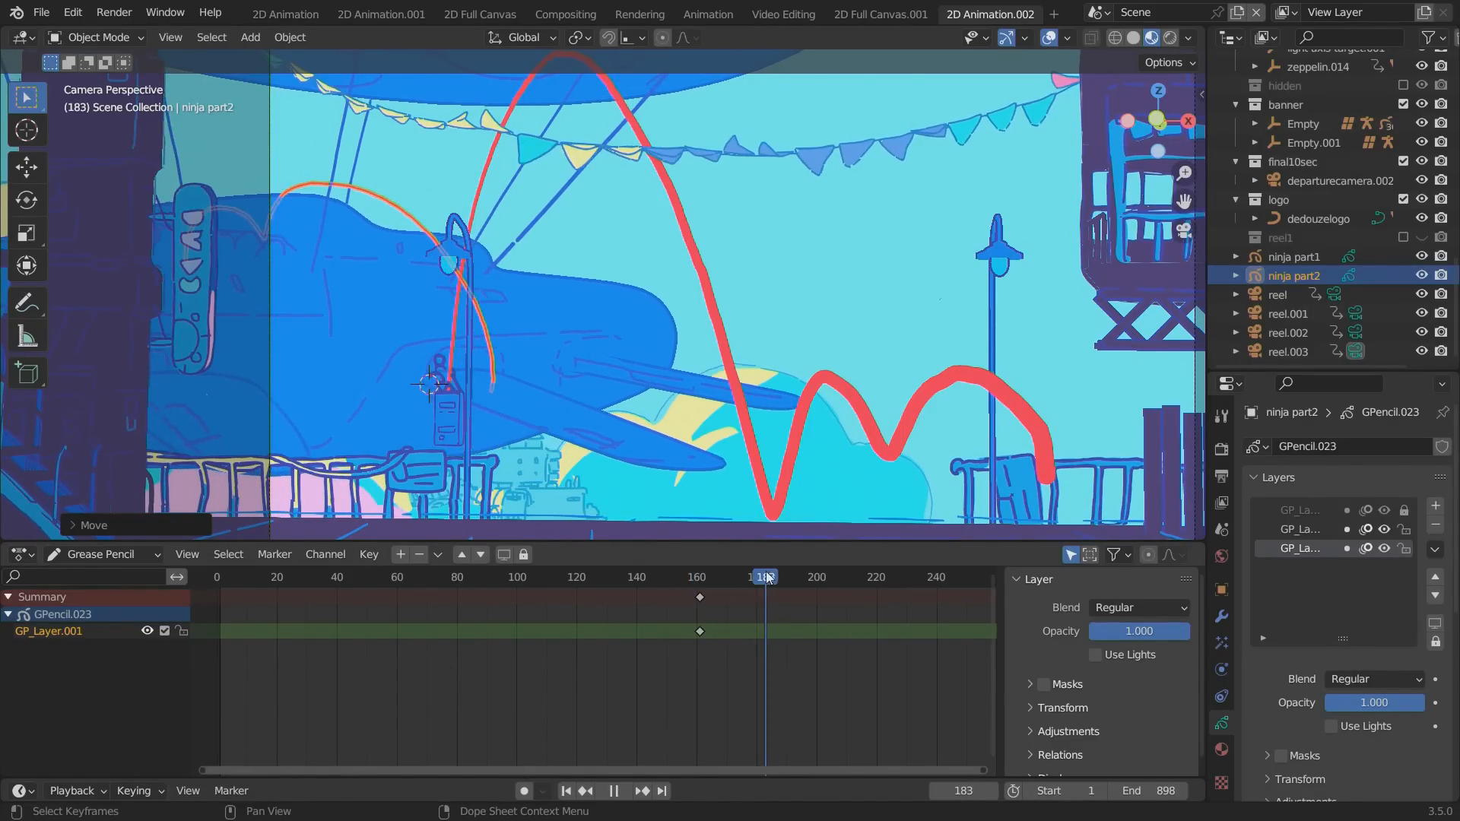
Redraw the upper part of ninja part2's jump arc over the zeppelin's fuselage in Draw Mode, finishing in Object Mode.
{"action": "left_click", "coordinate": [95, 37]}
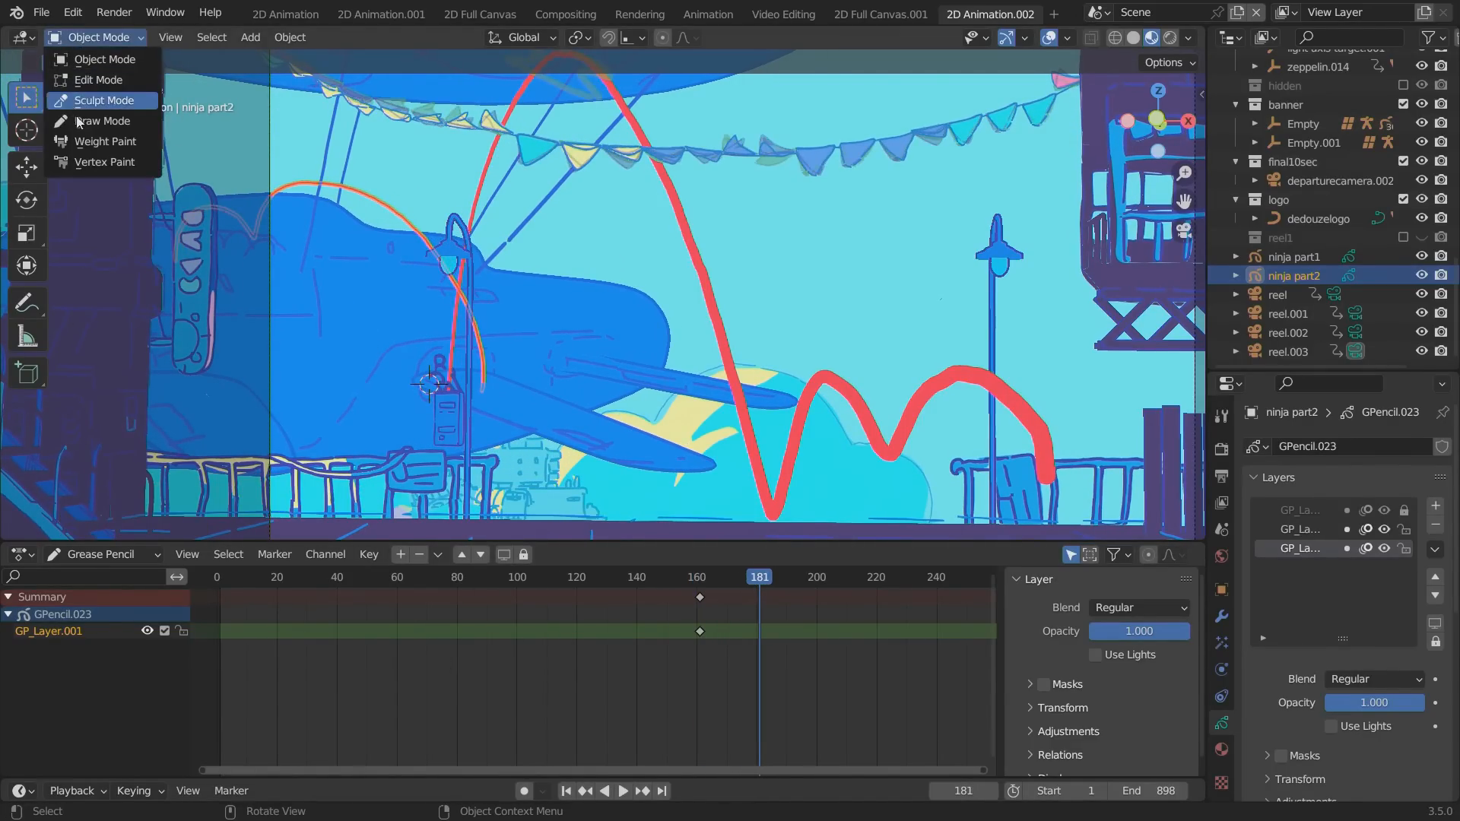
{"action": "left_click", "coordinate": [83, 121]}
{"action": "mouse_move", "coordinate": [261, 199]}
{"action": "left_mouse_down", "text": "ctrl"}
{"action": "mouse_move", "coordinate": [341, 187]}
{"action": "mouse_move", "coordinate": [377, 207]}
{"action": "left_mouse_up", "text": "ctrl"}
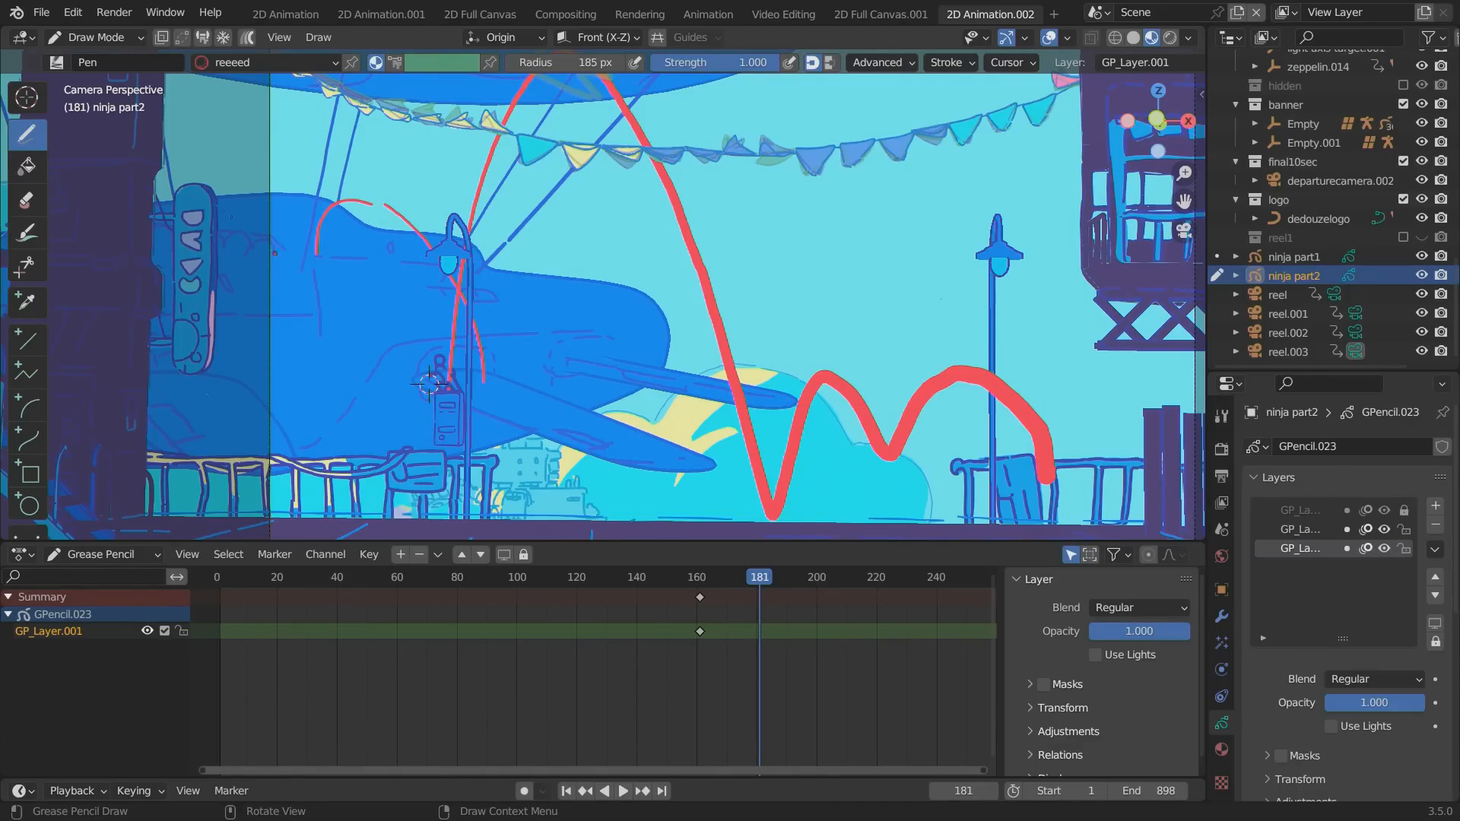
{"action": "mouse_move", "coordinate": [328, 207]}
{"action": "left_mouse_down", "text": "ctrl"}
{"action": "mouse_move", "coordinate": [403, 217]}
{"action": "mouse_move", "coordinate": [364, 204]}
{"action": "left_mouse_up", "text": "ctrl"}
{"action": "left_click", "coordinate": [138, 37]}
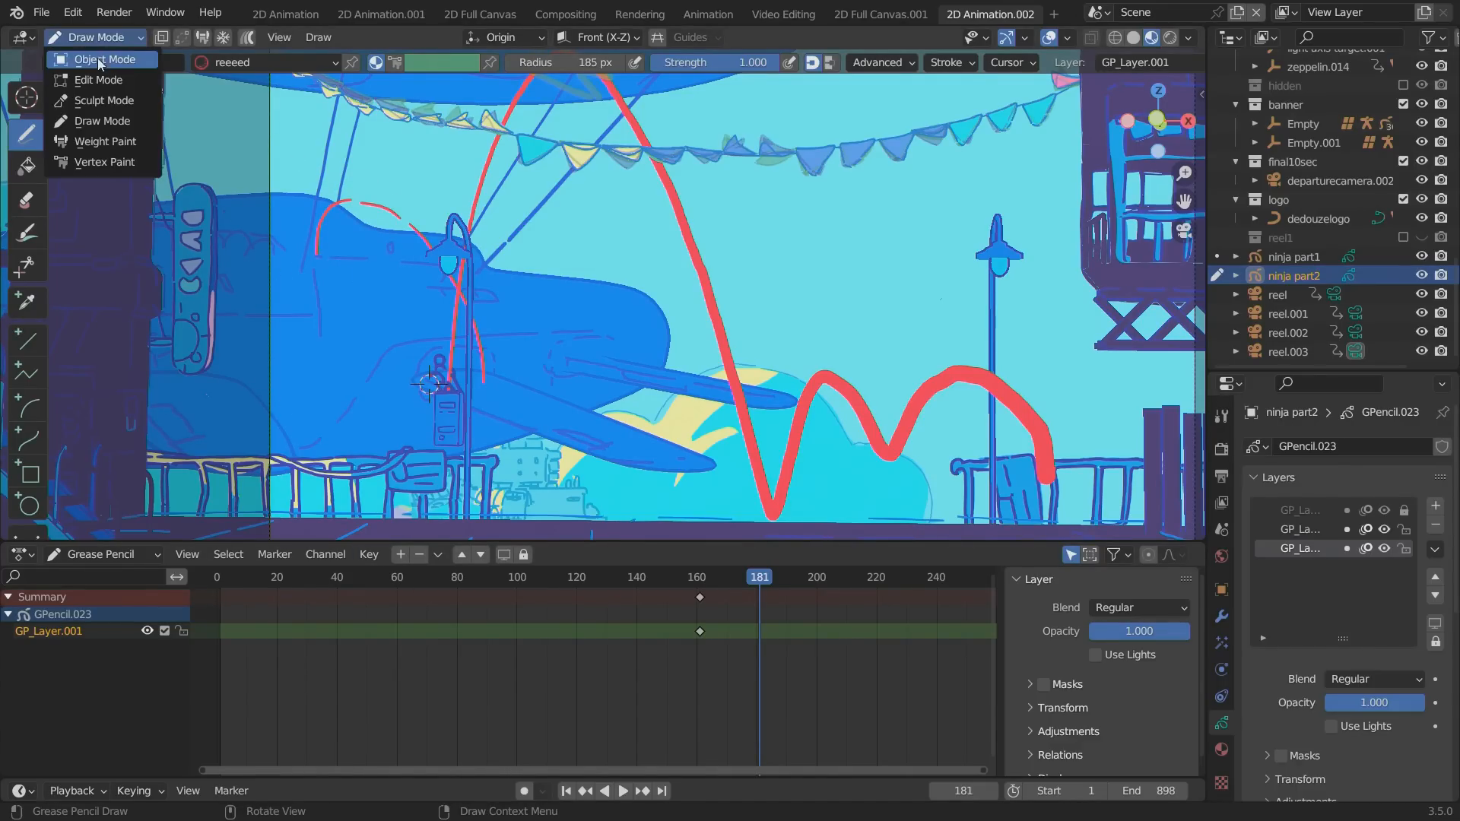
{"action": "left_click", "coordinate": [96, 59]}
Try drawing with the ink med material on zeppelin.012's outline.001 layer near the start of the arc, returning to Object Mode.
{"action": "left_click", "coordinate": [276, 243]}
{"action": "left_click", "coordinate": [97, 37]}
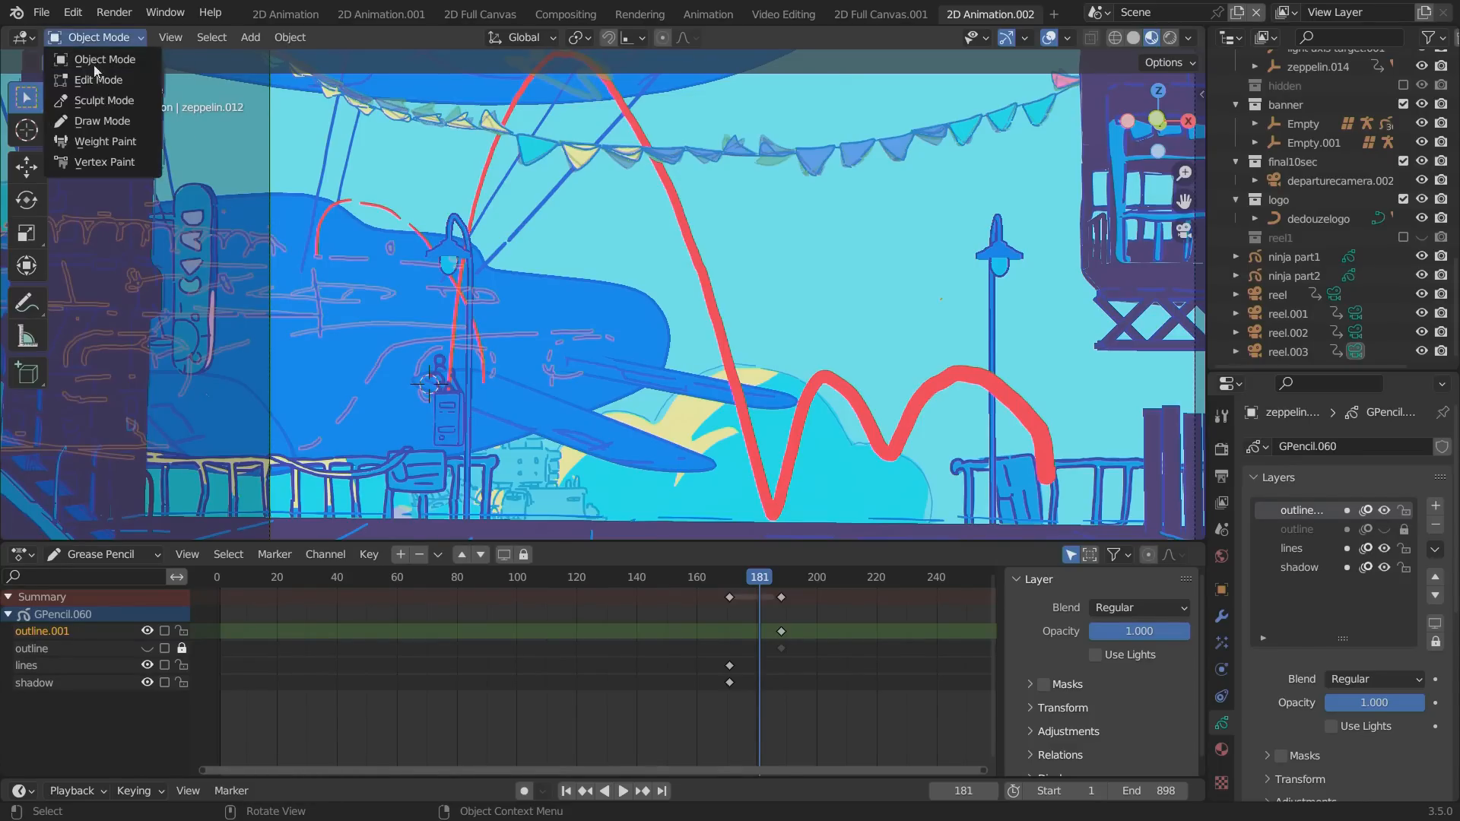
{"action": "left_click", "coordinate": [95, 126]}
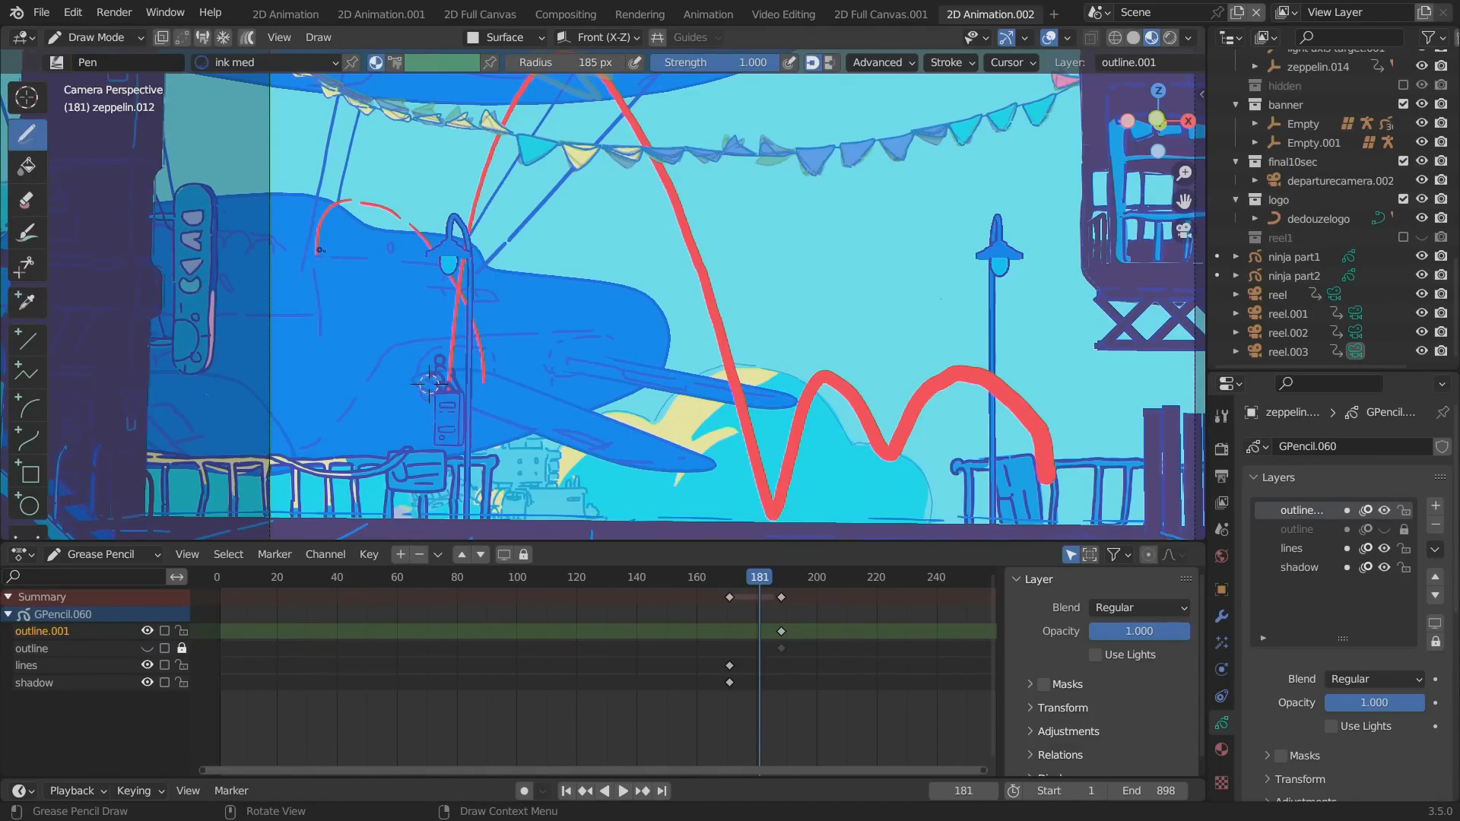
{"action": "mouse_move", "coordinate": [320, 251]}
{"action": "left_mouse_down", "text": "ctrl"}
{"action": "mouse_move", "coordinate": [322, 268]}
{"action": "mouse_move", "coordinate": [319, 252]}
{"action": "left_mouse_up", "text": "ctrl"}
{"action": "left_click_drag", "start_coordinate": [307, 244], "coordinate": [314, 251], "text": "ctrl"}
{"action": "mouse_move", "coordinate": [727, 577]}
{"action": "left_mouse_down"}
{"action": "mouse_move", "coordinate": [809, 582]}
{"action": "mouse_move", "coordinate": [770, 573]}
{"action": "left_mouse_up"}
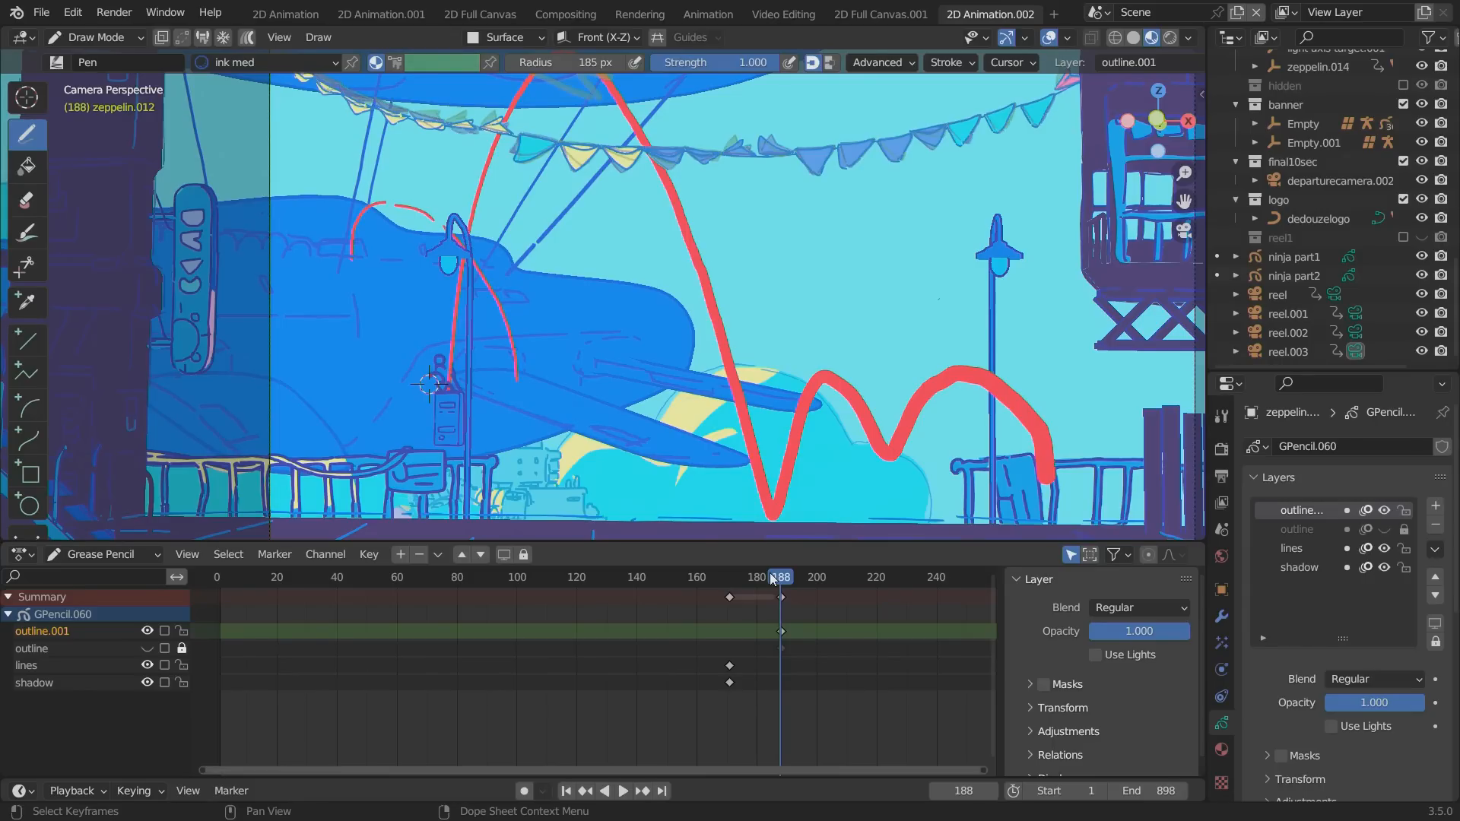
{"action": "left_click", "coordinate": [108, 37]}
{"action": "left_click", "coordinate": [107, 58]}
Select ninja part2 and play the animation from just before frame 161 to check its redrawn arc against the first jump.
{"action": "left_click", "coordinate": [515, 359]}
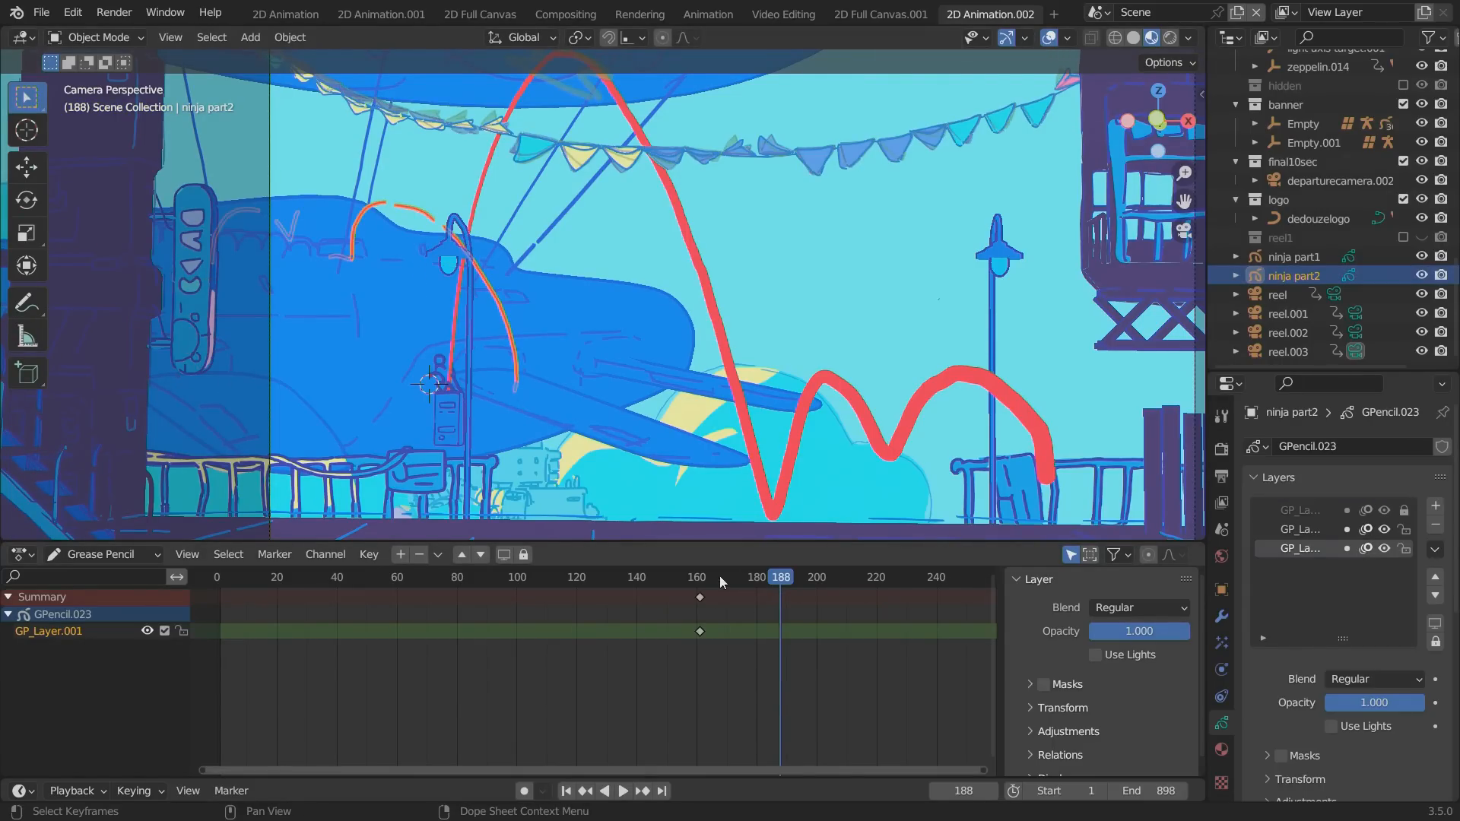
{"action": "mouse_move", "coordinate": [719, 576]}
{"action": "left_mouse_down"}
{"action": "mouse_move", "coordinate": [676, 579]}
{"action": "mouse_move", "coordinate": [718, 579]}
{"action": "left_mouse_up"}
{"action": "left_click", "coordinate": [688, 579]}
{"action": "key", "text": "space"}
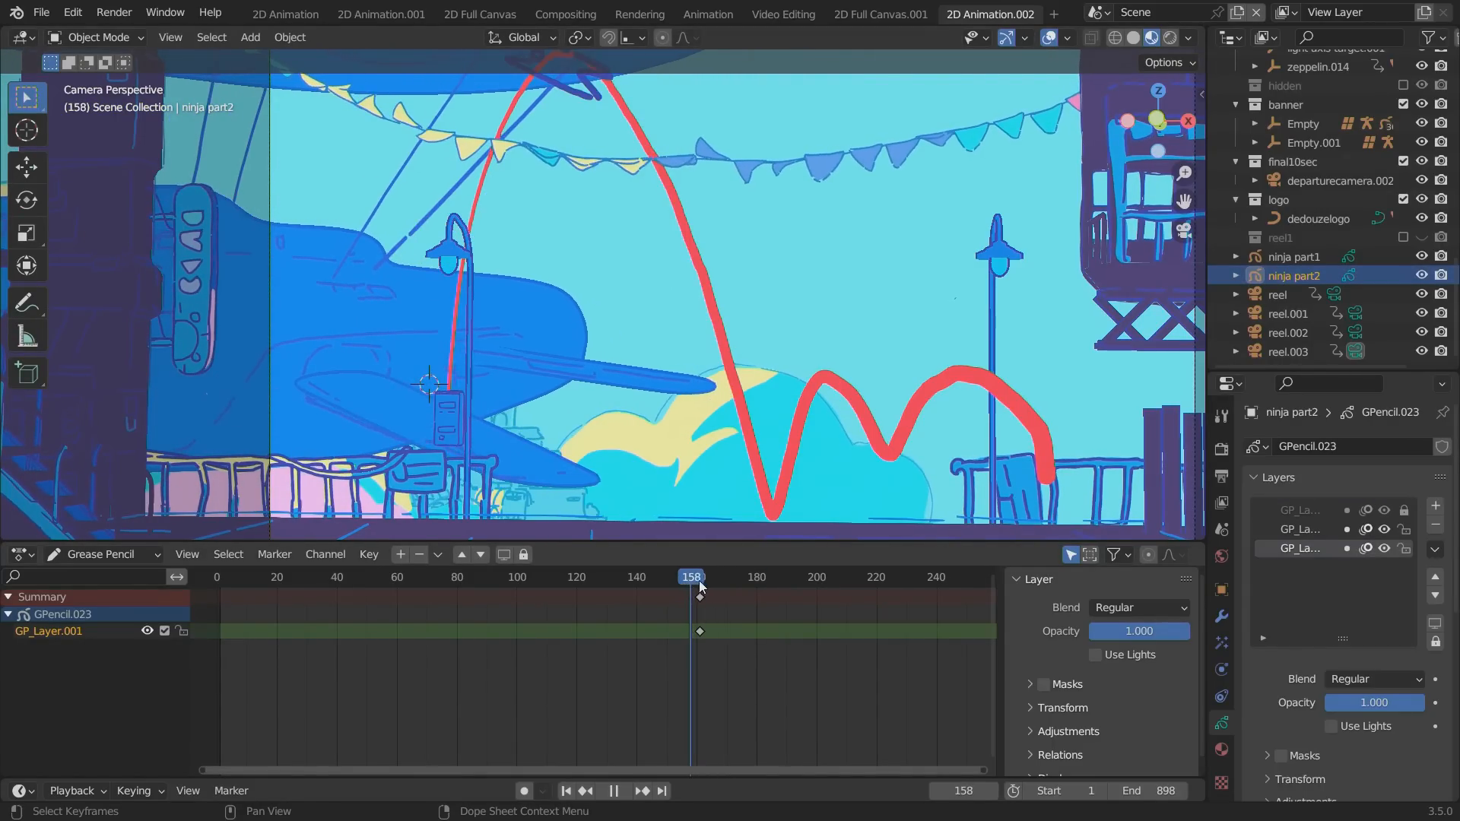
{"action": "key", "text": "space"}
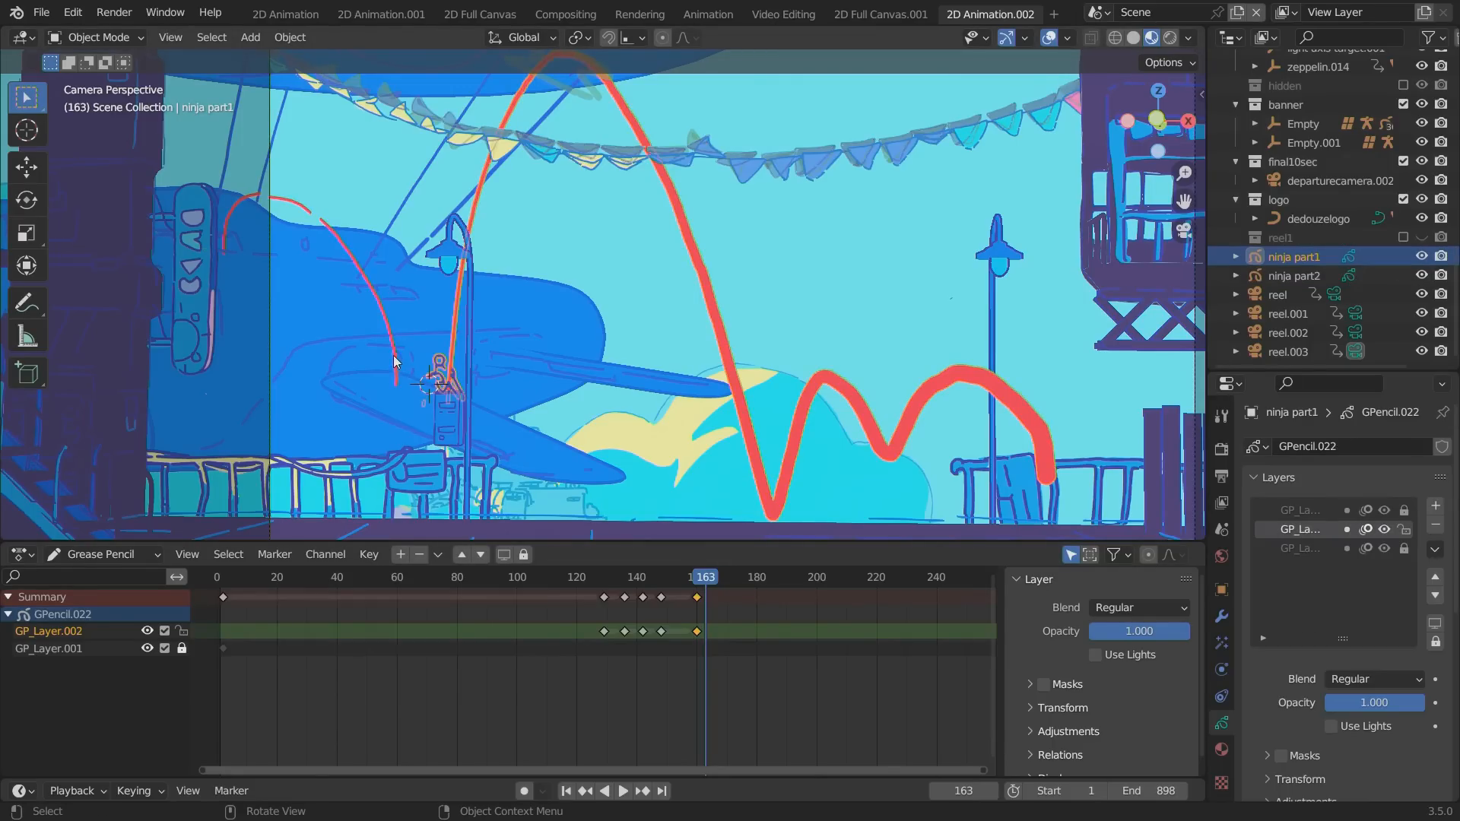
Set up ninja part2 for drawing on GP_Layer.002 in Draw Mode, with Auto Keying enabled and the ink material's settings open.
{"action": "left_click", "coordinate": [92, 37]}
{"action": "left_click", "coordinate": [164, 101]}
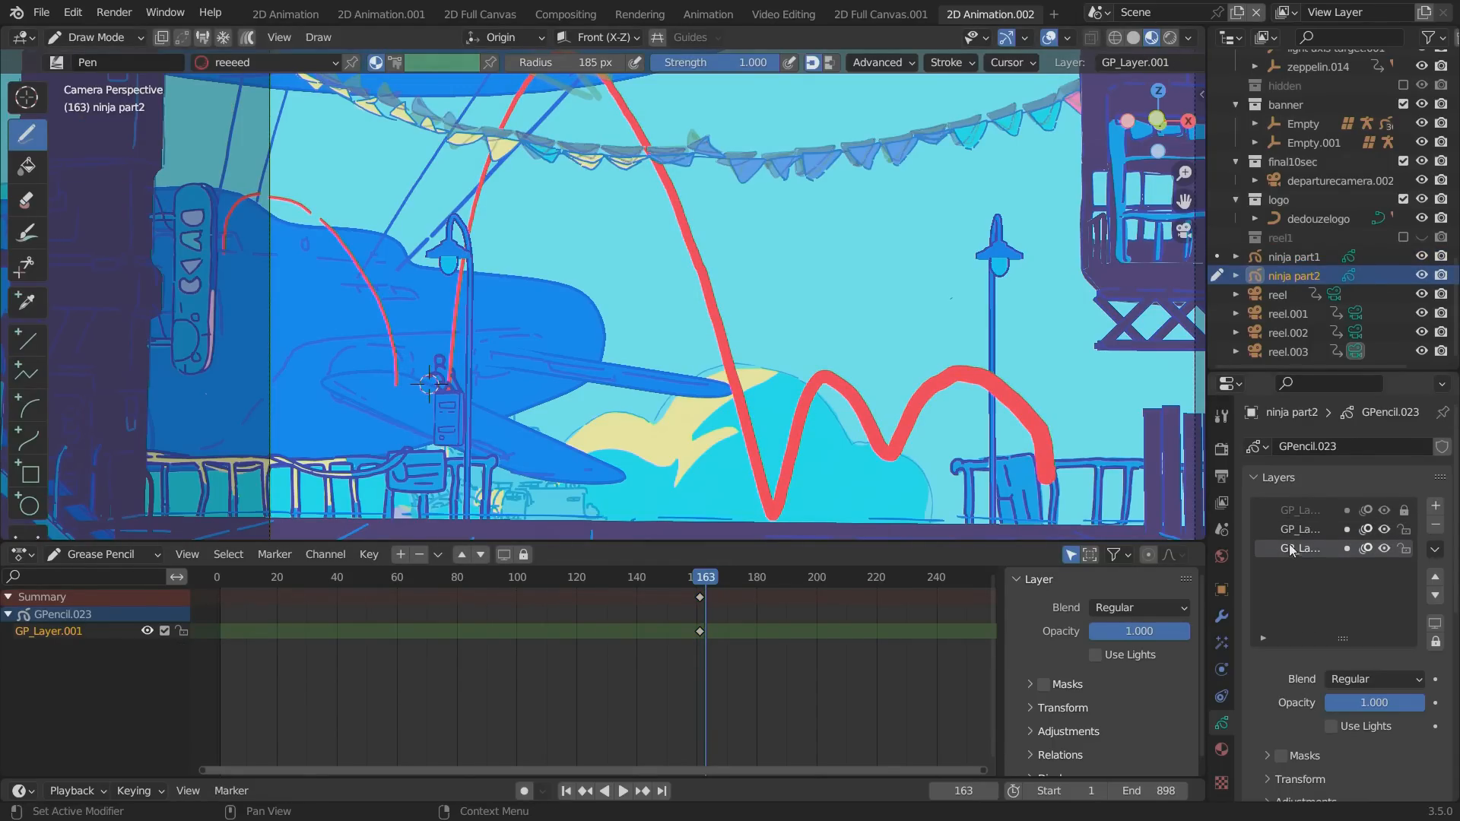
{"action": "left_click", "coordinate": [1299, 530]}
{"action": "left_click", "coordinate": [524, 790]}
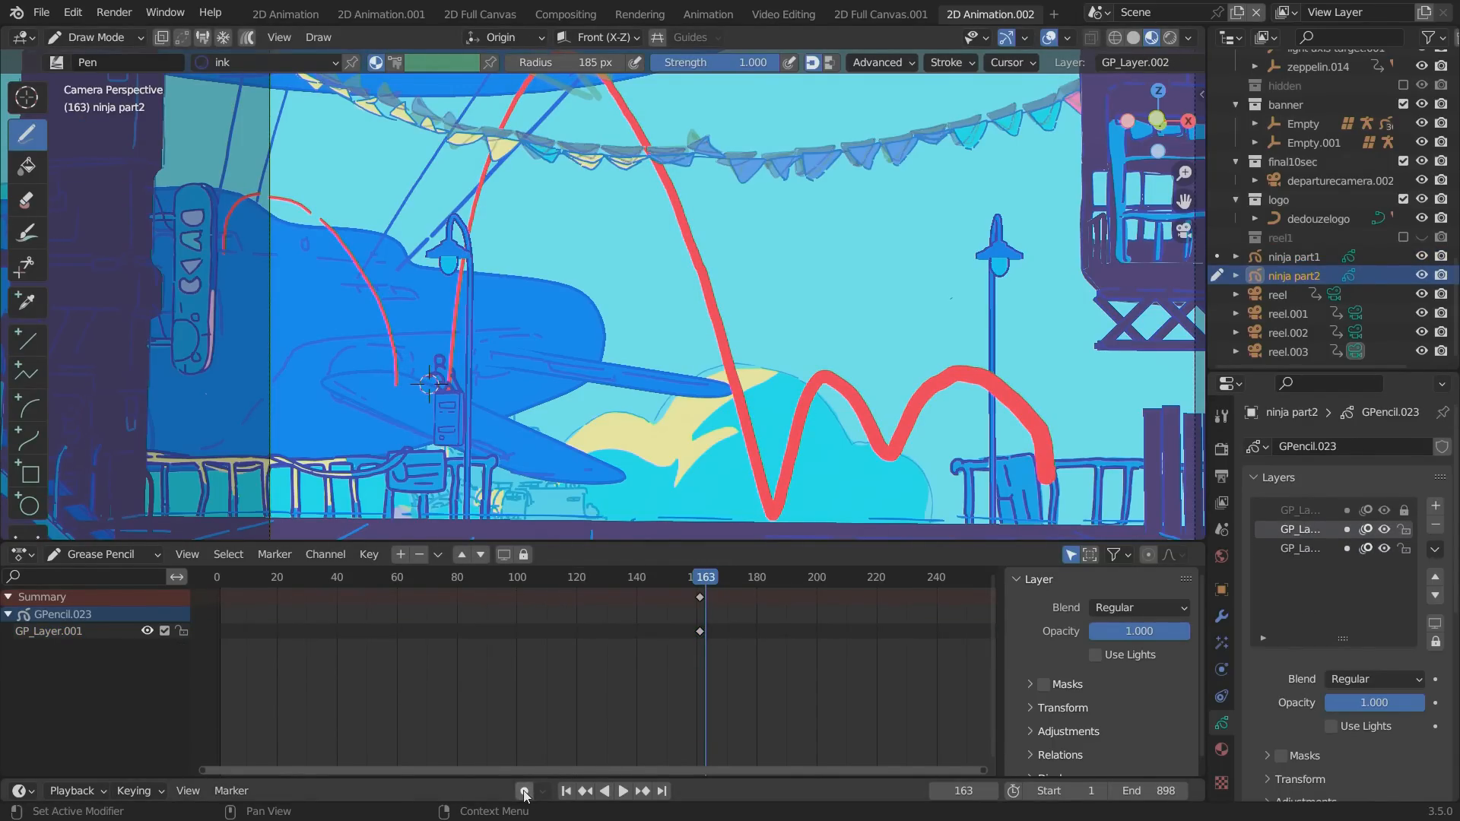
{"action": "left_click", "coordinate": [1221, 749]}
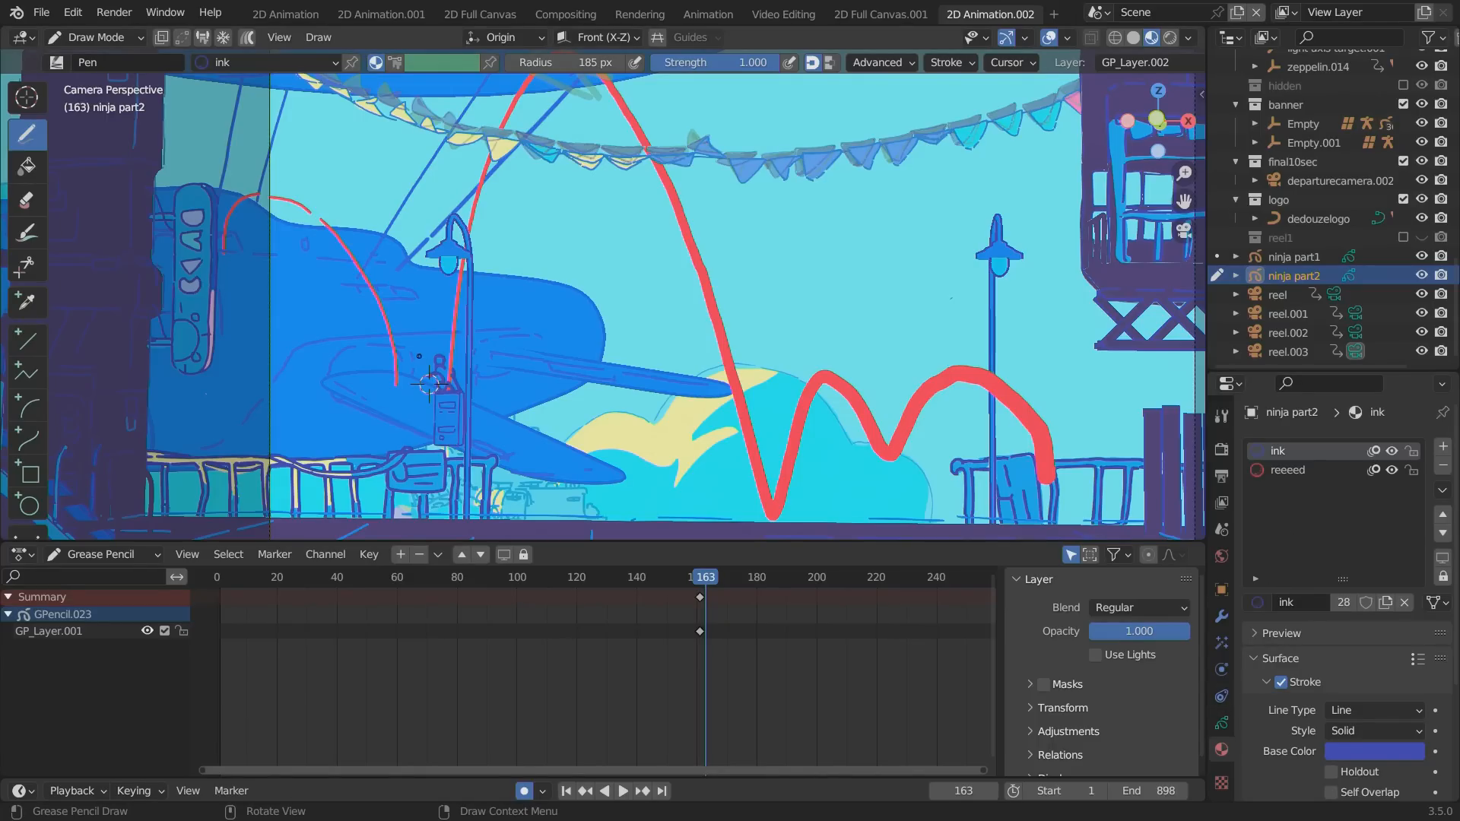
{"action": "left_click_drag", "start_coordinate": [412, 346], "coordinate": [413, 354]}
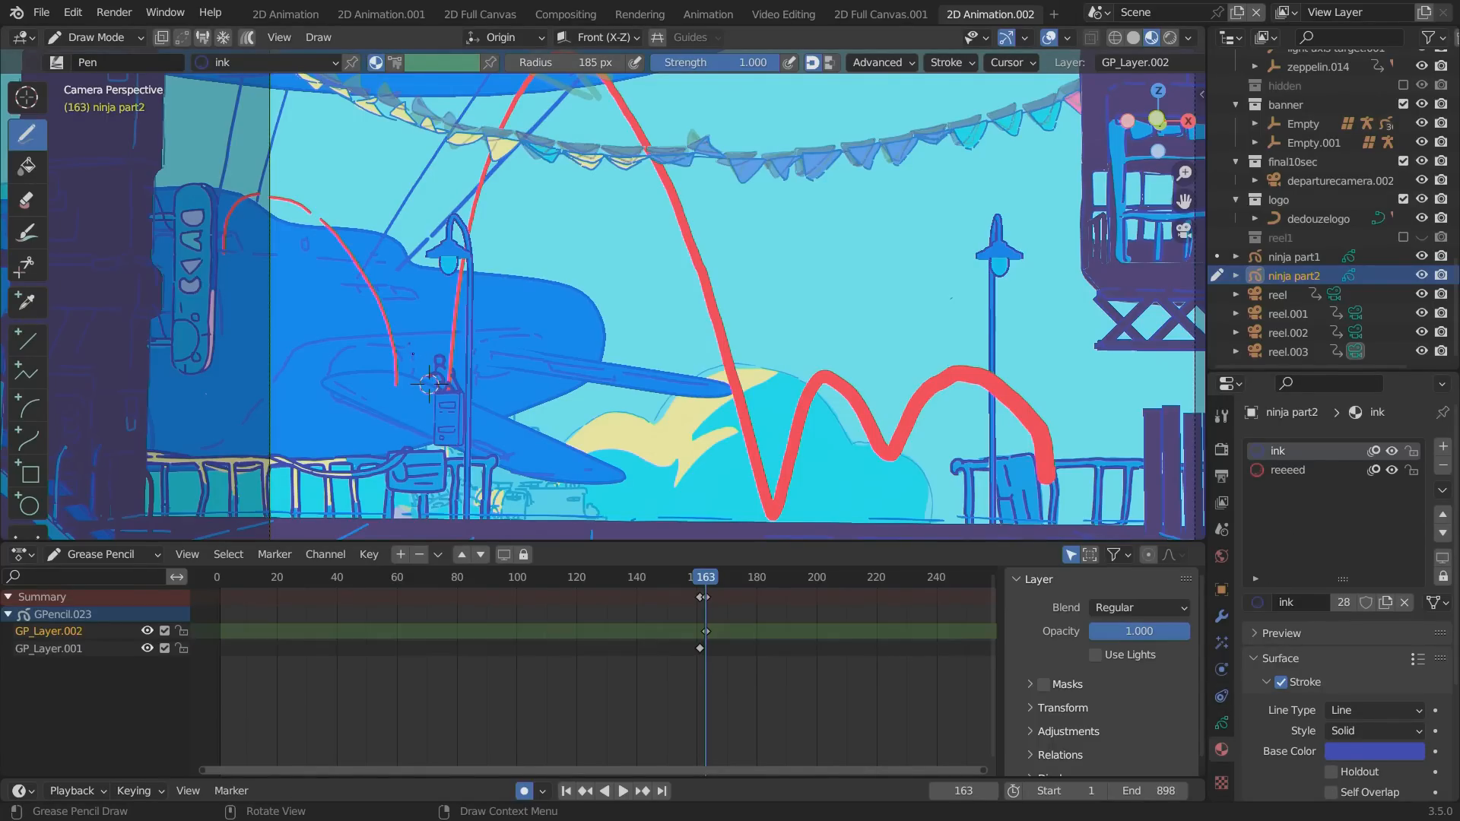
{"action": "left_click", "coordinate": [408, 351], "text": "ctrl"}
{"action": "key", "text": "ctrl+z"}
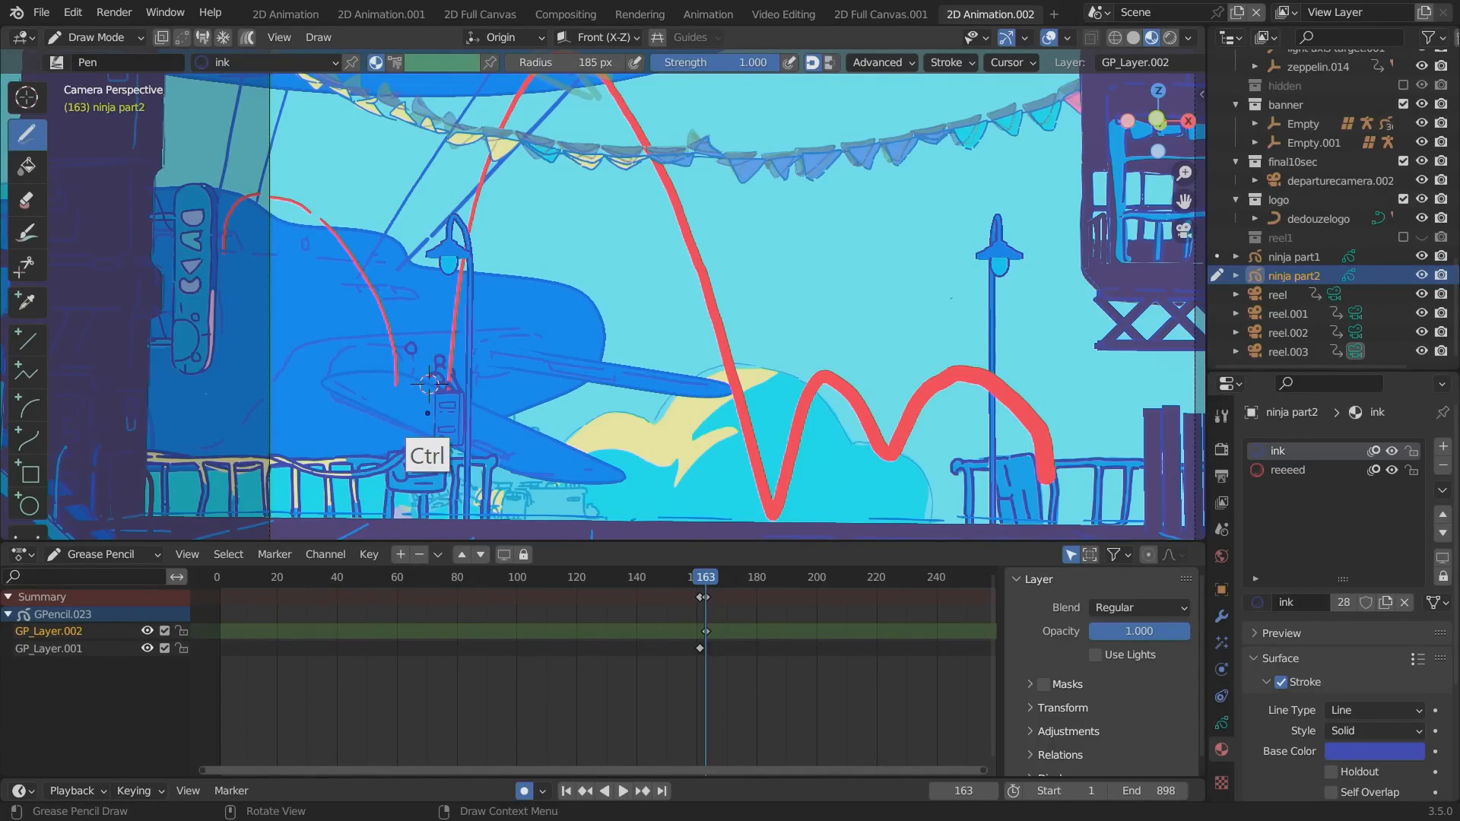
{"action": "key", "text": "ctrl+z"}
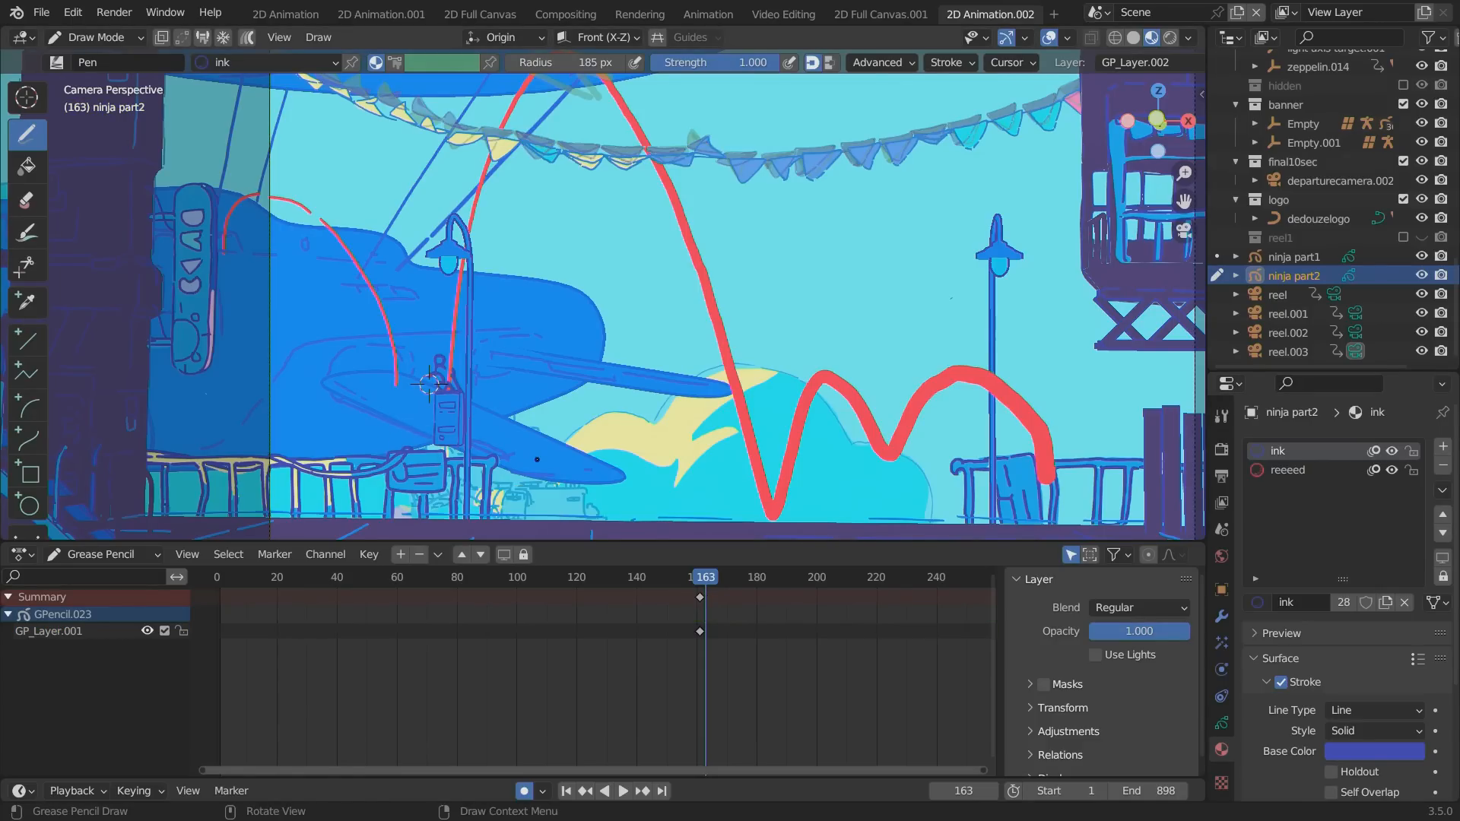
Lock GP_Layer.001, which holds the planning arc, in ninja part2's layer settings.
{"action": "left_click", "coordinate": [1221, 723]}
{"action": "left_click", "coordinate": [1403, 549]}
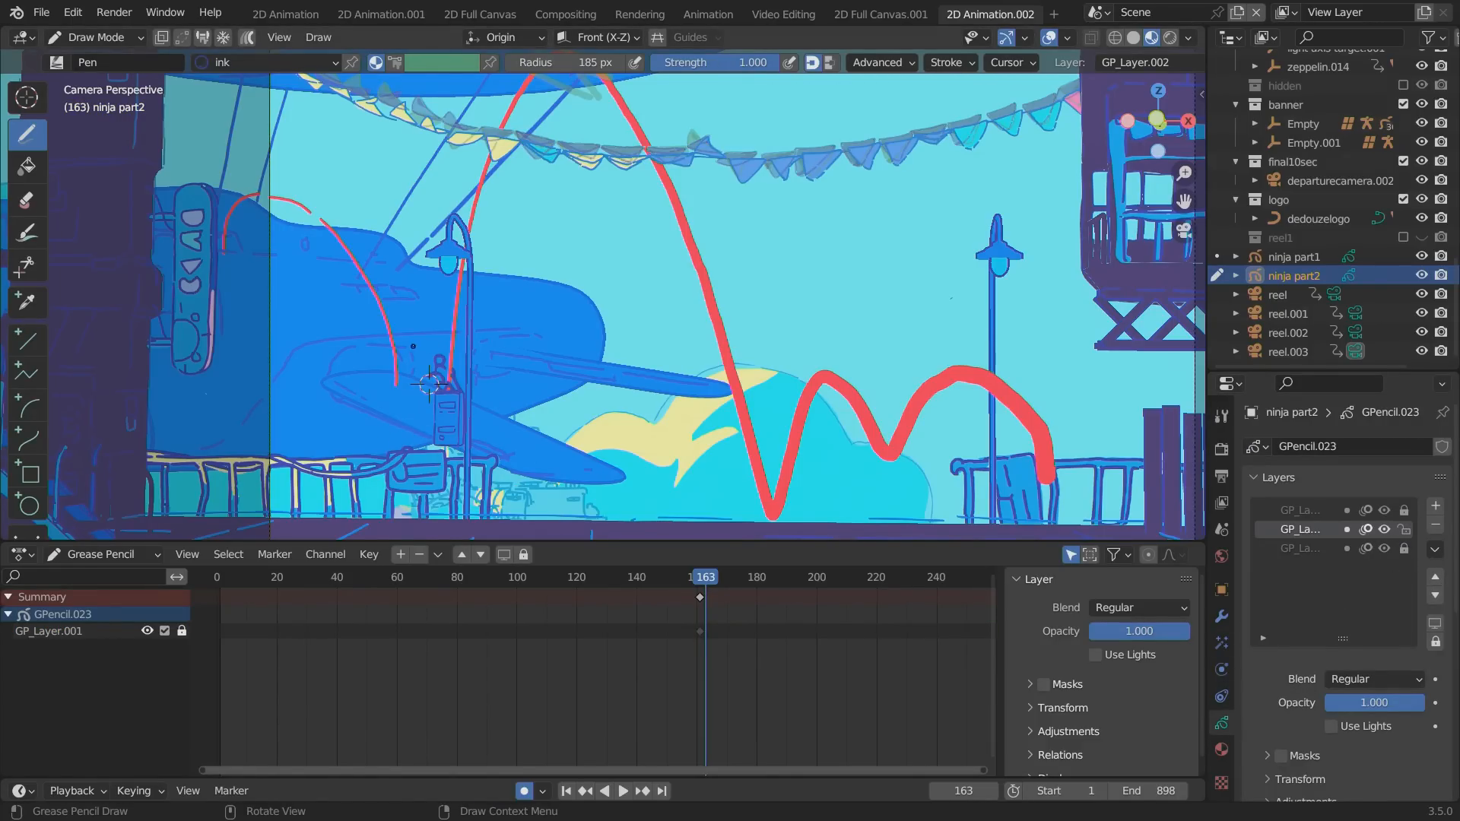
Try a small ink sketch of the ninja at the start of the zeppelin arc on frame 163, and lasso-erase it.
{"action": "left_click_drag", "start_coordinate": [413, 346], "coordinate": [413, 350]}
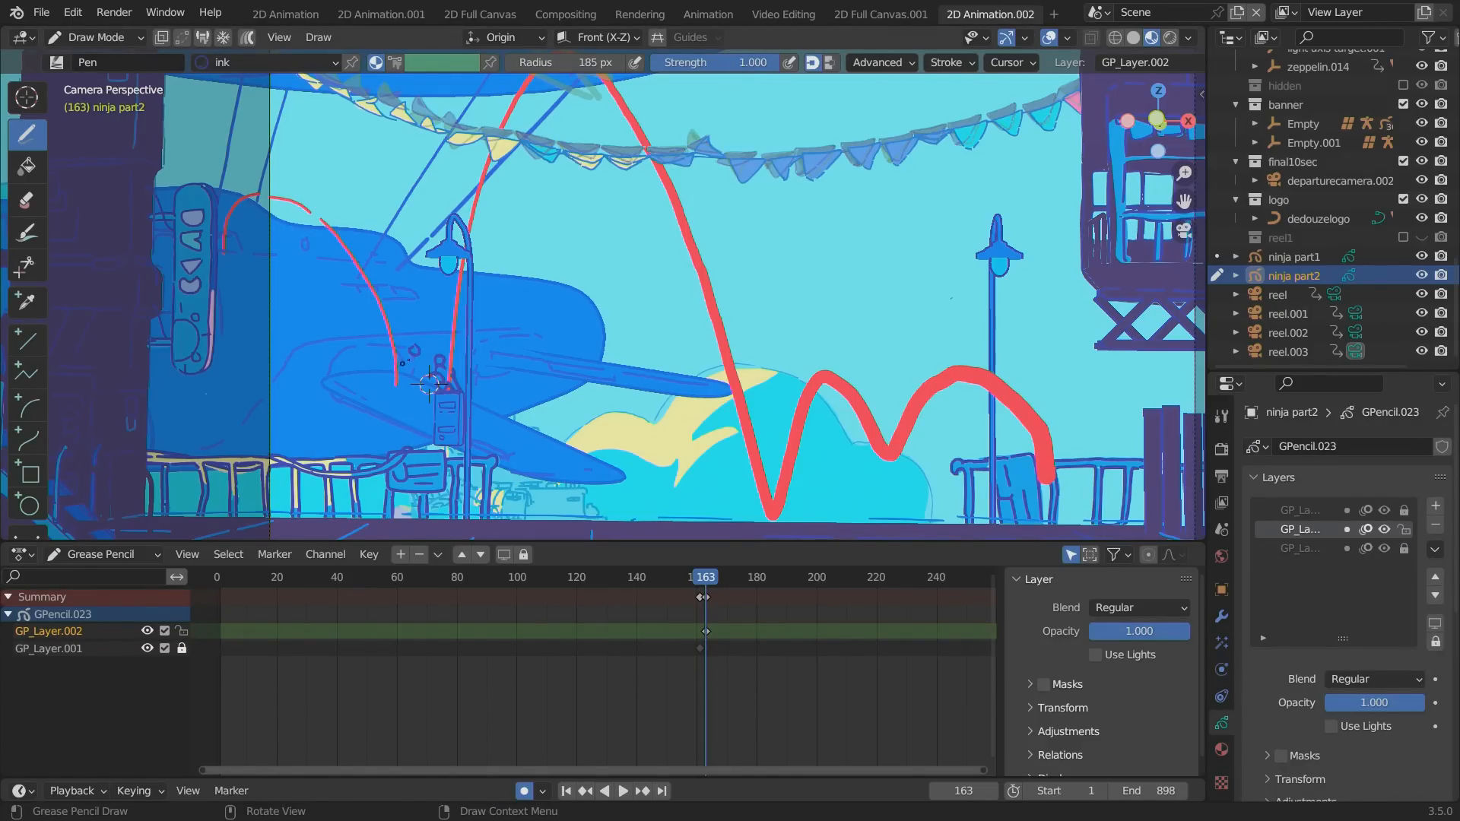
{"action": "key", "text": "ctrl+z"}
{"action": "left_click_drag", "start_coordinate": [408, 352], "coordinate": [411, 351]}
{"action": "scroll", "coordinate": [342, 384], "scroll_direction": "up", "scroll_amount": 5}
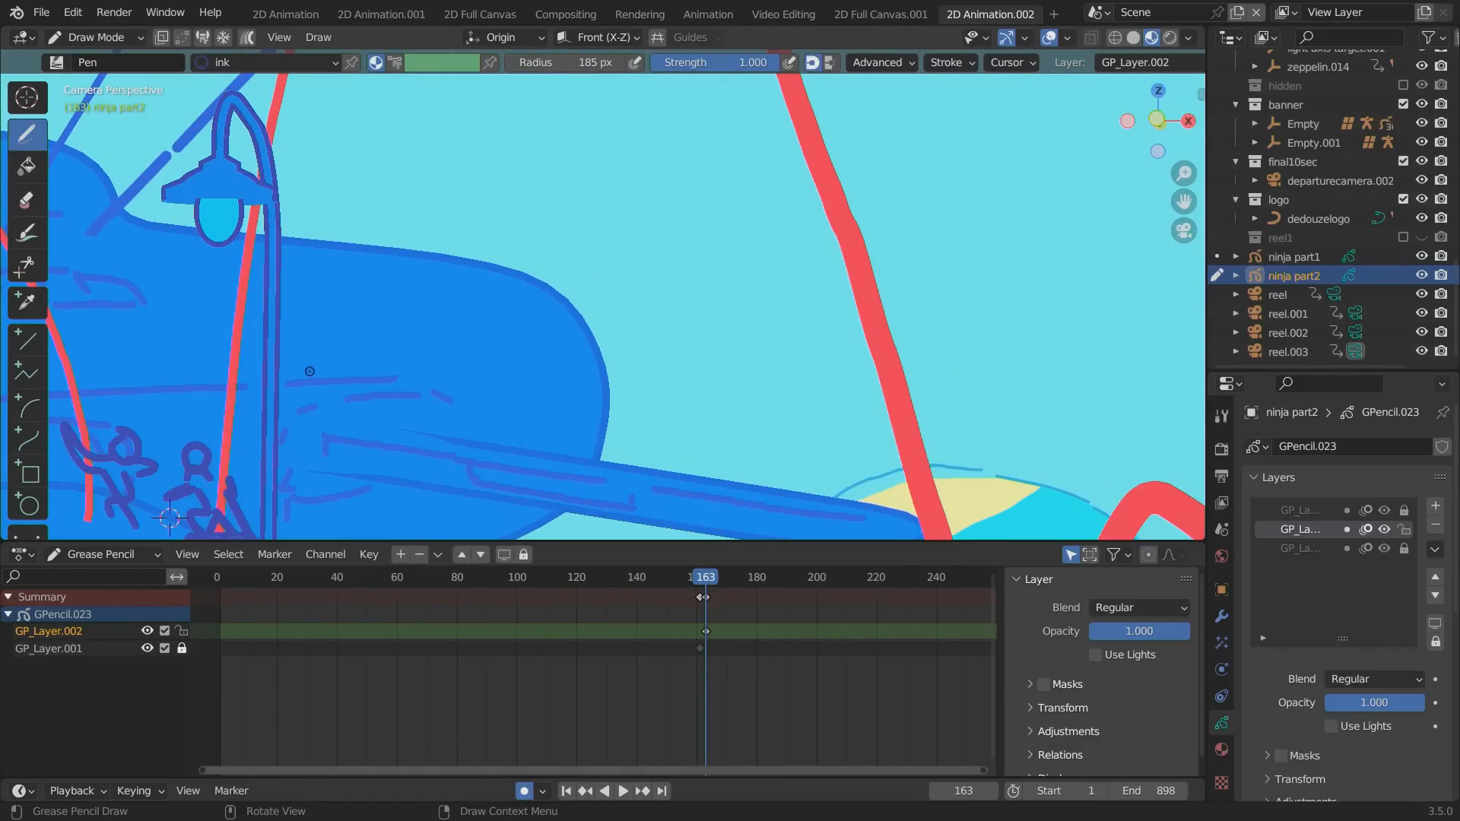
{"action": "left_click_drag", "start_coordinate": [160, 370], "coordinate": [517, 137], "text": "alt+shift"}
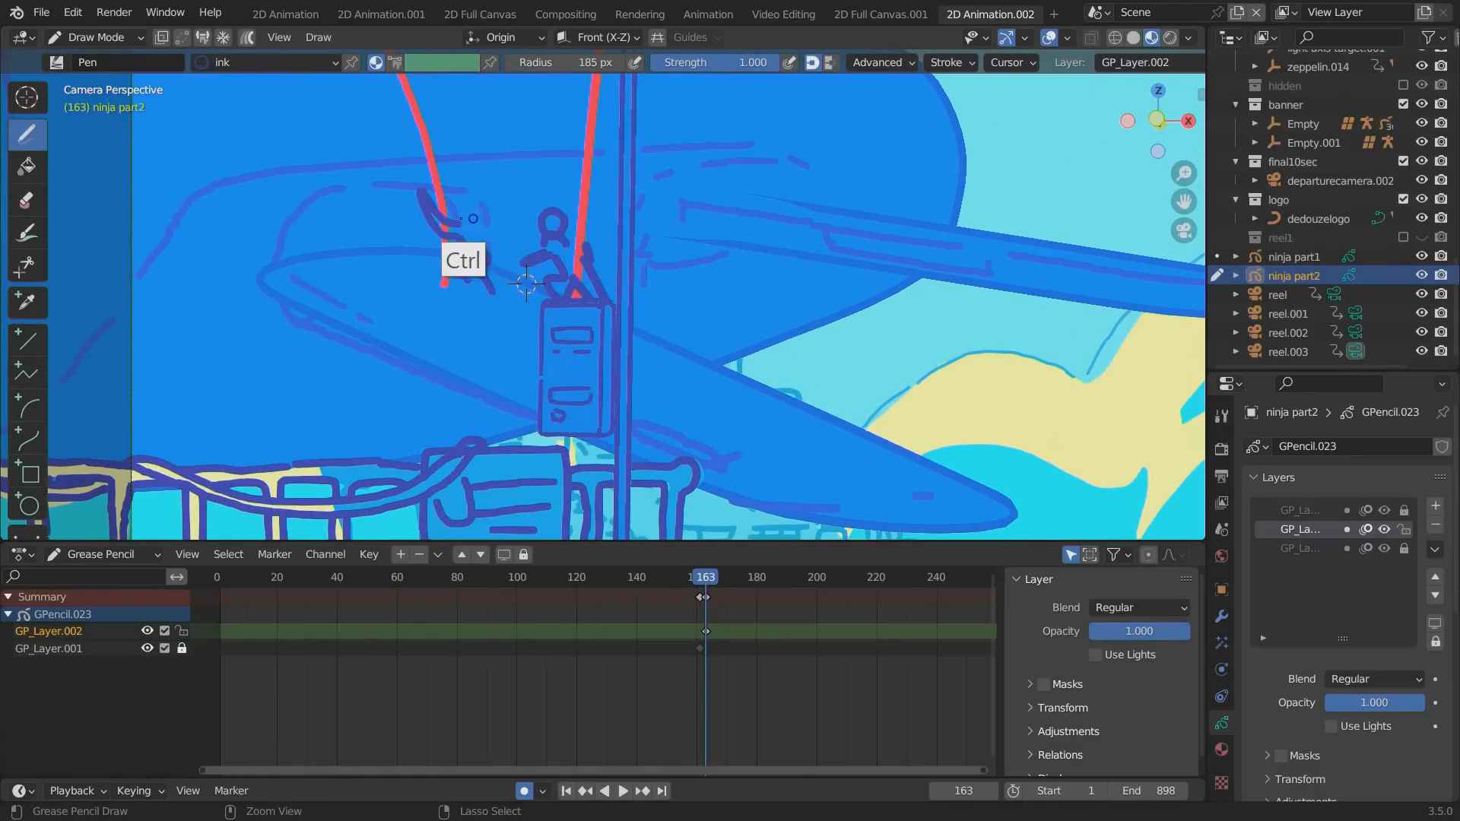
{"action": "left_click_drag", "start_coordinate": [449, 228], "coordinate": [493, 289], "text": "ctrl"}
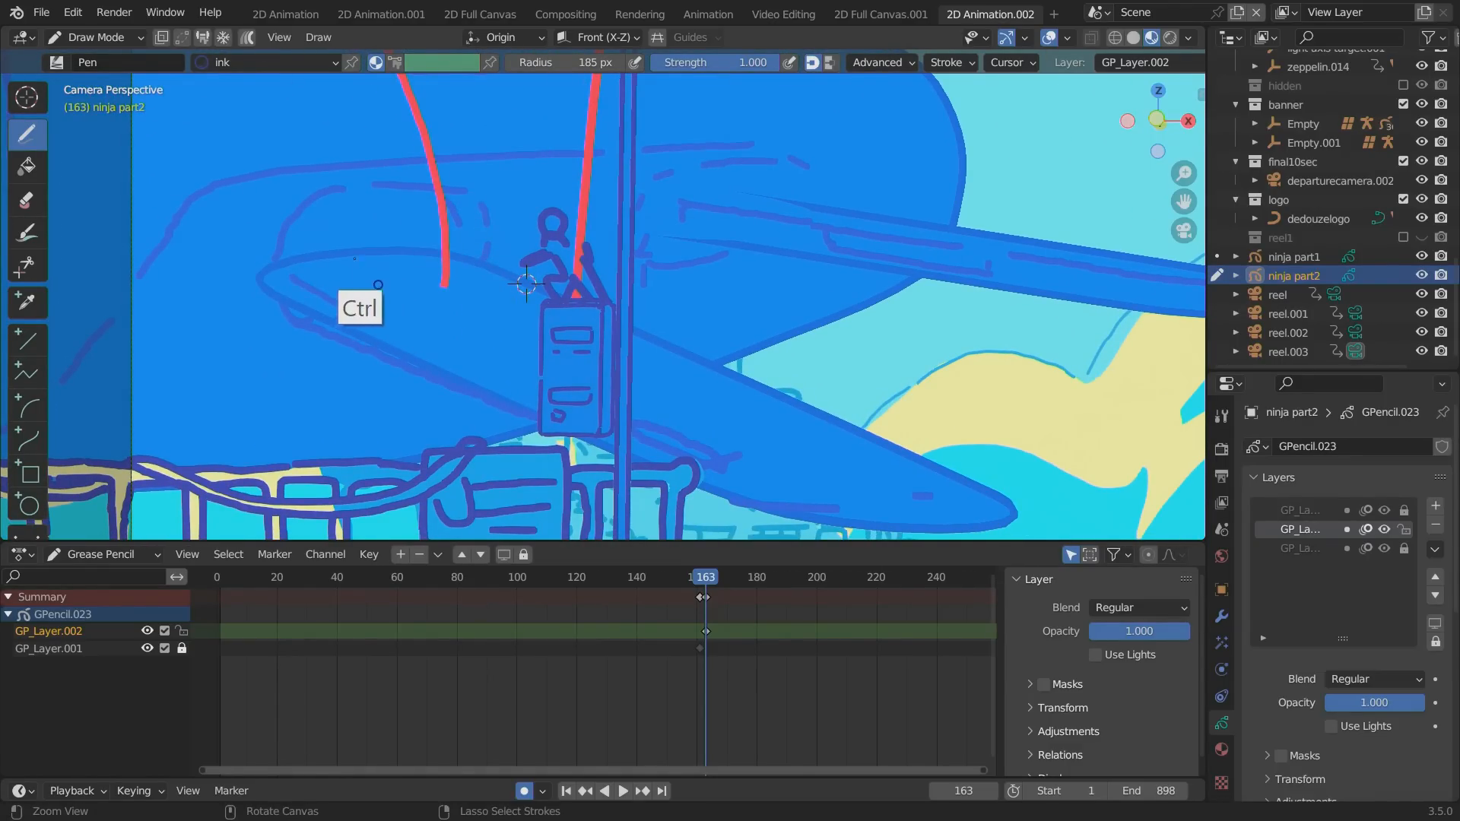
Draw the crouching ninja in ink at the foot of the zeppelin arc on frame 163, with head, bent arm and legs.
{"action": "left_click_drag", "start_coordinate": [378, 284], "coordinate": [319, 213], "text": "ctrl+alt"}
{"action": "left_click_drag", "start_coordinate": [224, 253], "coordinate": [346, 334], "text": "alt+shift"}
{"action": "mouse_move", "coordinate": [439, 231]}
{"action": "left_mouse_down"}
{"action": "mouse_move", "coordinate": [418, 196]}
{"action": "mouse_move", "coordinate": [461, 236]}
{"action": "mouse_move", "coordinate": [418, 246]}
{"action": "mouse_move", "coordinate": [420, 298]}
{"action": "mouse_move", "coordinate": [508, 316]}
{"action": "mouse_move", "coordinate": [469, 320]}
{"action": "mouse_move", "coordinate": [514, 379]}
{"action": "left_mouse_up"}
{"action": "left_click_drag", "start_coordinate": [479, 329], "coordinate": [518, 381]}
{"action": "left_click_drag", "start_coordinate": [432, 310], "coordinate": [452, 342]}
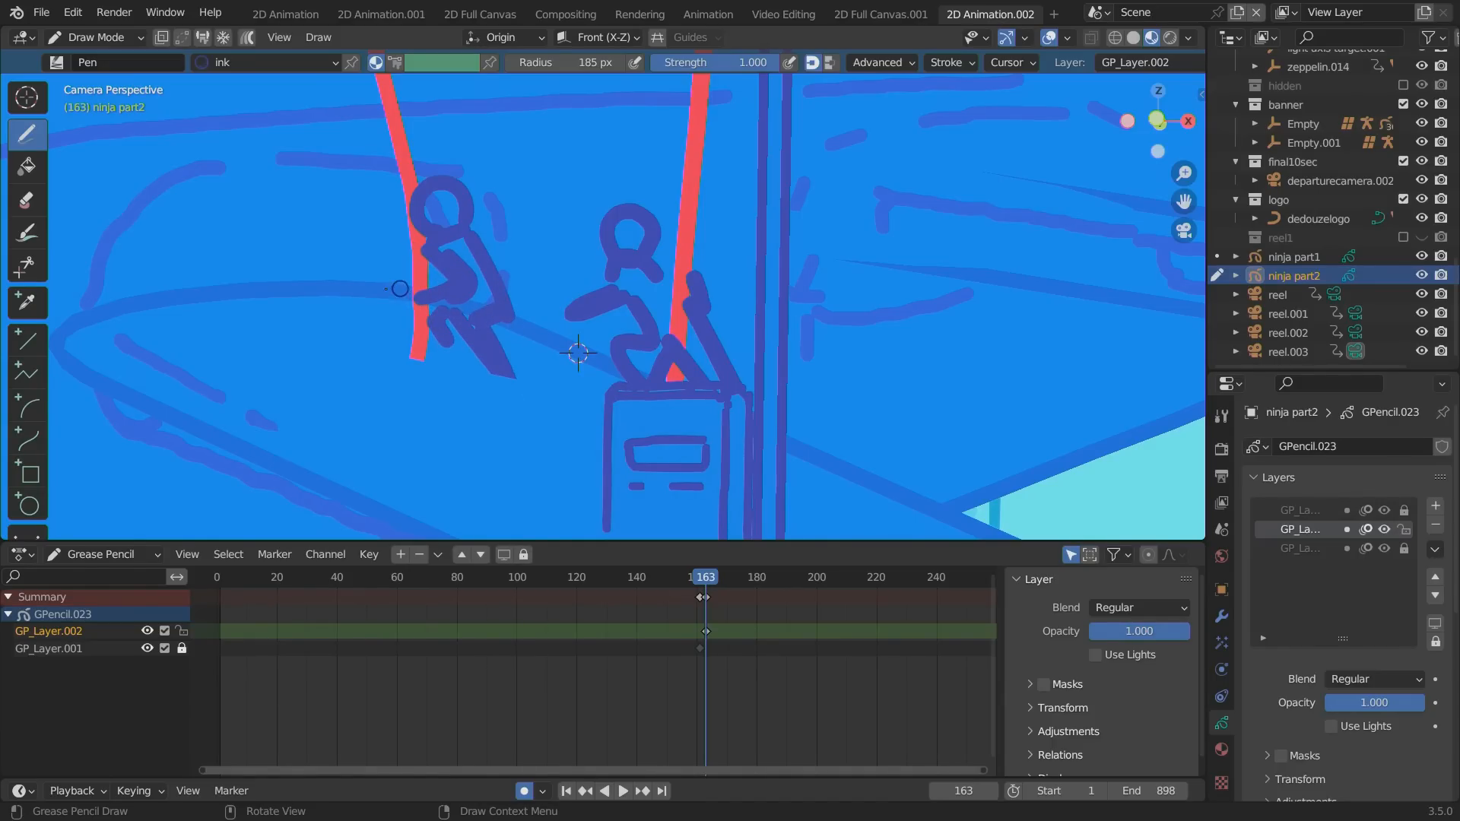
Play and scrub through the handover between ninjas, and move ninja part2's crouching pose keyframe to frame 170.
{"action": "key", "text": "alt+a"}
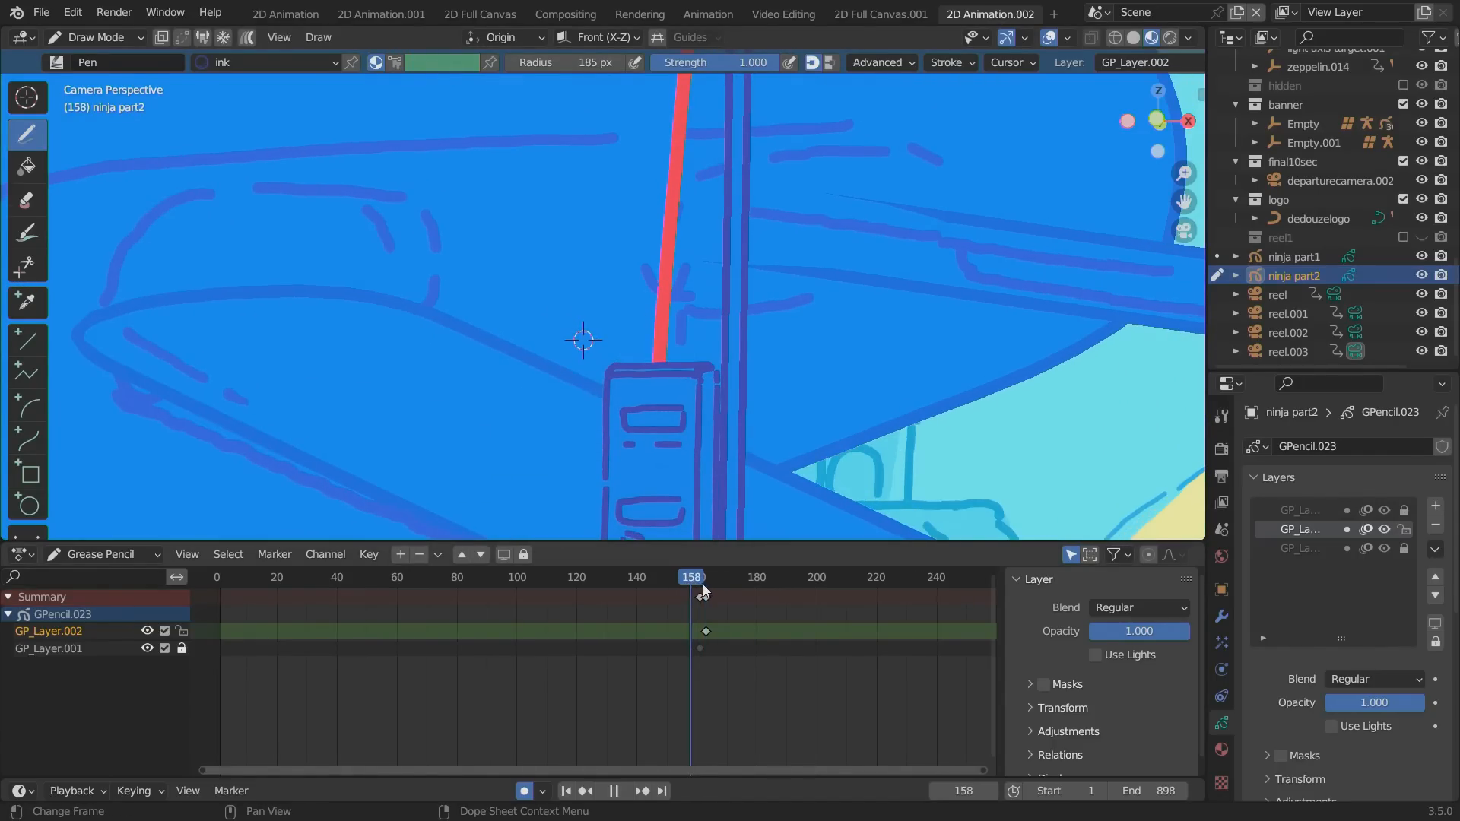
{"action": "key", "text": "alt+a"}
{"action": "mouse_move", "coordinate": [704, 578]}
{"action": "left_mouse_down"}
{"action": "mouse_move", "coordinate": [686, 579]}
{"action": "mouse_move", "coordinate": [703, 604]}
{"action": "mouse_move", "coordinate": [661, 582]}
{"action": "mouse_move", "coordinate": [732, 590]}
{"action": "mouse_move", "coordinate": [720, 599]}
{"action": "mouse_move", "coordinate": [731, 582]}
{"action": "left_mouse_up"}
{"action": "left_click", "coordinate": [701, 599]}
{"action": "key", "text": "g"}
{"action": "left_click", "coordinate": [694, 617]}
{"action": "key", "text": "space"}
{"action": "key", "text": "g"}
{"action": "left_click", "coordinate": [727, 625]}
Switch to ninja part1 in Draw Mode and insert a blank keyframe on its active layer at frame 170.
{"action": "left_click", "coordinate": [95, 37]}
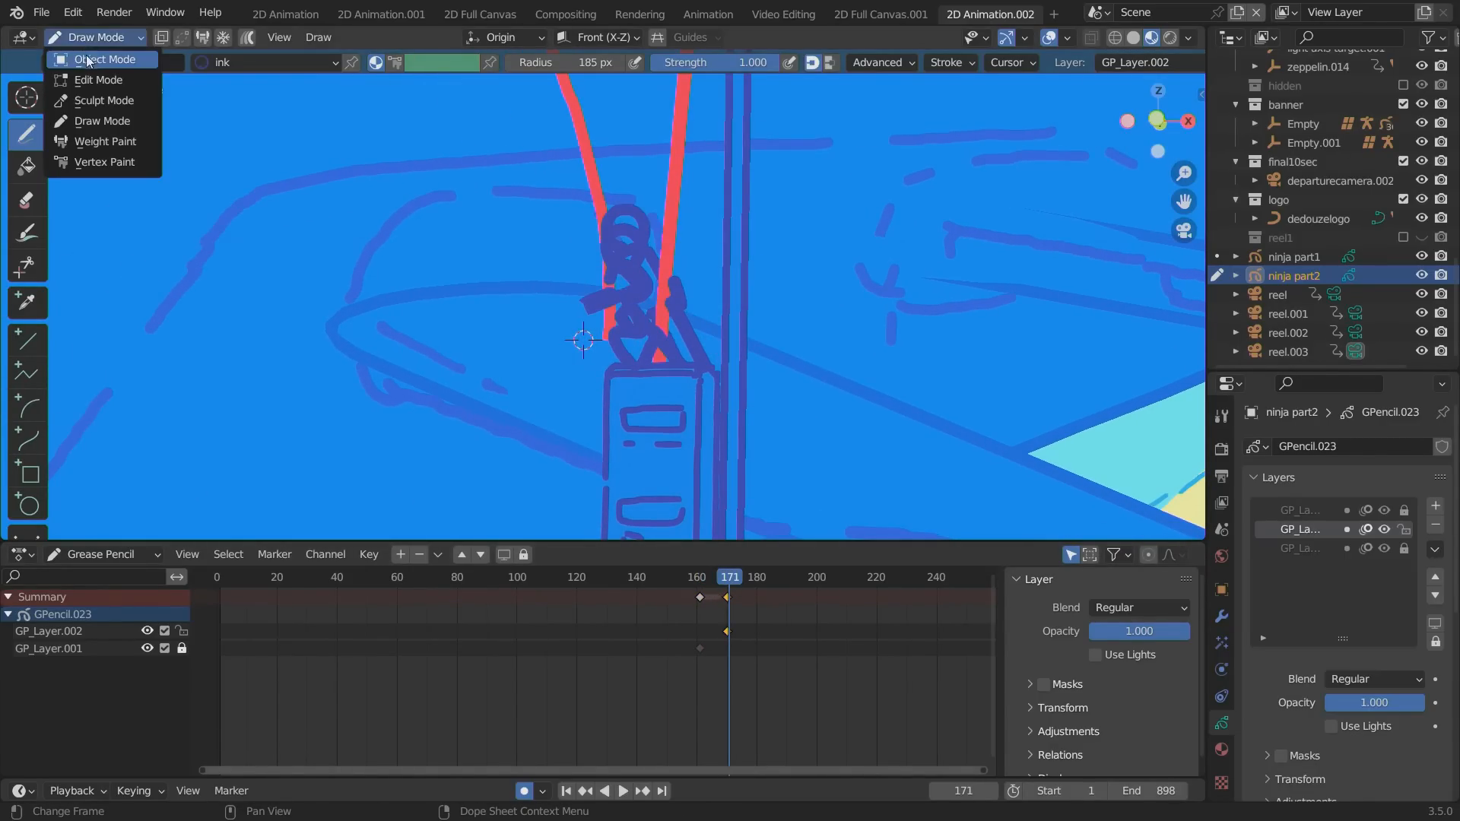
{"action": "left_click", "coordinate": [85, 57]}
{"action": "left_click", "coordinate": [682, 358]}
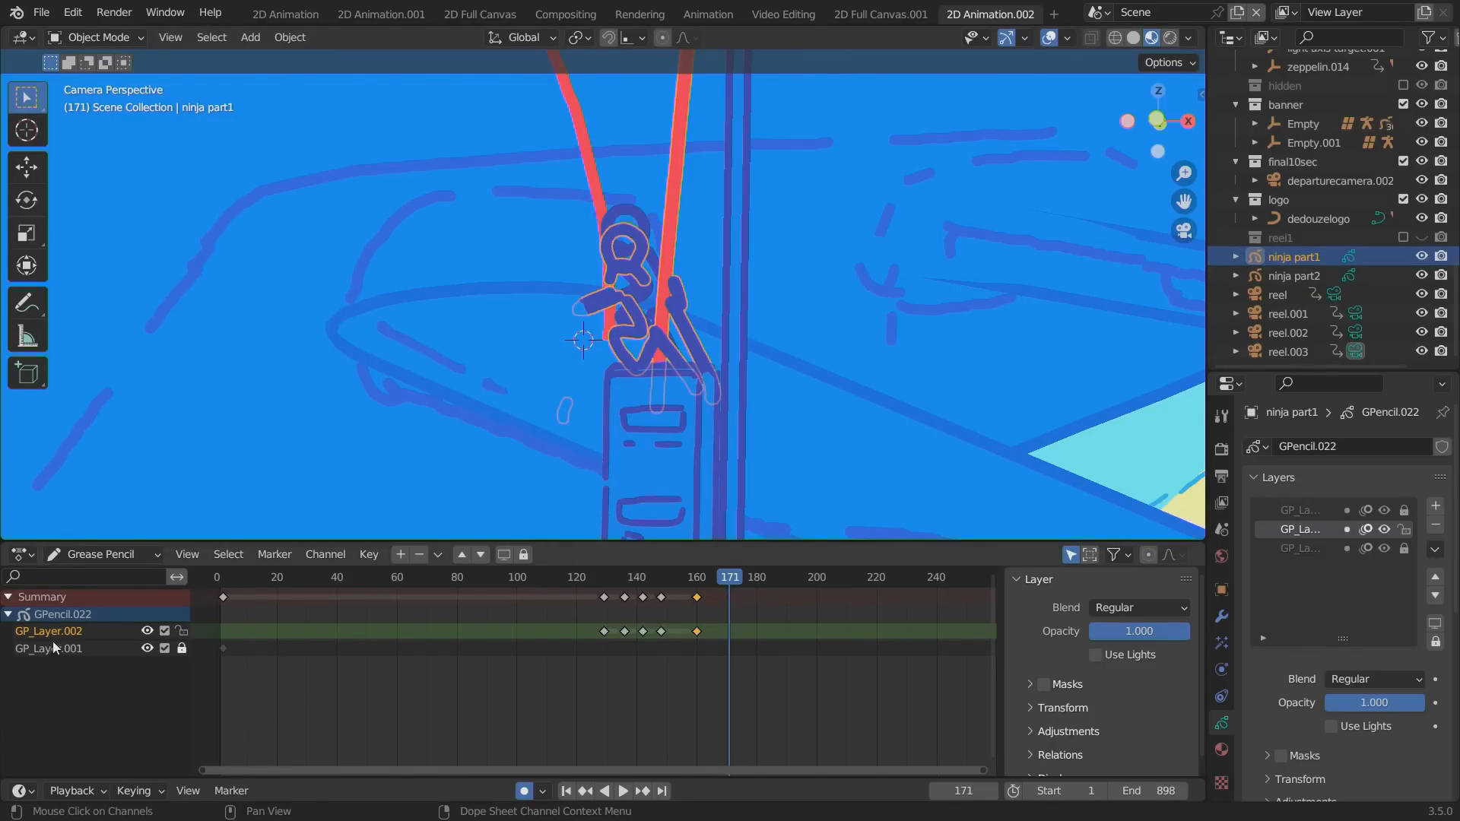
{"action": "left_click", "coordinate": [98, 37]}
{"action": "left_click", "coordinate": [85, 114]}
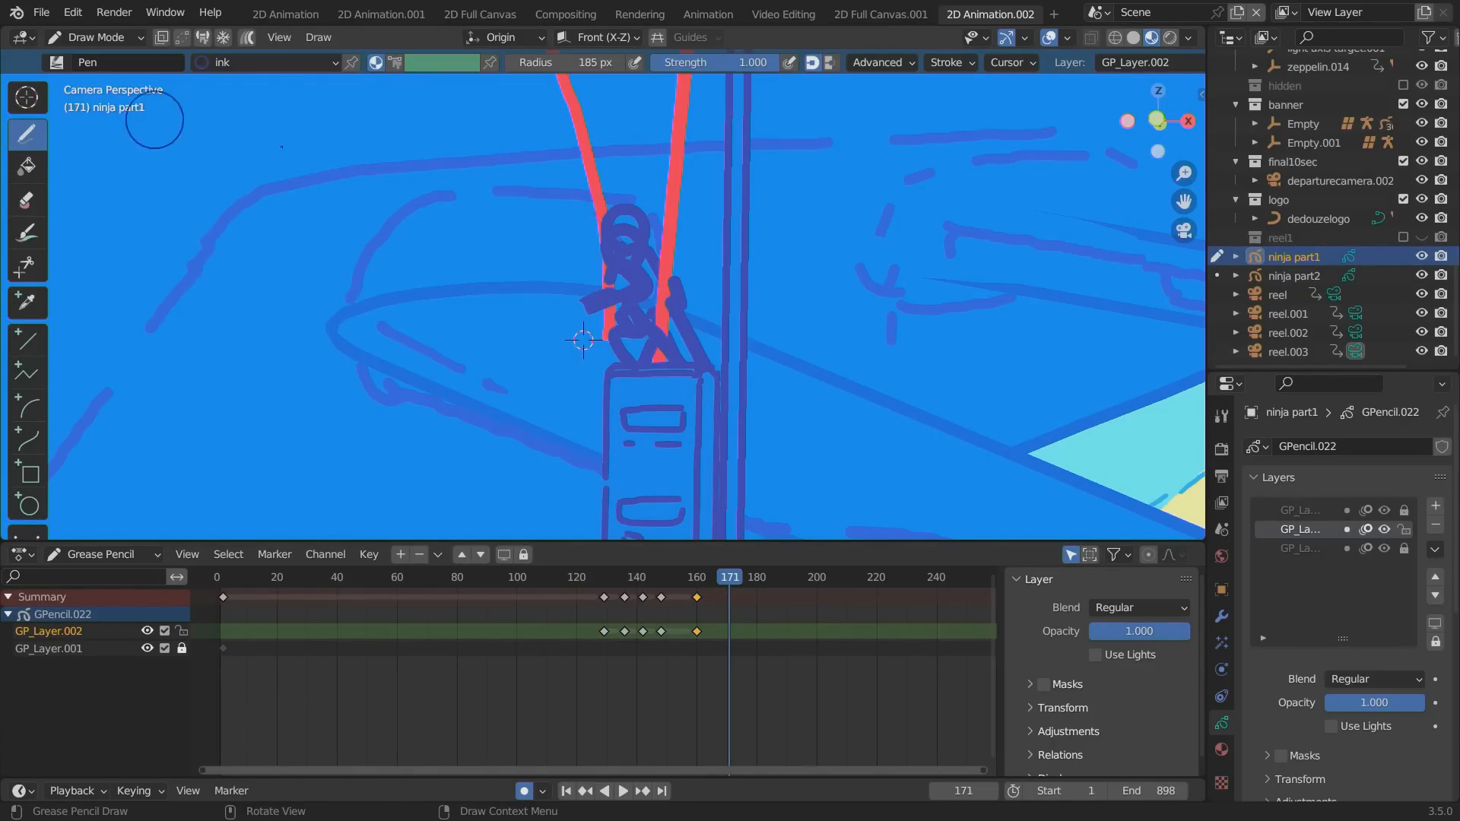
{"action": "left_click_drag", "start_coordinate": [715, 575], "coordinate": [727, 578]}
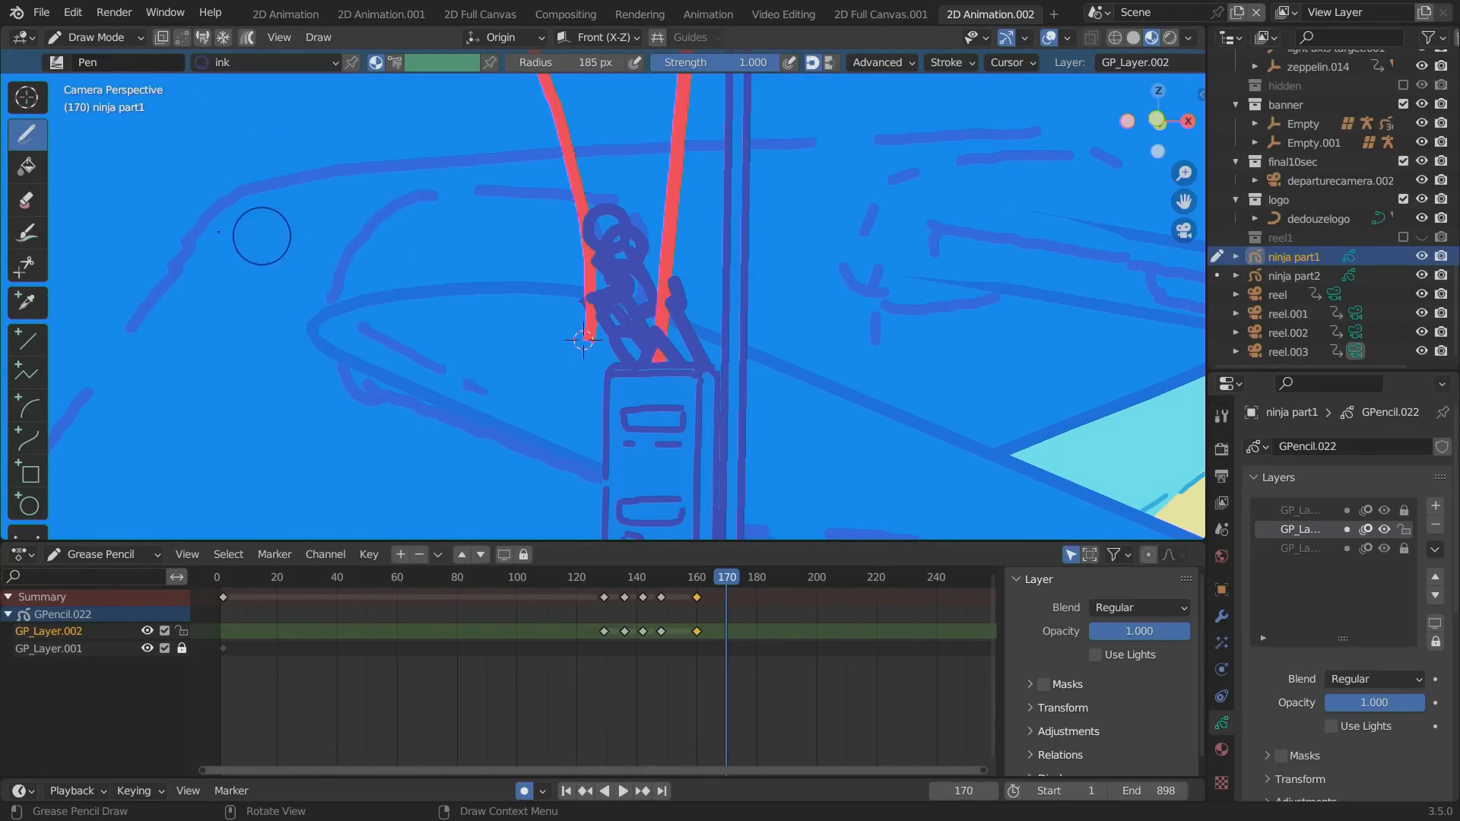
{"action": "key", "text": "i"}
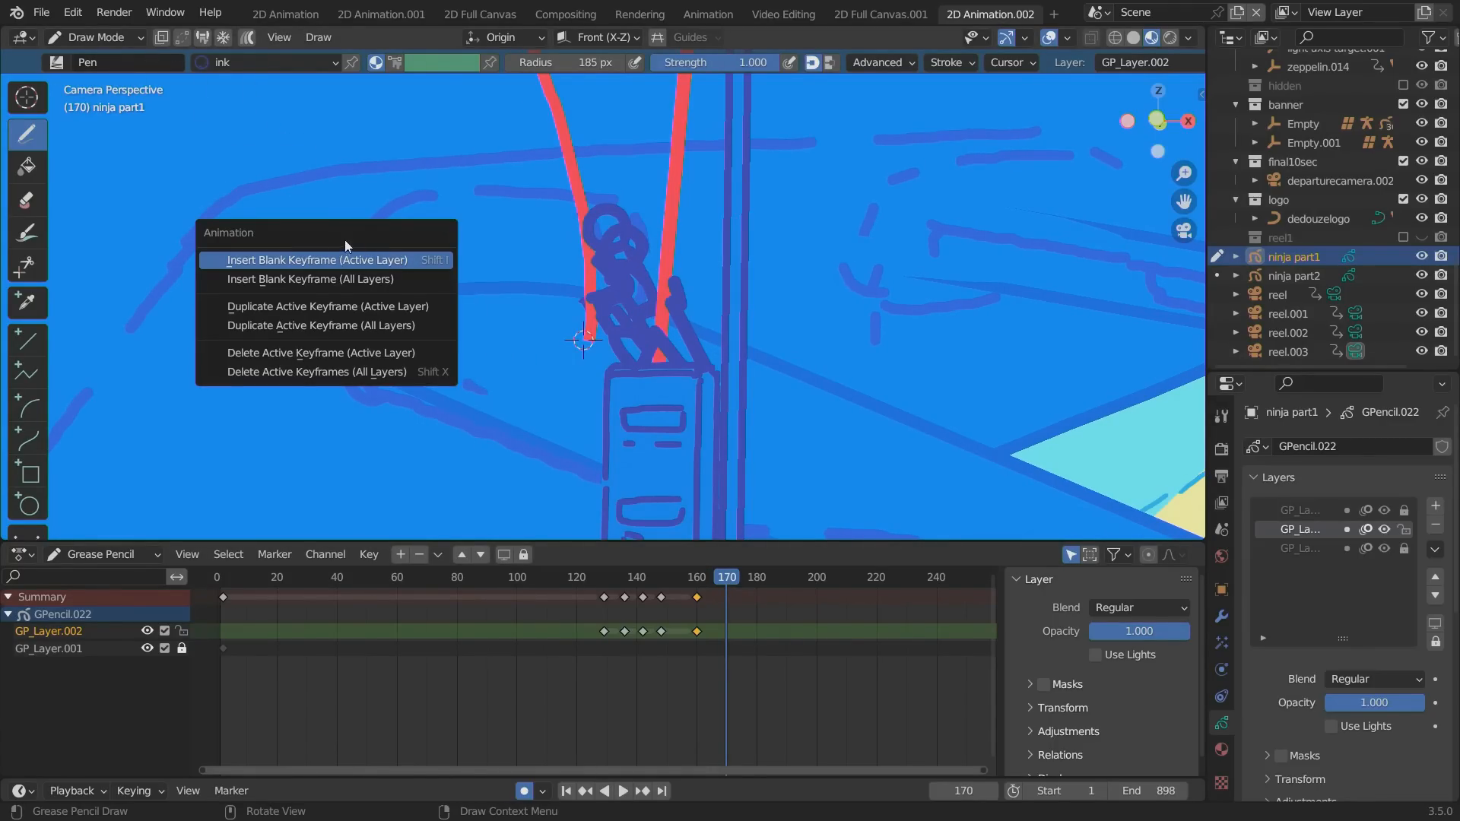
{"action": "left_click", "coordinate": [273, 260]}
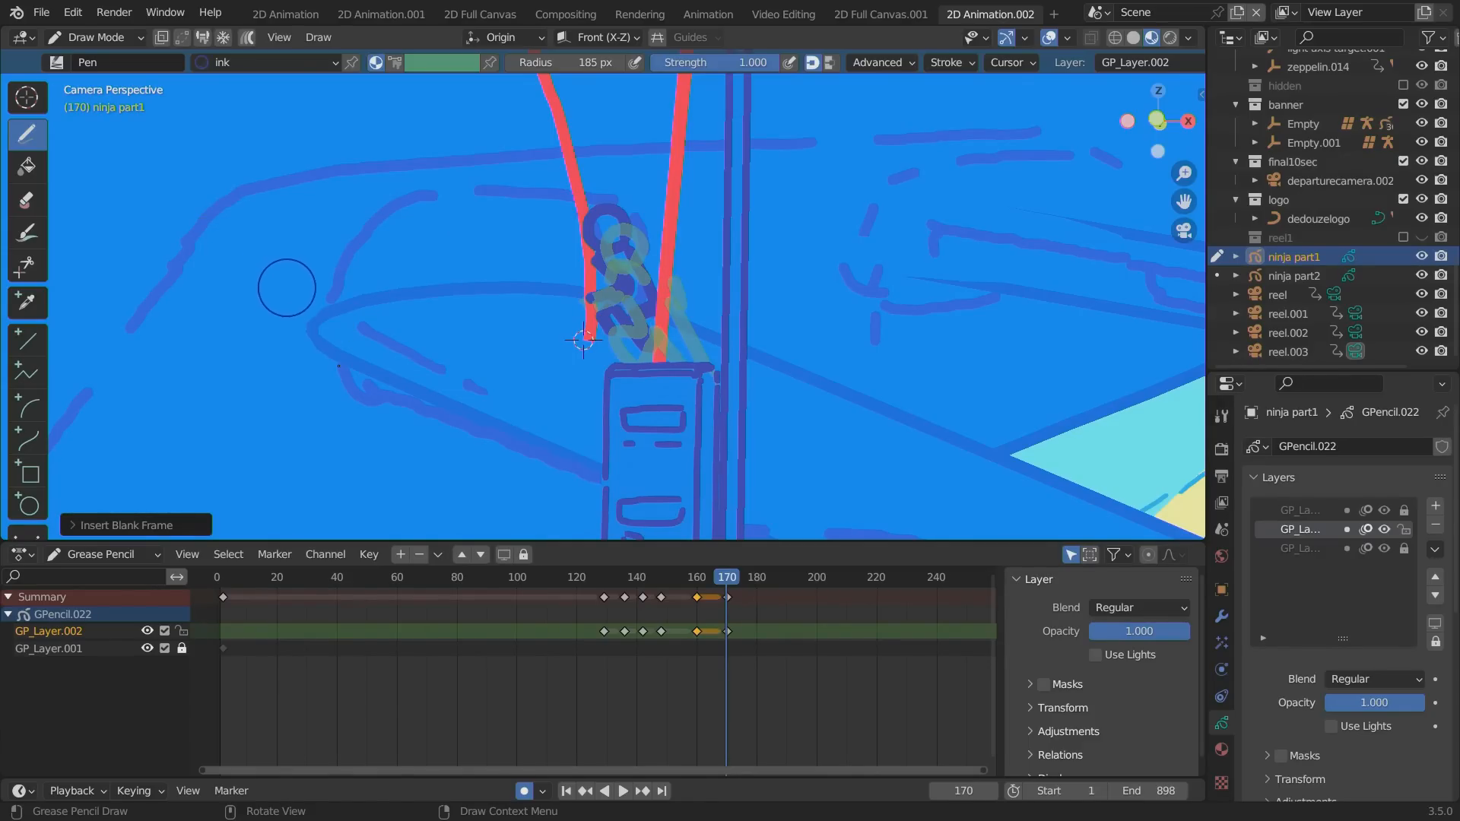
Return to Object Mode, select ninja part2 and enter Draw Mode on it.
{"action": "left_click", "coordinate": [93, 39]}
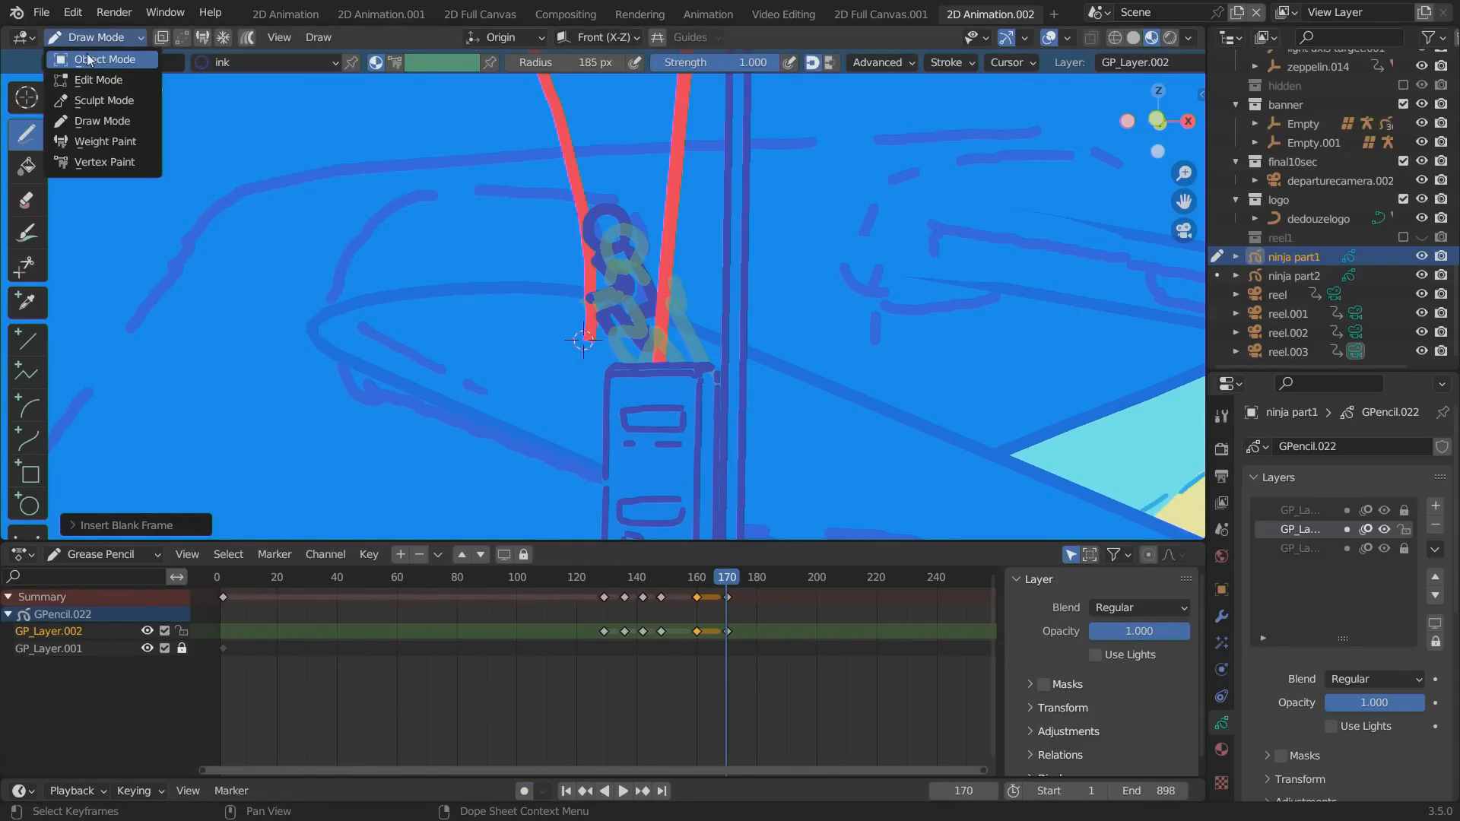
{"action": "left_click", "coordinate": [88, 57]}
{"action": "left_click", "coordinate": [591, 228]}
{"action": "left_click", "coordinate": [58, 36]}
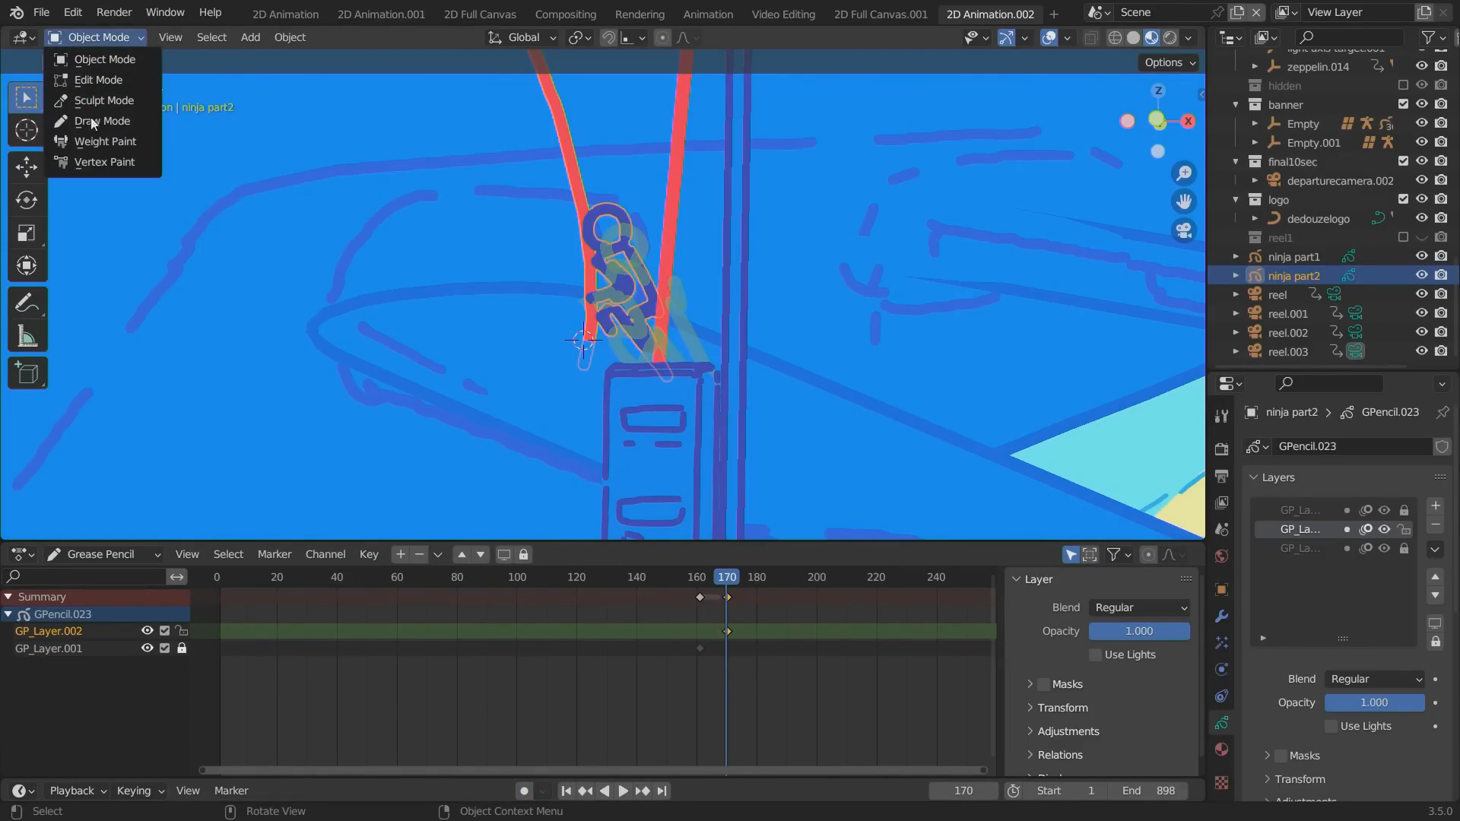
{"action": "left_click", "coordinate": [90, 117]}
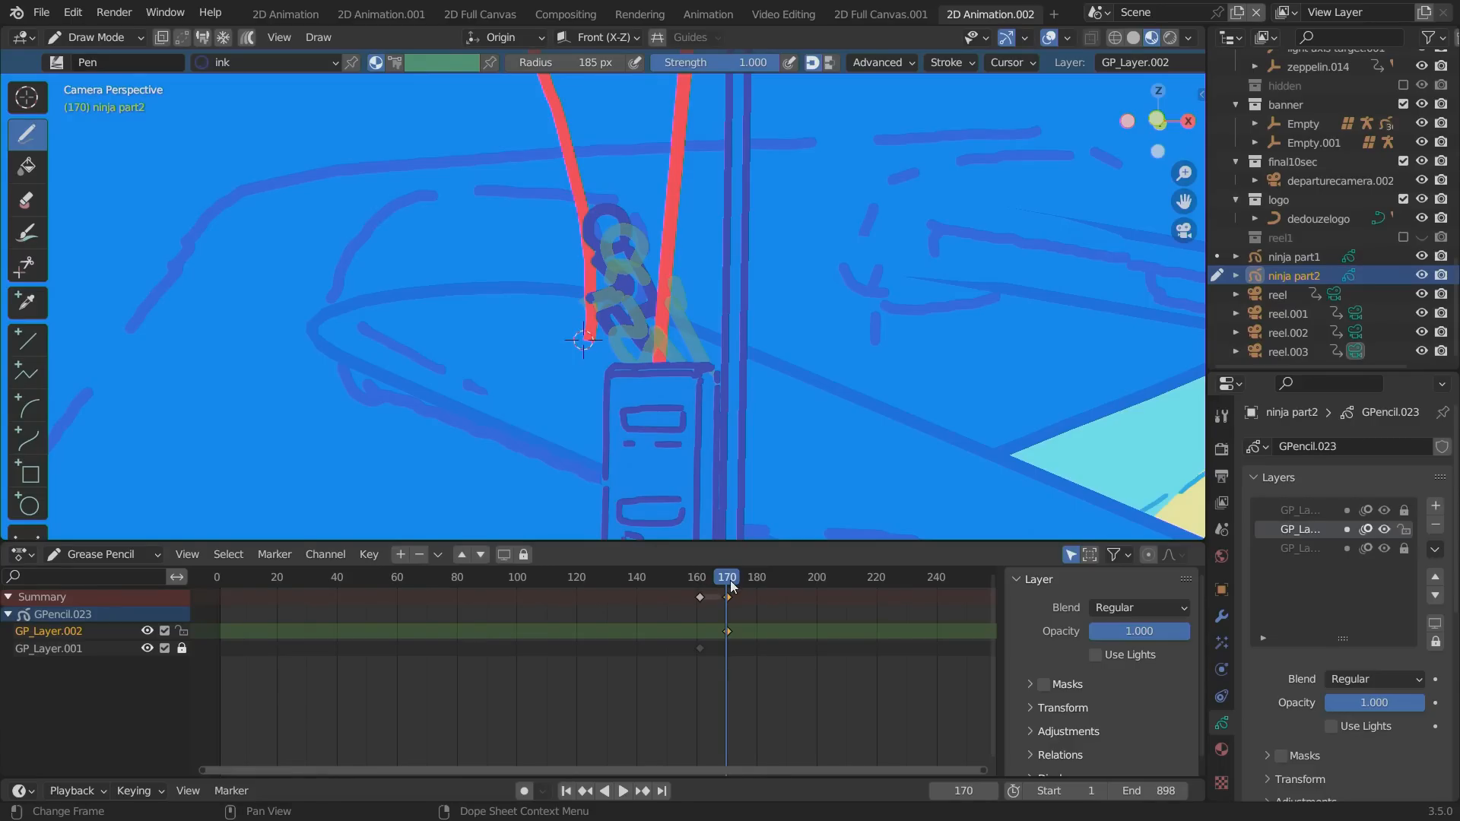
Scrub and play the animation around frames 160 to 187 to check the handover to ninja part2's crouching pose.
{"action": "left_click_drag", "start_coordinate": [730, 581], "coordinate": [759, 582]}
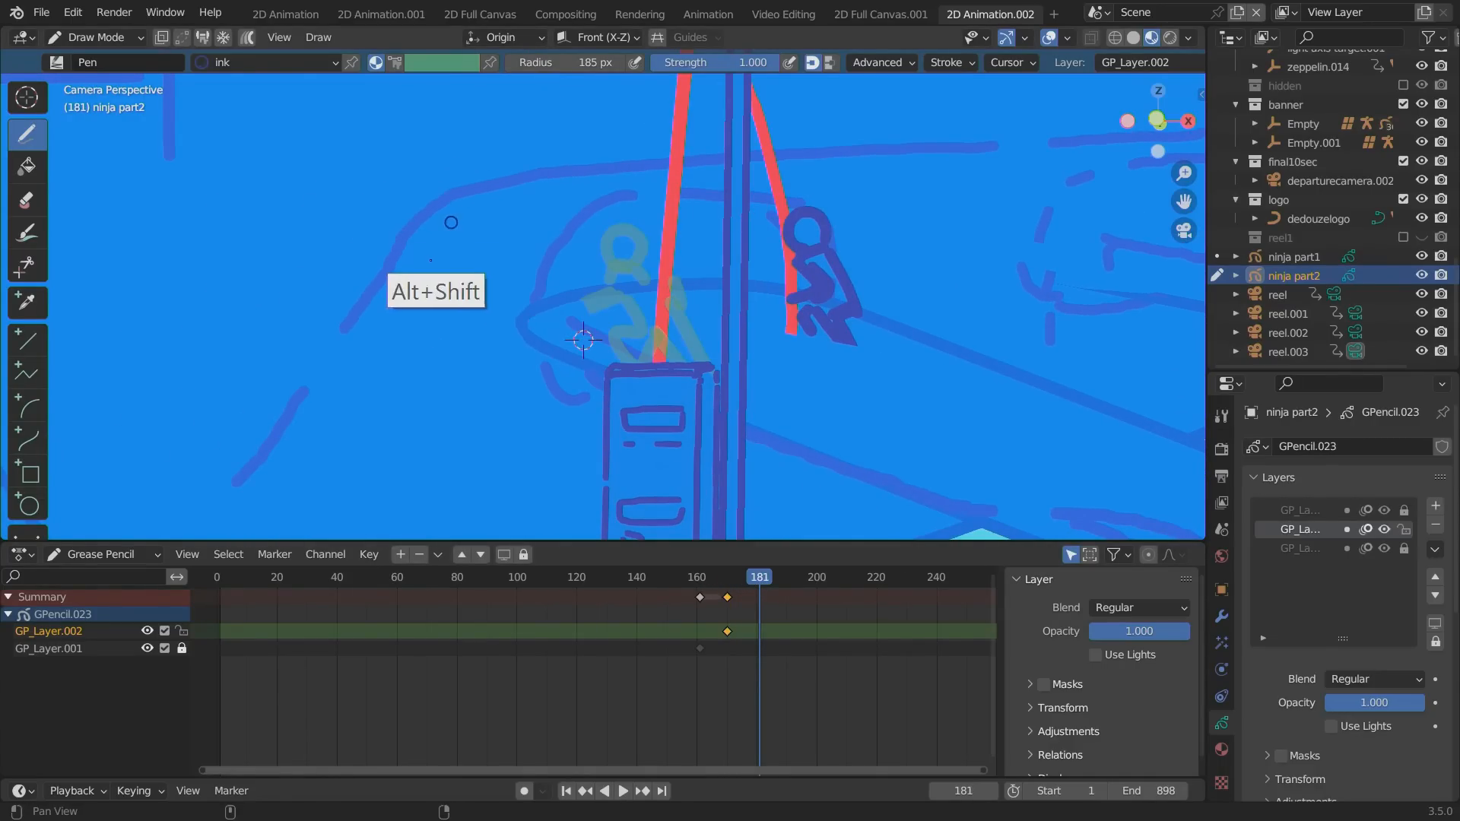
{"action": "left_click_drag", "start_coordinate": [430, 260], "coordinate": [266, 403], "text": "alt+shift"}
{"action": "left_click_drag", "start_coordinate": [264, 305], "coordinate": [319, 381], "text": "ctrl+alt"}
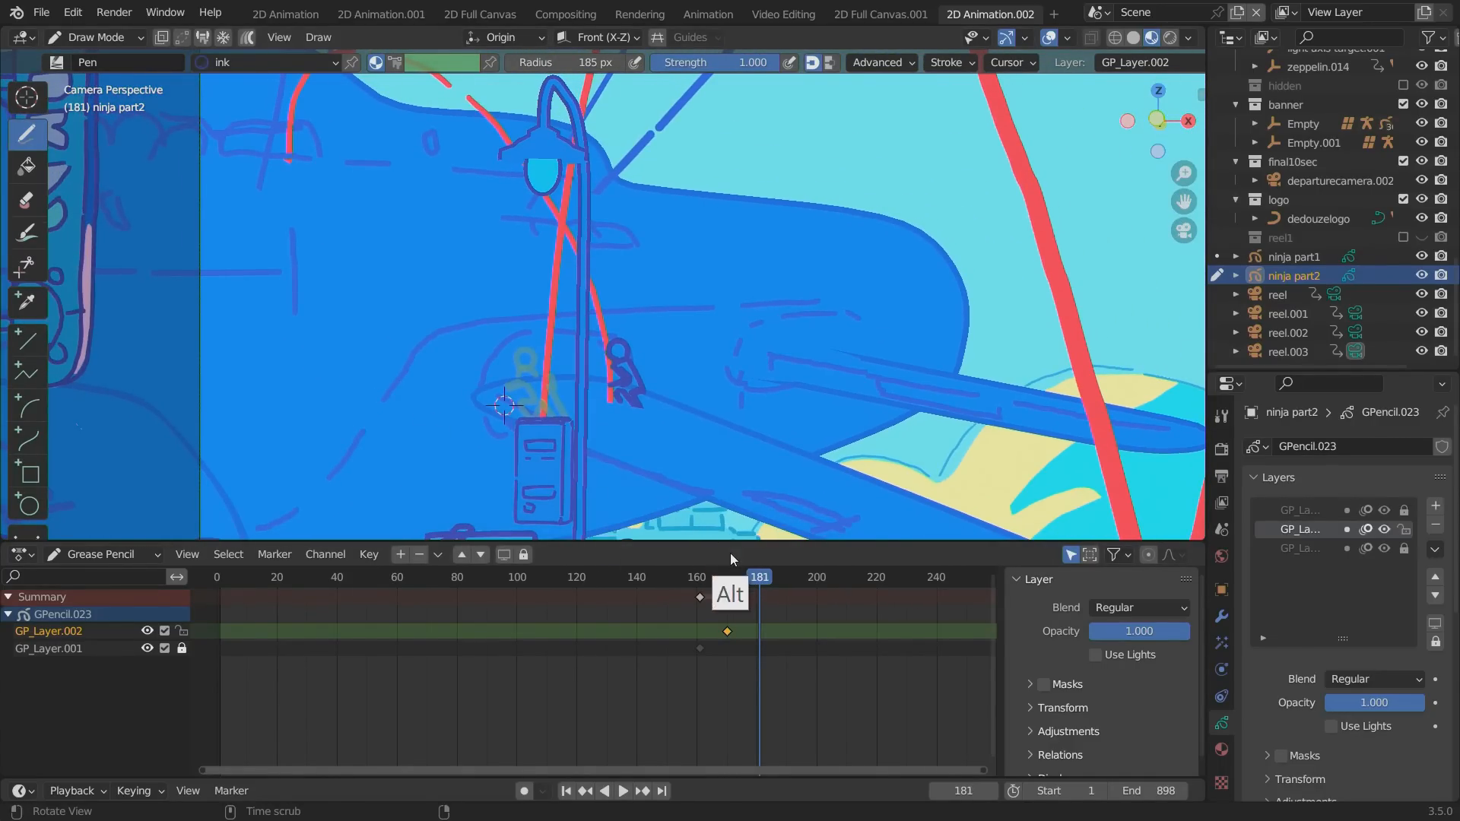
{"action": "left_click_drag", "start_coordinate": [749, 580], "coordinate": [700, 571]}
{"action": "key", "text": "space"}
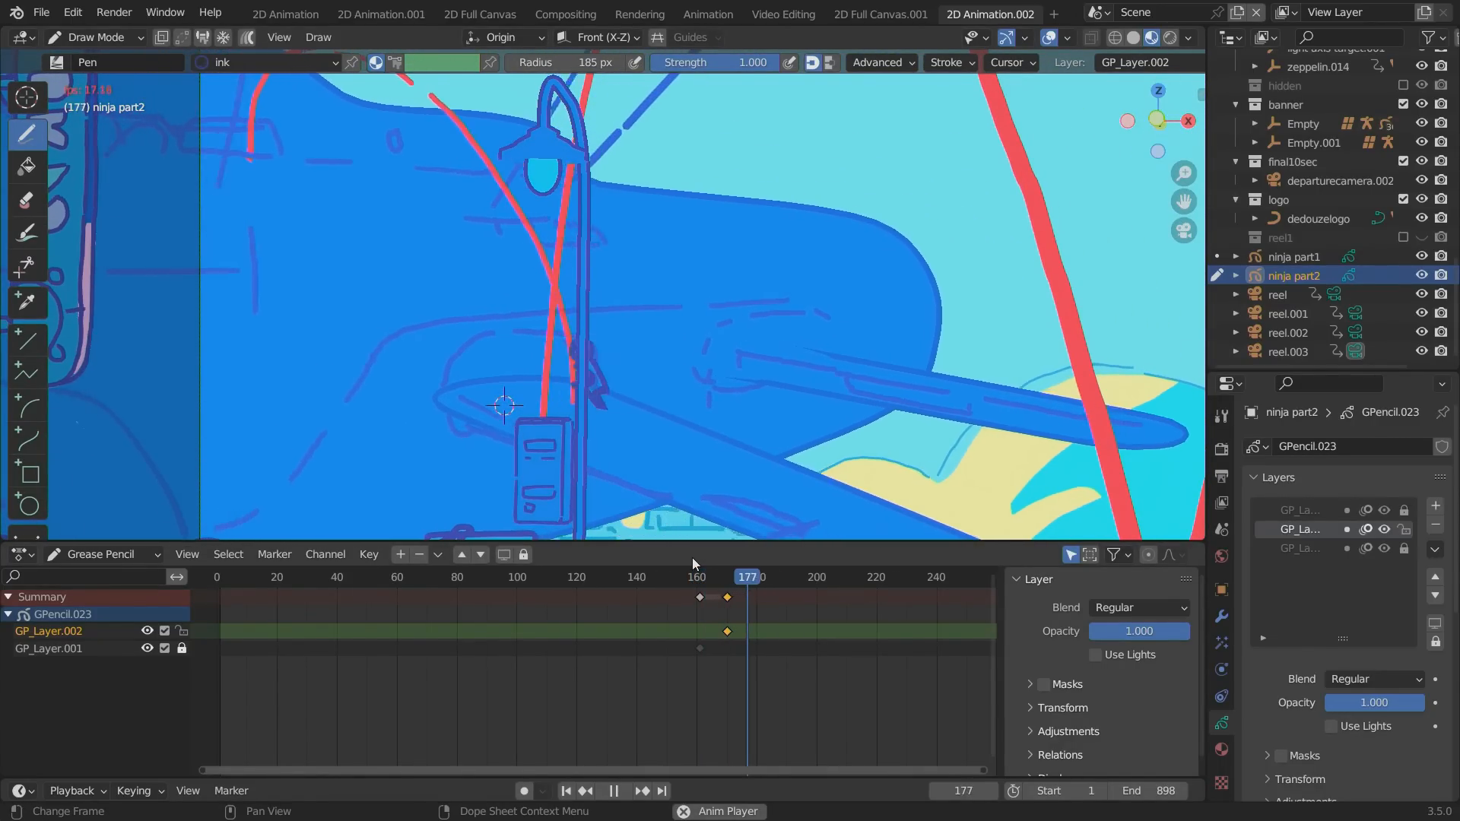
{"action": "key", "text": "space"}
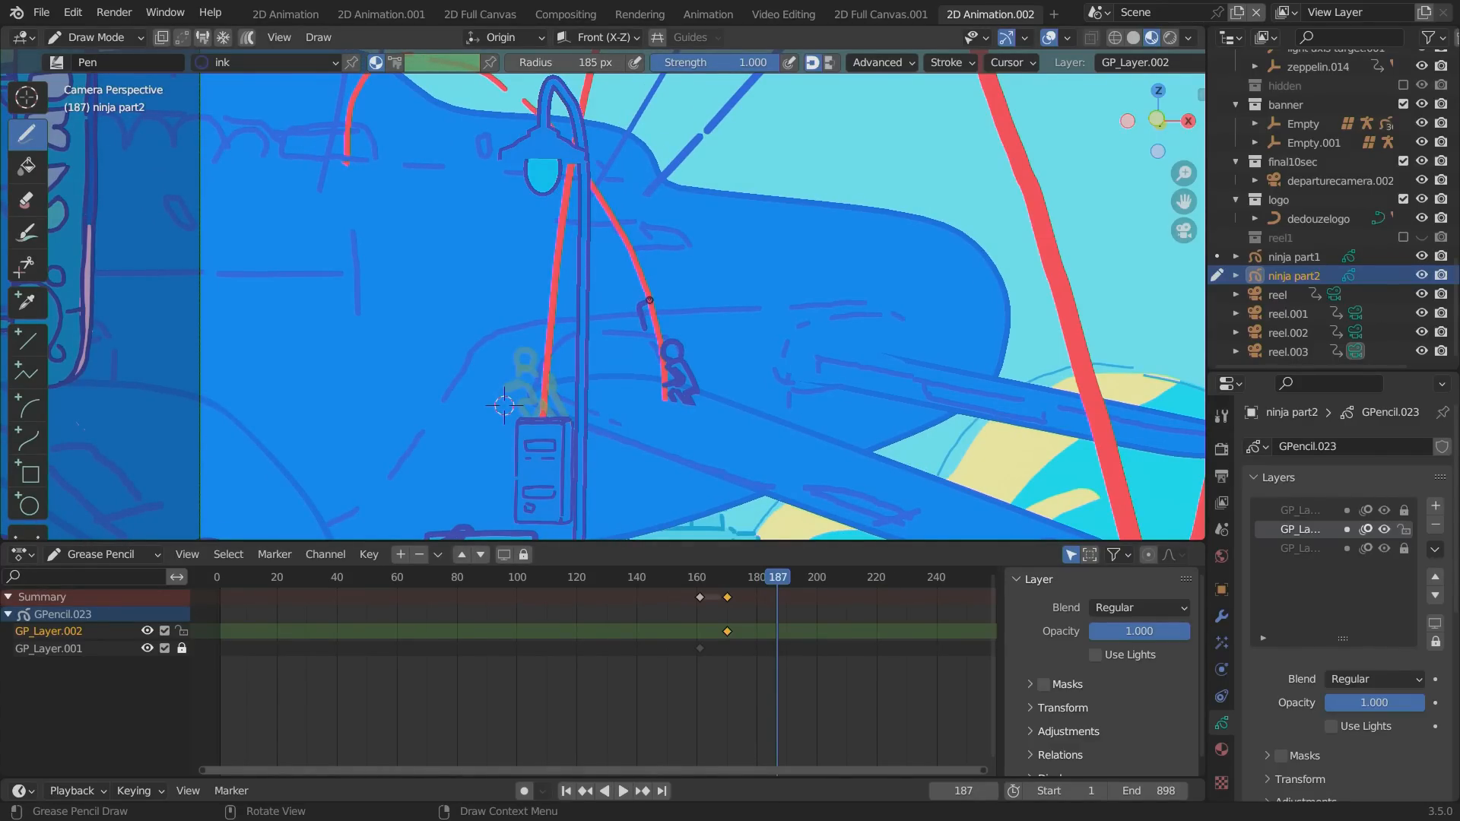
Enable Auto Keying and draw the ninja's stretched jumping pose along the lower part of the arc at frame 187.
{"action": "left_click_drag", "start_coordinate": [640, 305], "coordinate": [654, 356], "text": "ctrl"}
{"action": "left_click", "coordinate": [524, 790]}
{"action": "mouse_move", "coordinate": [642, 307]}
{"action": "left_mouse_down"}
{"action": "mouse_move", "coordinate": [649, 337]}
{"action": "mouse_move", "coordinate": [672, 319]}
{"action": "left_mouse_up"}
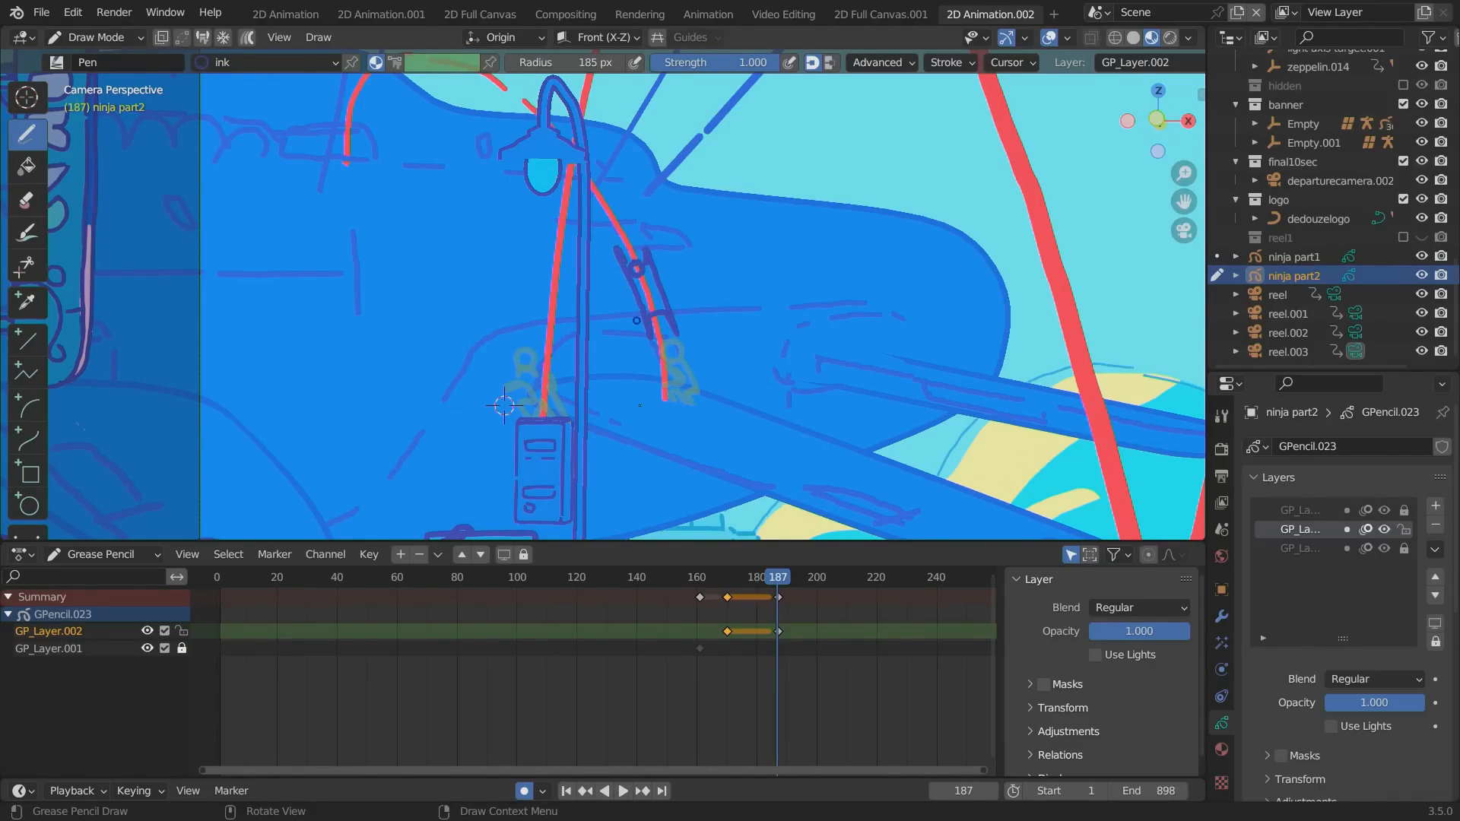
Advance to frame 207 and draw the ninja flying nearly horizontally at the top of the zeppelin arc.
{"action": "key", "text": "space"}
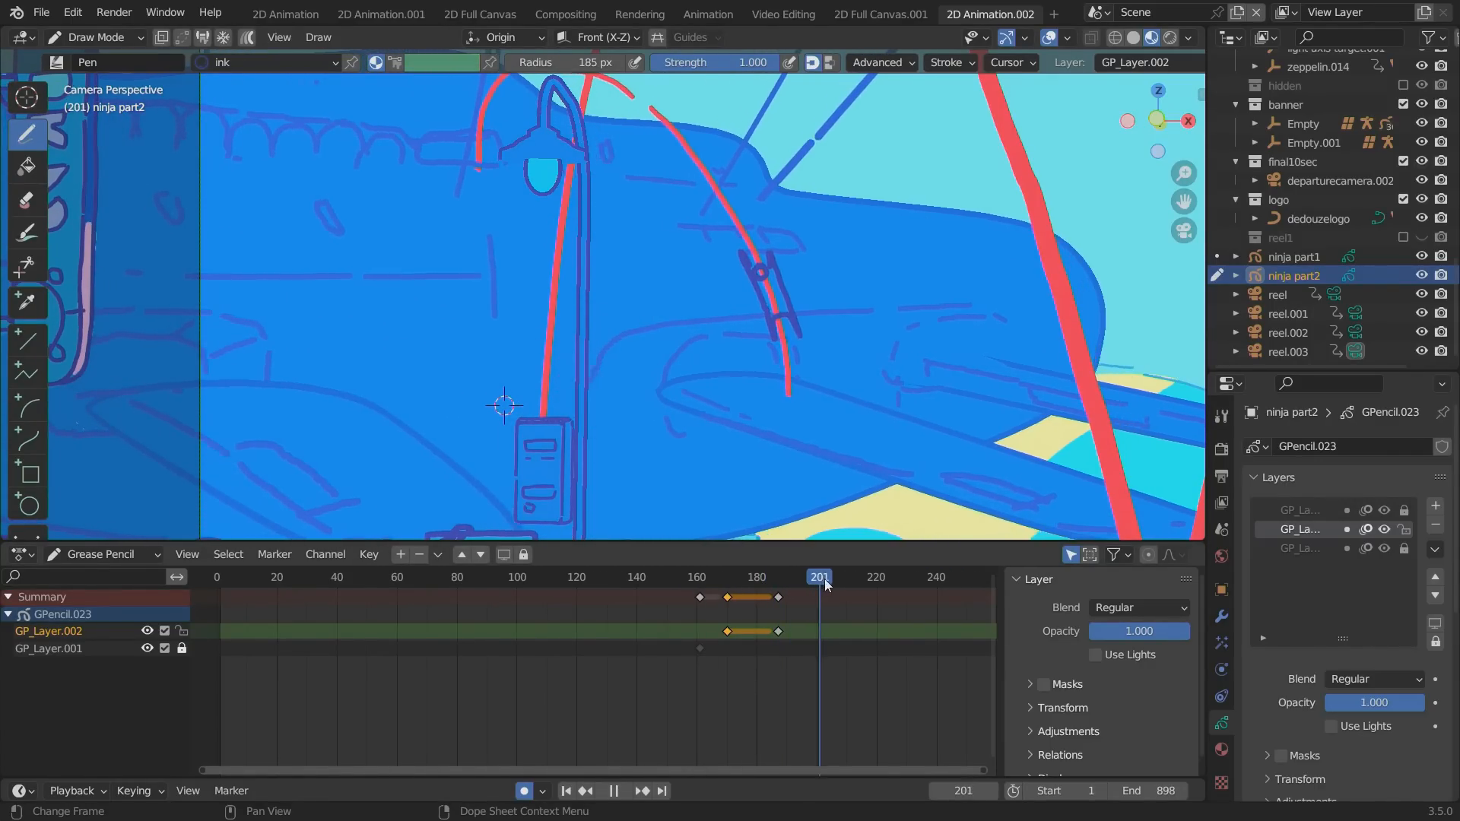
{"action": "key", "text": "space"}
{"action": "left_click_drag", "start_coordinate": [443, 260], "coordinate": [425, 379], "text": "alt+shift"}
{"action": "mouse_move", "coordinate": [691, 206]}
{"action": "left_mouse_down"}
{"action": "mouse_move", "coordinate": [662, 187]}
{"action": "mouse_move", "coordinate": [646, 200]}
{"action": "left_mouse_up"}
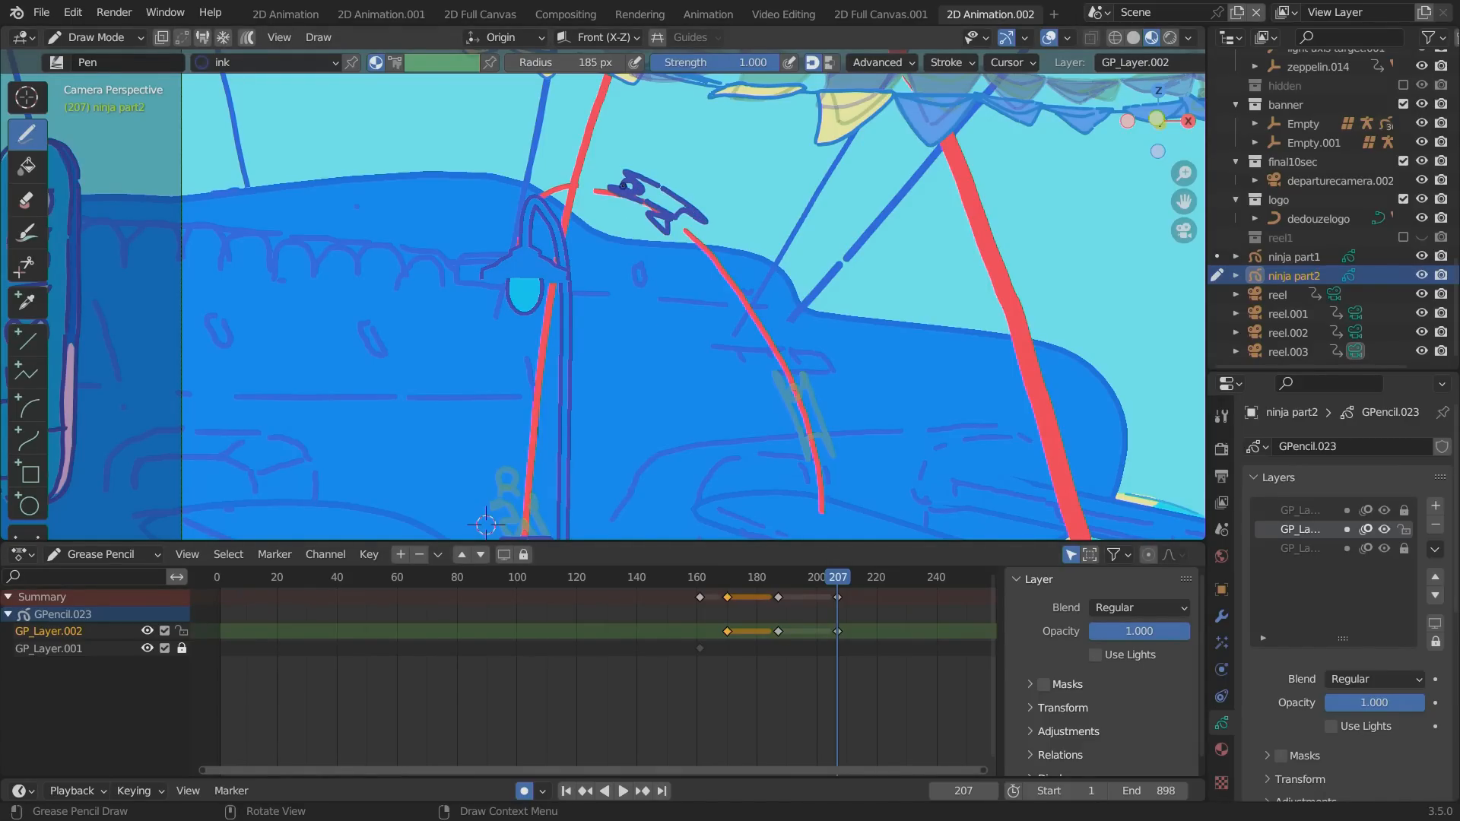
Draw the ninja's descending pose at the far end of the zeppelin arc on frame 228.
{"action": "left_click_drag", "start_coordinate": [808, 578], "coordinate": [900, 590]}
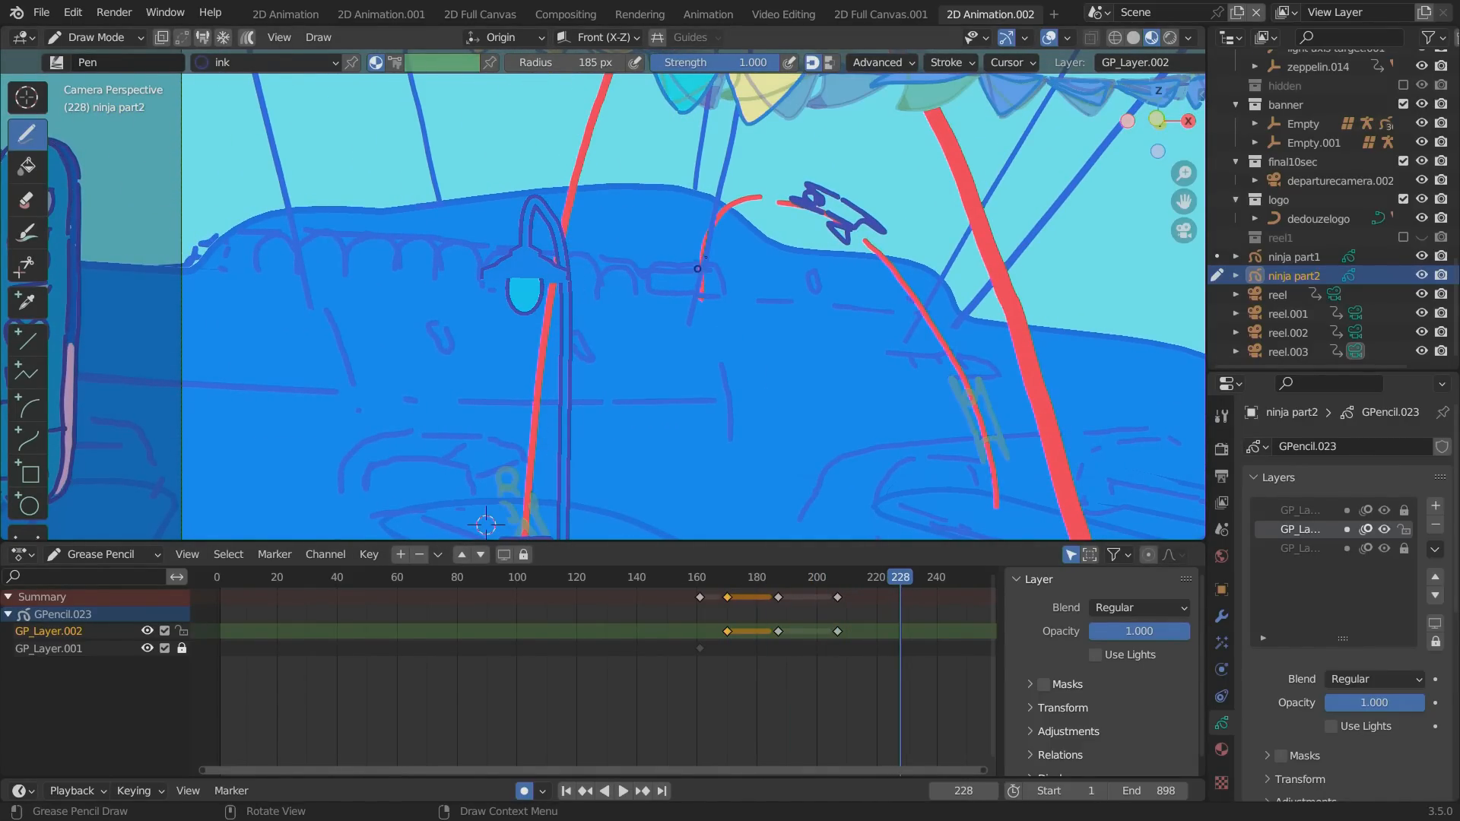
{"action": "left_click_drag", "start_coordinate": [711, 269], "coordinate": [705, 274]}
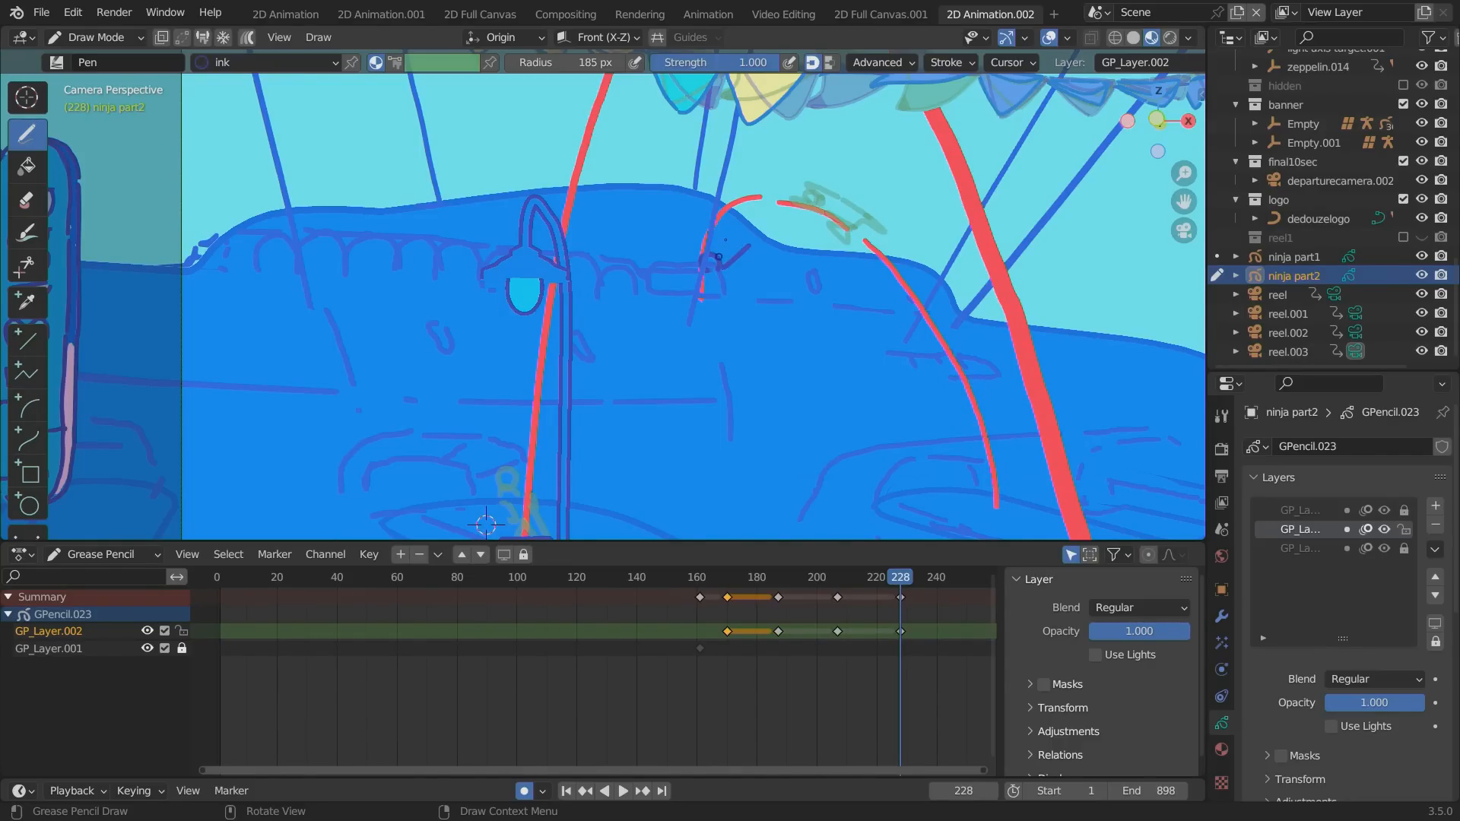
{"action": "left_click_drag", "start_coordinate": [767, 214], "coordinate": [707, 268]}
Check the descent by scrubbing, and draw short scattered marks around the arc's landing end at frame 248.
{"action": "left_click_drag", "start_coordinate": [863, 582], "coordinate": [898, 583]}
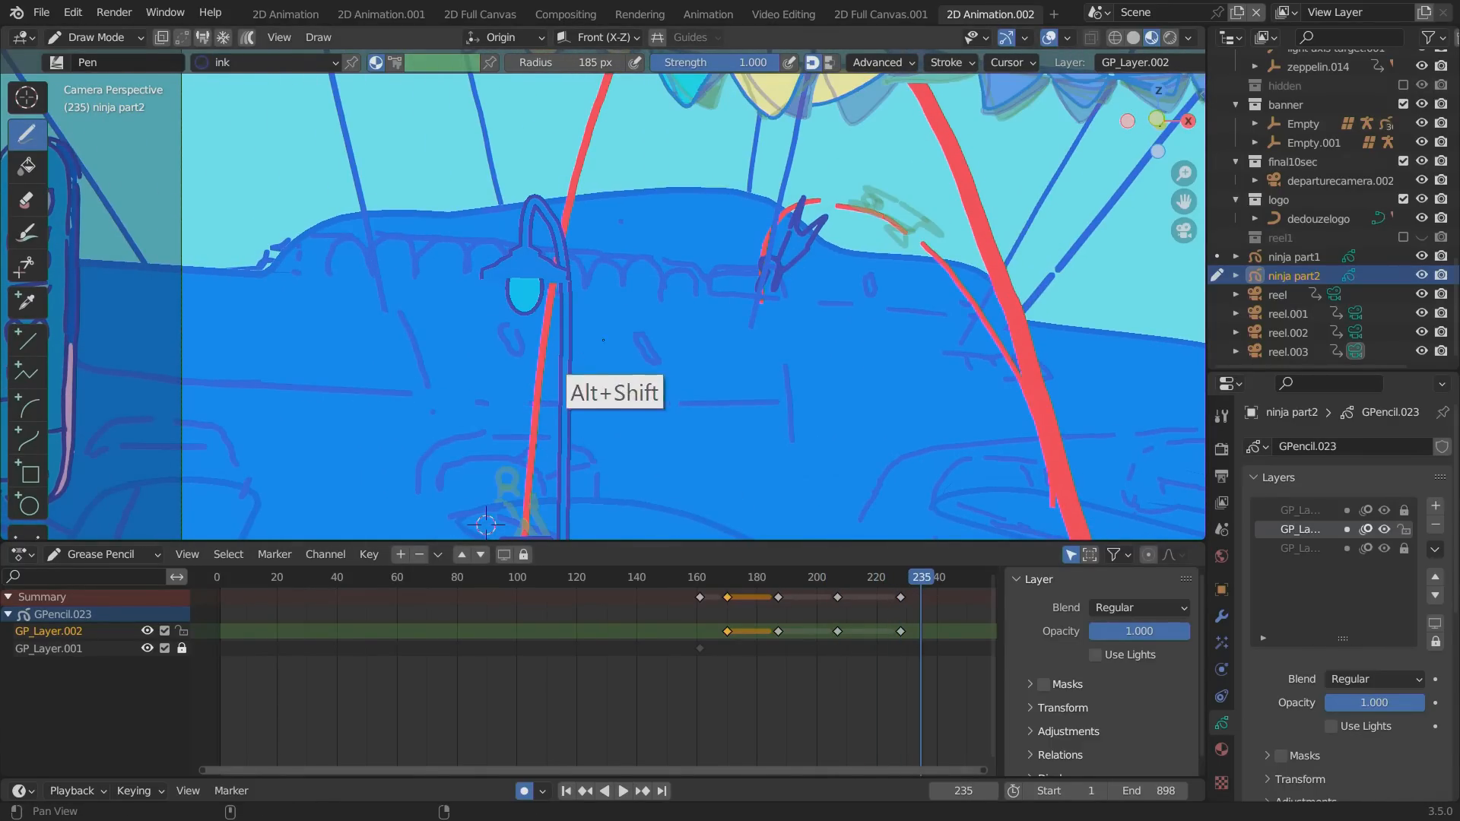
{"action": "left_click_drag", "start_coordinate": [574, 348], "coordinate": [389, 368], "text": "alt+shift"}
{"action": "left_click_drag", "start_coordinate": [830, 656], "coordinate": [707, 675], "text": "ctrl+alt"}
{"action": "left_click_drag", "start_coordinate": [767, 575], "coordinate": [868, 589]}
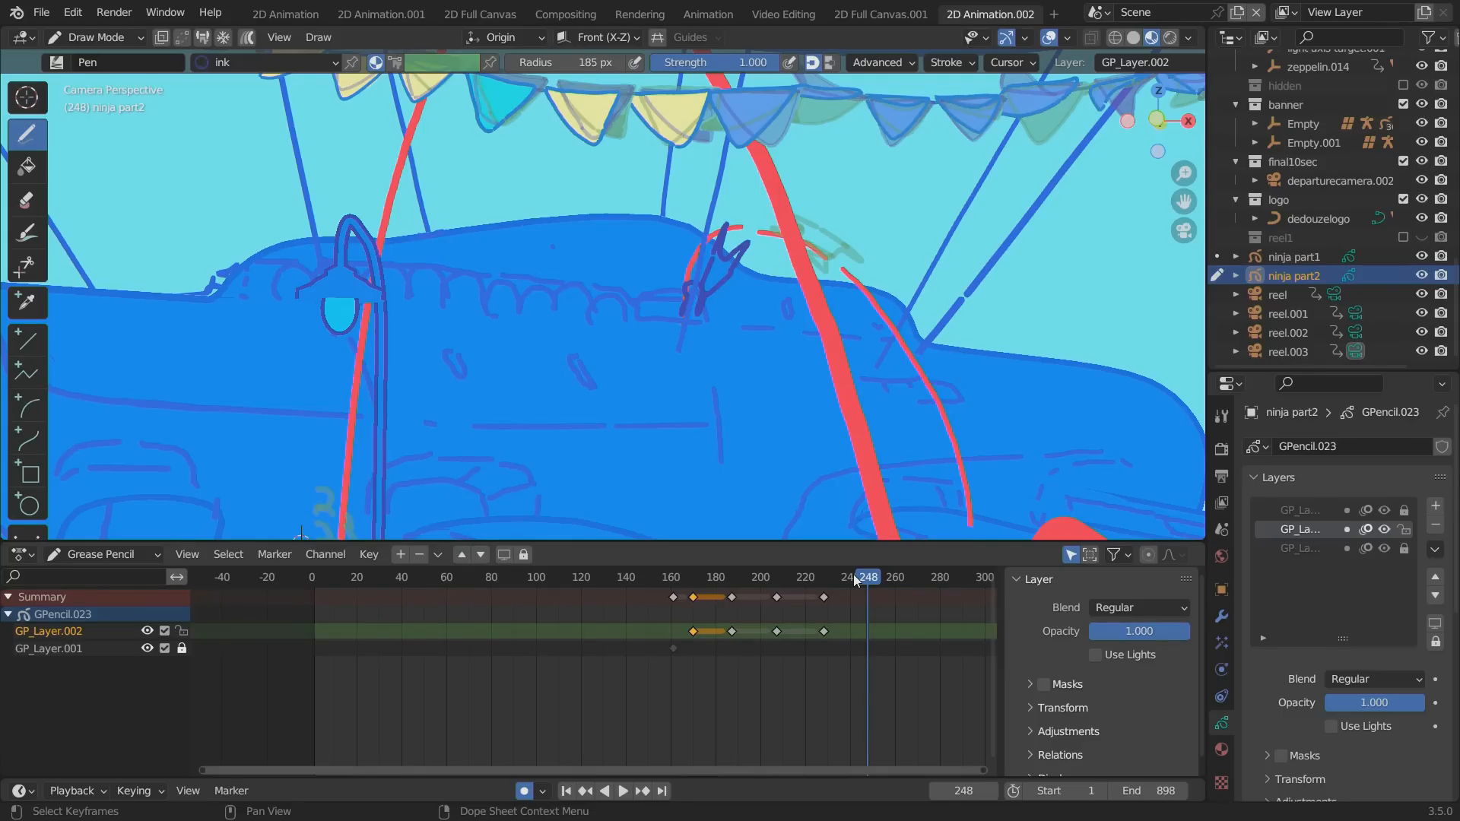
{"action": "mouse_move", "coordinate": [650, 298]}
{"action": "left_mouse_down"}
{"action": "mouse_move", "coordinate": [721, 287]}
{"action": "mouse_move", "coordinate": [751, 259]}
{"action": "left_mouse_up"}
{"action": "left_click_drag", "start_coordinate": [646, 226], "coordinate": [665, 256]}
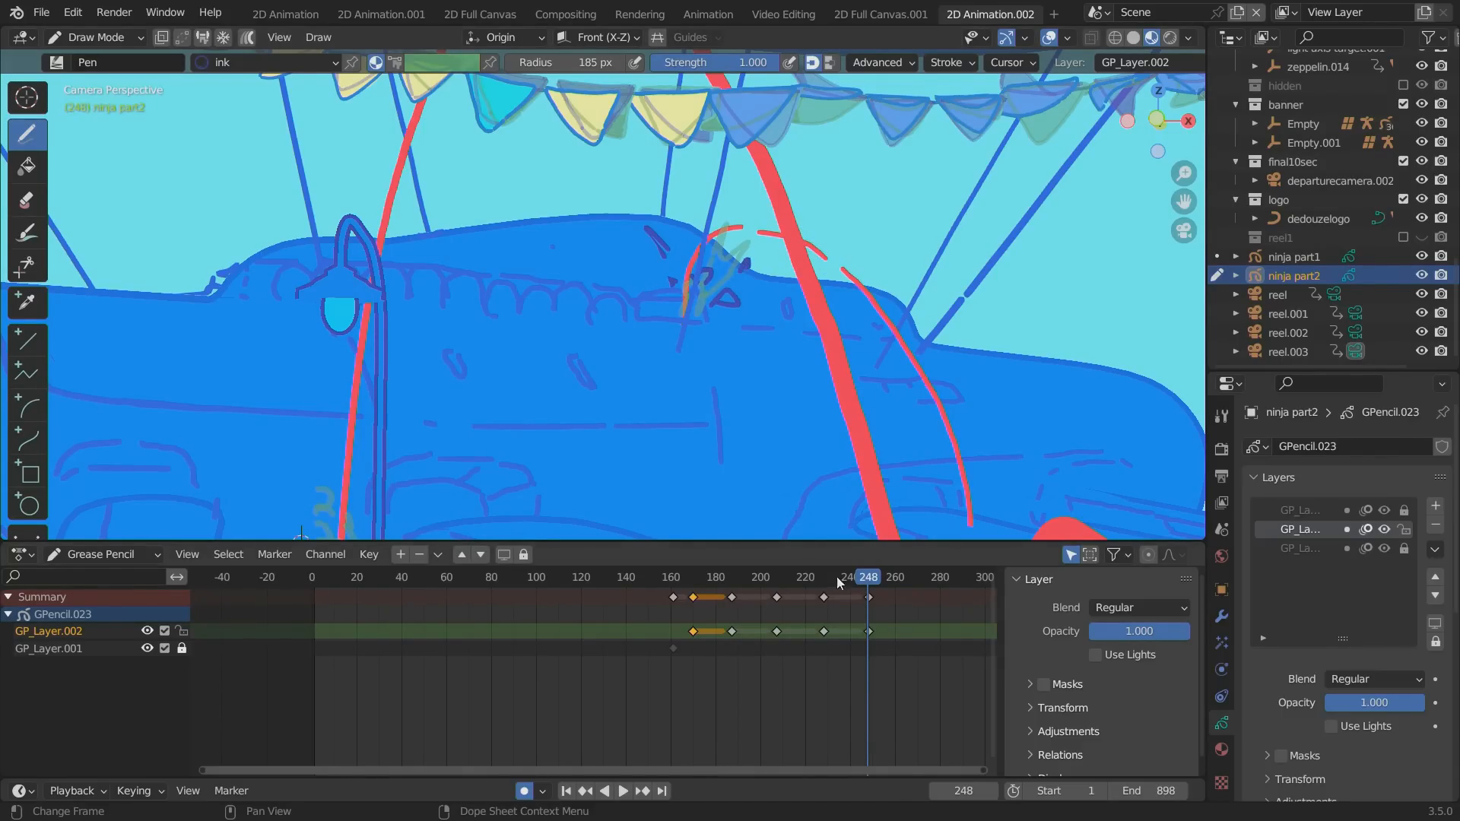
Draw tiny marks below the arc's landing end at frame 262, and insert a blank keyframe at frame 274.
{"action": "left_click_drag", "start_coordinate": [868, 586], "coordinate": [899, 586]}
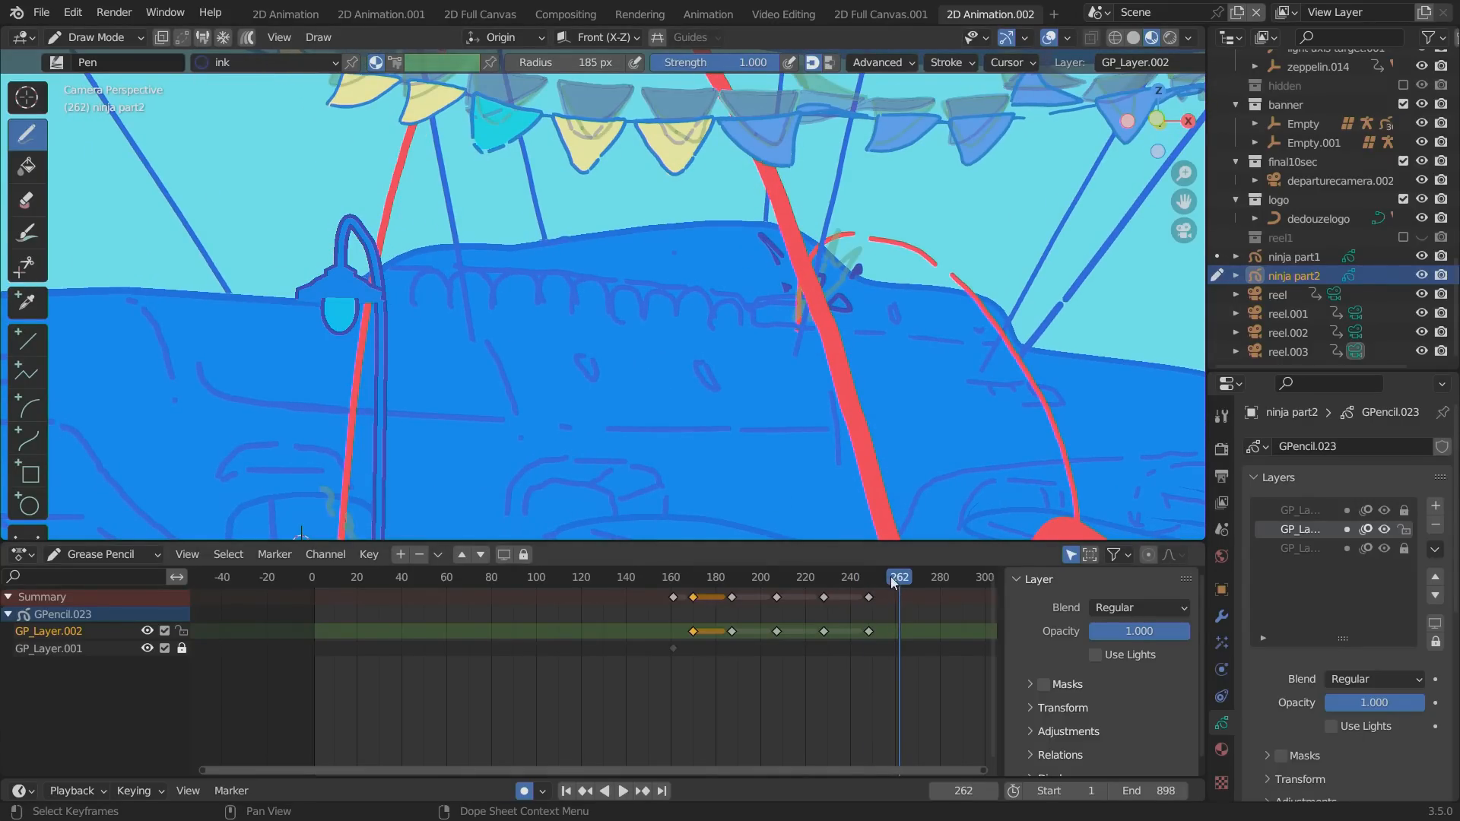
{"action": "left_click_drag", "start_coordinate": [839, 343], "coordinate": [842, 344]}
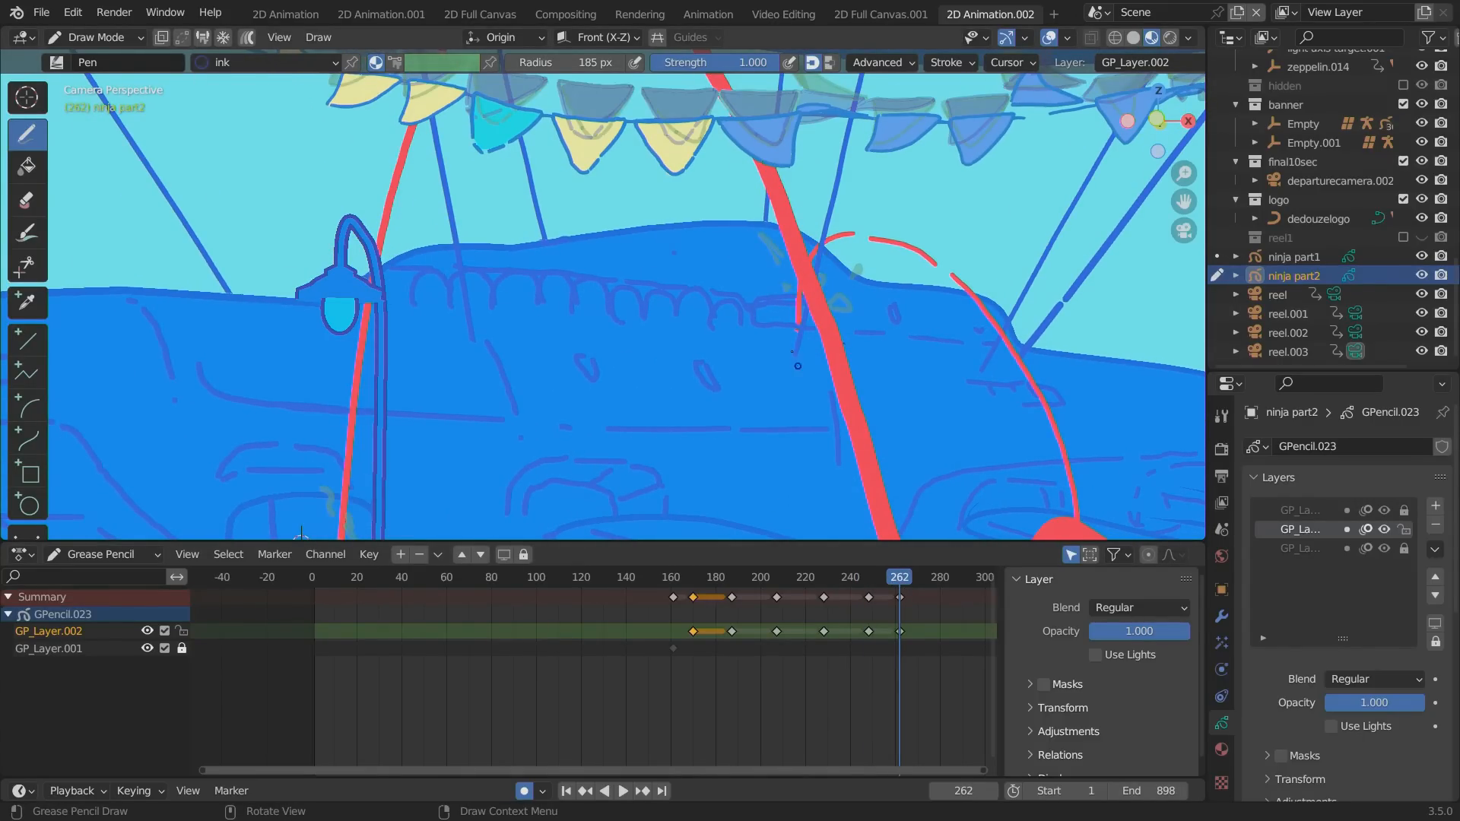
{"action": "key", "text": "space"}
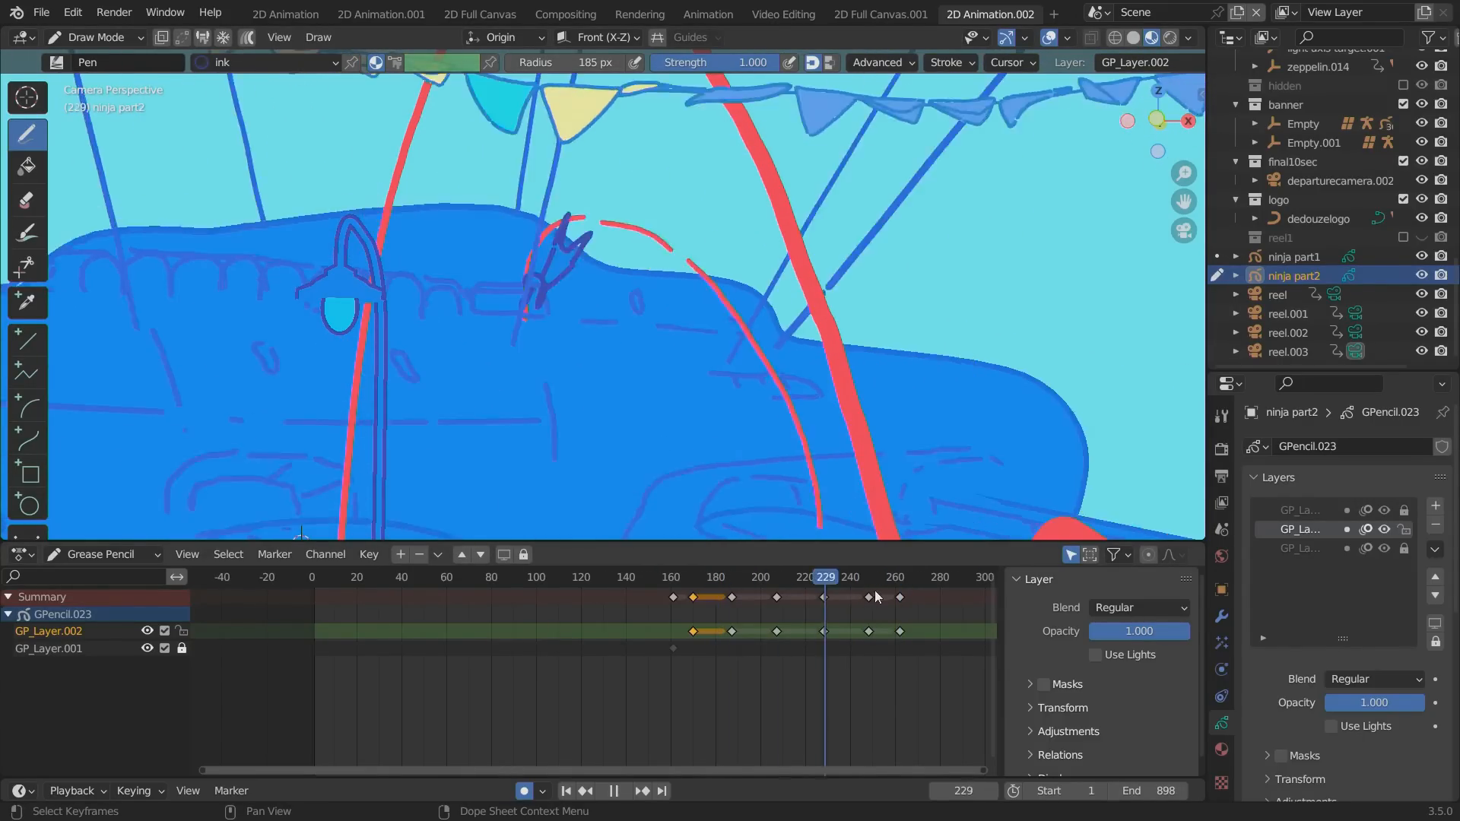
{"action": "key", "text": "space"}
{"action": "key", "text": "i"}
{"action": "left_click", "coordinate": [559, 346]}
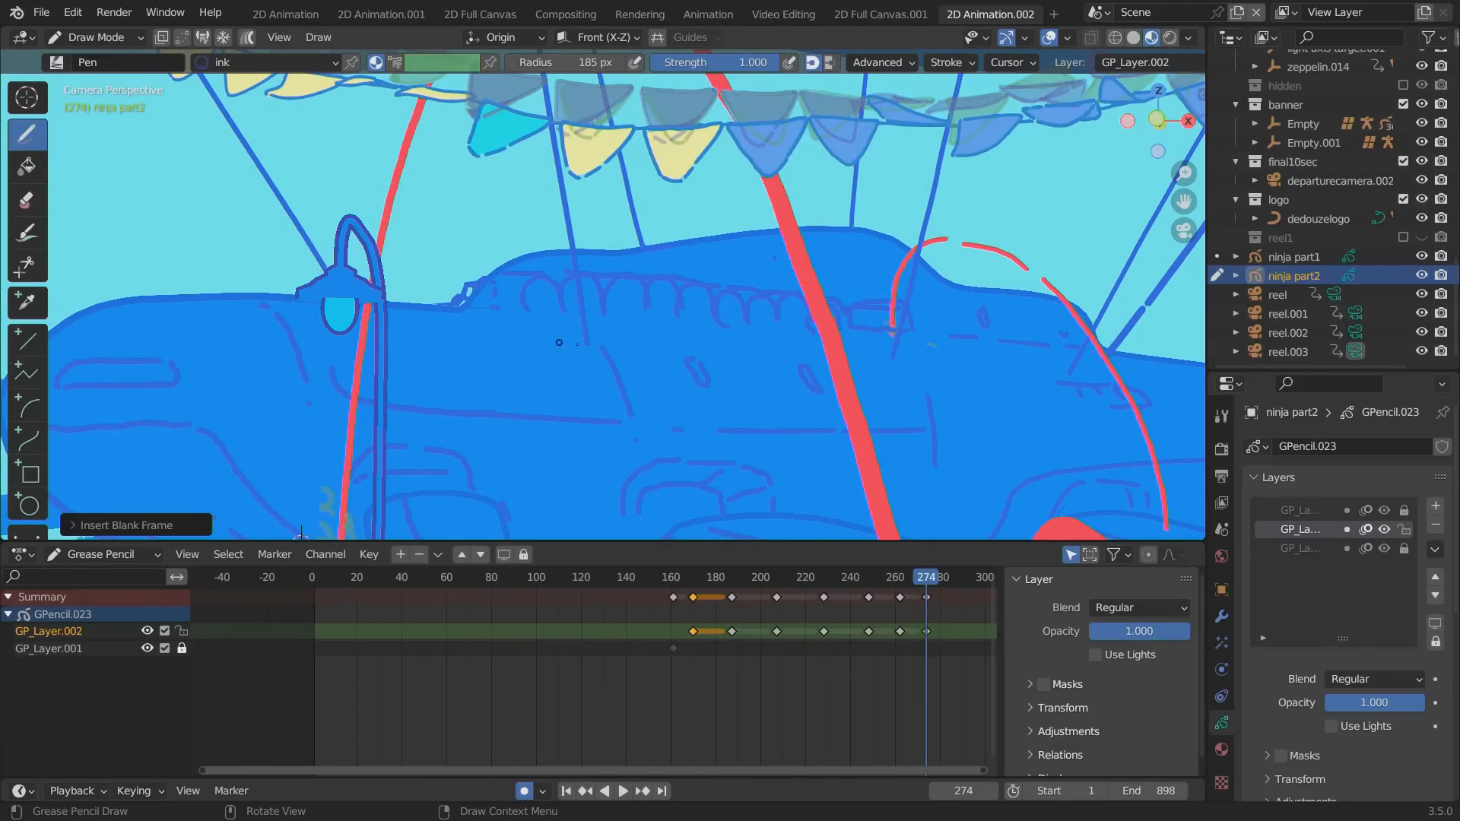
Play back the drawn ninja jump sequence in a maximized viewport to check its timing.
{"action": "key", "text": "space"}
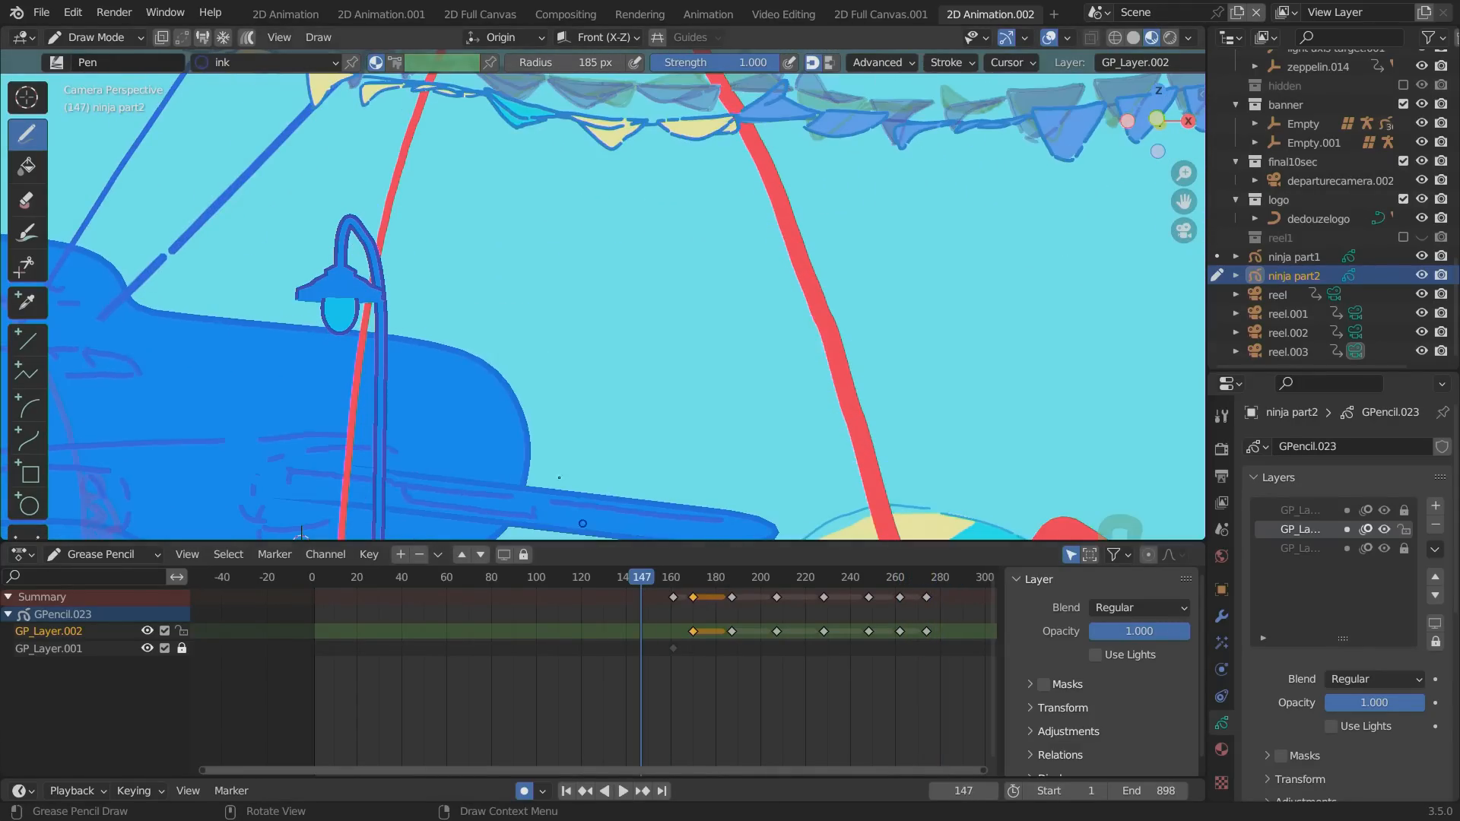
{"action": "key", "text": "ctrl+space"}
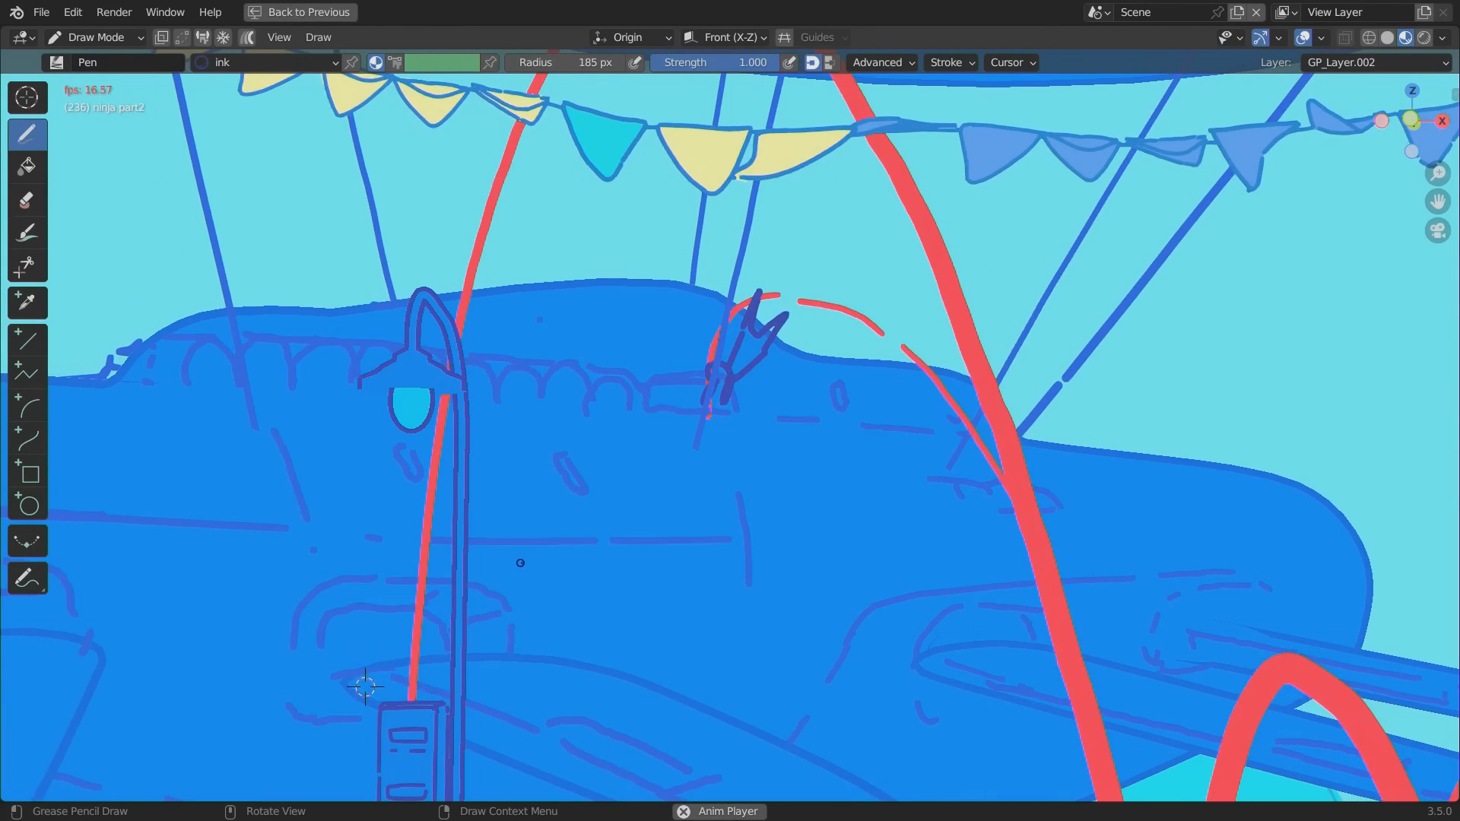
{"action": "key", "text": "ctrl+space"}
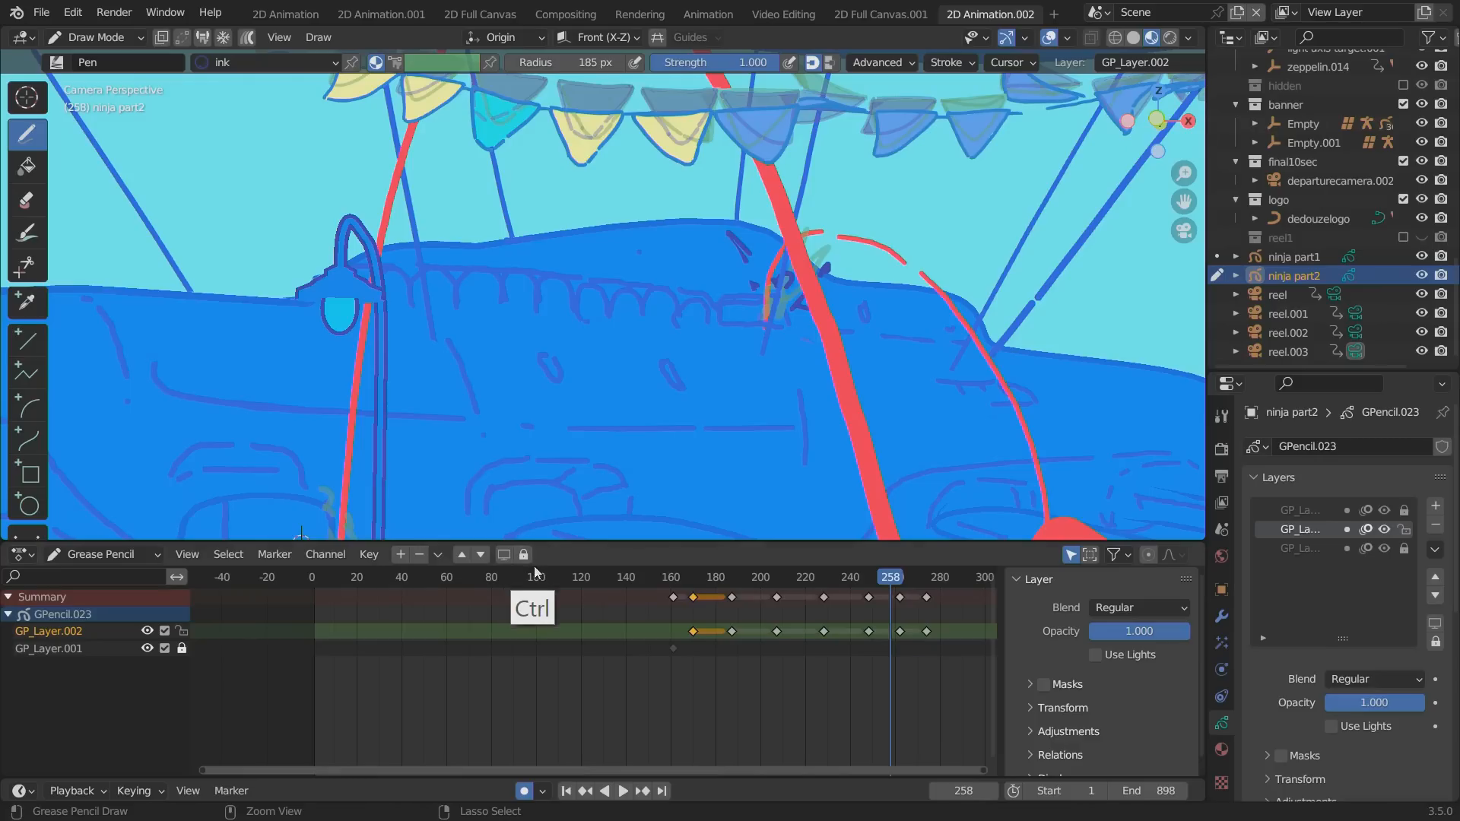
Select the ninja part2 keyframes after frame 170 and scale them toward frame 160 to speed up the jump.
{"action": "mouse_move", "coordinate": [696, 577]}
{"action": "left_mouse_down"}
{"action": "mouse_move", "coordinate": [669, 587]}
{"action": "mouse_move", "coordinate": [681, 590]}
{"action": "left_mouse_up"}
{"action": "mouse_move", "coordinate": [965, 663]}
{"action": "left_mouse_down"}
{"action": "mouse_move", "coordinate": [706, 573]}
{"action": "mouse_move", "coordinate": [672, 587]}
{"action": "left_mouse_up"}
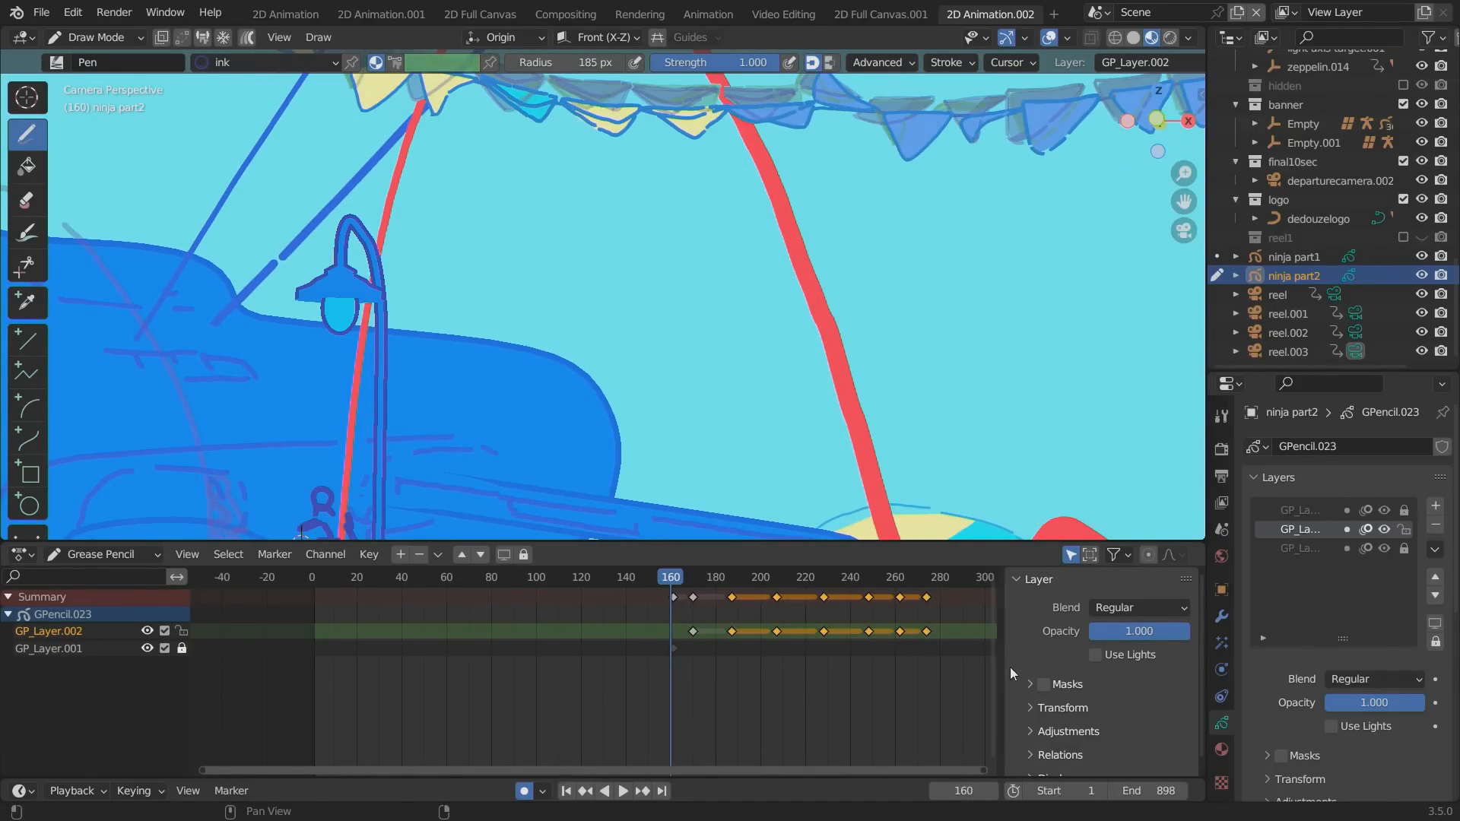
{"action": "key", "text": "s"}
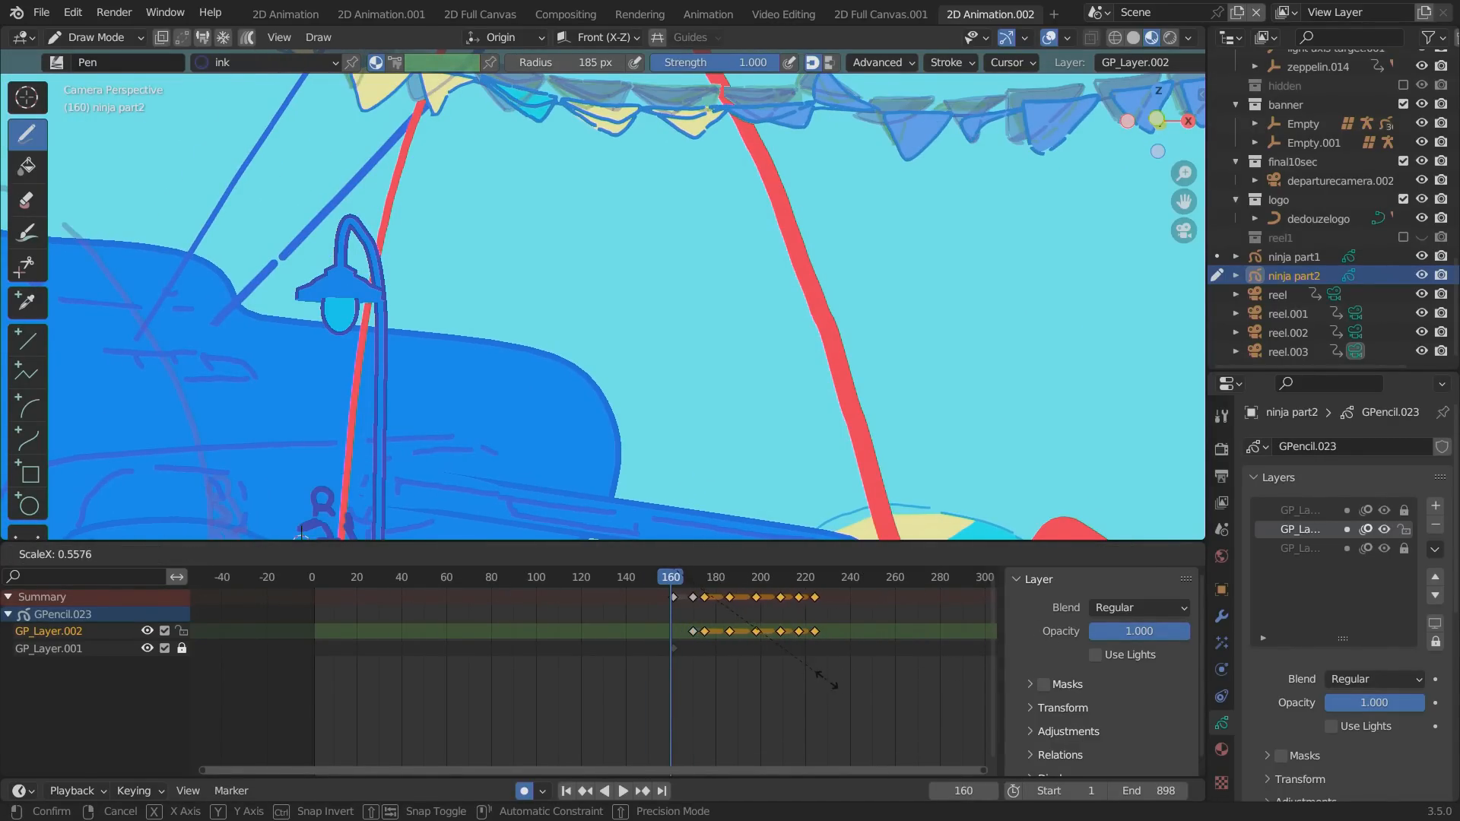
{"action": "left_click", "coordinate": [835, 684]}
{"action": "key", "text": "s"}
Scrub through and play back the compressed zeppelin jump to judge its new timing.
{"action": "left_click_drag", "start_coordinate": [677, 580], "coordinate": [752, 576]}
{"action": "left_click_drag", "start_coordinate": [292, 415], "coordinate": [414, 368], "text": "alt+shift"}
{"action": "left_click", "coordinate": [683, 577]}
{"action": "key", "text": "space"}
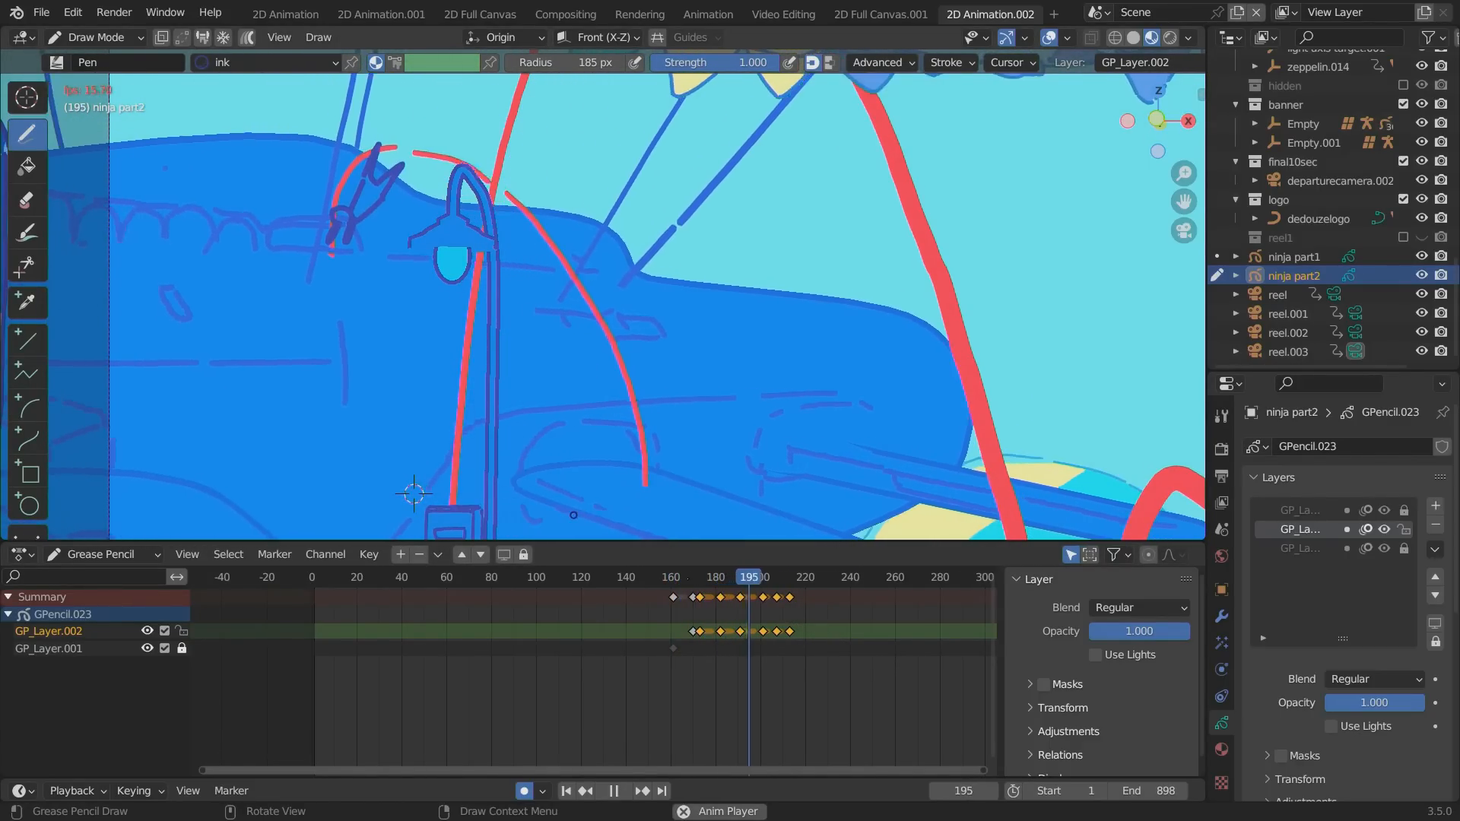
{"action": "key", "text": "space"}
Select the keyframes from frame 182 onward and move them earlier so they start at about frame 175.
{"action": "left_click", "coordinate": [695, 578]}
{"action": "left_click_drag", "start_coordinate": [708, 589], "coordinate": [847, 661]}
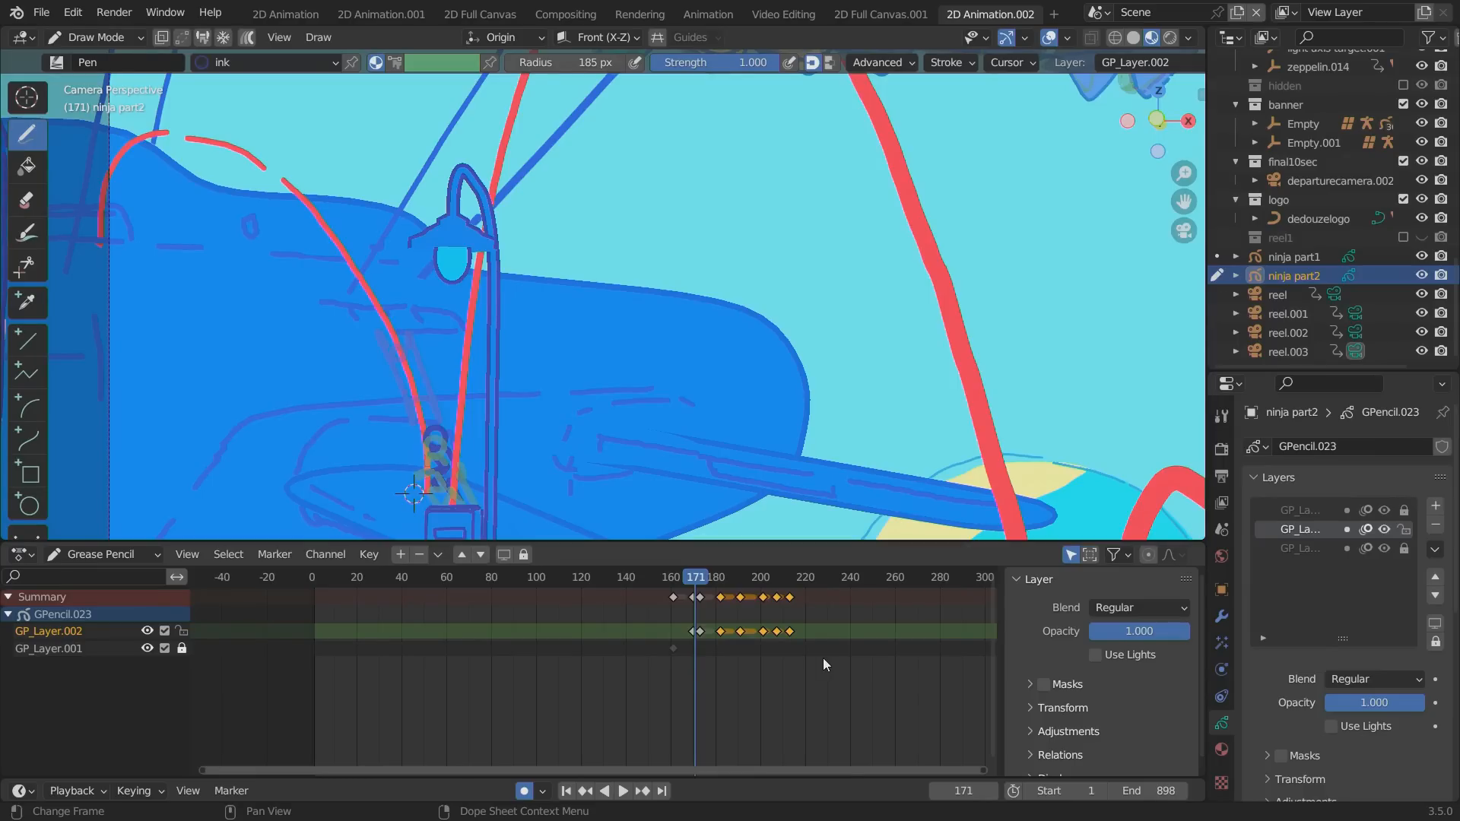
{"action": "key", "text": "g"}
{"action": "left_click", "coordinate": [837, 679]}
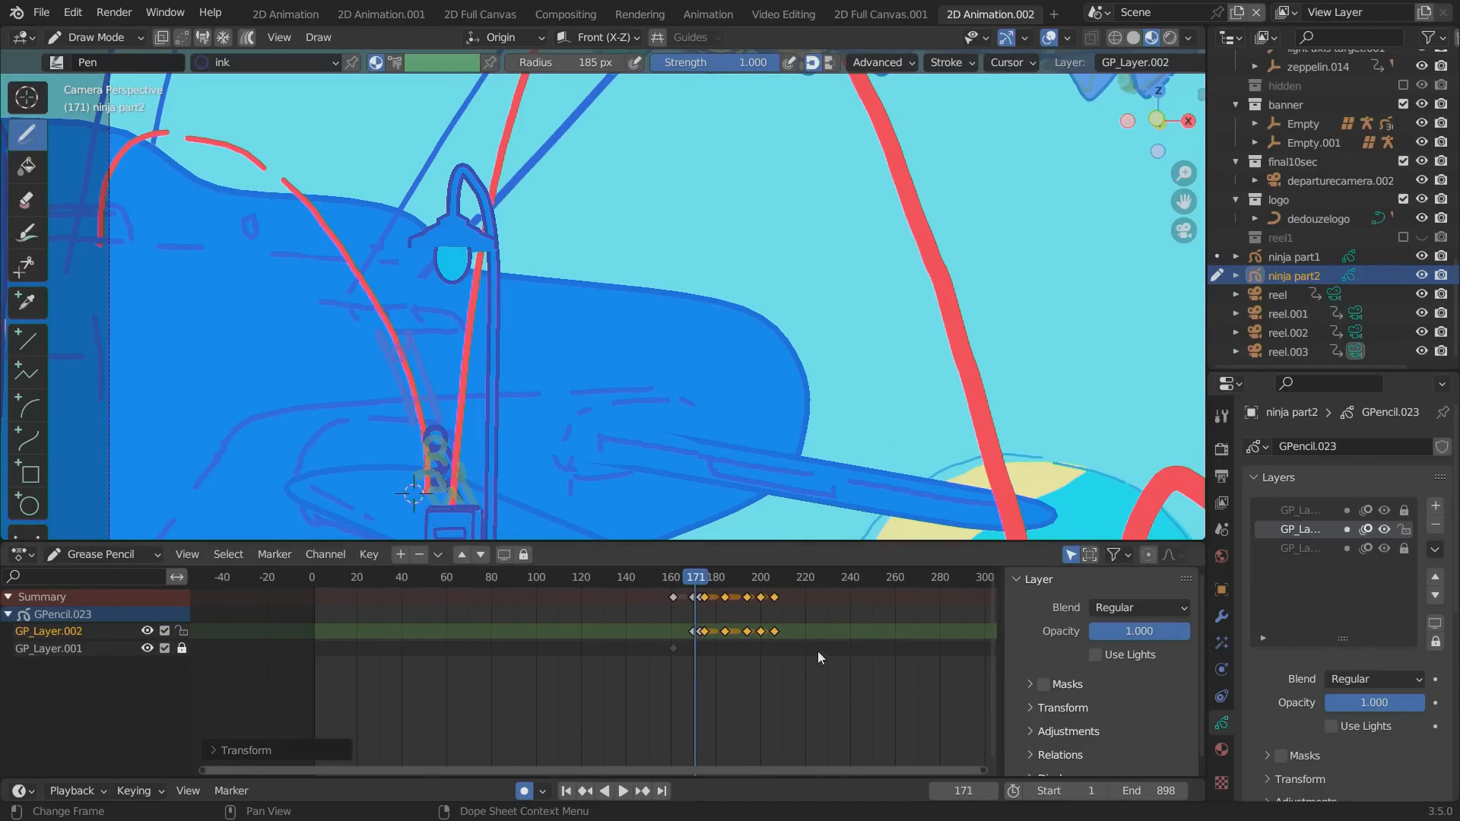
Scale the keyframes after the horizontal flying pose toward frame 171, shift them along the timeline, and replay the jump.
{"action": "left_click_drag", "start_coordinate": [716, 588], "coordinate": [846, 666]}
{"action": "key", "text": "s"}
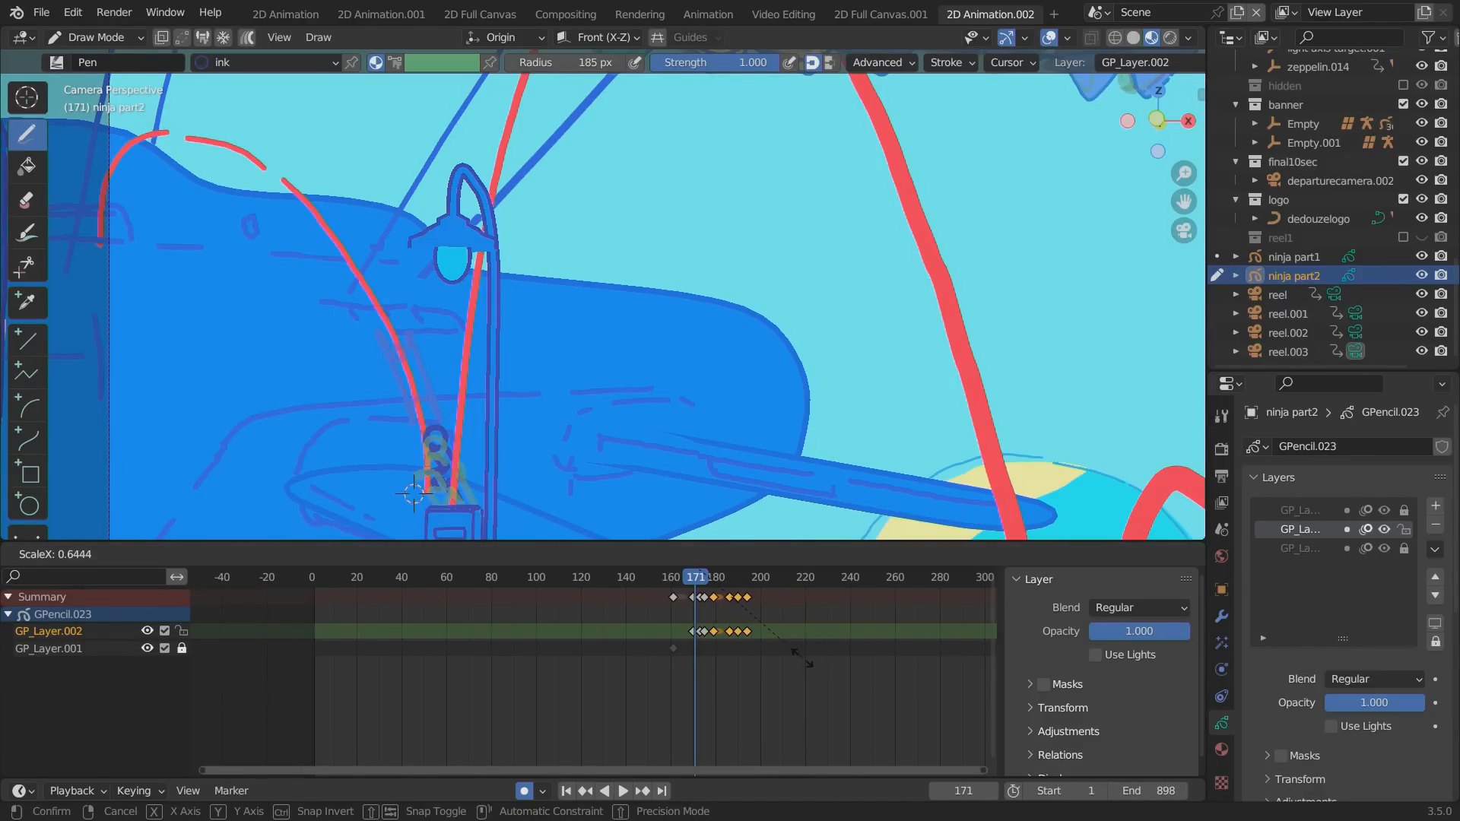
{"action": "left_click", "coordinate": [803, 659]}
{"action": "key", "text": "g"}
{"action": "left_click", "coordinate": [793, 658]}
{"action": "left_click", "coordinate": [677, 579]}
{"action": "key", "text": "space"}
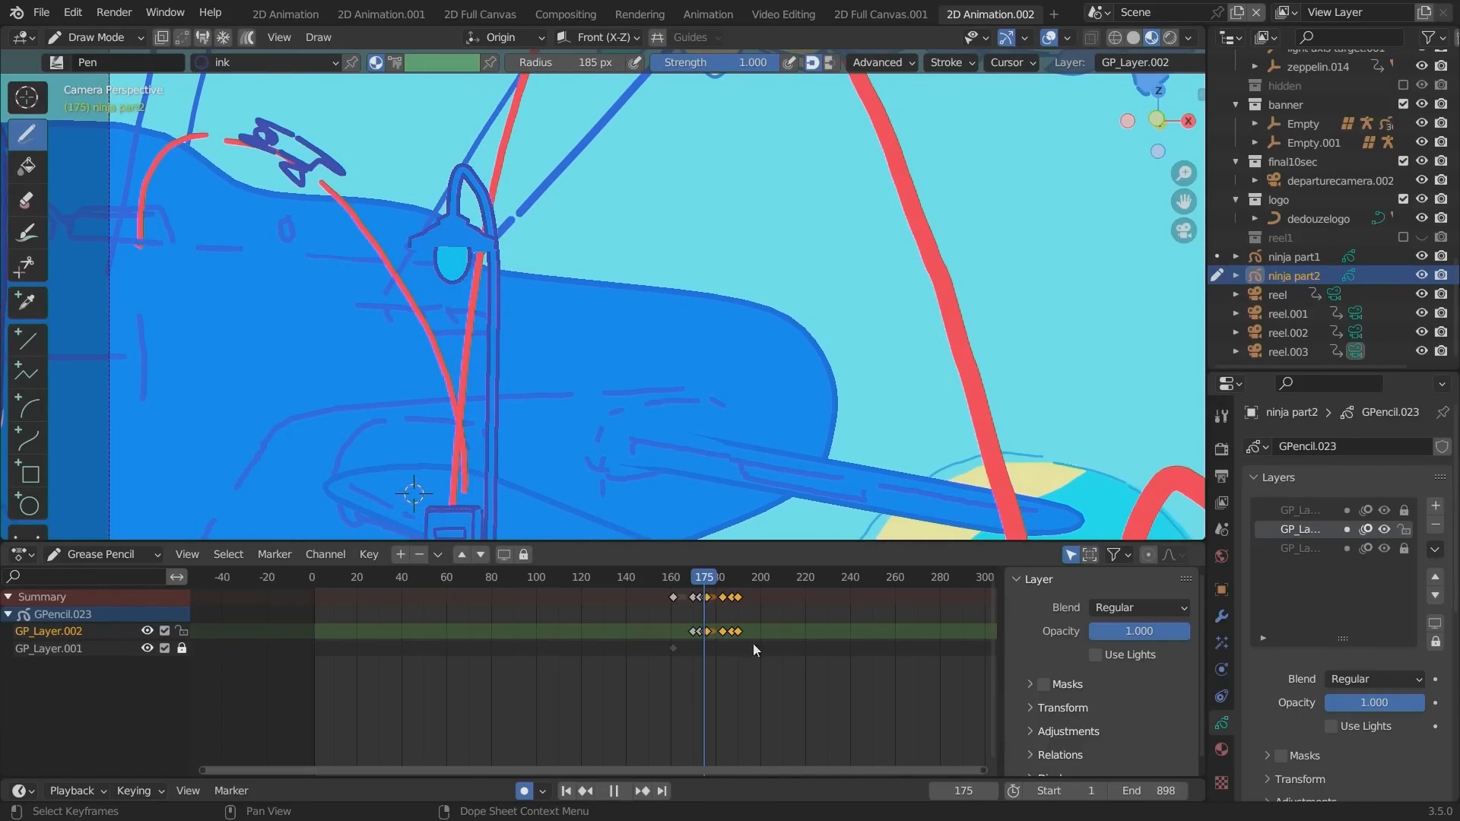
{"action": "key", "text": "space"}
Move the landing-mark keyframes that follow the descending pose a few frames later and play the result.
{"action": "left_click_drag", "start_coordinate": [788, 670], "coordinate": [705, 591]}
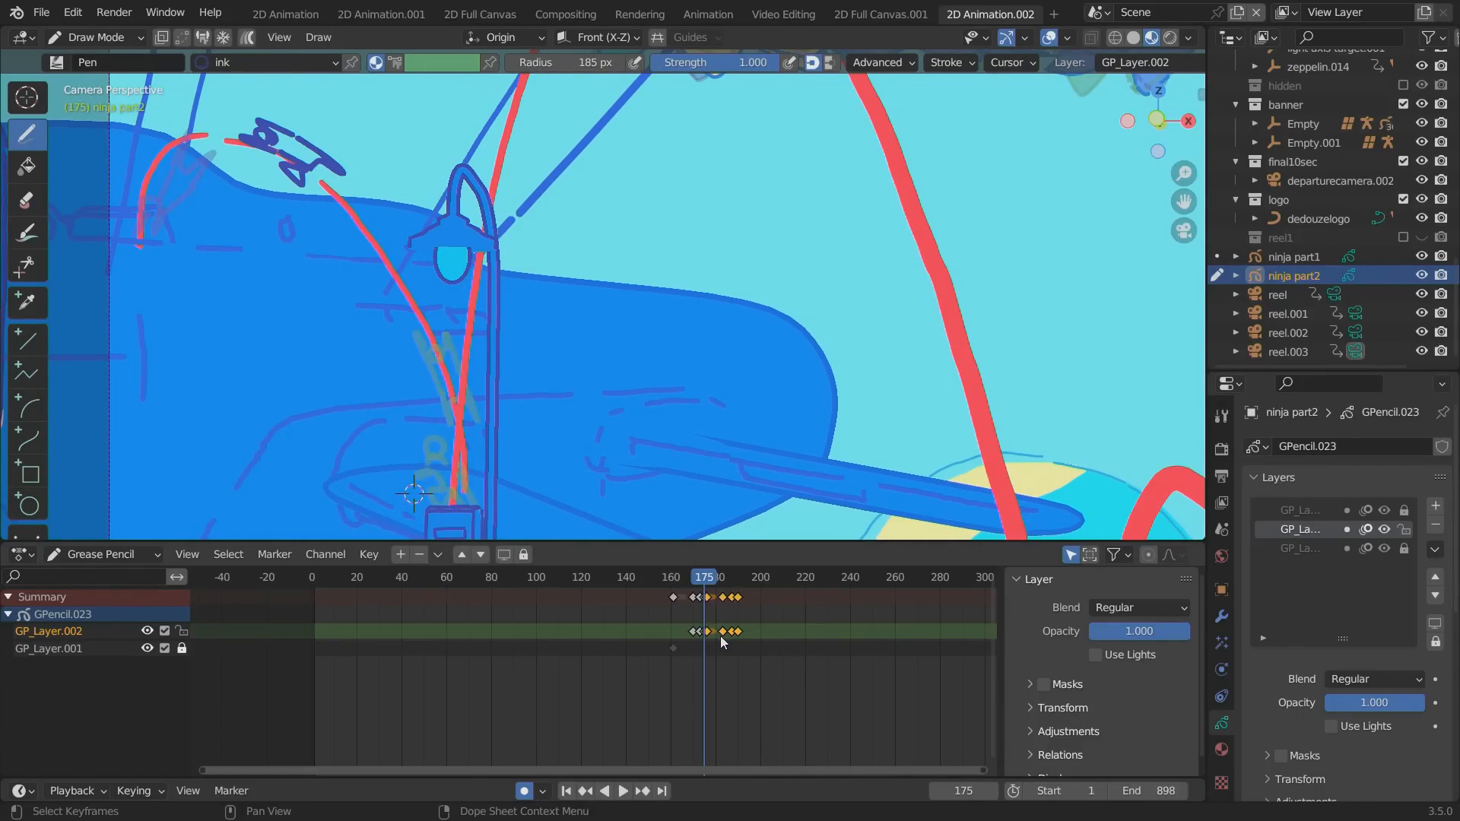
{"action": "key", "text": "g"}
{"action": "left_click", "coordinate": [675, 577]}
{"action": "key", "text": "space"}
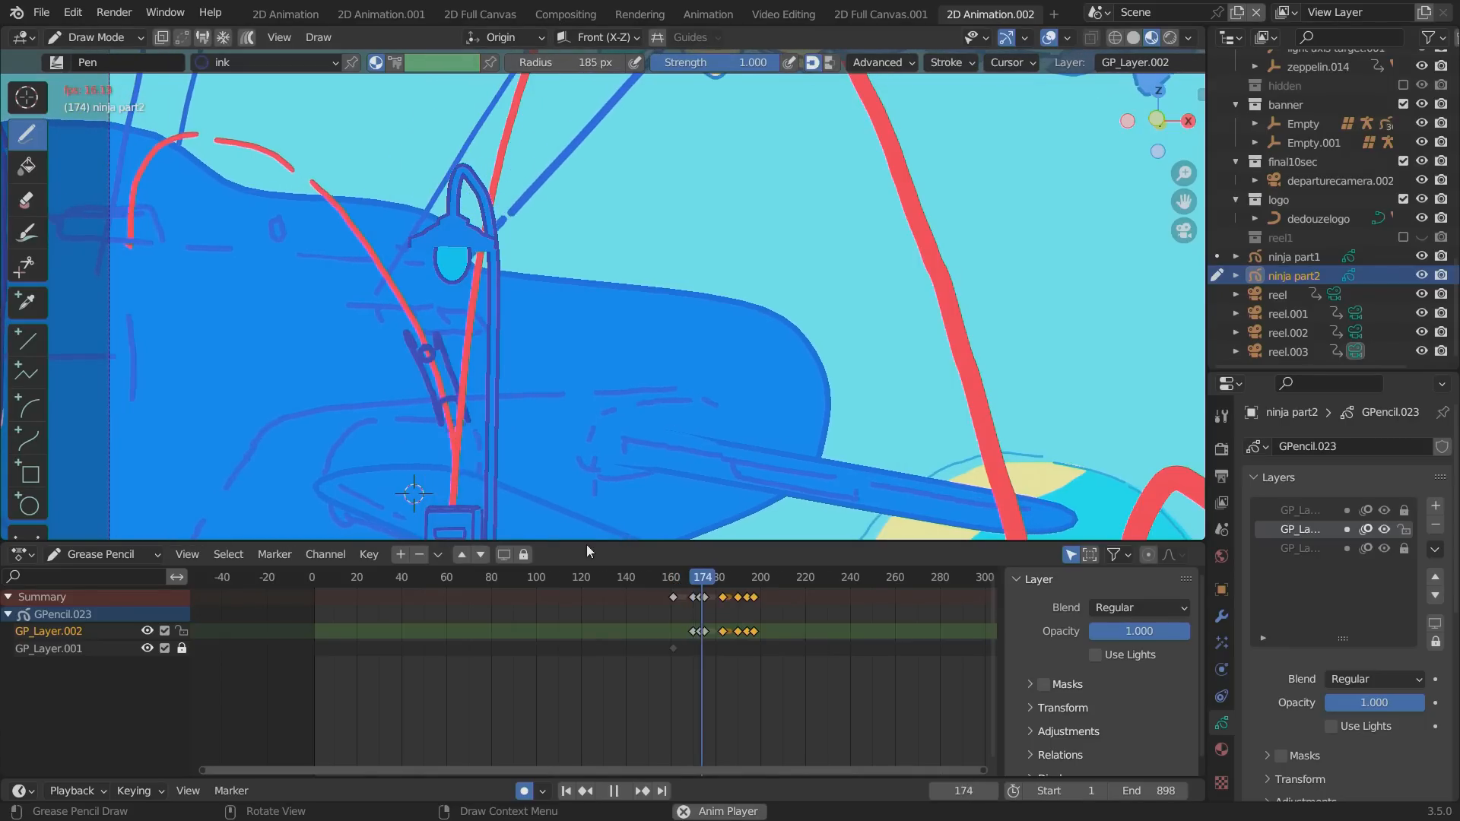
{"action": "left_click_drag", "start_coordinate": [719, 577], "coordinate": [660, 579]}
{"action": "key", "text": "space"}
Move the landing-mark keyframes earlier so they start at about frame 186, and replay the jump several times.
{"action": "key", "text": "g"}
{"action": "left_click", "coordinate": [729, 618]}
{"action": "key", "text": "space"}
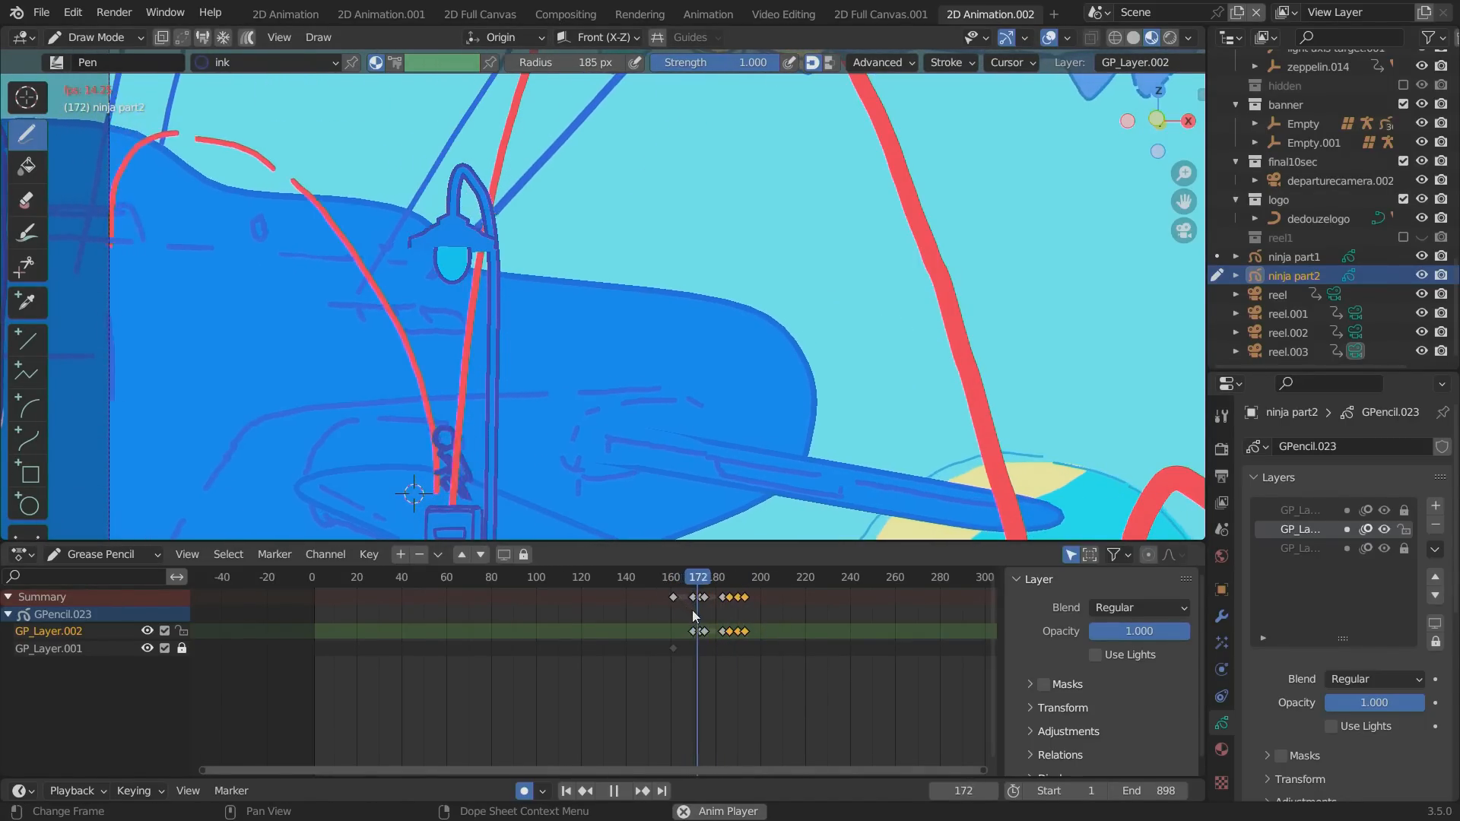
{"action": "key", "text": "space"}
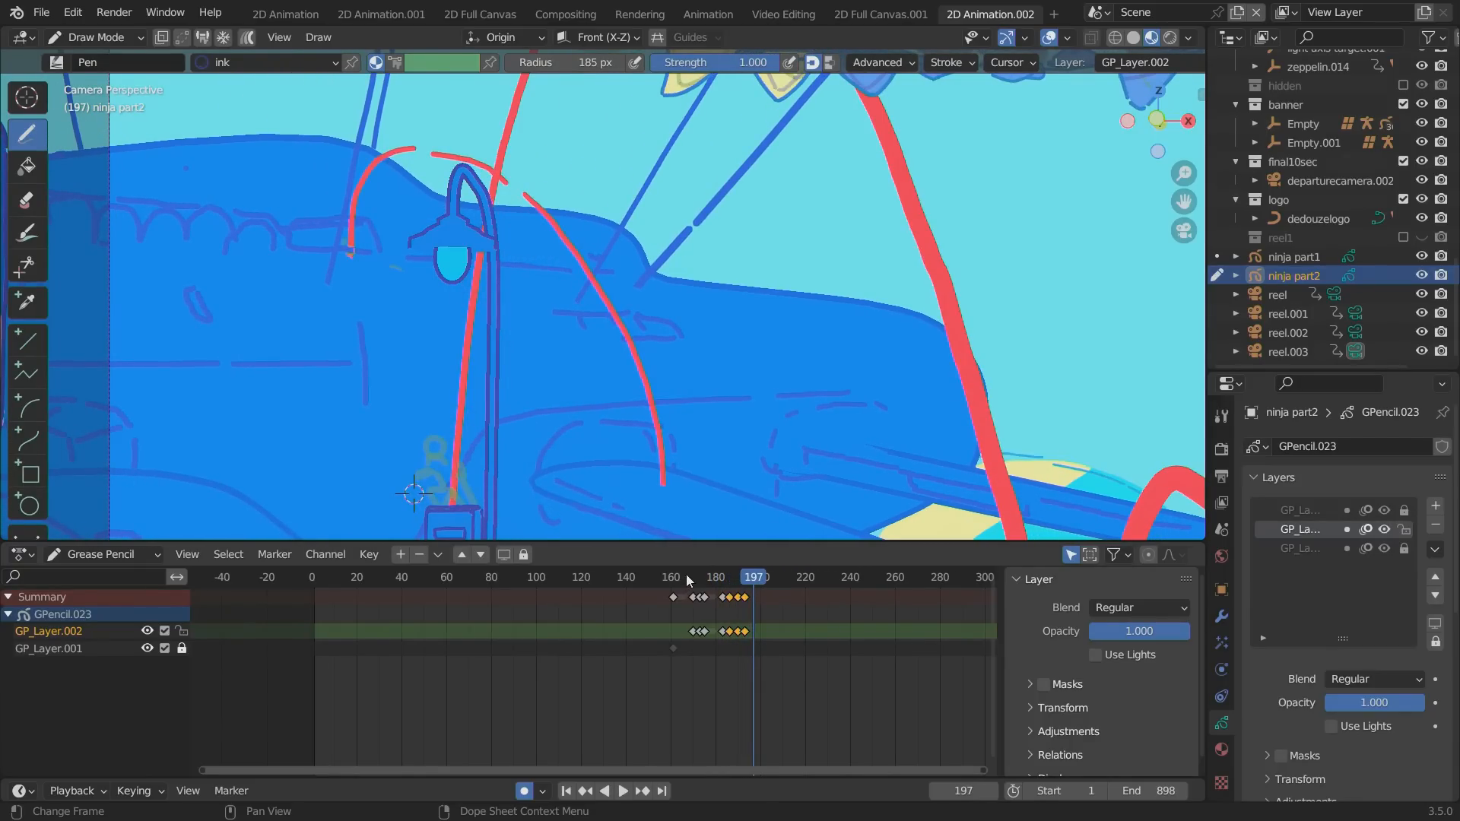
{"action": "left_click", "coordinate": [687, 580]}
{"action": "key", "text": "space"}
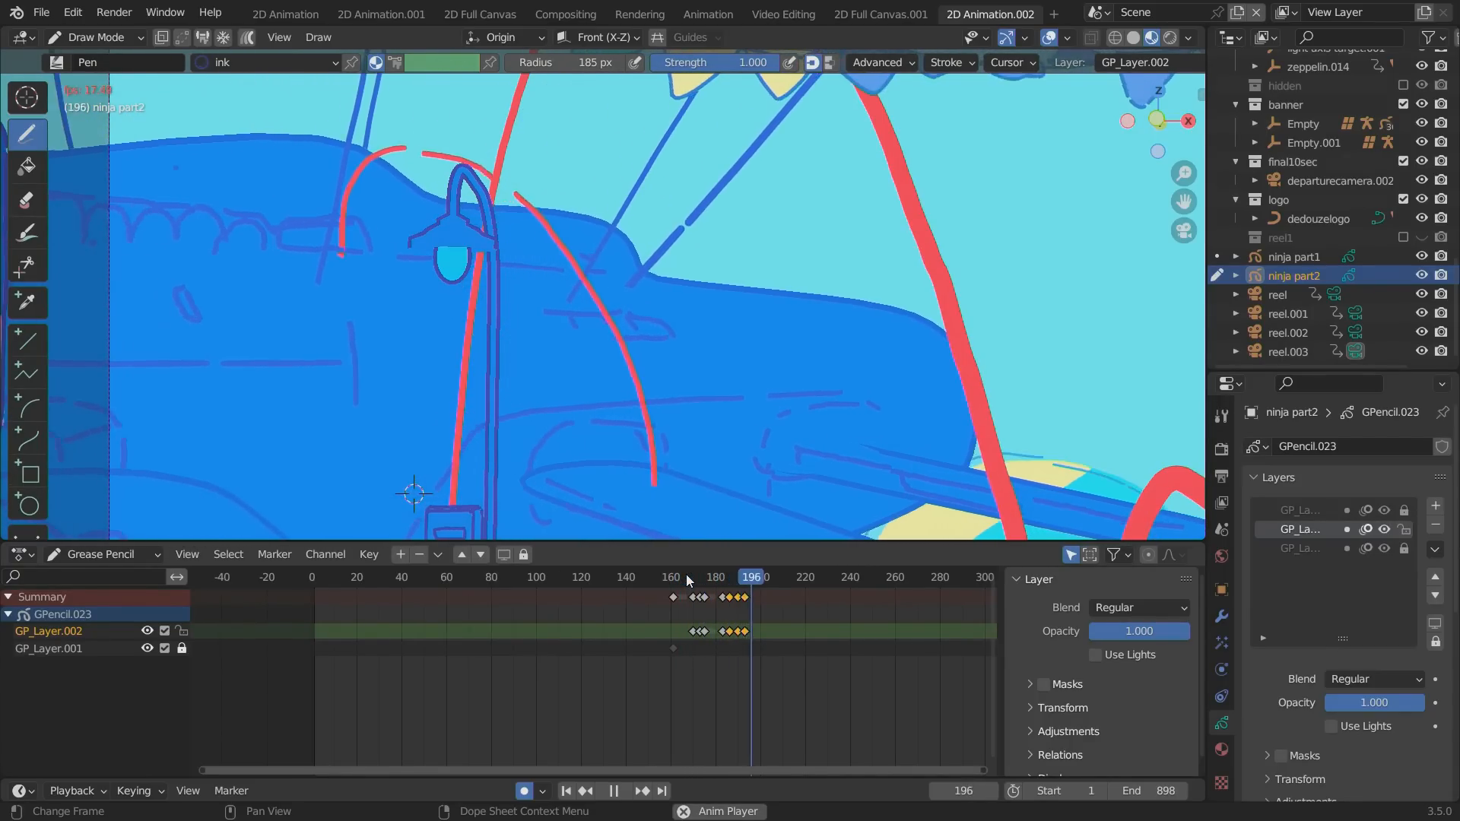
{"action": "left_click", "coordinate": [655, 573]}
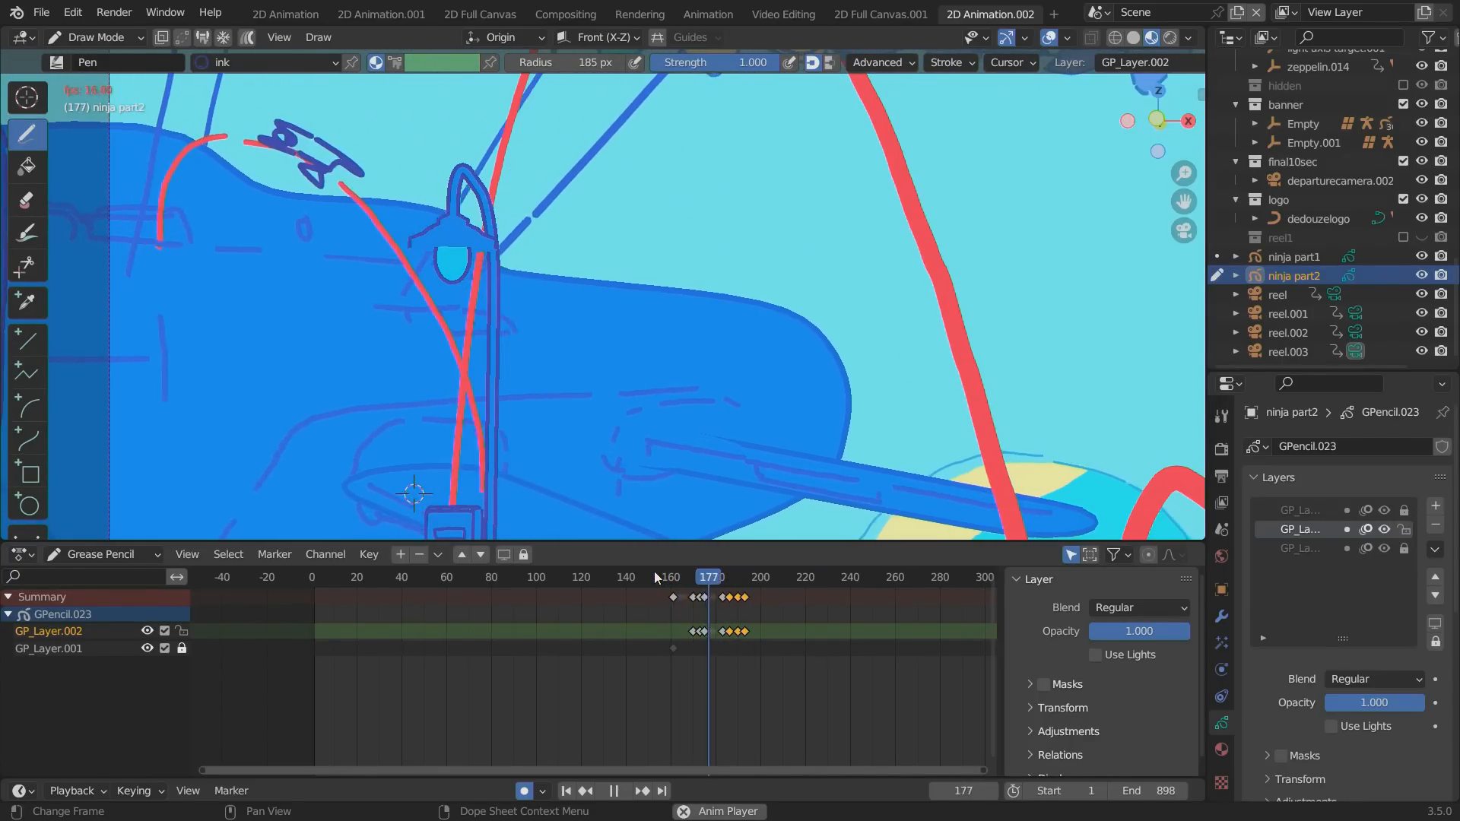
{"action": "key", "text": "space"}
Move the descending-pose keyframe from frame 183 to frame 180 and play back the jump.
{"action": "left_click", "coordinate": [730, 582]}
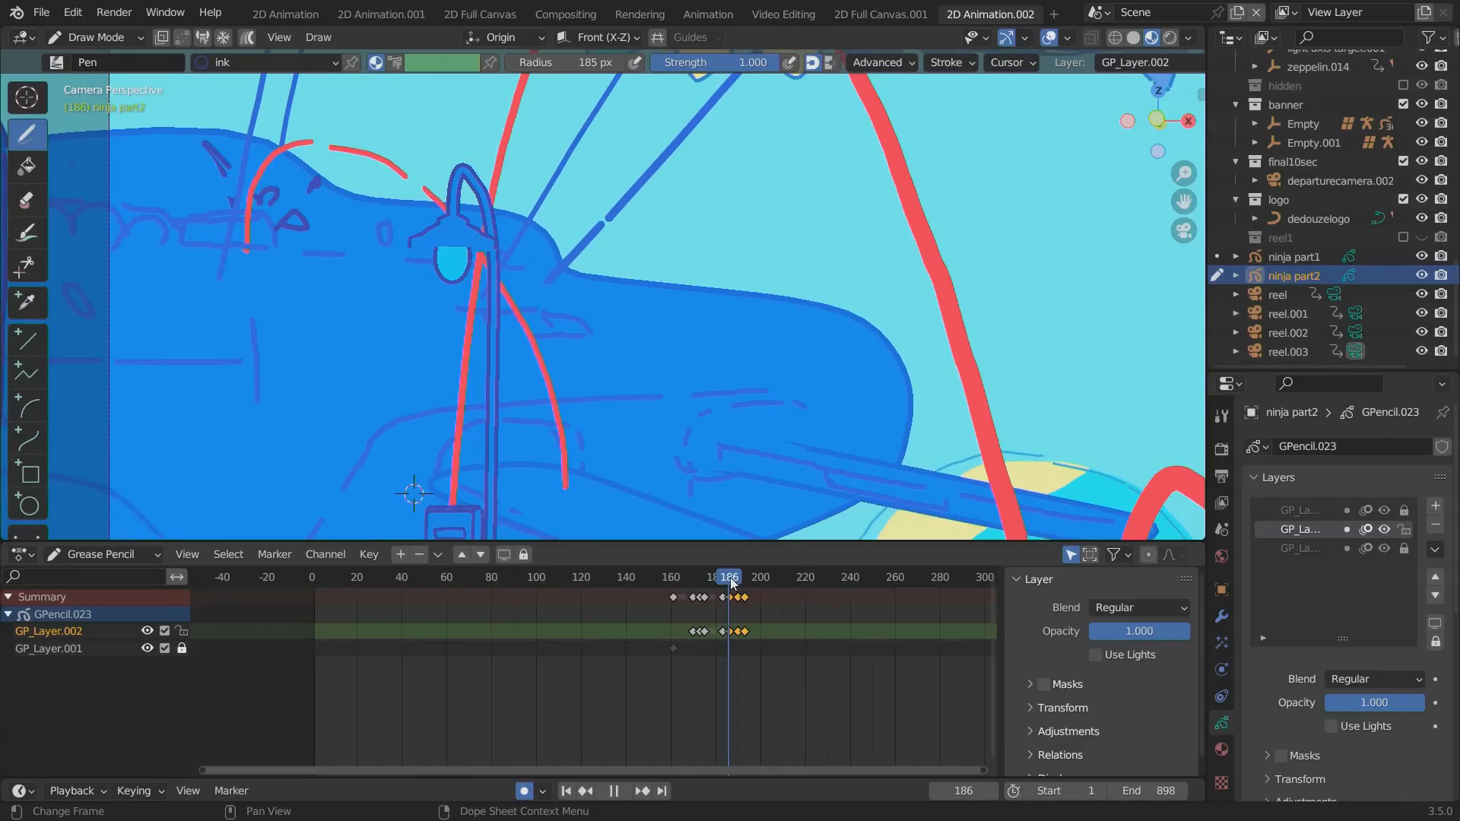
{"action": "left_click_drag", "start_coordinate": [730, 582], "coordinate": [723, 579]}
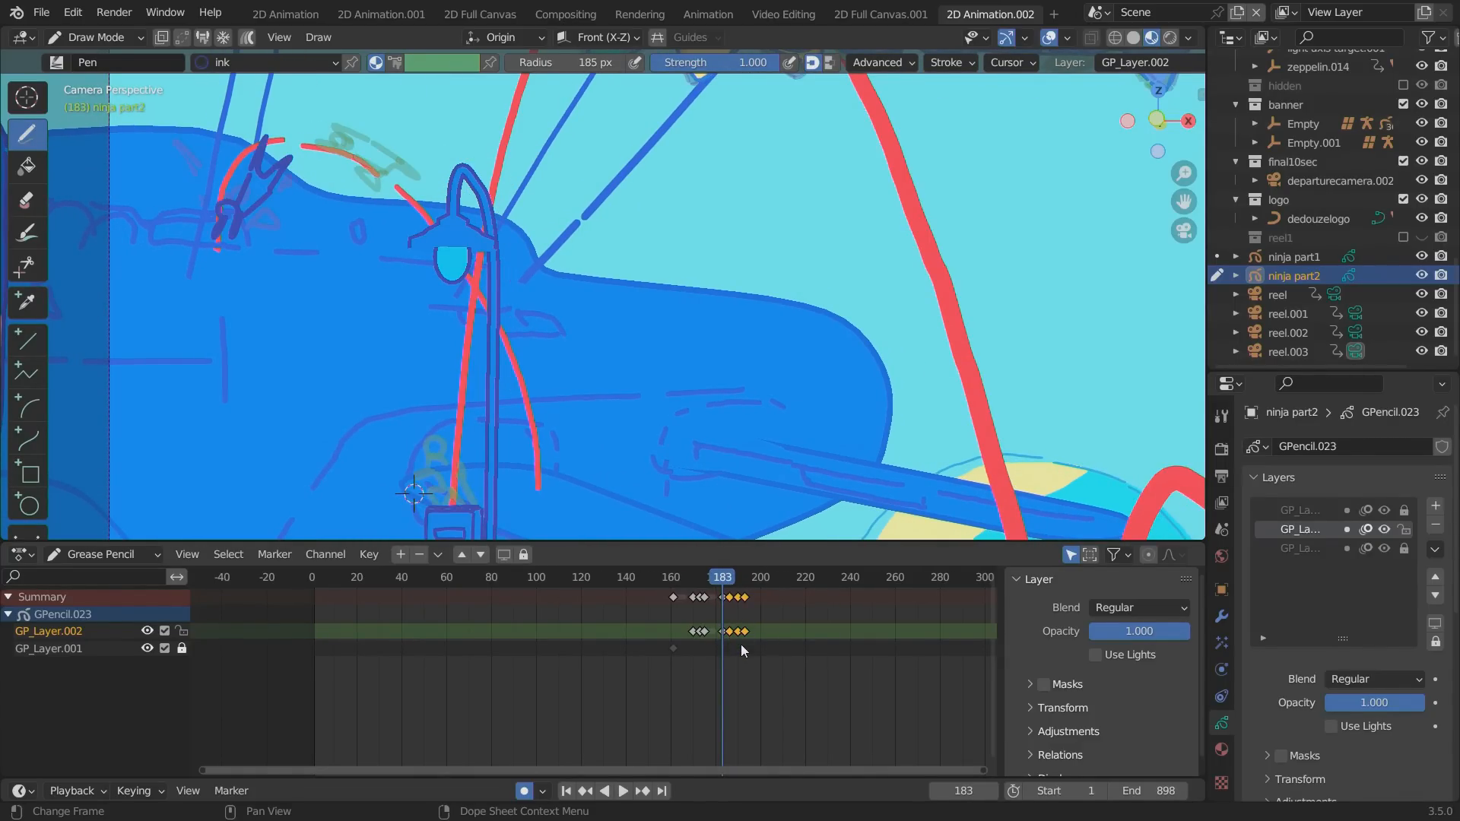
{"action": "scroll", "coordinate": [741, 645], "scroll_direction": "up", "scroll_amount": 4}
{"action": "left_click_drag", "start_coordinate": [819, 573], "coordinate": [844, 578]}
{"action": "left_click", "coordinate": [852, 598]}
{"action": "key", "text": "g"}
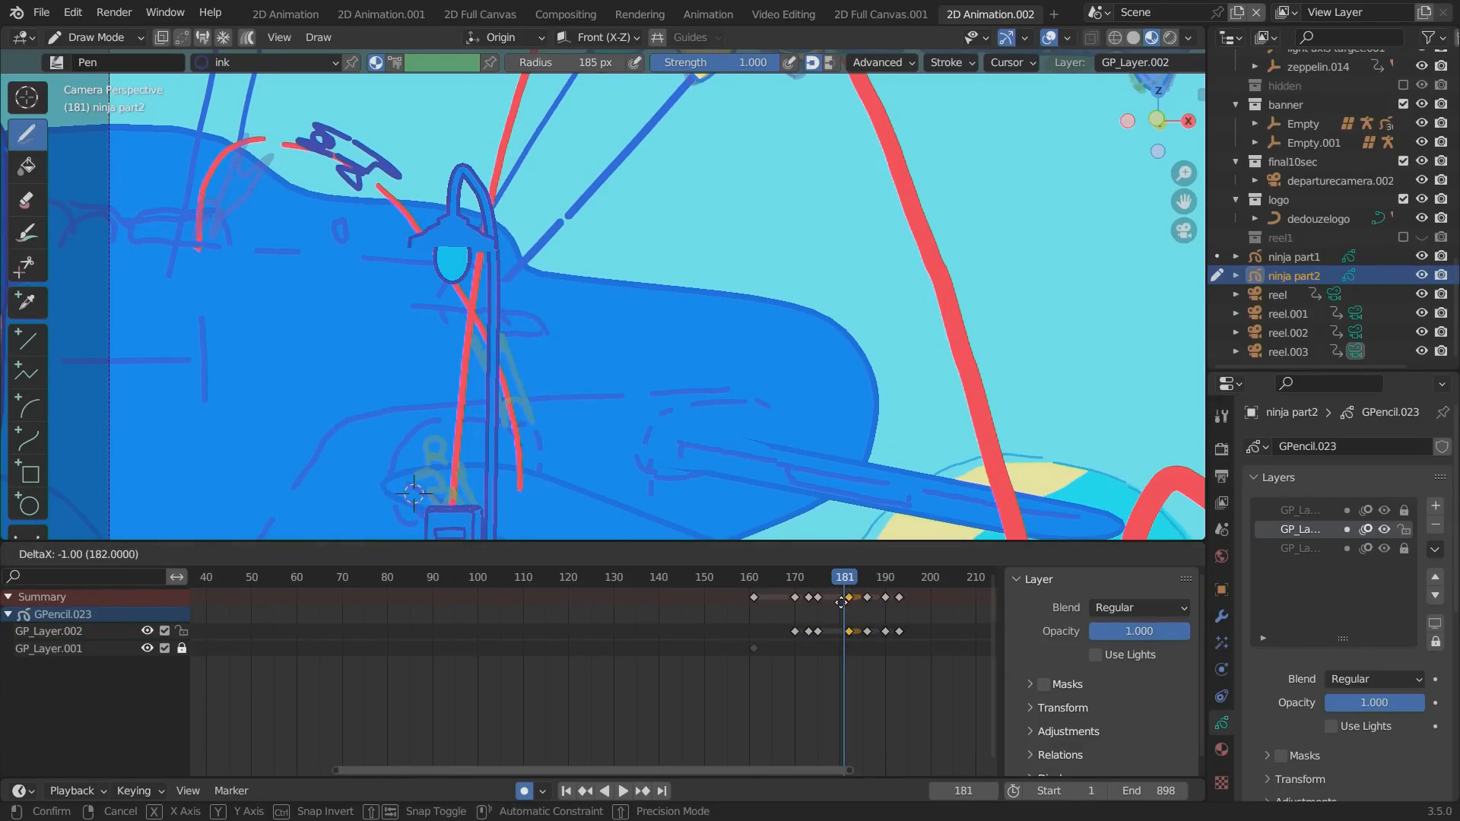
{"action": "left_click", "coordinate": [834, 601]}
{"action": "key", "text": "space"}
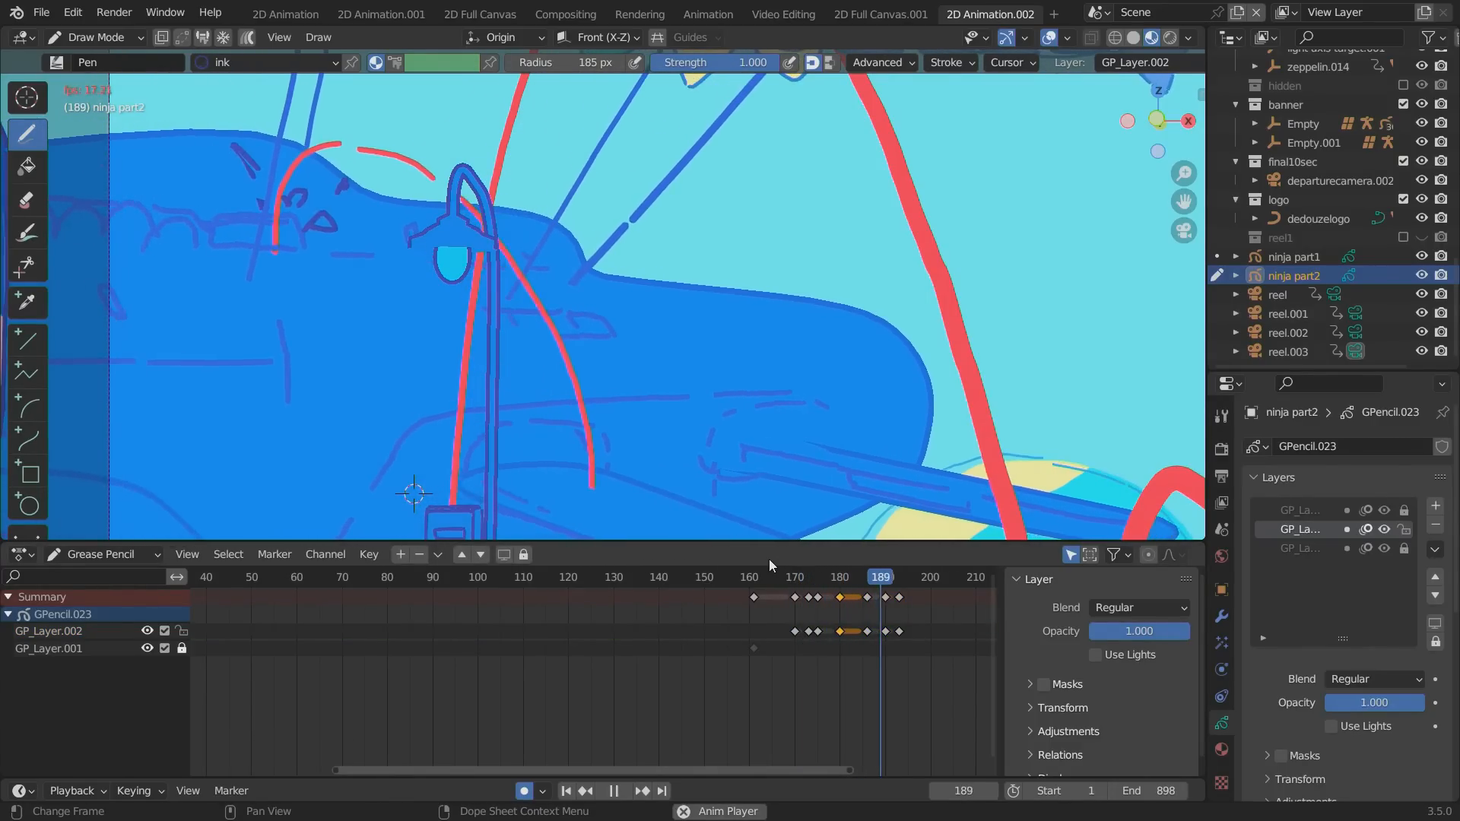
{"action": "key", "text": "Escape"}
{"action": "scroll", "coordinate": [687, 577], "scroll_direction": "down", "scroll_amount": 3}
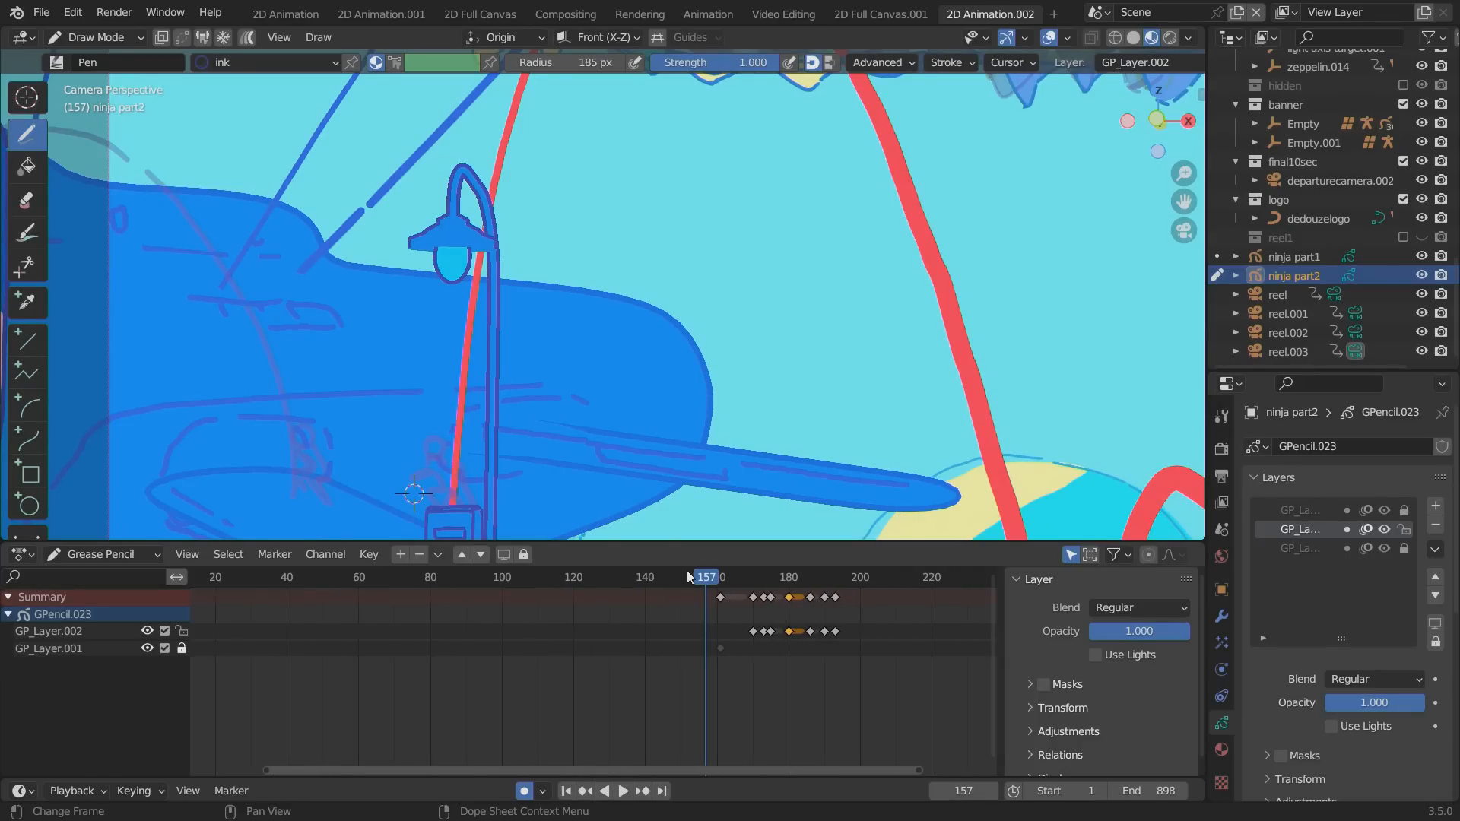
Save the project as a new file named nijazaa.
{"action": "left_click", "coordinate": [41, 12]}
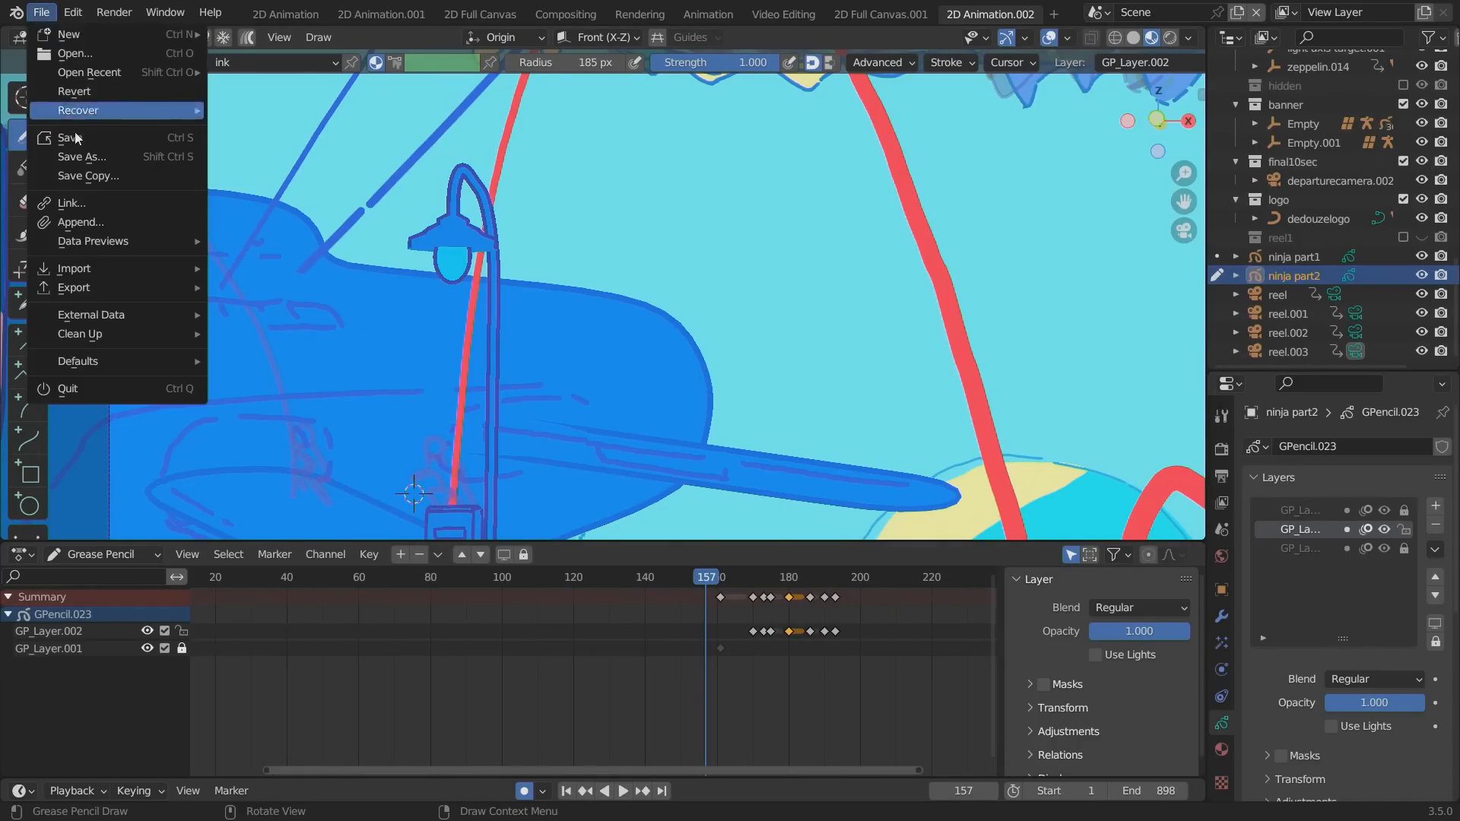
{"action": "left_click", "coordinate": [70, 158]}
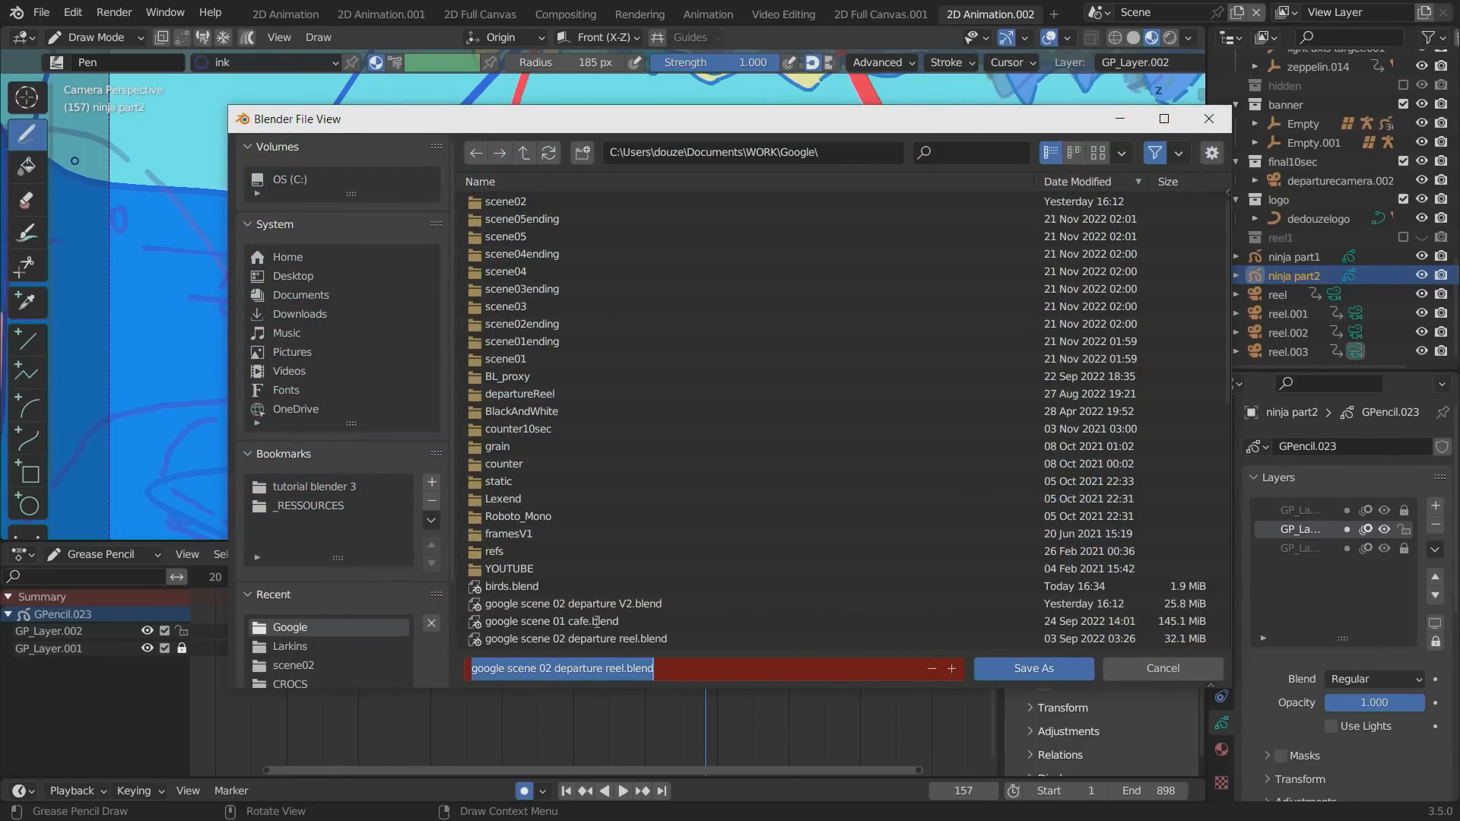
{"action": "type", "text": "nijazaa"}
{"action": "key", "text": "Return"}
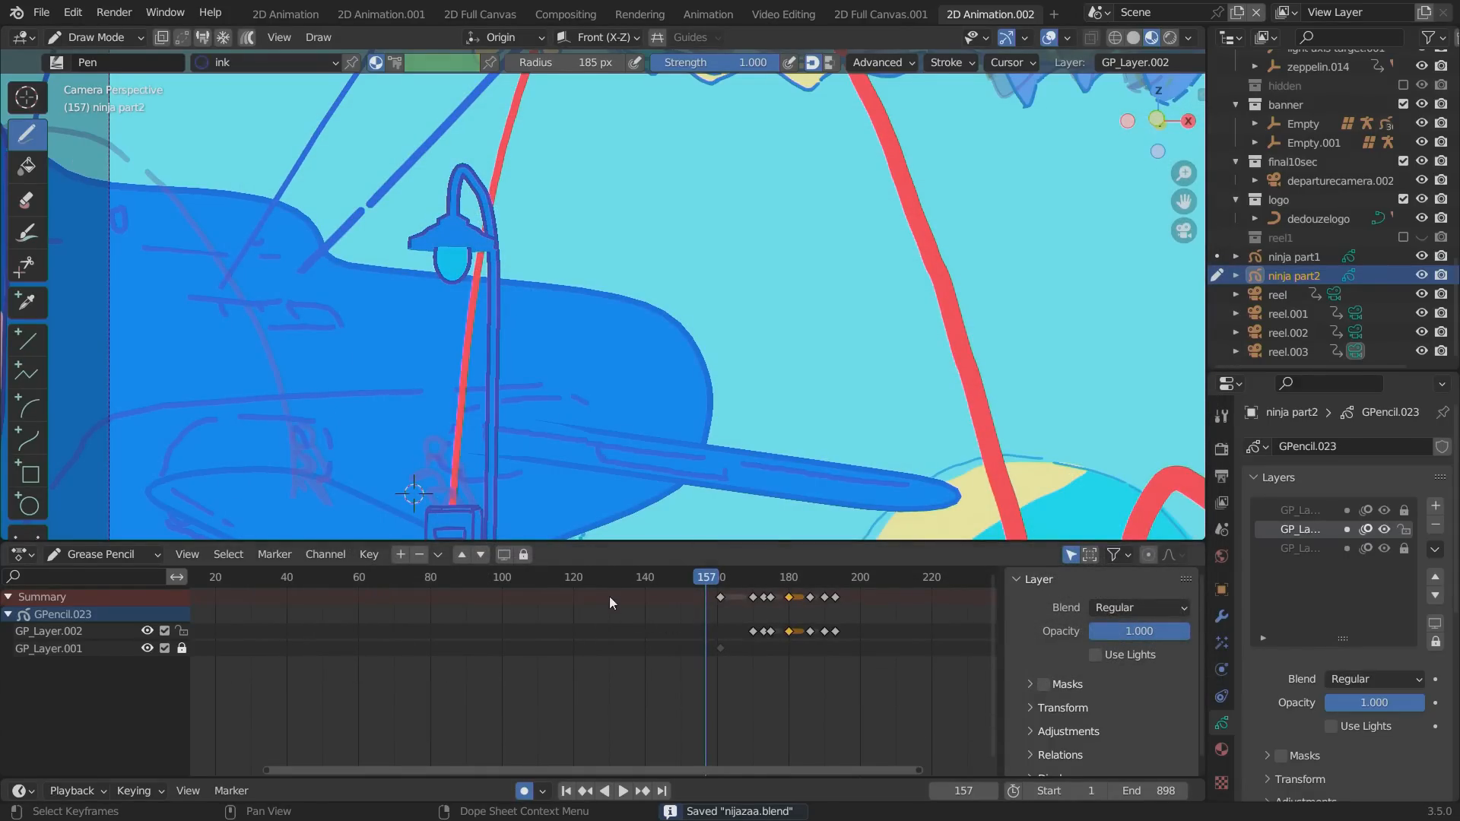
Play back the full jump in the wider scene, and hide the GP_Layer.001 arc guide of ninja part2.
{"action": "left_click", "coordinate": [566, 578]}
{"action": "scroll", "coordinate": [414, 493], "scroll_direction": "down", "scroll_amount": 6}
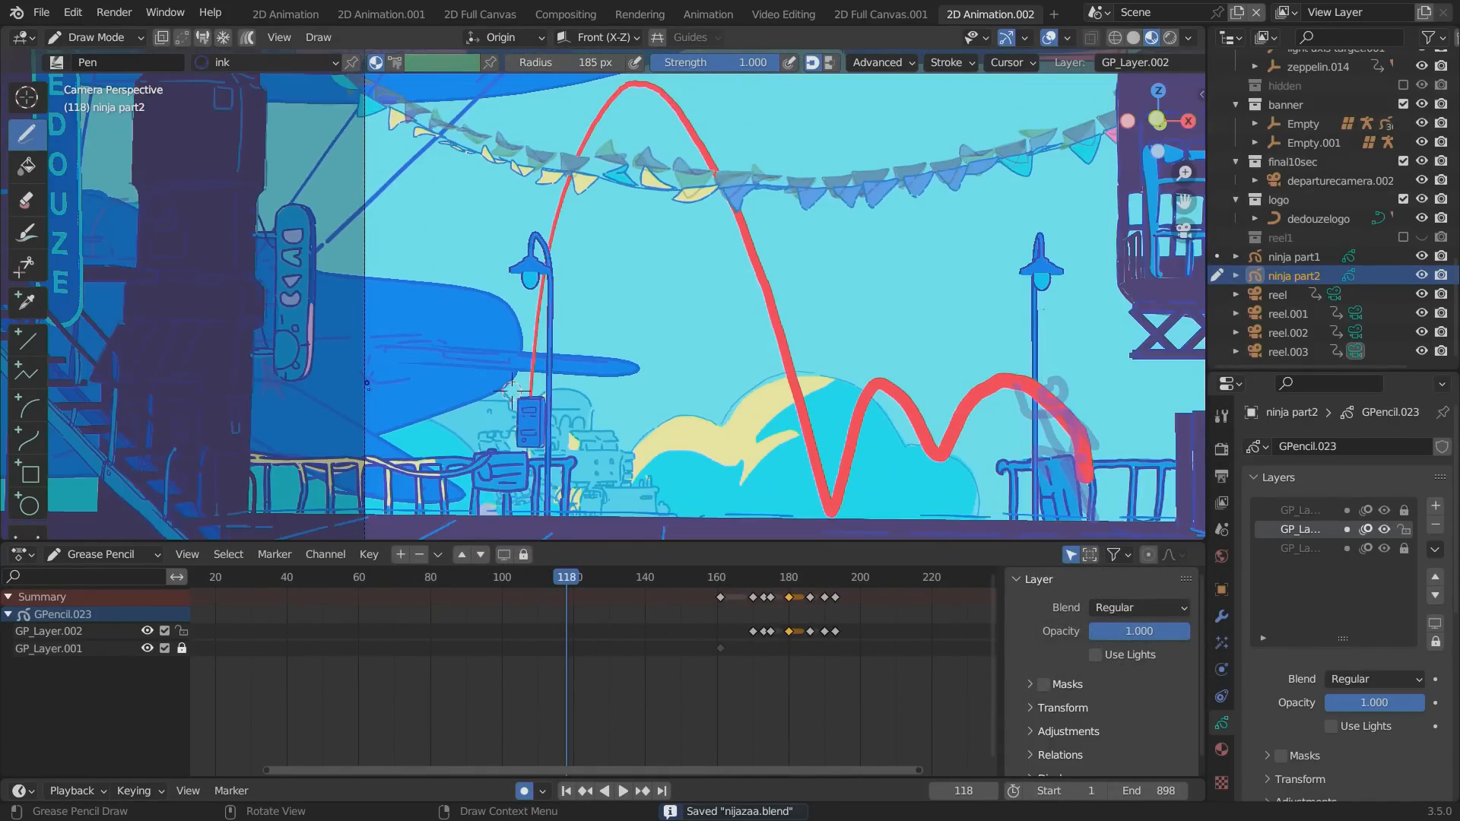
{"action": "left_click", "coordinate": [289, 584]}
{"action": "left_click_drag", "start_coordinate": [416, 576], "coordinate": [676, 570]}
{"action": "key", "text": "space"}
{"action": "key", "text": "space"}
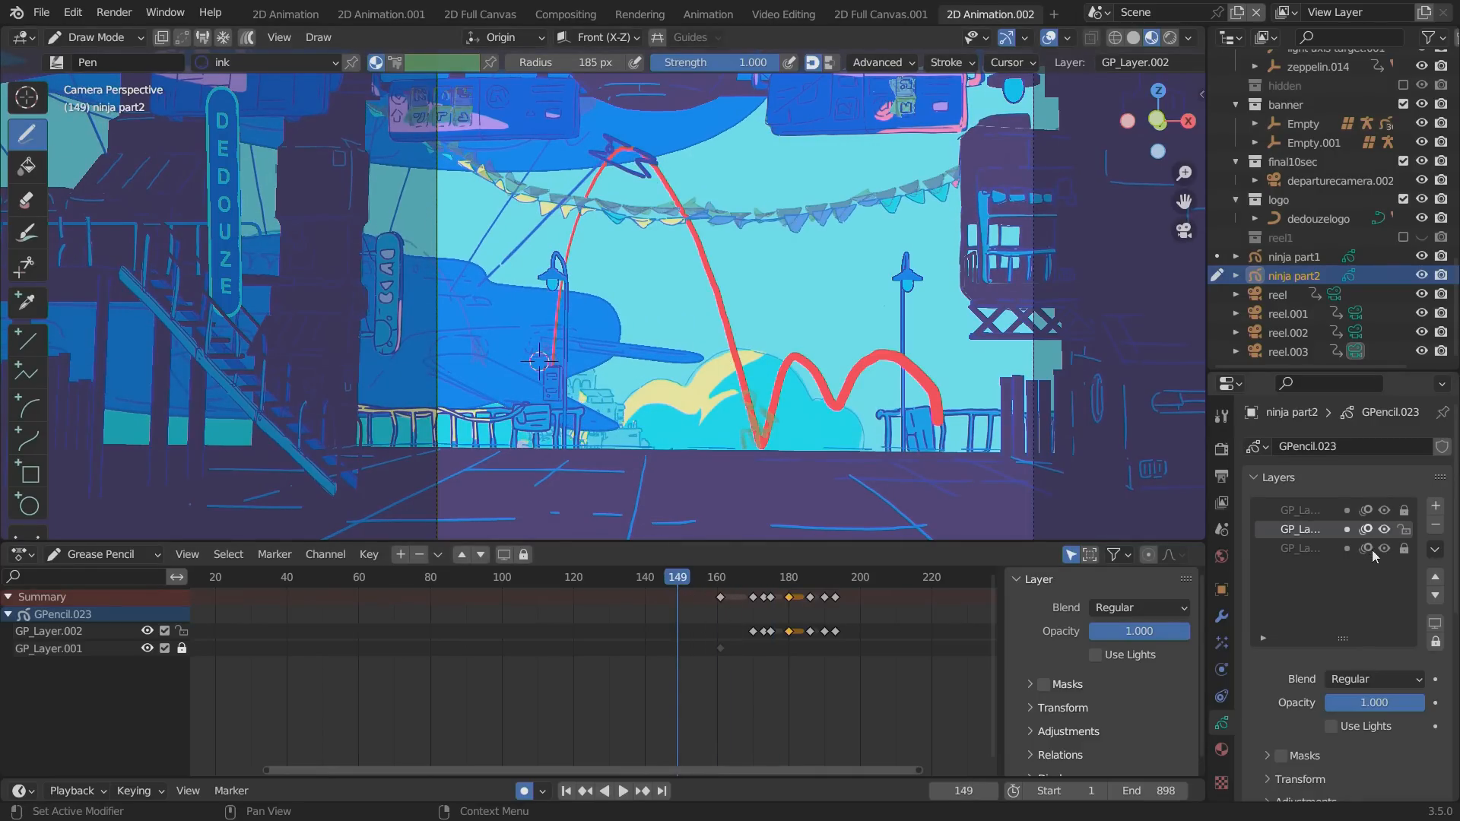
Switch to Object Mode, select ninja part1, and hide its GP_Layer.001 arc guide.
{"action": "left_click", "coordinate": [95, 37]}
{"action": "left_click", "coordinate": [99, 53]}
{"action": "left_click", "coordinate": [777, 366]}
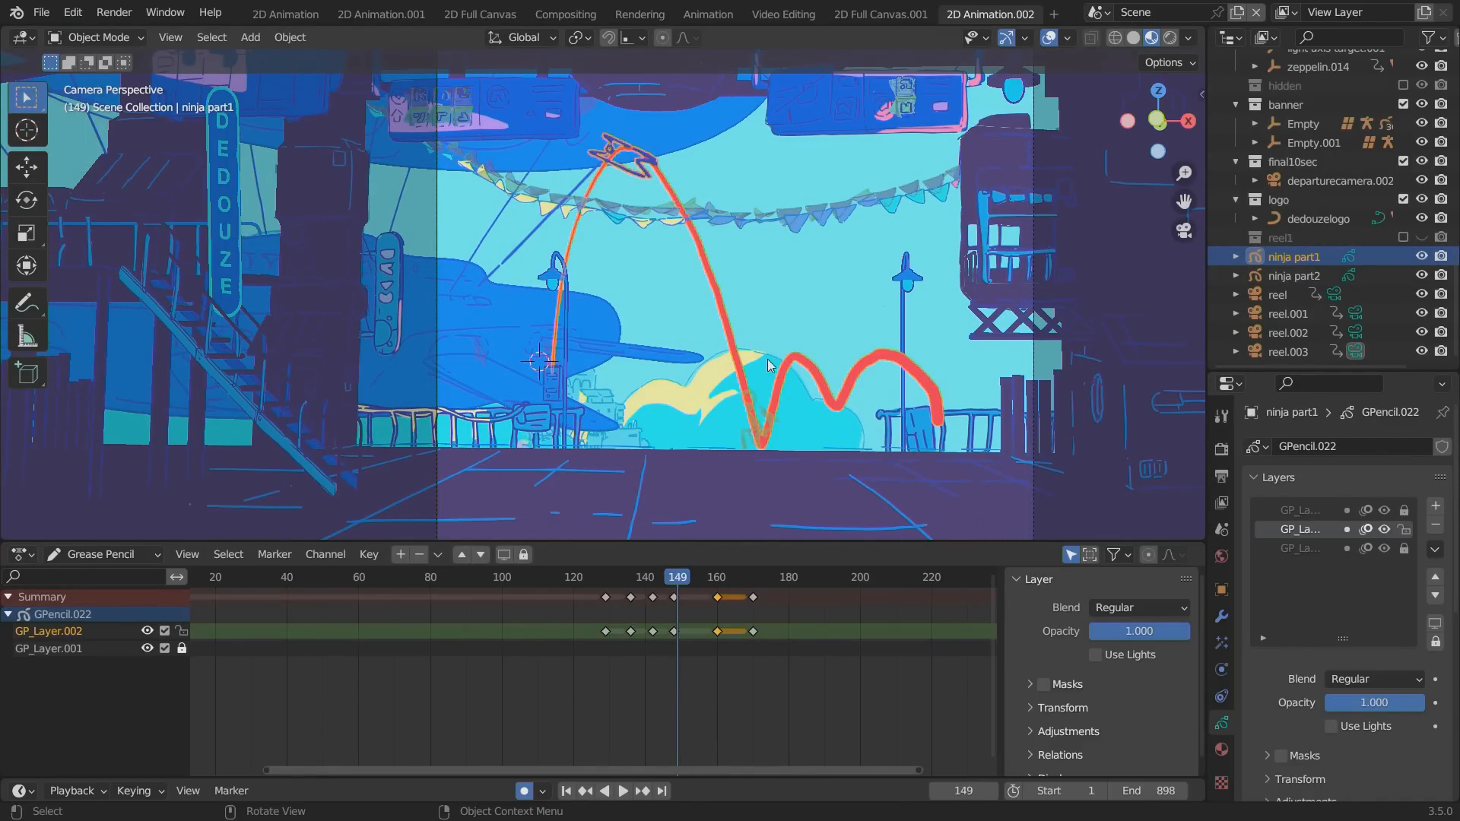
{"action": "left_click", "coordinate": [148, 649]}
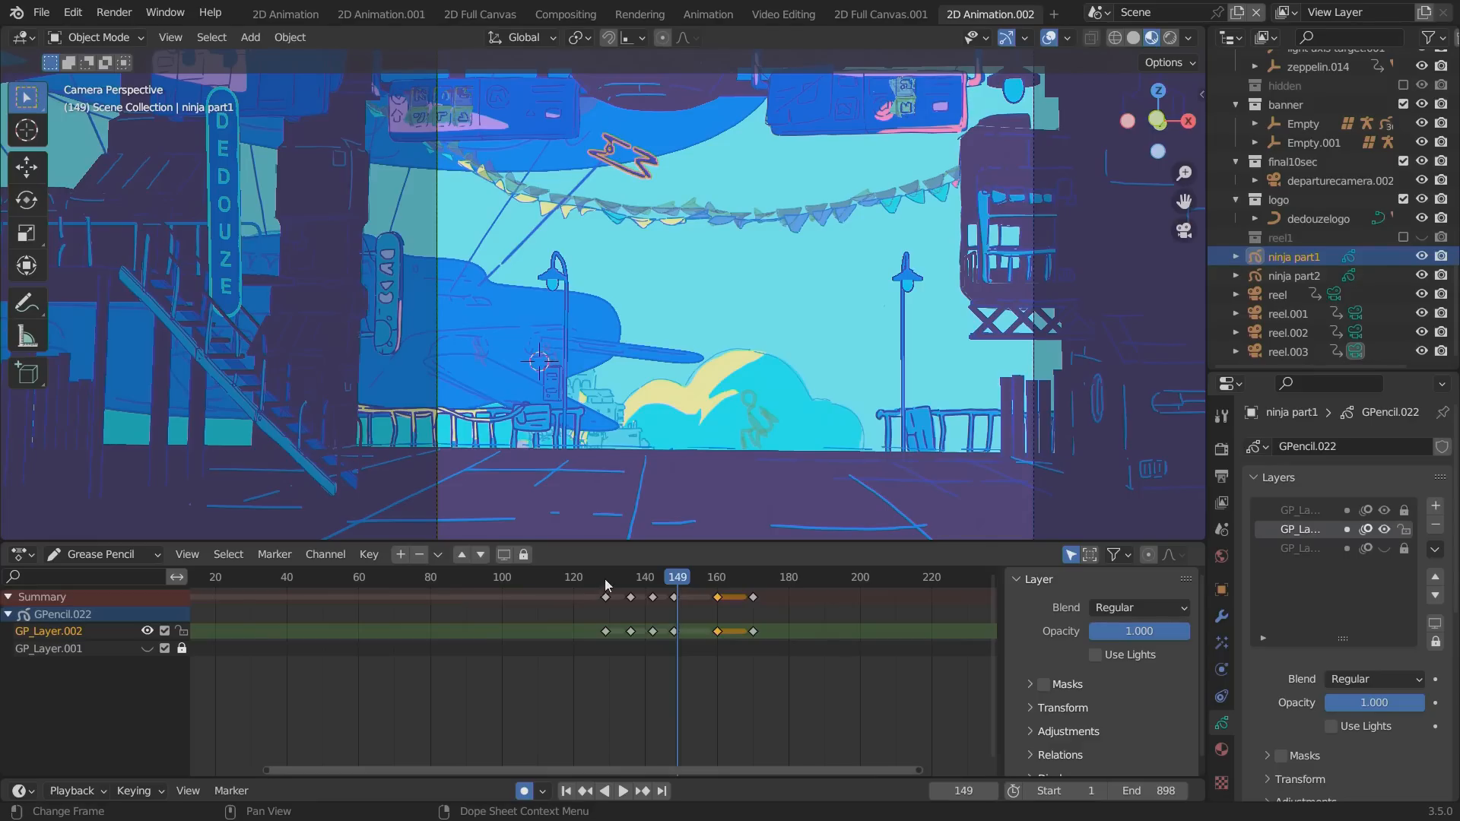
Play the animation from frame 38, save the file, and return to frame 4.
{"action": "left_click_drag", "start_coordinate": [606, 584], "coordinate": [278, 587]}
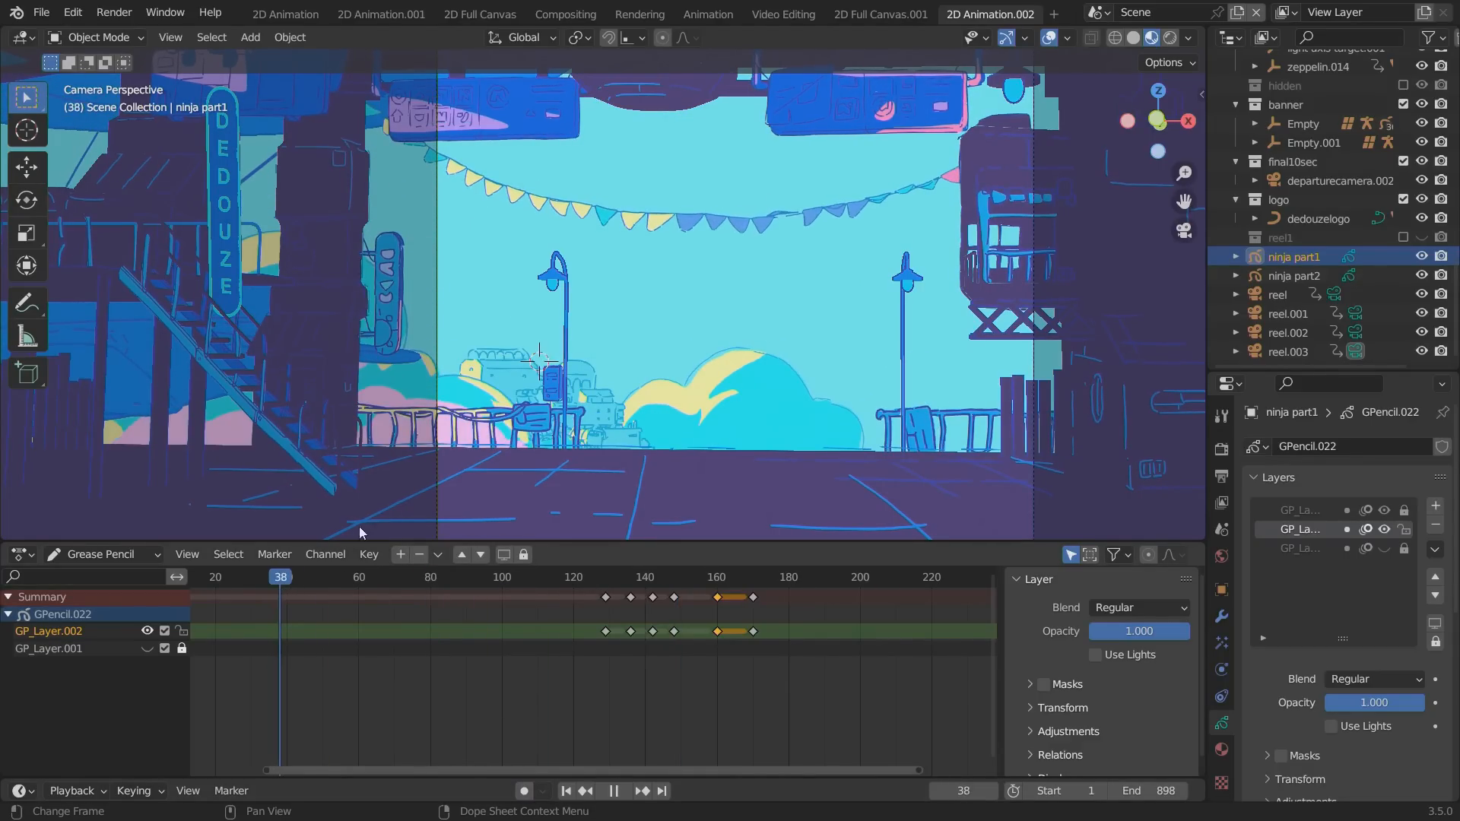
{"action": "scroll", "coordinate": [314, 641], "scroll_direction": "down", "scroll_amount": 3}
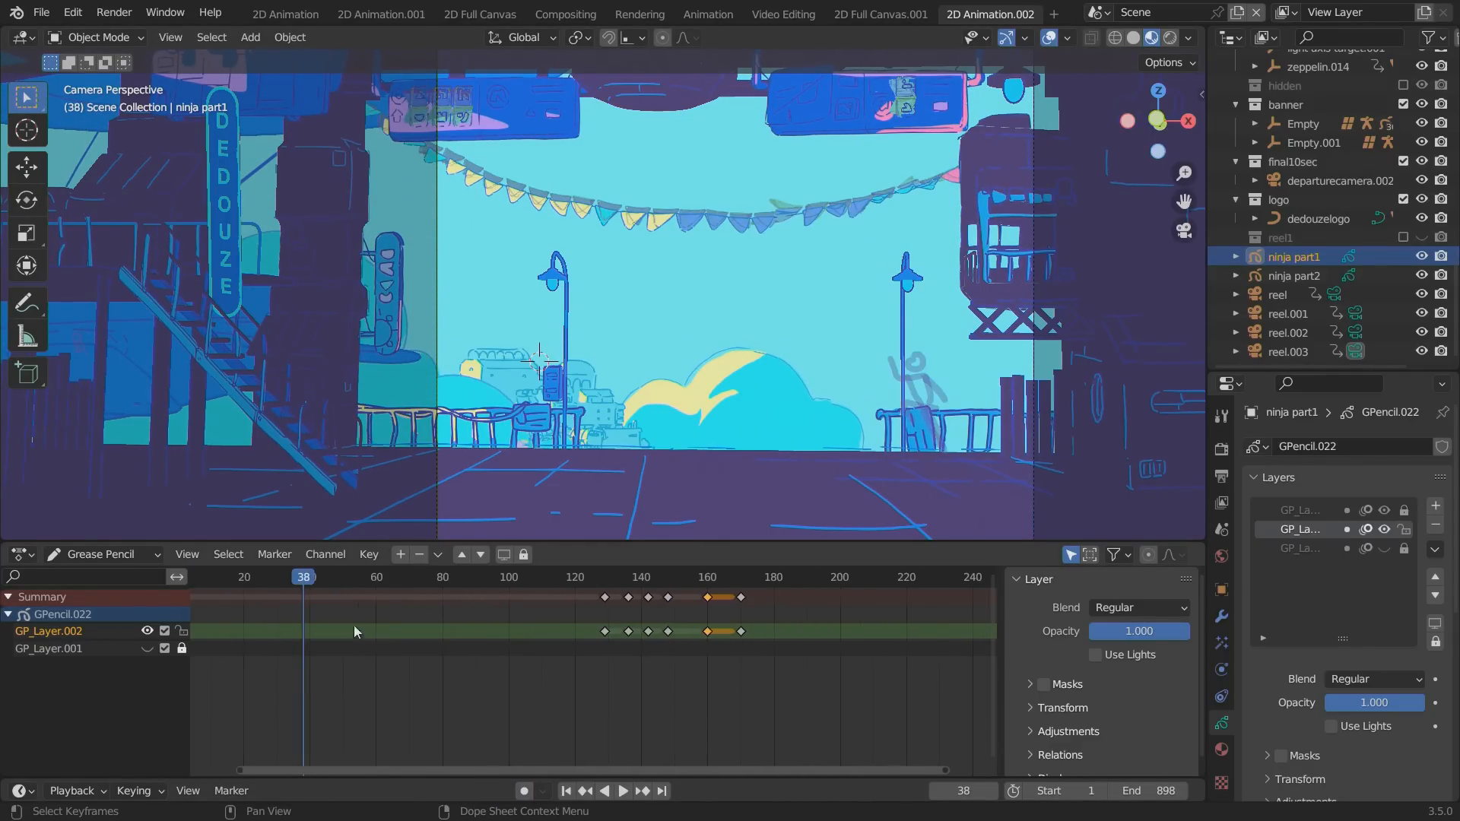
{"action": "key", "text": "ctrl+s"}
{"action": "left_click", "coordinate": [301, 579]}
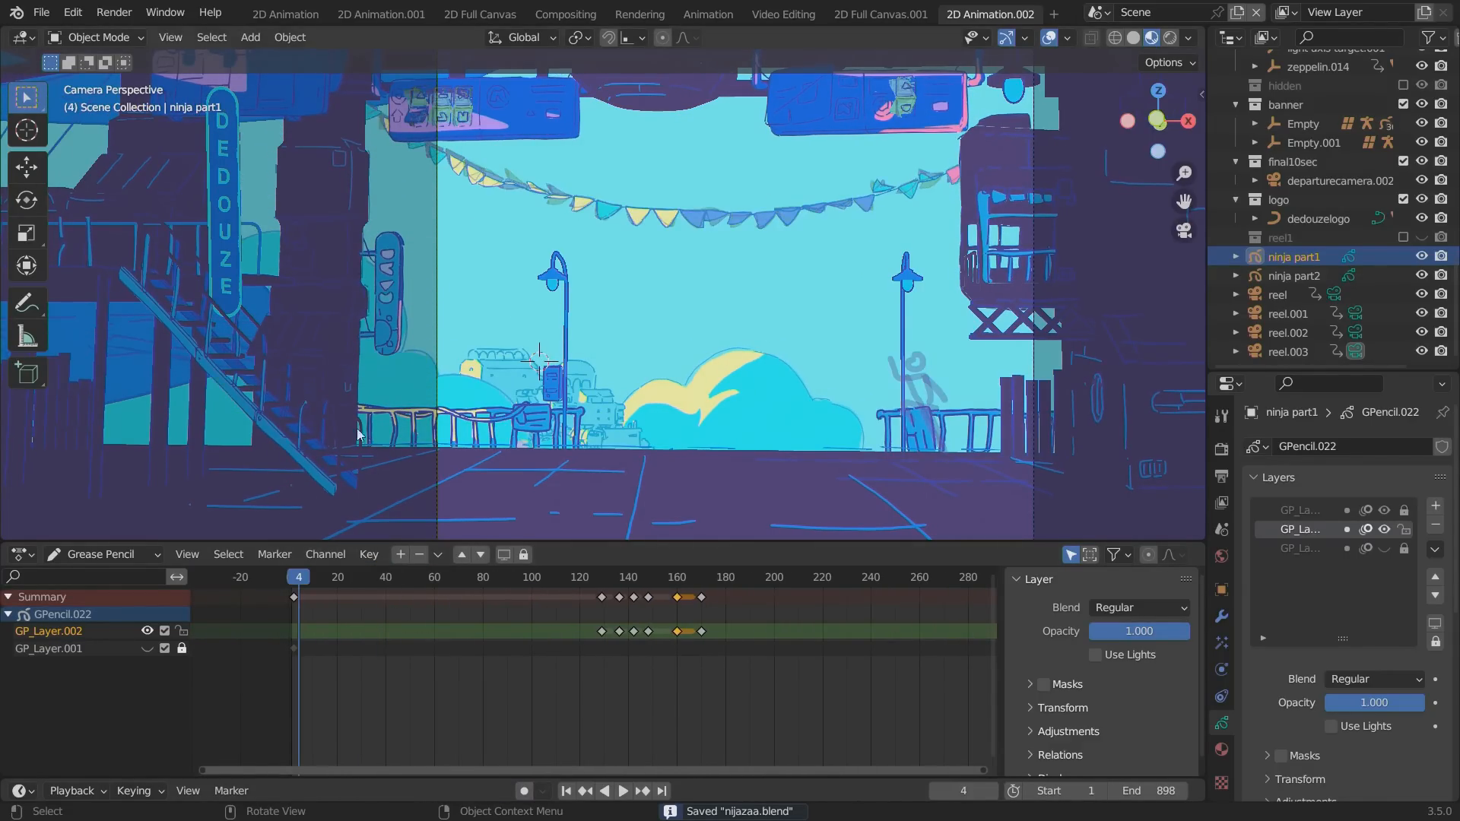
Set the output resolution to 1920 px wide and 1080 px high.
{"action": "key", "text": "ctrl+space"}
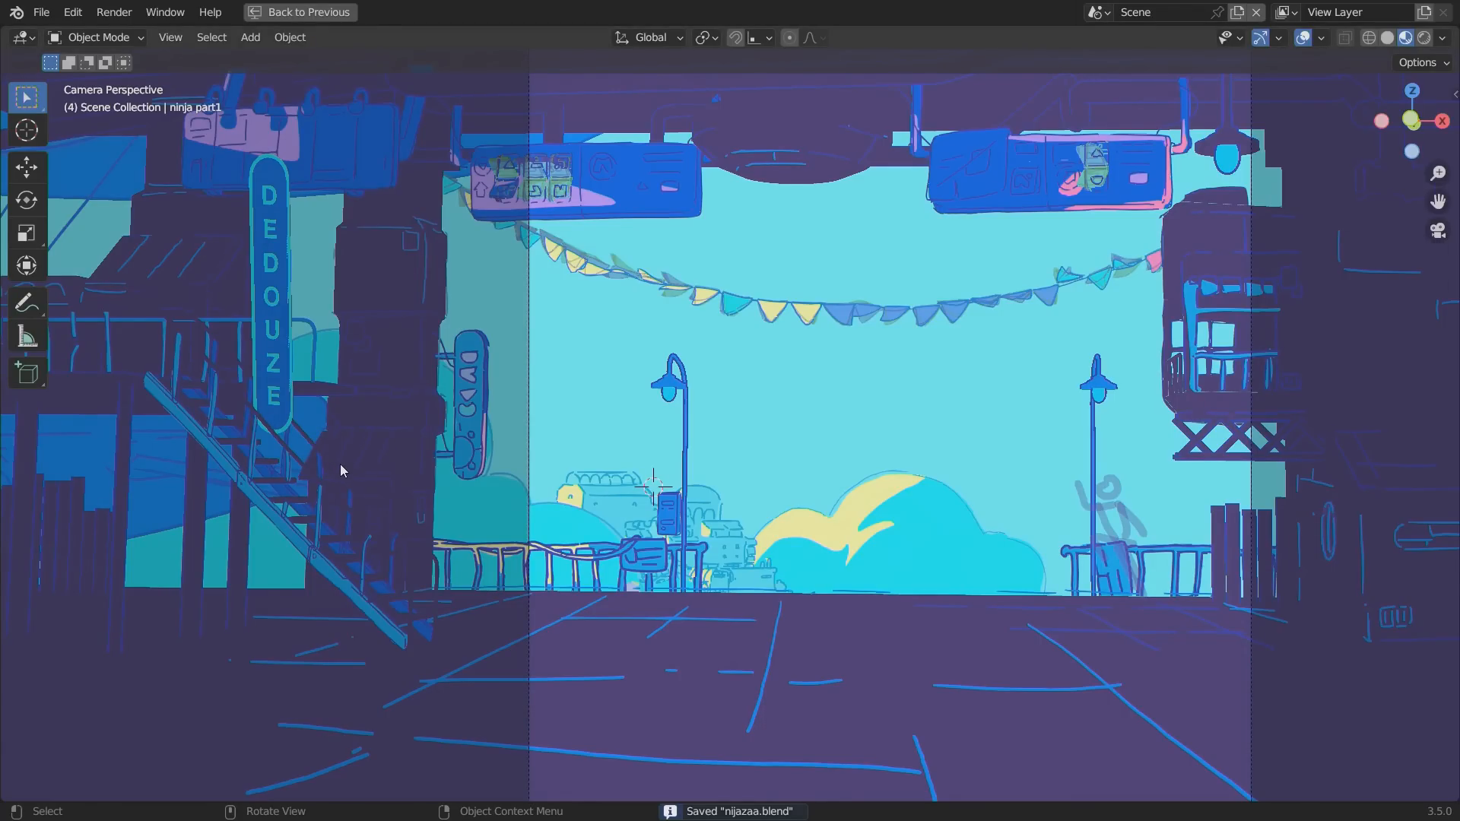
{"action": "left_click_drag", "start_coordinate": [362, 444], "coordinate": [201, 403], "text": "alt+shift"}
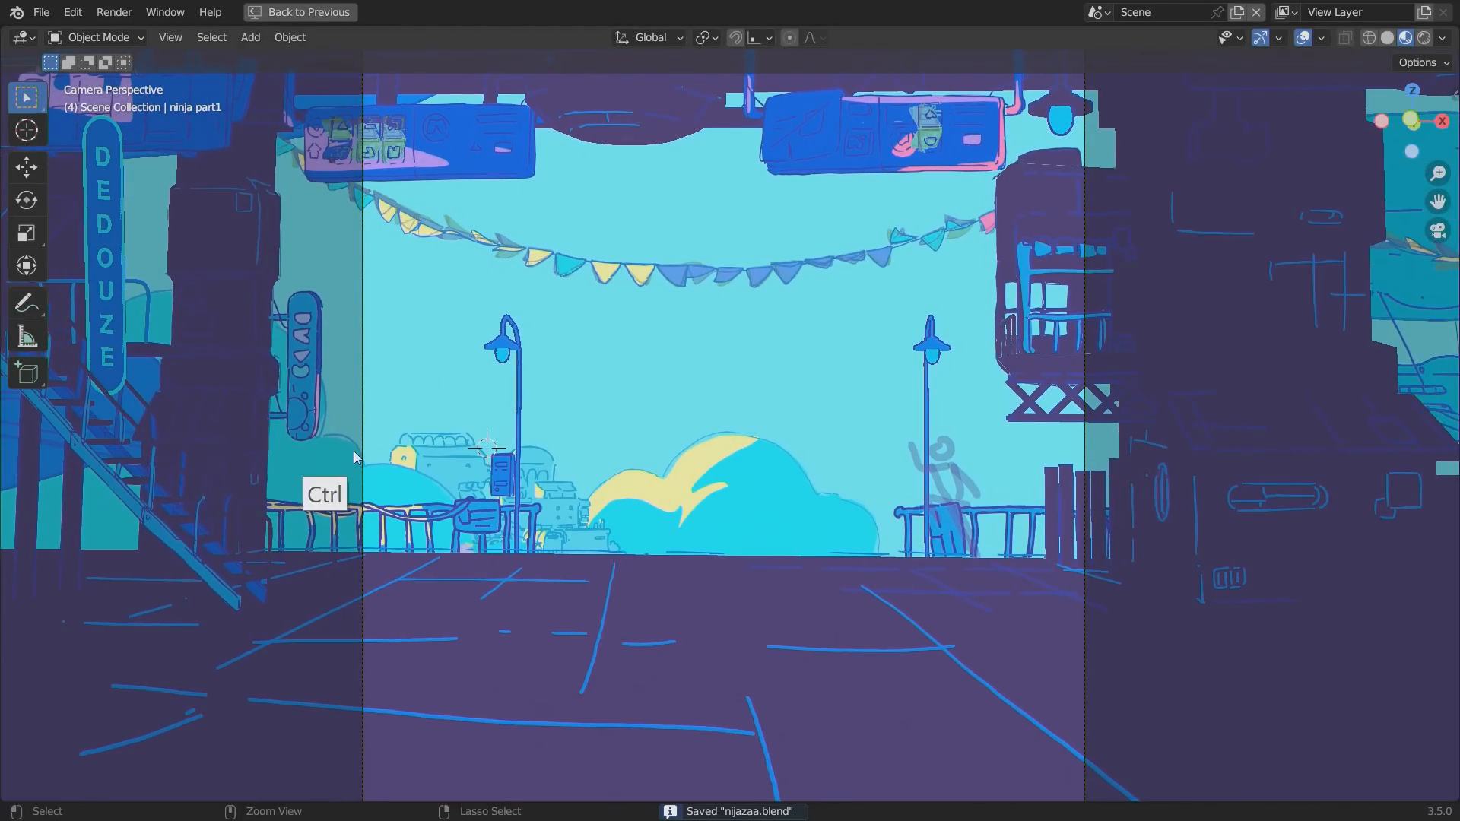
{"action": "key", "text": "ctrl+space"}
{"action": "left_click", "coordinate": [1220, 450]}
{"action": "left_click", "coordinate": [1220, 477]}
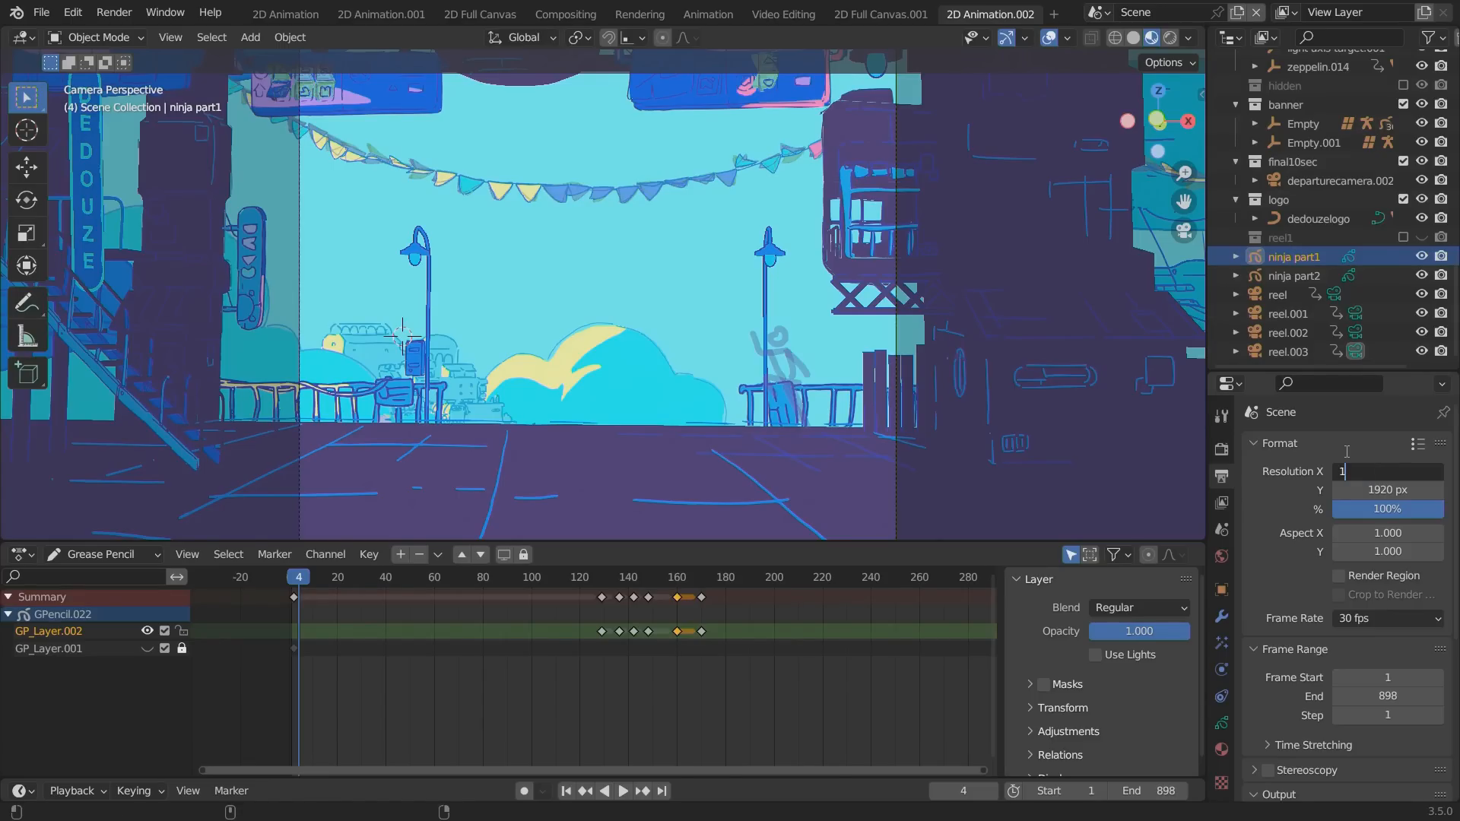
{"action": "key", "text": "Tab"}
{"action": "type", "text": "1080"}
{"action": "key", "text": "Return"}
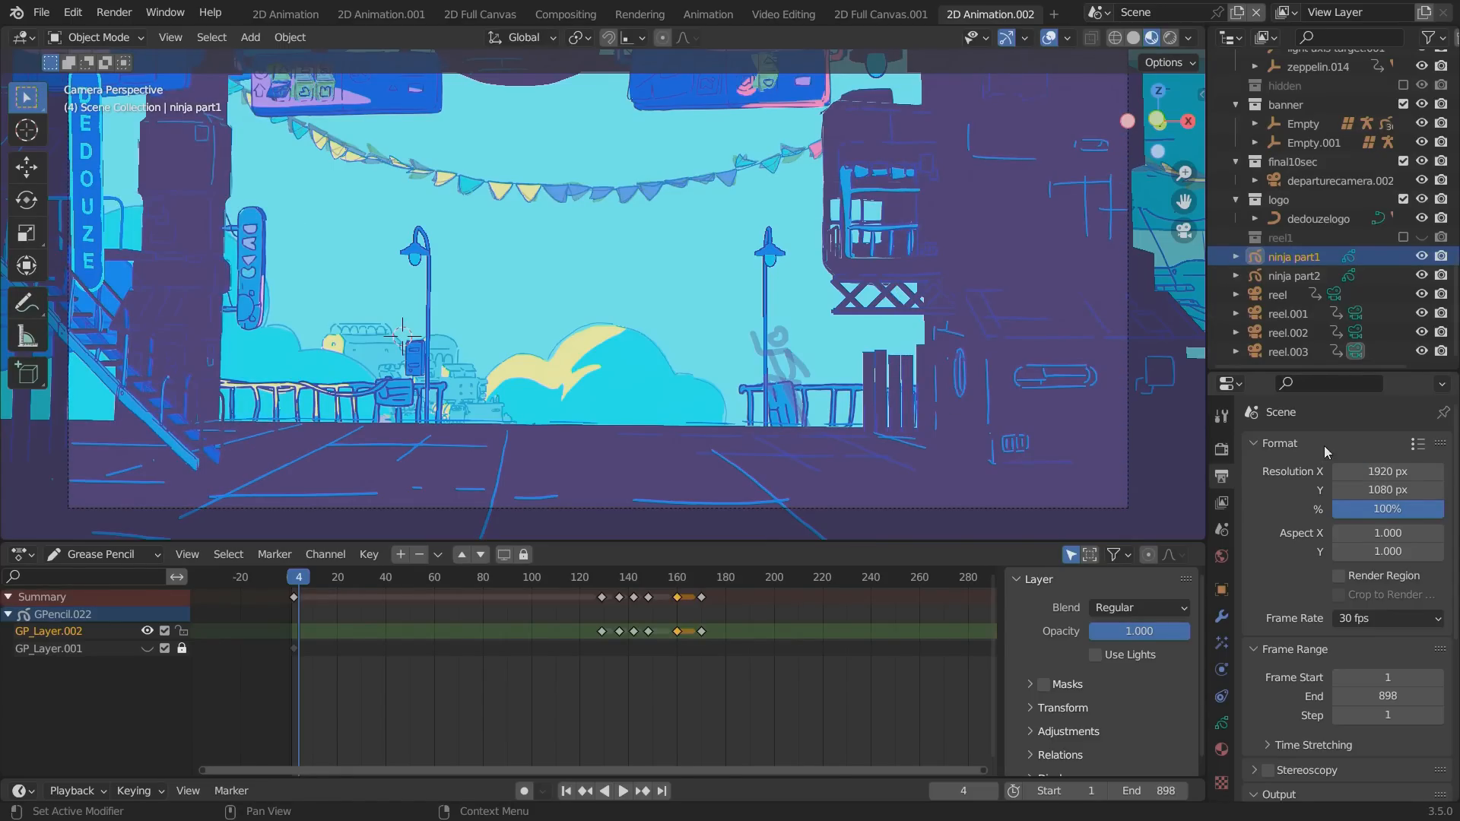
Save the file, play the animation in a maximized viewport with rendered shading, and restore the normal layout.
{"action": "key", "text": "ctrl+s"}
{"action": "middle_click_drag", "start_coordinate": [805, 318], "coordinate": [855, 386], "text": "shift"}
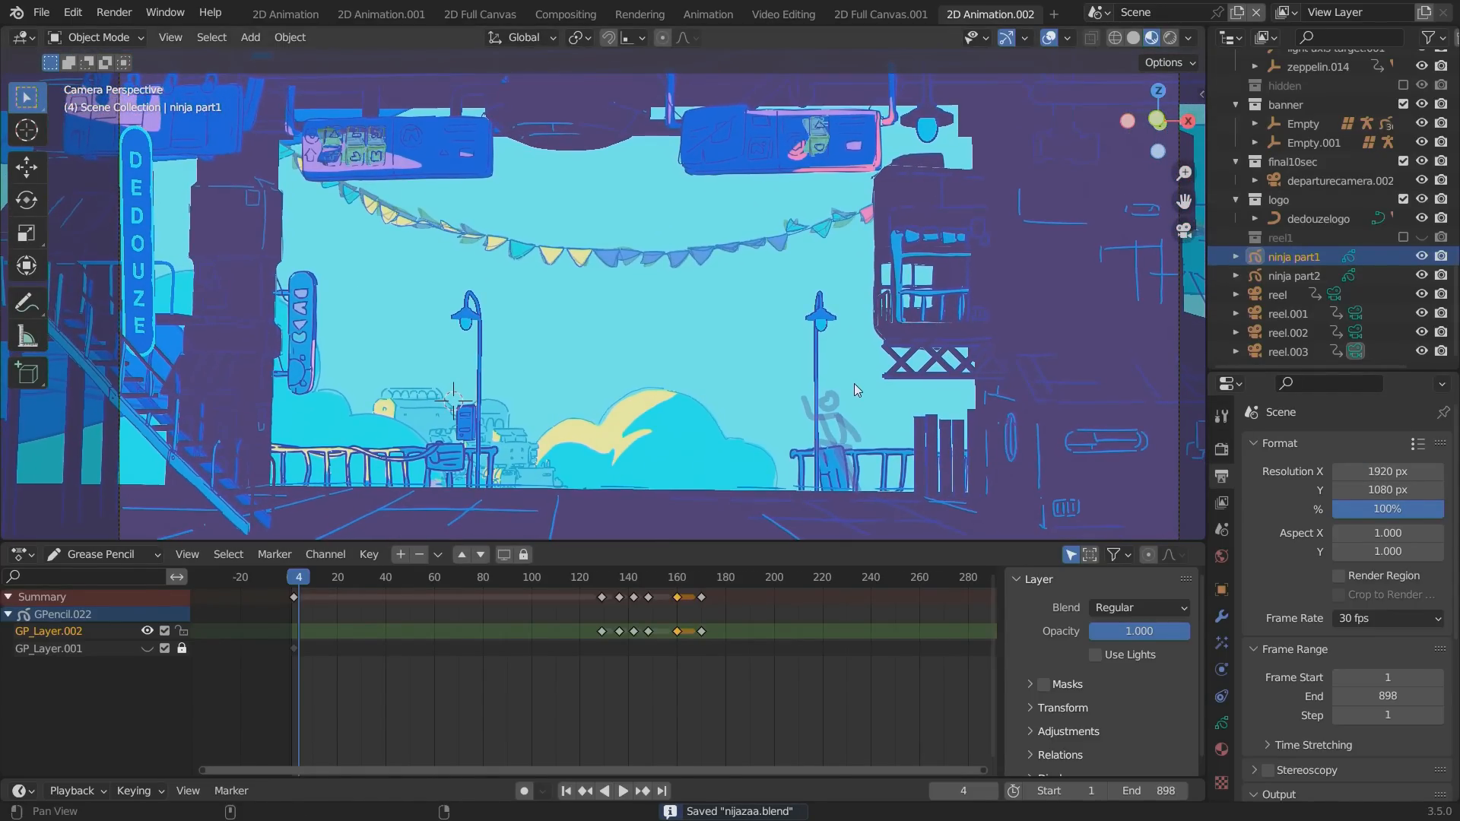
{"action": "key", "text": "space"}
{"action": "key", "text": "ctrl+space"}
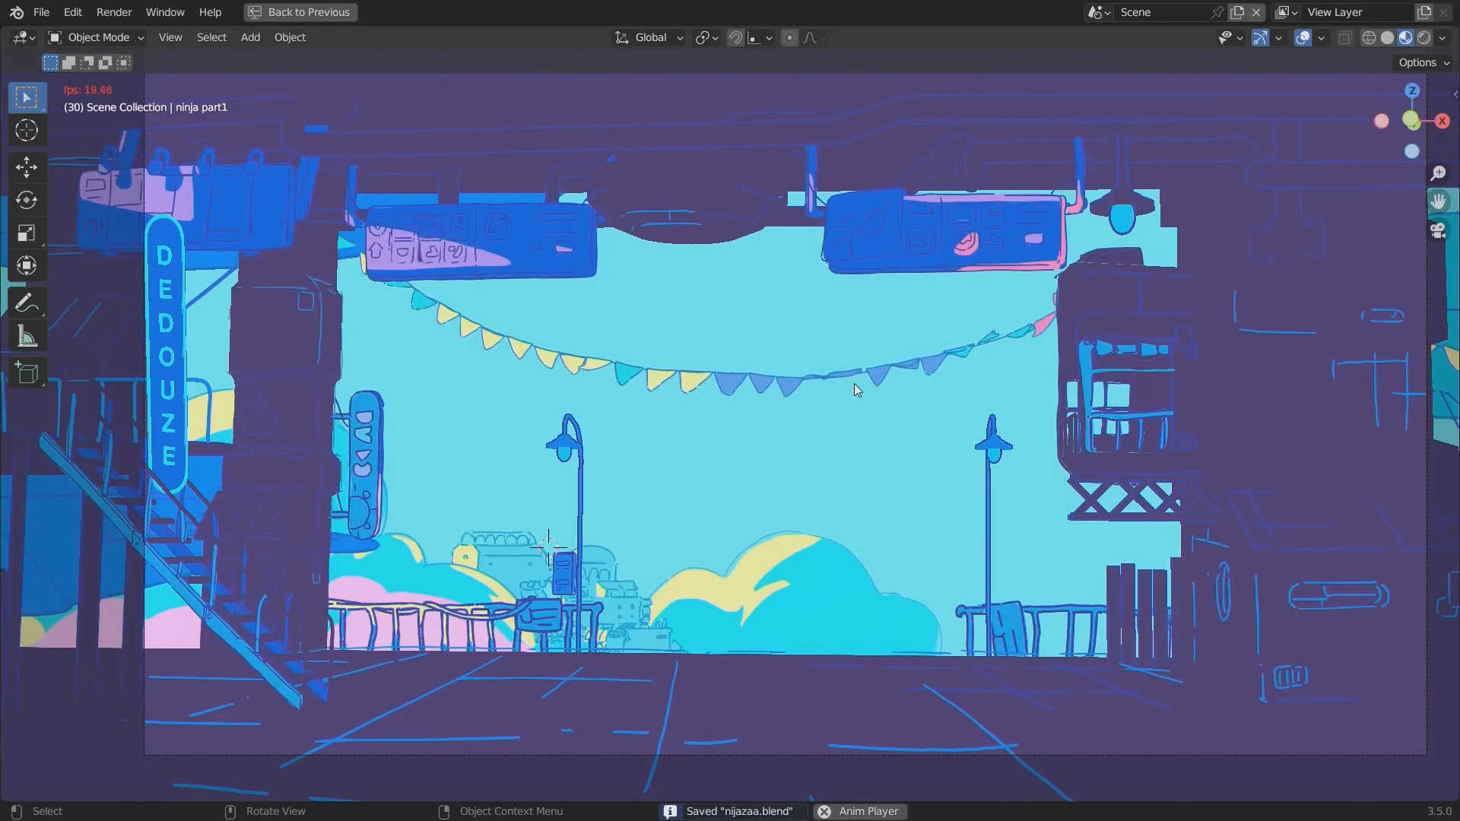
{"action": "left_click", "coordinate": [1424, 37]}
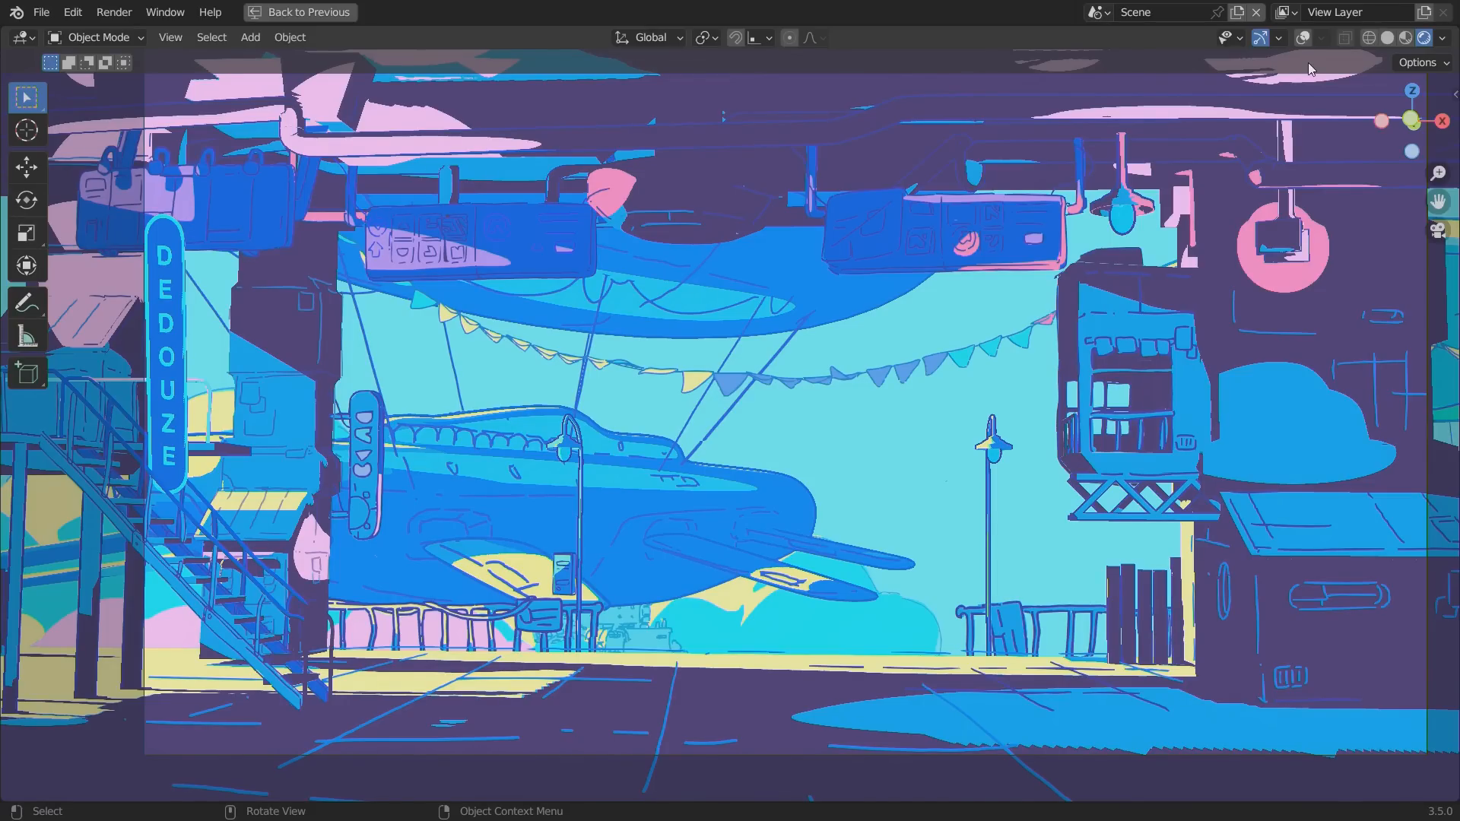
{"action": "key", "text": "ctrl+space"}
{"action": "key", "text": "ctrl+s"}
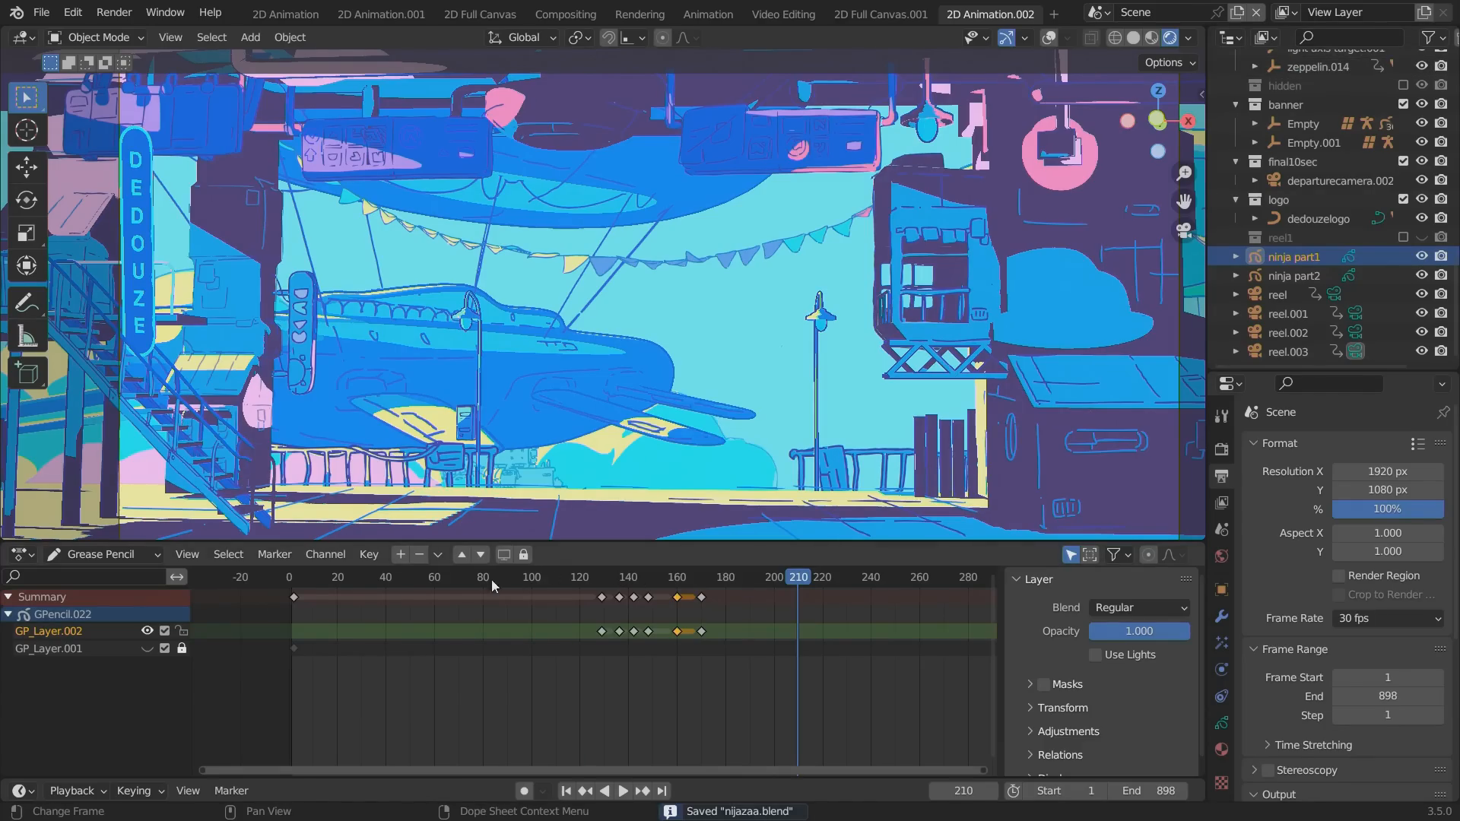
Scrub through the jump to frame 156 and turn on the viewport overlays.
{"action": "left_click", "coordinate": [299, 586]}
{"action": "left_click_drag", "start_coordinate": [299, 585], "coordinate": [347, 613]}
{"action": "left_click_drag", "start_coordinate": [522, 613], "coordinate": [652, 598]}
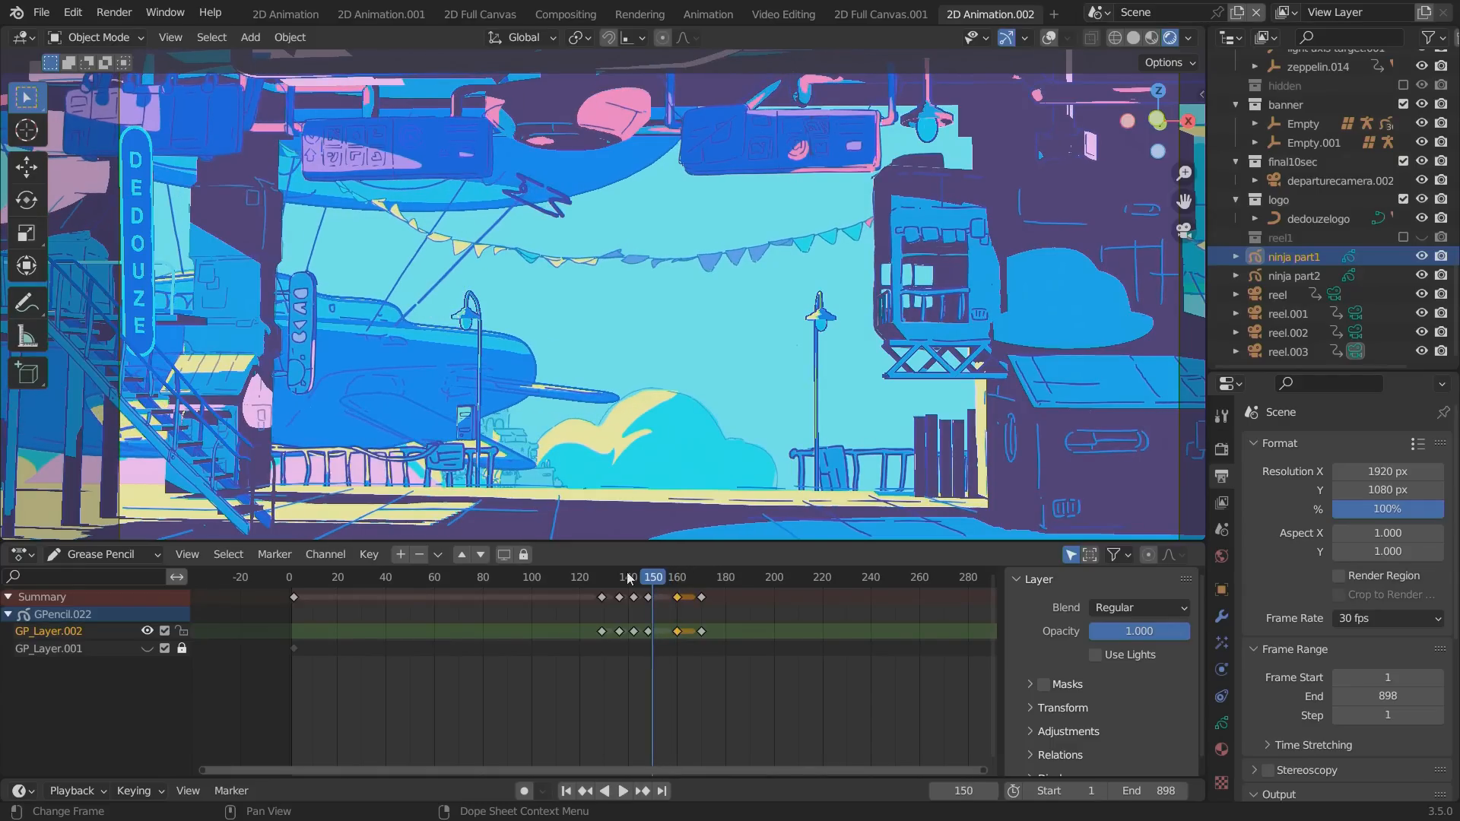
{"action": "left_click", "coordinate": [101, 40]}
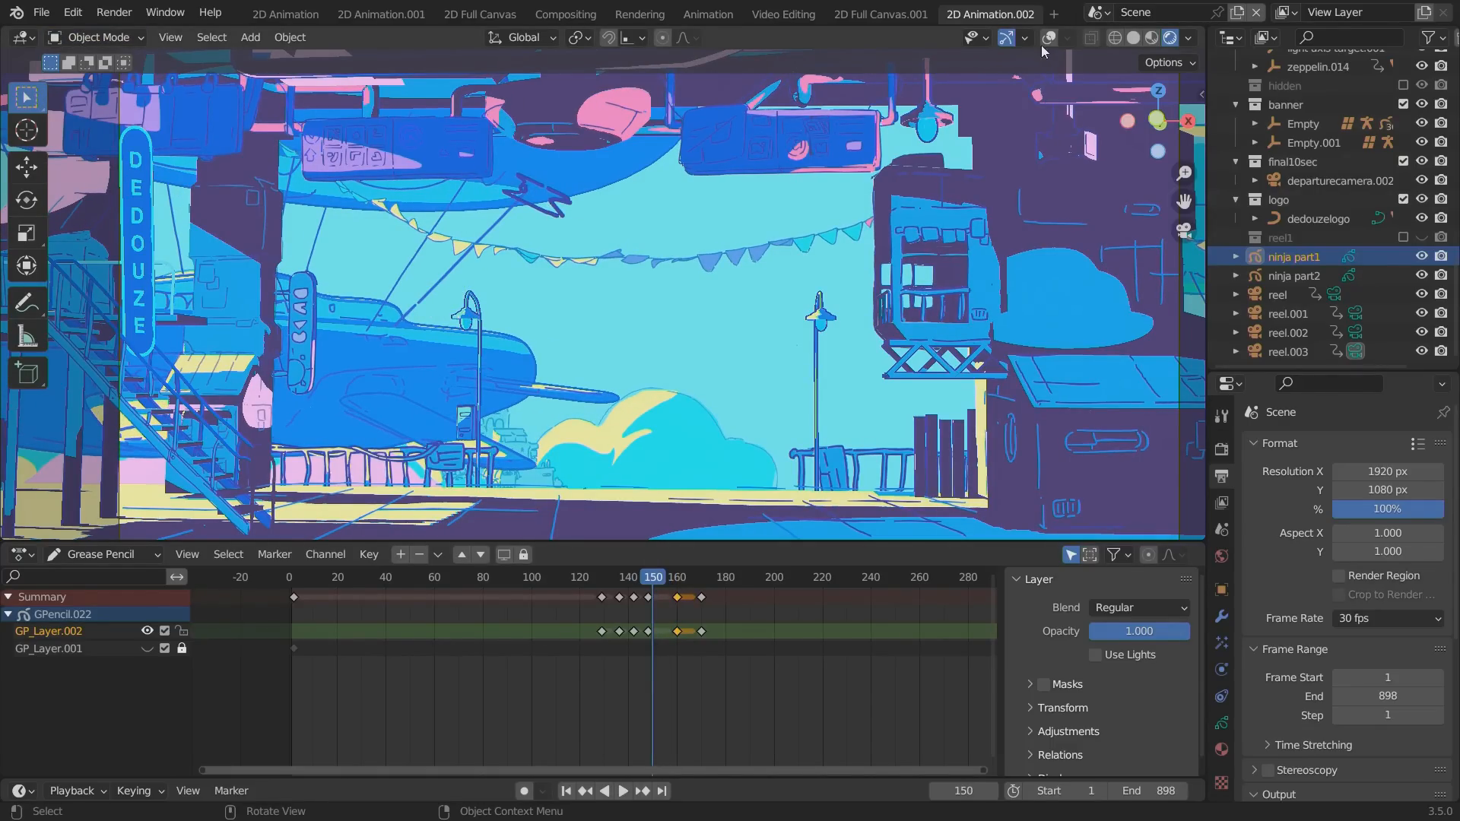
{"action": "left_click_drag", "start_coordinate": [615, 587], "coordinate": [659, 584]}
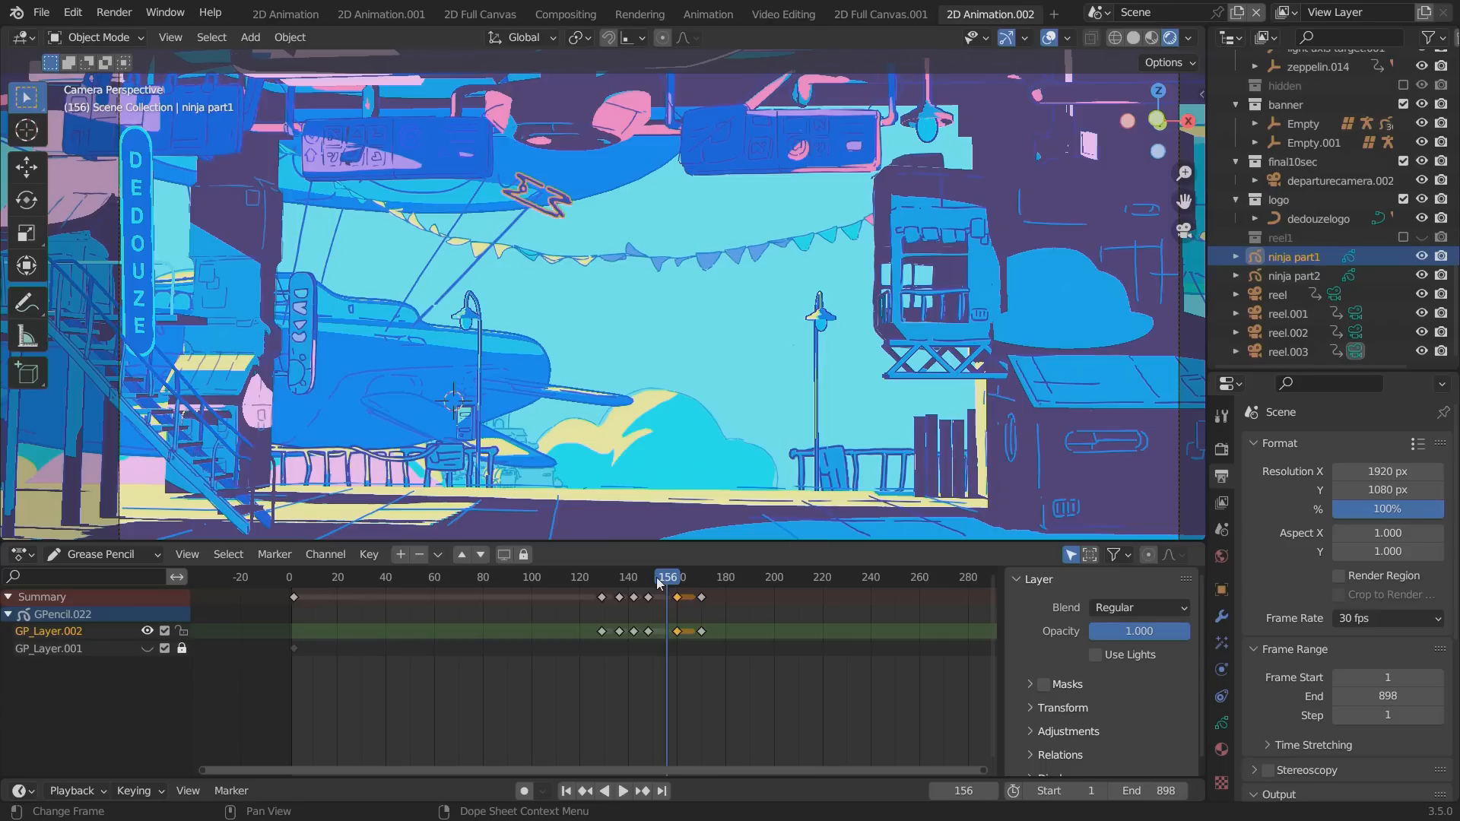
Turn on auto keying and, at frame 156, move and slightly rotate ninja part1's strokes in Edit Mode with the Y axis locked.
{"action": "left_click", "coordinate": [93, 37]}
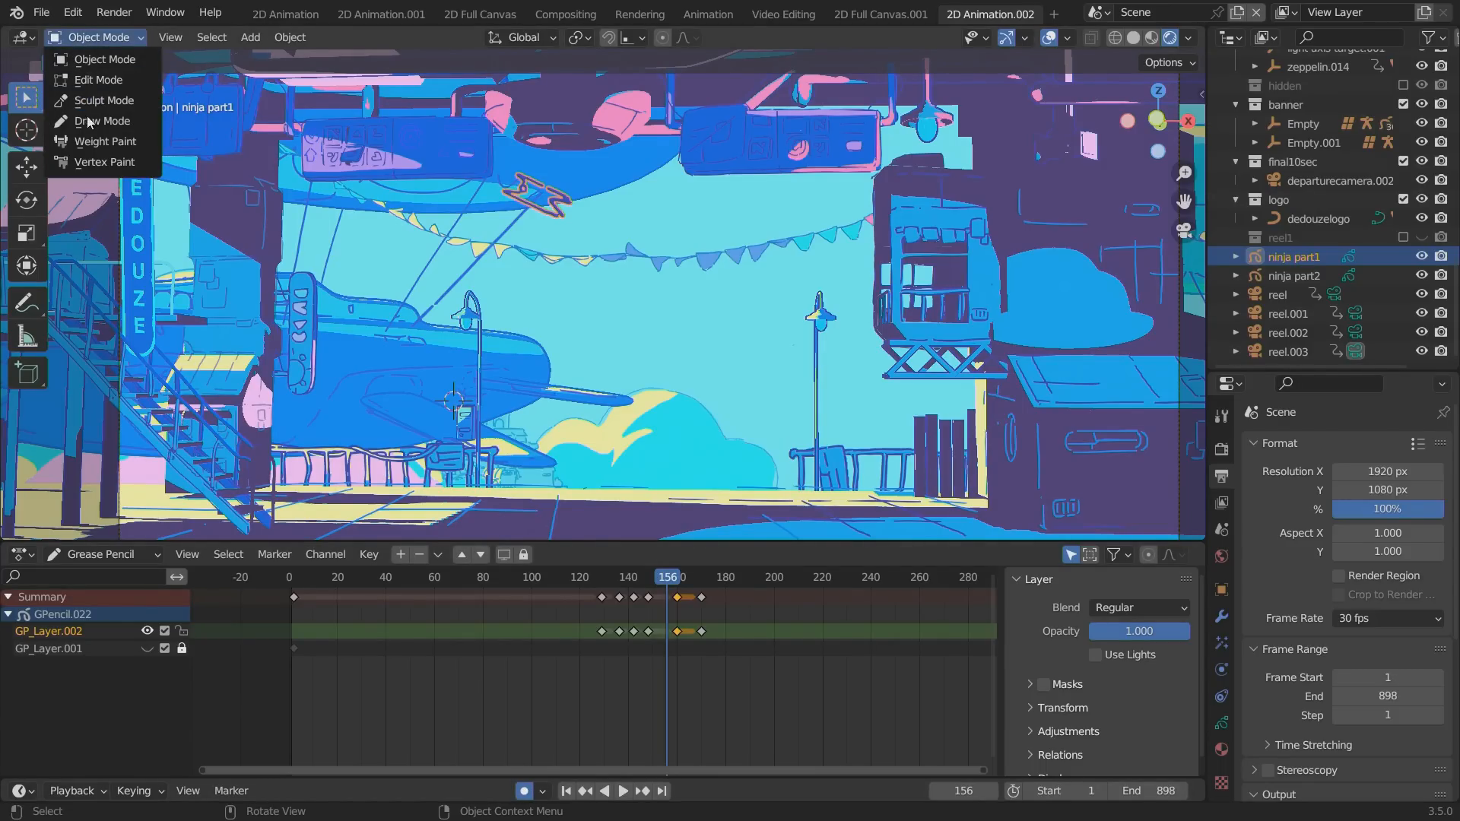
{"action": "left_click", "coordinate": [90, 81]}
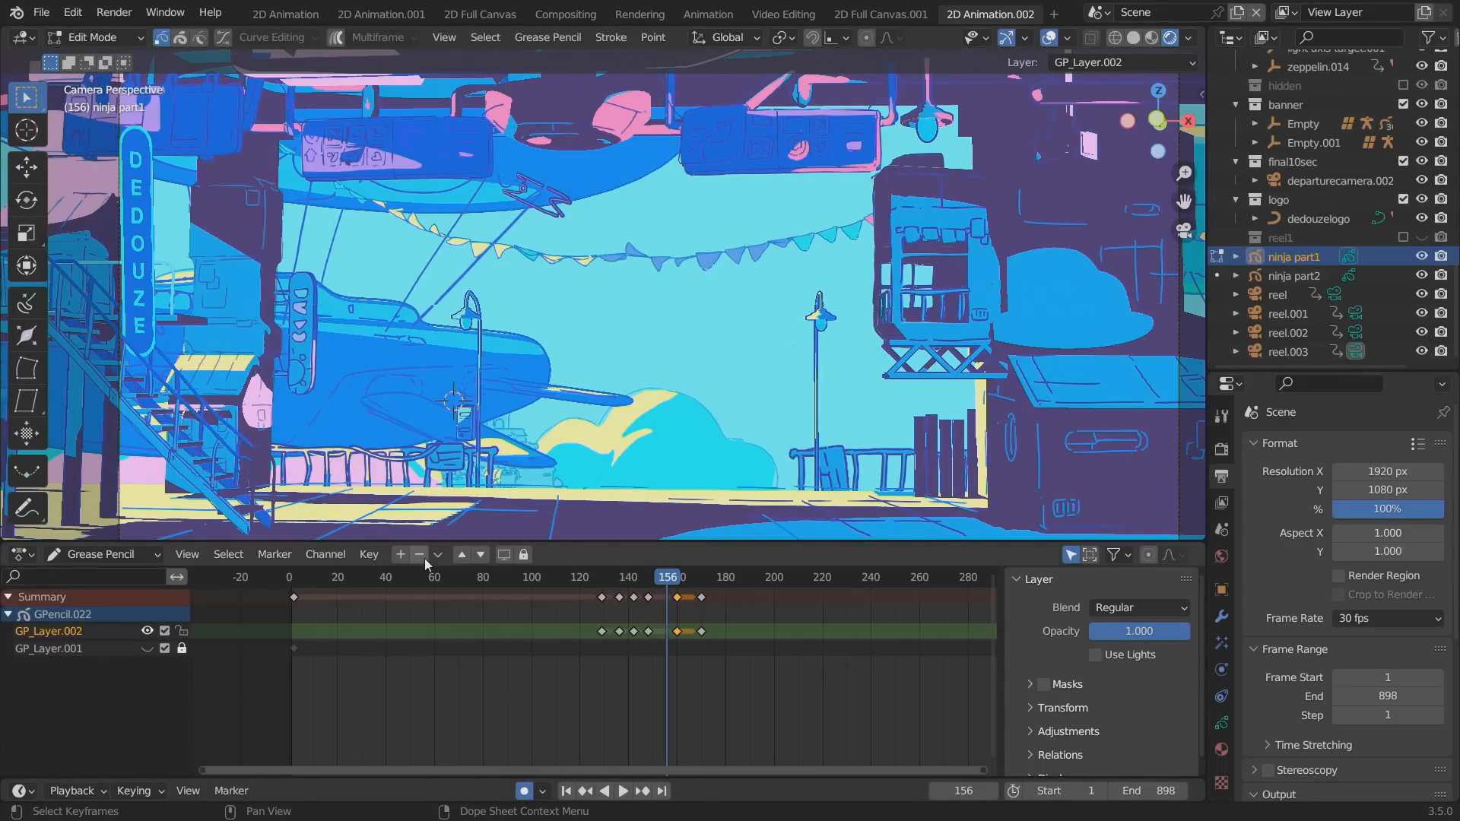
{"action": "mouse_move", "coordinate": [480, 172]}
{"action": "left_mouse_down"}
{"action": "mouse_move", "coordinate": [509, 212]}
{"action": "mouse_move", "coordinate": [594, 247]}
{"action": "left_mouse_up"}
{"action": "key", "text": "g"}
{"action": "key", "text": "shift+y"}
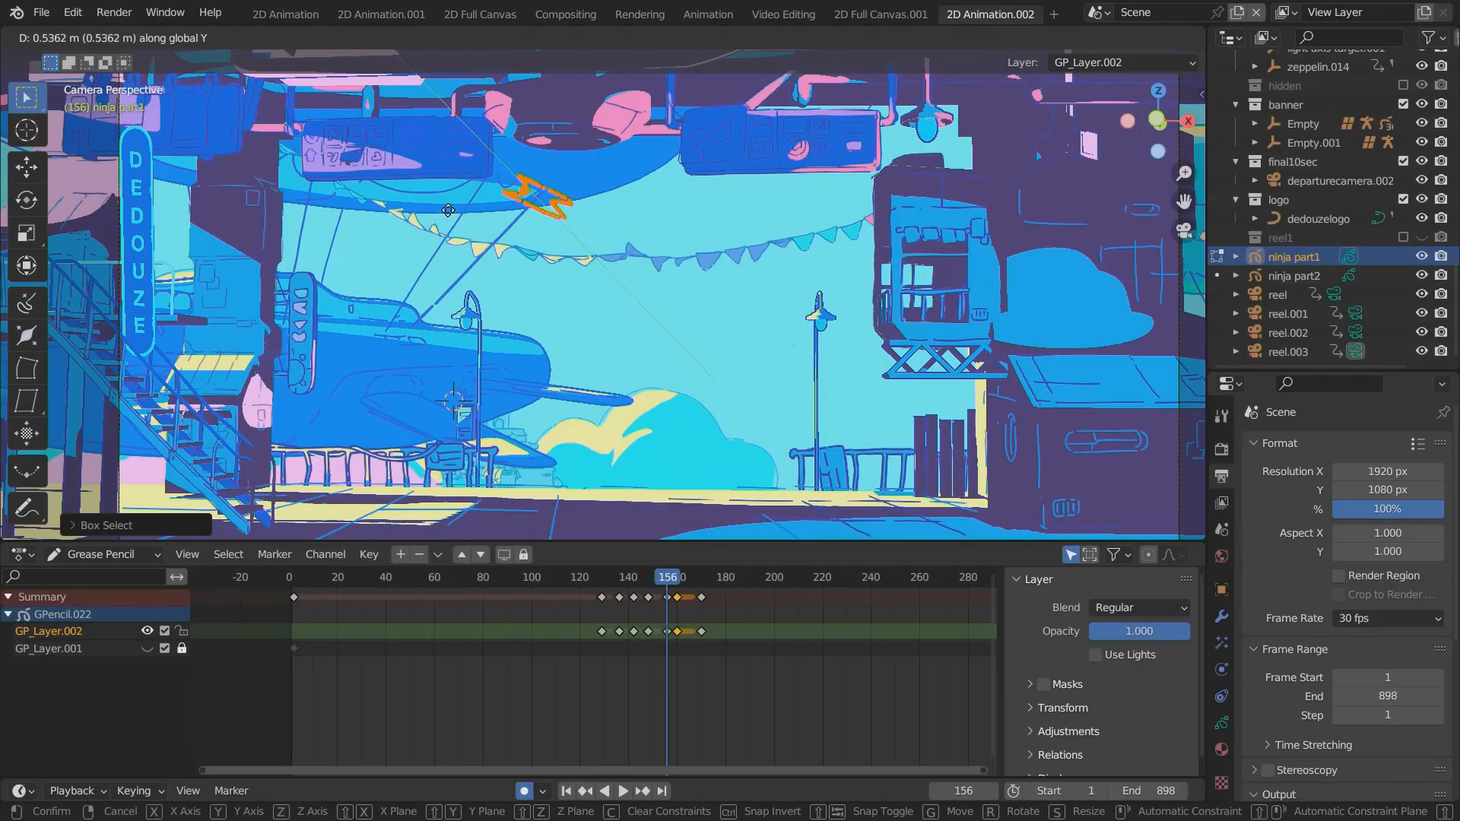
{"action": "key", "text": "shift+y"}
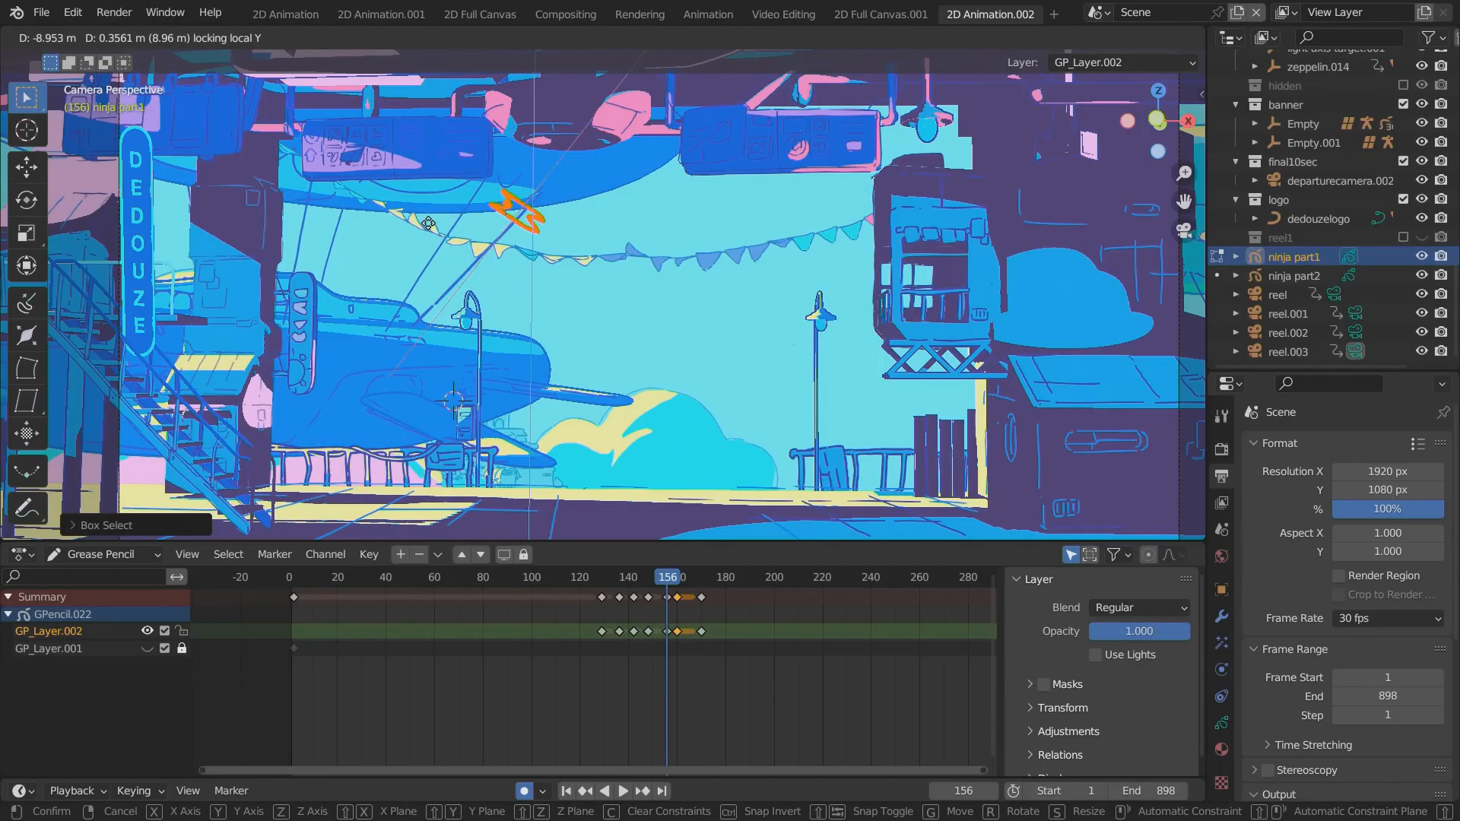
{"action": "key", "text": "r"}
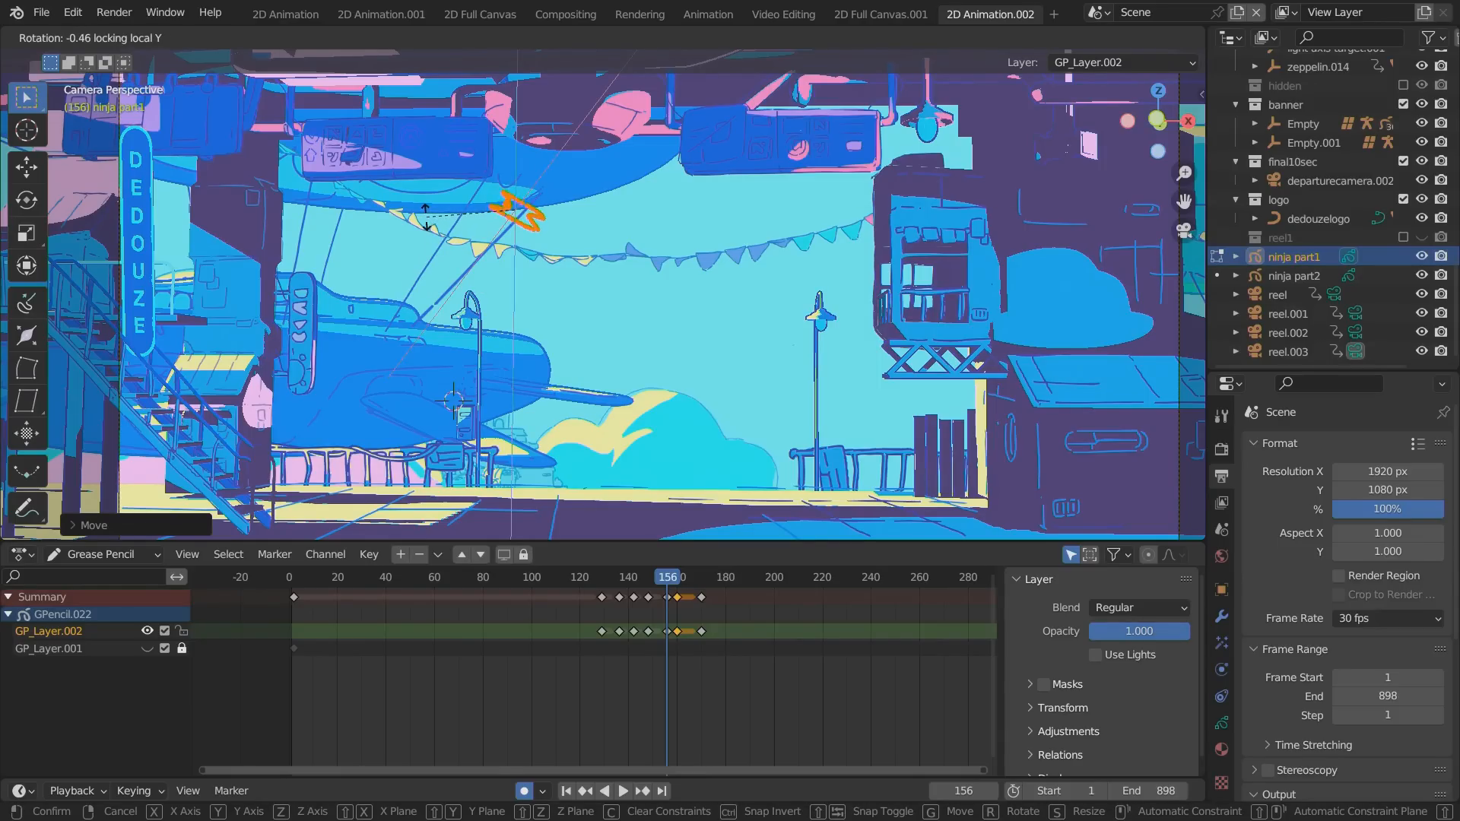
{"action": "left_click", "coordinate": [426, 217]}
{"action": "key", "text": "Tab"}
At frame 133, shift ninja part1's whole pose slightly forward in the jump direction in Edit Mode, keeping the Y axis locked.
{"action": "mouse_move", "coordinate": [640, 580]}
{"action": "left_mouse_down"}
{"action": "mouse_move", "coordinate": [689, 578]}
{"action": "mouse_move", "coordinate": [625, 574]}
{"action": "mouse_move", "coordinate": [704, 576]}
{"action": "mouse_move", "coordinate": [613, 578]}
{"action": "left_mouse_up"}
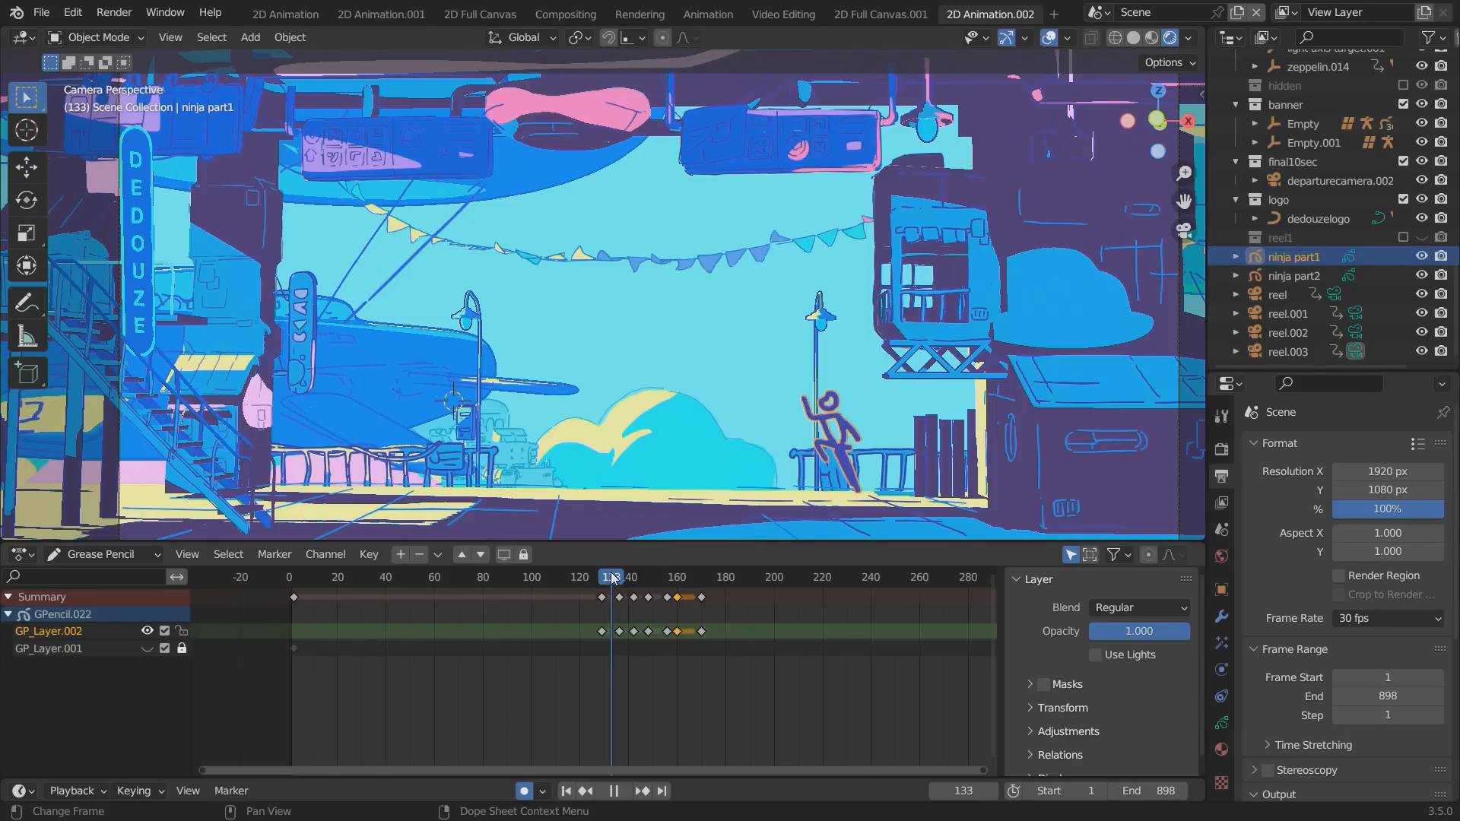
{"action": "key", "text": "Tab"}
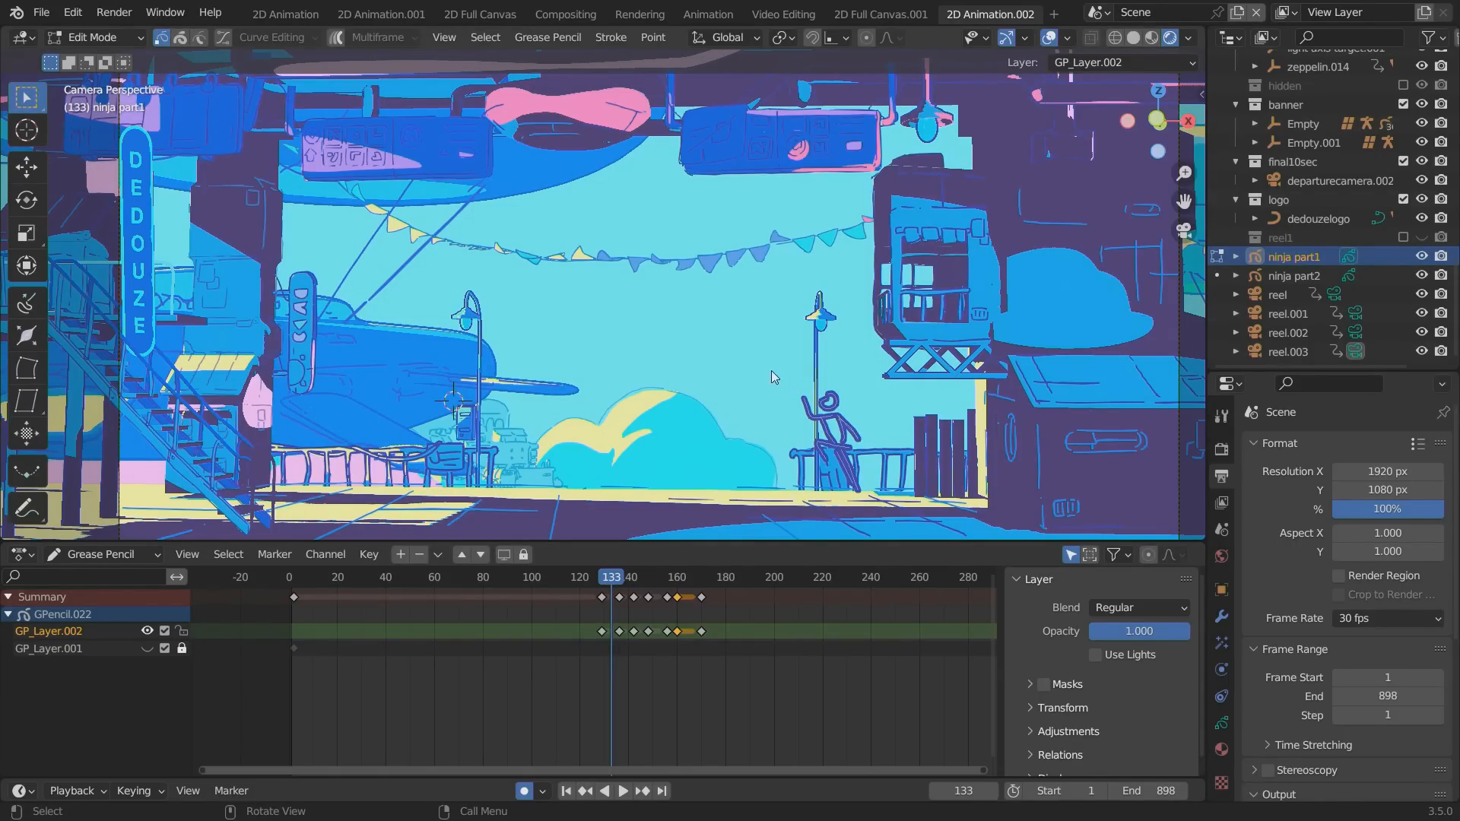
{"action": "left_click_drag", "start_coordinate": [771, 371], "coordinate": [906, 517]}
{"action": "key", "text": "g"}
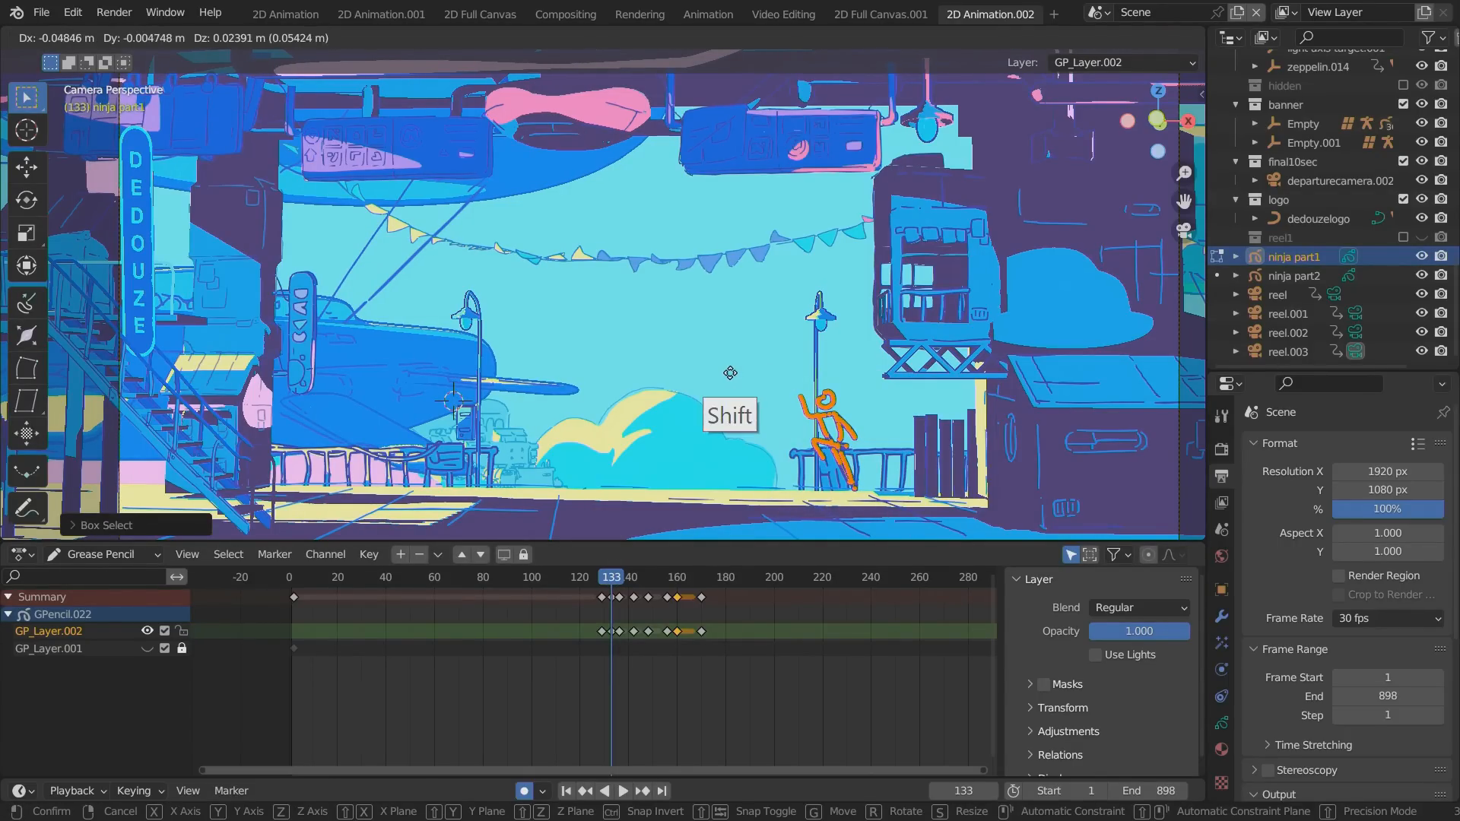
{"action": "key", "text": "shift+y"}
{"action": "left_click", "coordinate": [710, 403]}
{"action": "key", "text": "Tab"}
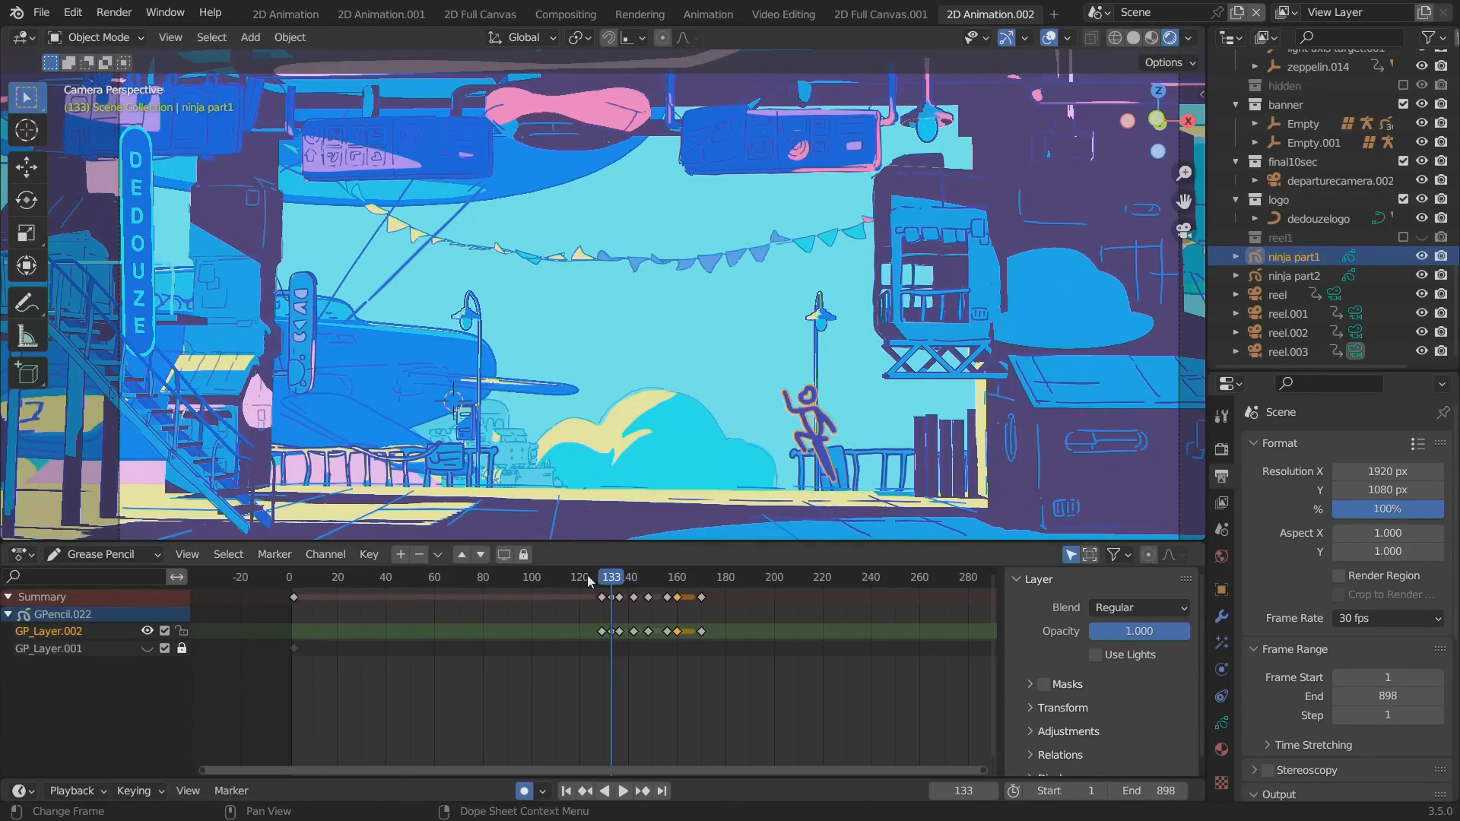
Play back the revised jump repeatedly from just before frame 130, with the viewport overlays hidden.
{"action": "key", "text": "n"}
{"action": "key", "text": "space"}
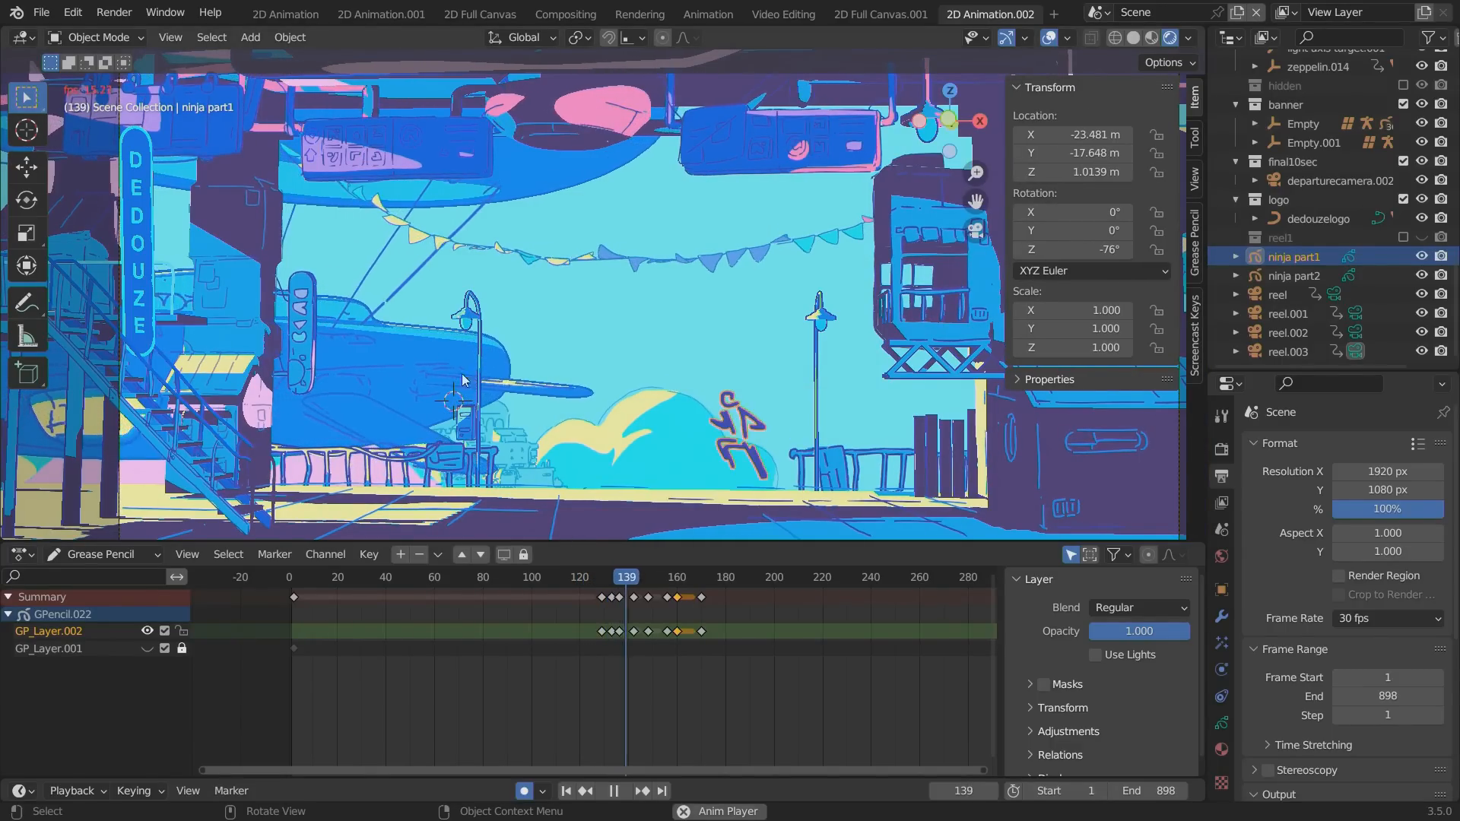
{"action": "key", "text": "n"}
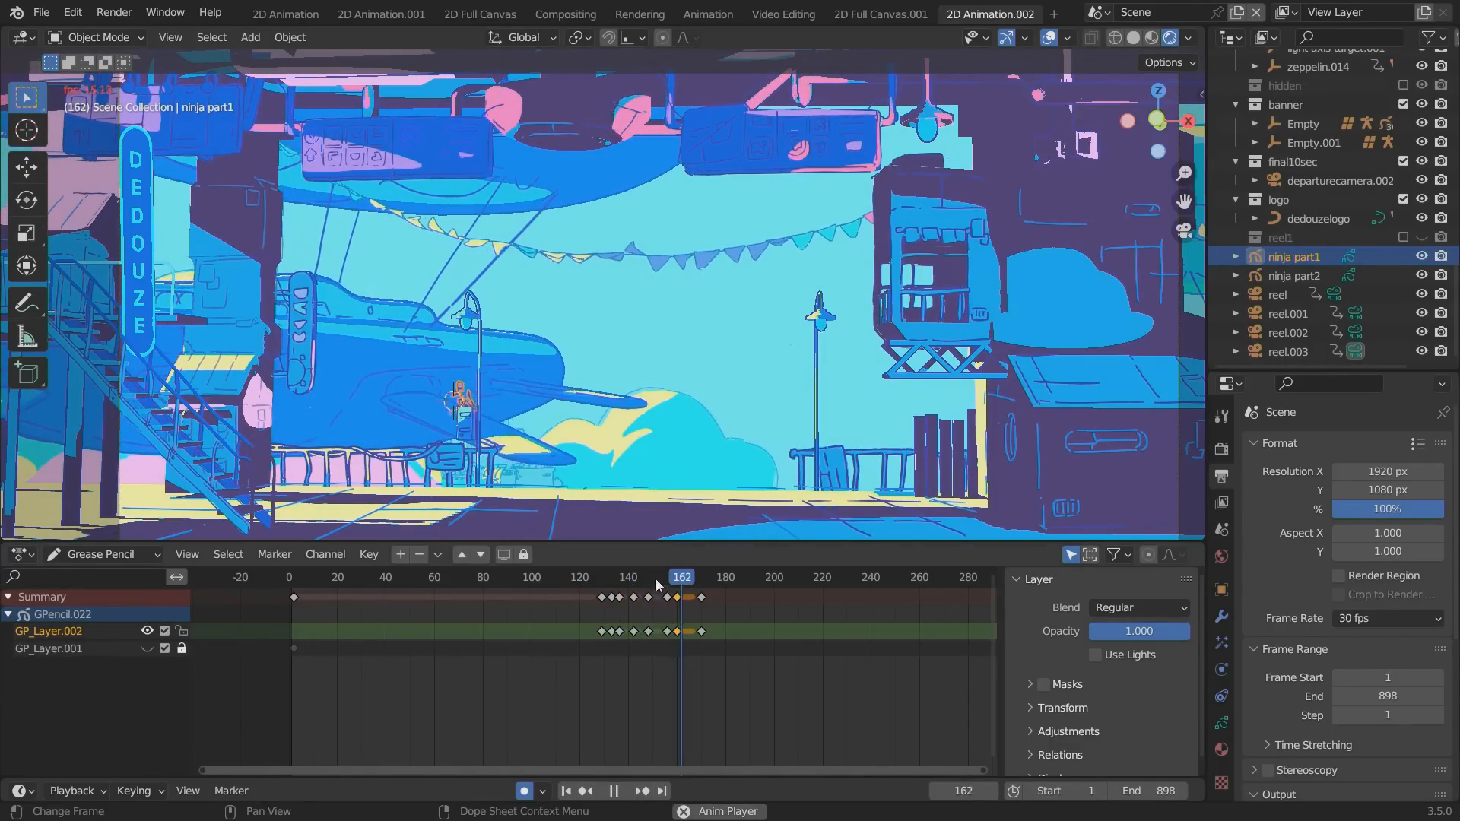
{"action": "left_click", "coordinate": [573, 577]}
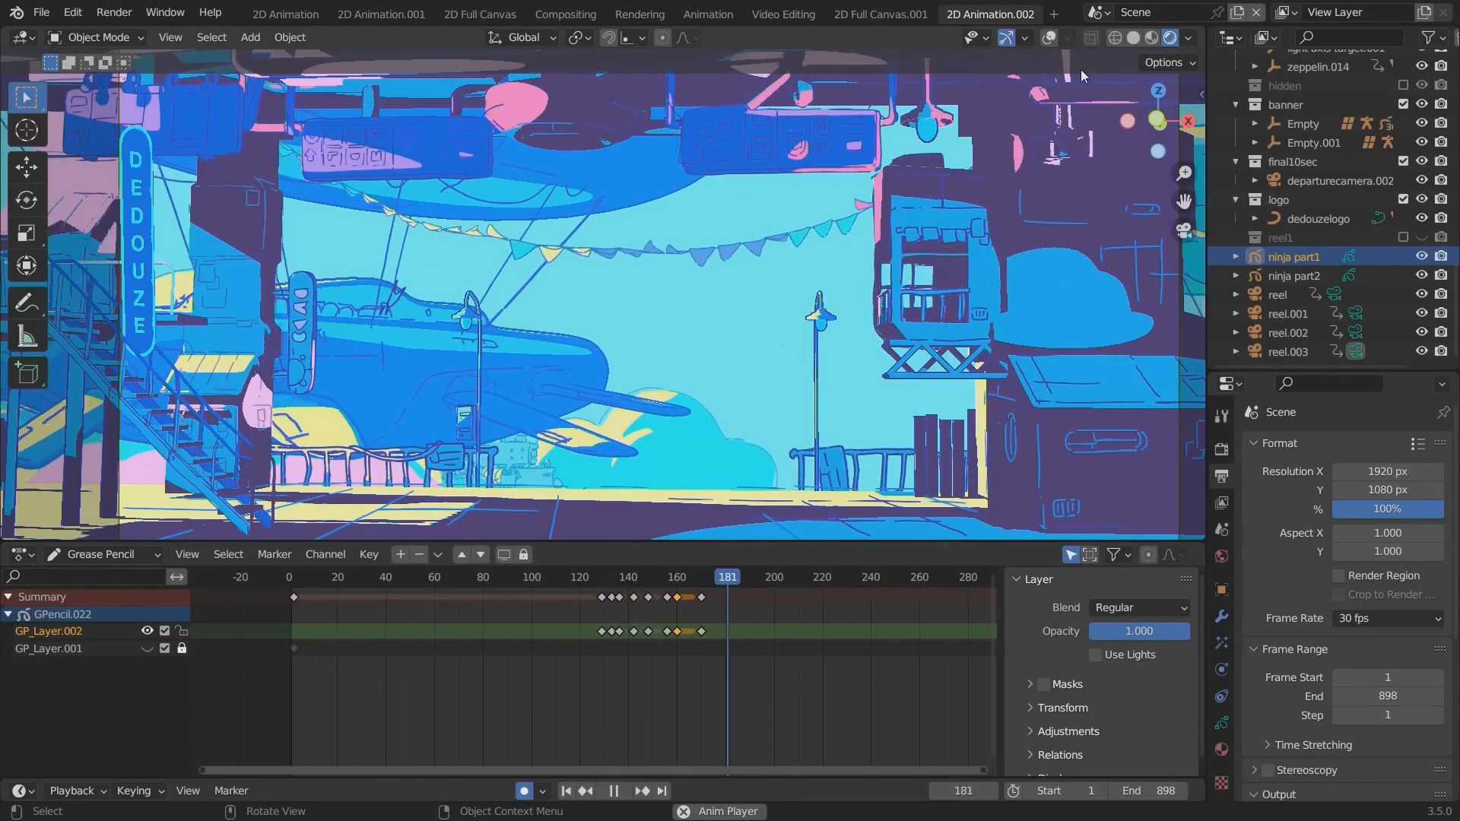
{"action": "left_click", "coordinate": [594, 578]}
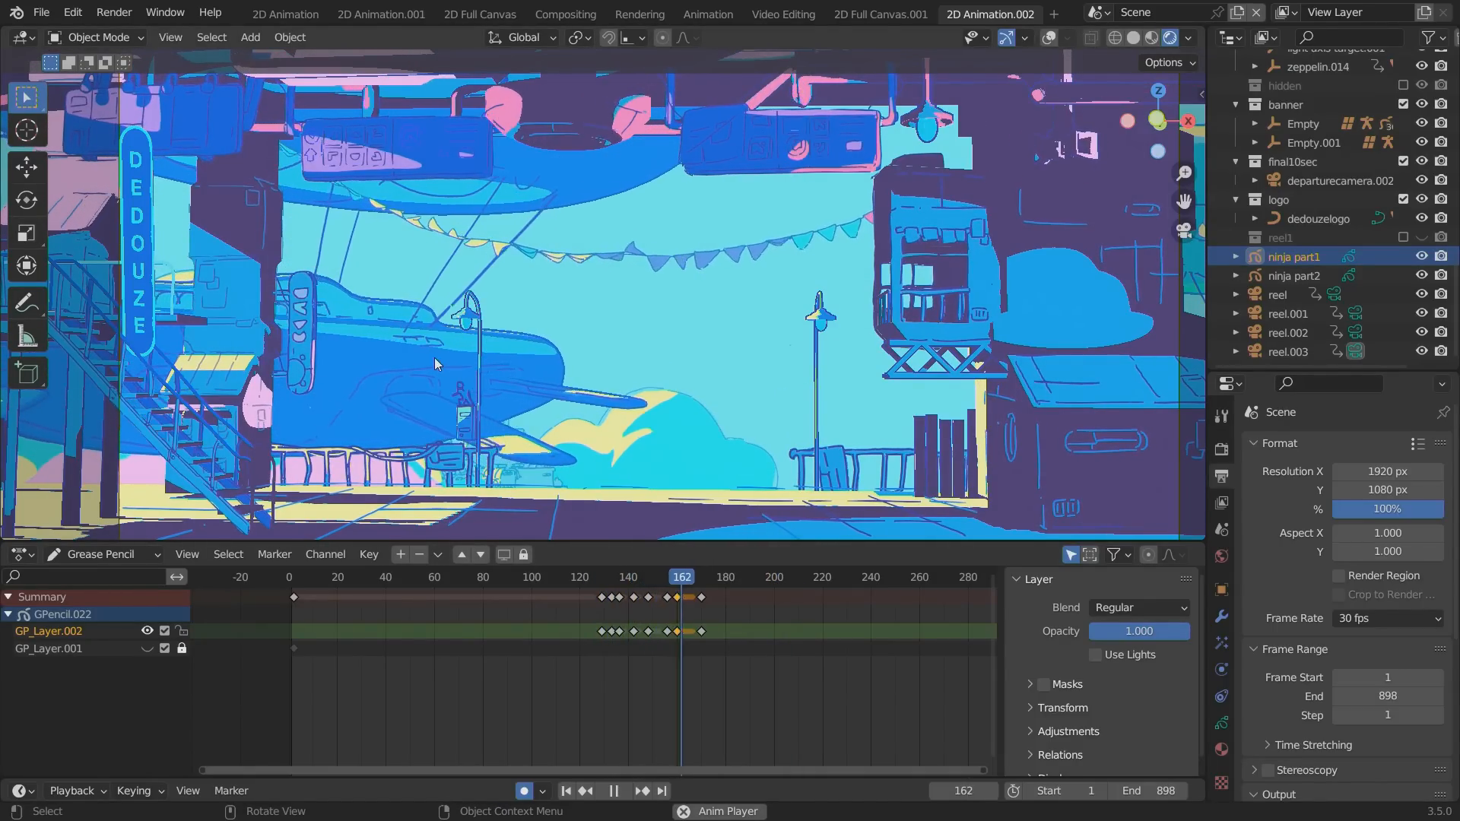
Replay the animation from around the landing on the lamp post and turn off auto keying.
{"action": "left_click", "coordinate": [395, 353]}
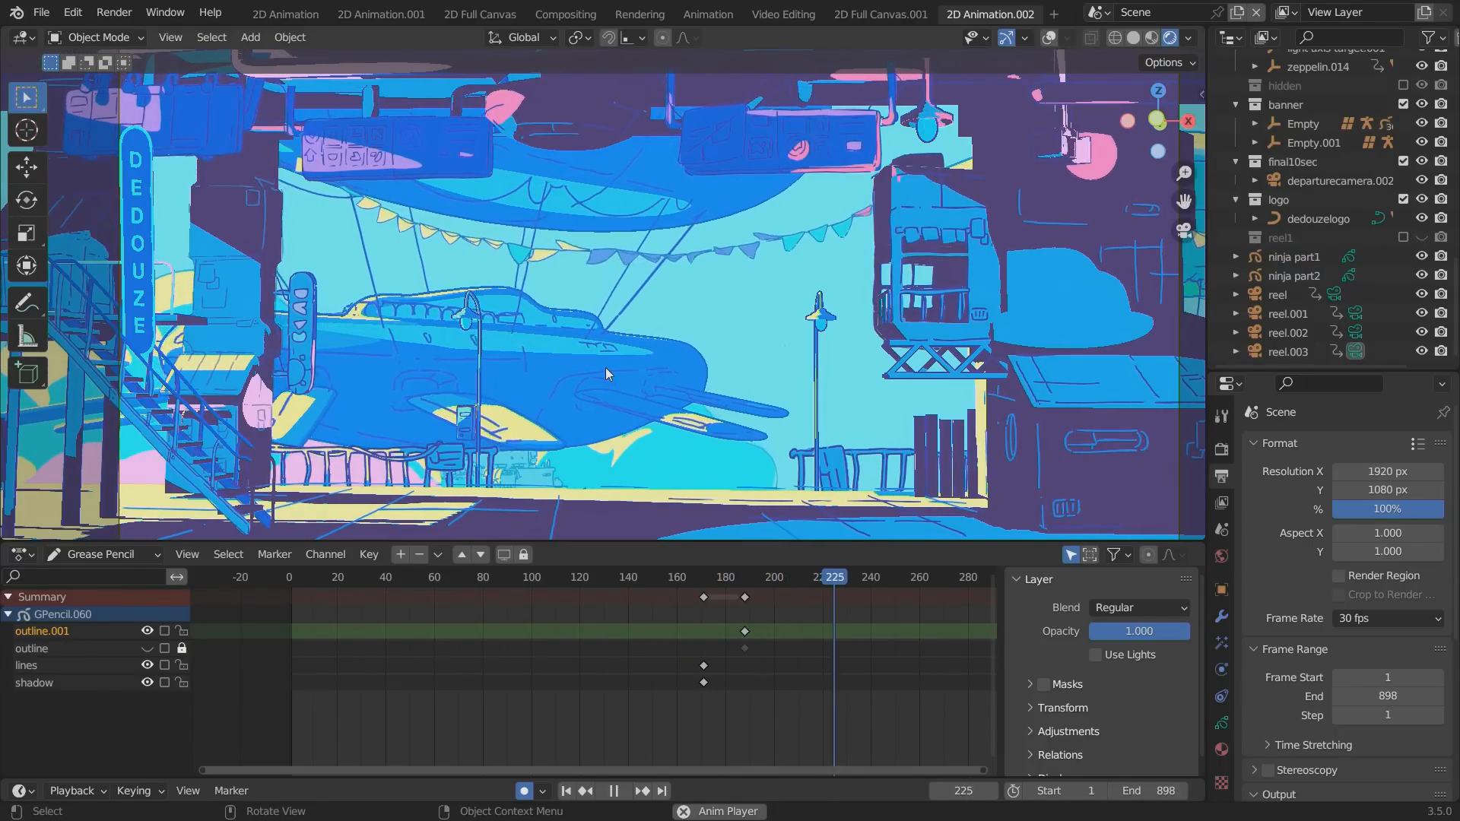
{"action": "left_click", "coordinate": [674, 577]}
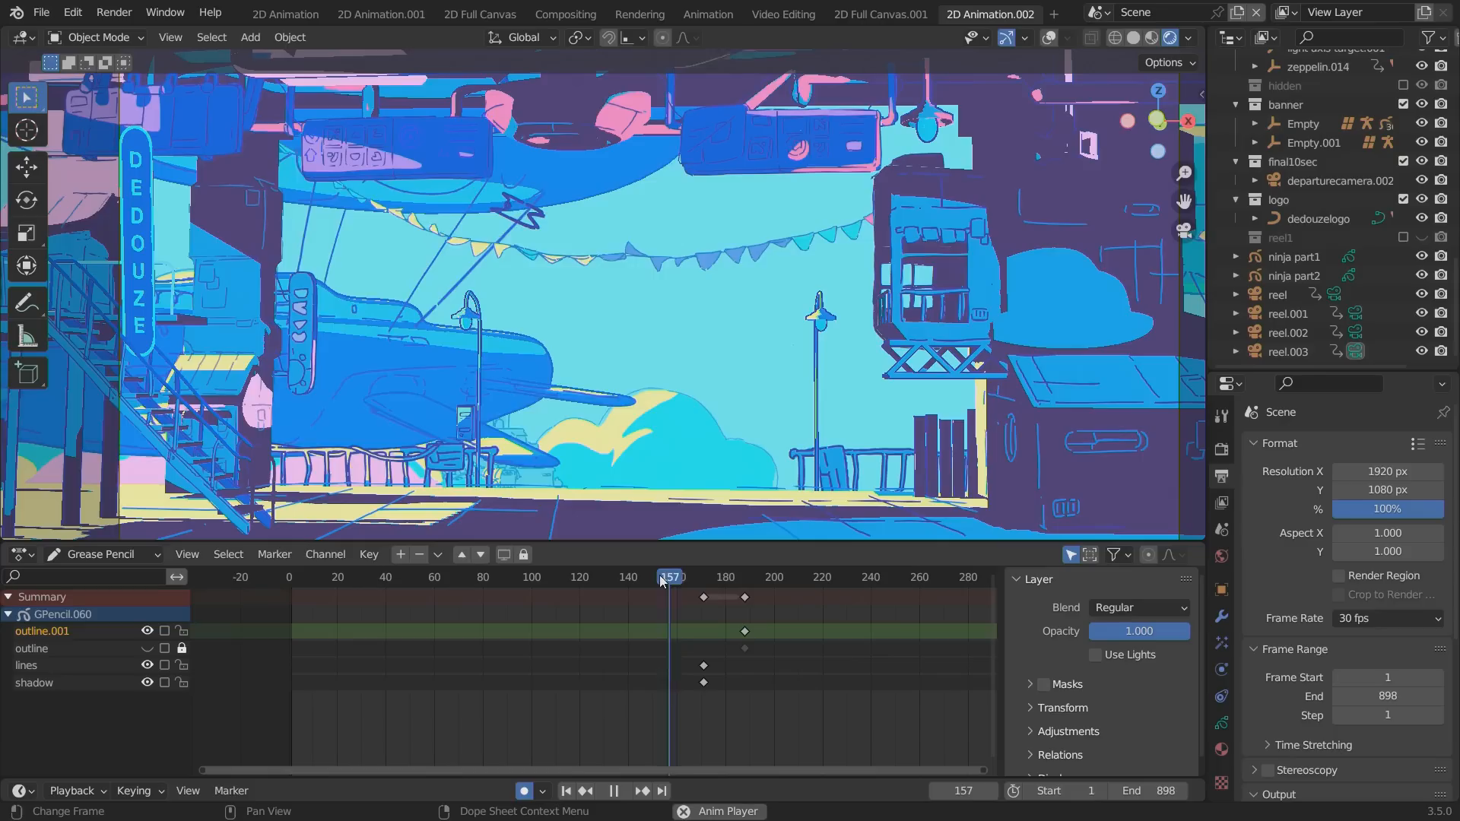
{"action": "left_click", "coordinate": [523, 791]}
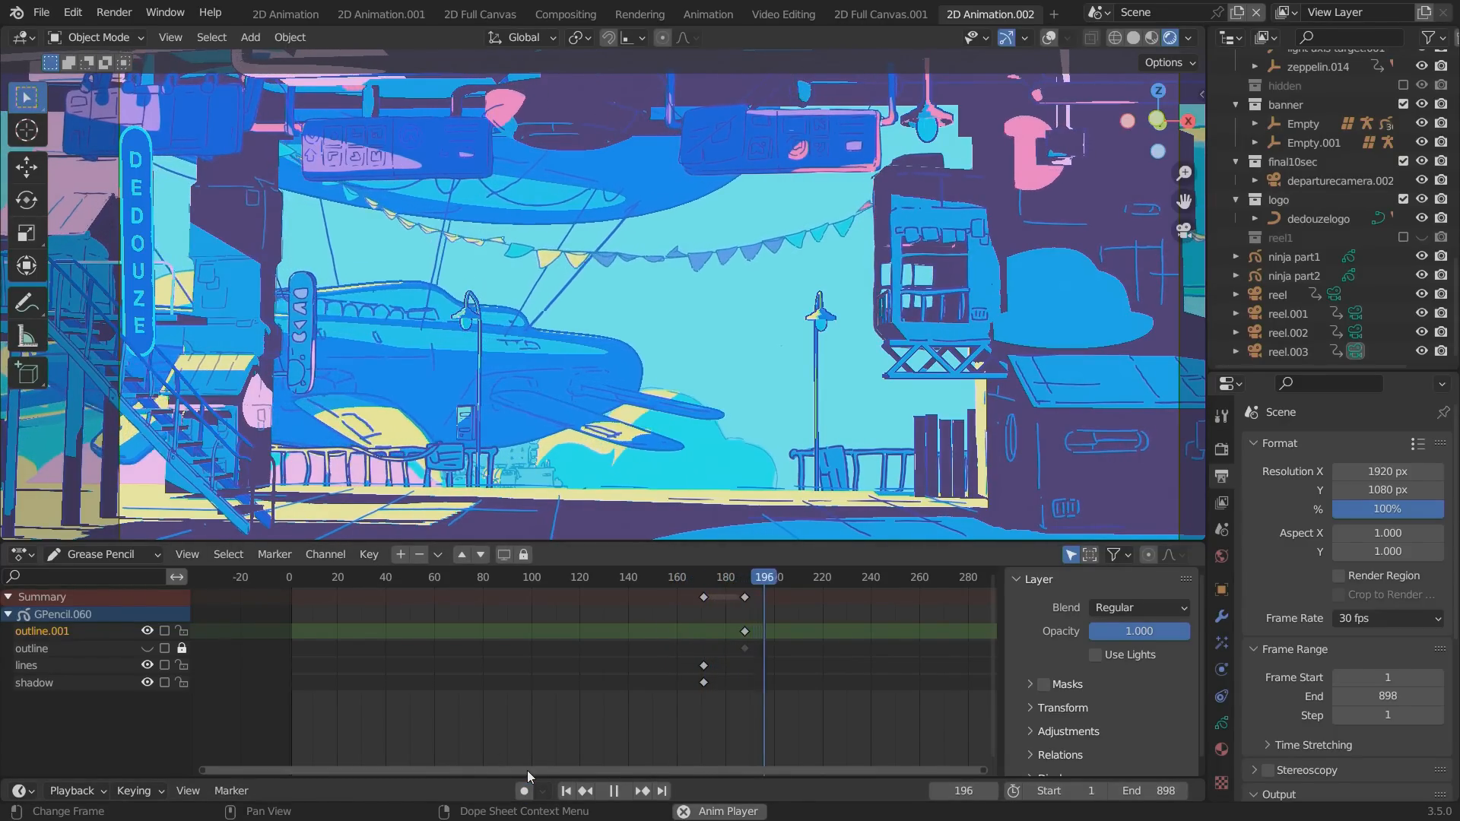
{"action": "key", "text": "space"}
{"action": "key", "text": "space"}
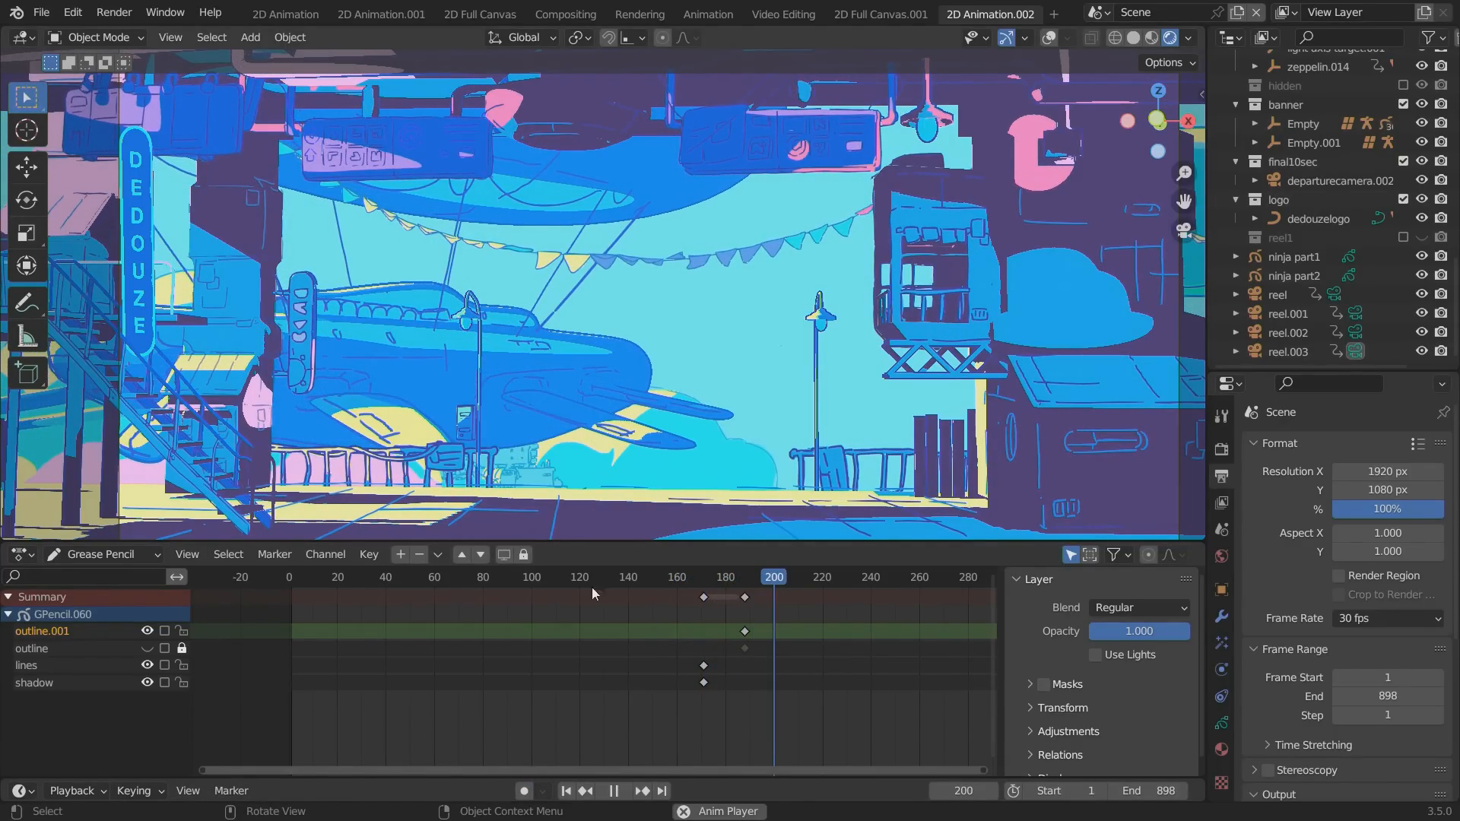
Replay and scrub the ninja's leap onto the zeppelin to check its timing, and stop at frame 192.
{"action": "left_click", "coordinate": [663, 579]}
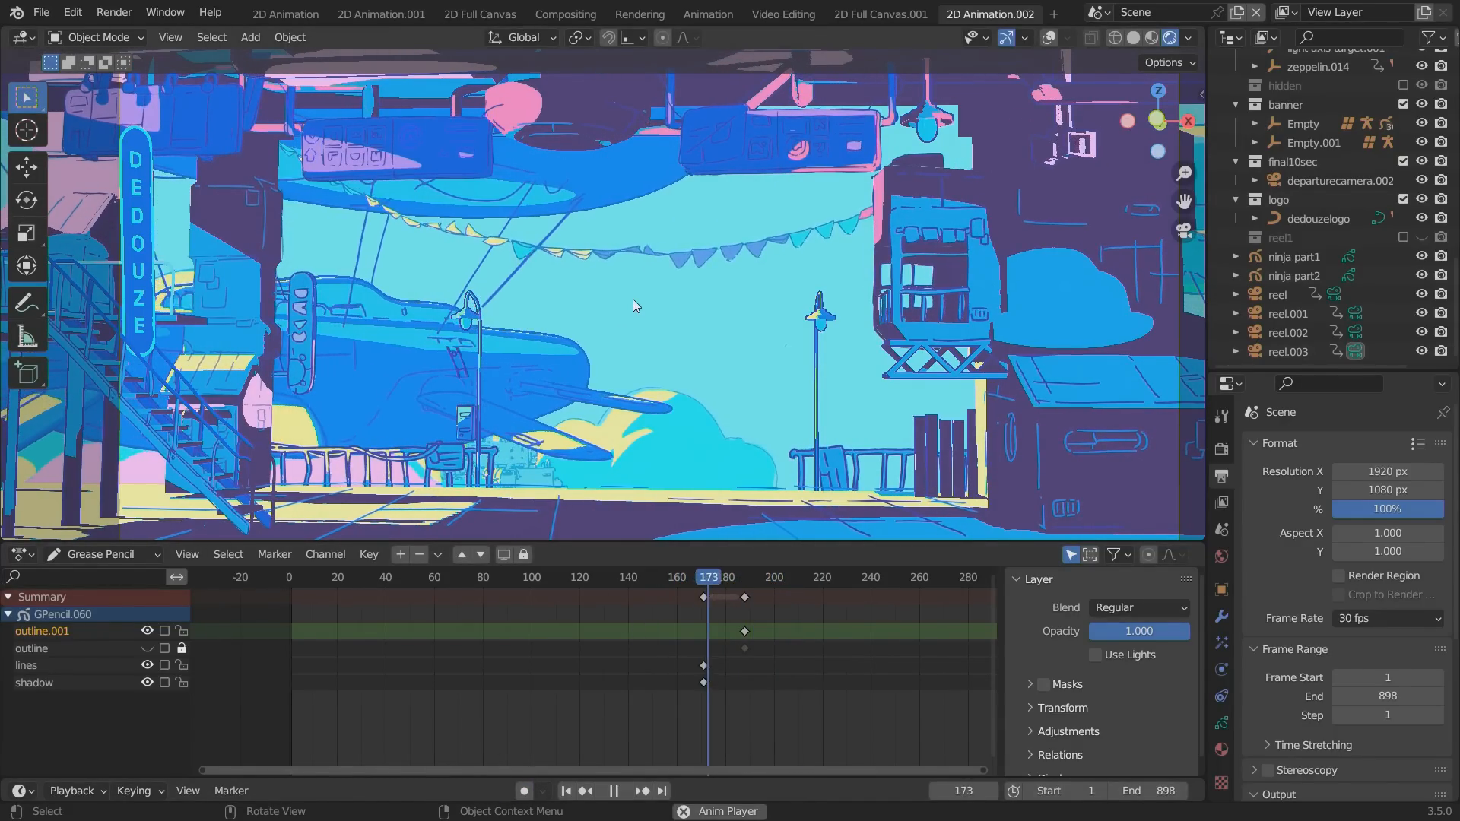
{"action": "key", "text": "space"}
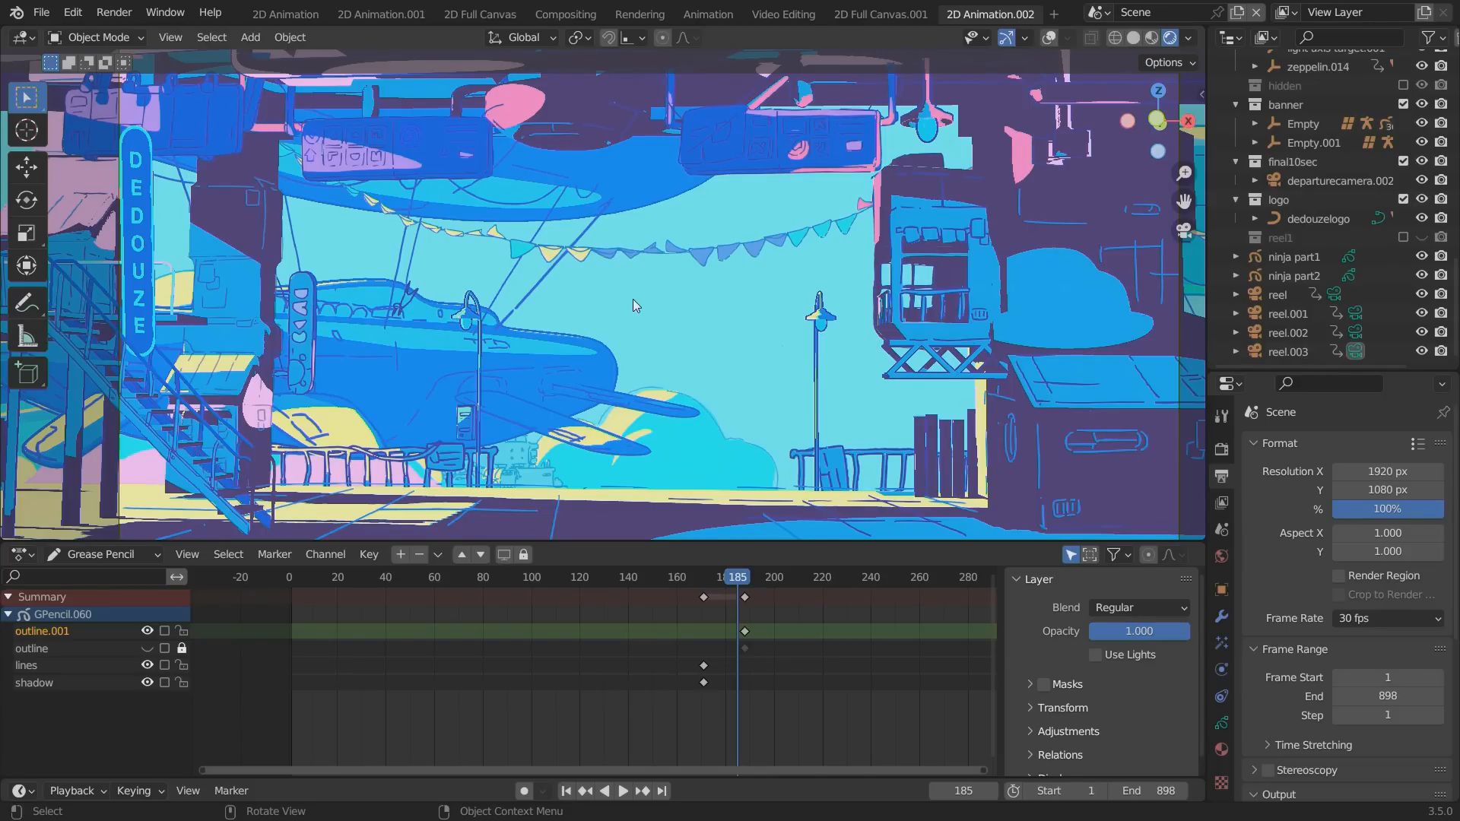
{"action": "left_click_drag", "start_coordinate": [700, 576], "coordinate": [769, 562]}
{"action": "key", "text": "space"}
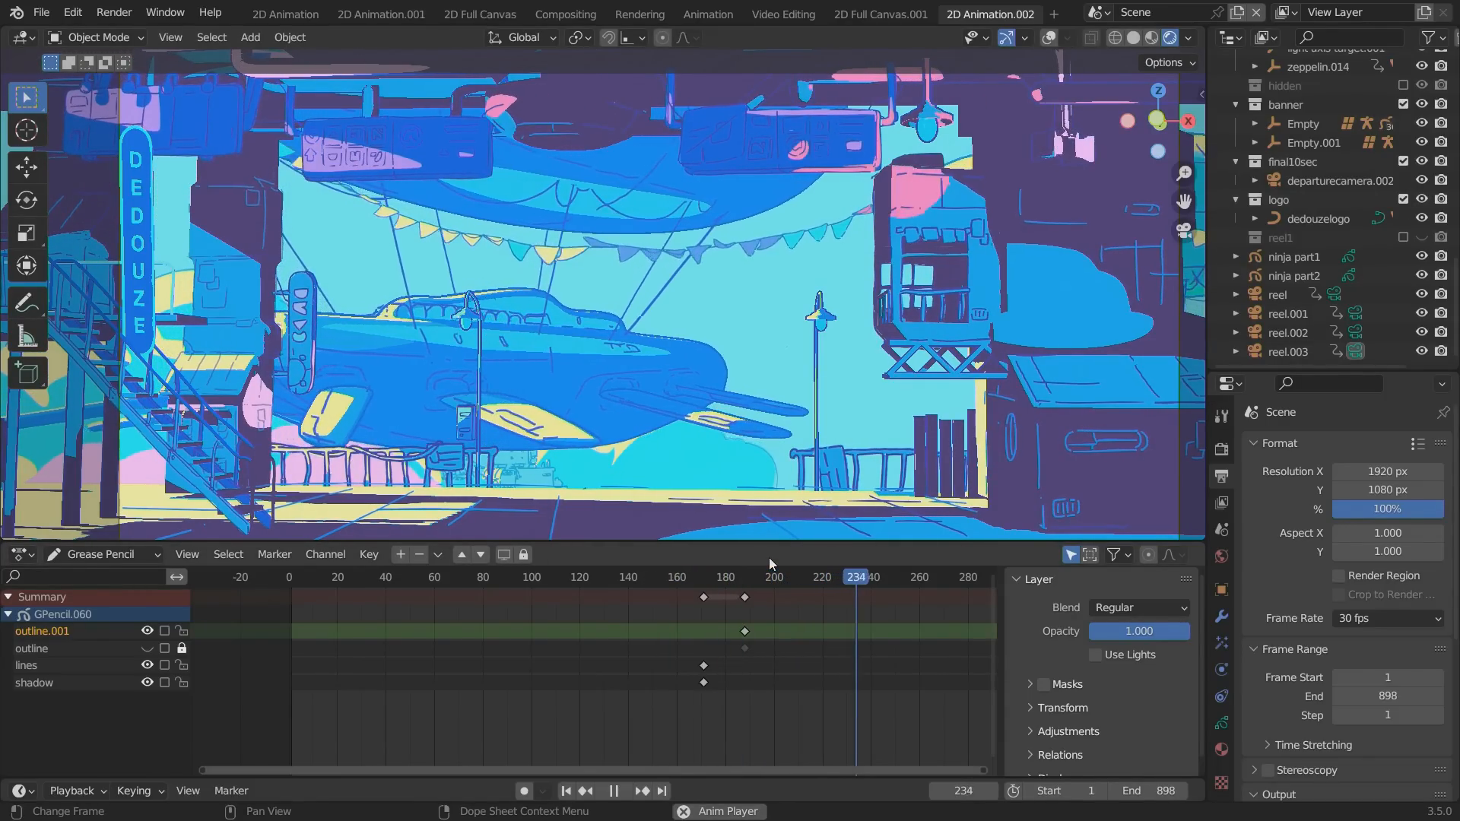
{"action": "left_click", "coordinate": [686, 593]}
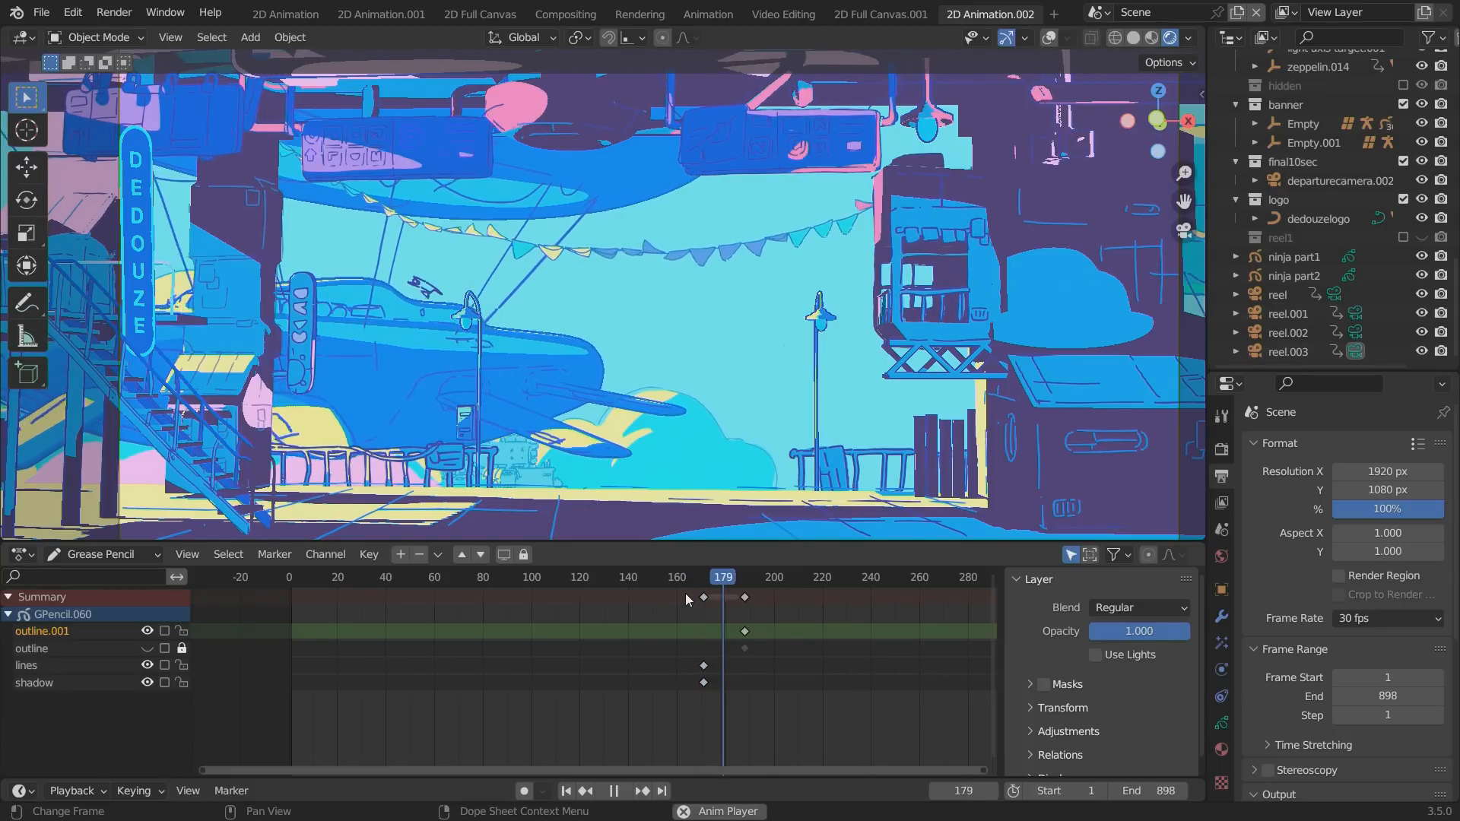
{"action": "key", "text": "space"}
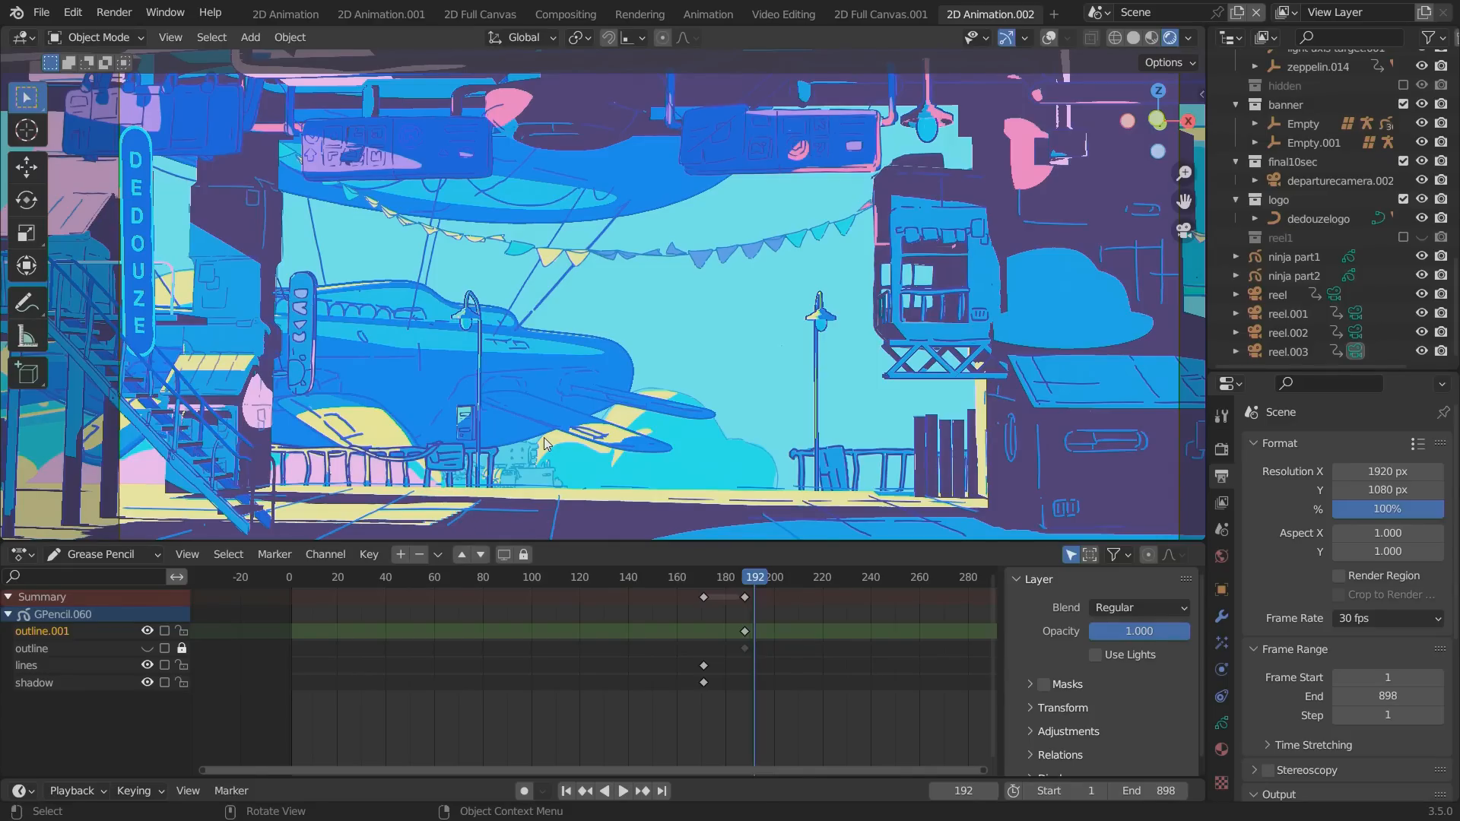
Play the animation zoomed in on the banner flags in a maximized viewport, restore the layout, and stop playback.
{"action": "key", "text": "space"}
{"action": "key", "text": "ctrl+space"}
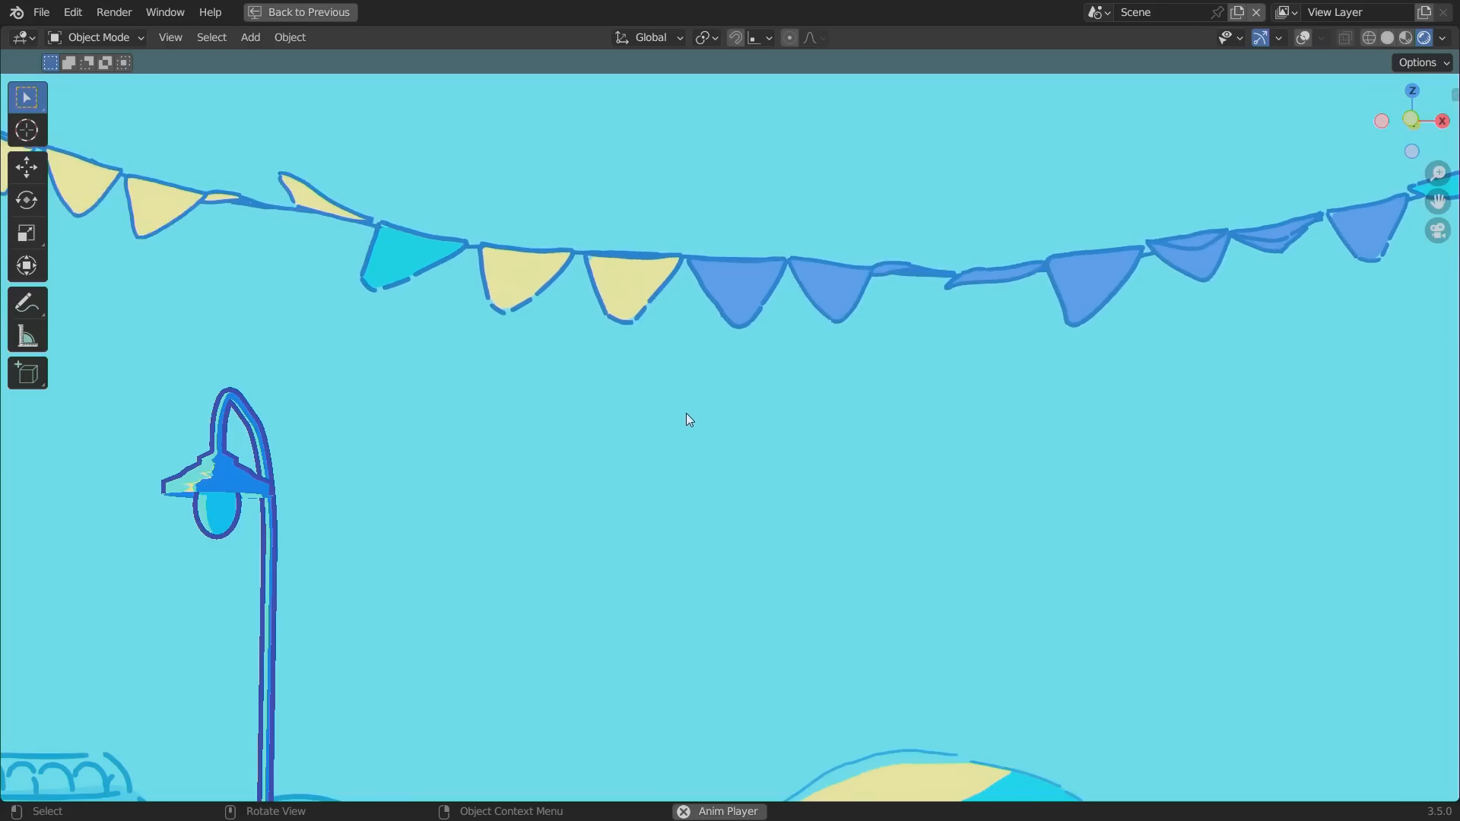
{"action": "key", "text": "ctrl+space"}
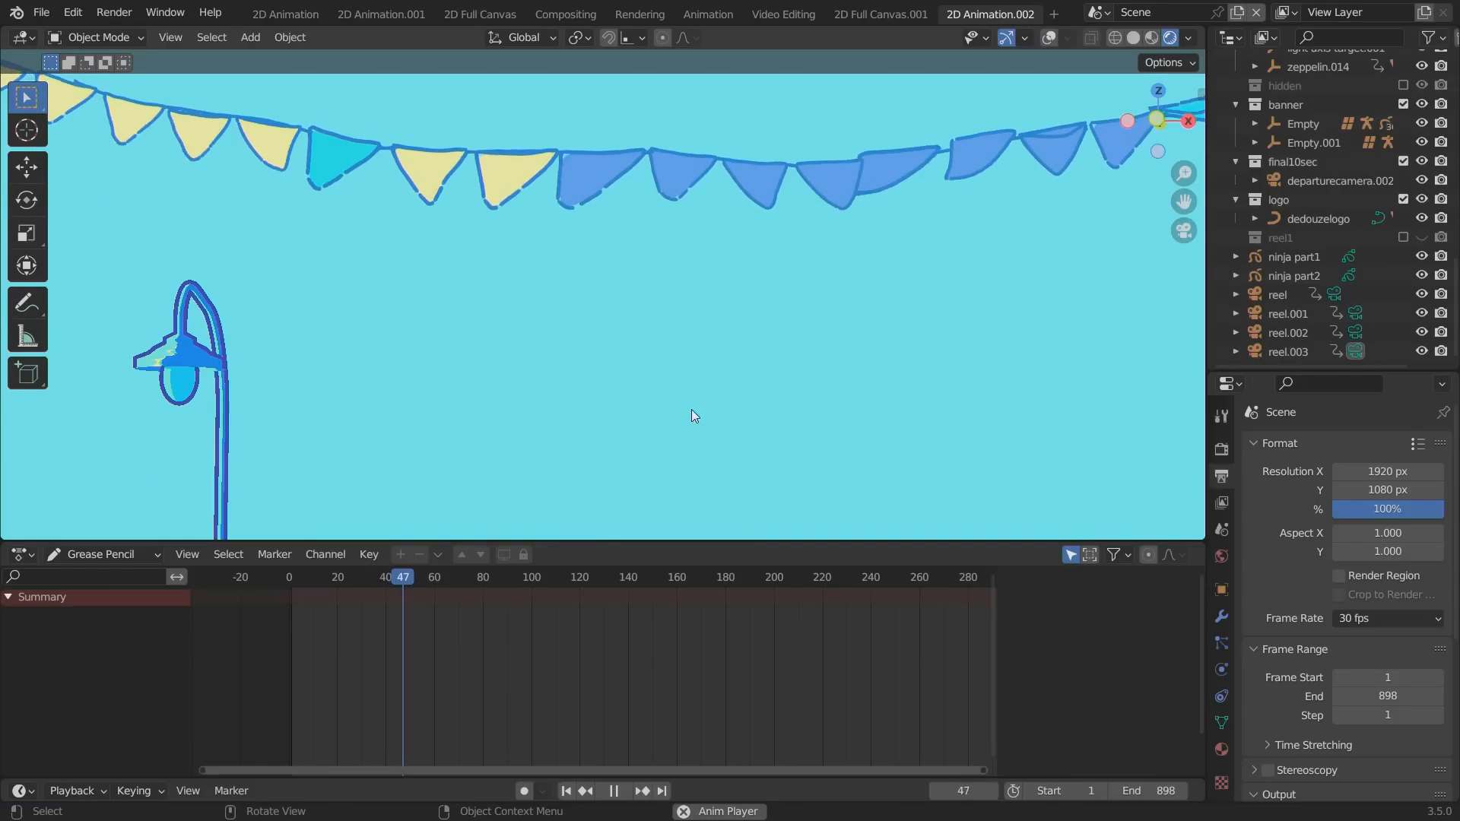
{"action": "key", "text": "space"}
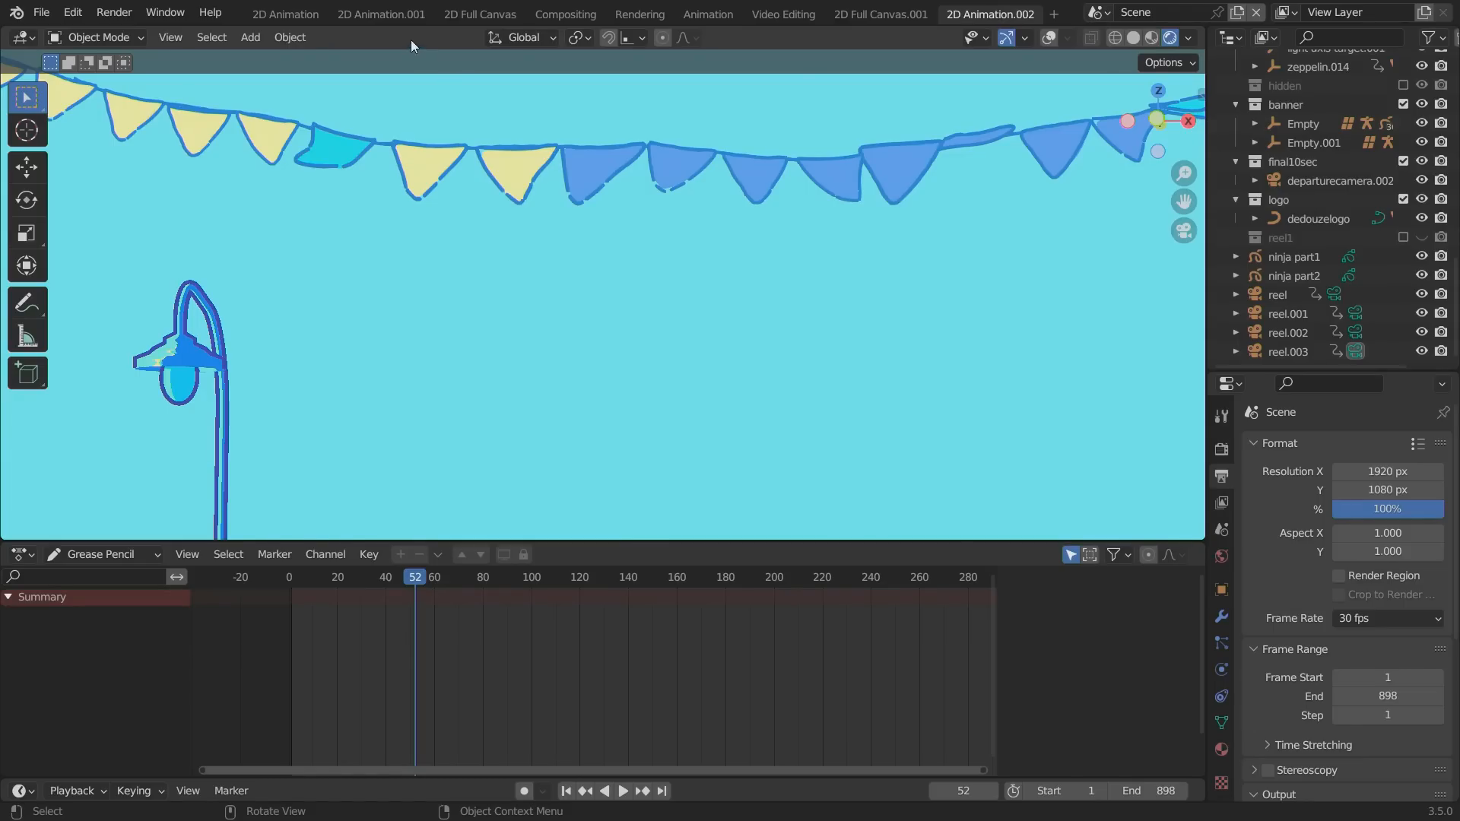
Switch to the Animation workspace and view the scene in rendered shading, orbited out of the camera view.
{"action": "left_click", "coordinate": [303, 14]}
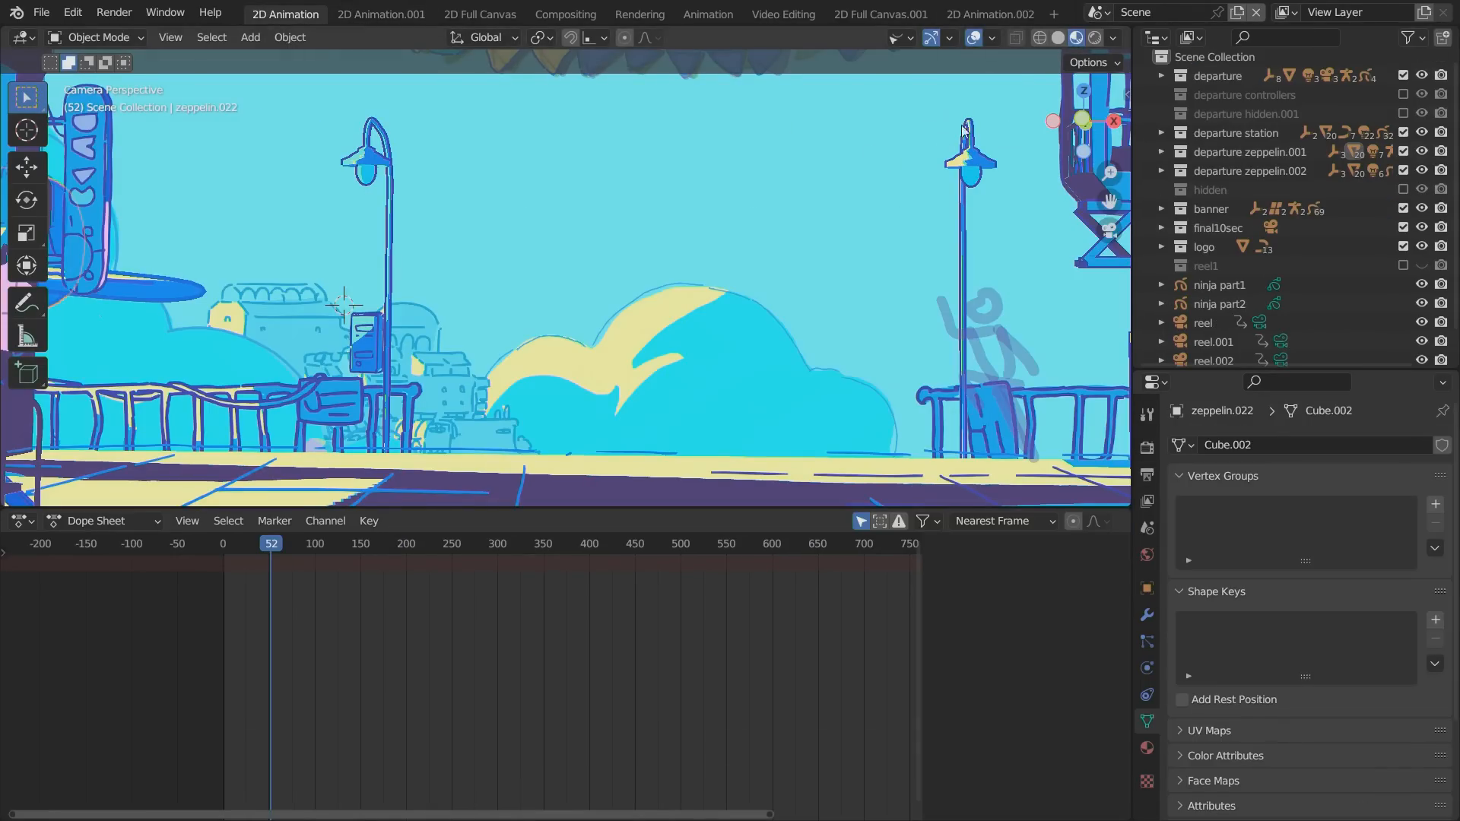
{"action": "left_click", "coordinate": [701, 17]}
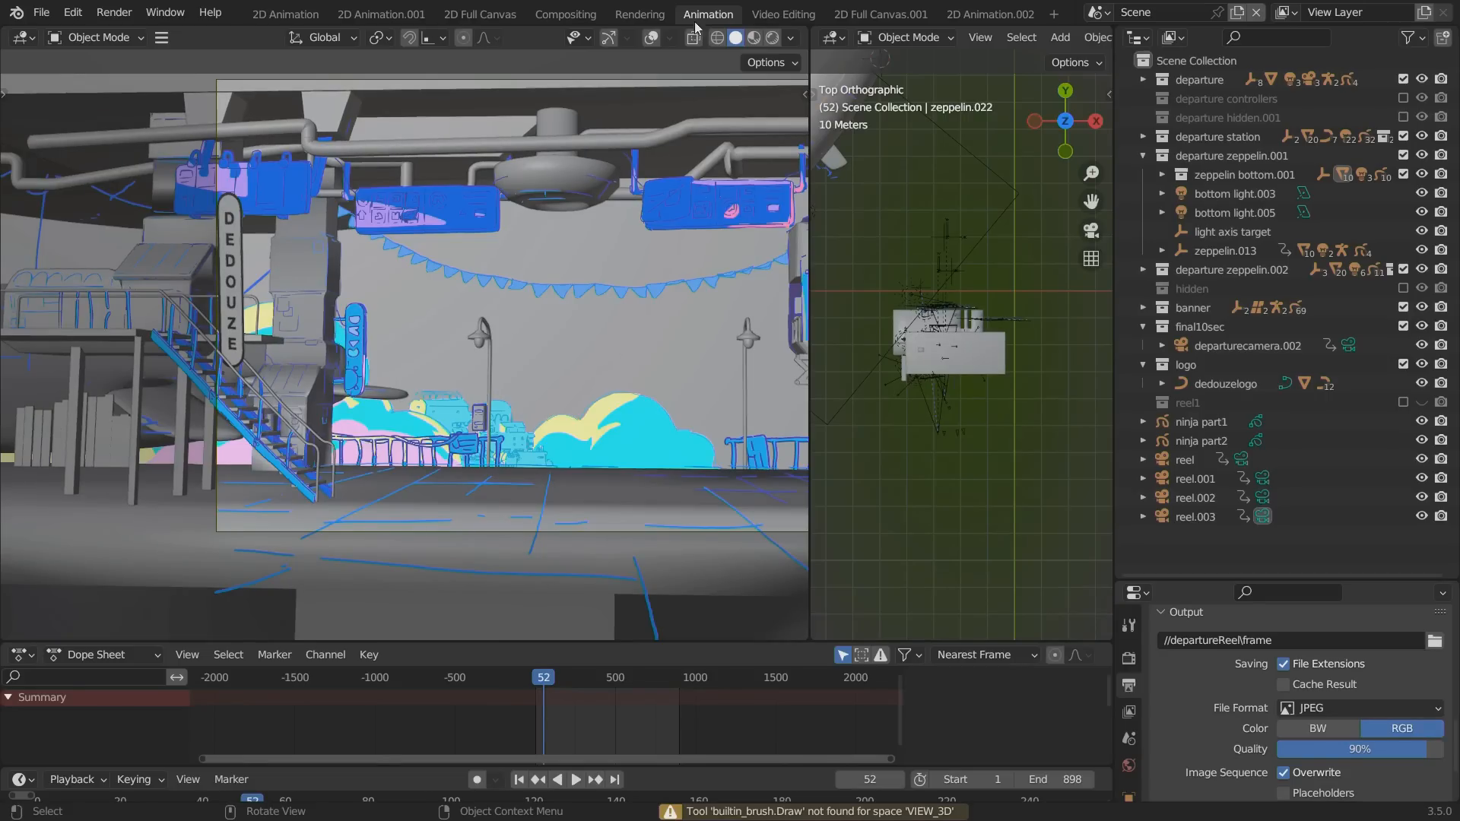
{"action": "left_click", "coordinate": [771, 38]}
{"action": "middle_click_drag", "start_coordinate": [568, 233], "coordinate": [479, 285]}
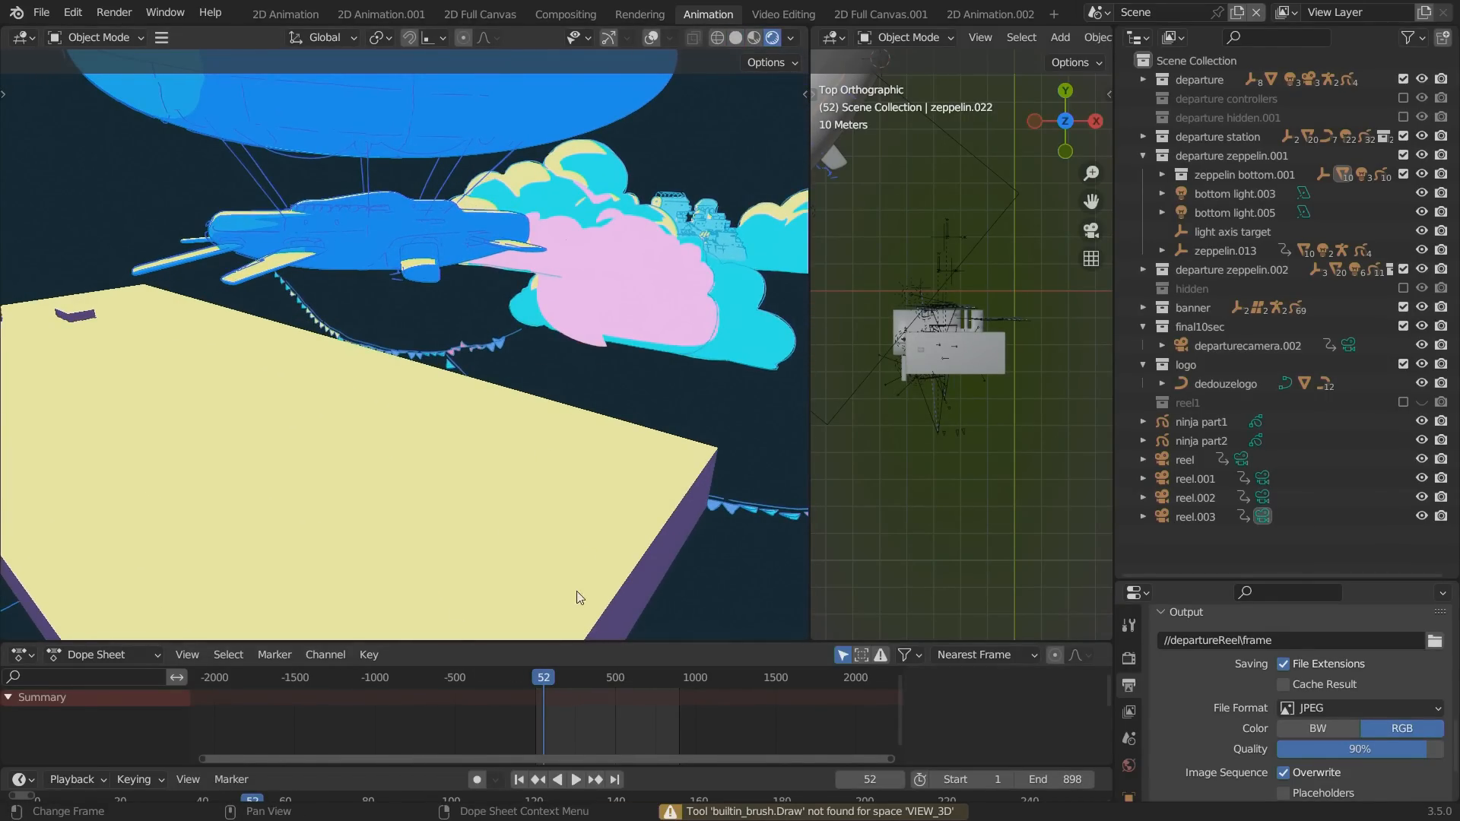
Play the animation in a maximized viewport, view the station roof and banners in solid shading, restore the layout, and stop playback.
{"action": "key", "text": "space"}
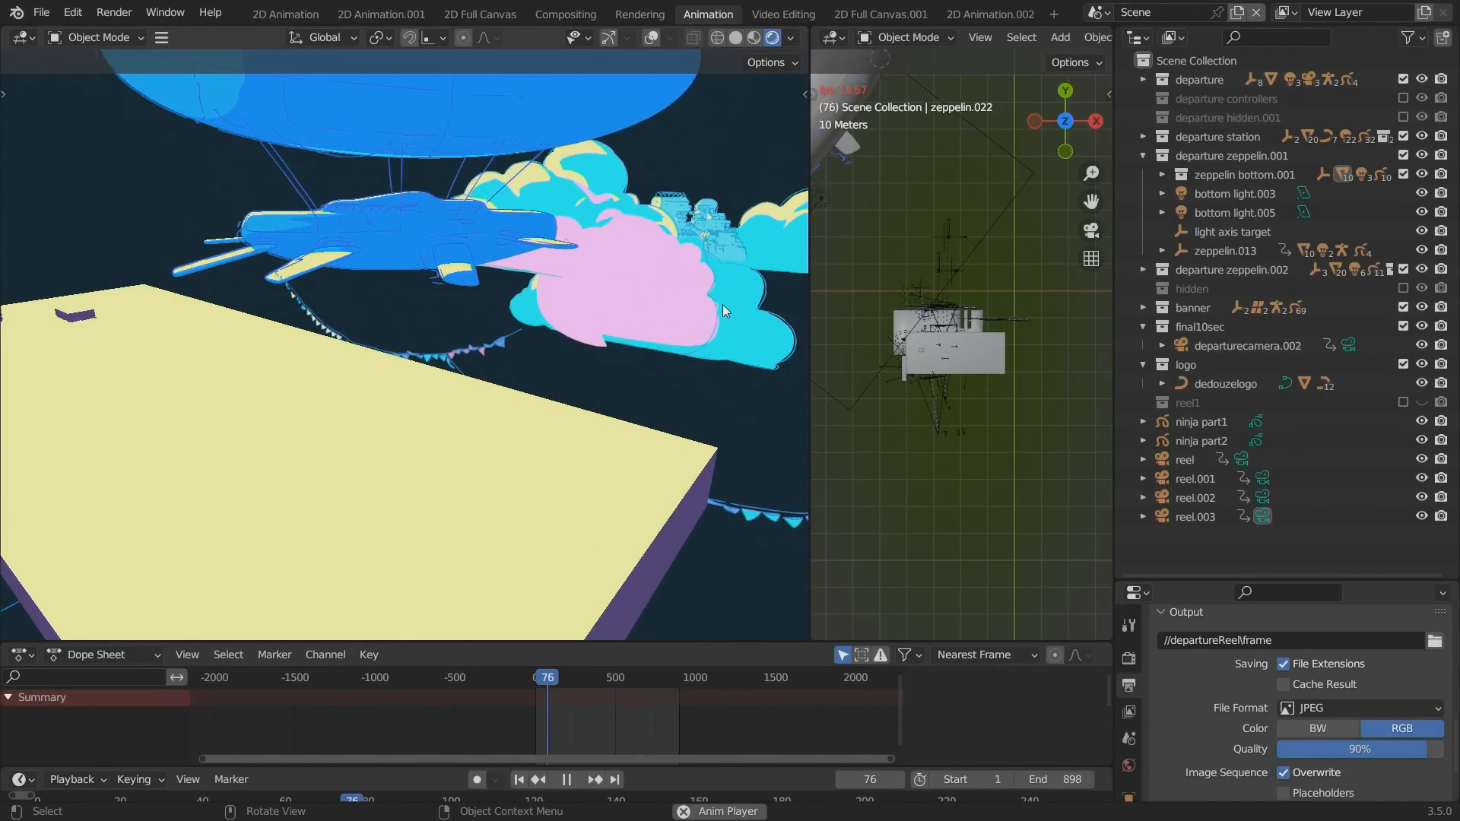
{"action": "key", "text": "ctrl+space"}
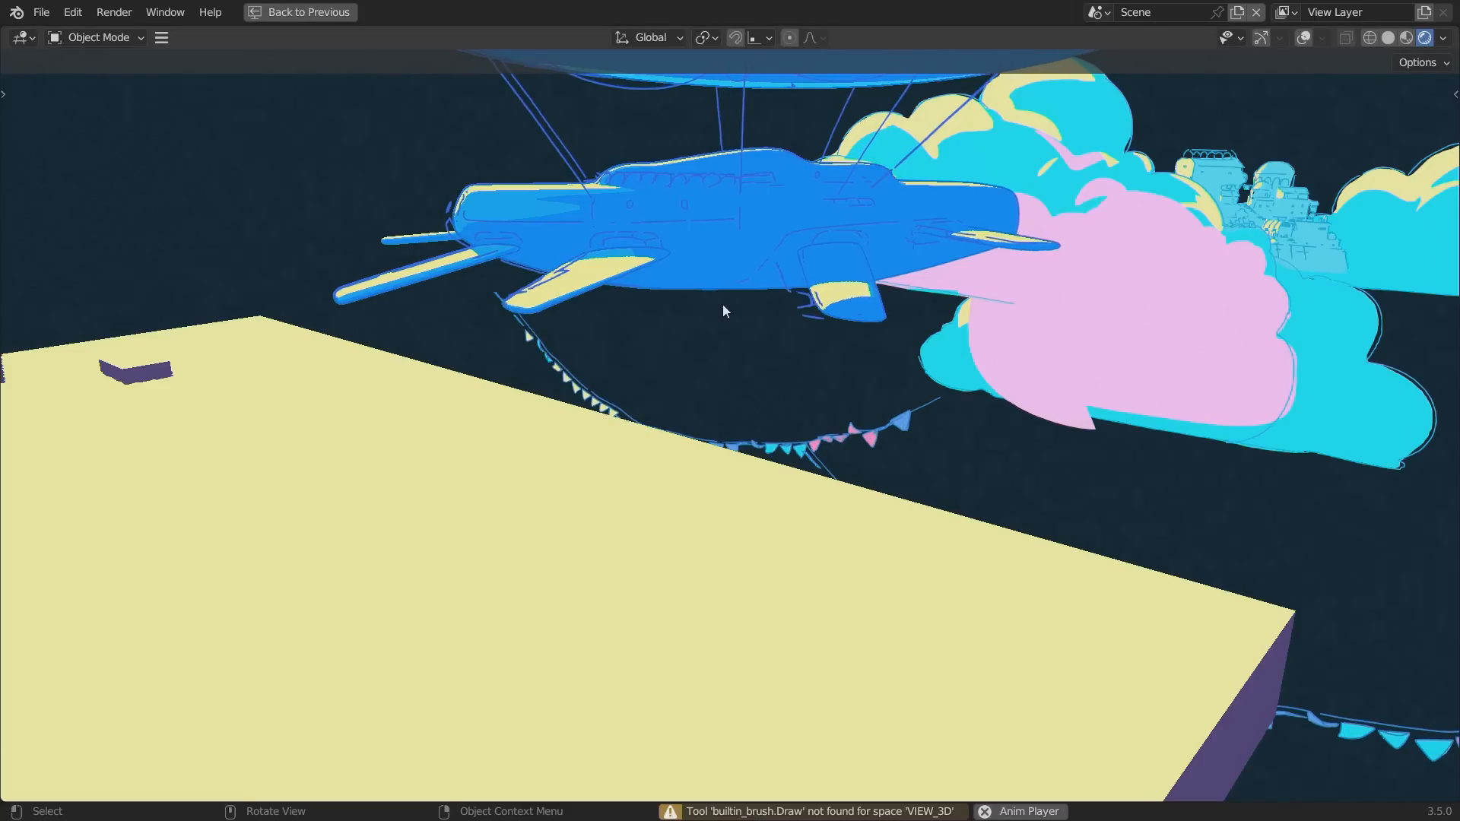
{"action": "left_click", "coordinate": [1388, 38]}
{"action": "left_click_drag", "start_coordinate": [997, 257], "coordinate": [1174, 276], "text": "alt"}
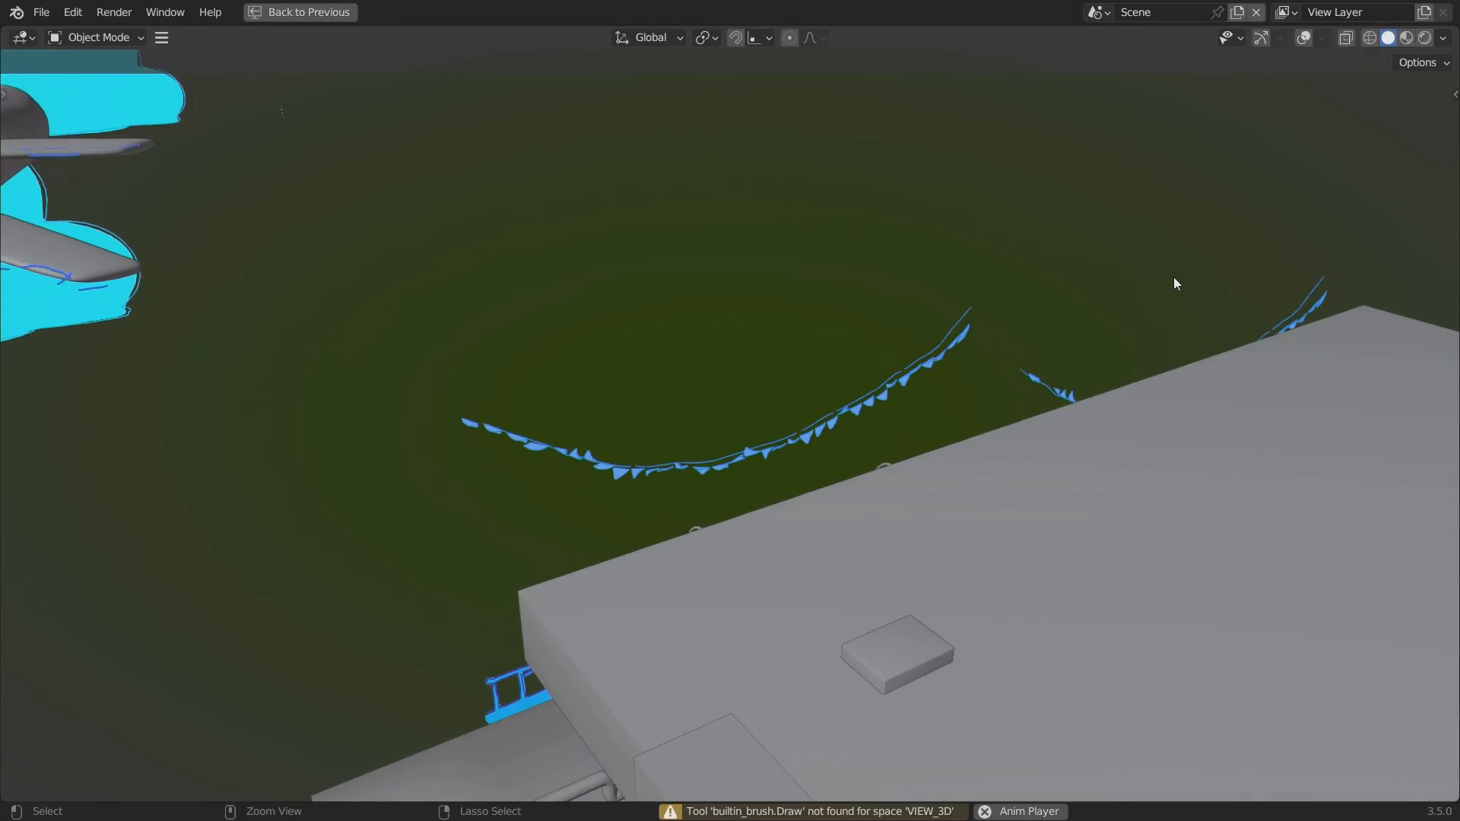
{"action": "key", "text": "ctrl+space"}
{"action": "key", "text": "space"}
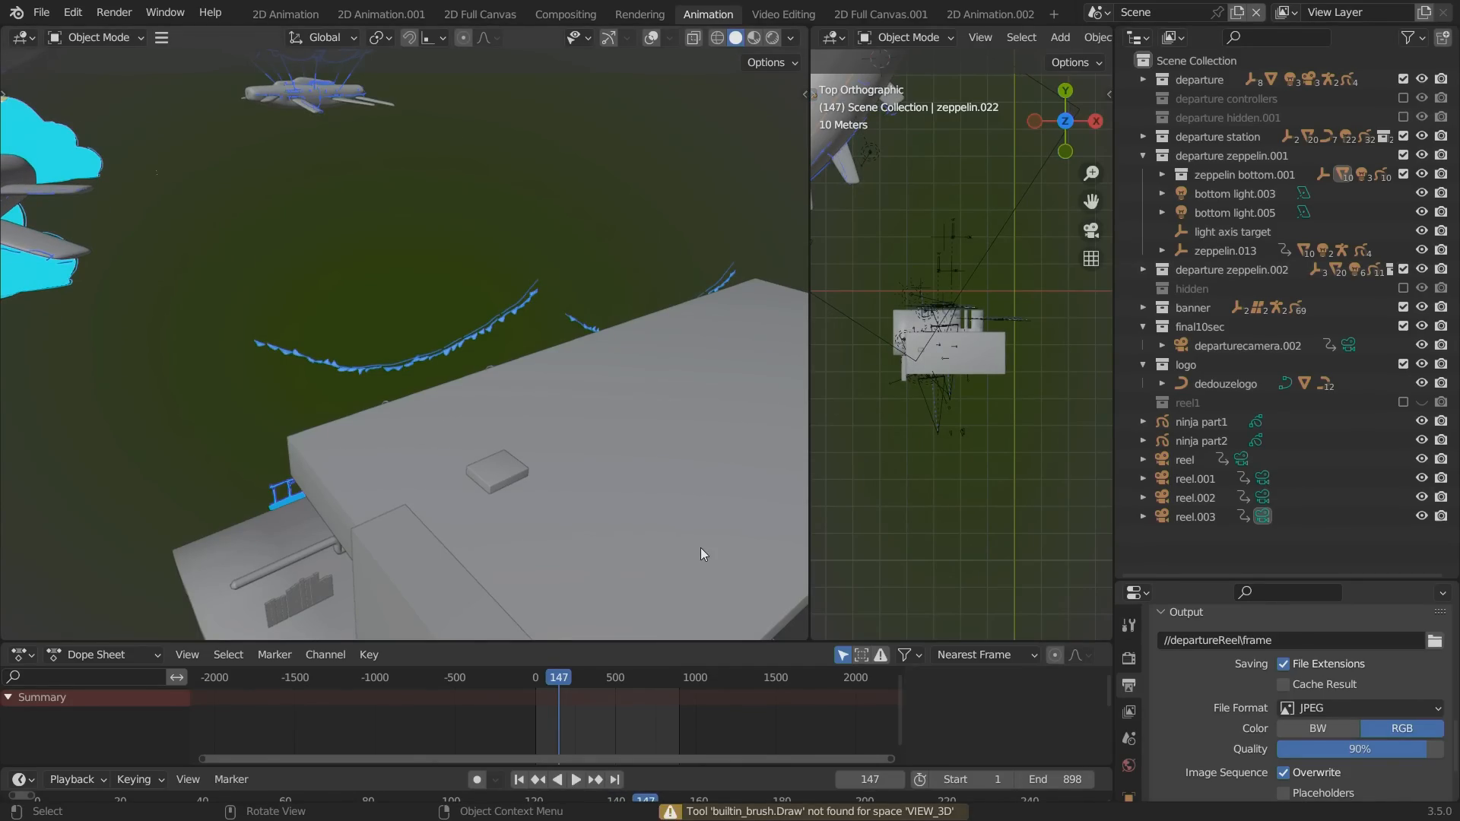
Return the viewport to rendered shading, replay the animation, and stop at frame 144 in the camera view.
{"action": "left_click", "coordinate": [771, 37]}
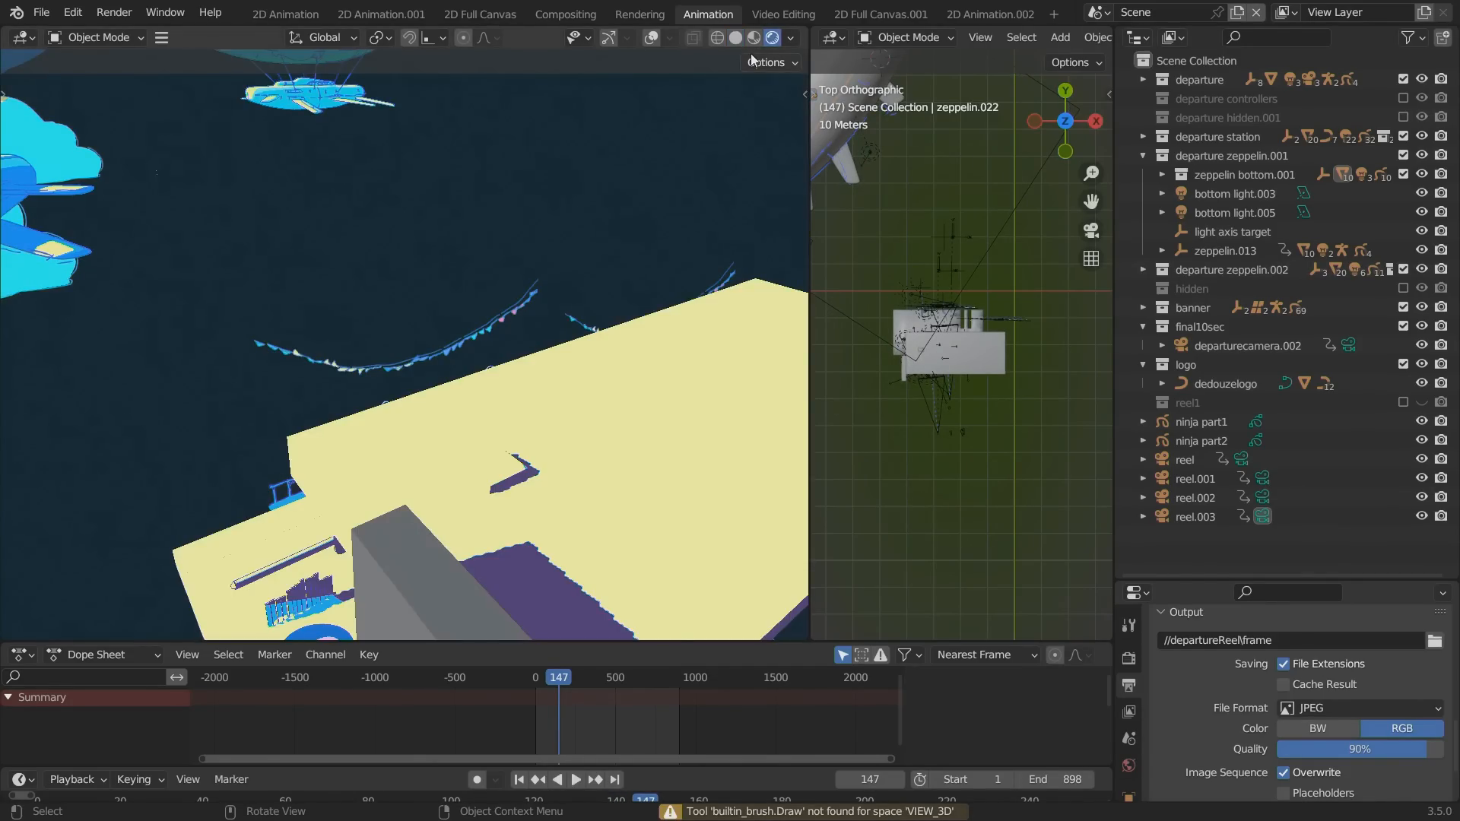
{"action": "key", "text": "space"}
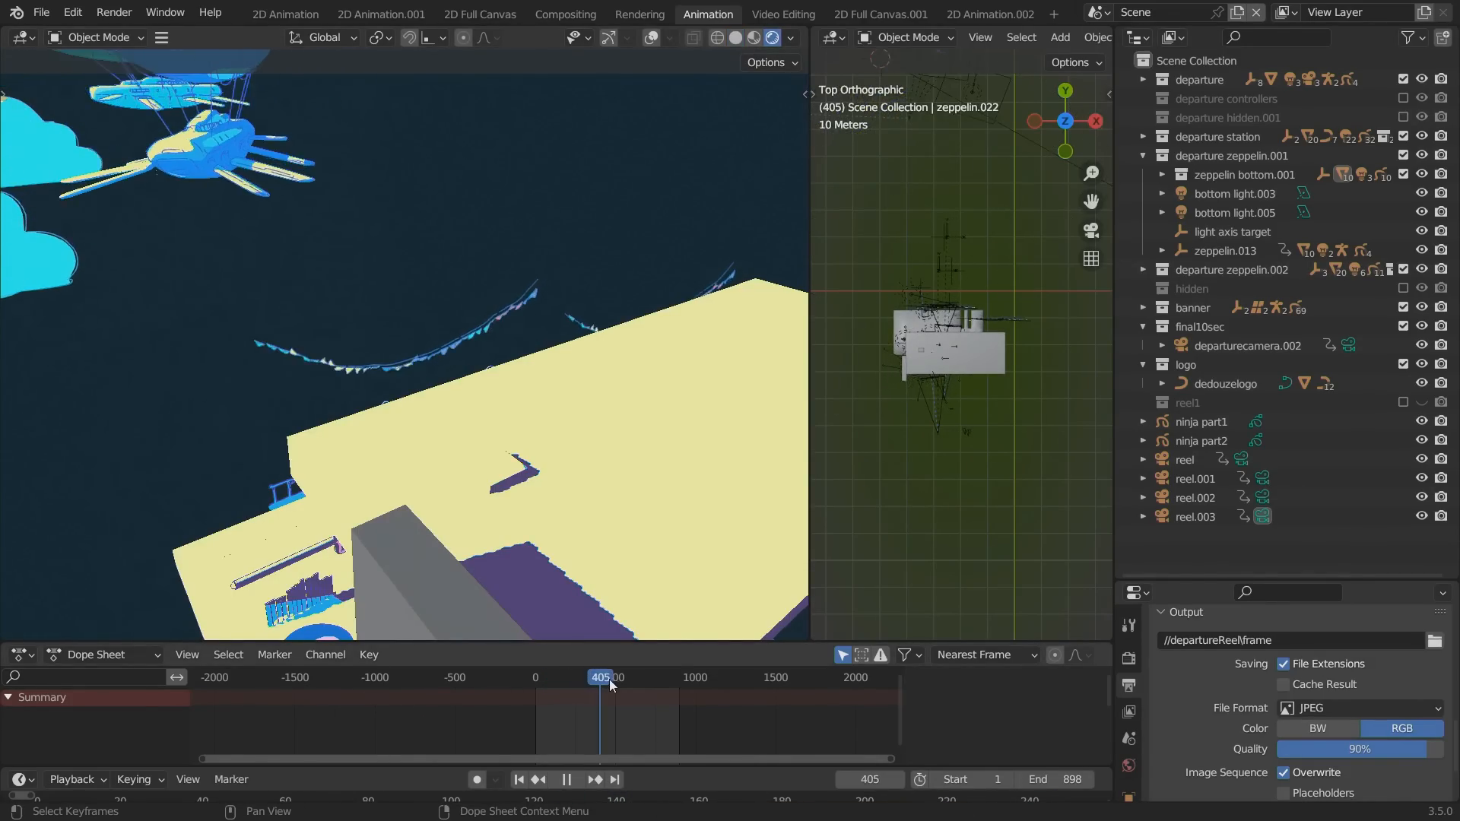
{"action": "key", "text": "space"}
{"action": "mouse_move", "coordinate": [562, 678]}
{"action": "left_mouse_down"}
{"action": "mouse_move", "coordinate": [540, 680]}
{"action": "mouse_move", "coordinate": [573, 679]}
{"action": "mouse_move", "coordinate": [557, 679]}
{"action": "left_mouse_up"}
{"action": "key", "text": "space"}
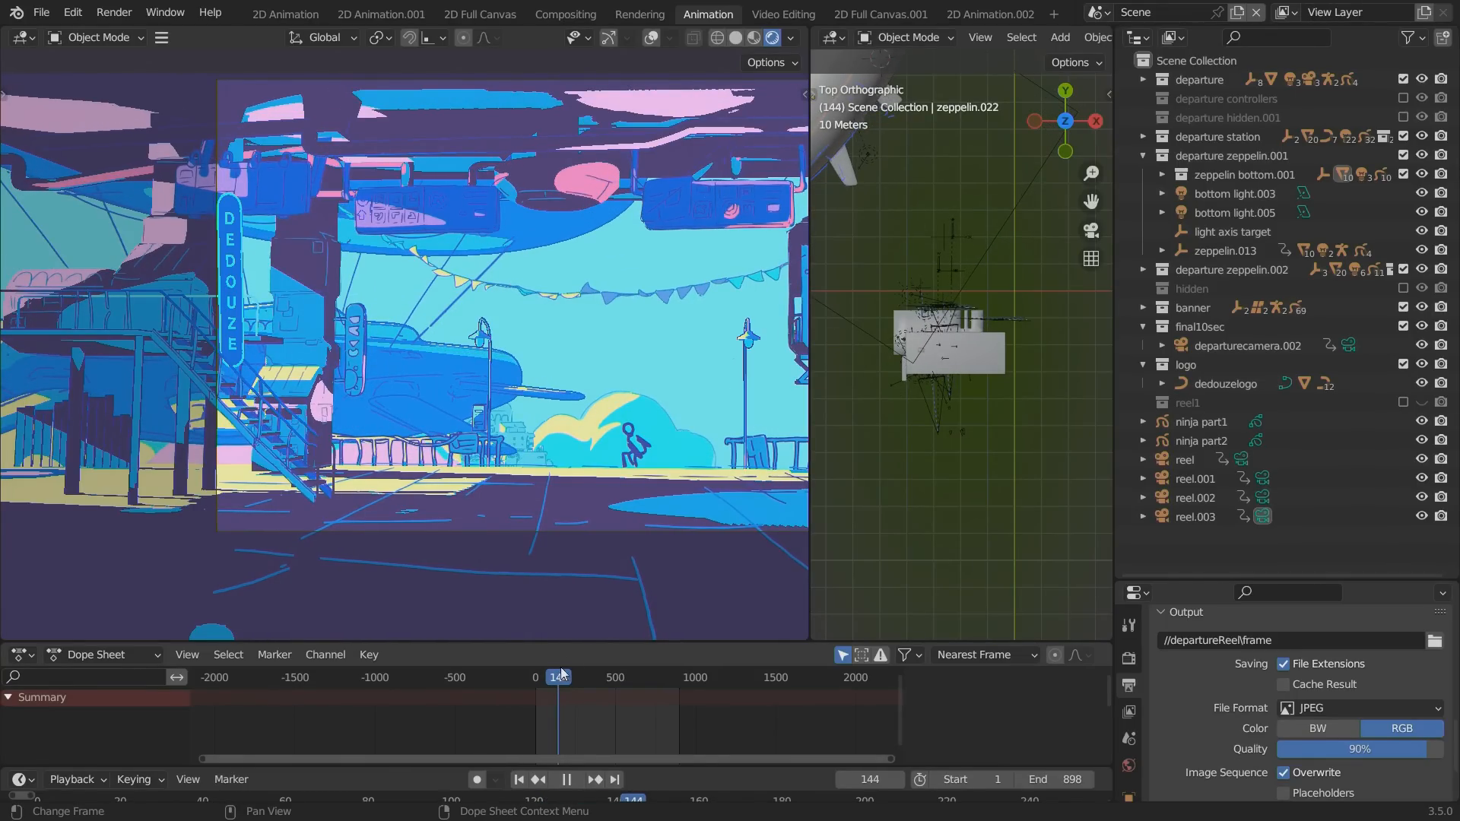
{"action": "key", "text": "space"}
Widen the main viewport and select the ninja part1 drawing, turning overlays on only for the selection.
{"action": "left_click_drag", "start_coordinate": [809, 547], "coordinate": [976, 548]}
{"action": "left_click_drag", "start_coordinate": [323, 427], "coordinate": [251, 380], "text": "alt+shift"}
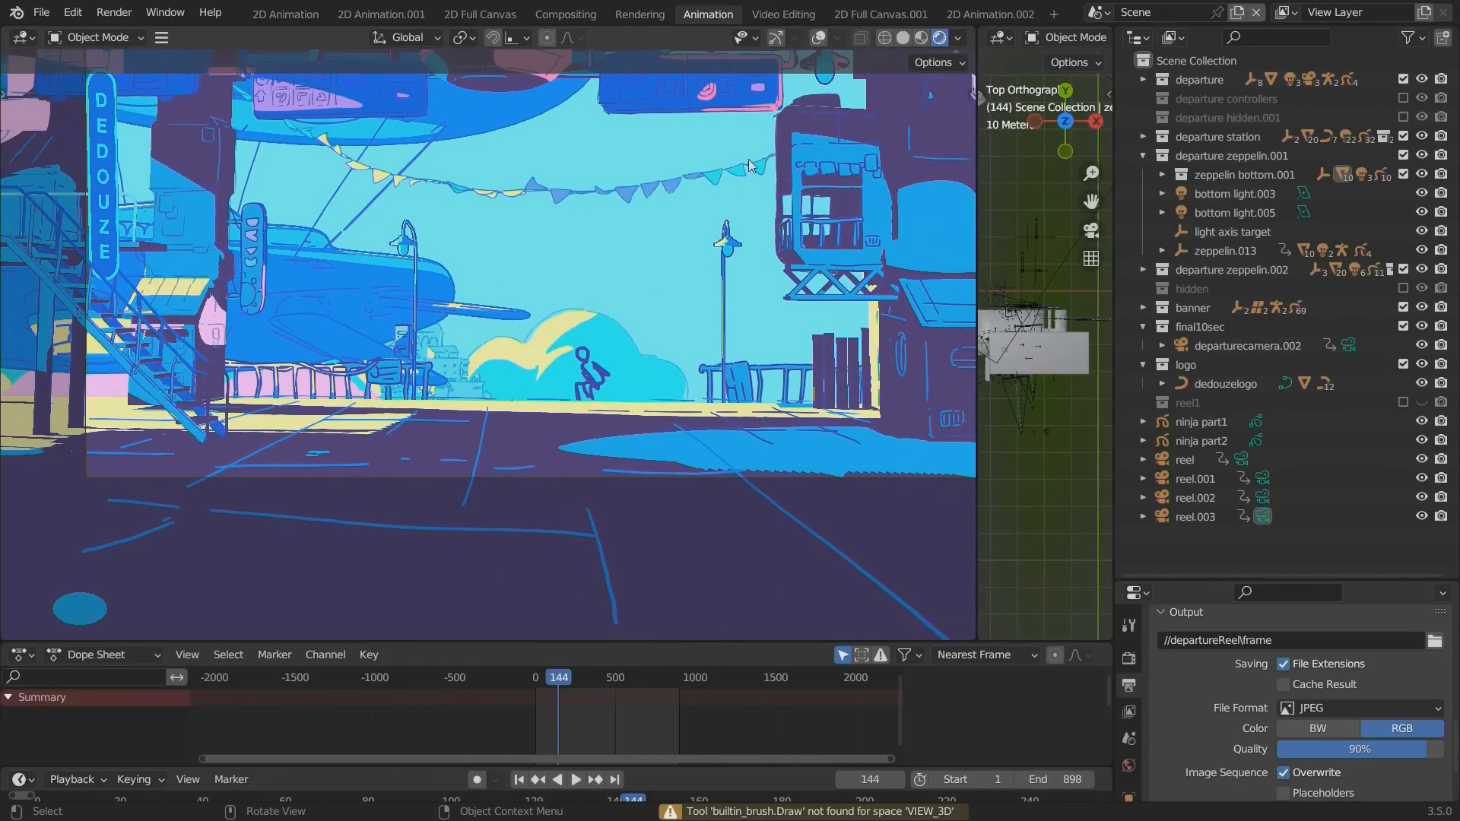
{"action": "left_click", "coordinate": [819, 38]}
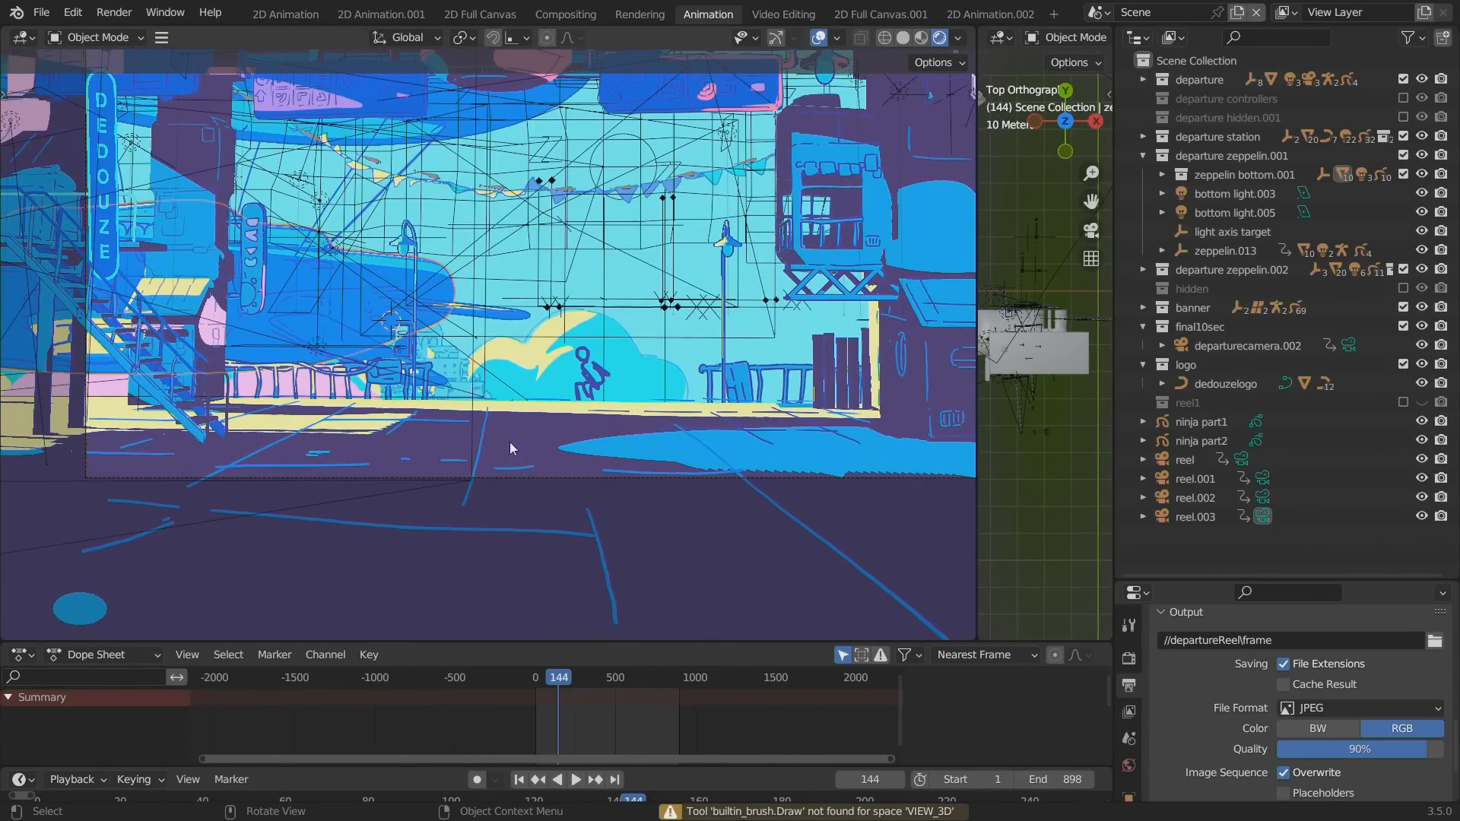
{"action": "left_click", "coordinate": [586, 374]}
{"action": "left_click", "coordinate": [818, 43]}
Orbit out of the camera view to see the station and zeppelins, and play the animation from near its start to frame 163.
{"action": "mouse_move", "coordinate": [352, 463]}
{"action": "left_mouse_down", "text": "alt"}
{"action": "mouse_move", "coordinate": [428, 477]}
{"action": "mouse_move", "coordinate": [478, 564]}
{"action": "mouse_move", "coordinate": [478, 473]}
{"action": "mouse_move", "coordinate": [359, 368]}
{"action": "mouse_move", "coordinate": [350, 451]}
{"action": "left_mouse_up", "text": "alt"}
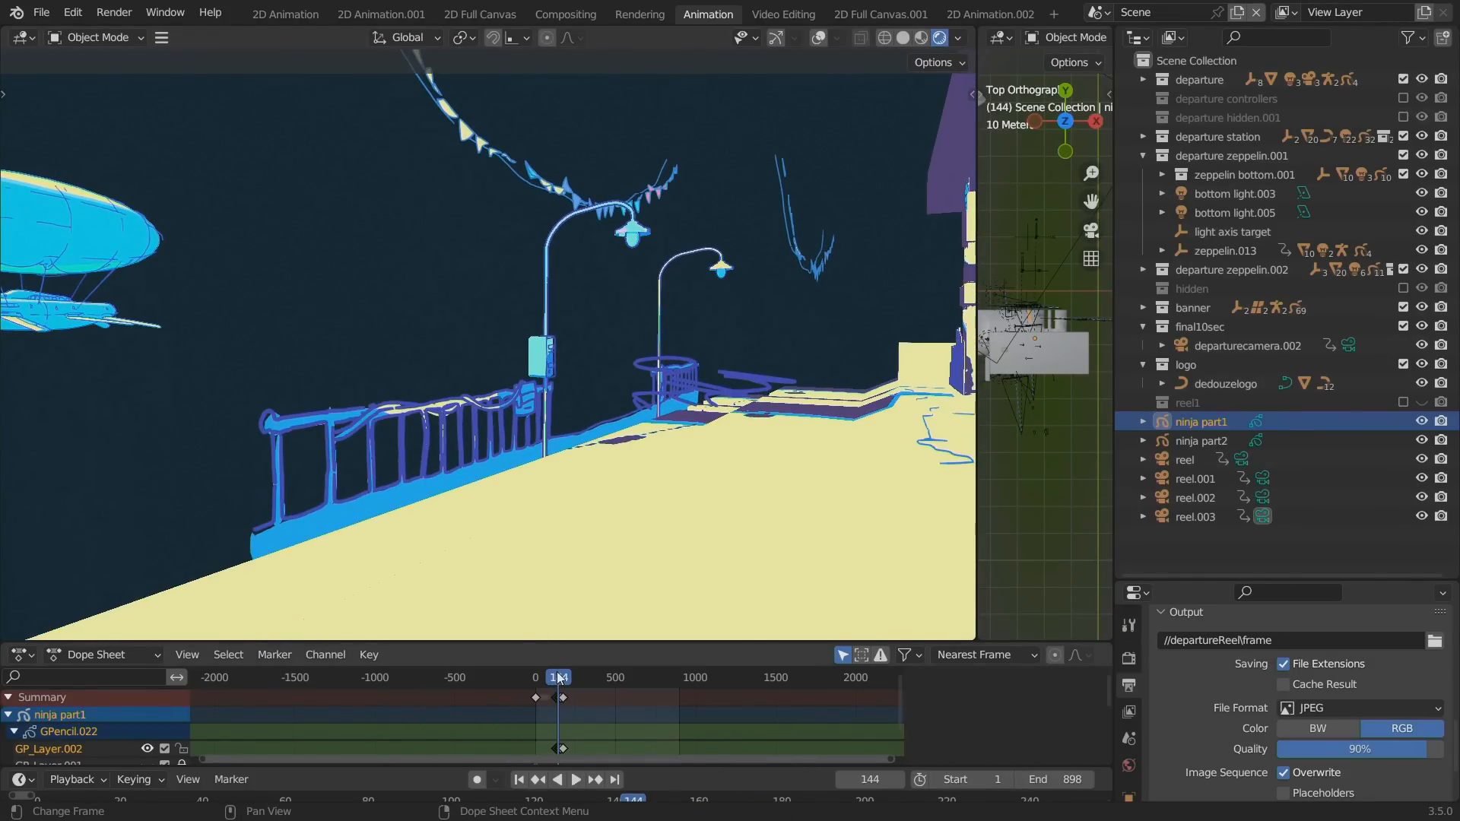
{"action": "left_click_drag", "start_coordinate": [557, 673], "coordinate": [554, 677]}
{"action": "left_click_drag", "start_coordinate": [318, 436], "coordinate": [510, 665], "text": "ctrl+alt"}
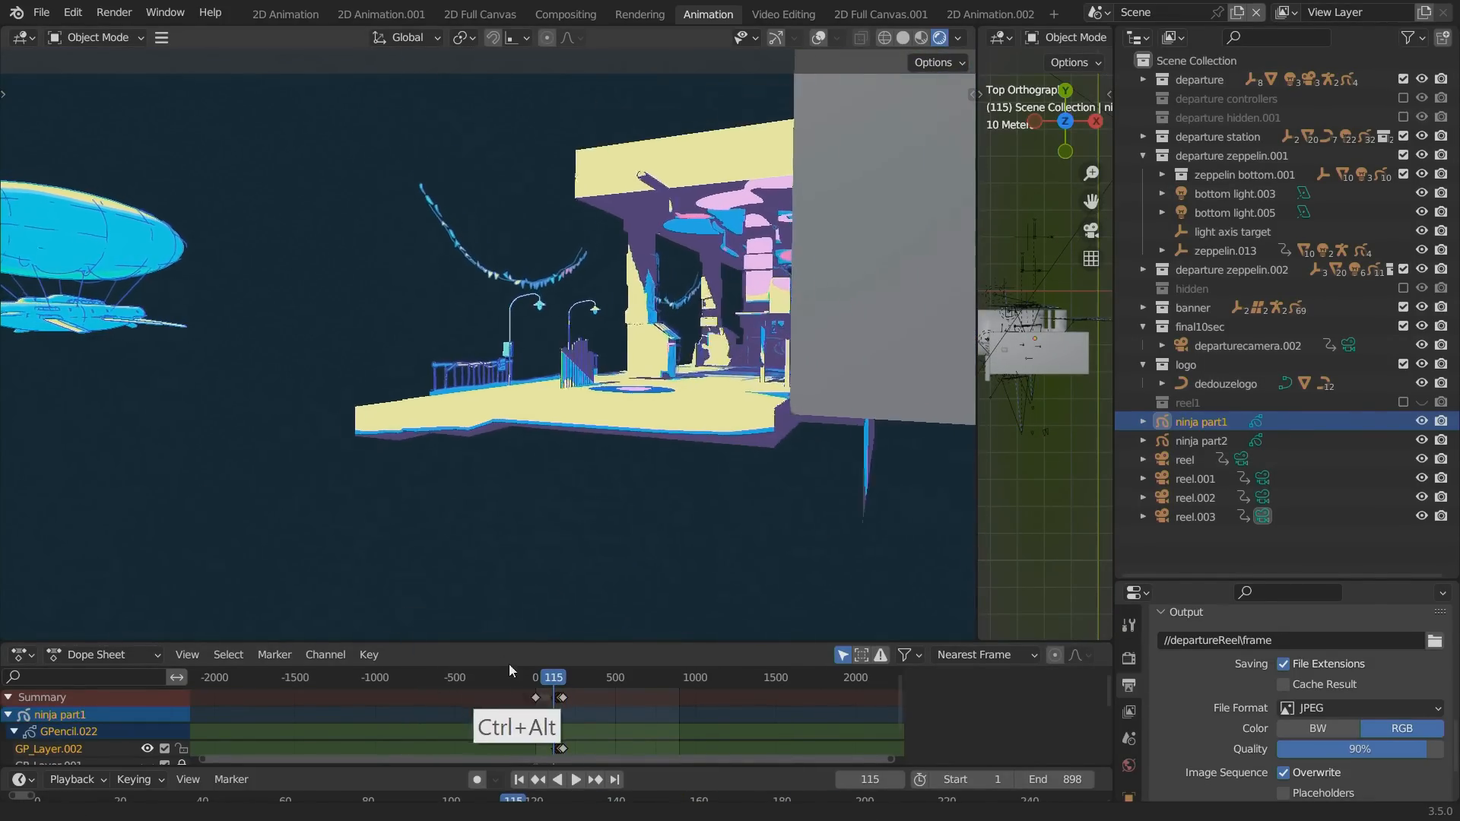
{"action": "left_click_drag", "start_coordinate": [309, 522], "coordinate": [753, 526], "text": "alt"}
{"action": "left_click", "coordinate": [537, 677]}
{"action": "key", "text": "space"}
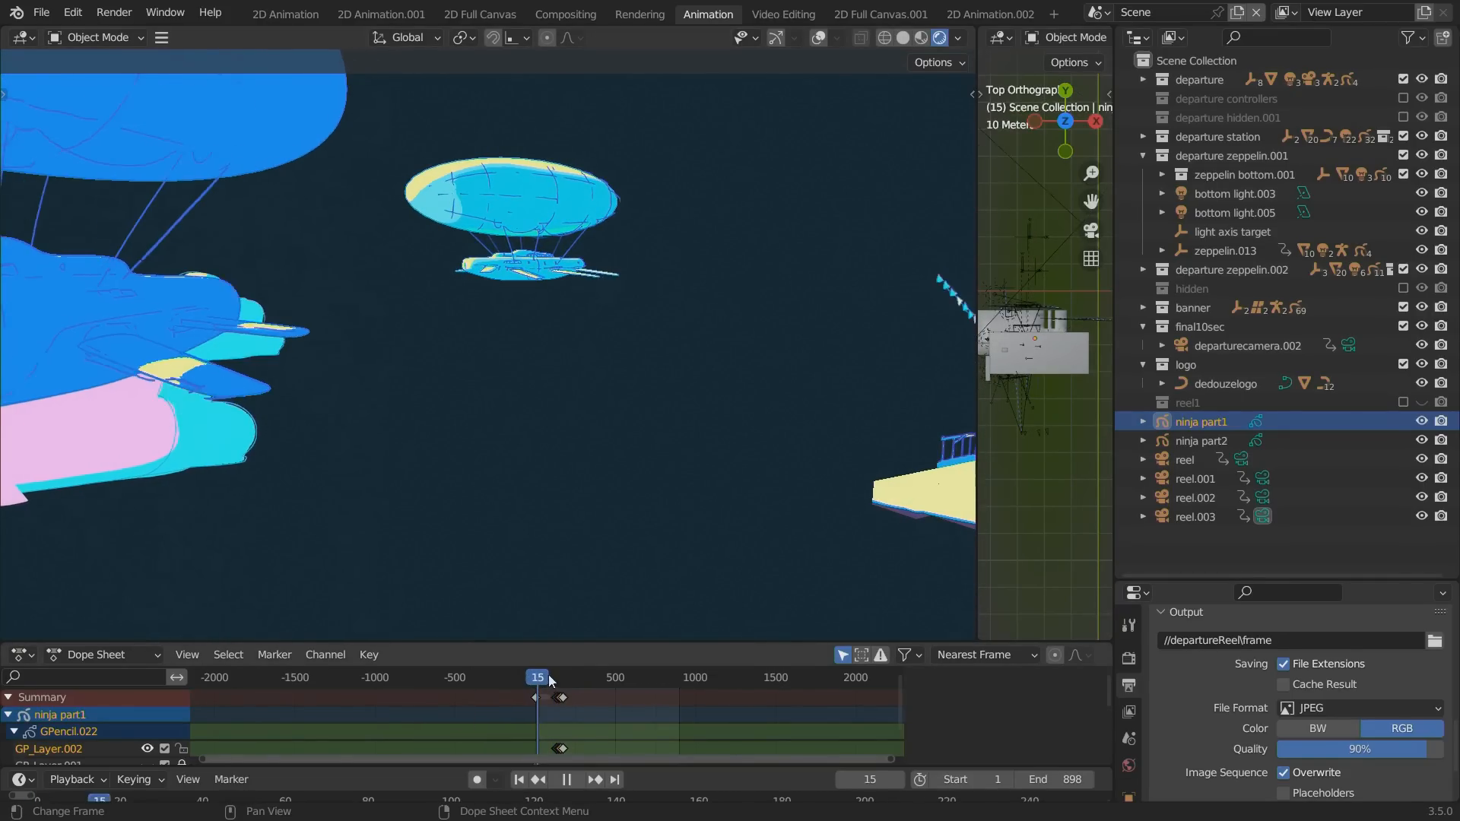
{"action": "key", "text": "space"}
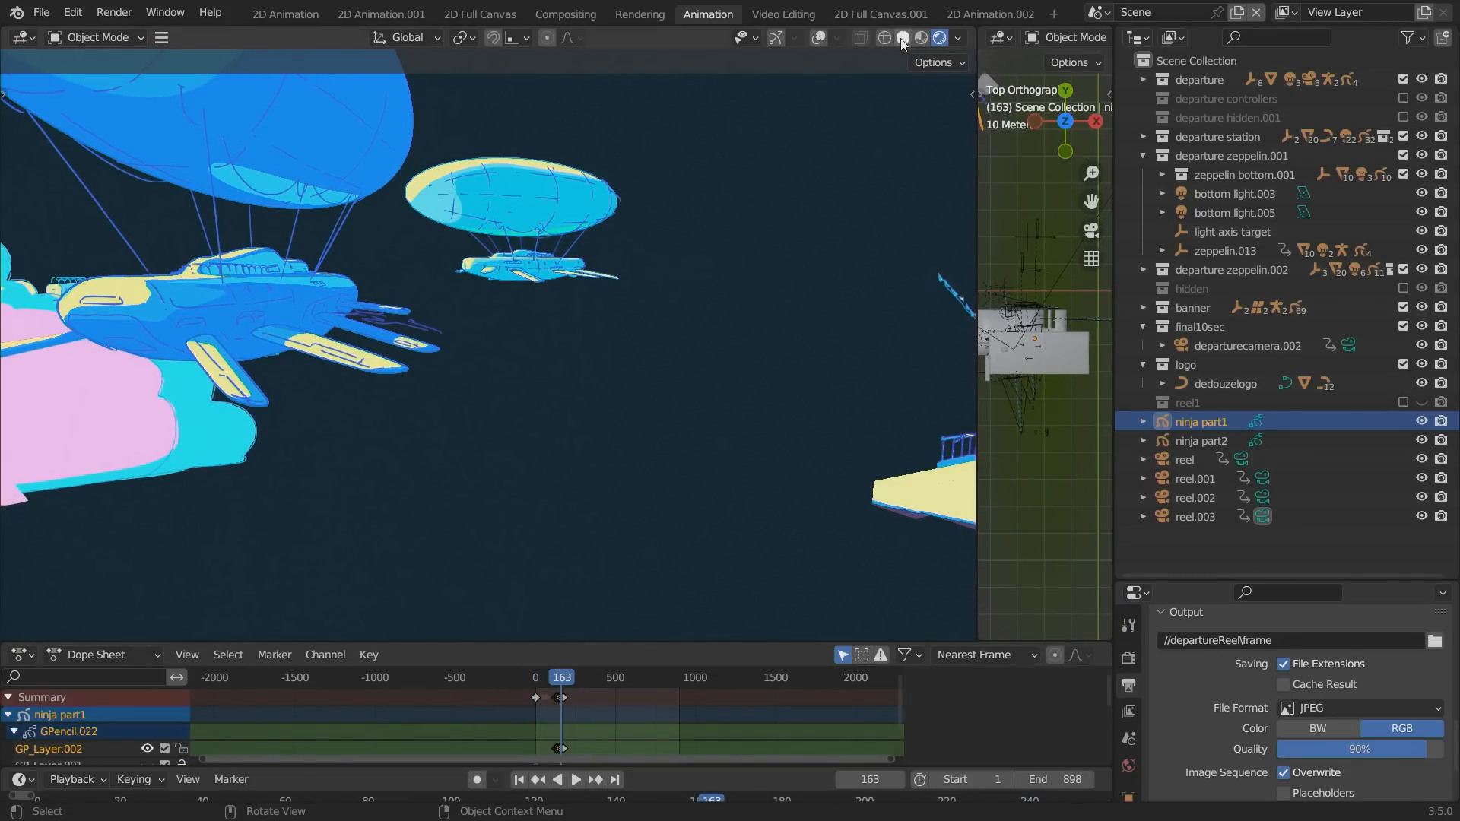
Switch the viewport to solid shading and set its background to World.
{"action": "left_click", "coordinate": [903, 38]}
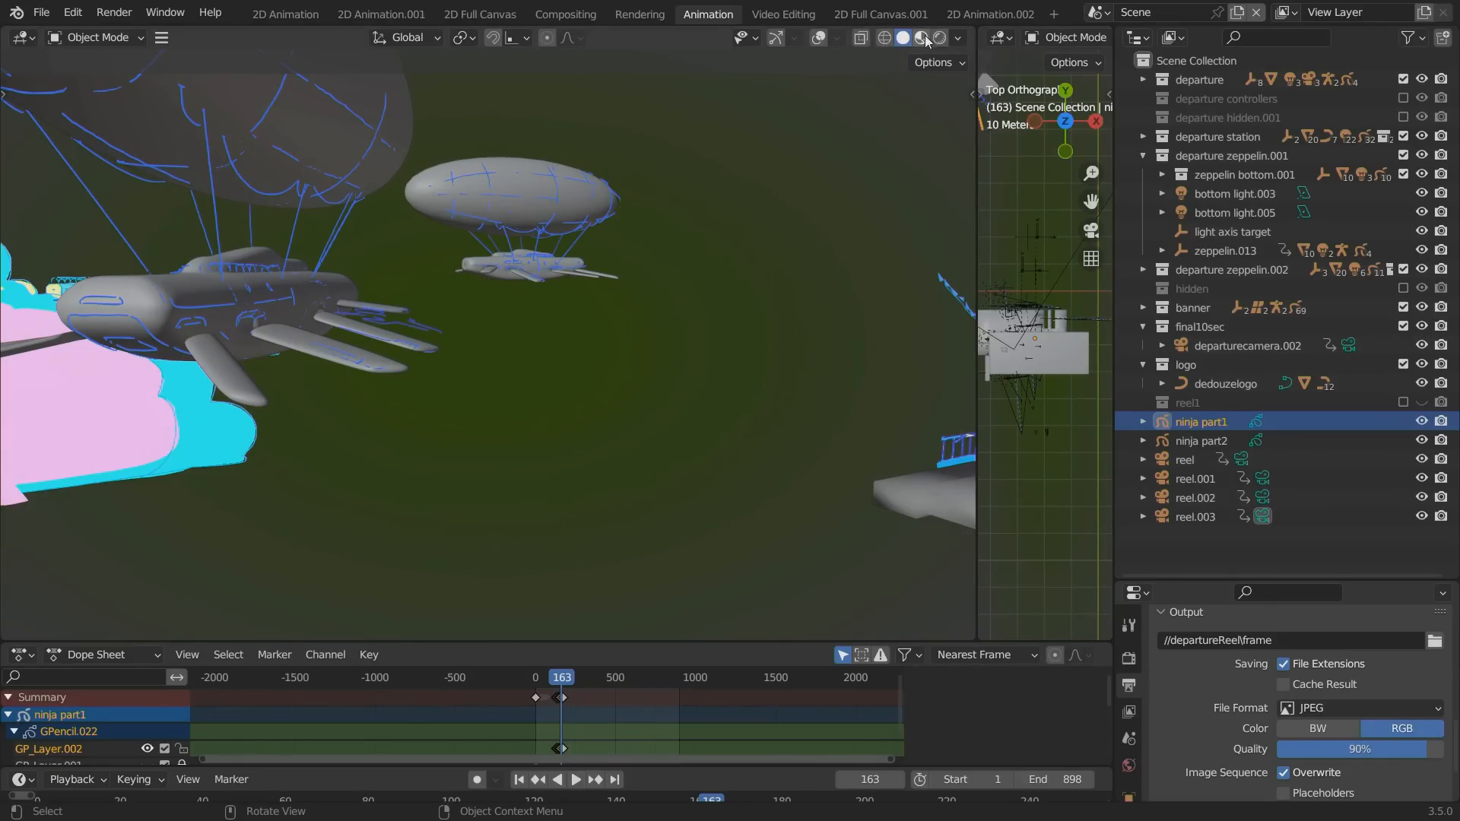
{"action": "left_click", "coordinate": [958, 38]}
{"action": "left_click", "coordinate": [967, 340]}
{"action": "left_click", "coordinate": [1028, 344]}
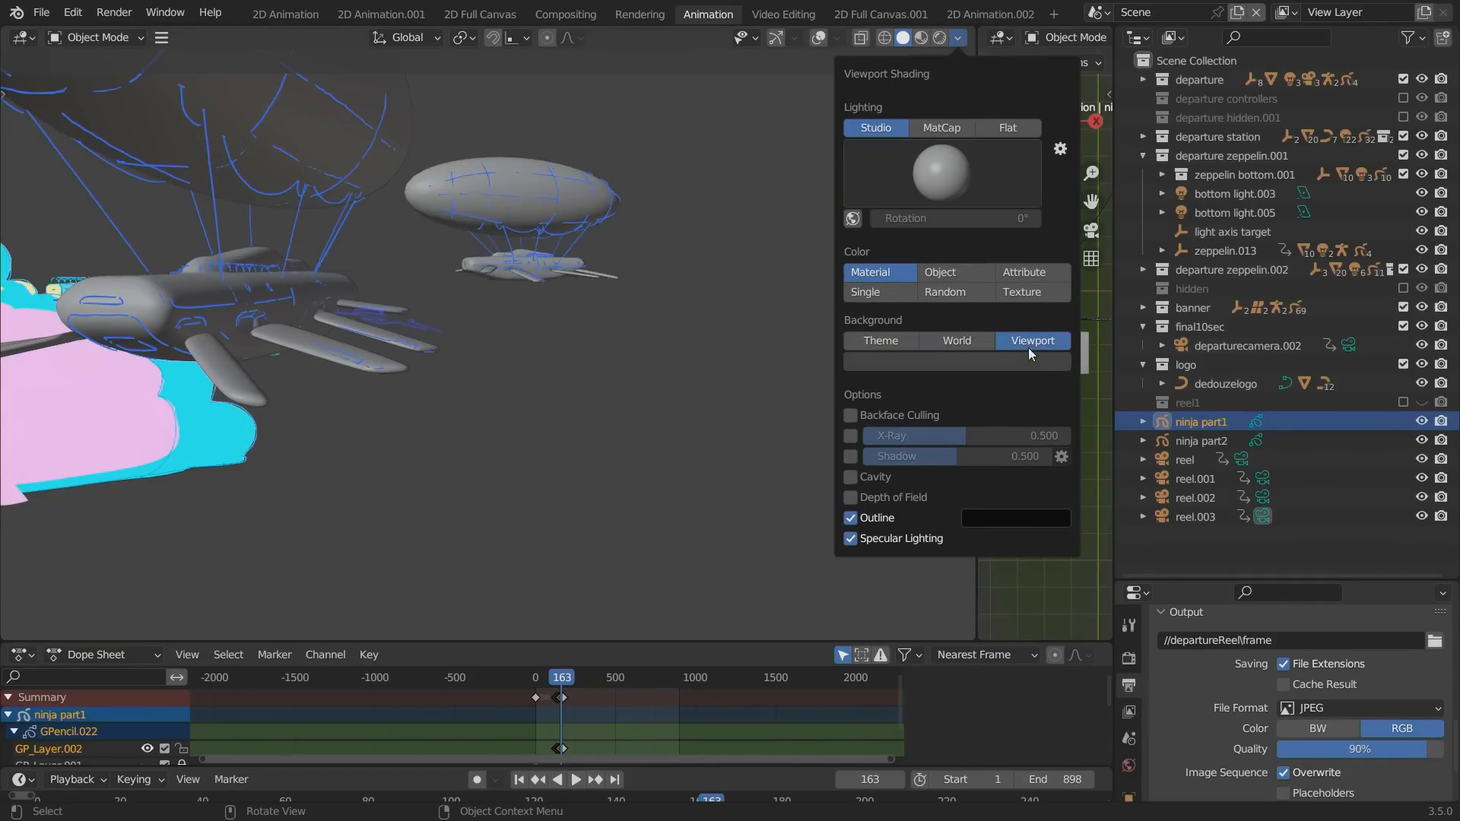
{"action": "left_click", "coordinate": [982, 342]}
Play and scrub the ninja's leap onto the zeppelin in solid shading, moving the view closer to the zeppelin's wings.
{"action": "left_click_drag", "start_coordinate": [570, 679], "coordinate": [554, 677]}
{"action": "key", "text": "space"}
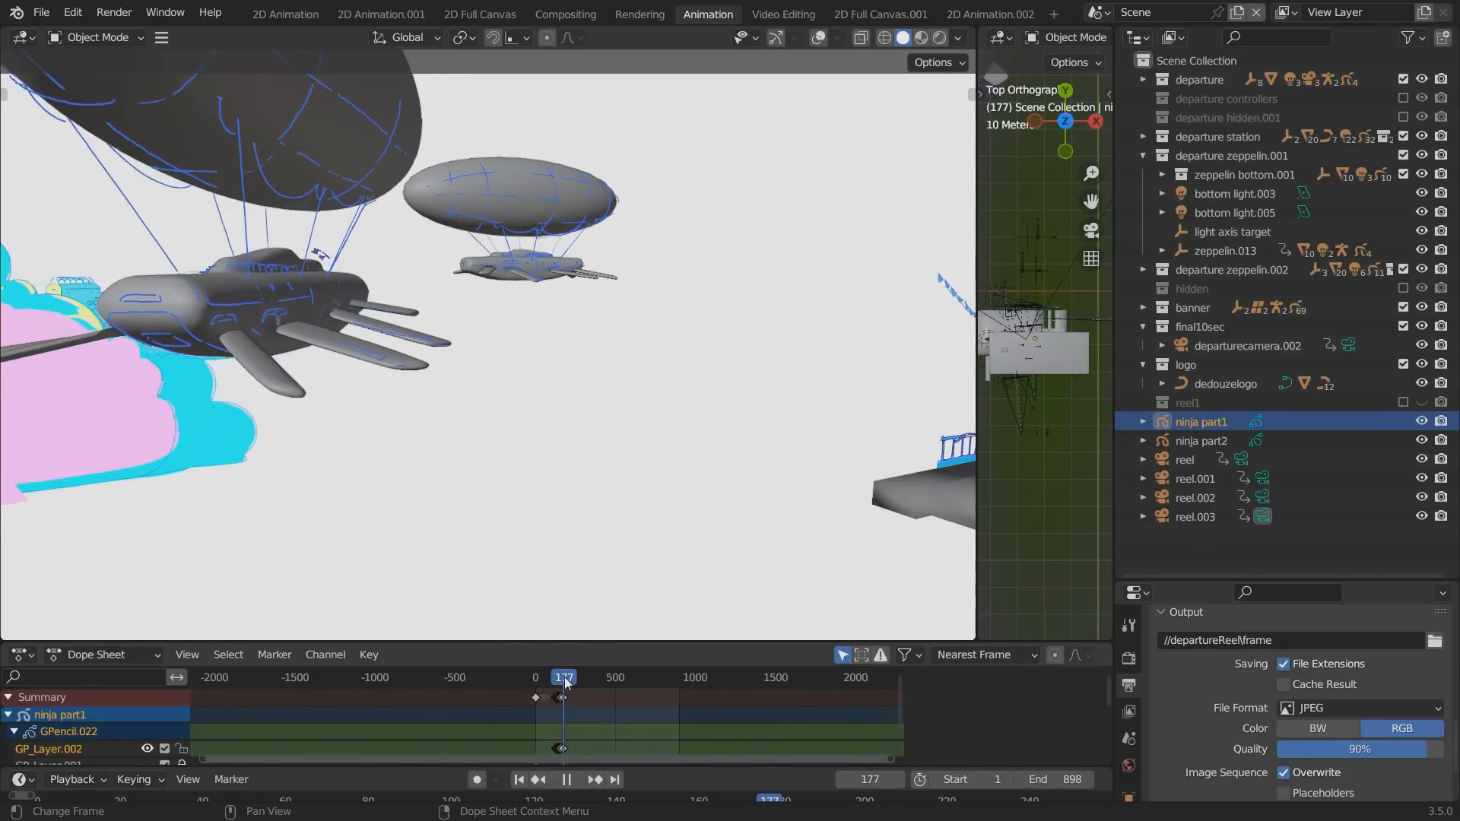
{"action": "left_click_drag", "start_coordinate": [567, 676], "coordinate": [563, 679]}
{"action": "key", "text": "space"}
{"action": "left_click_drag", "start_coordinate": [297, 364], "coordinate": [104, 294], "text": "ctrl+alt"}
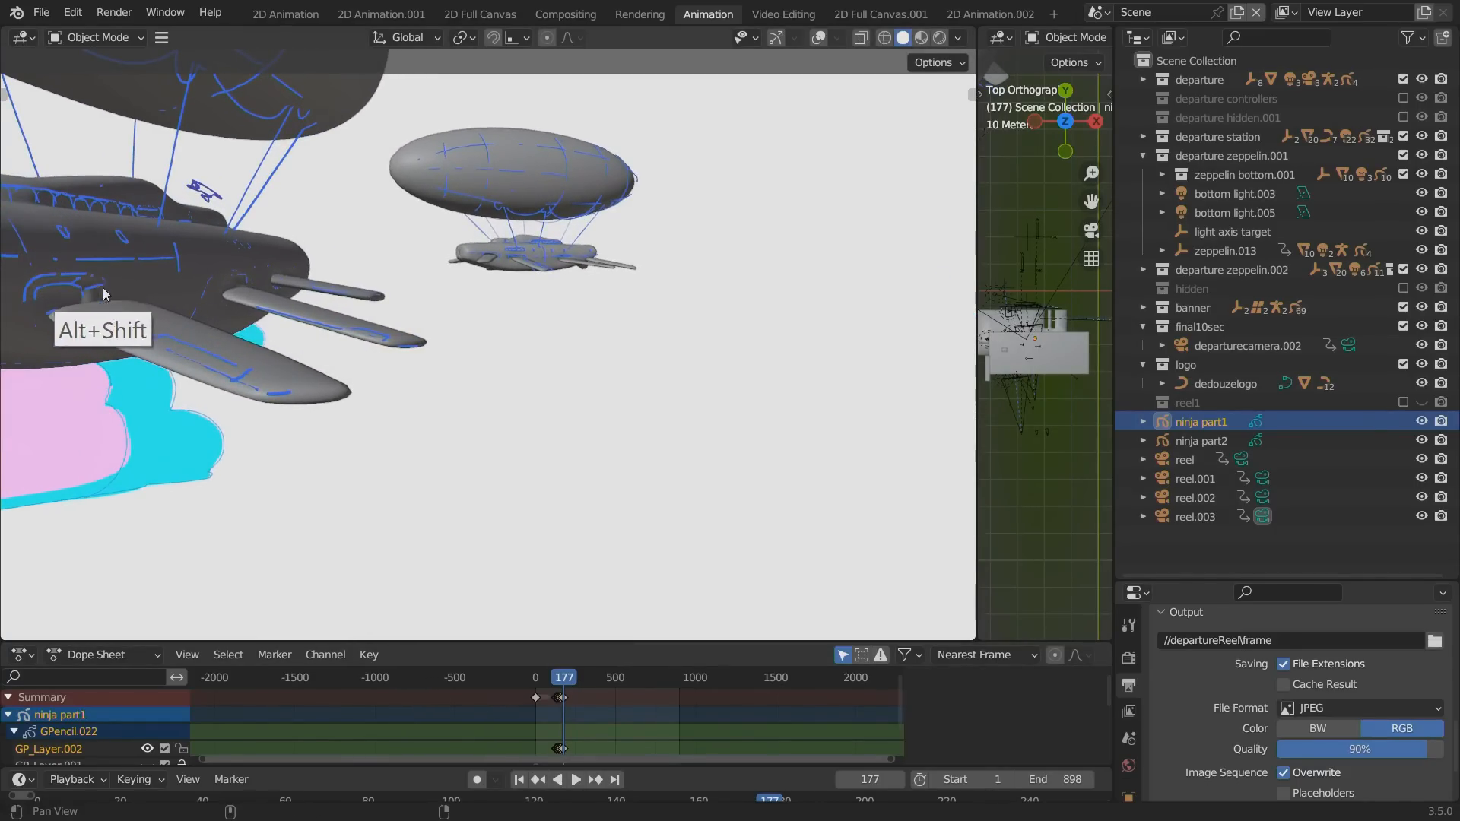
{"action": "left_click_drag", "start_coordinate": [556, 678], "coordinate": [561, 678]}
Replay the leap near the zeppelin up to frame 158, checking the view maximized and restoring the layout.
{"action": "key", "text": "ctrl+space"}
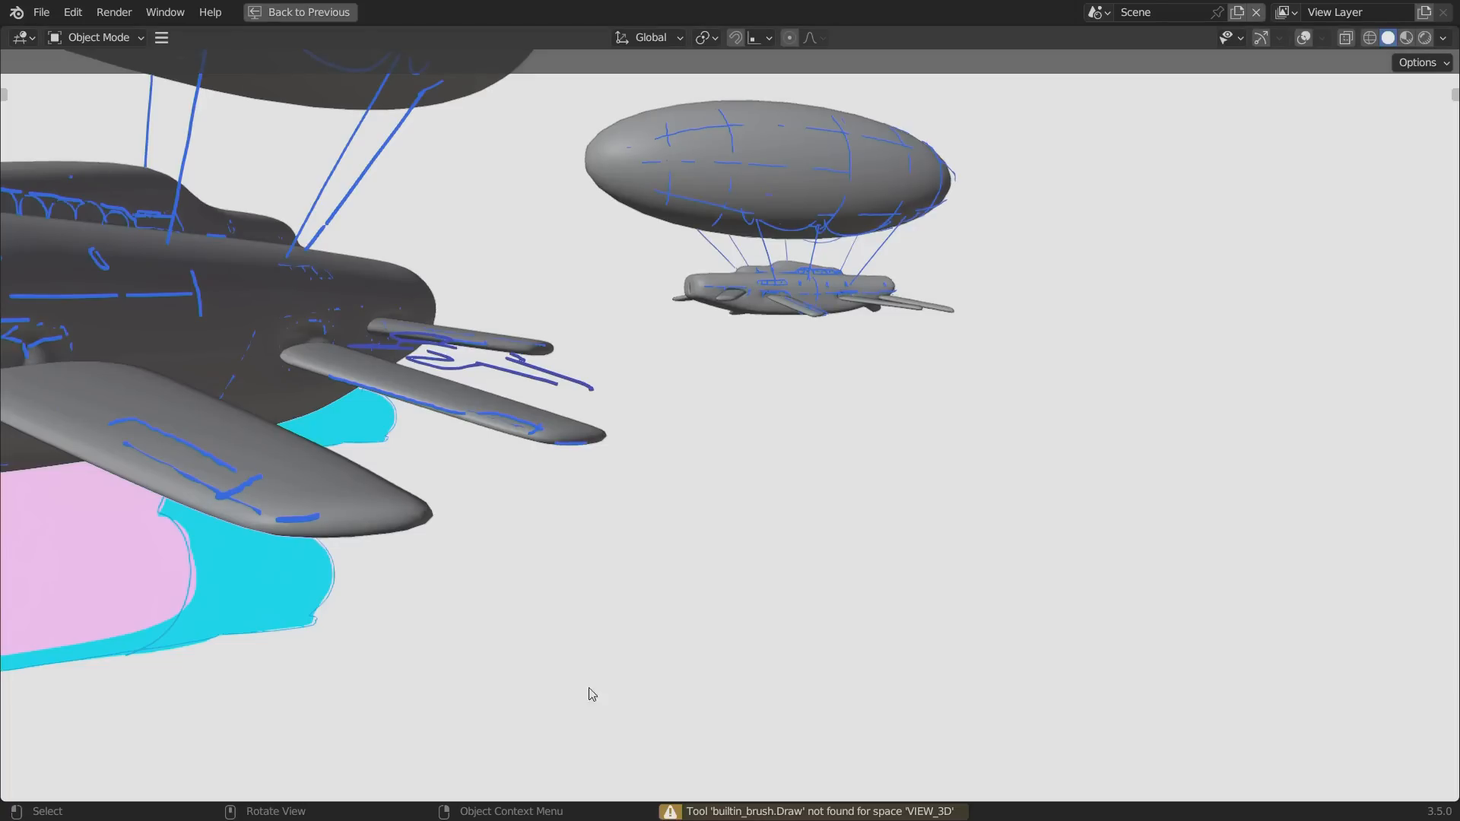
{"action": "key", "text": "ctrl+space"}
{"action": "key", "text": "space"}
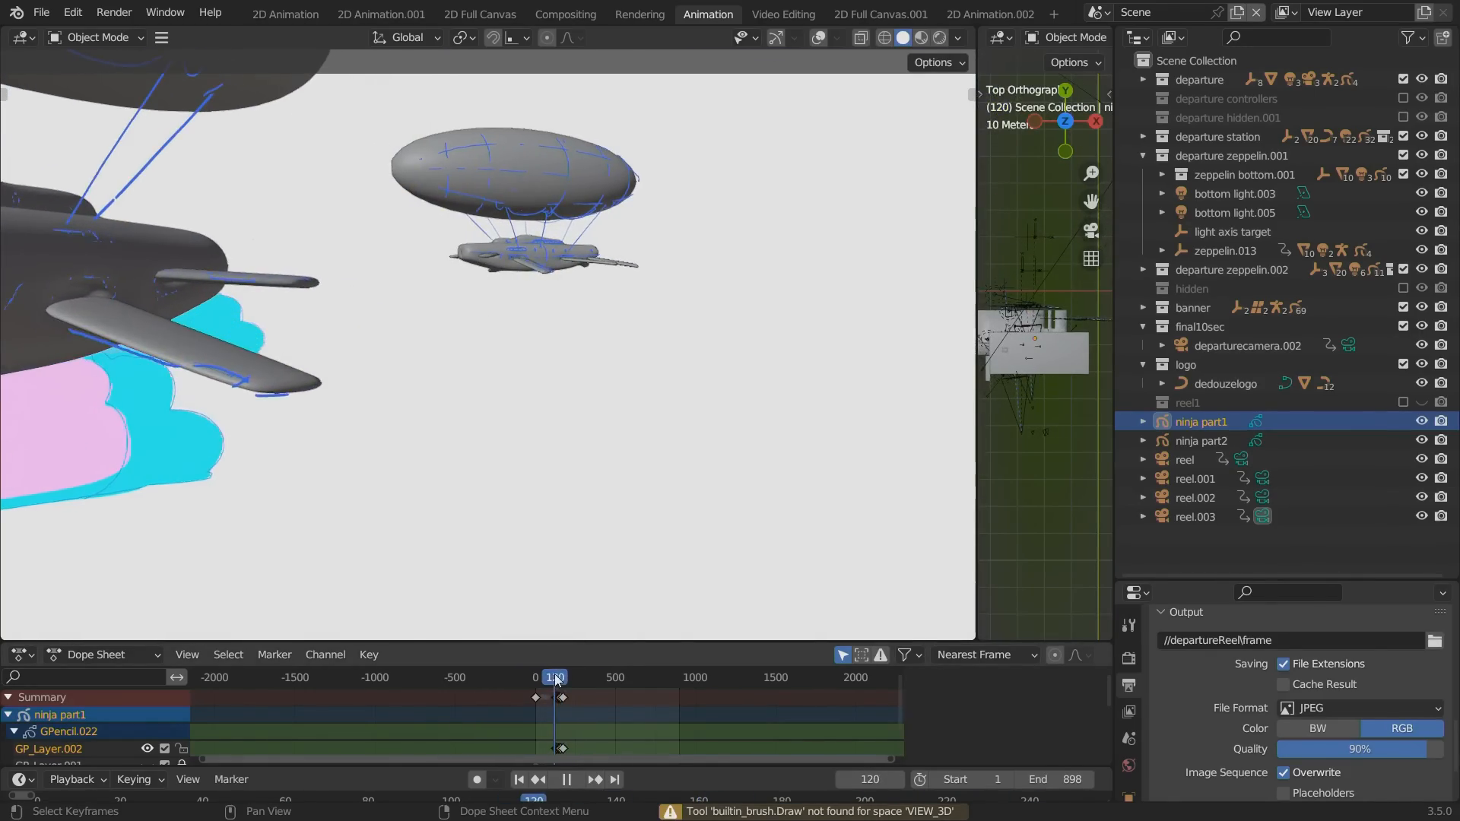
{"action": "key", "text": "Escape"}
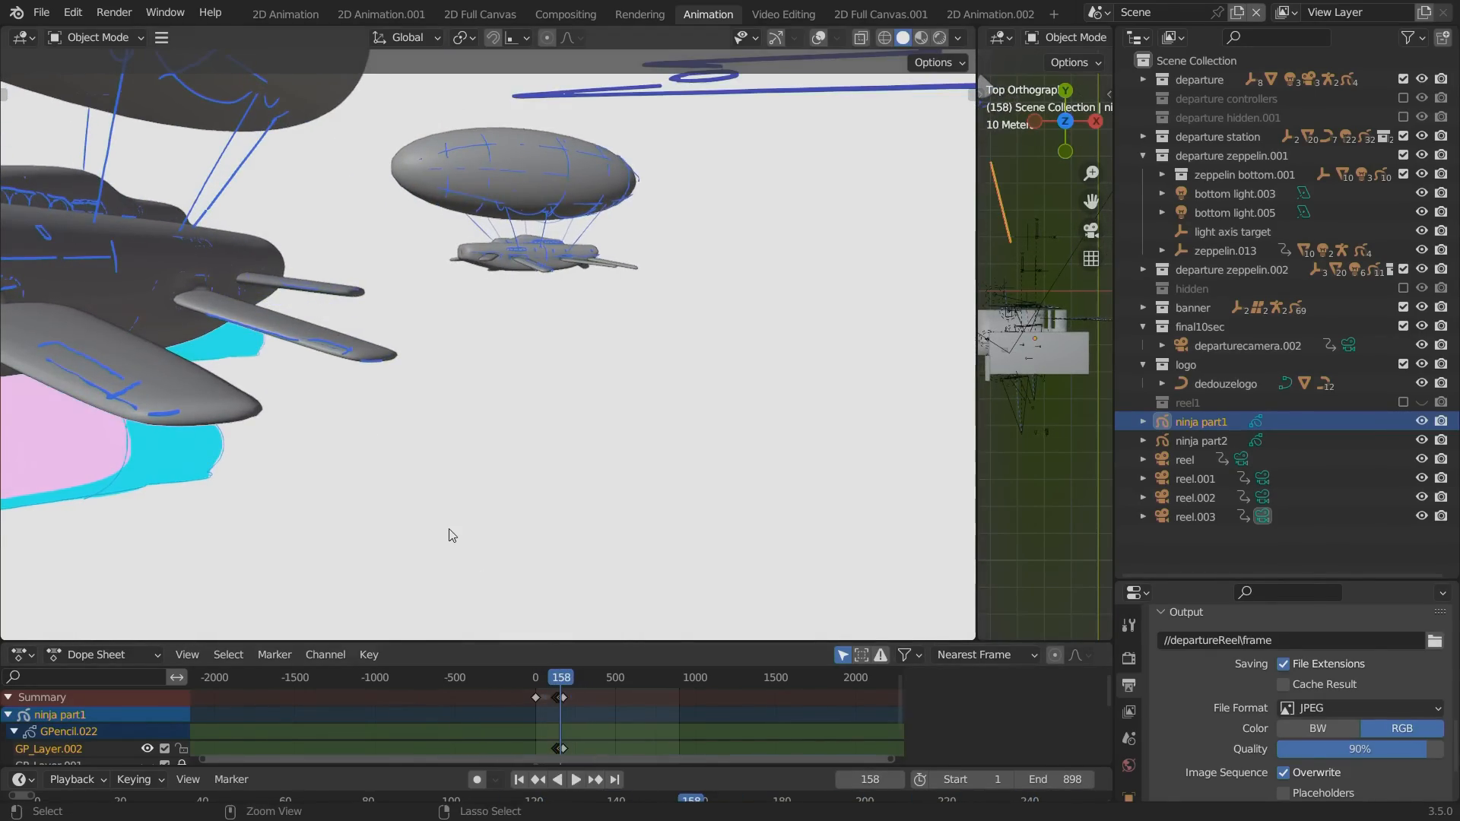
{"action": "key", "text": "ctrl+space"}
{"action": "key", "text": "ctrl+space"}
Switch to the 2D Animation workspace and scrub repeatedly through the ninja's jump keyframes in the camera view.
{"action": "left_click", "coordinate": [295, 15]}
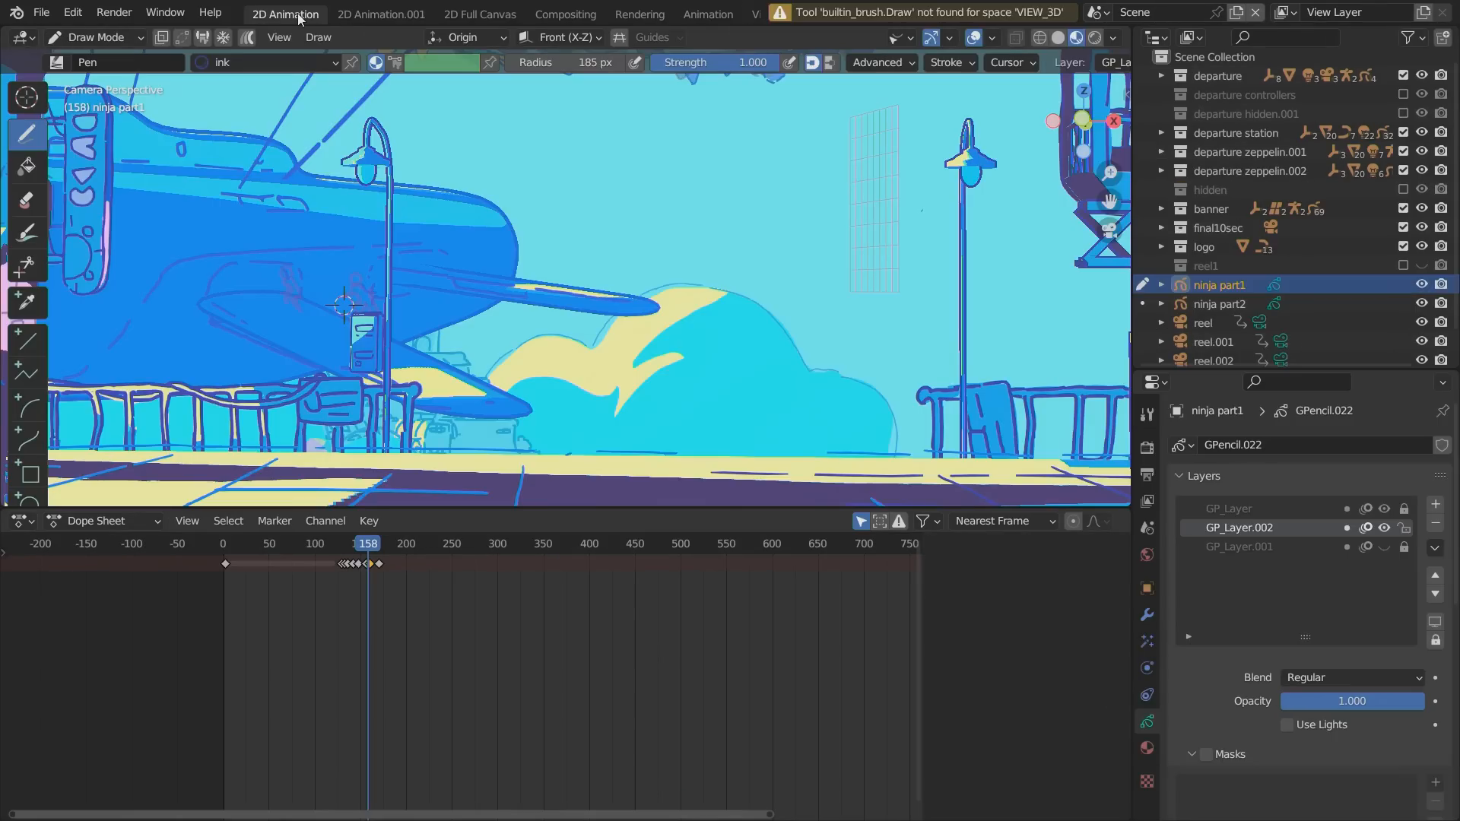
{"action": "left_click", "coordinate": [338, 553]}
{"action": "left_click_drag", "start_coordinate": [339, 553], "coordinate": [379, 551]}
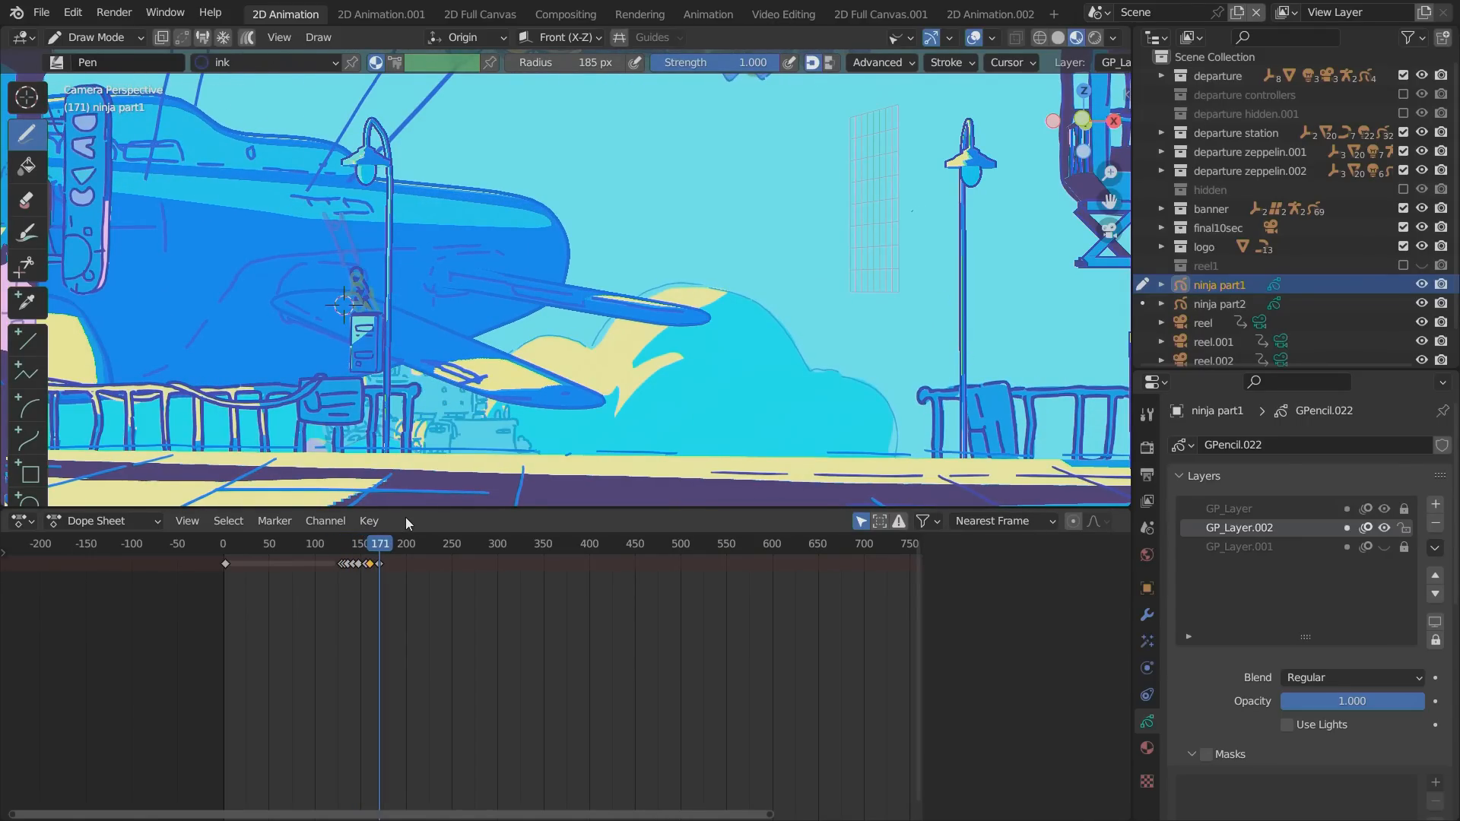
{"action": "mouse_move", "coordinate": [364, 546]}
{"action": "left_mouse_down"}
{"action": "mouse_move", "coordinate": [336, 552]}
{"action": "mouse_move", "coordinate": [394, 553]}
{"action": "mouse_move", "coordinate": [348, 552]}
{"action": "mouse_move", "coordinate": [395, 552]}
{"action": "mouse_move", "coordinate": [356, 551]}
{"action": "mouse_move", "coordinate": [392, 539]}
{"action": "left_mouse_up"}
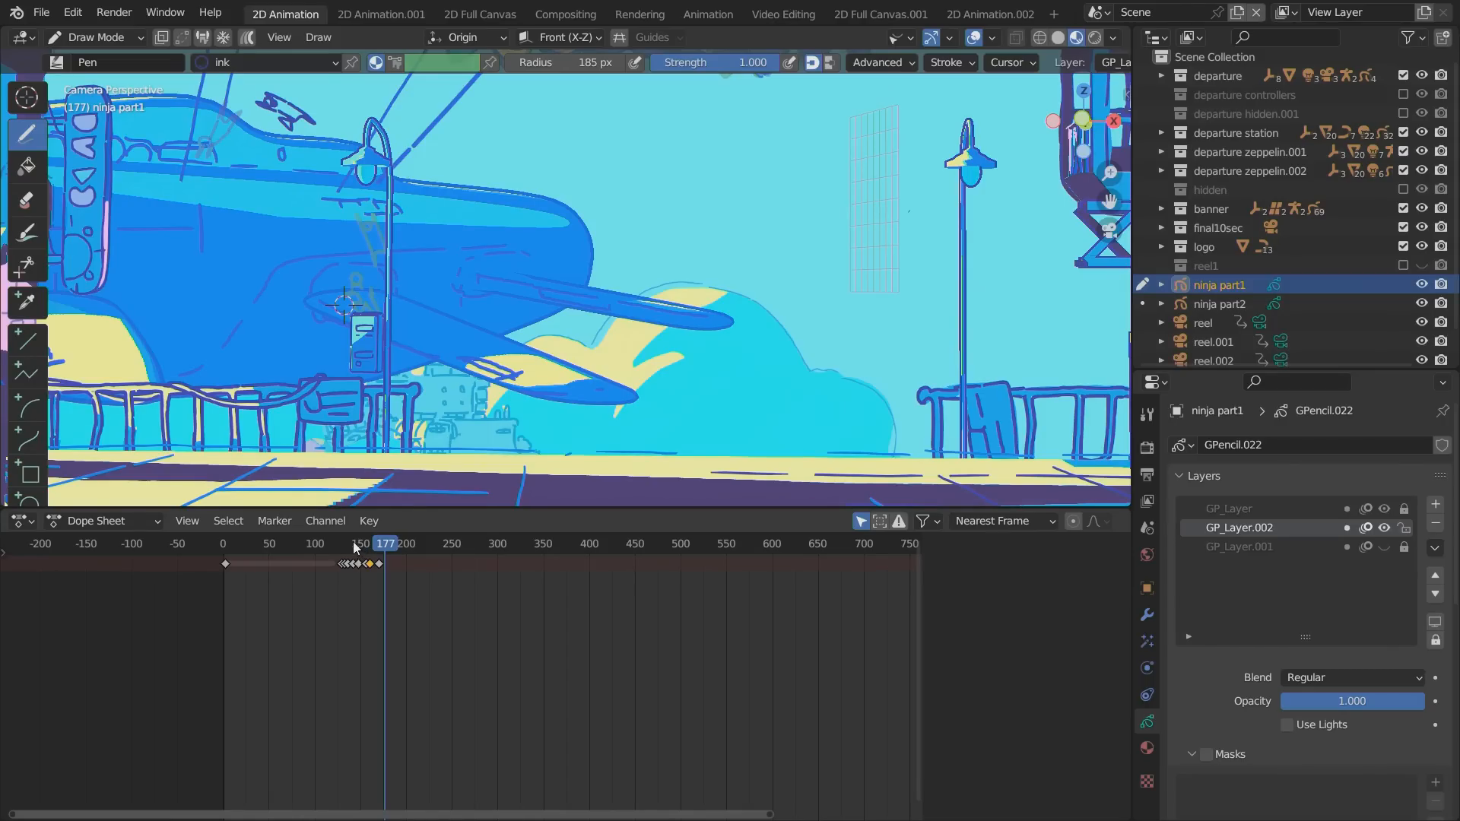
{"action": "mouse_move", "coordinate": [355, 547]}
{"action": "left_mouse_down"}
{"action": "mouse_move", "coordinate": [327, 548]}
{"action": "mouse_move", "coordinate": [398, 547]}
{"action": "mouse_move", "coordinate": [344, 548]}
{"action": "mouse_move", "coordinate": [378, 545]}
{"action": "left_mouse_up"}
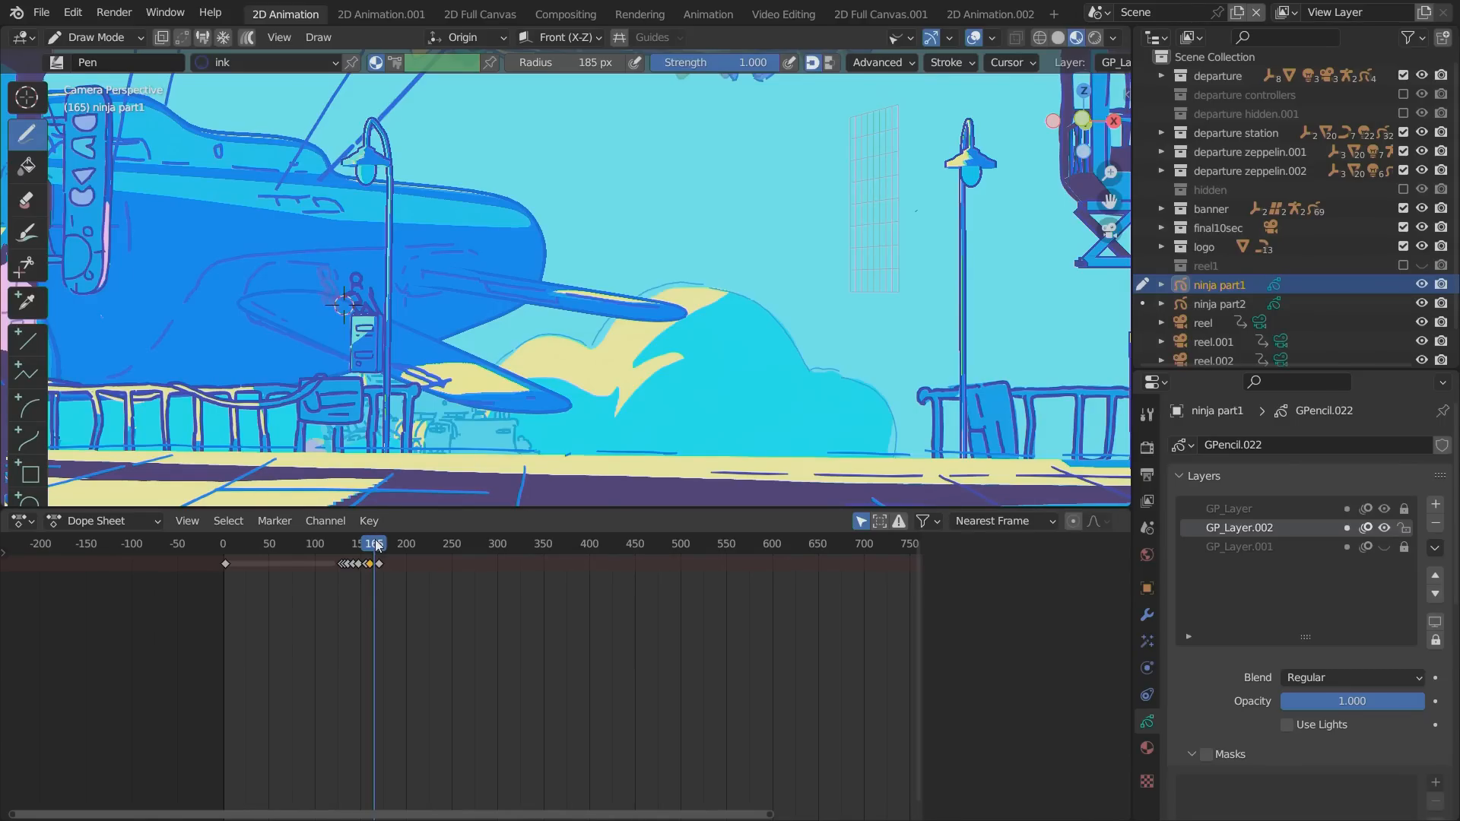
{"action": "mouse_move", "coordinate": [357, 549]}
{"action": "left_mouse_down"}
{"action": "mouse_move", "coordinate": [408, 549]}
{"action": "mouse_move", "coordinate": [343, 549]}
{"action": "mouse_move", "coordinate": [400, 549]}
{"action": "left_mouse_up"}
Orbit around the near zeppelin and scrub the ninja's landing to frame 181, checking it briefly in a maximized viewport.
{"action": "left_click_drag", "start_coordinate": [246, 343], "coordinate": [300, 343], "text": "alt"}
{"action": "mouse_move", "coordinate": [373, 550]}
{"action": "left_mouse_down"}
{"action": "mouse_move", "coordinate": [328, 548]}
{"action": "mouse_move", "coordinate": [402, 544]}
{"action": "mouse_move", "coordinate": [348, 548]}
{"action": "mouse_move", "coordinate": [402, 548]}
{"action": "mouse_move", "coordinate": [386, 545]}
{"action": "left_mouse_up"}
{"action": "key", "text": "ctrl+alt+space"}
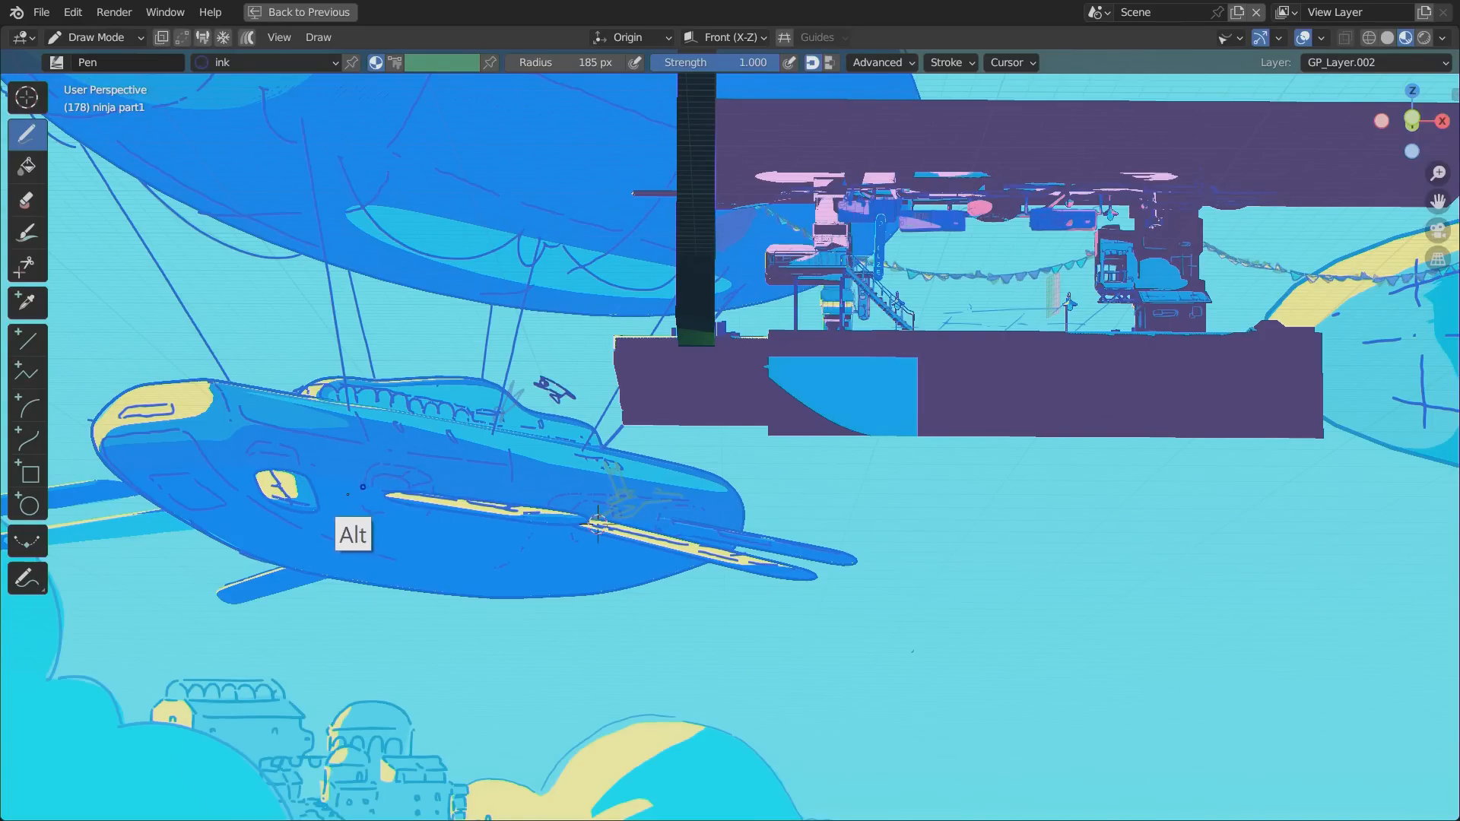
{"action": "key", "text": "ctrl+alt+space"}
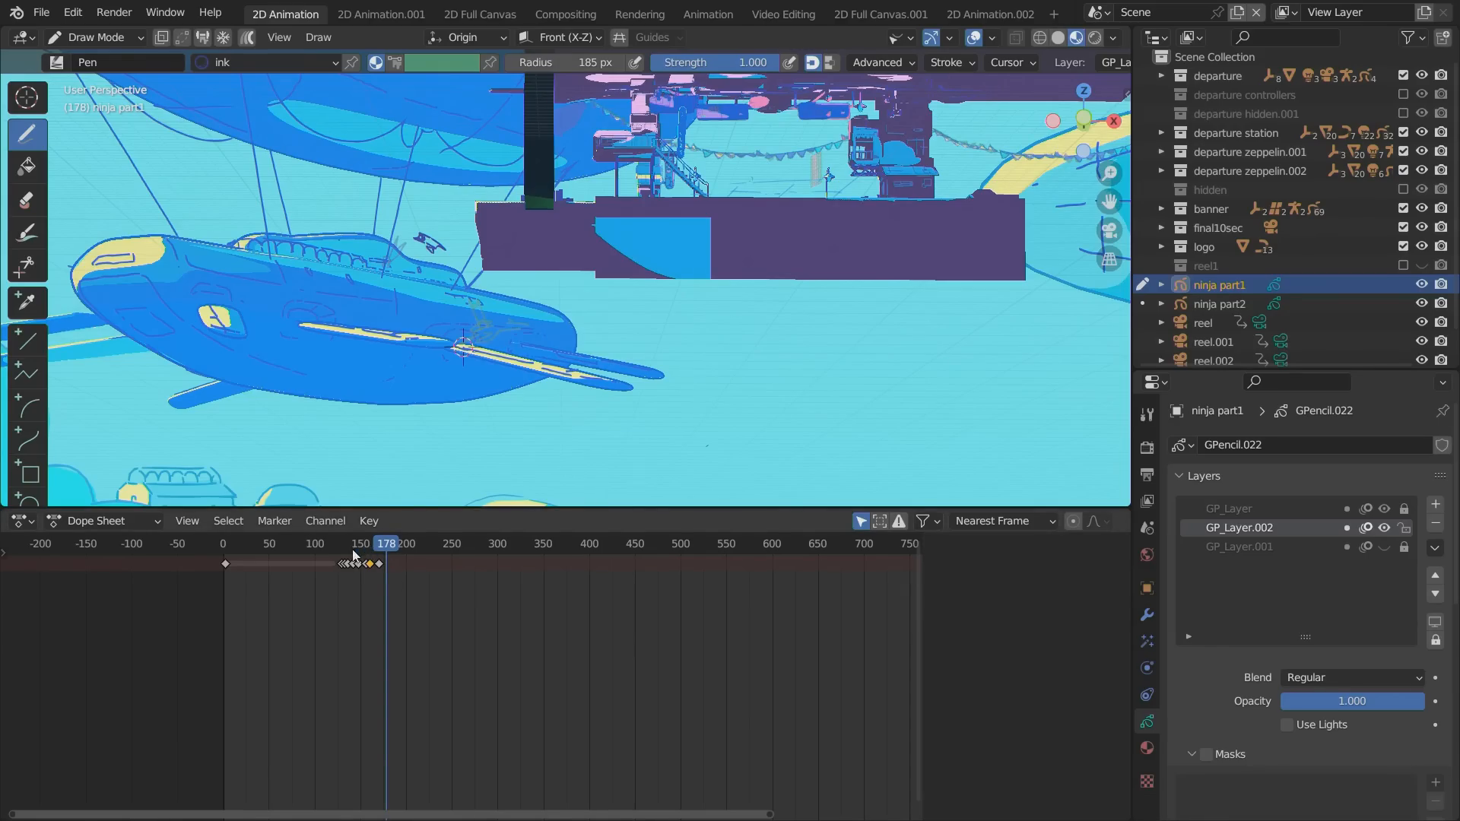
{"action": "left_click_drag", "start_coordinate": [354, 555], "coordinate": [389, 548]}
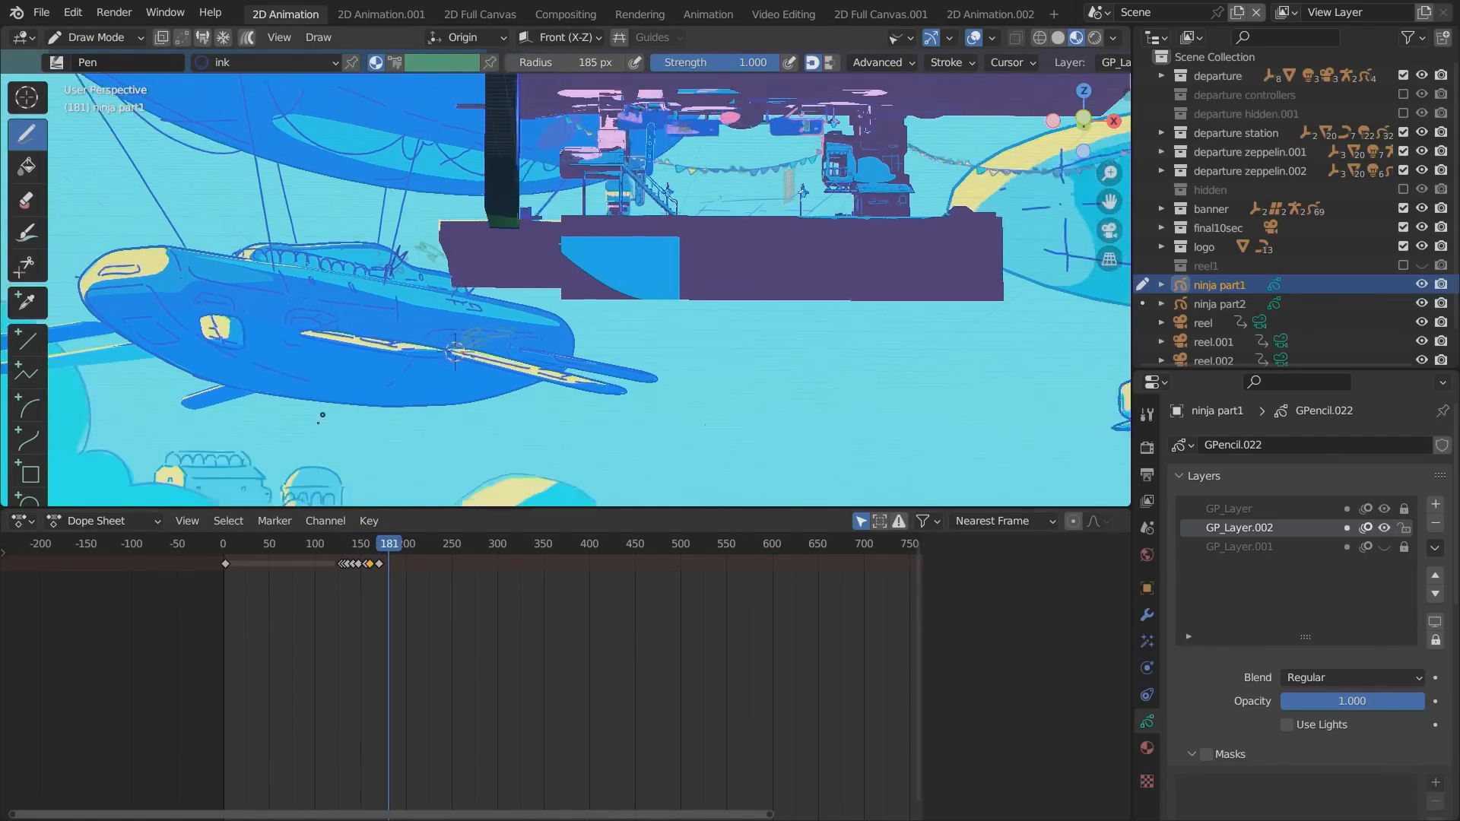
Return to the camera view and replay the ninja's jump from just before its first jump poses.
{"action": "key", "text": "KP_0"}
{"action": "key", "text": "space"}
{"action": "left_click", "coordinate": [337, 546]}
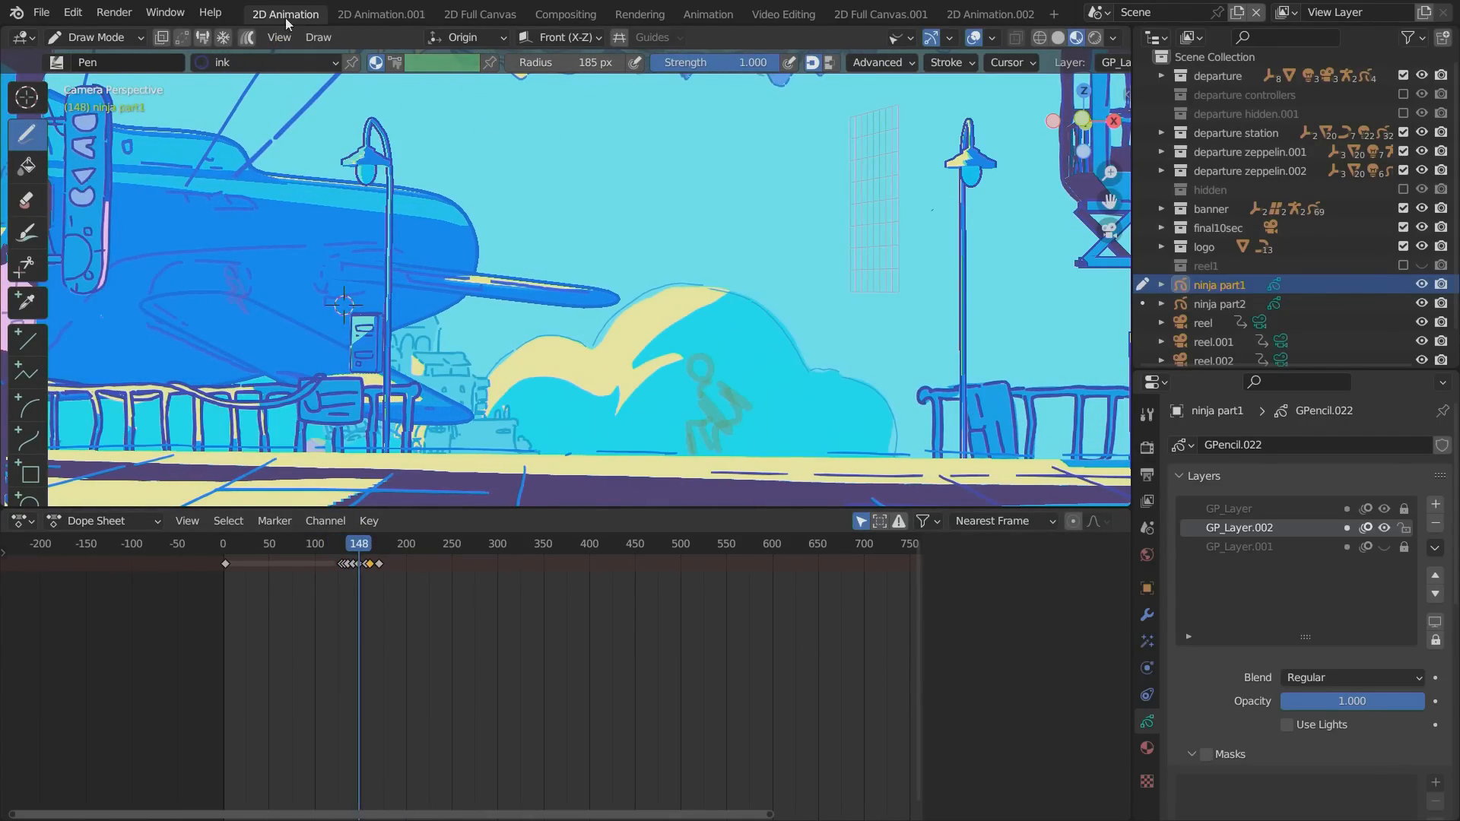
Switch to the 2D Animation.001 workspace, set the viewport to rendered shading, and play the animation in a maximized viewport.
{"action": "left_click", "coordinate": [380, 15]}
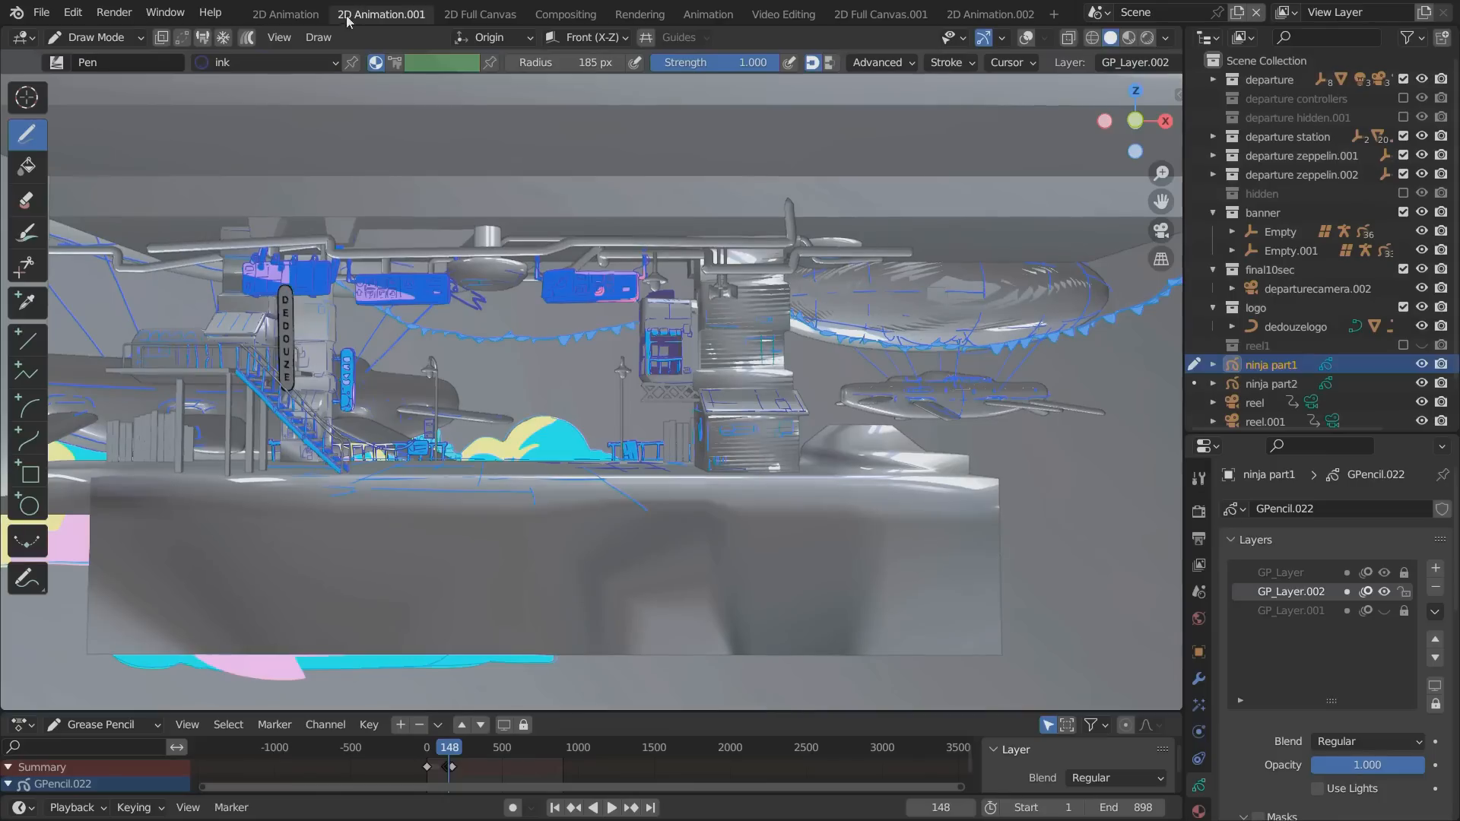
{"action": "left_click", "coordinate": [1145, 38]}
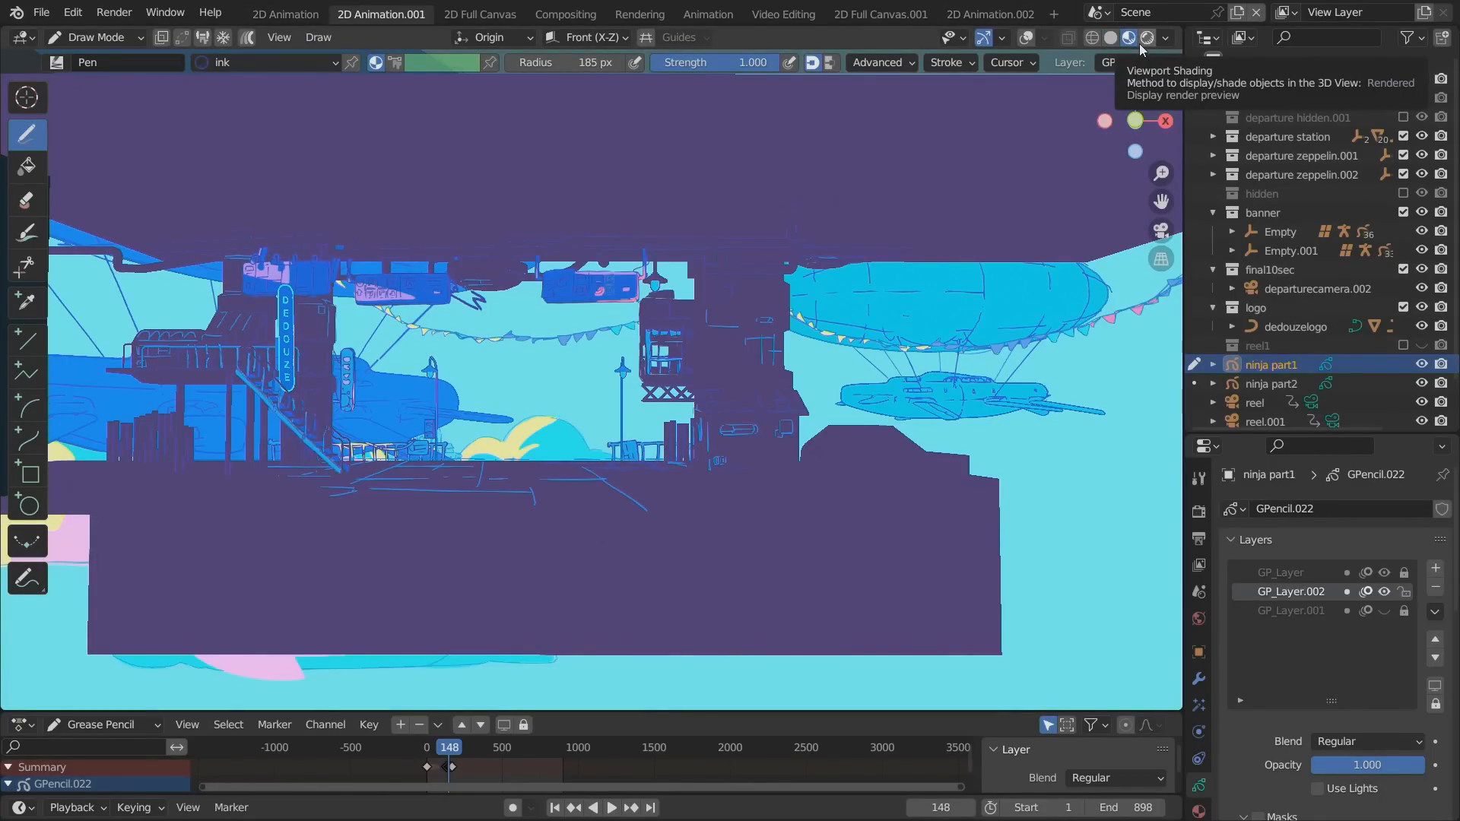
{"action": "left_click", "coordinate": [1141, 41]}
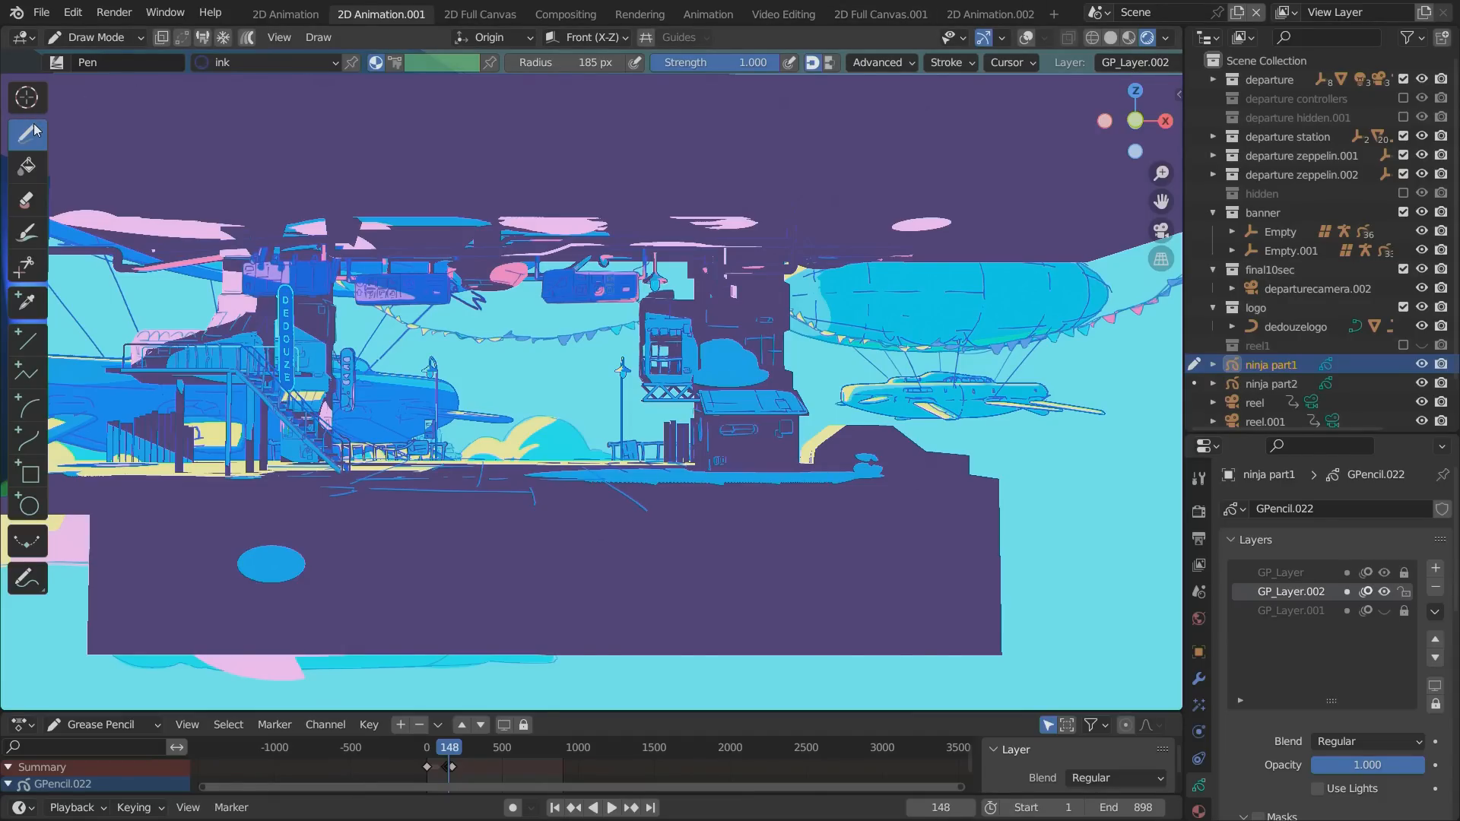
{"action": "key", "text": "space"}
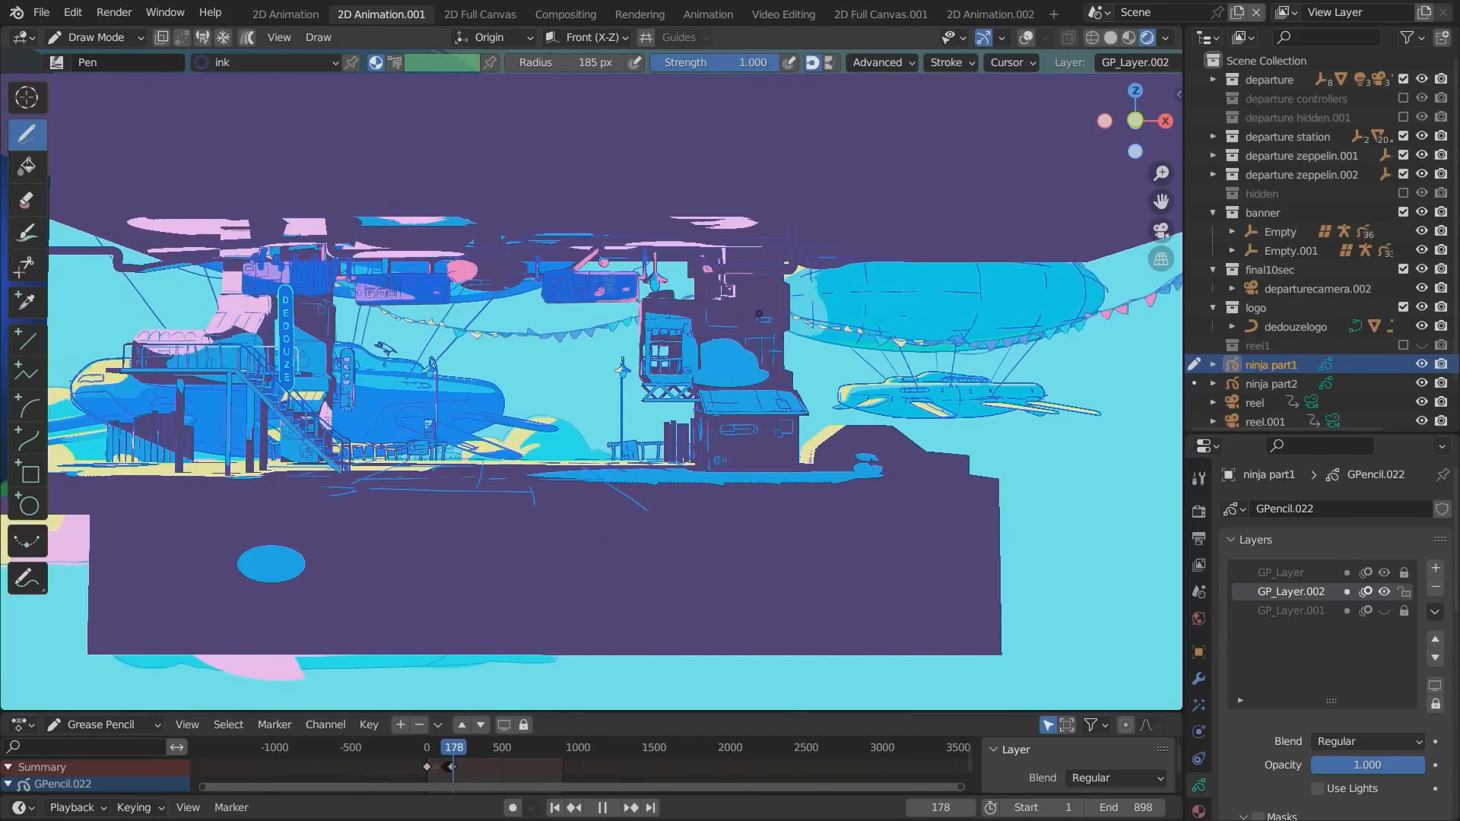
{"action": "key", "text": "ctrl+space"}
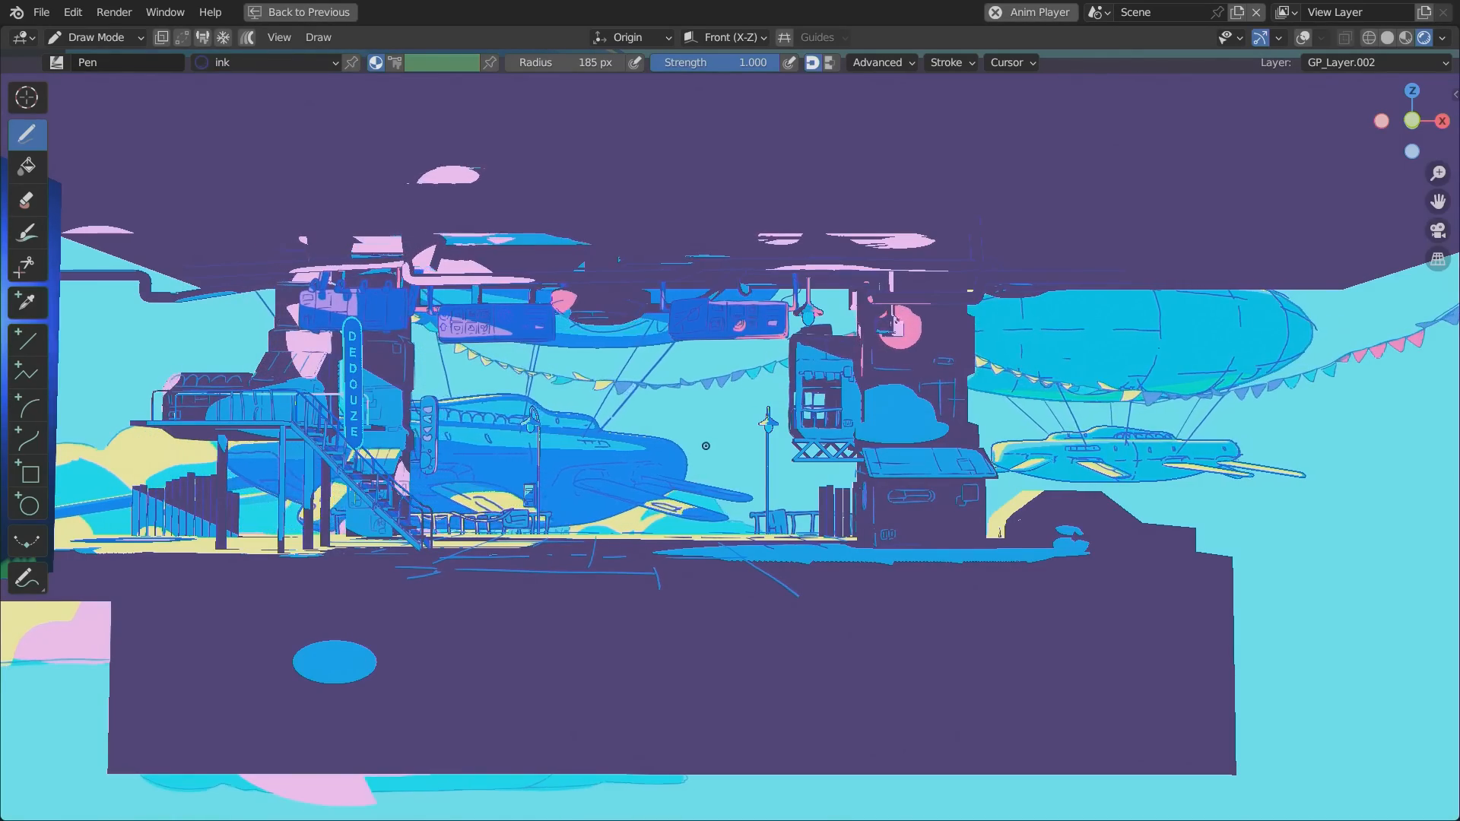